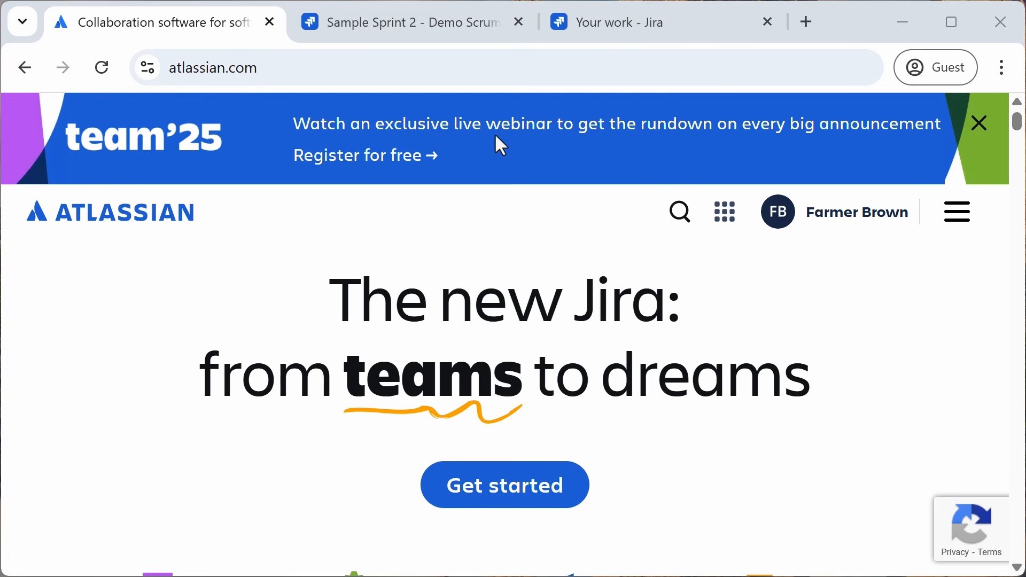
Step: View the Demo Scrum Board sprint tab, then switch to the Atlassian Home tab
left_click(414, 21)
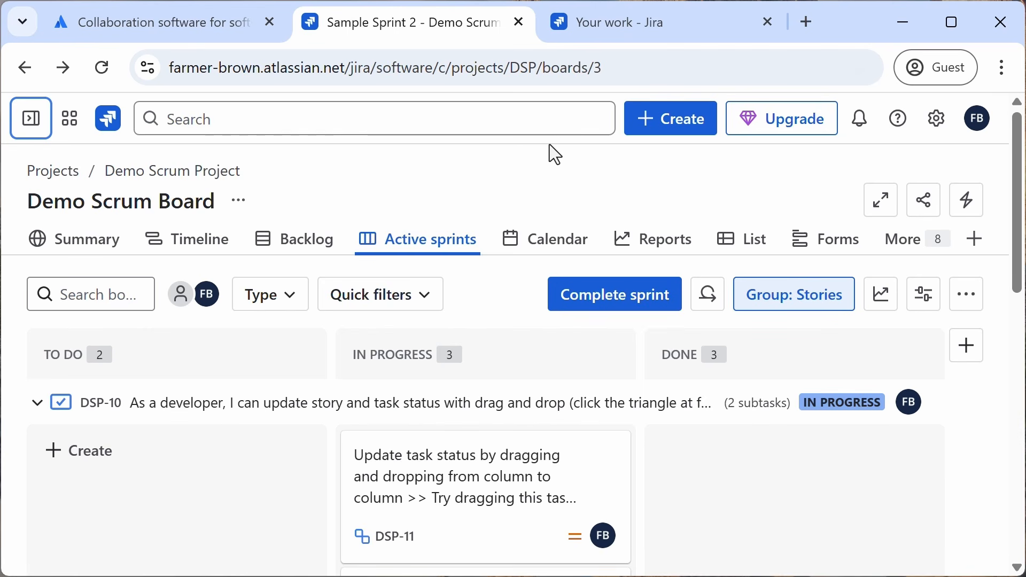
left_click(622, 31)
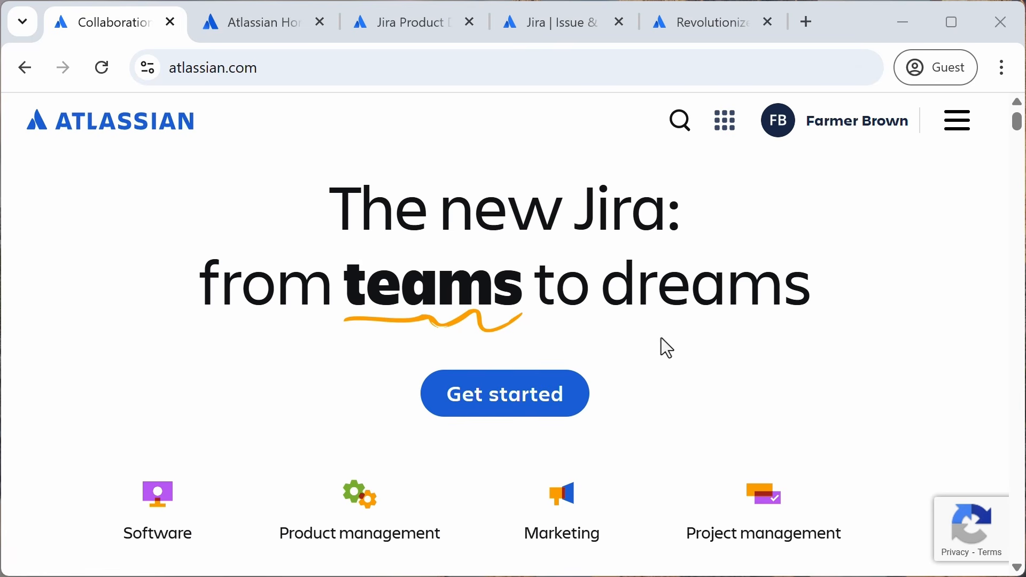
left_click(275, 33)
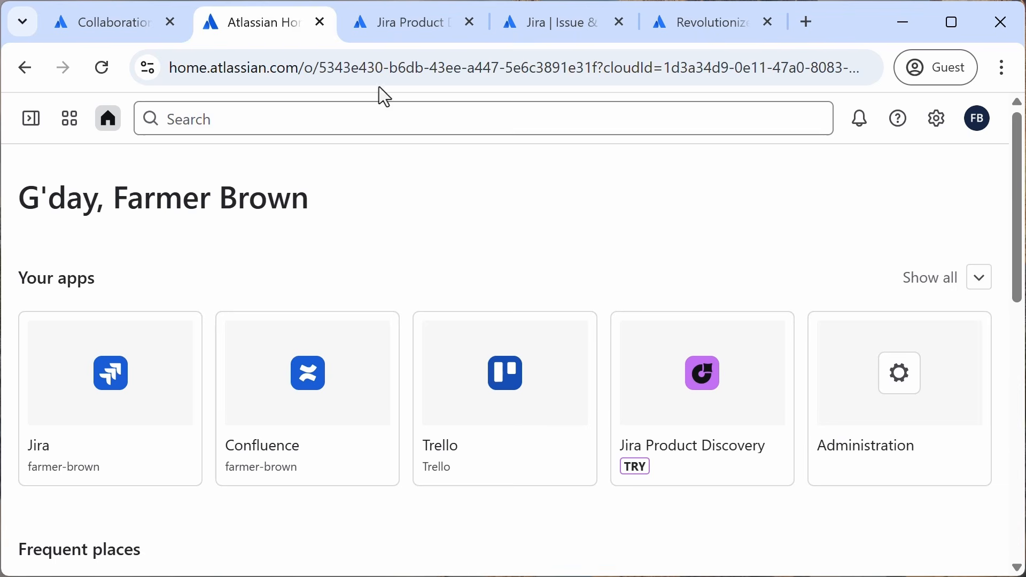
Step: Browse the Jira Product Discovery and Jira product pages in their tabs
left_click(404, 38)
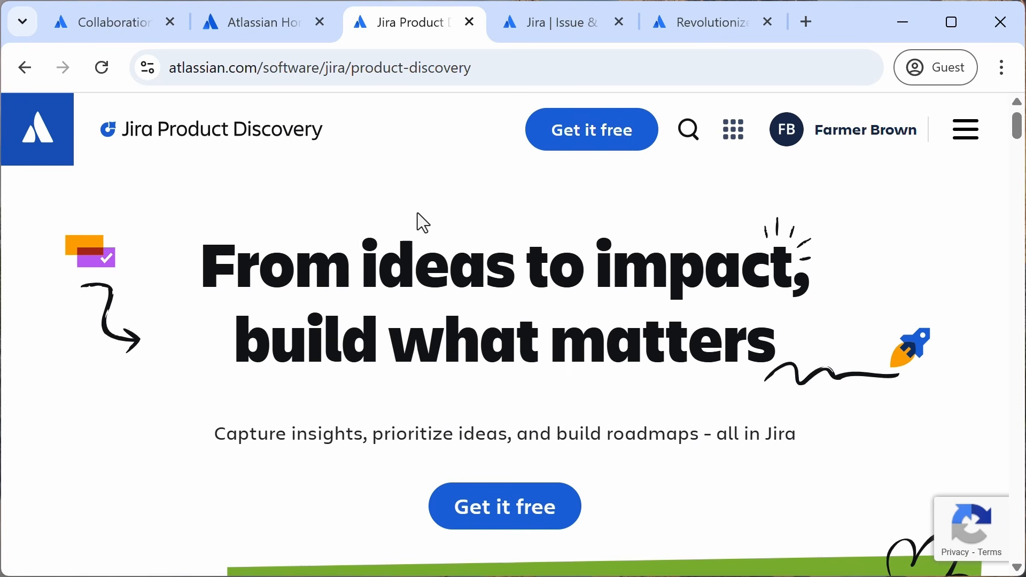
scroll(481, 341, "down", 8)
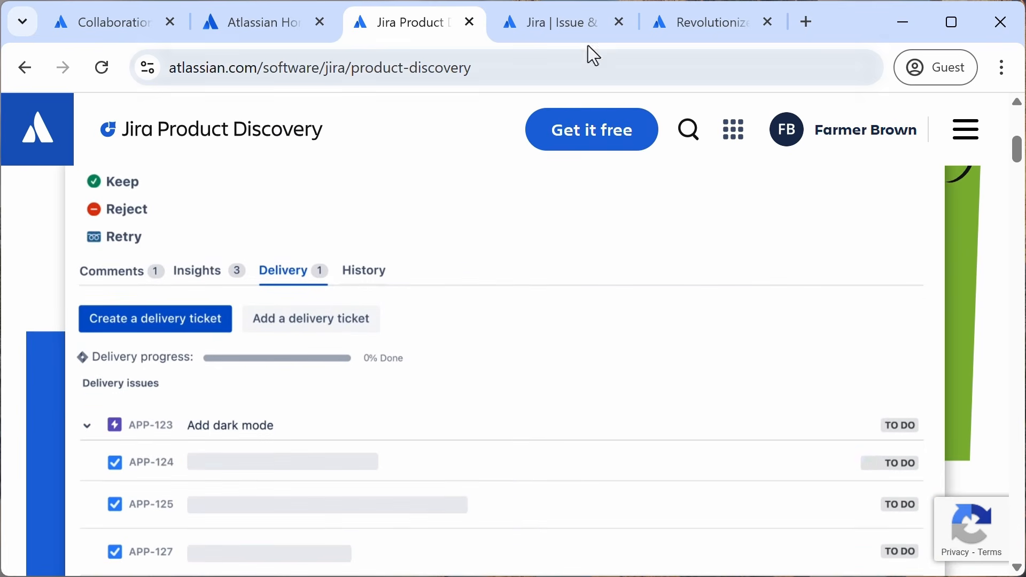
left_click(546, 27)
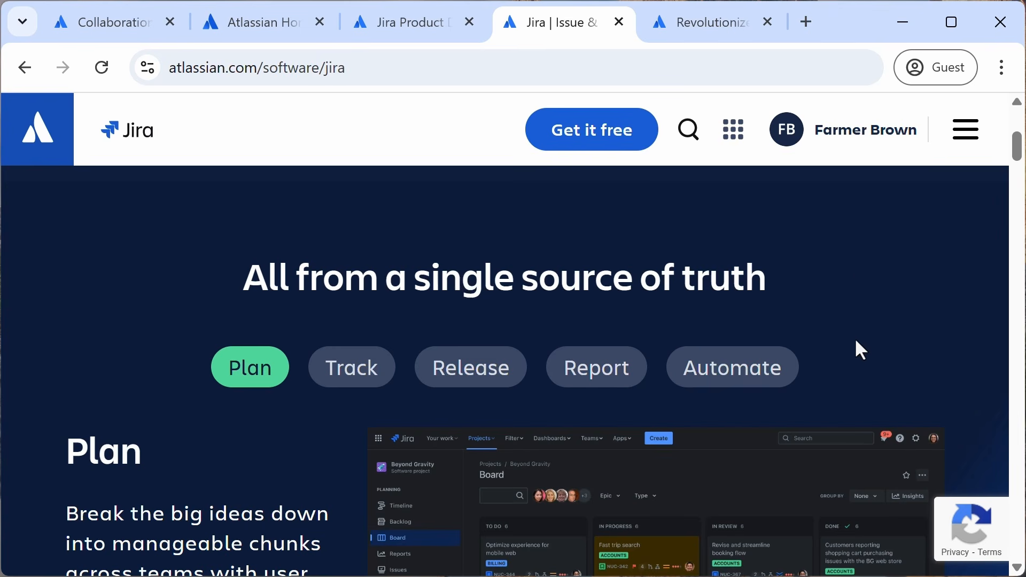
scroll(854, 341, "down", 4)
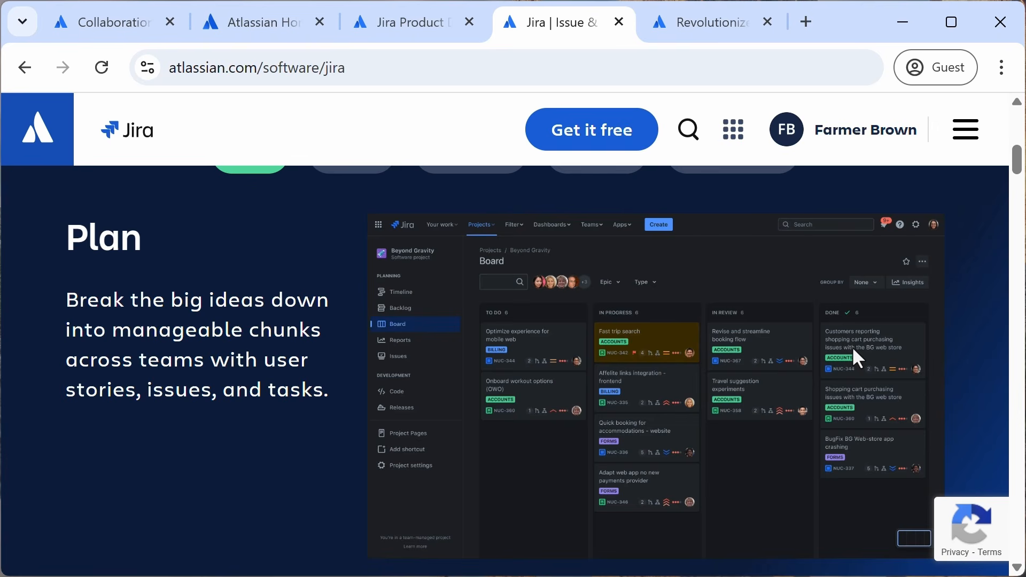
Step: Scroll through the Jira Service Management product page
left_click(701, 22)
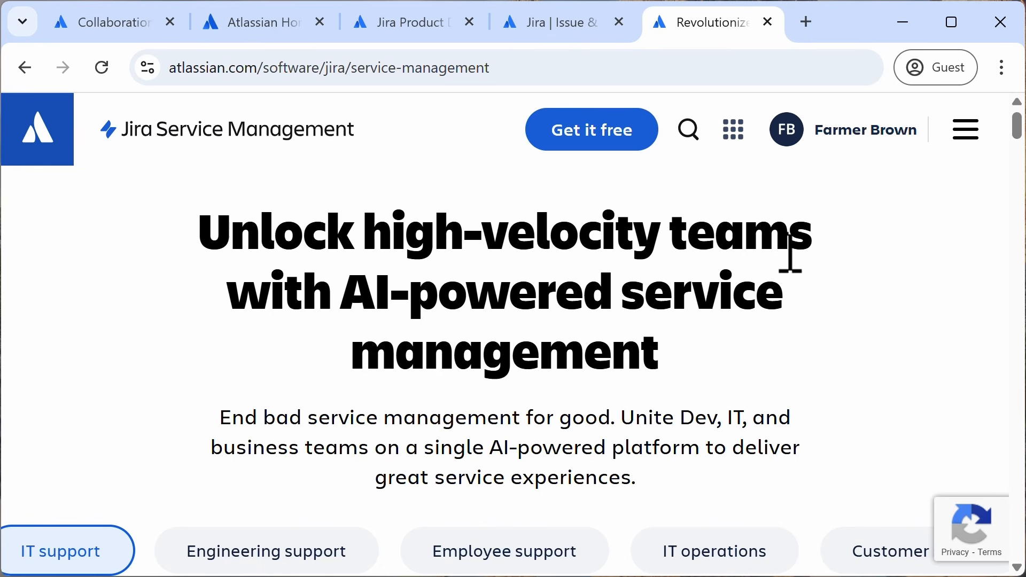
scroll(791, 254, "down", 10)
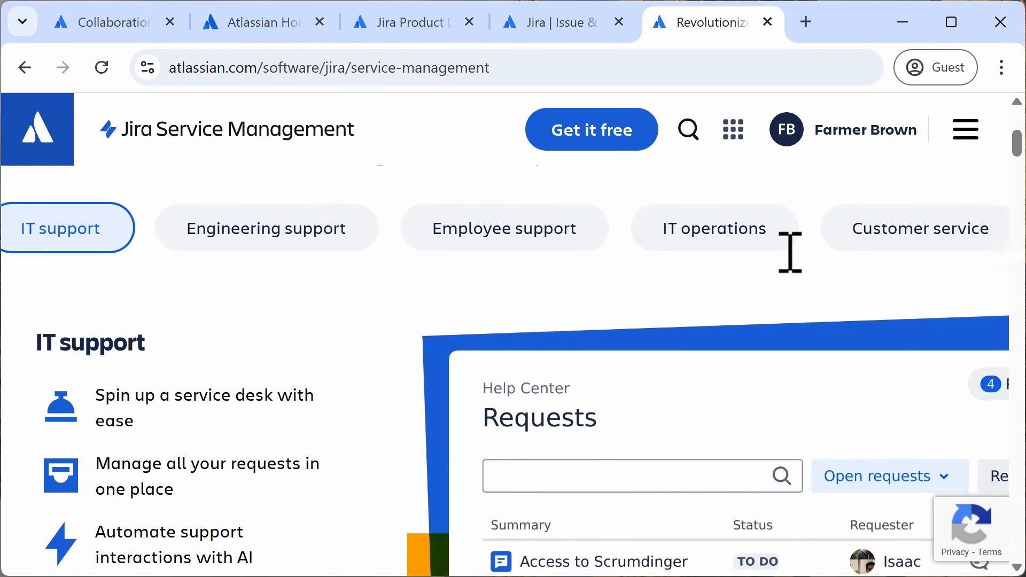
scroll(786, 253, "down", 1)
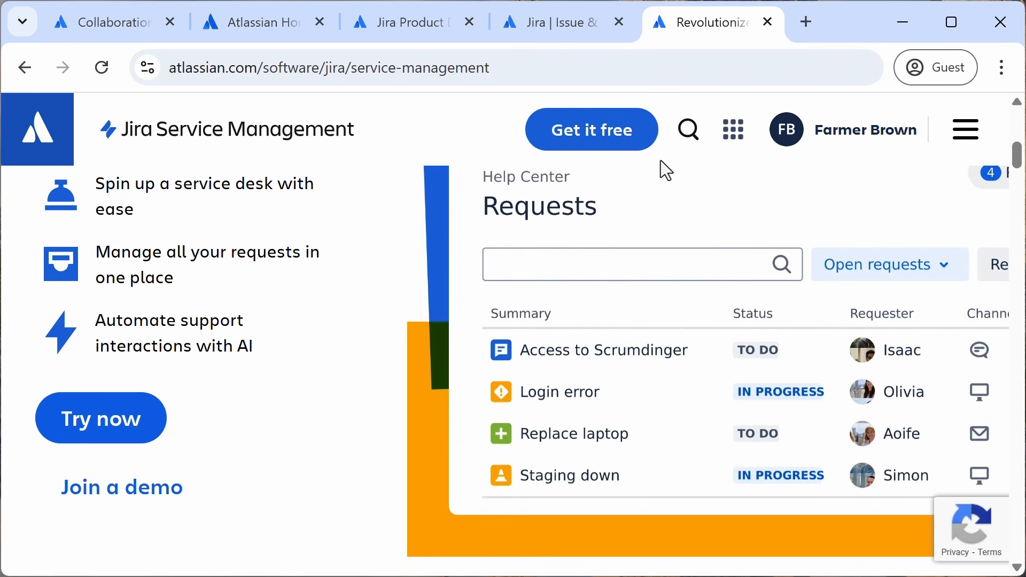
Step: Open the Demo Scrum Project board from the Jira Your work page
key("ctrl+1")
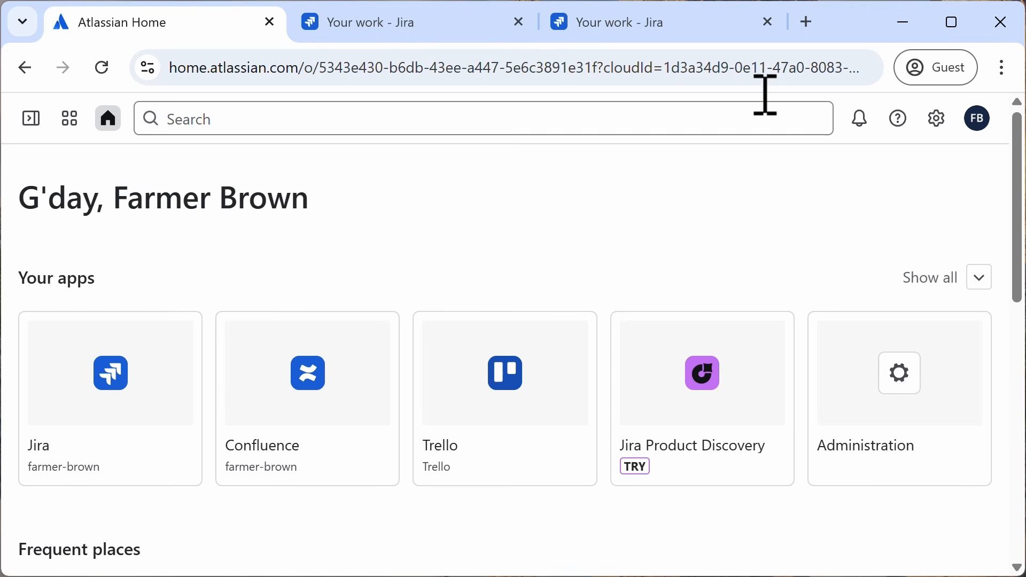
left_click(401, 28)
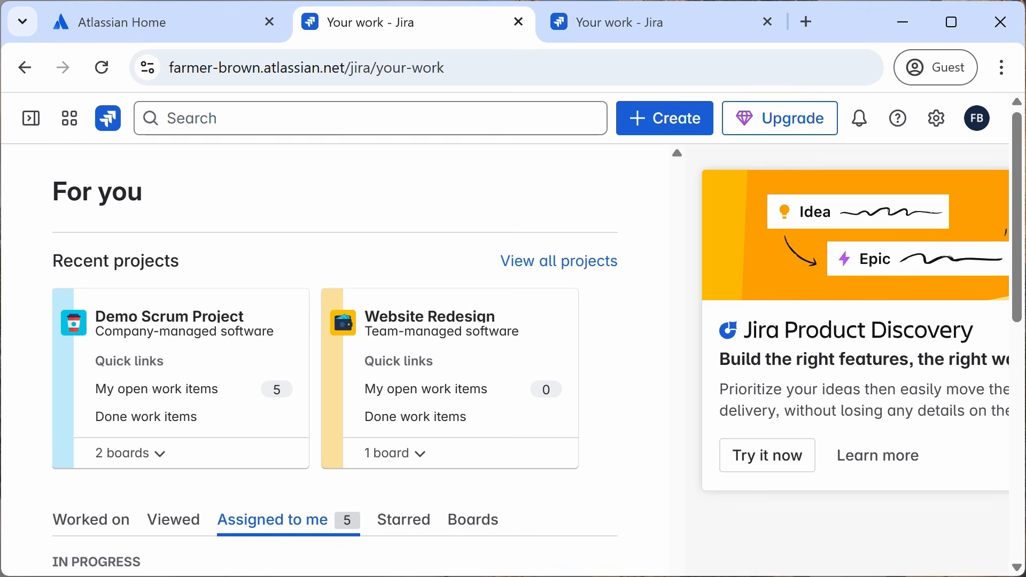
left_click(220, 315)
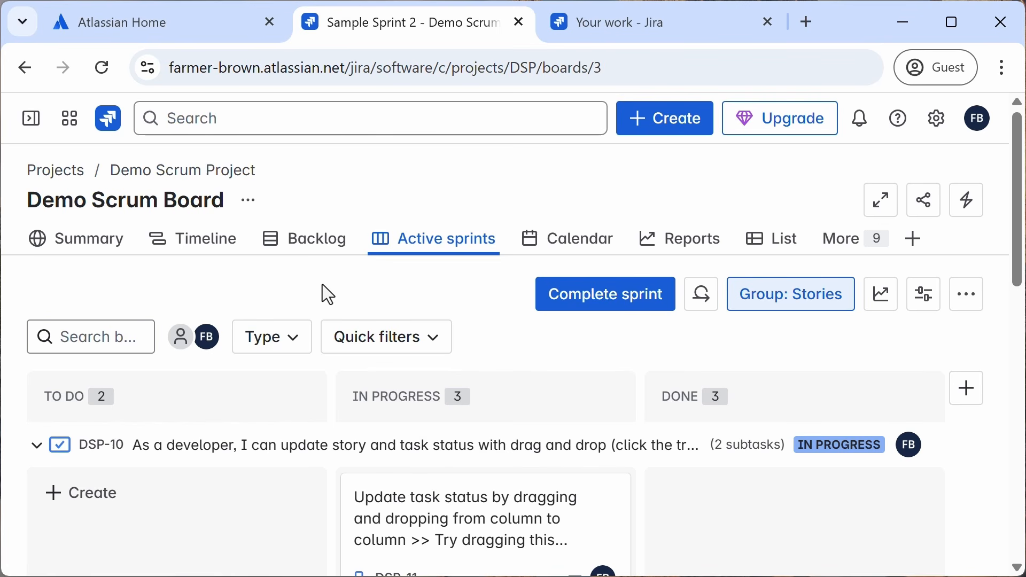
Step: Review the Demo Scrum Board backlog, then return to the active sprint board
left_click(313, 241)
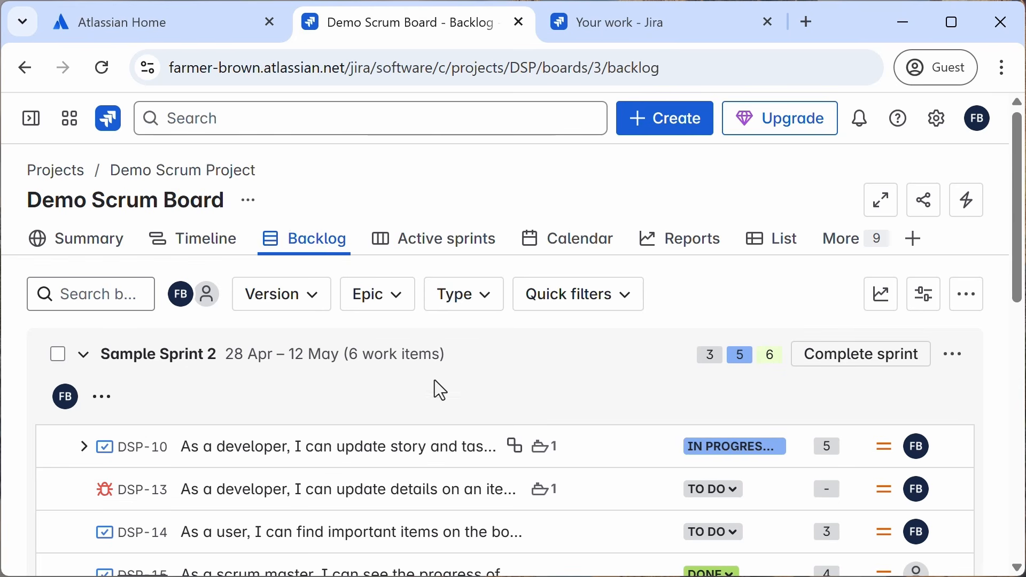
scroll(441, 407, "down", 4)
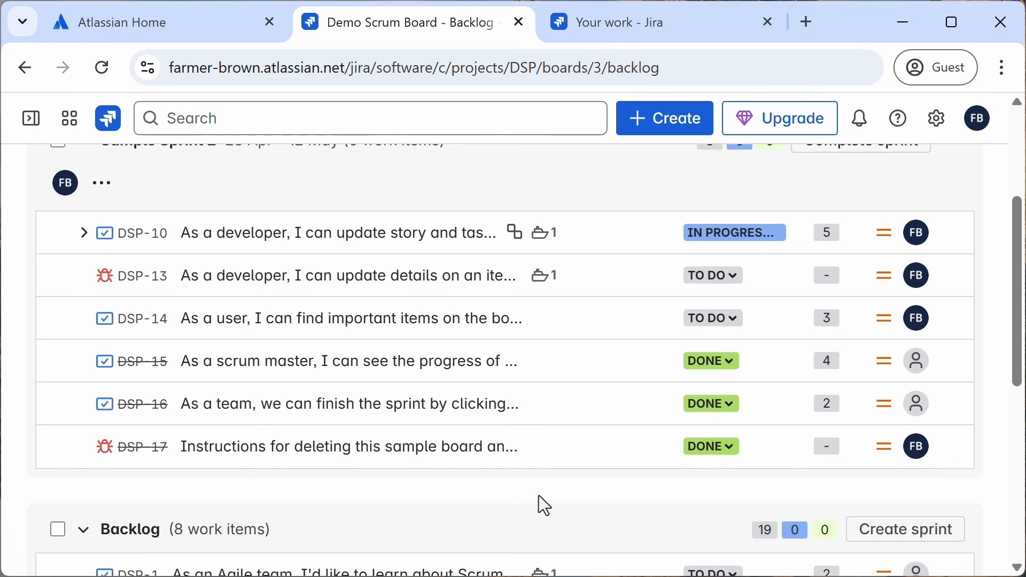
scroll(539, 496, "up", 3)
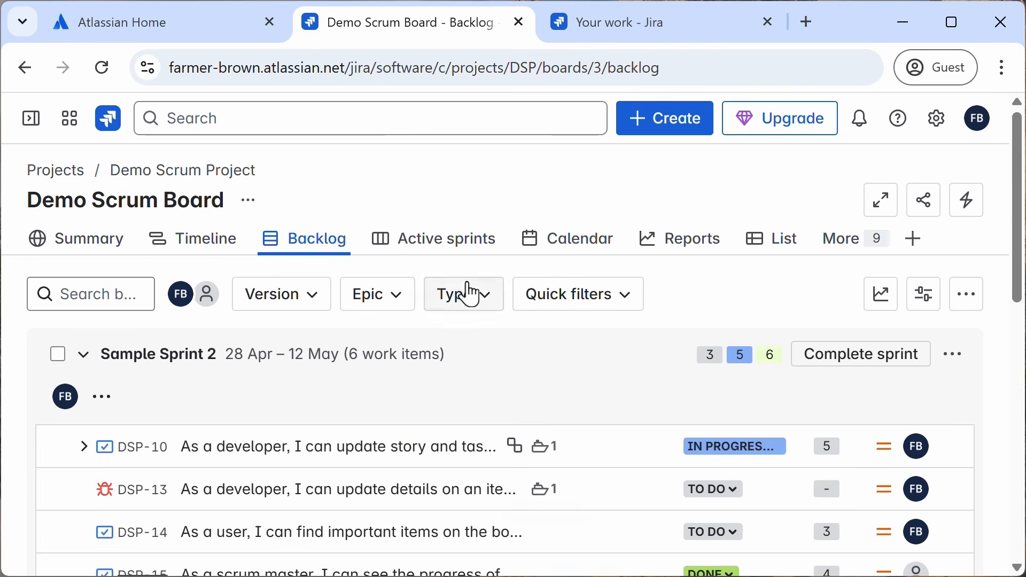
left_click(451, 253)
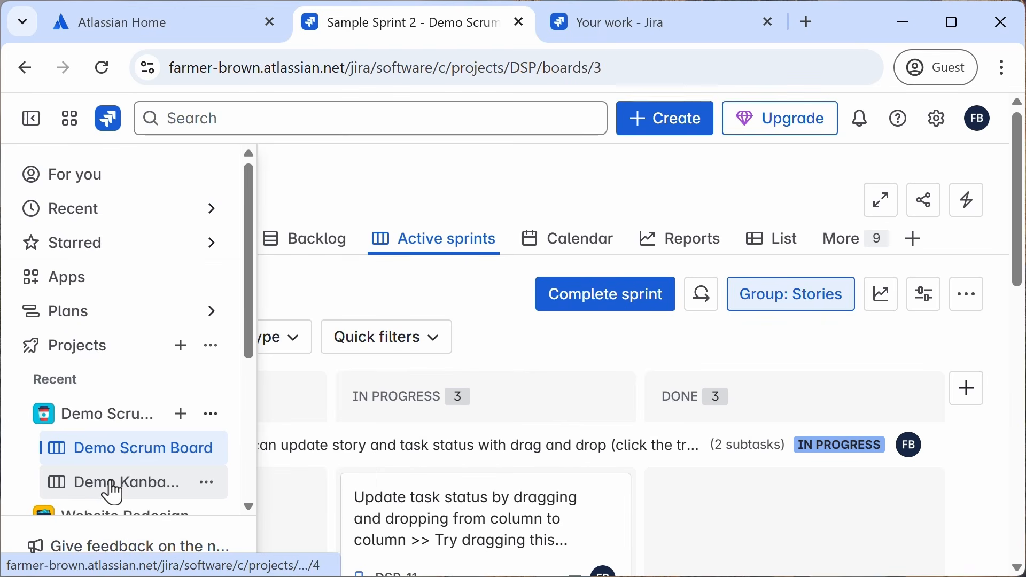
Step: Switch to the Demo Kanban Board and inspect work item DSP-10's details
left_click(110, 482)
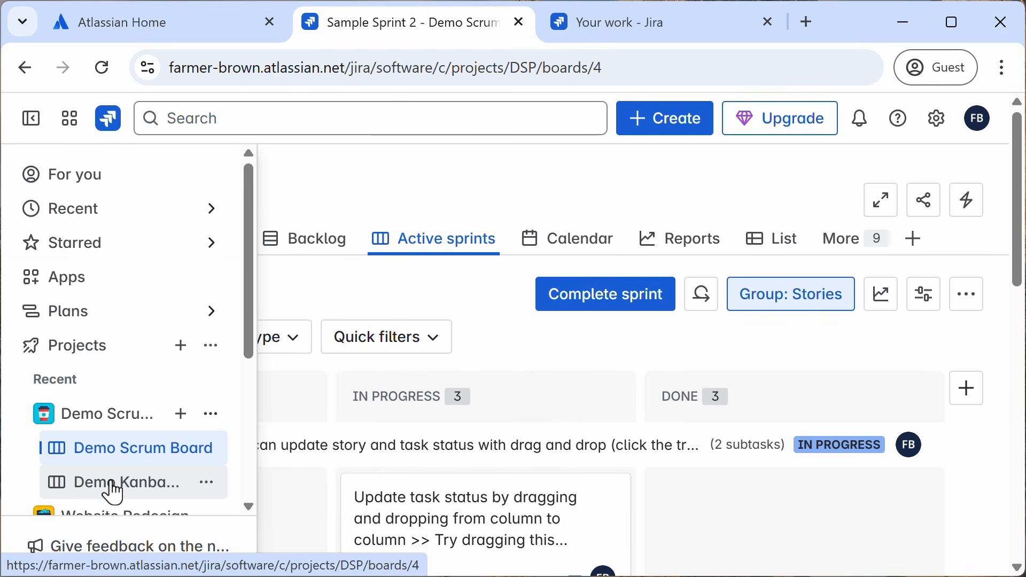
left_click(31, 119)
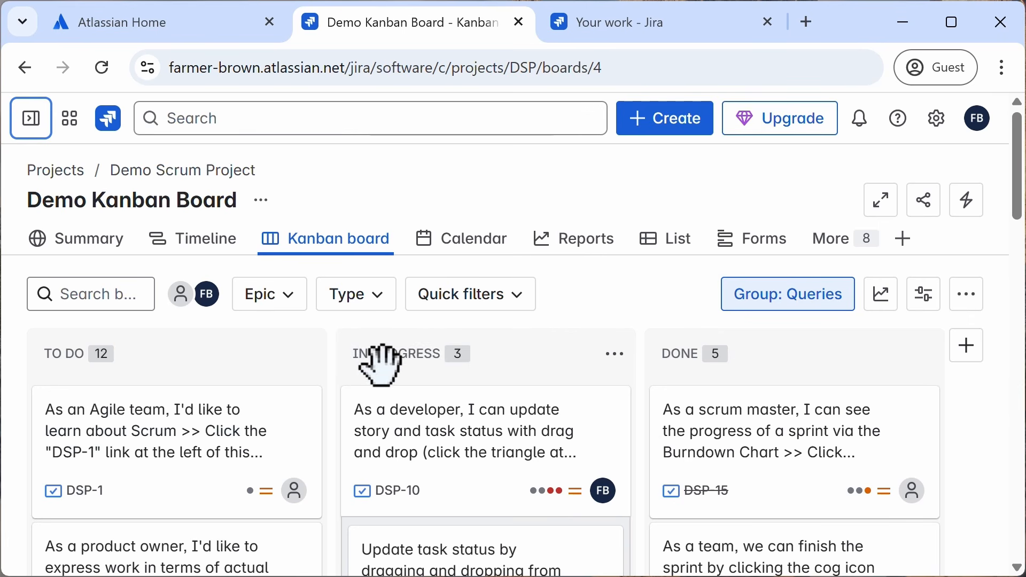
left_click(475, 422)
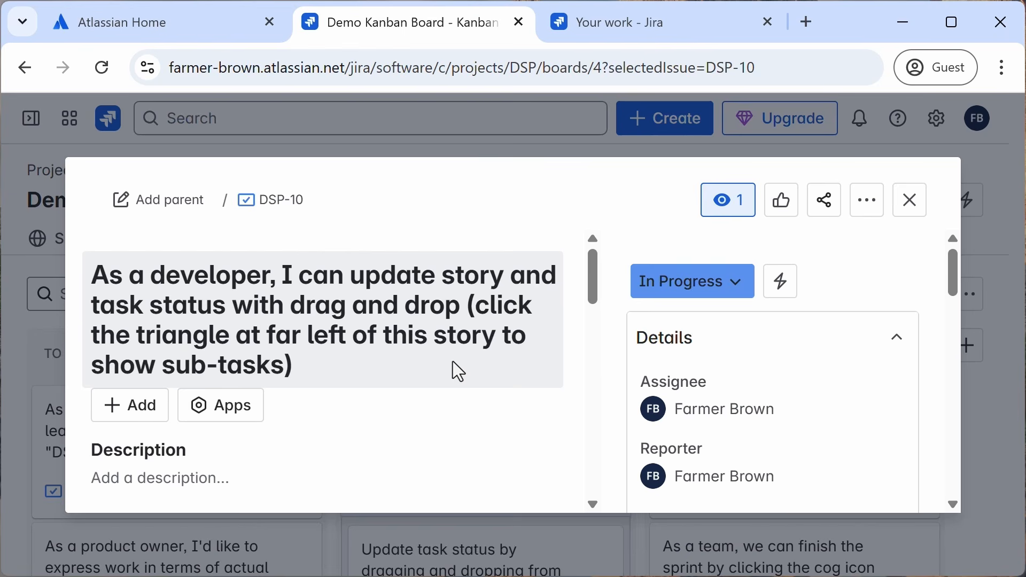
left_click(908, 202)
Step: Browse the available reports for the Kanban and Scrum boards
left_click(581, 241)
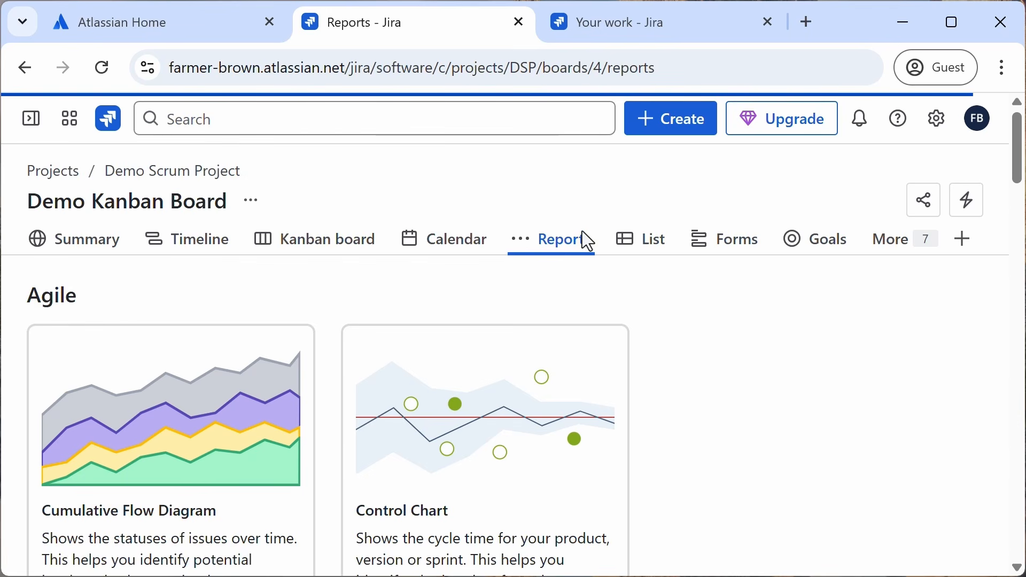
scroll(695, 431, "down", 10)
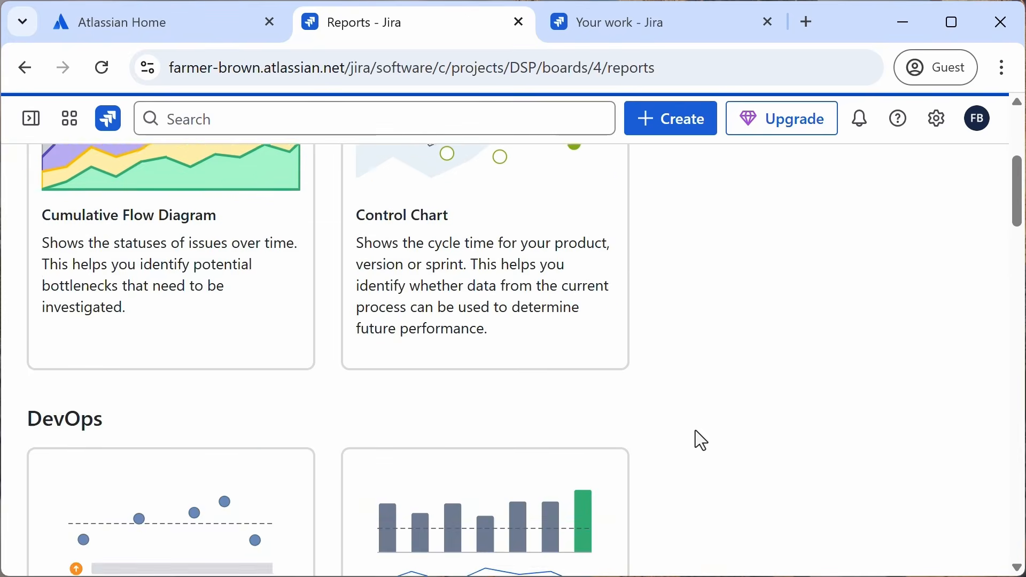
scroll(694, 430, "down", 12)
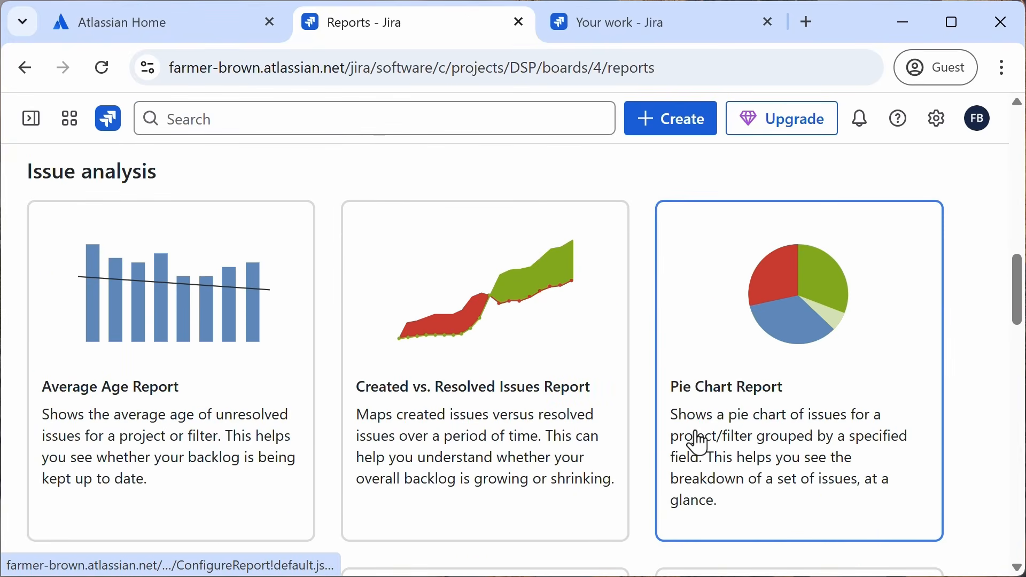
scroll(695, 430, "down", 4)
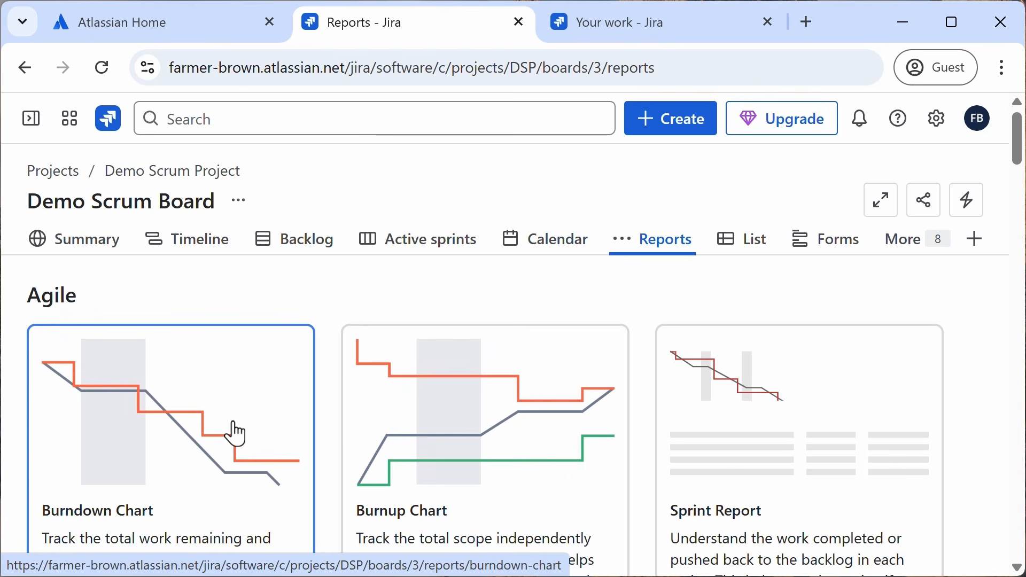
scroll(383, 440, "down", 8)
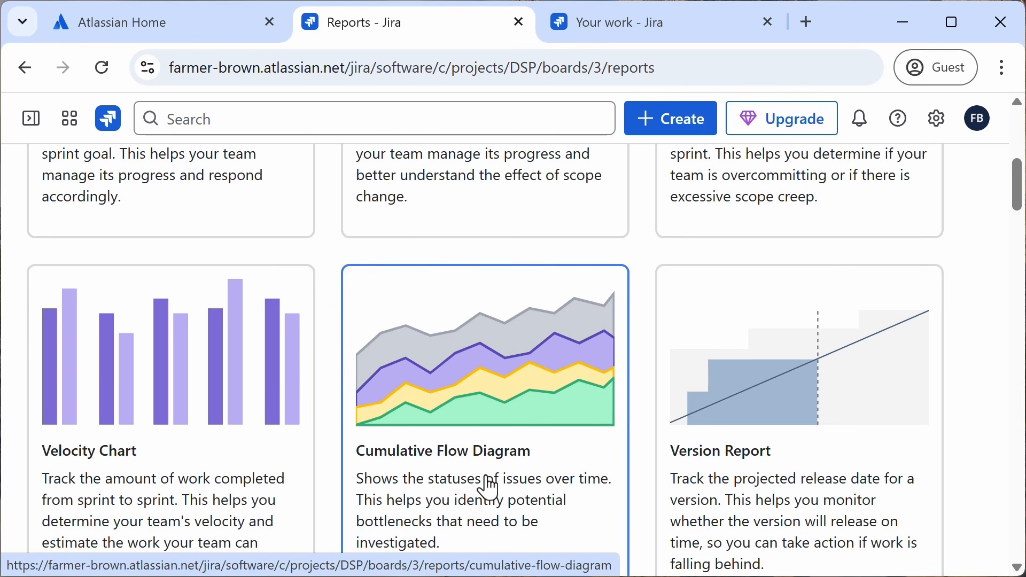
Step: Open a new tab and go to atlassian.com
left_click(808, 27)
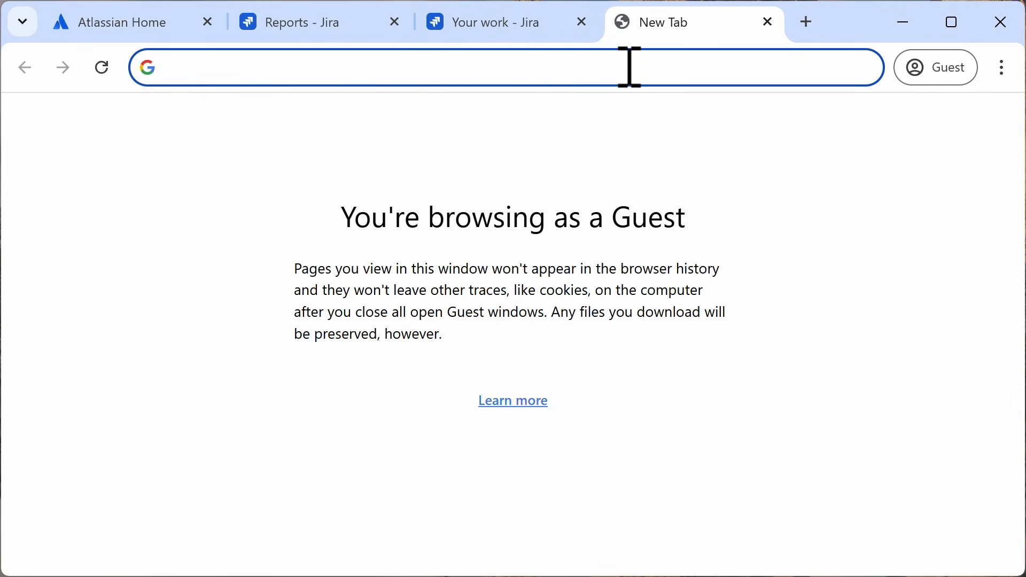
type("atla")
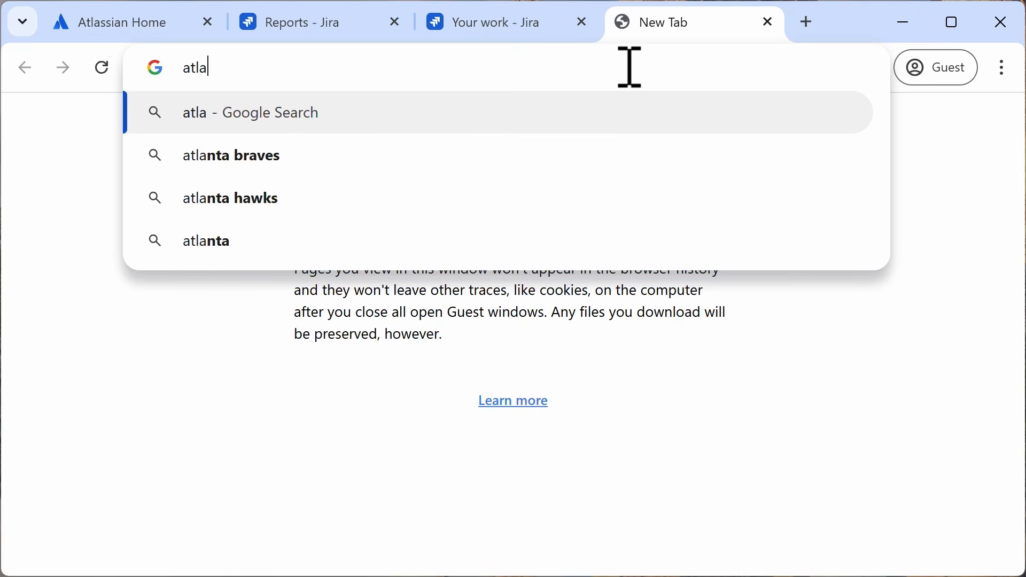
type("ssian.com")
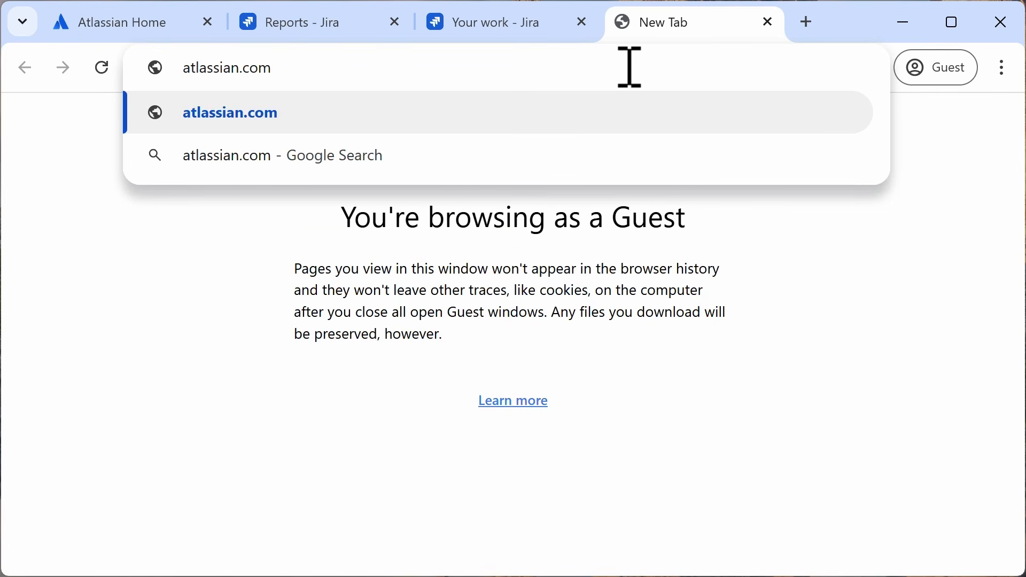
key("Return")
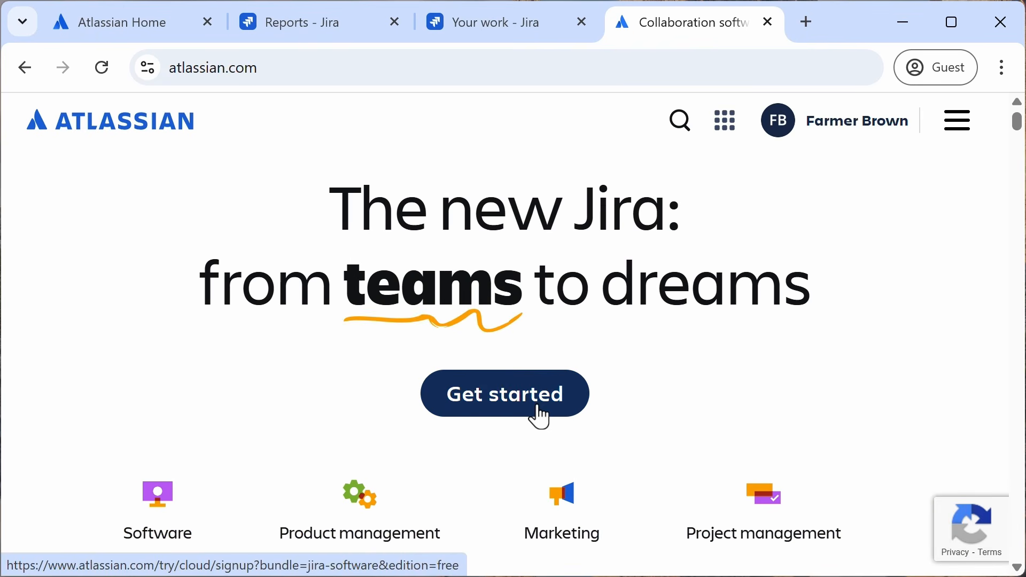
Step: Return to the Jira Your work tab and start creating a new project
left_click(514, 36)
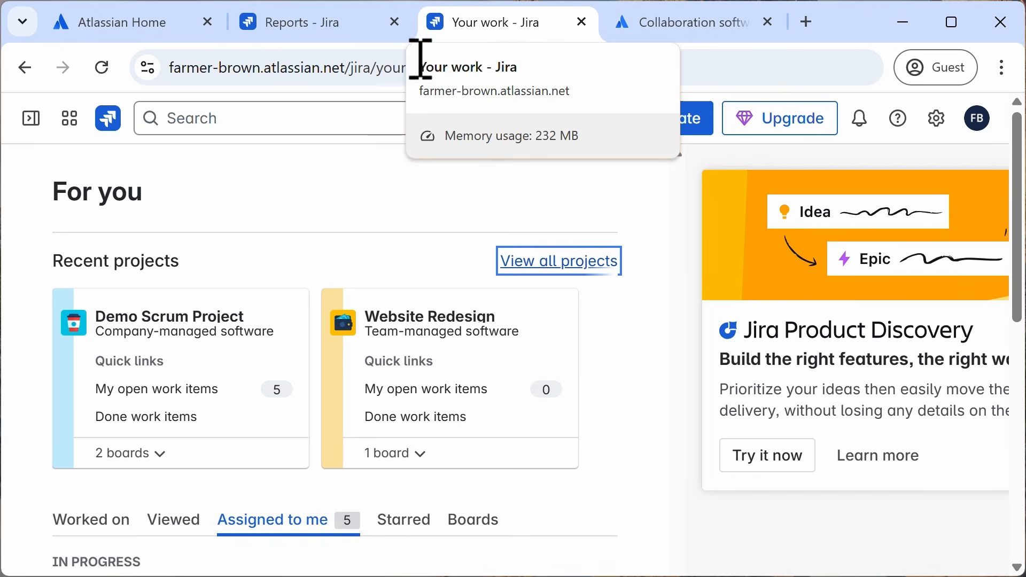
left_click(33, 120)
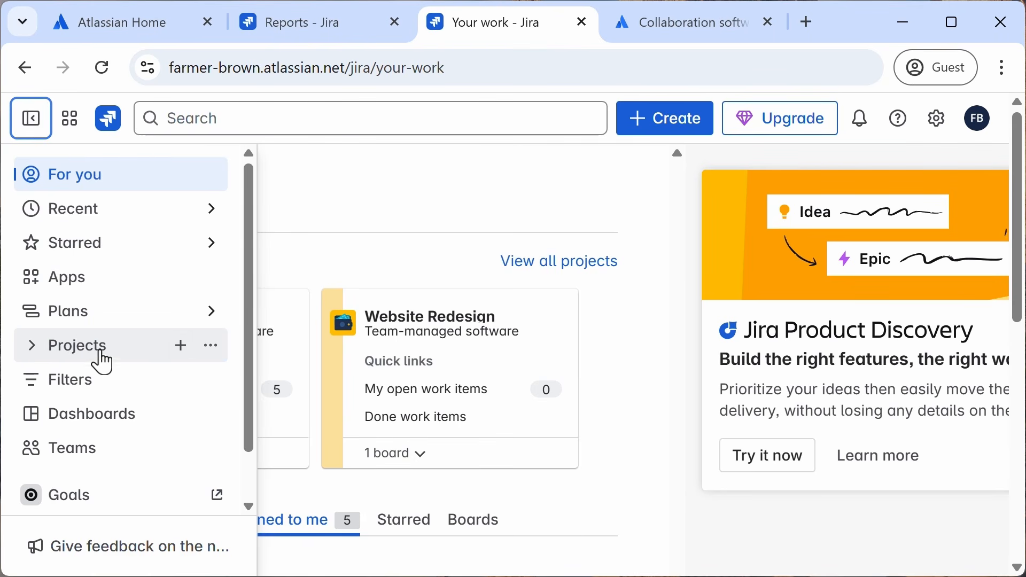
left_click(183, 353)
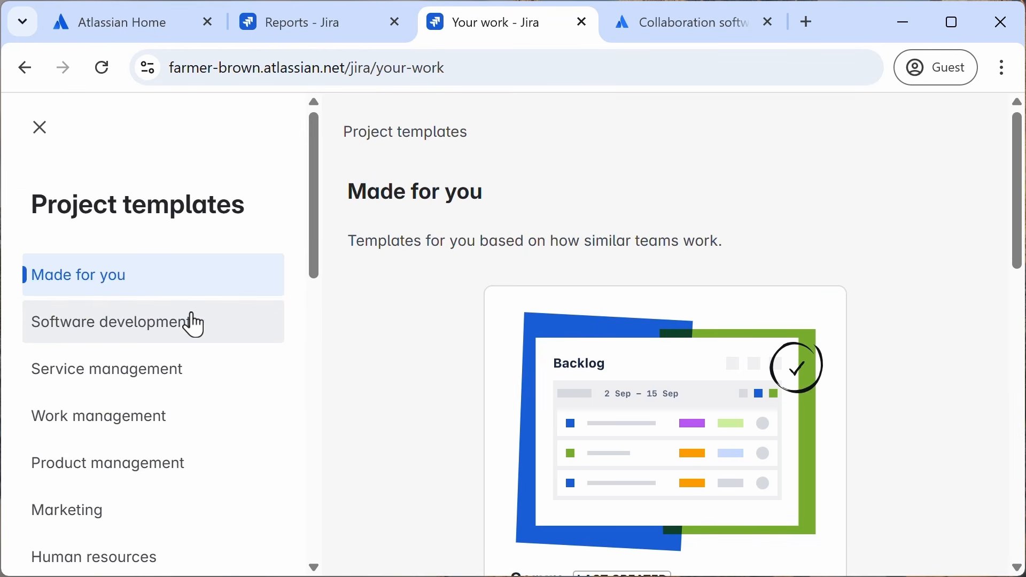
Step: Open the Scrum template in the Software development category and read its description
scroll(192, 323, "down", 2)
left_click(140, 216)
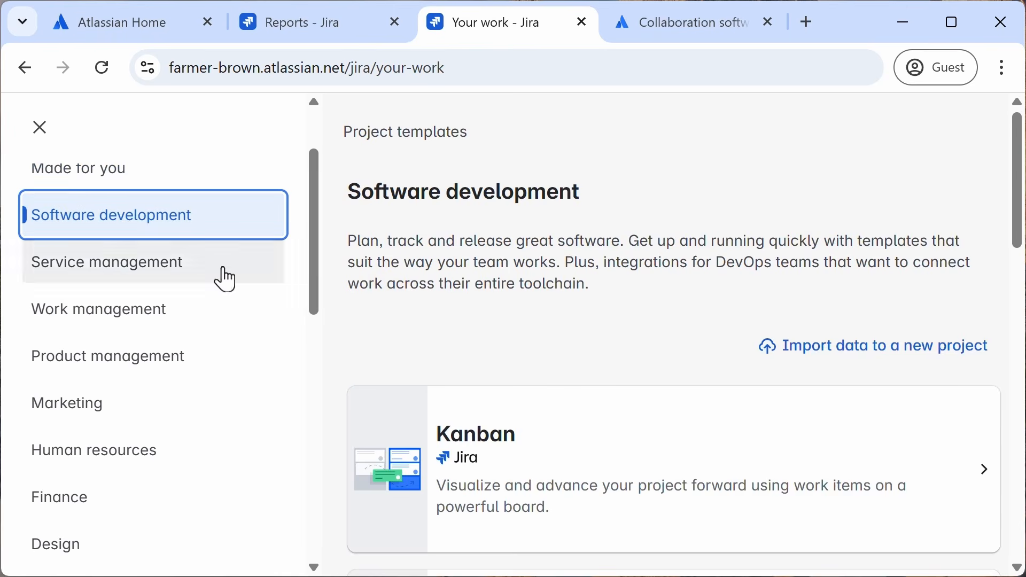
scroll(609, 350, "down", 10)
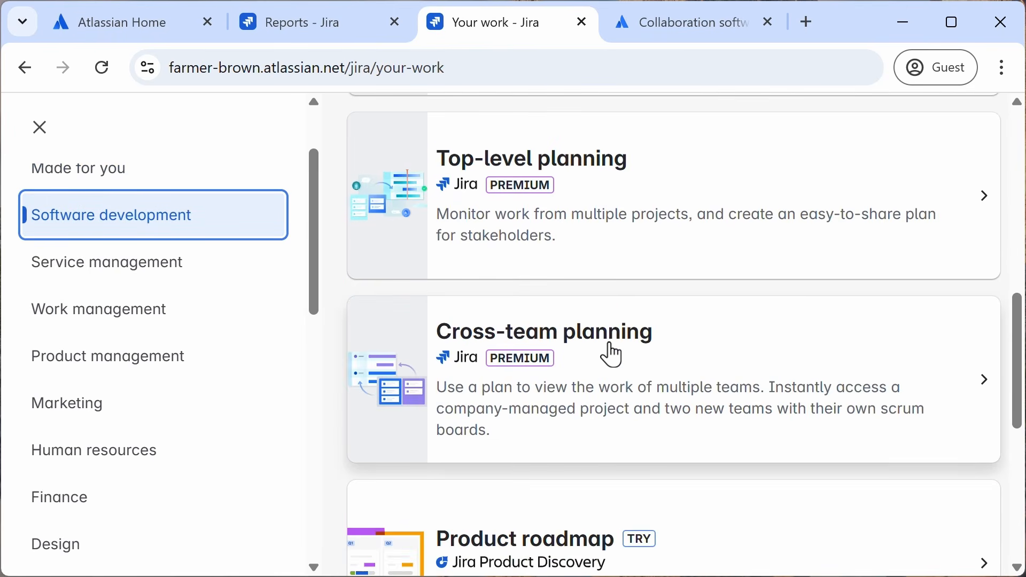
scroll(613, 355, "up", 10)
left_click(644, 415)
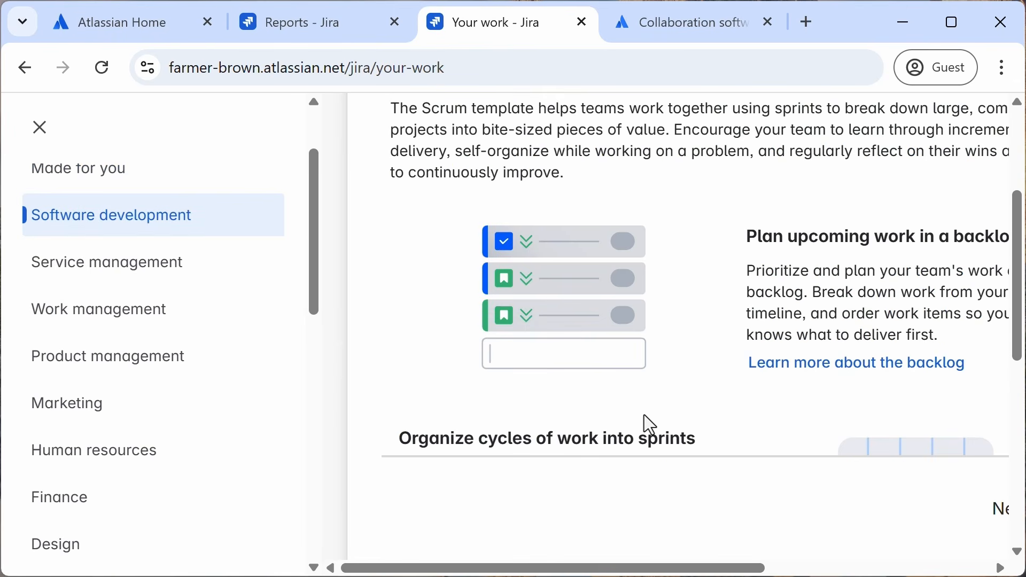
scroll(648, 423, "down", 10)
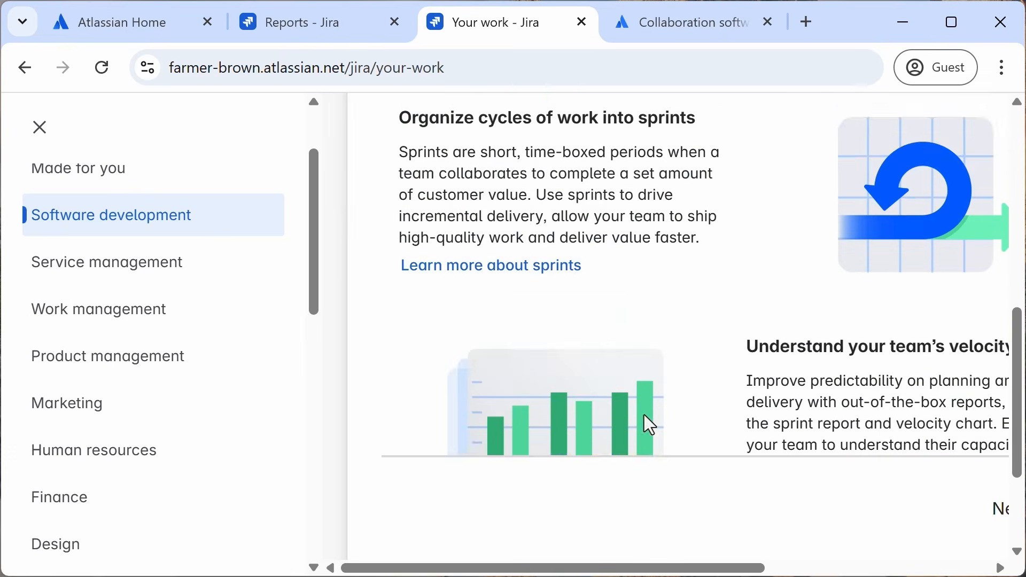
left_click_drag(652, 568, 879, 568)
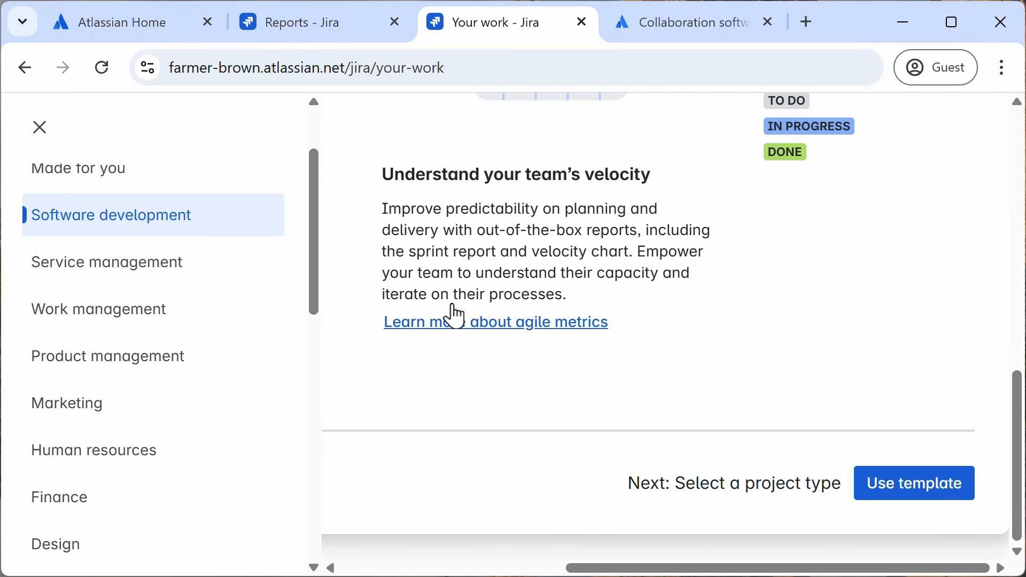
Step: Switch to the Reports tab and open the Burnup Chart report
left_click(331, 30)
scroll(325, 142, "up", 6)
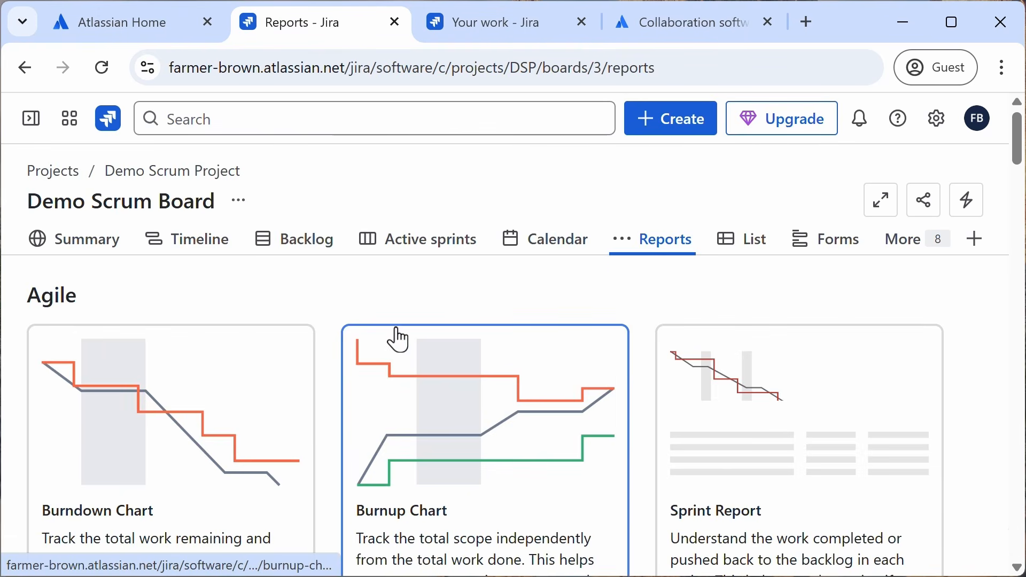
left_click(432, 256)
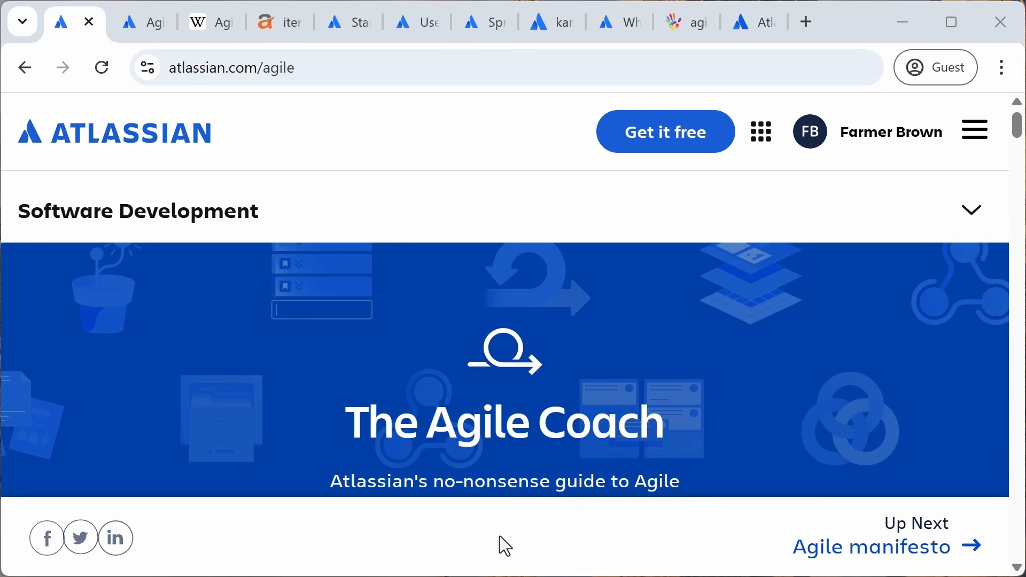
Step: Read the Agile manifesto article and the Wikipedia Values and principles section in the other tabs
left_click(149, 22)
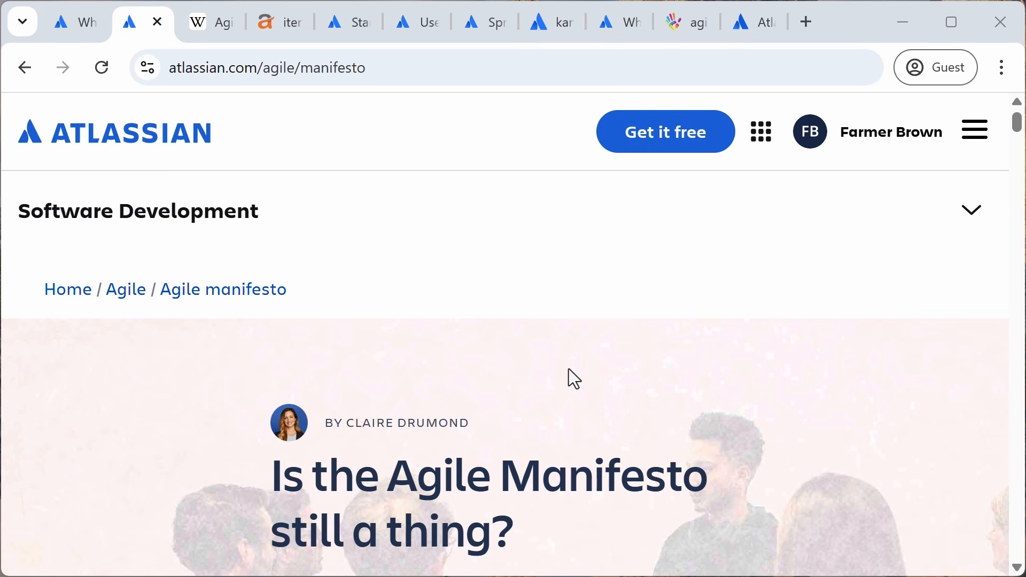
left_click(220, 36)
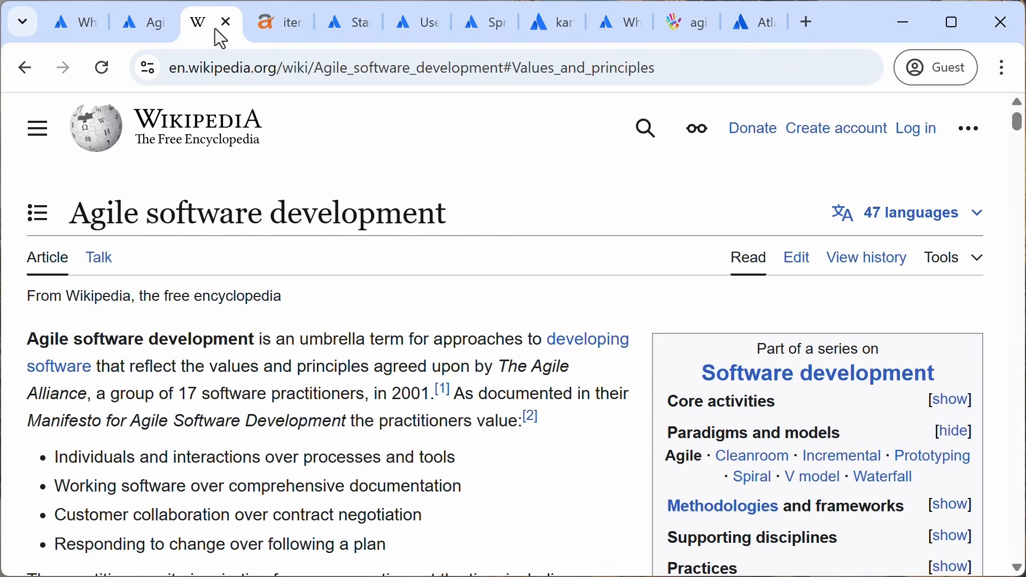
left_click(40, 224)
left_click(116, 366)
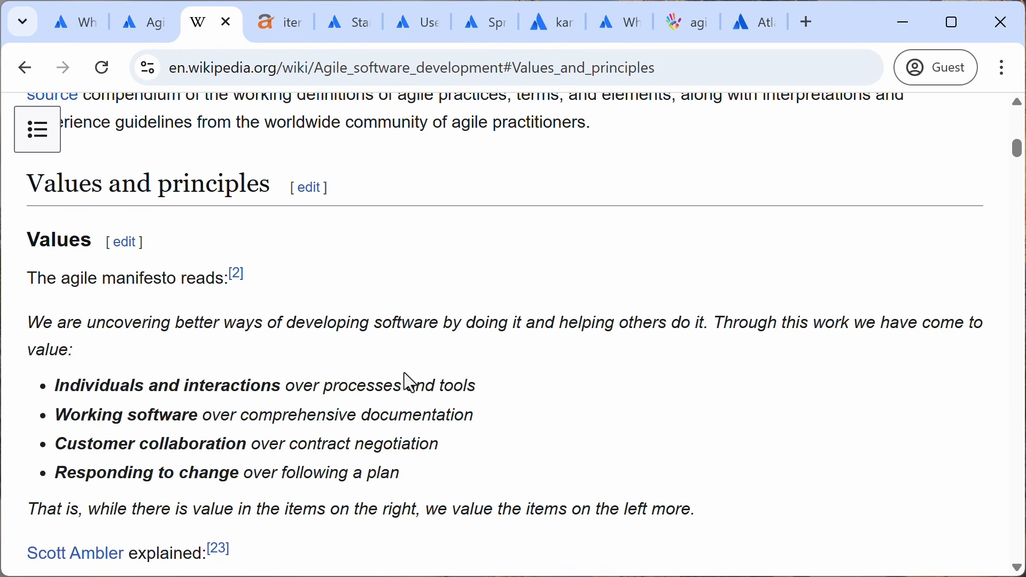
scroll(410, 382, "down", 1)
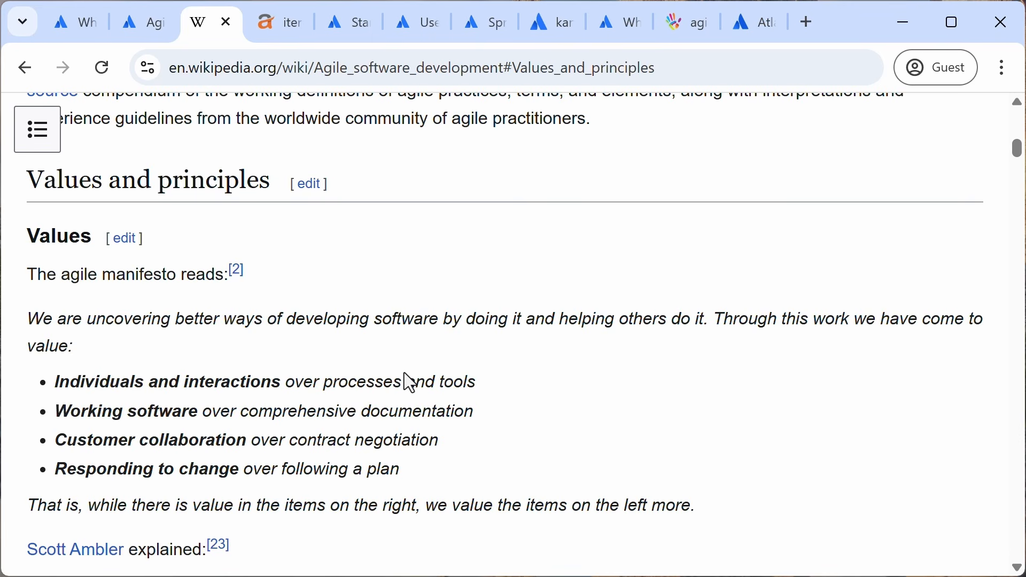
Step: Browse the reference tabs on iterations, stand-ups, user stories, retrospectives, Kanban and agile
left_click(285, 37)
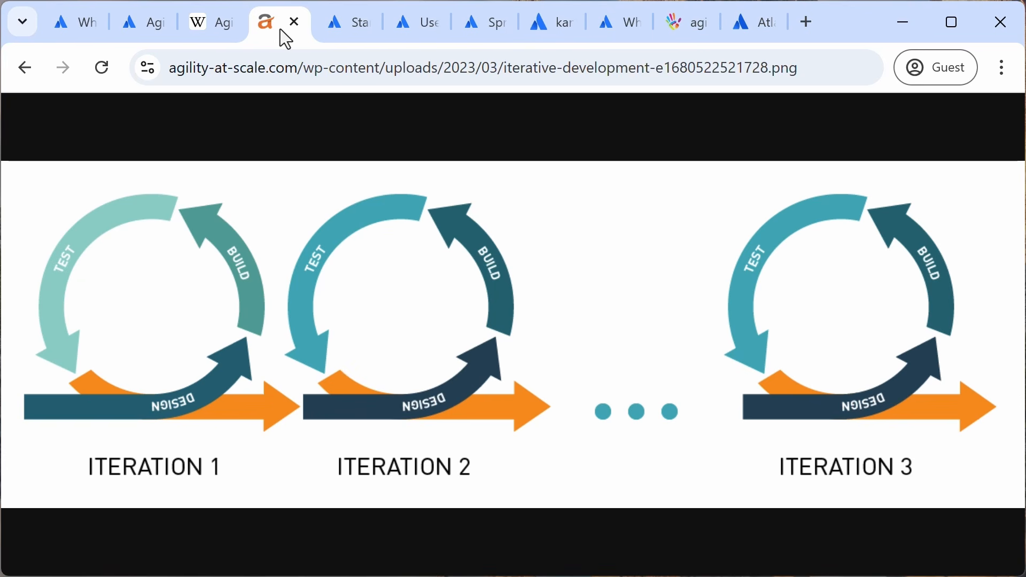
left_click(345, 24)
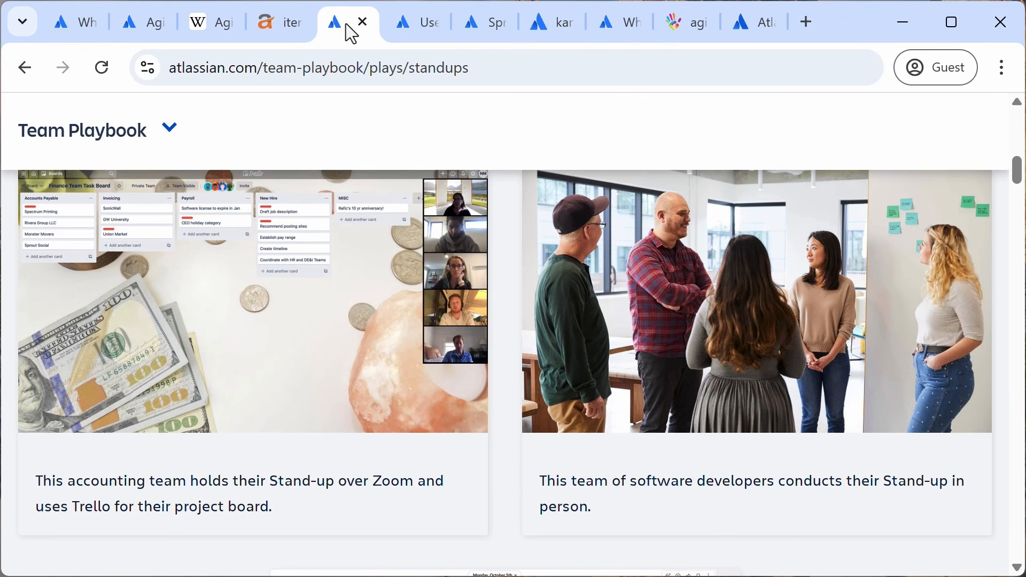
left_click(415, 31)
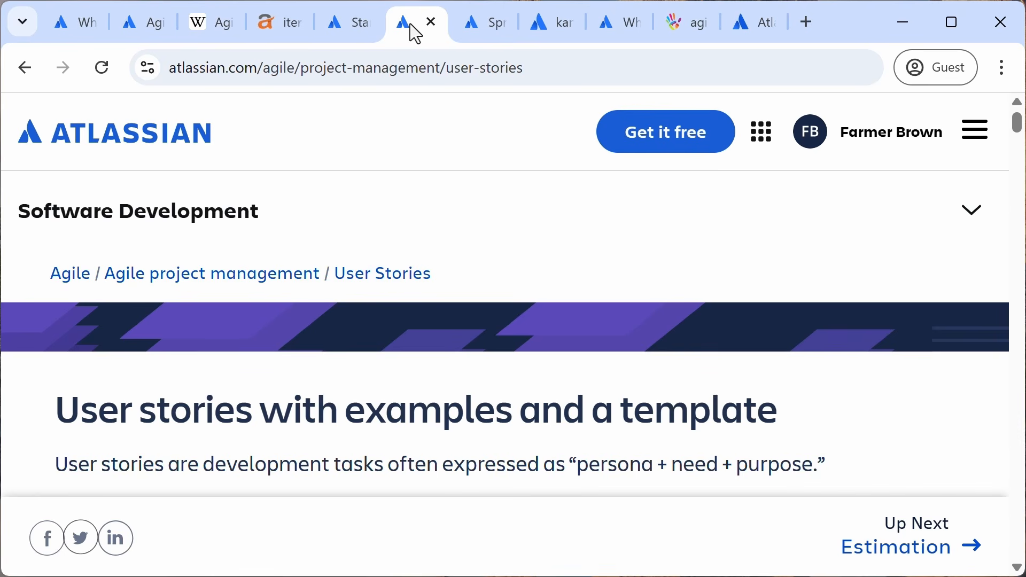
scroll(448, 235, "down", 4)
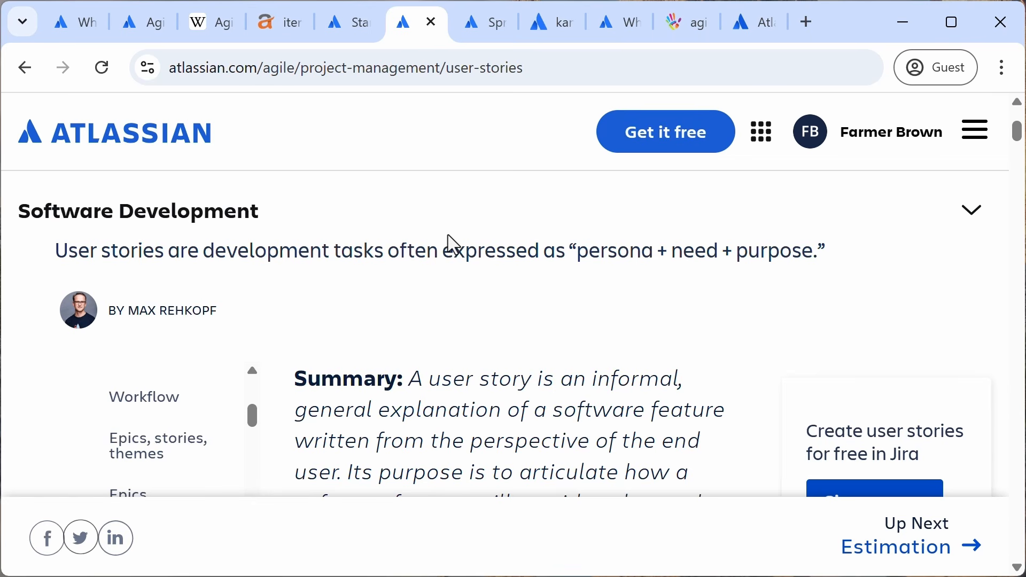
left_click(480, 35)
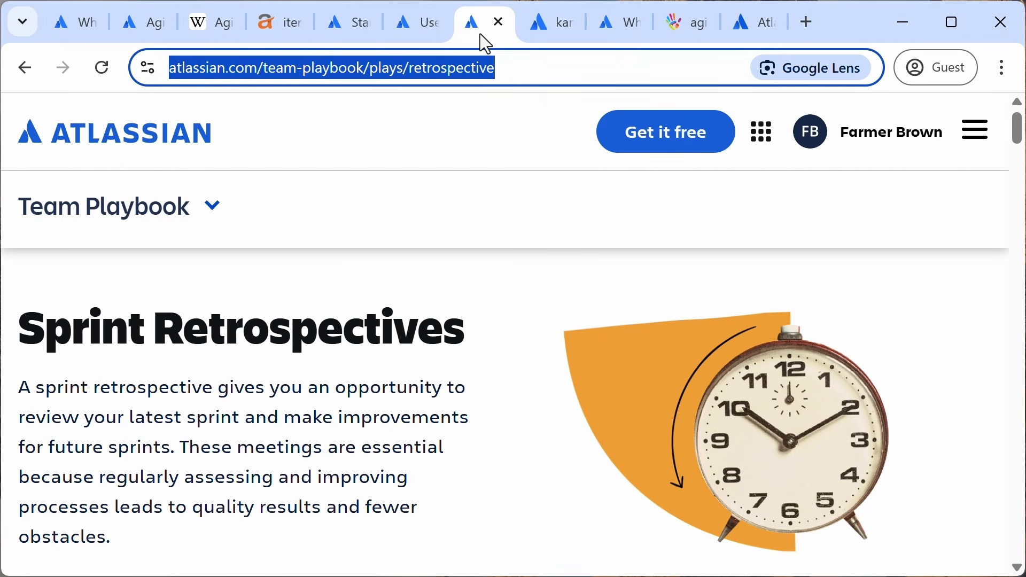
left_click(549, 28)
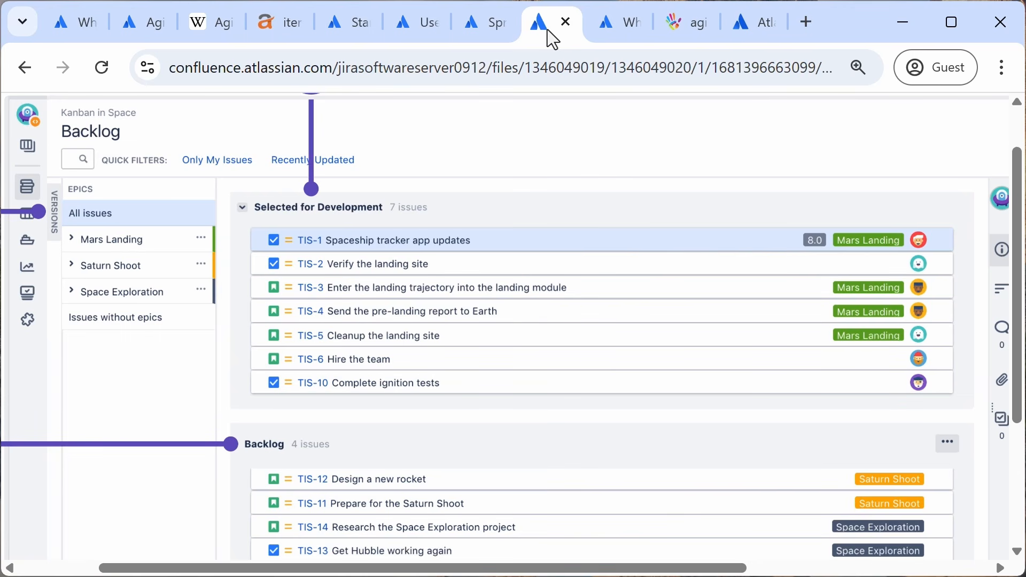
left_click(602, 27)
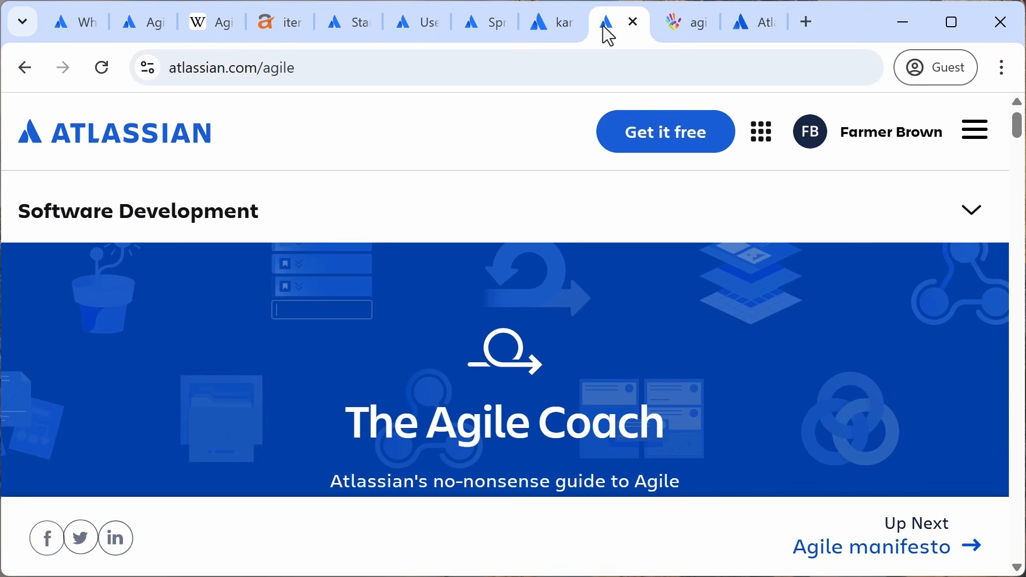
left_click(667, 26)
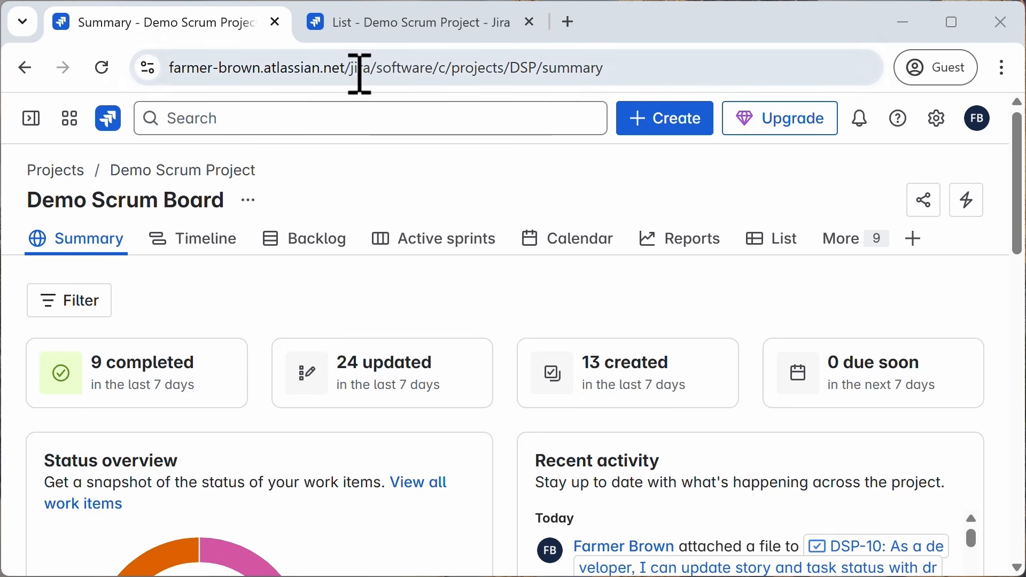
Step: Switch to the project's List tab and scroll through the work items
left_click(387, 38)
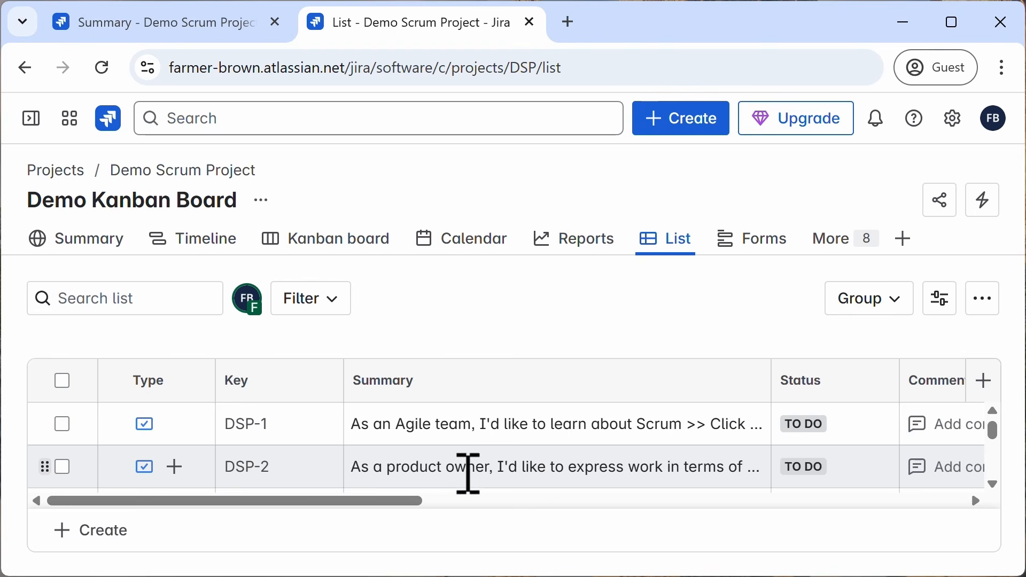
scroll(470, 468, "down", 5)
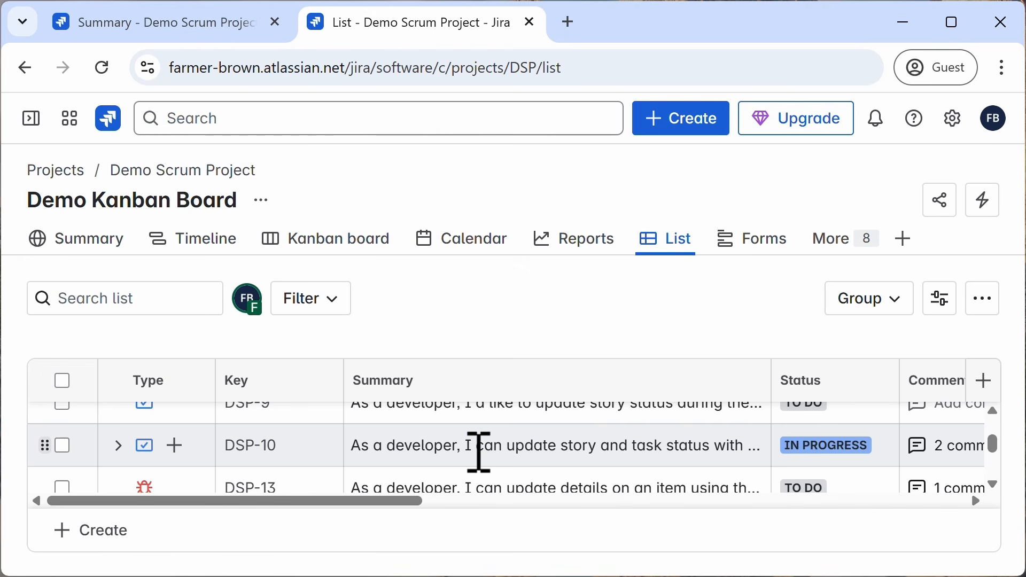
scroll(480, 453, "up", 5)
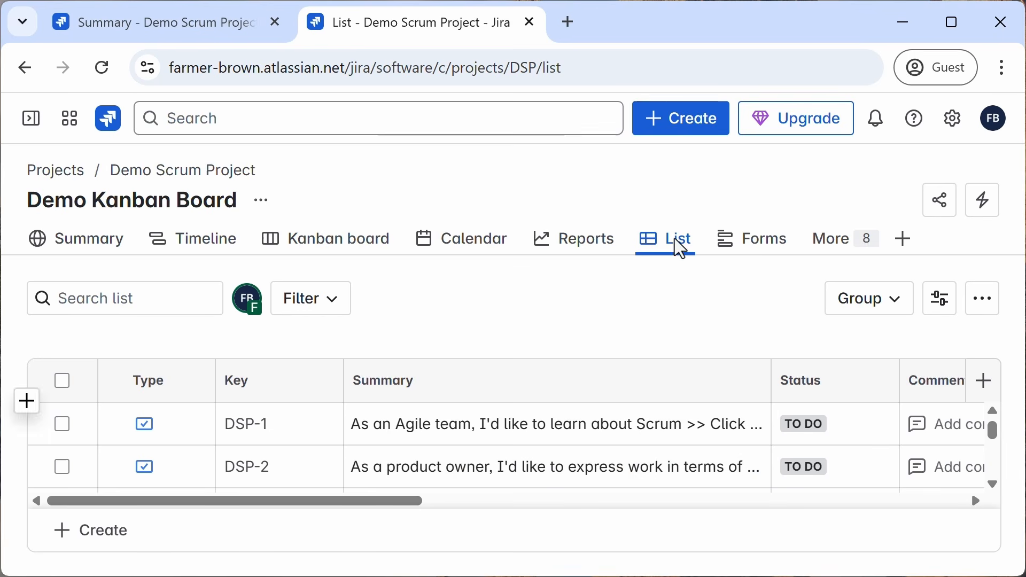
Step: Open the Create work item dialog, try the Story, Epic, Bug and Task work types, and cancel it
left_click(689, 129)
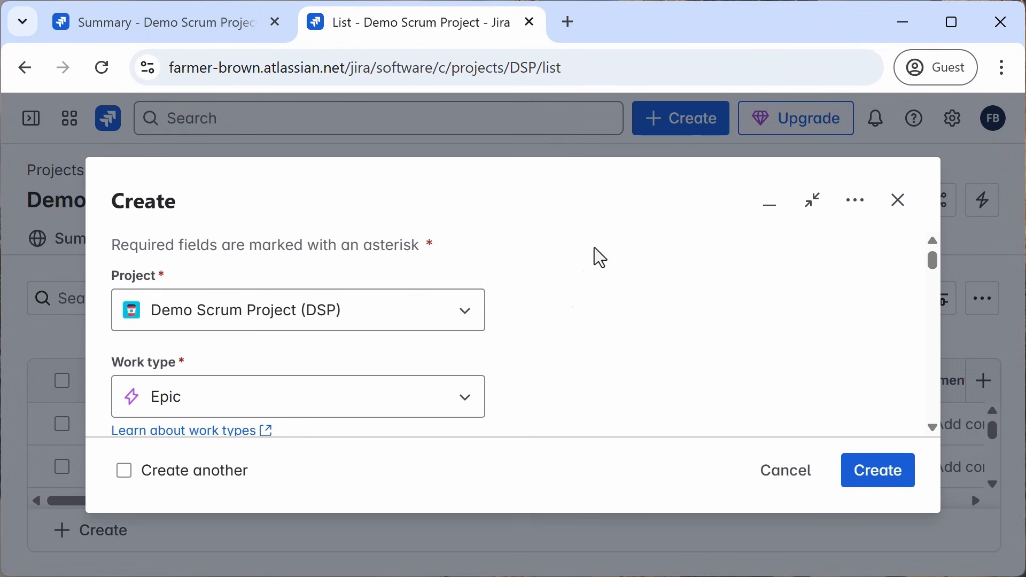
scroll(574, 332, "down", 2)
scroll(577, 332, "down", 1)
left_click(465, 290)
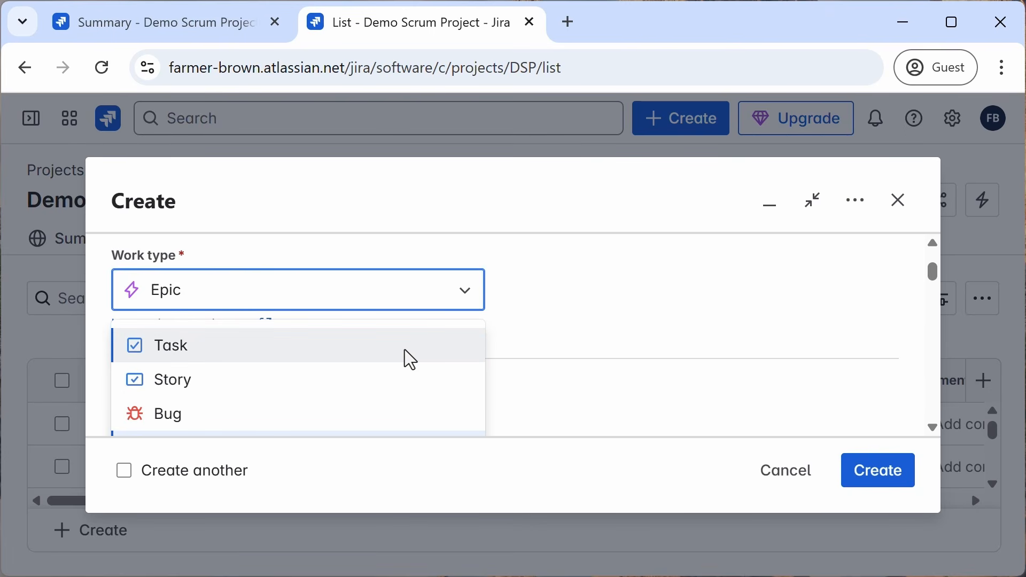
left_click(399, 378)
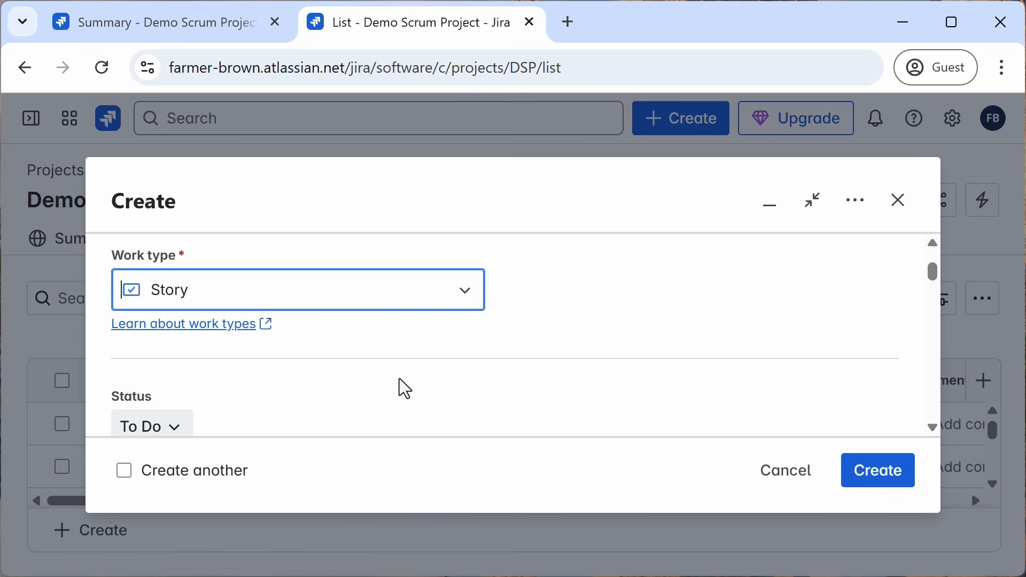
key("Down")
left_click(458, 348)
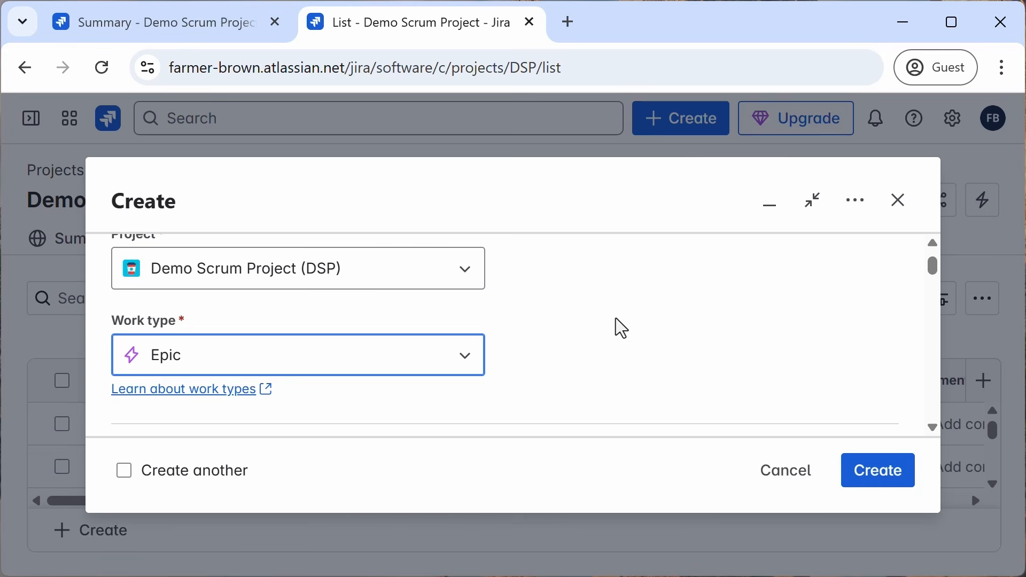
left_click(385, 271)
key("Down")
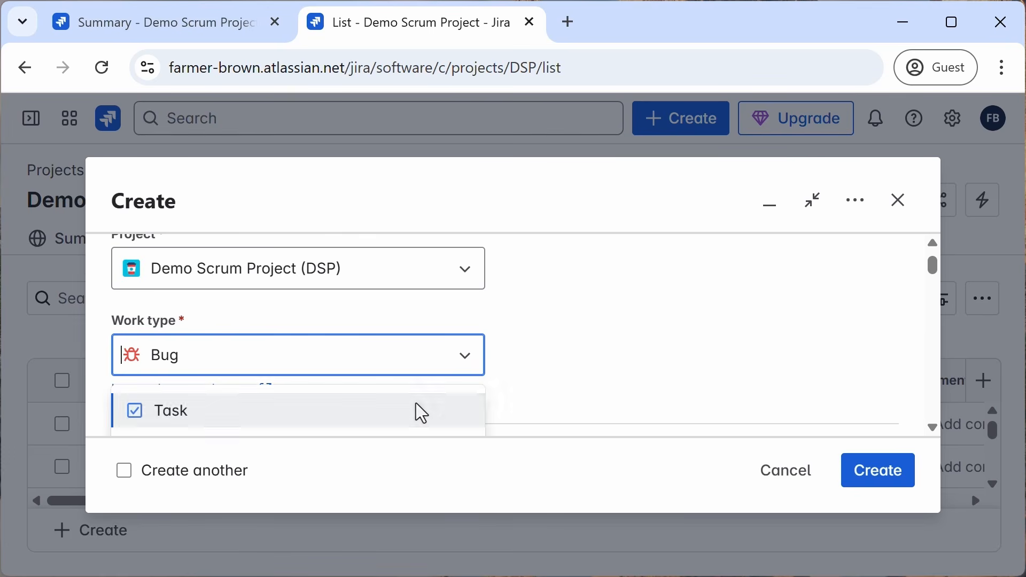
left_click(415, 404)
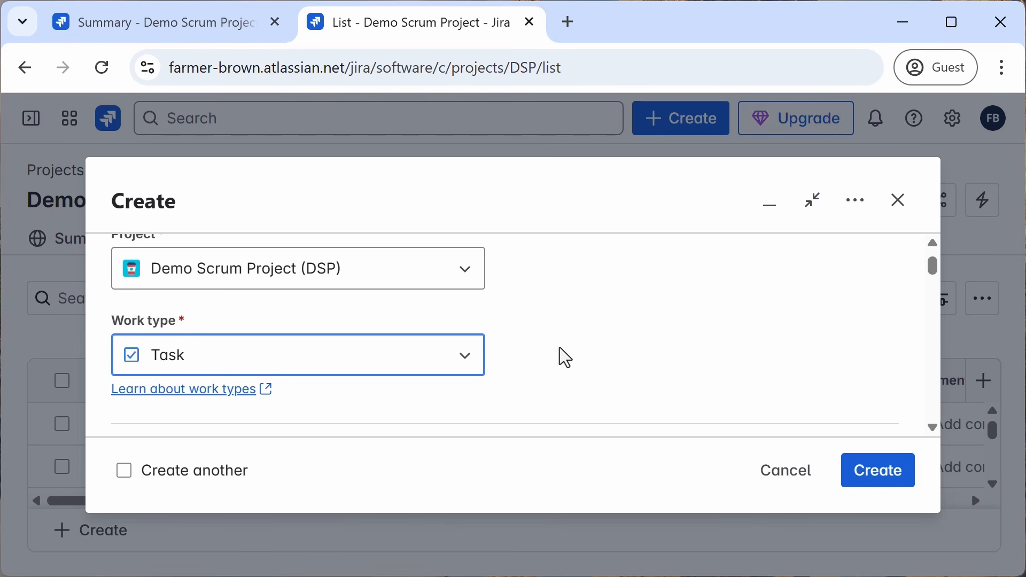
key("Escape")
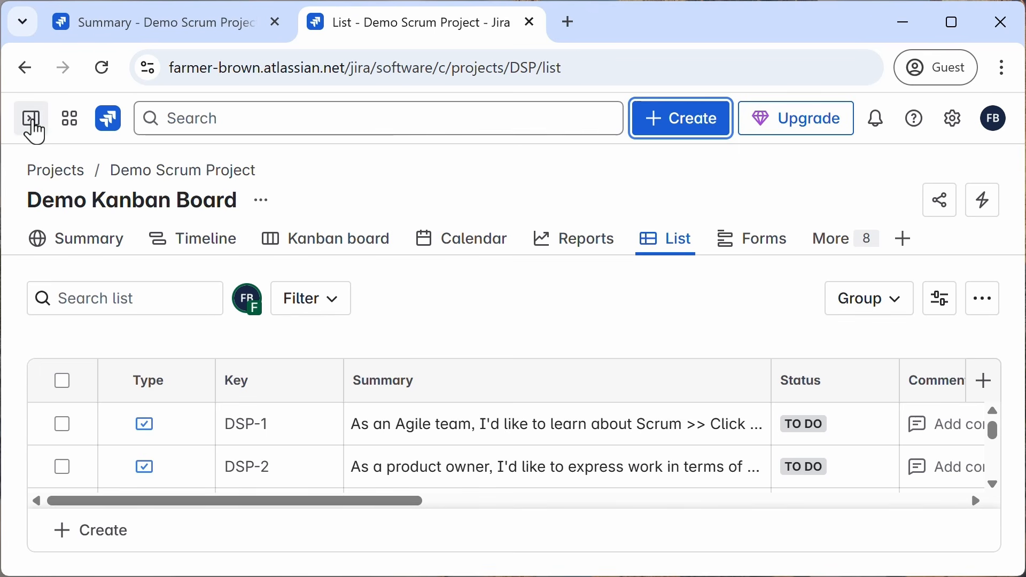
Step: Browse the Demo Scrum Board's active sprint and backlog, then open DSP-10 on the Kanban board
left_click(32, 127)
left_click(118, 487)
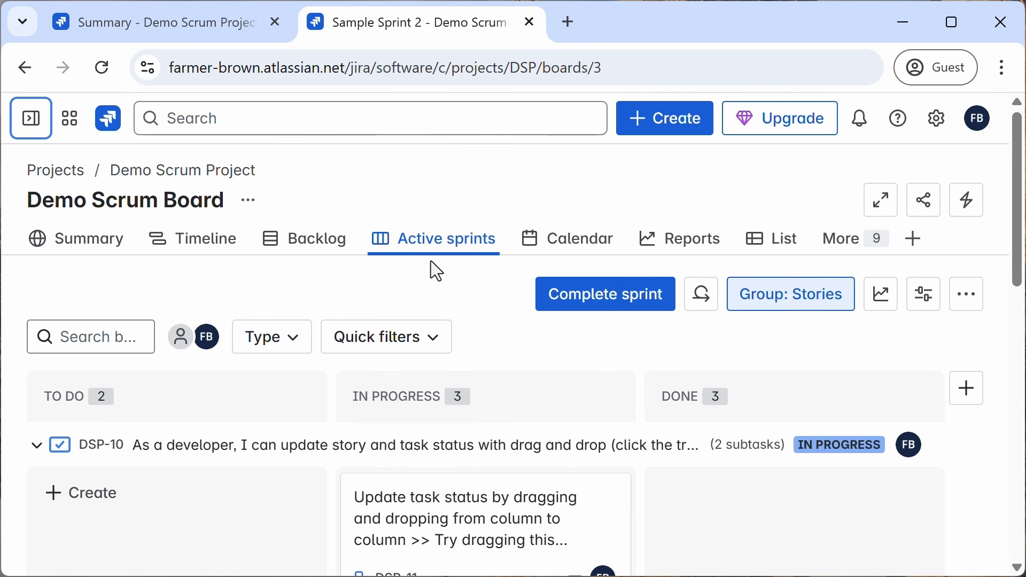
left_click(314, 240)
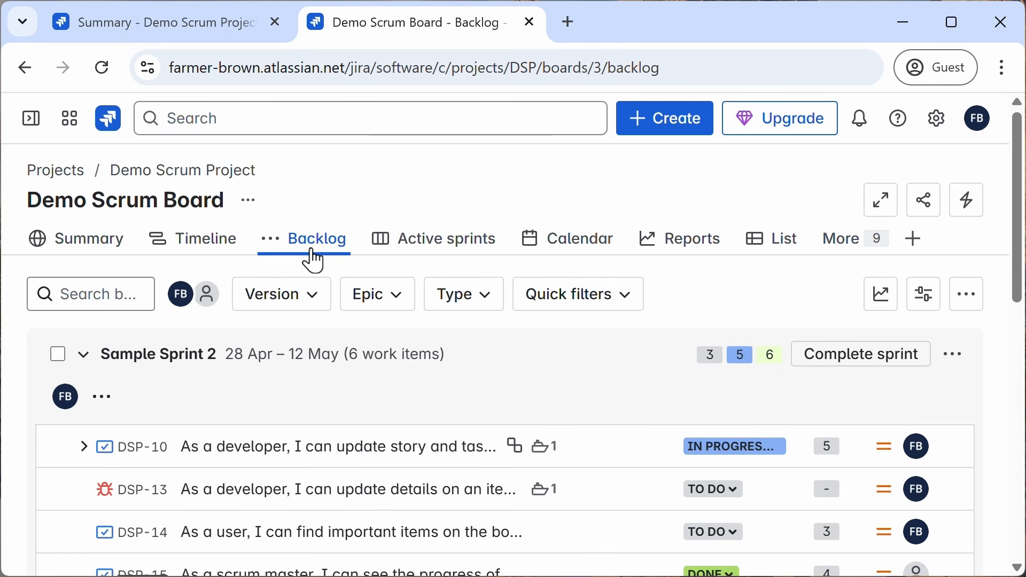
scroll(511, 412, "down", 10)
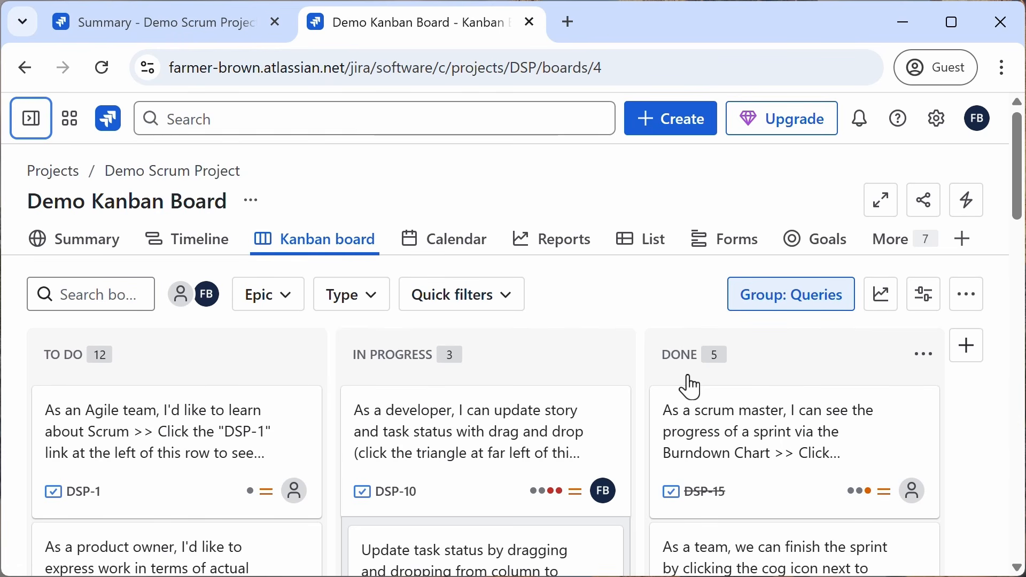
left_click(414, 462)
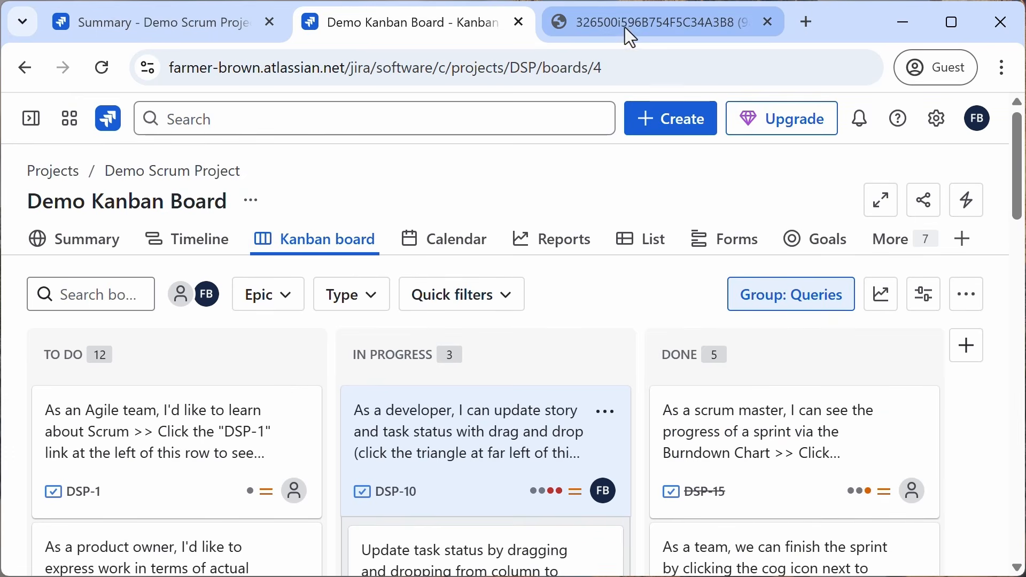
Step: View the Team Velocity chart tab, then return to the project Summary tab
left_click(626, 24)
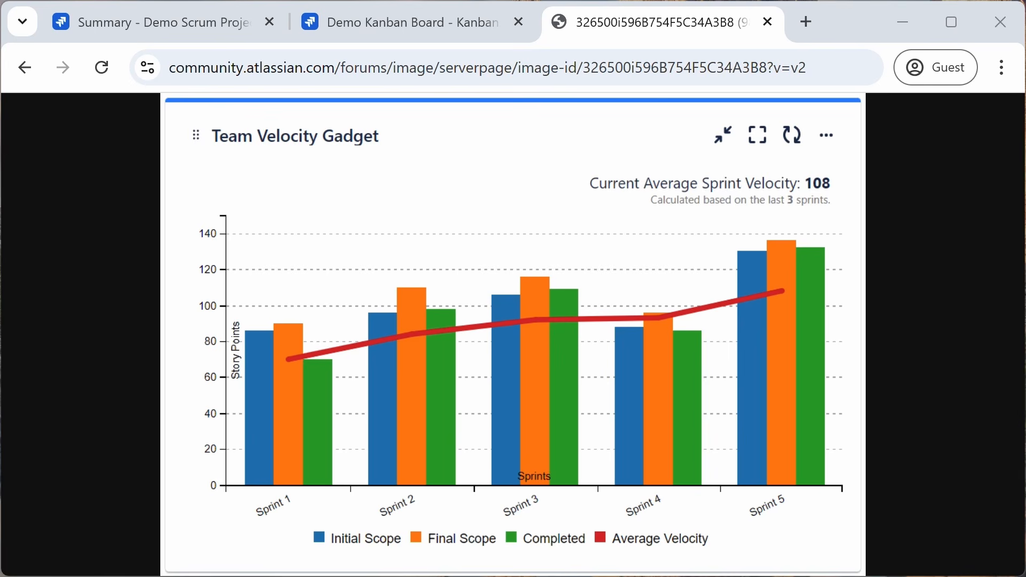
left_click(218, 31)
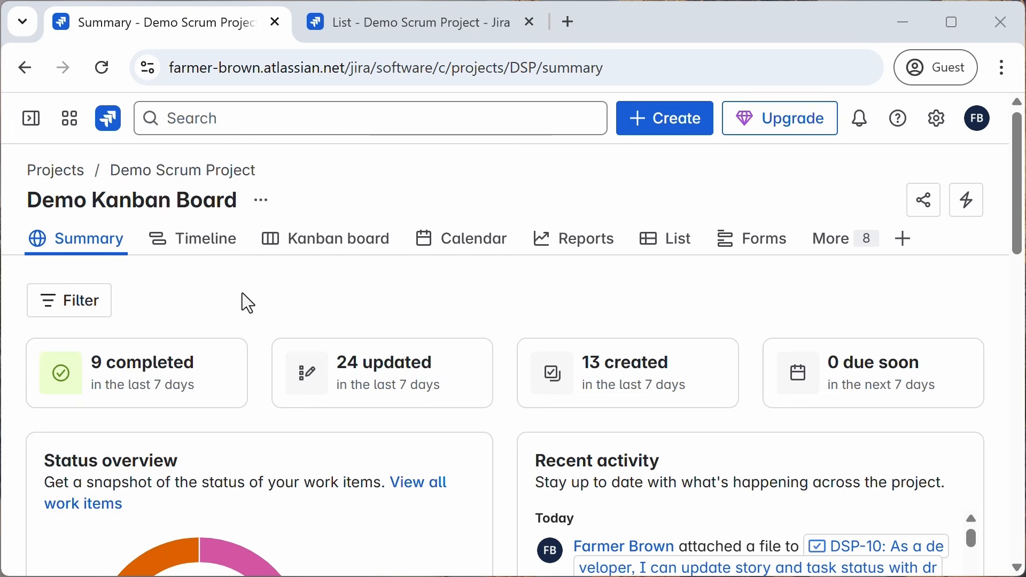
Step: Expand the Projects section of the sidebar, then switch to the project's List tab
mouse_move(30, 119)
left_click(75, 348)
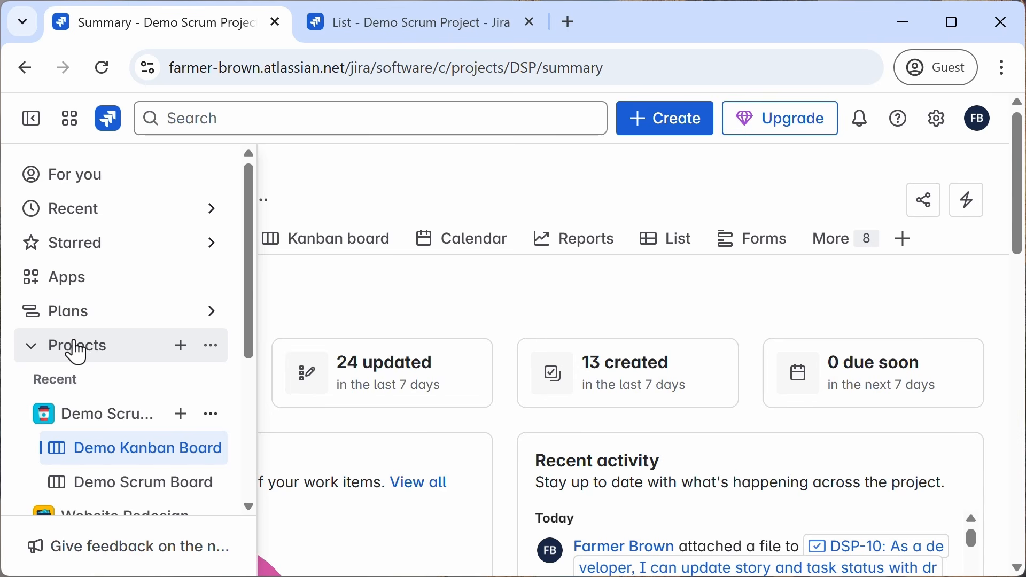
left_click(435, 31)
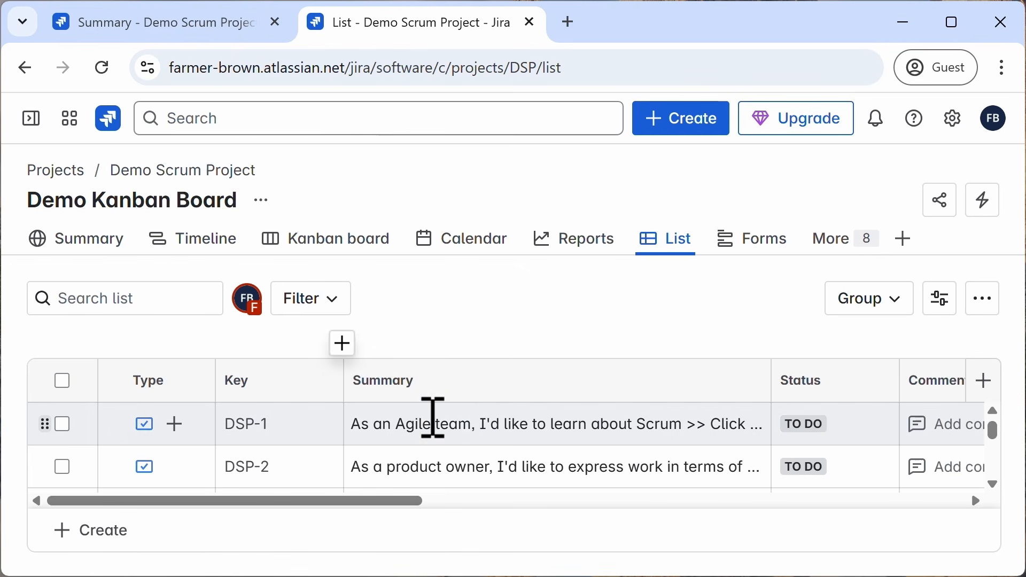
Step: Scroll the list, open the Initial Product Release epic DSP-24, and follow its linked work item DSP-1
scroll(467, 434, "down", 2)
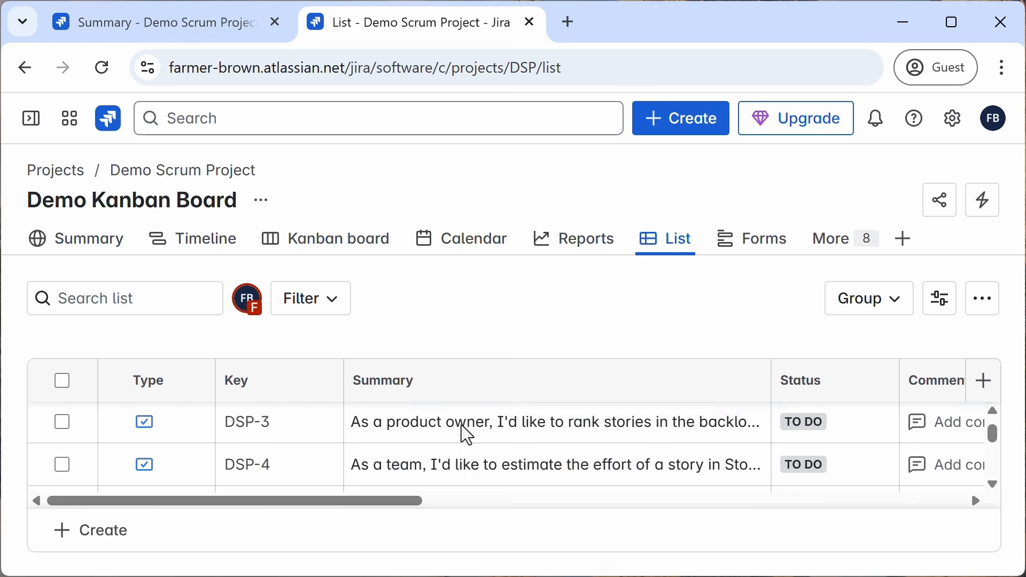
scroll(468, 434, "down", 2)
left_click(267, 464)
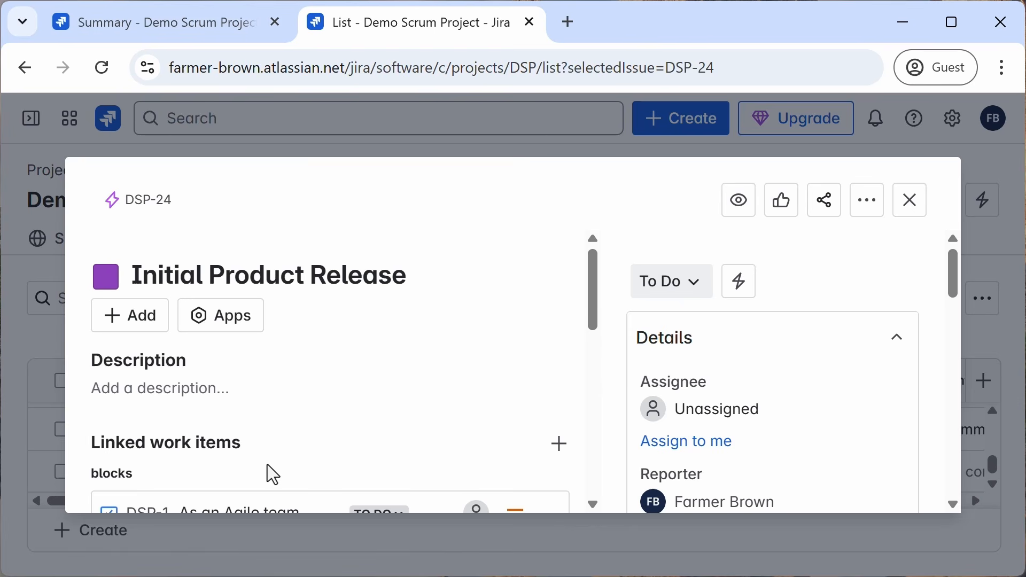
scroll(268, 463, "down", 4)
mouse_move(140, 310)
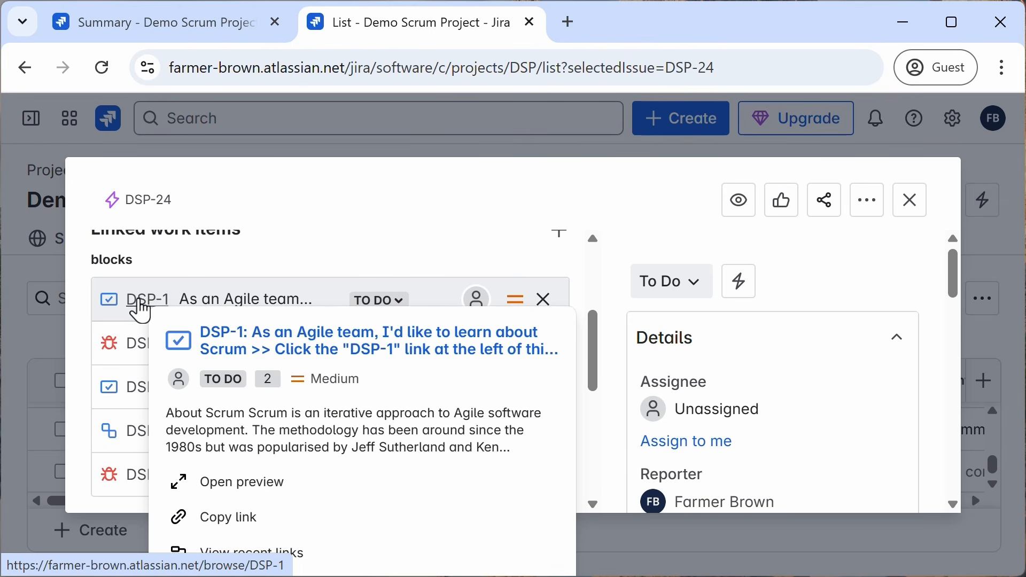
left_click(140, 310)
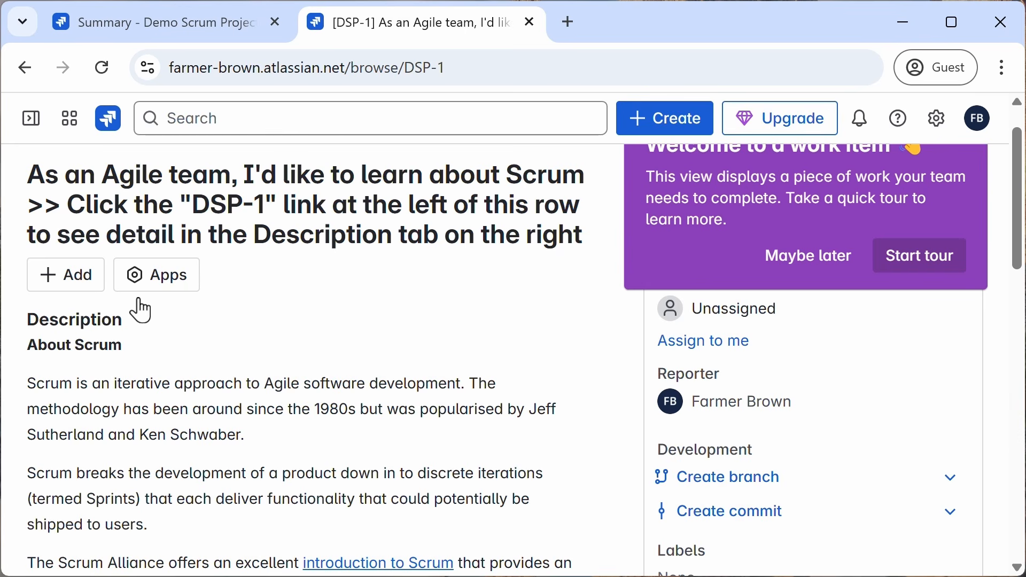
Step: Go back to the epic, open linked items DSP-8 and DSP-11 while dismissing the tour prompt, then return to the list
key("alt+Left")
left_click(155, 250)
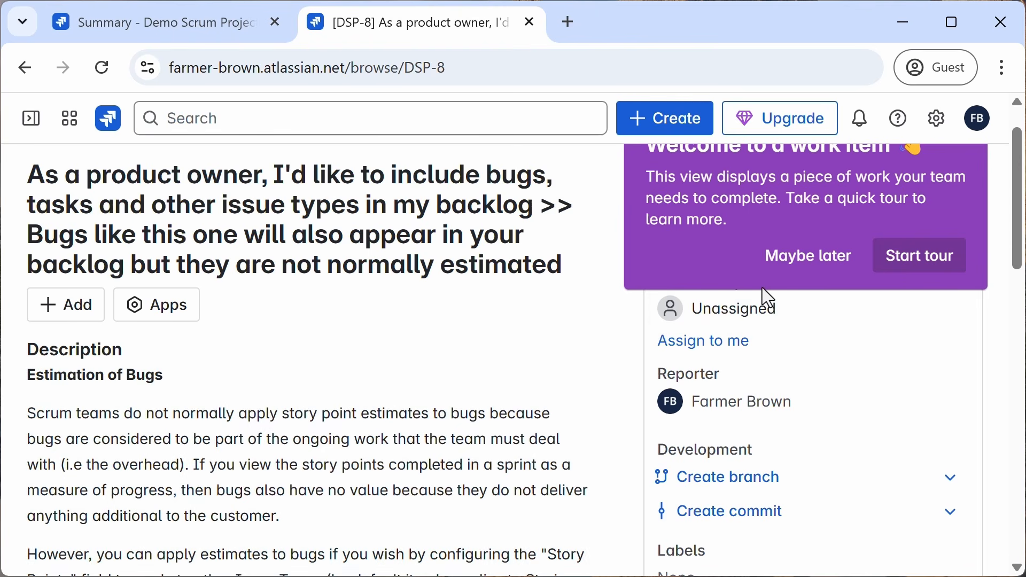
left_click(800, 269)
key("alt+Left")
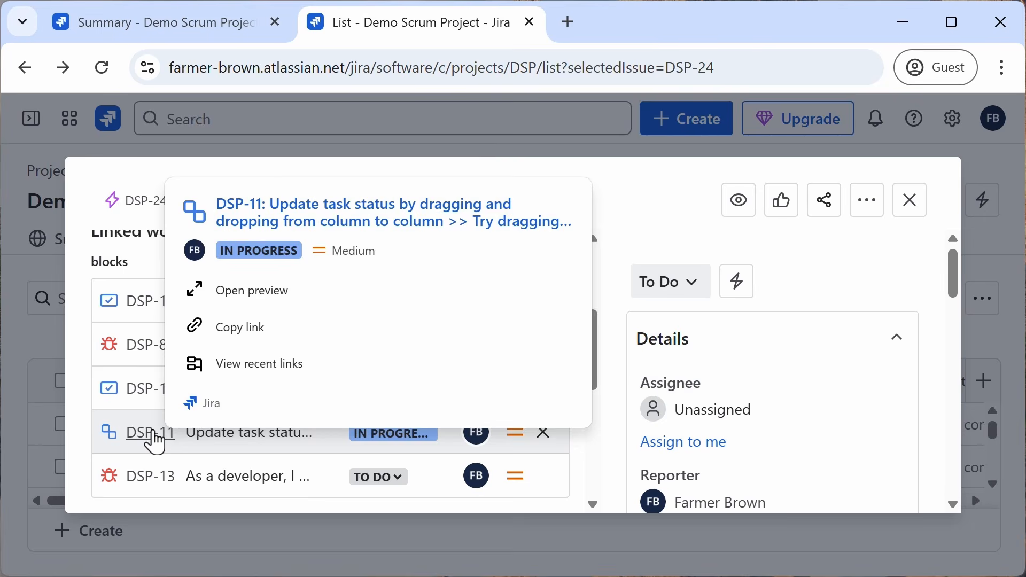
left_click(155, 431)
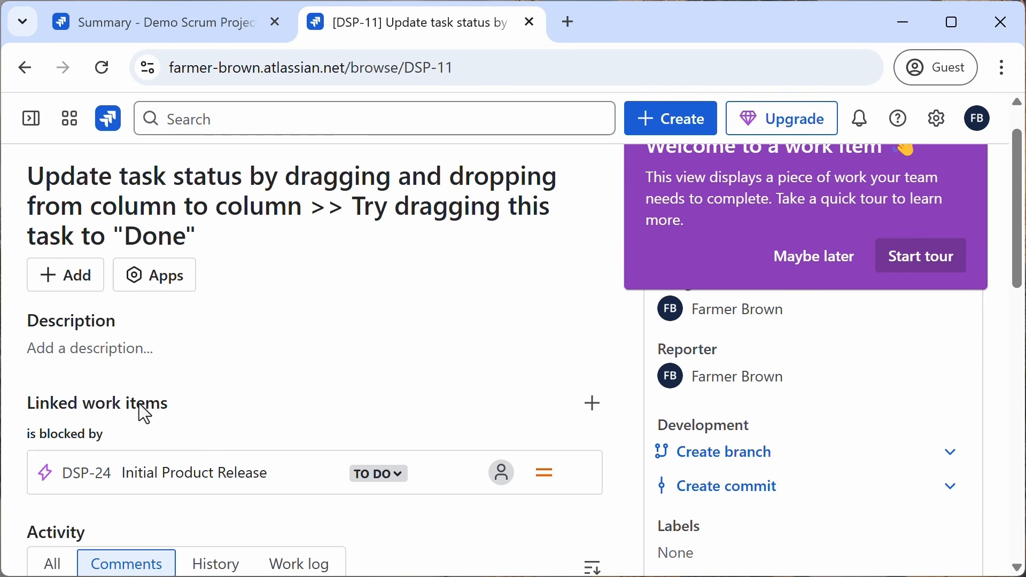
left_click(24, 68)
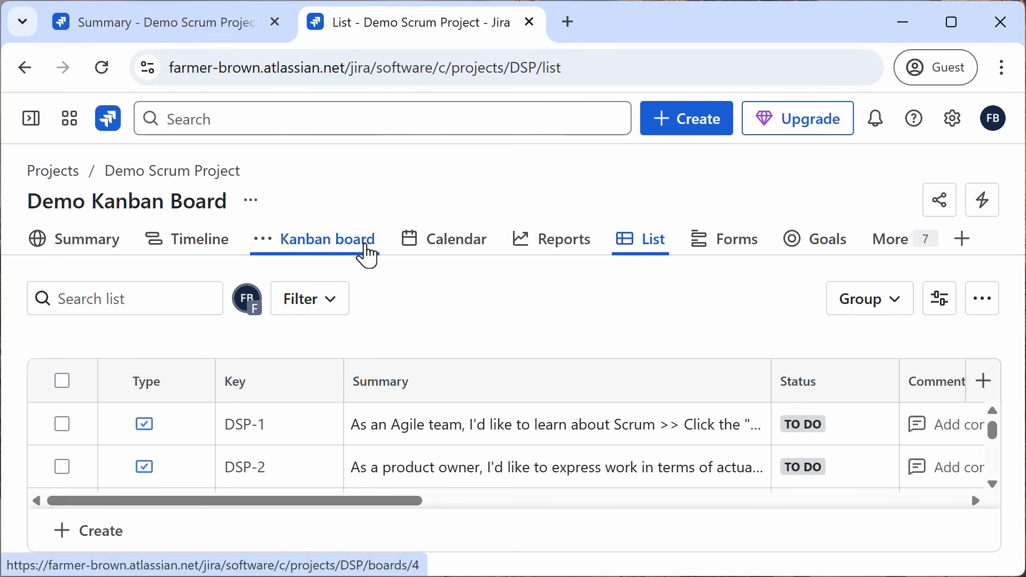
Step: Open the Kanban board, then switch to the Demo Scrum Board and open its Backlog
left_click(368, 255)
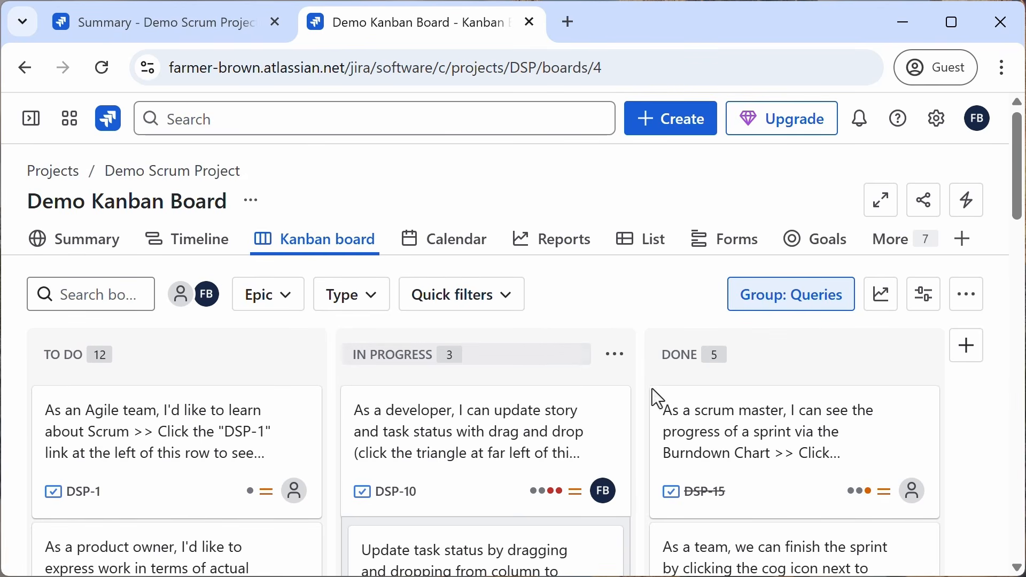
left_click(31, 119)
left_click(97, 483)
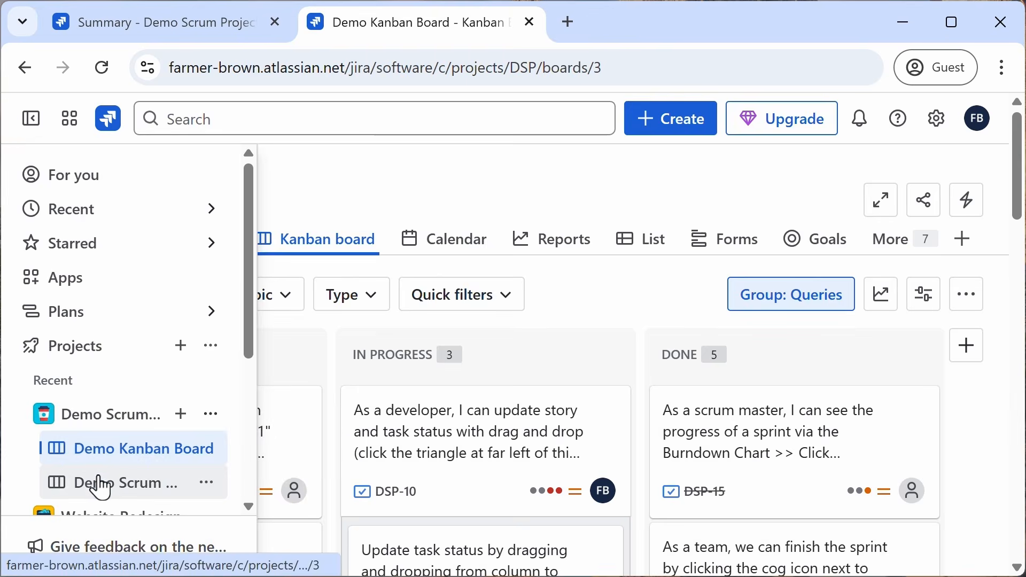
left_click(30, 118)
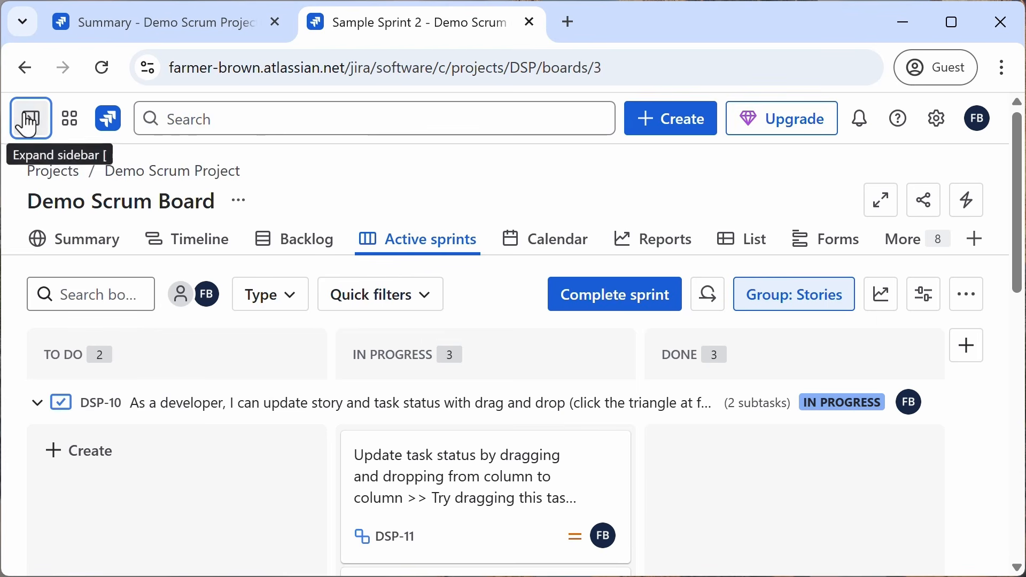
left_click(301, 252)
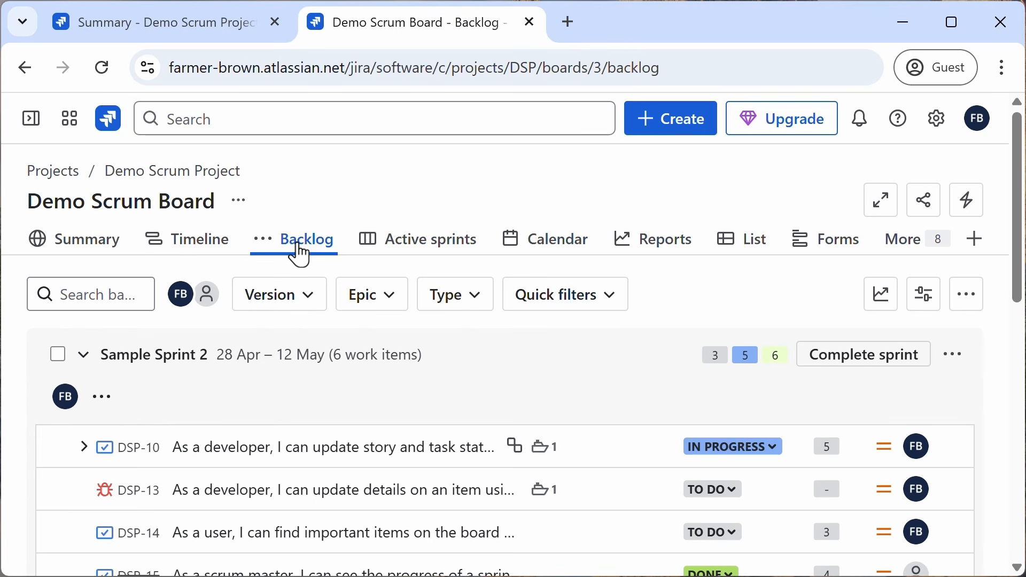
Step: Scroll through the Sample Sprint 2 items and the Backlog section of the Demo Scrum Board
scroll(443, 425, "down", 6)
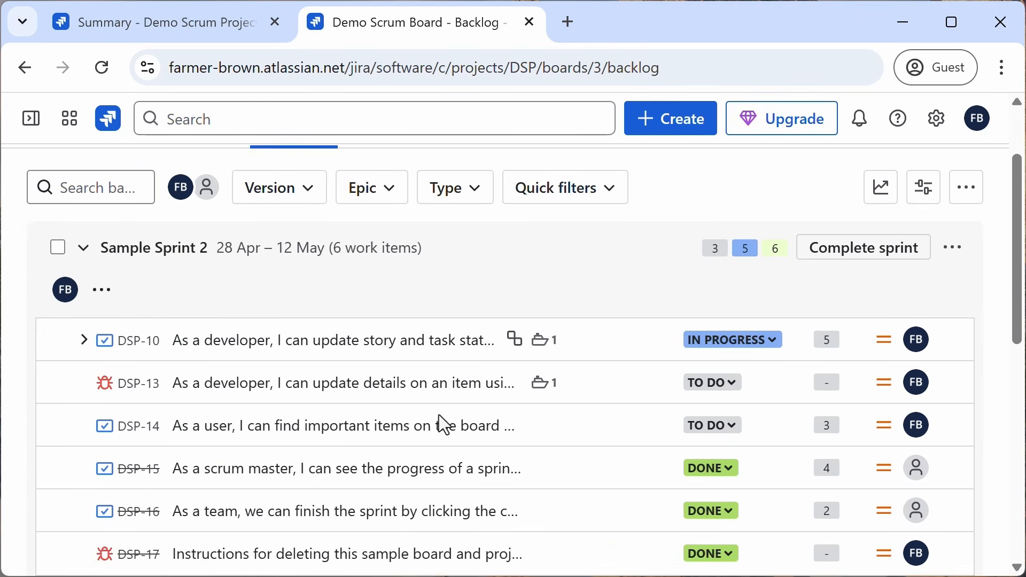
scroll(445, 425, "down", 1)
mouse_move(442, 427)
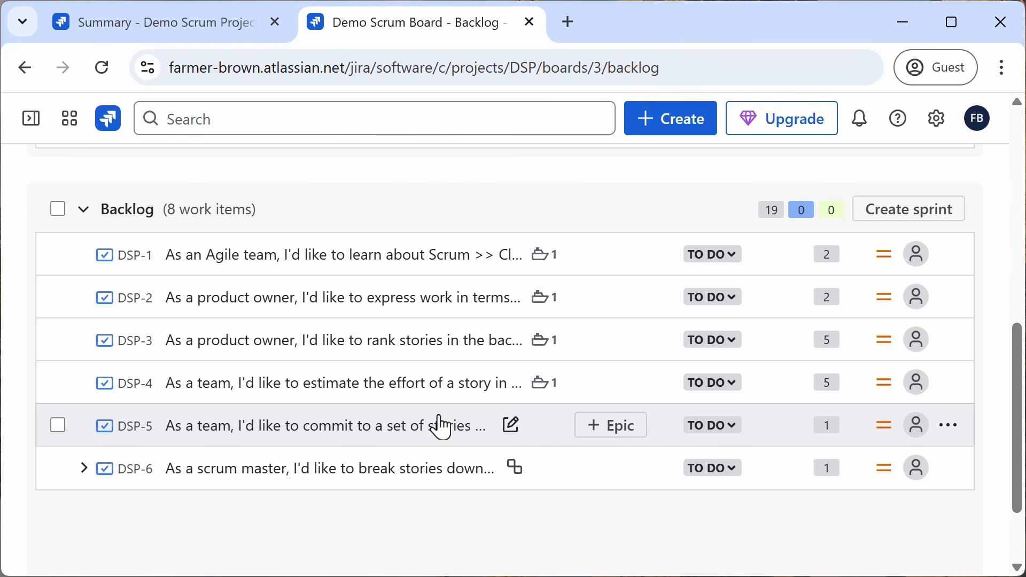
scroll(443, 427, "up", 6)
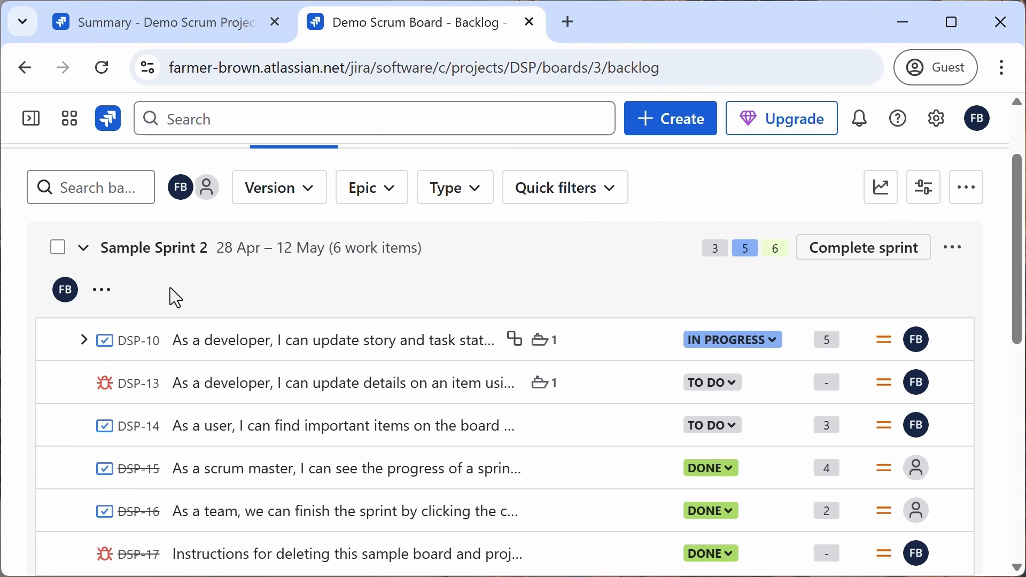
scroll(191, 518, "down", 4)
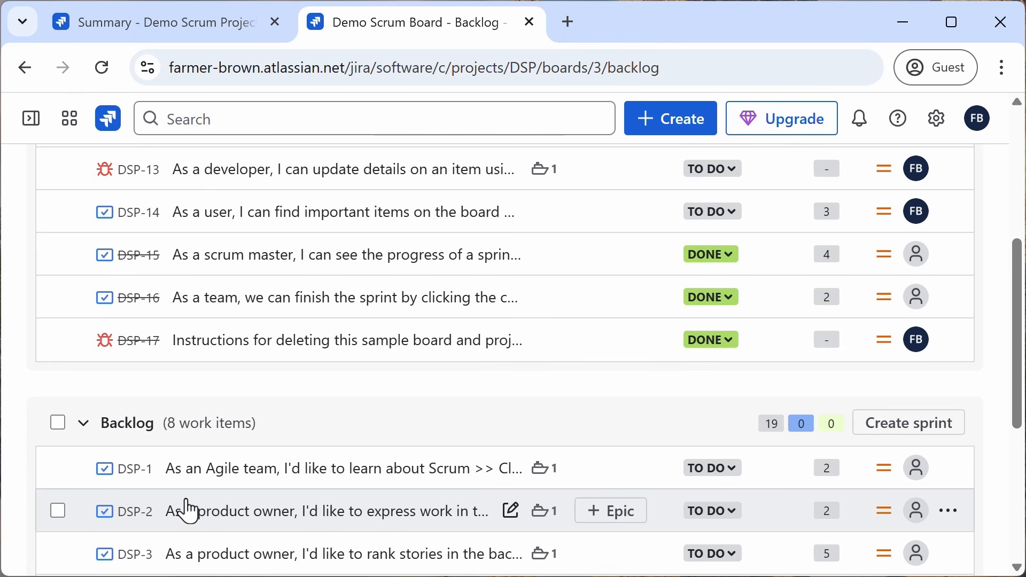
scroll(191, 511, "up", 6)
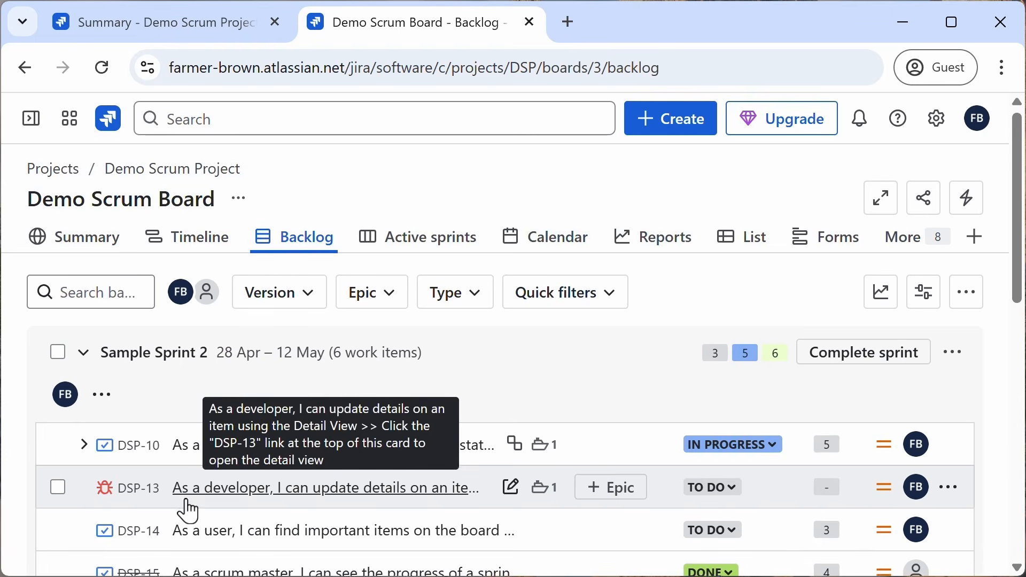
scroll(195, 508, "down", 2)
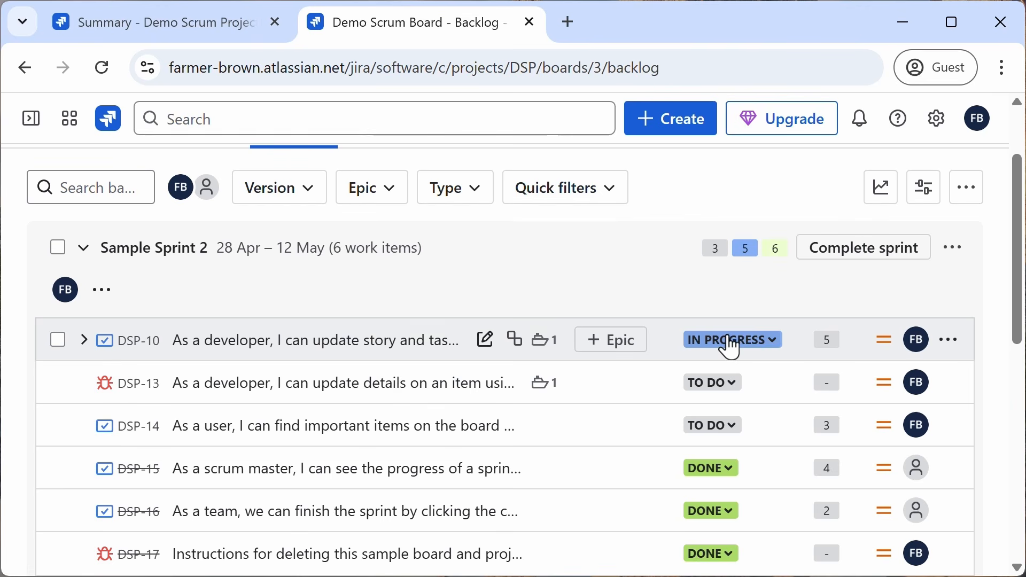
mouse_move(719, 483)
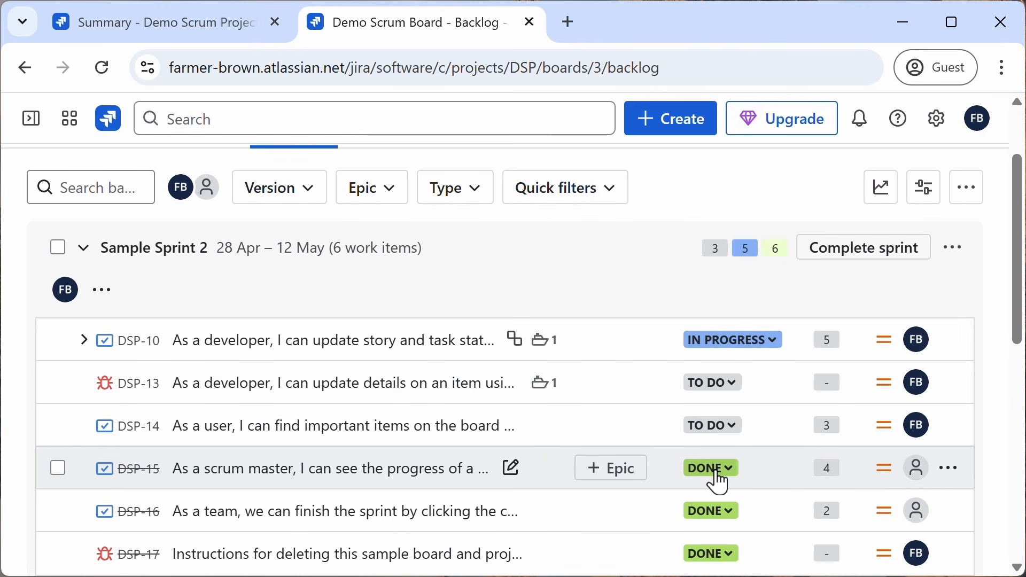
scroll(641, 350, "up", 2)
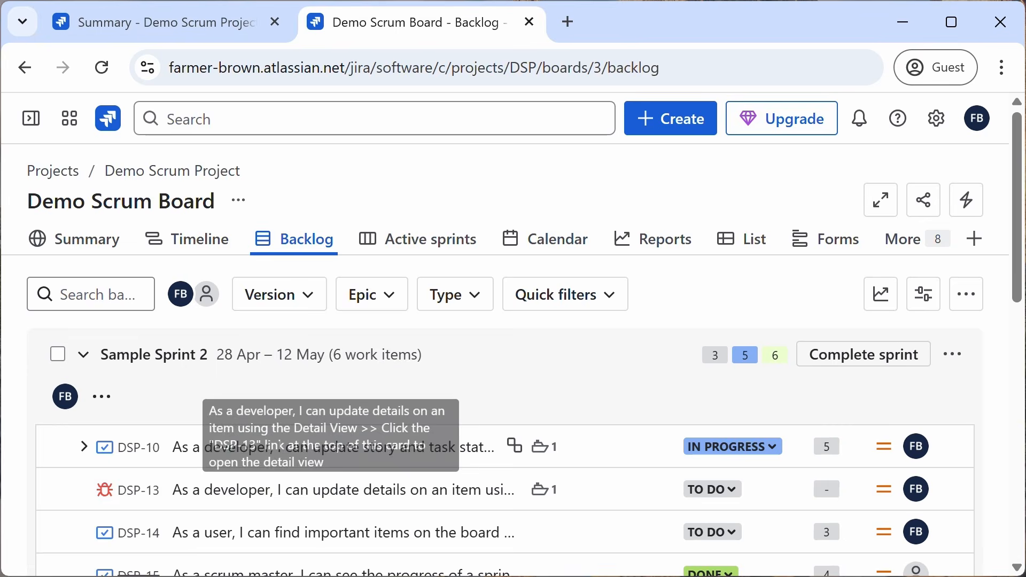
Step: Toggle the sidebar's Projects section, switch to Active sprints and back to the Backlog, and scroll the sprint list
left_click(28, 127)
left_click(71, 355)
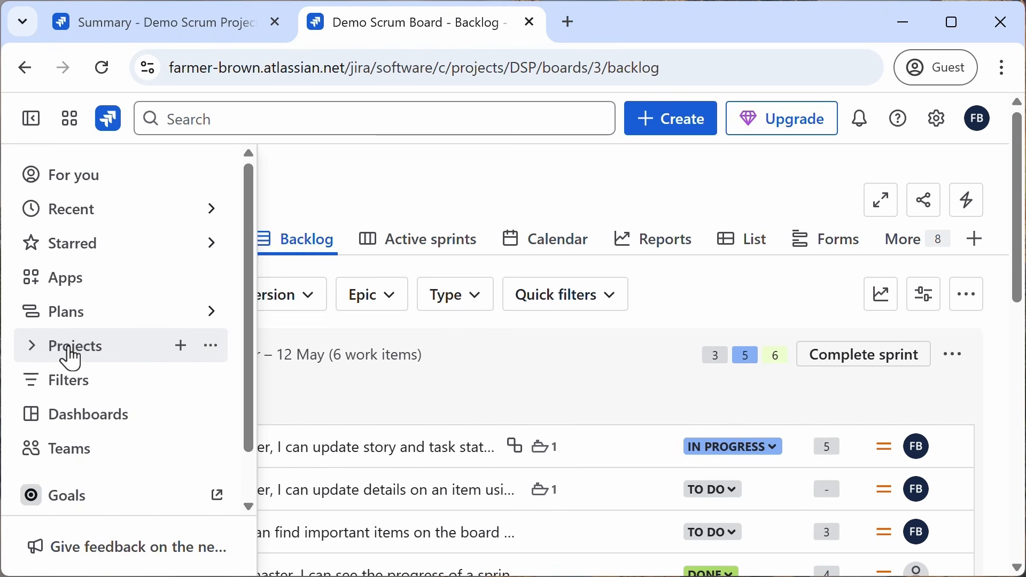
left_click(71, 355)
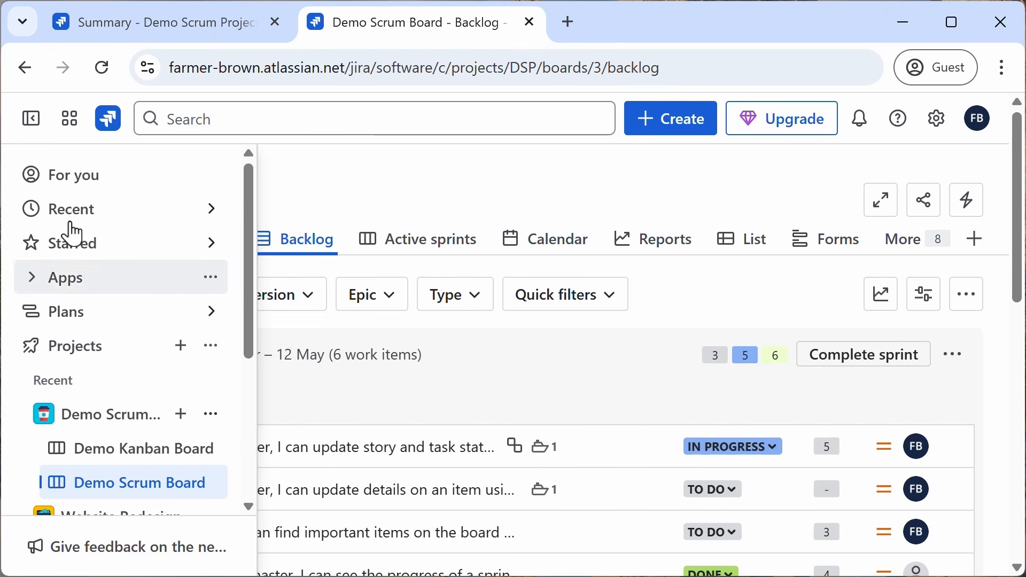
left_click(430, 246)
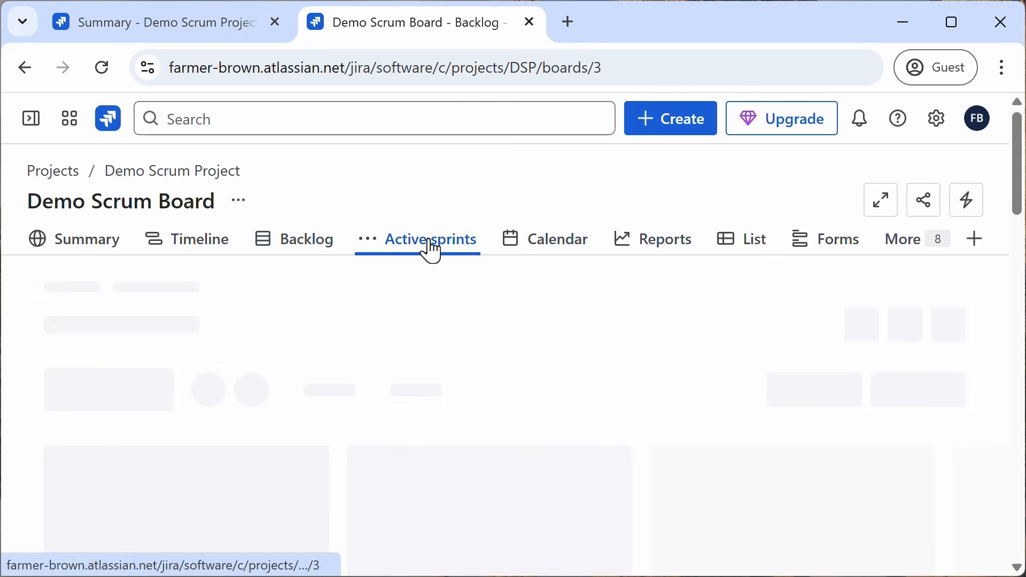
left_click(310, 251)
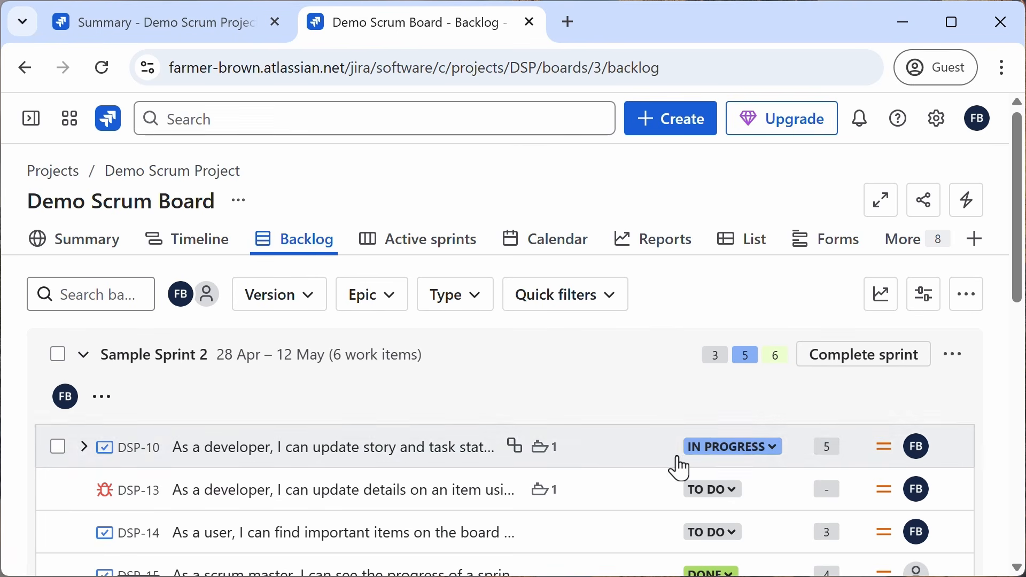
scroll(674, 486, "down", 2)
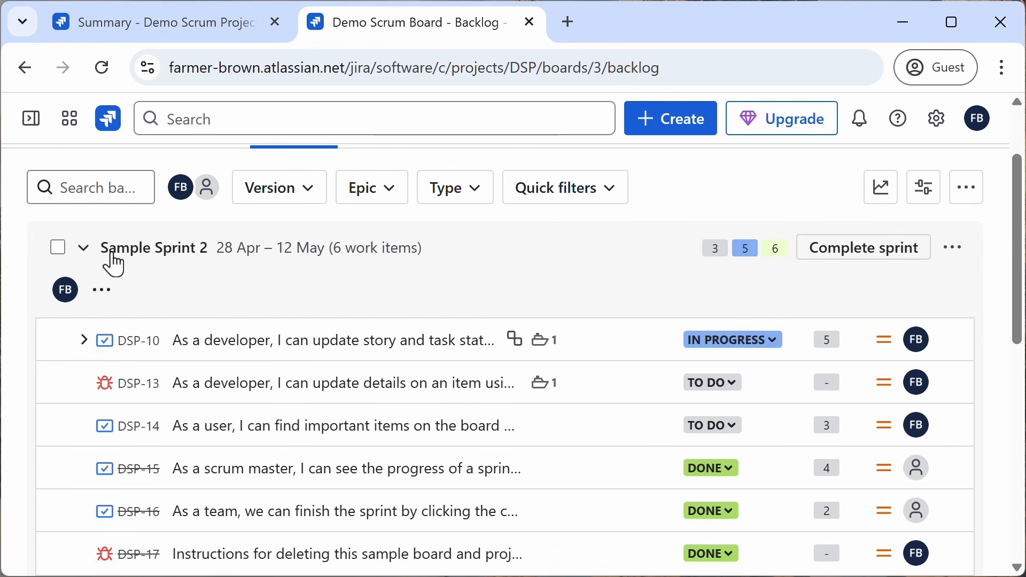
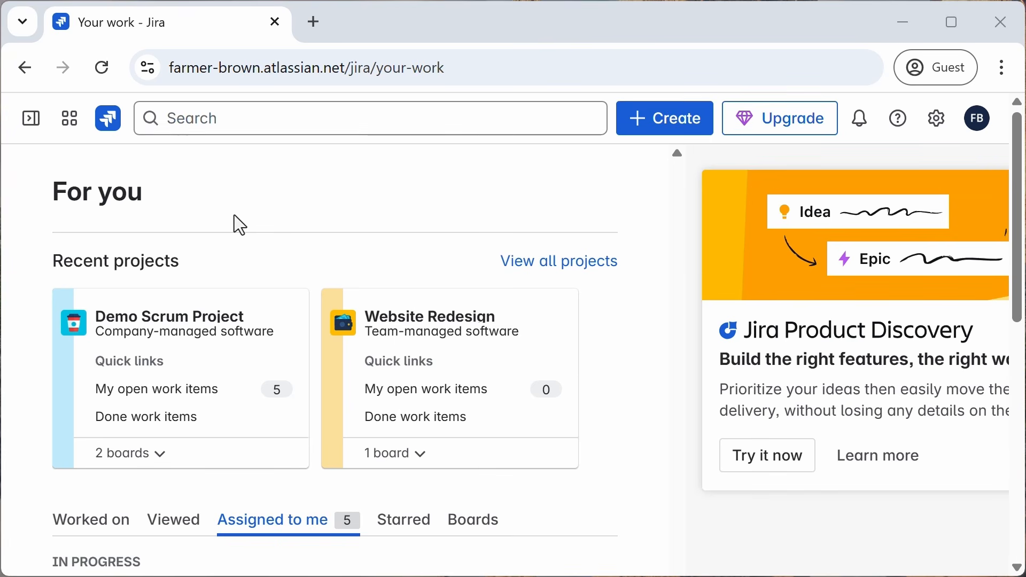
Step: Expand the sidebar's Projects section, close the sidebar, and scroll through the work items assigned to you
left_click(32, 123)
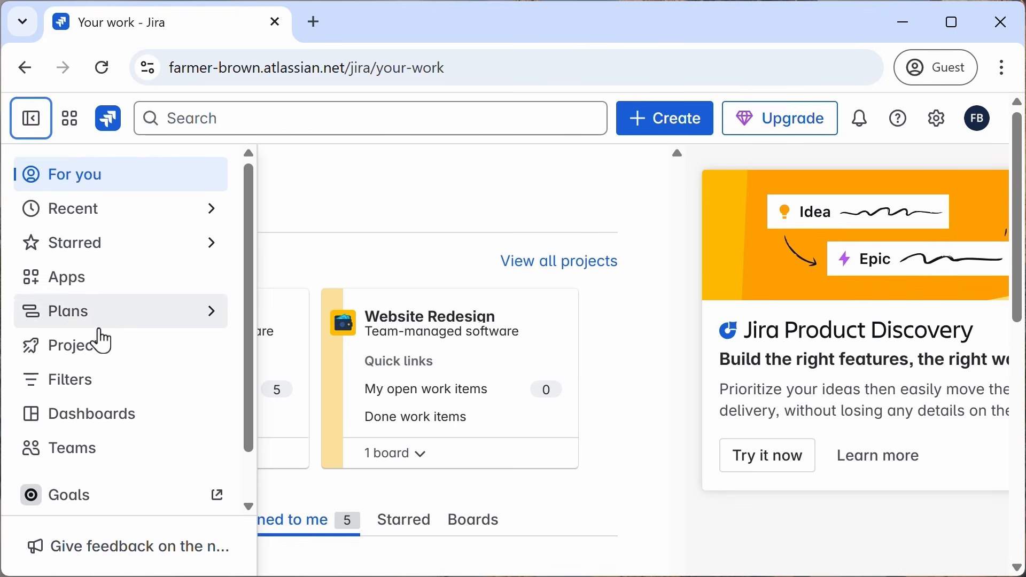
left_click(88, 354)
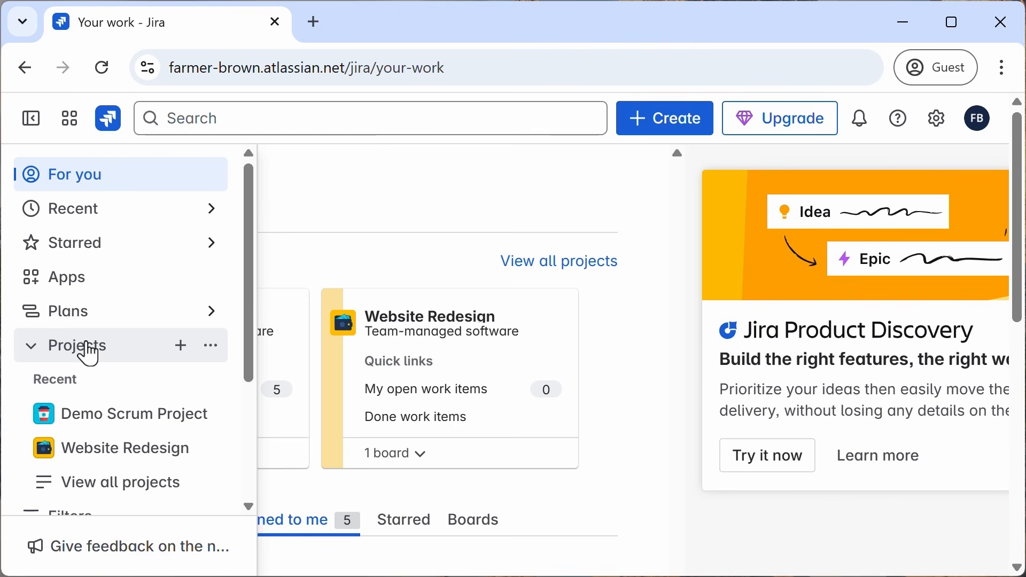
left_click(80, 192)
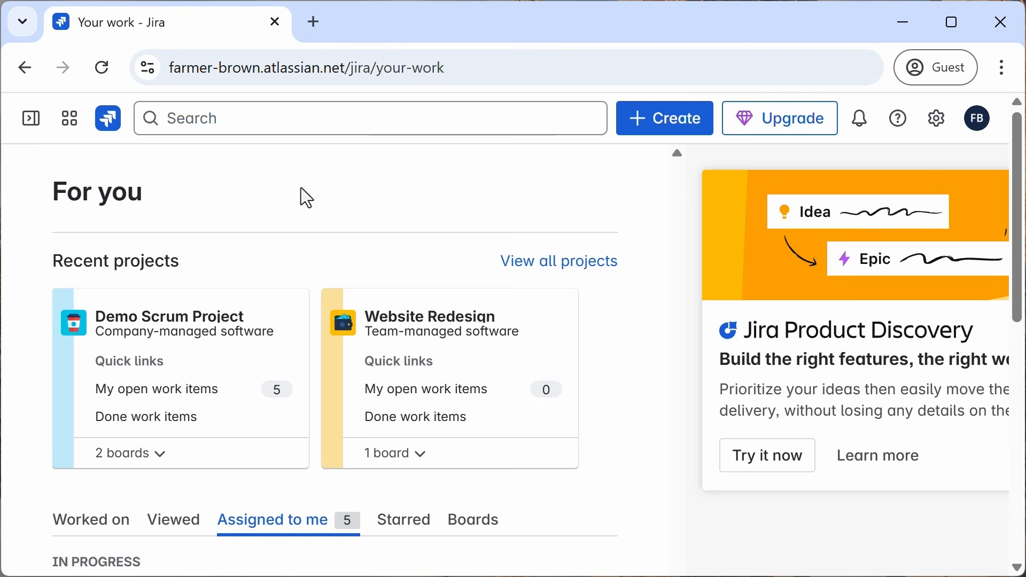
scroll(300, 189, "down", 2)
scroll(301, 189, "down", 2)
scroll(301, 190, "down", 2)
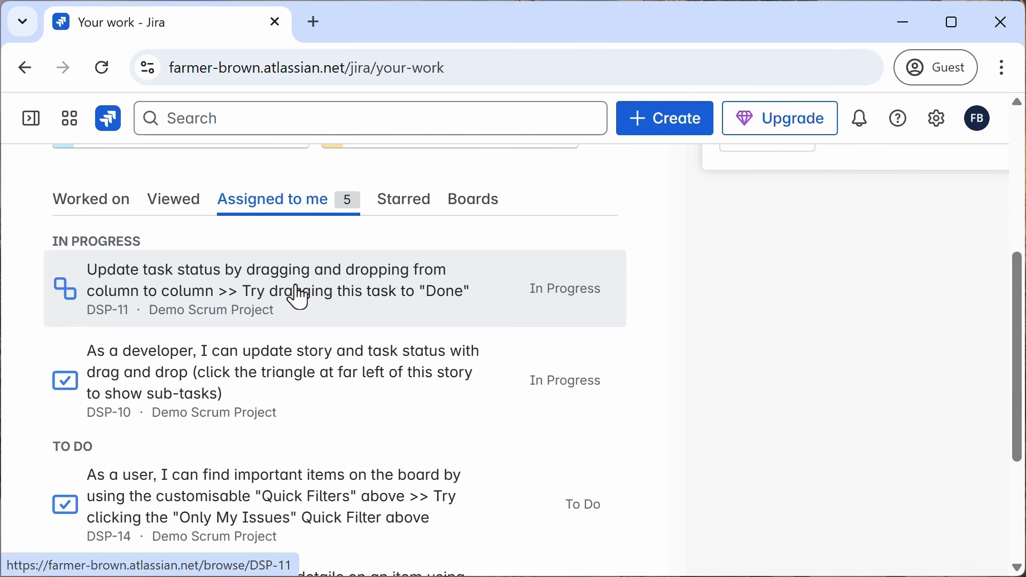
scroll(299, 294, "up", 6)
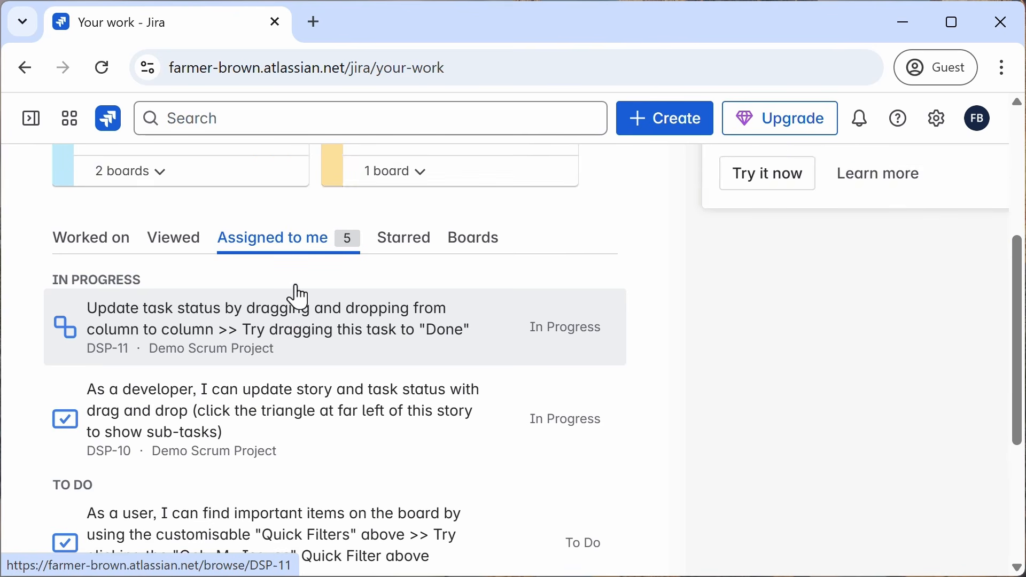
Step: Open the Default dashboard from the sidebar and scroll through its gadgets
left_click(27, 118)
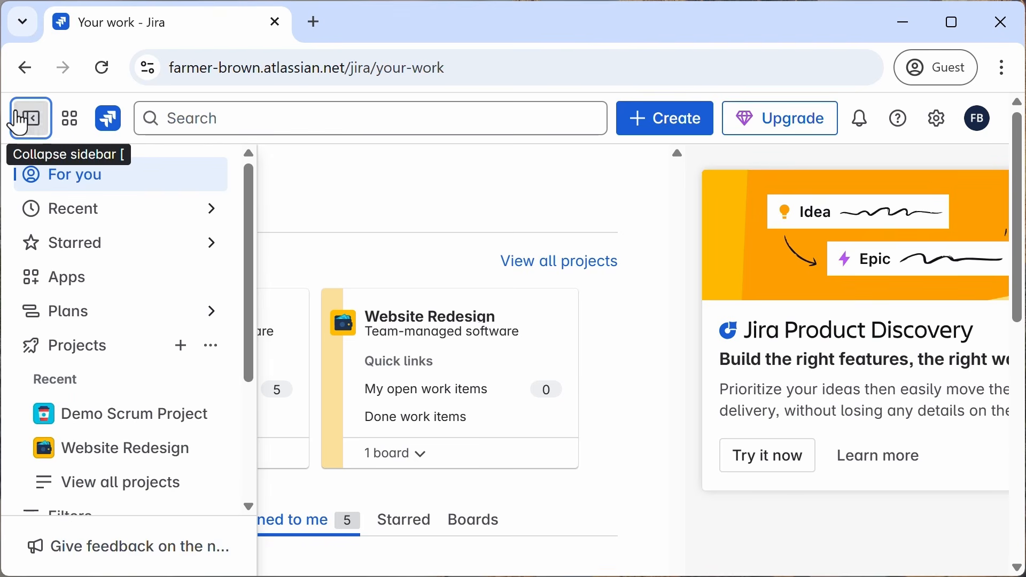
scroll(149, 415, "down", 4)
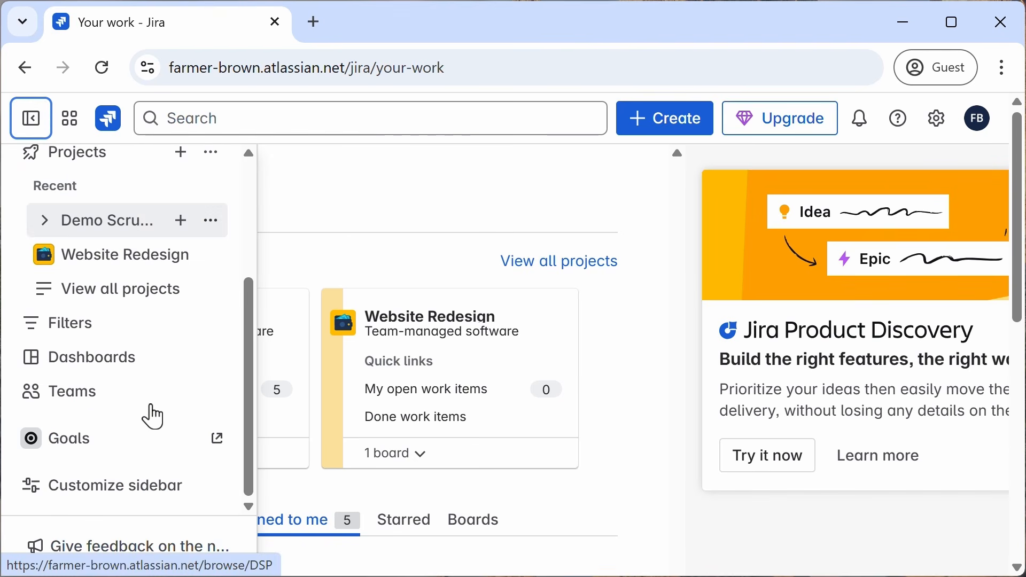
left_click(119, 362)
left_click(127, 426)
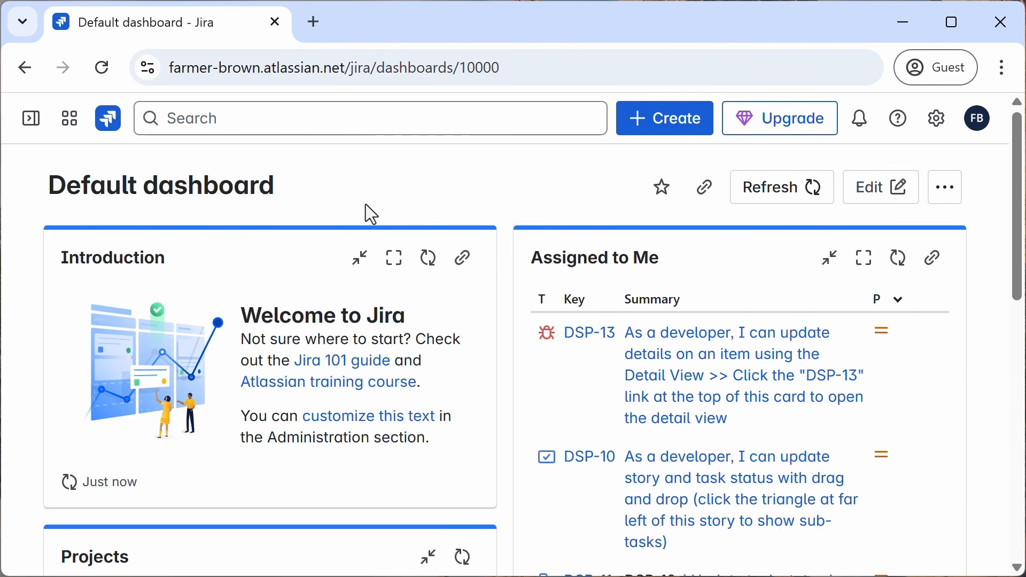
scroll(366, 205, "down", 4)
scroll(365, 207, "down", 3)
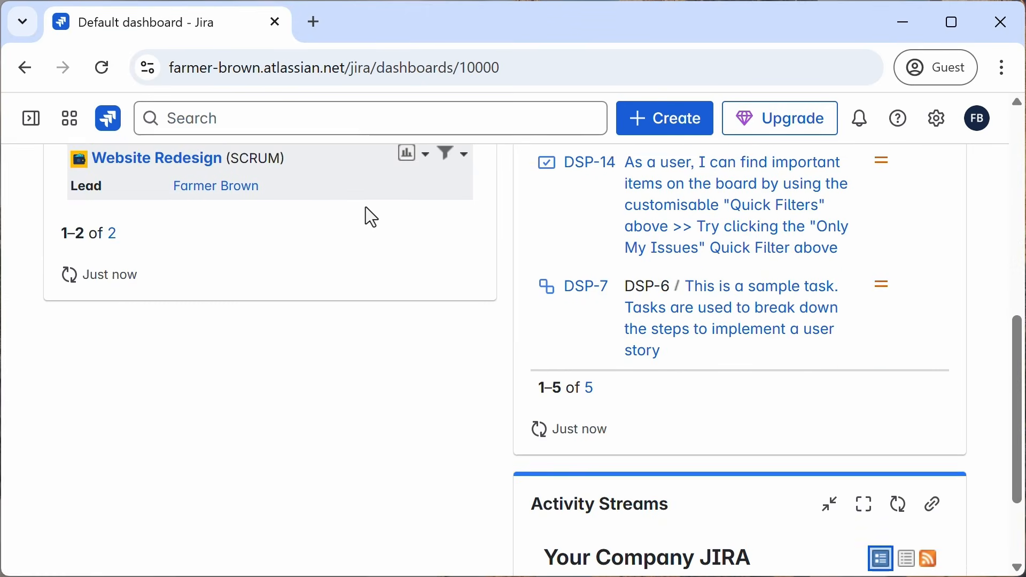
scroll(366, 206, "up", 7)
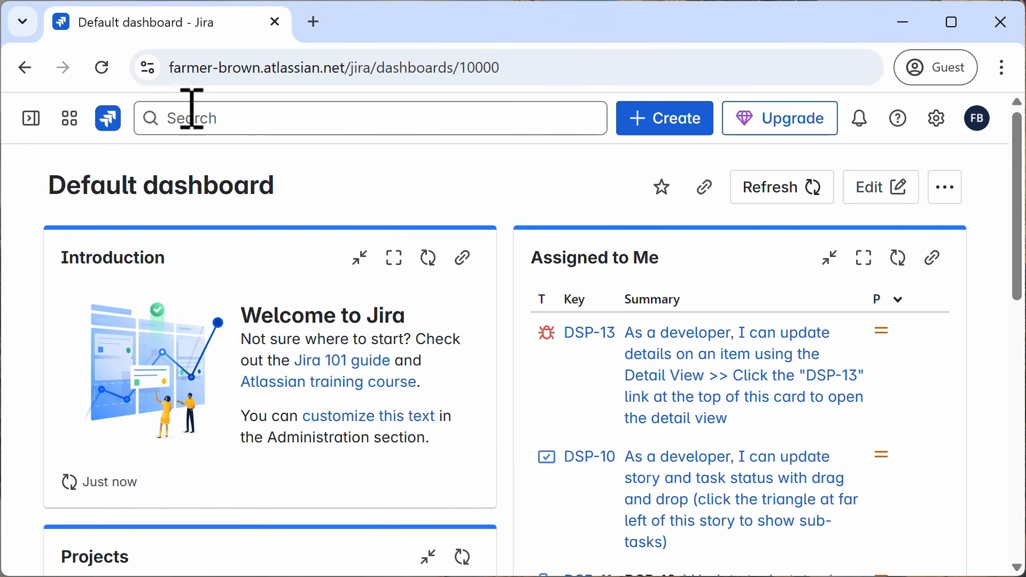
Step: Expand Filters in the sidebar and view the My open work items, All work items and Viewed recently filters
left_click(30, 119)
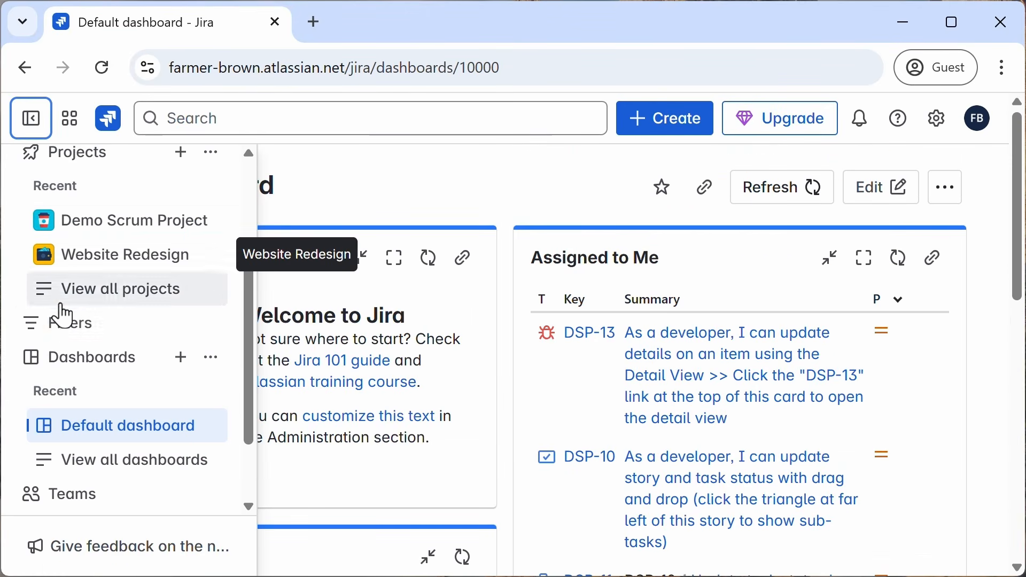
left_click(71, 335)
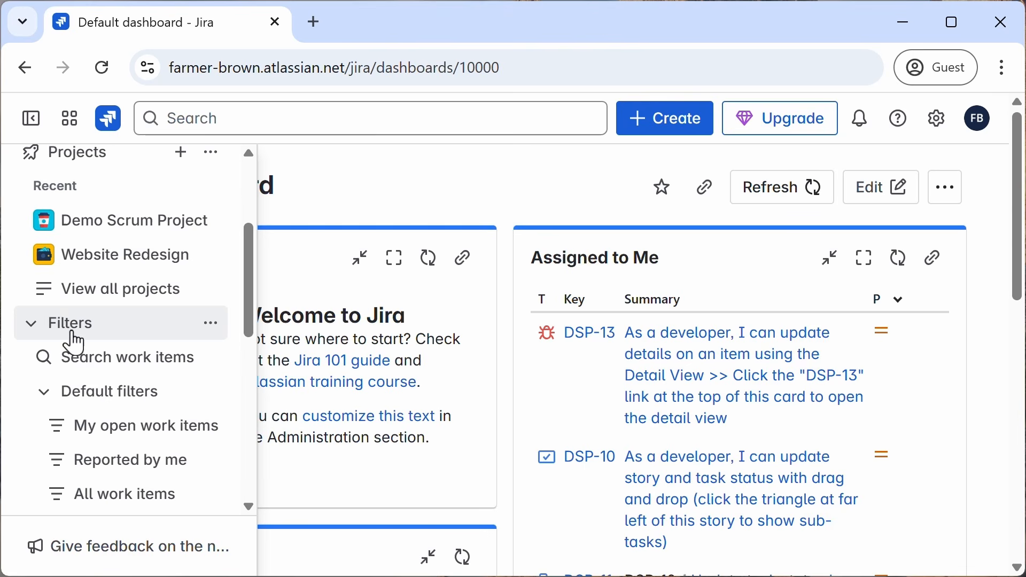
left_click(110, 435)
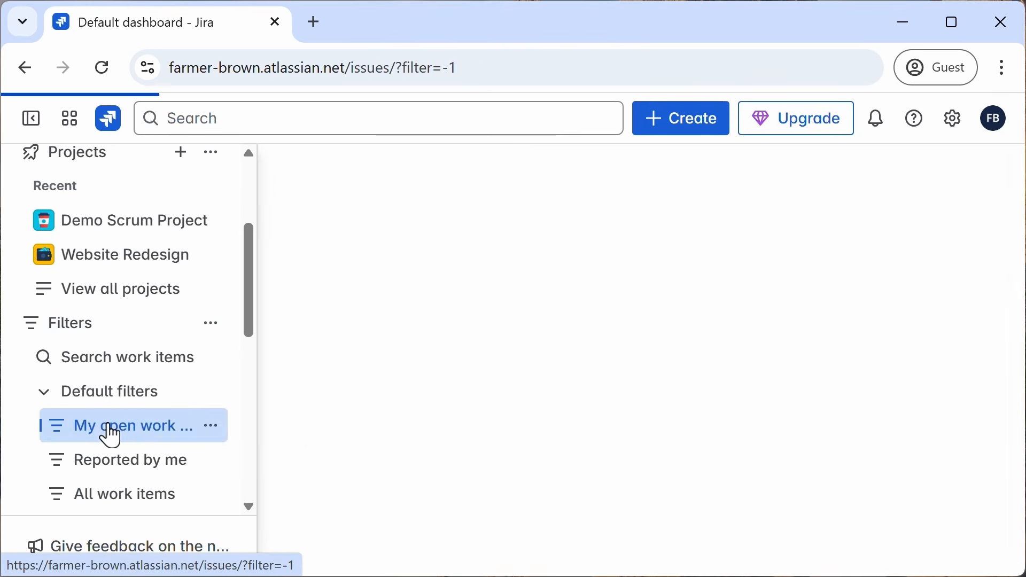
scroll(121, 491, "down", 2)
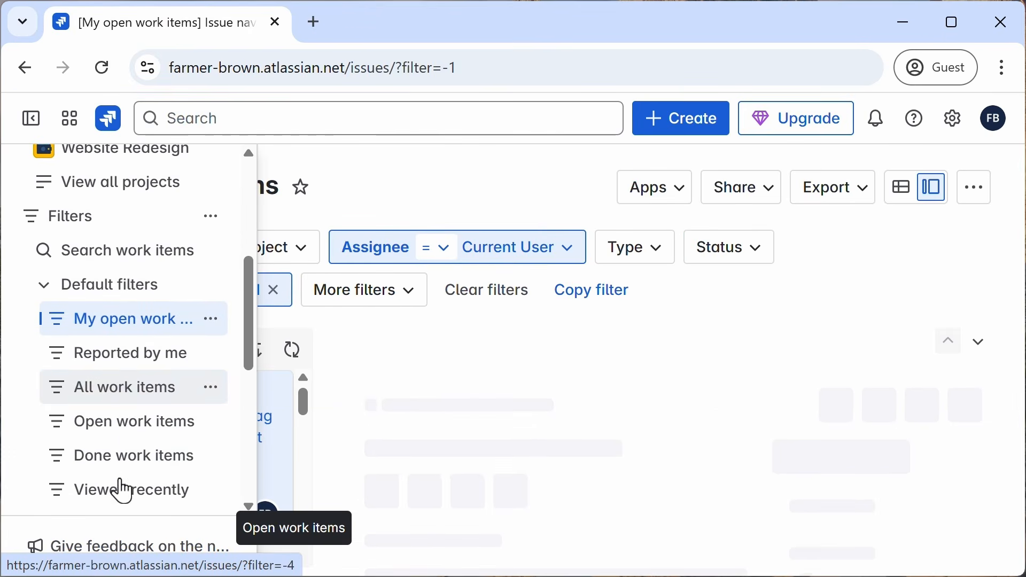
left_click(121, 401)
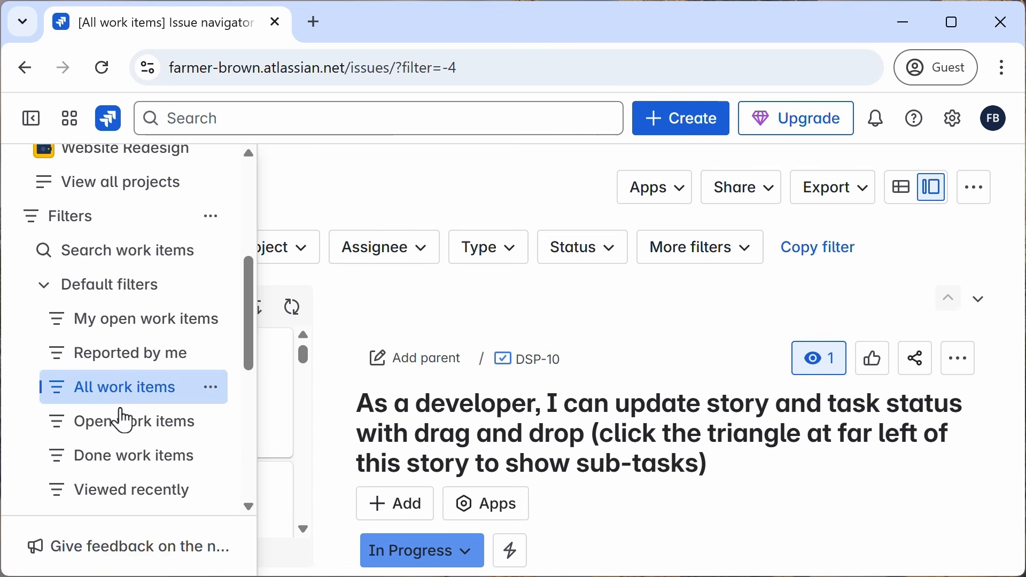
left_click(132, 494)
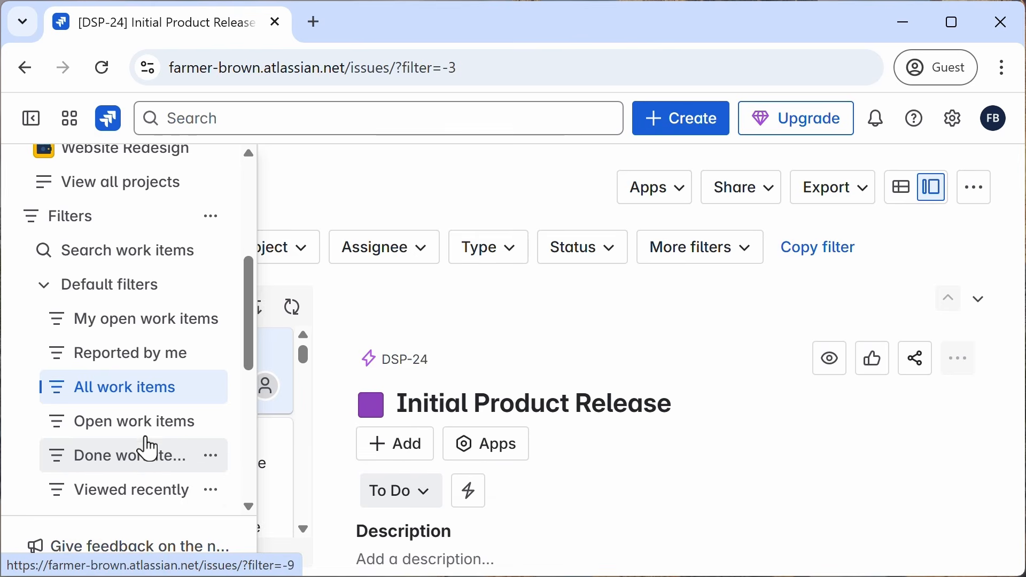
scroll(145, 449, "down", 4)
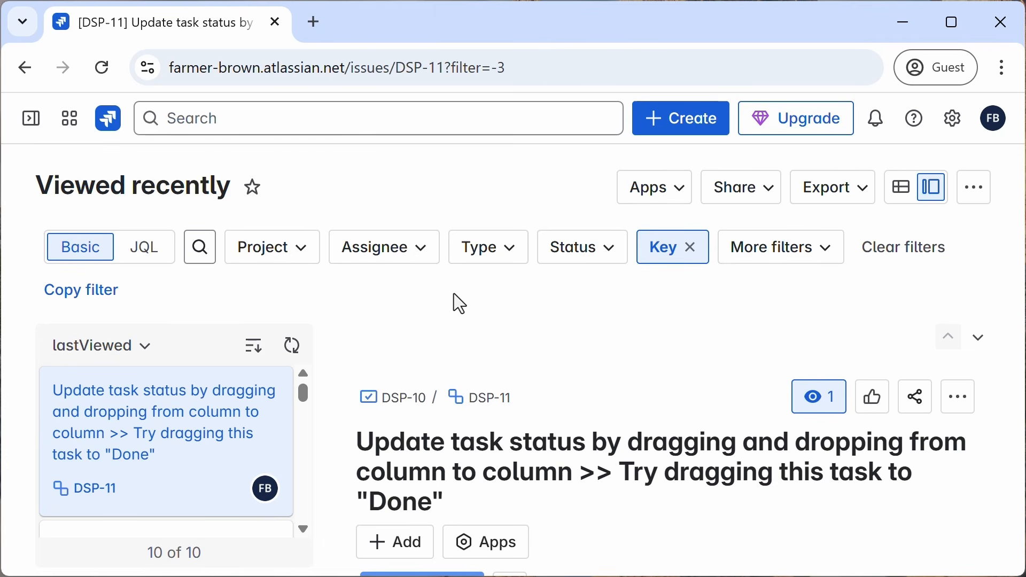
Step: Toggle the sidebar, expand Demo Scrum Project and open the Demo Scrum Board's active sprint
left_click(30, 127)
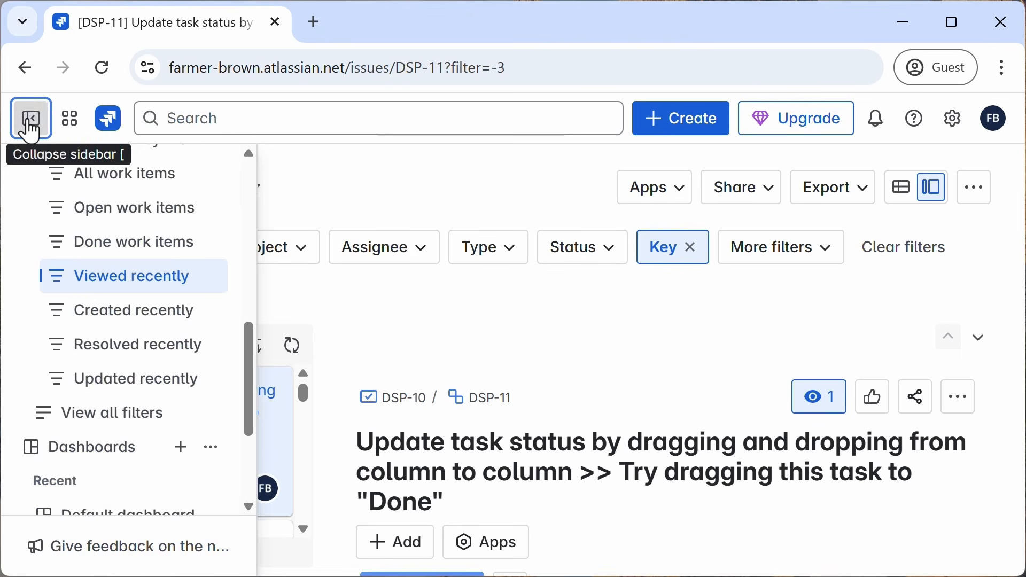
left_click(30, 129)
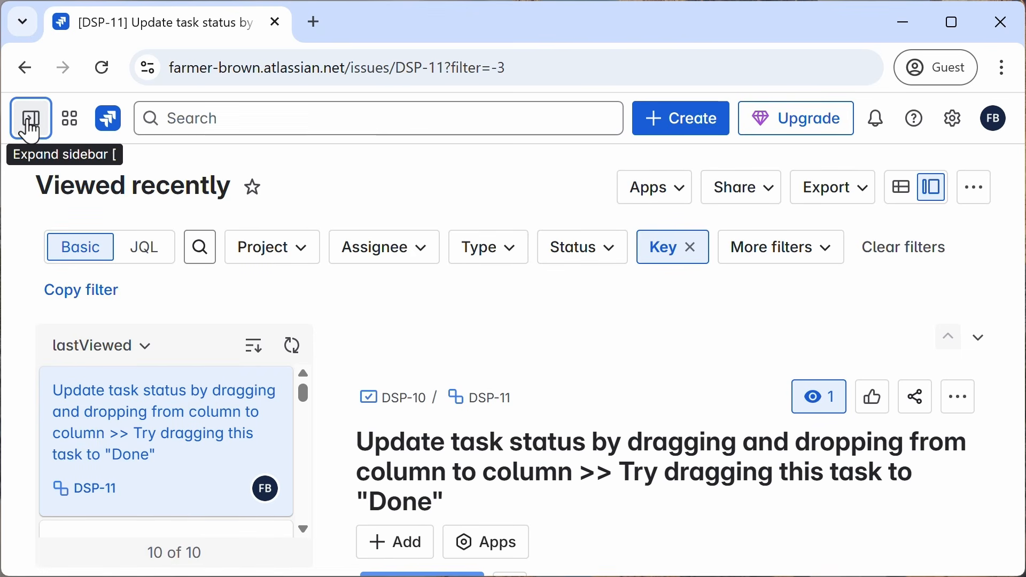
left_click(28, 125)
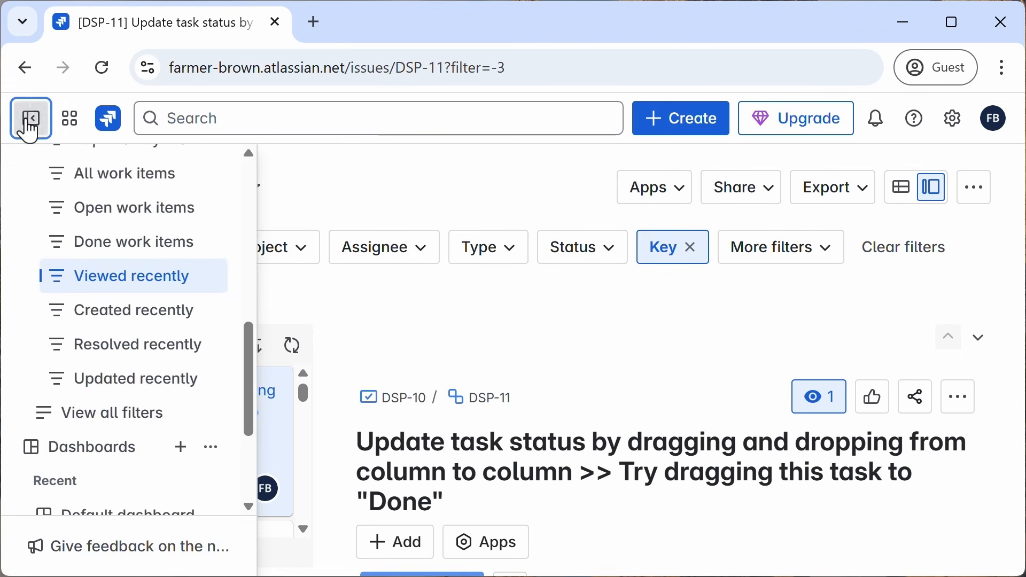
scroll(137, 351, "down", 2)
scroll(140, 355, "up", 5)
scroll(140, 354, "up", 1)
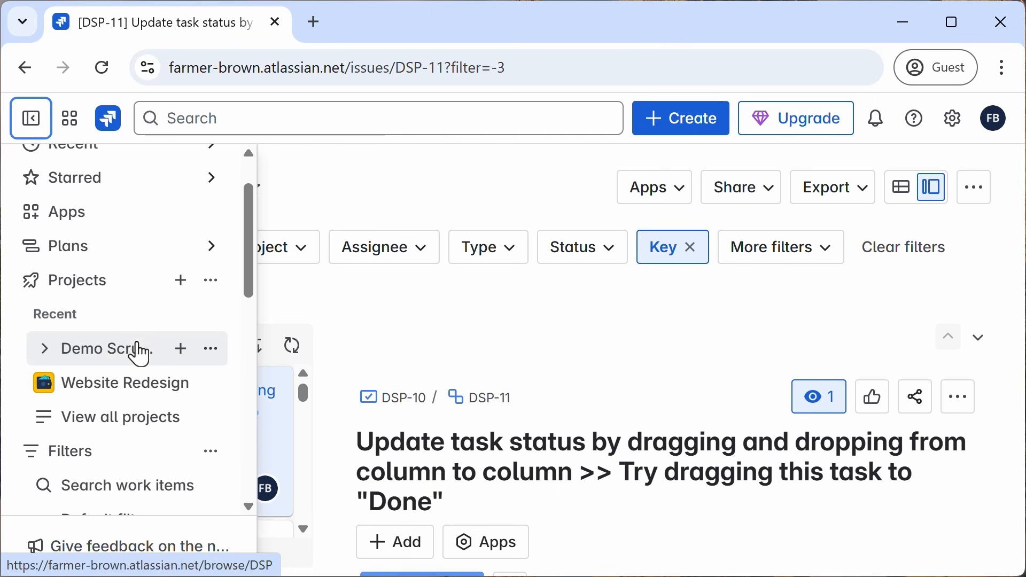
left_click(110, 361)
left_click(110, 382)
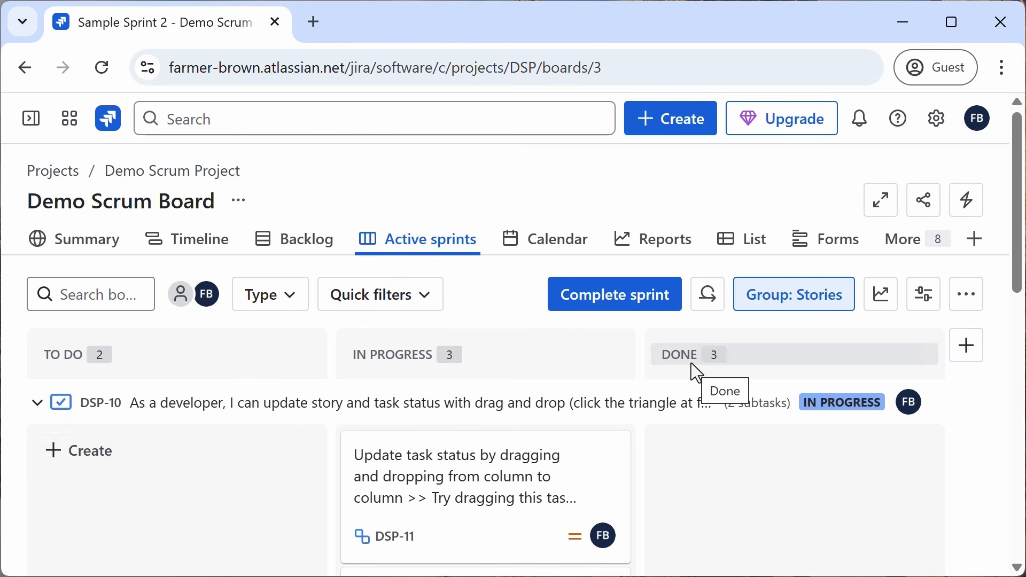
Step: Open the board's Backlog, then the Reports page, and scroll through the agile report types
left_click(312, 248)
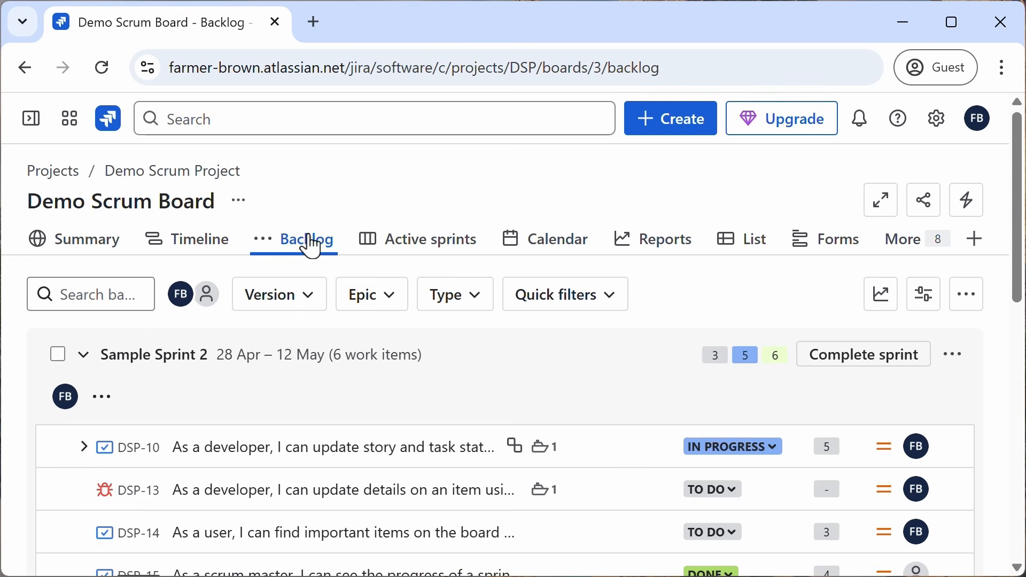
left_click(683, 256)
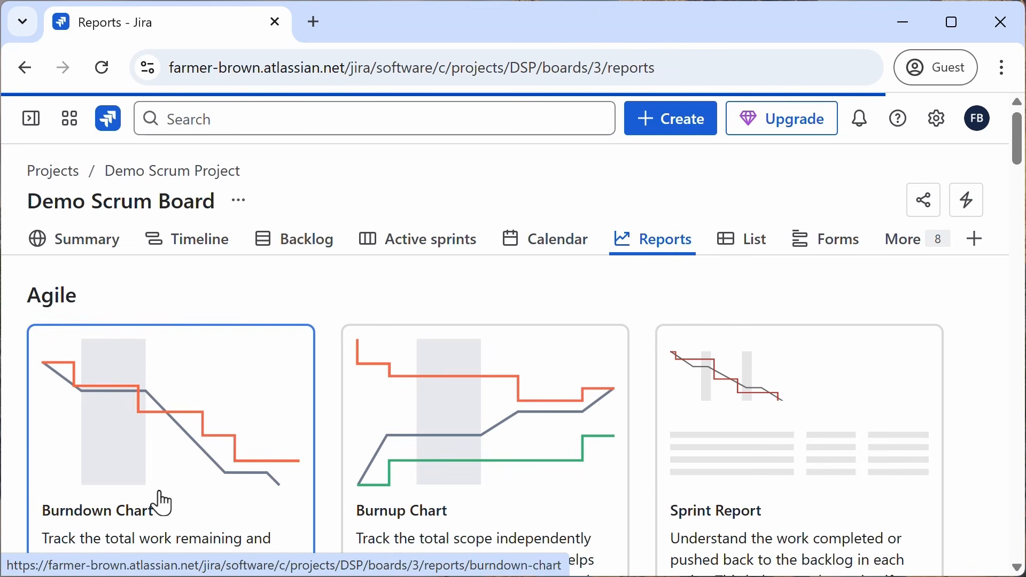
scroll(338, 434, "down", 7)
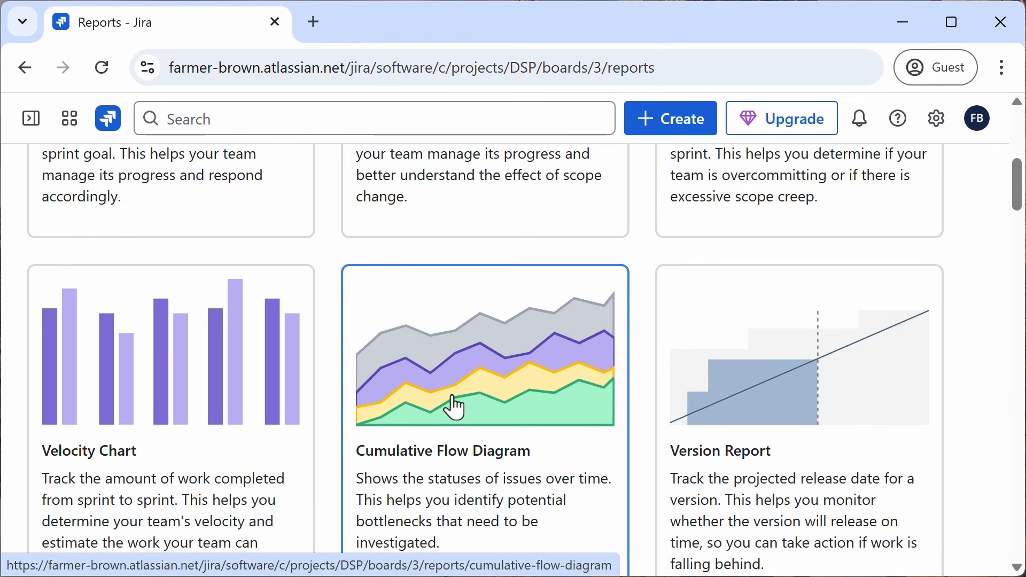
scroll(454, 408, "up", 7)
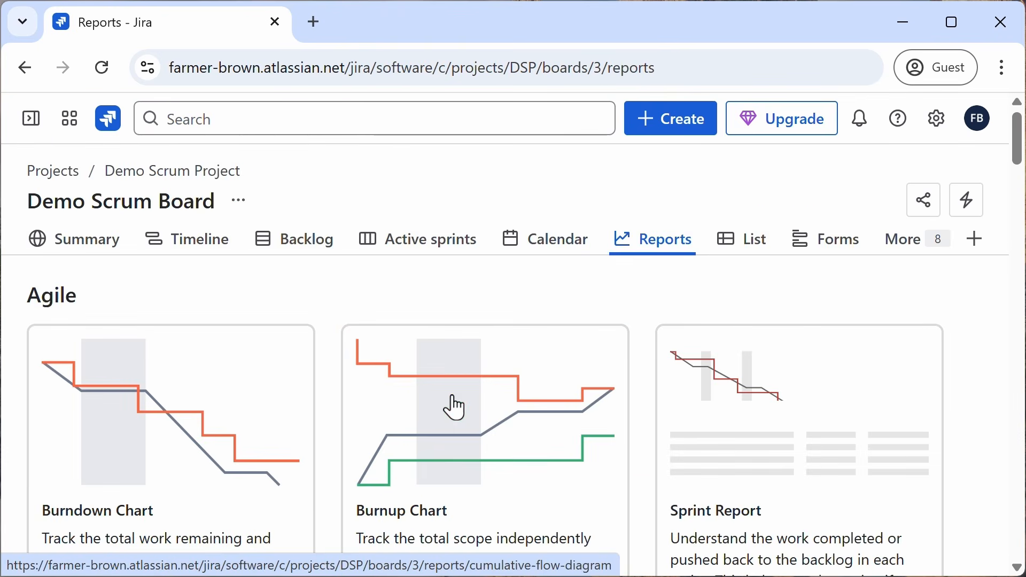
Step: Switch to the Timeline and then the List view, browsing the list's filter options and rows
left_click(187, 251)
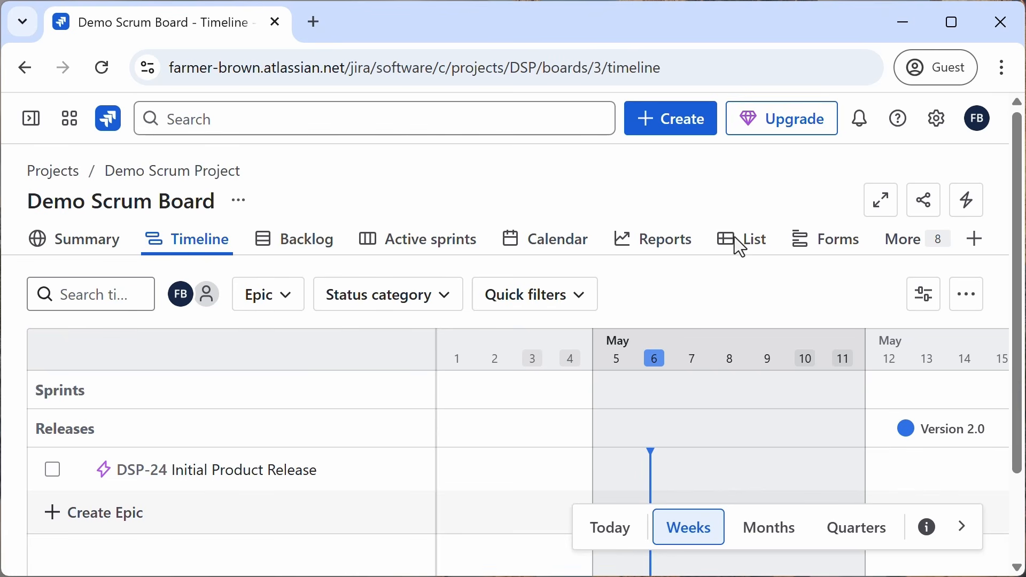
left_click(750, 244)
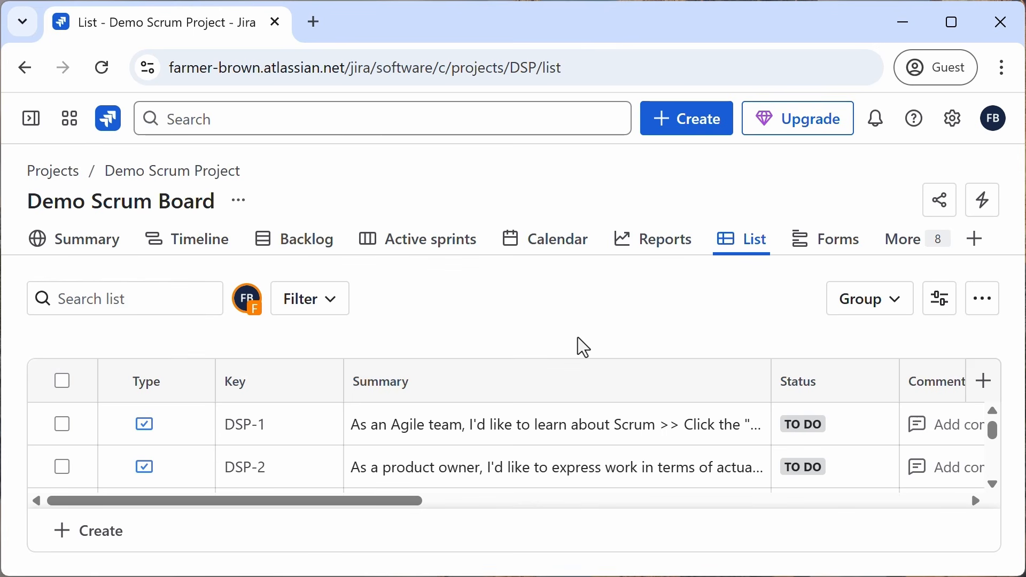
left_click(310, 298)
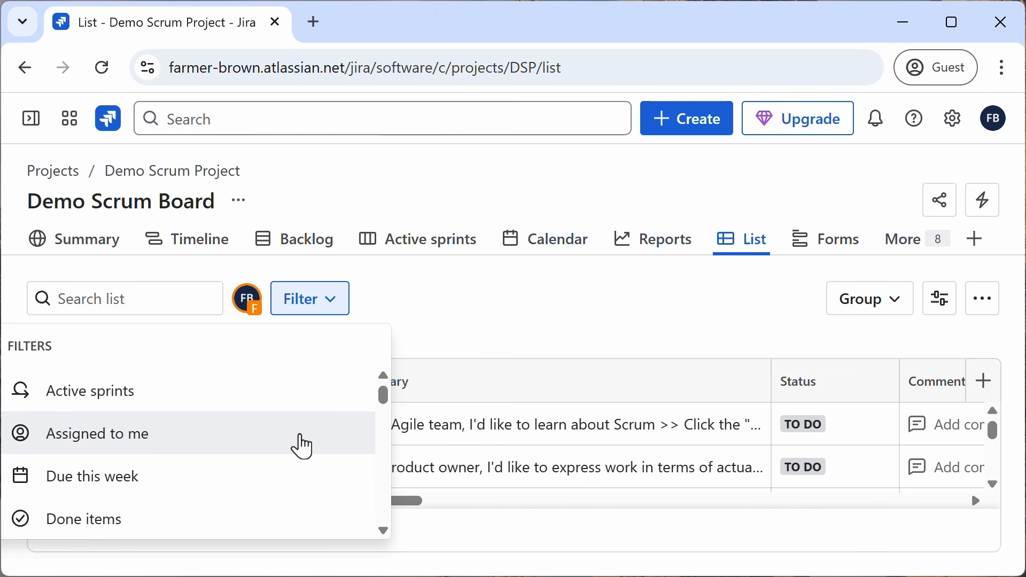
scroll(300, 492, "down", 10)
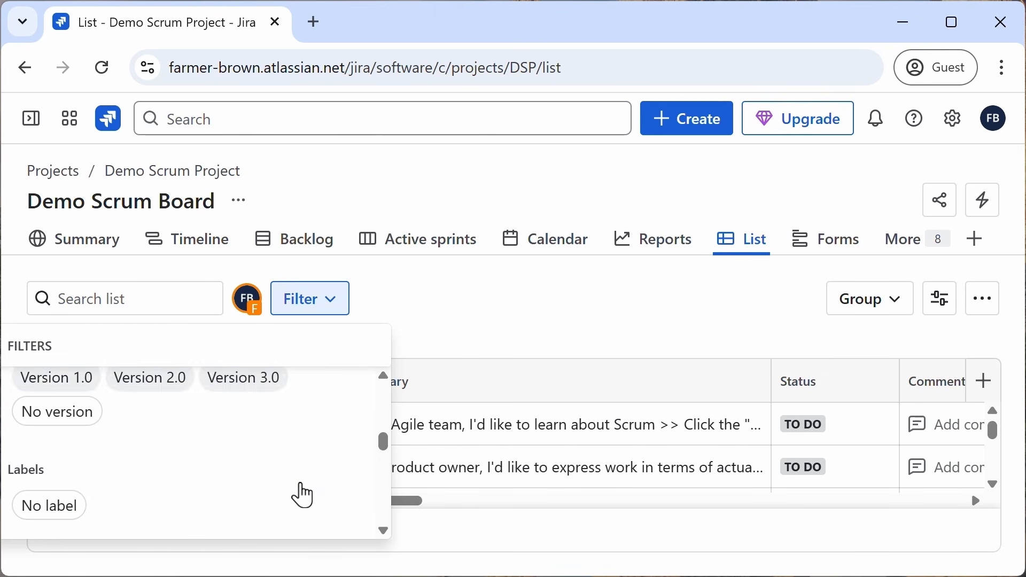
left_click(498, 348)
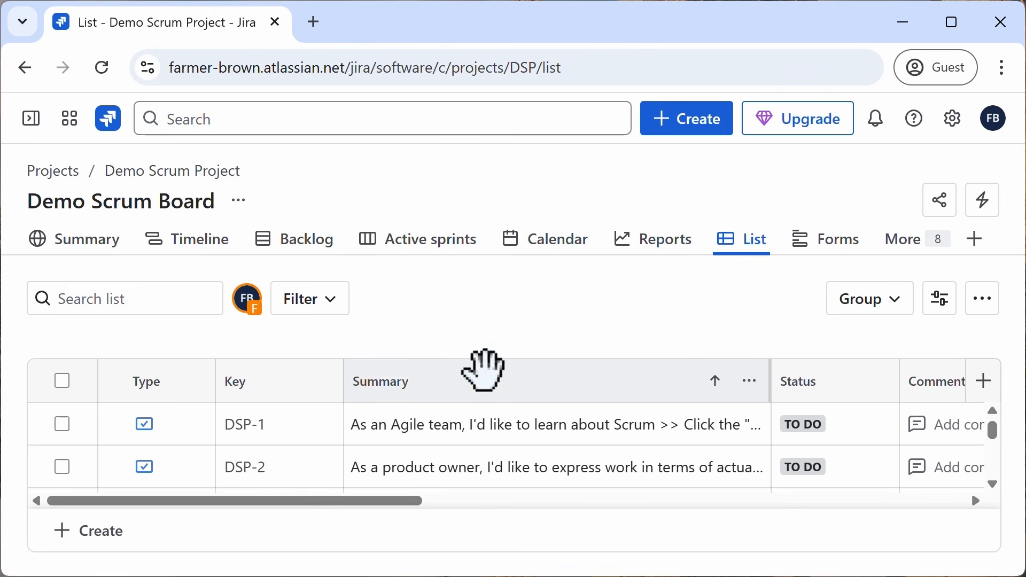
scroll(412, 446, "down", 6)
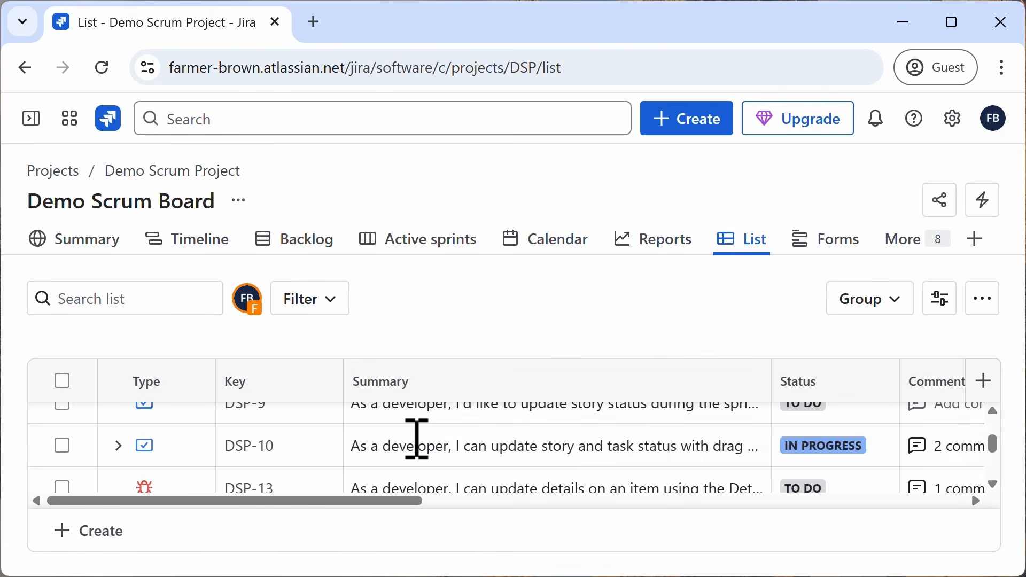
Step: Open DSP-10 from the list and scroll through its details fields
left_click(265, 449)
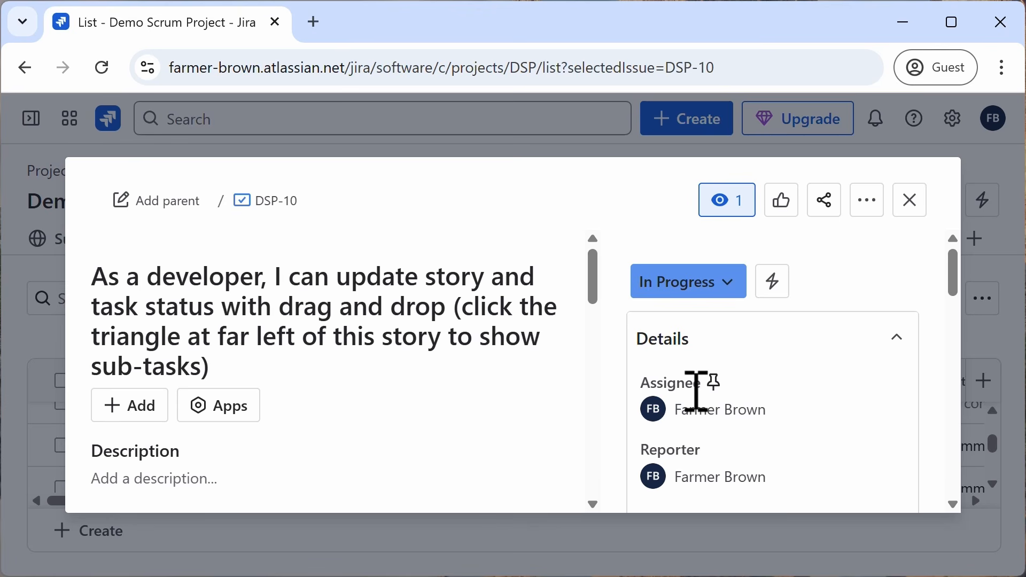
scroll(769, 403, "down", 5)
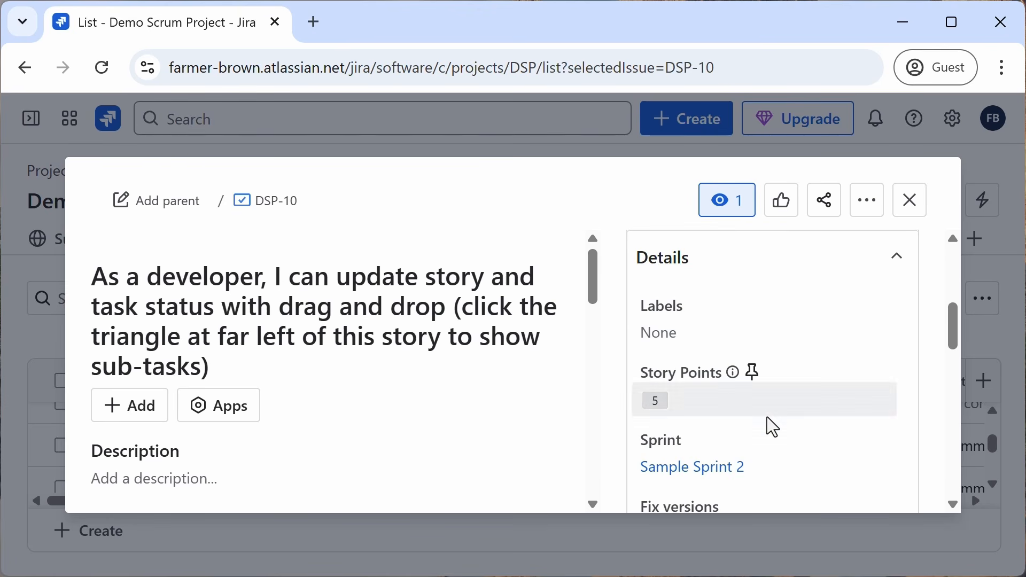
scroll(767, 416, "down", 3)
scroll(767, 417, "down", 1)
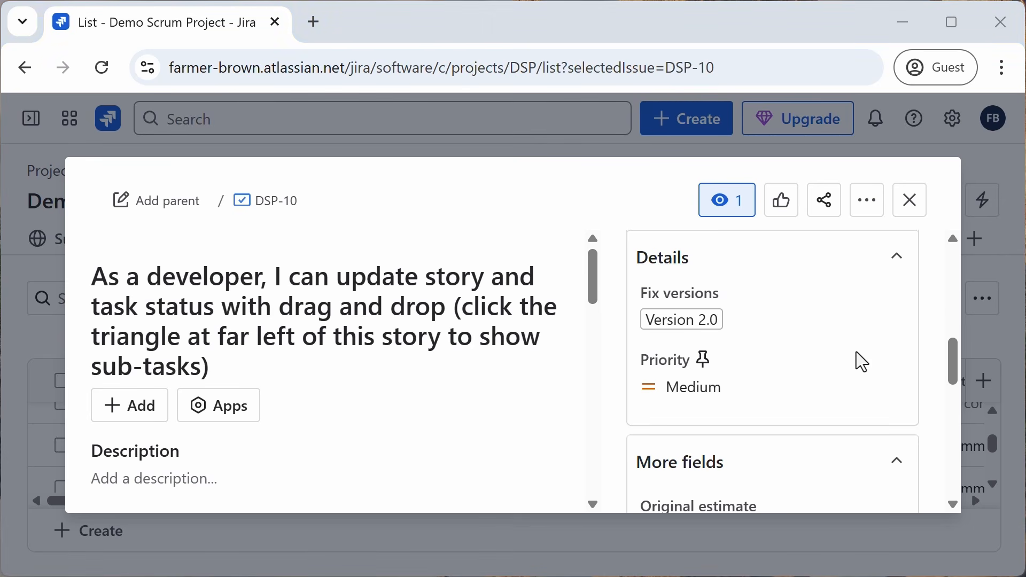
Step: Examine DSP-10's status options, subtasks, linked items, comments and attachments, then close the work item
scroll(862, 362, "up", 5)
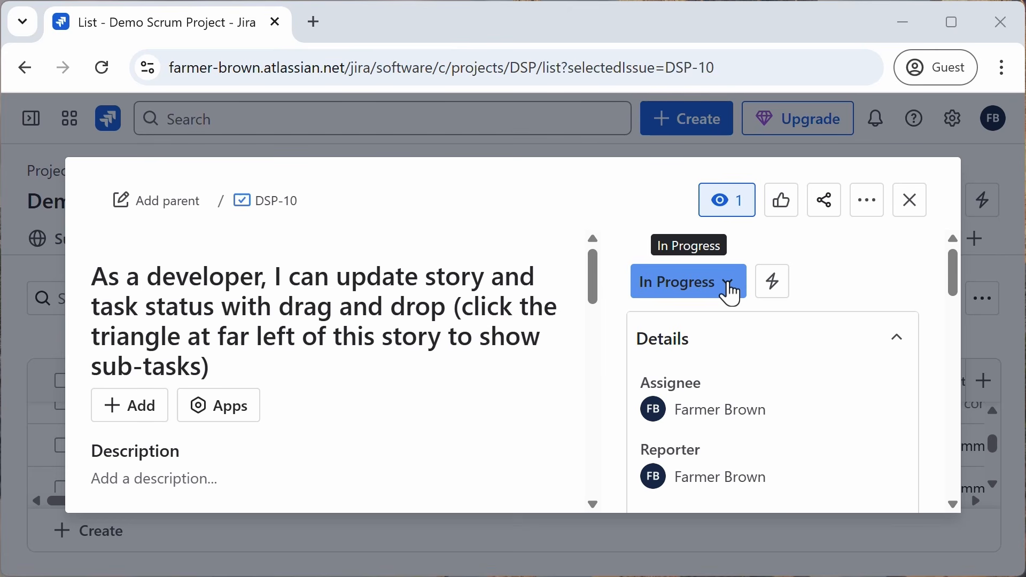
left_click(732, 294)
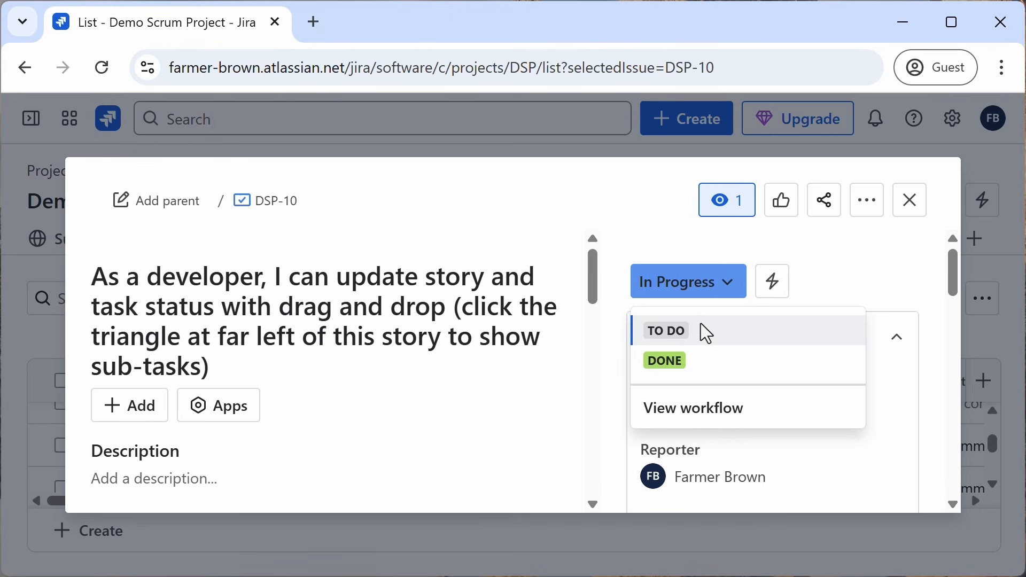
scroll(504, 316, "down", 10)
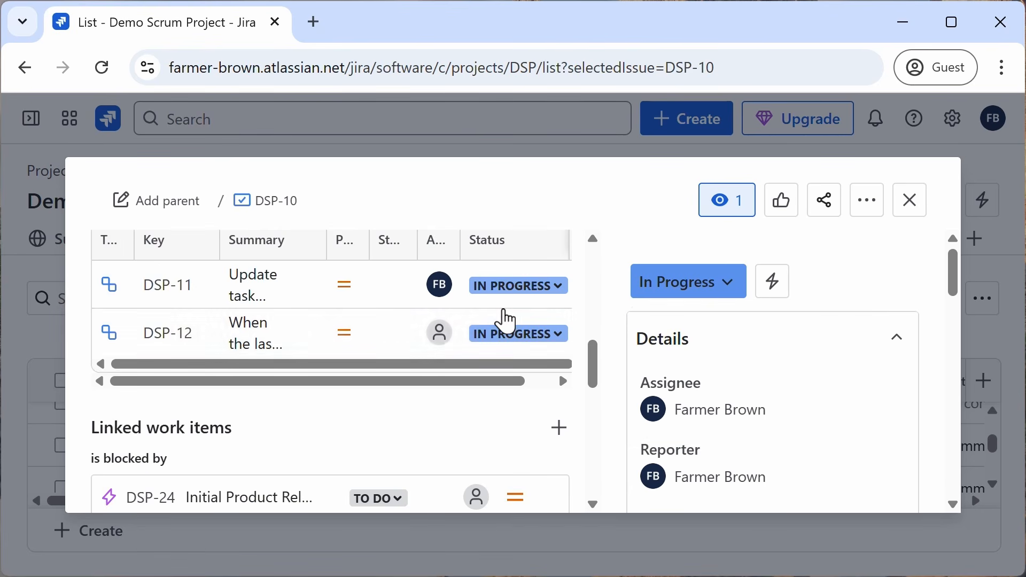
scroll(504, 309, "down", 5)
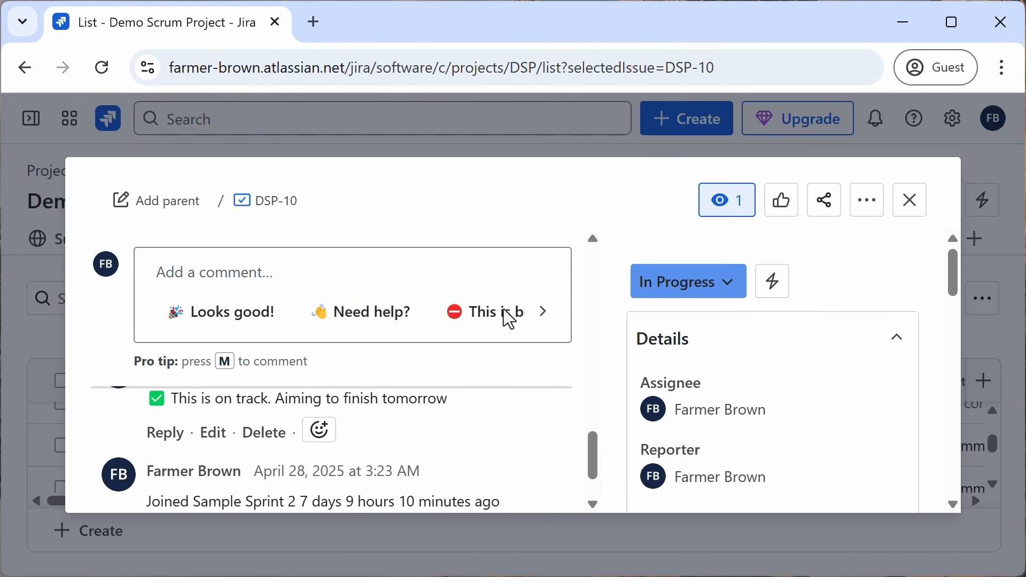
scroll(402, 334, "up", 4)
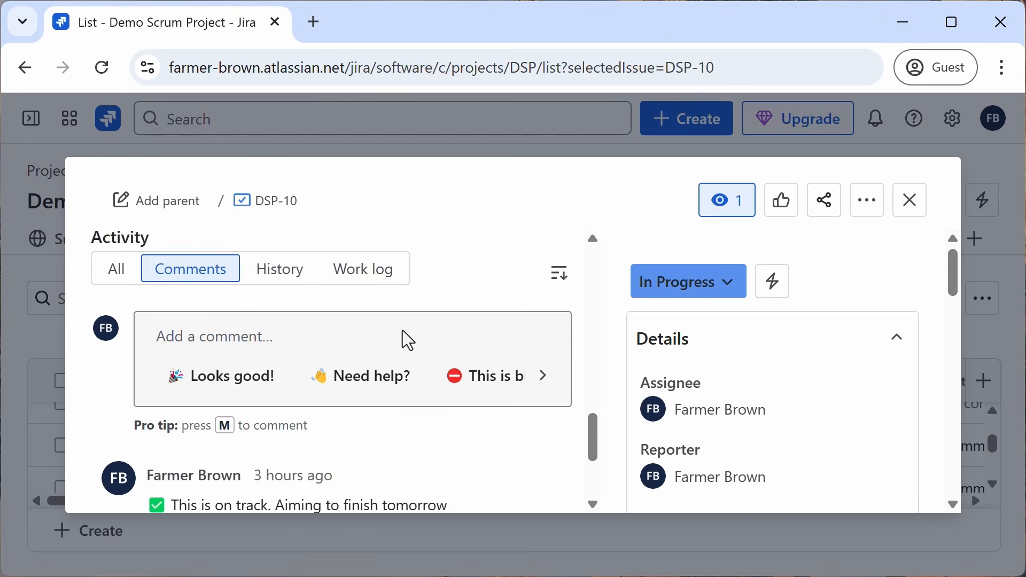
scroll(369, 355, "down", 2)
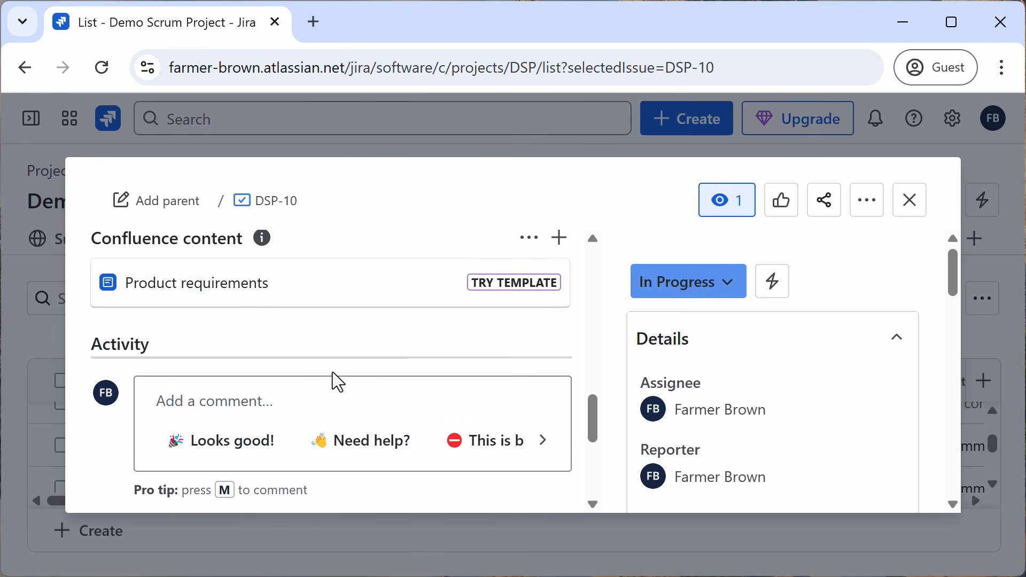
scroll(307, 398, "down", 3)
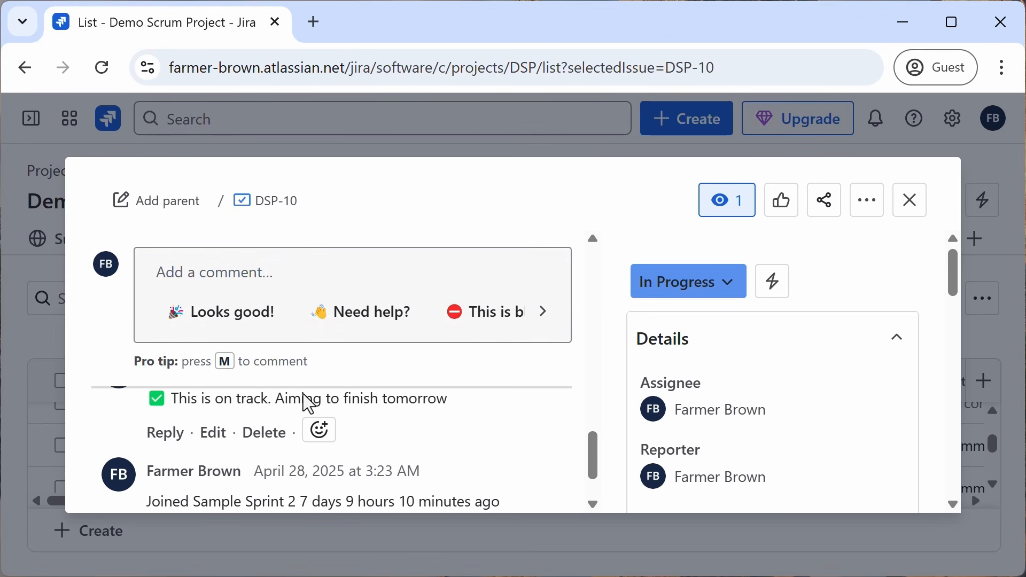
scroll(307, 396, "up", 5)
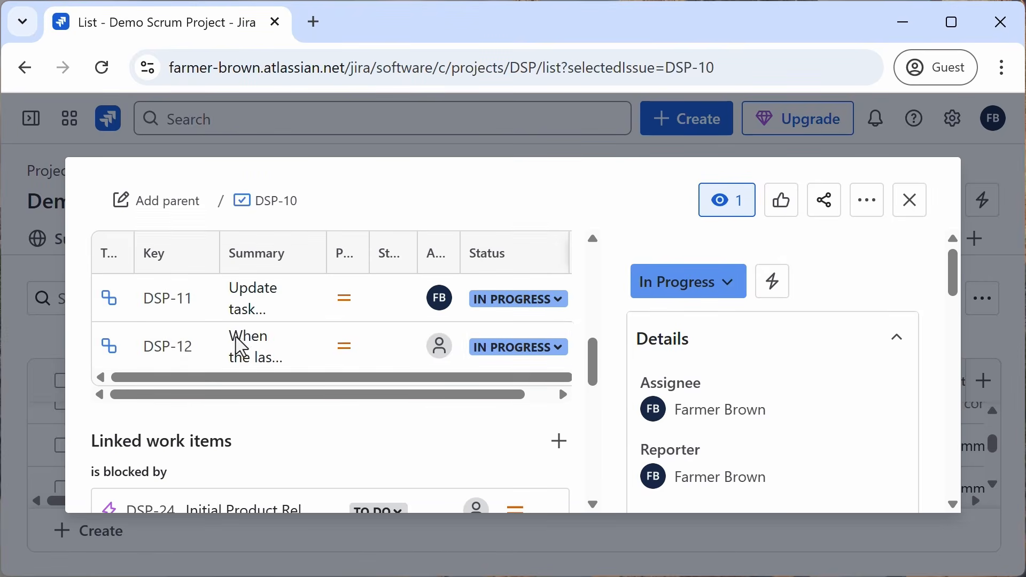
scroll(236, 336, "up", 4)
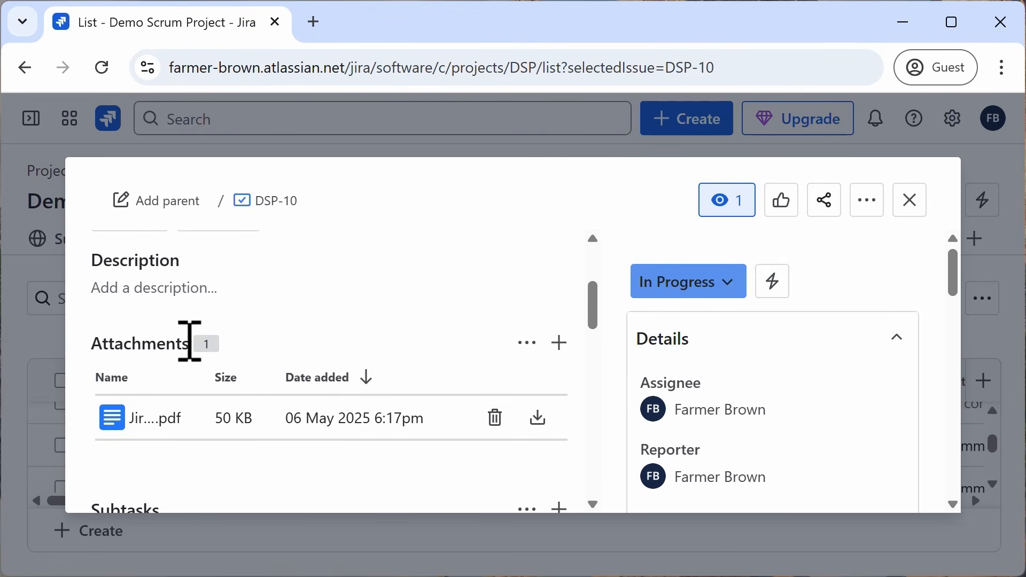
scroll(188, 345, "down", 2)
scroll(176, 396, "down", 2)
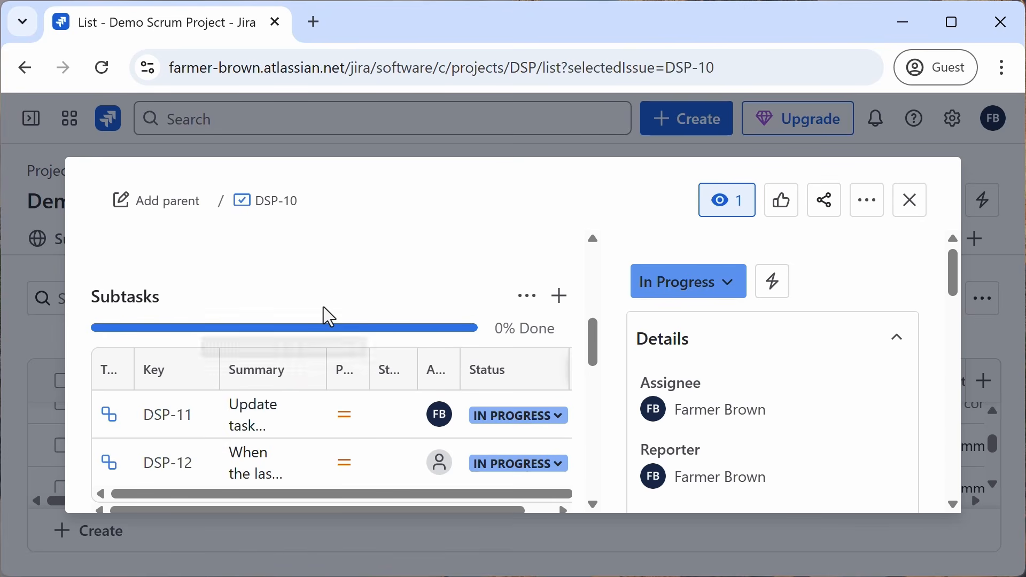
left_click(910, 201)
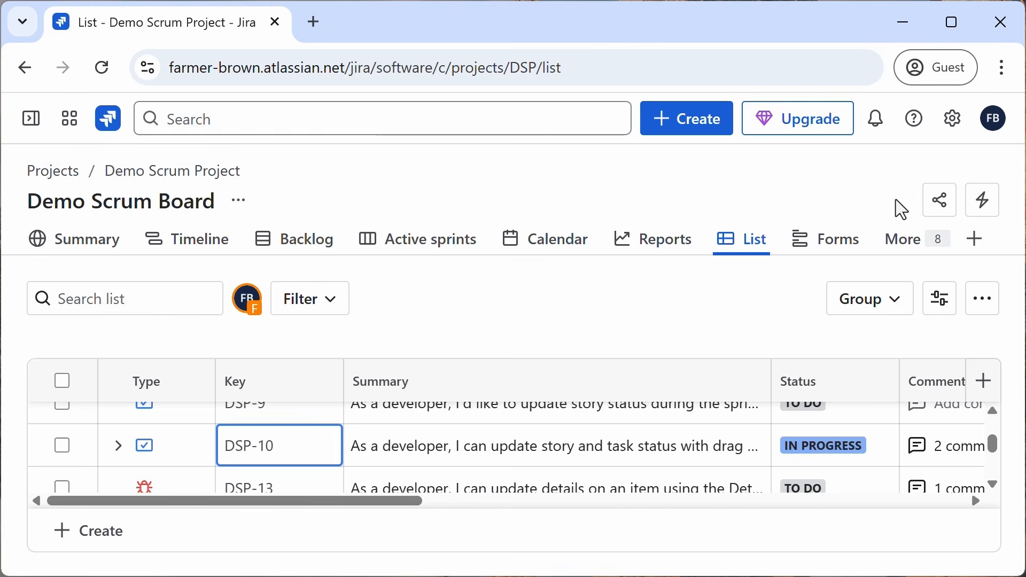
Step: Switch between the tabs showing the Sample Team-Managed Scrum Project board and the Demo Project2 Scrum board
left_click(37, 124)
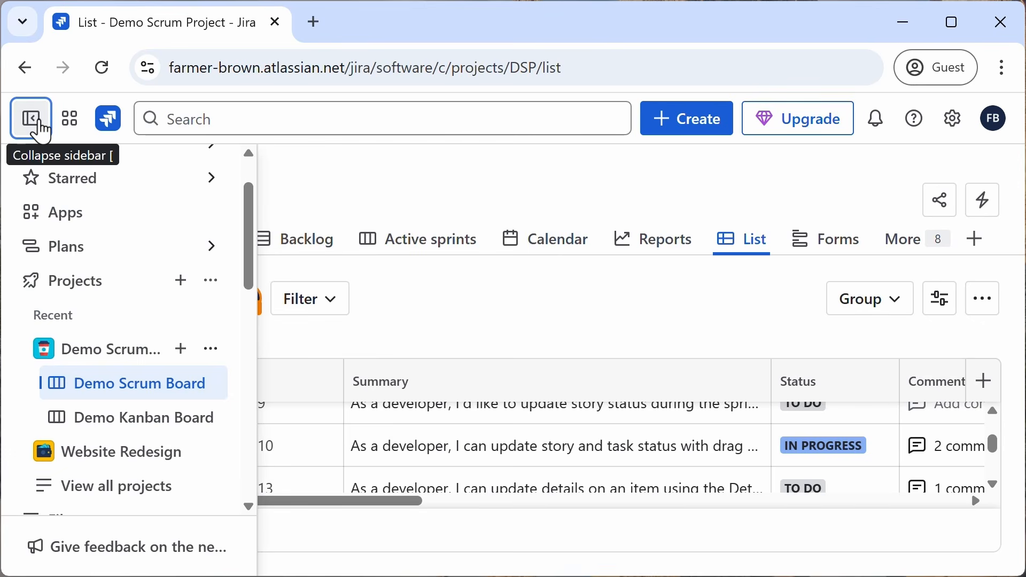
left_click(37, 125)
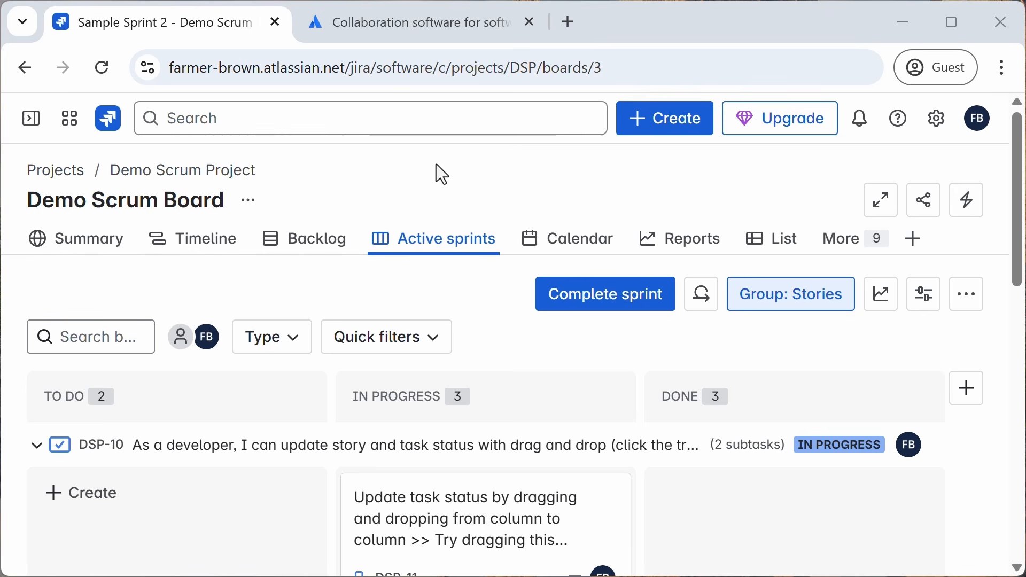
left_click(455, 31)
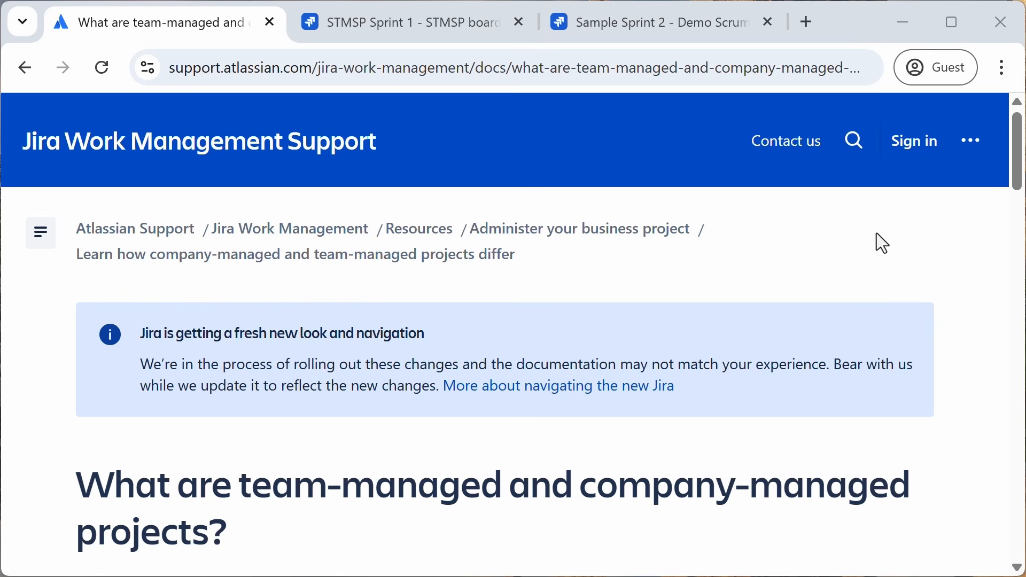
left_click(436, 31)
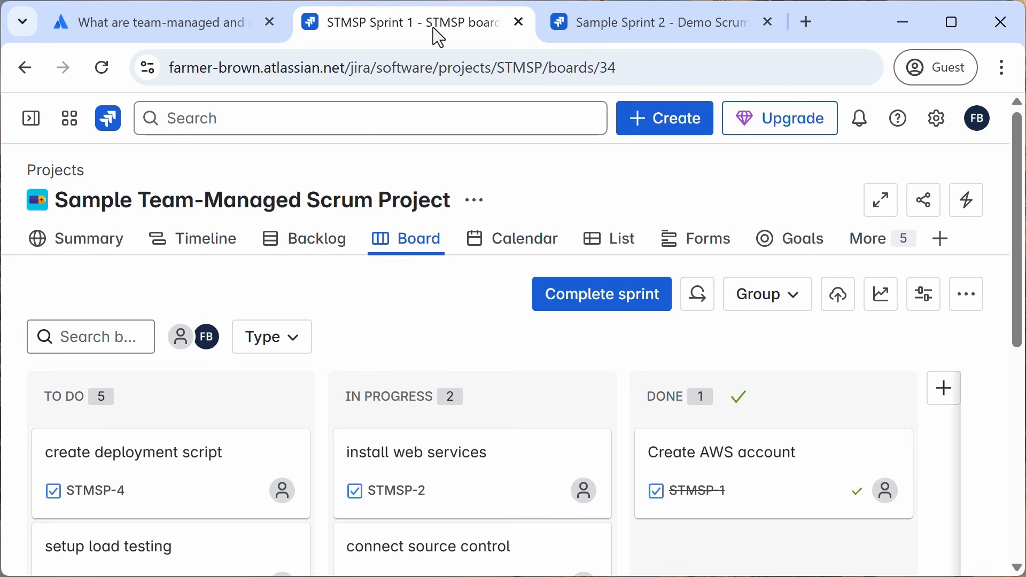
left_click(615, 36)
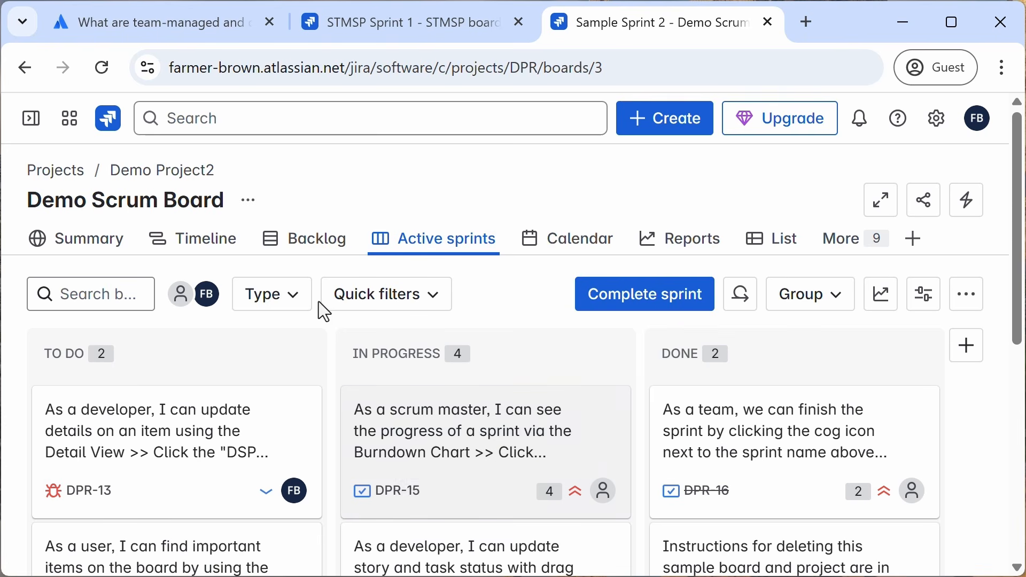
left_click(377, 38)
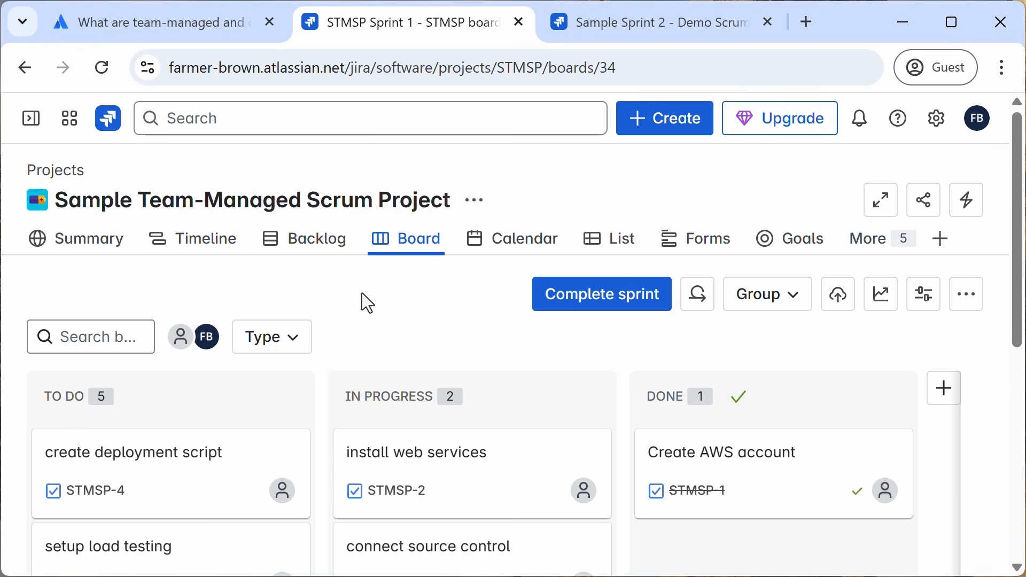
Step: Switch to the support article on team-managed versus company-managed projects and scroll through it
key("ctrl+shift+Tab")
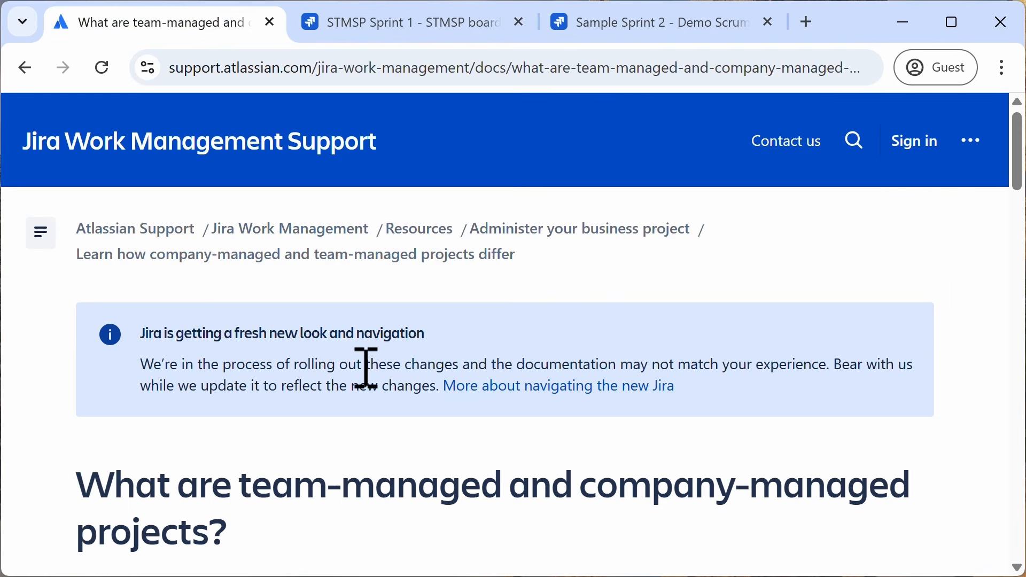
scroll(366, 369, "down", 10)
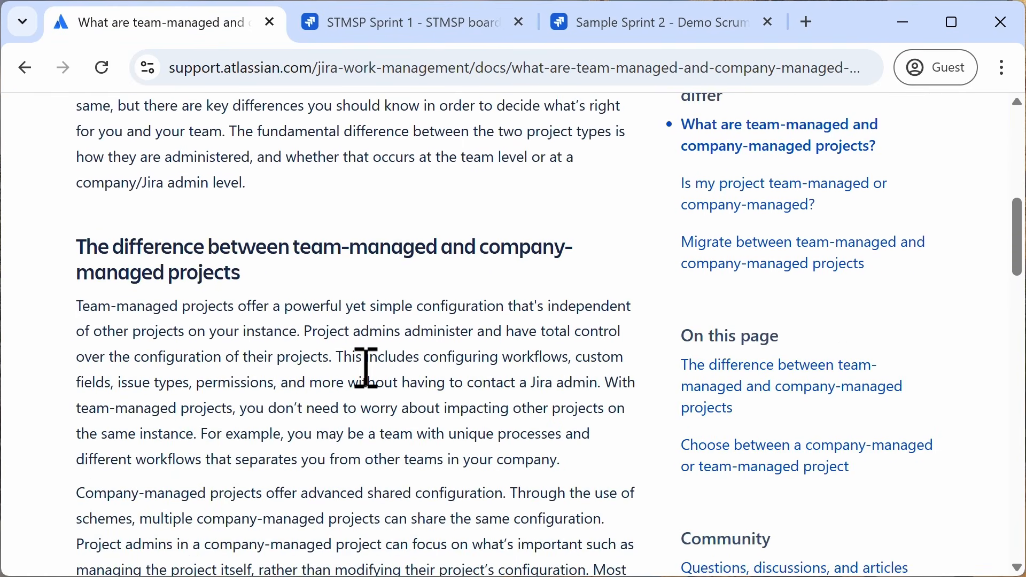
scroll(366, 368, "down", 10)
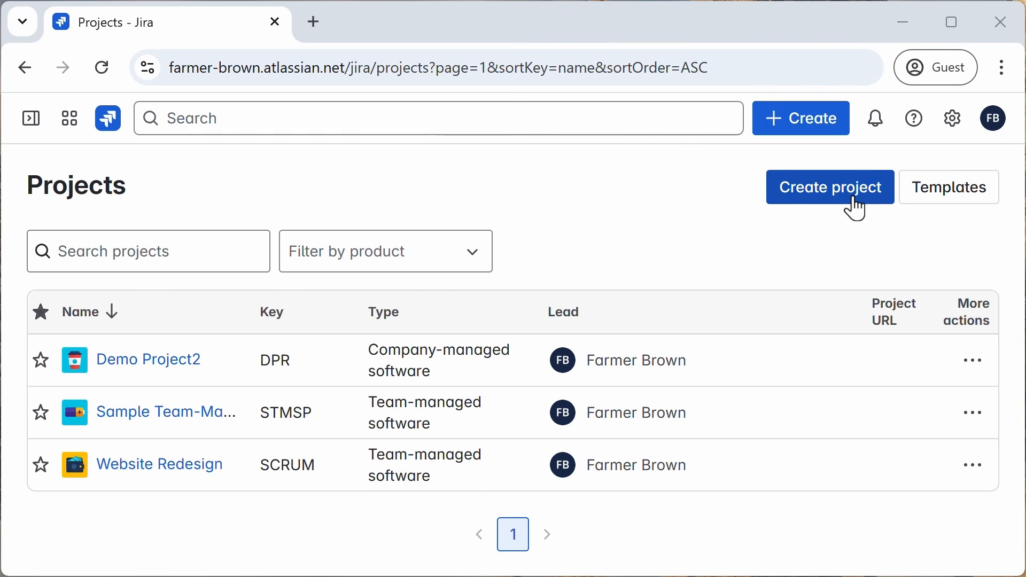
Step: Open the project template gallery from the sidebar's Projects section and show the Jira product templates
left_click(31, 119)
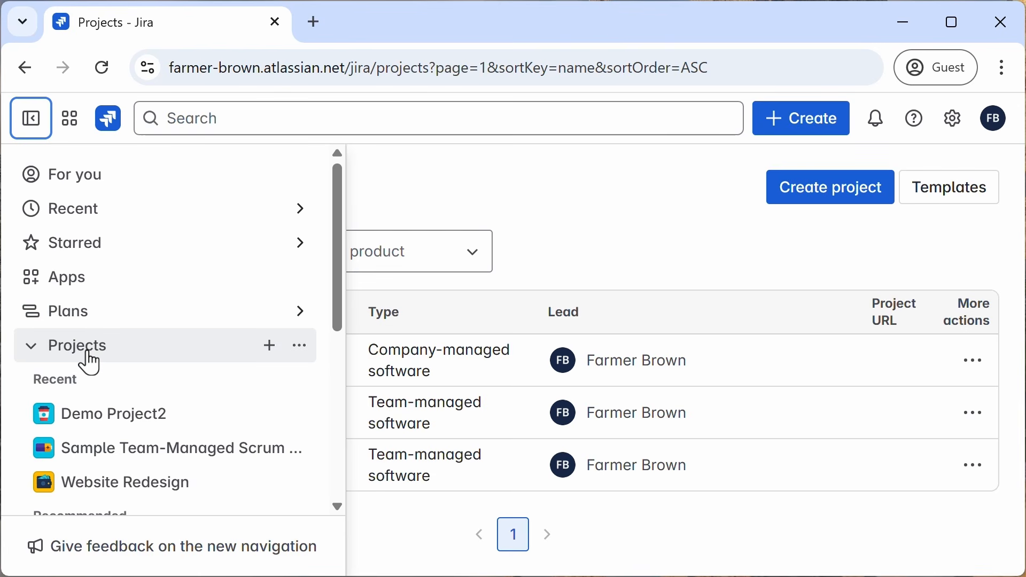
left_click(270, 346)
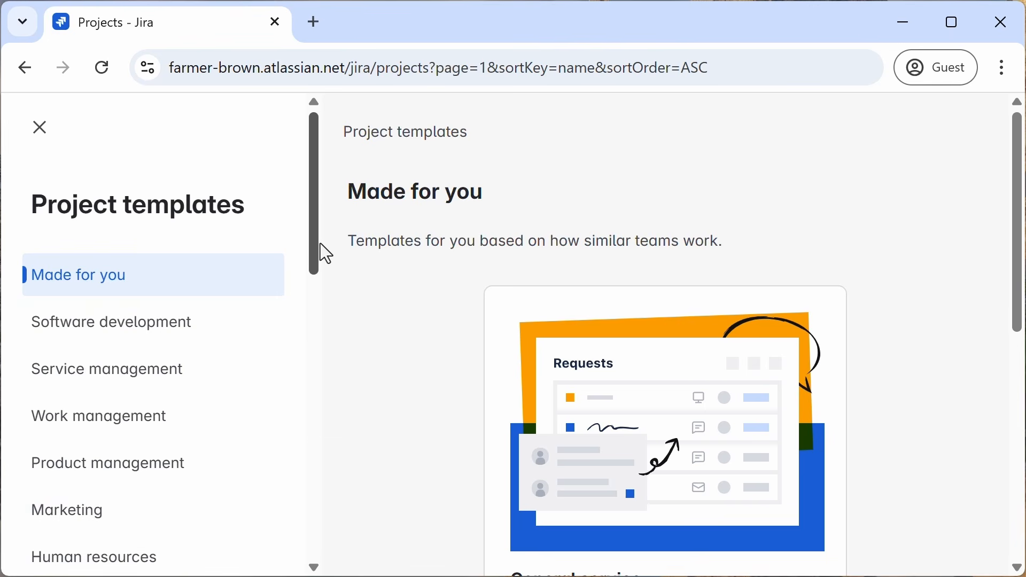
left_click_drag(320, 244, 304, 507)
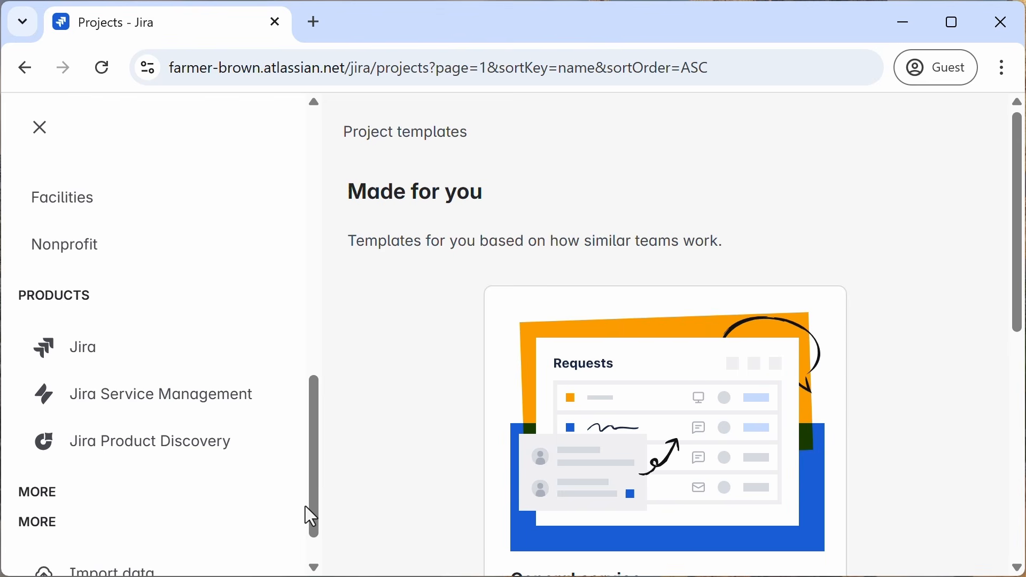
left_click(227, 368)
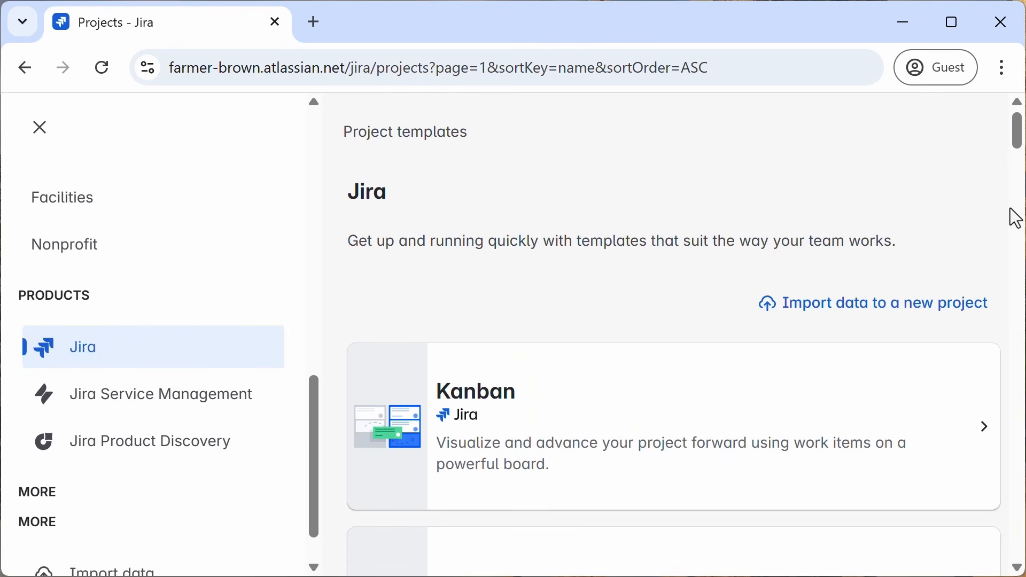
Step: Select the Scrum template among the Jira templates
scroll(1018, 161, "down", 5)
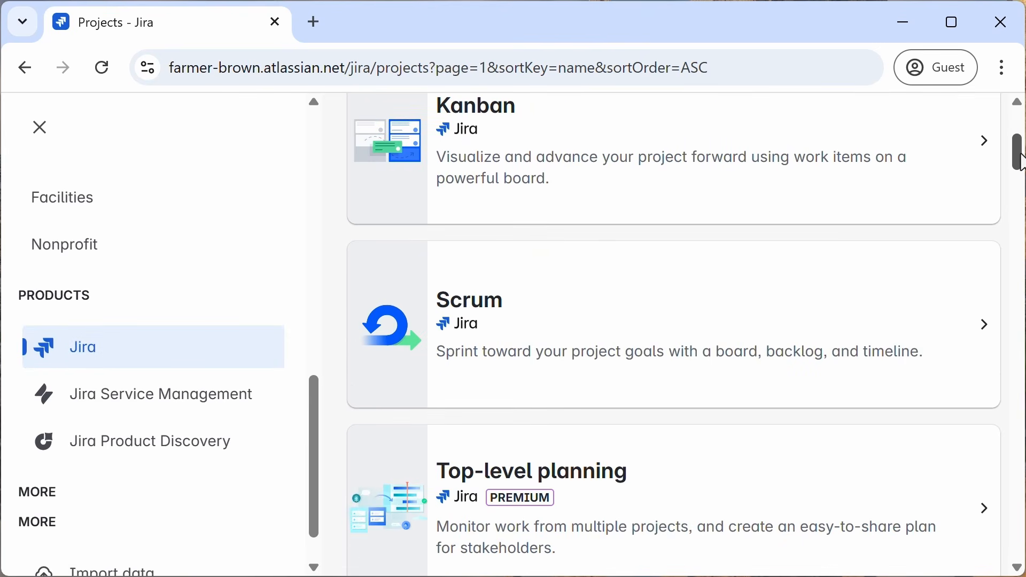
scroll(1021, 160, "up", 1)
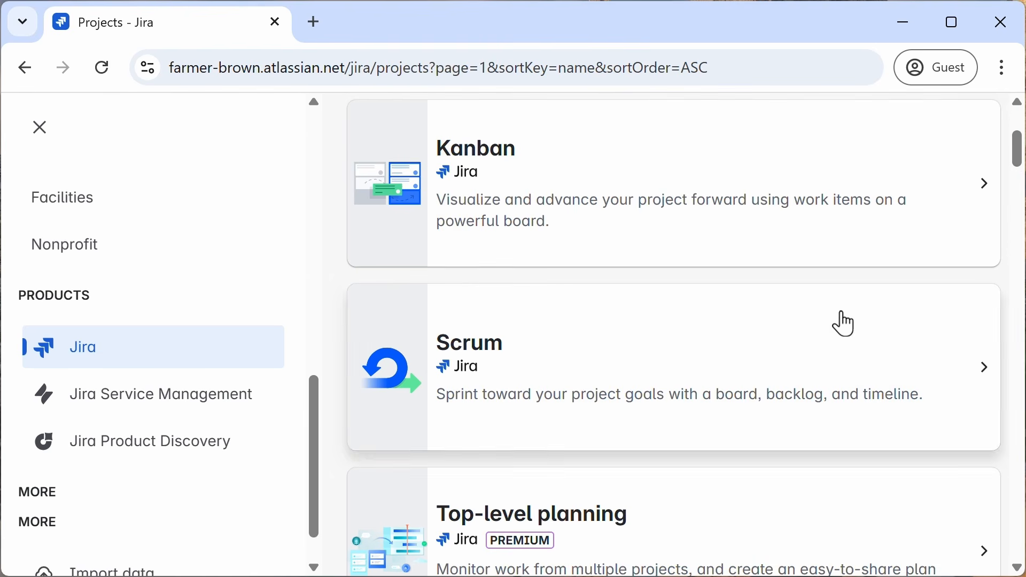
scroll(1020, 169, "down", 1)
left_click_drag(1019, 170, 820, 360)
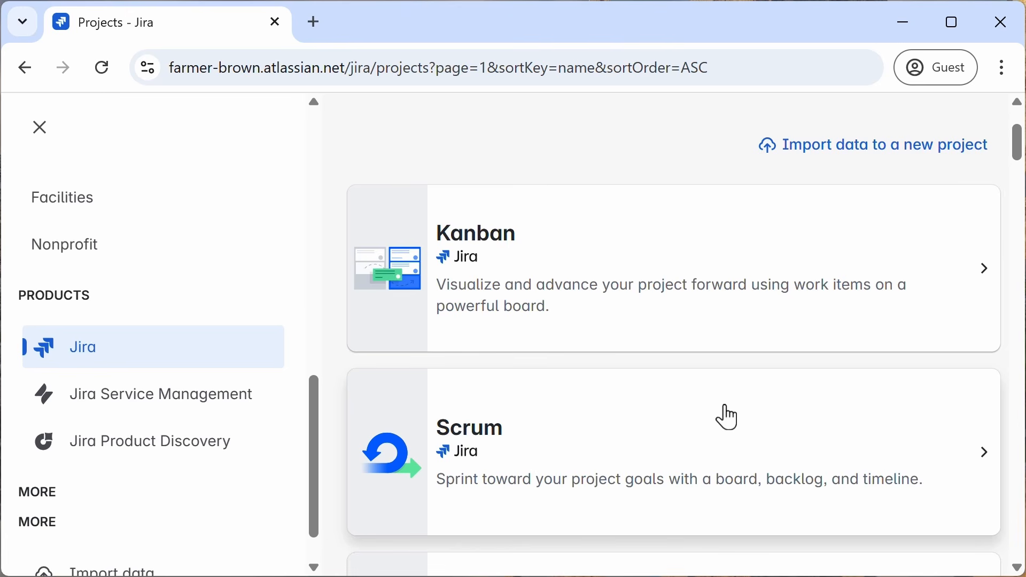
left_click(668, 441)
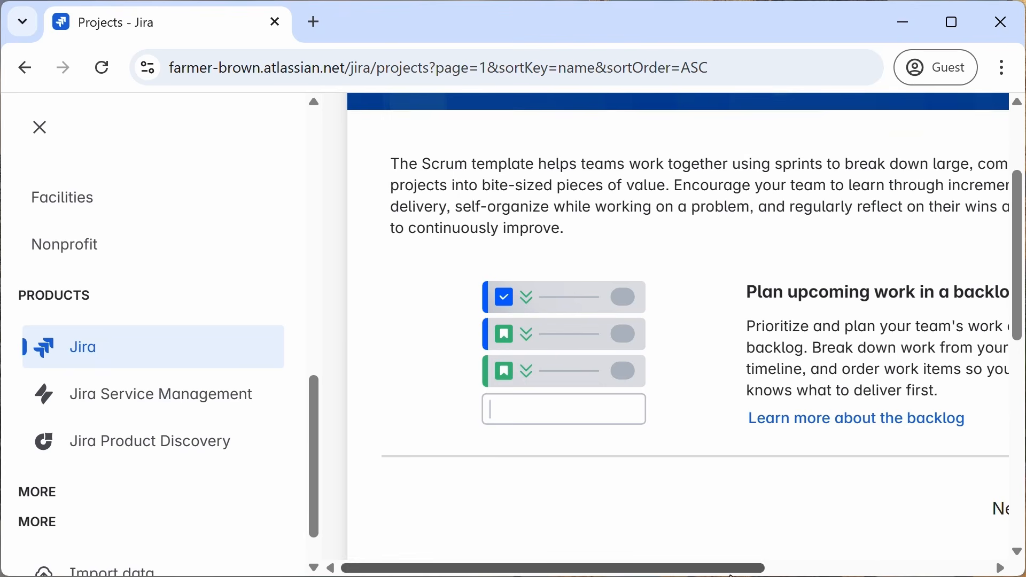
Step: Use the Scrum template and select a team-managed project type
left_click_drag(732, 570, 810, 572)
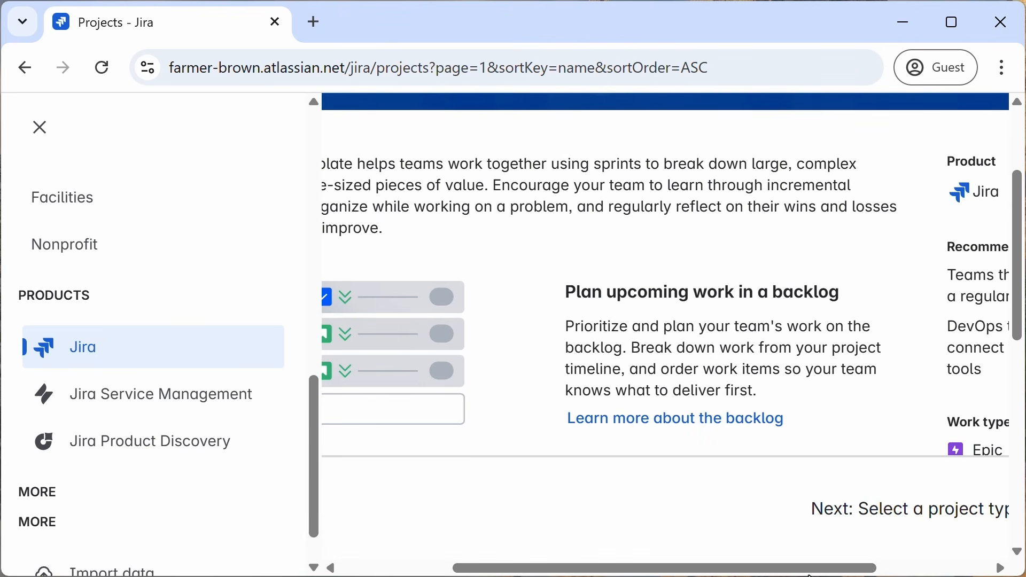
scroll(908, 427, "right", 4)
left_click_drag(1019, 270, 1022, 481)
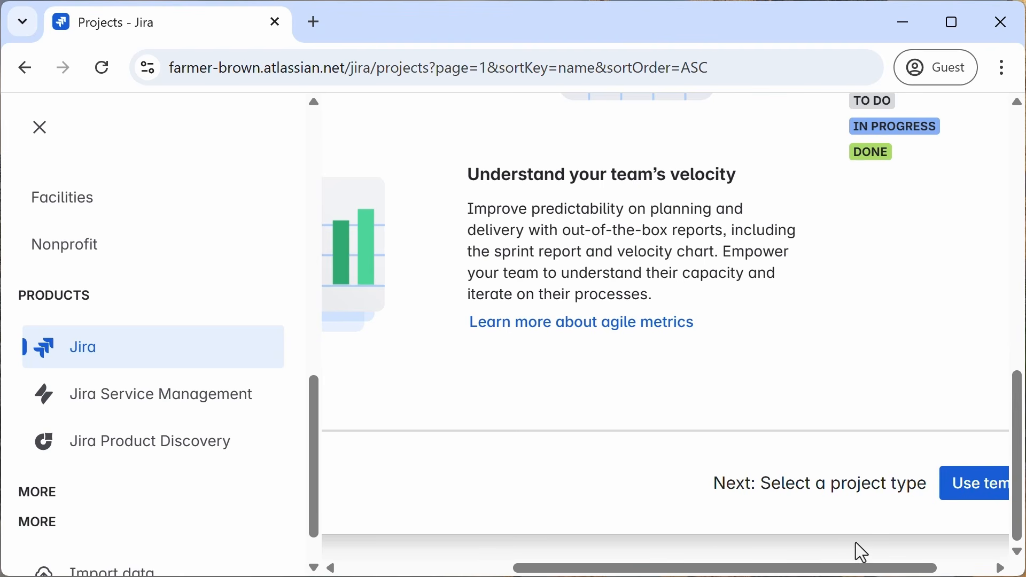
left_click_drag(710, 570, 807, 571)
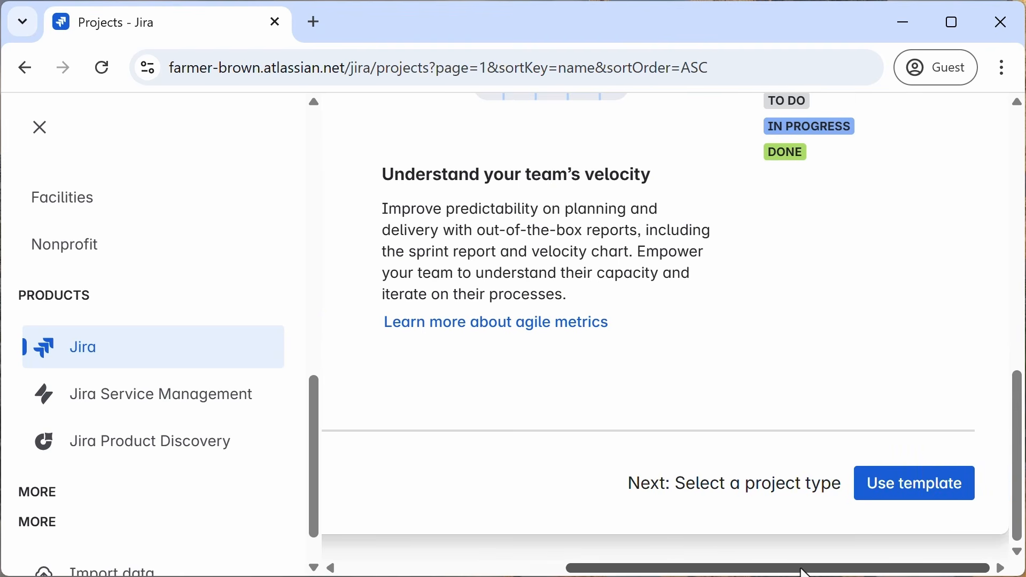
left_click(913, 501)
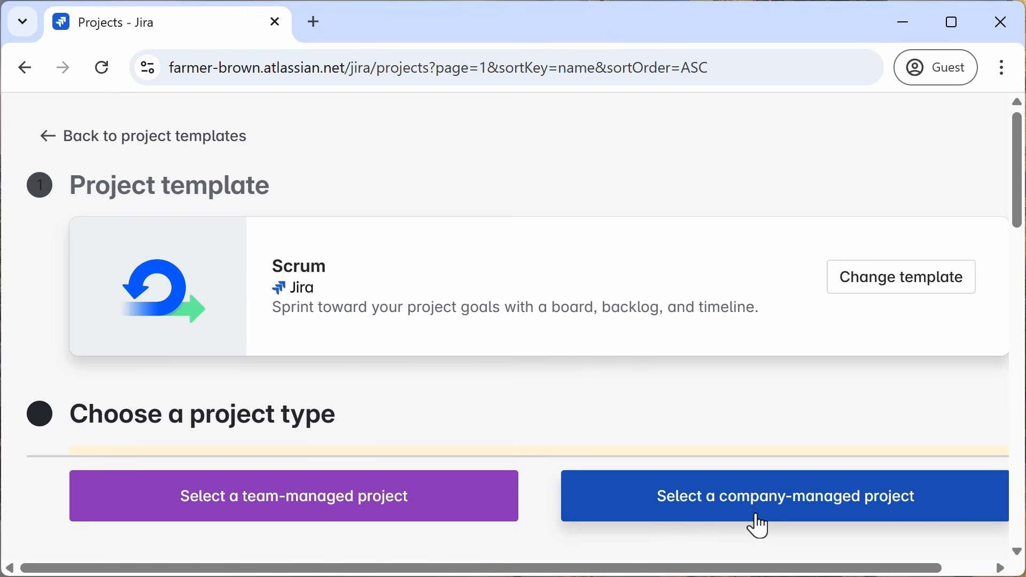
left_click(340, 494)
Step: Name the new project "Music You'll Really Enjoy", proceed, and skip inviting teammates
left_click(285, 306)
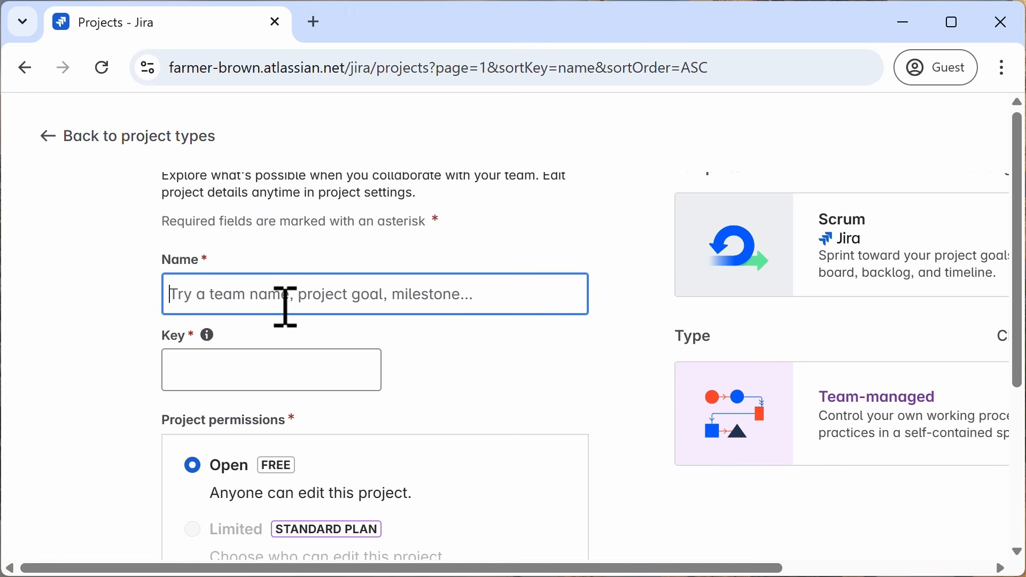
type("Mus")
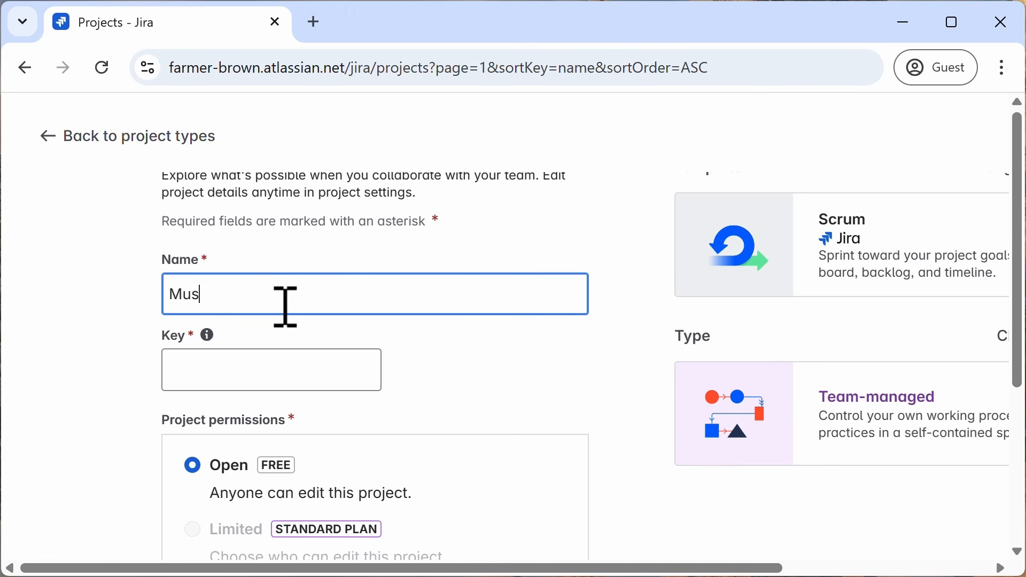
type("ic You'll Re")
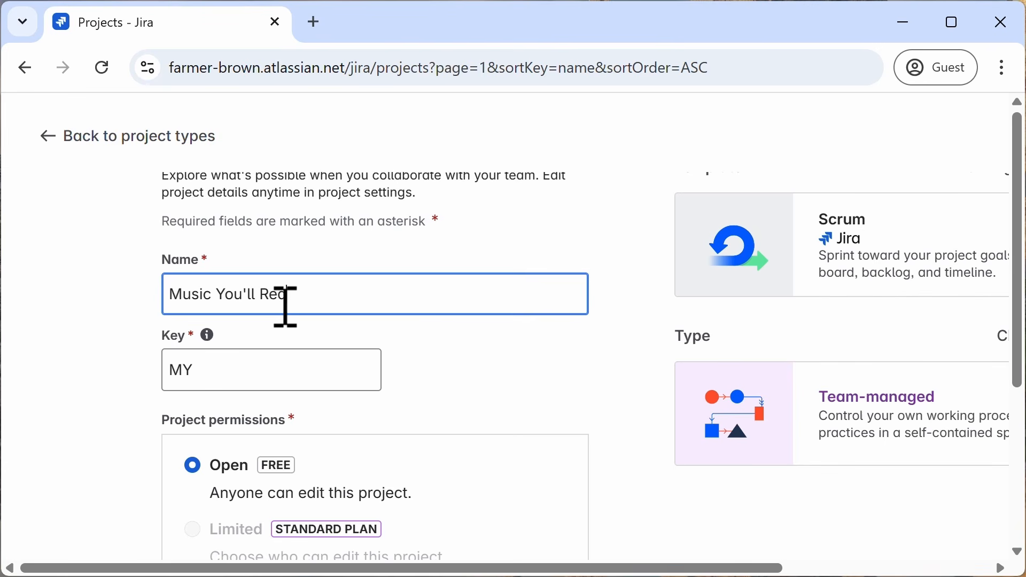
type("ally Enjoy")
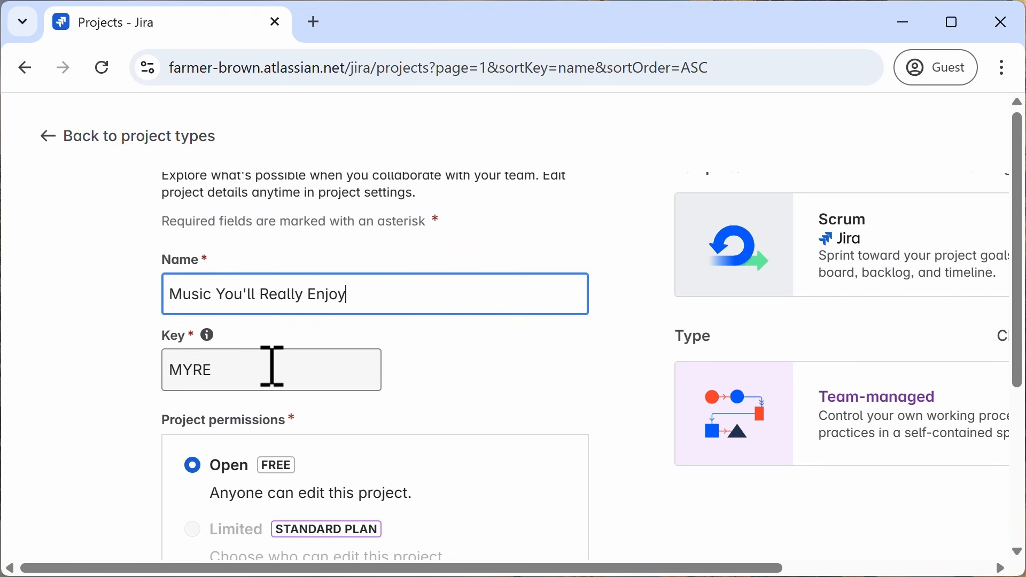
scroll(470, 398, "down", 4)
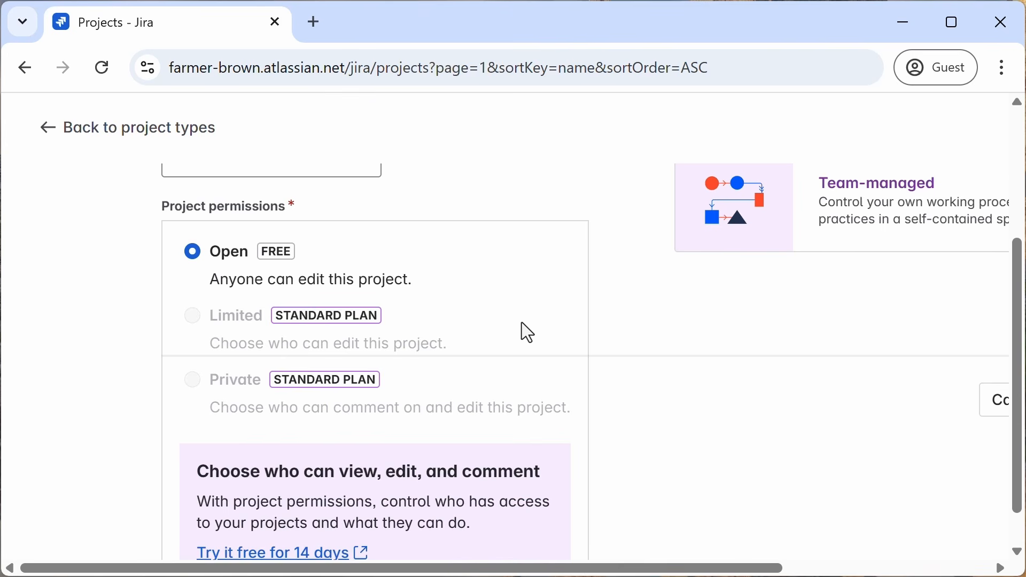
scroll(528, 332, "down", 1)
left_click_drag(687, 567, 936, 566)
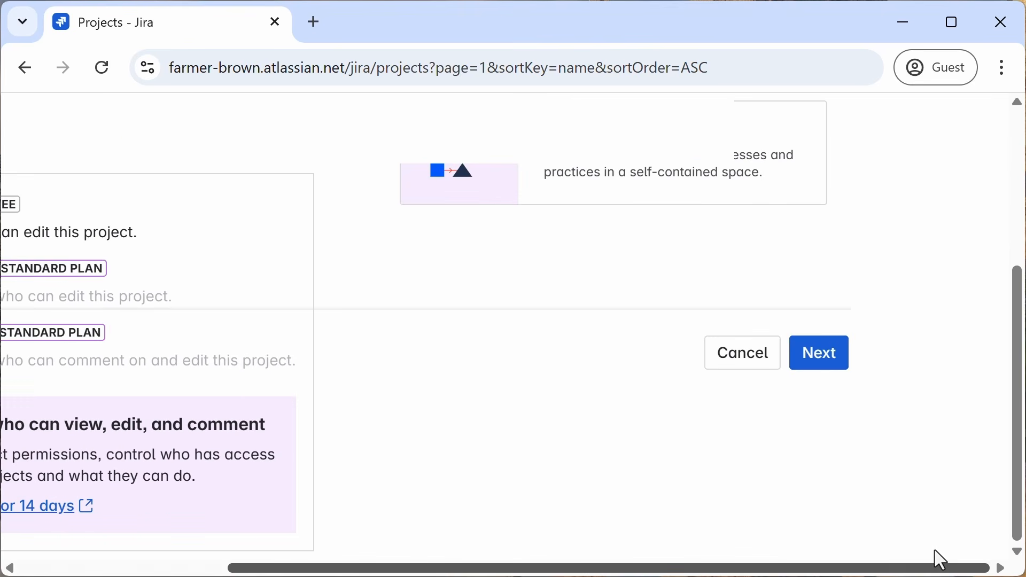
left_click(825, 346)
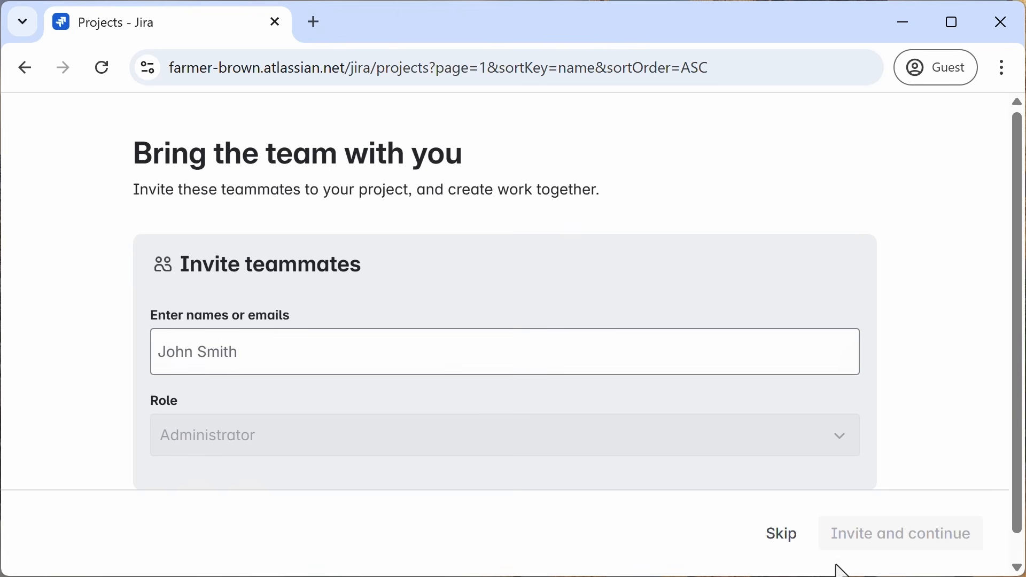
left_click(783, 536)
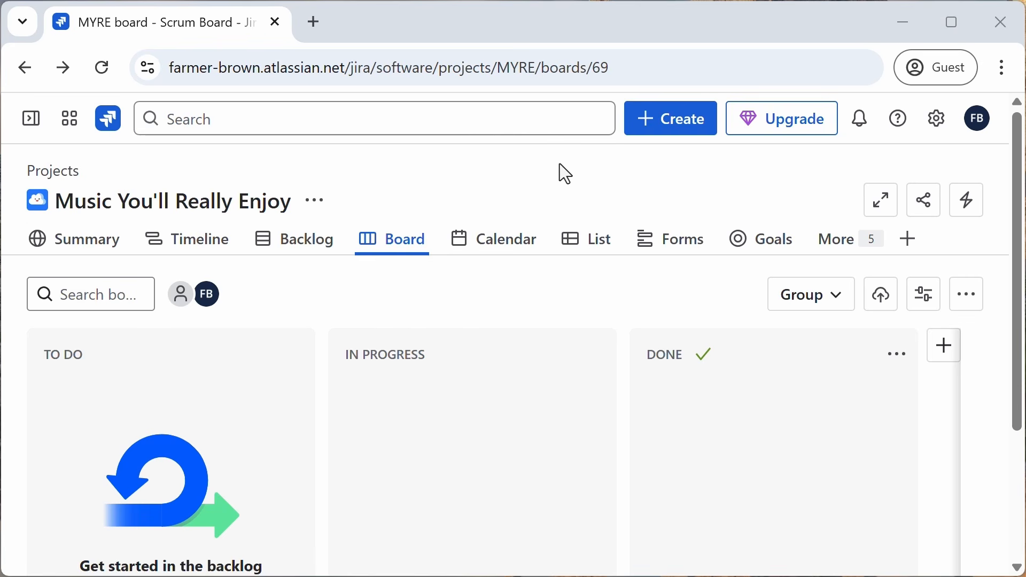
Step: Open the Music You'll Really Enjoy project from the sidebar's Projects list
left_click(31, 127)
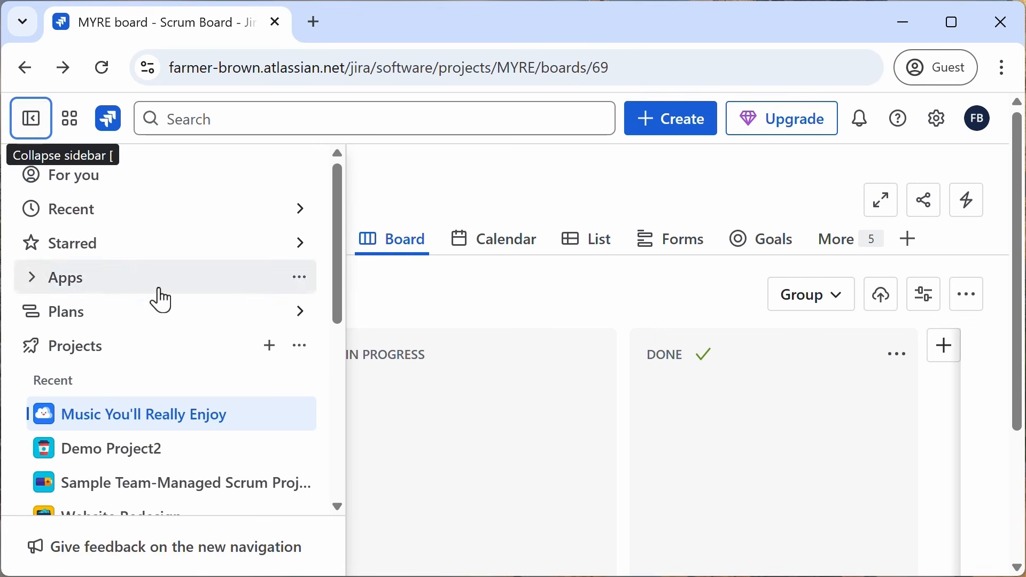
scroll(138, 324, "down", 2)
scroll(107, 224, "down", 2)
scroll(106, 238, "up", 2)
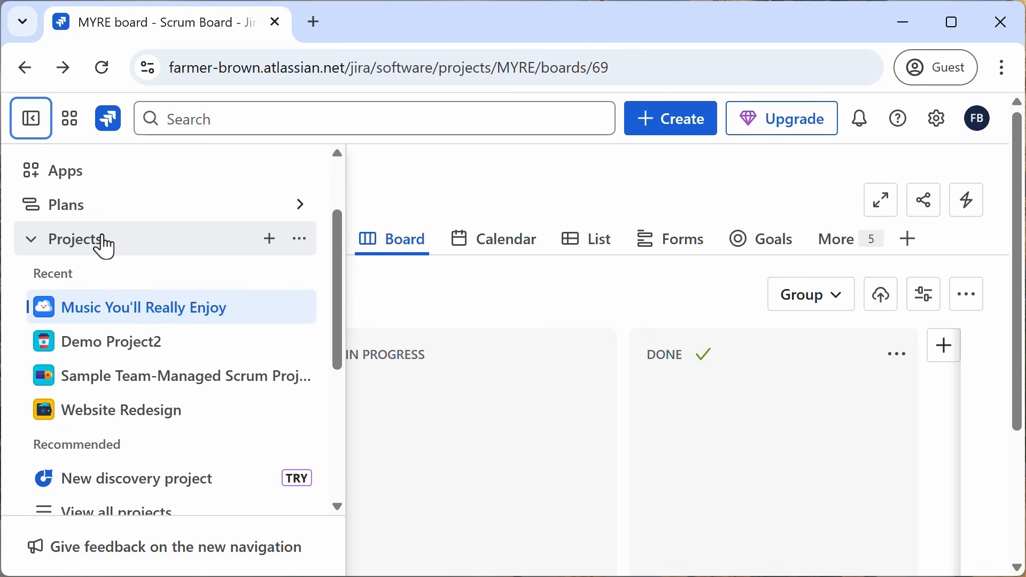
left_click(31, 242)
left_click(33, 247)
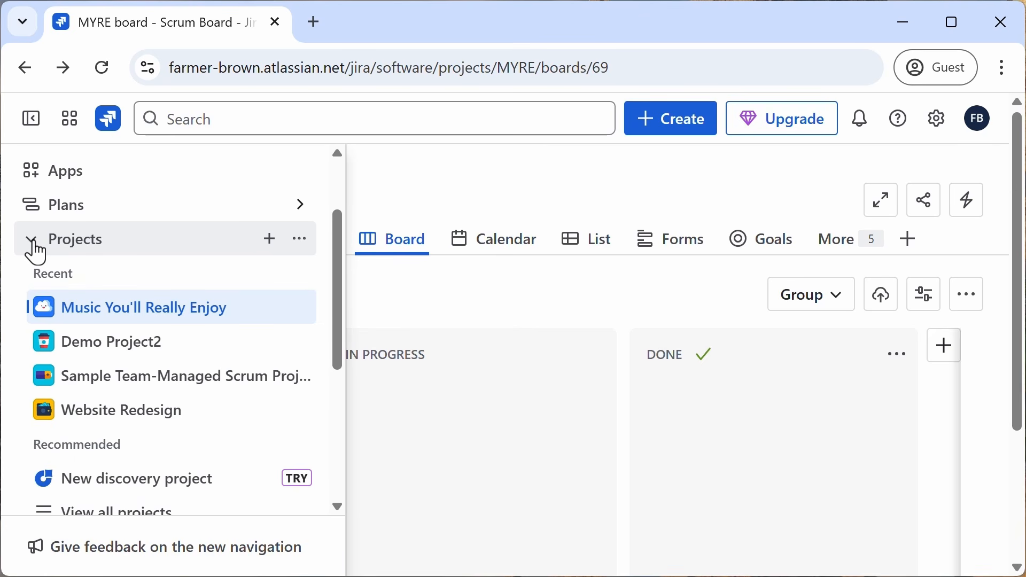
left_click(144, 309)
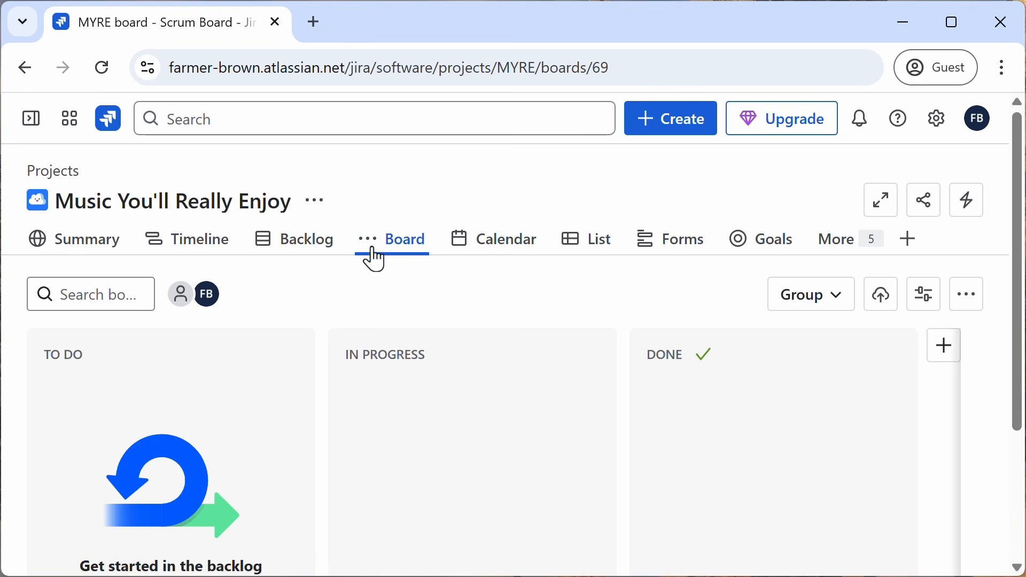
Step: Add the Reports view to the project's navigation and browse the available reports
left_click(309, 251)
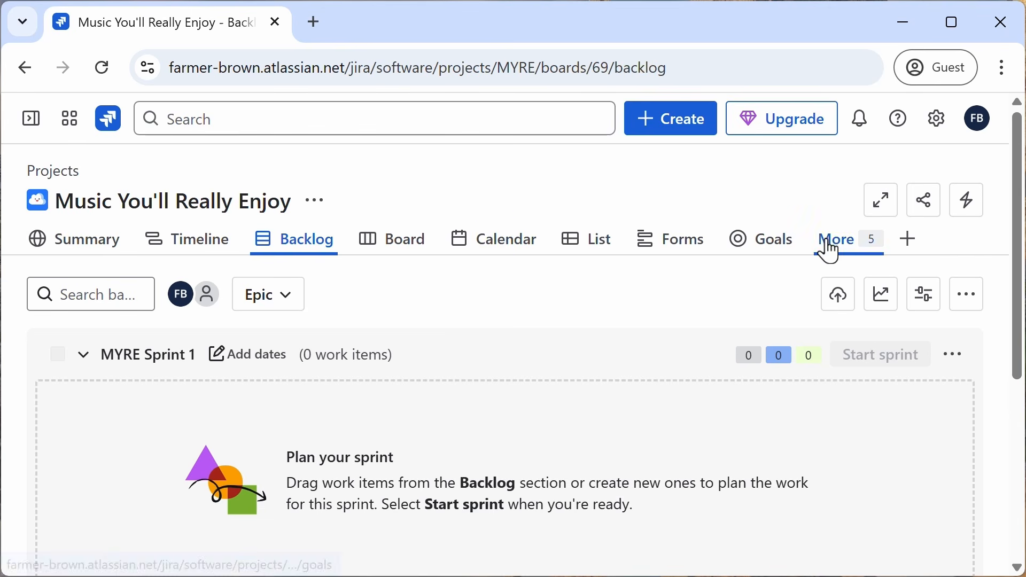
left_click(911, 247)
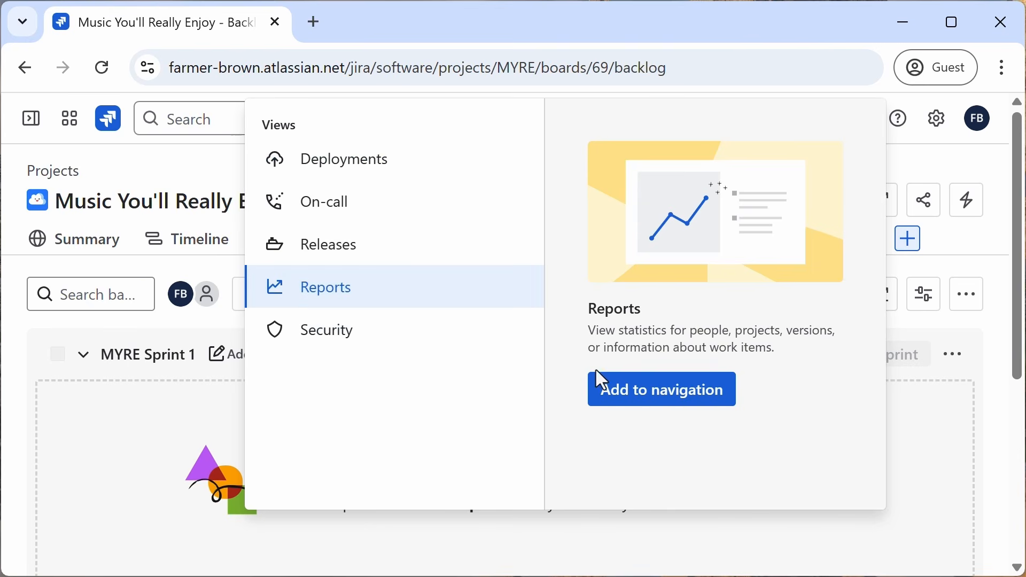
left_click(629, 402)
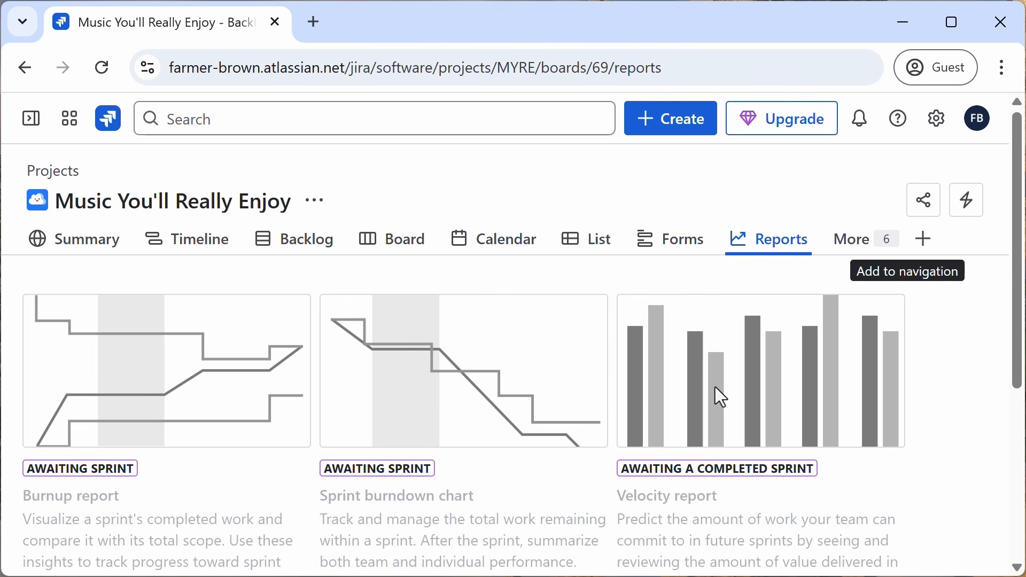
scroll(599, 394, "down", 5)
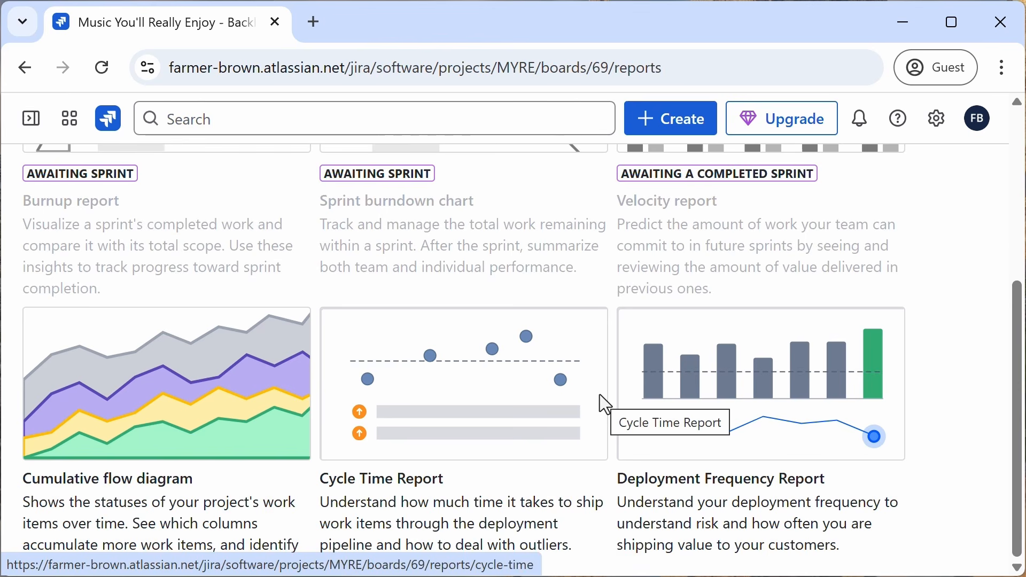
scroll(601, 395, "up", 5)
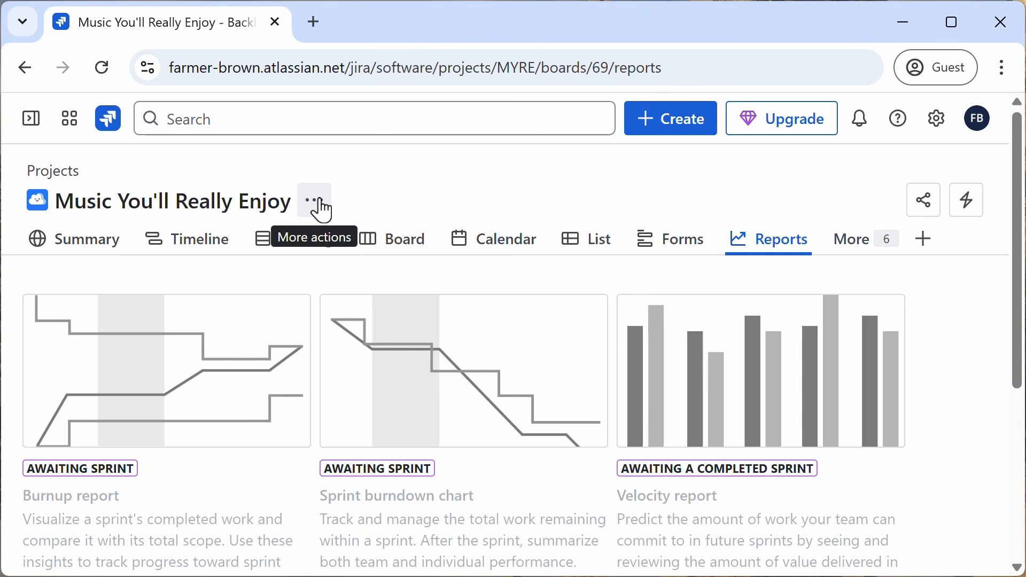
Step: Change the project icon to the vinyl record icon in the project settings
left_click(322, 210)
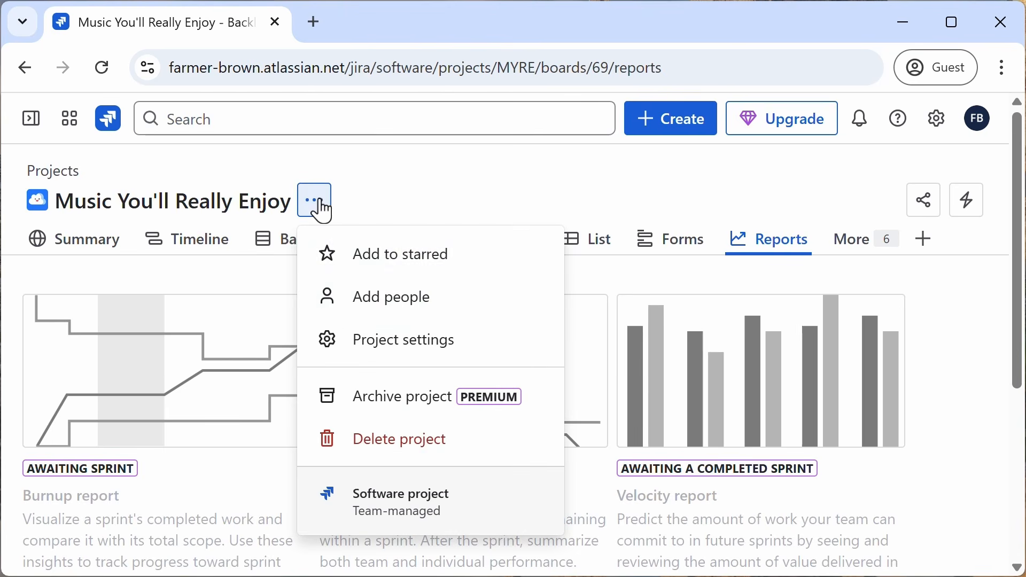
left_click(402, 349)
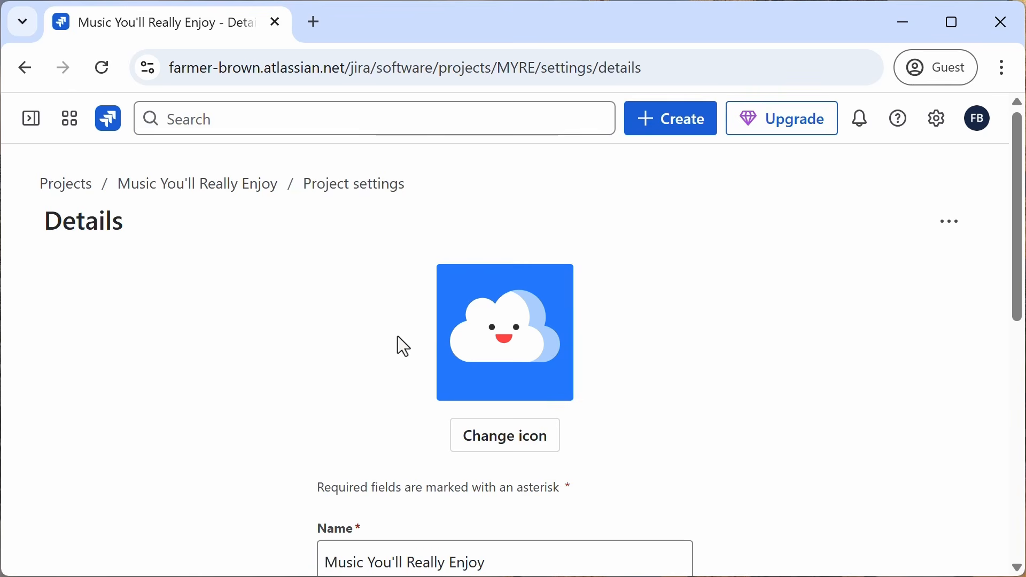
scroll(739, 372, "down", 4)
scroll(739, 373, "up", 4)
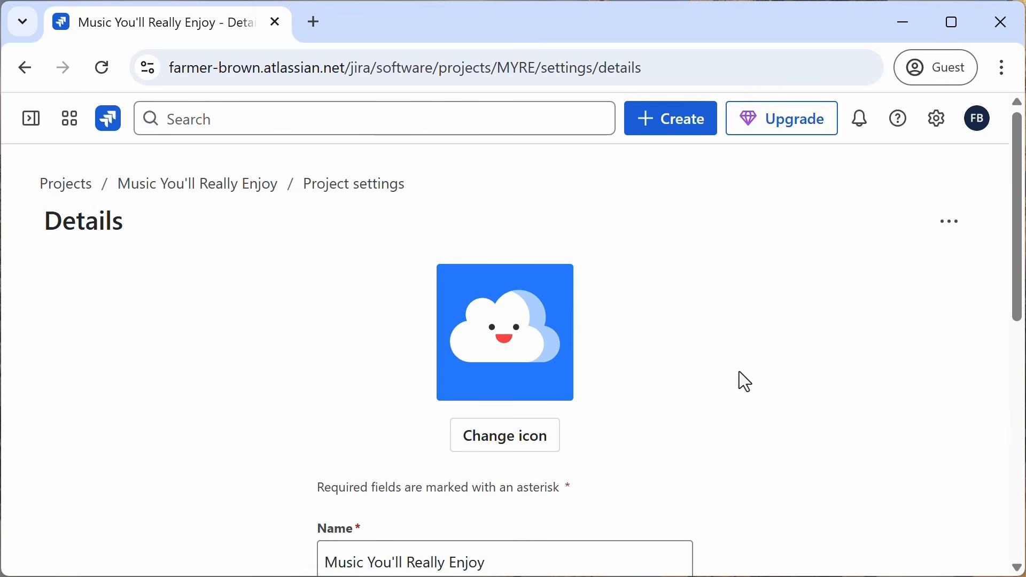
left_click(512, 433)
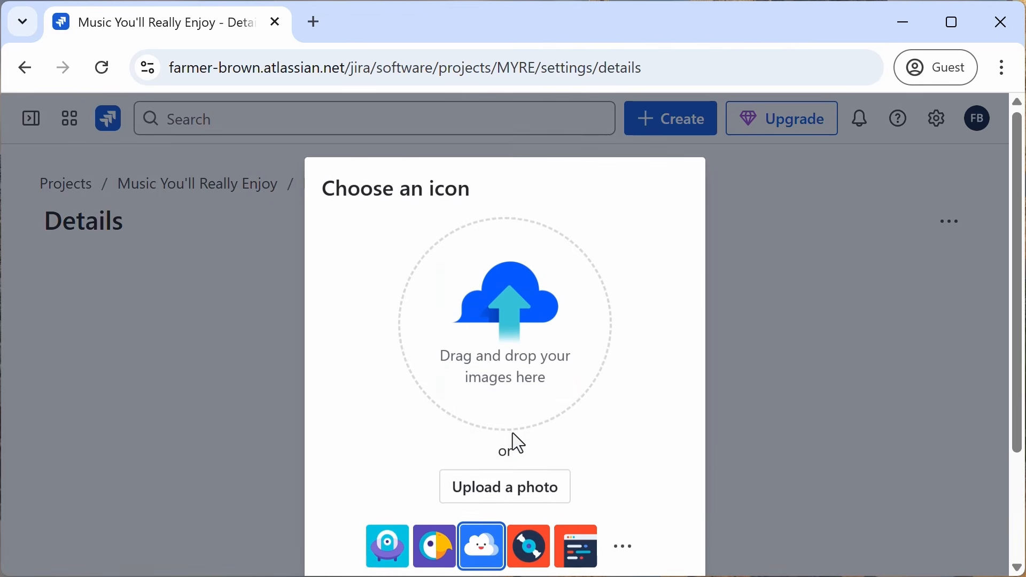
left_click(541, 553)
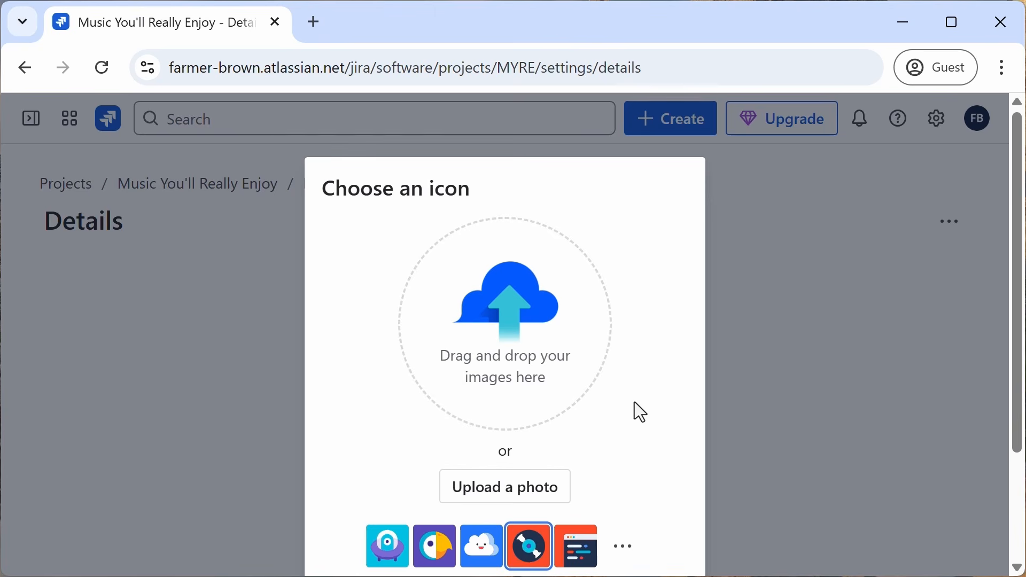
scroll(634, 402, "down", 3)
left_click(660, 480)
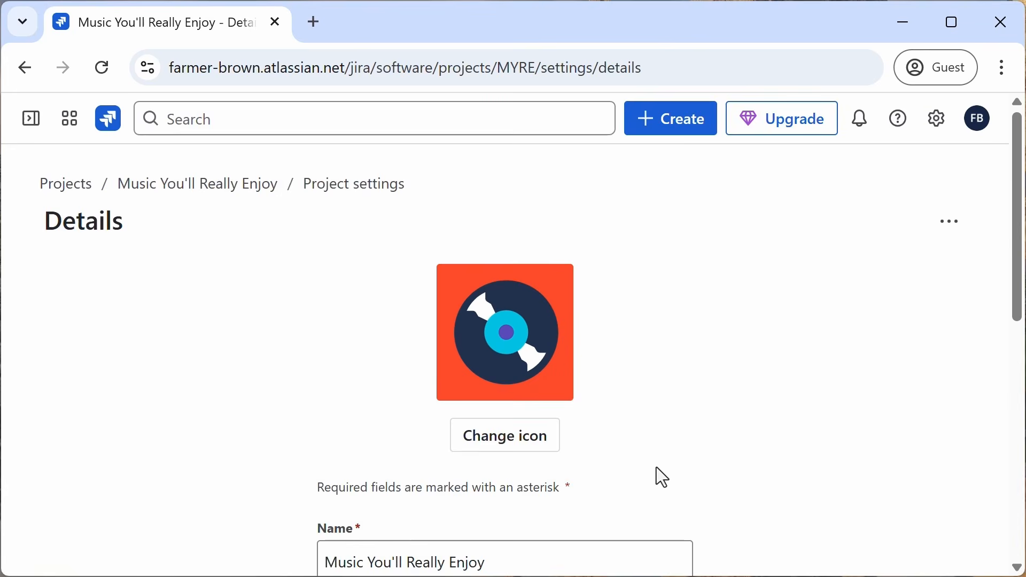
Step: Browse the project settings sections Access, Notifications and Automation
left_click(31, 123)
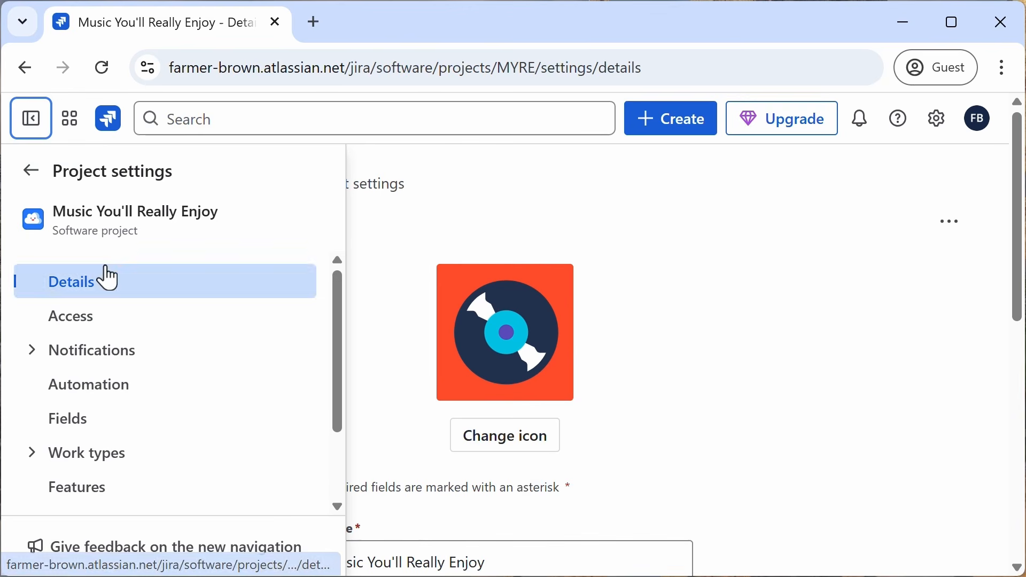
left_click(85, 327)
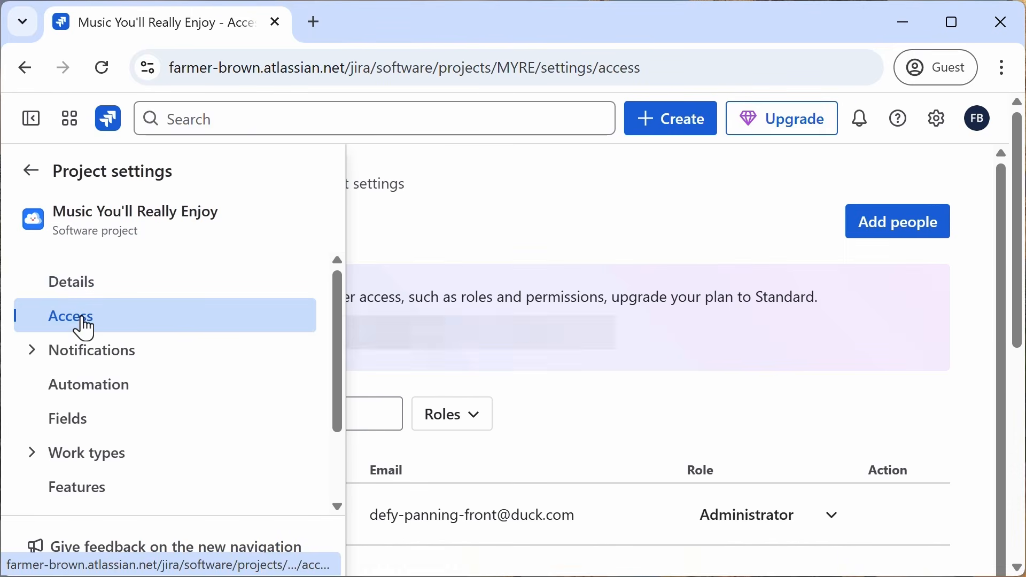
left_click(95, 361)
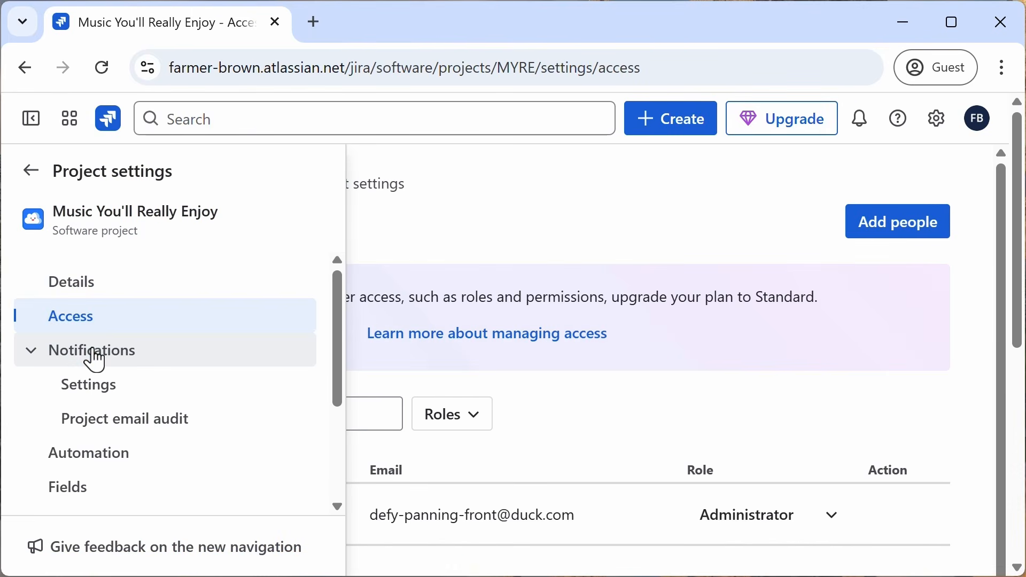
left_click(97, 470)
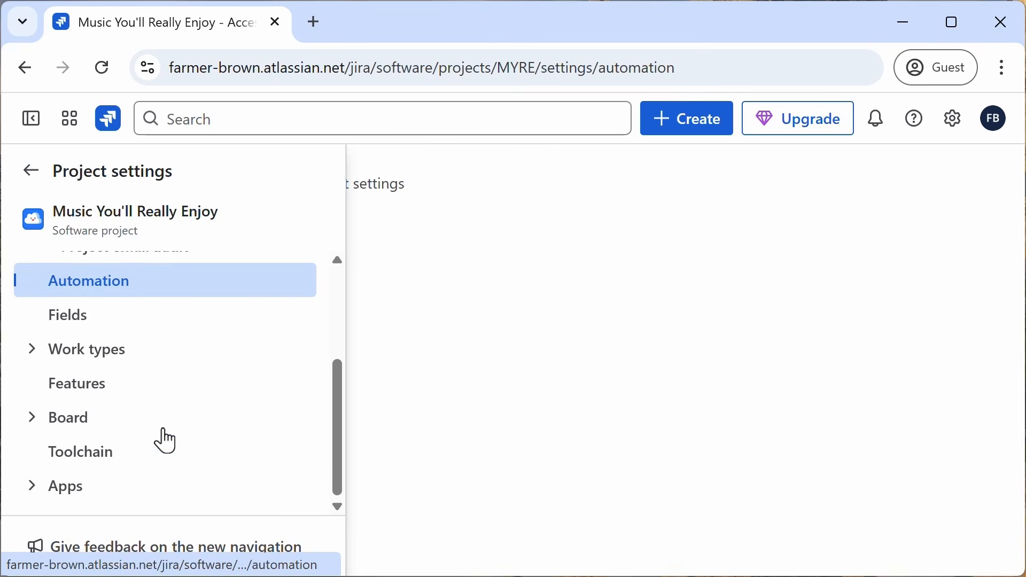
left_click(74, 320)
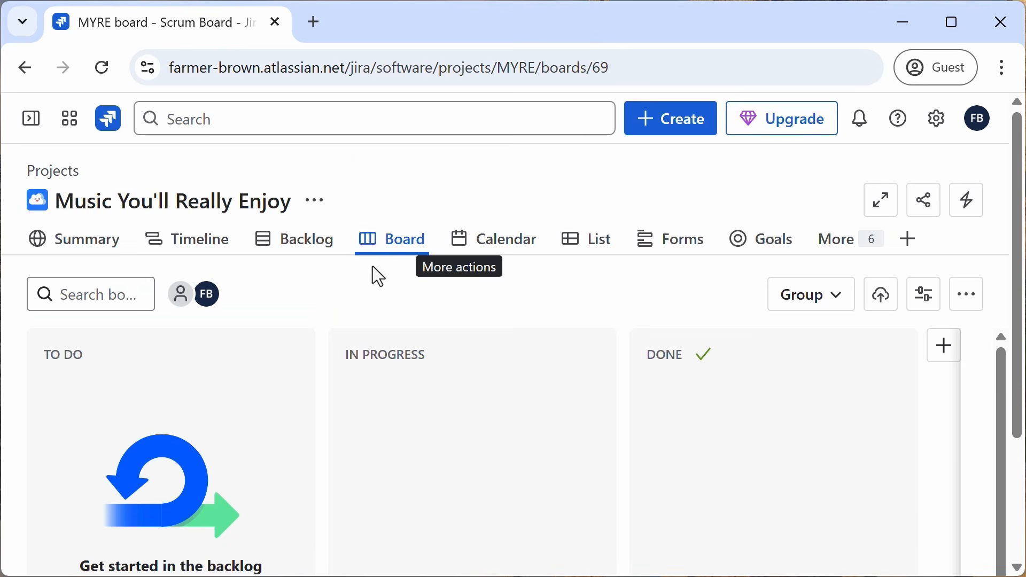
Step: Switch between the project's Backlog, Board and Reports views and scroll through the backlog
left_click(299, 251)
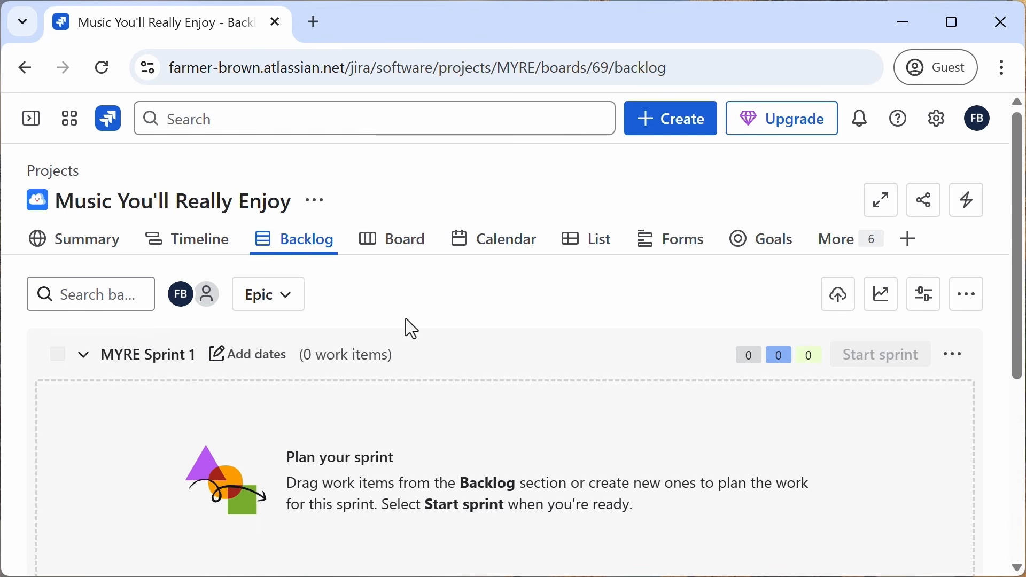
left_click(382, 250)
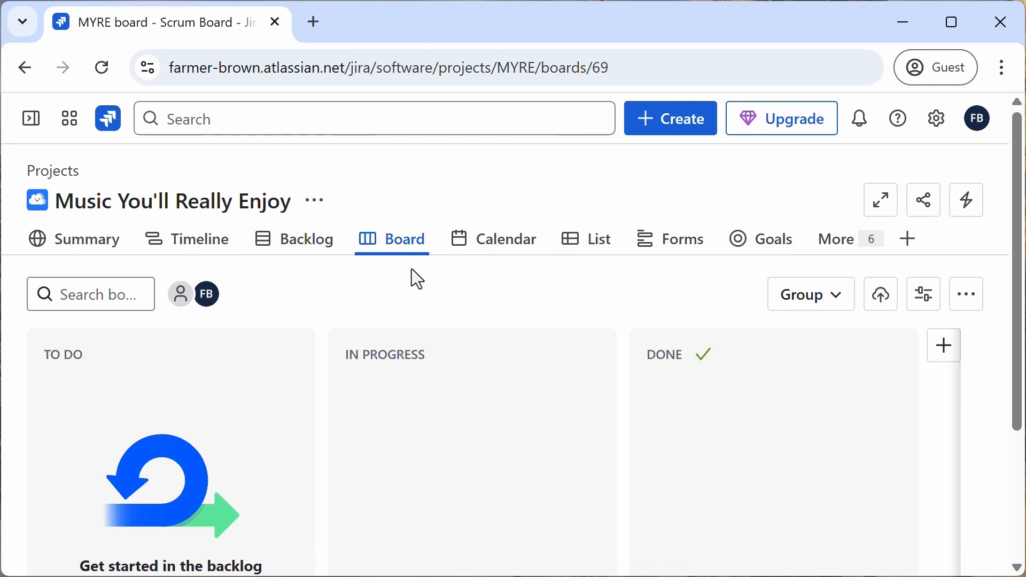
mouse_move(394, 252)
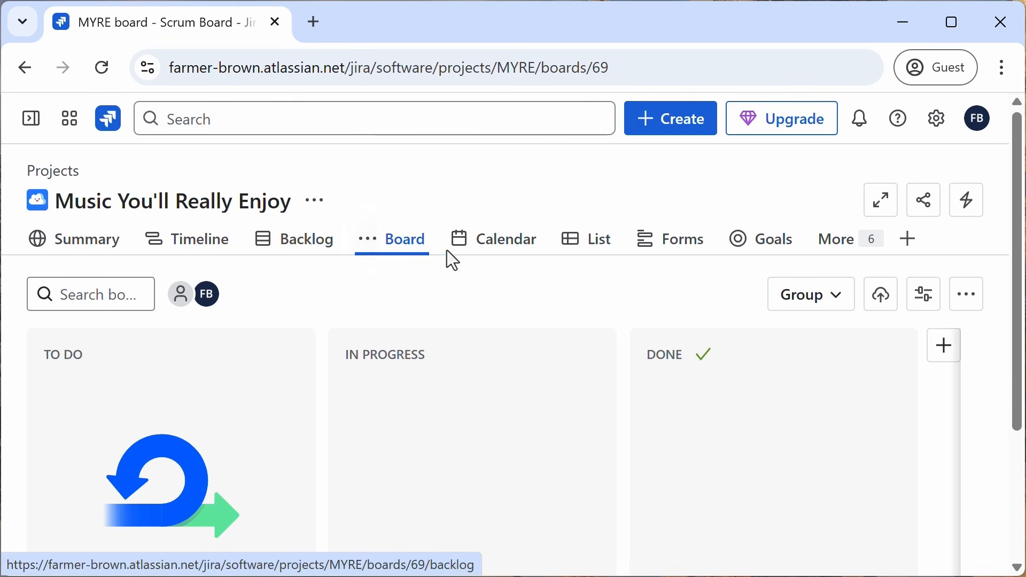
left_click(847, 248)
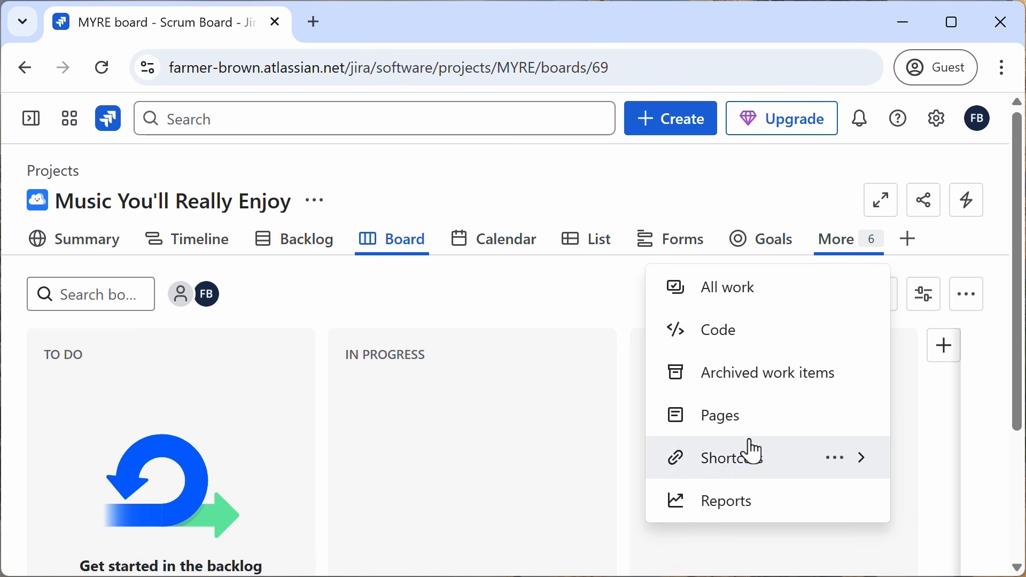
left_click(750, 502)
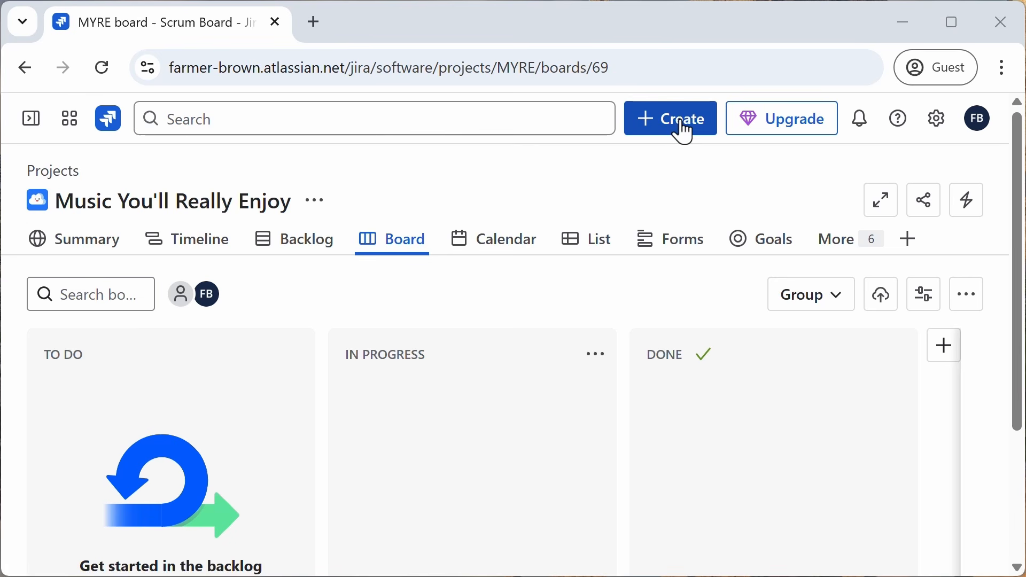
left_click(298, 247)
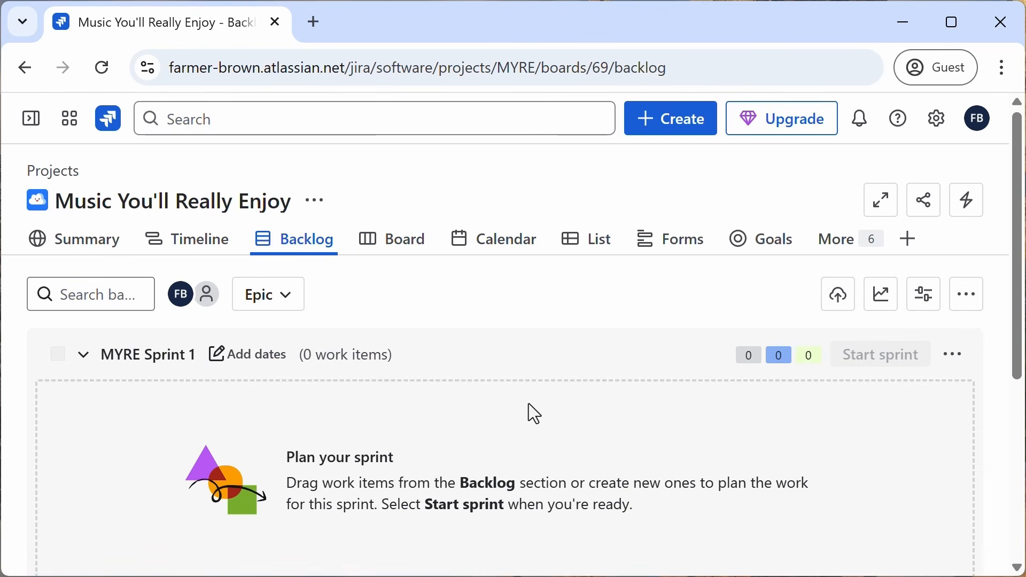
scroll(528, 402, "down", 3)
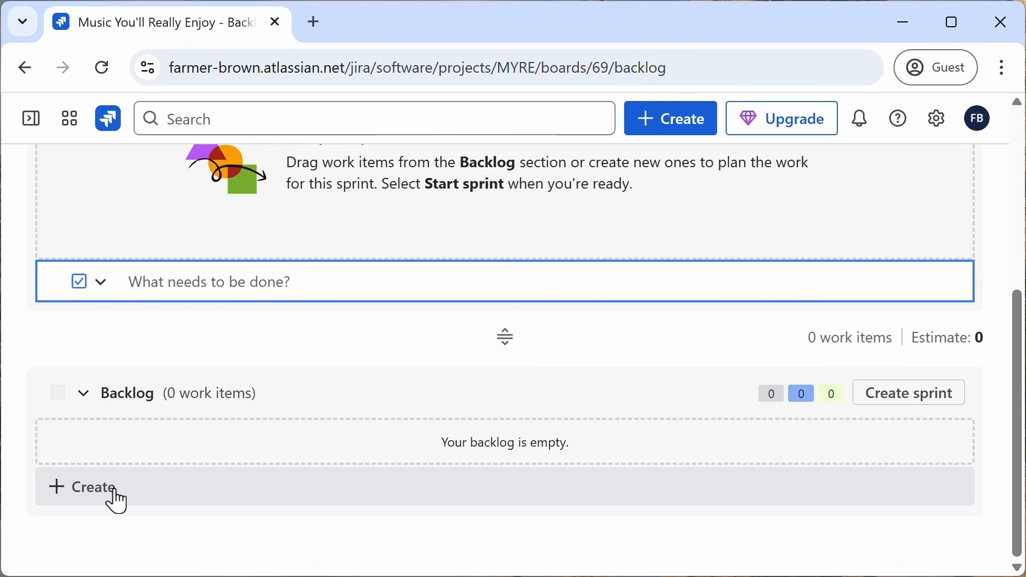
Step: Add three tasks to the backlog: Hire musicians, Build accomodations and Figure out food
left_click(85, 487)
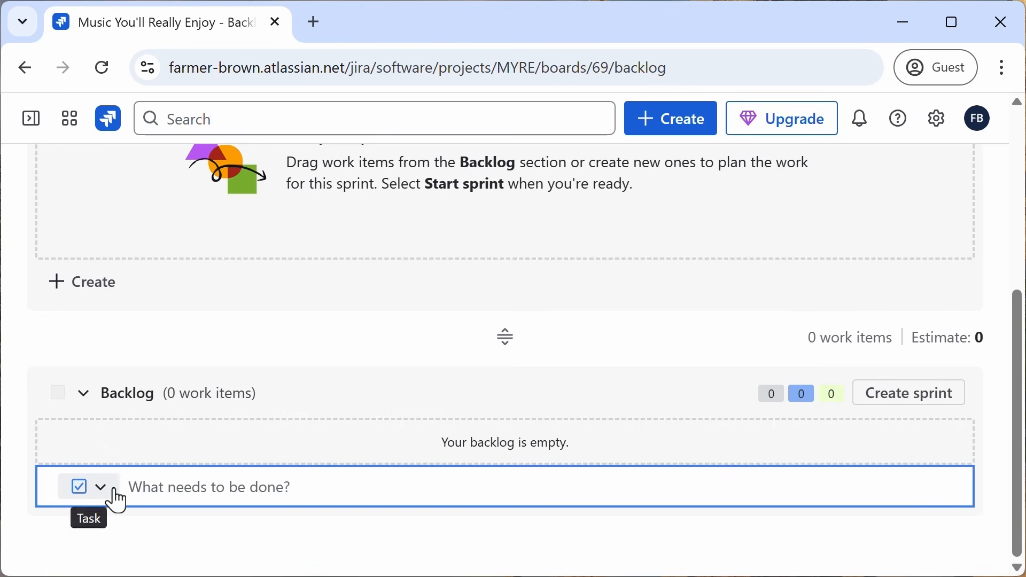
type("H")
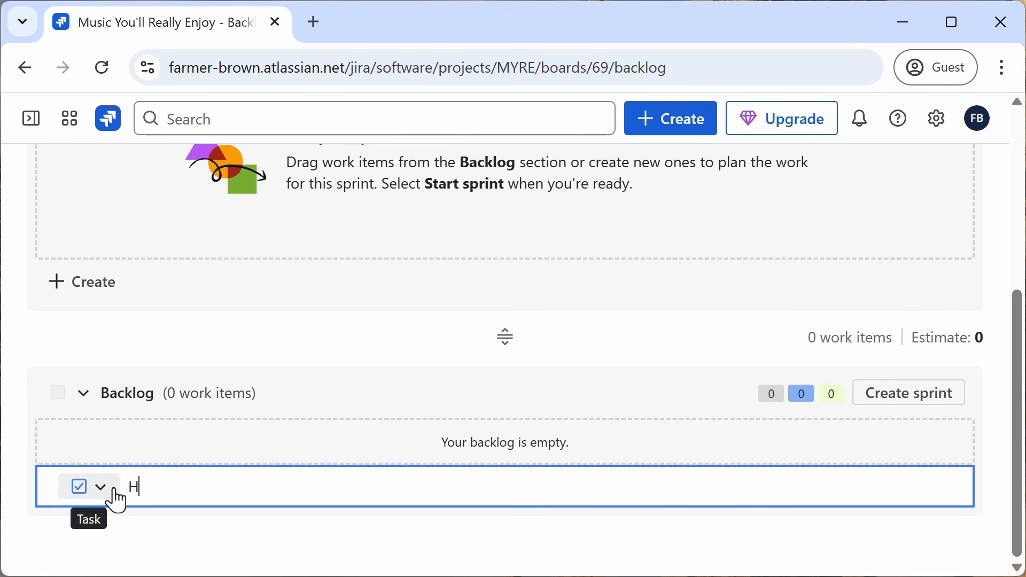
type("ire musicians")
key("Return")
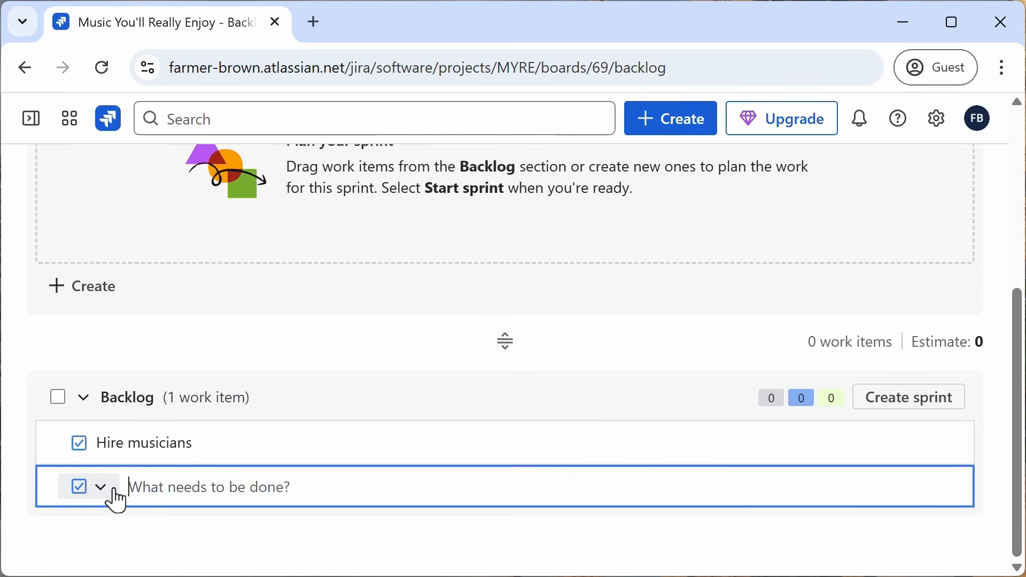
type("Bu")
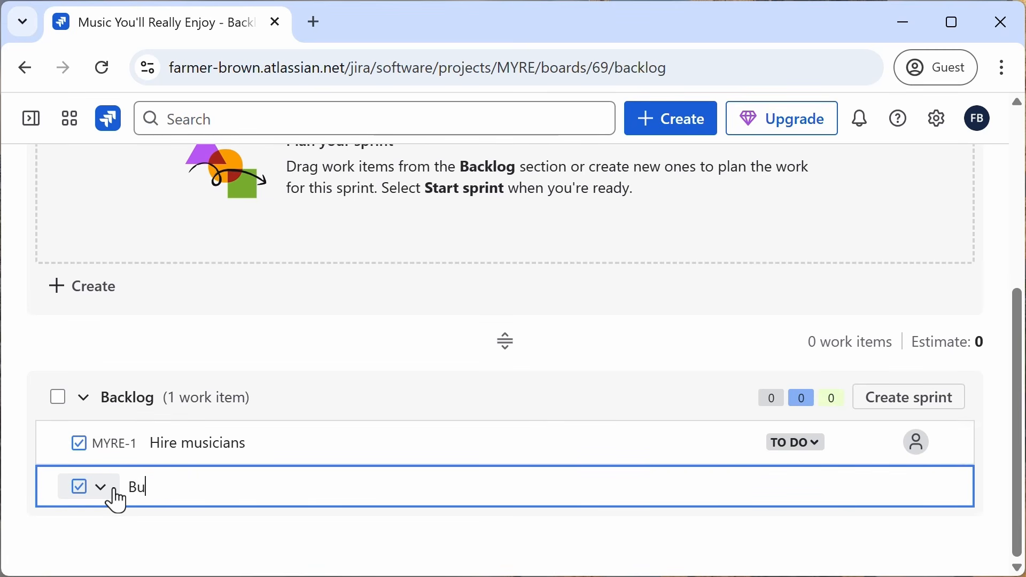
type("ild accomodations")
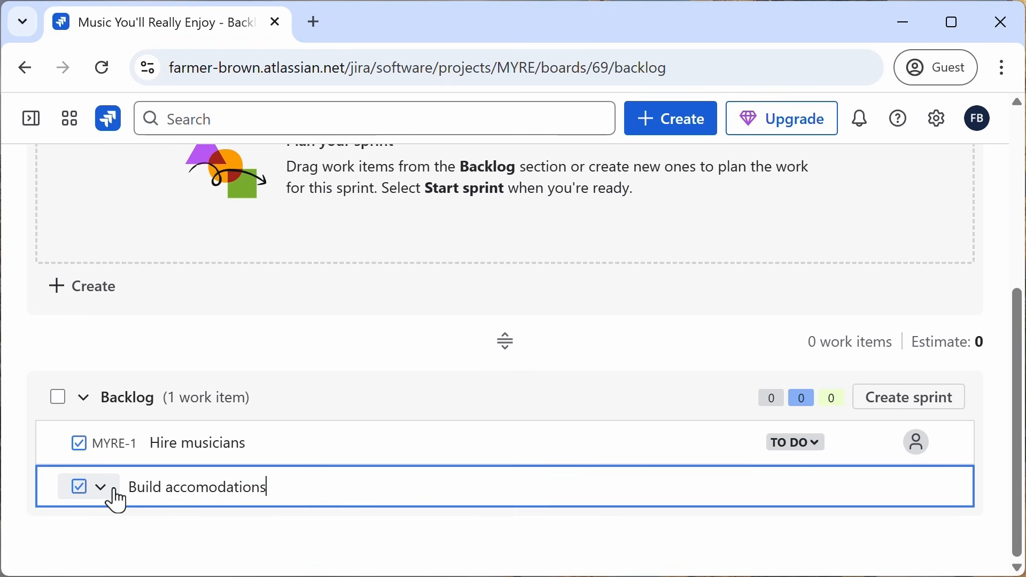
key("Return")
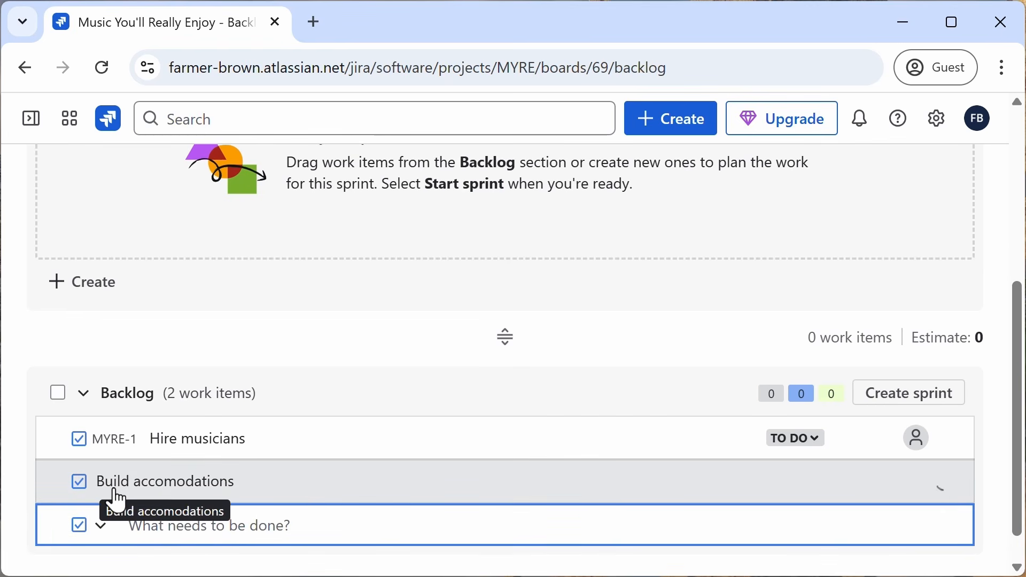
type("Fig")
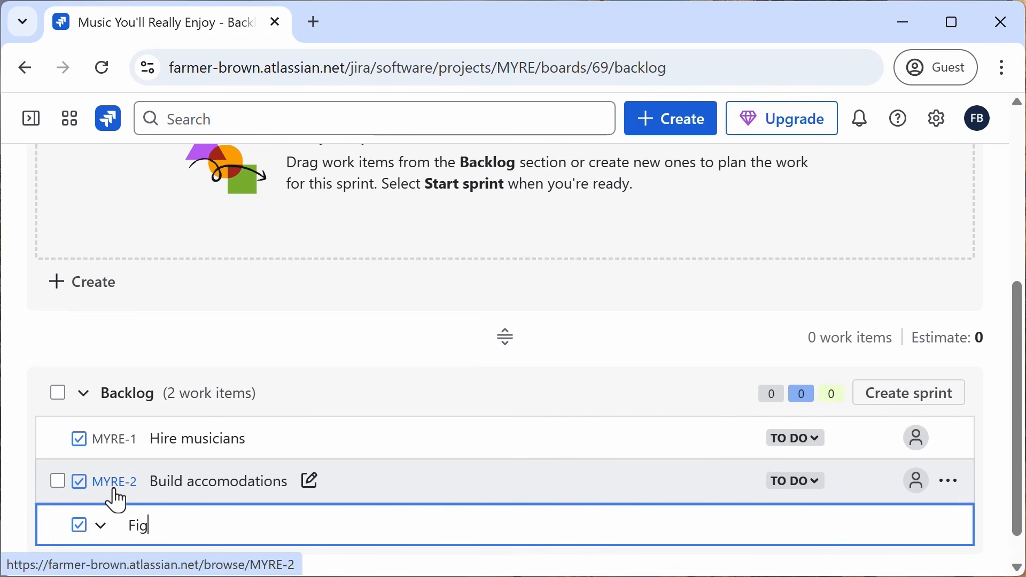
type("ure out food")
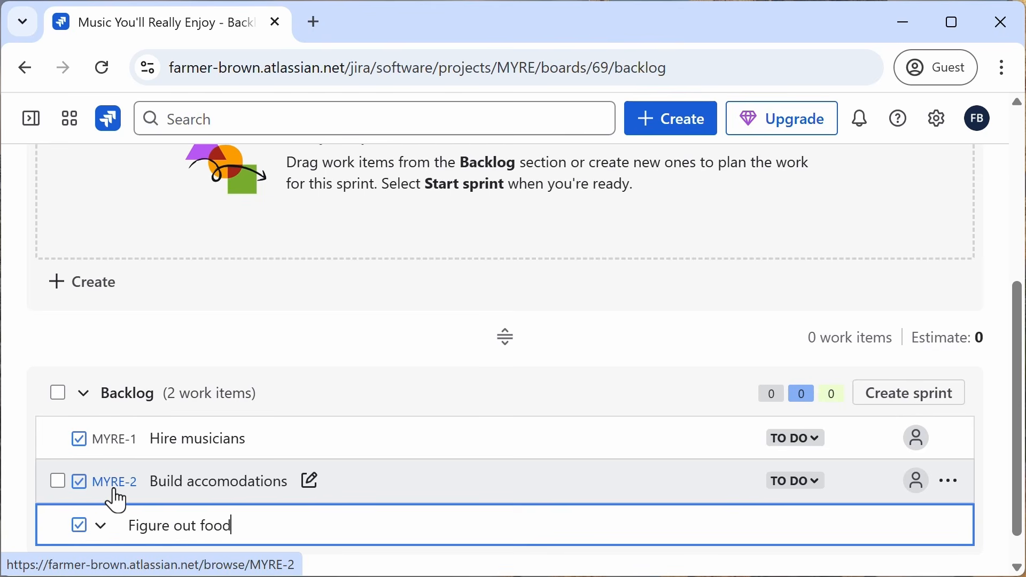
key("Return")
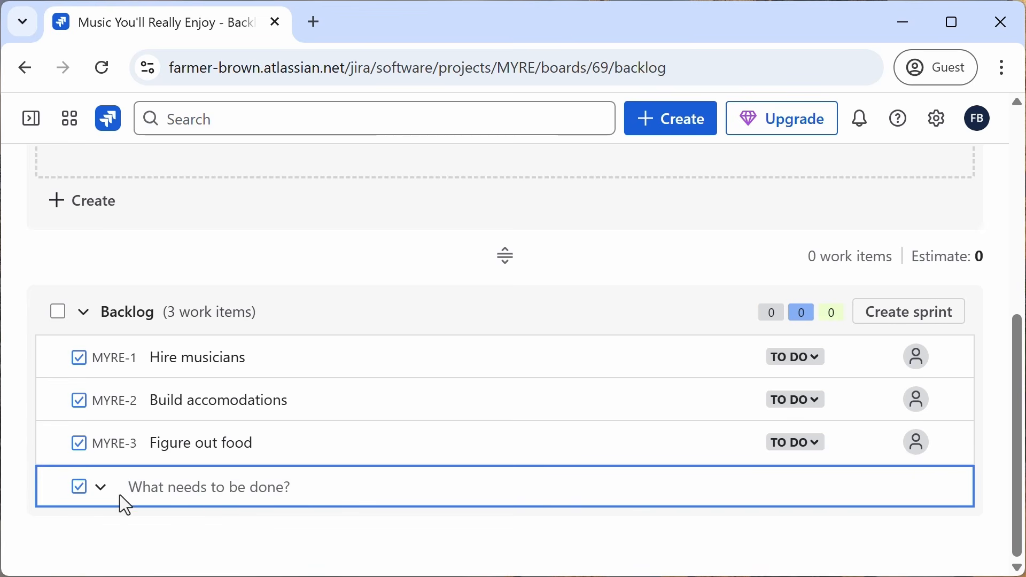
Step: Open the Figure out food item and change its work type to Story
left_click(99, 489)
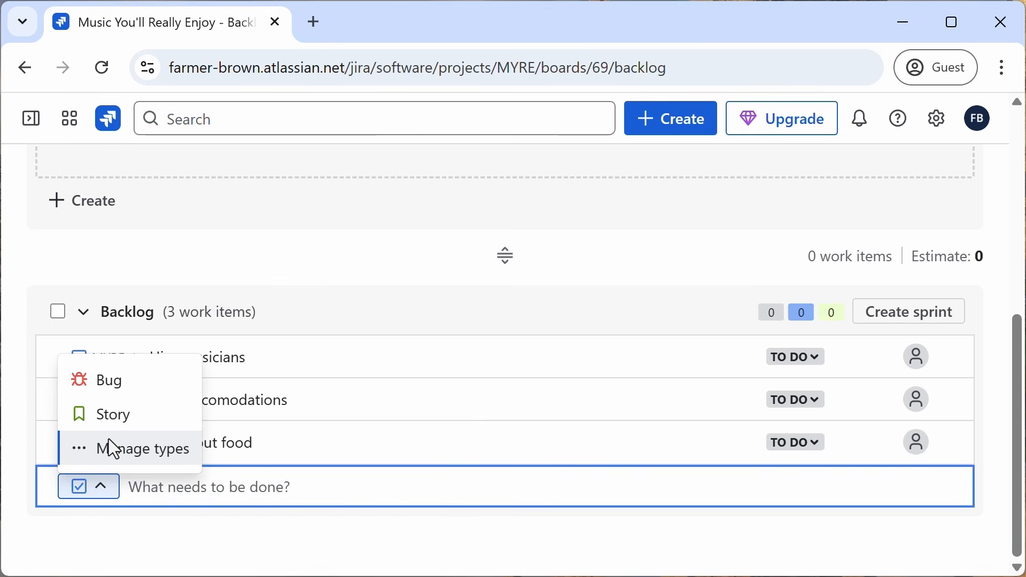
left_click(196, 533)
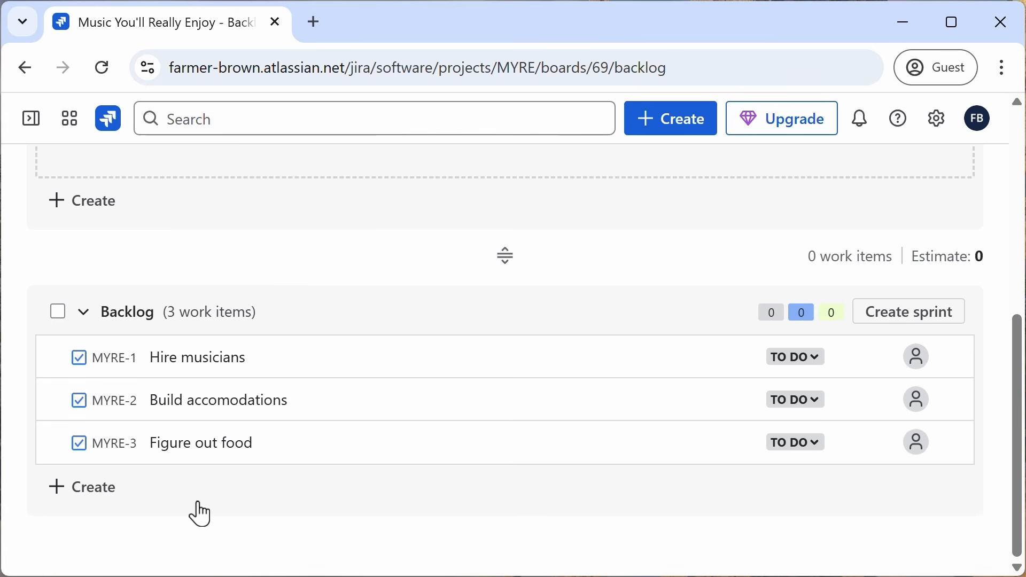
left_click(224, 459)
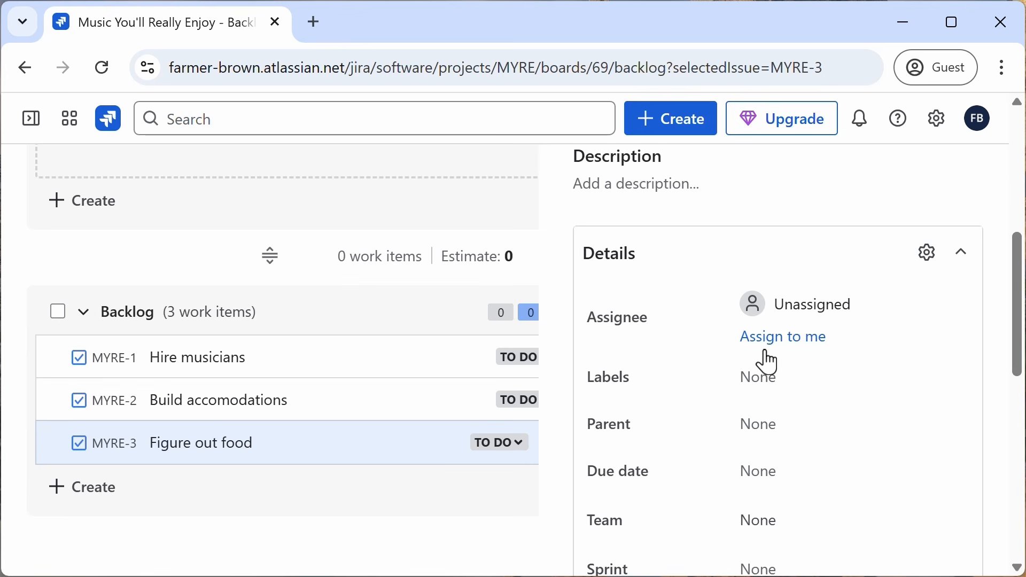
scroll(768, 361, "down", 2)
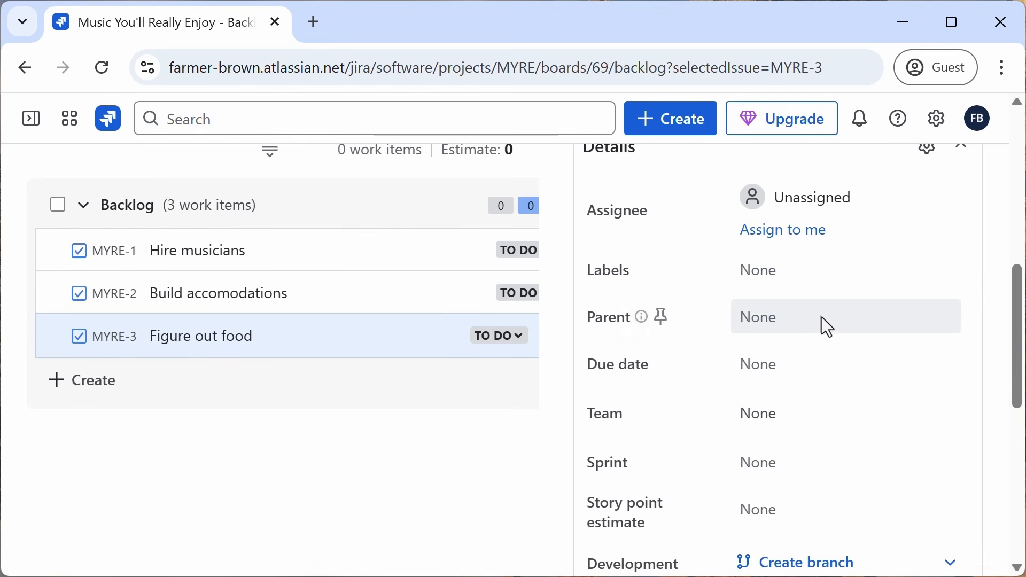
scroll(822, 326, "up", 5)
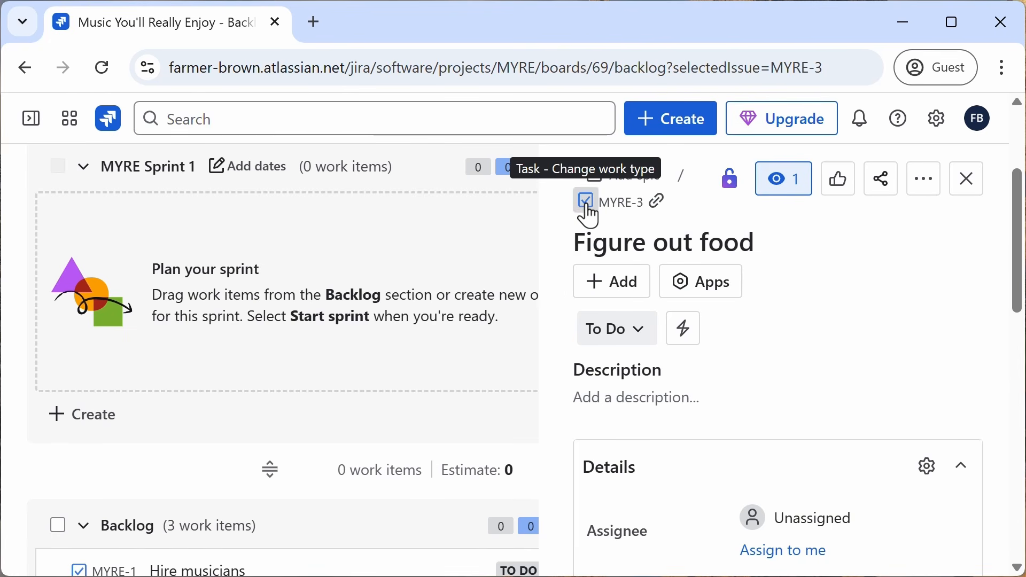
left_click(589, 216)
left_click(646, 375)
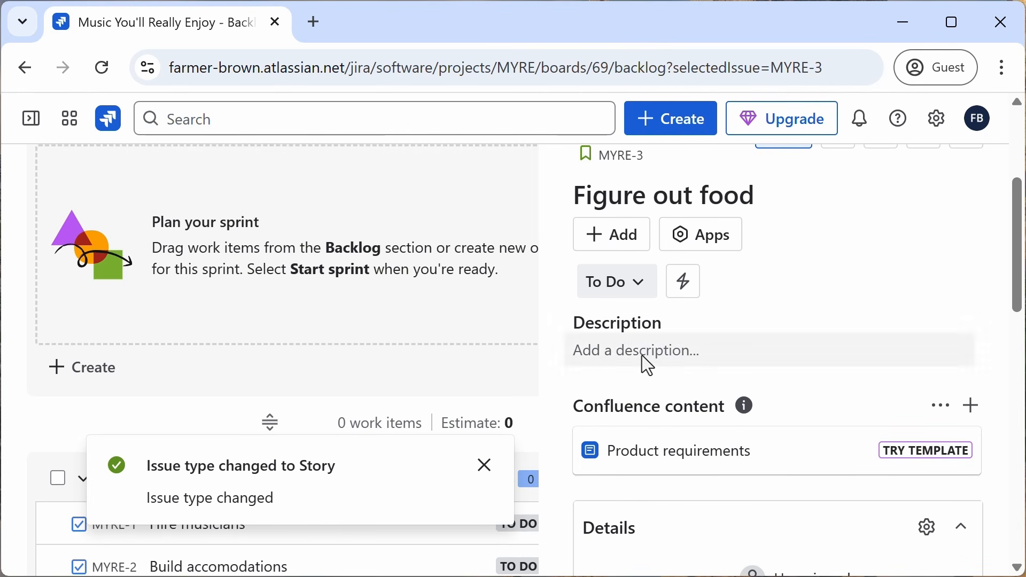
Step: Give the Figure out food story the description "As a festival goer, I want to have access to lots of delicious food, so that I can enjoy the music more"
left_click(646, 355)
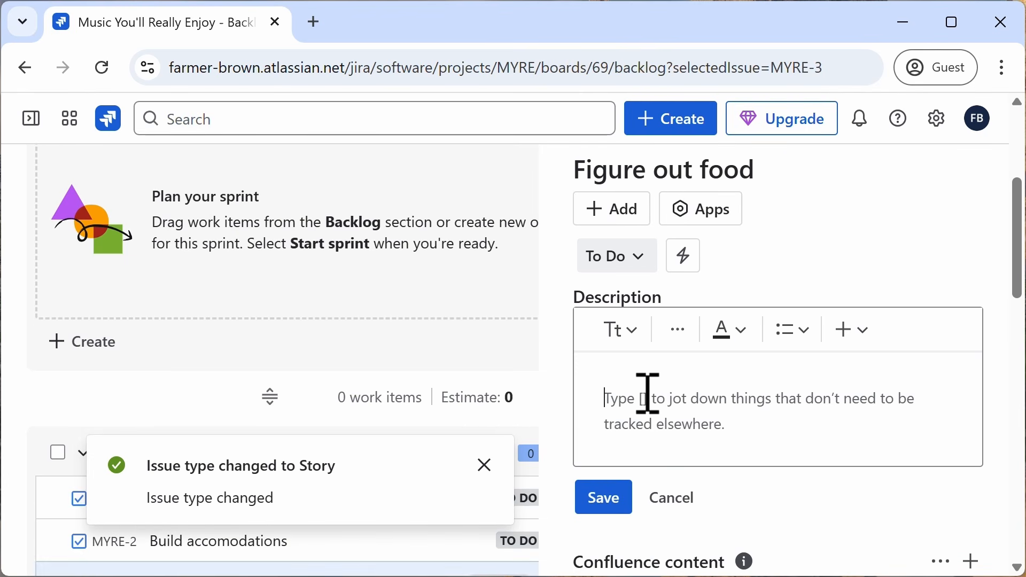
type("As")
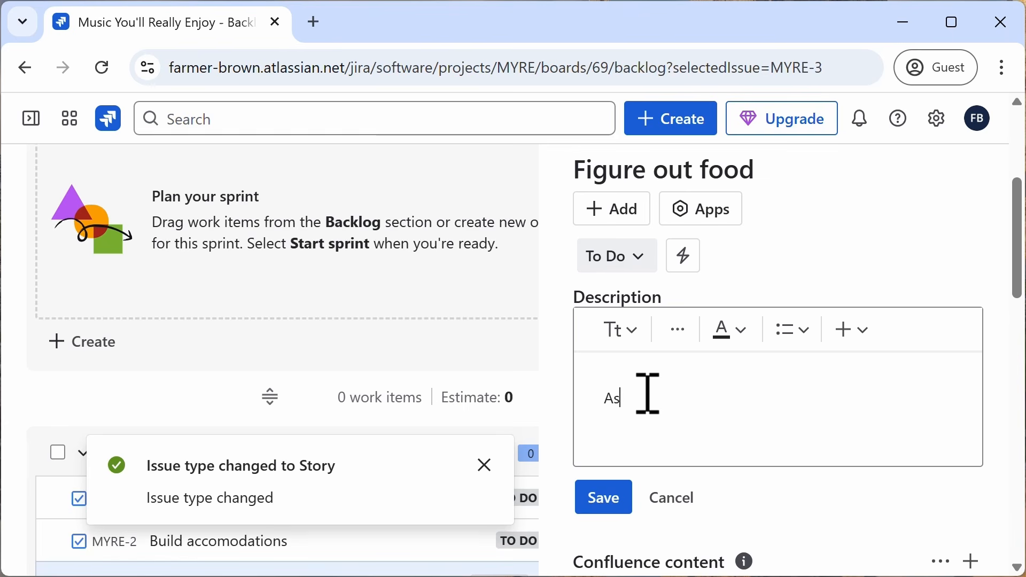
type(" a festiva")
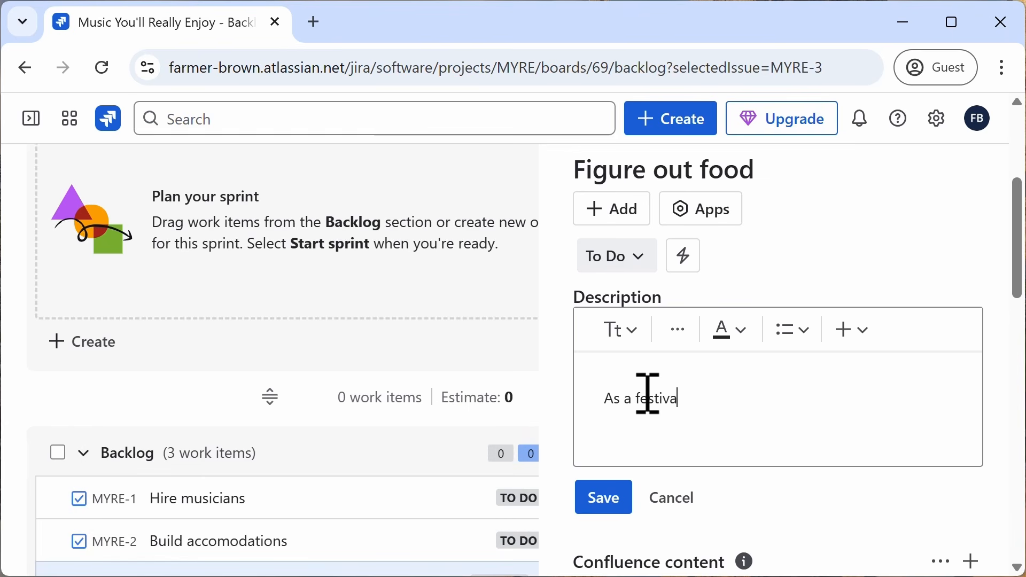
type("l goer")
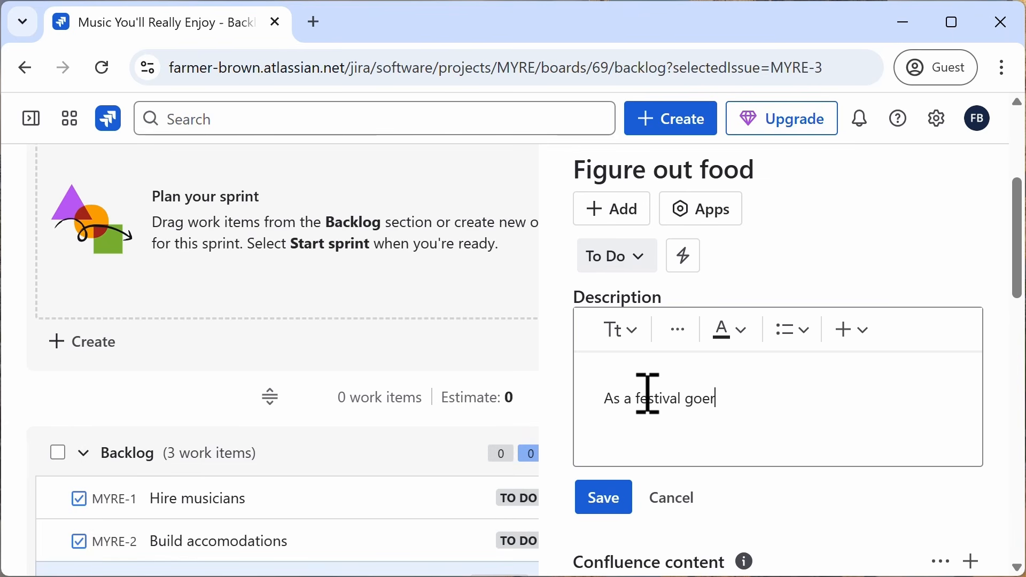
type(", I wasn")
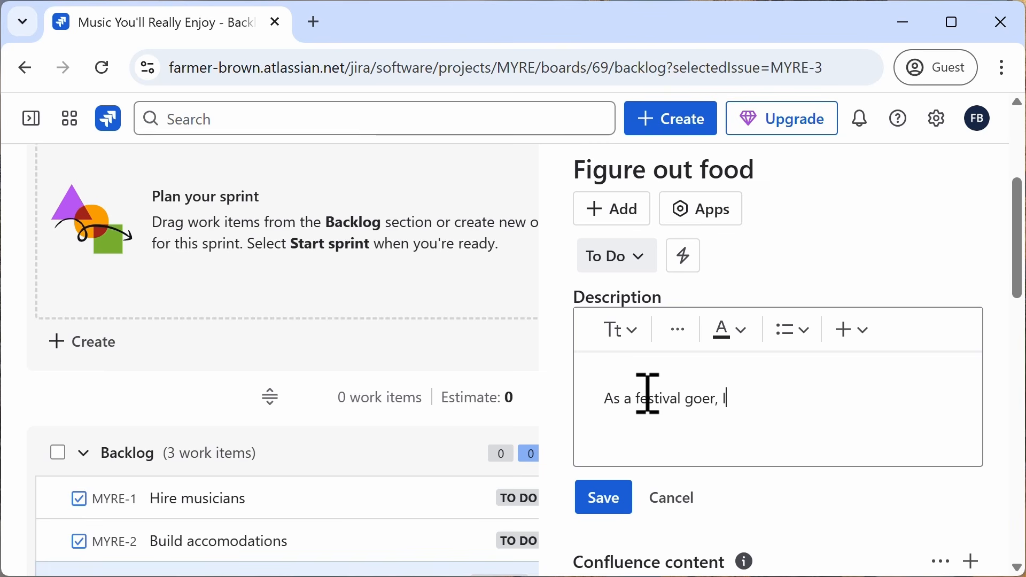
key("BackSpace")
key("BackSpace")
type("nt to have acces")
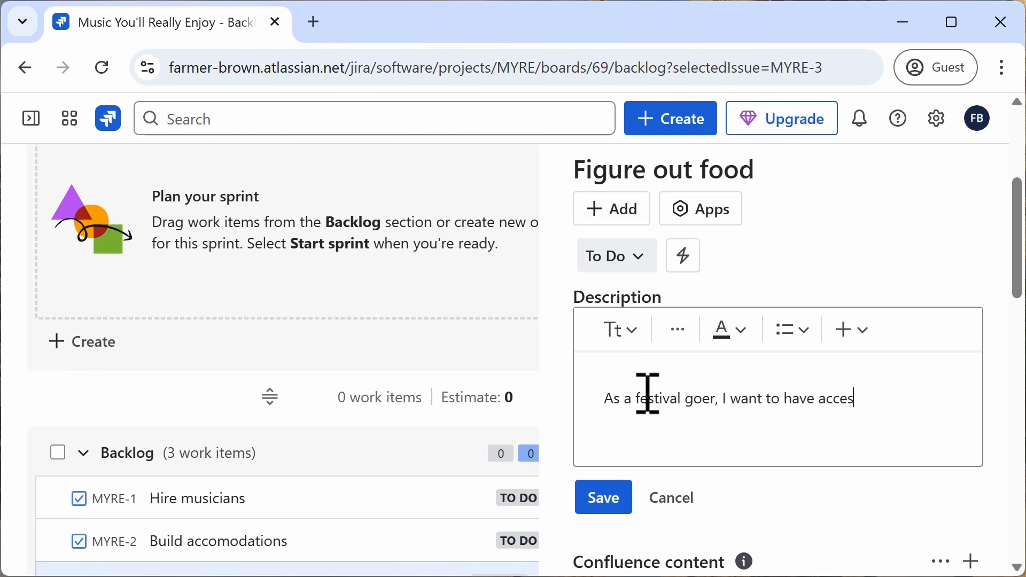
type("s to lots of deli")
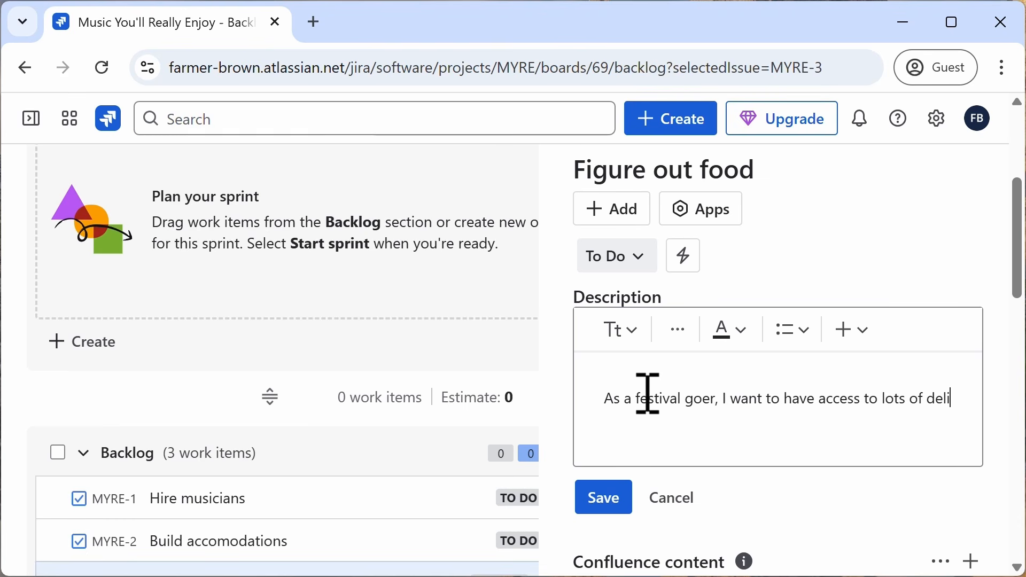
type("cious food, ")
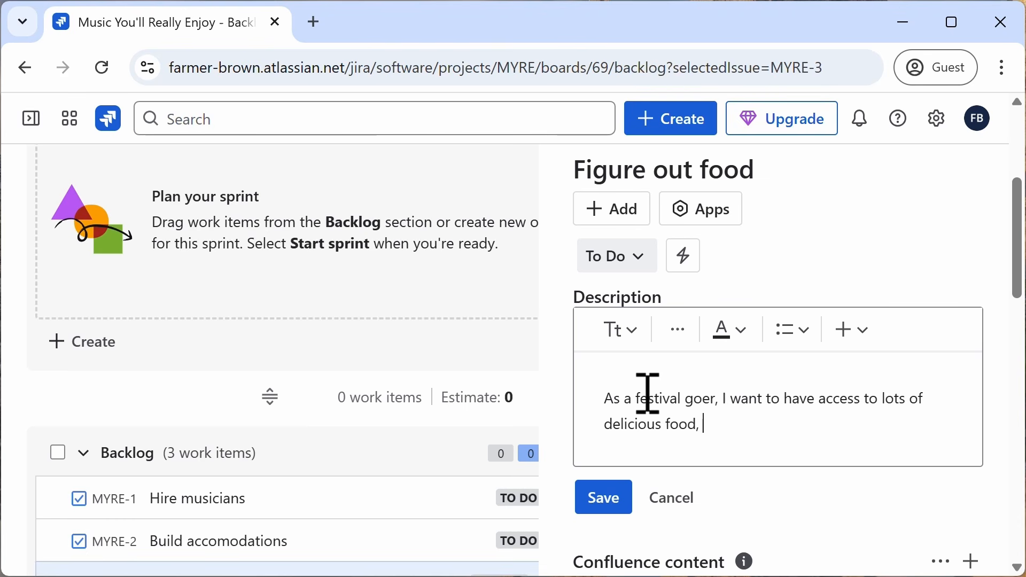
type("so that")
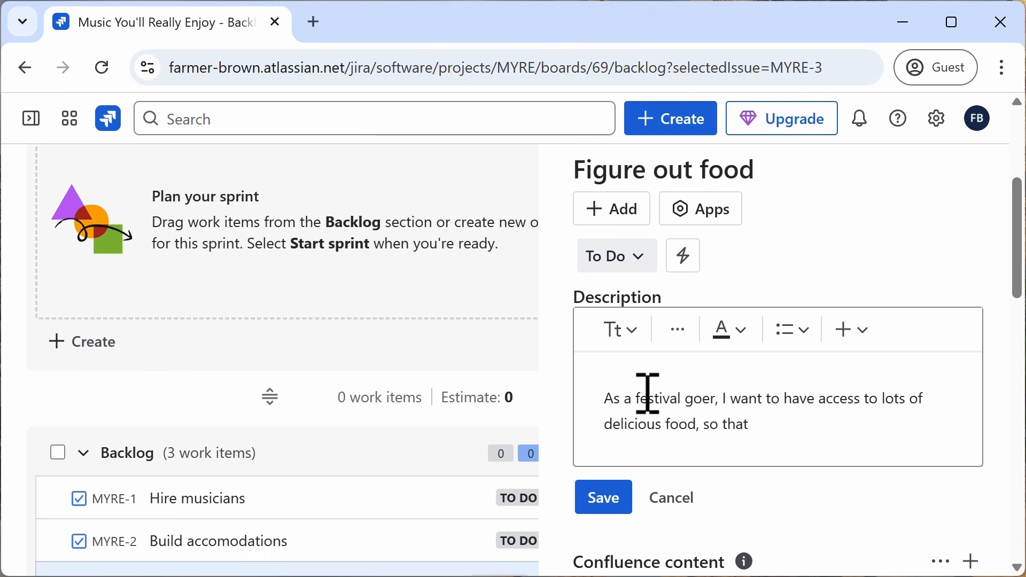
type(" I can enjy")
key("BackSpace")
key("BackSpace")
type("joy ")
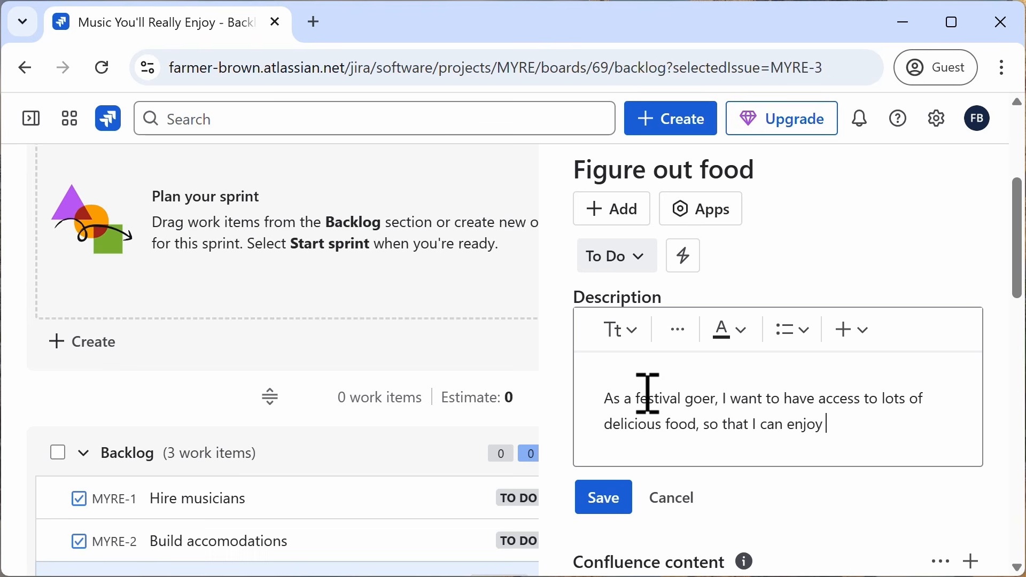
type("the music mor")
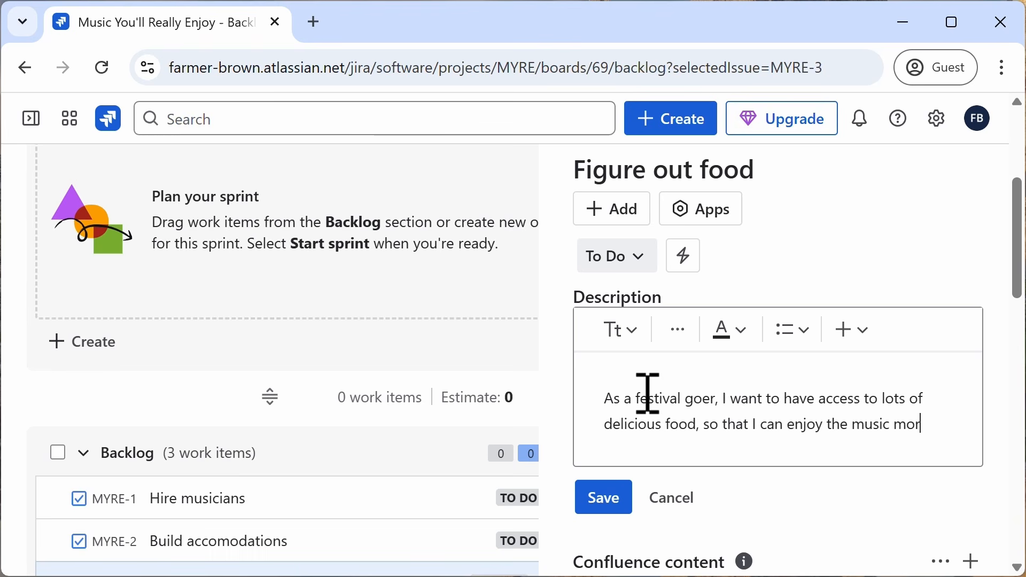
type("e")
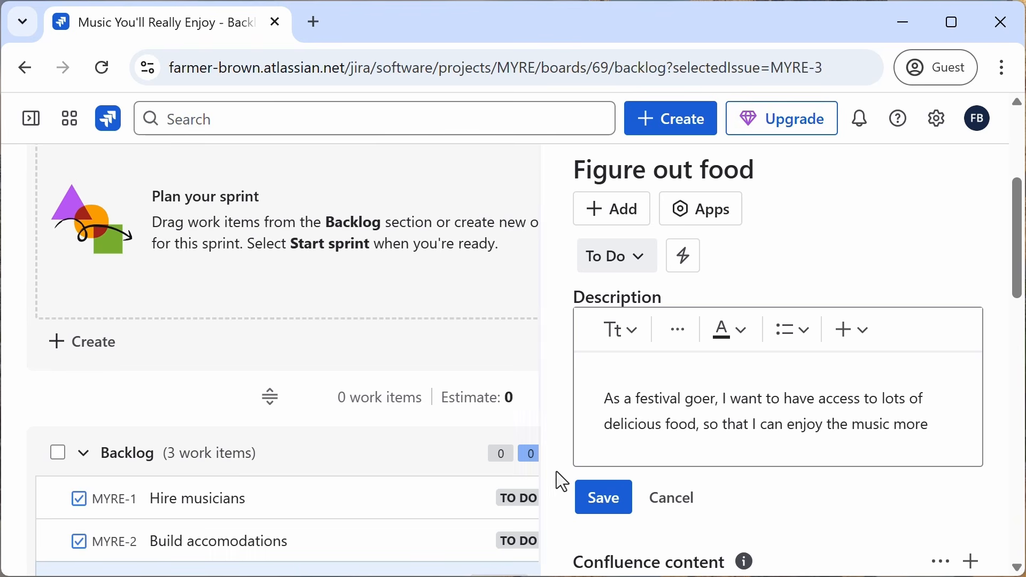
left_click(613, 511)
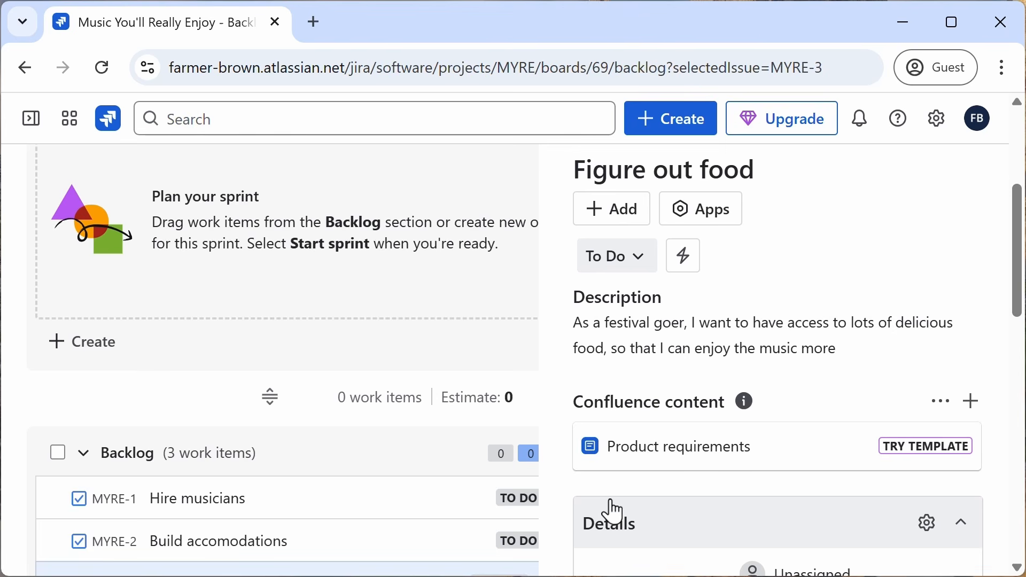
Step: Scroll through the story's details and activity sections, then close the work item panel
scroll(812, 375, "down", 6)
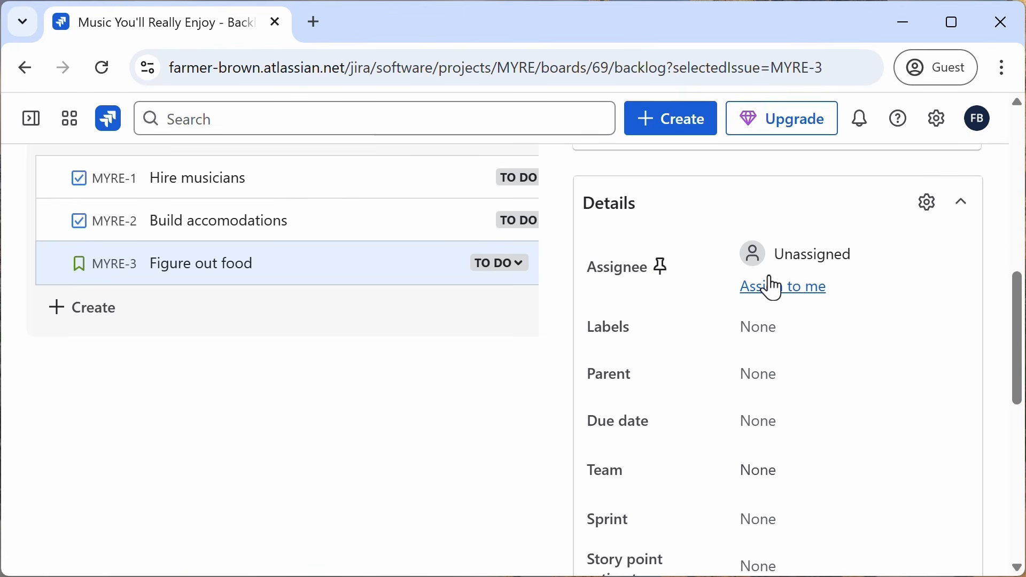
scroll(765, 326, "down", 5)
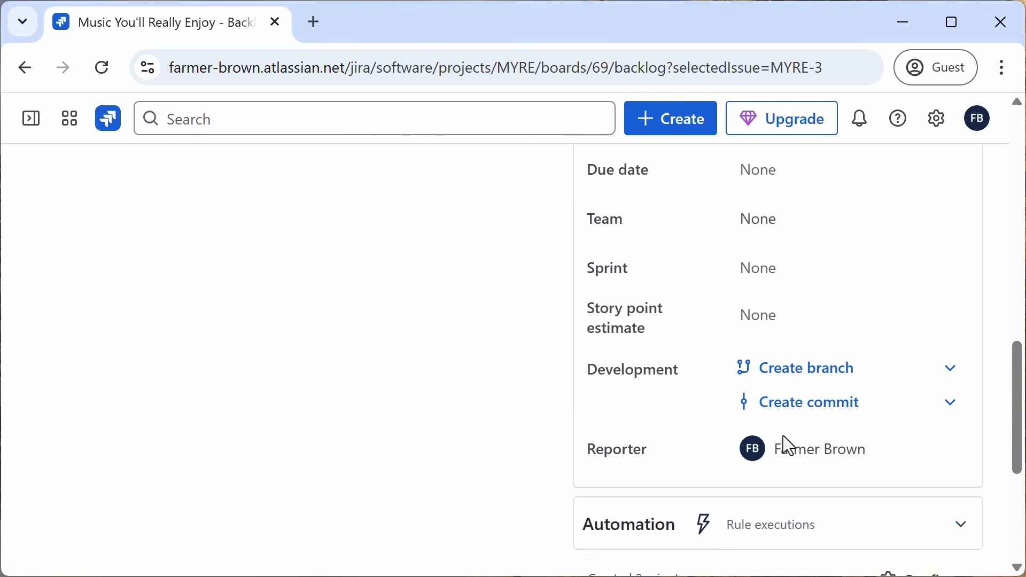
scroll(783, 436, "down", 1)
scroll(783, 435, "up", 2)
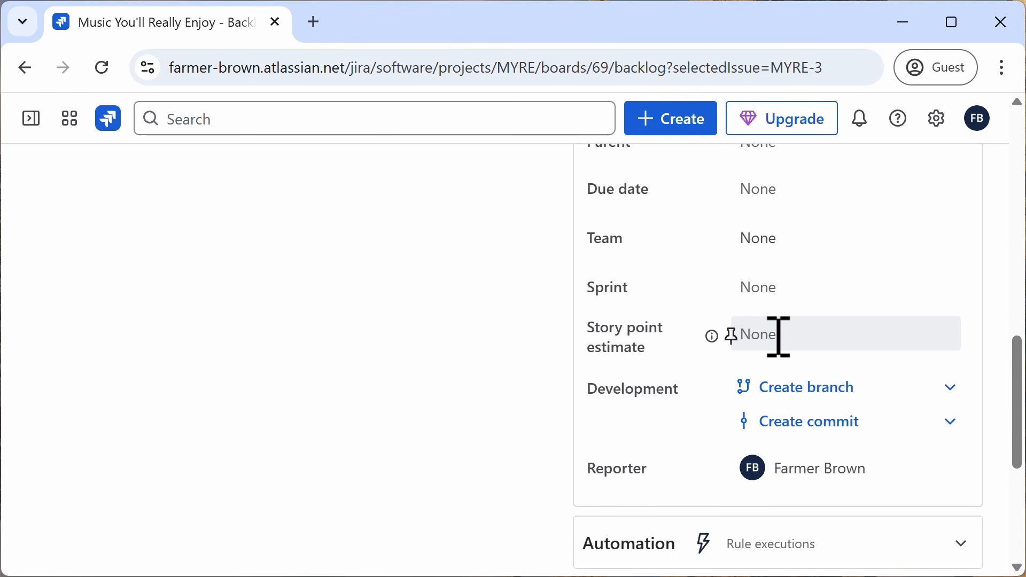
scroll(807, 332, "down", 5)
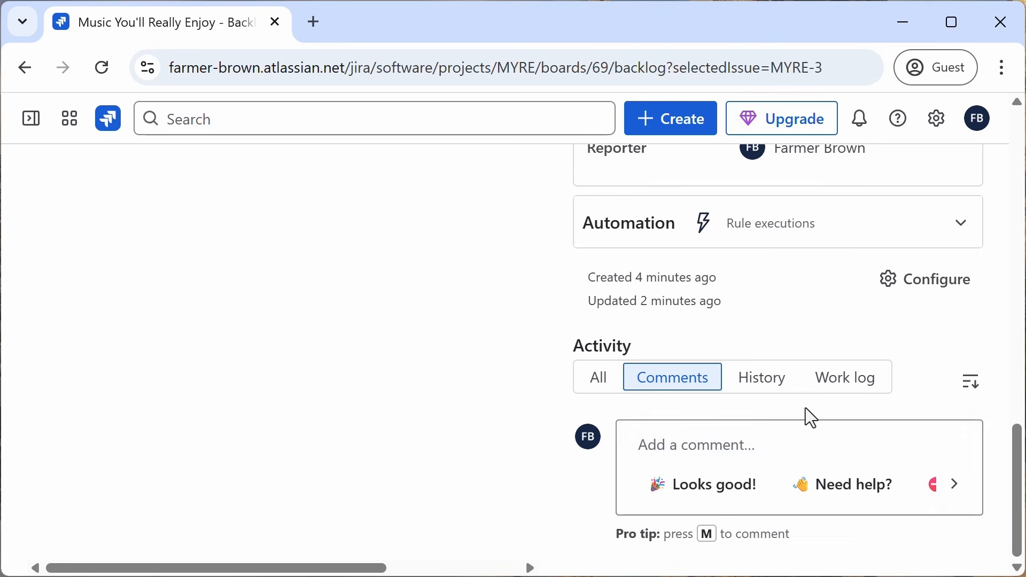
scroll(806, 408, "up", 10)
left_click(970, 194)
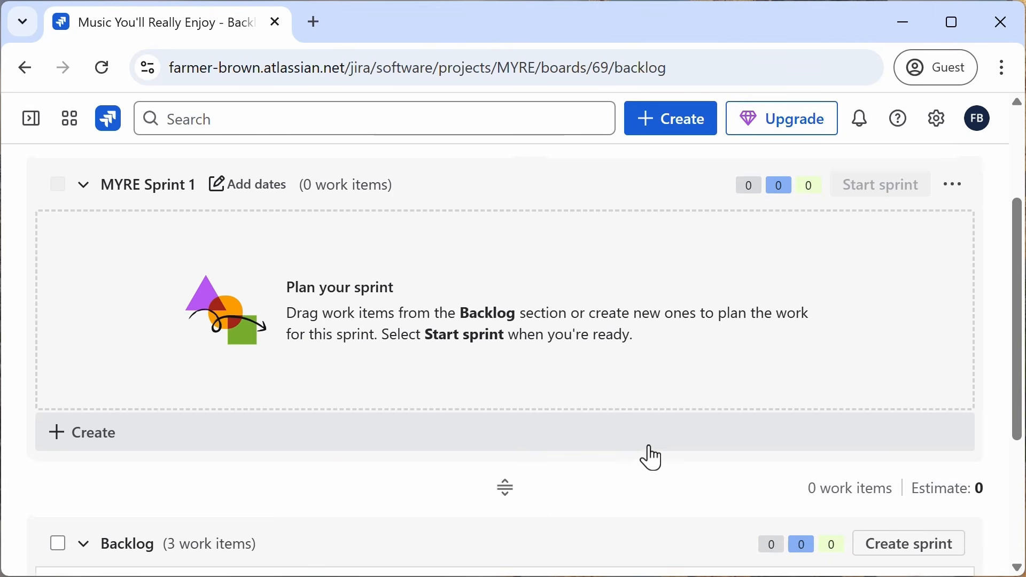
scroll(650, 456, "up", 3)
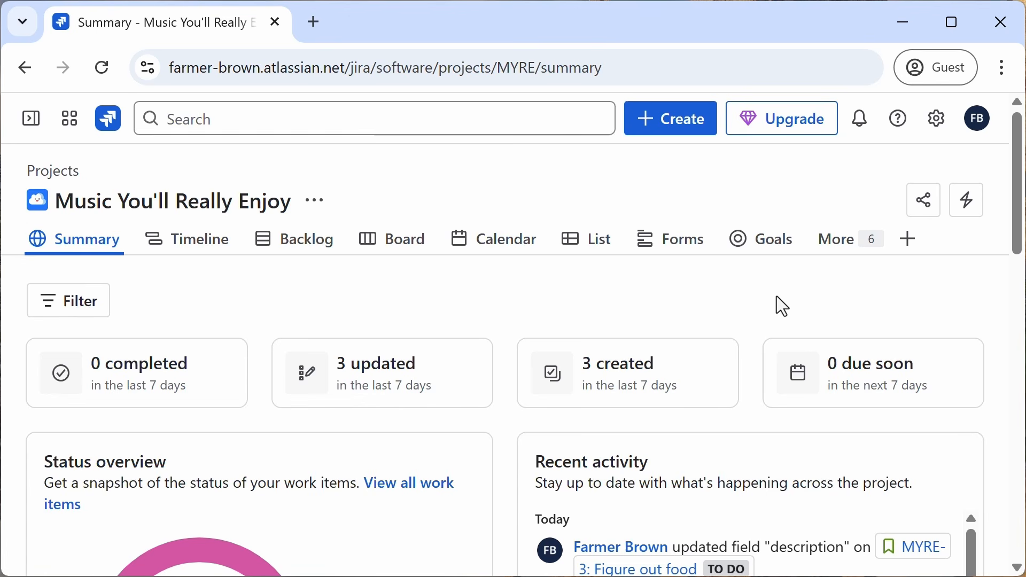
Step: Open the project's settings and add a new work type named customer complaint
left_click(30, 127)
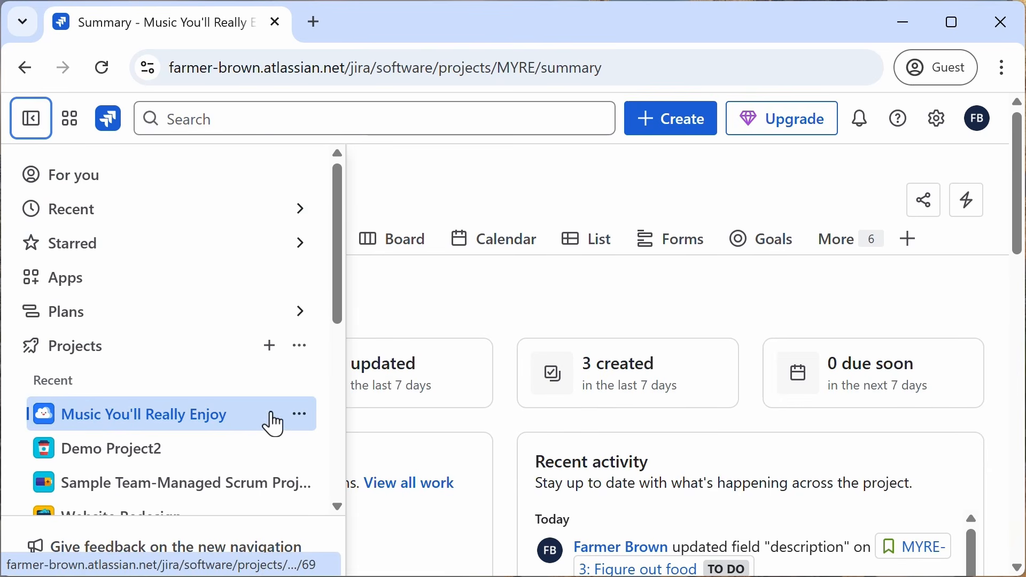
left_click(301, 415)
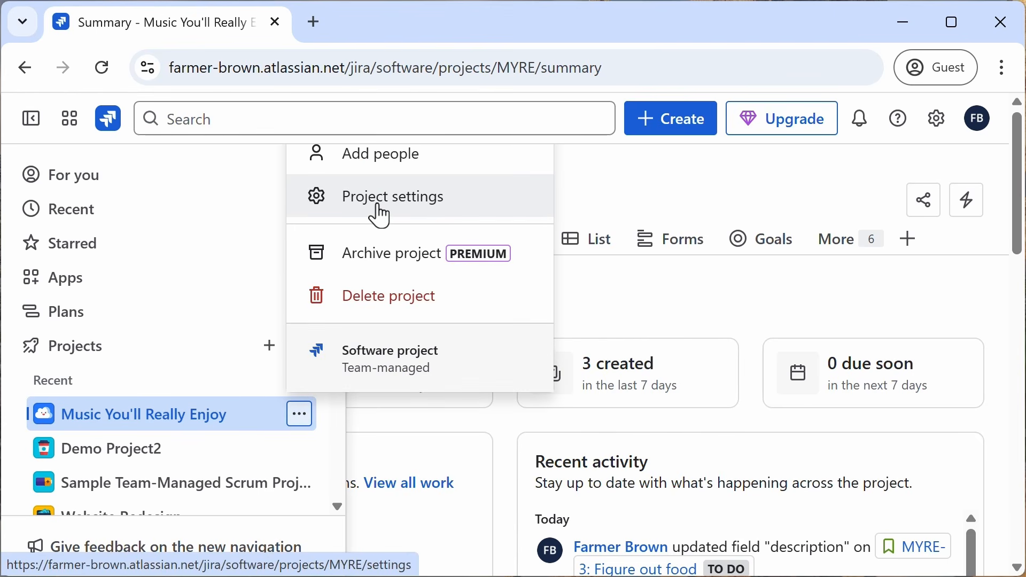
left_click(381, 214)
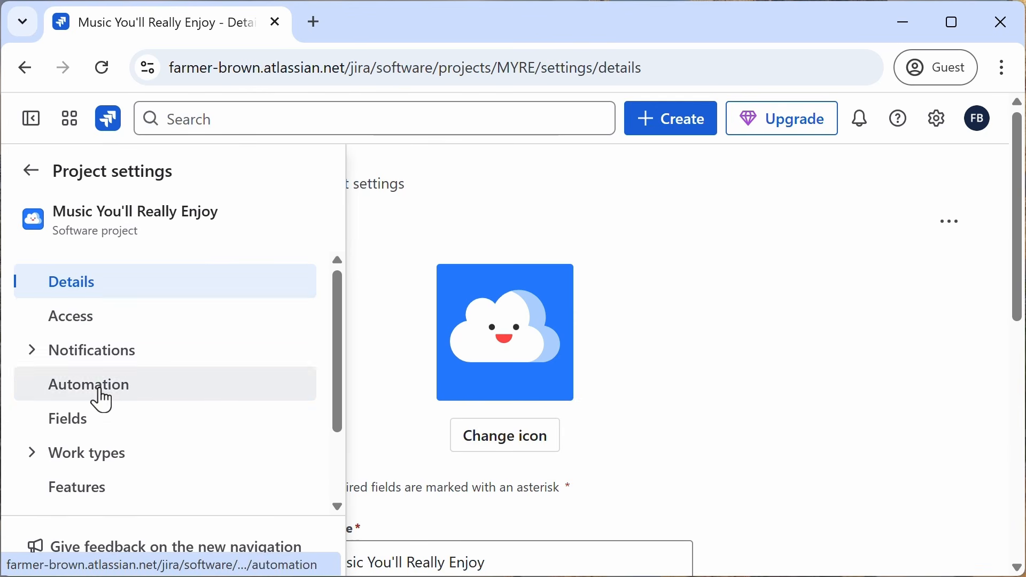
left_click(35, 461)
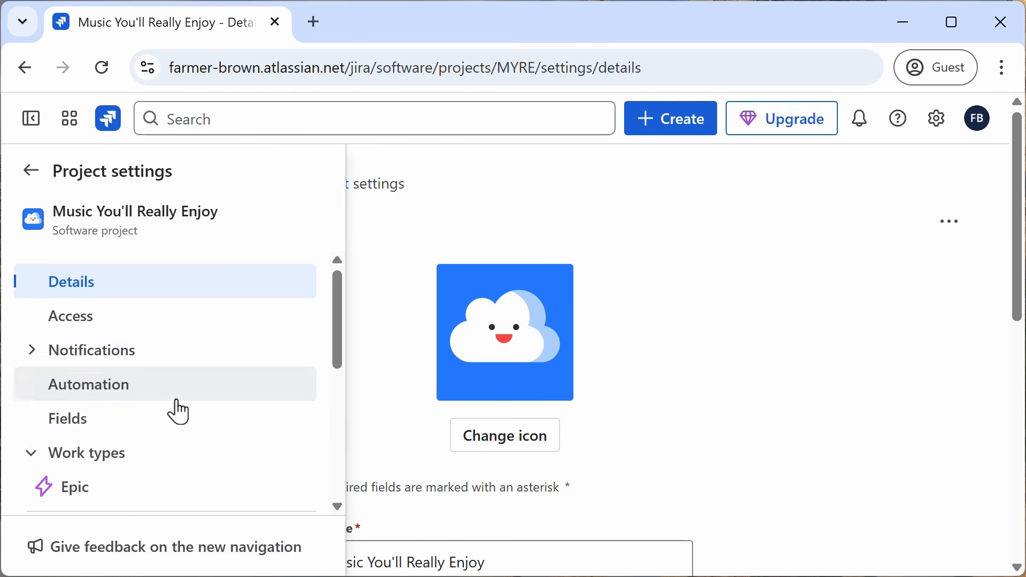
scroll(178, 402, "down", 4)
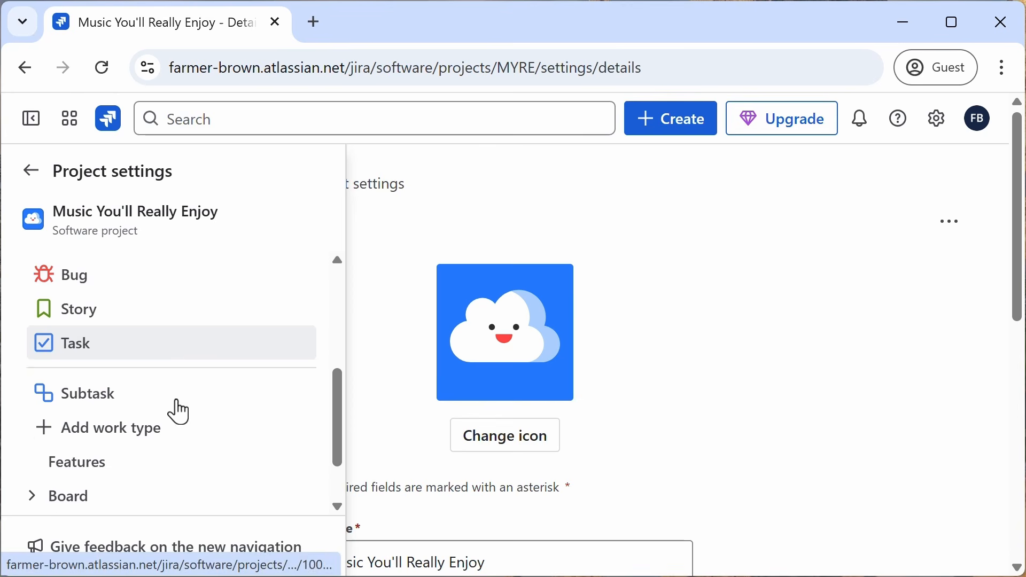
scroll(178, 411, "down", 1)
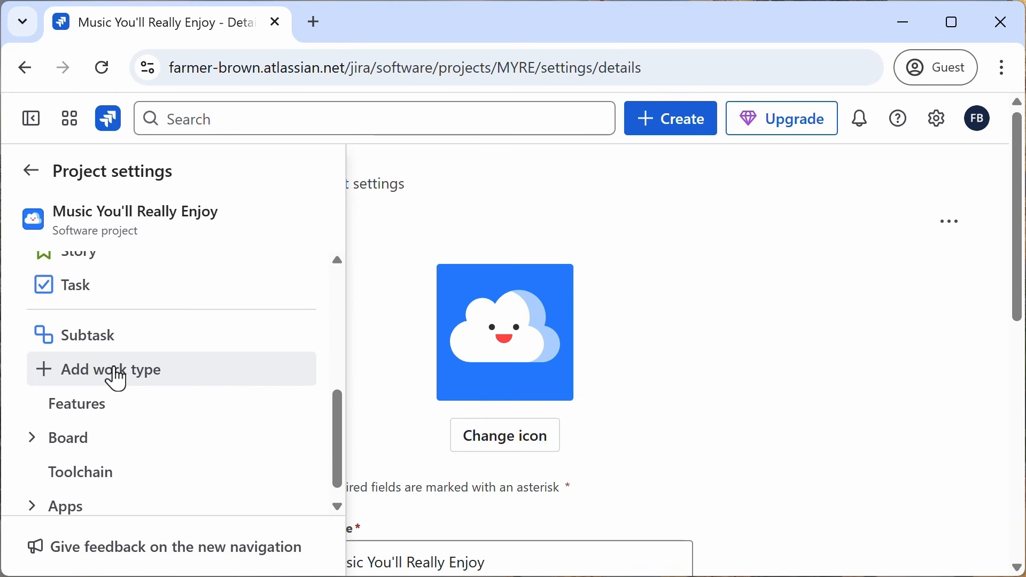
left_click(116, 374)
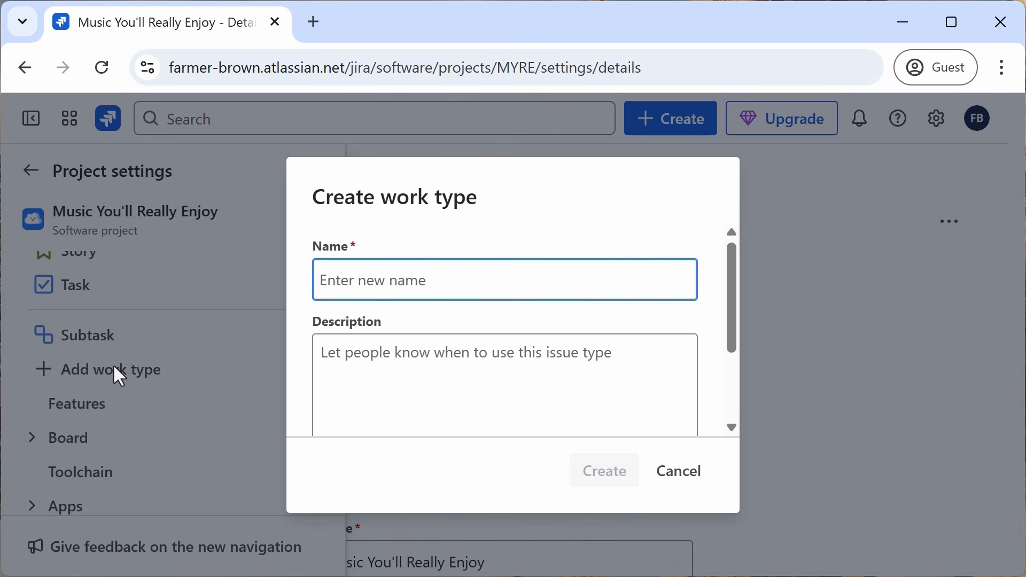
type("customer")
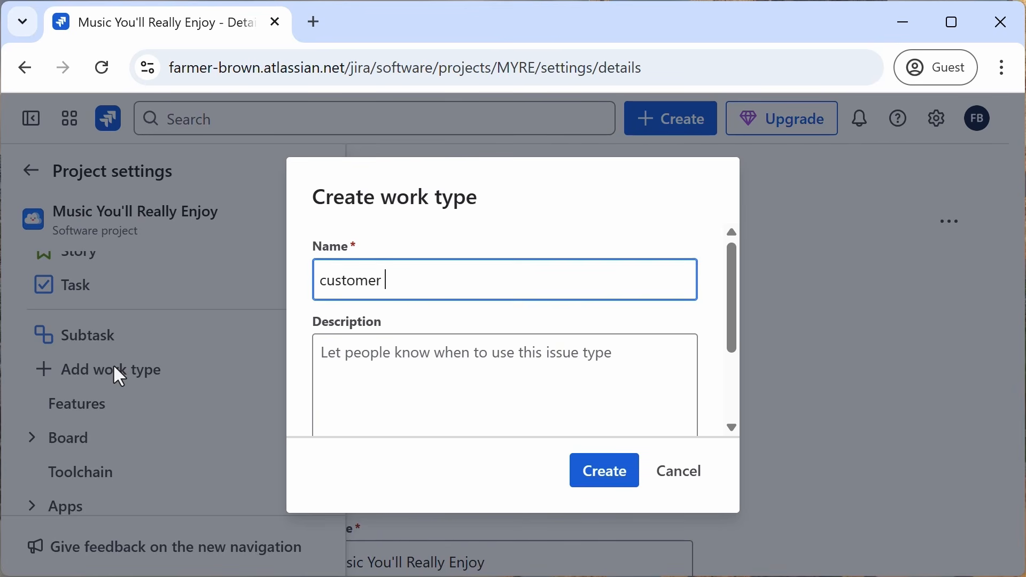
type(" compla")
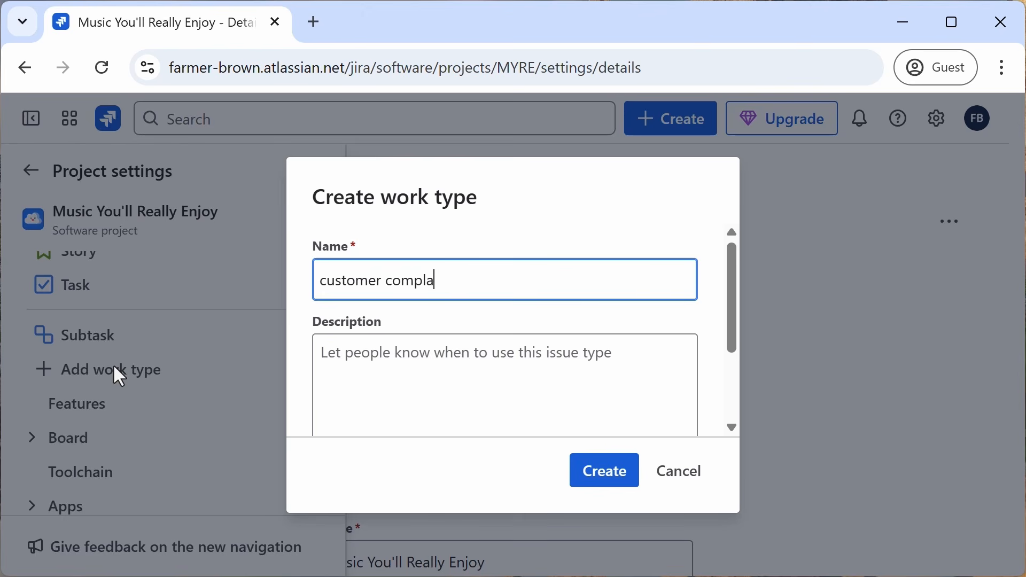
type("int")
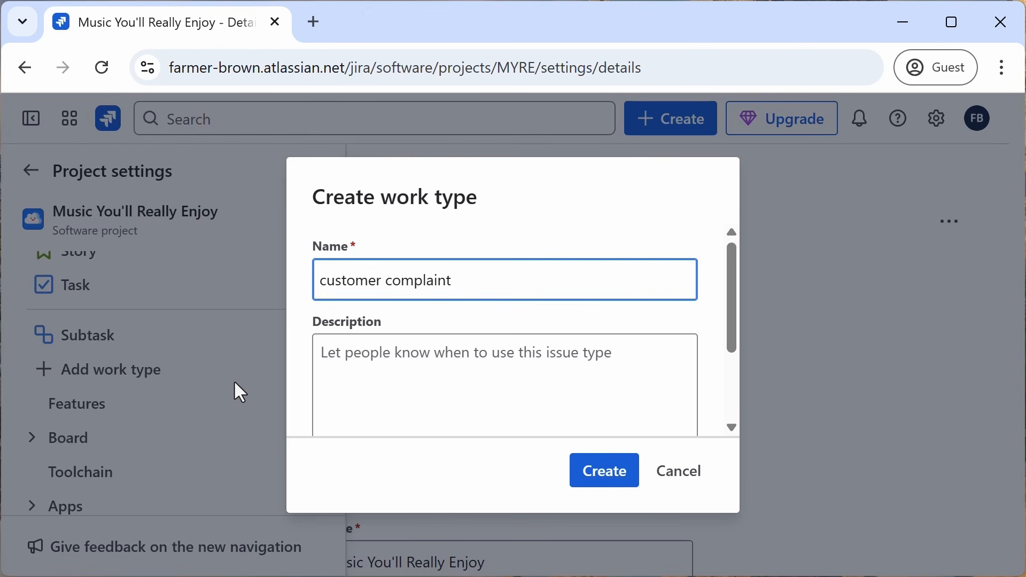
Step: Give the work type the description "used to track customer-reported issues"
left_click(395, 385)
type("us")
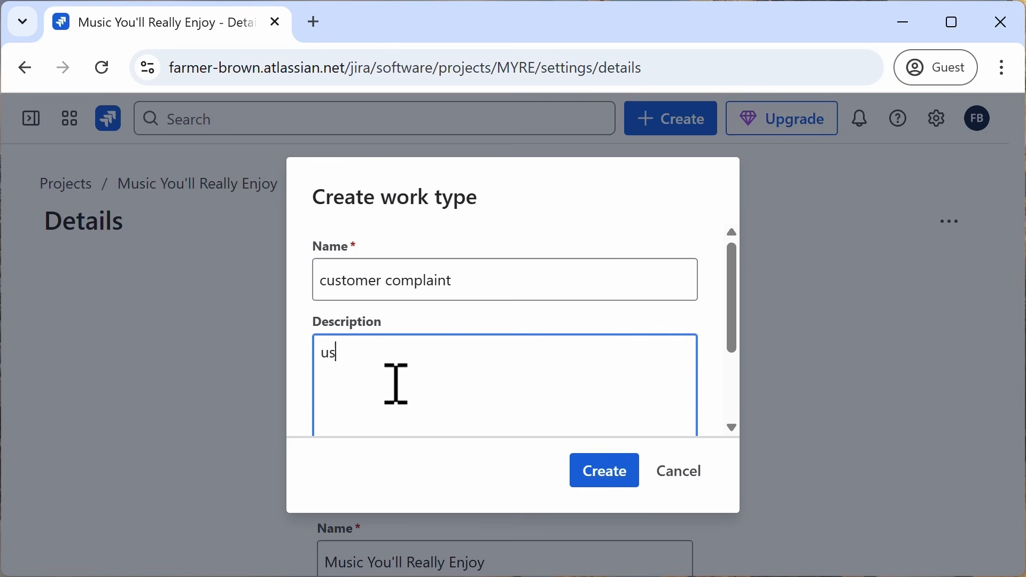
type("ed to tr")
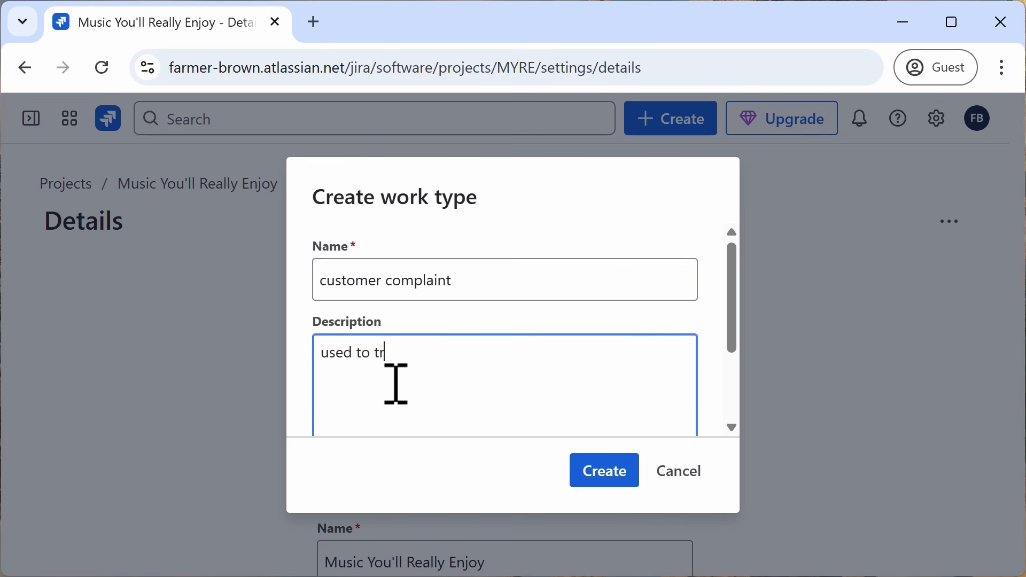
type("ack customer-repor")
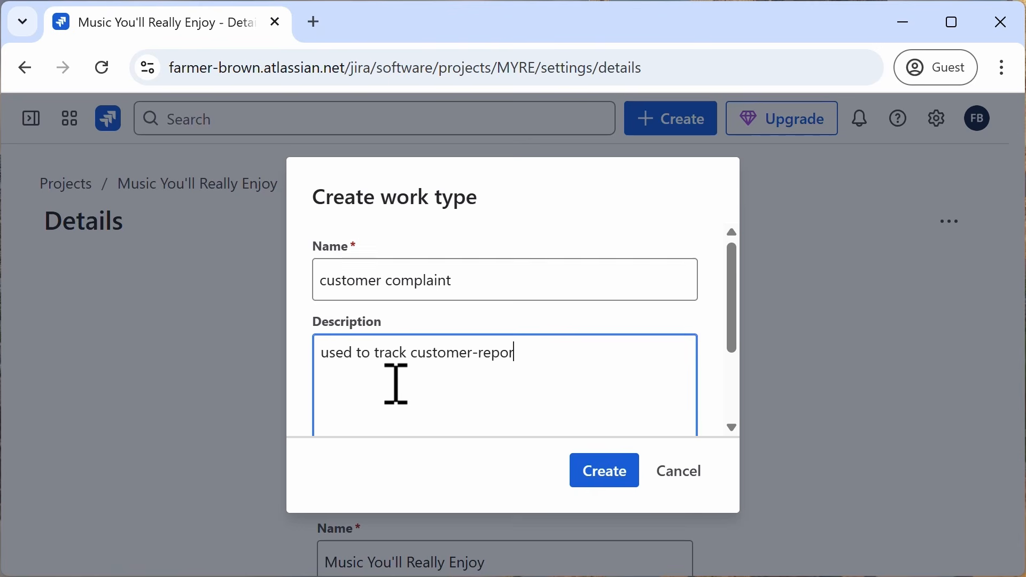
type("ted issues")
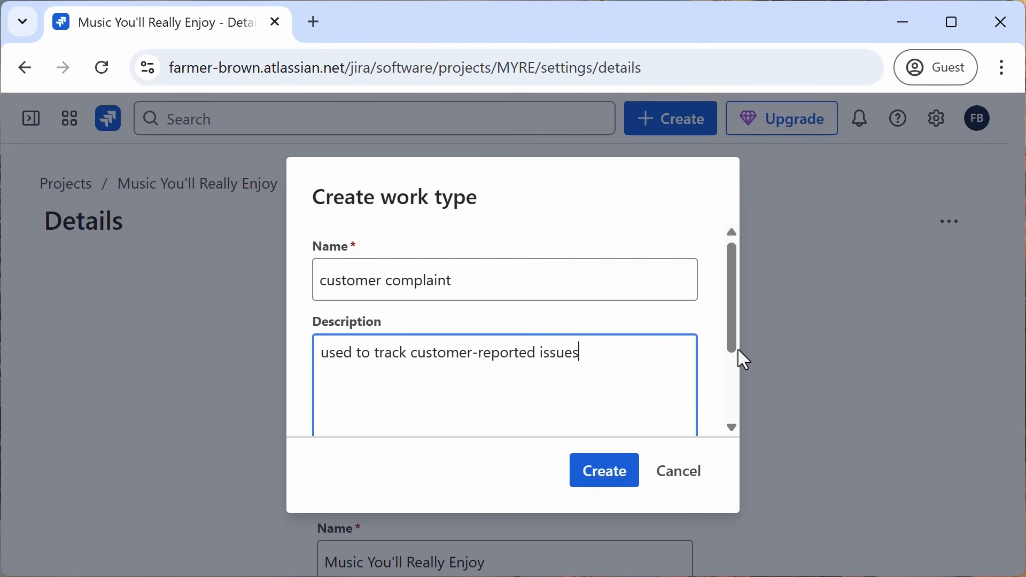
Step: Change the work type's icon to the orange exclamation mark icon and create the work type
left_click_drag(731, 308, 737, 399)
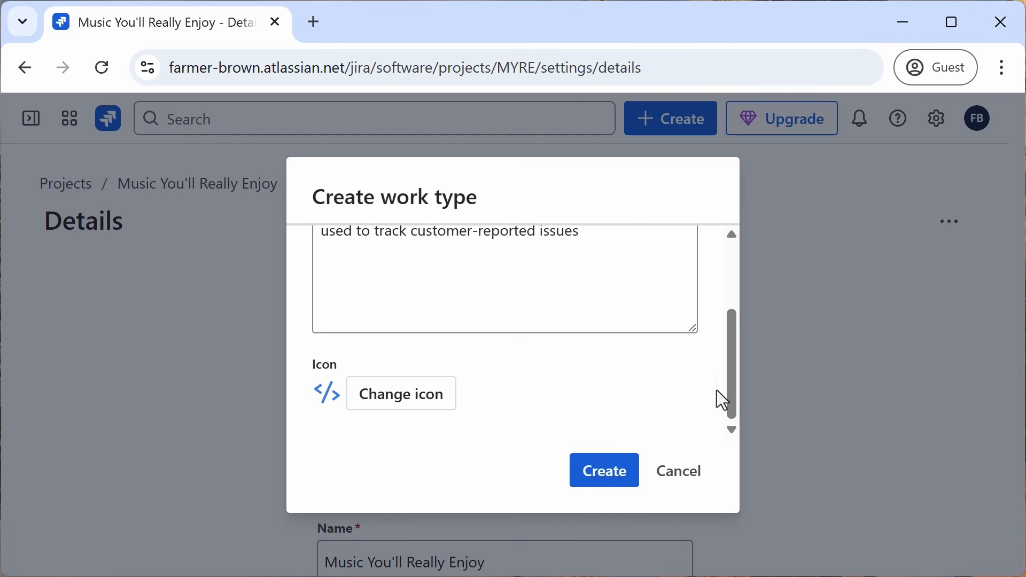
left_click(398, 398)
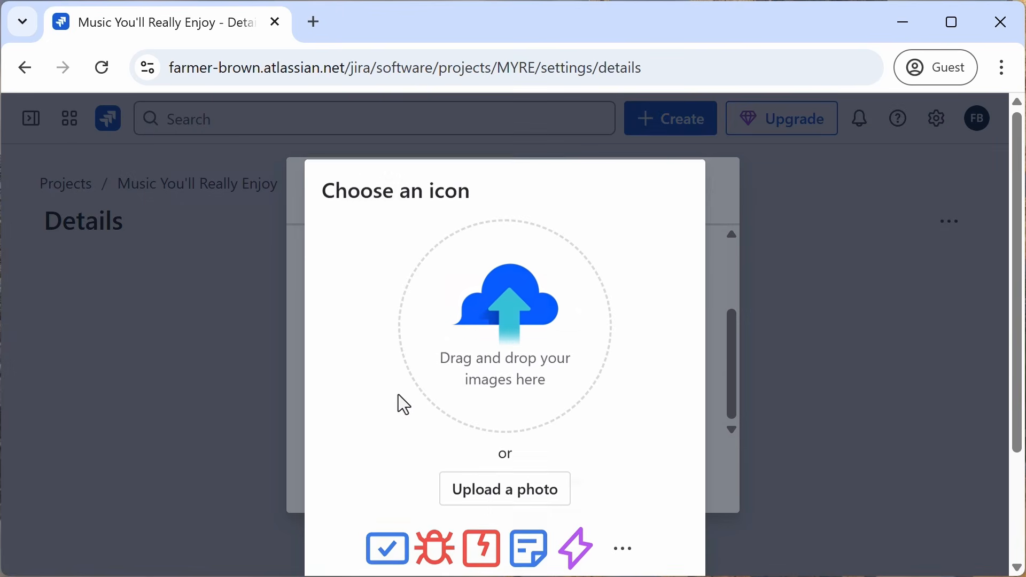
scroll(595, 370, "down", 2)
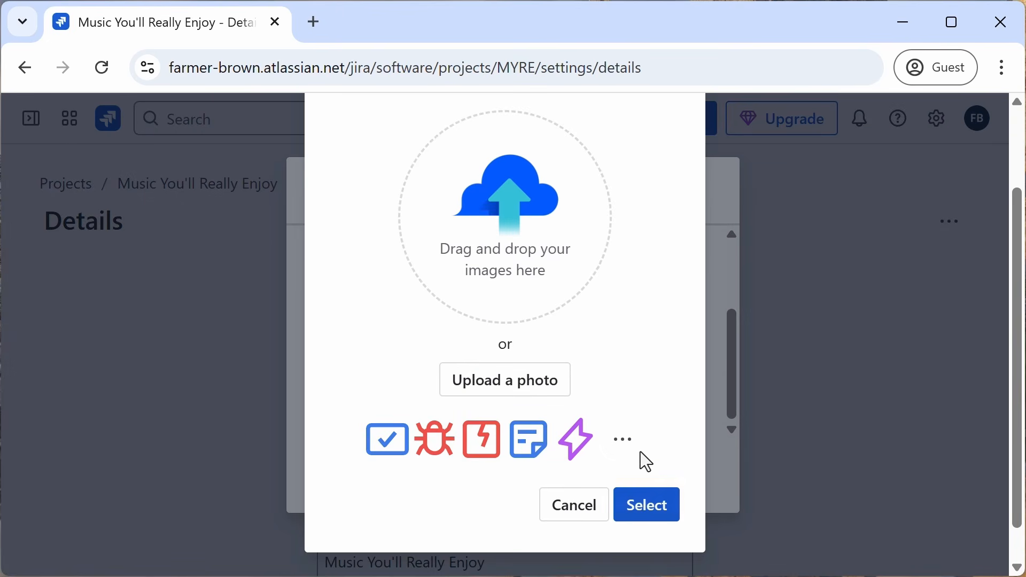
left_click(623, 441)
scroll(528, 342, "down", 2)
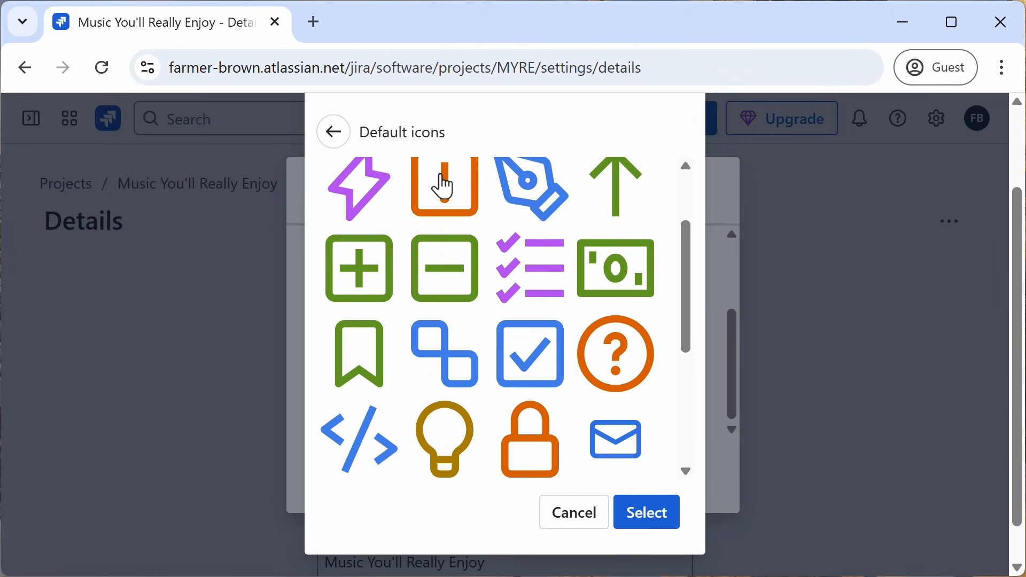
left_click(649, 514)
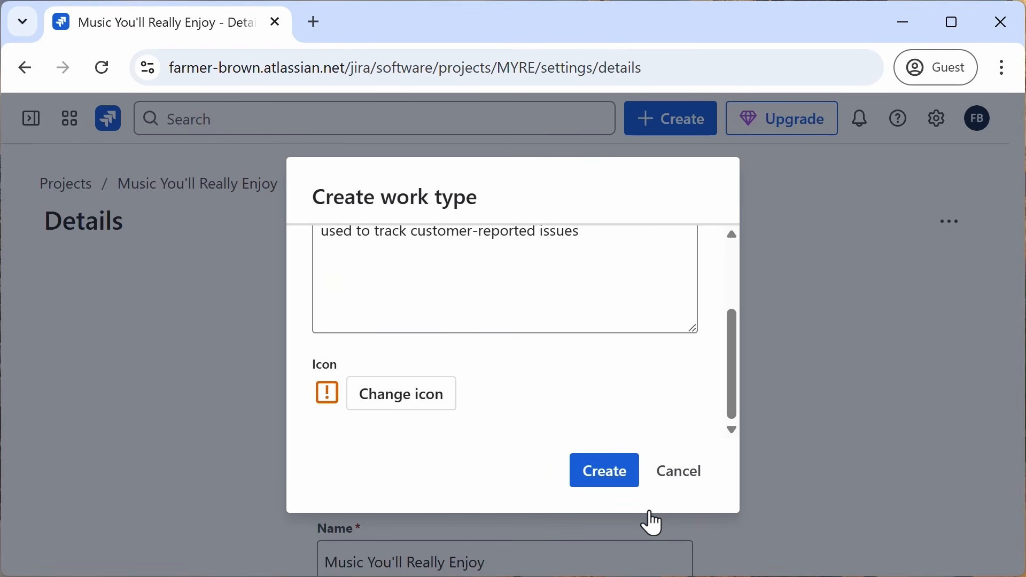
left_click(616, 475)
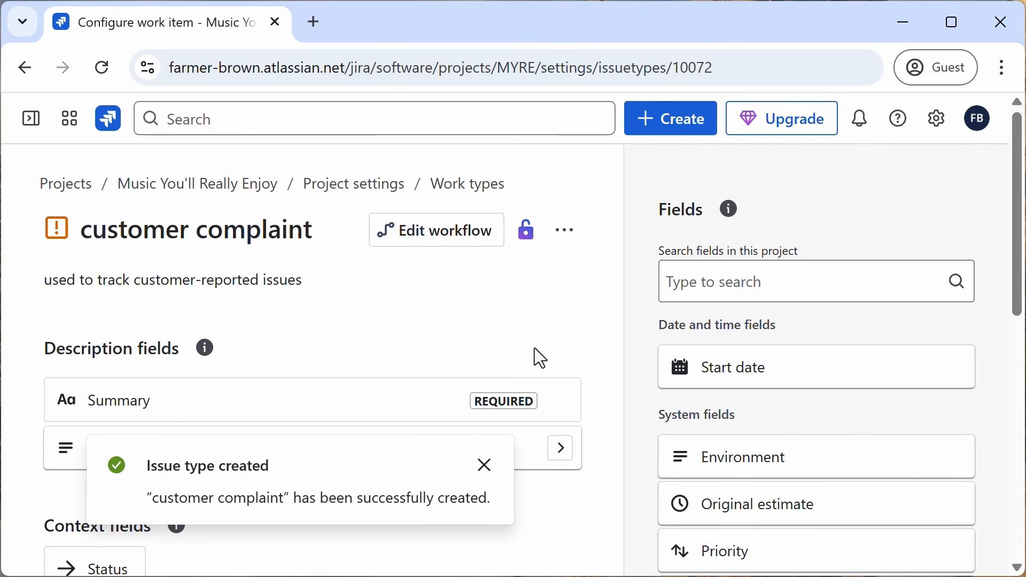
Step: Review the customer complaint work type's description and context fields
scroll(536, 357, "down", 4)
scroll(534, 348, "up", 2)
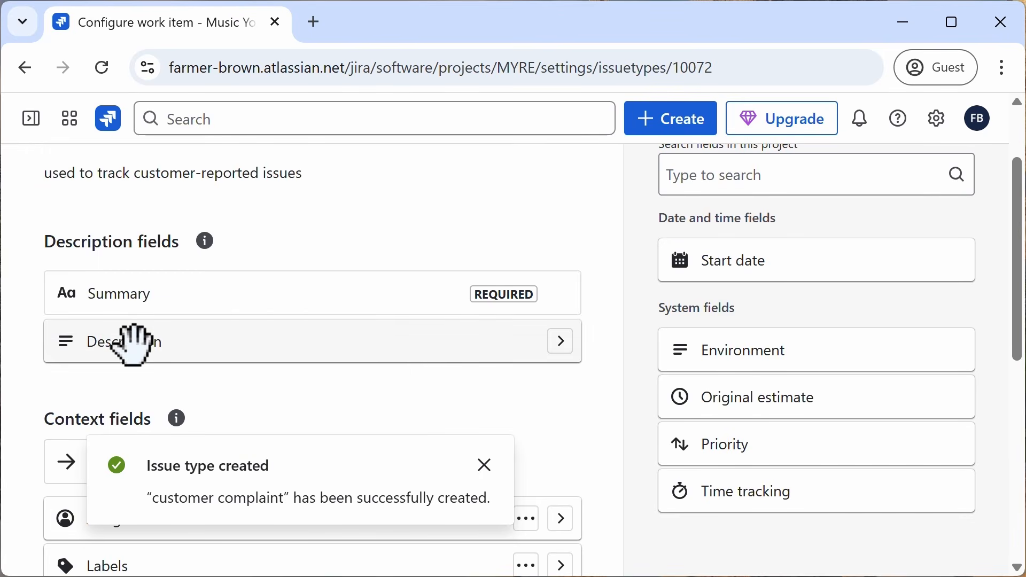
left_click(483, 478)
scroll(268, 394, "down", 2)
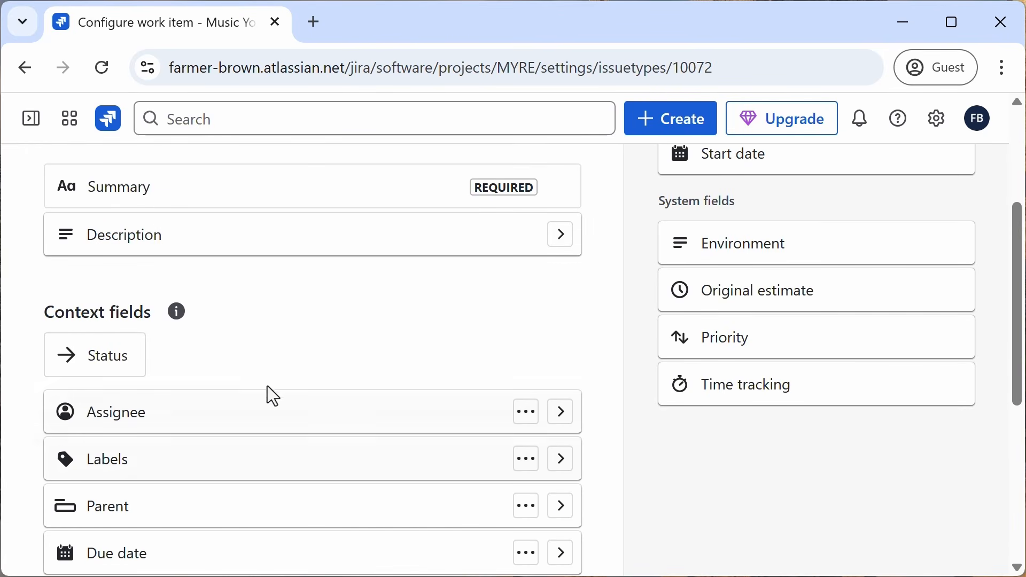
scroll(258, 400, "down", 2)
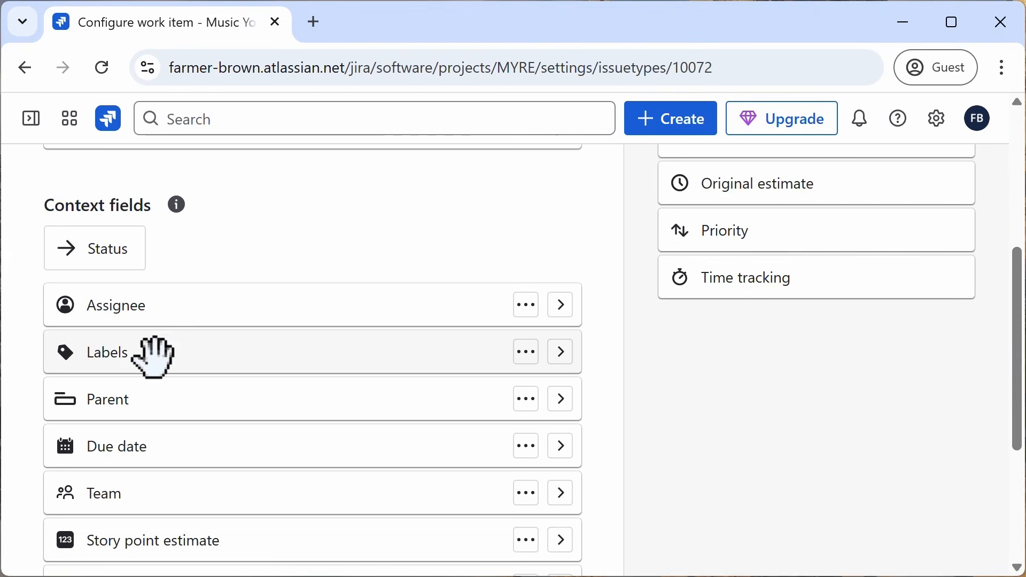
scroll(186, 449, "down", 2)
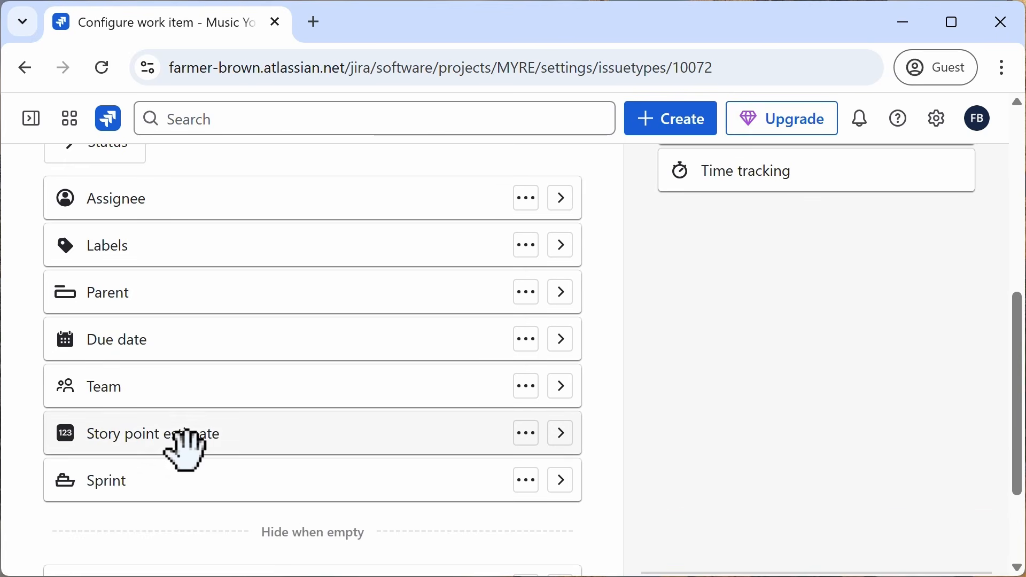
scroll(186, 449, "up", 2)
scroll(186, 449, "up", 6)
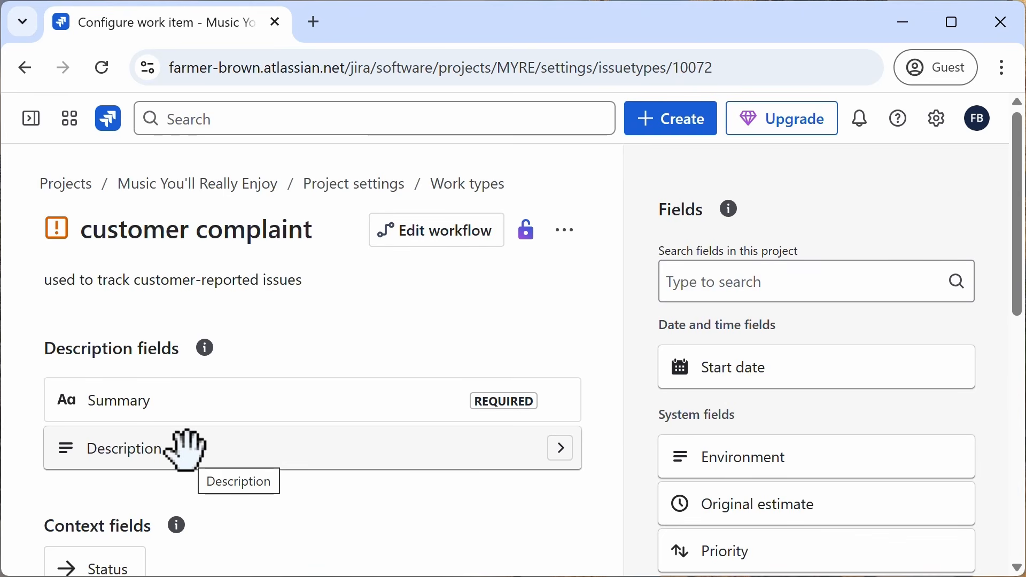
Step: Remove the Story point estimate field from the customer complaint work type's context fields
scroll(271, 451, "down", 8)
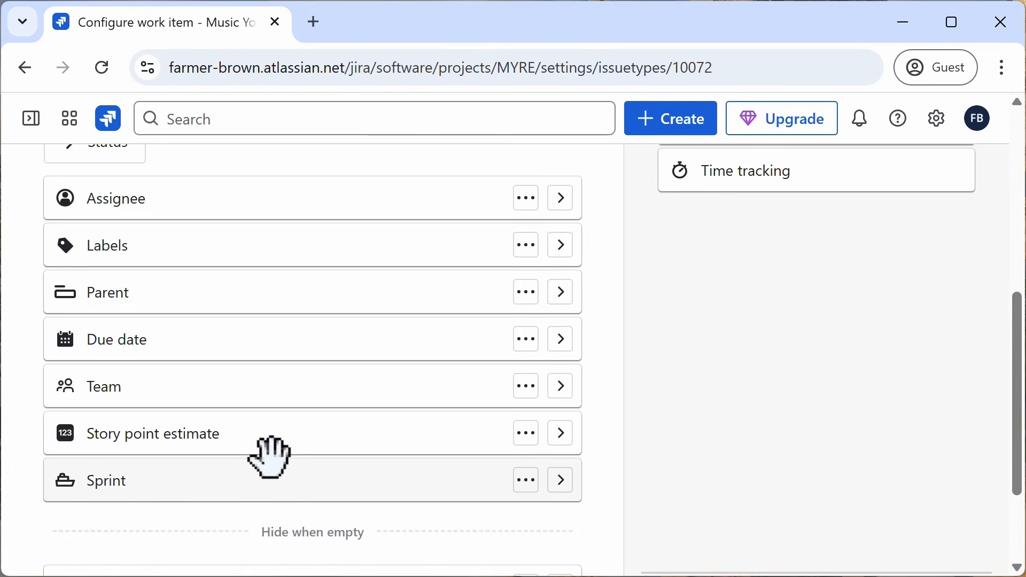
left_click(527, 435)
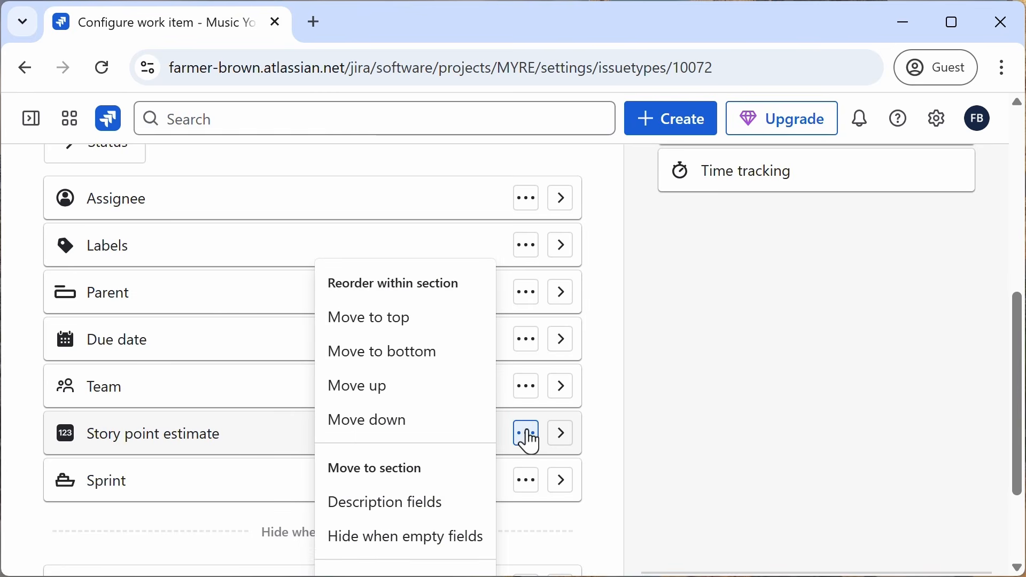
scroll(447, 427, "down", 2)
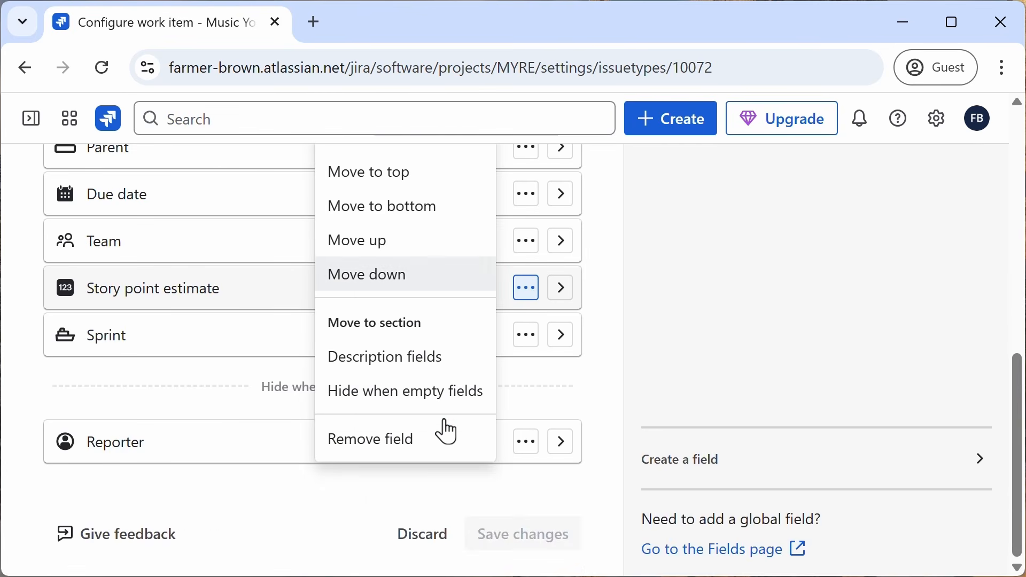
left_click(395, 438)
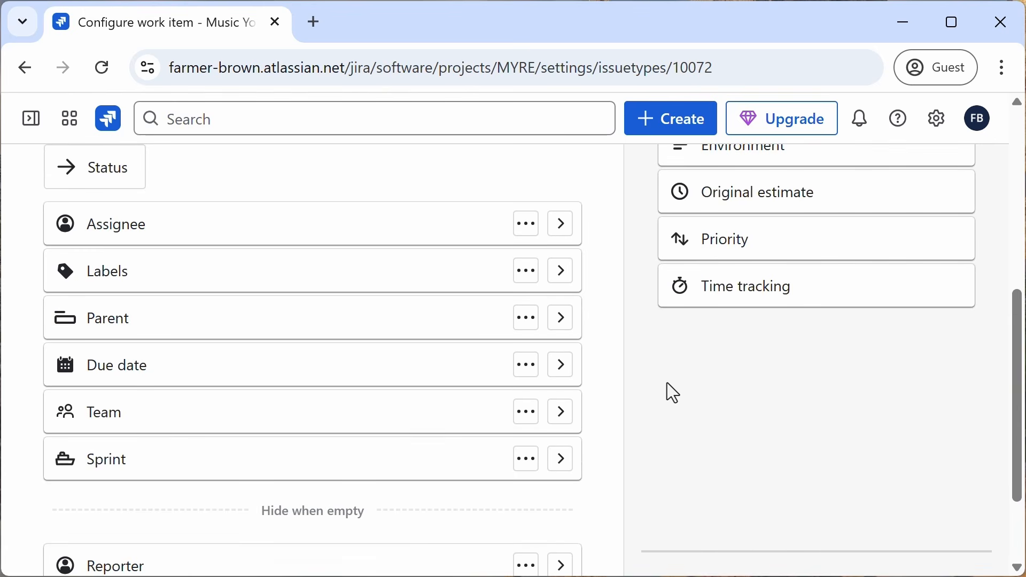
Step: Move the Priority field into the description fields section of the customer complaint work type
scroll(666, 392, "up", 3)
scroll(740, 412, "up", 3)
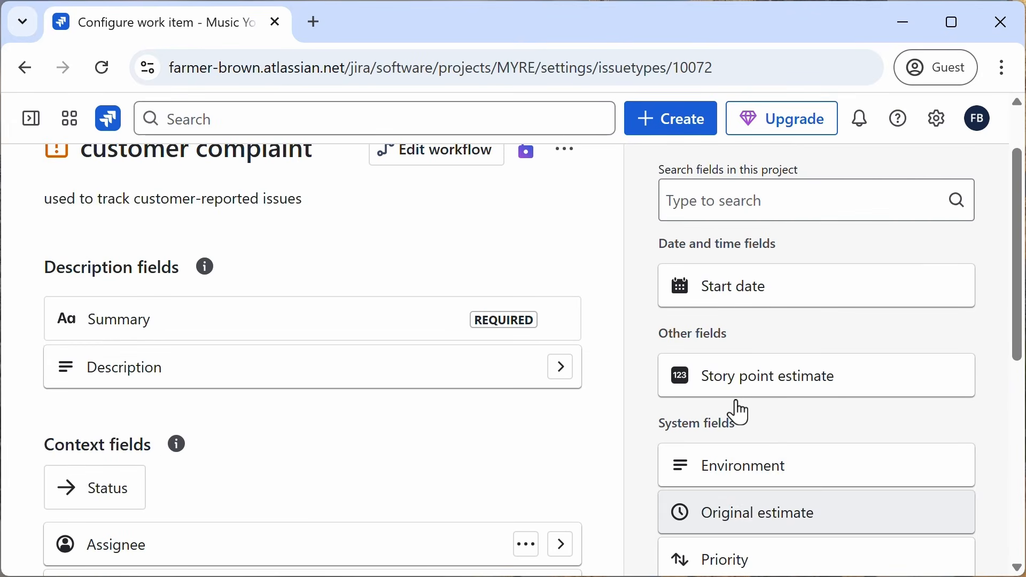
scroll(758, 408, "down", 2)
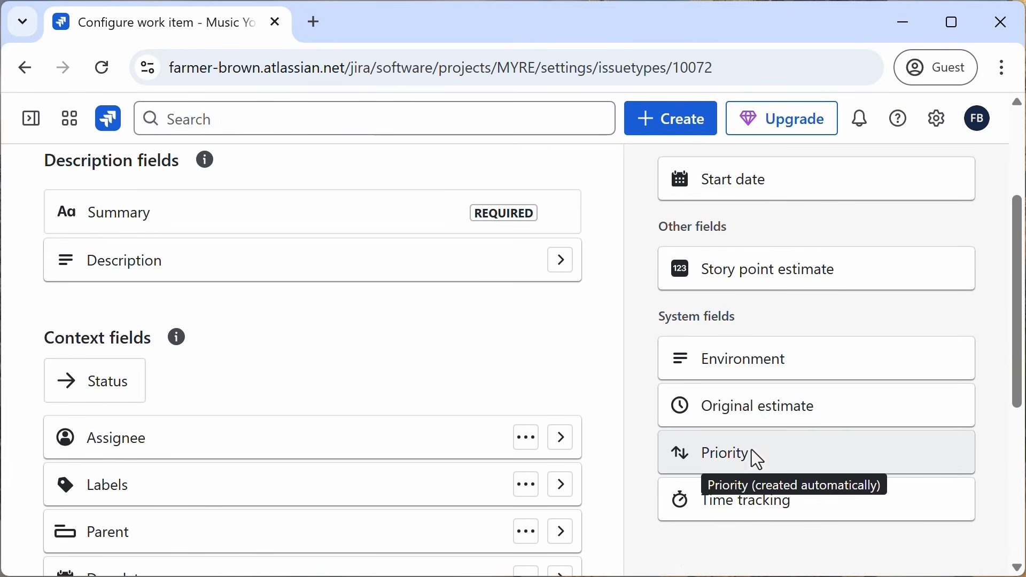
left_click_drag(753, 458, 294, 339)
left_click_drag(688, 441, 108, 338)
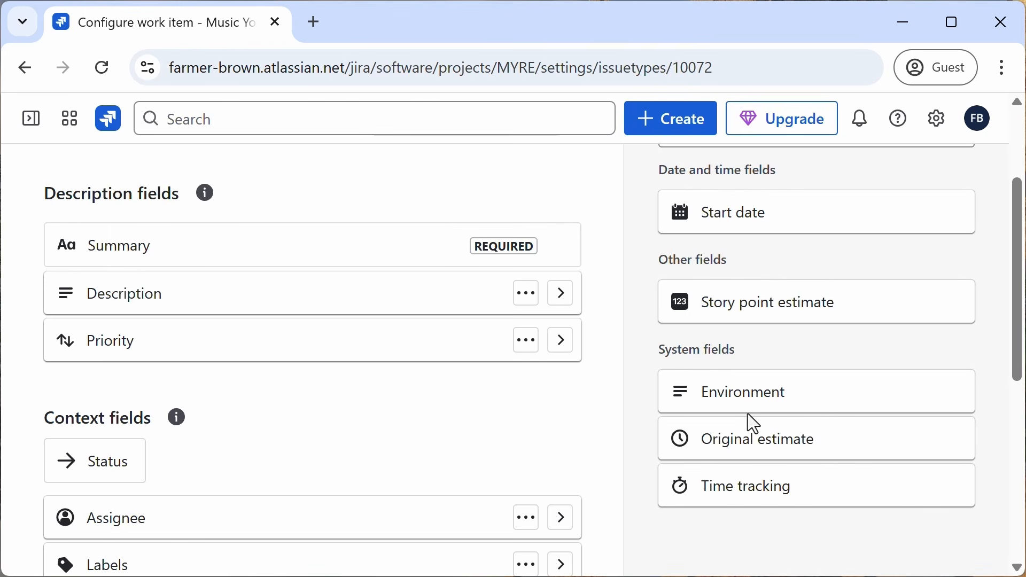
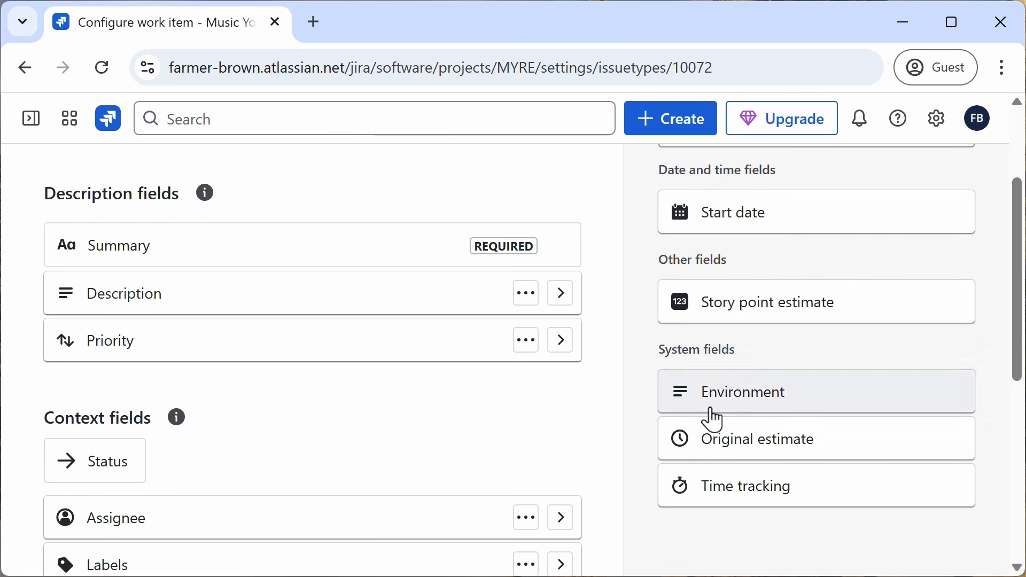
Step: Add a Dropdown custom field named ticket tier to the customer complaint work type's description fields
scroll(572, 412, "down", 6)
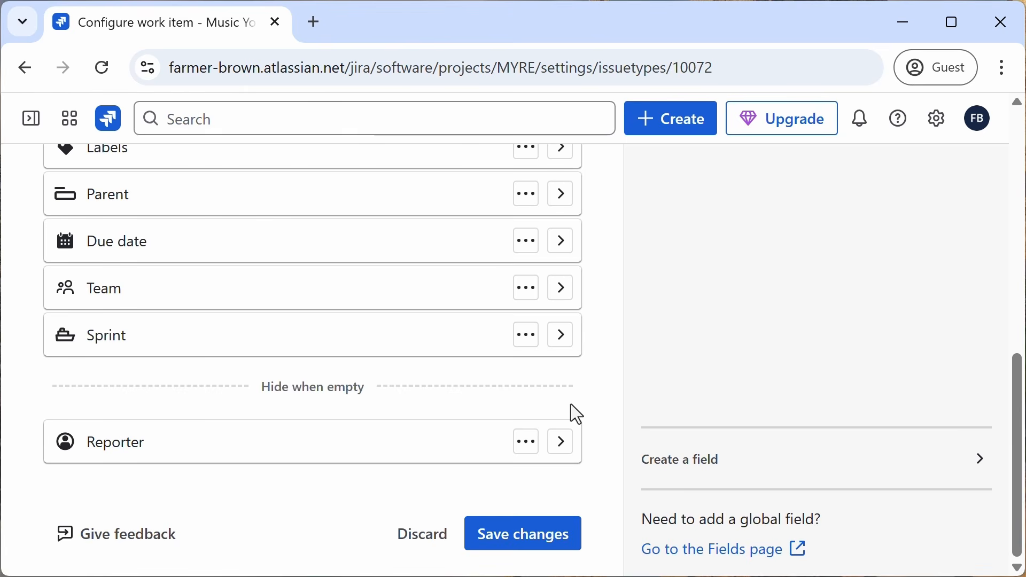
left_click(682, 469)
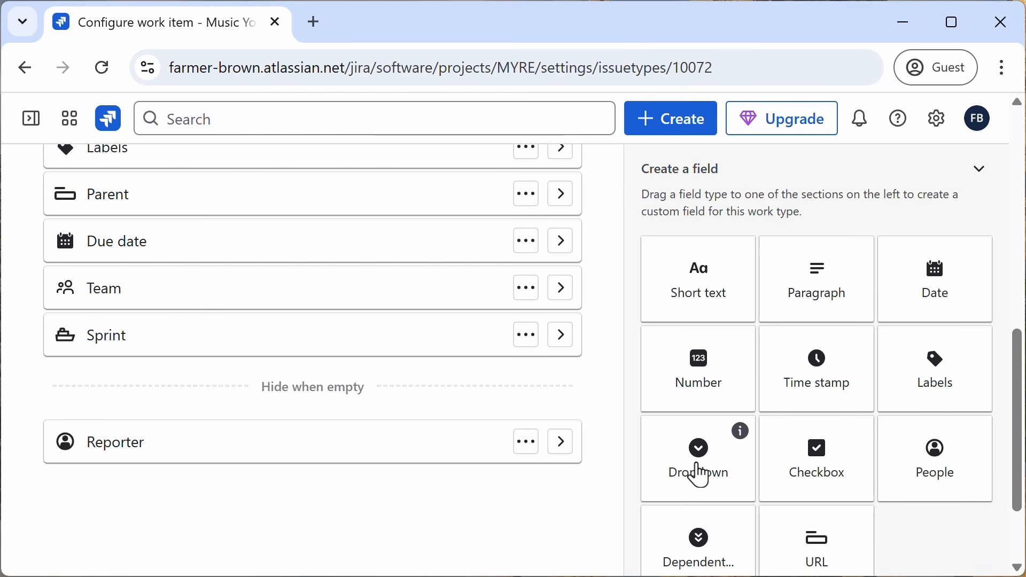
scroll(689, 474, "down", 2)
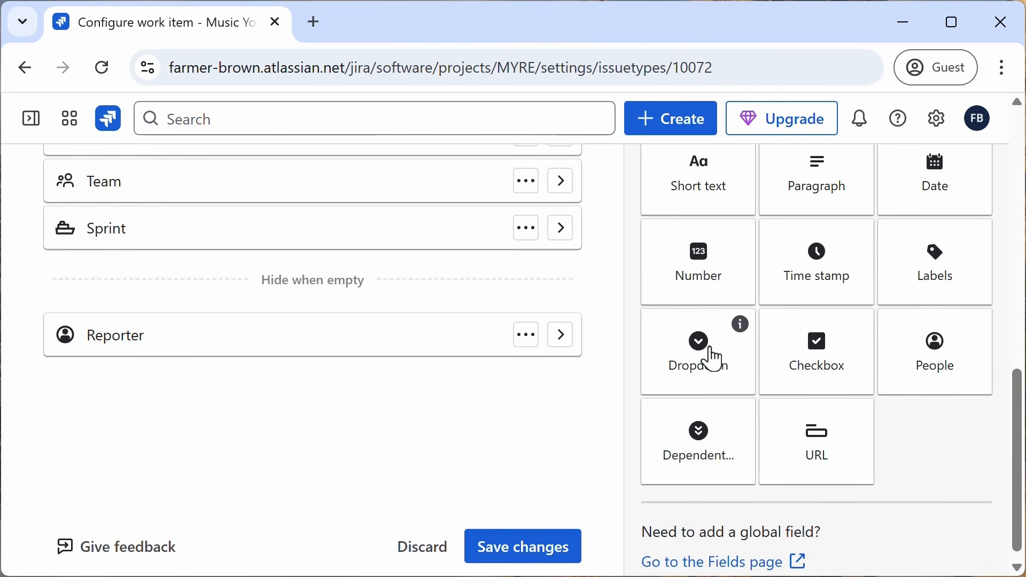
left_click(712, 357)
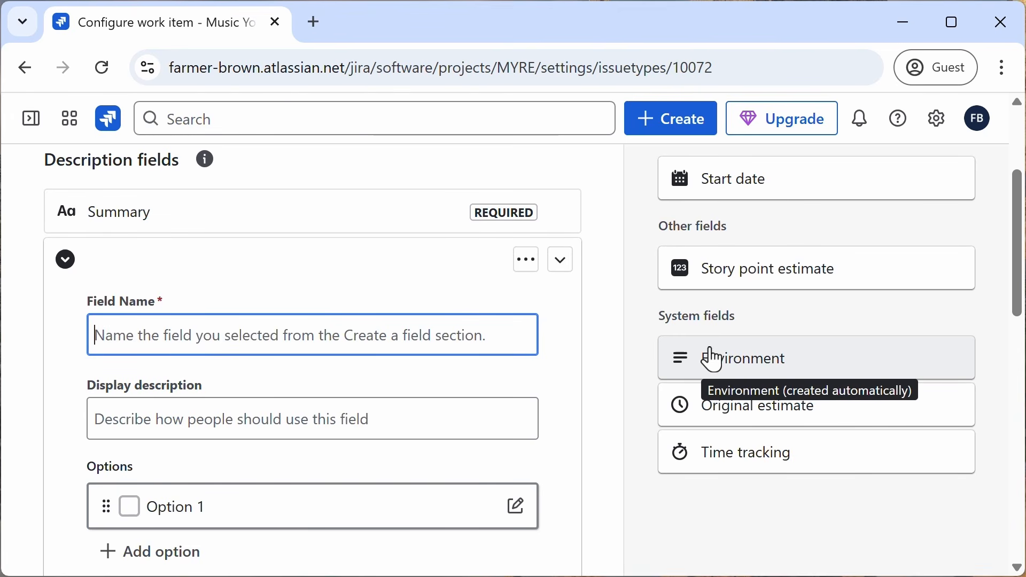
type("tic")
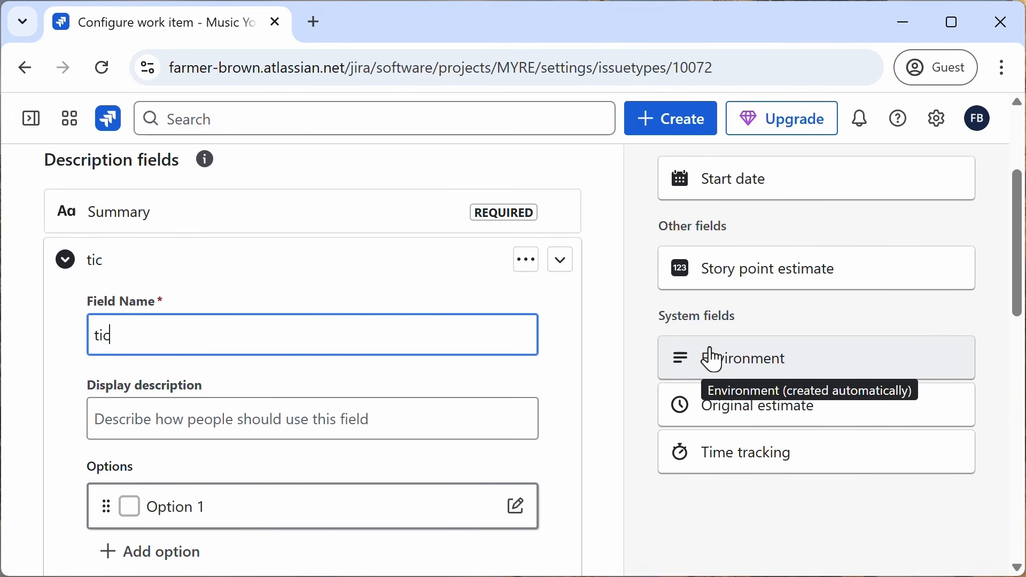
type("ket tier")
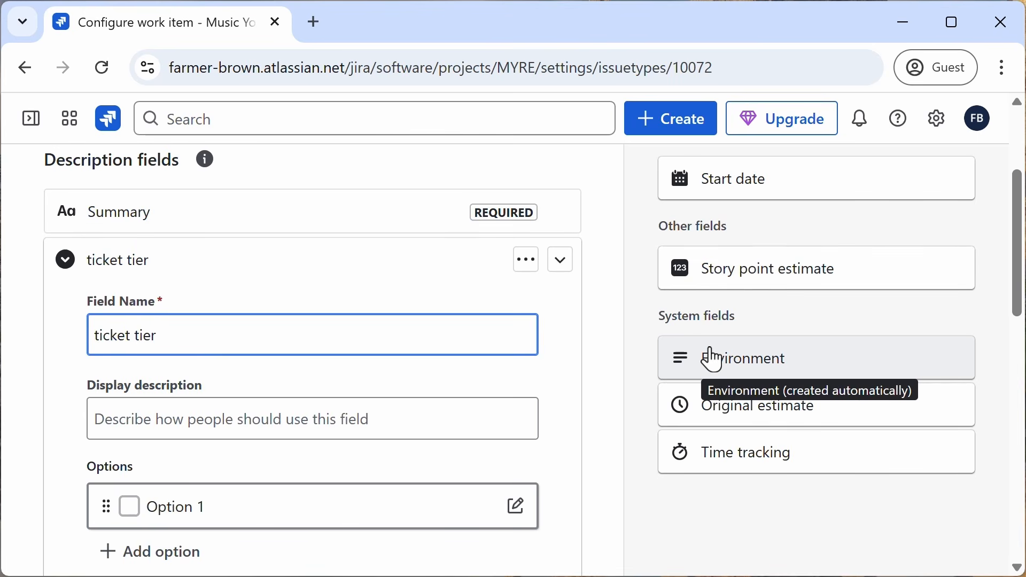
Step: Enter silver, gold and vip as the ticket tier dropdown's options
scroll(710, 358, "down", 2)
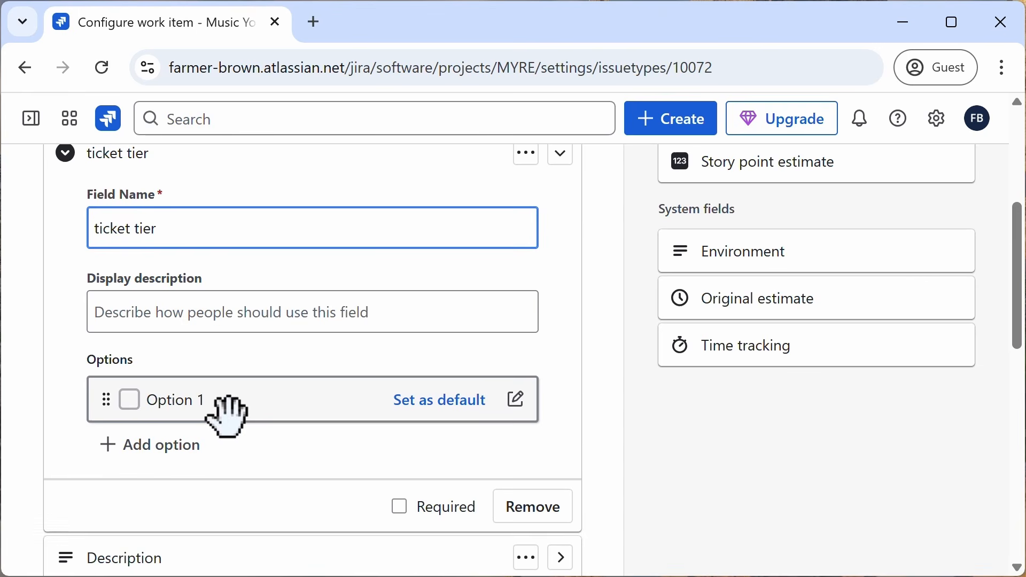
double_click(182, 405)
triple_click(182, 405)
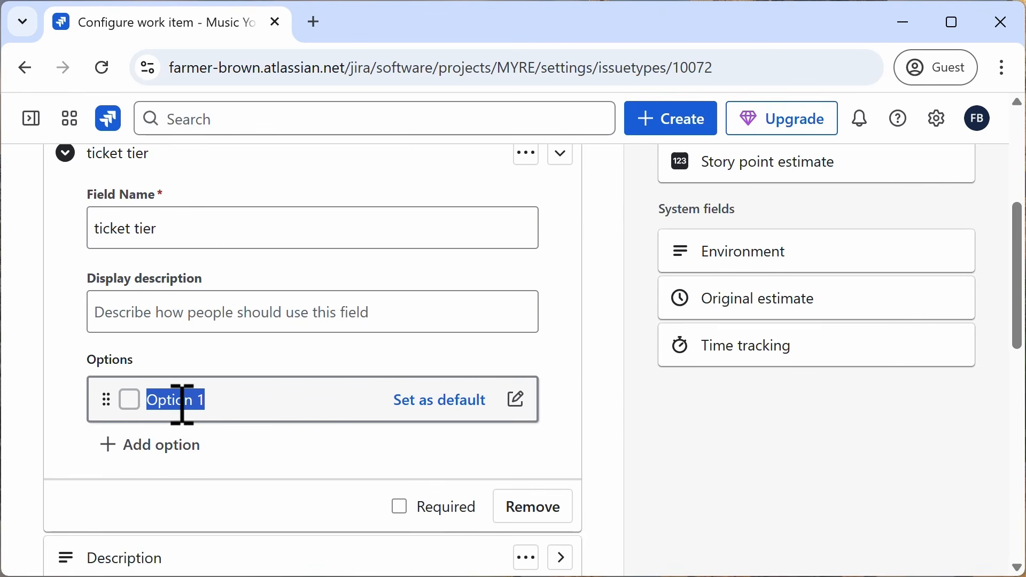
type("silver")
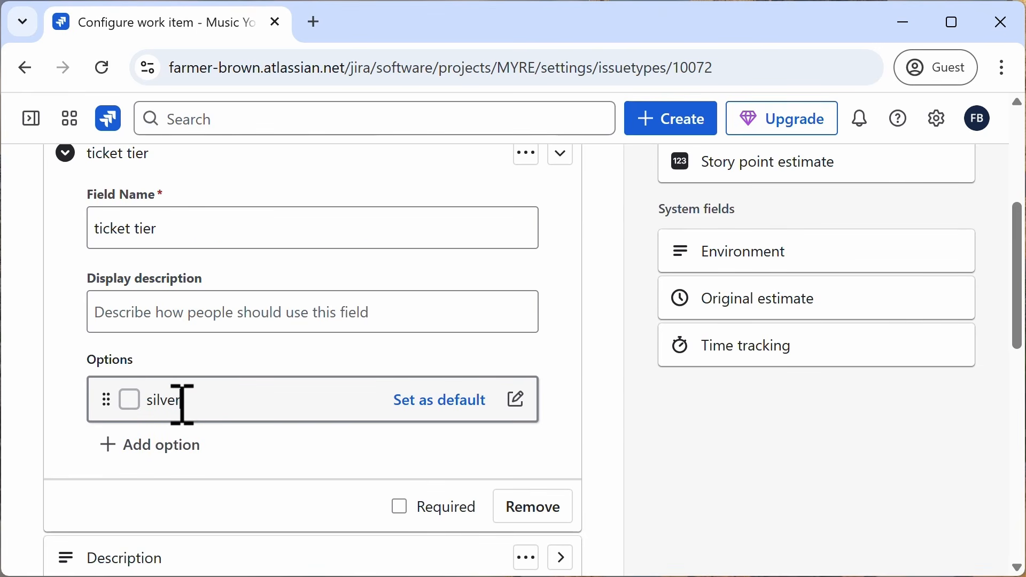
key("Return")
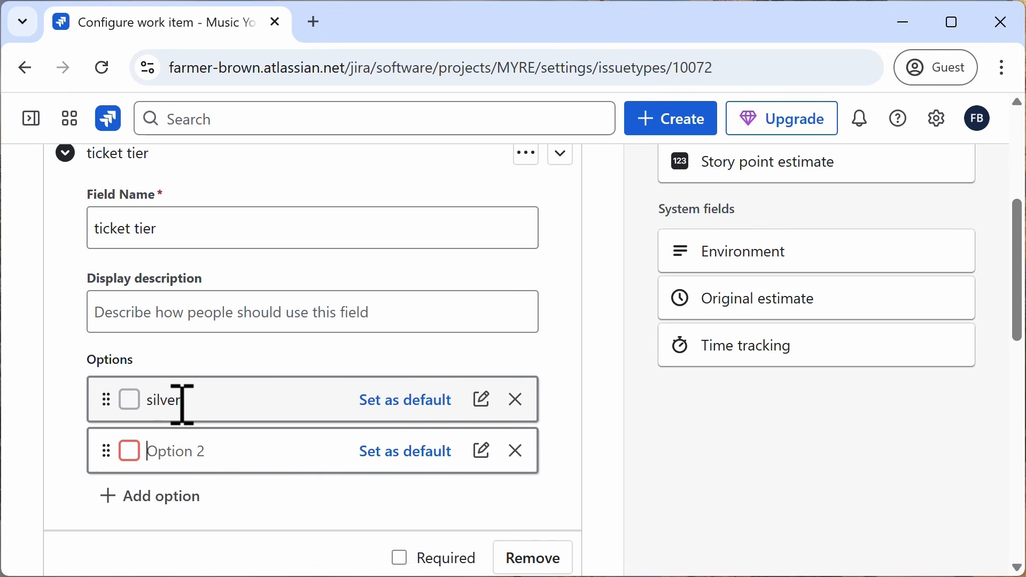
type("gold")
key("Return")
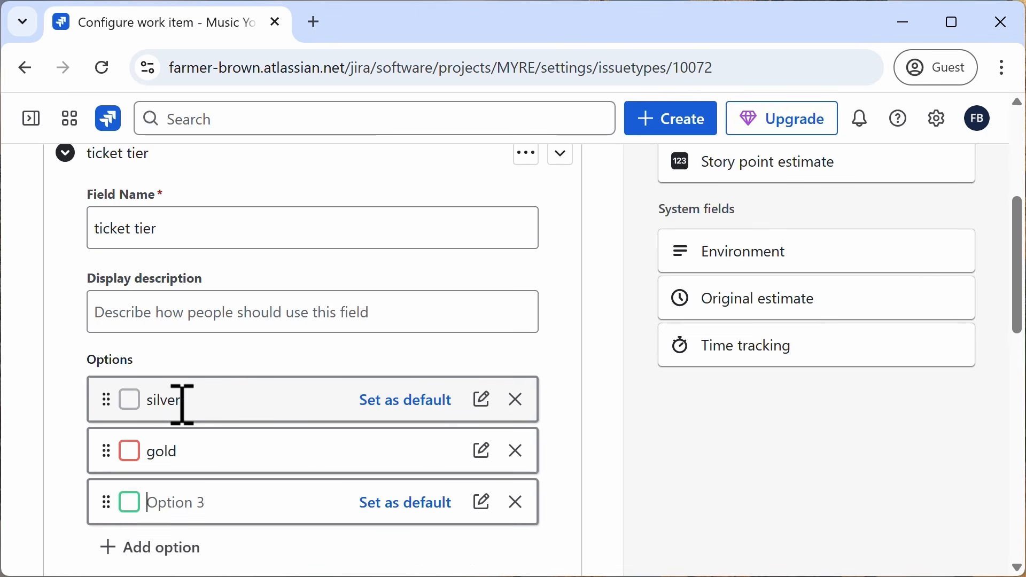
type("vip")
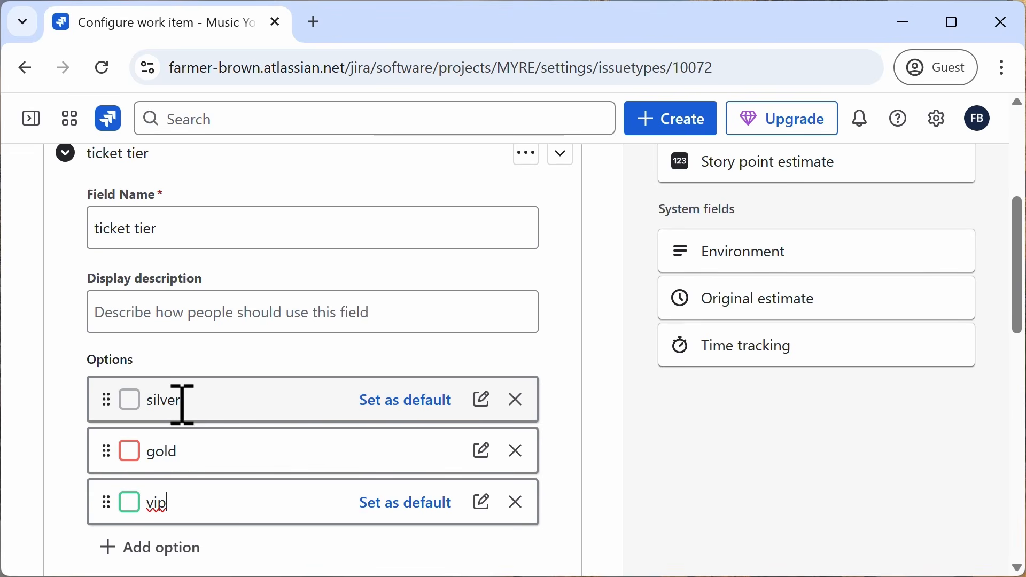
Step: Set the gold option's colour to yellow
left_click(482, 452)
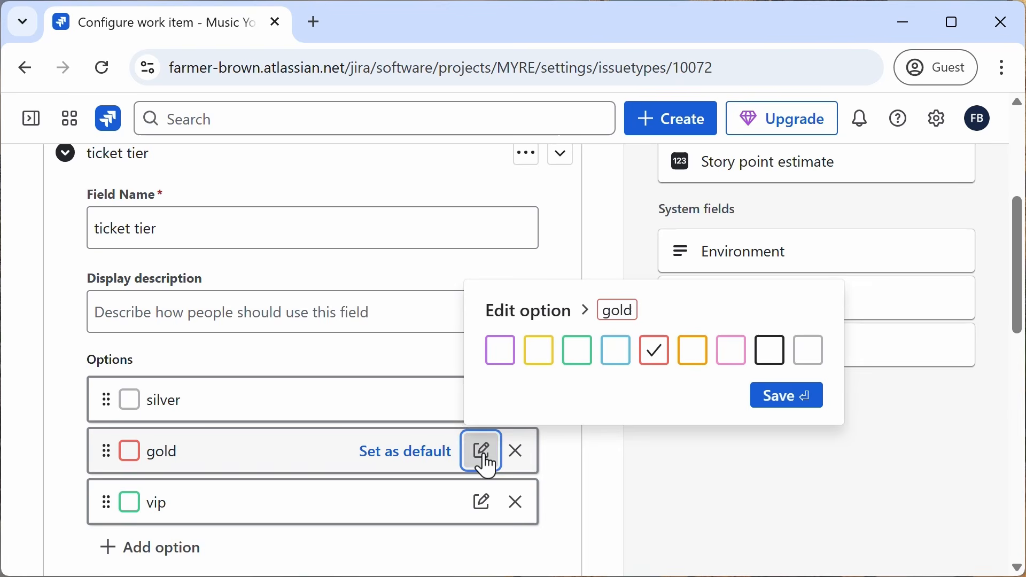
left_click(540, 360)
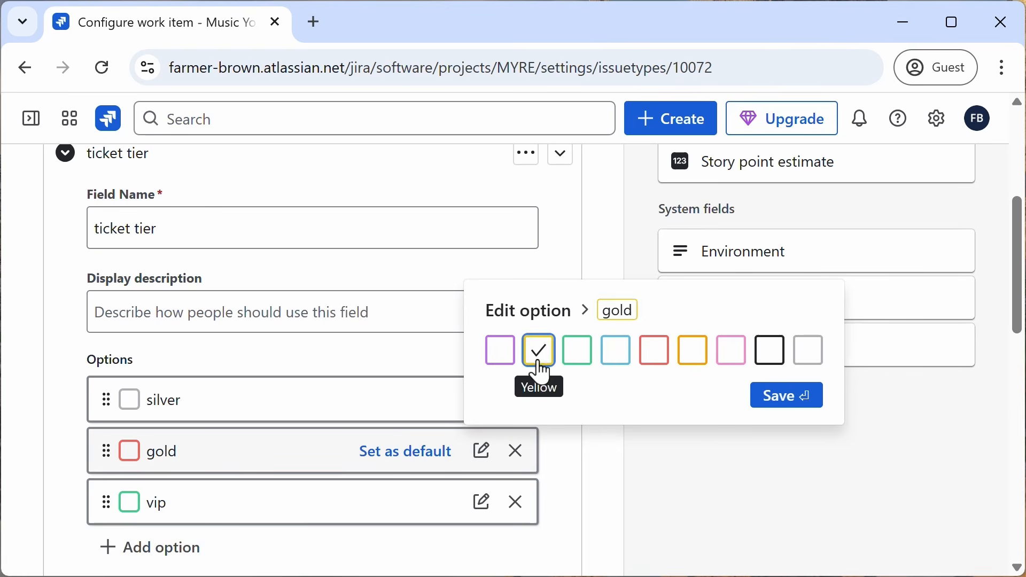
left_click(798, 401)
Step: Try to set the vip option's colour to purple
left_click(481, 505)
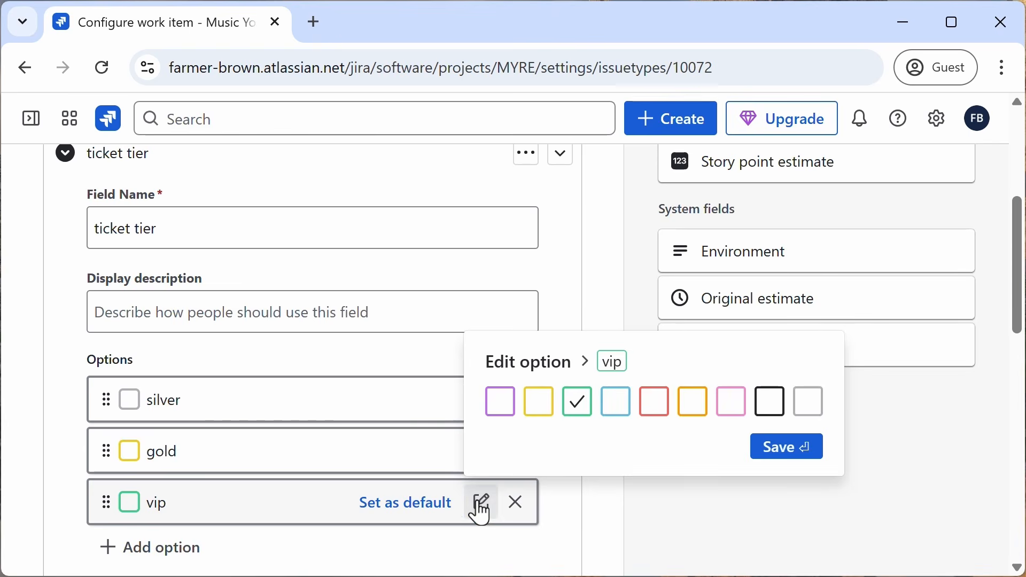
left_click(499, 404)
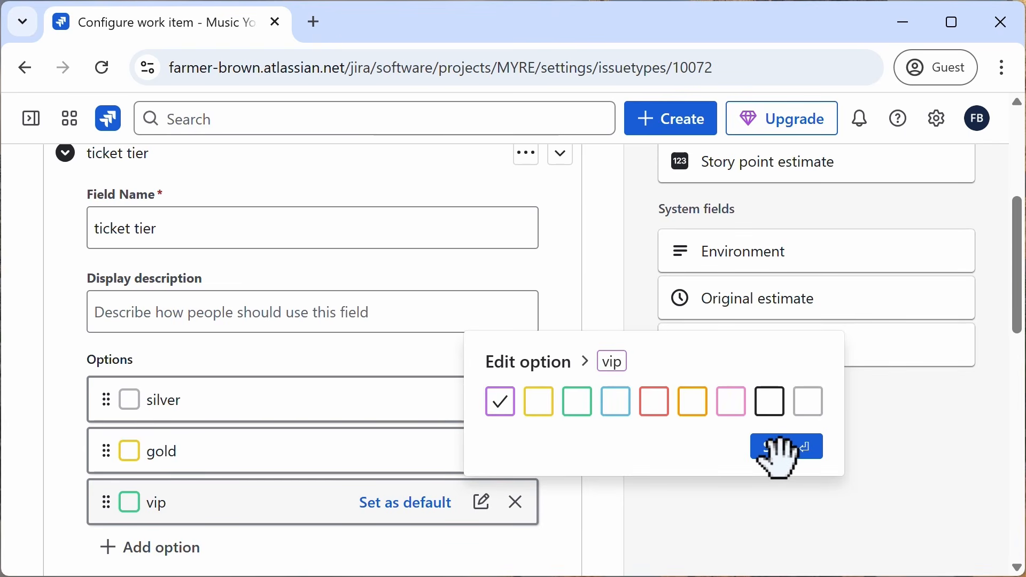
left_click(719, 508)
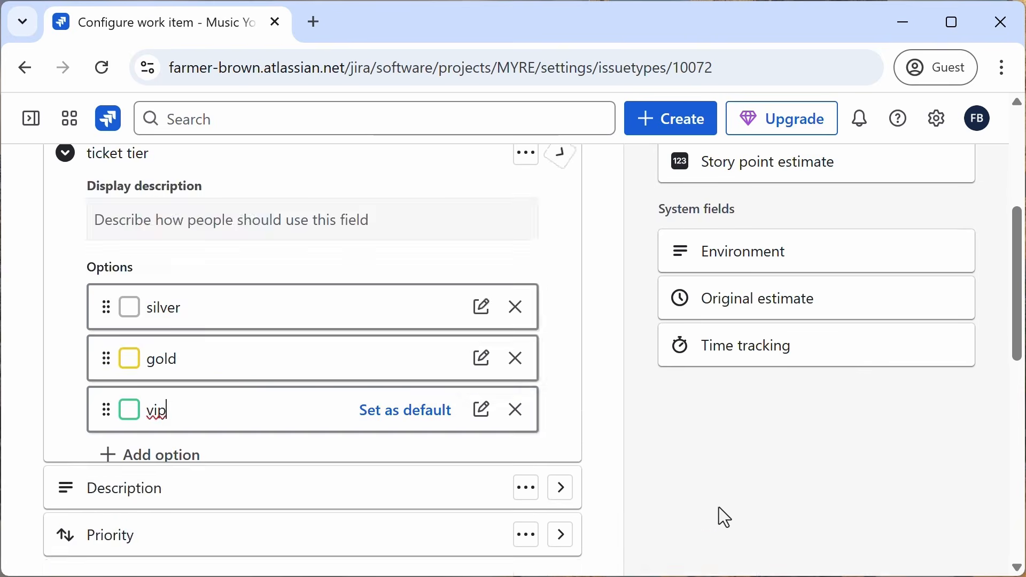
Step: Reopen the ticket tier field's settings and set the vip option's colour to purple
scroll(377, 406, "up", 1)
scroll(379, 414, "up", 1)
scroll(380, 419, "down", 4)
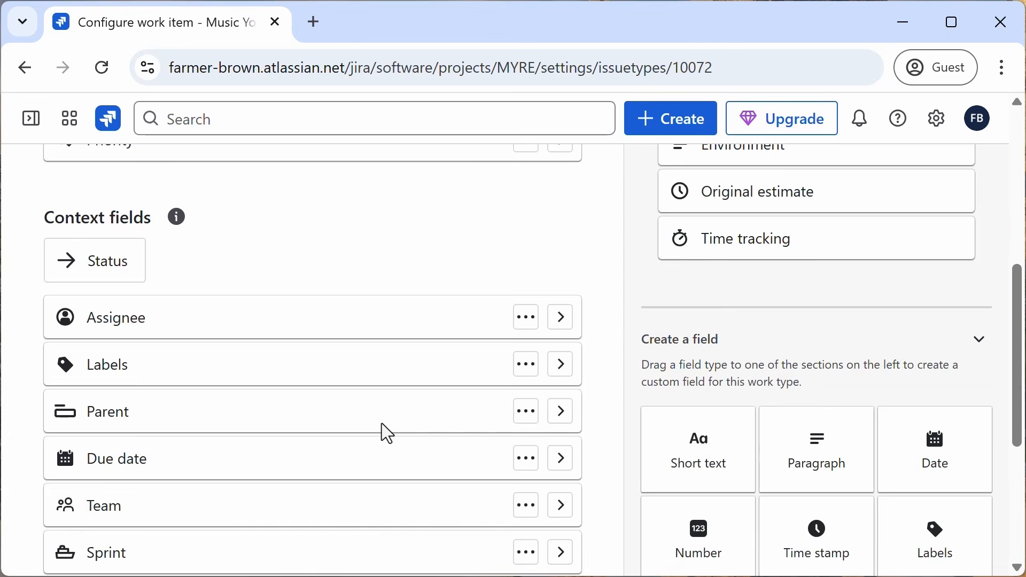
scroll(380, 418, "down", 2)
scroll(379, 420, "down", 3)
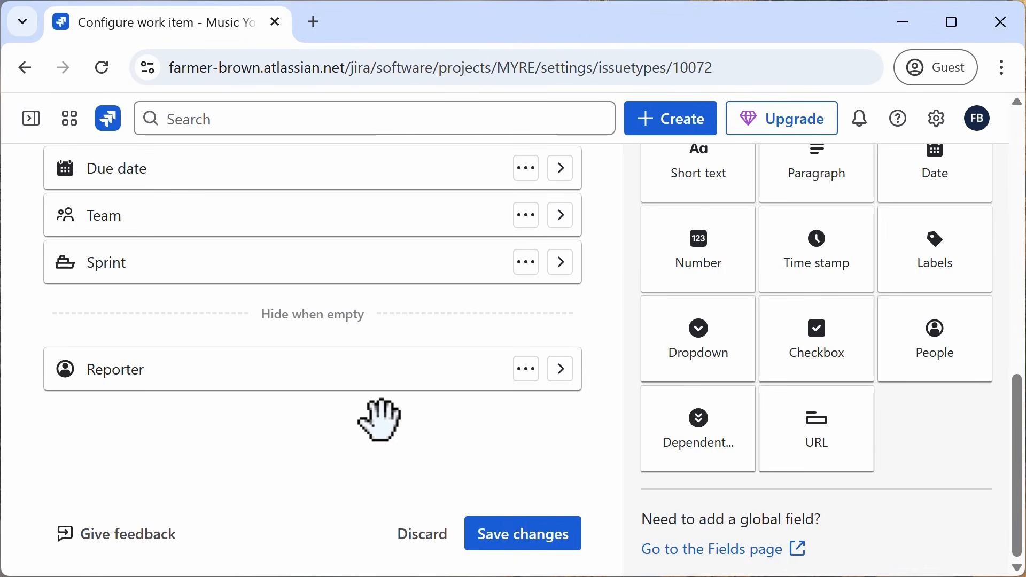
scroll(382, 423, "up", 8)
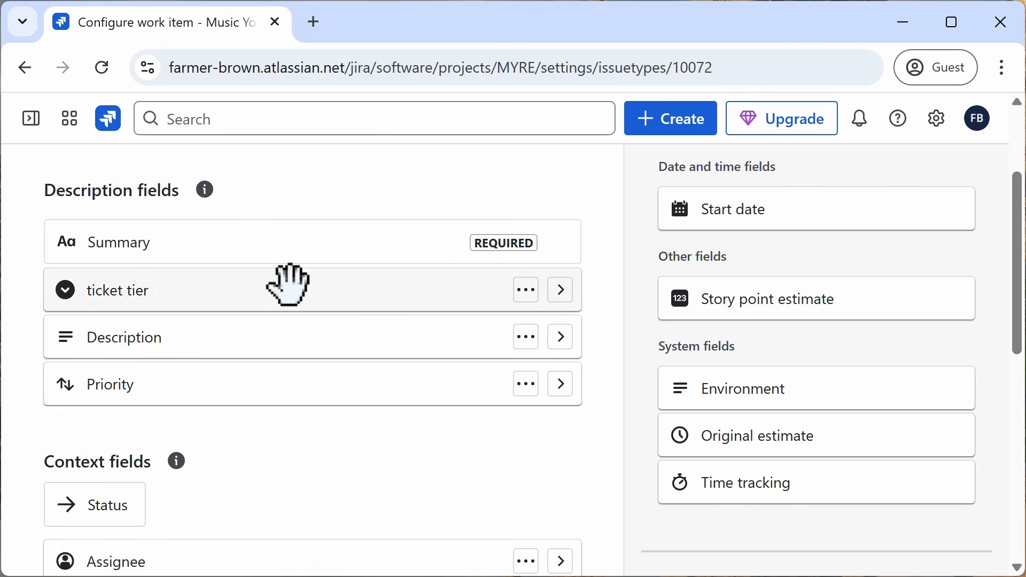
left_click(528, 302)
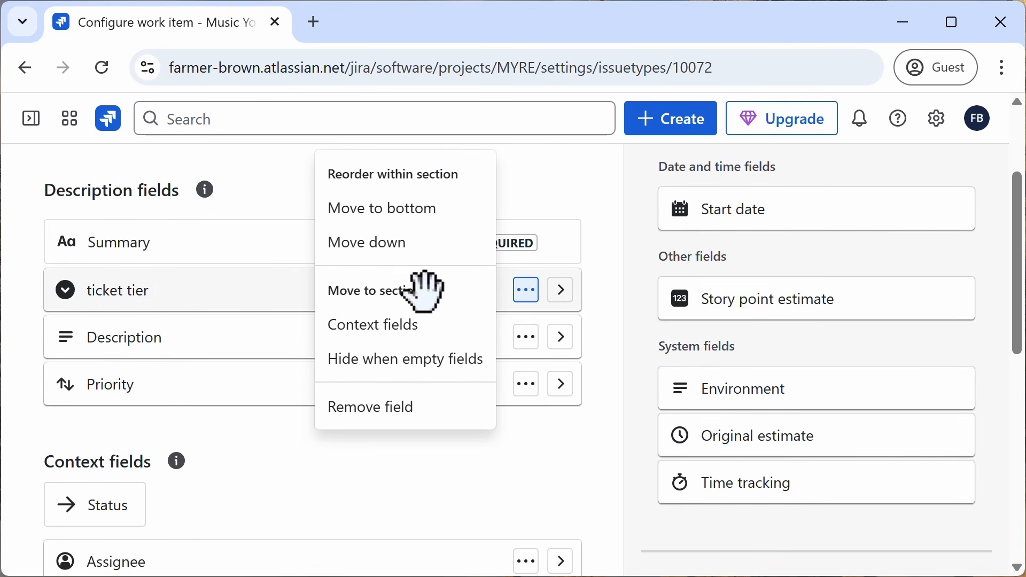
left_click(560, 291)
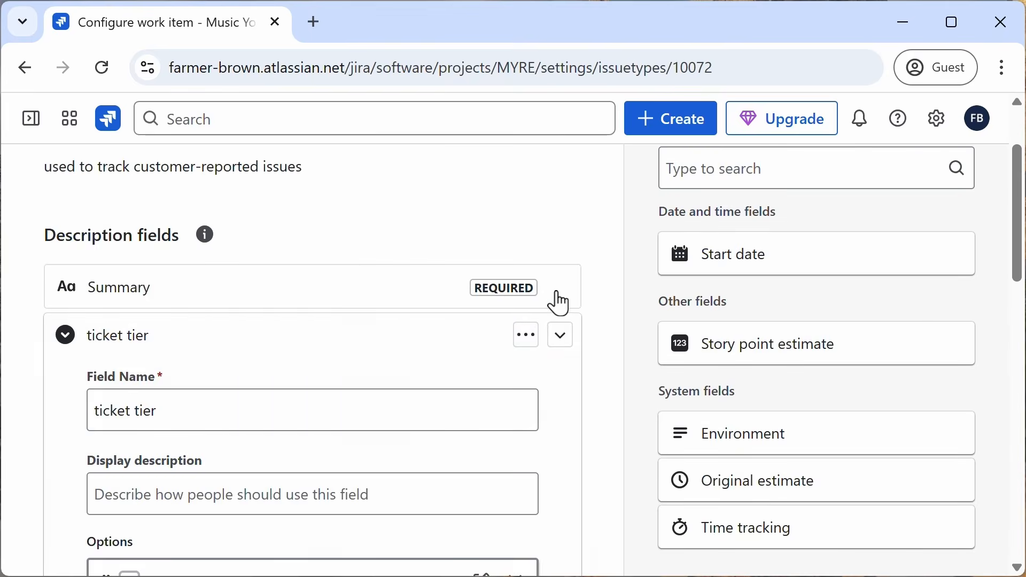
scroll(395, 388, "down", 4)
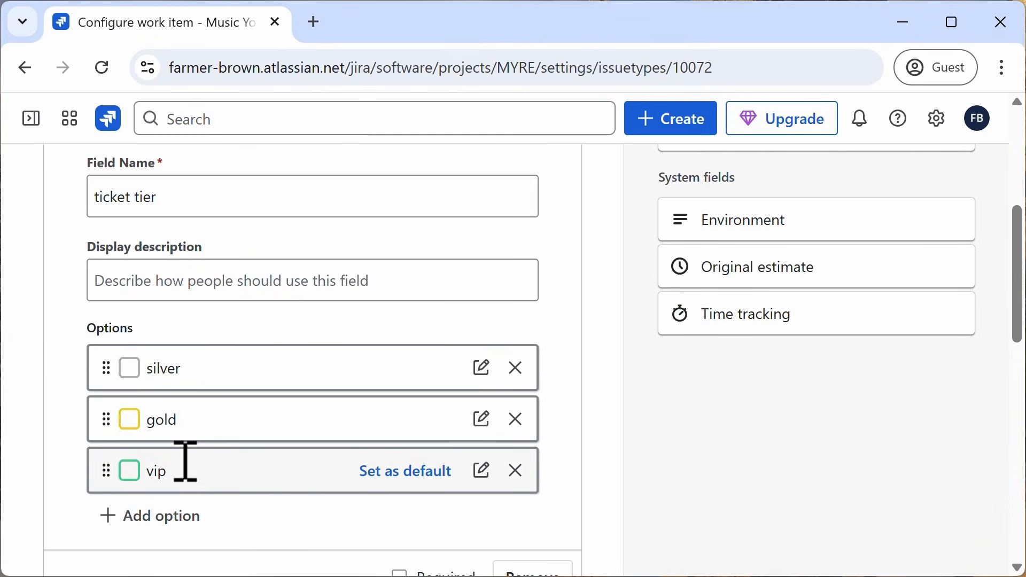
left_click(478, 475)
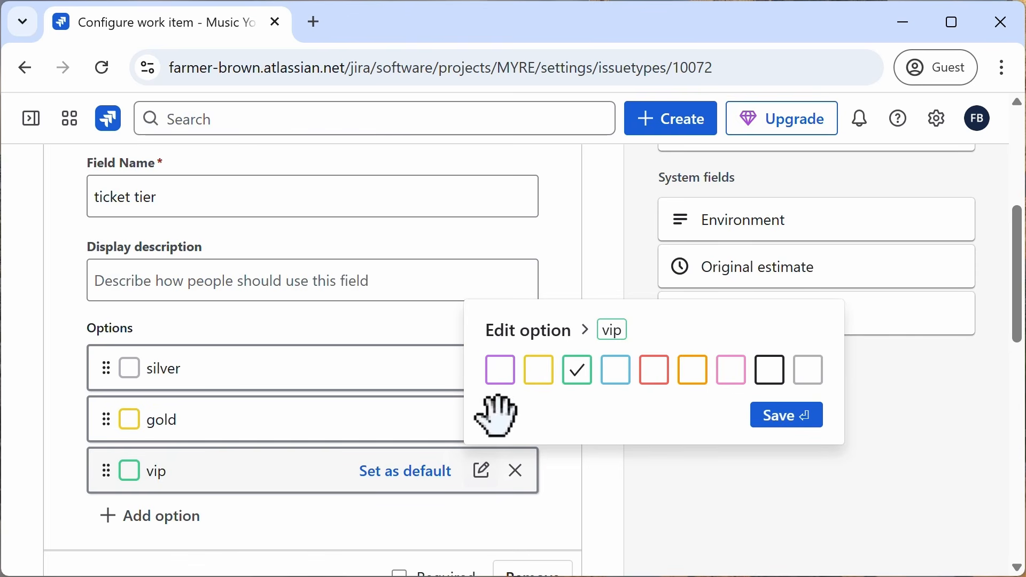
left_click(502, 379)
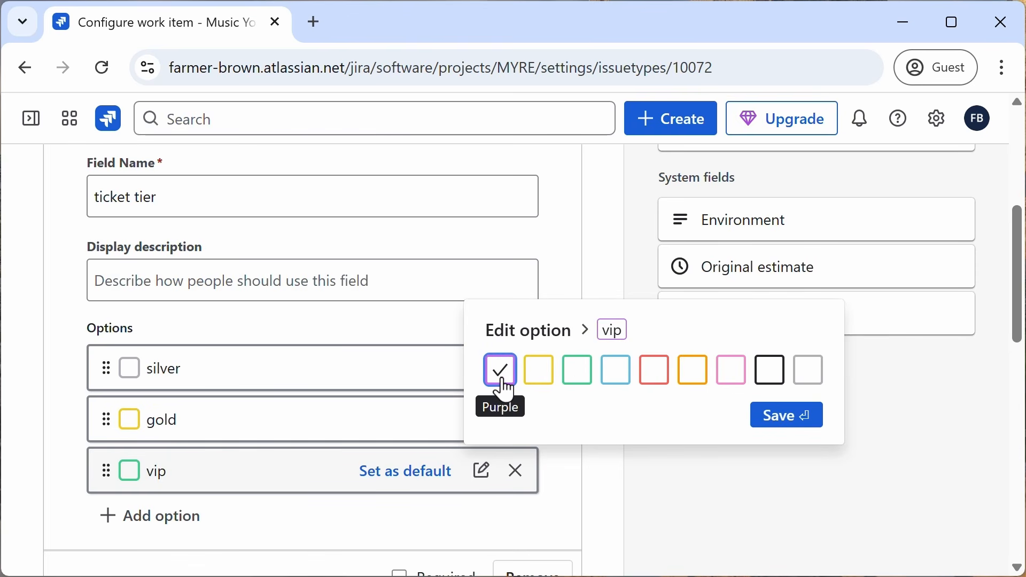
left_click(789, 434)
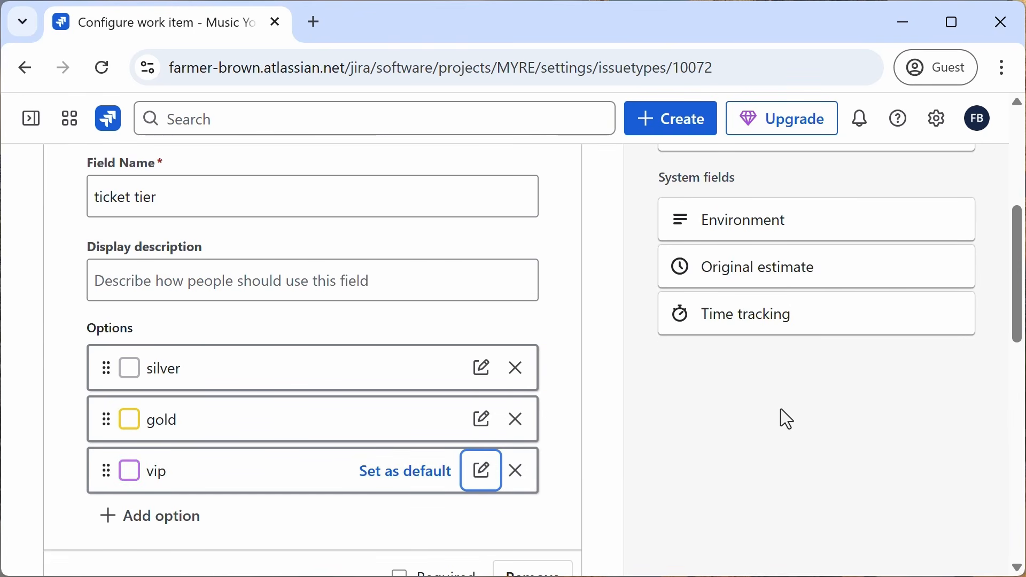
left_click(762, 428)
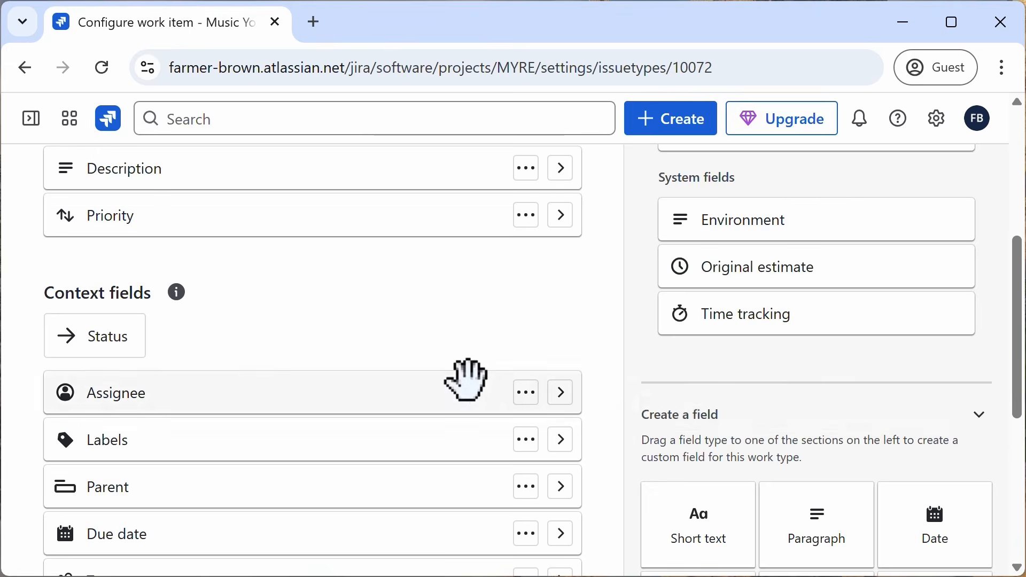
Step: Move the ticket tier field to the top of the context fields and save the work type changes
scroll(467, 378, "up", 6)
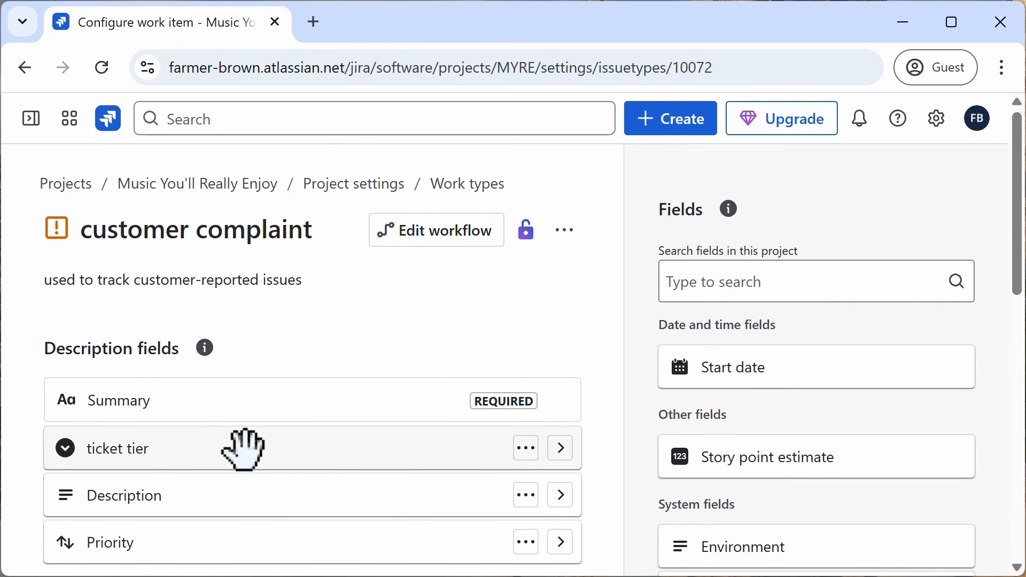
left_click_drag(245, 449, 248, 423)
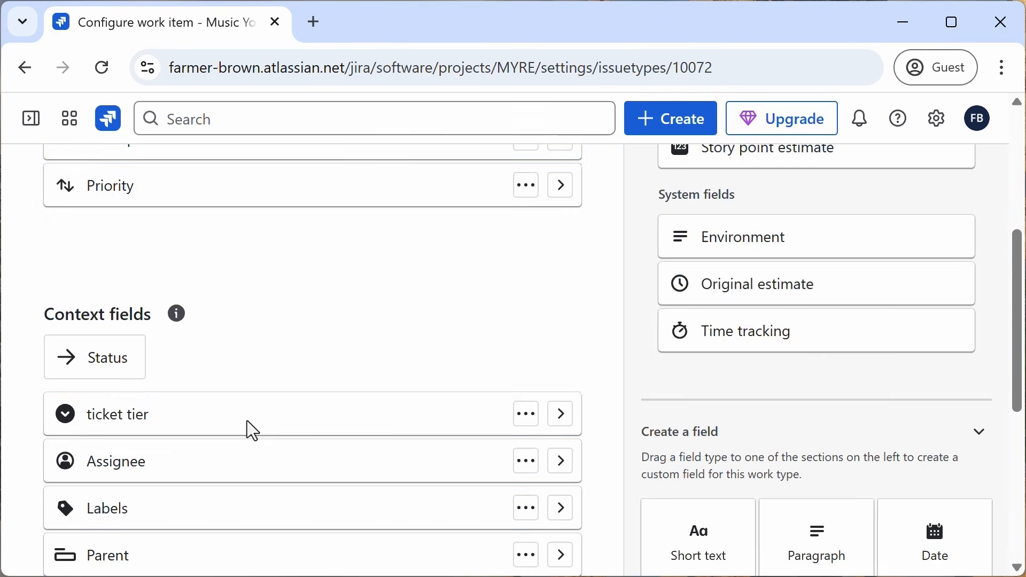
scroll(247, 421, "down", 3)
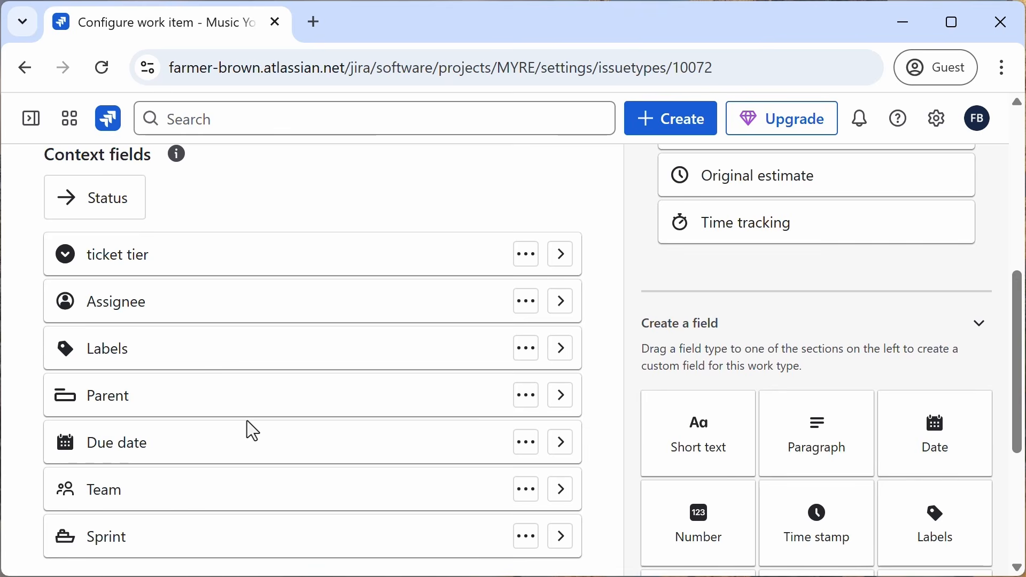
scroll(393, 419, "down", 5)
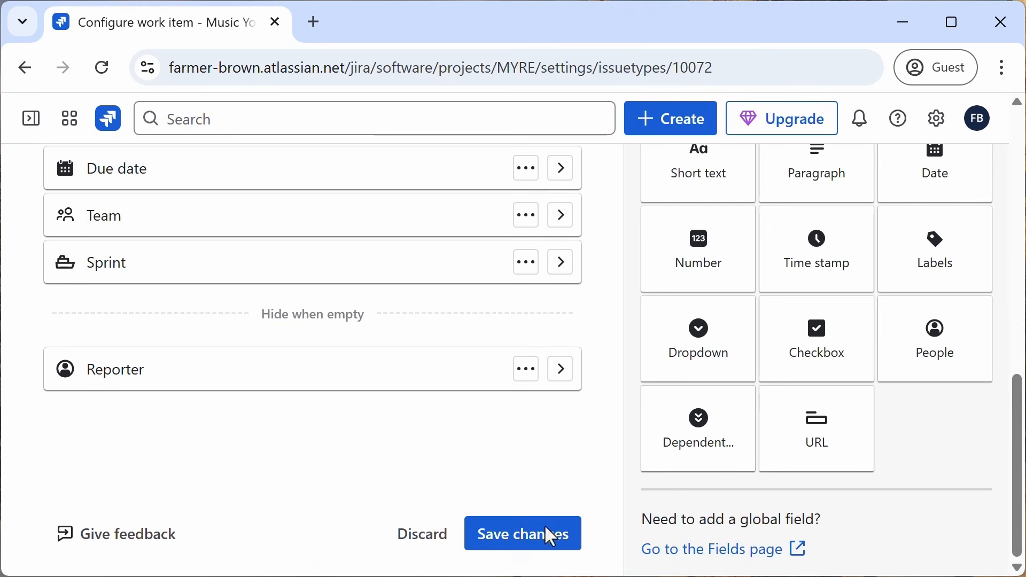
left_click(552, 543)
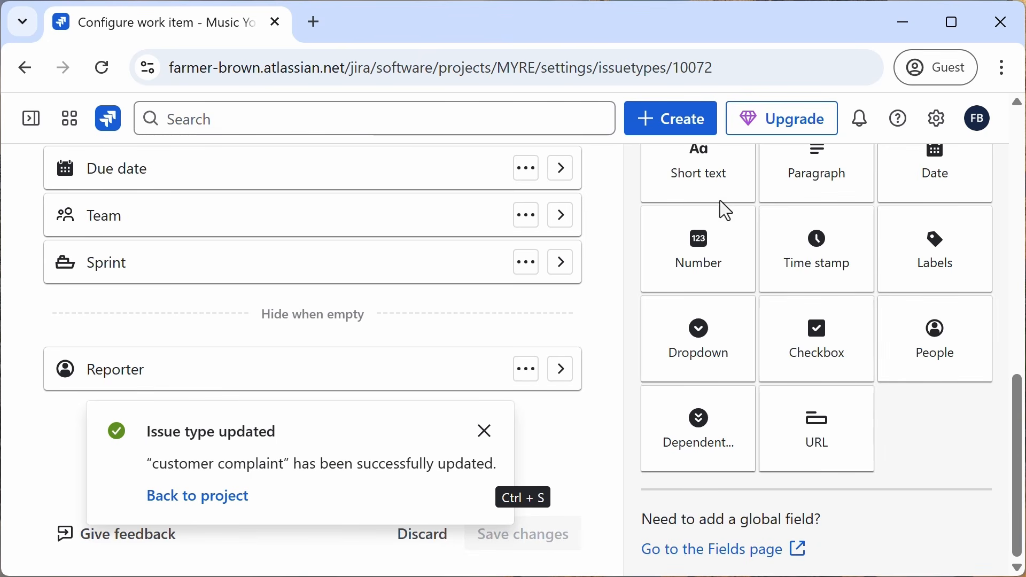
Step: Start creating a new work item in the Music You'll Really Enjoy project with the customer complaint work type
left_click(675, 122)
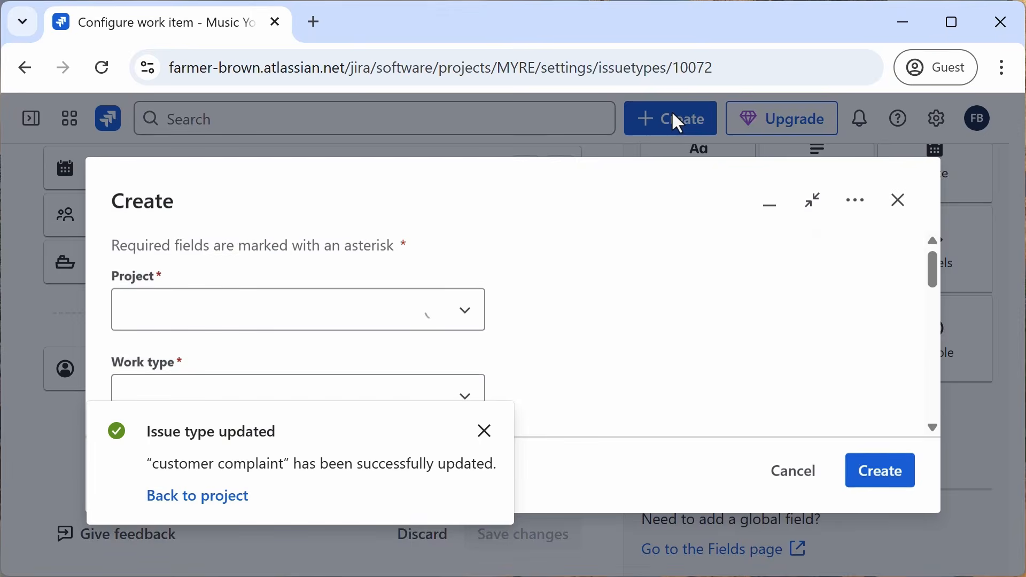
left_click(486, 433)
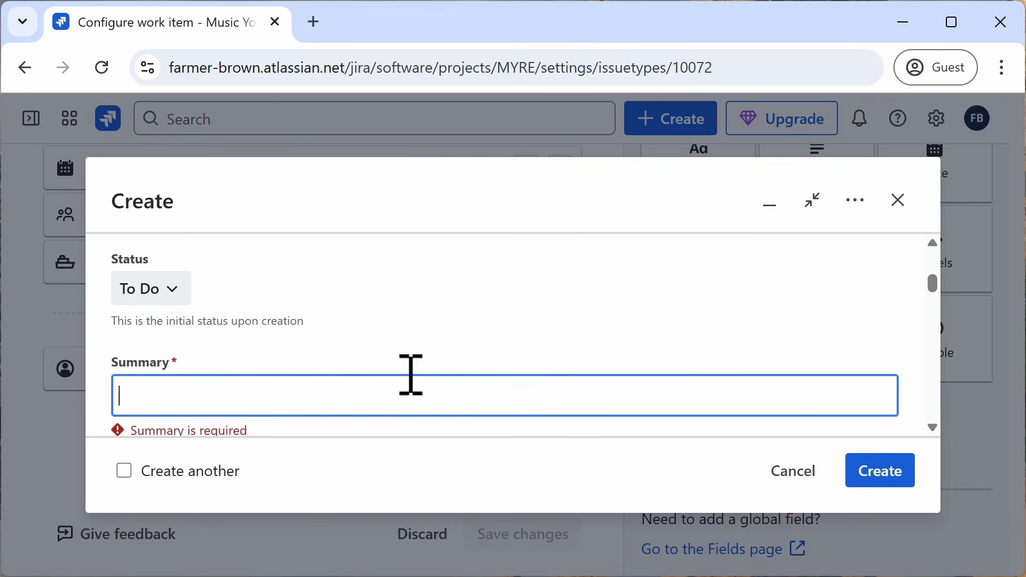
scroll(382, 320, "down", 5)
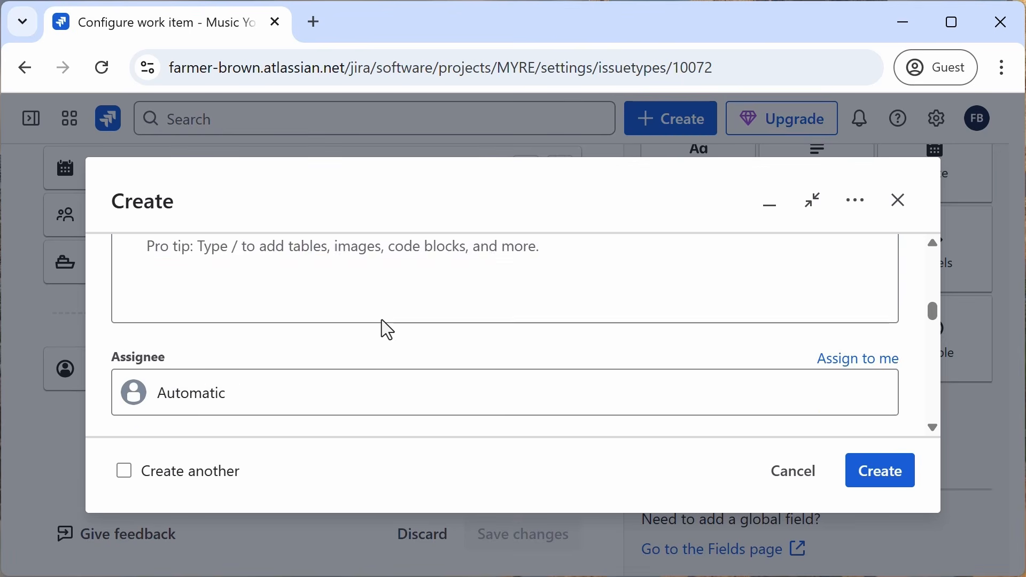
scroll(382, 324, "up", 10)
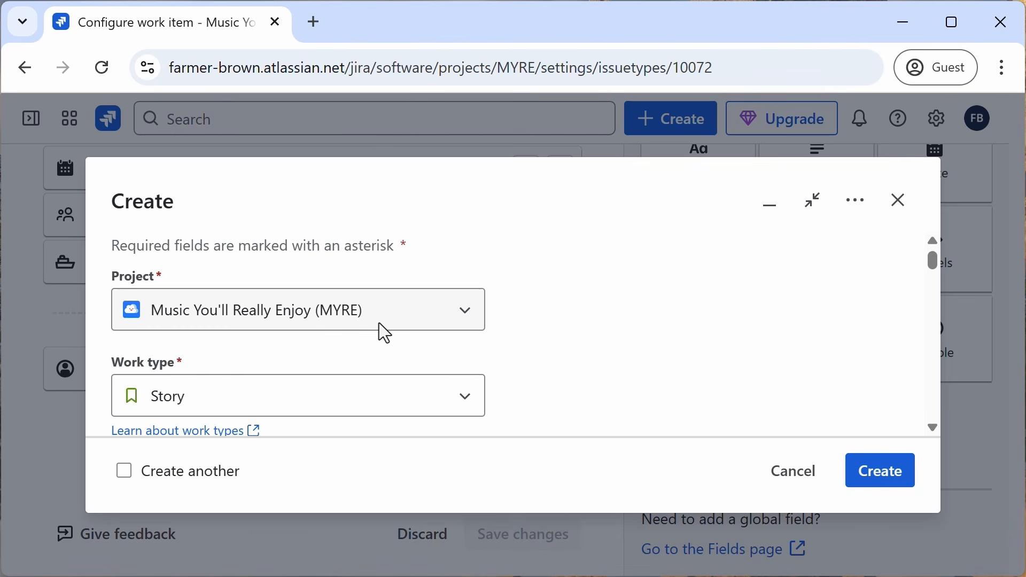
left_click(462, 405)
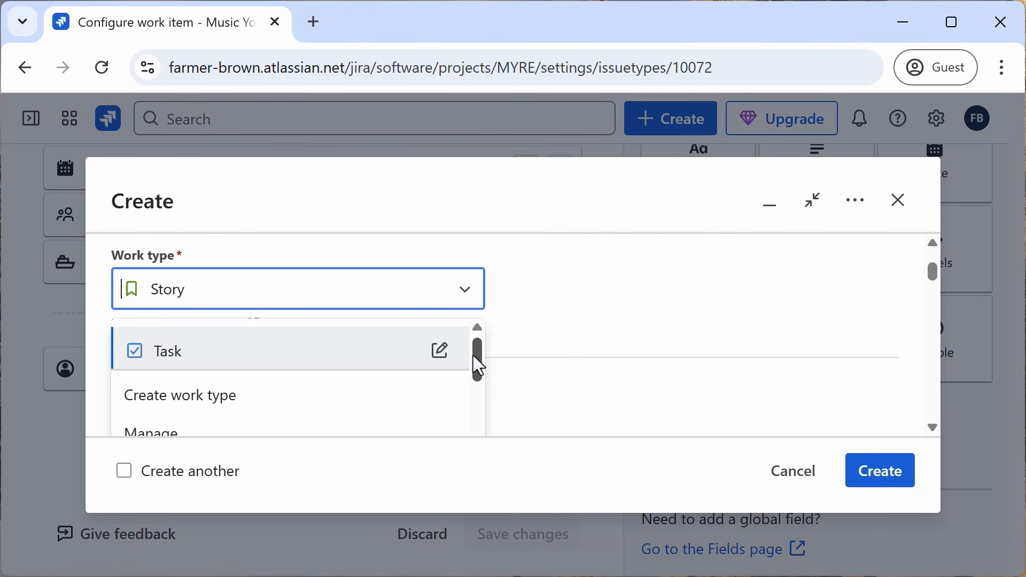
left_click_drag(473, 355, 476, 412)
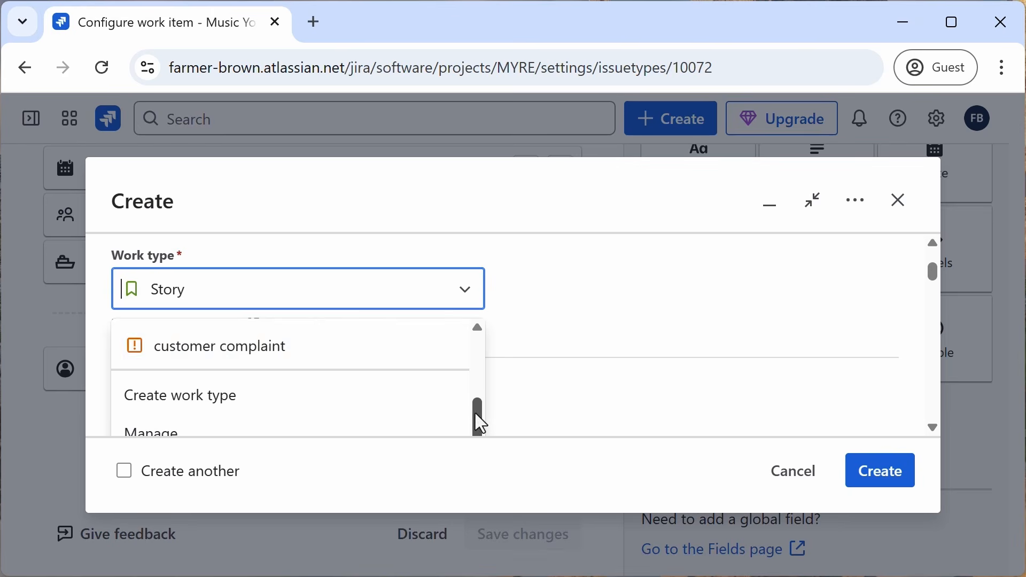
left_click(258, 352)
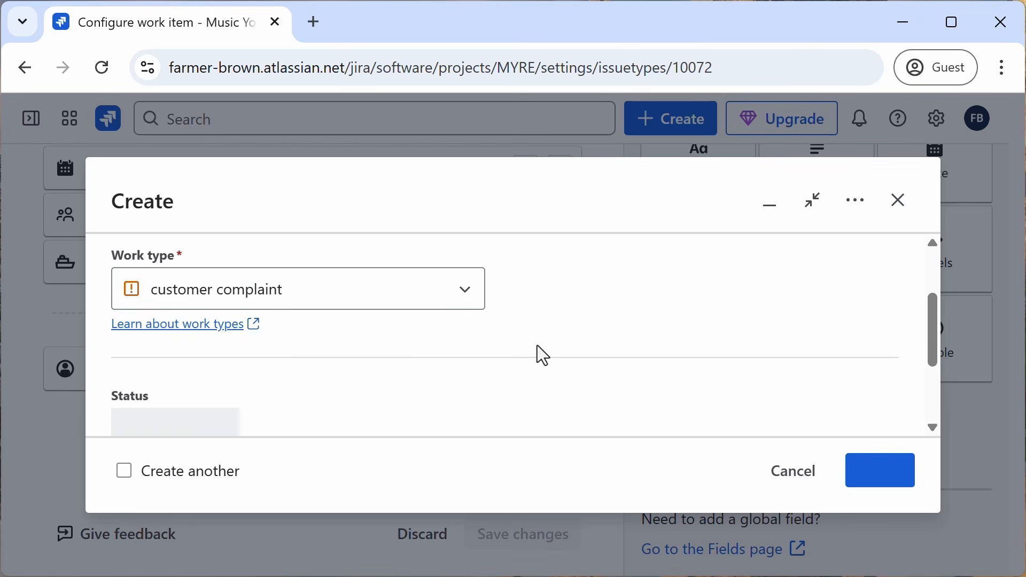
Step: Enter the summary "my tent is leaking" and the description "Im soaked!"
scroll(577, 309, "down", 4)
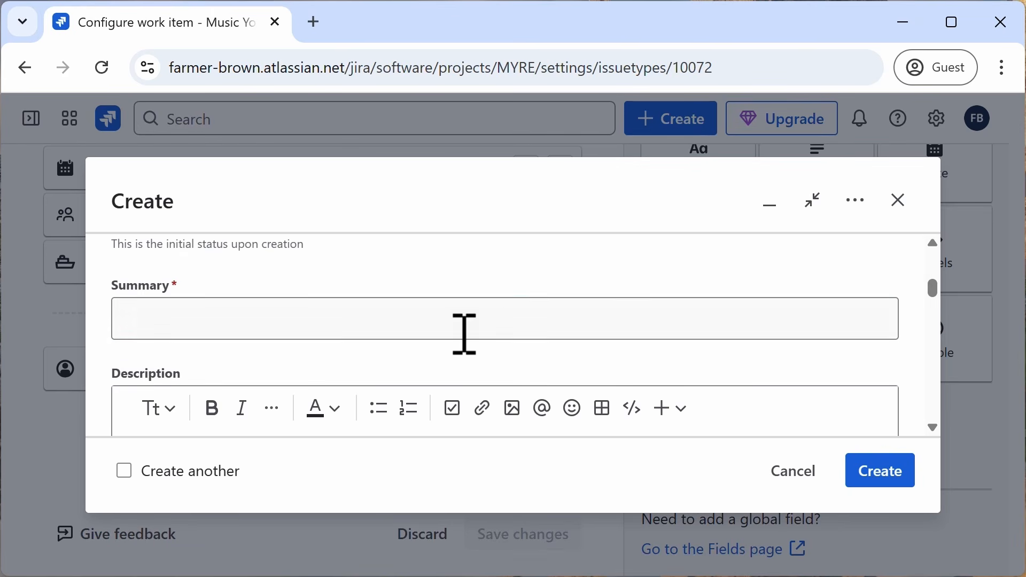
left_click(450, 329)
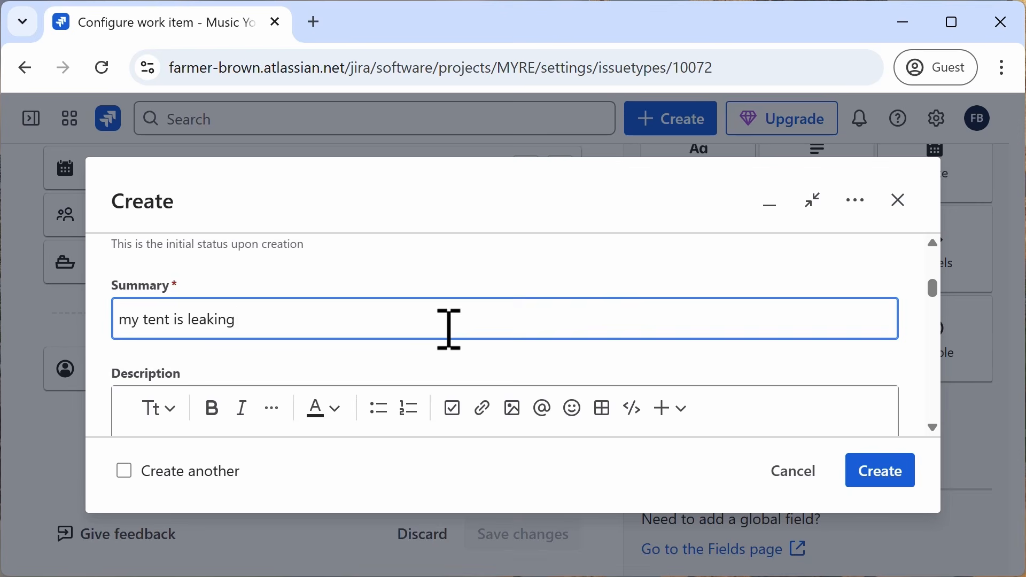
scroll(450, 329, "down", 3)
left_click(464, 293)
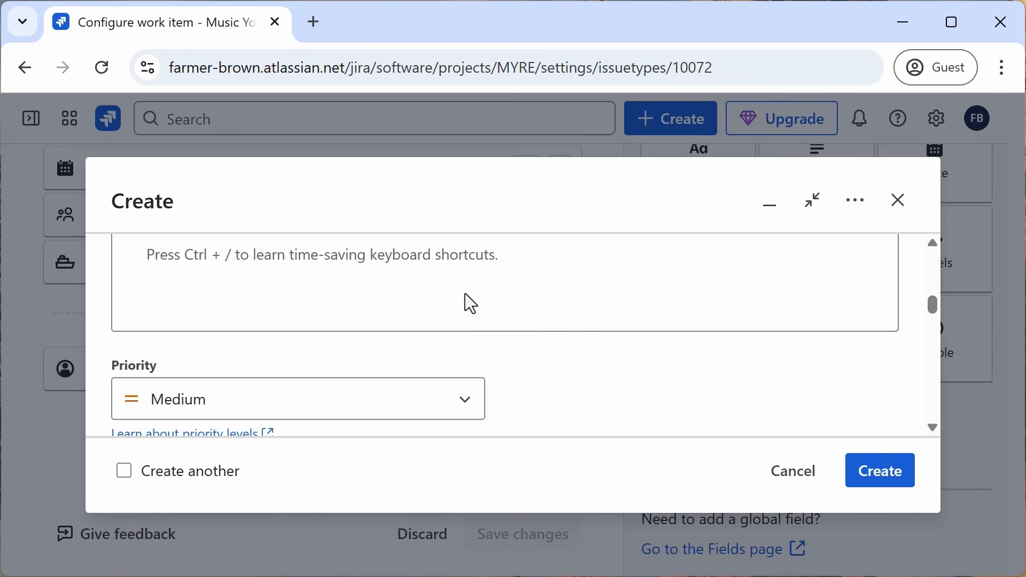
type("Im soaked!")
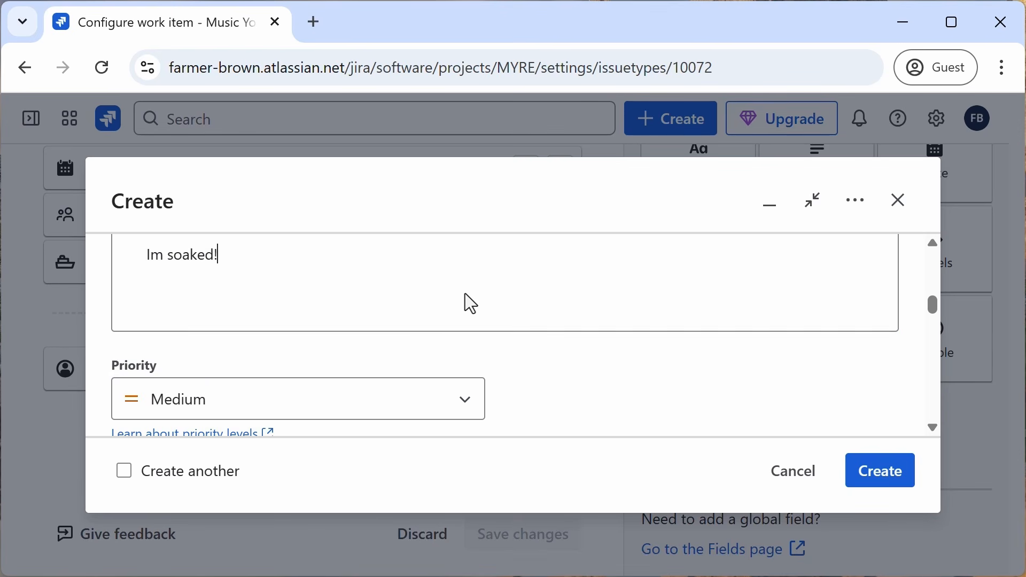
Step: Set the ticket tier to gold and create the work item
scroll(465, 295, "down", 2)
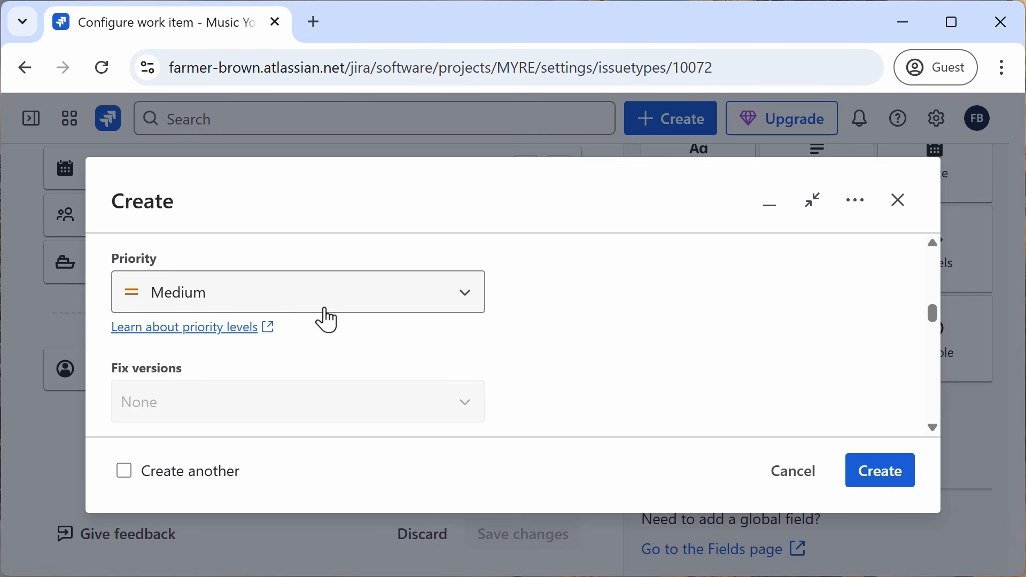
scroll(326, 318, "down", 2)
scroll(325, 304, "down", 2)
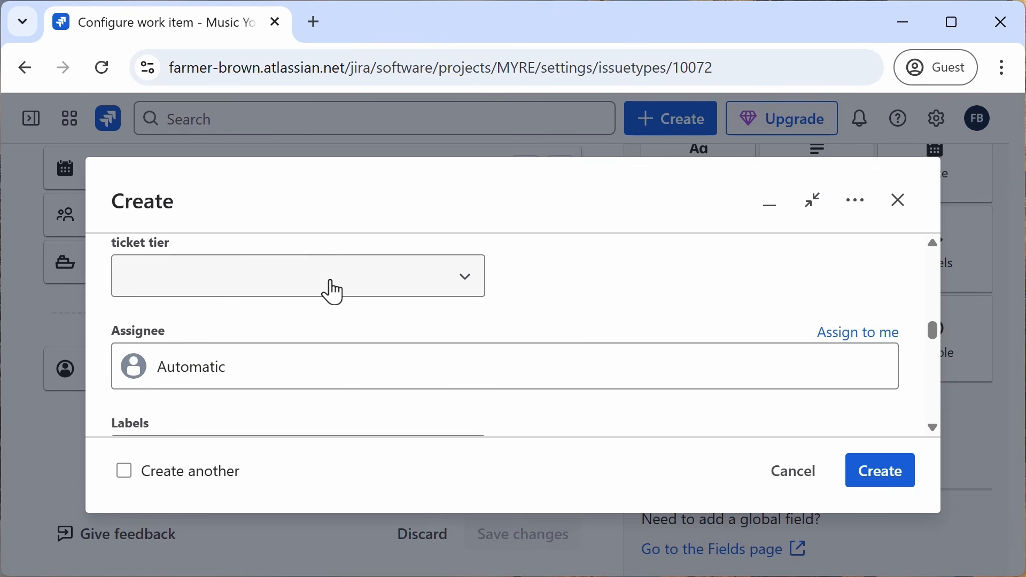
left_click(389, 290)
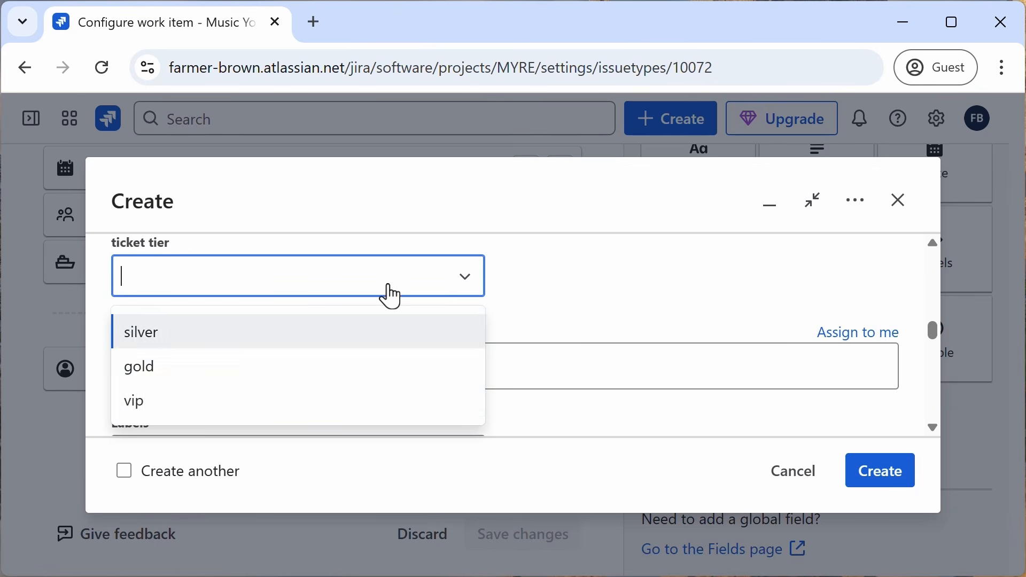
left_click(143, 374)
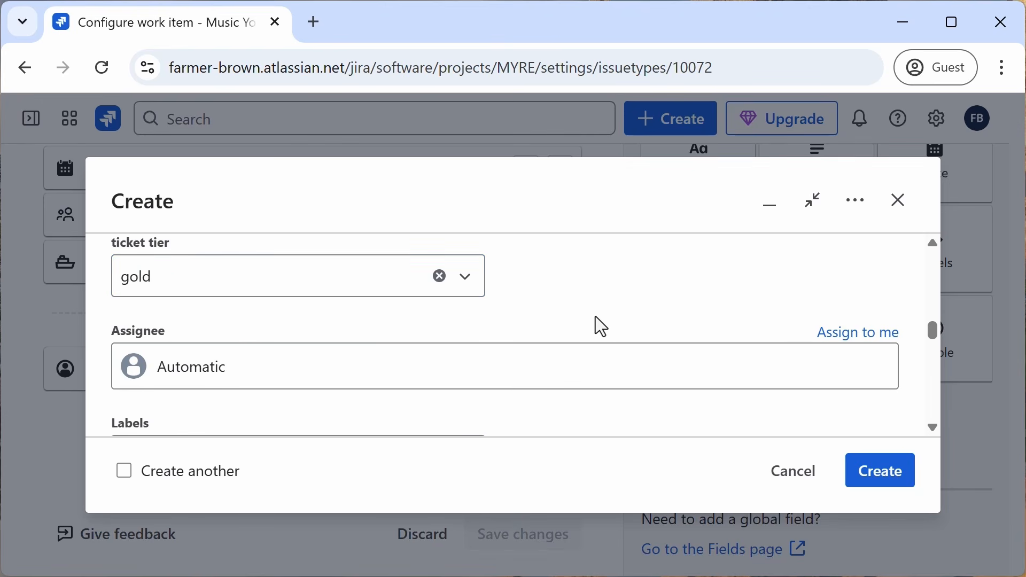
scroll(595, 316, "down", 5)
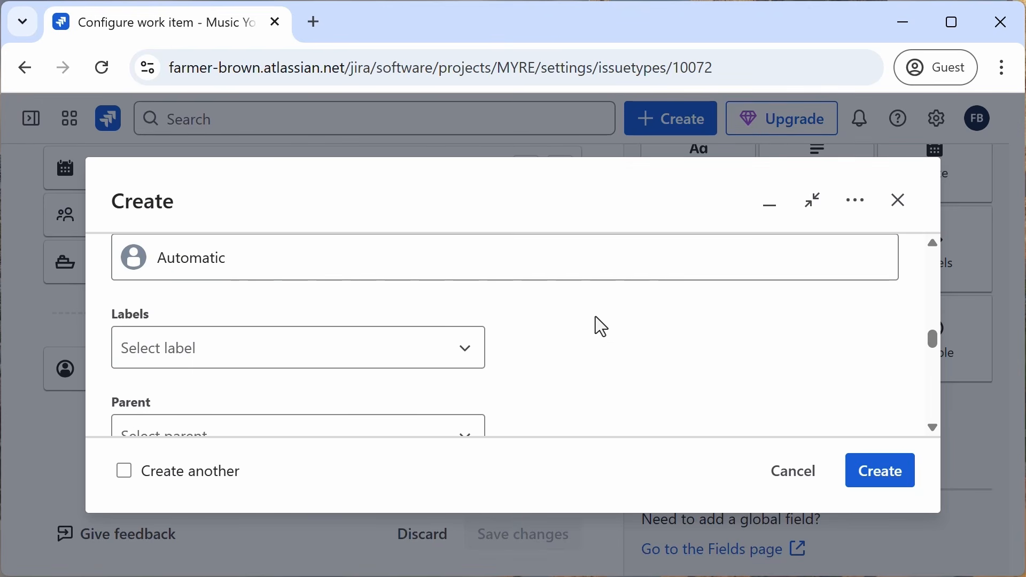
scroll(592, 317, "down", 2)
left_click(883, 477)
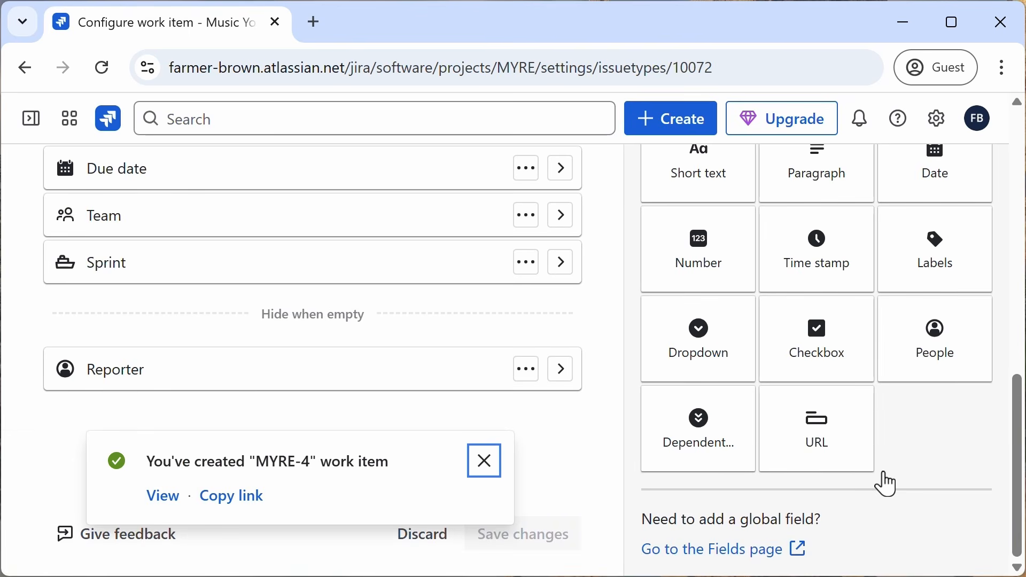
Step: Open the project's backlog and view the details of the my tent is leaking work item
scroll(556, 419, "up", 12)
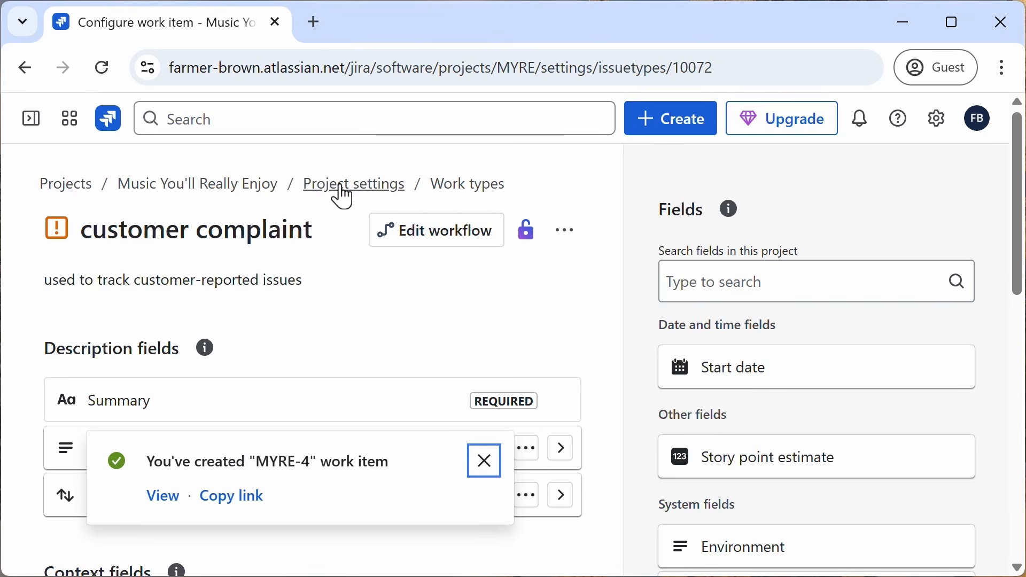
left_click(239, 187)
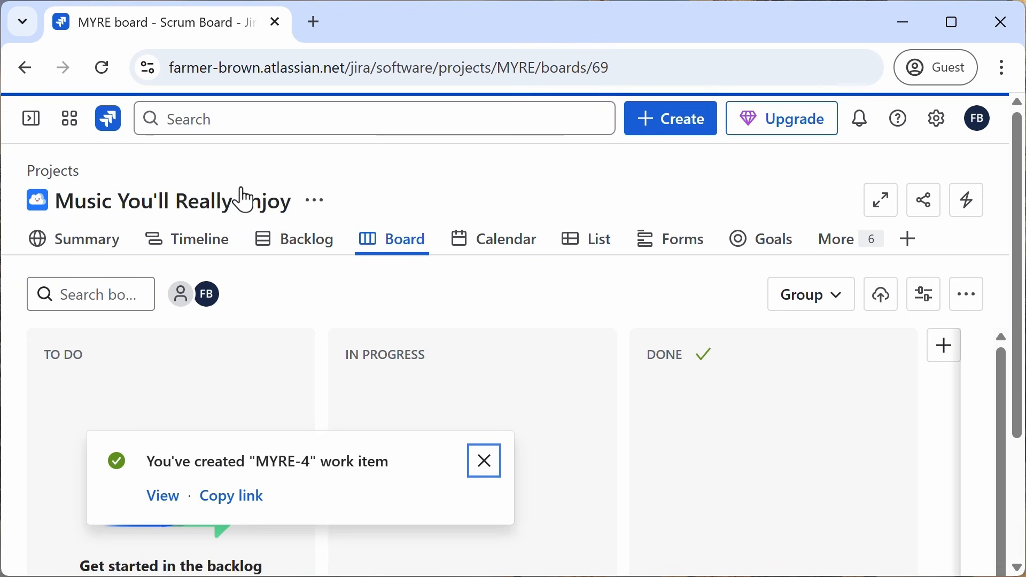
left_click(298, 247)
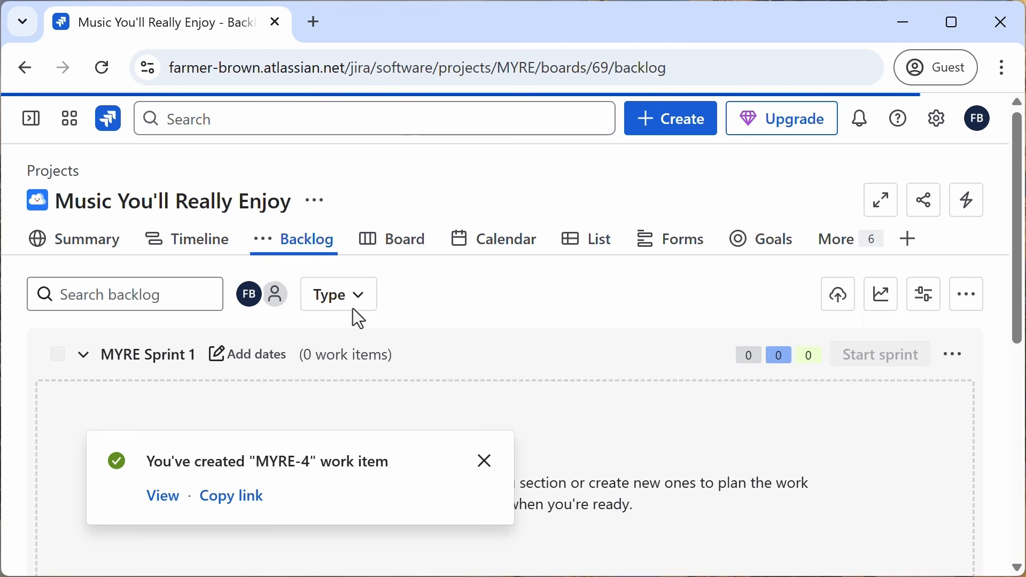
left_click(485, 461)
scroll(513, 388, "down", 6)
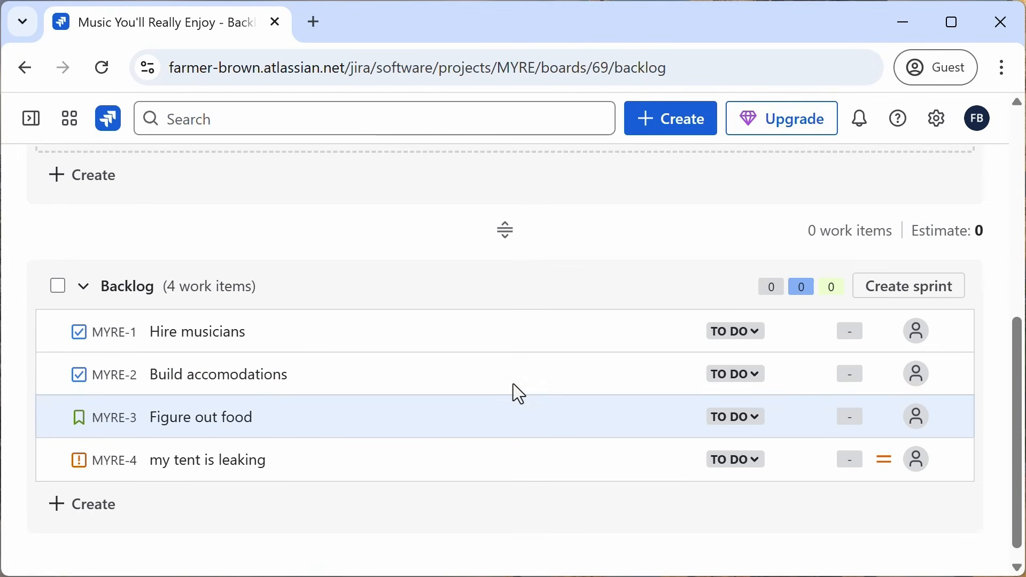
left_click(237, 470)
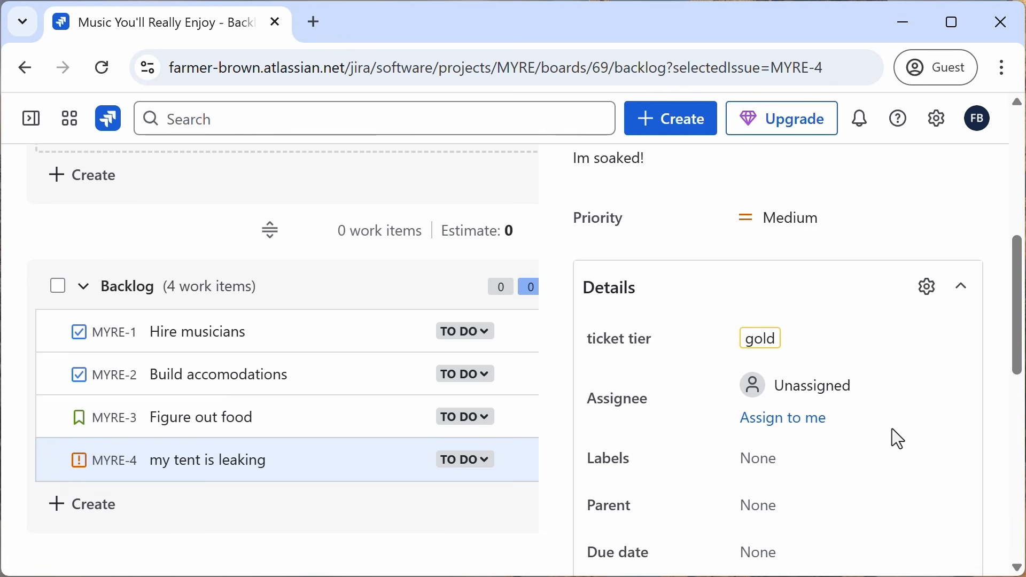
scroll(898, 439, "up", 10)
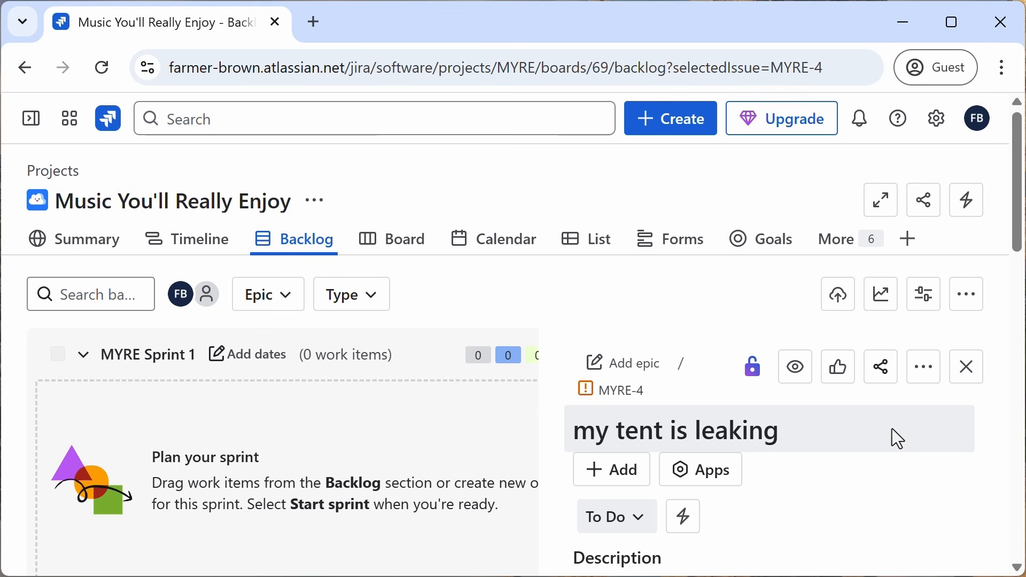
Step: Open the Story work type's configuration from the project settings
left_click(30, 122)
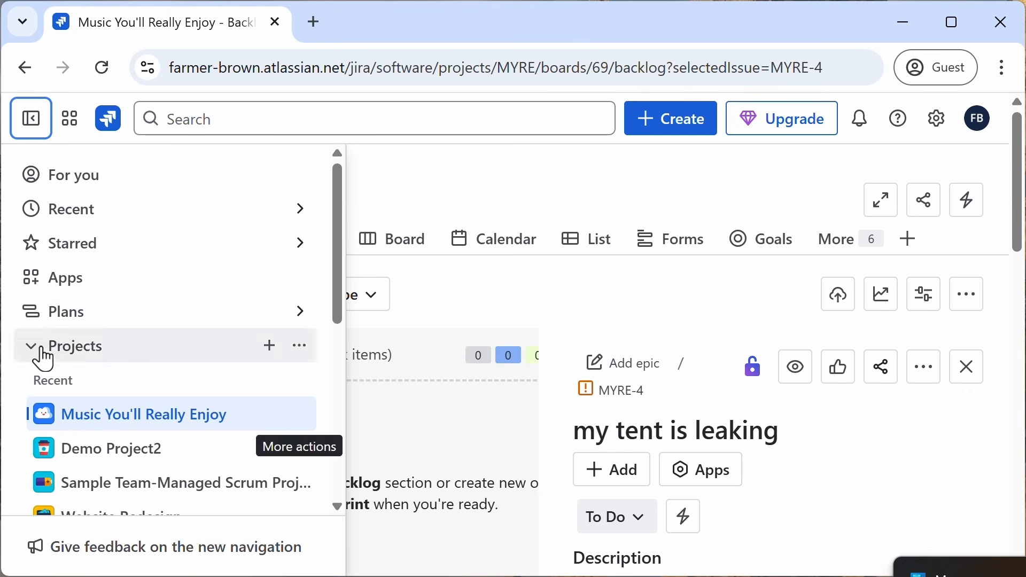
scroll(126, 447, "down", 2)
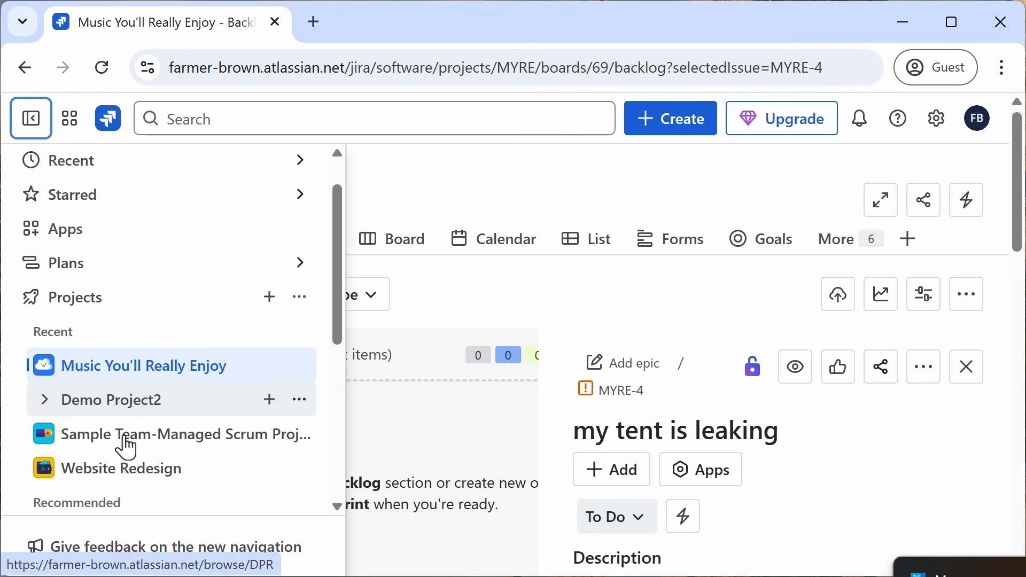
left_click(298, 308)
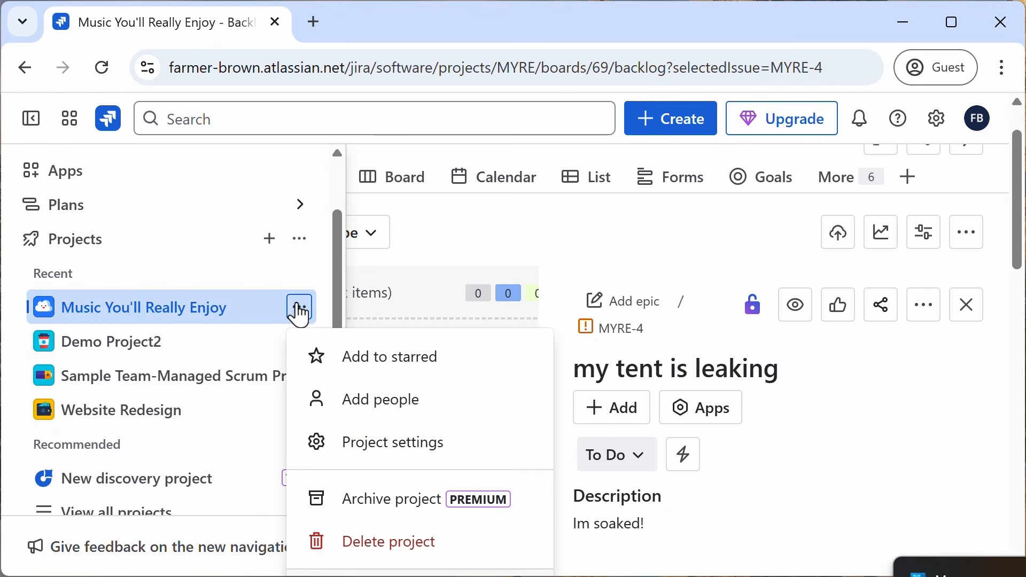
left_click(353, 443)
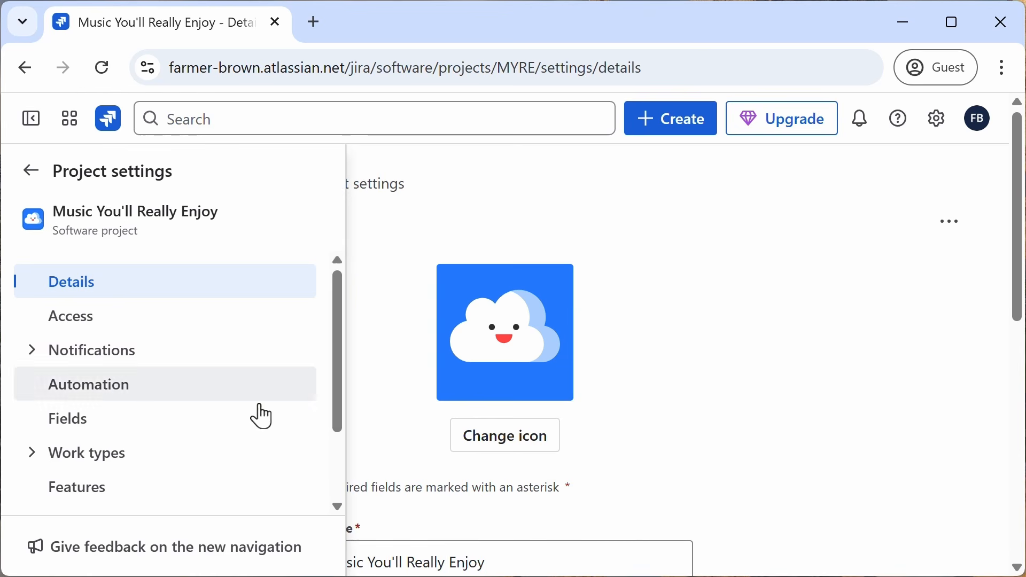
left_click(33, 455)
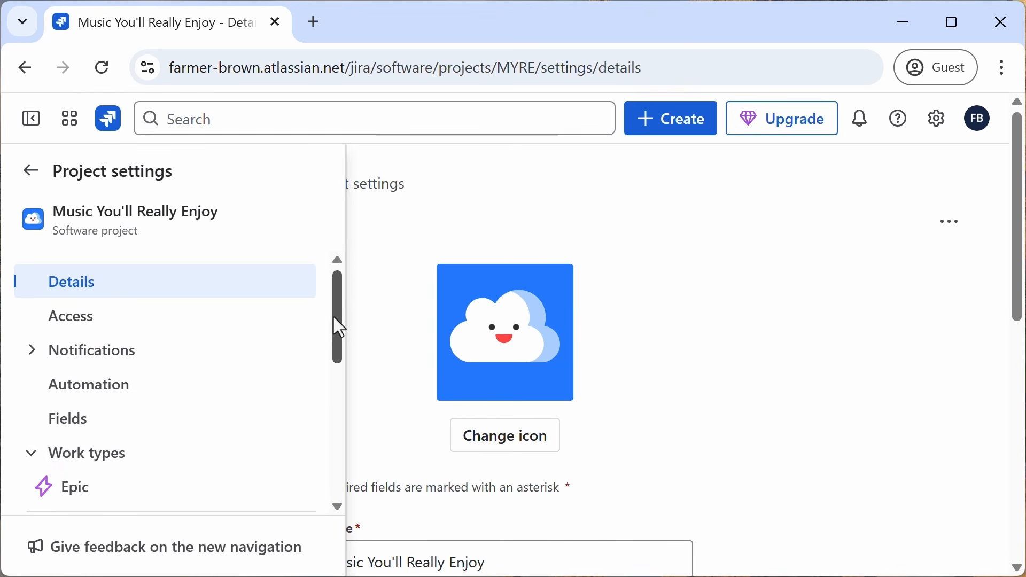
left_click_drag(335, 320, 335, 388)
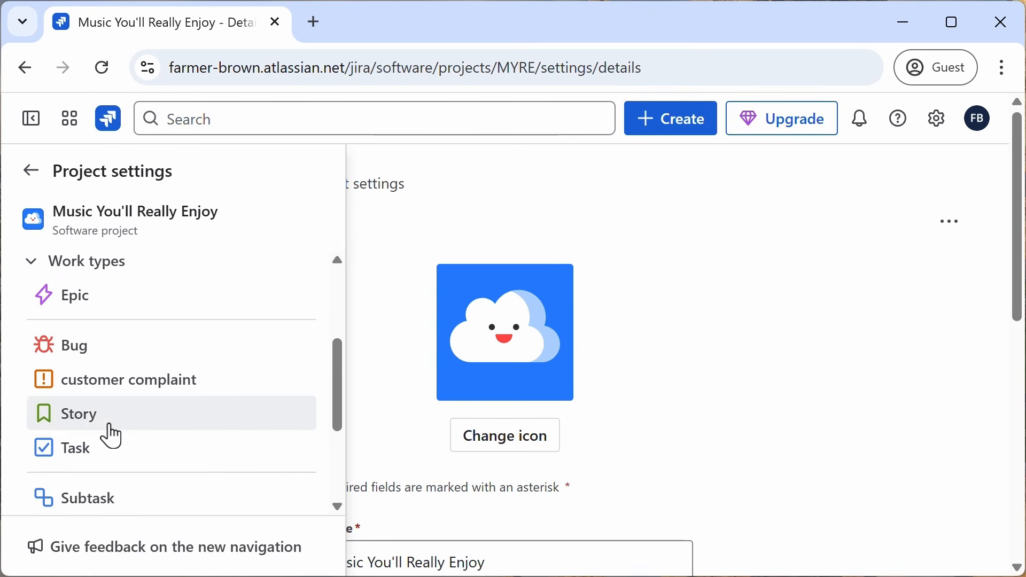
left_click(88, 421)
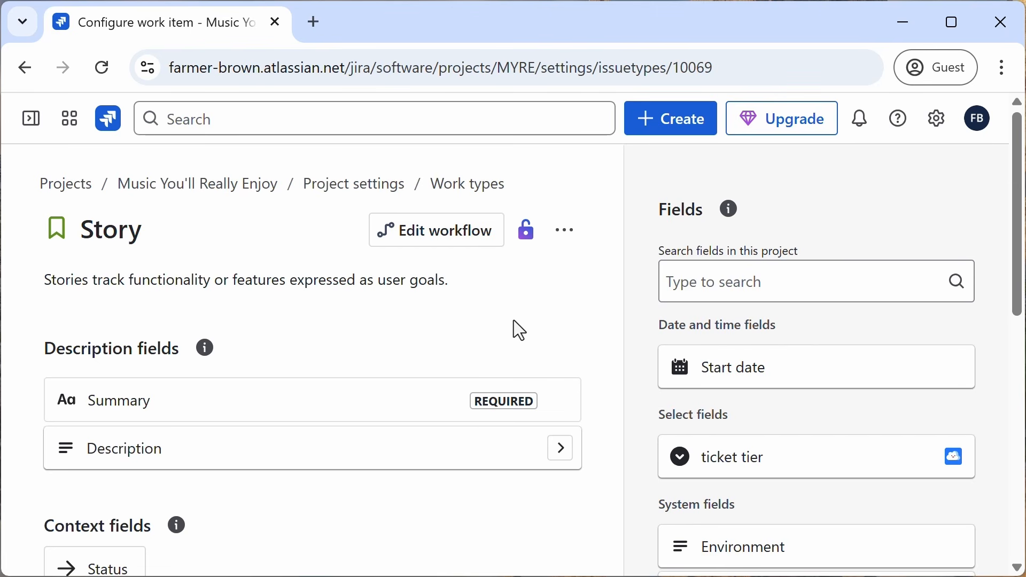
Step: Open the Story work type's workflow editor and leave it without saving any changes
left_click(465, 247)
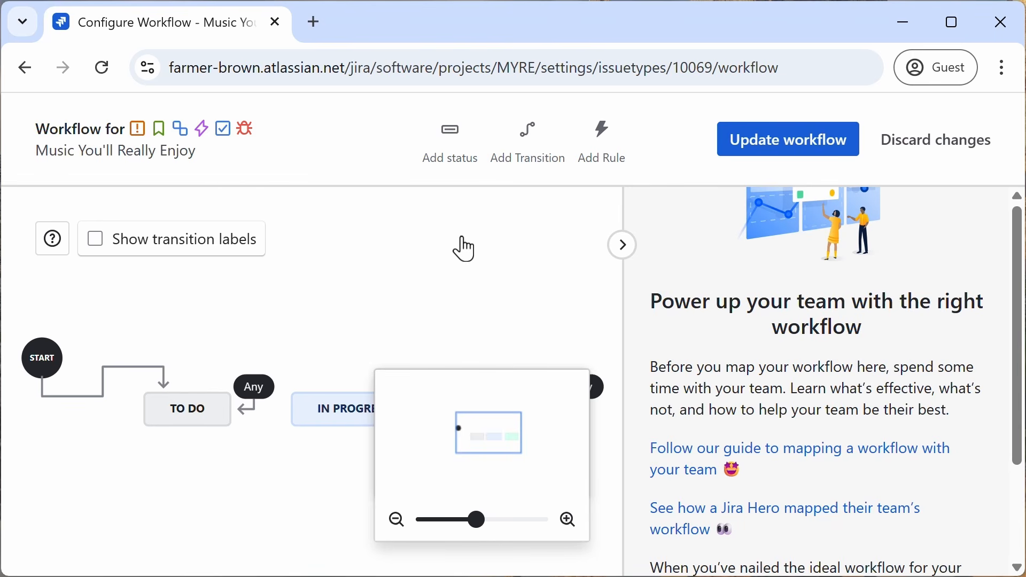
left_click(25, 67)
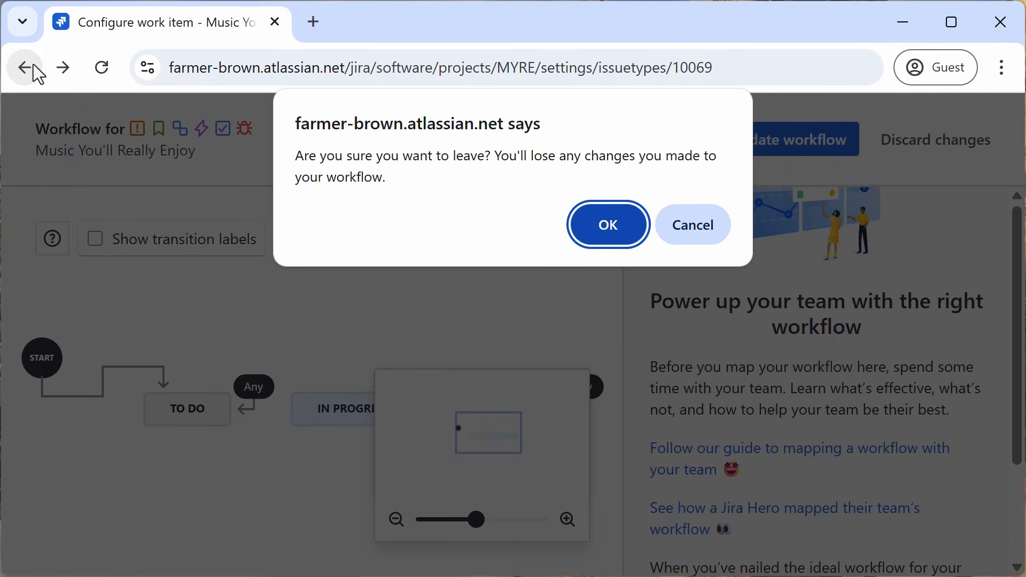
left_click(695, 239)
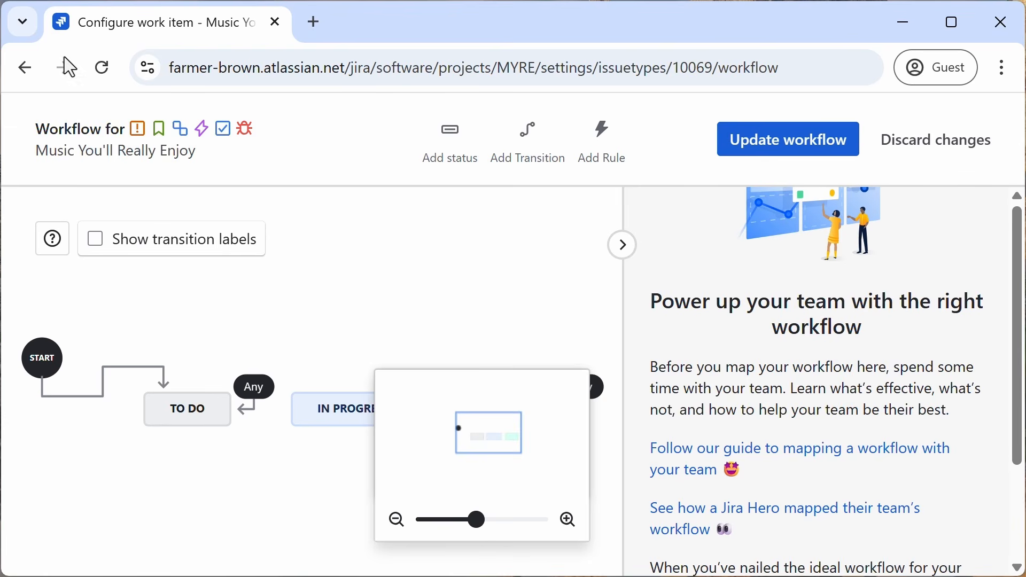
left_click(24, 68)
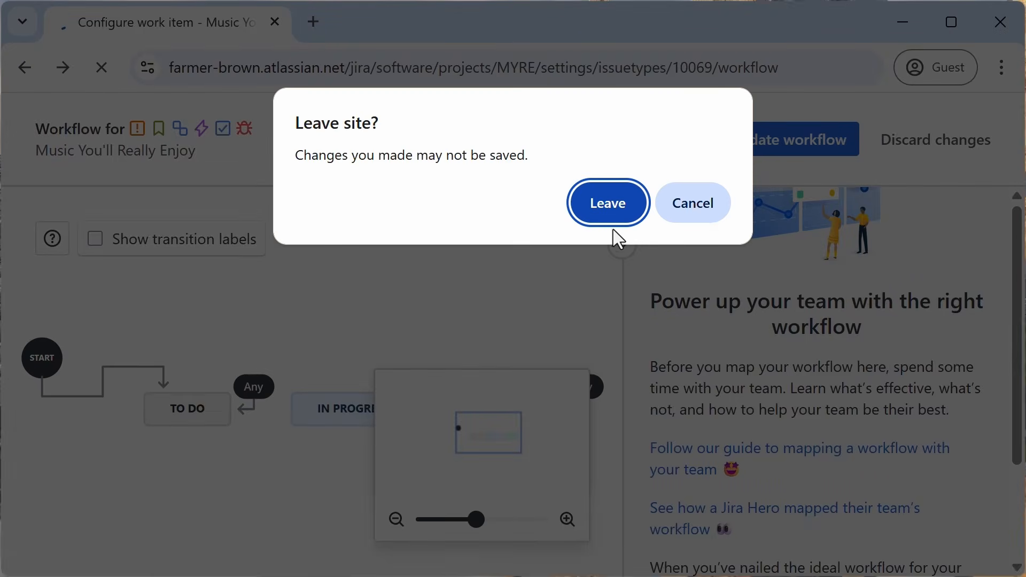
left_click(609, 216)
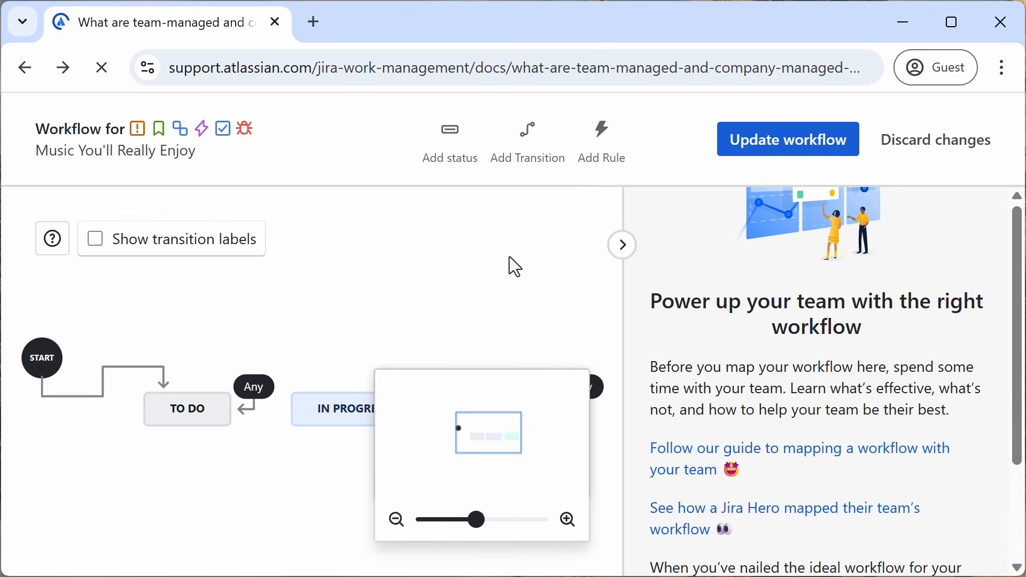
Step: Return to the Music You'll Really Enjoy project board by pasting its board URL
scroll(311, 299, "up", 11)
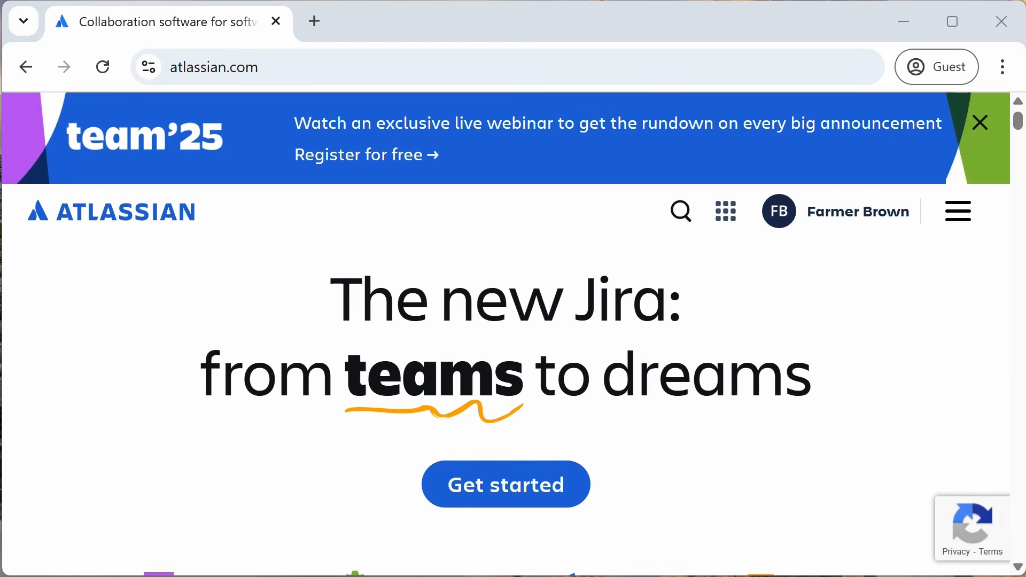
left_click(272, 67)
type("https://farmer-brown.atlassian.net/jira/software/projects/MYRE/boards/69")
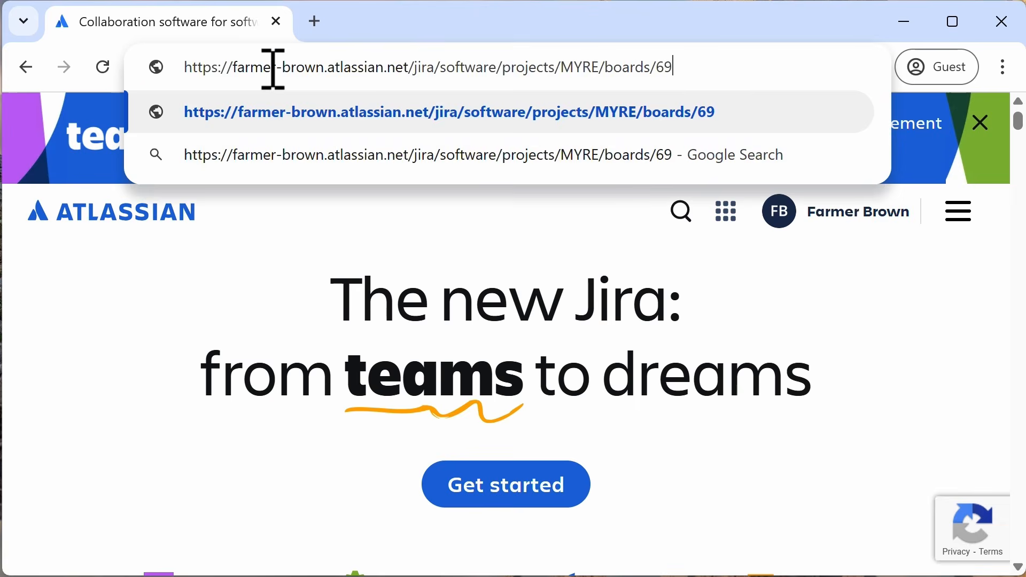
key("Return")
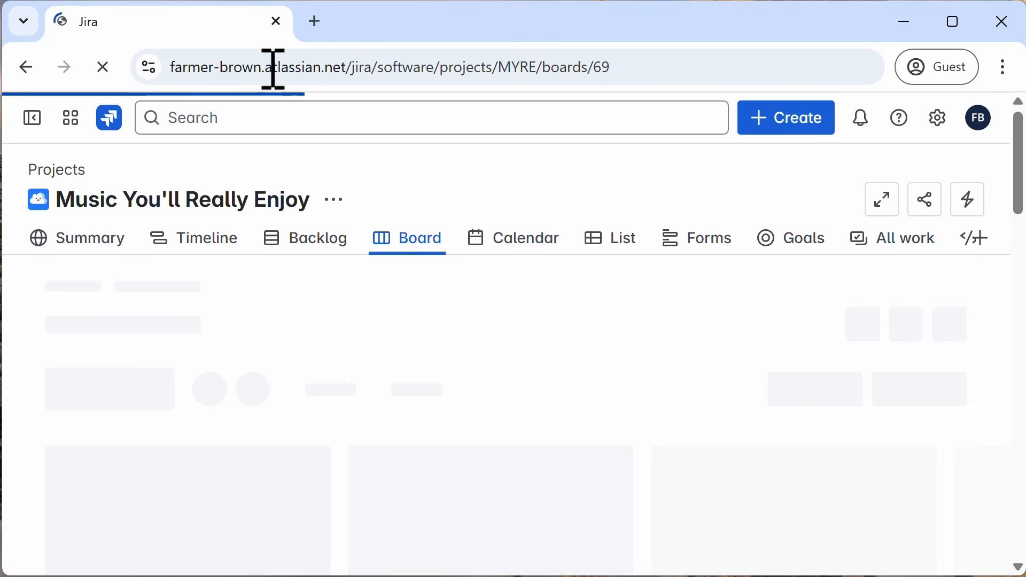
Step: Open the customer complaint work type's configuration from the project settings
left_click(33, 119)
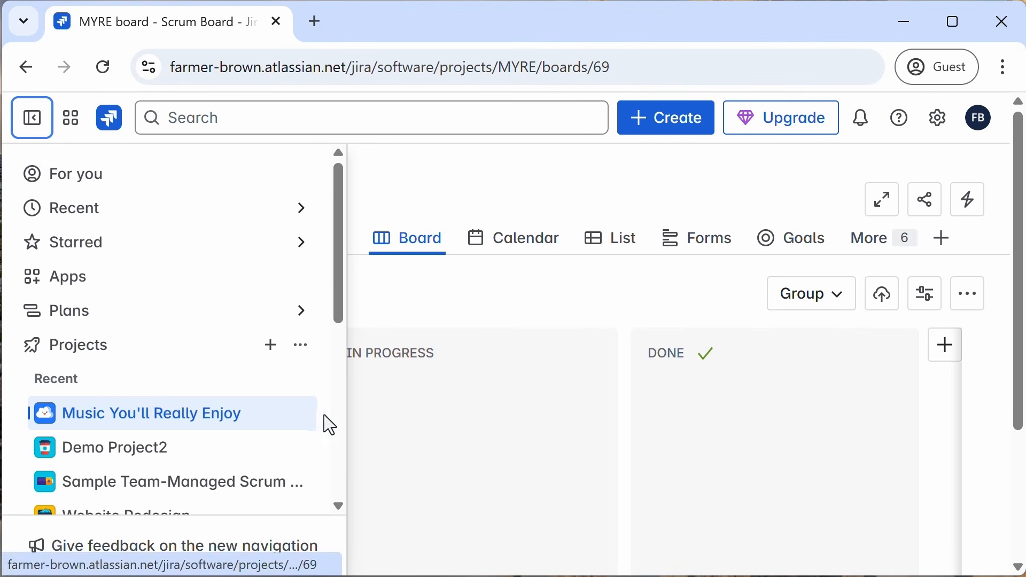
left_click(301, 415)
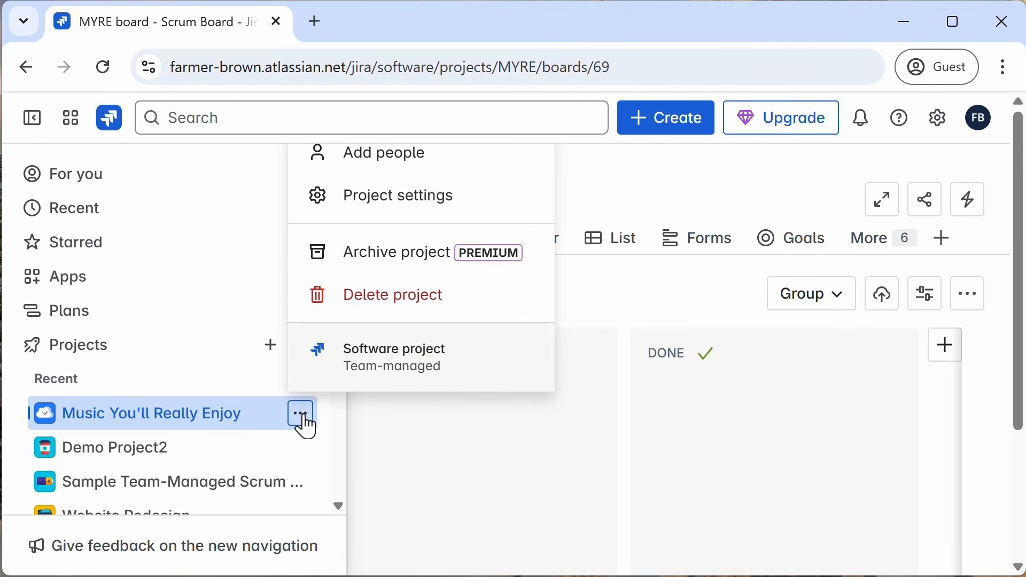
left_click(355, 218)
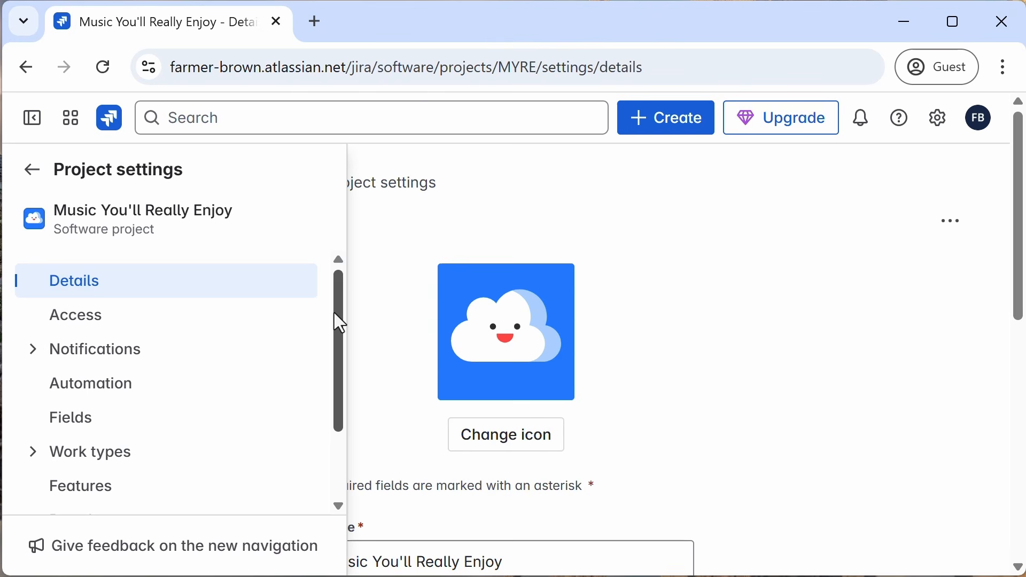
left_click_drag(340, 324, 330, 365)
left_click(31, 368)
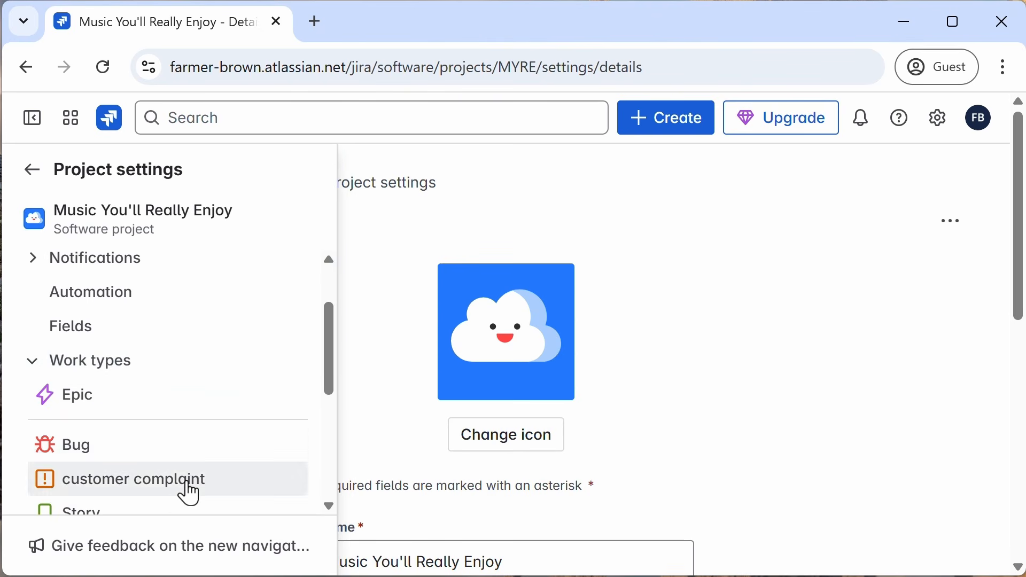
left_click(187, 485)
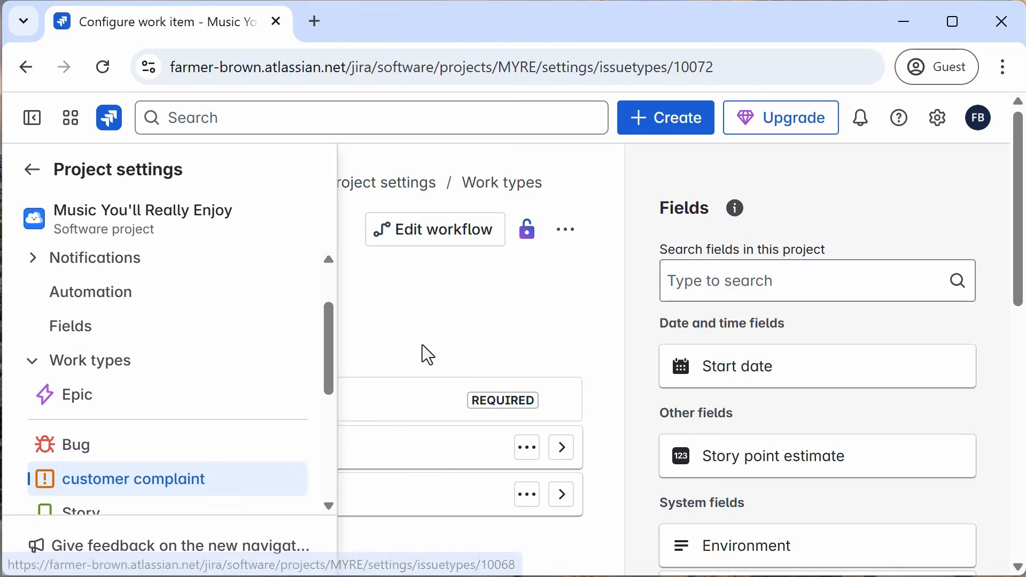
Step: Open the customer complaint work type's workflow editor
left_click(443, 247)
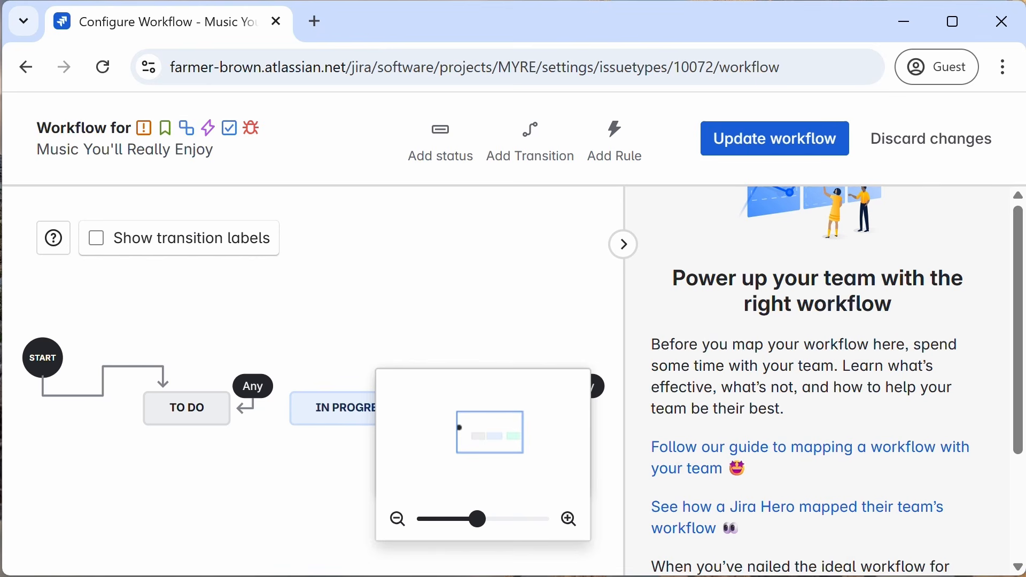
scroll(393, 300, "down", 4)
scroll(392, 301, "up", 2)
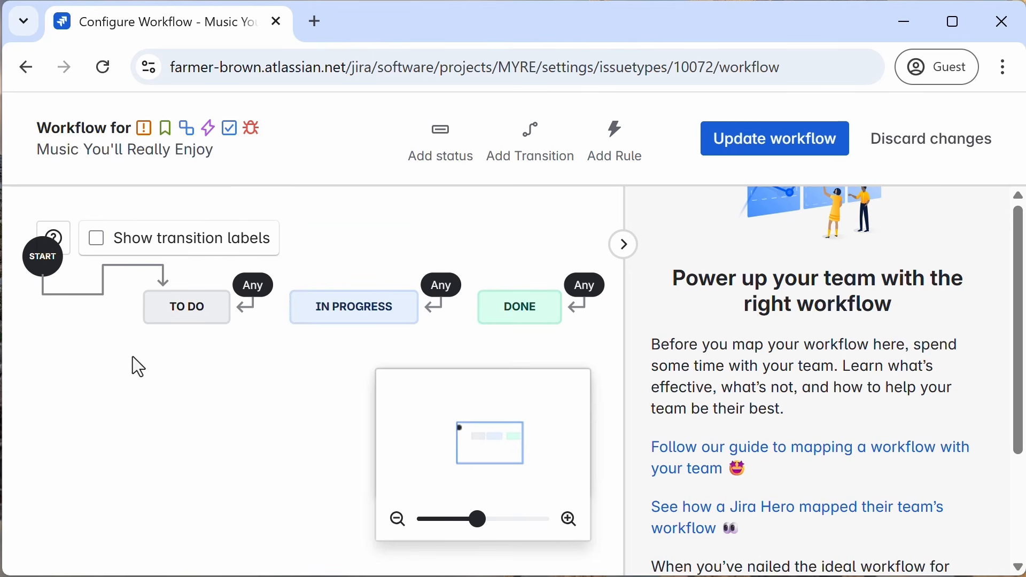
Step: Add a new workflow status named for review in the To do category
left_click(455, 154)
left_click(368, 382)
type("for")
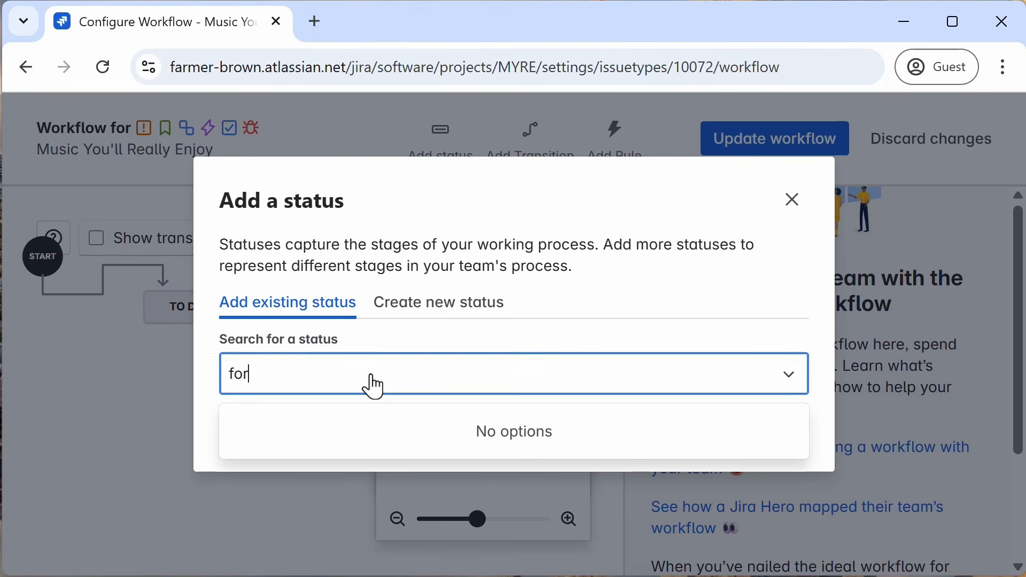
type(" review")
left_click(437, 310)
left_click(345, 383)
type("f")
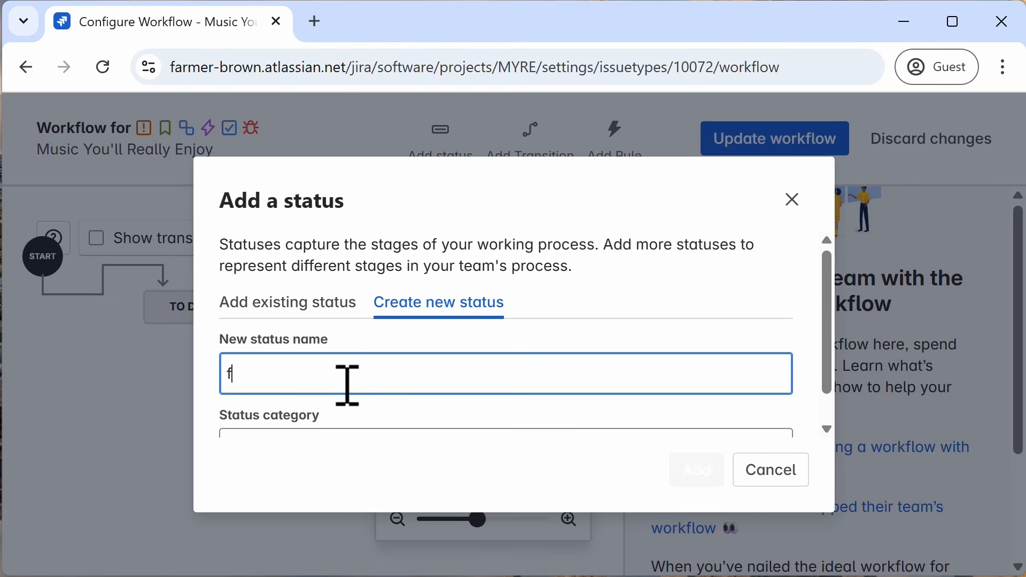
type("or review")
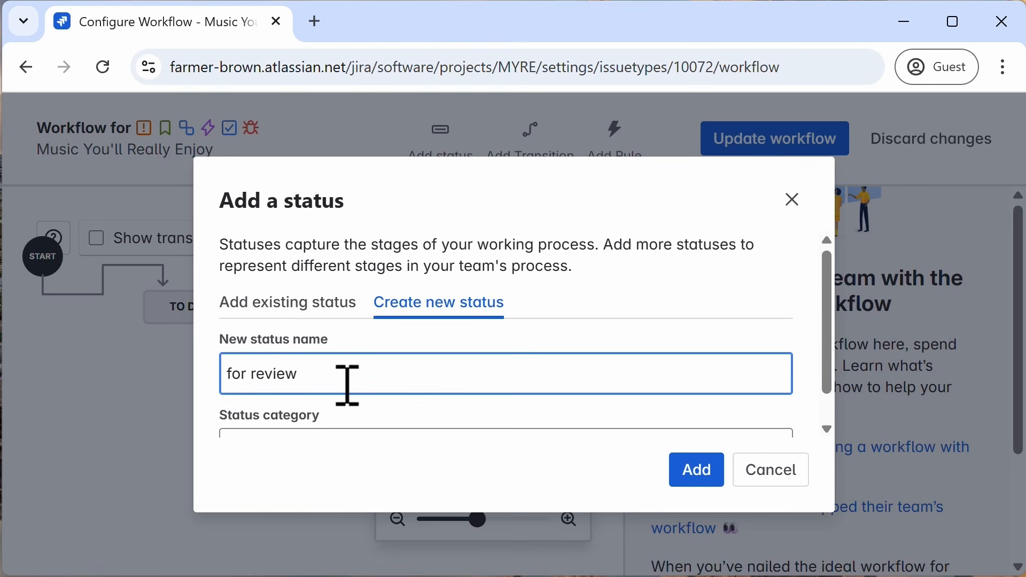
scroll(348, 385, "down", 1)
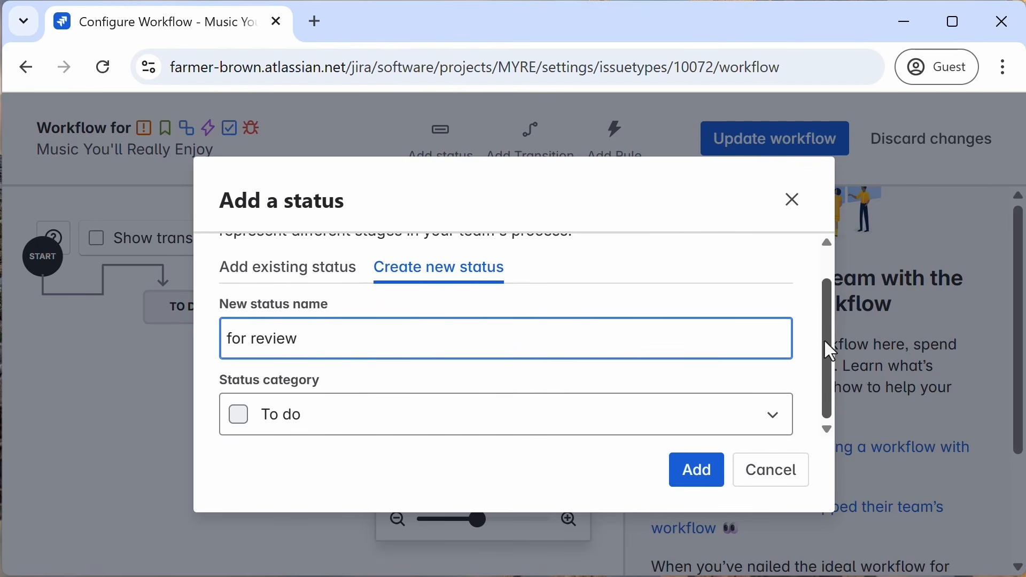
left_click_drag(824, 340, 823, 396)
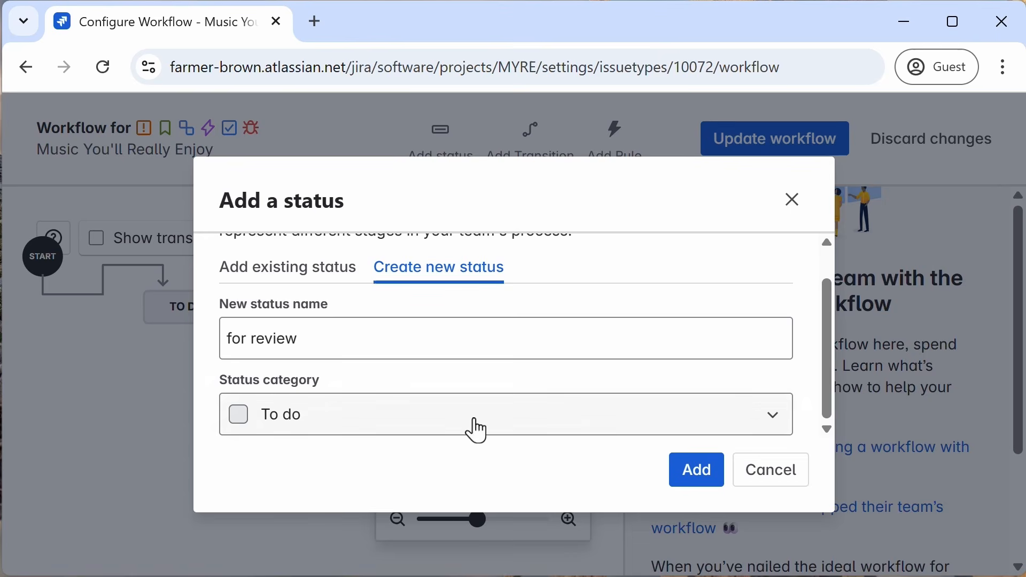
left_click(774, 421)
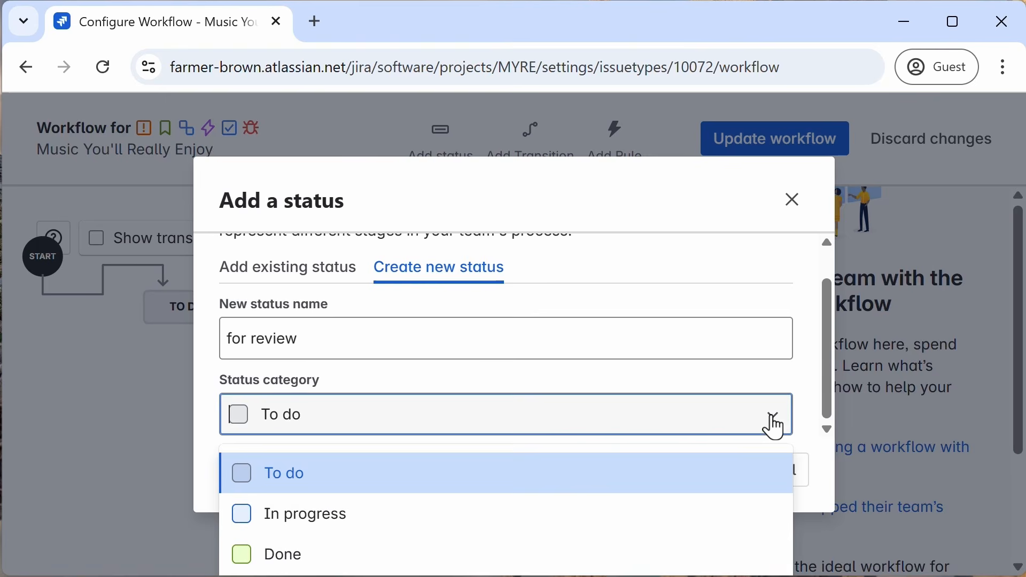
left_click(280, 481)
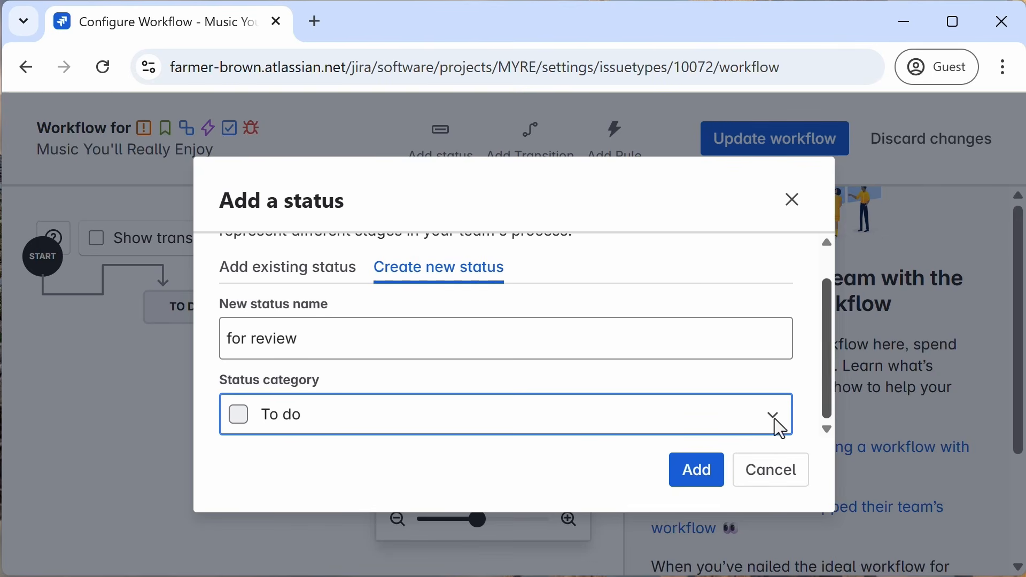
left_click(709, 488)
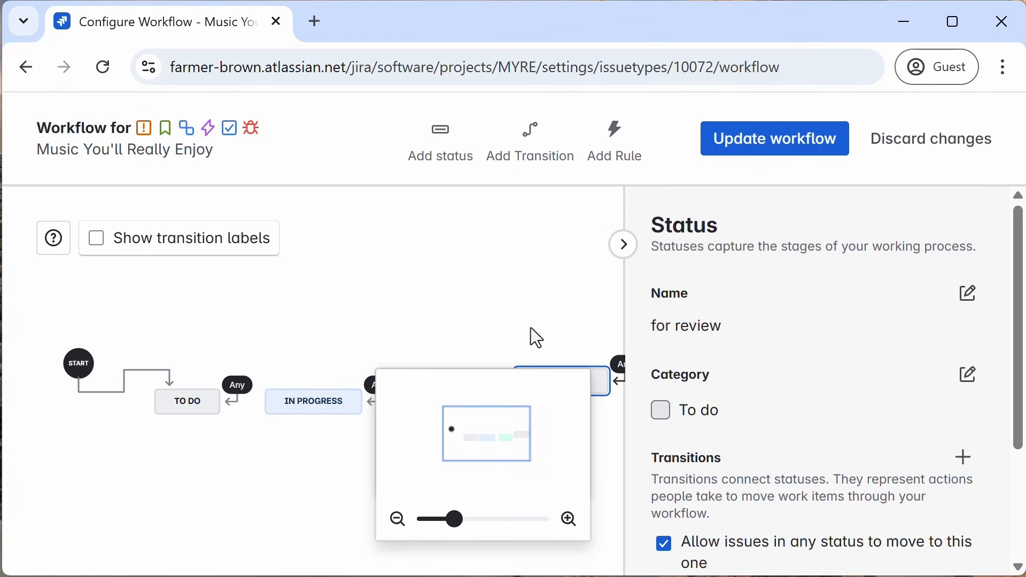
Step: Move the for review status below To do in the diagram and start updating the workflow
scroll(531, 327, "down", 1)
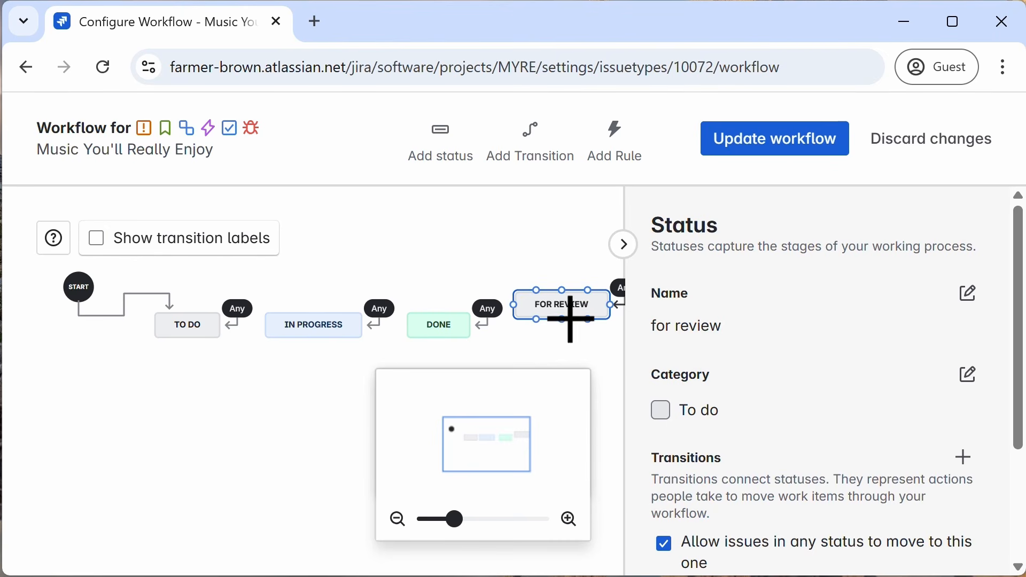
left_click_drag(586, 305, 187, 369)
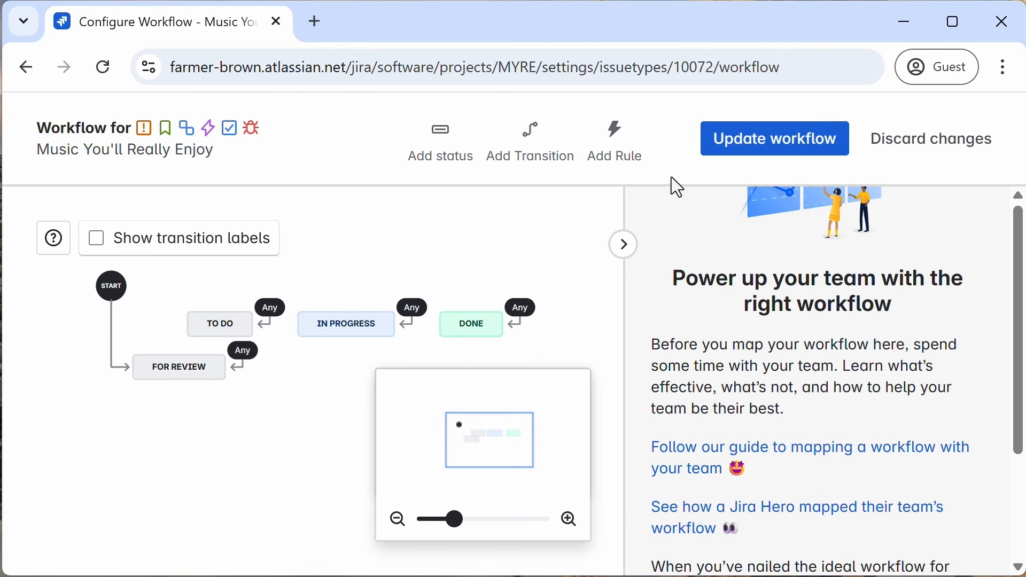
left_click(754, 145)
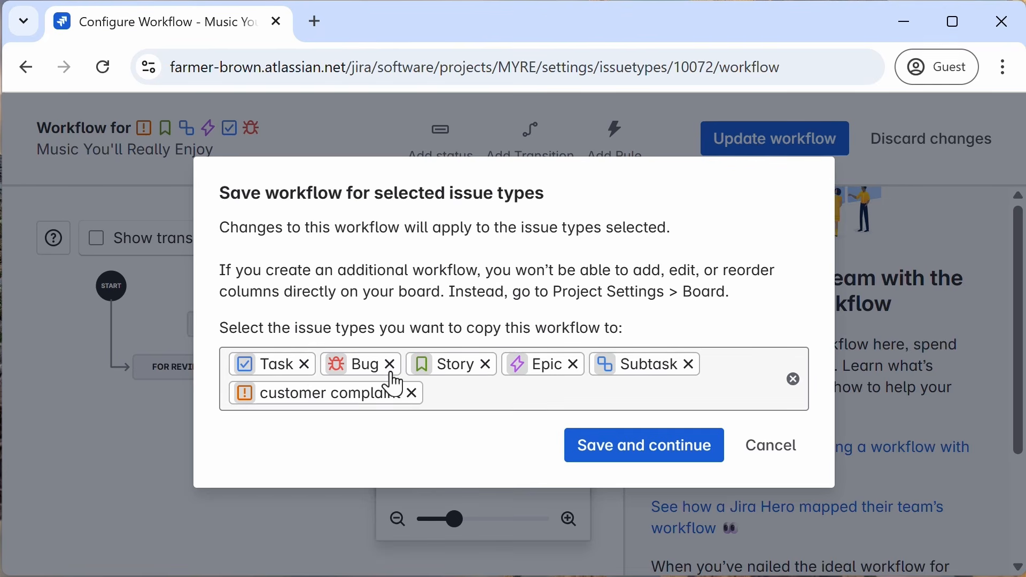
Step: Remove Task, Bug, Story, Epic and Subtask so the workflow applies only to customer complaint
left_click(304, 366)
left_click(296, 366)
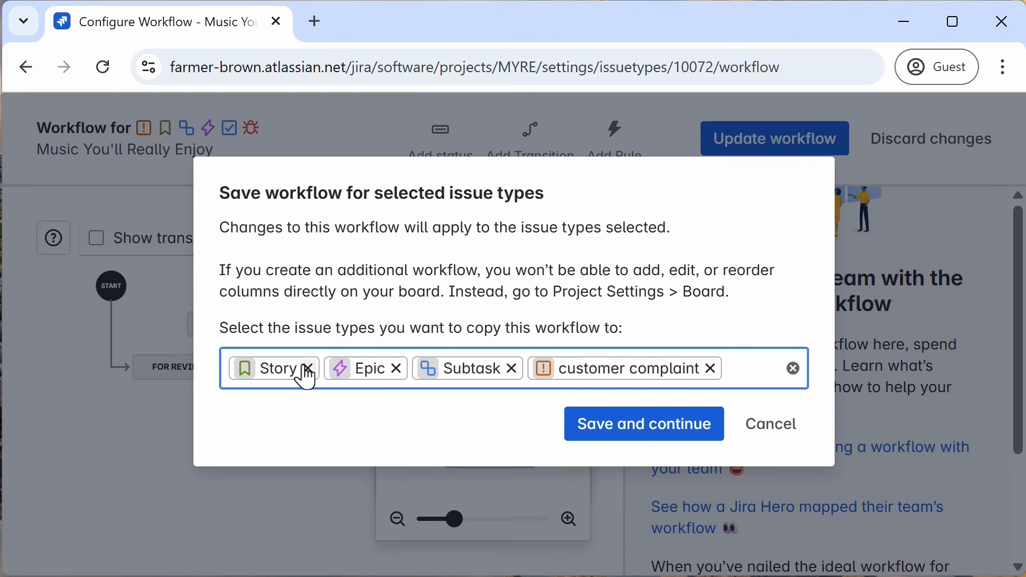
left_click(303, 368)
left_click(301, 368)
left_click(325, 368)
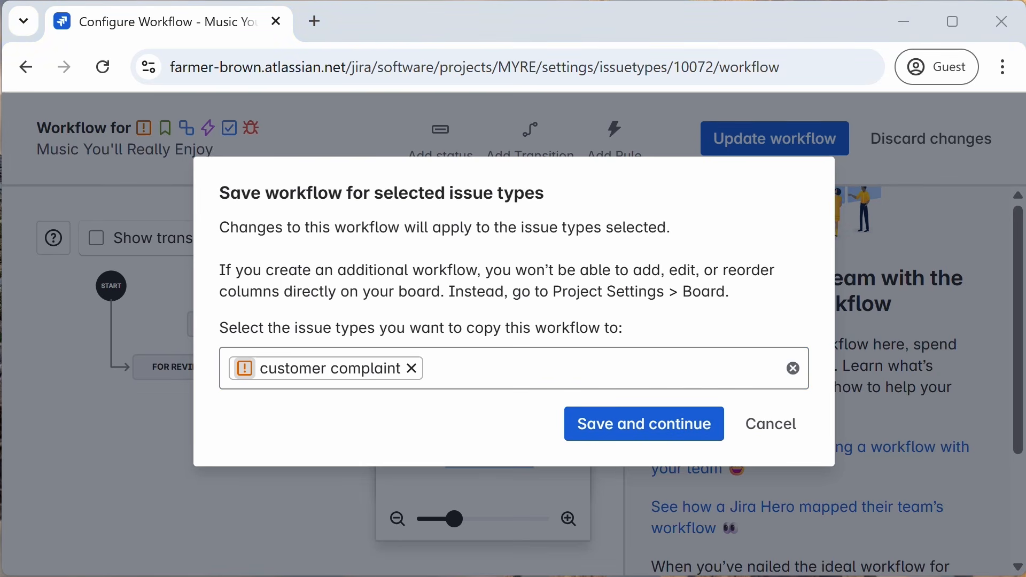
left_click(315, 27)
type("https://farmer-brown.atlassian.net/jira/software/projects/MYRET/boards/35")
key("Return")
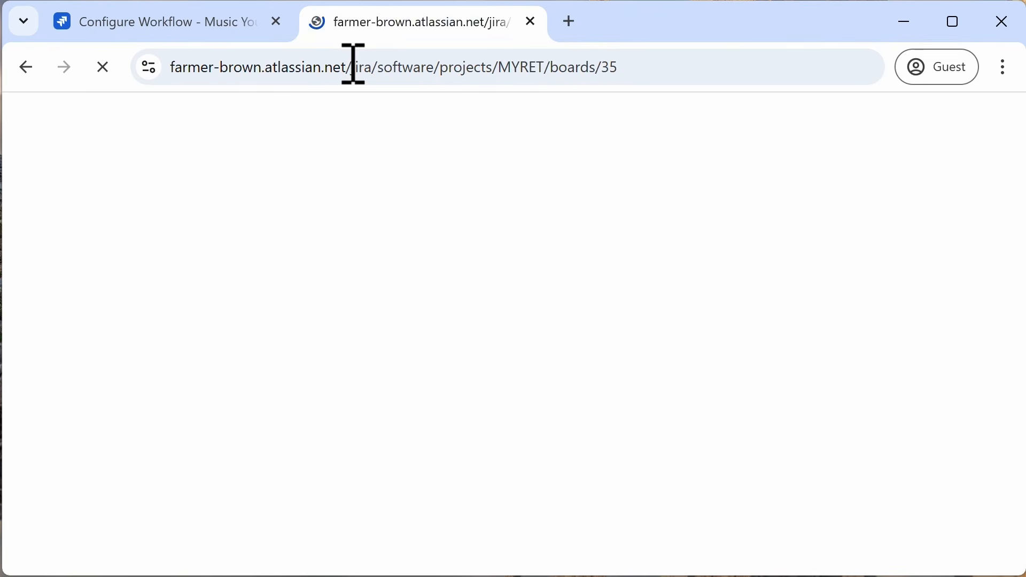
key("ctrl+w")
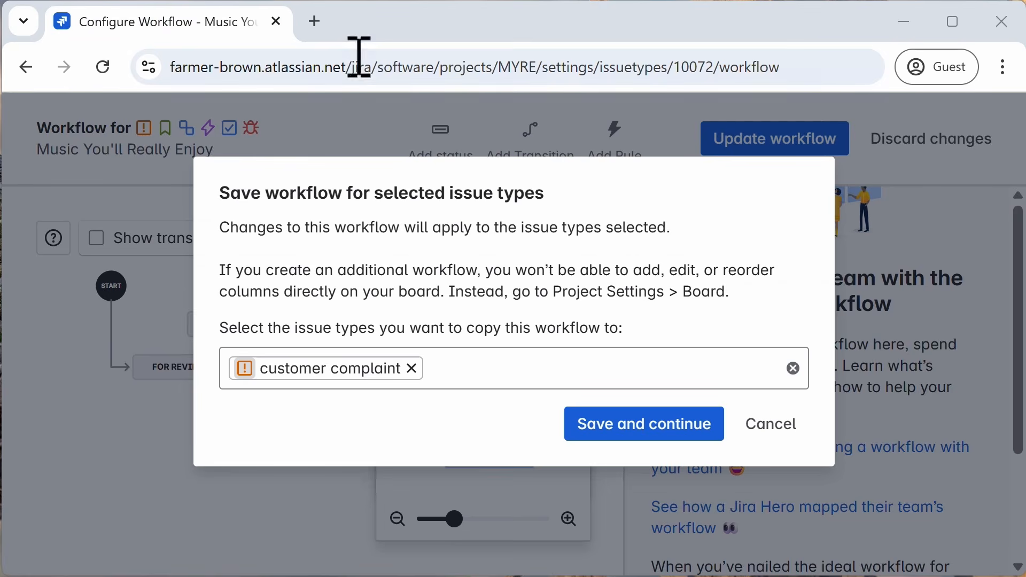
Step: Open the project's board at boards/69 in a new tab and compare it with the workflow tab
left_click(317, 20)
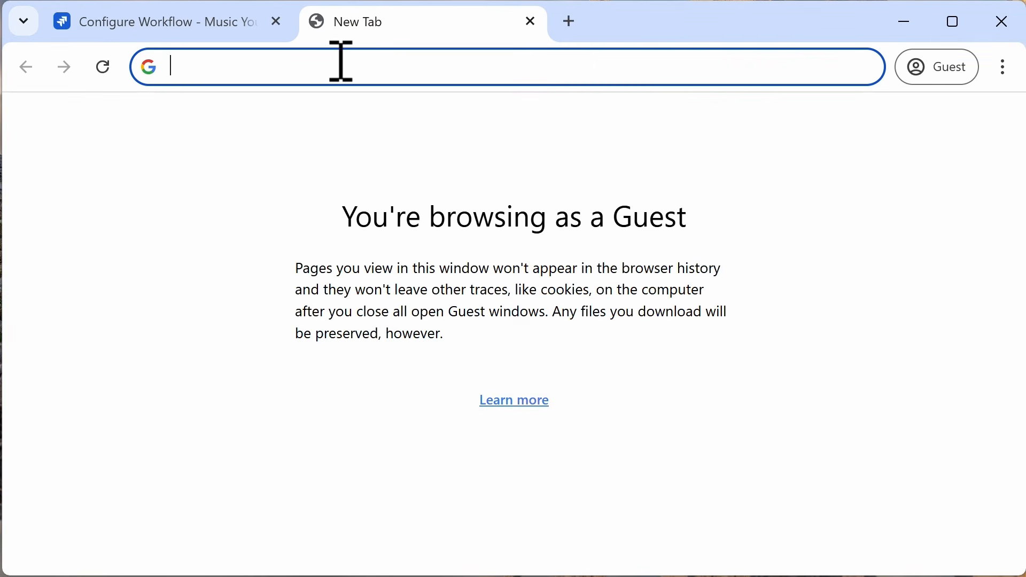
type("https://farmer-brown.atlassian.net/jira/software/projects/MYRE/boards/69")
key("Return")
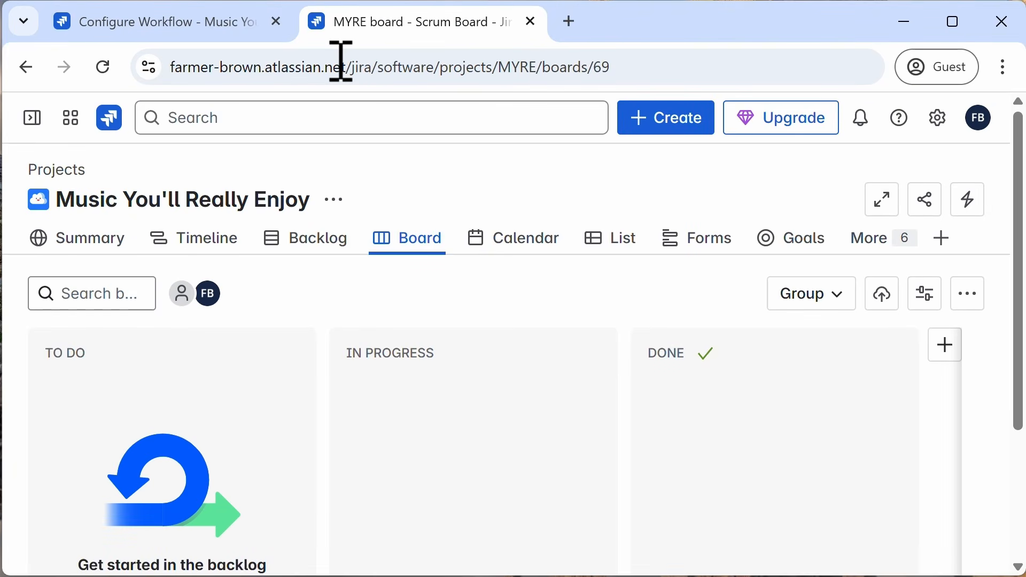
left_click(226, 34)
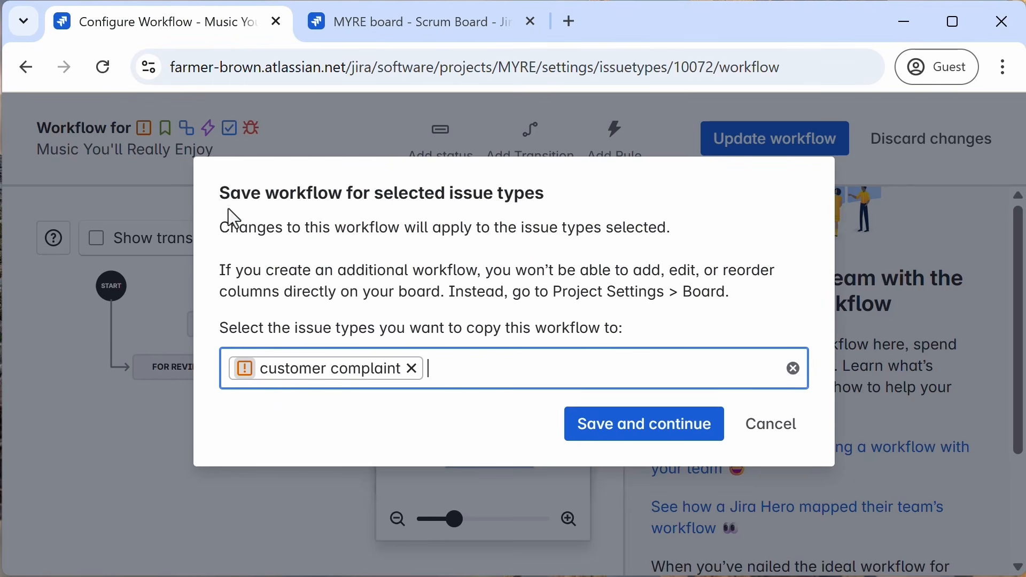
left_click(385, 22)
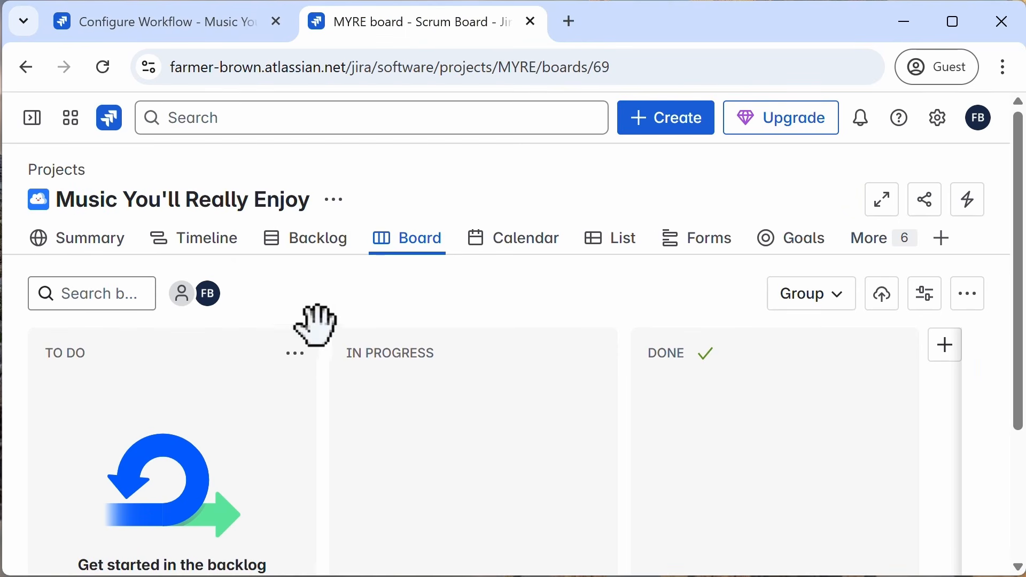
scroll(353, 332, "down", 3)
scroll(353, 331, "up", 3)
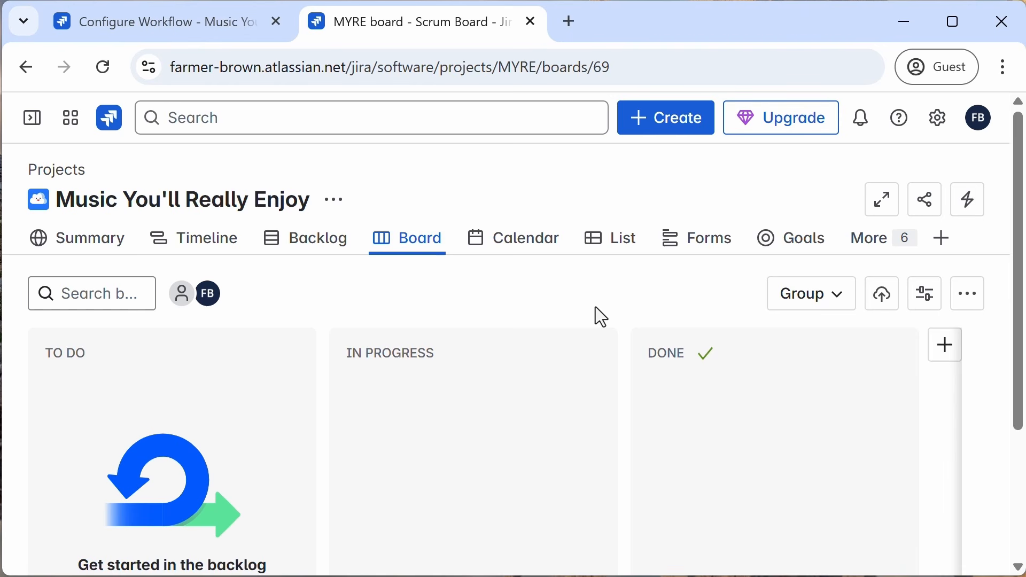
Step: Cancel saving the workflow for customer complaint and discard the workflow changes, leaving the editor
left_click(199, 43)
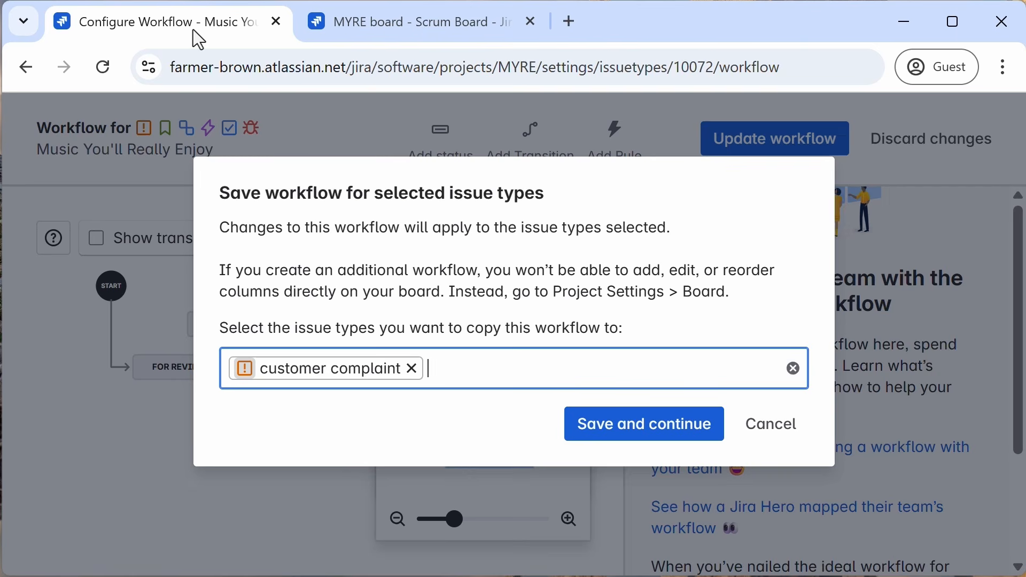
left_click(764, 430)
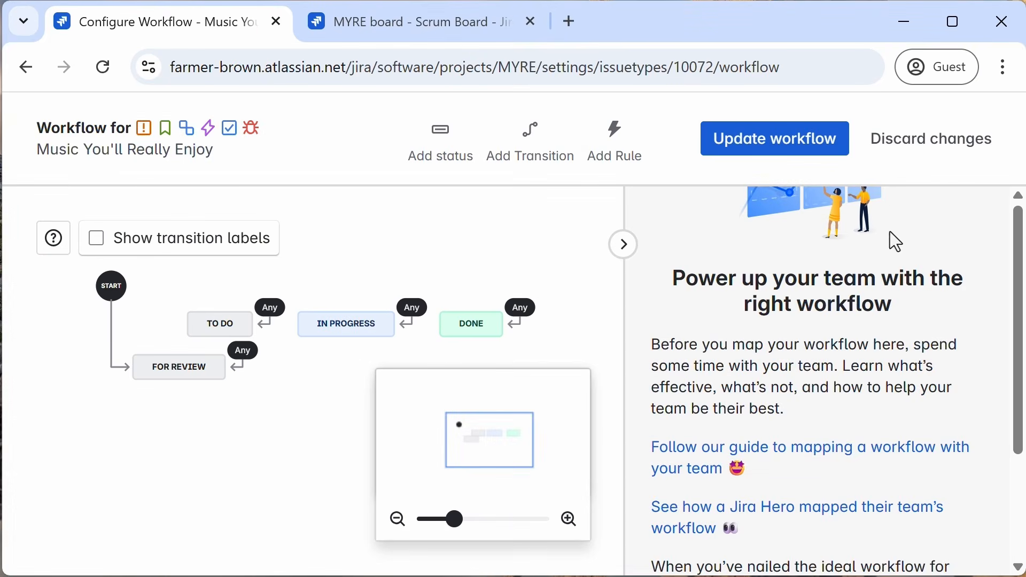
left_click(936, 152)
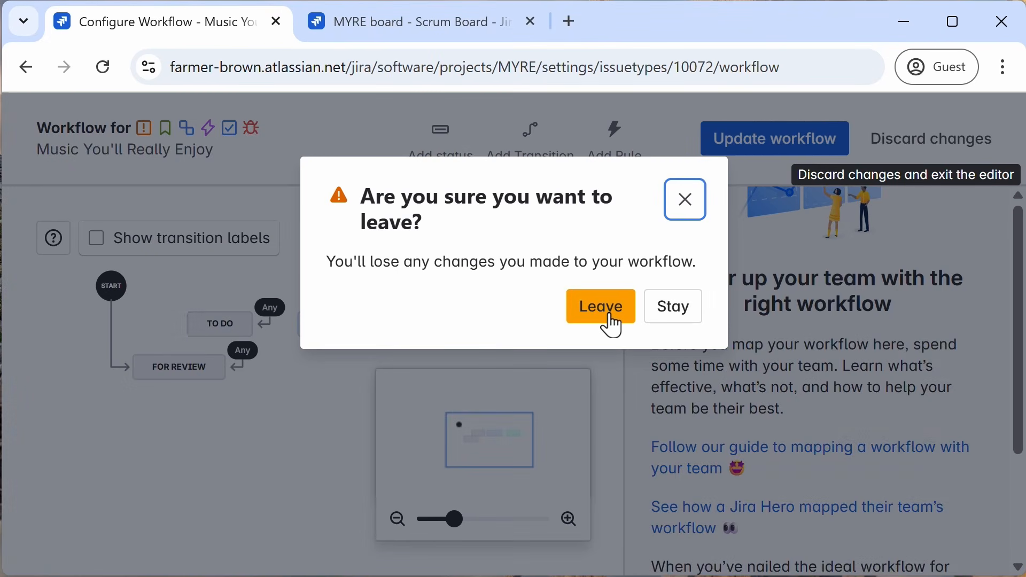
left_click(613, 326)
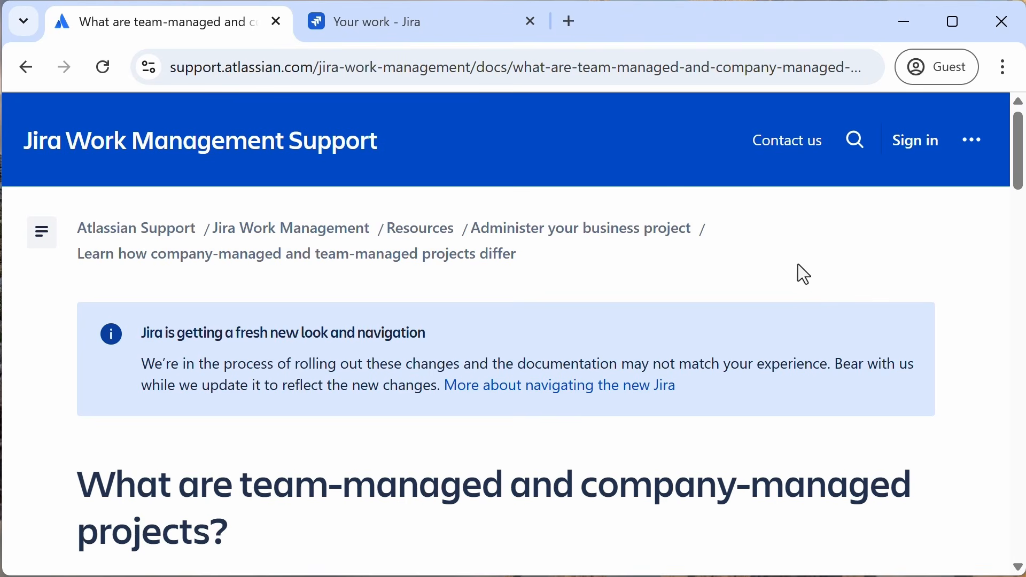
Step: Read the support article's comparison of team-managed and company-managed projects
scroll(797, 265, "down", 15)
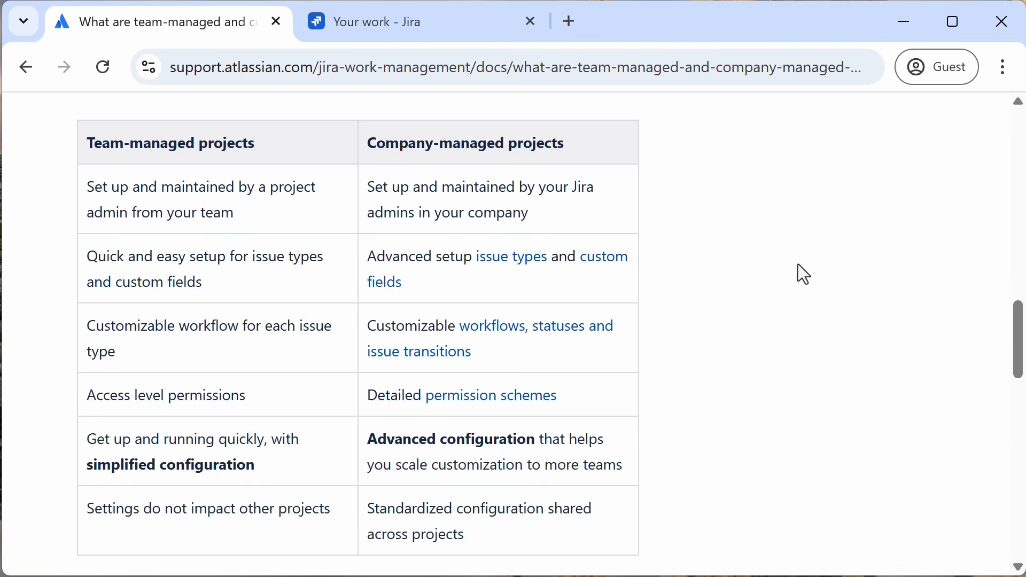
left_click(443, 45)
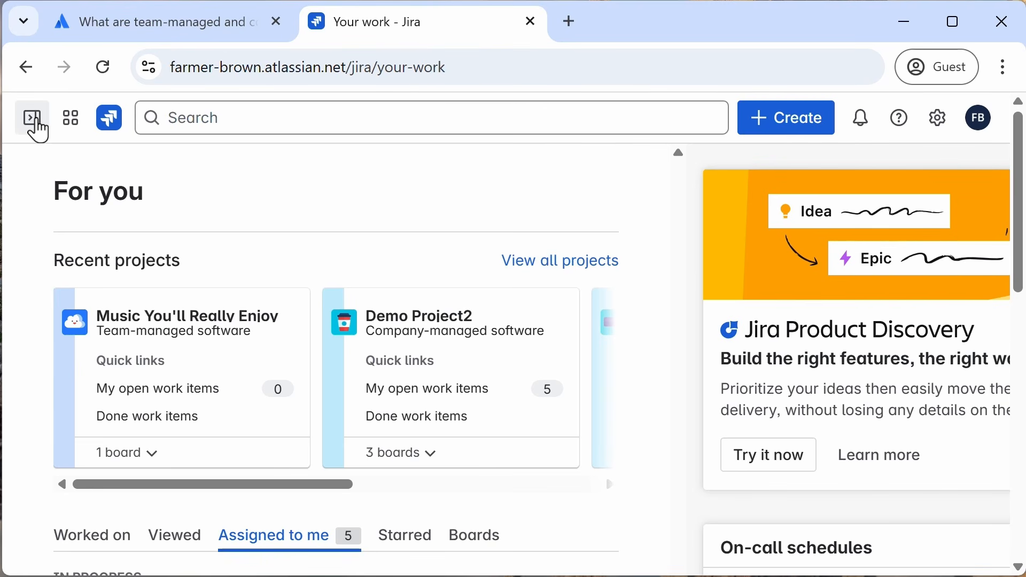
Step: Start a new project from the Scrum software development template, choosing a company-managed project
left_click(35, 128)
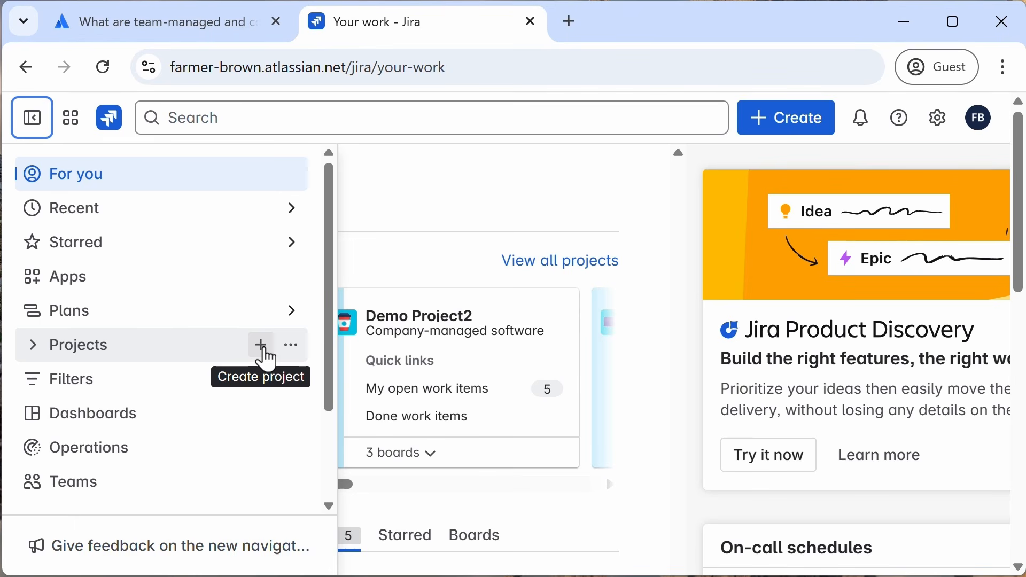
left_click(264, 351)
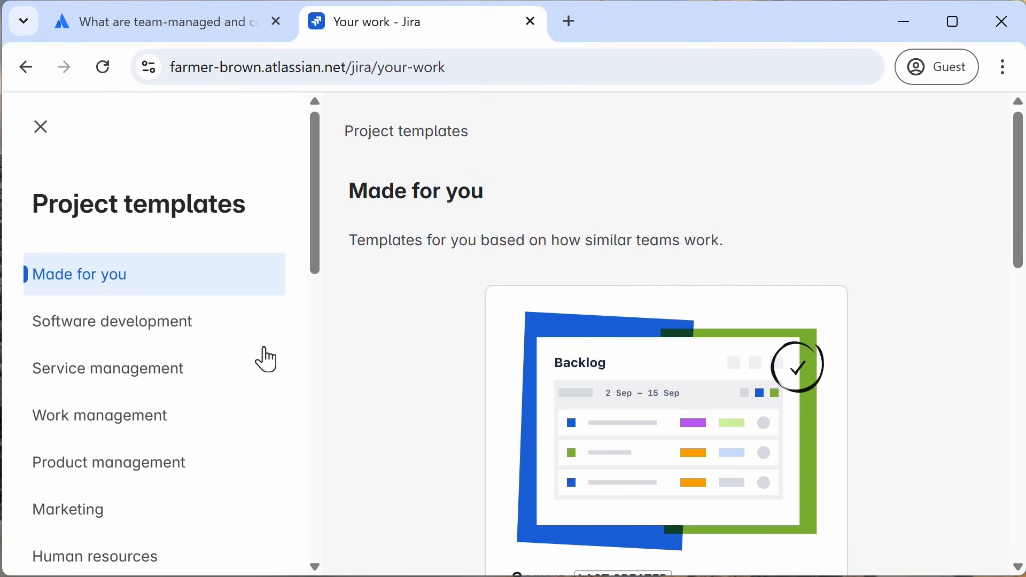
left_click(167, 337)
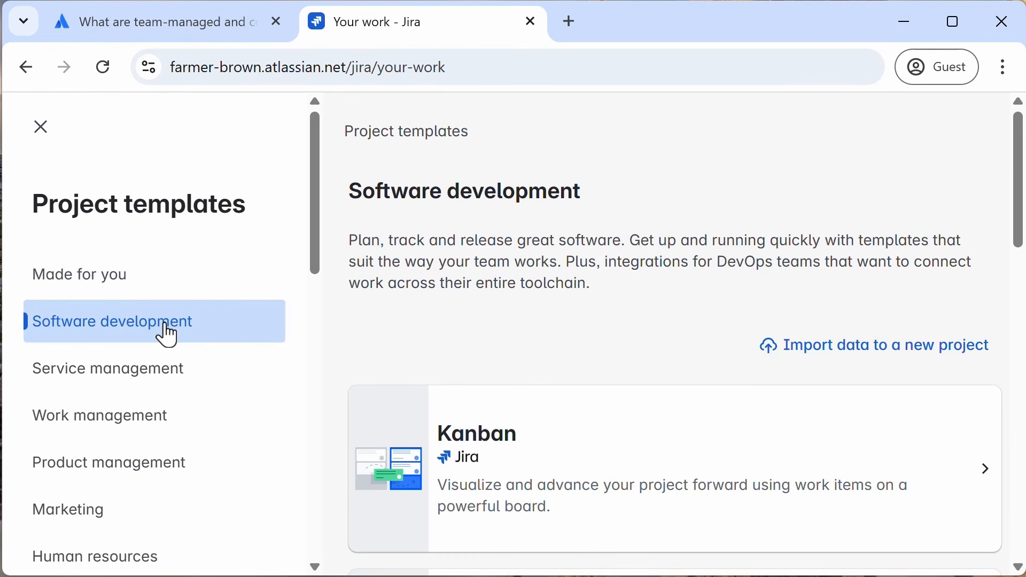
scroll(487, 347, "down", 3)
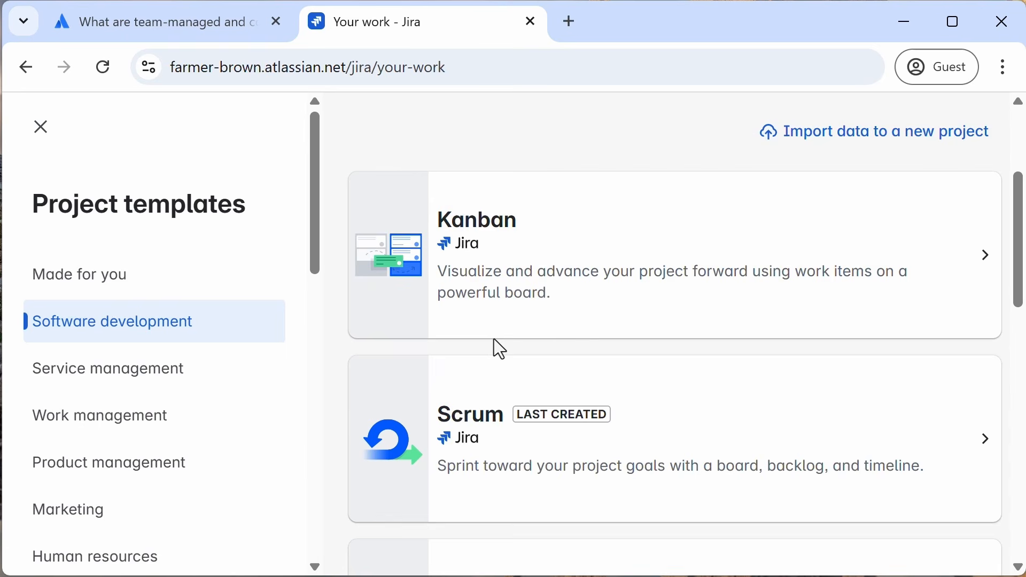
left_click(526, 425)
scroll(671, 392, "down", 8)
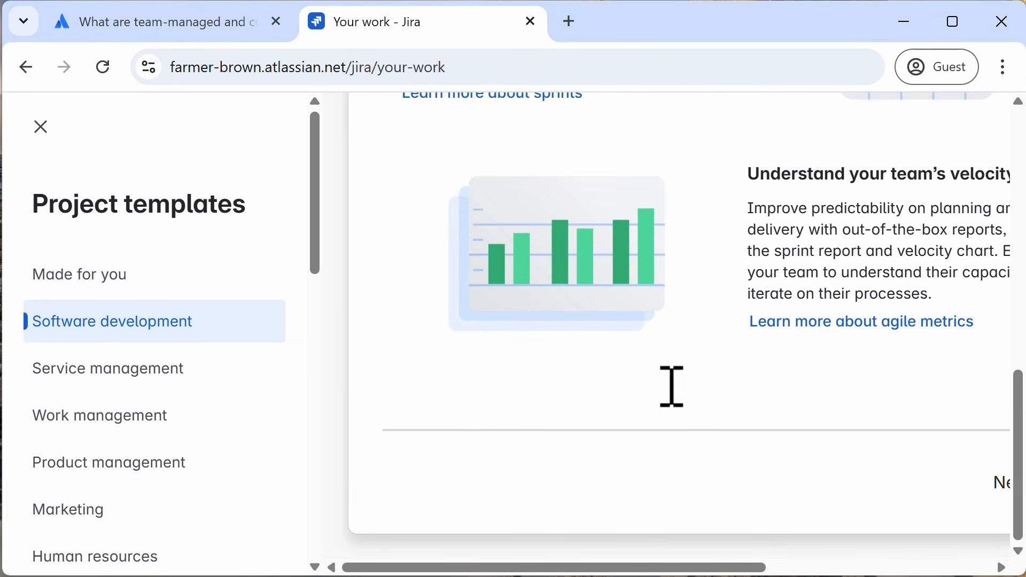
left_click_drag(666, 570, 955, 554)
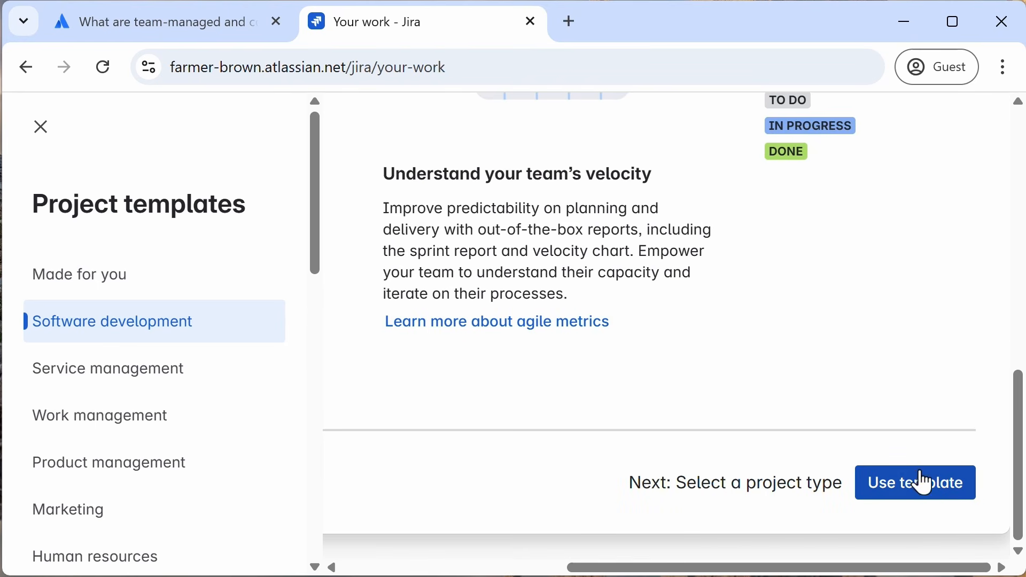
left_click(929, 498)
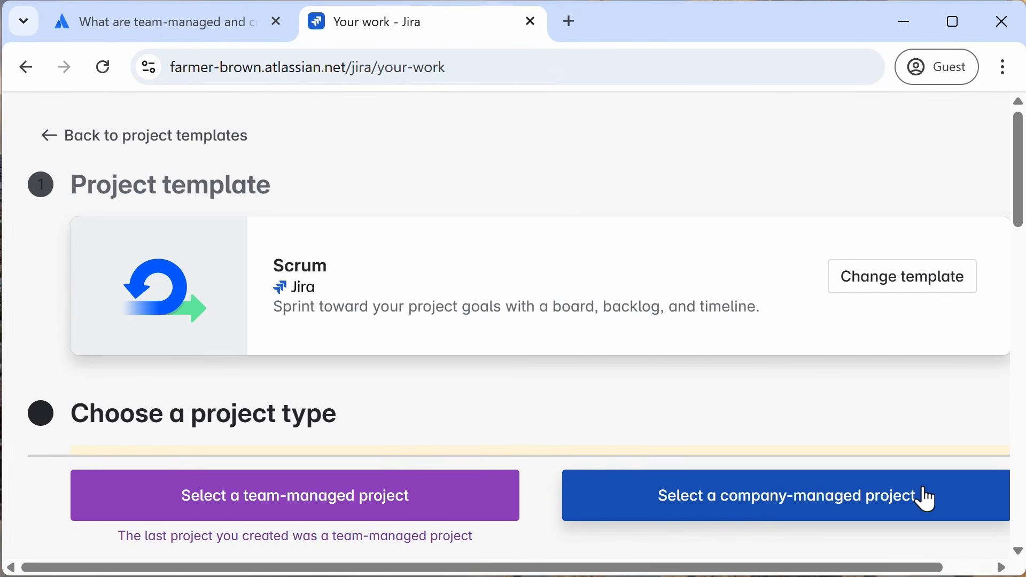
left_click(855, 514)
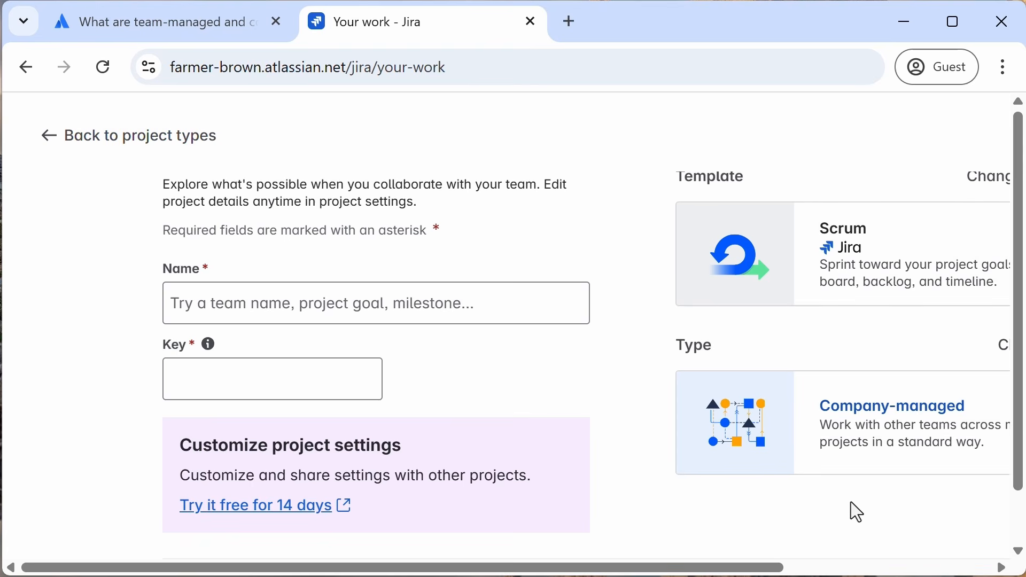
Step: Name the new project MYRE website and set its key to MYREWEB
left_click(273, 305)
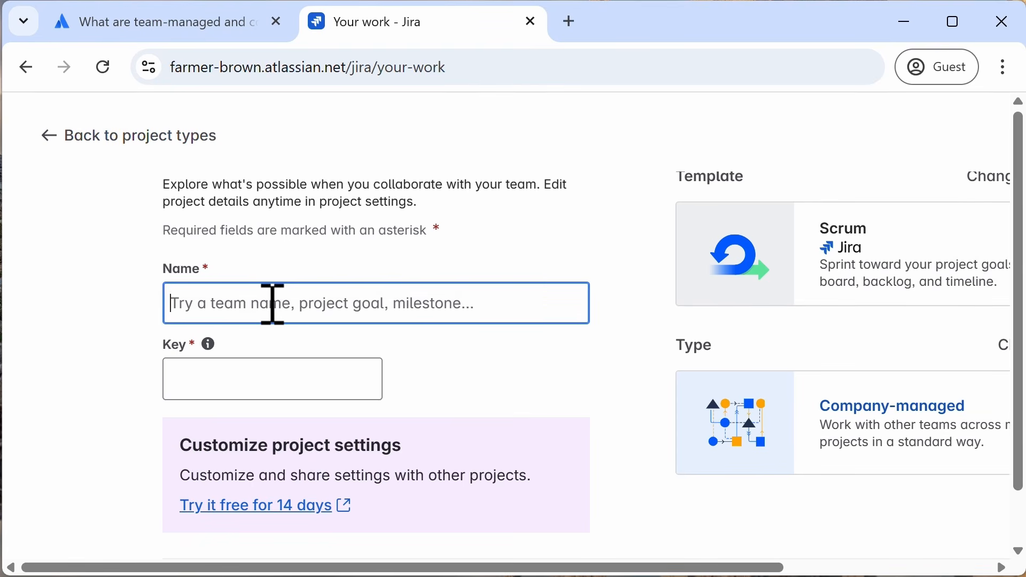
type("MYRE")
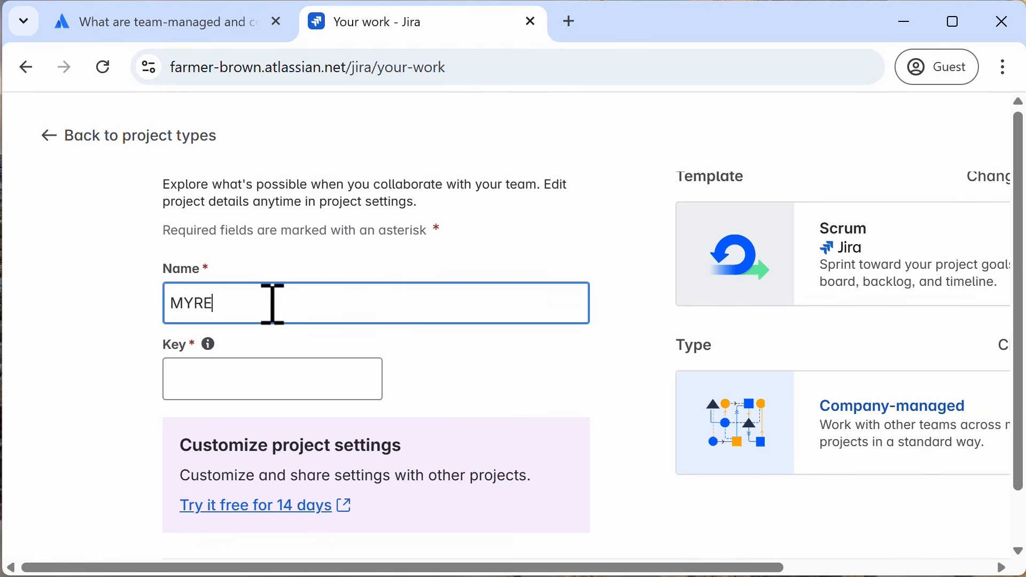
type(" website")
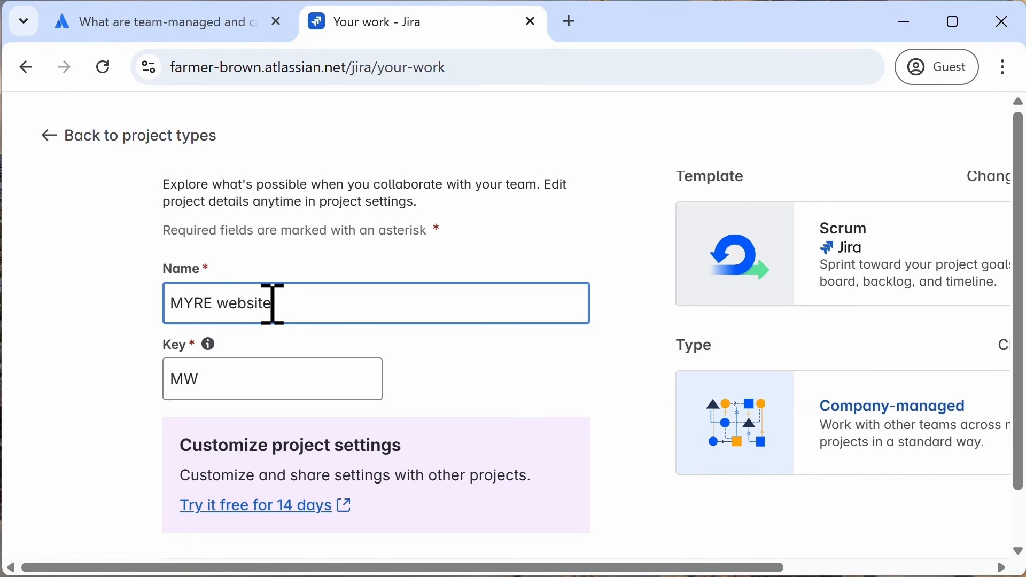
left_click(237, 382)
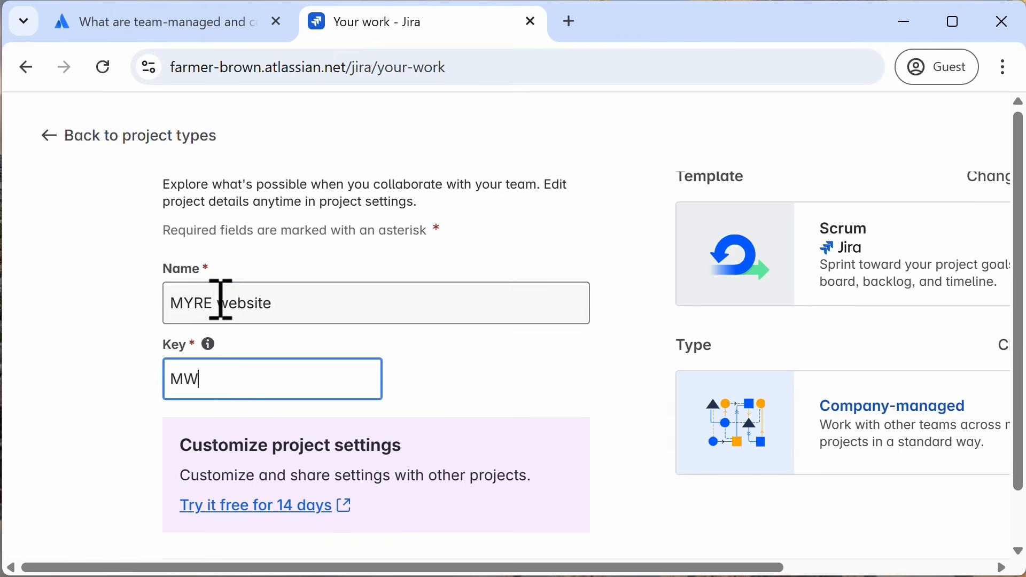
left_click_drag(220, 303, 101, 309)
key("ctrl+c")
double_click(167, 381)
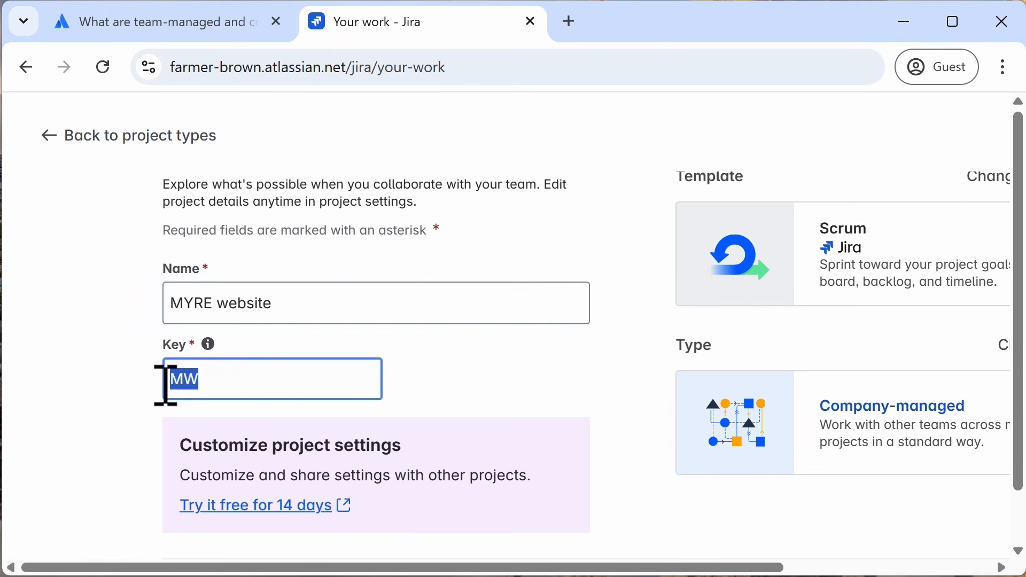
key("ctrl+v")
key("BackSpace")
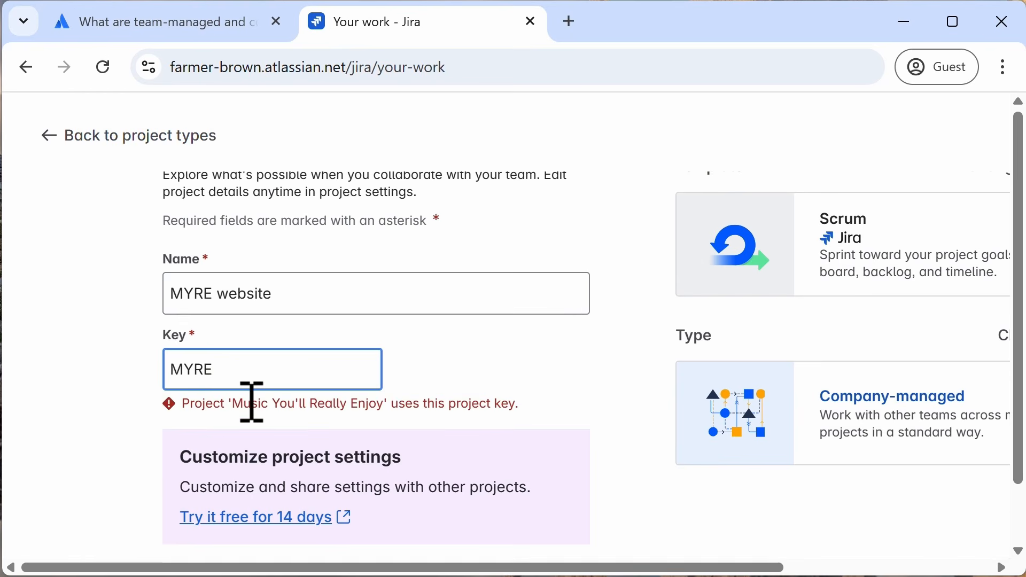
type("W")
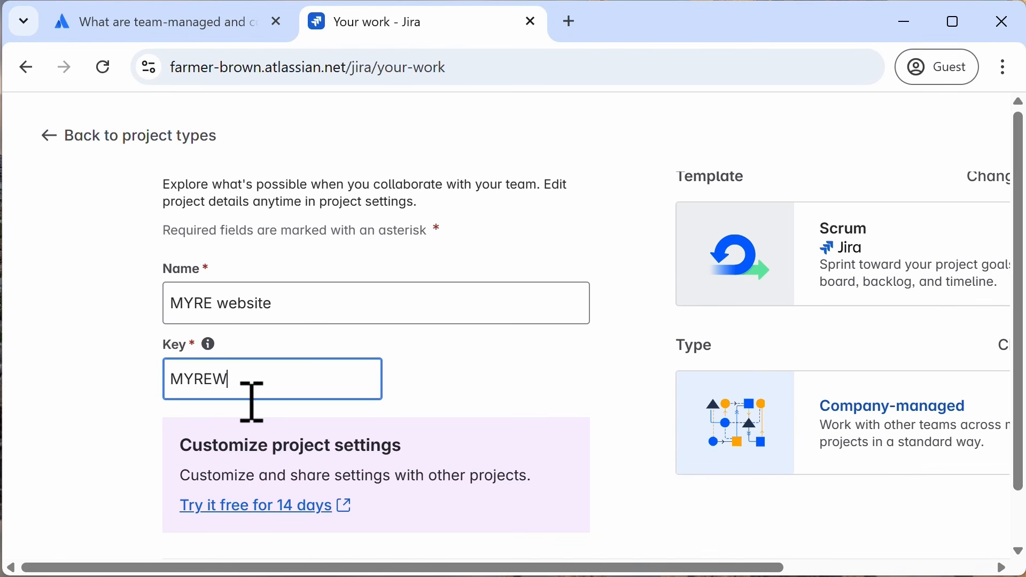
type("EB")
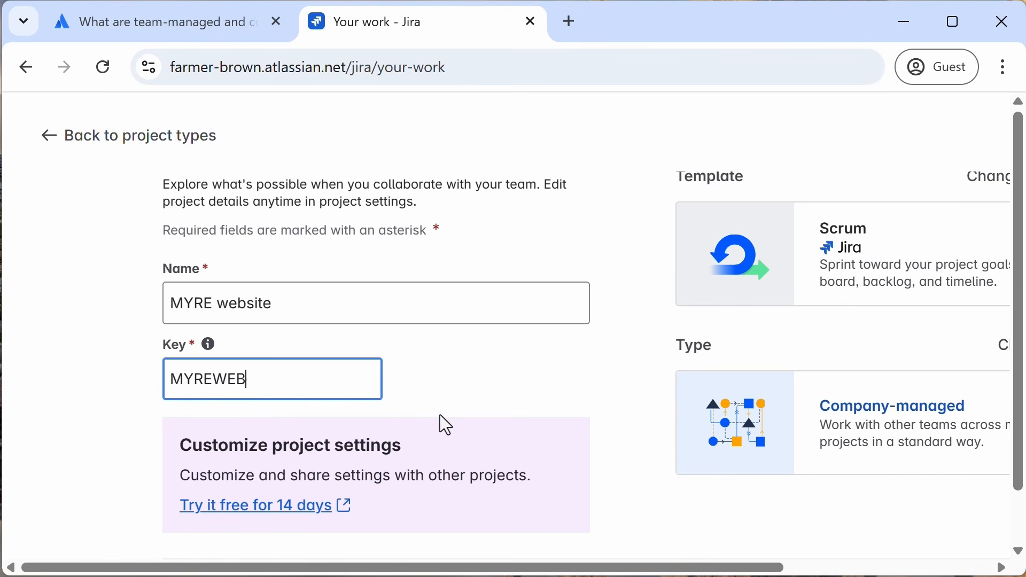
Step: Create the MYRE website project and close the success notification
scroll(444, 424, "down", 1)
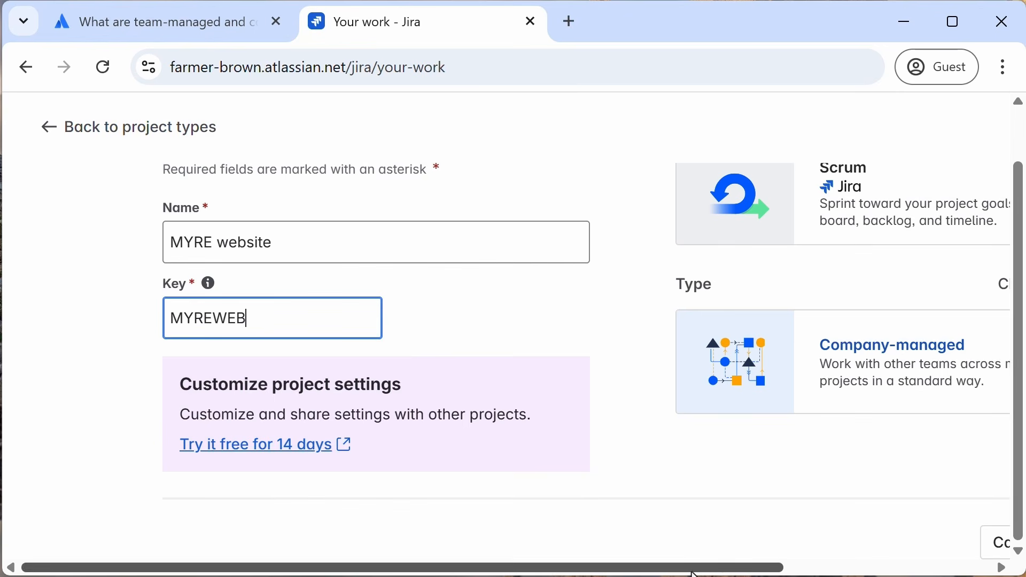
left_click_drag(694, 568, 917, 567)
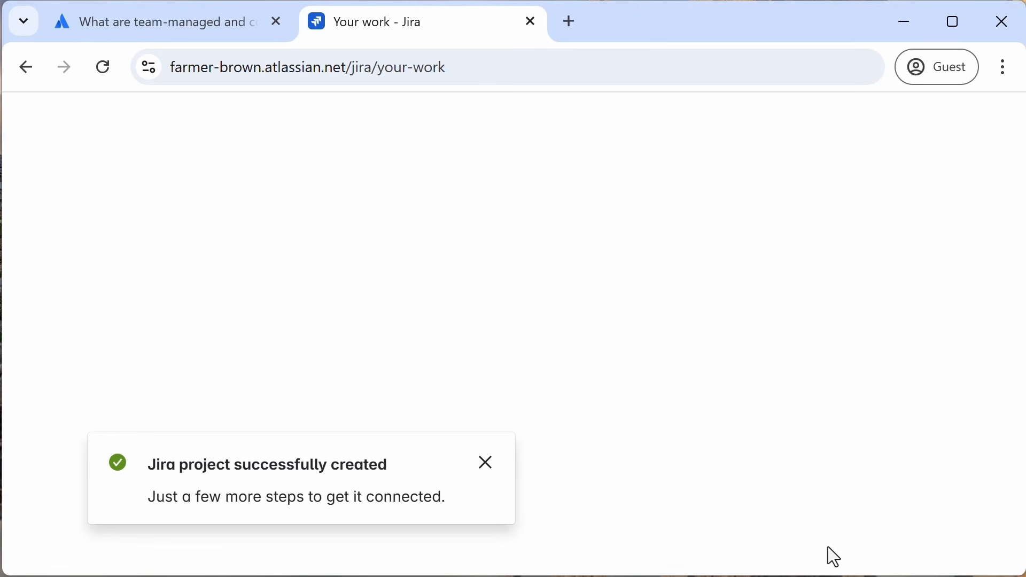
left_click(486, 464)
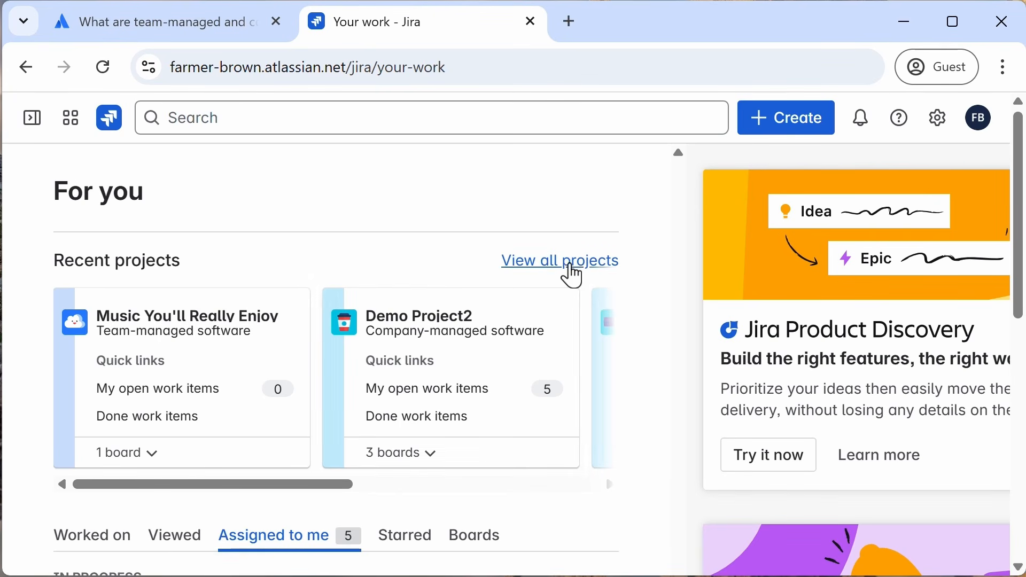
Step: Open the MYRE website project's board from the list of all projects
left_click(569, 264)
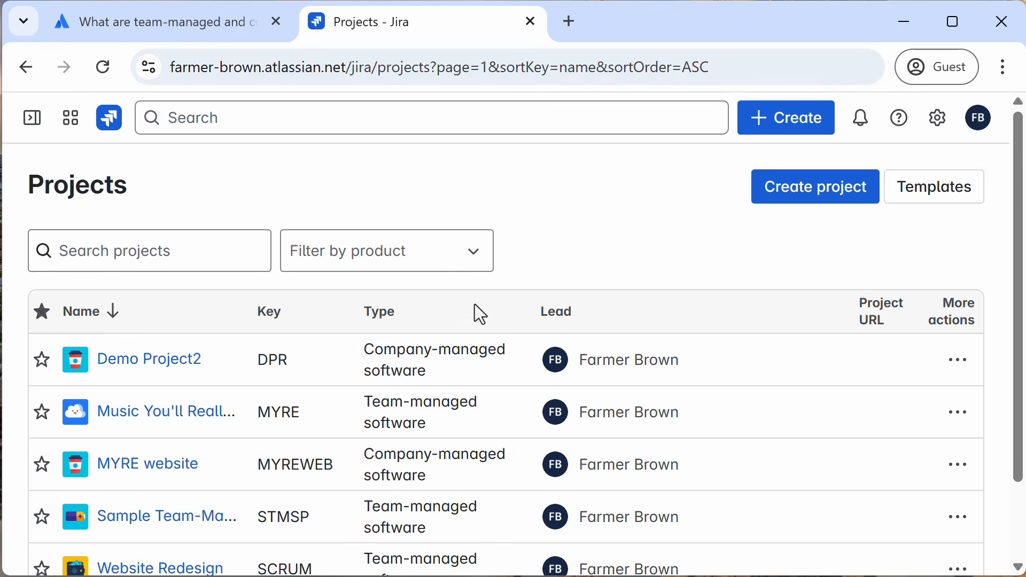
scroll(475, 312, "down", 2)
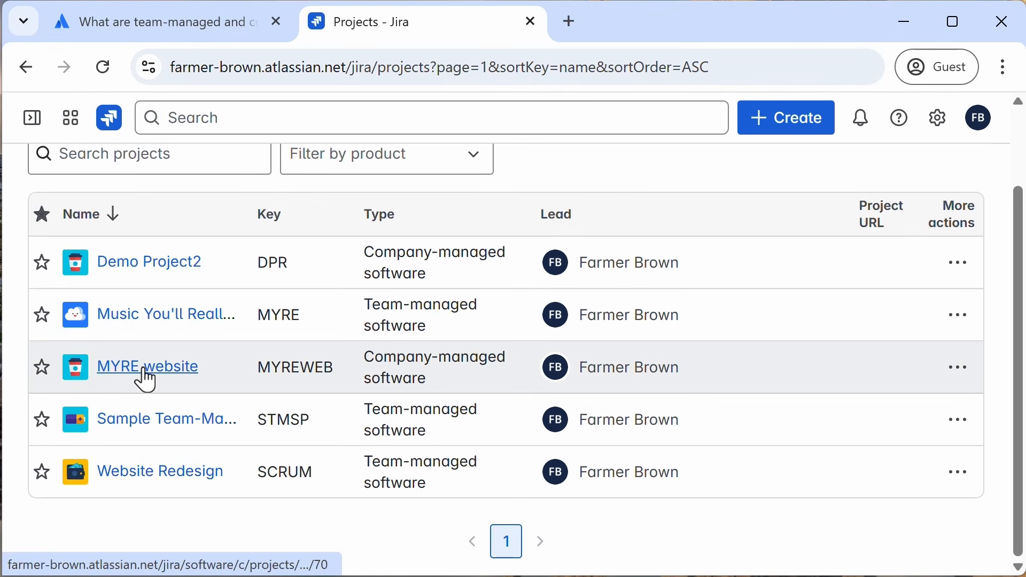
left_click(144, 372)
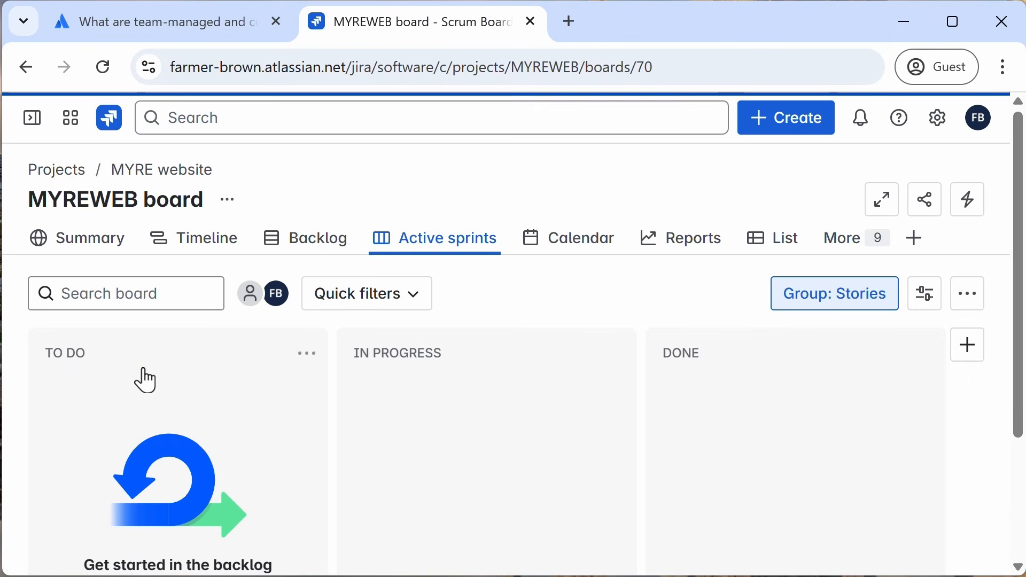
Step: Open the MYREWEB board settings, review its general settings and board filter, then go back
left_click(228, 201)
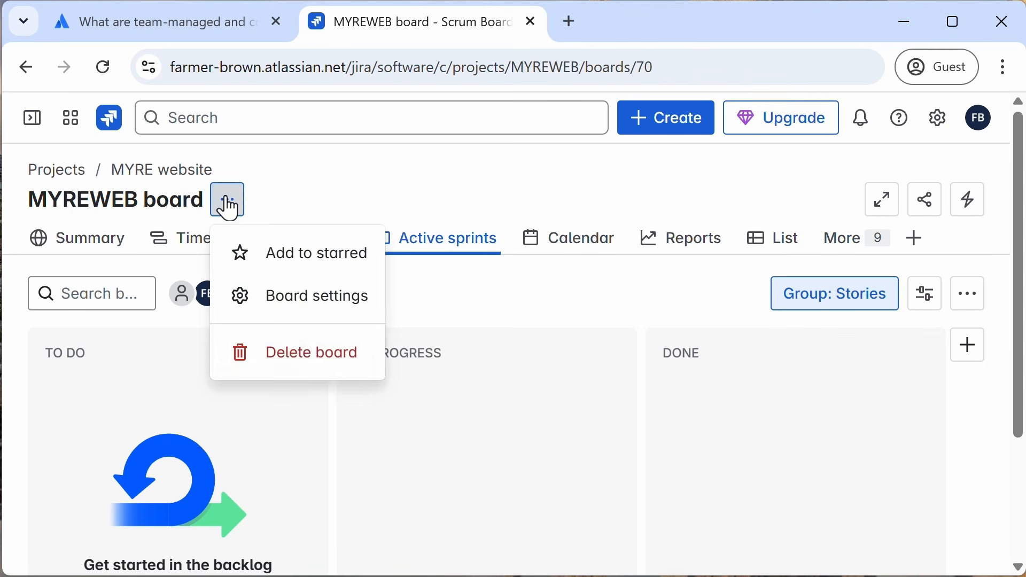
left_click(299, 297)
scroll(555, 342, "down", 5)
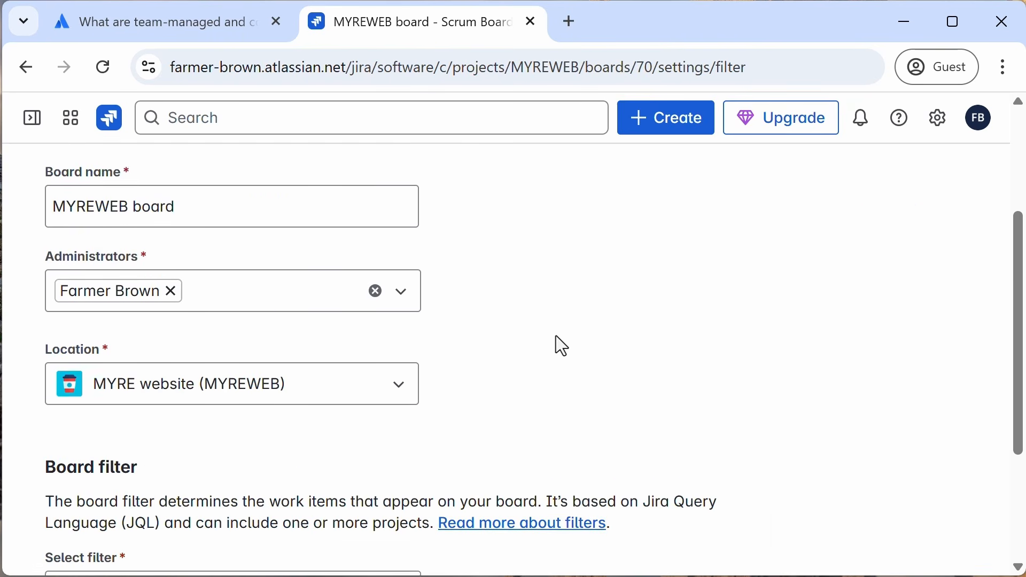
scroll(514, 336, "down", 2)
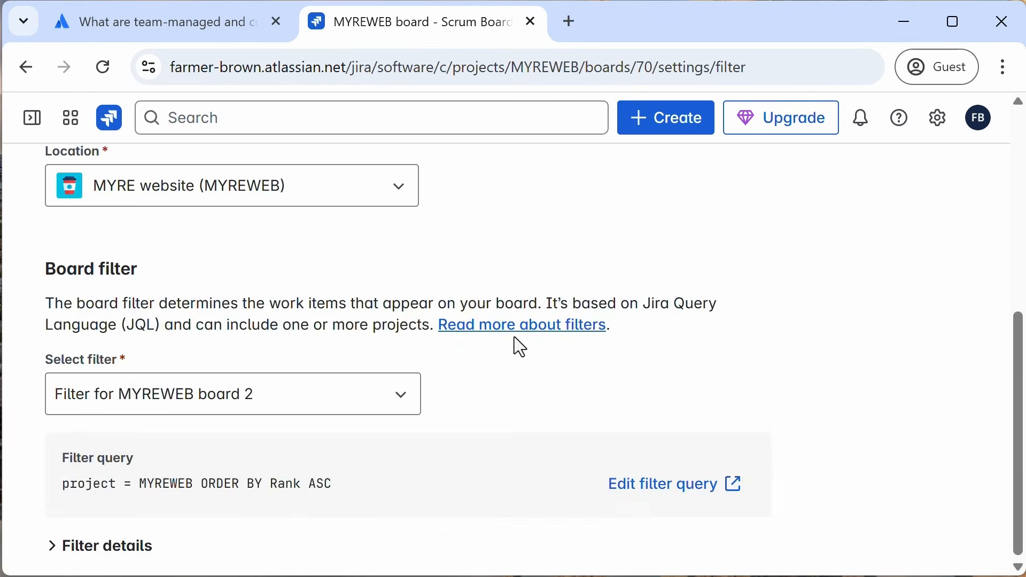
scroll(514, 337, "up", 8)
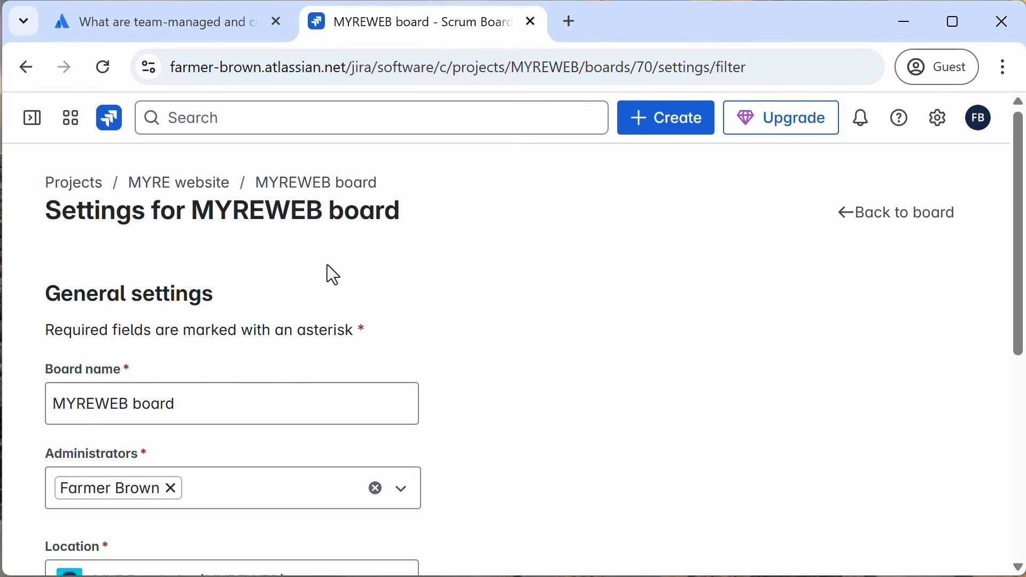
left_click(25, 68)
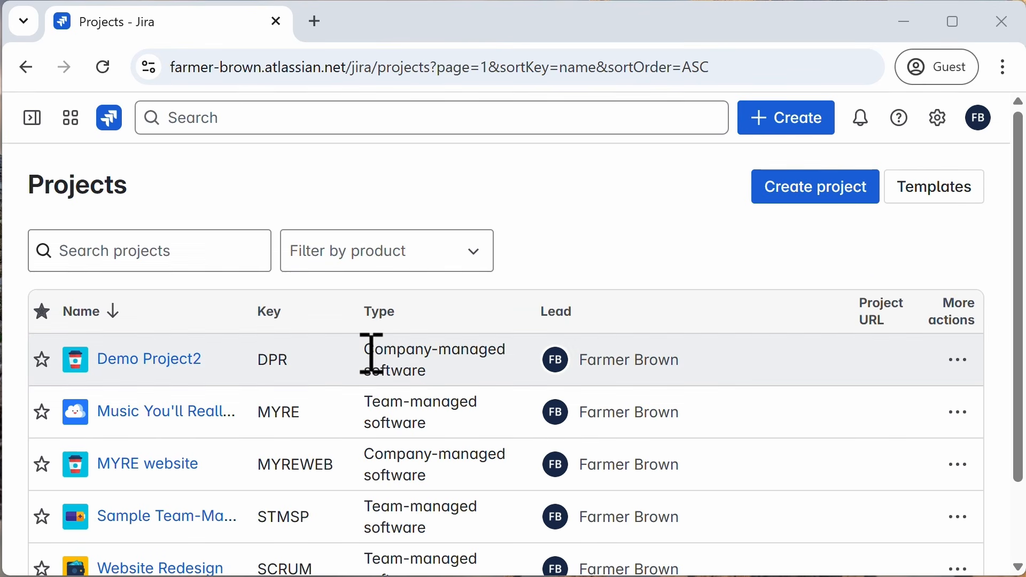
Step: Highlight the project types of Demo Project2 and Music You'll Really Enjoy in the projects list
left_click_drag(369, 352, 479, 367)
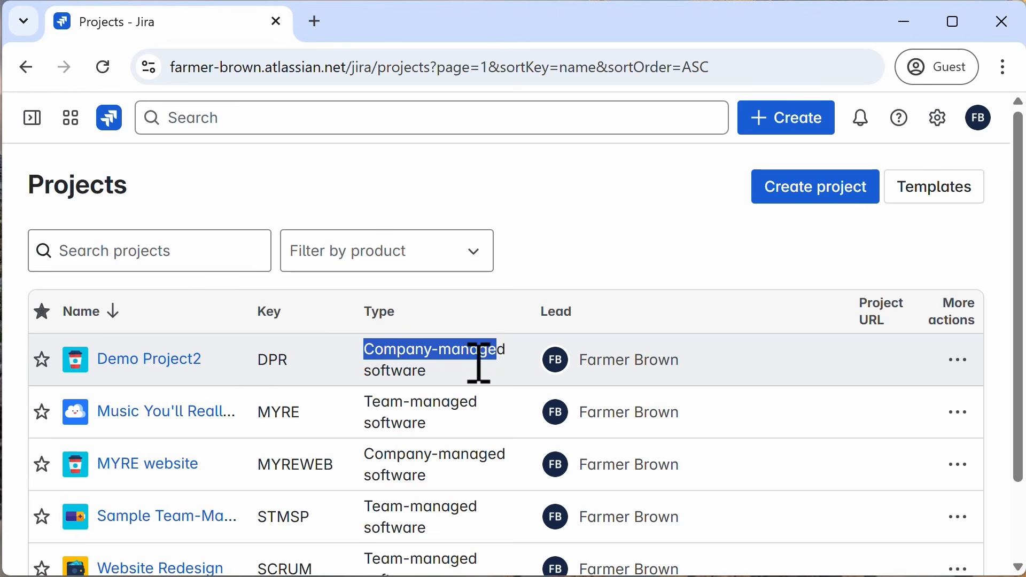
left_click_drag(366, 406, 489, 399)
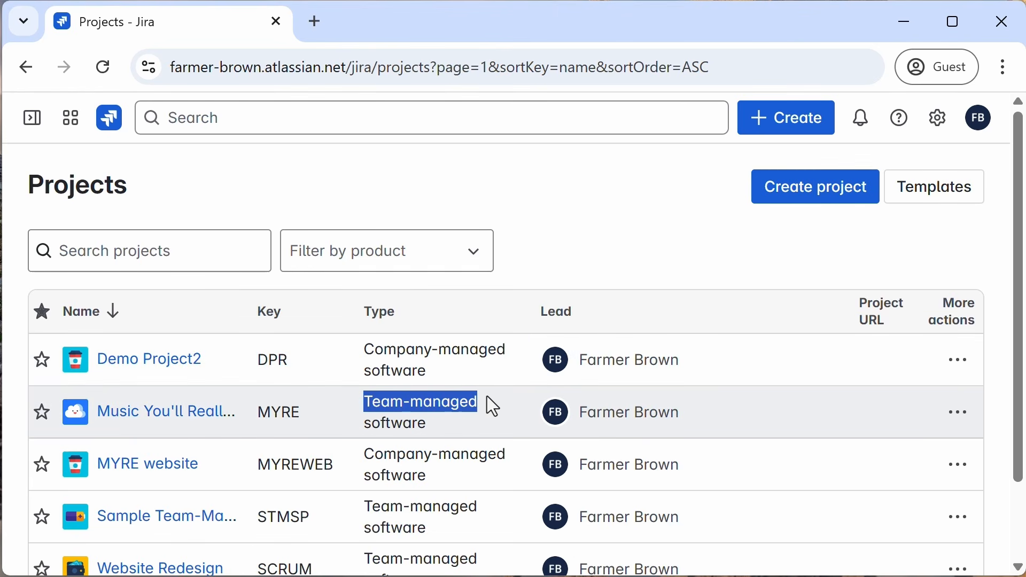
Step: Open the MYRE website project's board from the Manage Projects page
left_click(564, 248)
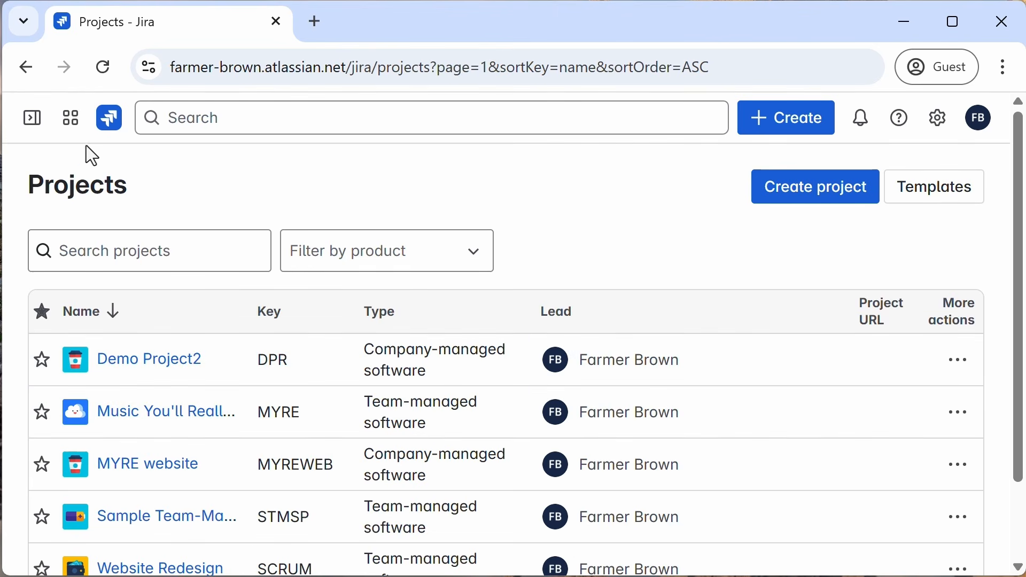
left_click(31, 128)
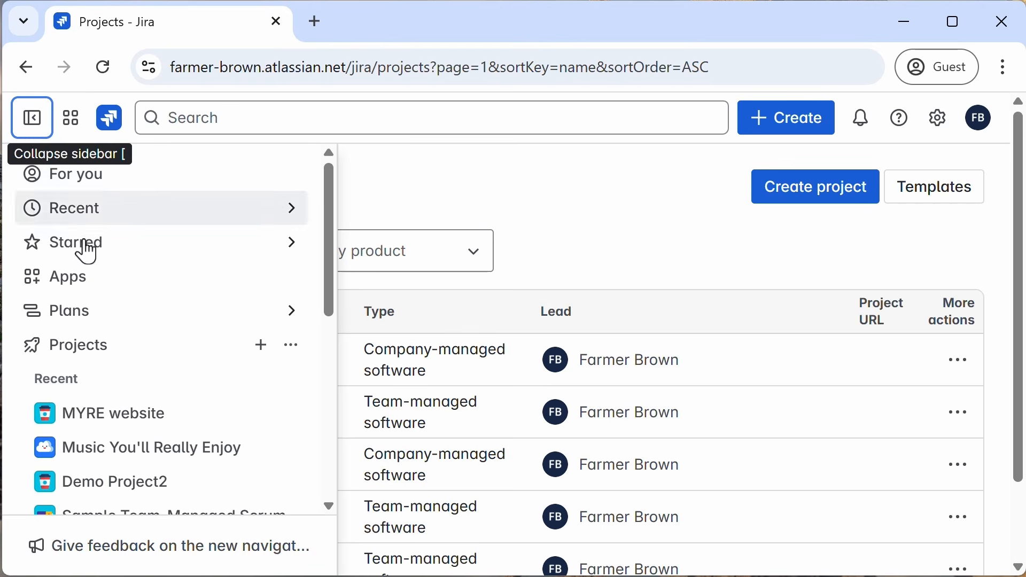
left_click(295, 348)
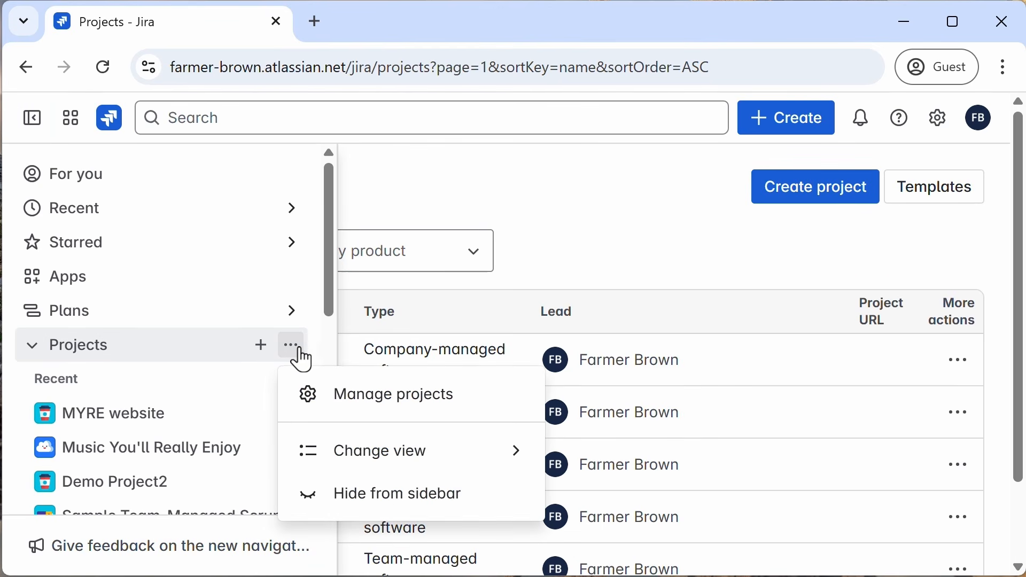
left_click(370, 402)
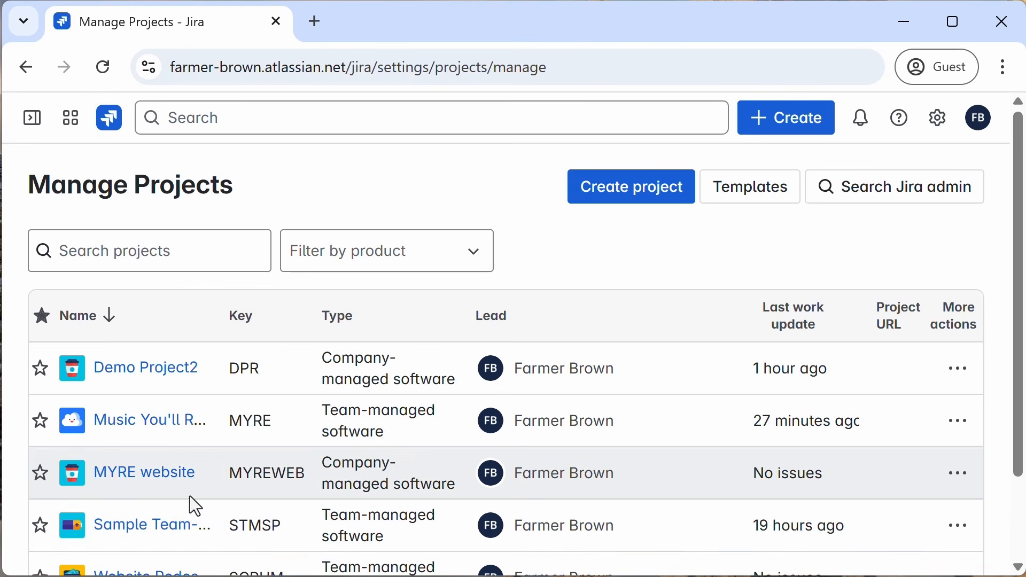
left_click(166, 479)
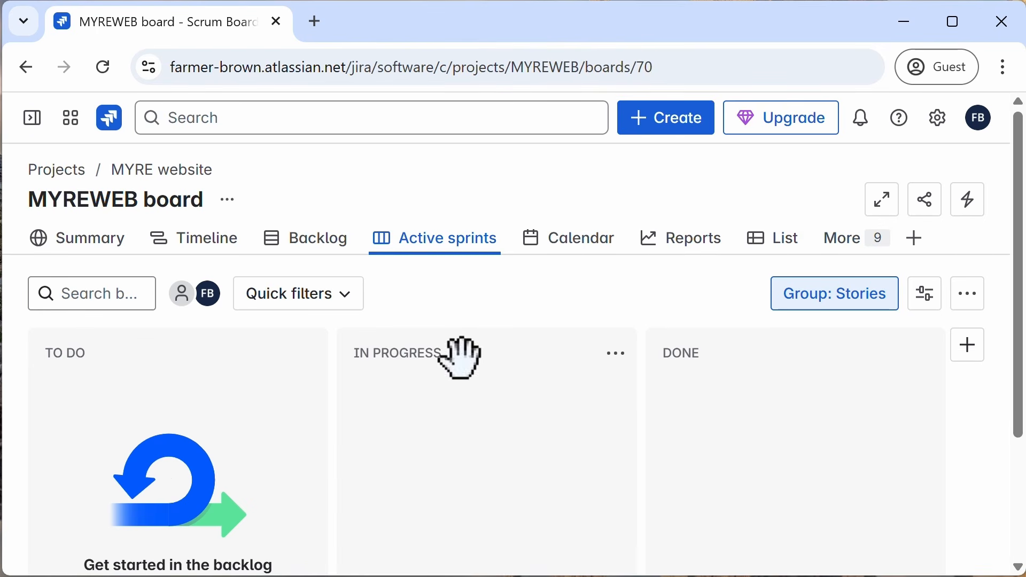
Step: View the MYREWEB board's backlog and browse the available agile reports
mouse_move(478, 246)
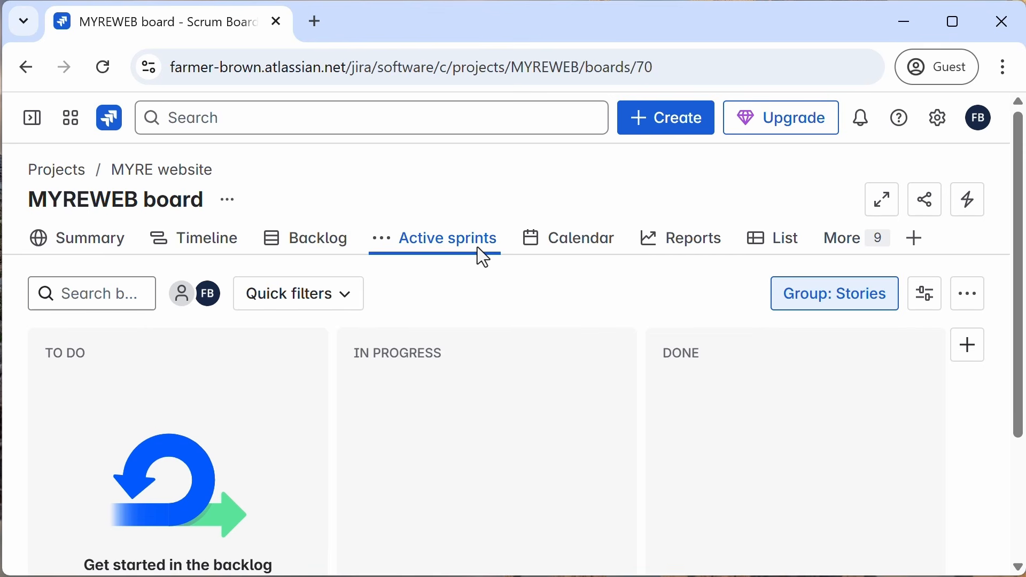
left_click(317, 249)
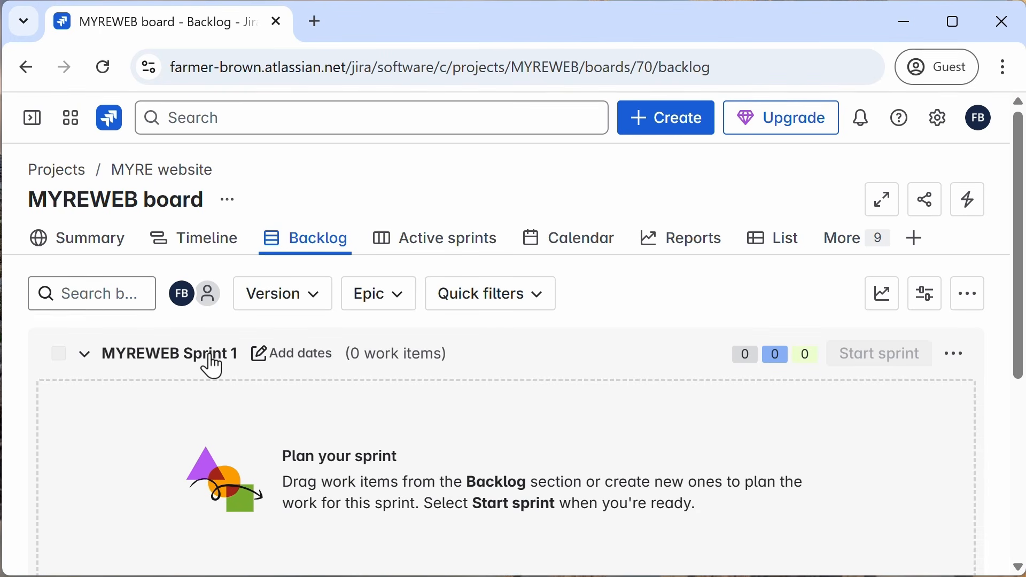
left_click(710, 254)
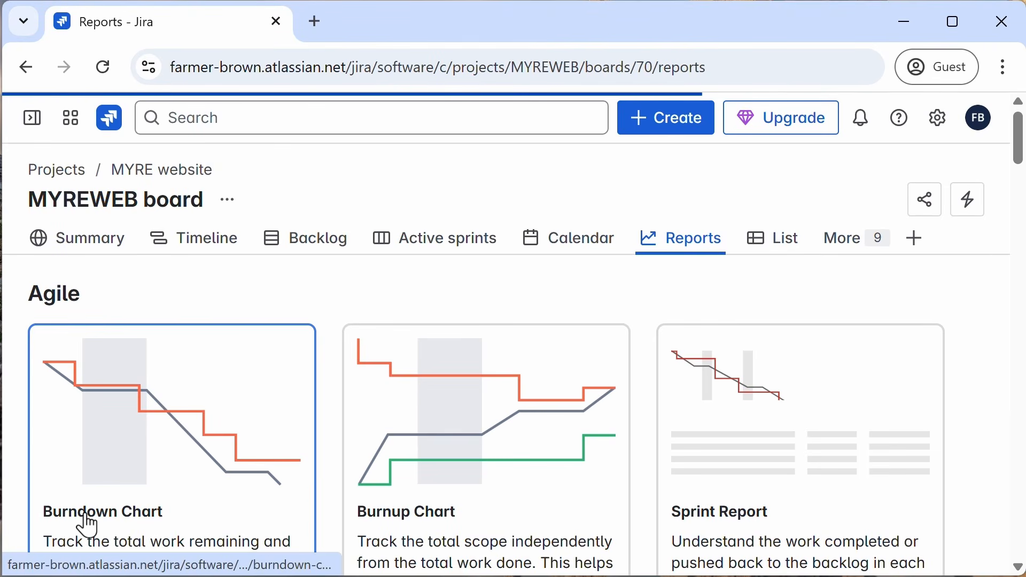
scroll(316, 502, "down", 5)
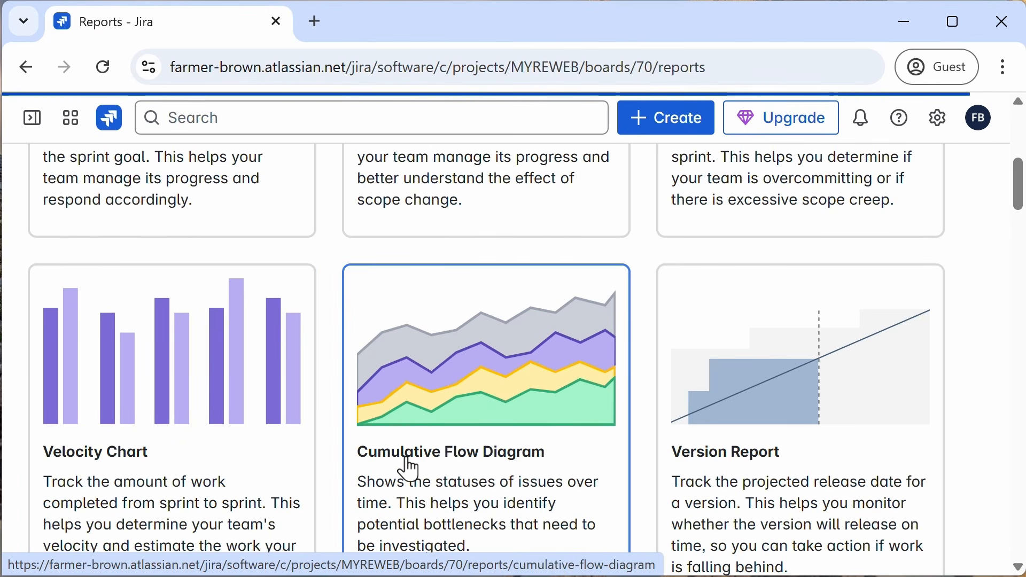
scroll(409, 469, "up", 5)
scroll(409, 469, "up", 3)
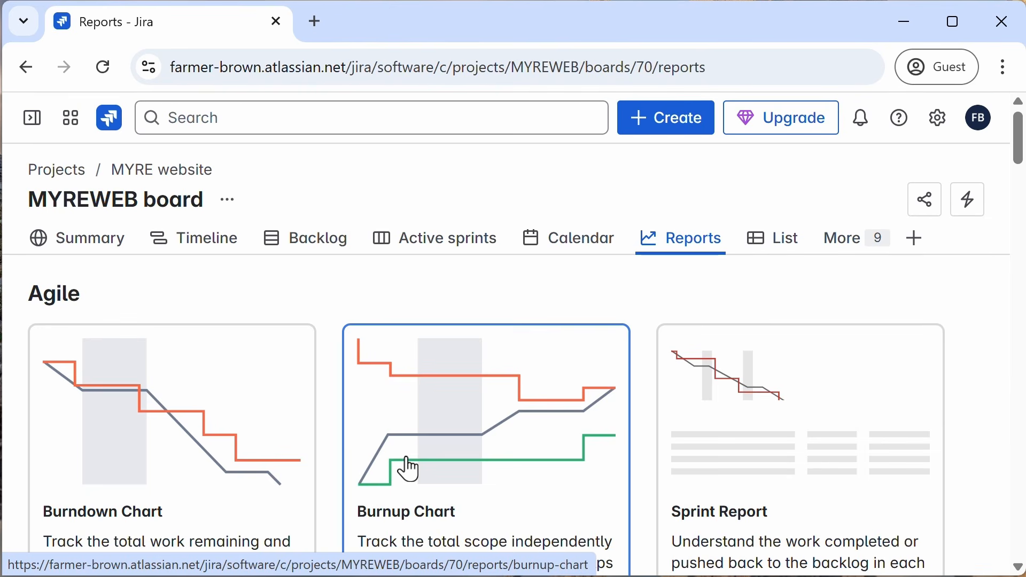
Step: Change the MYRE website project's icon to the purple robot avatar in project settings and save the details
left_click(33, 130)
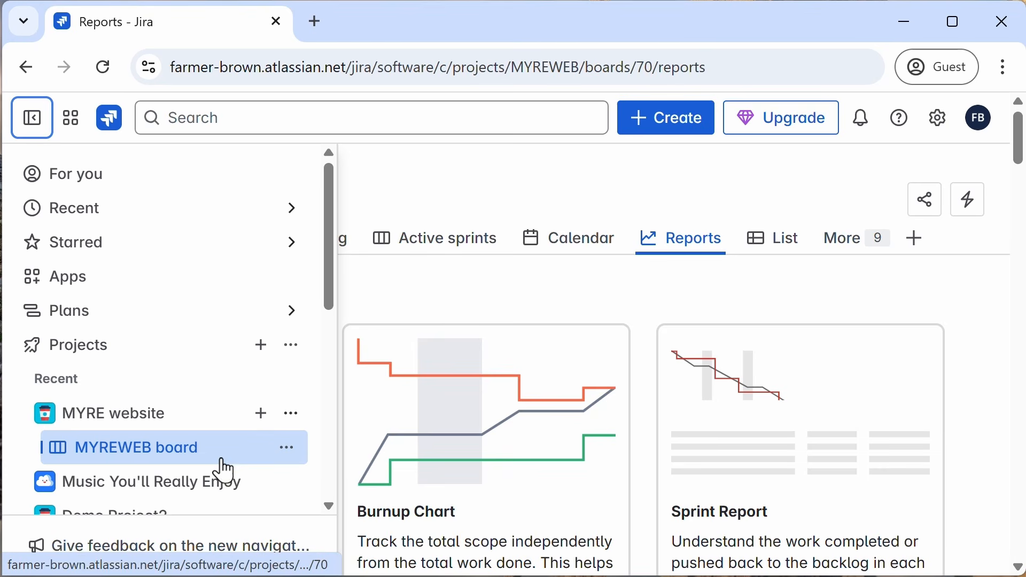
left_click(292, 415)
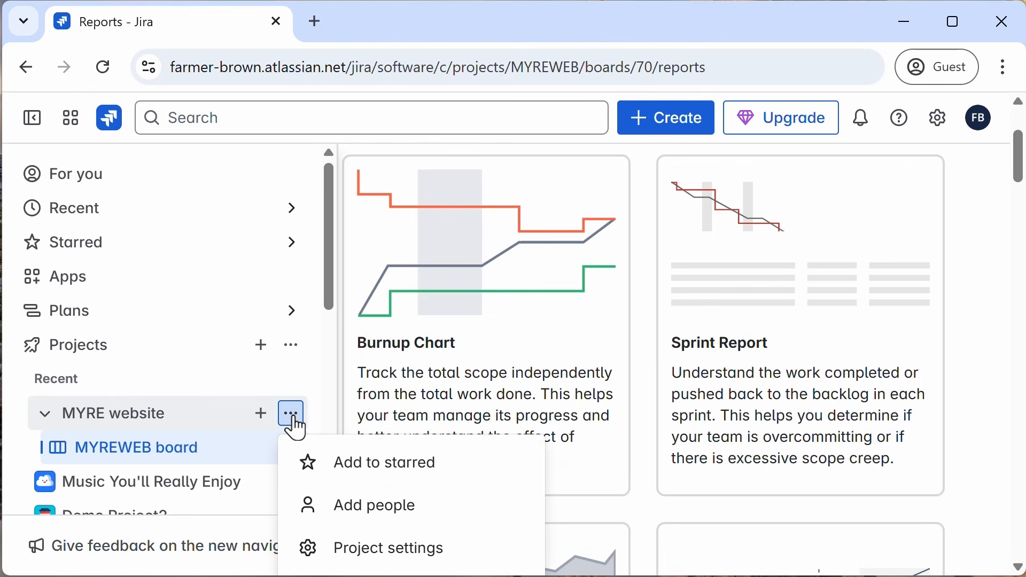
left_click(368, 556)
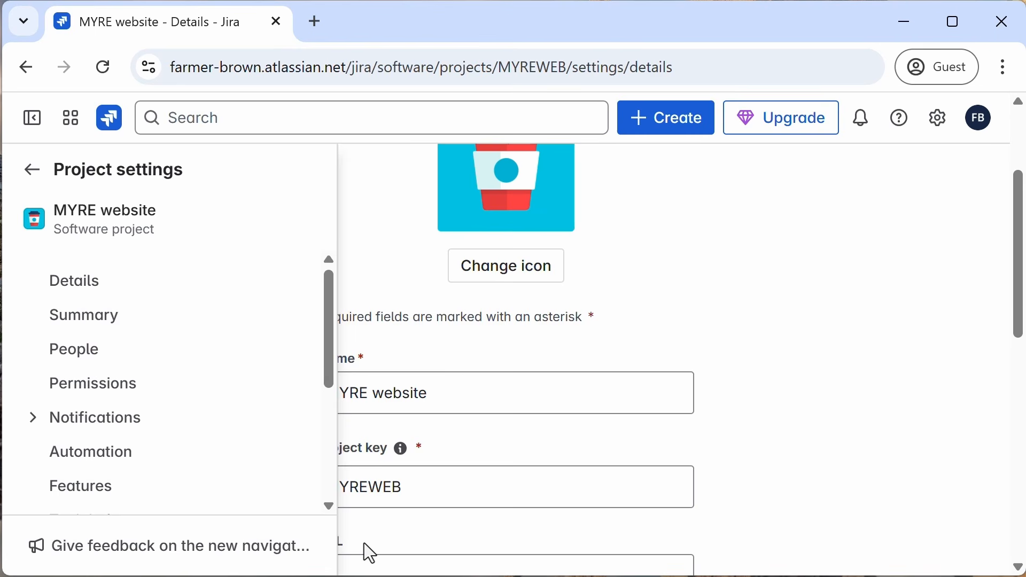
left_click(514, 273)
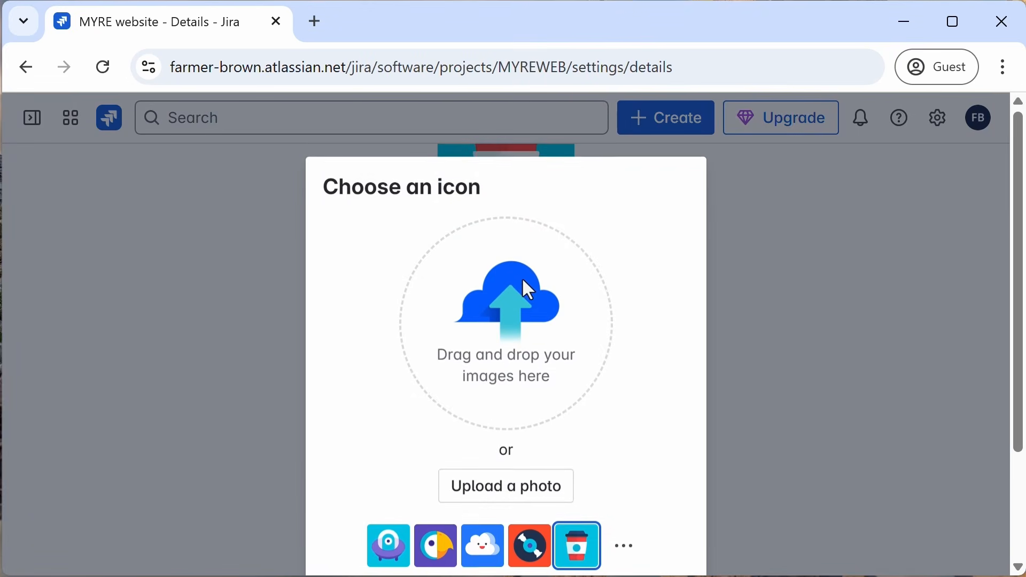
scroll(620, 390, "down", 2)
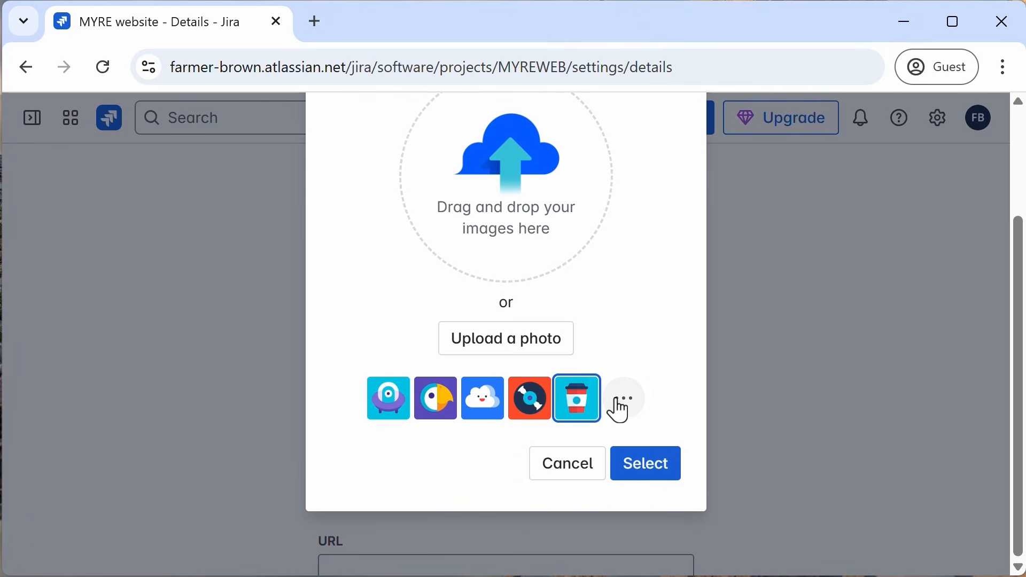
left_click(385, 412)
left_click(643, 472)
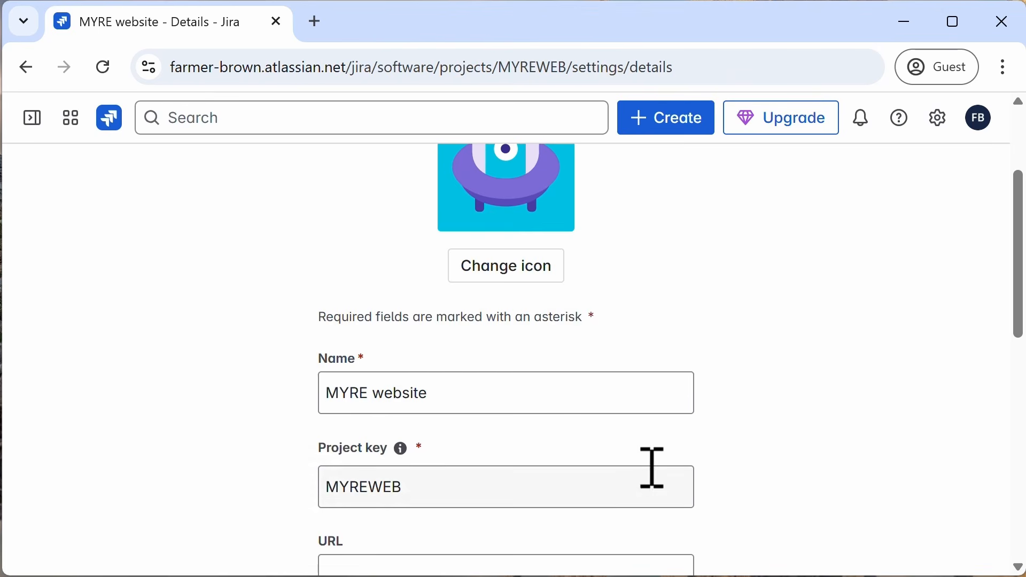
scroll(269, 401, "down", 10)
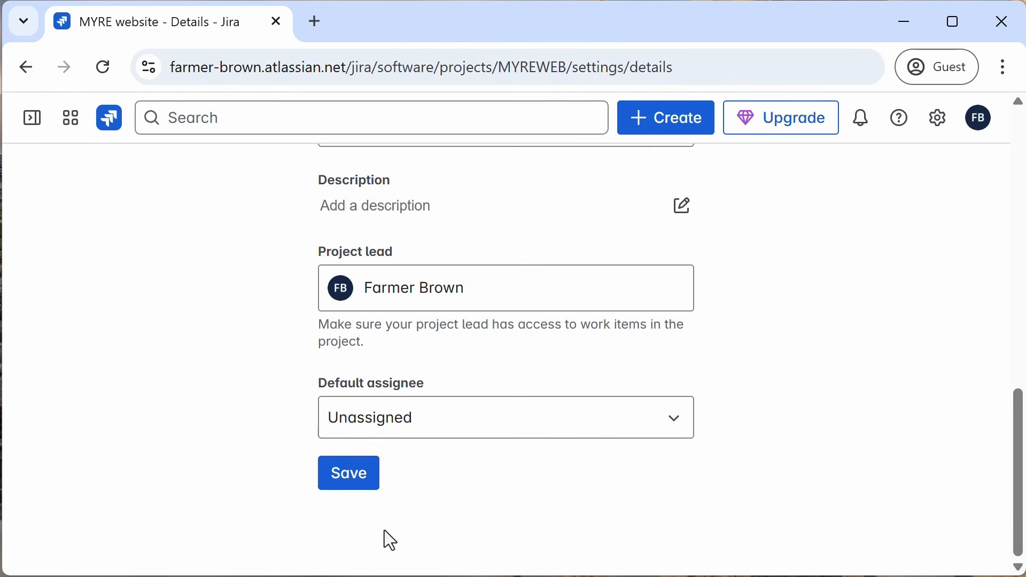
left_click(354, 477)
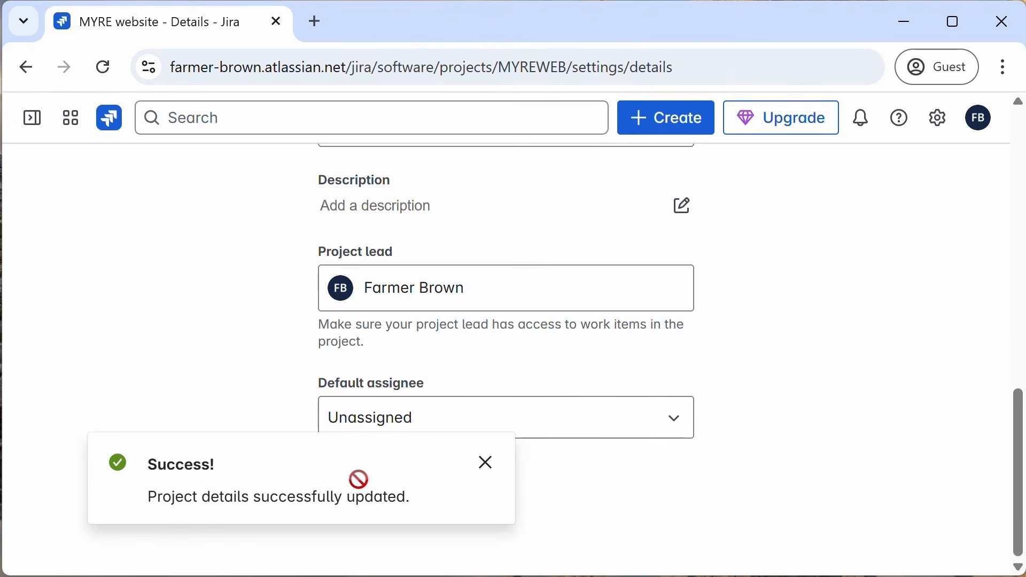
left_click(488, 471)
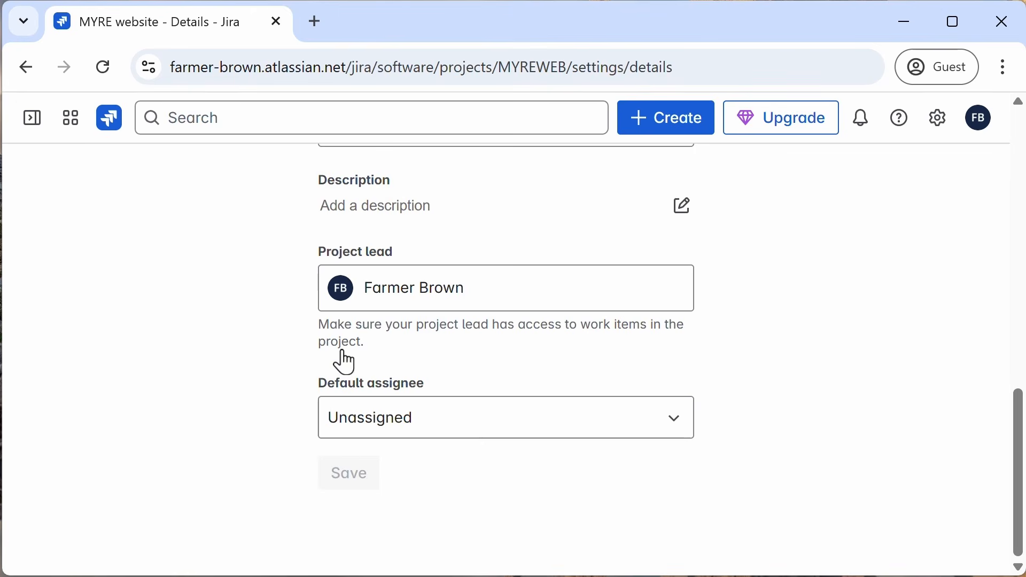
Step: Open the project settings summary and review its issue type, priority, workflow, screen, field, and permission schemes
left_click(33, 128)
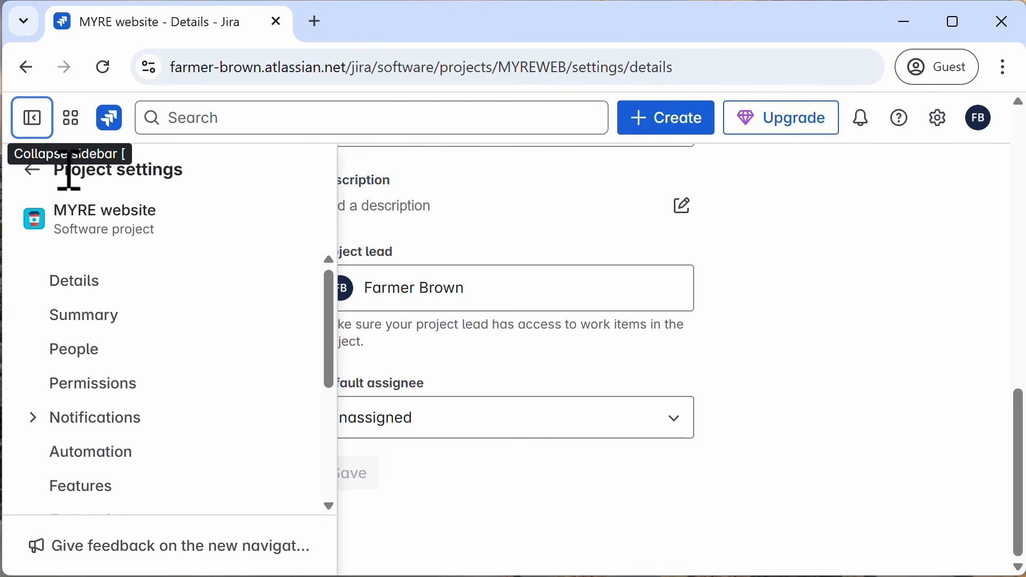
left_click(88, 319)
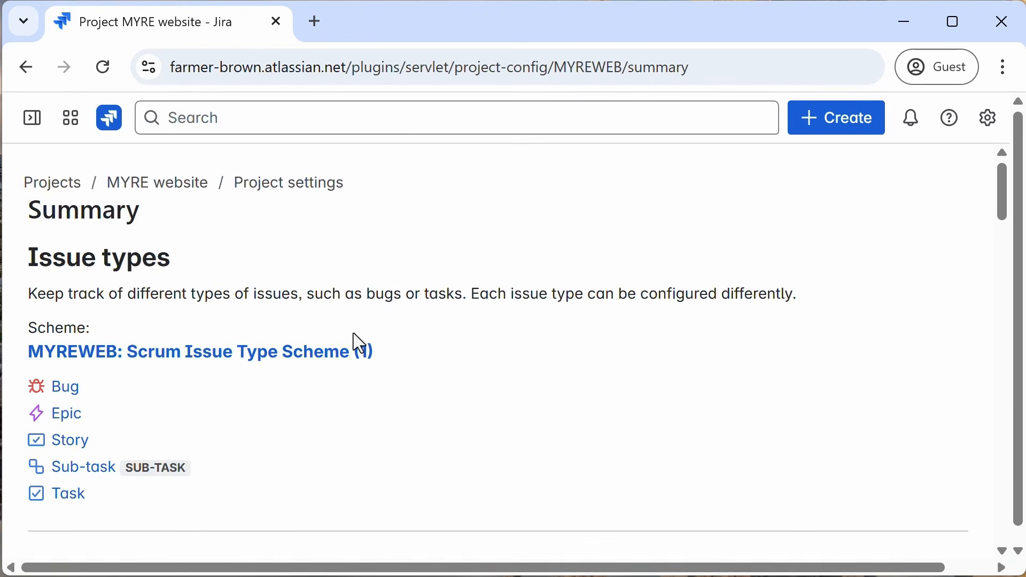
scroll(354, 342, "down", 4)
scroll(353, 341, "up", 2)
scroll(353, 341, "down", 10)
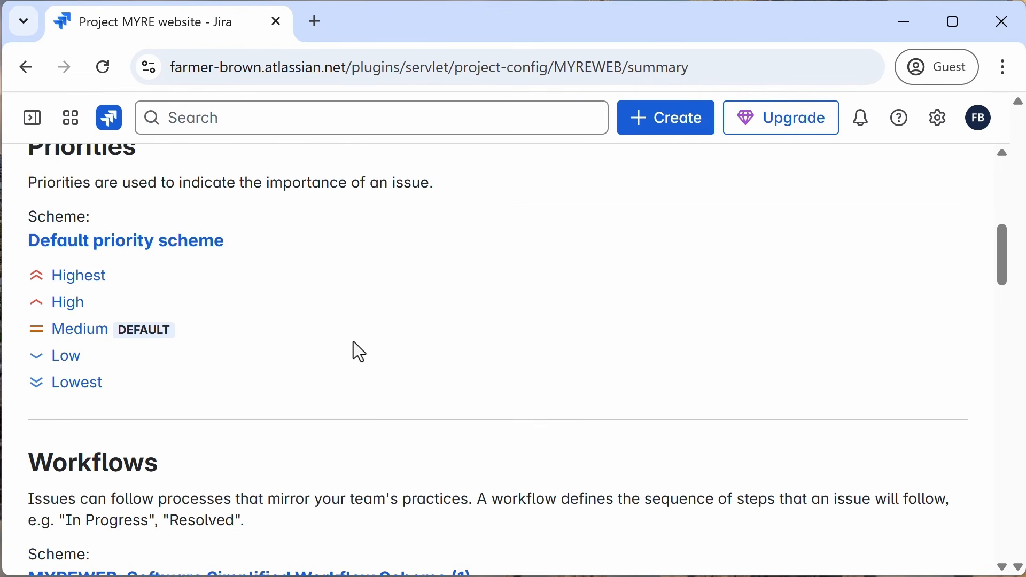
scroll(353, 341, "down", 10)
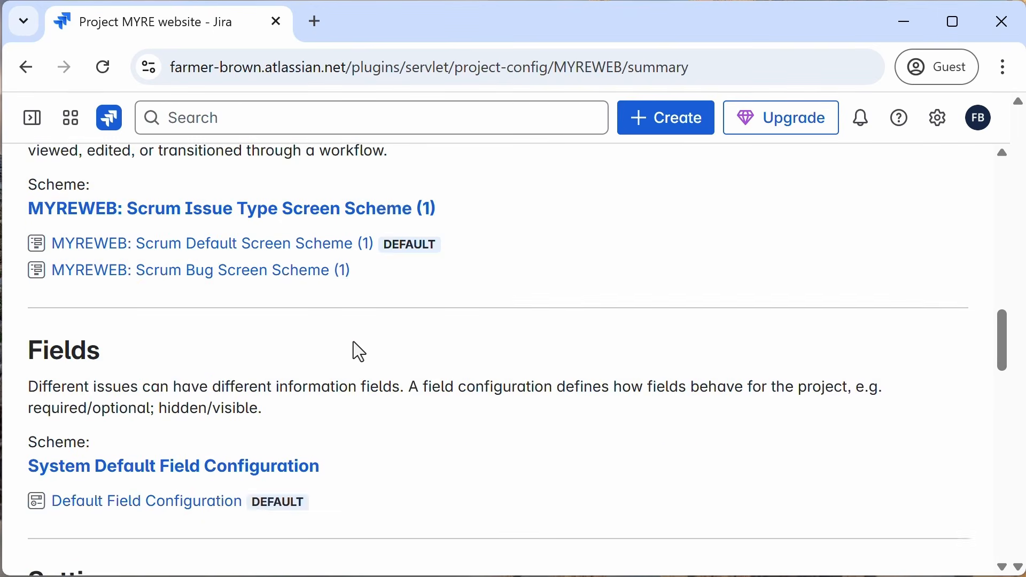
scroll(354, 343, "down", 2)
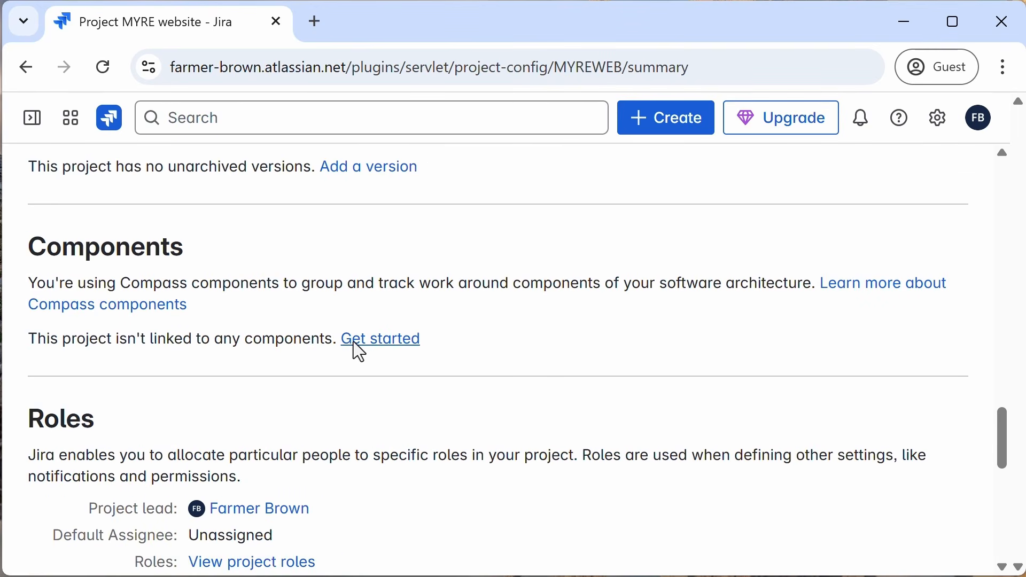
scroll(353, 341, "down", 4)
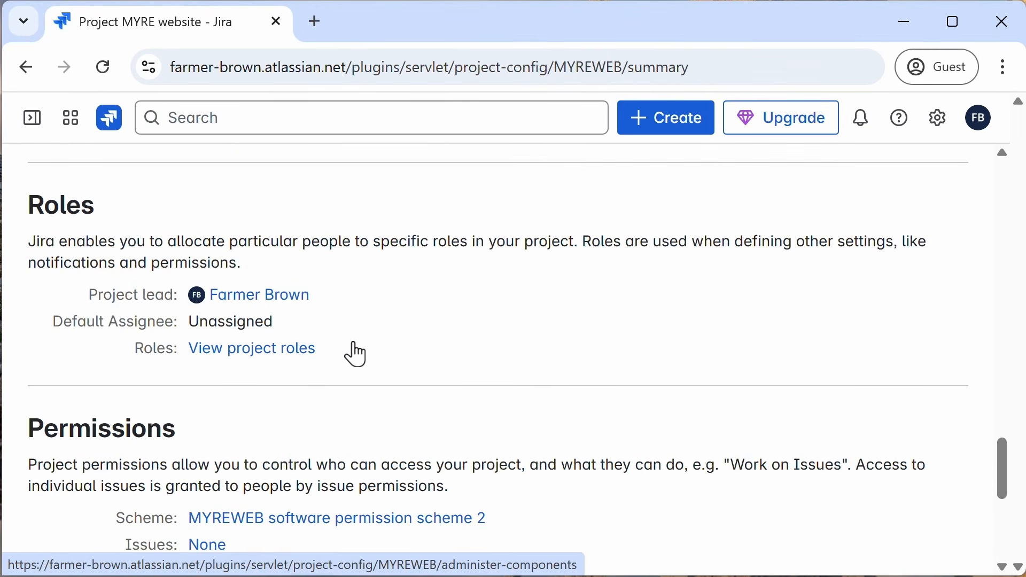
scroll(353, 341, "down", 4)
scroll(332, 331, "up", 8)
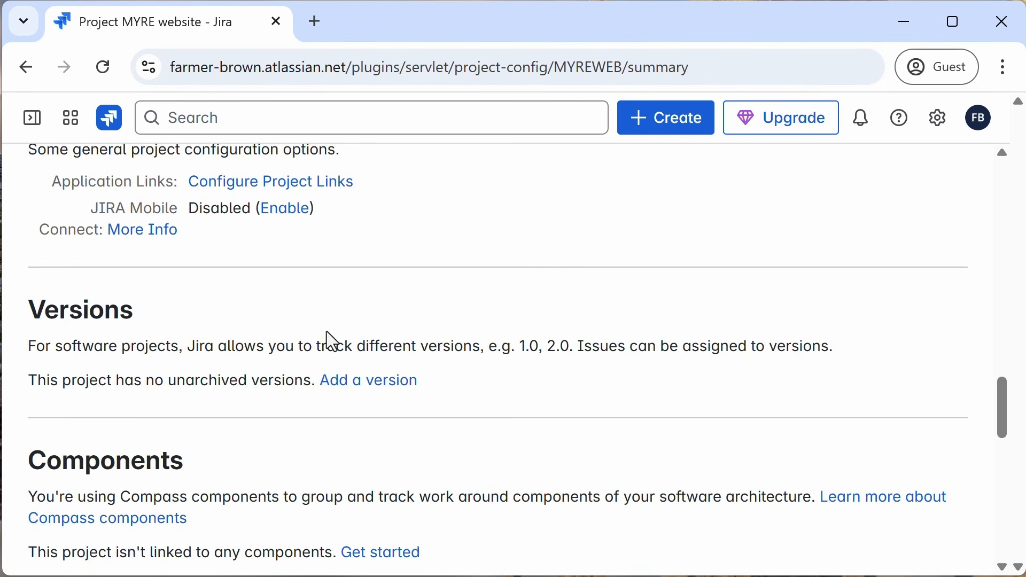
scroll(328, 341, "up", 1)
scroll(328, 339, "down", 10)
scroll(328, 339, "up", 10)
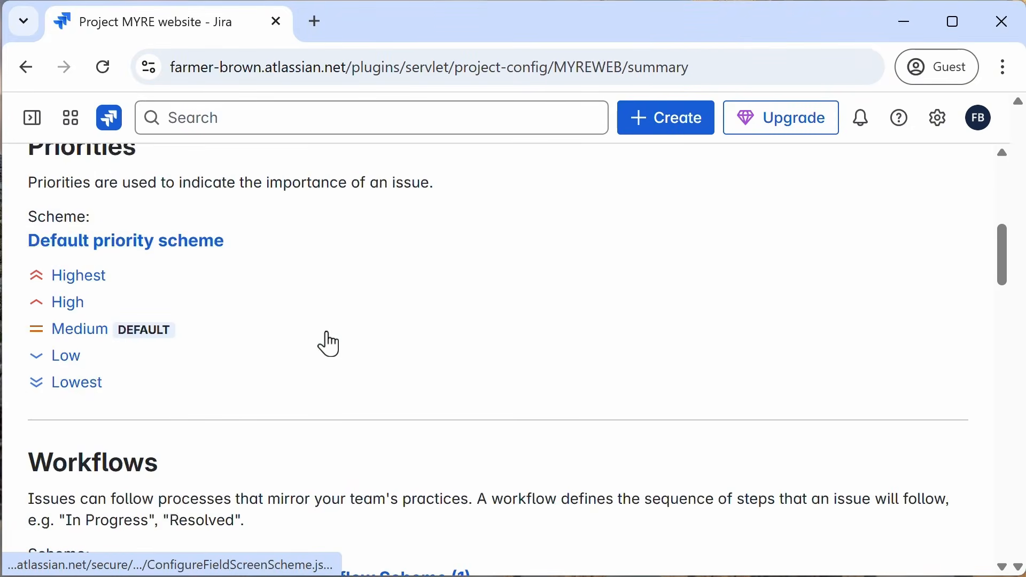
scroll(327, 338, "up", 8)
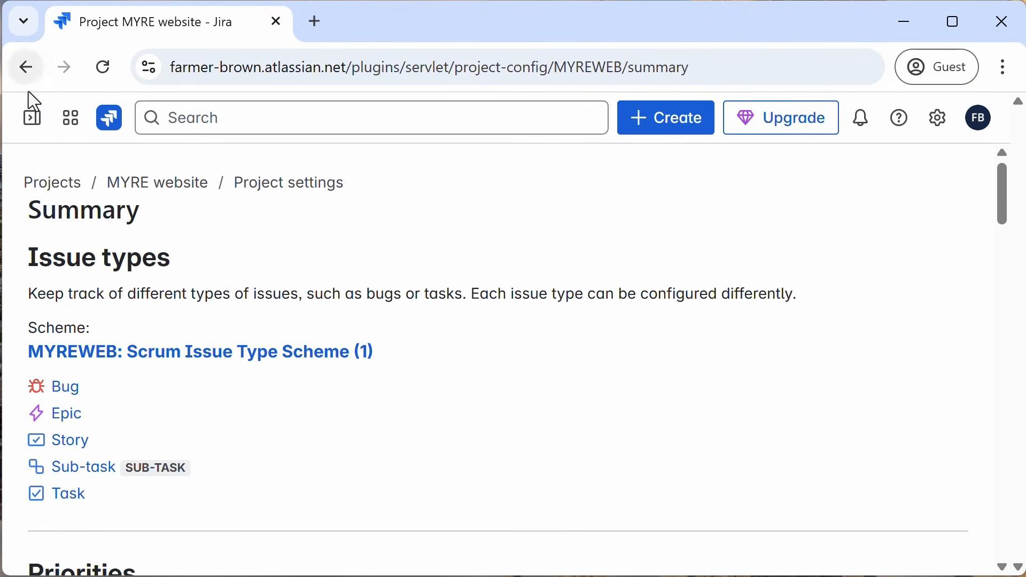
Step: Open the project's permission scheme, then return to the MYRE website project
left_click(32, 120)
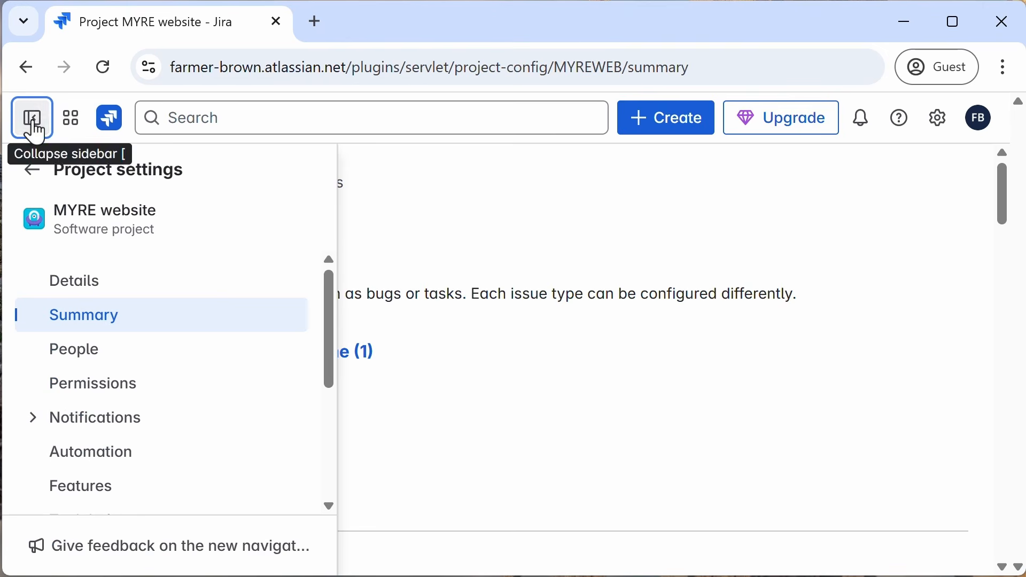
left_click(97, 385)
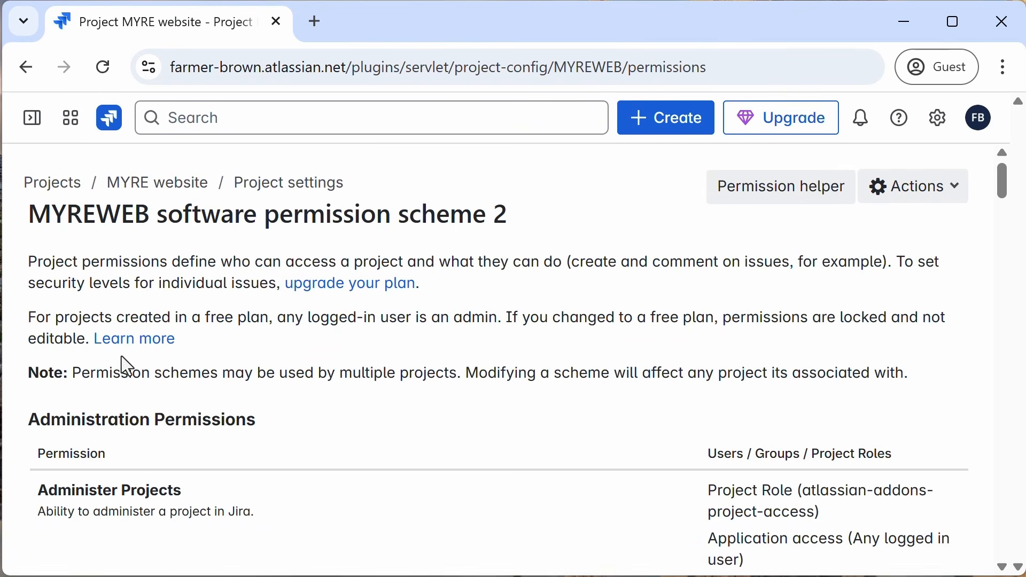
left_click(179, 190)
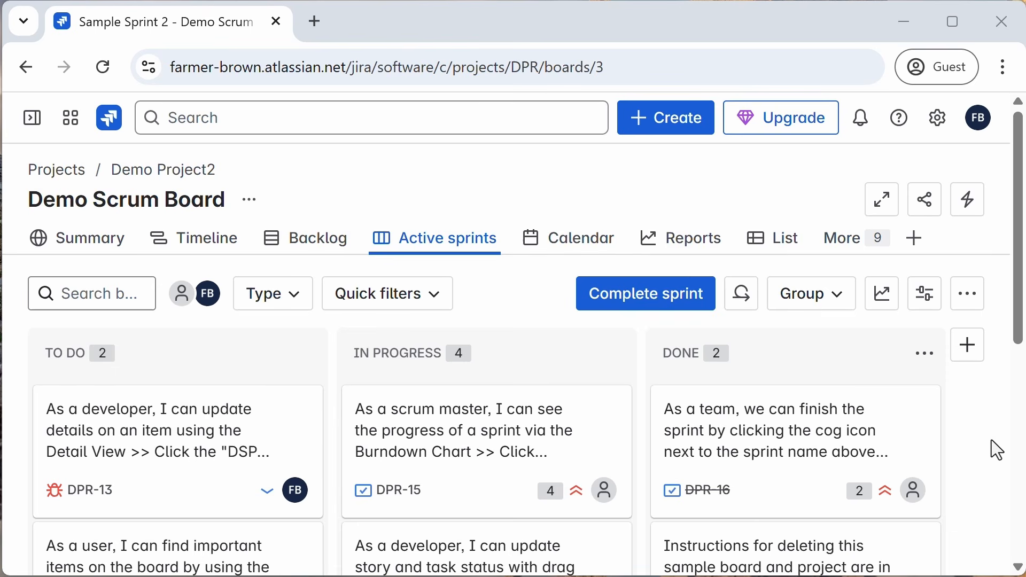
Step: Start a new Scrum board in Demo Project2 and name it "just bugs"
left_click(32, 119)
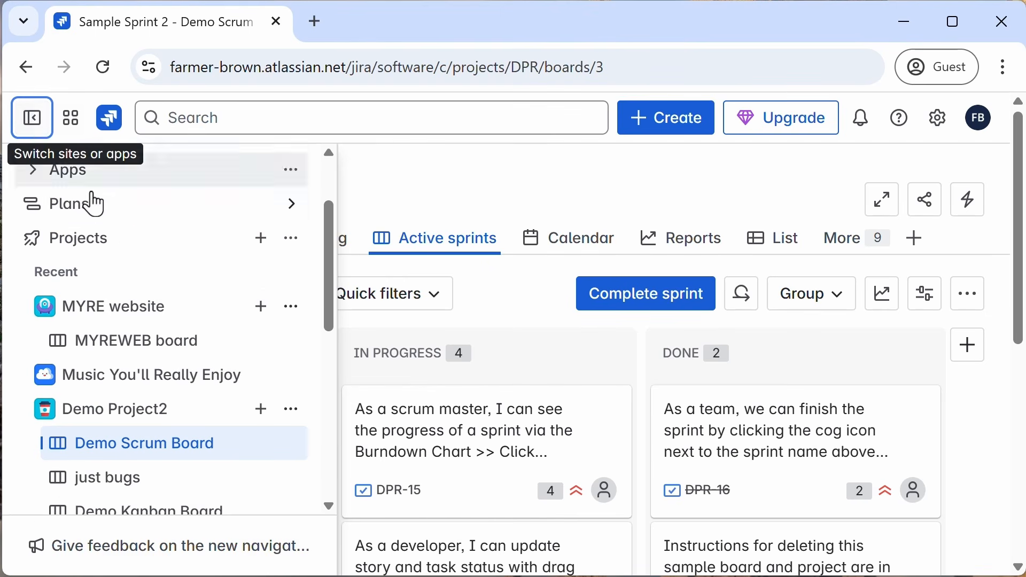
left_click(262, 413)
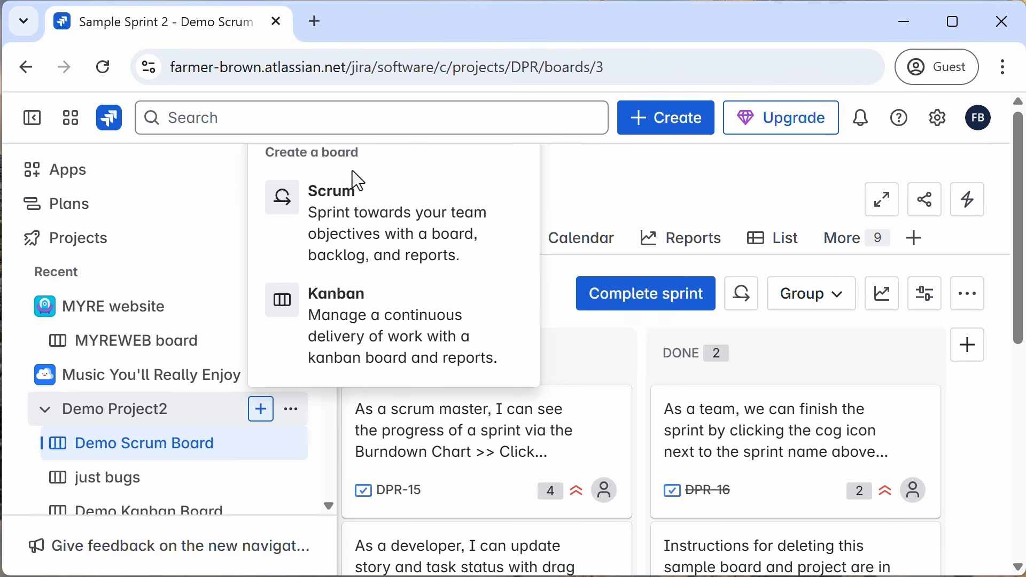
left_click(348, 220)
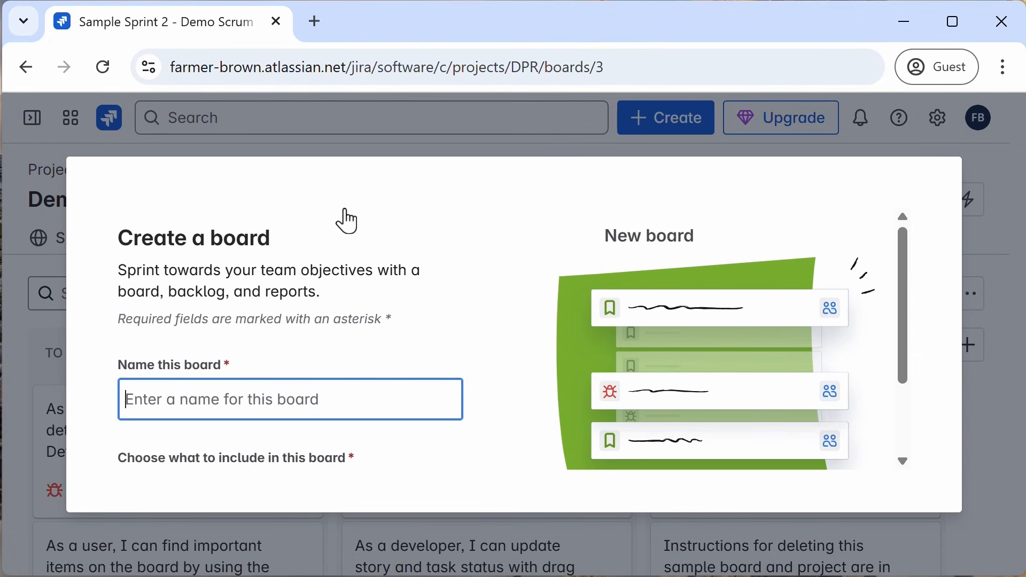
type("just ")
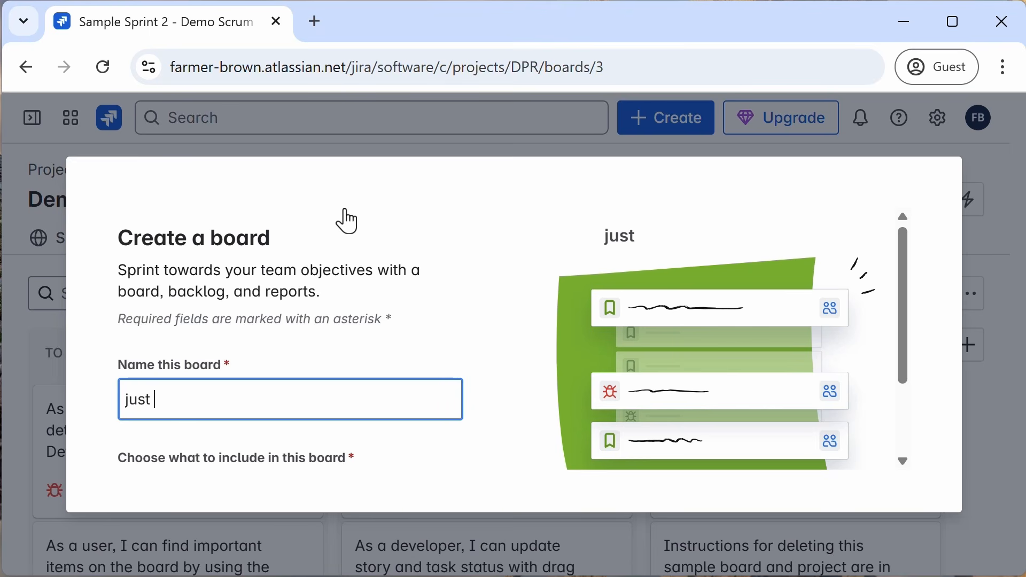
type("bugs")
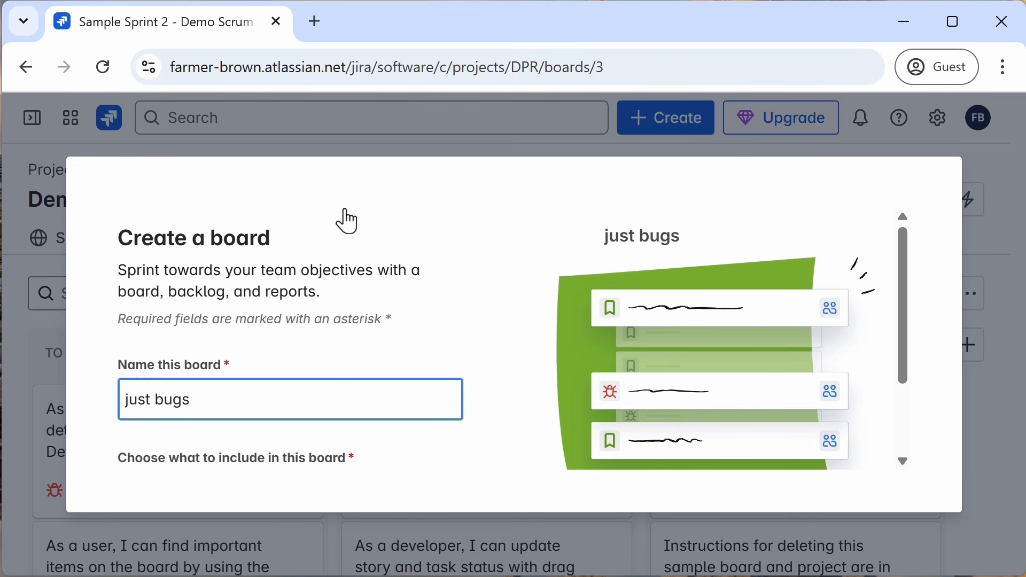
Step: Restrict the board to issues of type Bug and create it
scroll(432, 328, "down", 2)
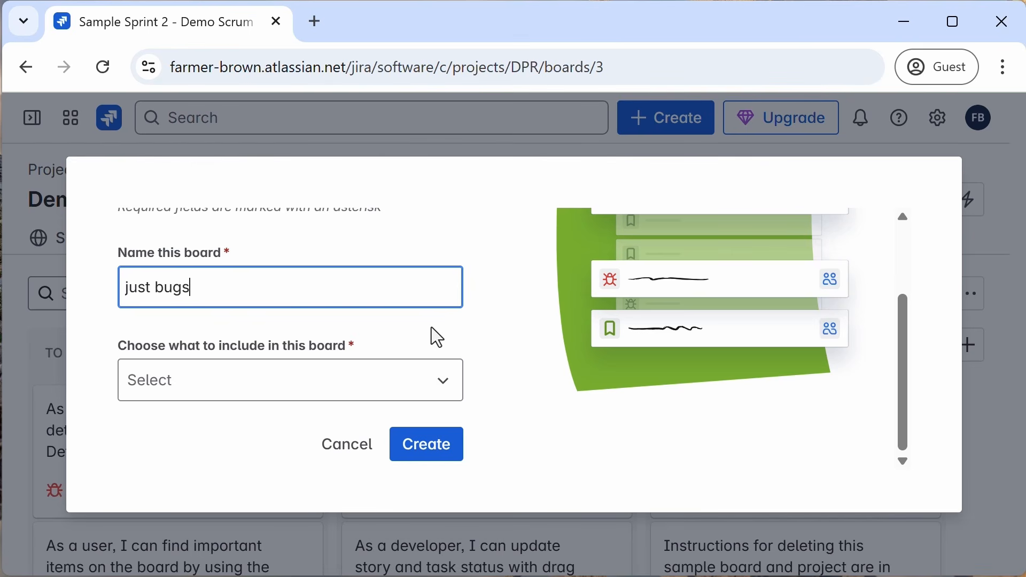
left_click(440, 384)
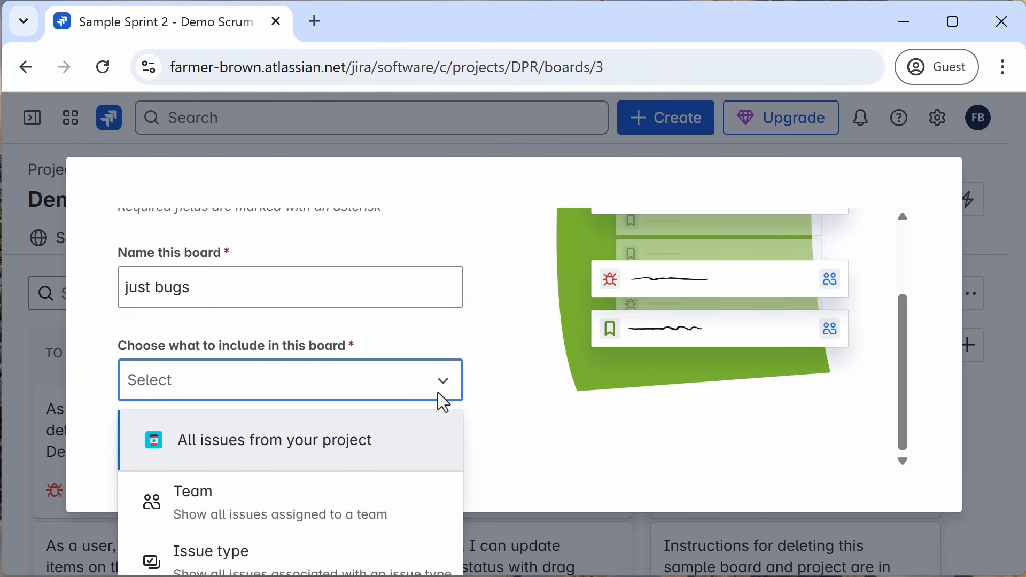
left_click(230, 553)
scroll(511, 428, "down", 2)
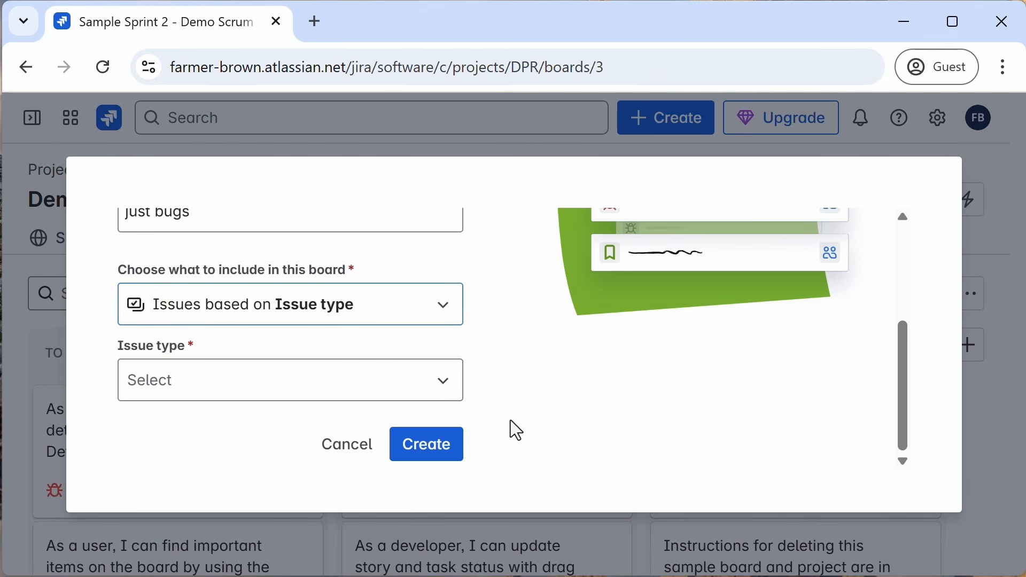
left_click(447, 386)
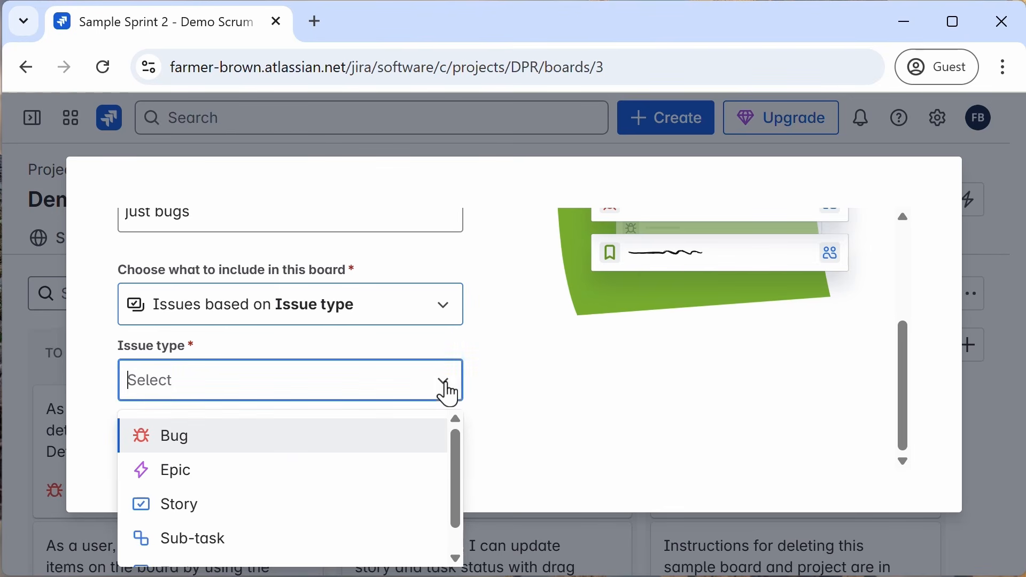
left_click(169, 441)
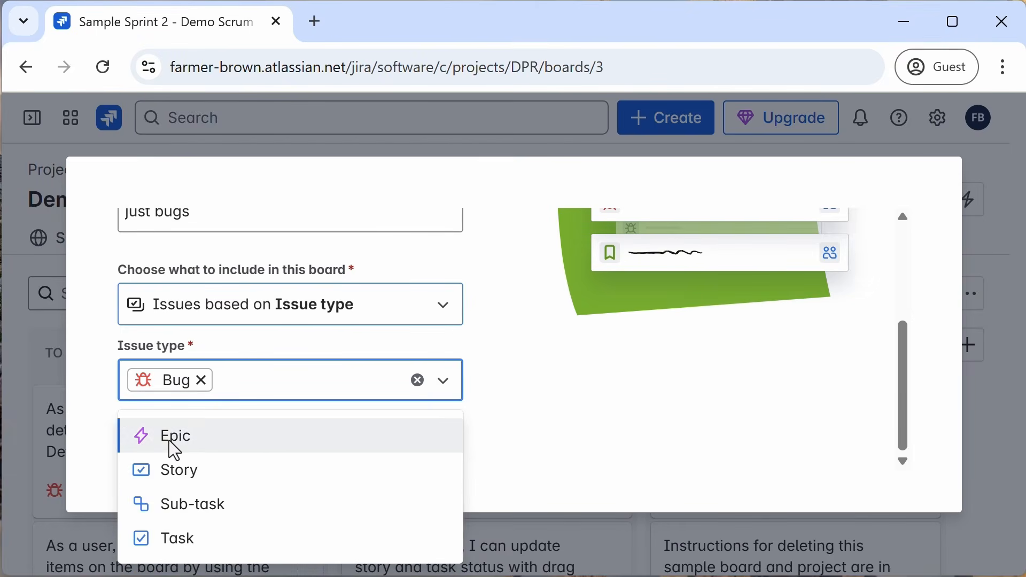
left_click(550, 422)
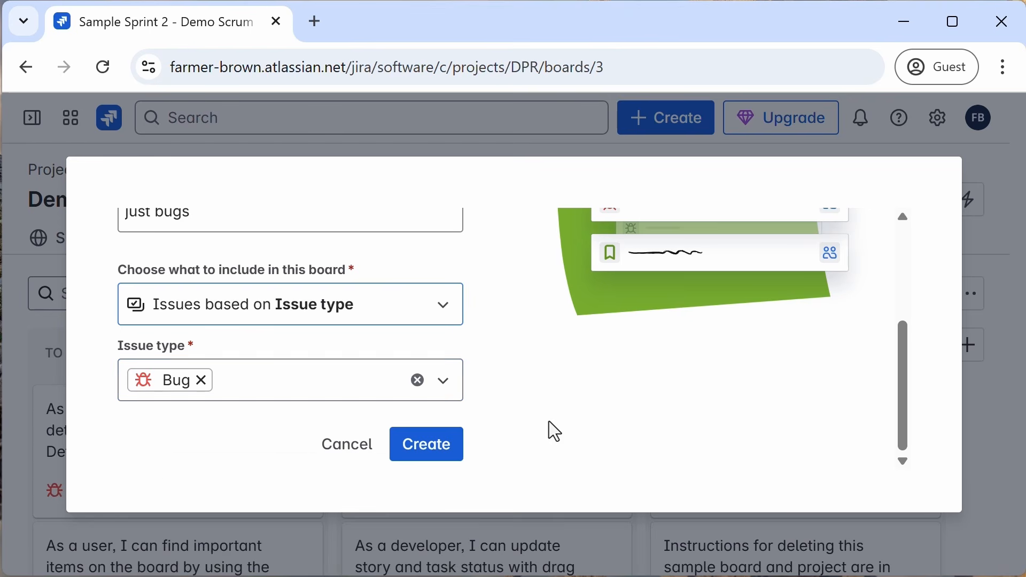
left_click(437, 457)
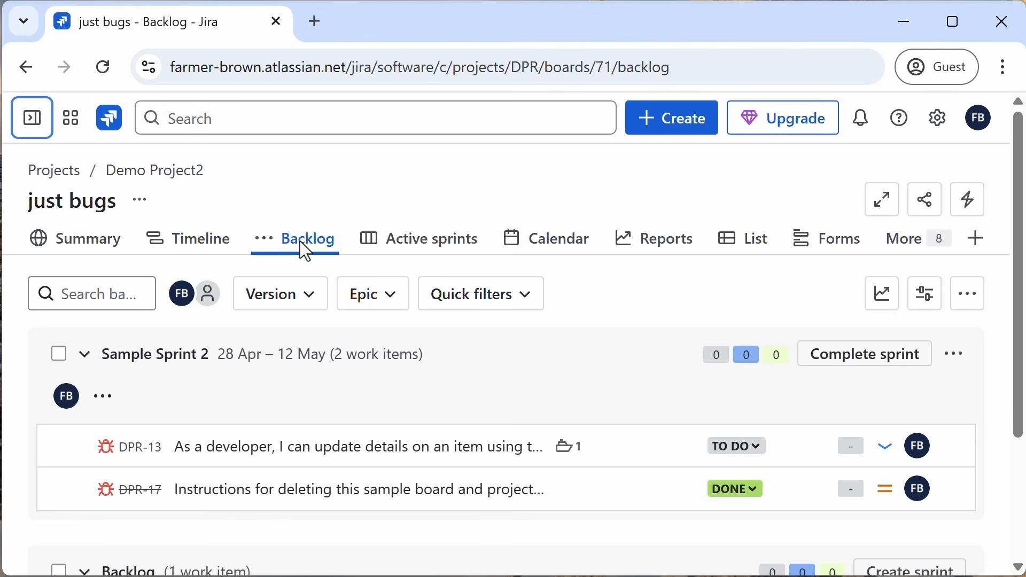
Step: Review the just bugs board's backlog and active sprint
scroll(319, 390, "down", 2)
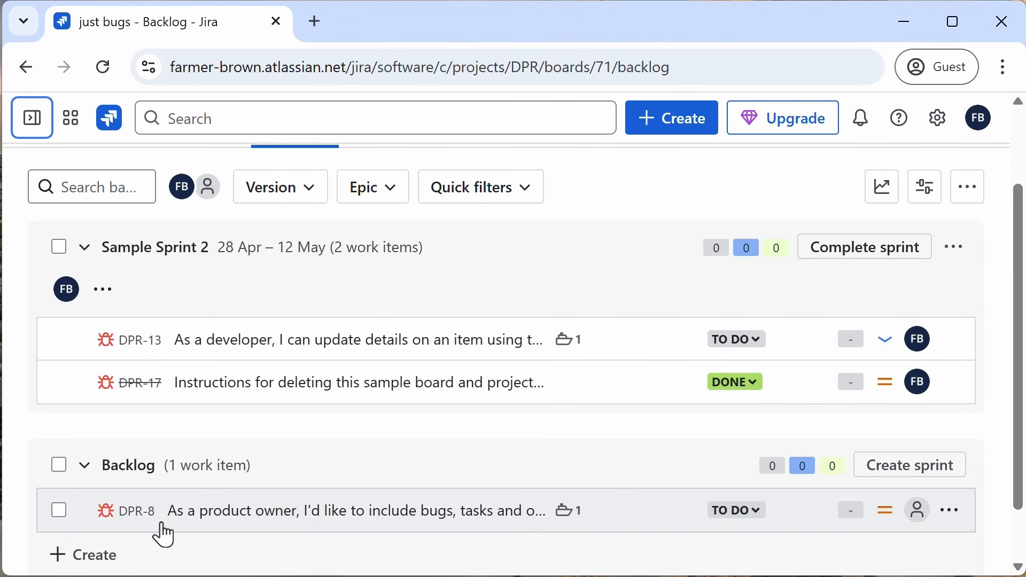
scroll(163, 526, "up", 2)
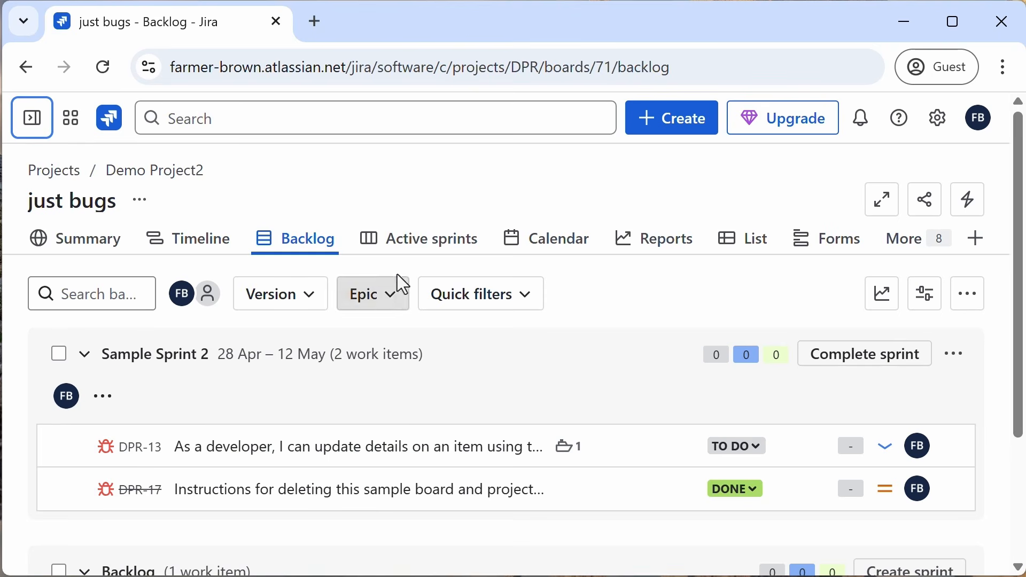
left_click(426, 249)
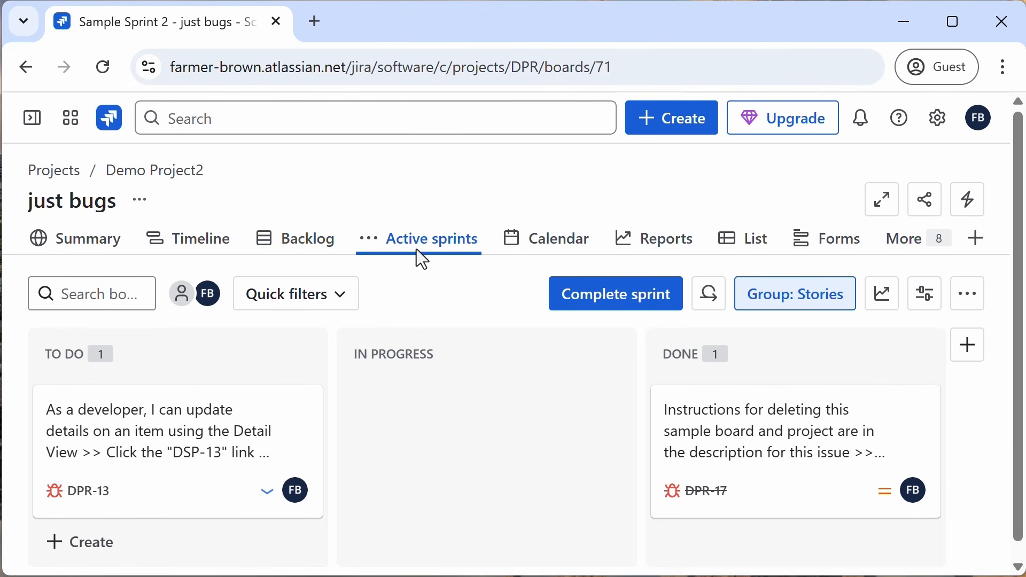
scroll(483, 458, "down", 1)
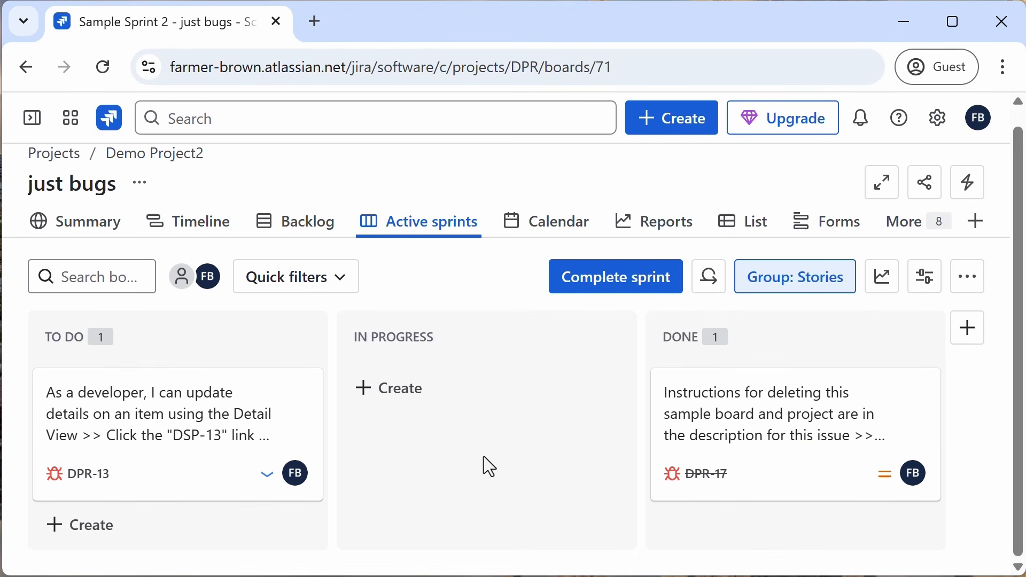
scroll(483, 457, "up", 1)
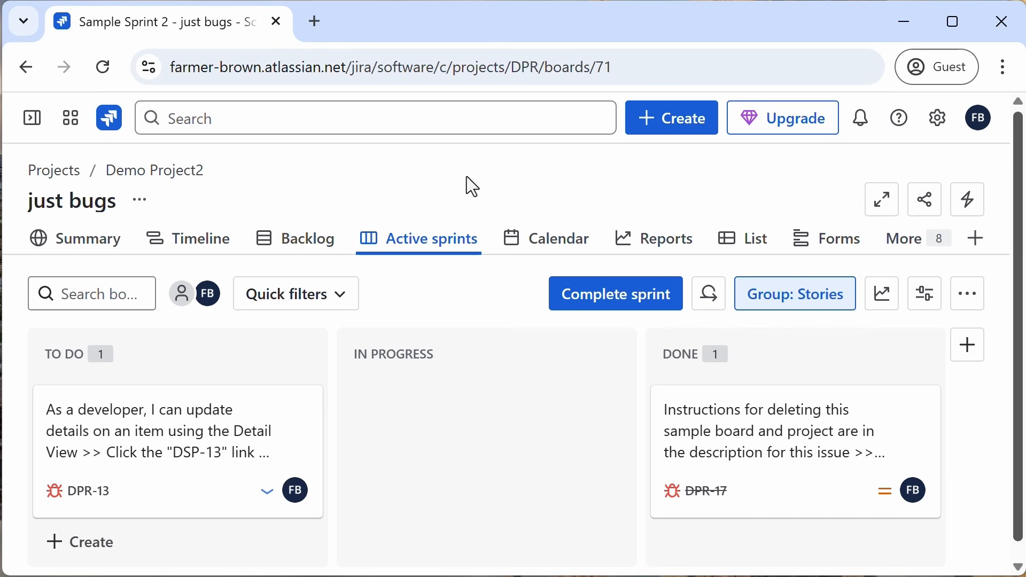
Step: Open the list of all boards and start a Scrum board from an existing project
left_click(393, 123)
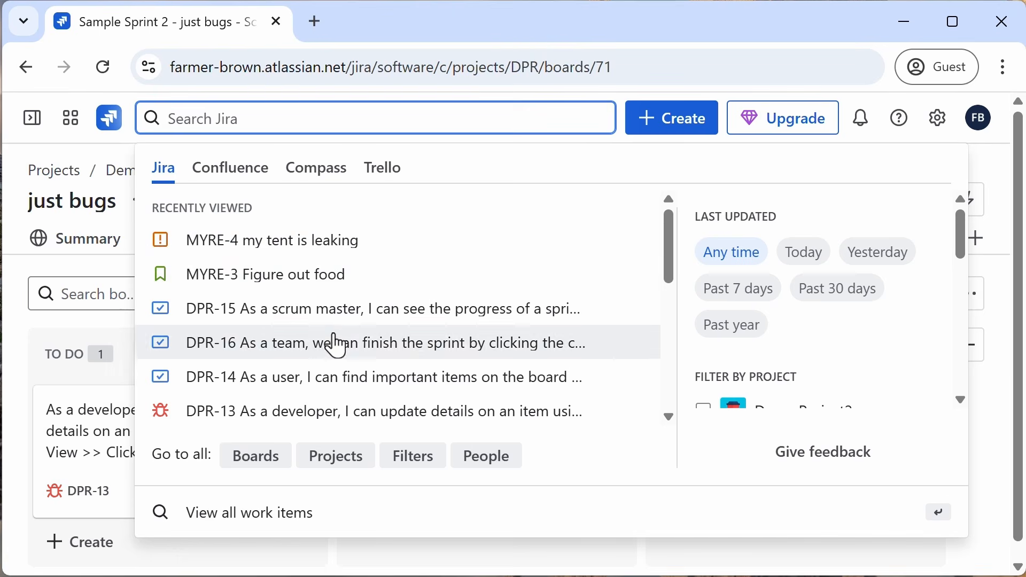
left_click(257, 457)
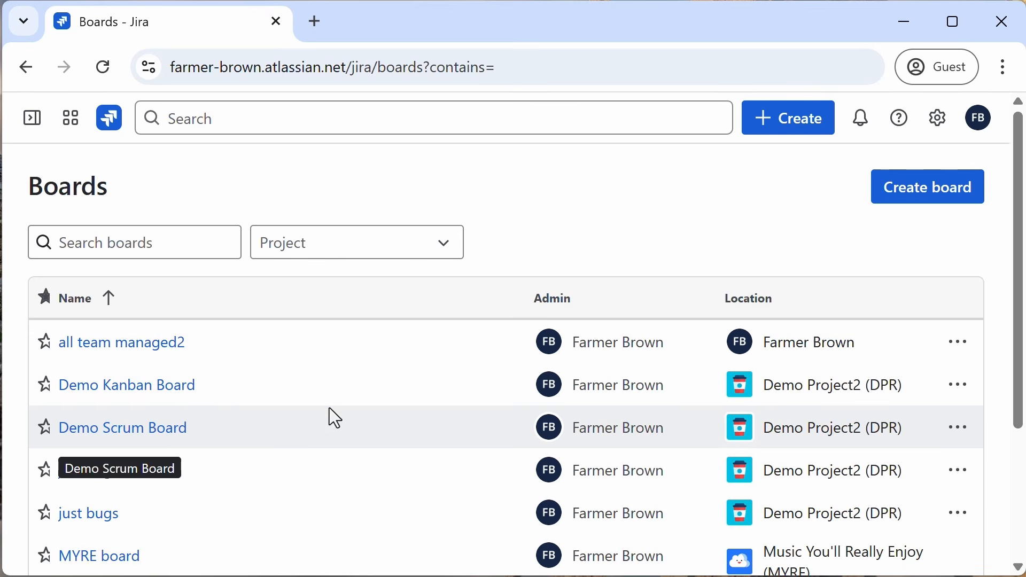
left_click(942, 196)
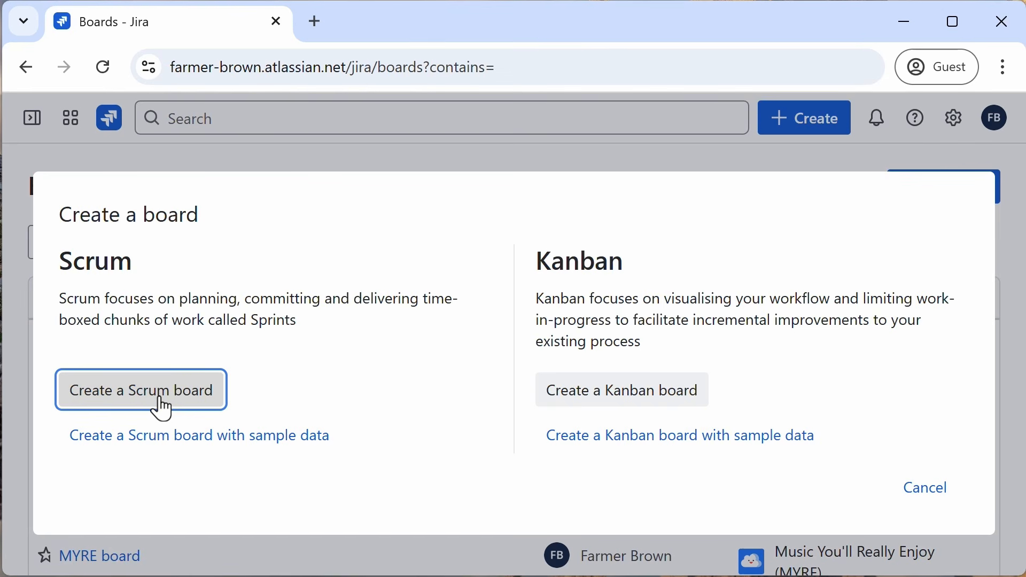
left_click(161, 400)
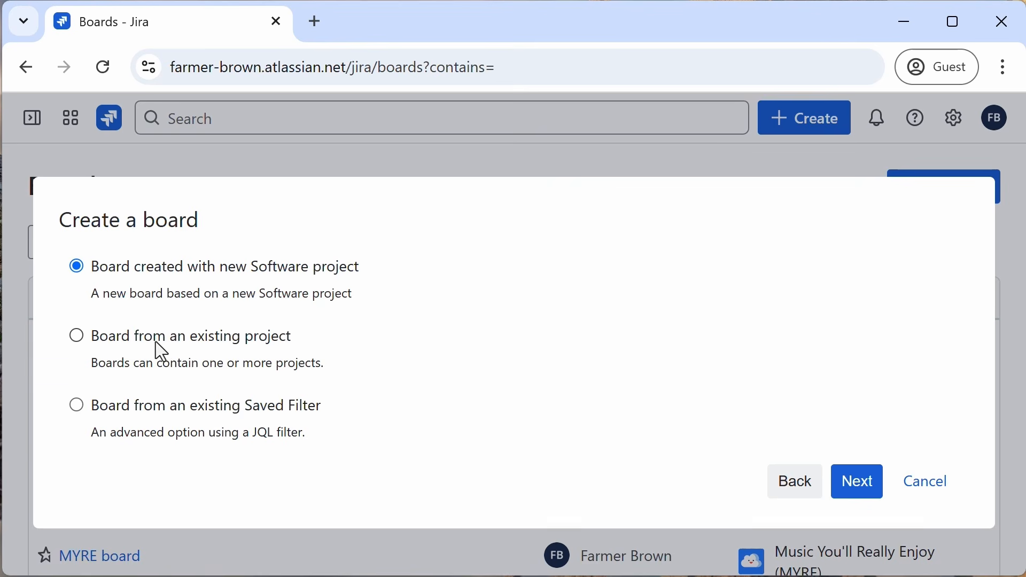
left_click(77, 336)
left_click(861, 485)
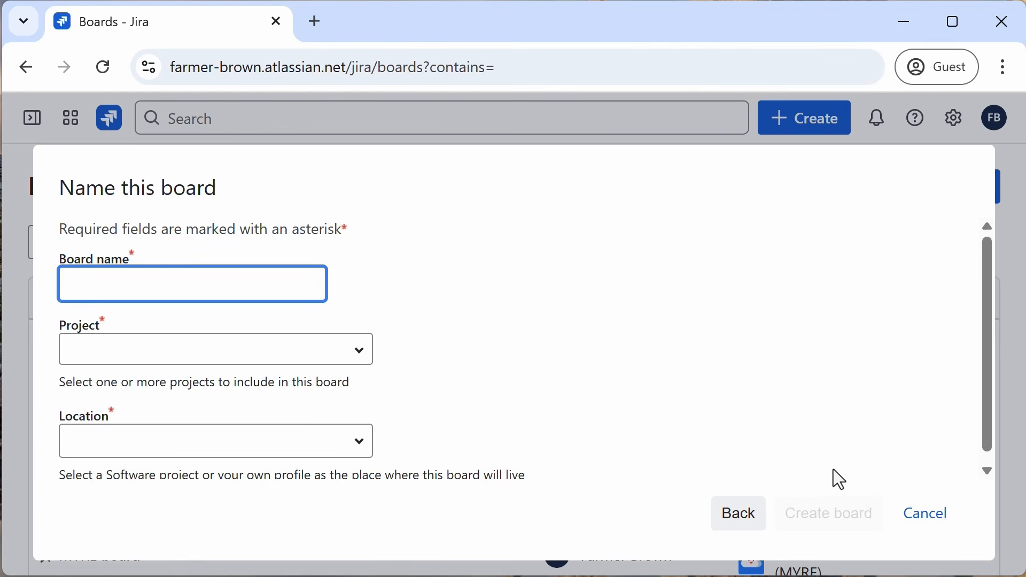
Step: Name the board "all team managed" and include the Demo Project2 and MYRE website projects
type("all team managed")
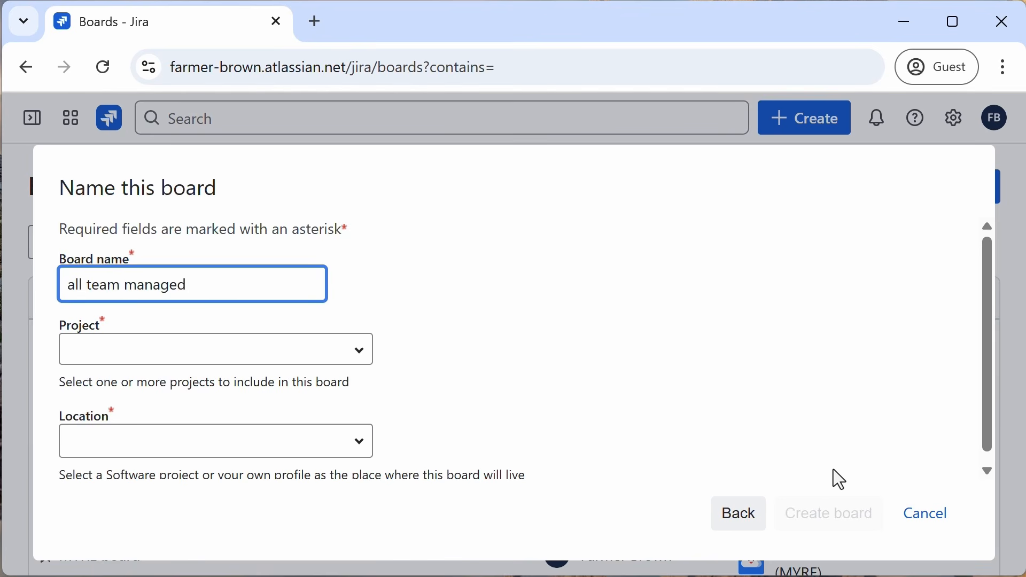
left_click(336, 348)
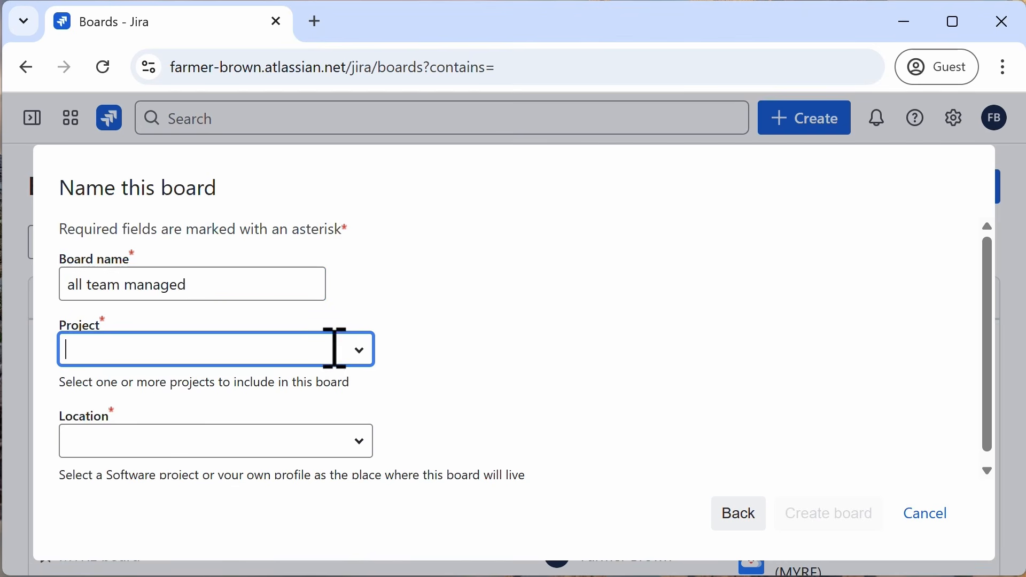
left_click(362, 358)
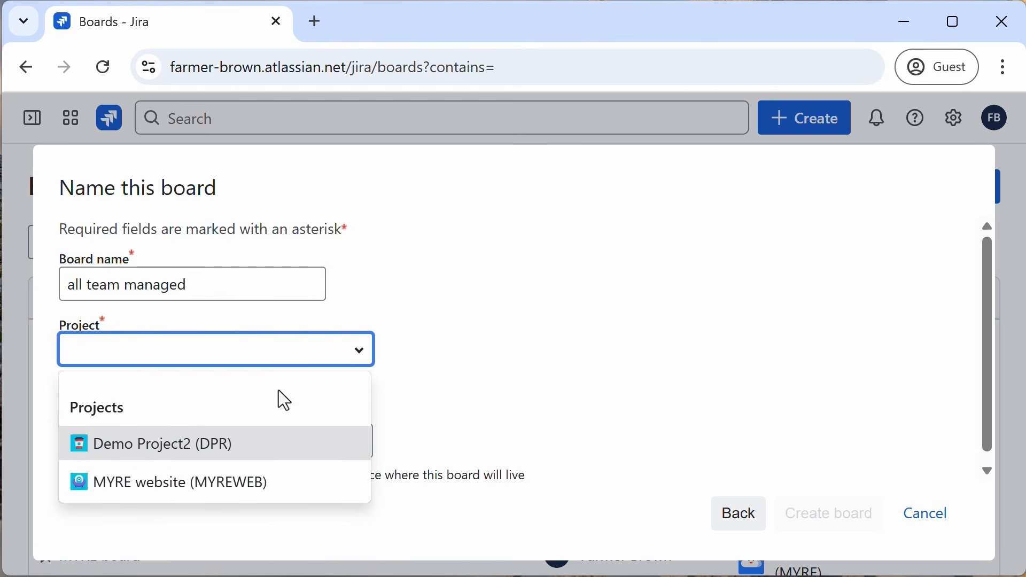
left_click(191, 450)
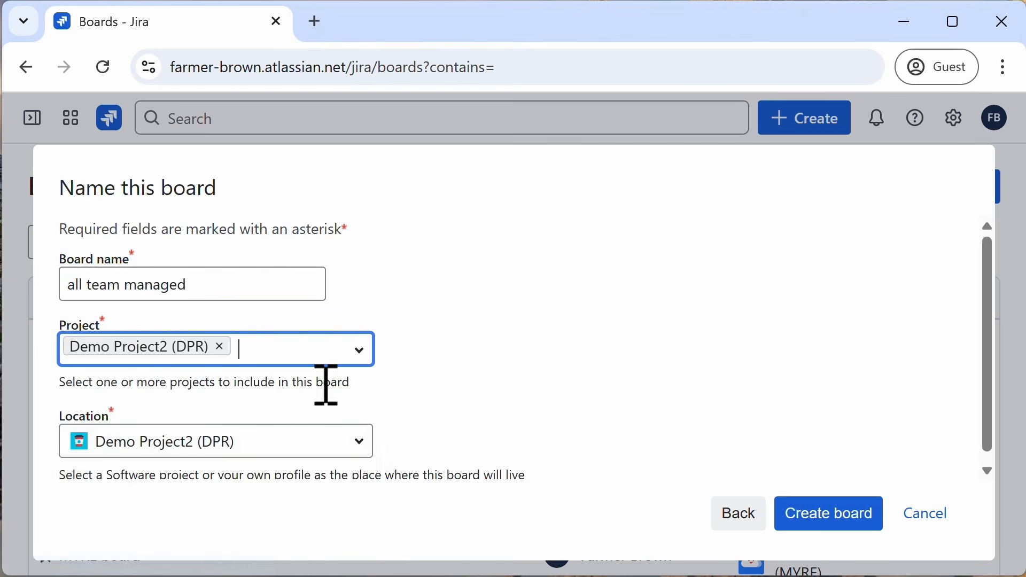
left_click(357, 353)
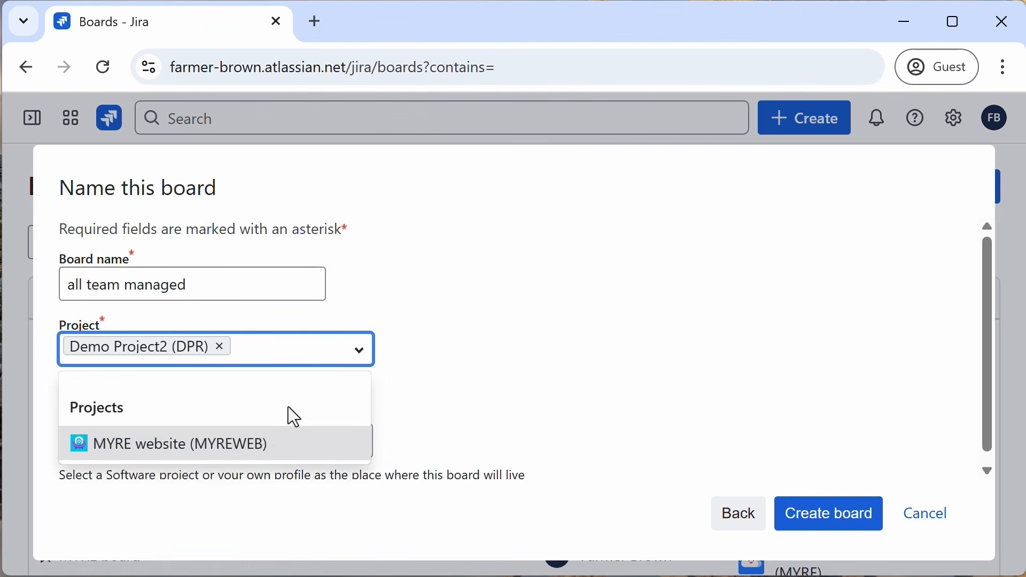
left_click(243, 451)
left_click(492, 373)
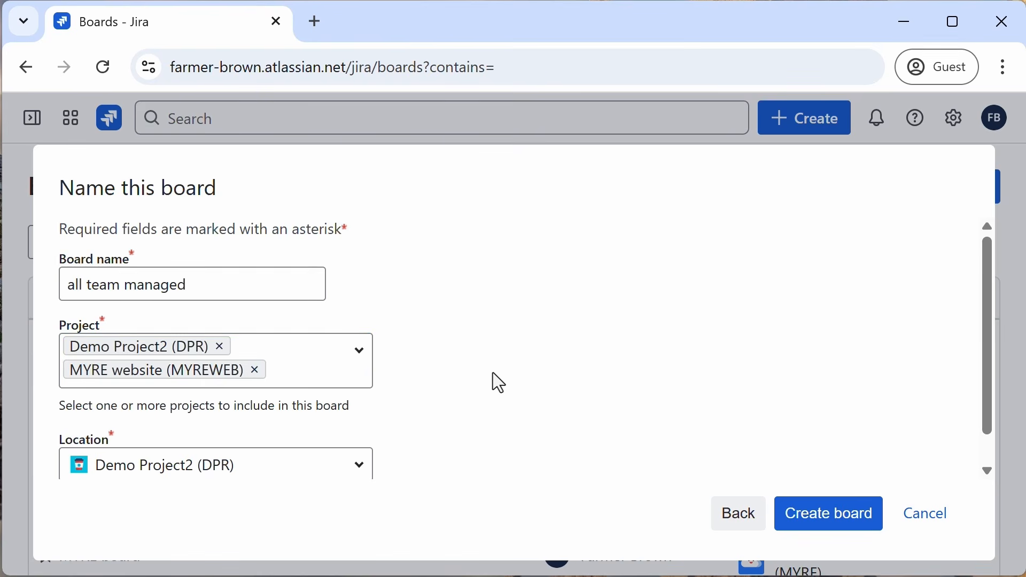
Step: Set the board's location to your personal profile and create the board
scroll(493, 373, "down", 1)
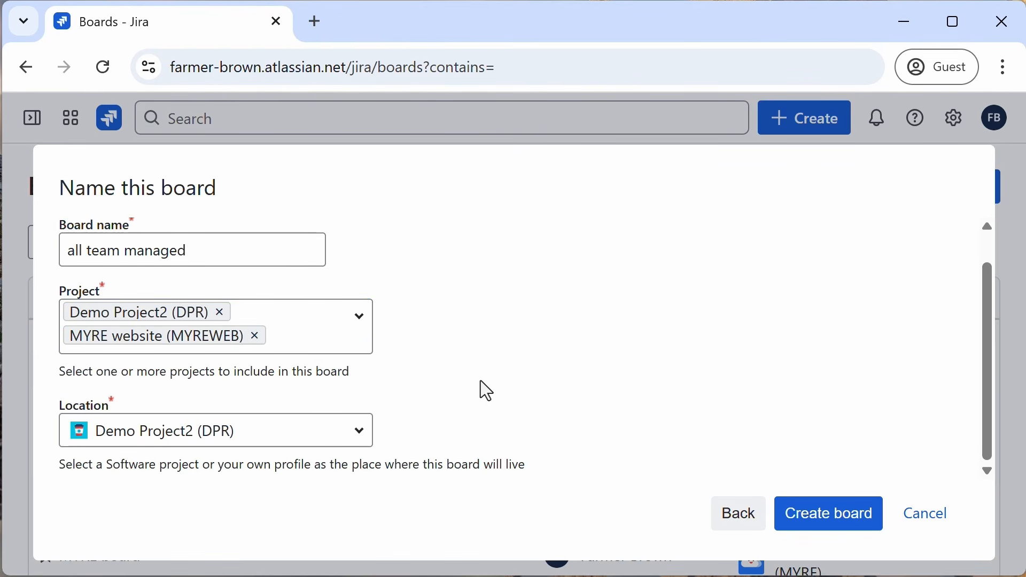
left_click(360, 442)
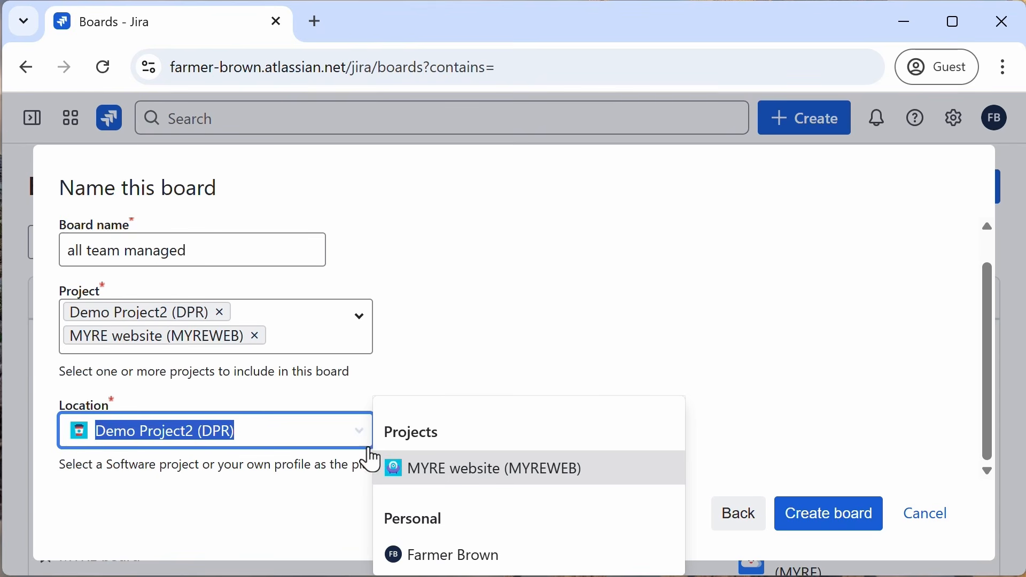
left_click(434, 559)
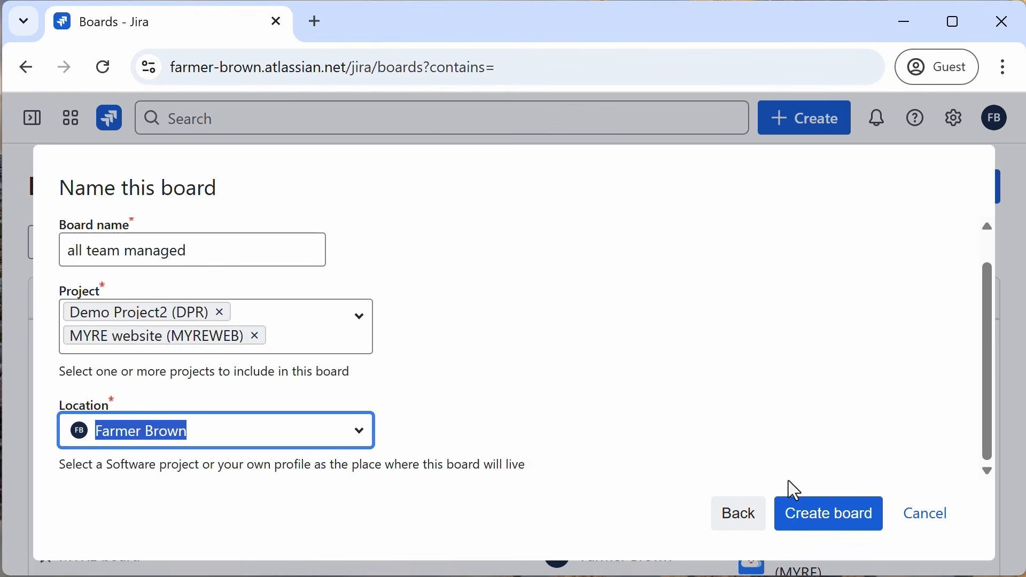
left_click(816, 520)
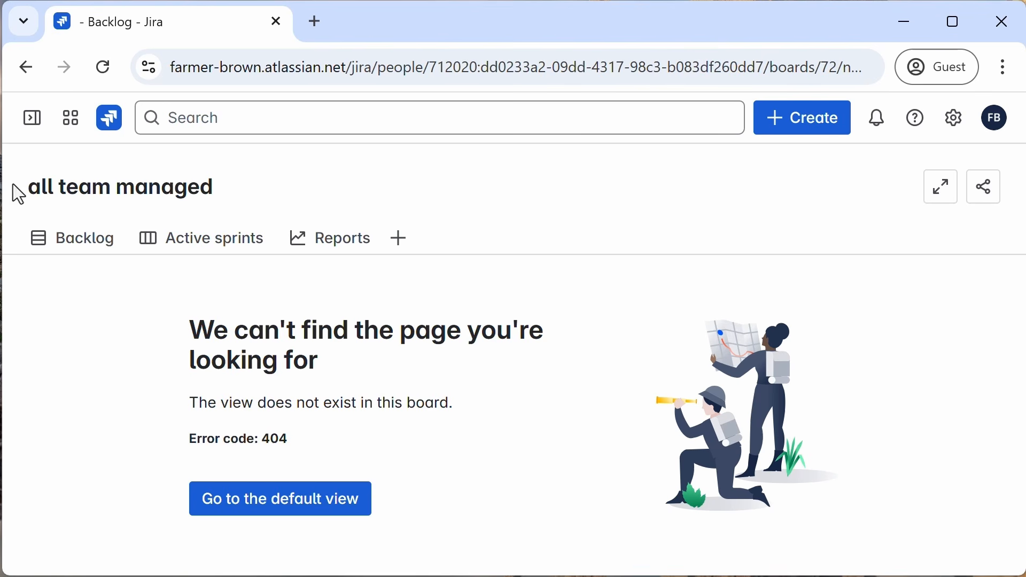
Step: Reload the all team managed board, open its default view and browse the sprint's work items
left_click(103, 68)
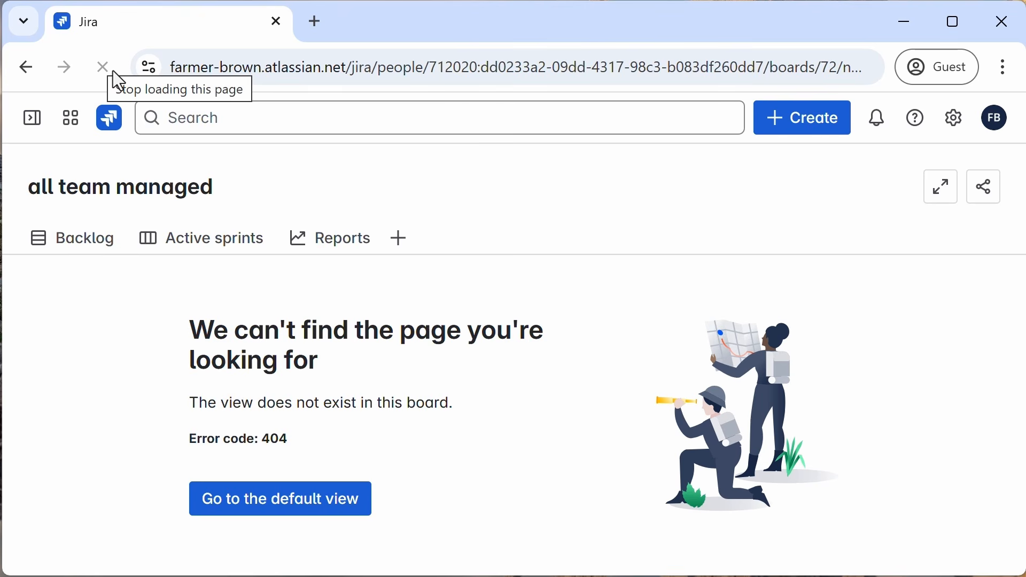
left_click(256, 505)
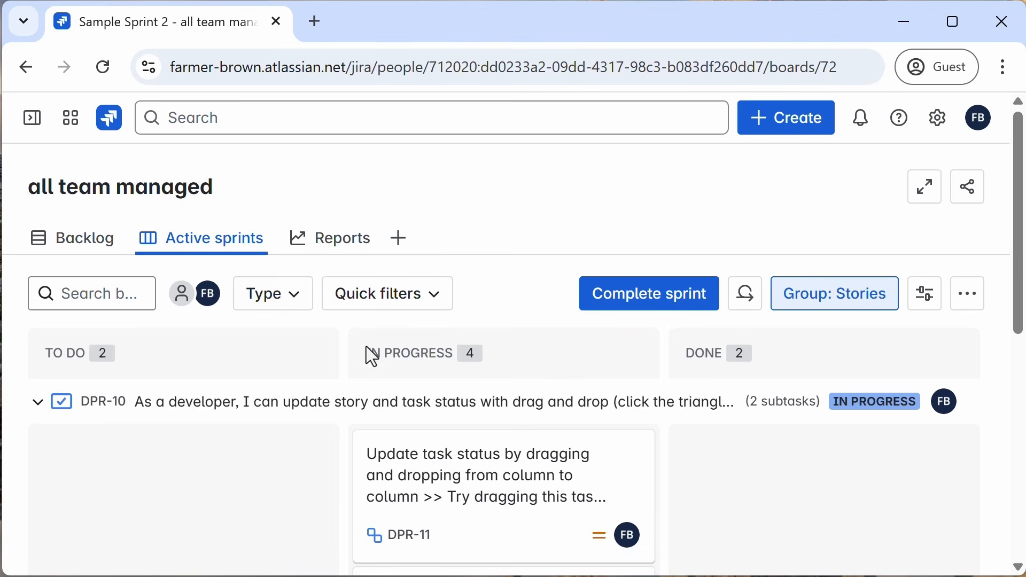
scroll(373, 368, "down", 5)
scroll(374, 379, "down", 3)
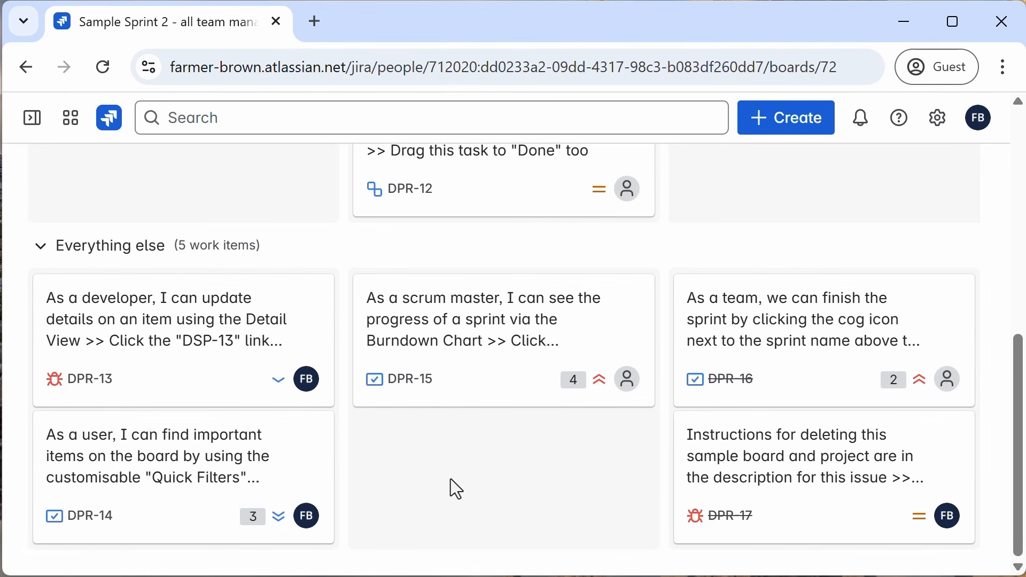
Step: Open the all team managed board's backlog and browse the sprint and backlog work items
scroll(450, 479, "up", 10)
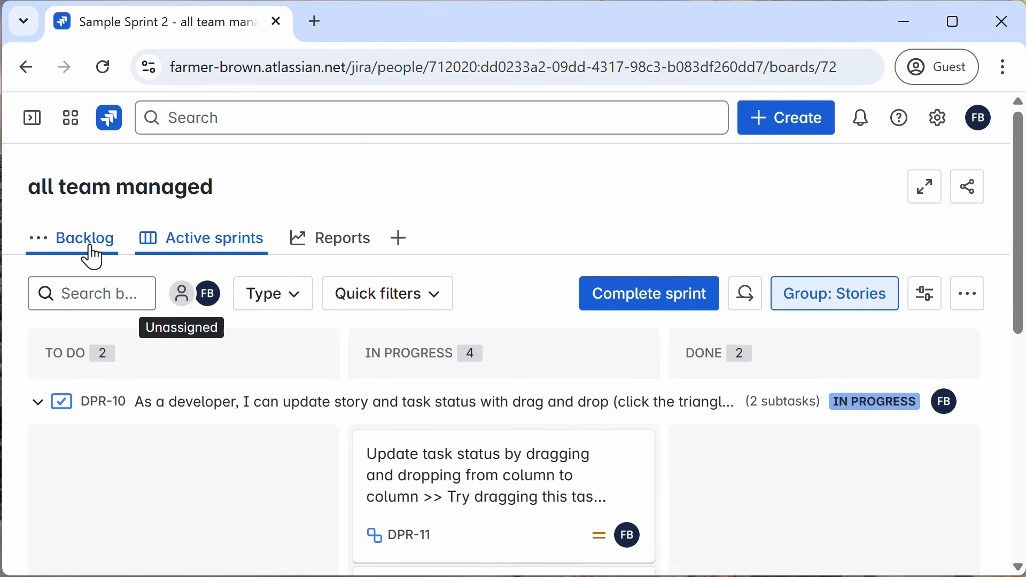
left_click(89, 254)
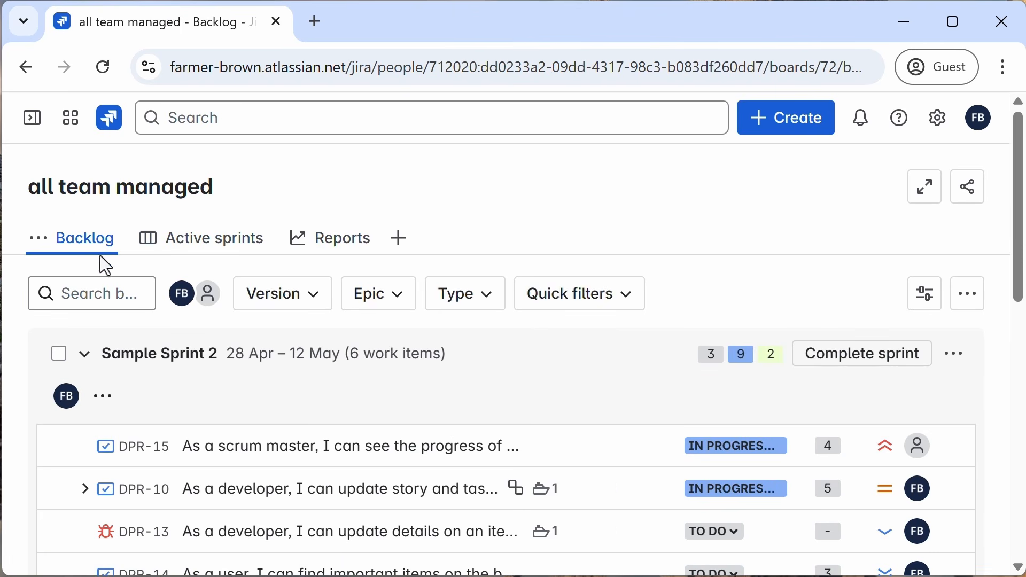
scroll(447, 423, "down", 2)
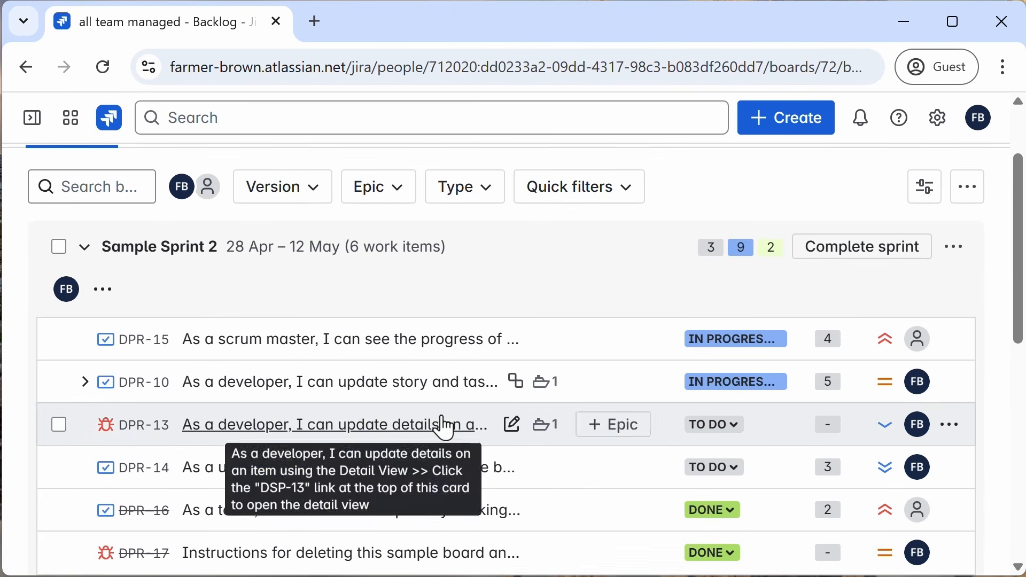
scroll(445, 428, "up", 2)
scroll(232, 373, "down", 6)
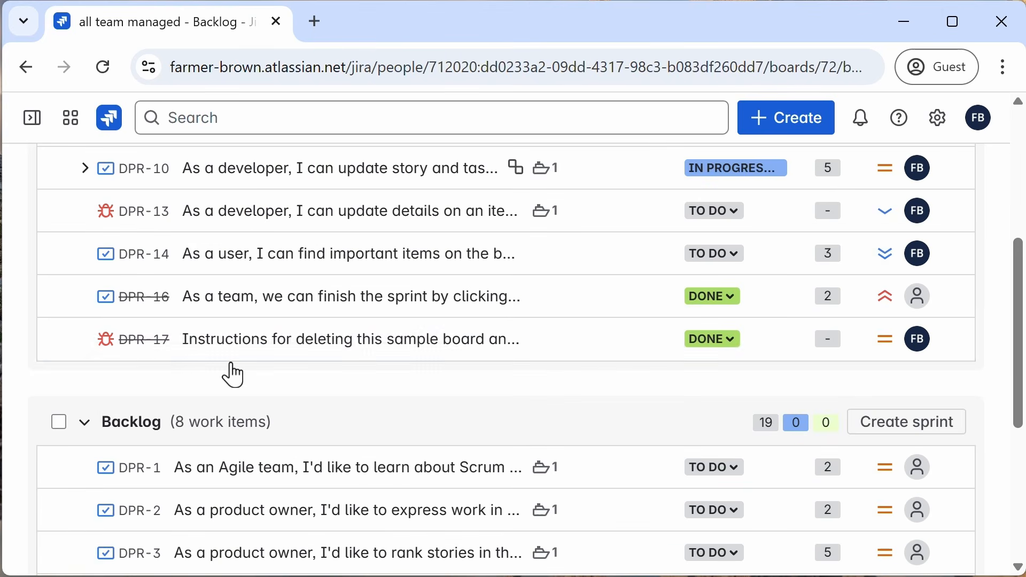
scroll(229, 373, "down", 6)
scroll(240, 358, "up", 1)
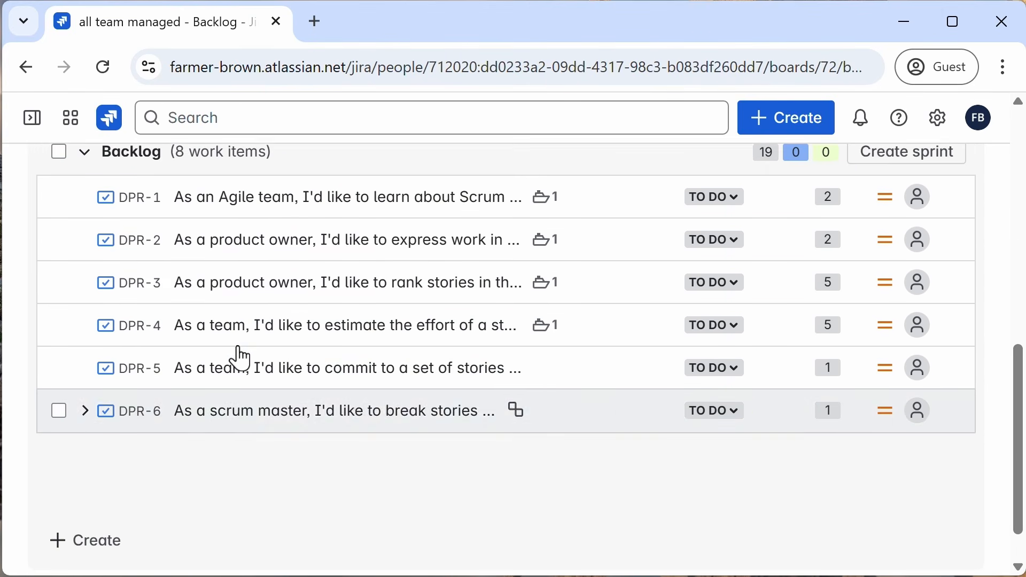
scroll(240, 358, "up", 1)
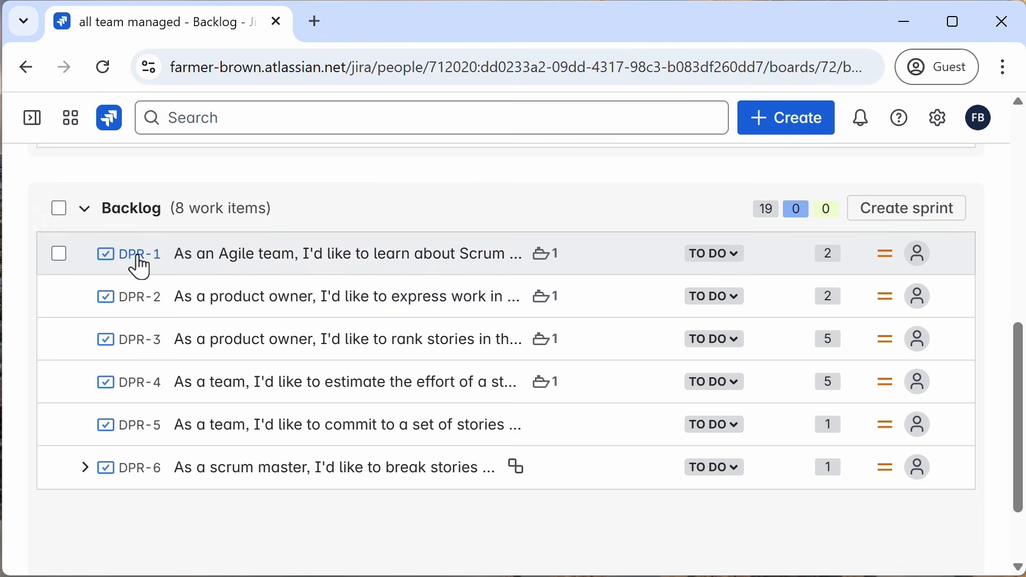
scroll(195, 401, "up", 6)
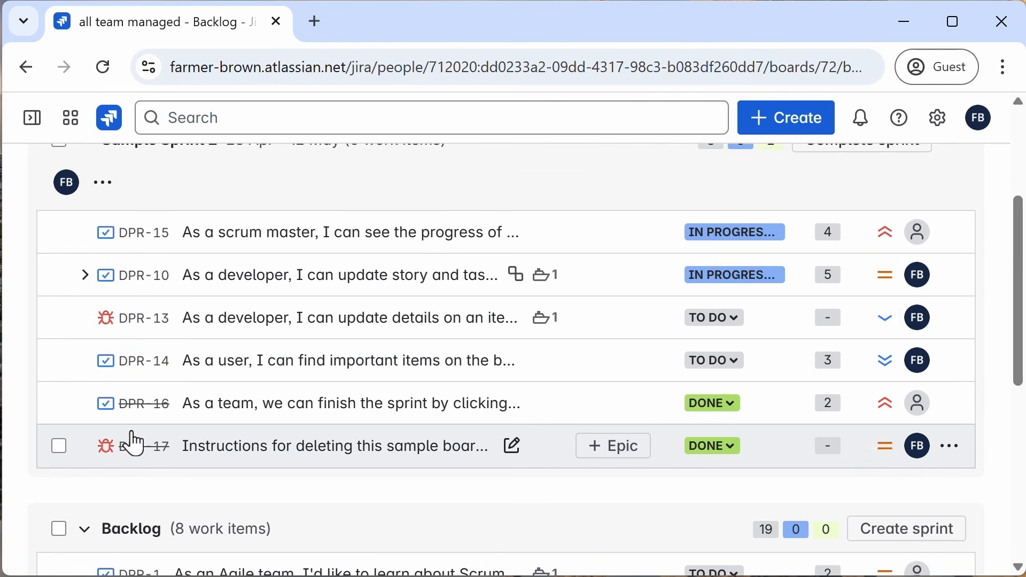
scroll(135, 443, "up", 4)
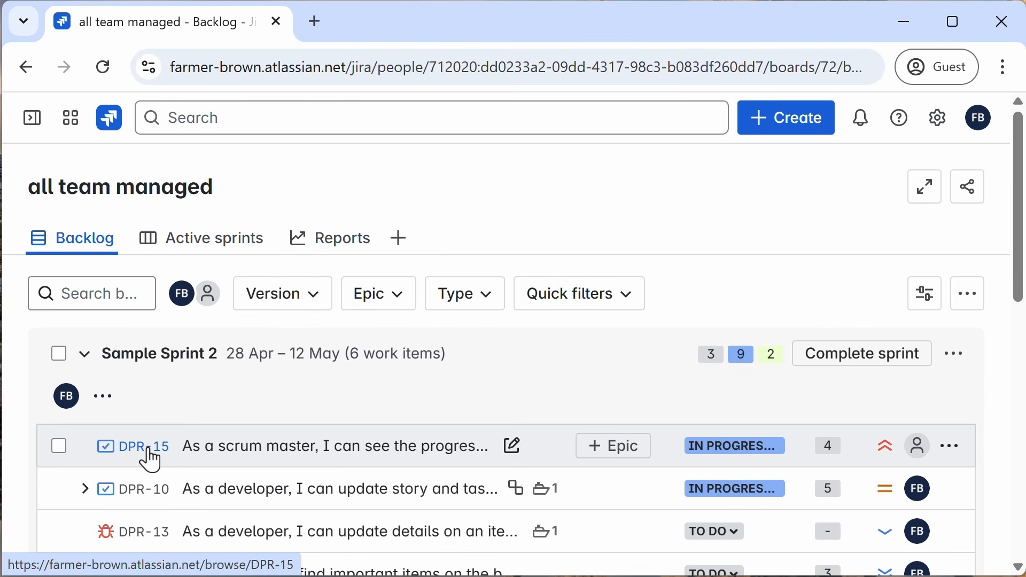
Step: Open the For you page in a new tab and go to the MYRE website project's board
mouse_move(33, 124)
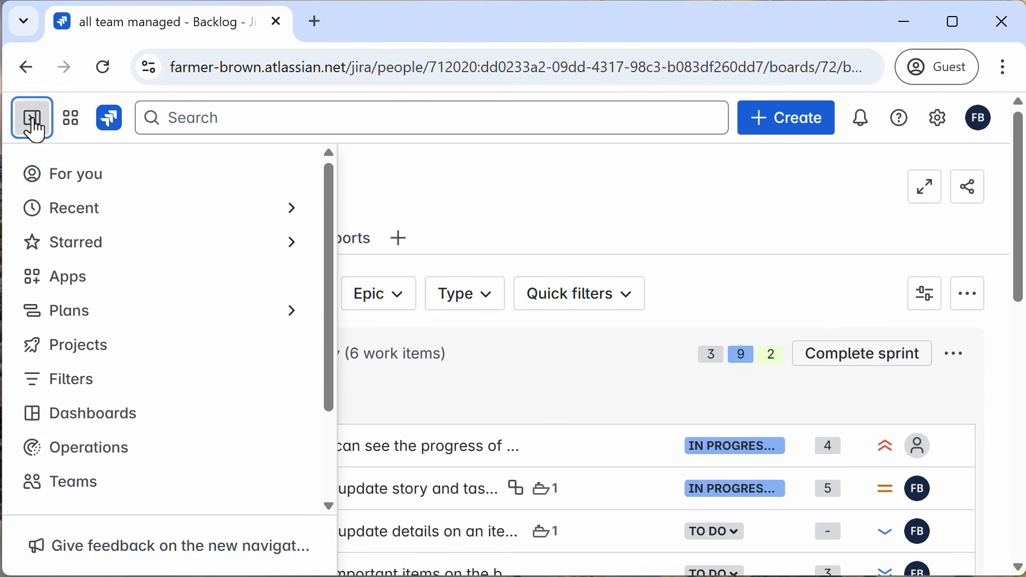
right_click(70, 181)
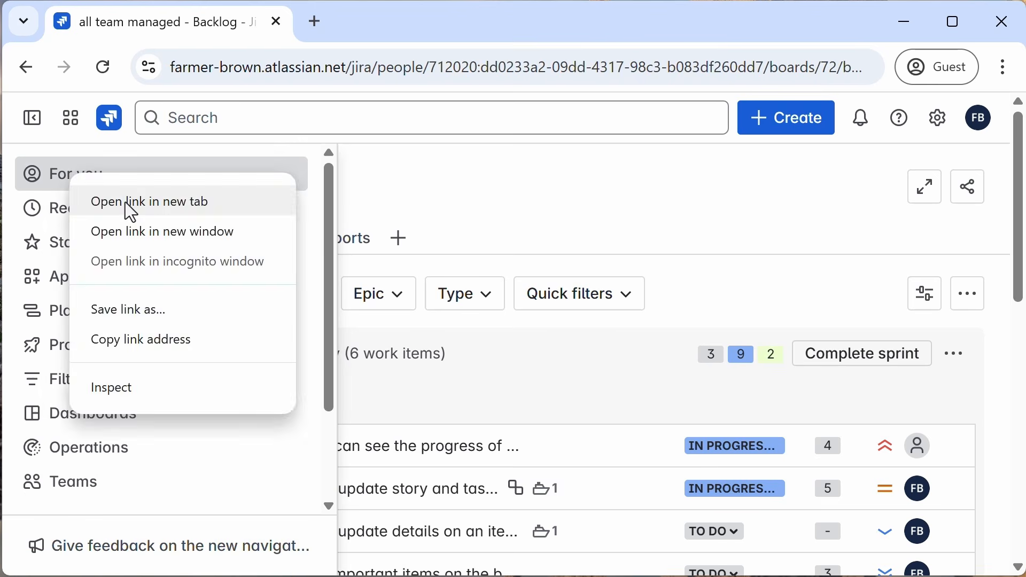
left_click(128, 206)
left_click(377, 21)
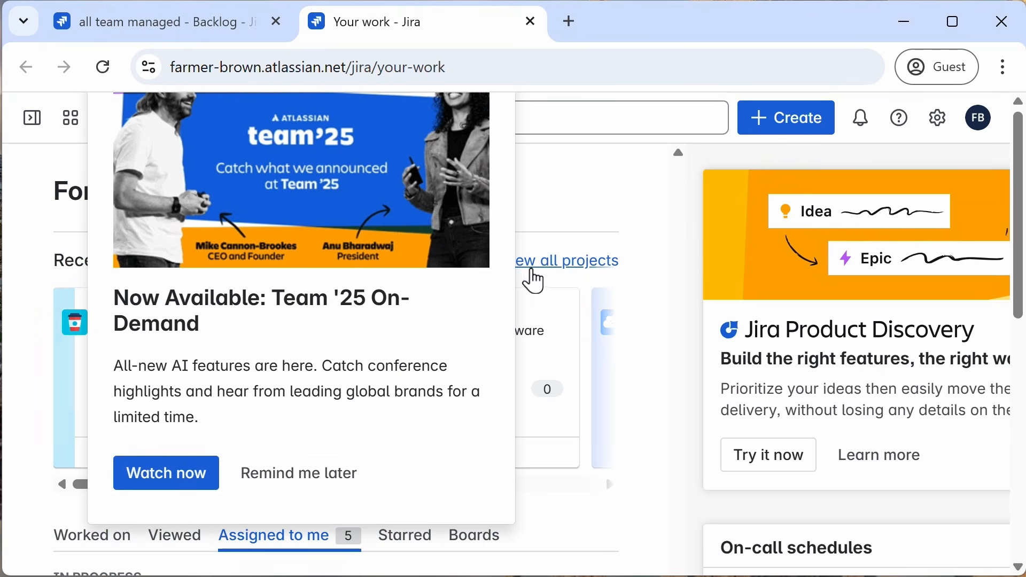
left_click(286, 479)
left_click(422, 323)
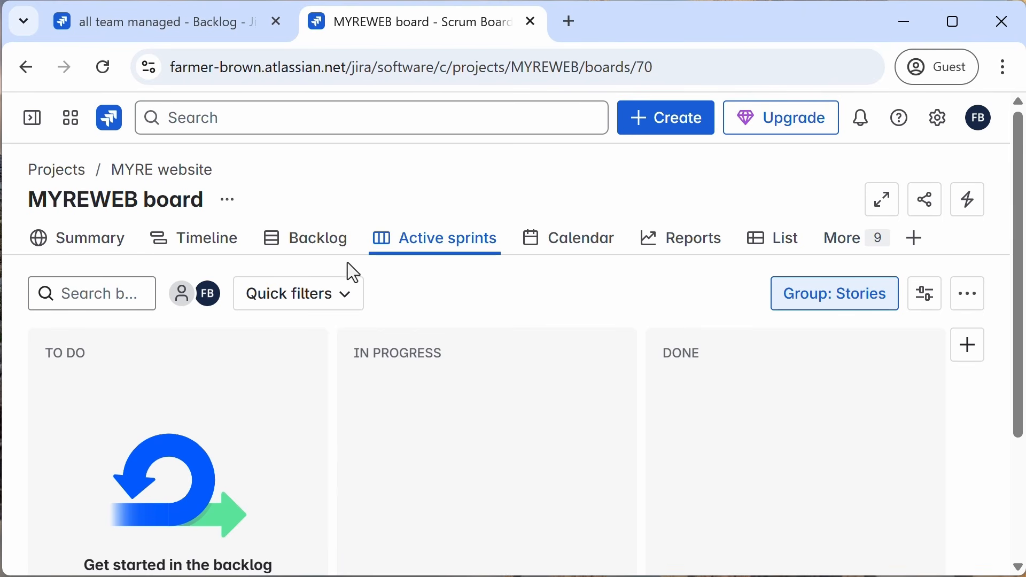
Step: Add a work item named "create promo videos" to the MYREWEB board's backlog
left_click(323, 250)
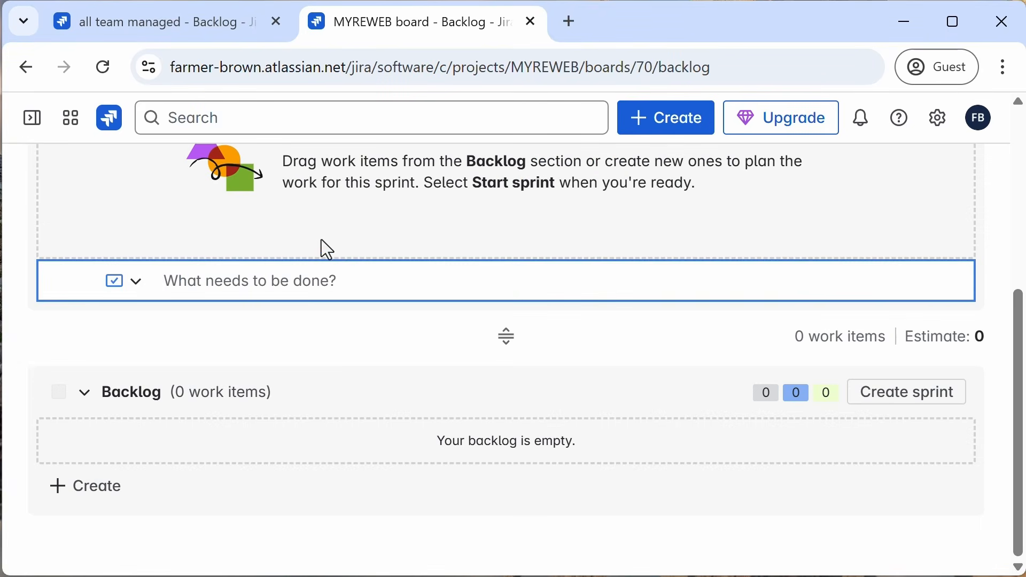
left_click(86, 488)
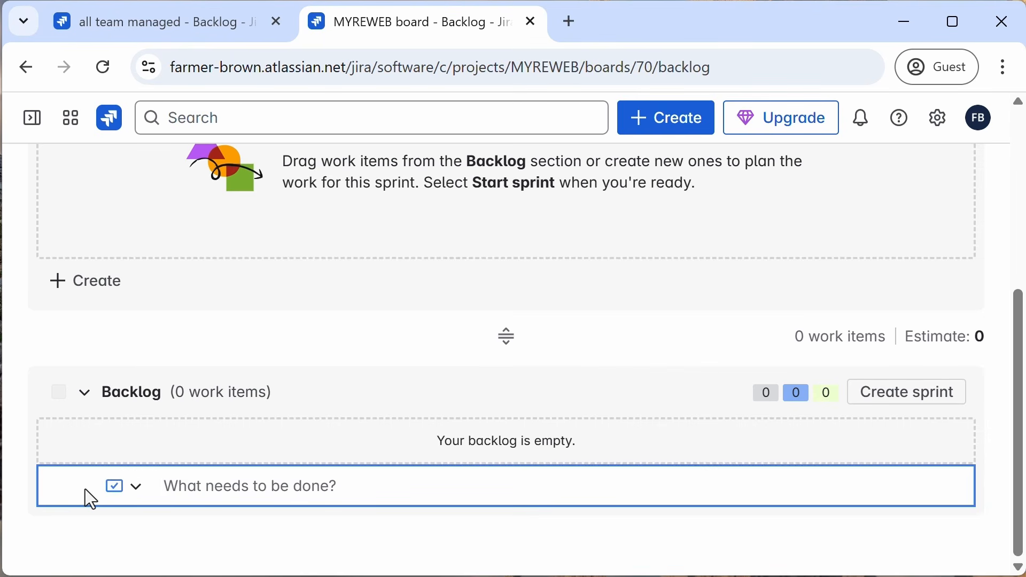
type("create pro")
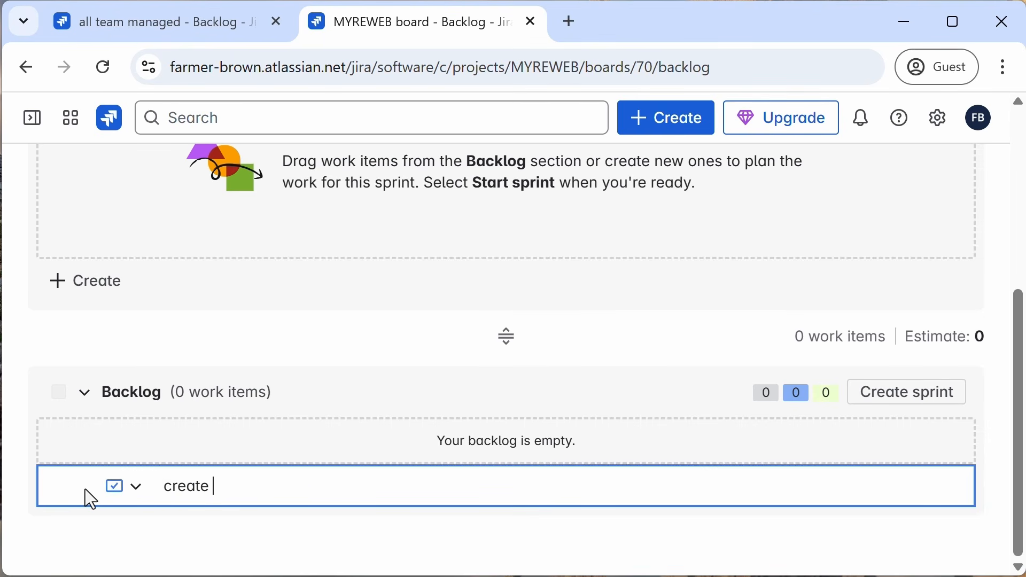
type("mo videos")
key("Return")
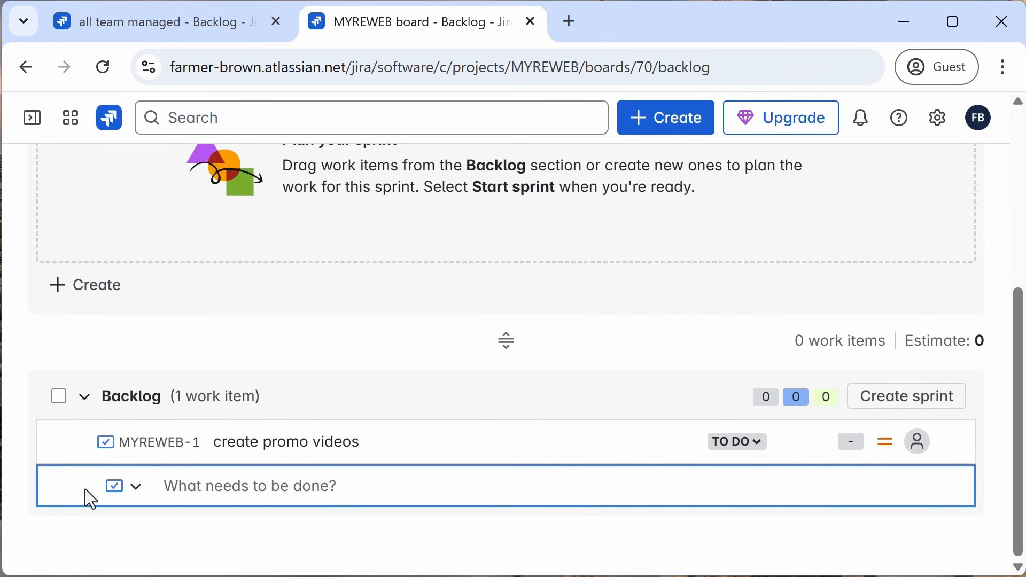
Step: Add a backlog work item named "setup shopping cart"
type("setup sh")
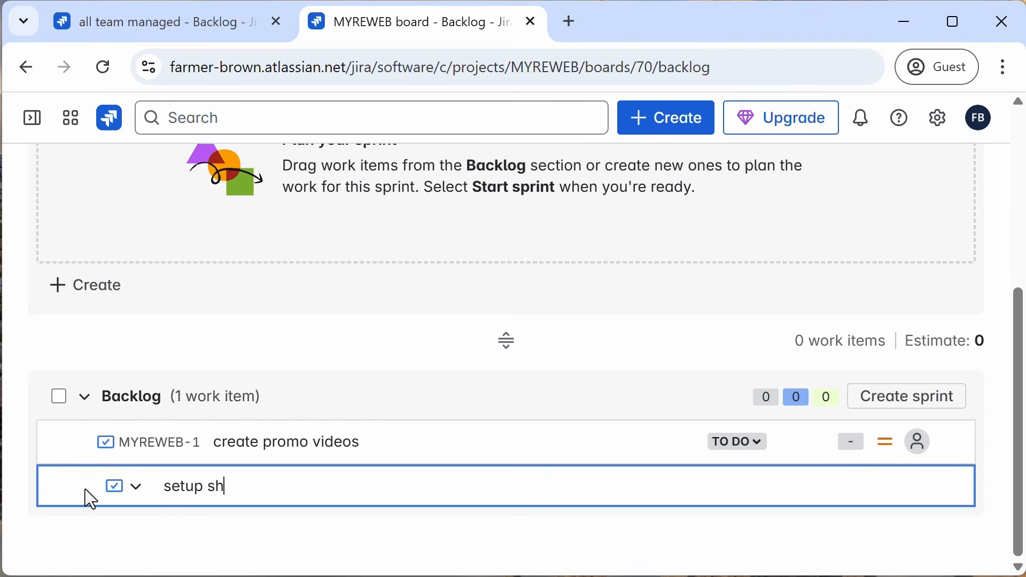
type("opping cart")
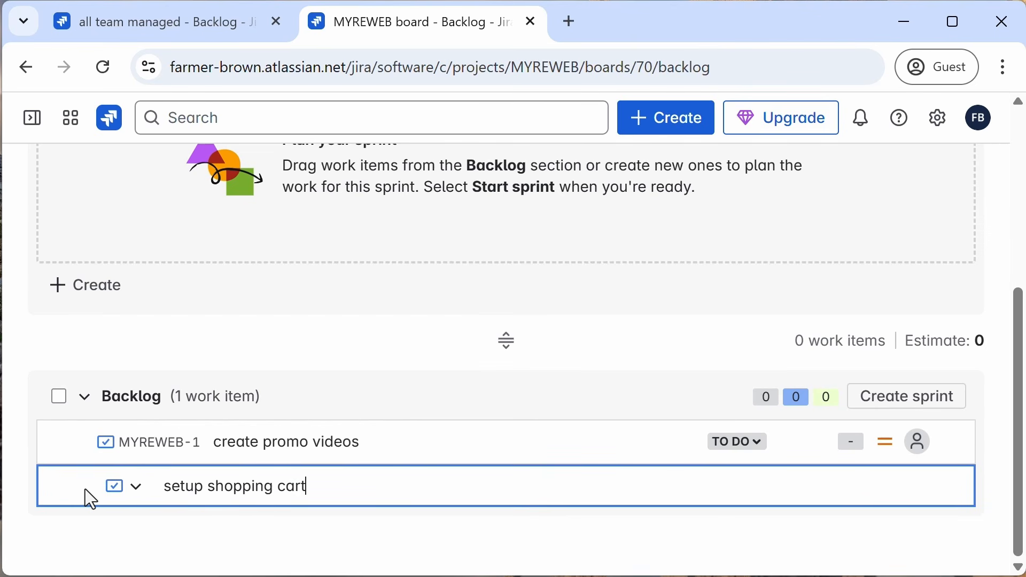
key("Return")
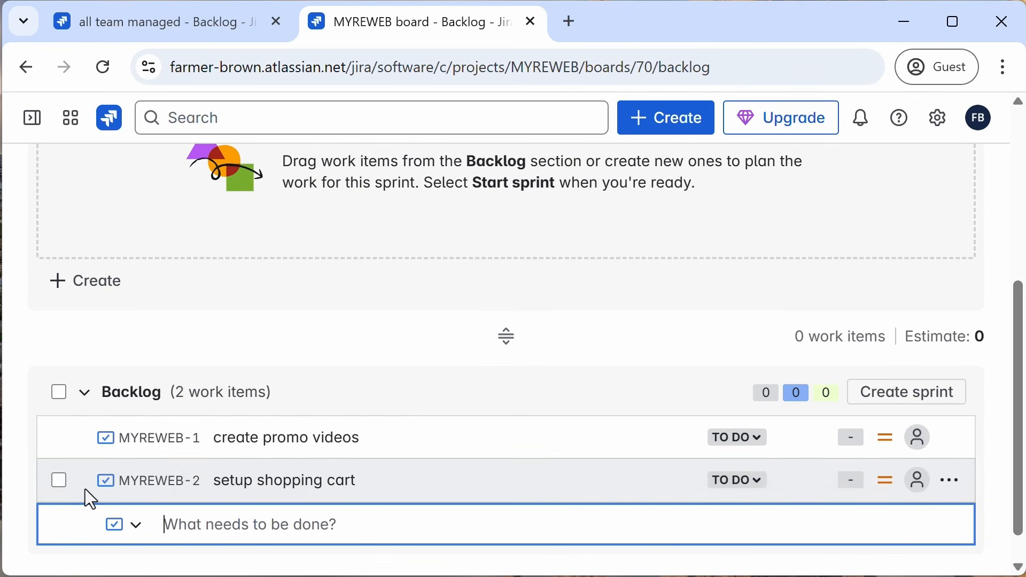
Step: Add a backlog work item named "connect credit card processing"
type("conec")
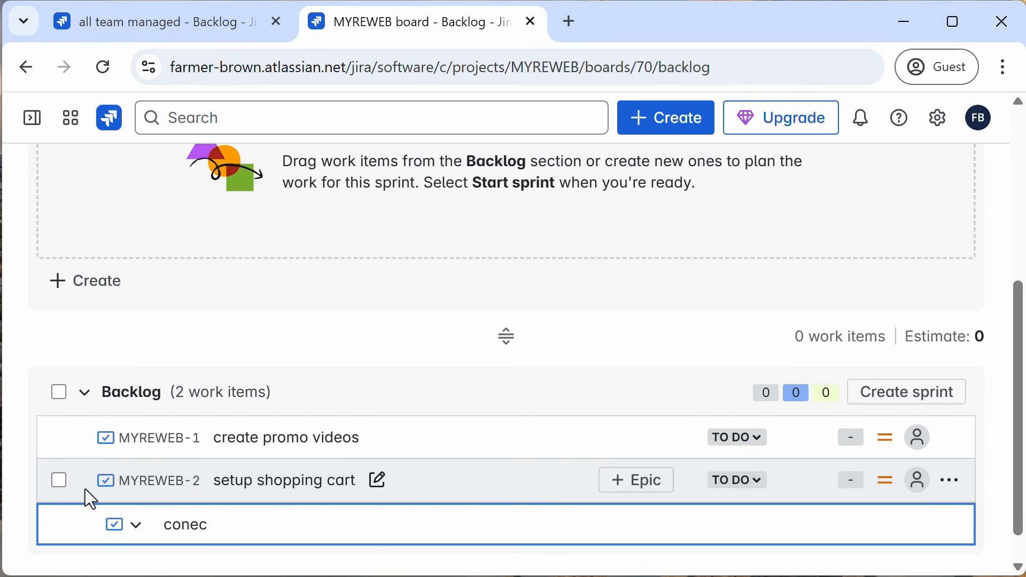
key("BackSpace")
type("n")
key("BackSpace")
type("n")
key("BackSpace")
key("BackSpace")
type("nect credit card p")
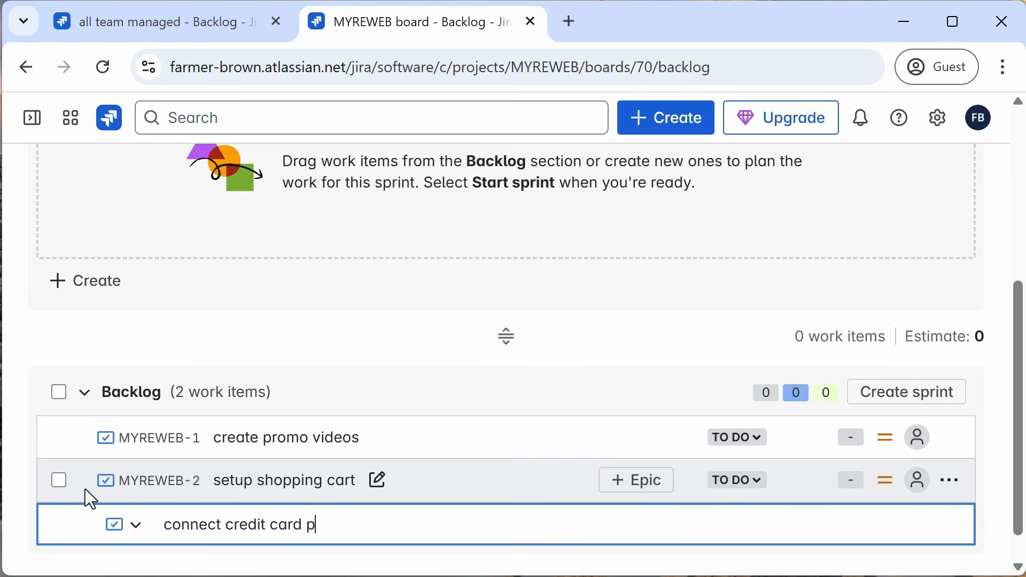
type("rocessing")
key("Return")
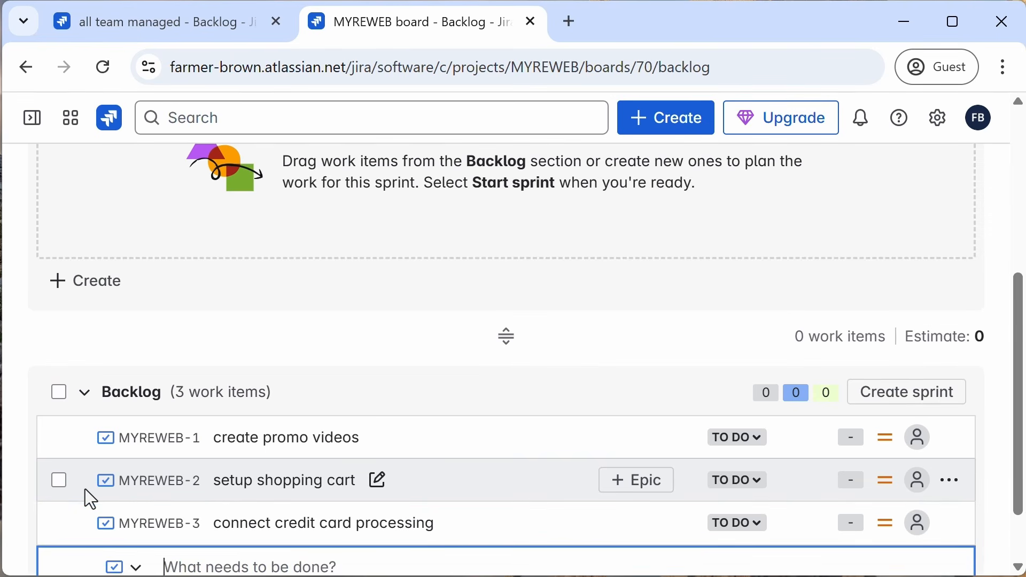
Step: Move all three backlog work items into MYREWEB Sprint 1
scroll(476, 326, "up", 5)
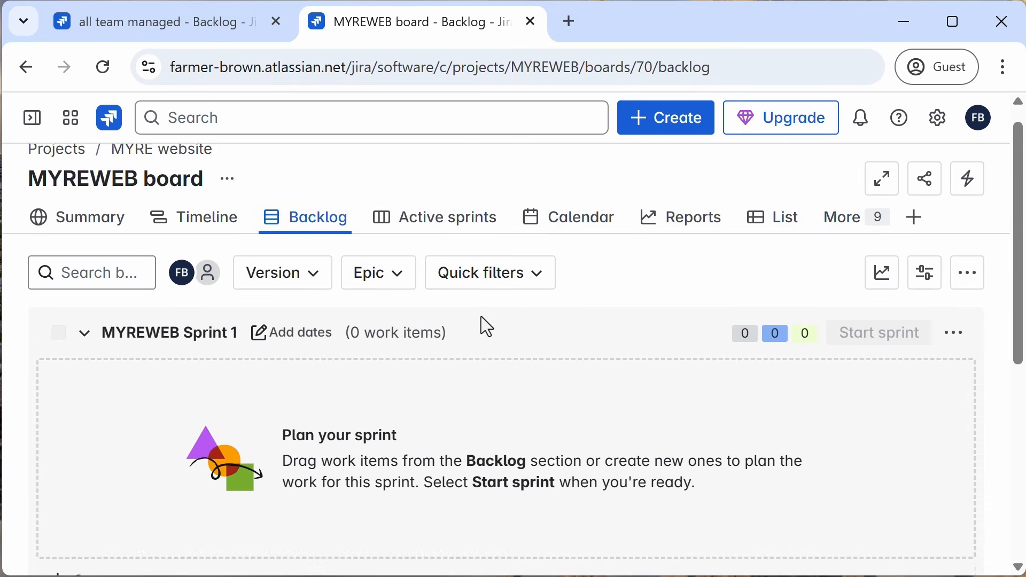
scroll(485, 326, "down", 4)
left_click_drag(147, 439, 271, 316)
scroll(272, 316, "up", 5)
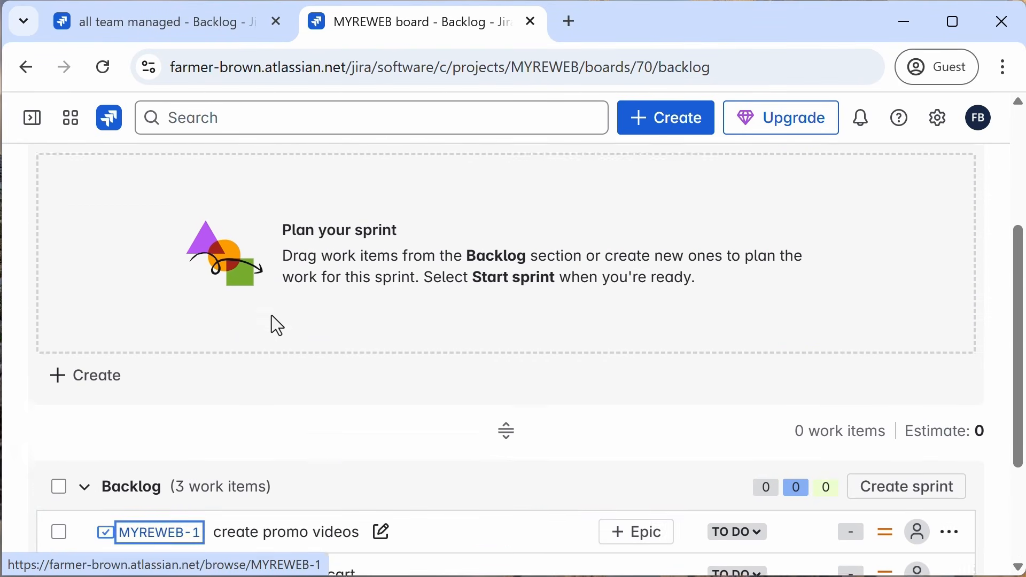
scroll(271, 317, "down", 4)
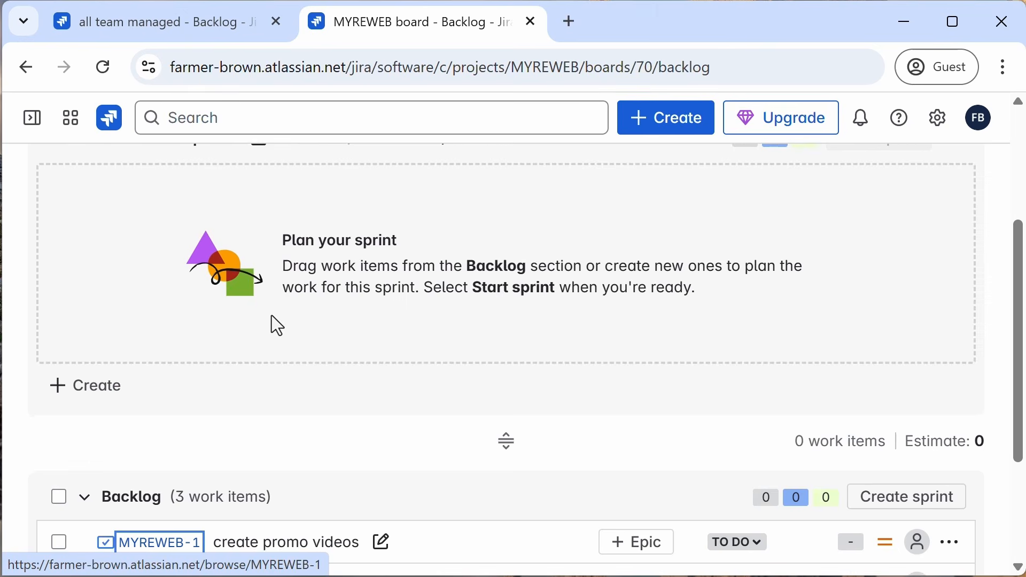
scroll(843, 347, "down", 3)
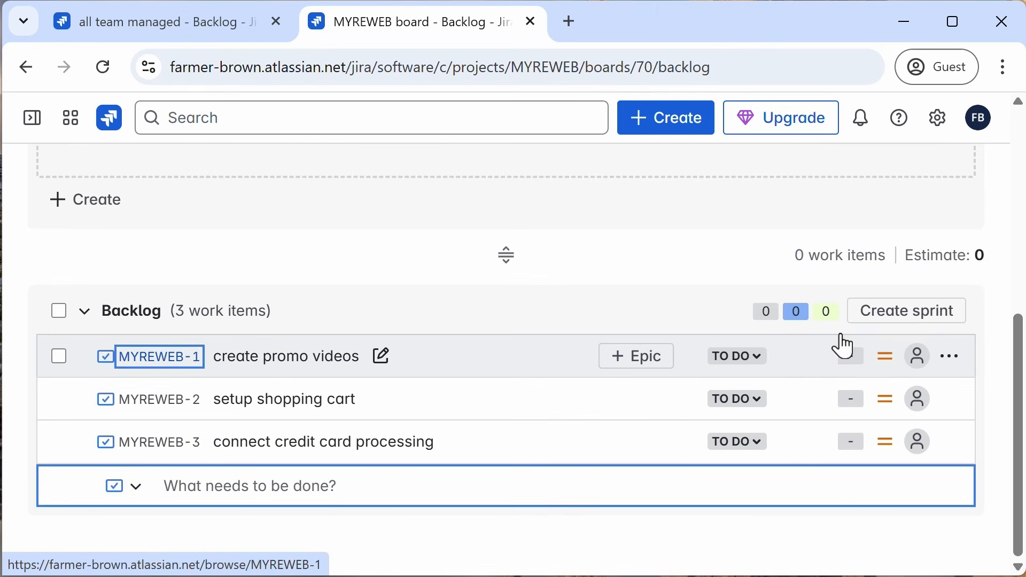
left_click(928, 320)
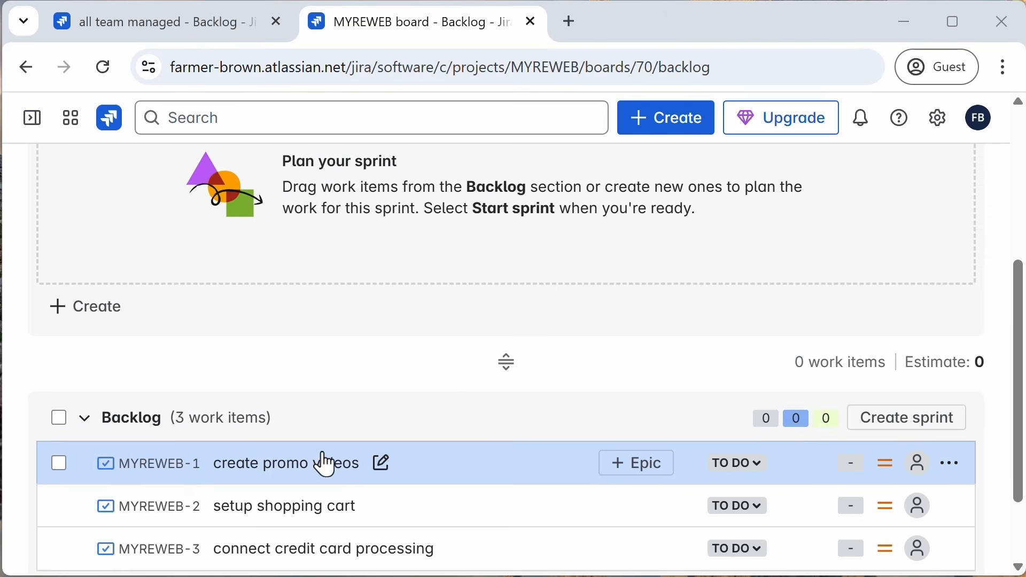
left_click_drag(325, 464, 374, 229)
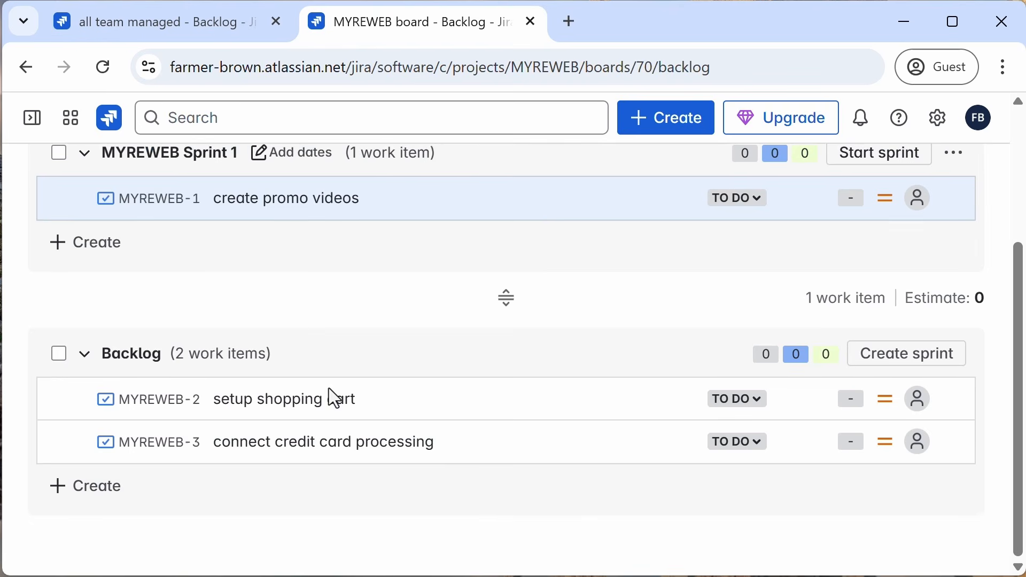
left_click_drag(318, 411, 359, 270)
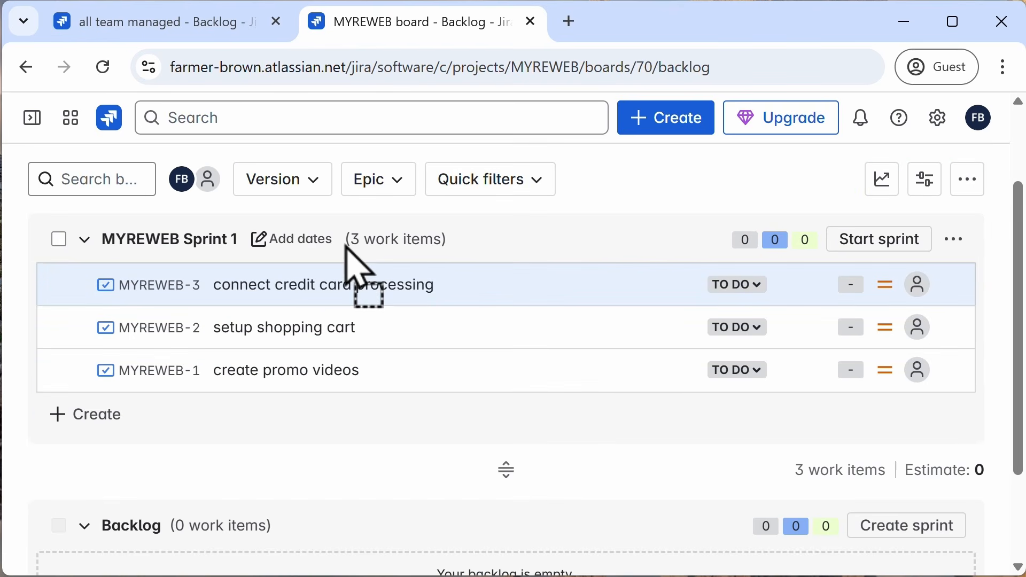
Step: Start MYREWEB Sprint 1 with the default two-week duration
left_click(891, 253)
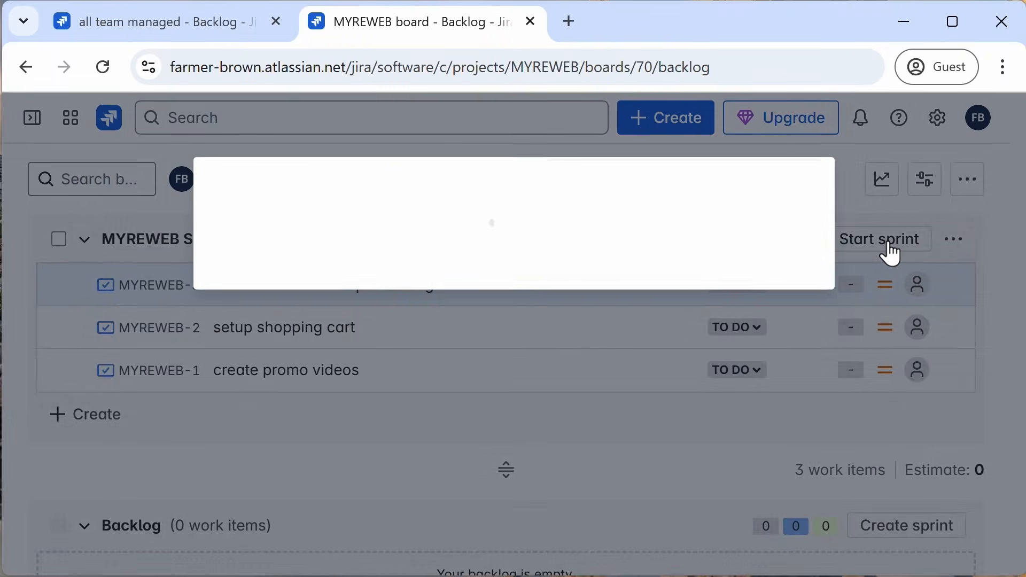
scroll(427, 406, "down", 2)
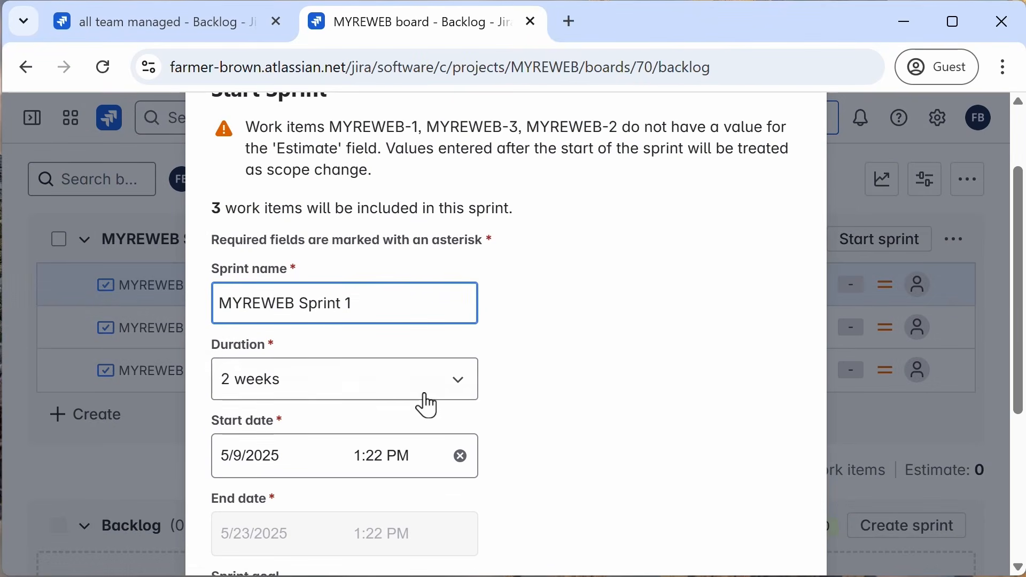
scroll(646, 368, "down", 5)
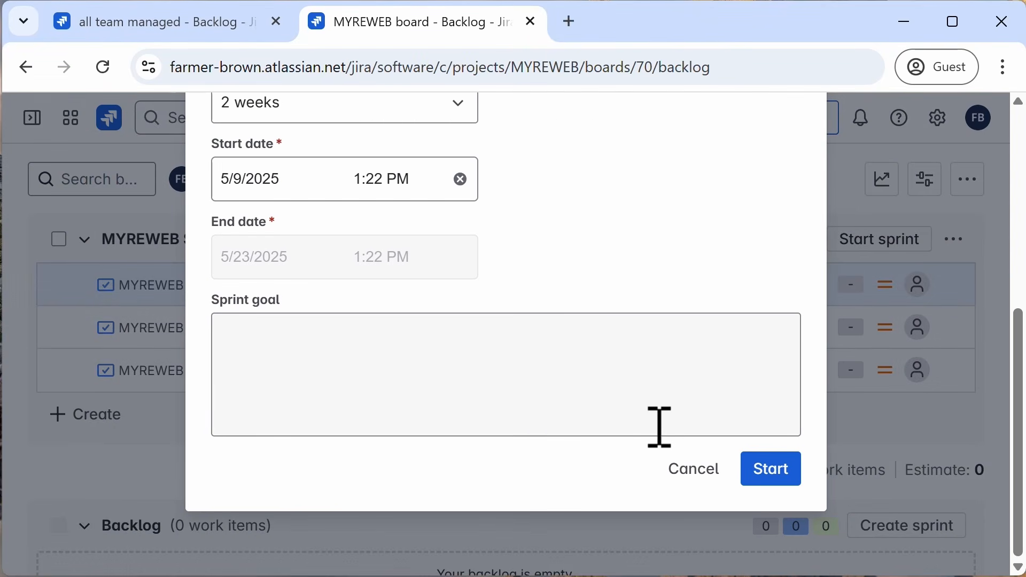
left_click(775, 475)
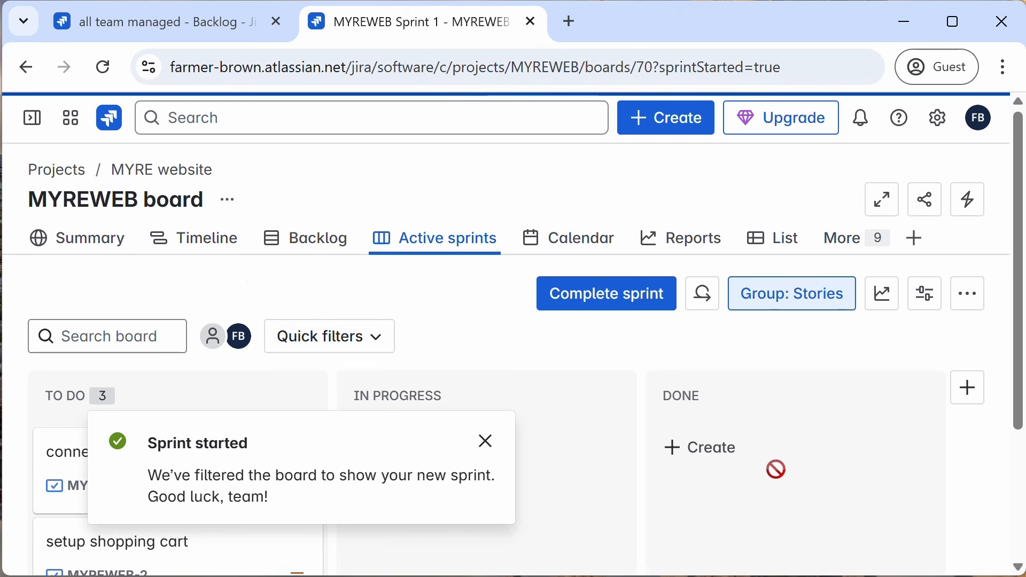
Step: Return to the all team managed board and open its active sprints view
left_click(154, 28)
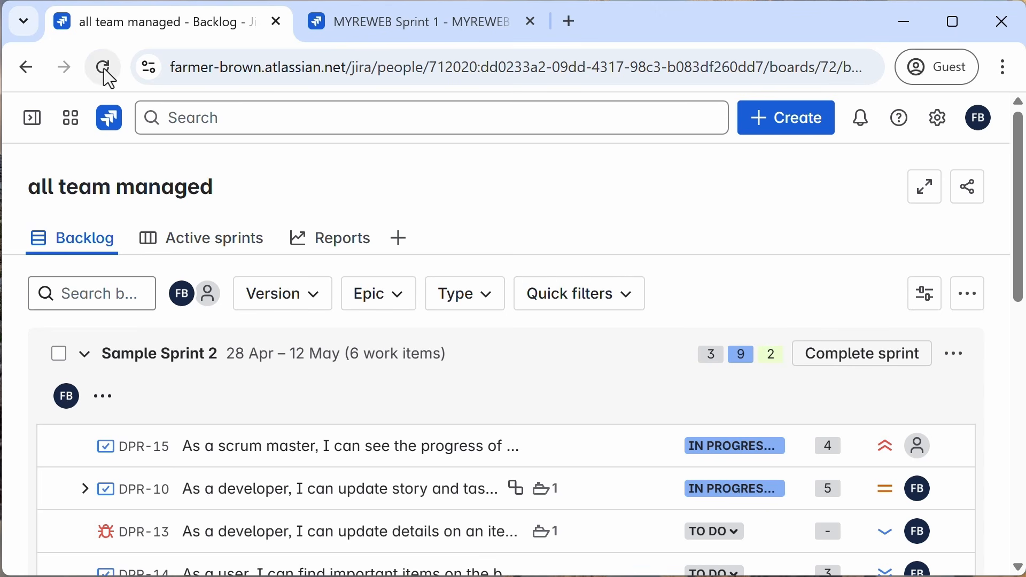
left_click(213, 245)
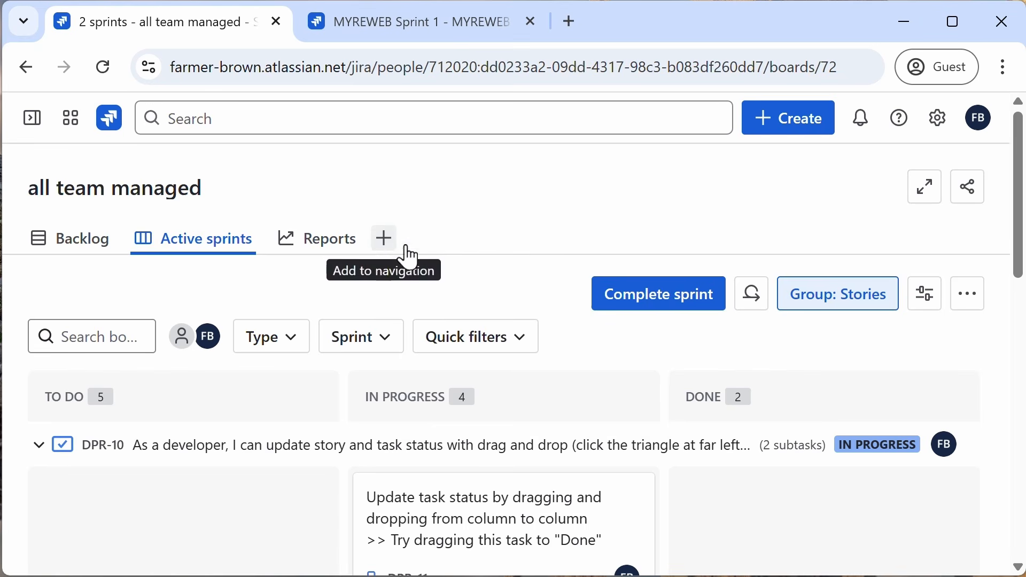
Step: Scroll through the all team managed active sprints board to review the work items from both projects' sprints
scroll(554, 293, "down", 10)
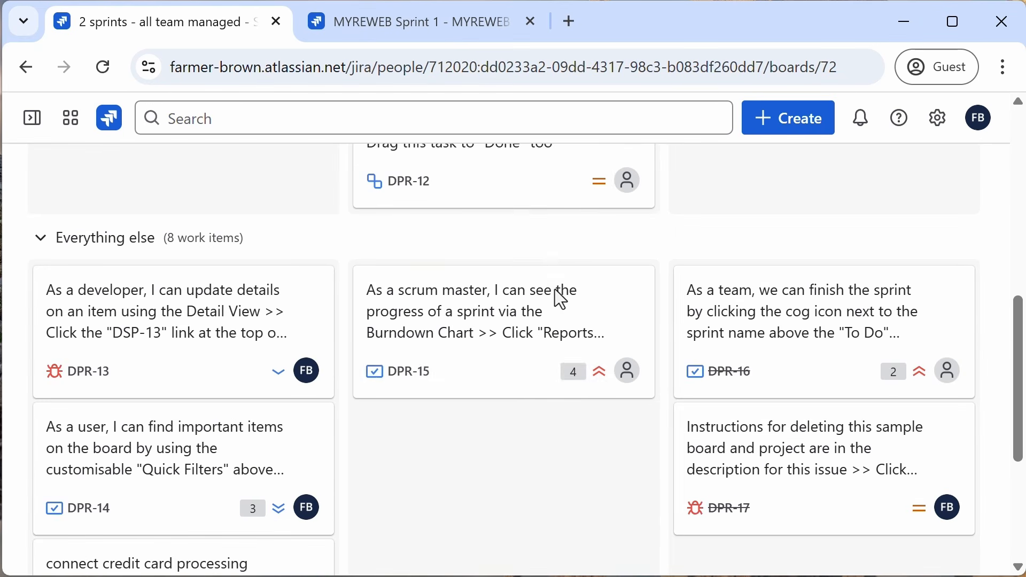
scroll(559, 299, "down", 5)
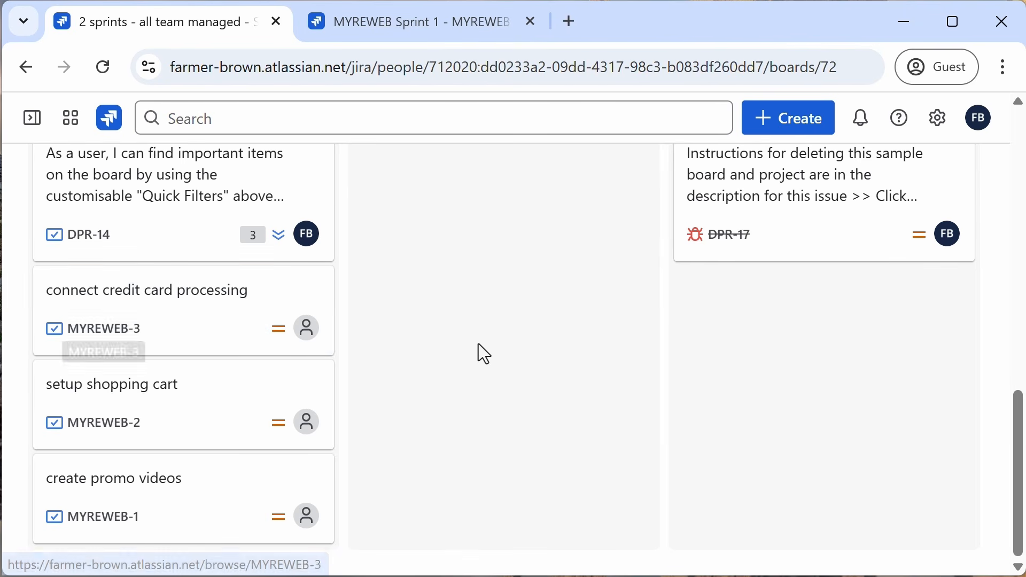
scroll(479, 344, "up", 12)
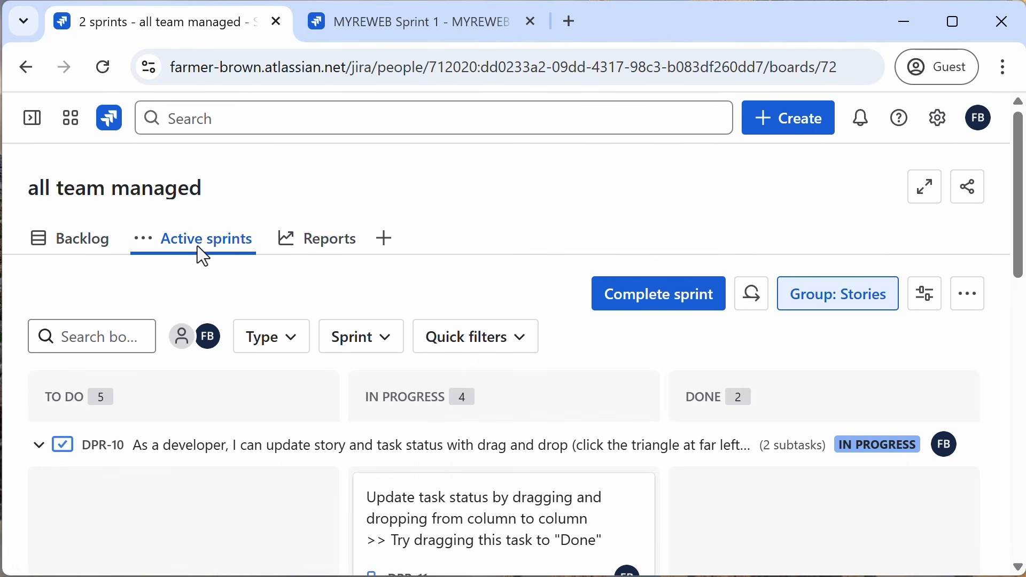
Step: Open the board's backlog to review Sample Sprint 2 and MYREWEB Sprint 1, and return to the active sprints view
left_click(84, 255)
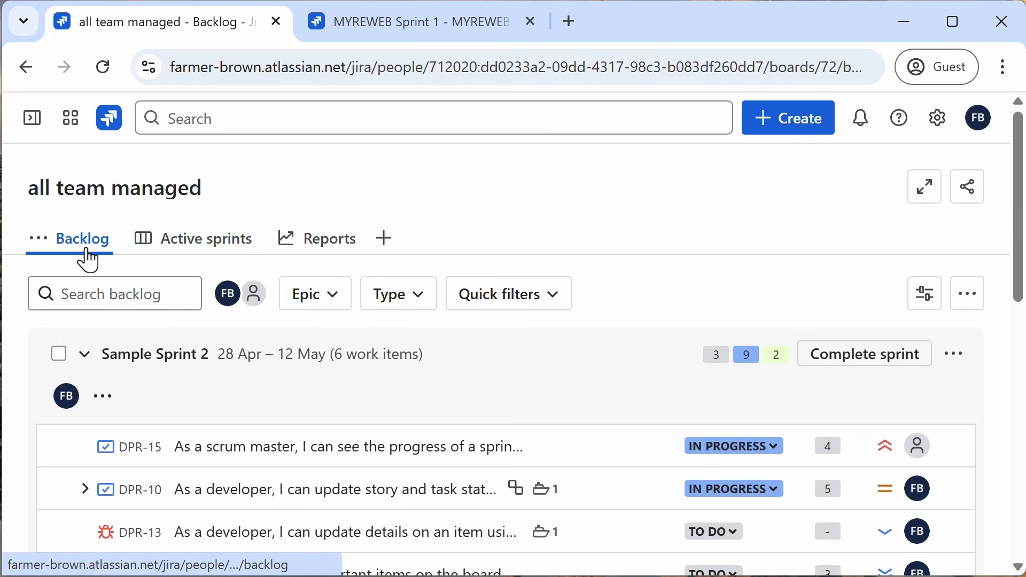
scroll(524, 430, "down", 5)
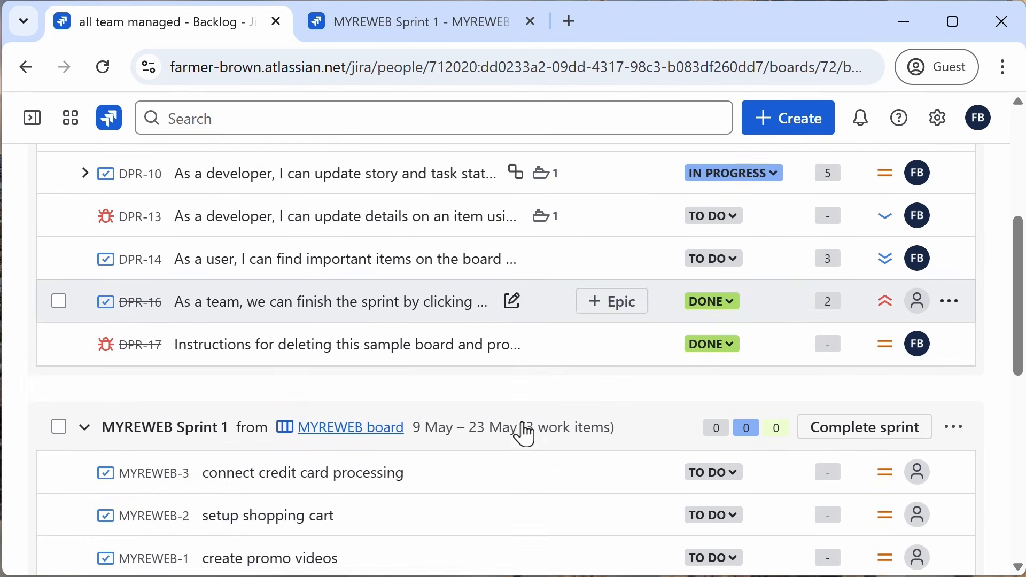
scroll(526, 436, "down", 2)
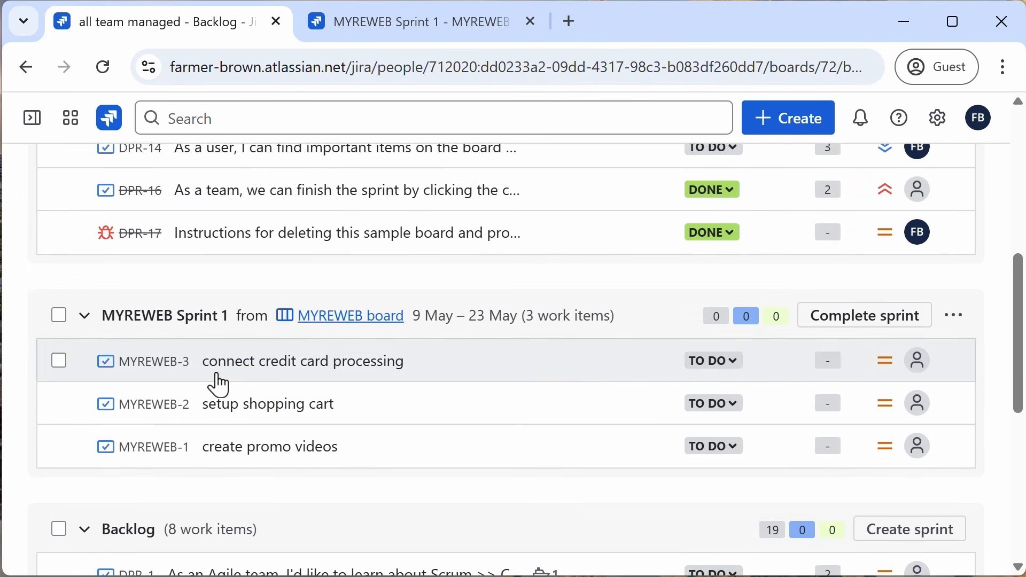
scroll(217, 368, "up", 8)
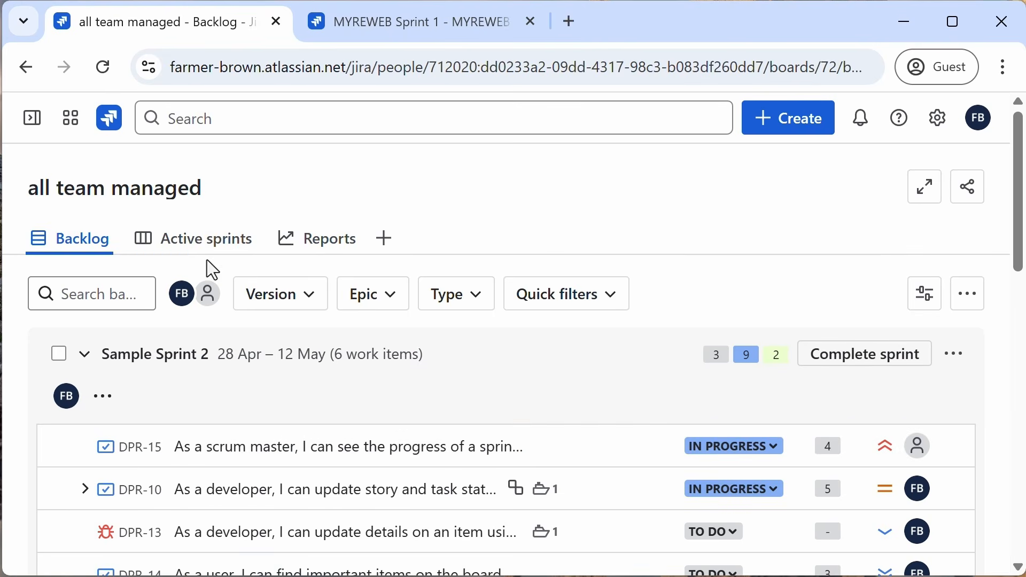
left_click(206, 245)
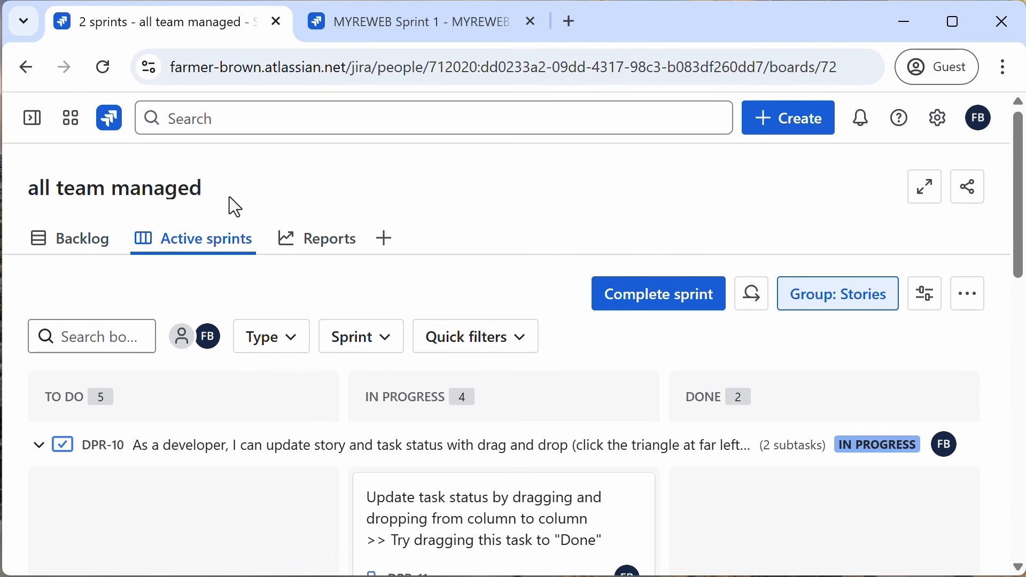
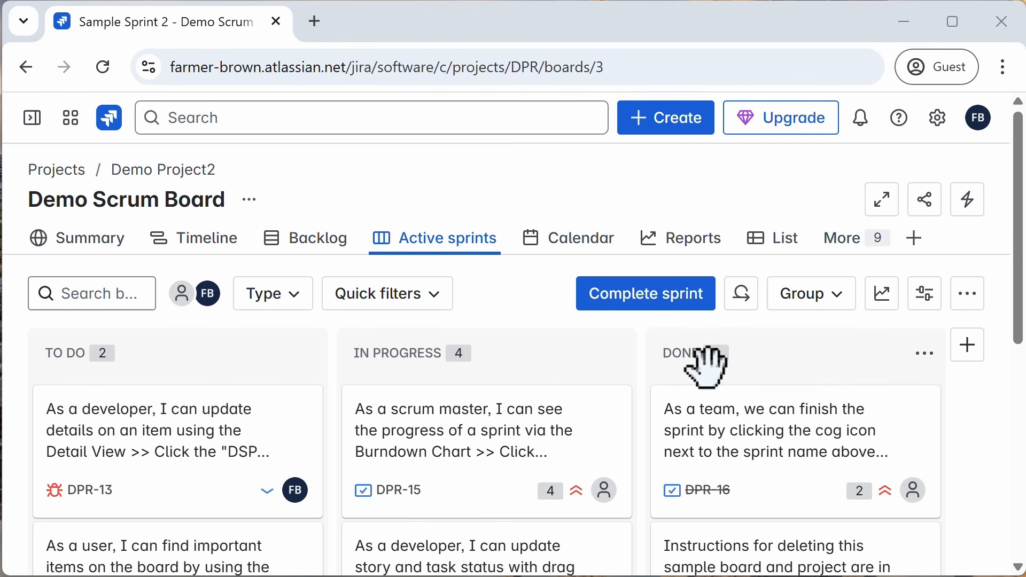
Step: Group the active sprint board by assignee
left_click(842, 315)
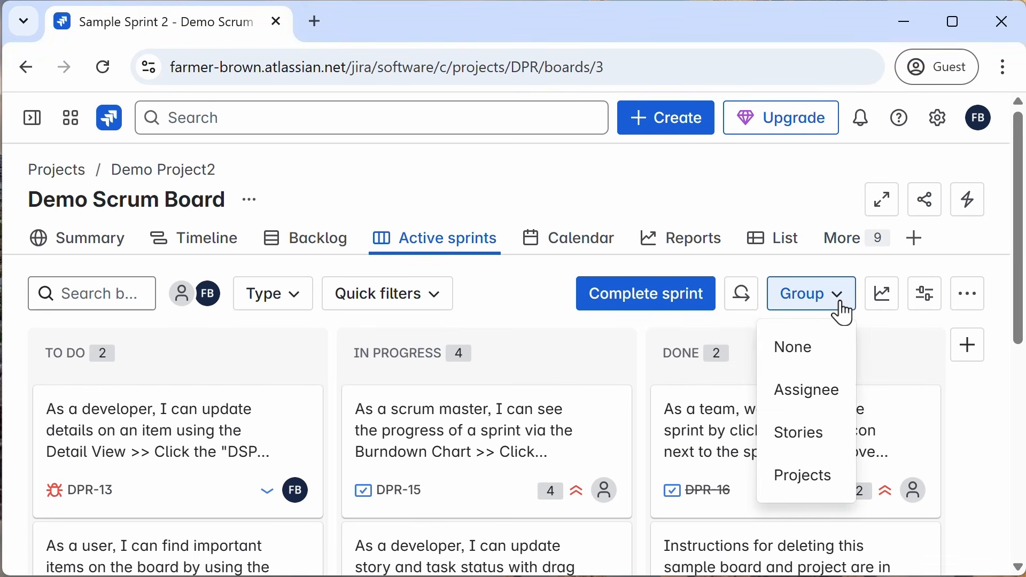
left_click(820, 398)
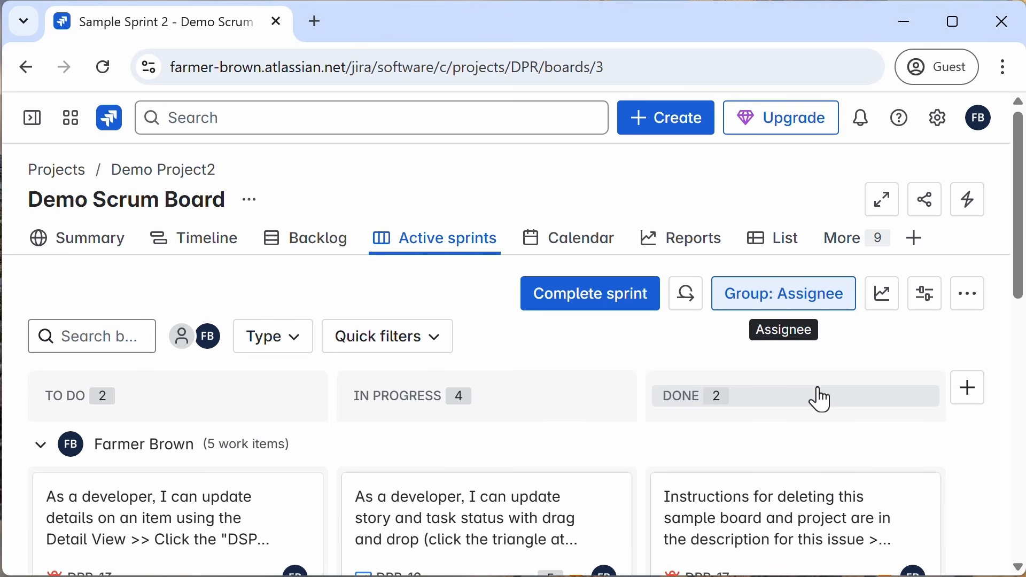
scroll(286, 469, "down", 2)
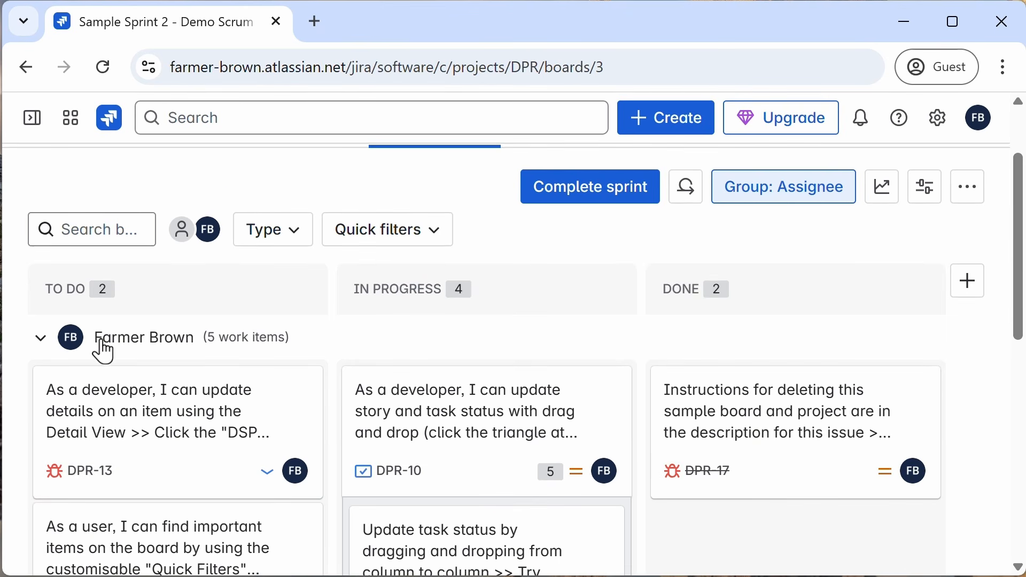
Step: Group the board by stories, collapse and re-expand the DPR-10 story group, and reset grouping to none
left_click(811, 192)
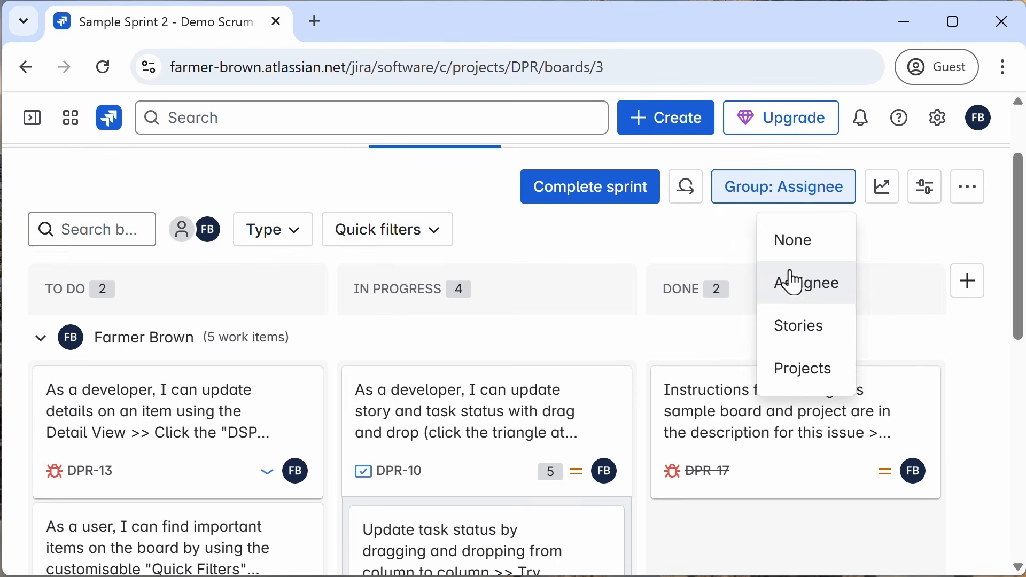
left_click(791, 327)
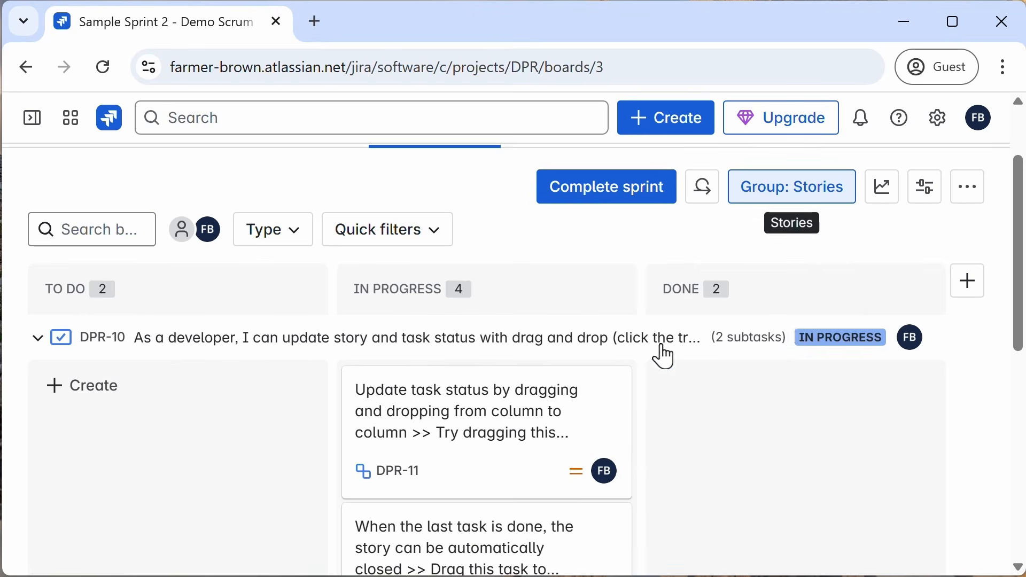
left_click(37, 342)
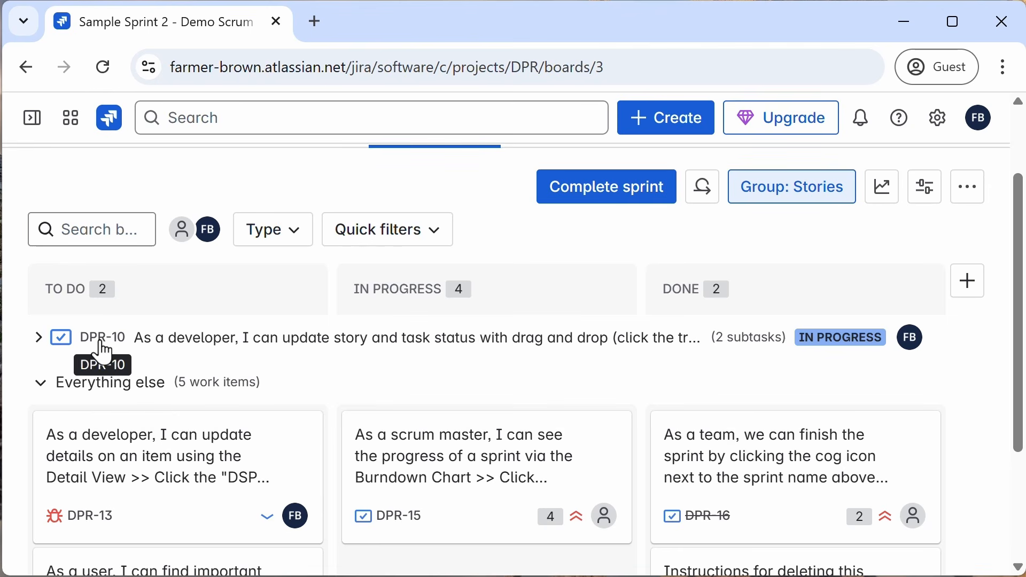
left_click(37, 344)
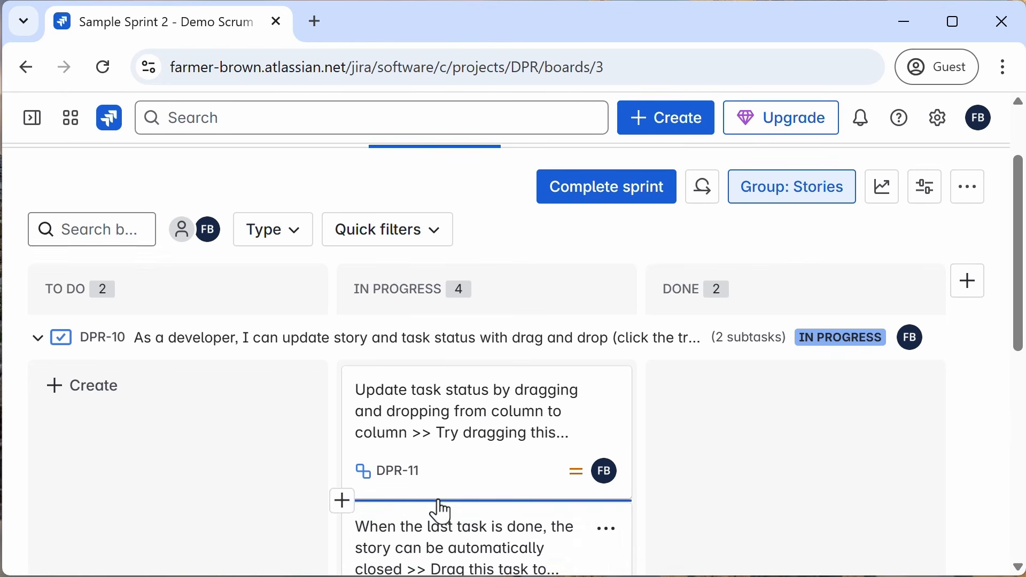
left_click(815, 195)
left_click(789, 243)
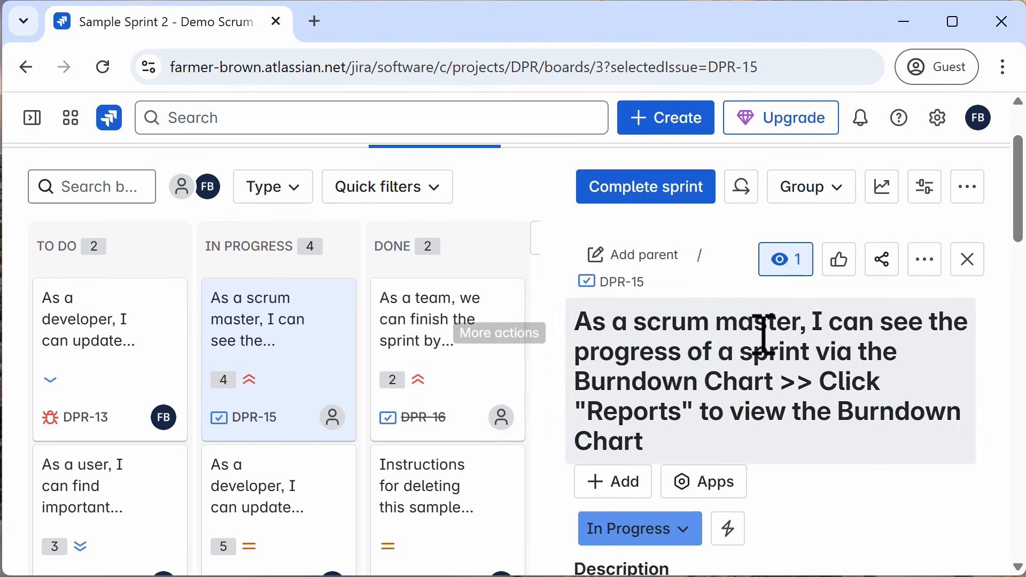
Step: Change DPR-15's status to Done in its details, close them, and move its card back to In Progress
left_click(680, 526)
left_click(622, 450)
scroll(623, 450, "down", 2)
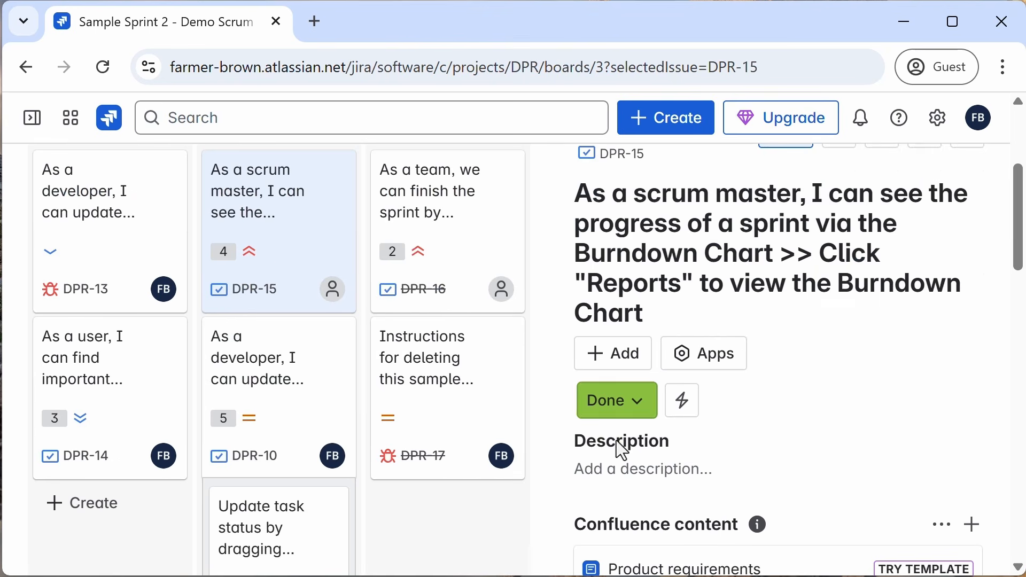
scroll(894, 240, "up", 2)
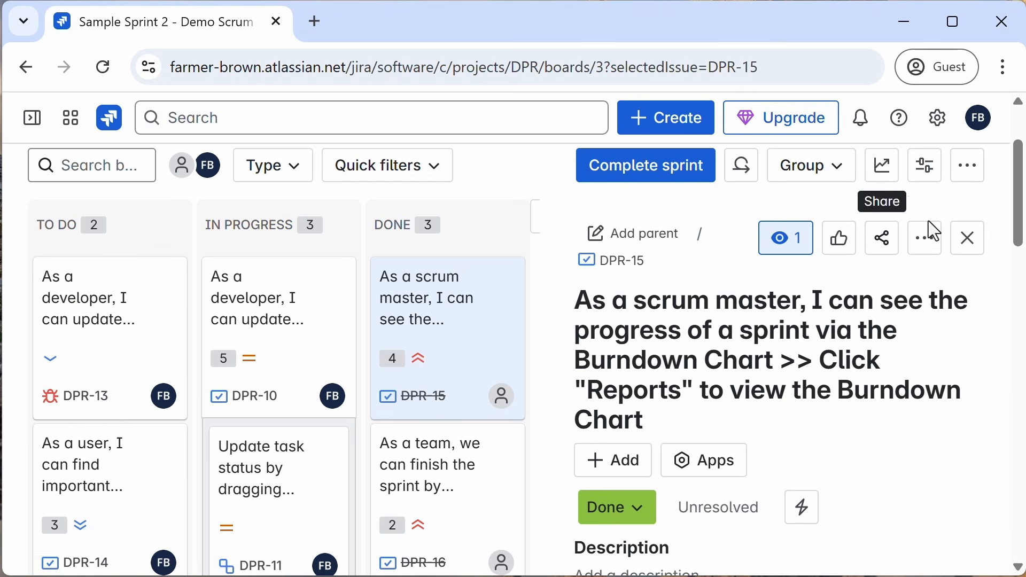
left_click(969, 239)
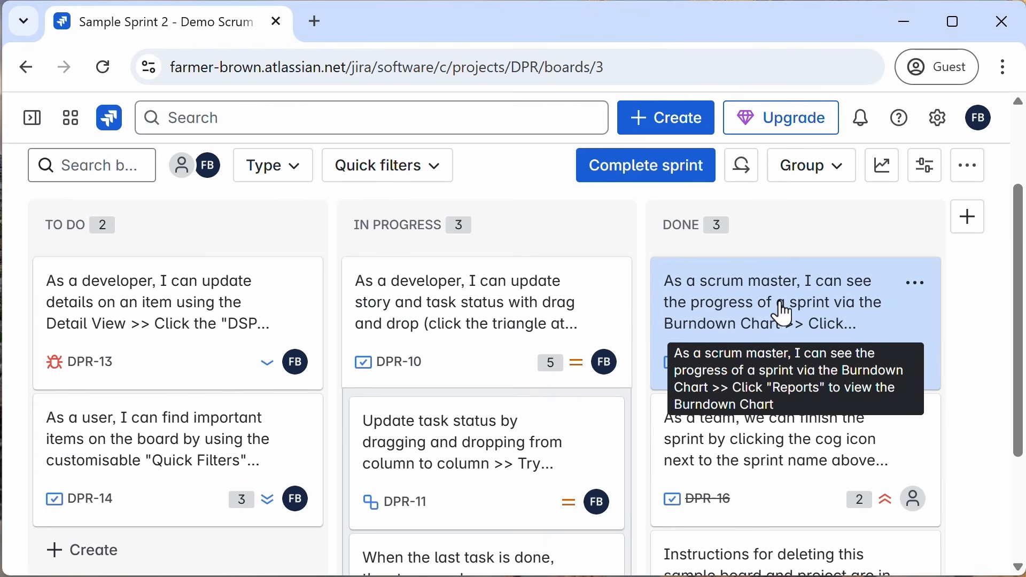
left_click_drag(807, 302, 479, 261)
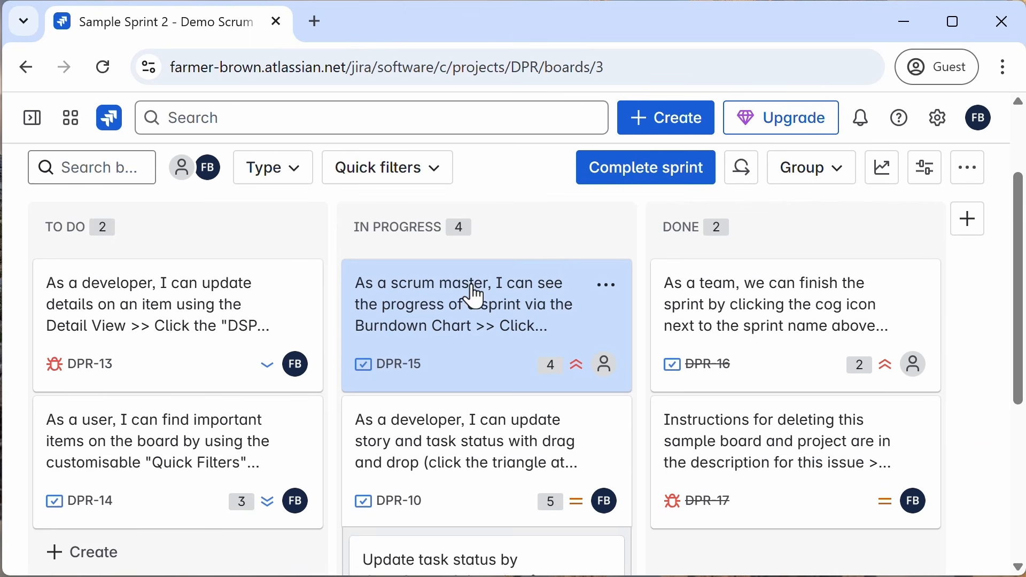
Step: Open the backlog and create a new sprint after Sample Sprint 2
left_click(308, 249)
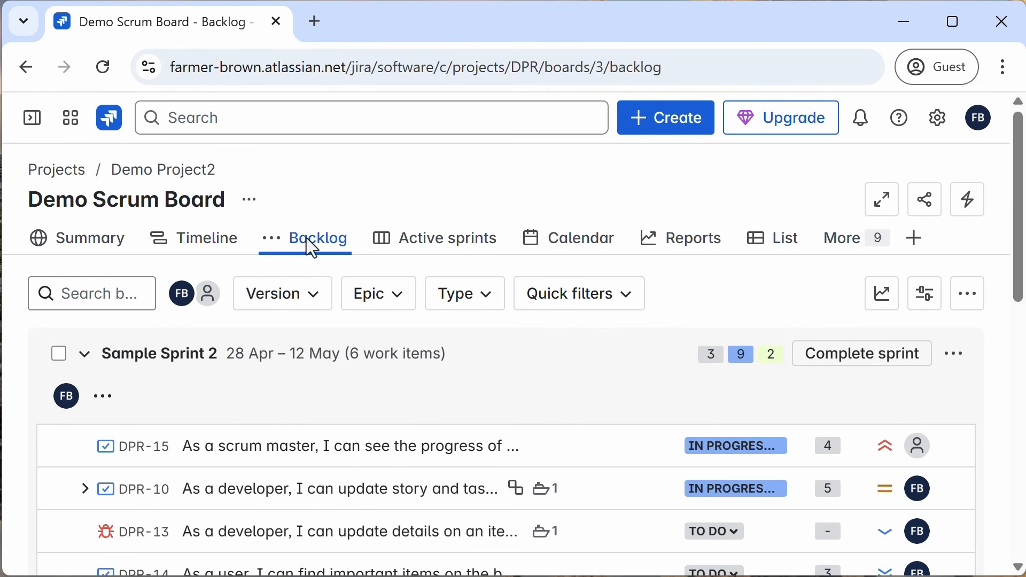
scroll(316, 406, "down", 6)
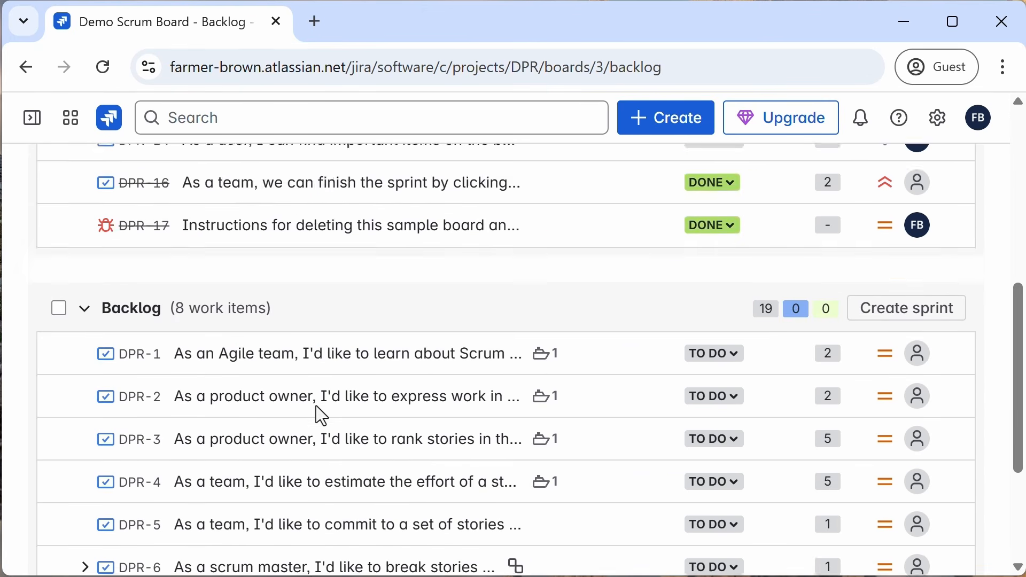
scroll(316, 407, "down", 2)
scroll(316, 407, "up", 4)
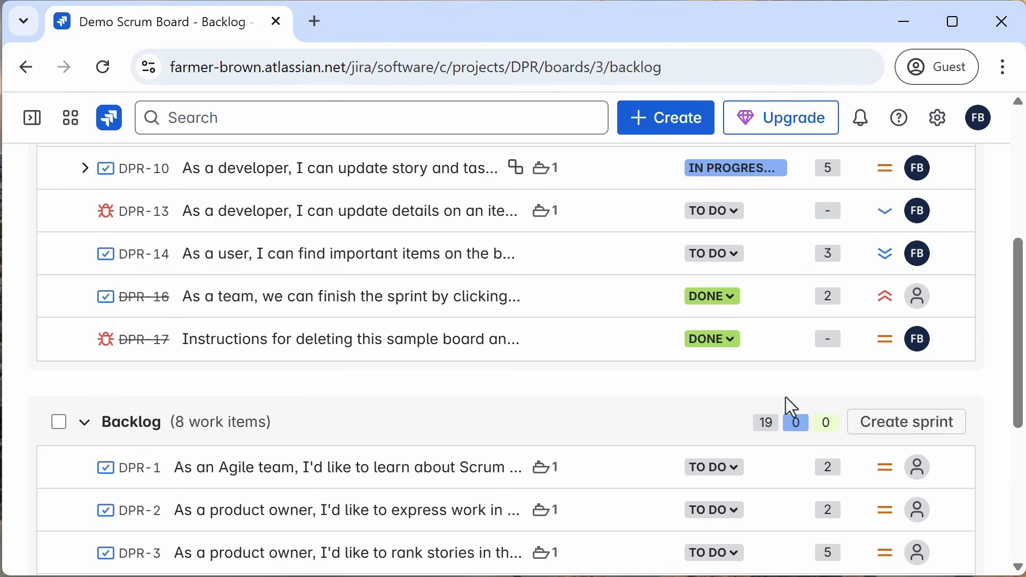
left_click(930, 425)
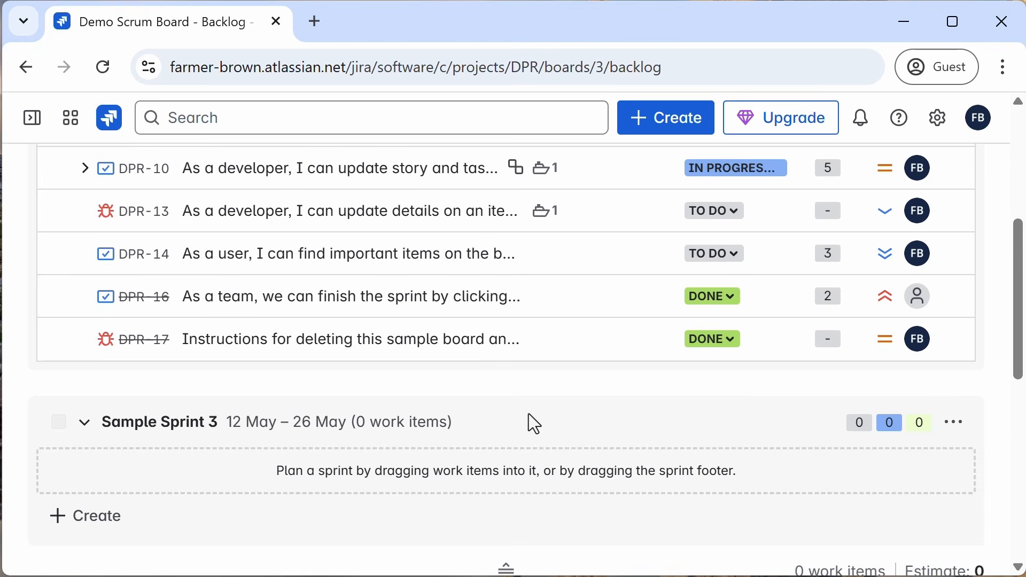
Step: Move backlog items DPR-1 and DPR-2 into Sample Sprint 3
scroll(523, 417, "down", 4)
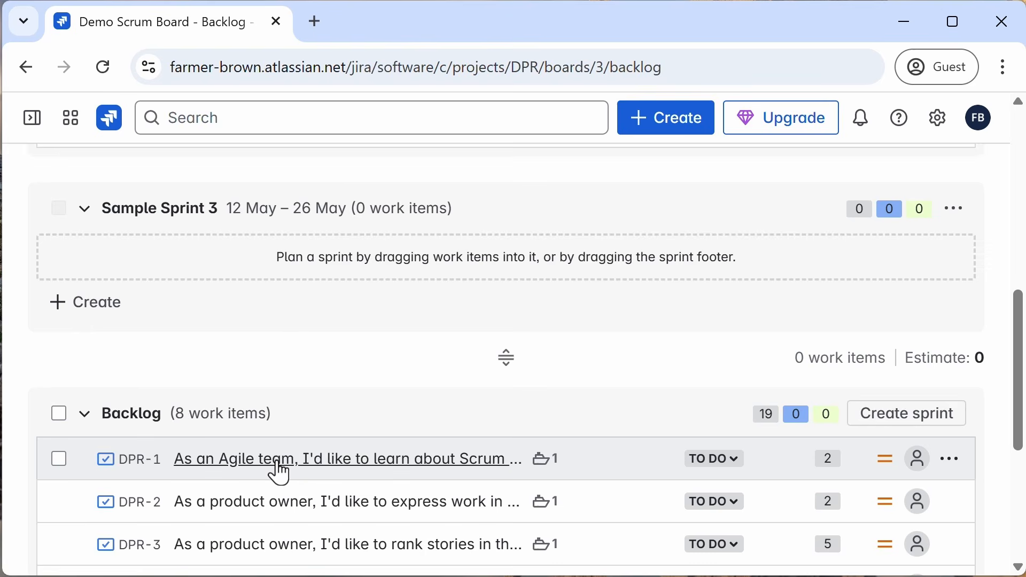
left_click_drag(275, 474, 312, 271)
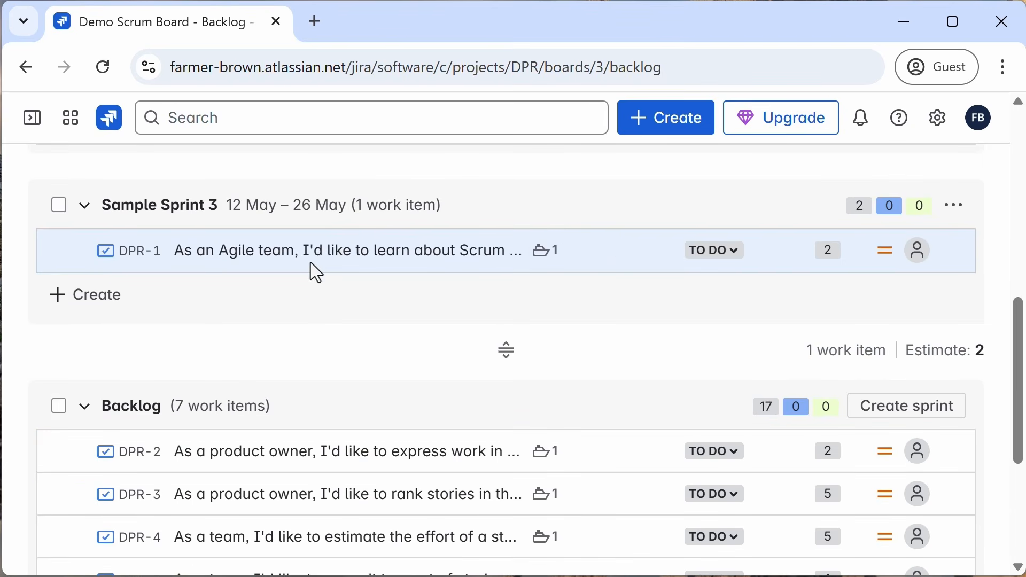
left_click_drag(294, 465, 314, 279)
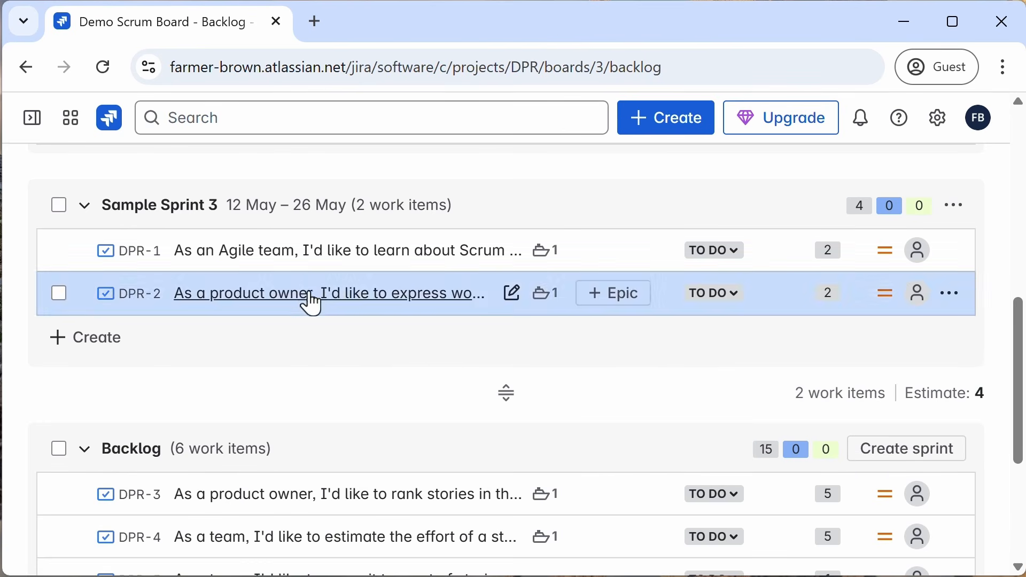
Step: Return to active sprints and try filtering the board by Story type, then by Bug type, clearing each
scroll(286, 368, "up", 10)
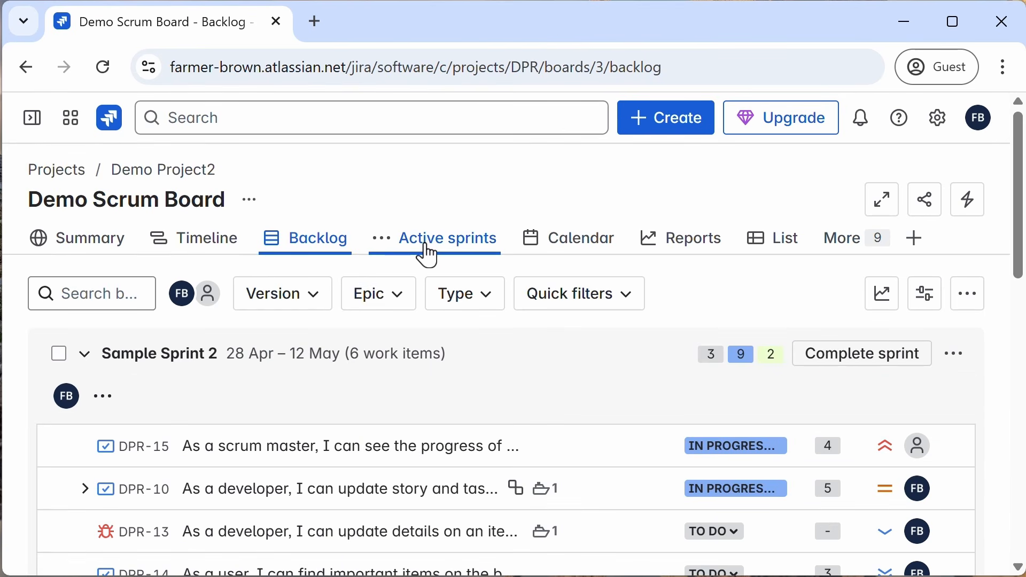
left_click(430, 256)
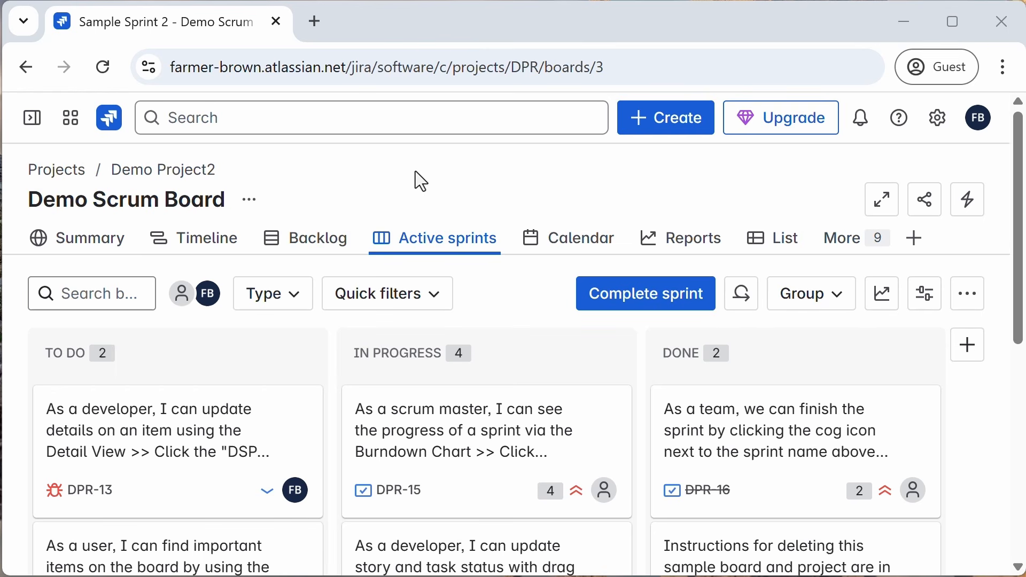
left_click(293, 303)
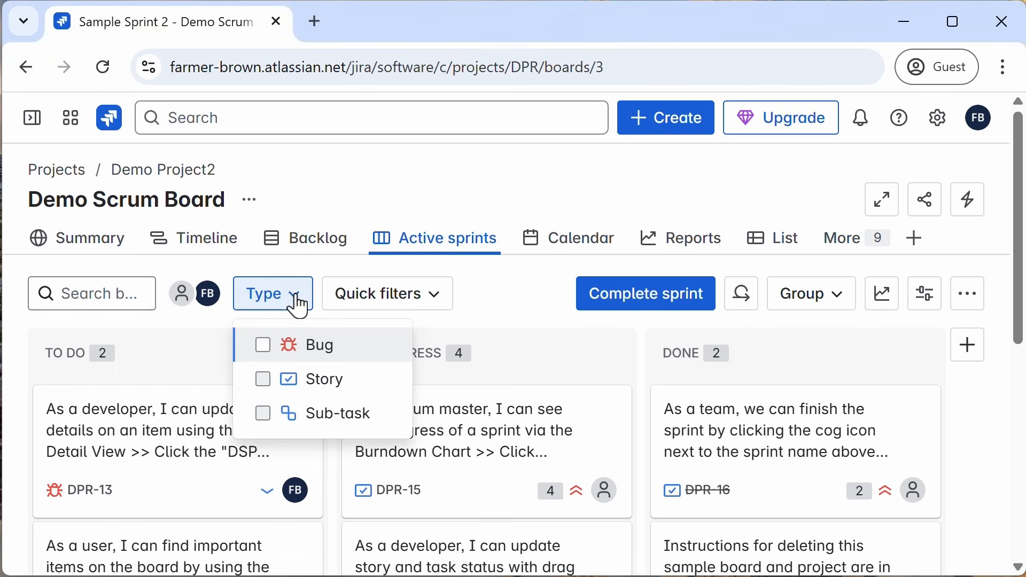
left_click(266, 380)
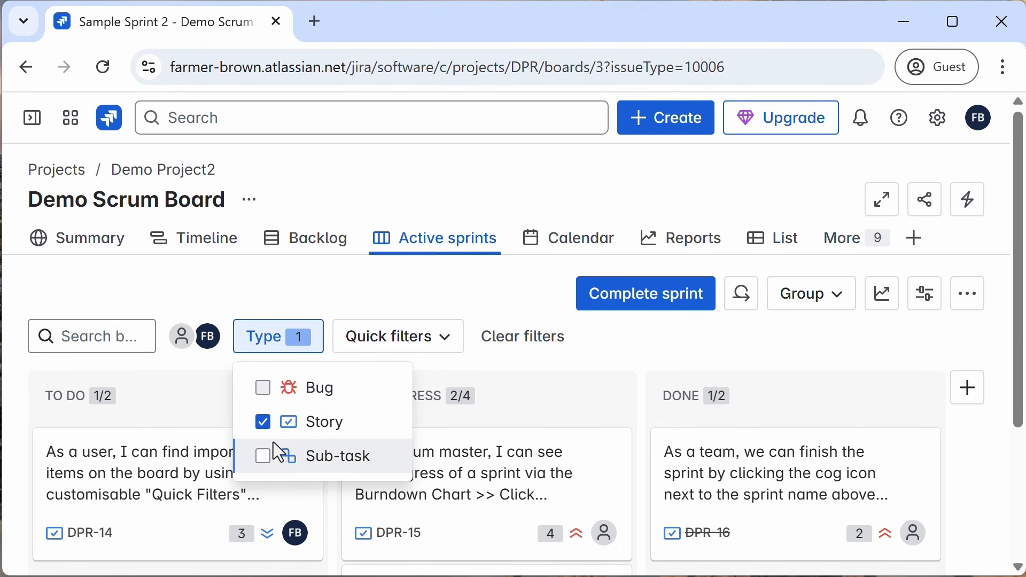
left_click(264, 422)
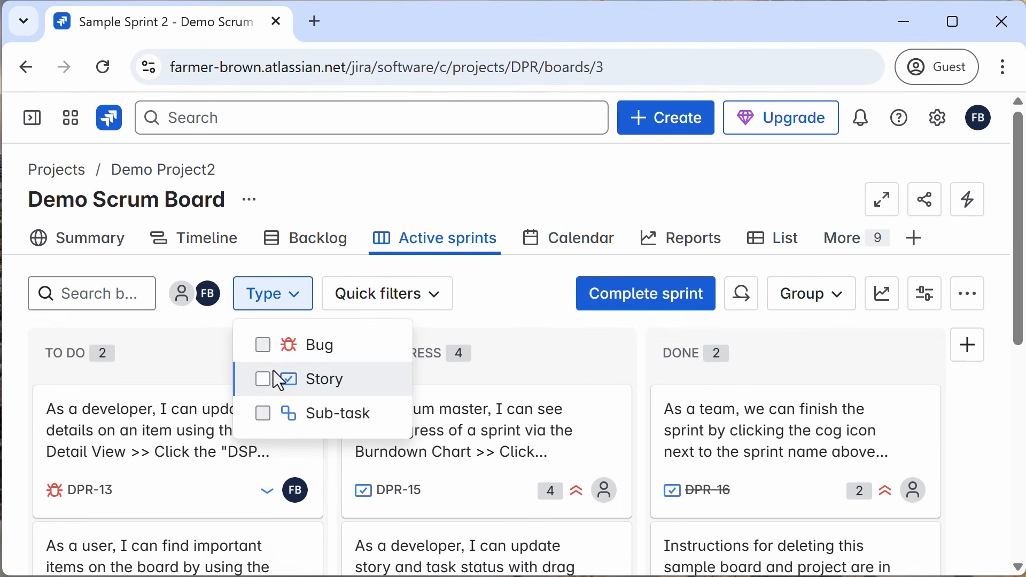
left_click(262, 346)
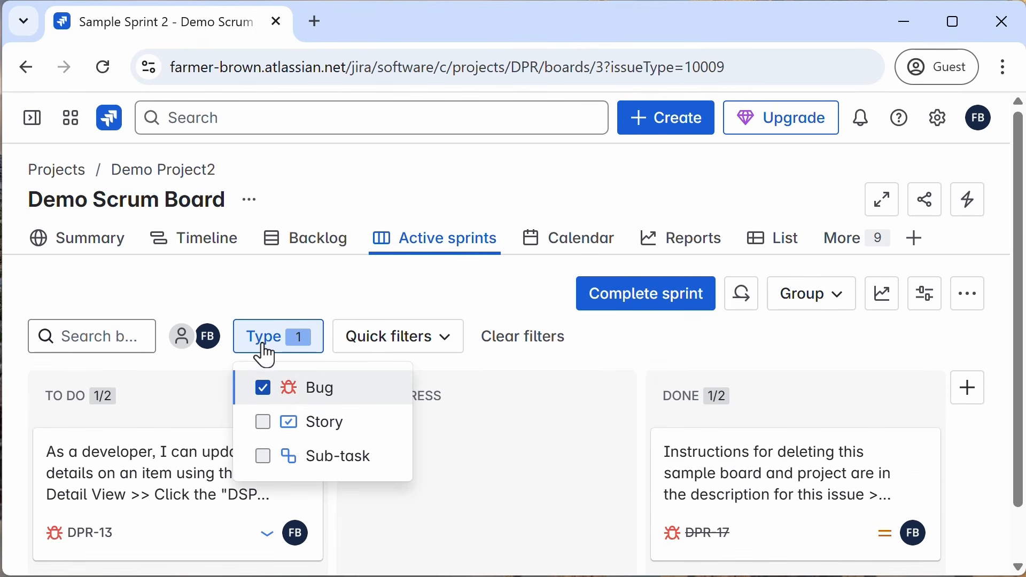
left_click(263, 389)
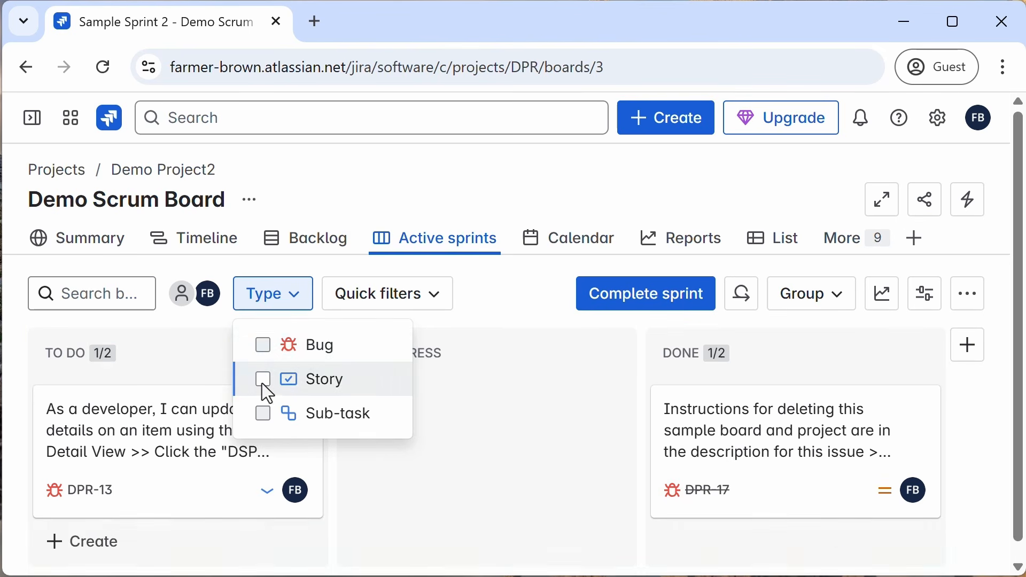
Step: Apply the Assigned to me quick filter to the board, then clear it
left_click(437, 304)
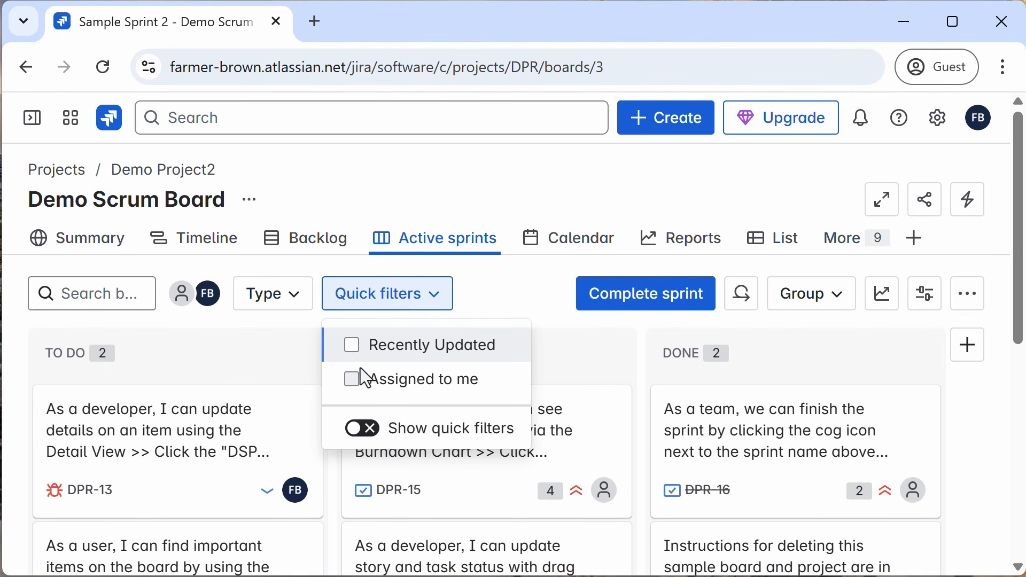
left_click(351, 379)
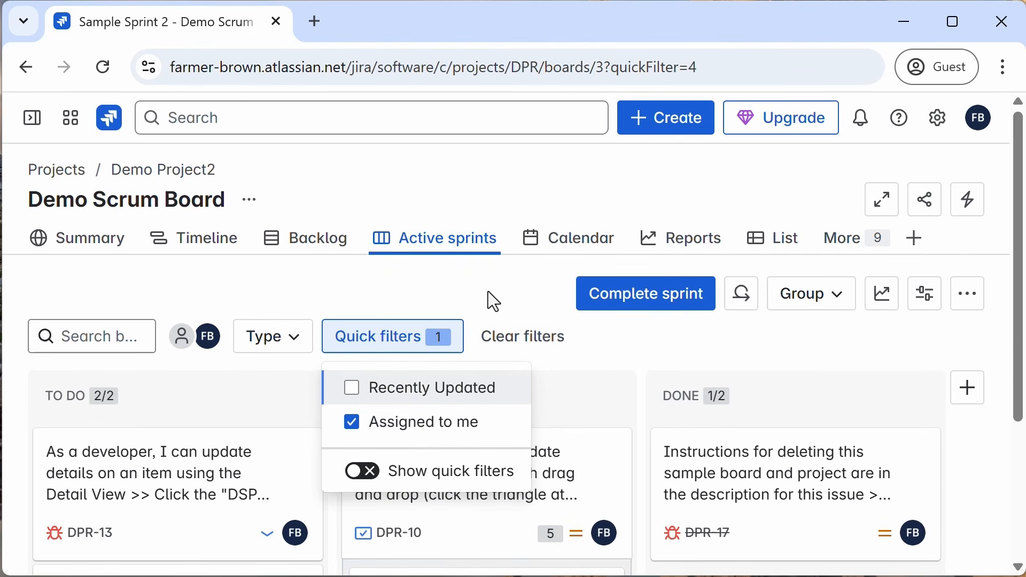
left_click(488, 292)
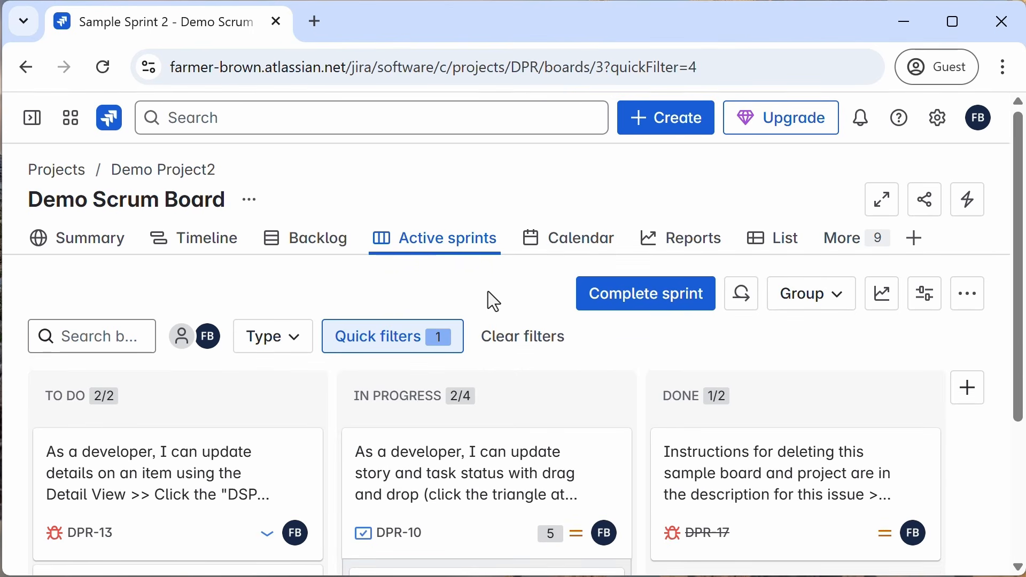
left_click(435, 342)
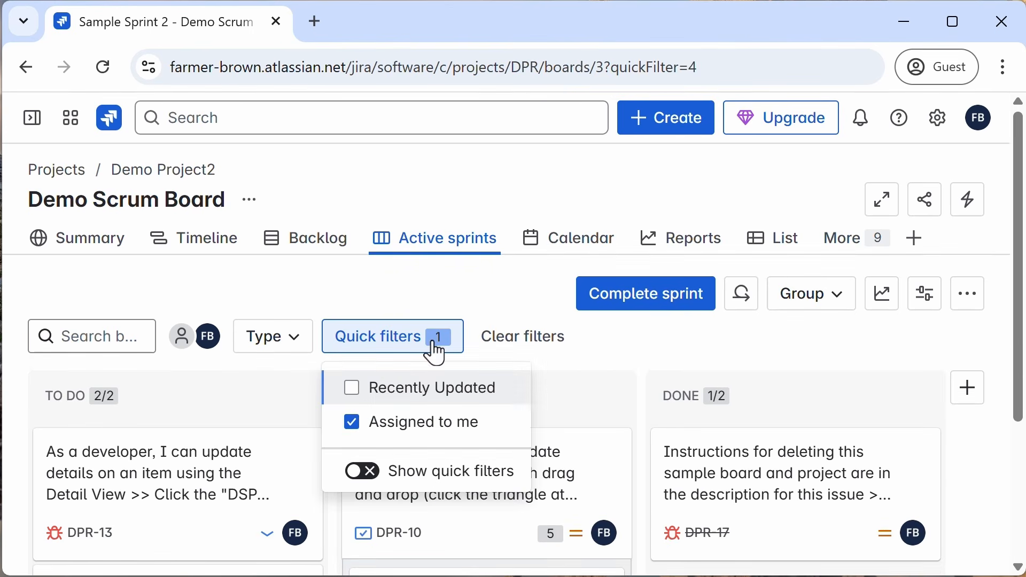
left_click(352, 422)
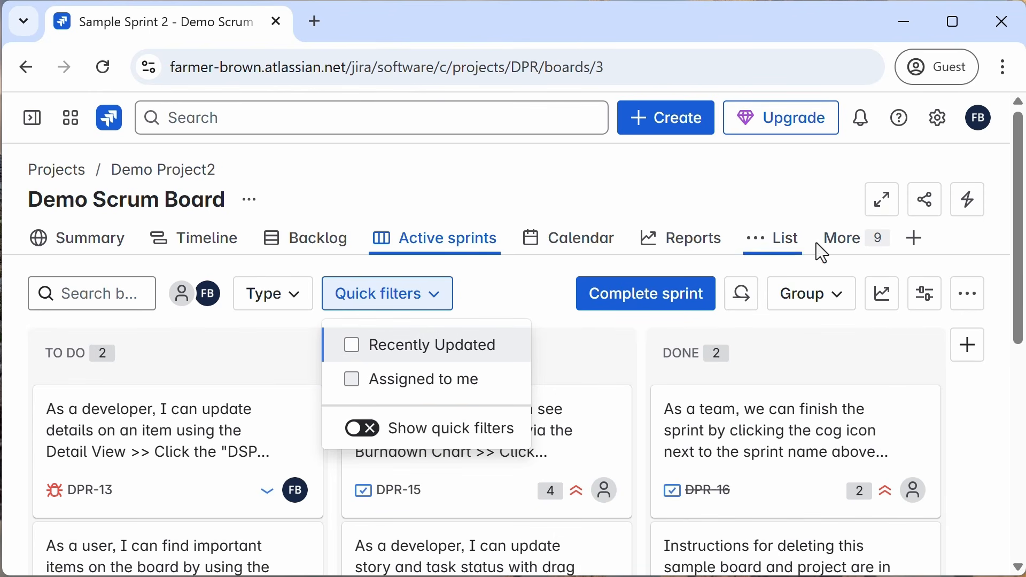
Step: Enter full screen, group the board by assignee, and collapse Farmer Brown's group
left_click(884, 206)
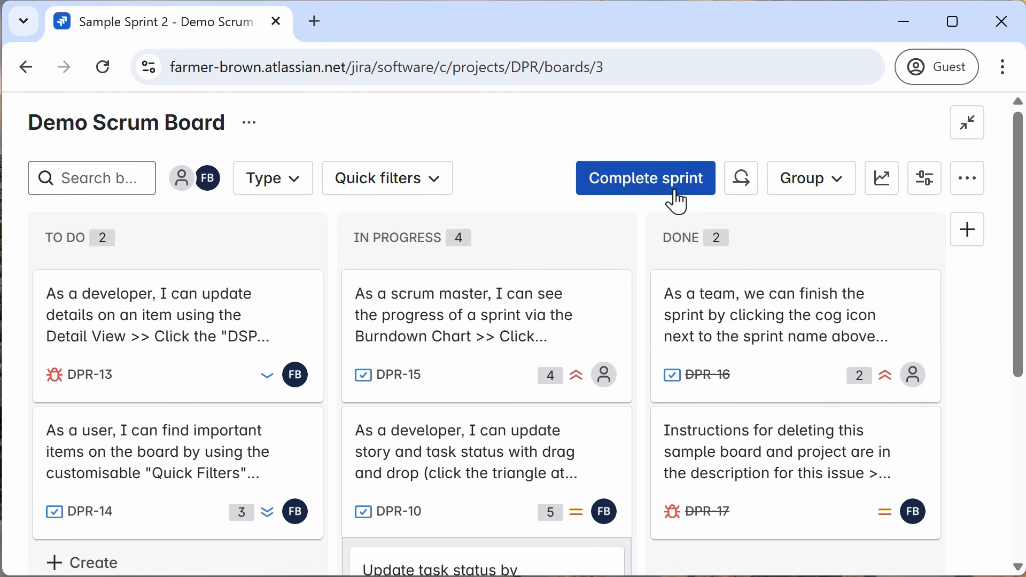
left_click(840, 191)
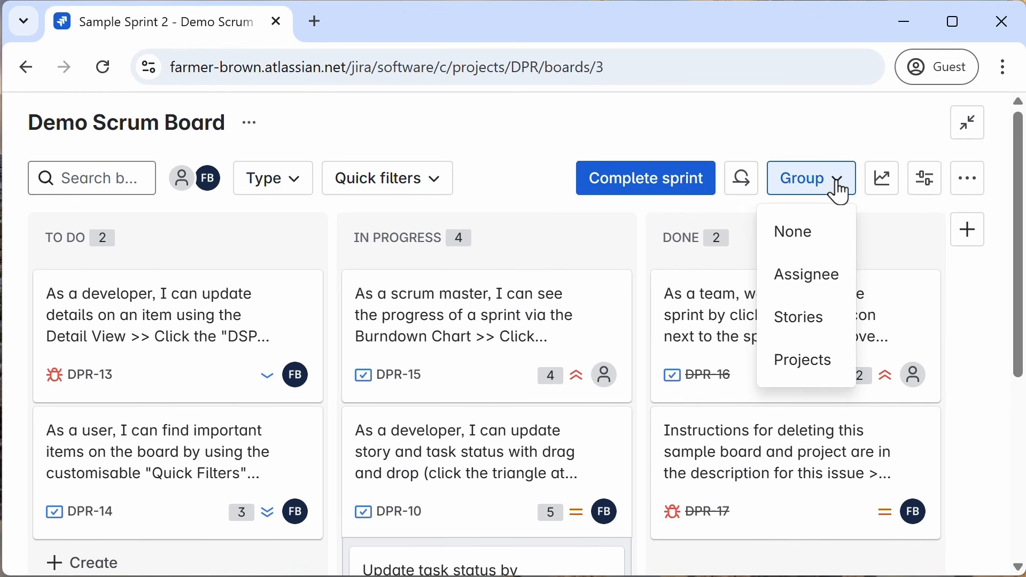
left_click(811, 279)
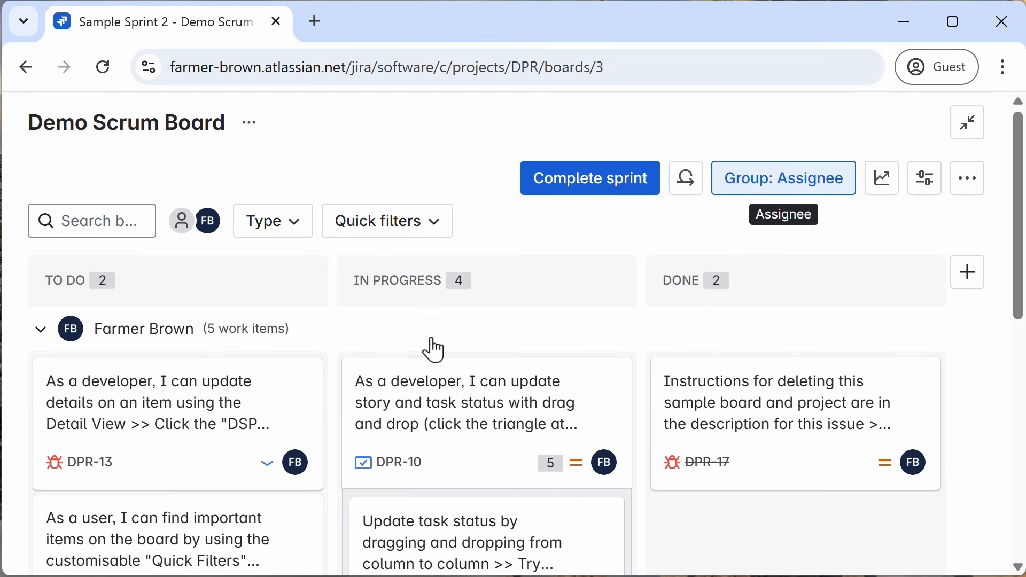
left_click(39, 331)
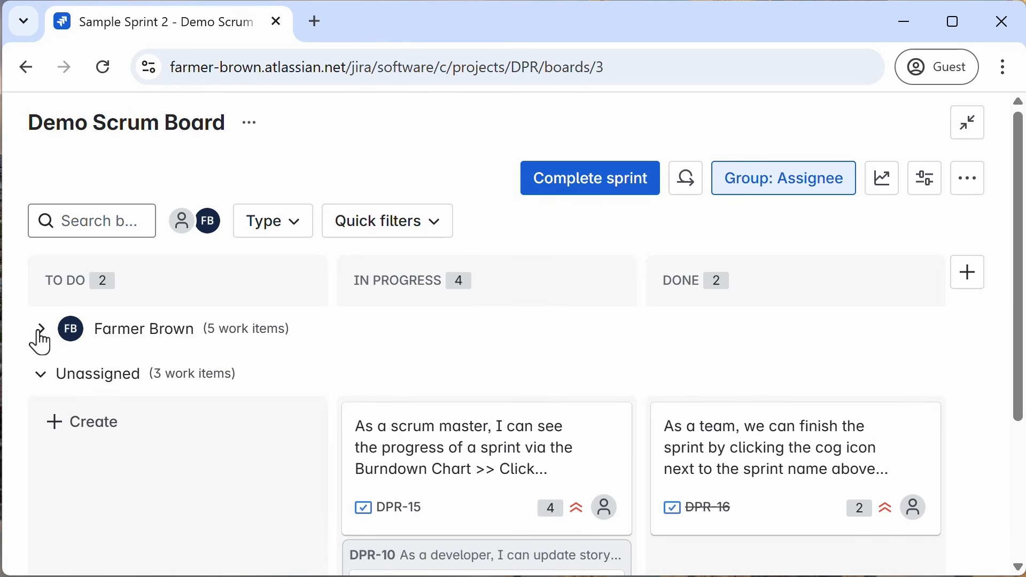
Step: Expand the collapsed assignee groups and switch the board grouping to Stories
left_click(39, 376)
left_click(40, 375)
left_click(40, 329)
left_click(798, 188)
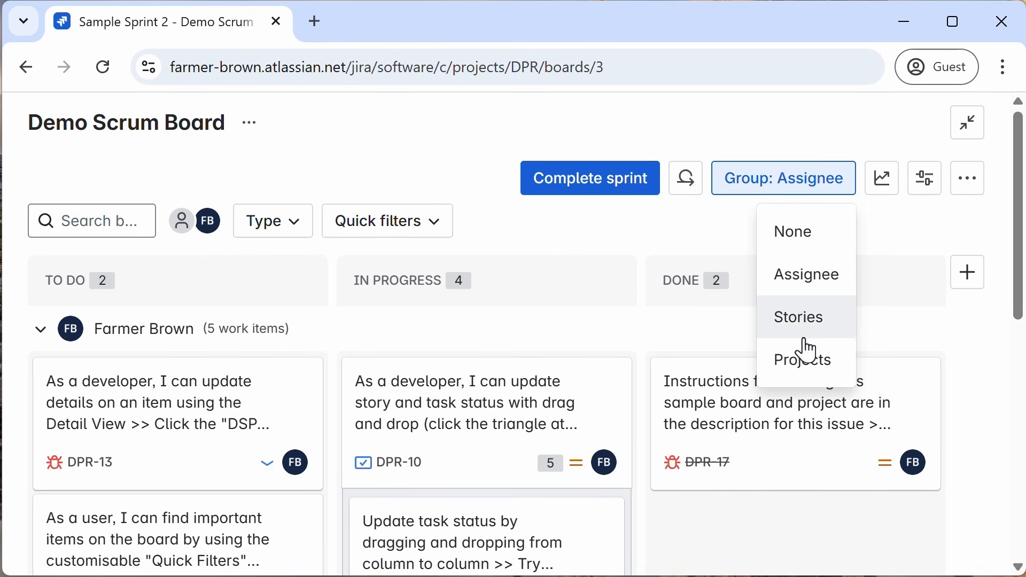
left_click(806, 321)
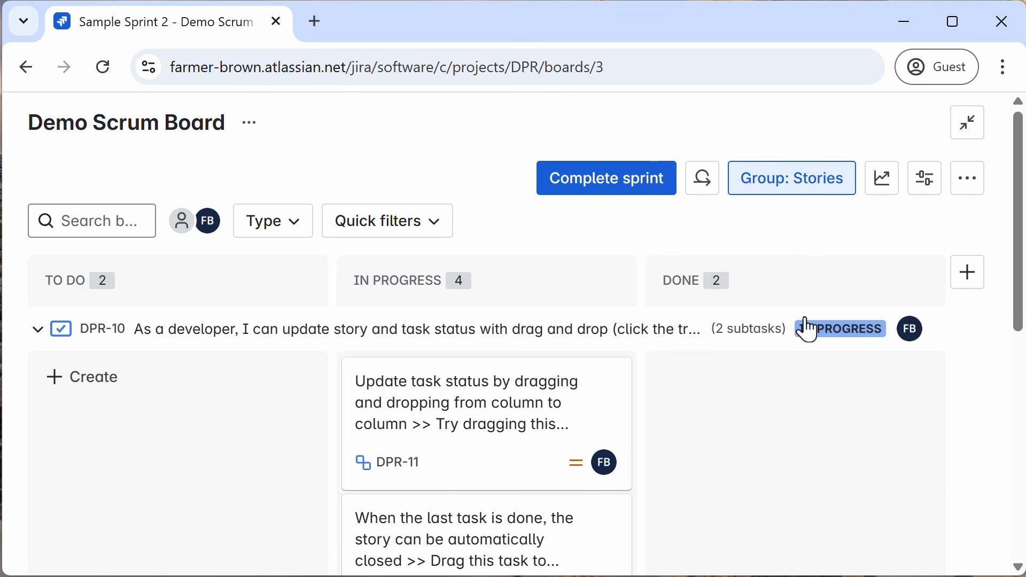
Step: Collapse and re-expand the DPR-10 story group, then set the board grouping to None
left_click(37, 334)
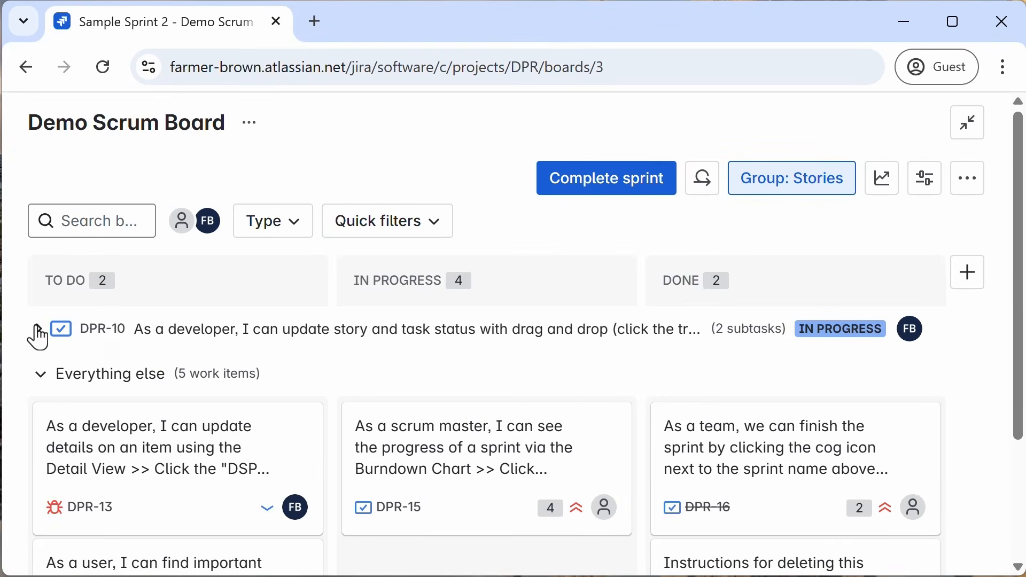
left_click(38, 331)
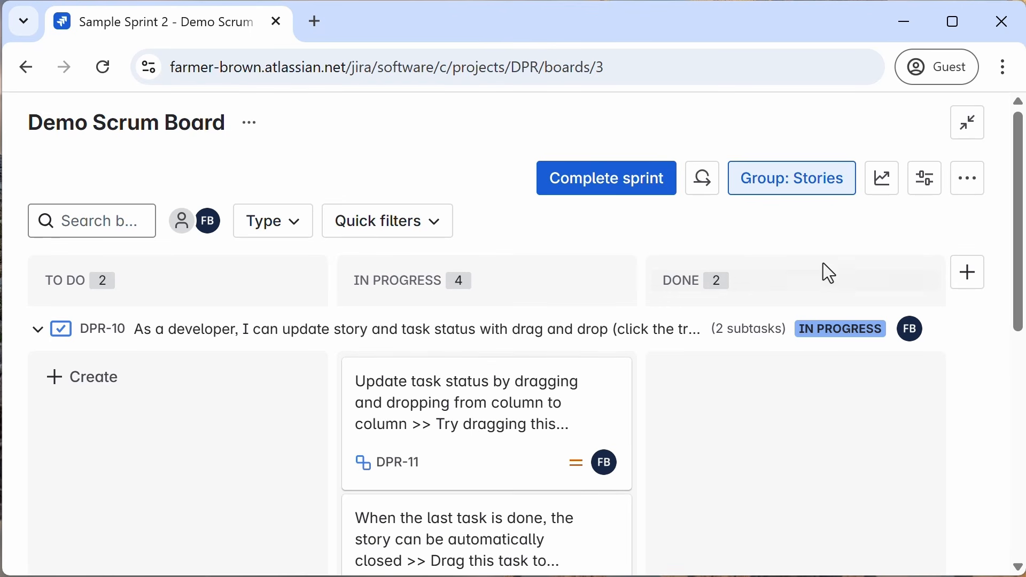
left_click(791, 193)
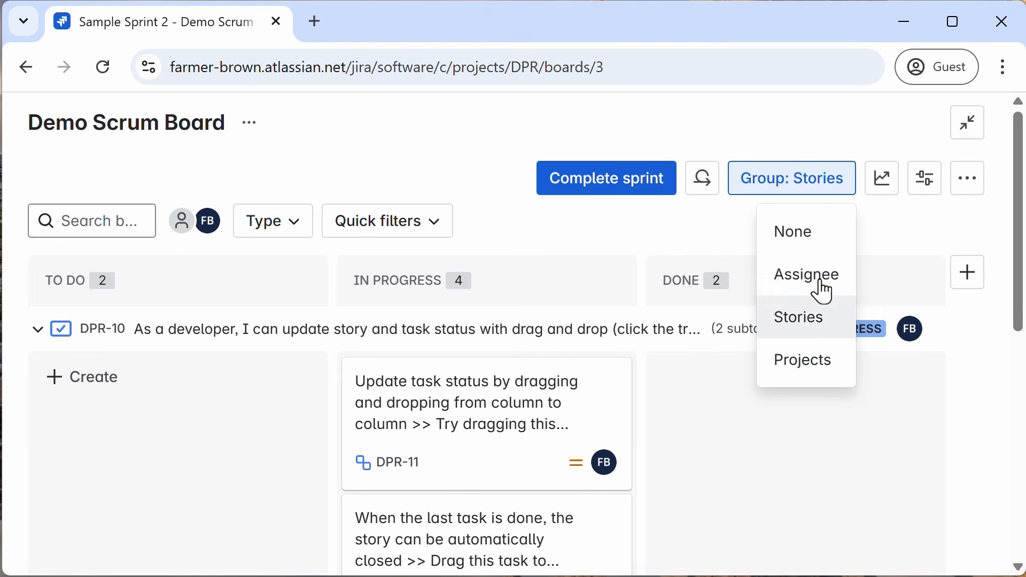
left_click(795, 238)
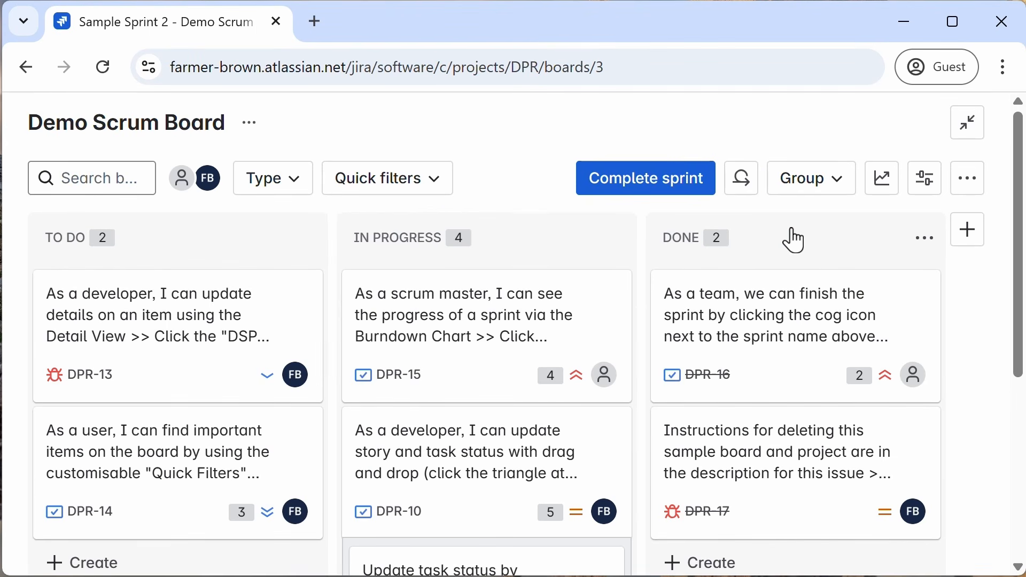
Step: Open view settings and toggle opening work items in the sidebar off and back on
left_click(930, 200)
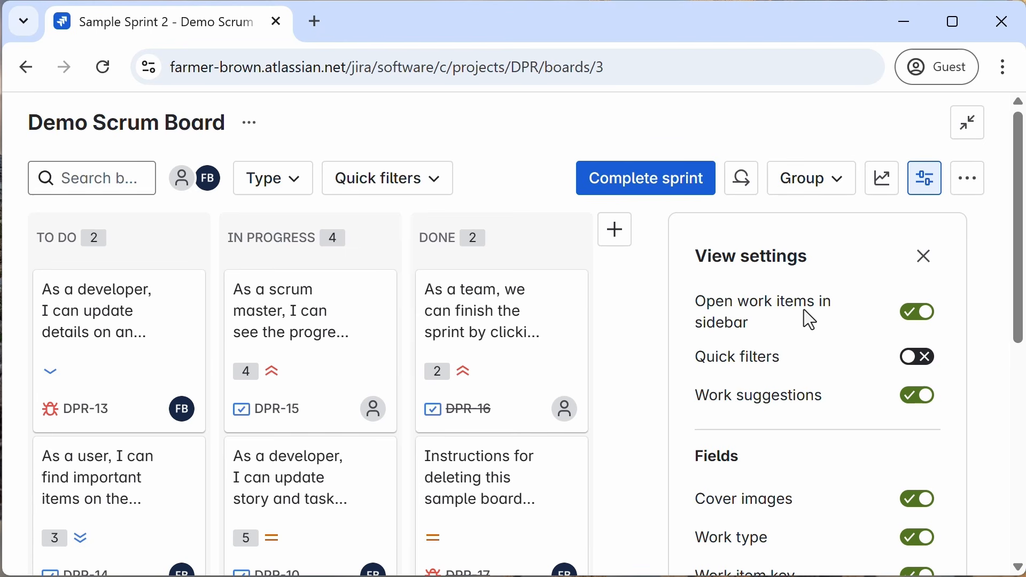
left_click(916, 316)
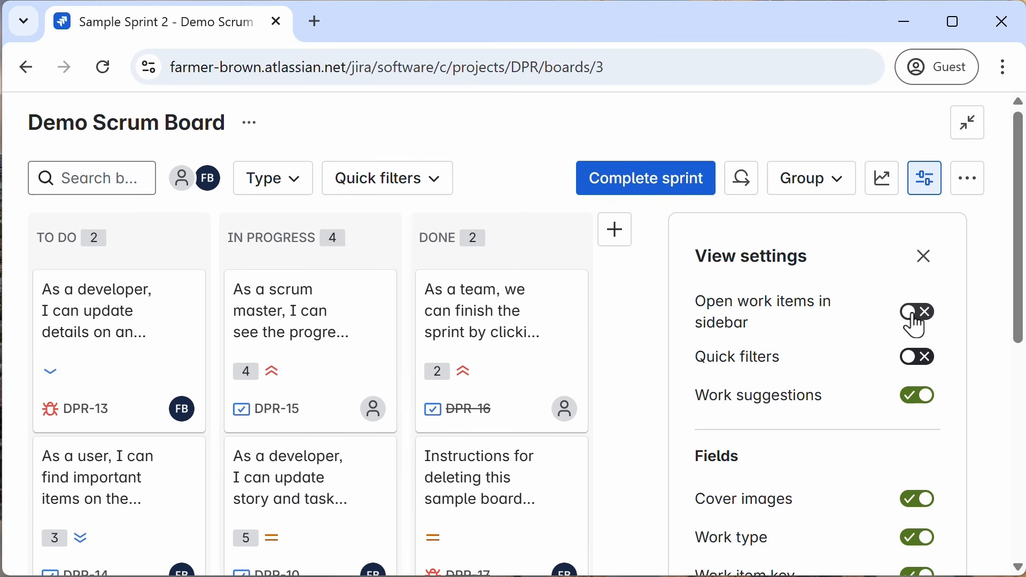
left_click(916, 315)
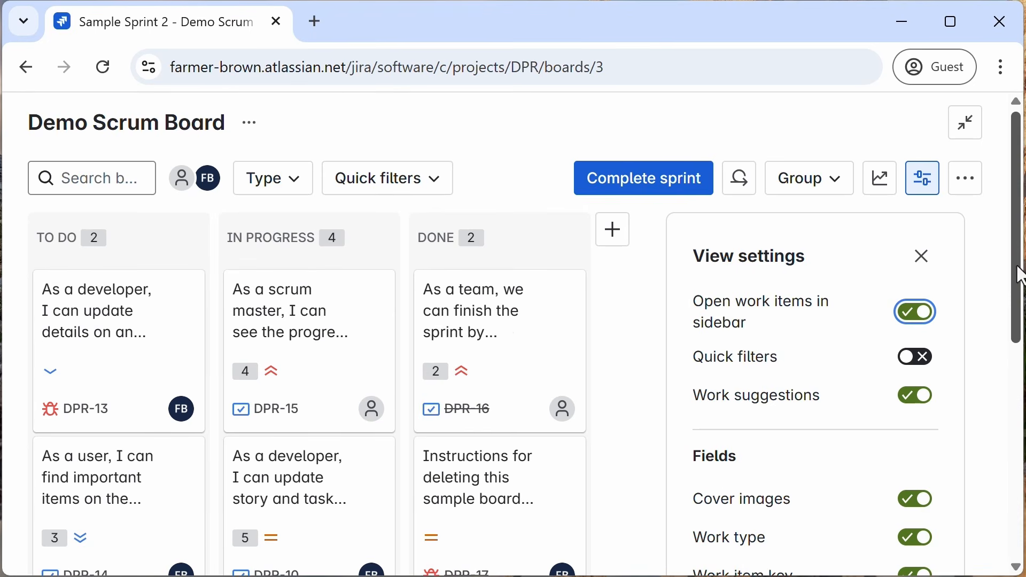
Step: Toggle the Priority field off and back on in view settings, then close the panel
left_click_drag(1020, 276, 1012, 443)
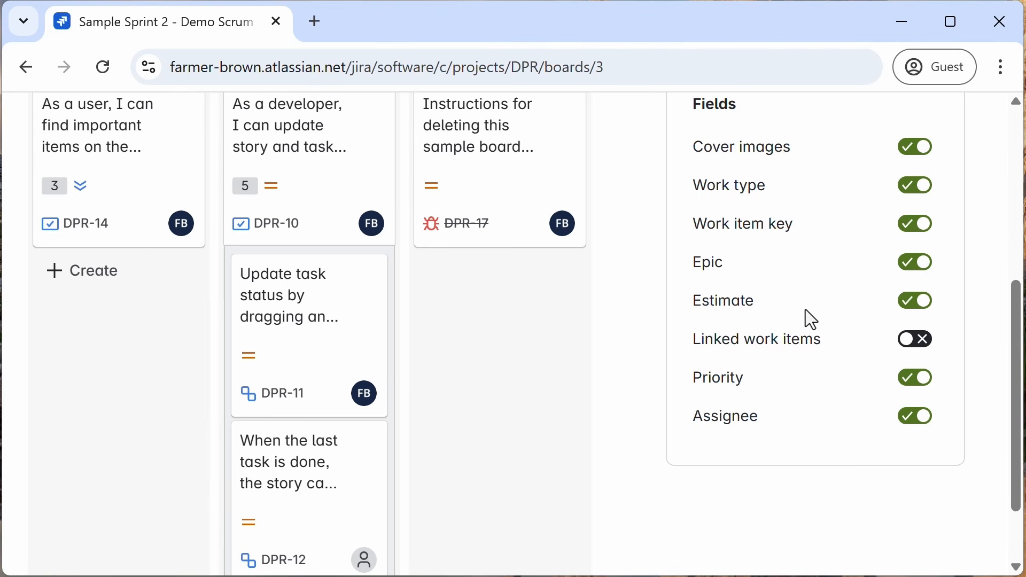
left_click(917, 391)
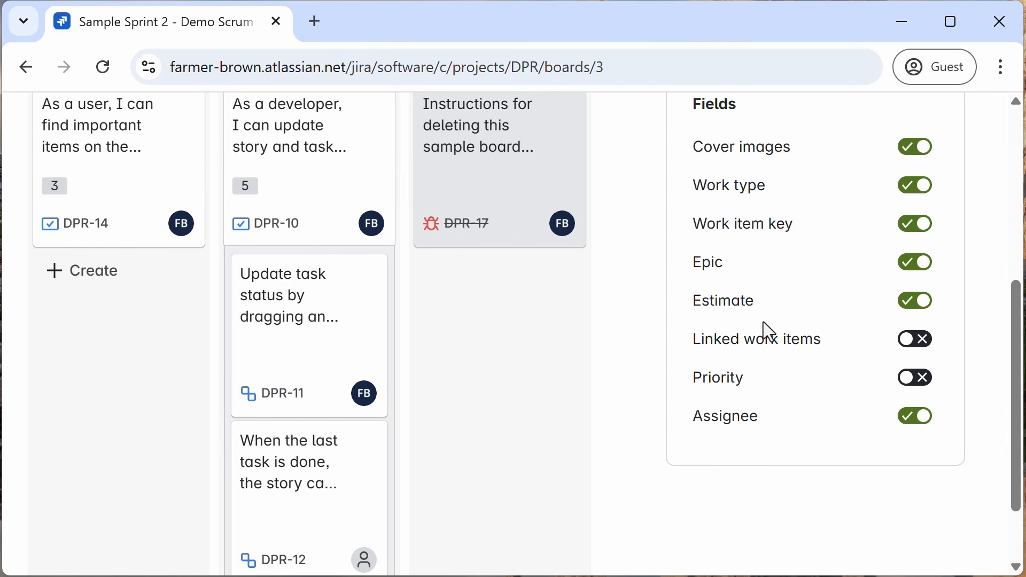
left_click(921, 392)
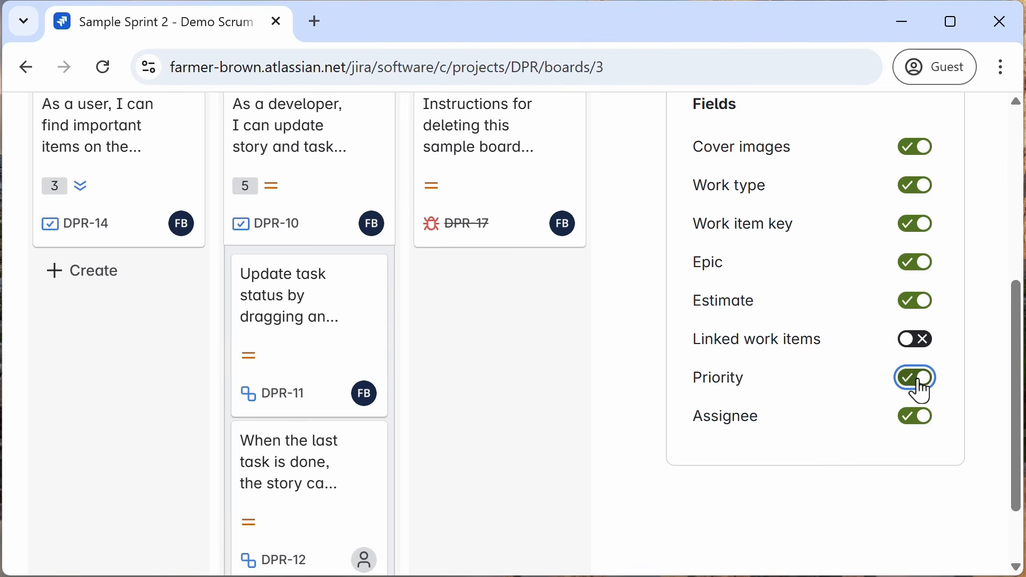
scroll(861, 398, "up", 6)
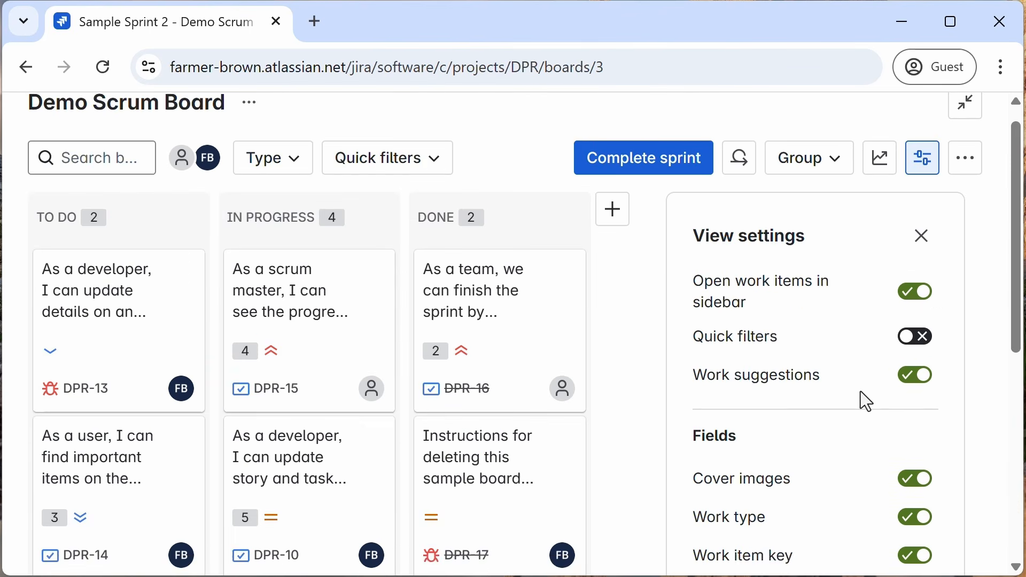
left_click(923, 256)
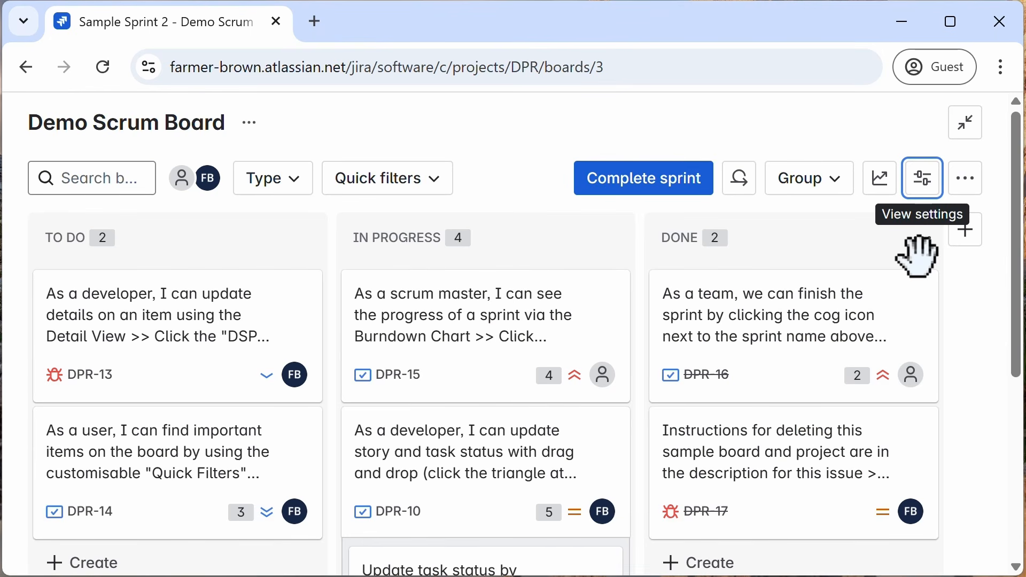
Step: Add a new board column named QA Testing
left_click(969, 246)
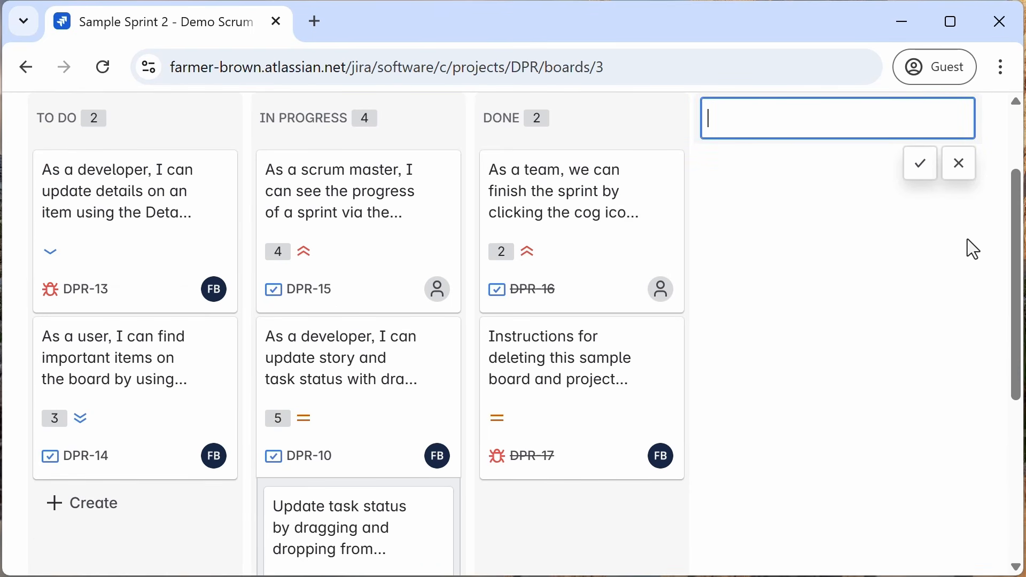
type("QA Testing")
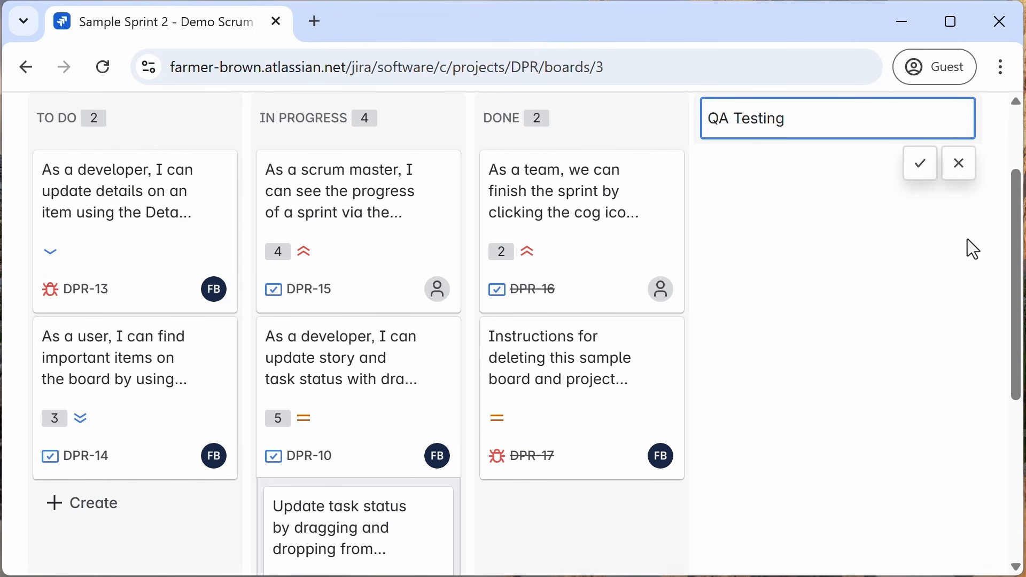
key("Return")
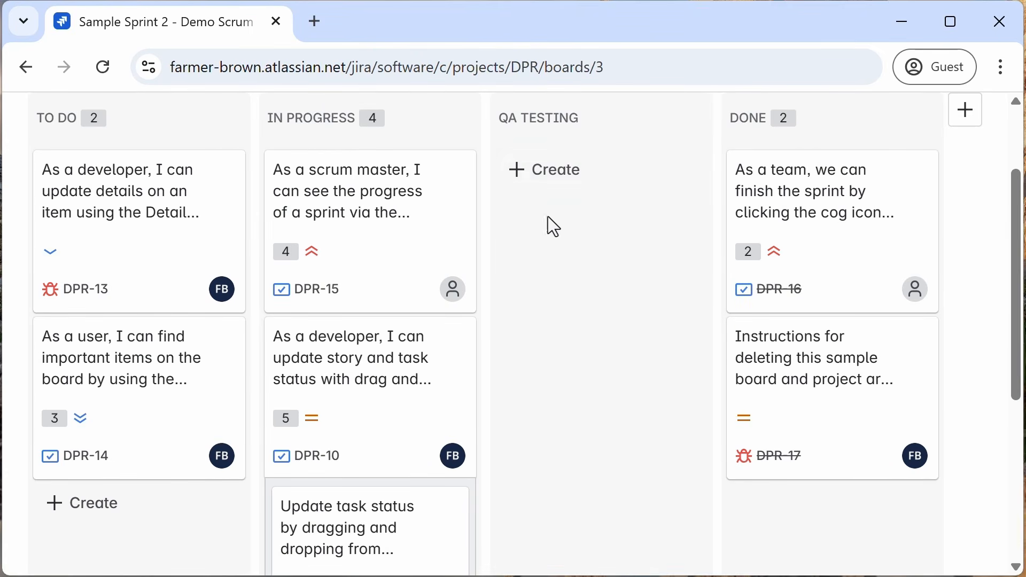
Step: Open a new tab and load the all team managed board from the pasted board URL
scroll(569, 160, "up", 2)
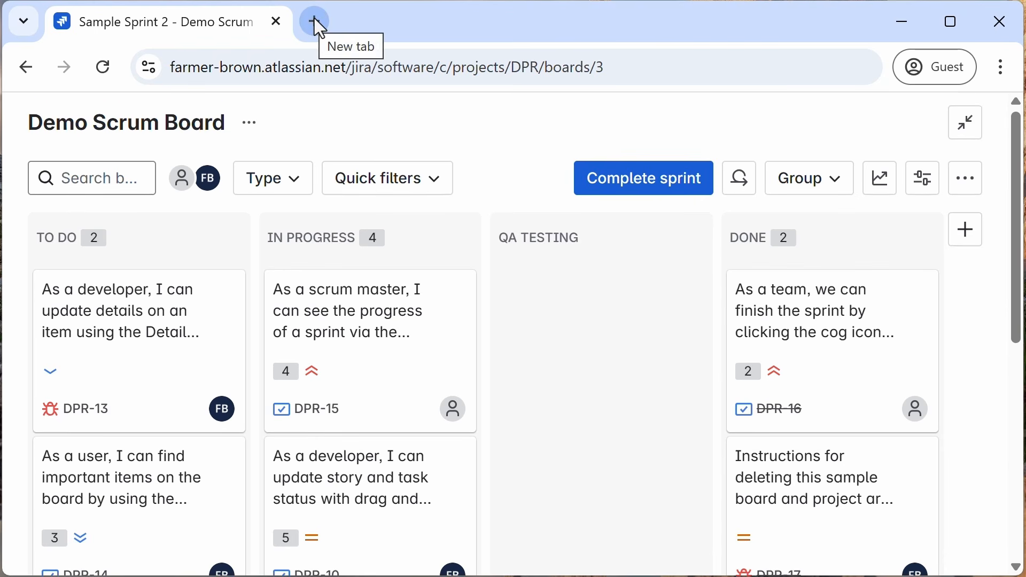
left_click(315, 21)
type("https://farmer-brown.atlassian.net/jira/people/712020:dd0233a2-09dd-4317-98c3-b083df260dd7/boards/72")
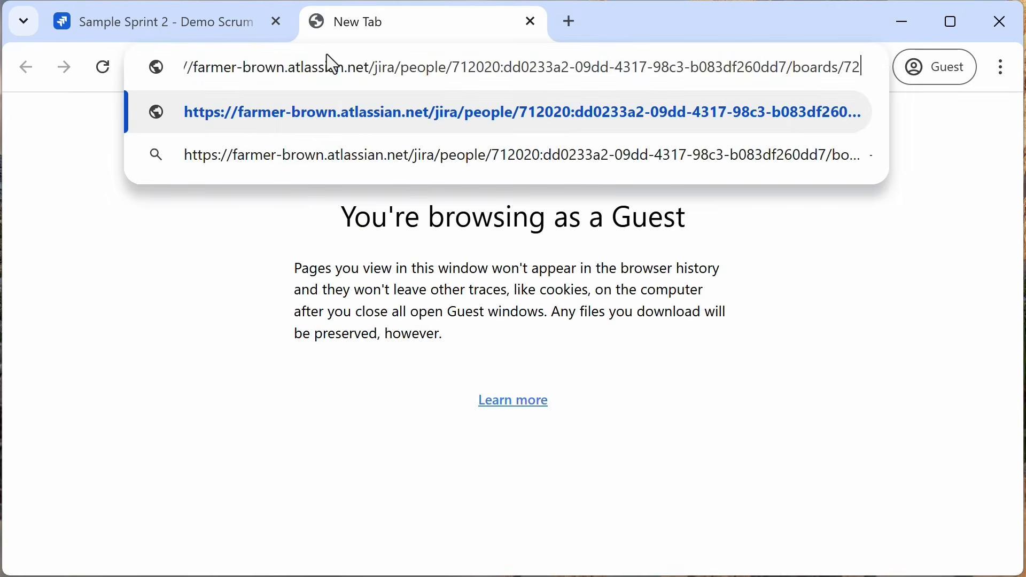
key("Return")
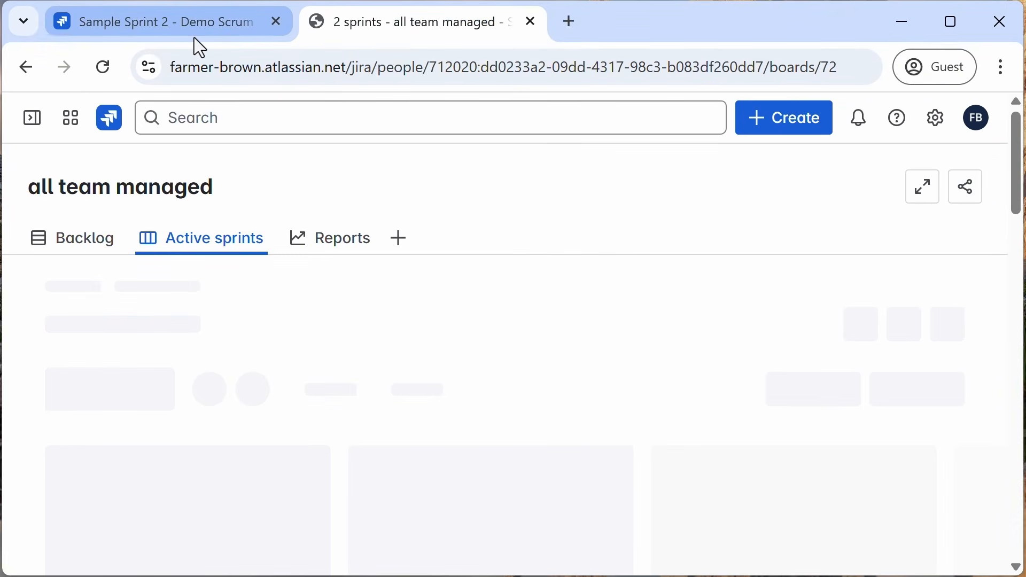
Step: Compare the all team managed board with the Demo Scrum Board by switching between tabs and scrolling
scroll(602, 246, "down", 2)
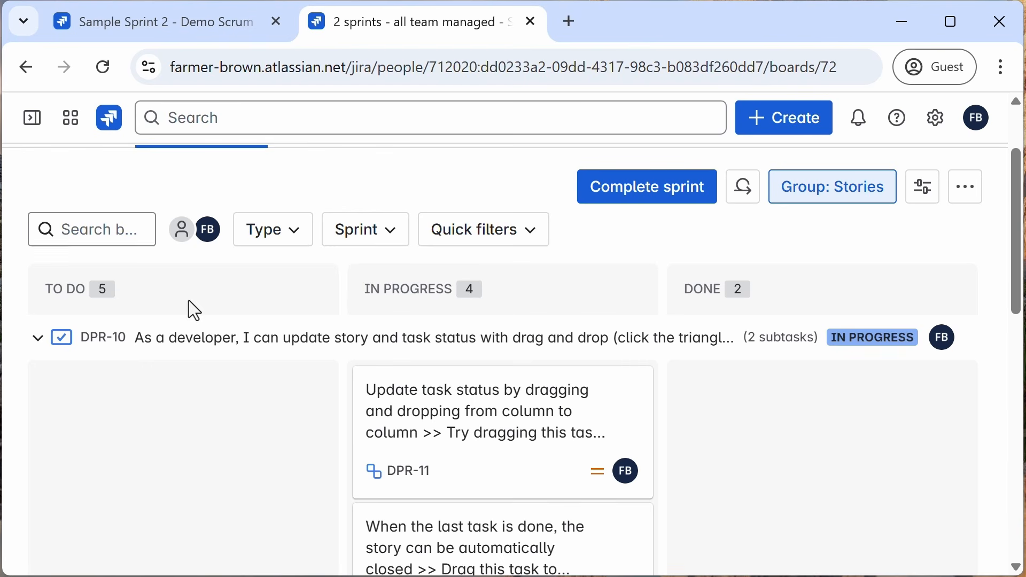
scroll(794, 366, "up", 2)
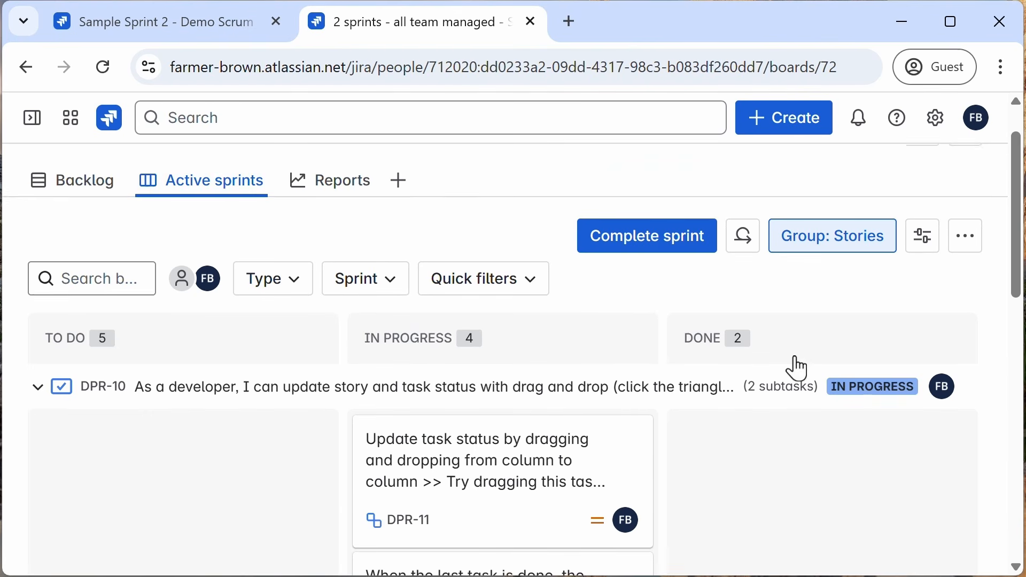
left_click(109, 24)
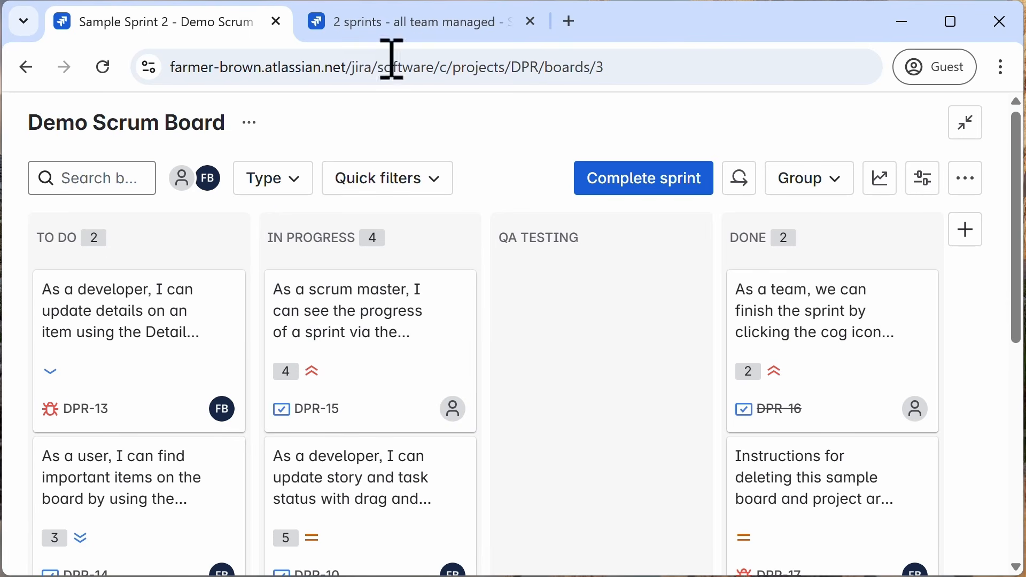
left_click(398, 27)
scroll(458, 211, "down", 4)
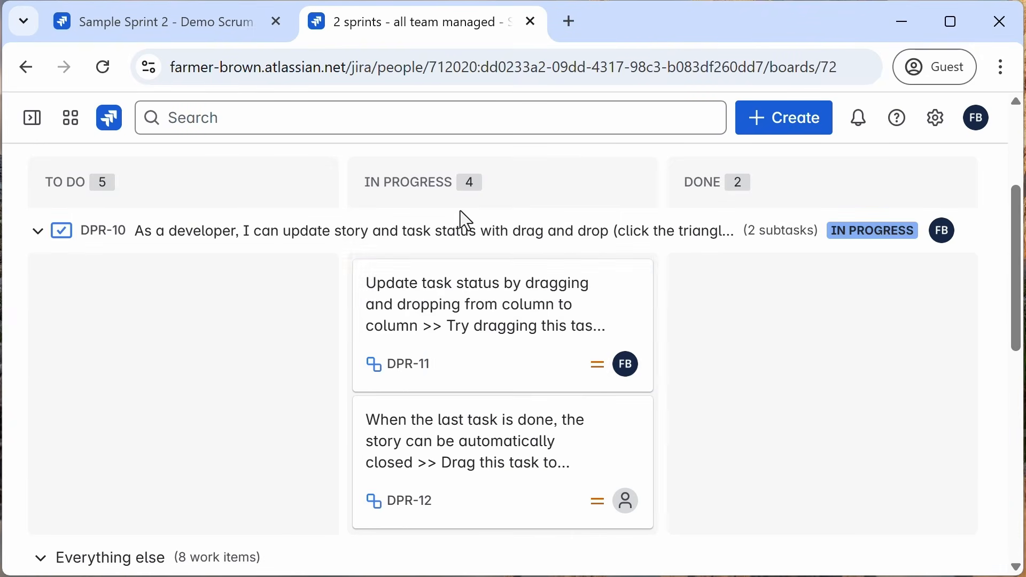
scroll(460, 454, "down", 4)
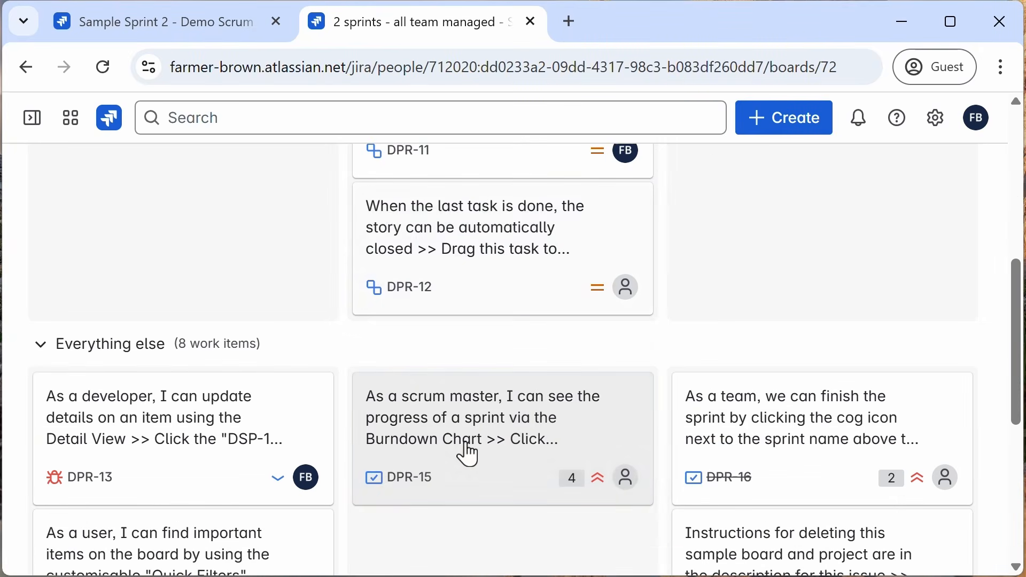
scroll(456, 452, "up", 8)
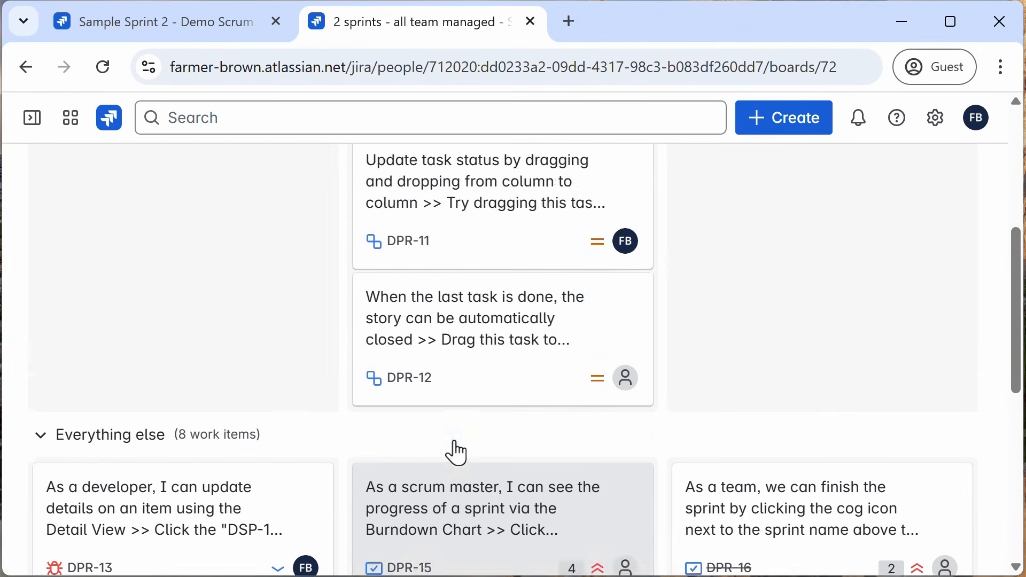
Step: Move DPR-15 from In Progress into the QA Testing column on the Demo Scrum Board
left_click(151, 27)
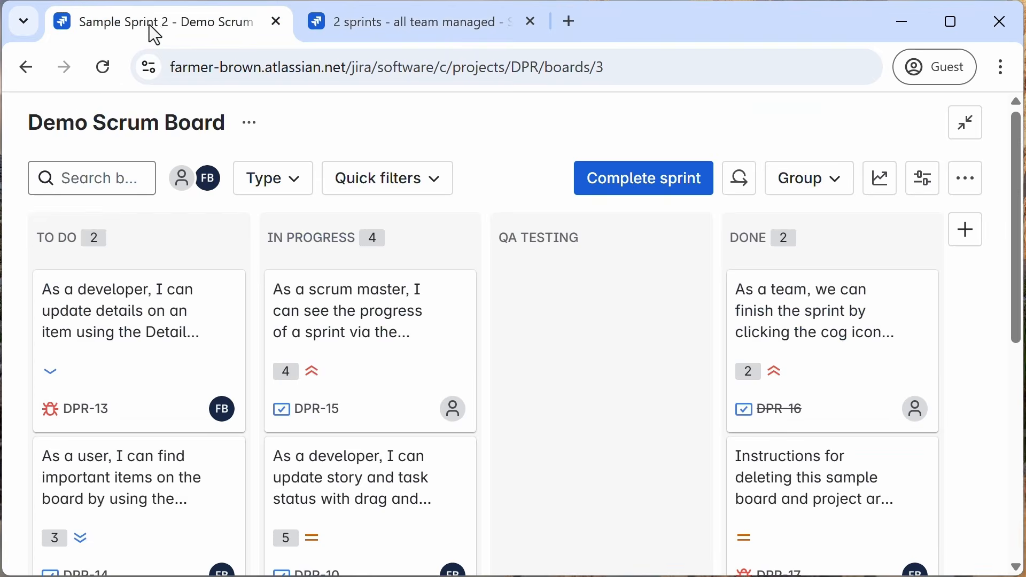
left_click_drag(355, 323, 548, 303)
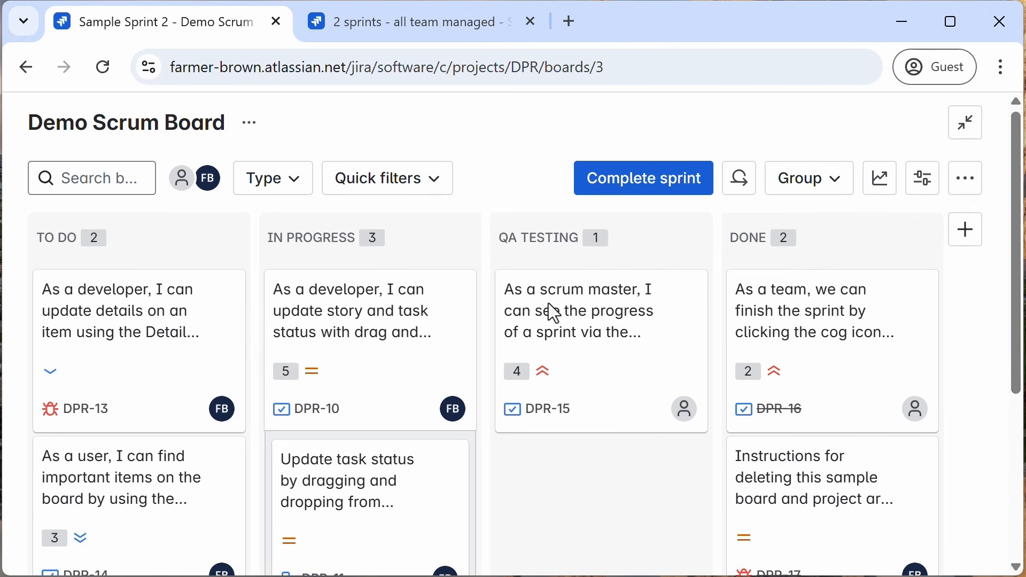
Step: Reload the all team managed board and review its columns and cards
left_click(430, 33)
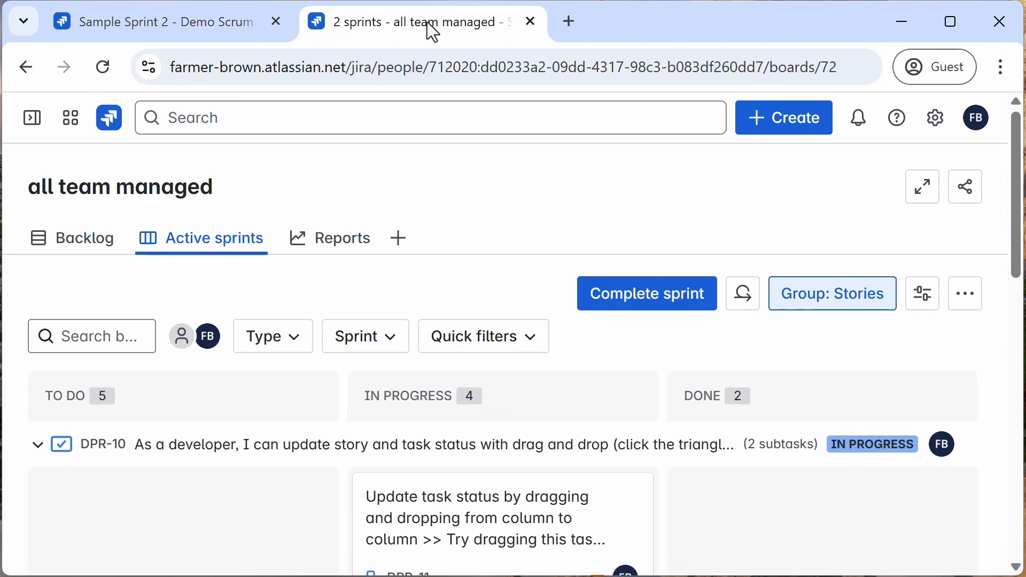
left_click(104, 68)
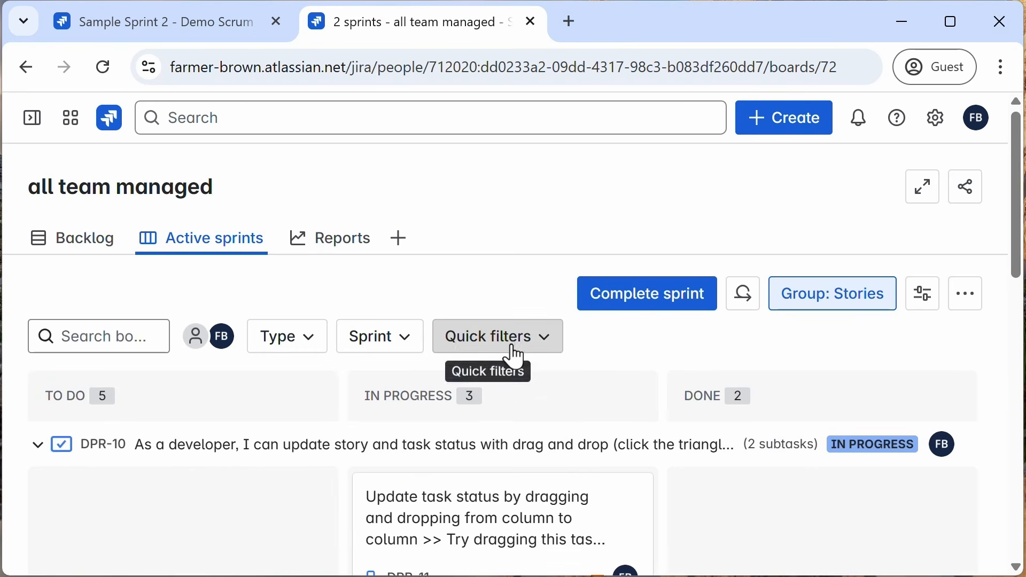
scroll(513, 352, "down", 5)
scroll(516, 358, "down", 8)
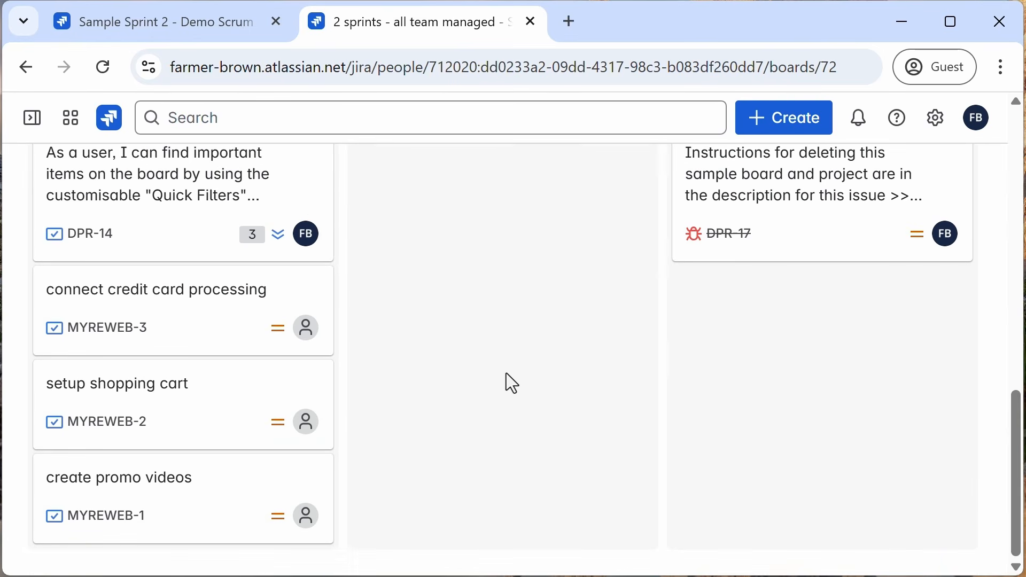
scroll(497, 408, "up", 15)
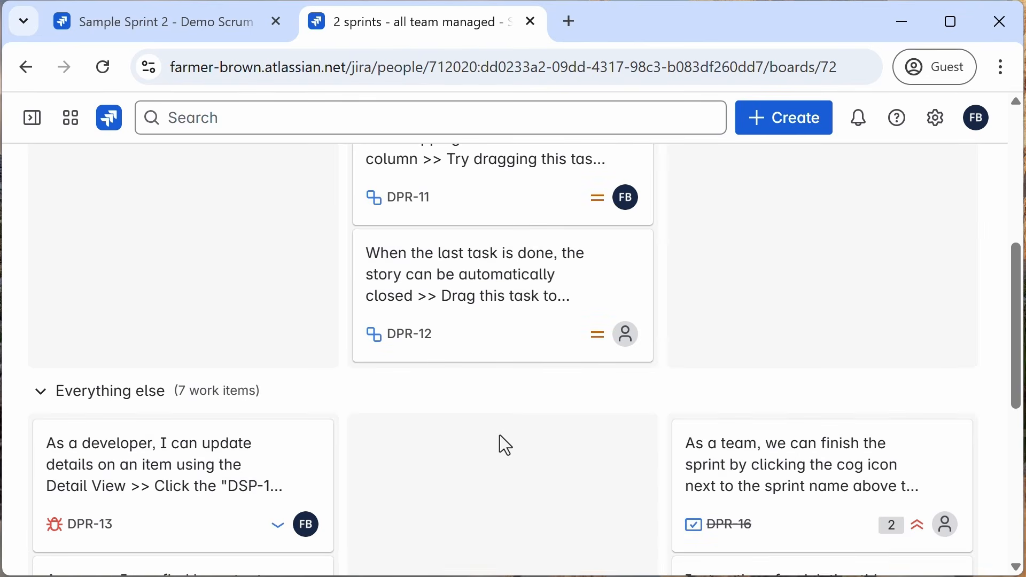
scroll(499, 444, "down", 4)
scroll(786, 395, "down", 6)
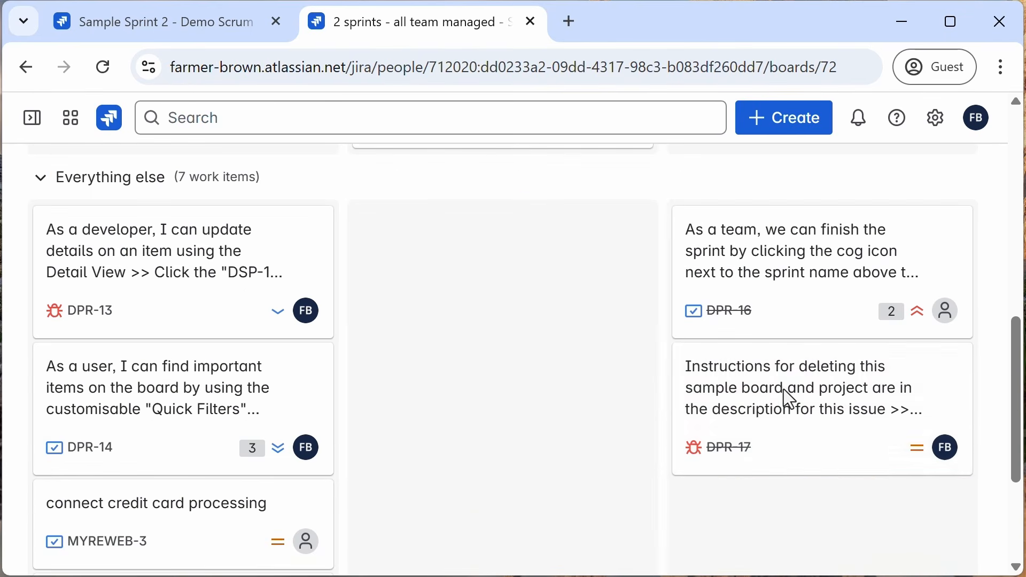
scroll(566, 425, "down", 4)
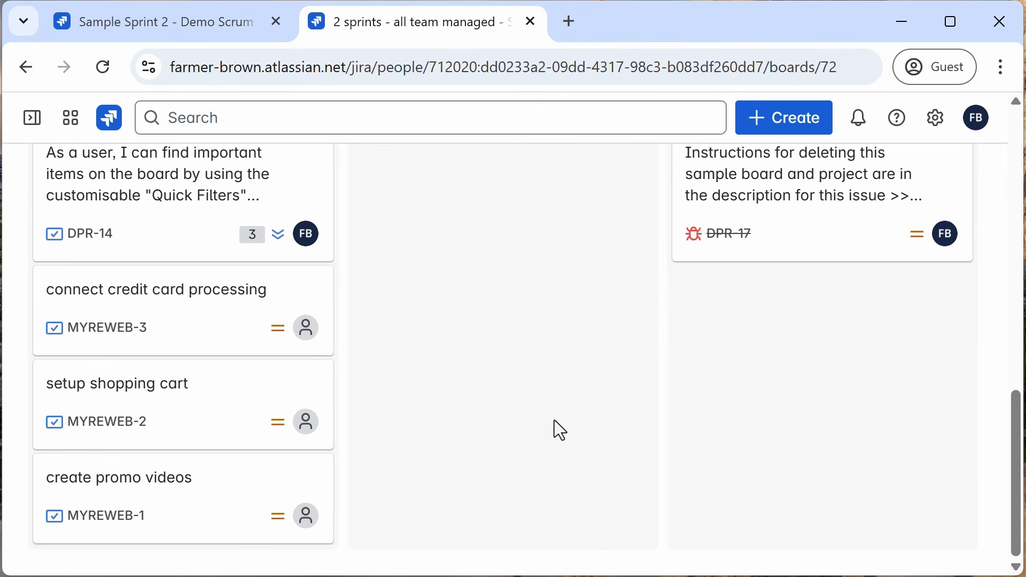
scroll(553, 420, "up", 12)
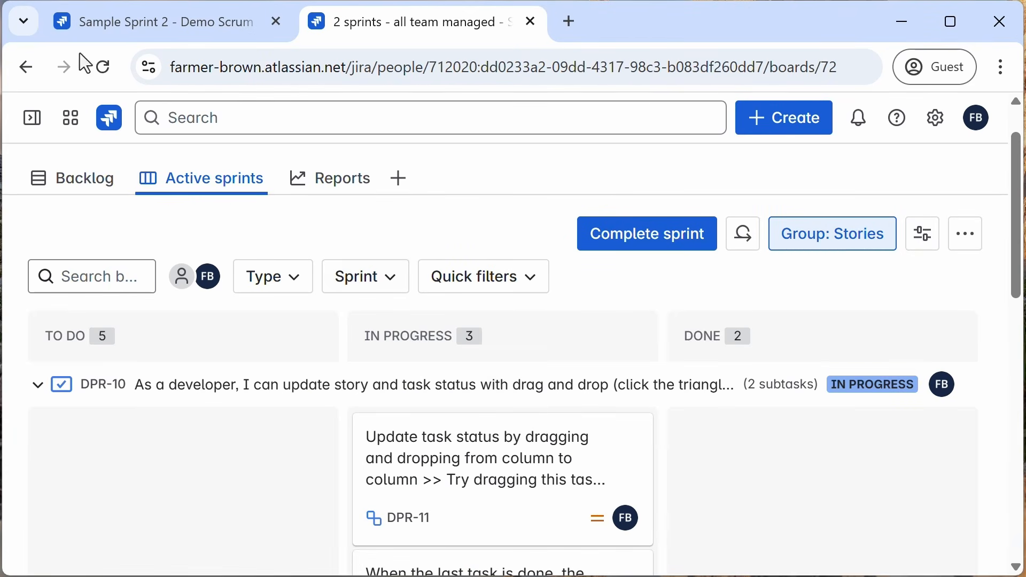
Step: Move DPR-15 from QA Testing back into the In Progress column on the Demo Scrum Board
left_click(79, 23)
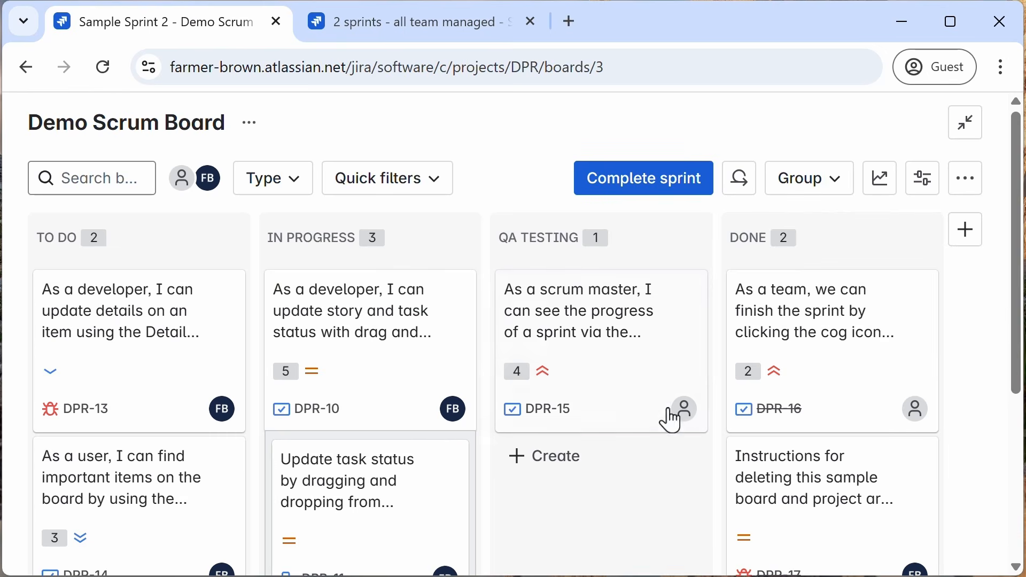
left_click_drag(591, 323, 337, 279)
Step: Refresh the all team managed board and scroll through it to check where DPR-15 appears
left_click(389, 33)
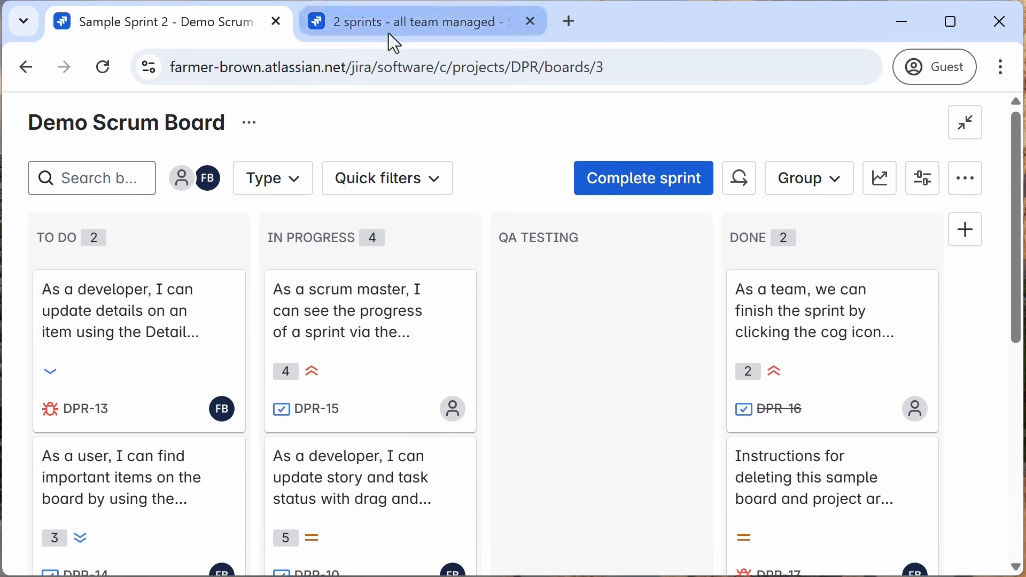
left_click(103, 70)
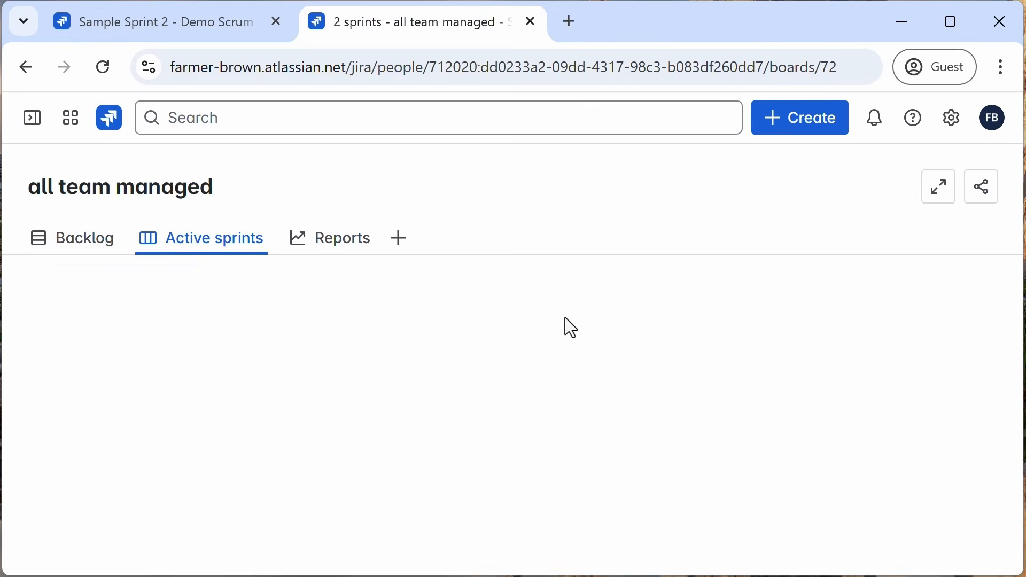
scroll(563, 326, "down", 10)
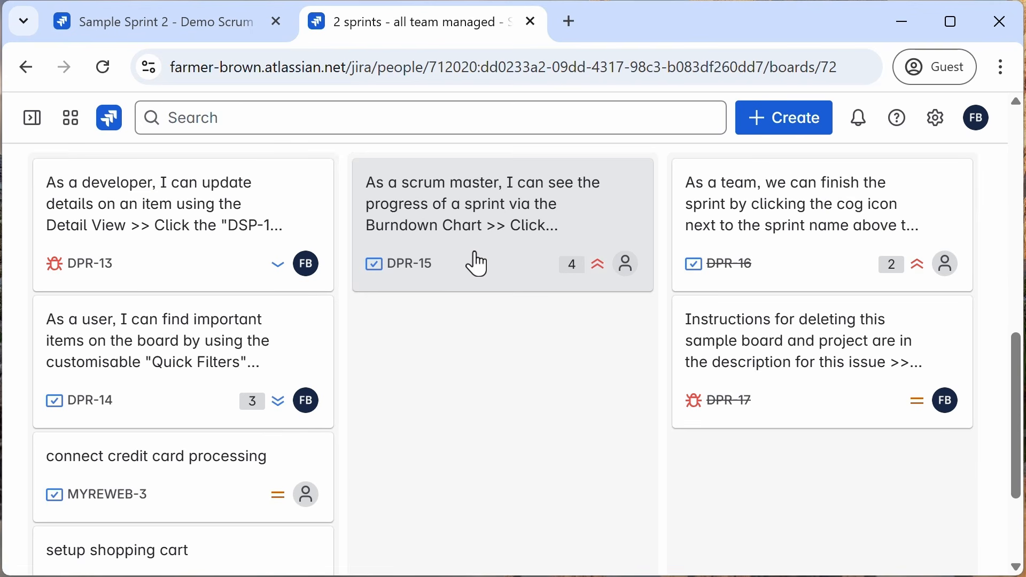
scroll(476, 353, "up", 6)
scroll(472, 348, "up", 4)
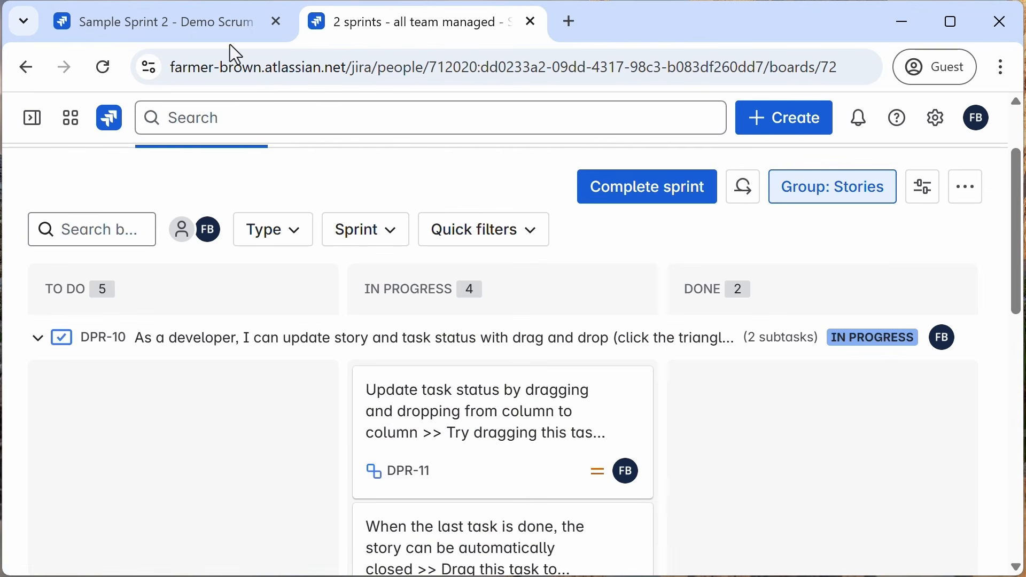
Step: Open the Demo Scrum Board's board settings and review its details, location and board filter
left_click(211, 27)
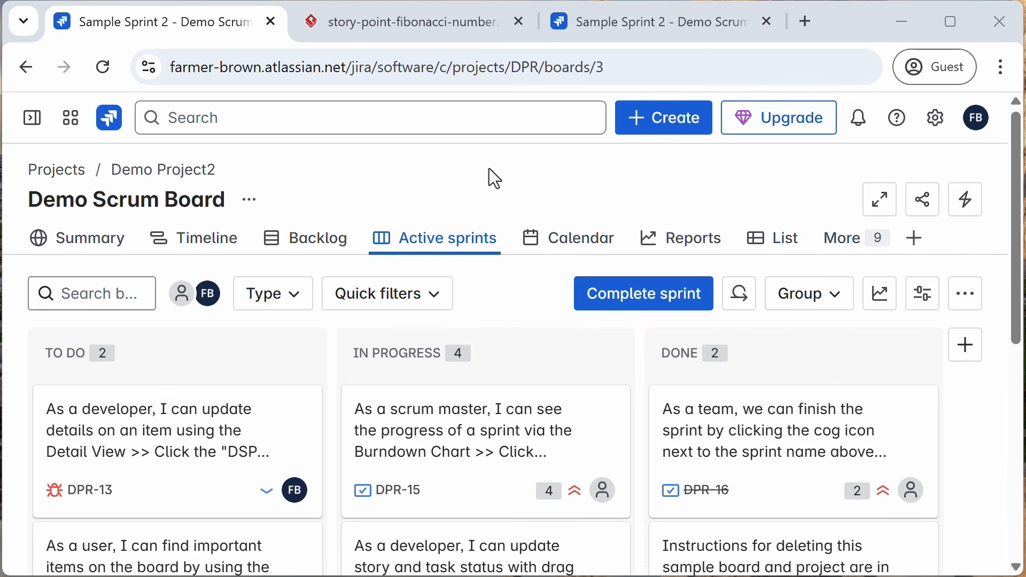
left_click(33, 119)
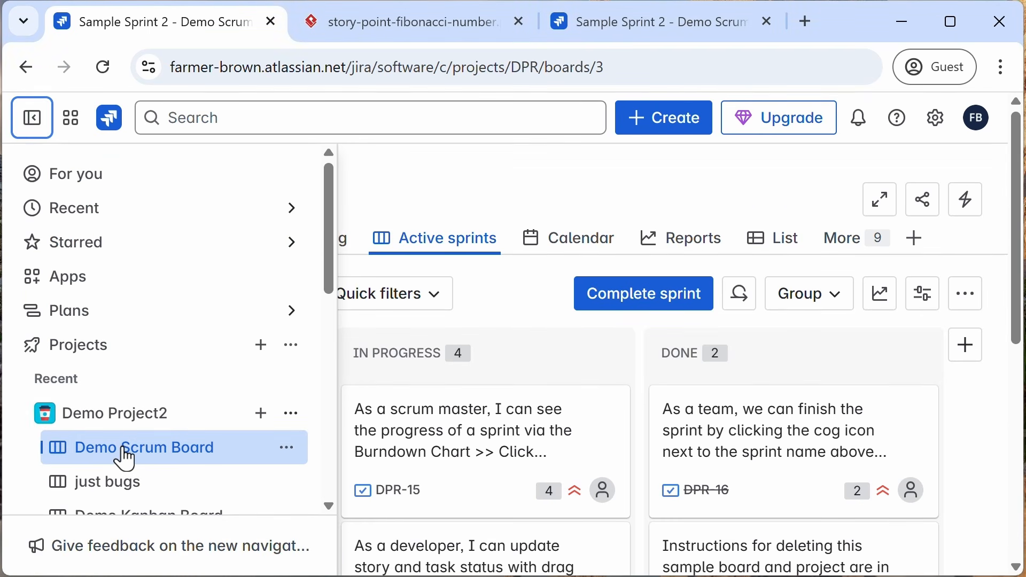
left_click(291, 455)
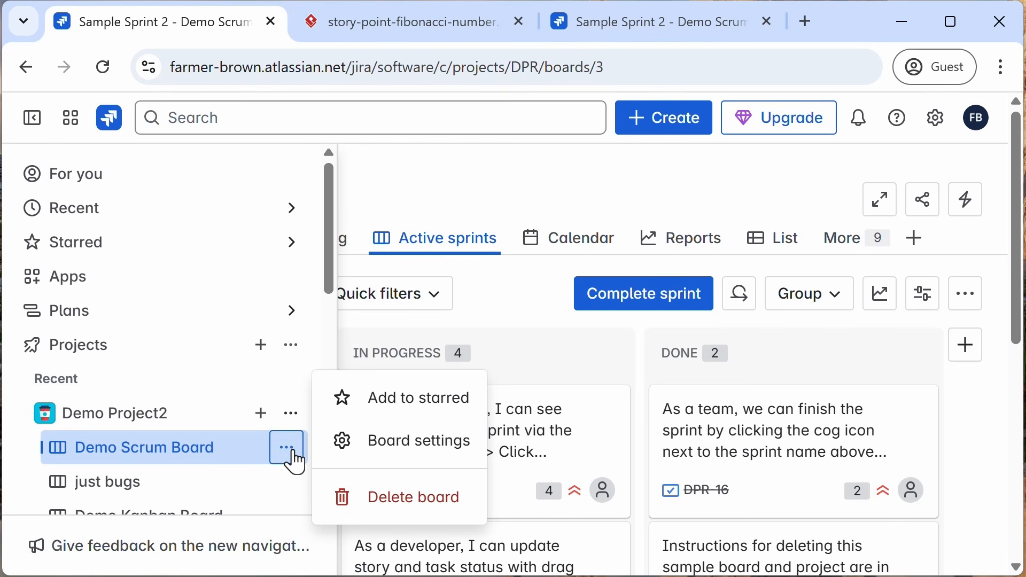
left_click(393, 452)
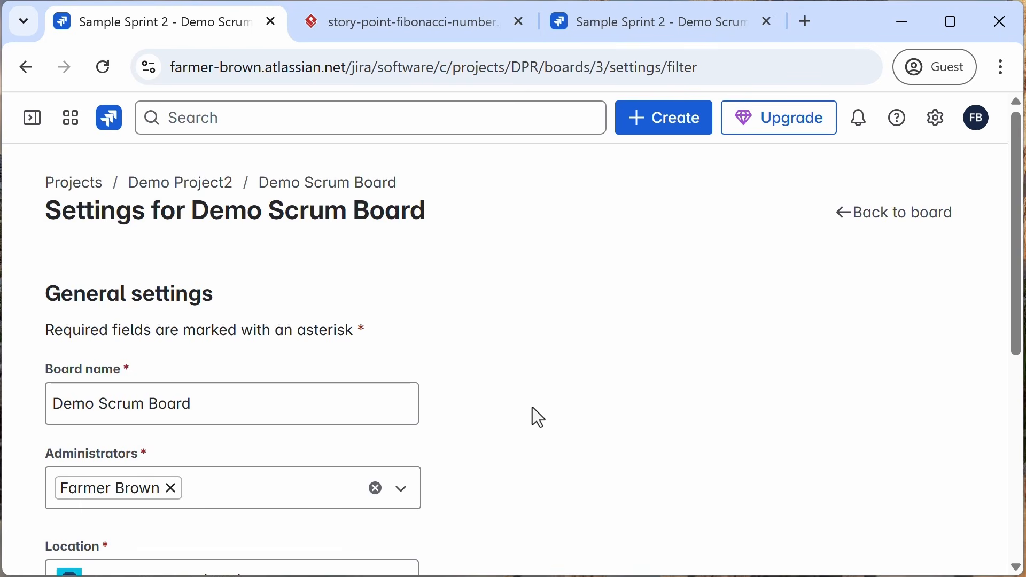
scroll(534, 413, "down", 4)
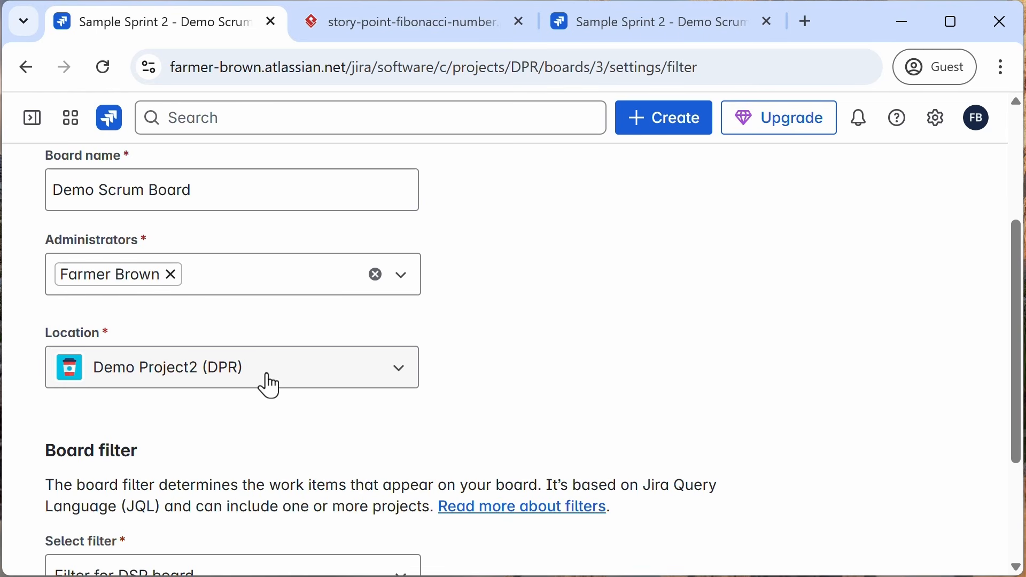
scroll(575, 391, "down", 3)
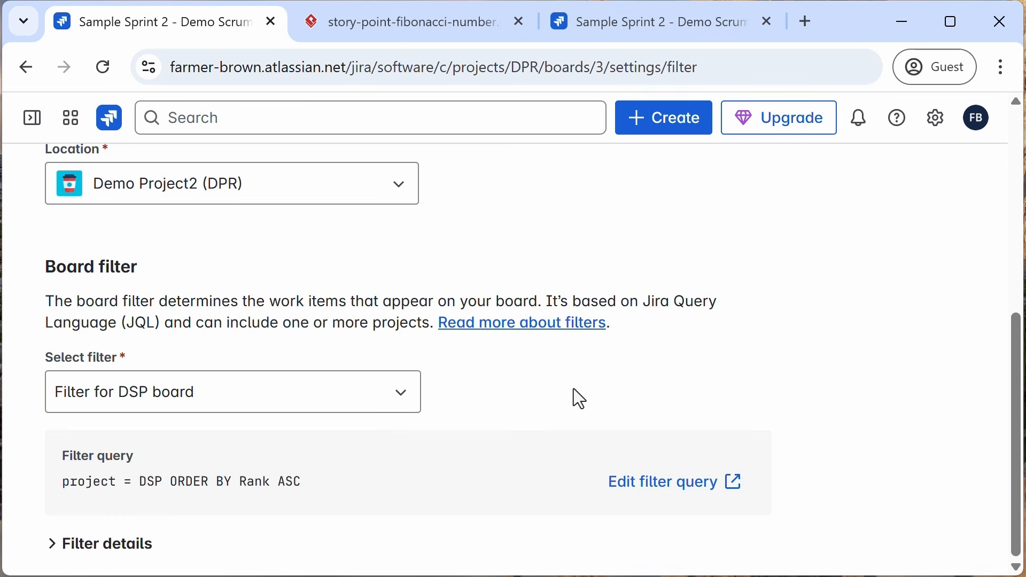
Step: Open the Working Days settings and review the timezone and standard working days
left_click(32, 125)
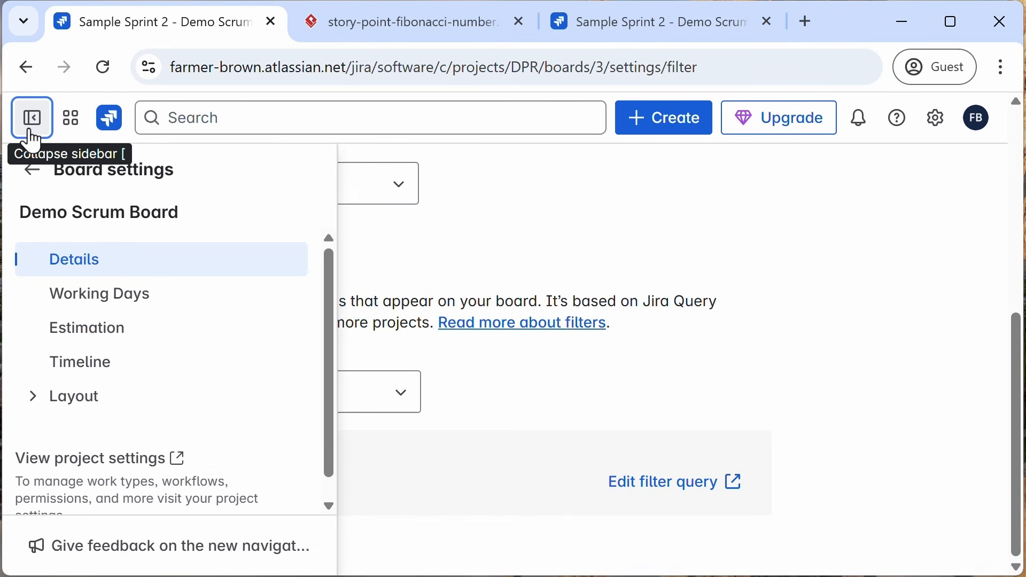
left_click(72, 307)
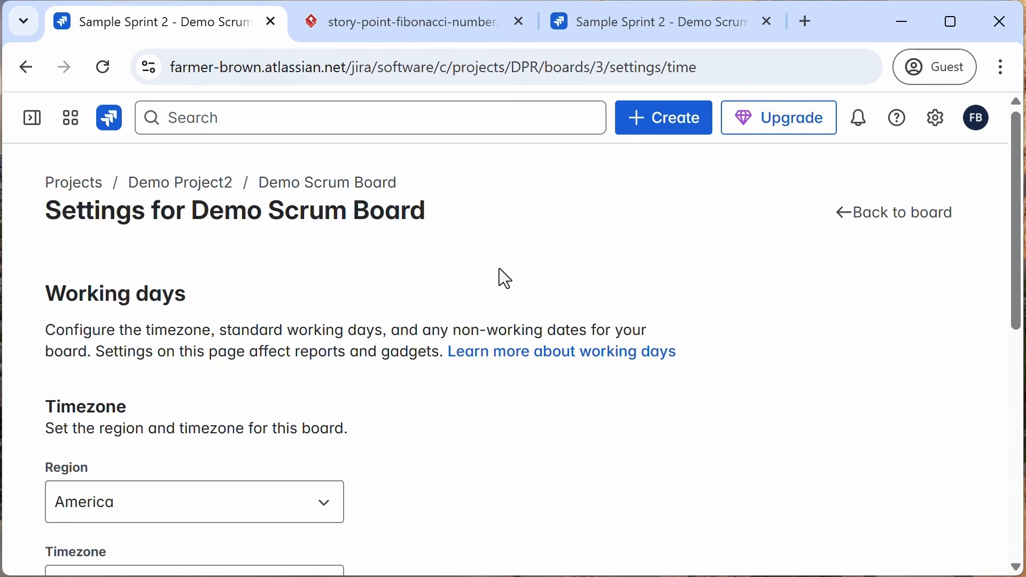
scroll(499, 269, "down", 4)
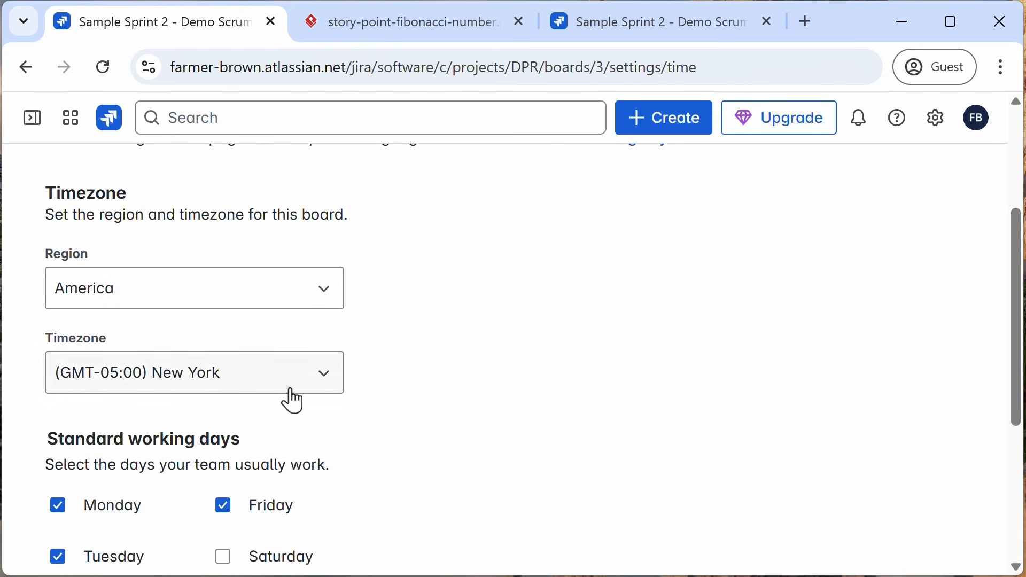
scroll(435, 389, "down", 2)
scroll(434, 380, "down", 2)
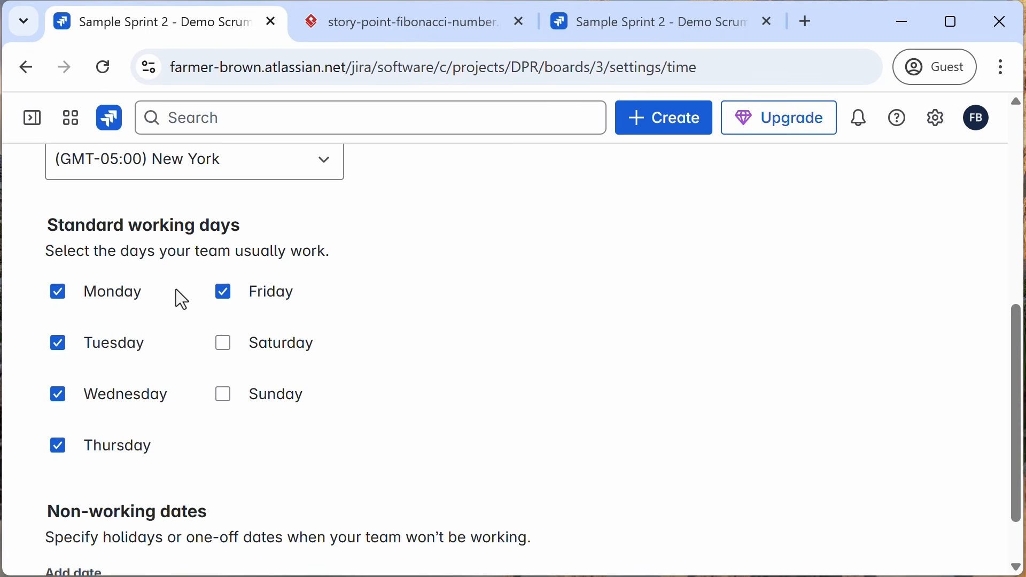
scroll(176, 293, "down", 2)
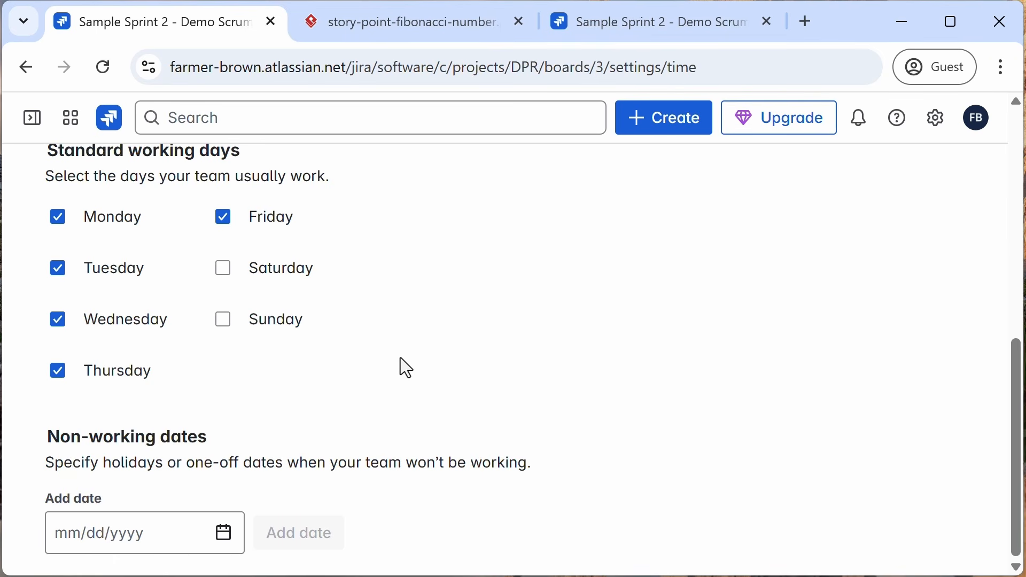
Step: Open the Estimation settings and view the story point Fibonacci image in the other tab
left_click(31, 119)
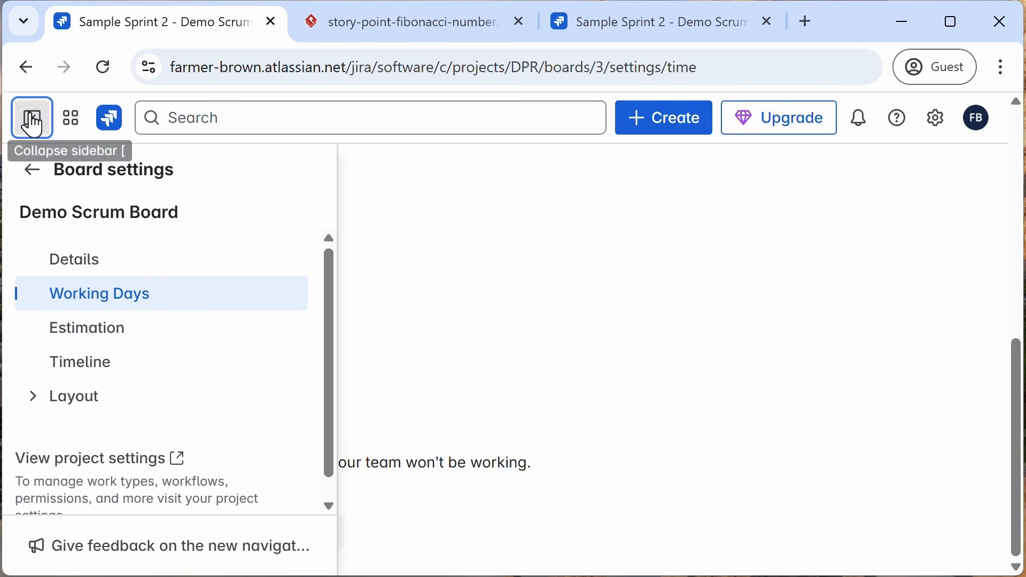
left_click(89, 338)
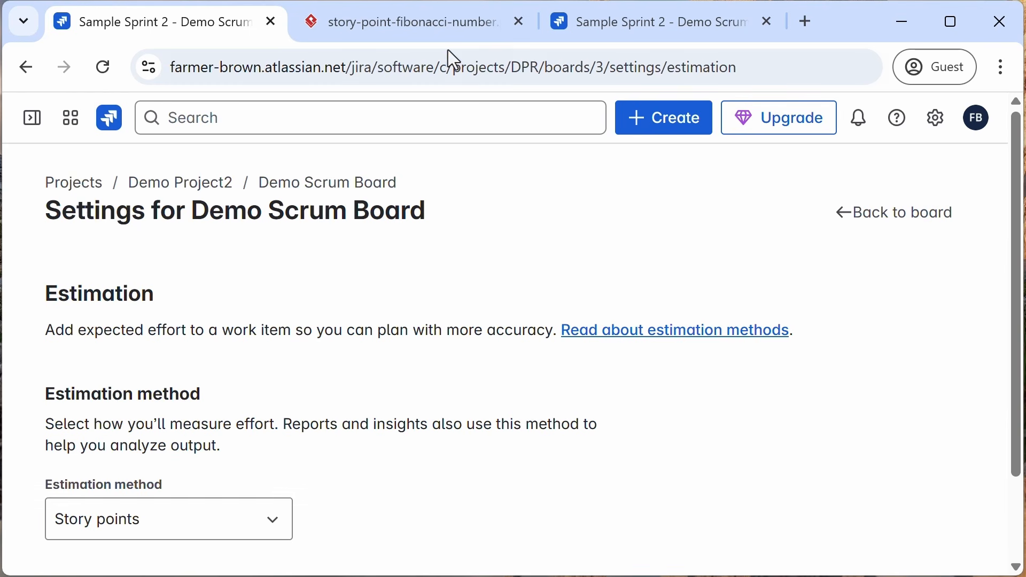
left_click(447, 27)
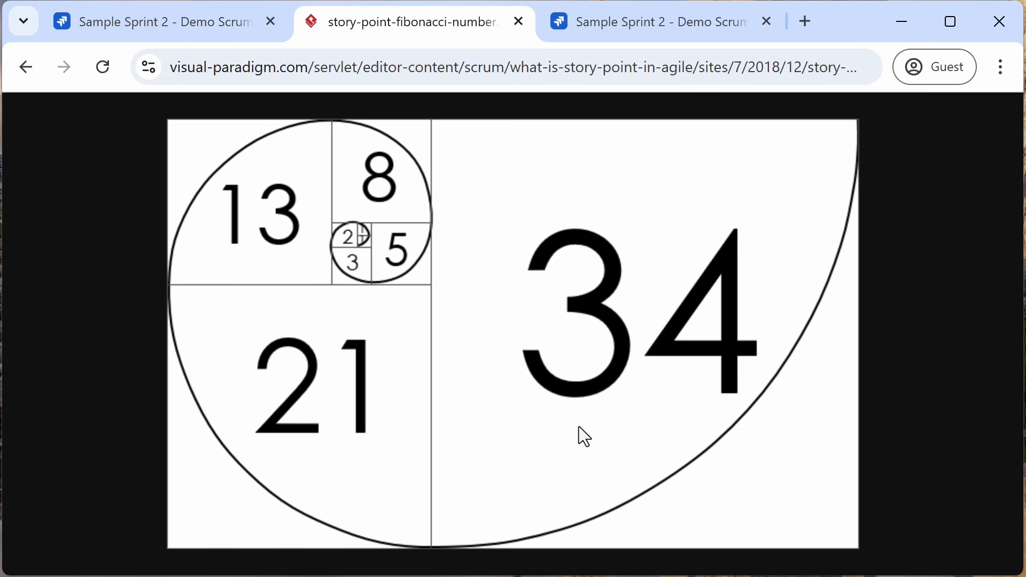
left_click(139, 27)
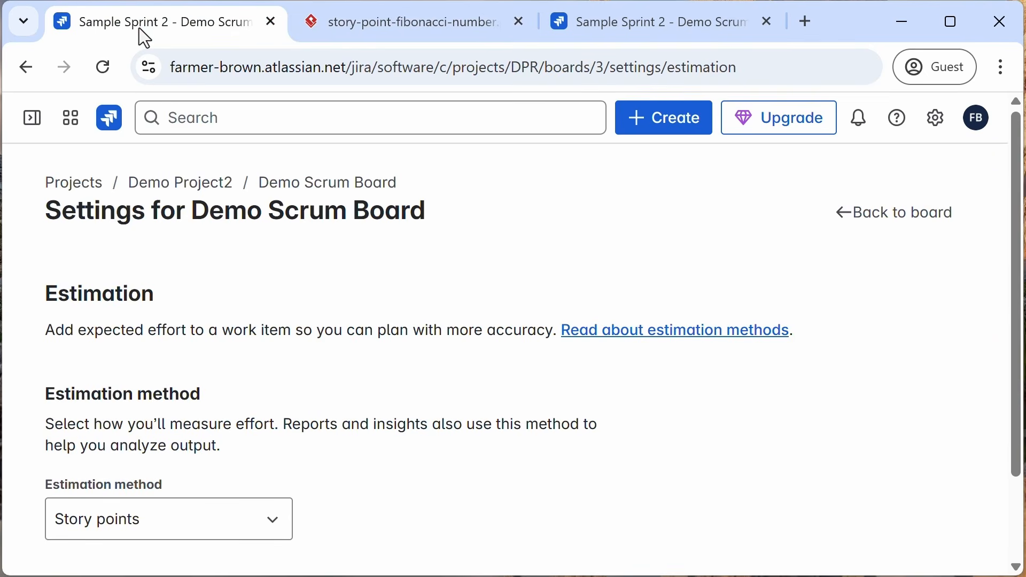
Step: Open the Columns layout settings and review the column constraints and status mapping
left_click(34, 121)
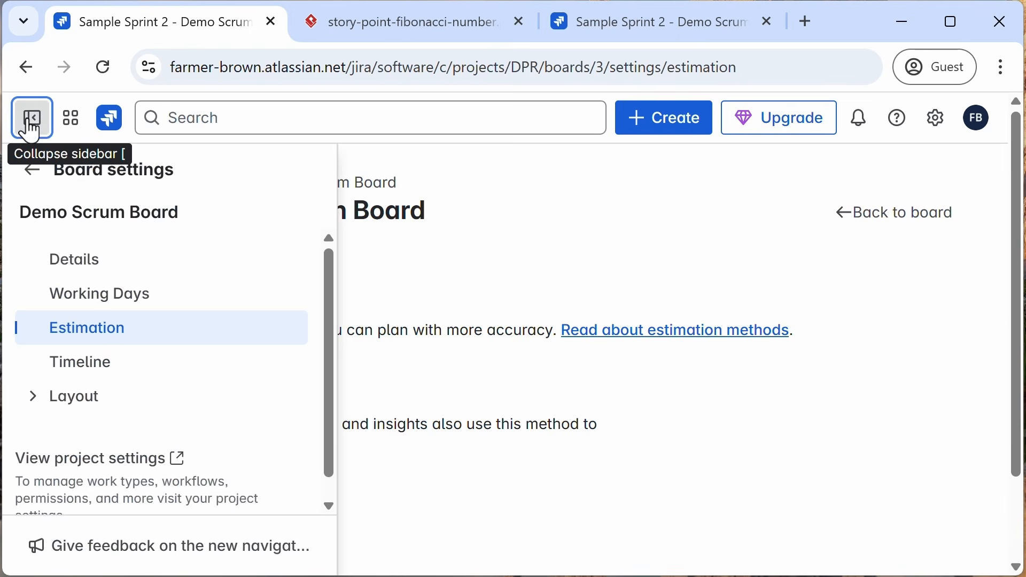
left_click(78, 412)
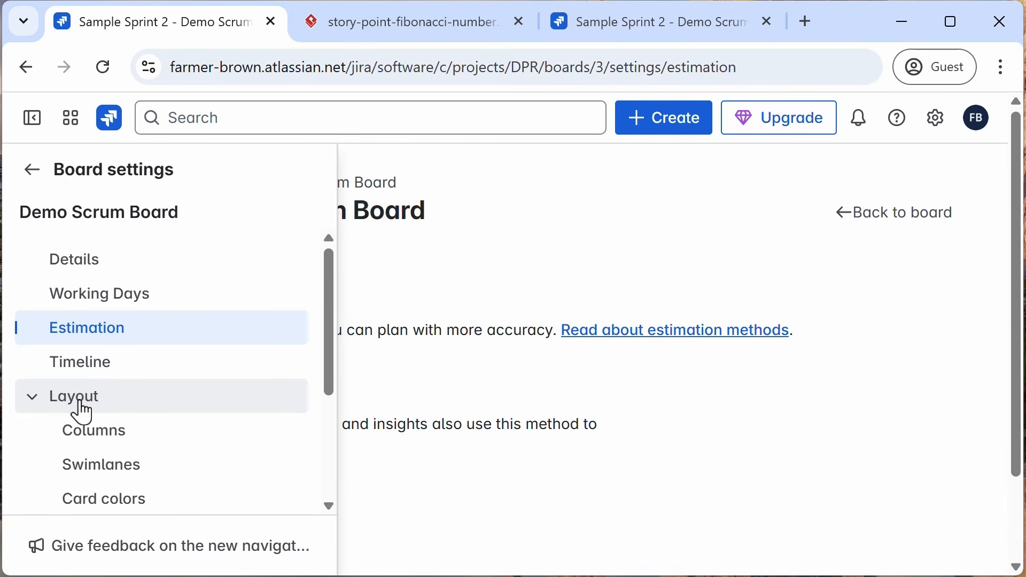
left_click(94, 436)
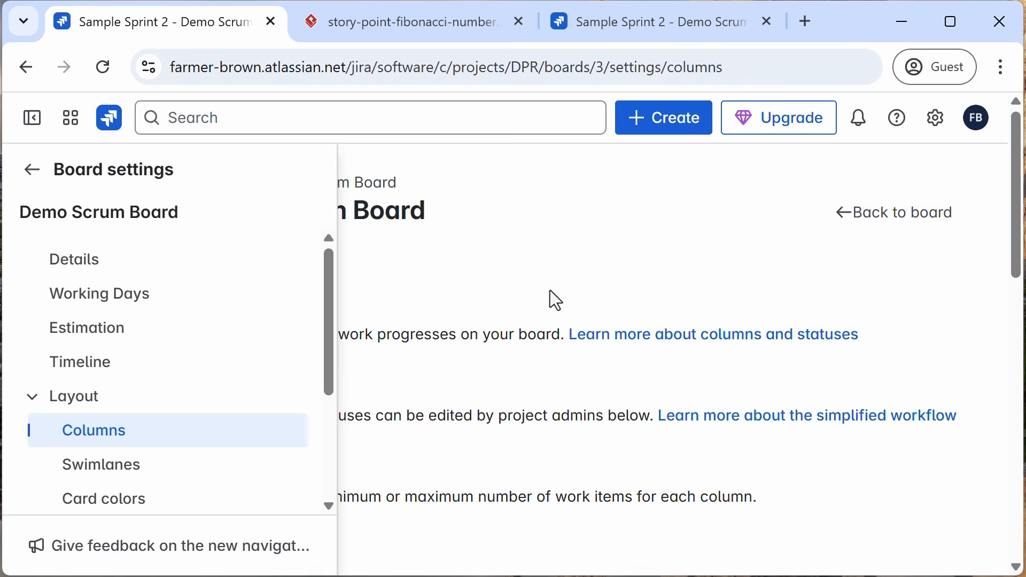
scroll(550, 290, "down", 2)
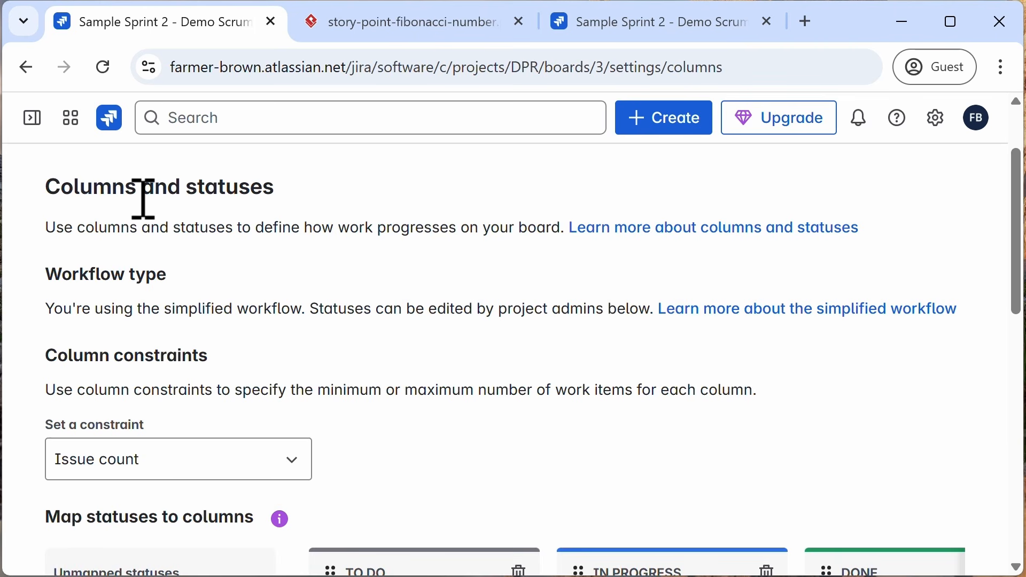
scroll(386, 355, "down", 2)
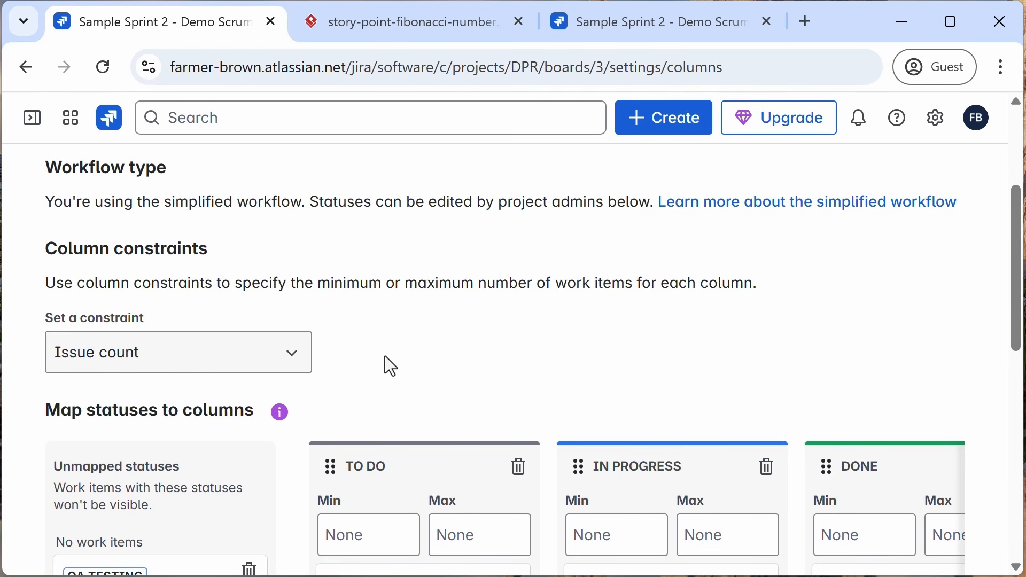
scroll(389, 366, "down", 4)
scroll(582, 374, "up", 2)
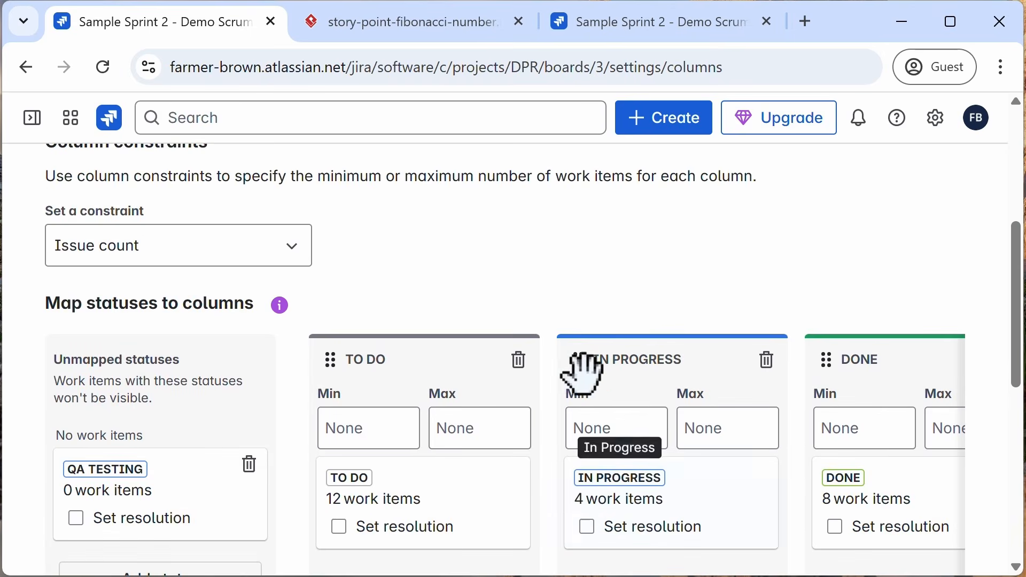
Step: Set the In Progress column's maximum to 5, then clear the maximum again
left_click(723, 431)
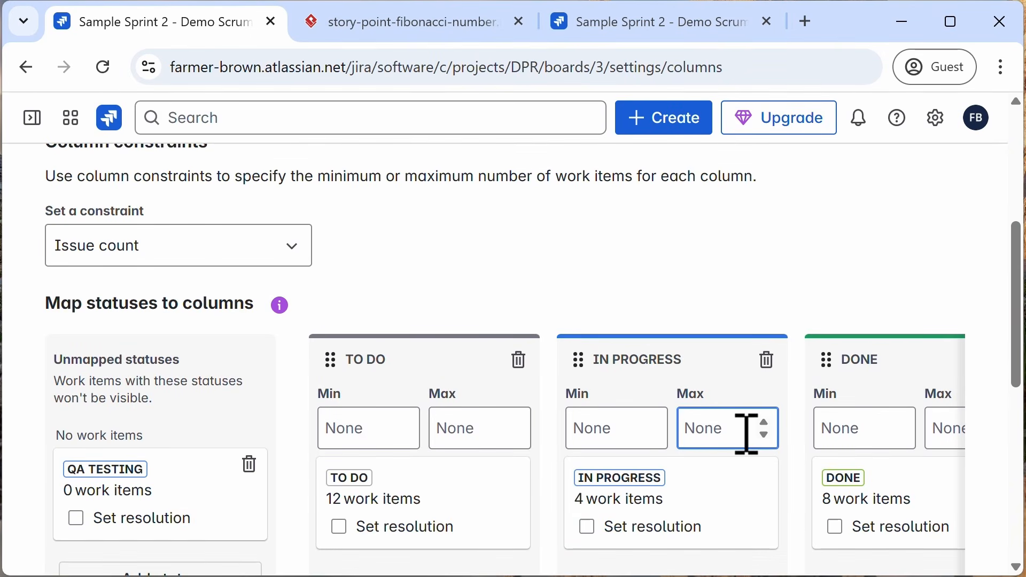
type("5")
left_click(685, 295)
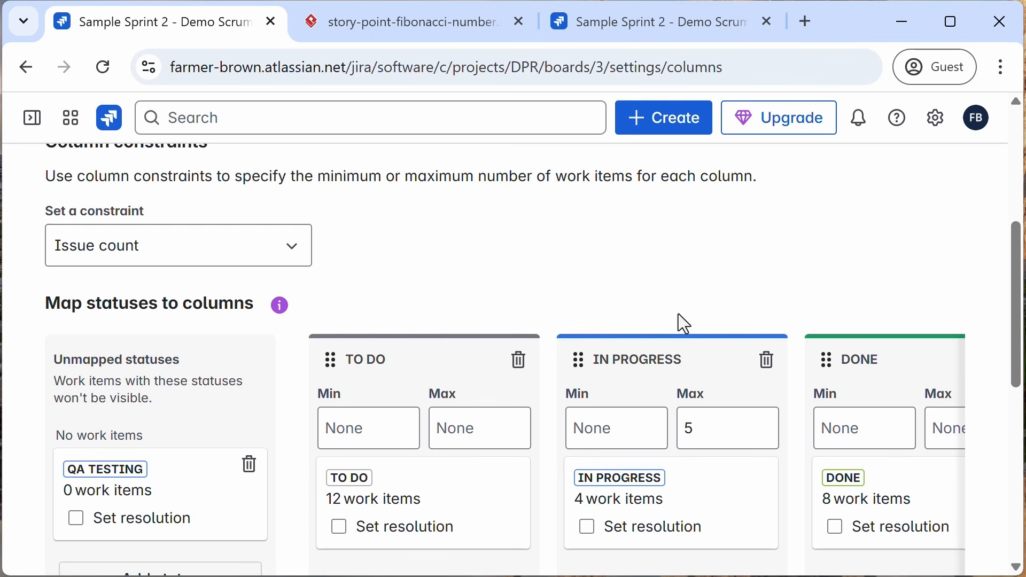
left_click_drag(713, 427, 643, 449)
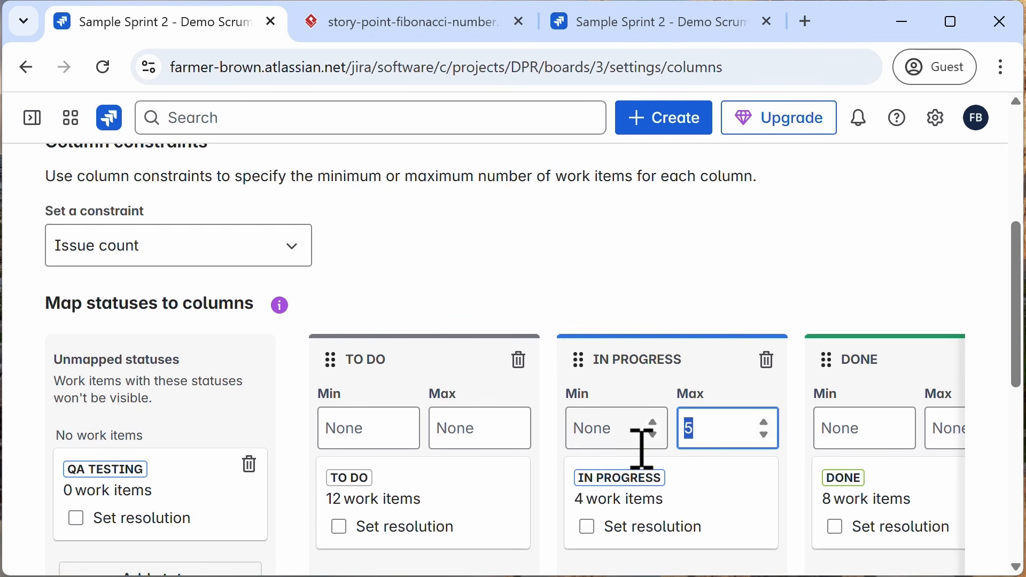
type("0")
key("BackSpace")
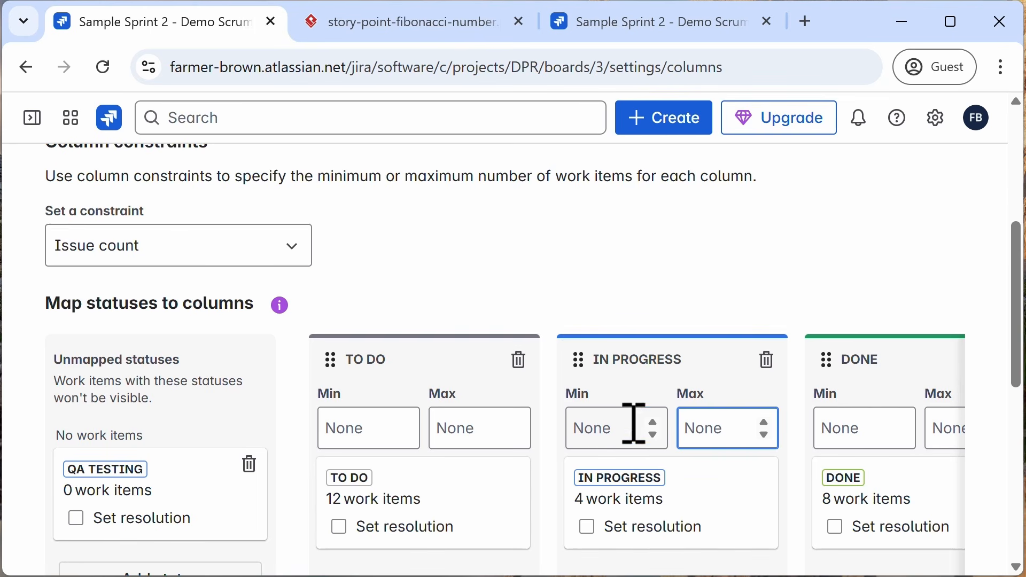
Step: Open the Swimlanes settings and review the swimlane grouping method options
scroll(510, 290, "down", 4)
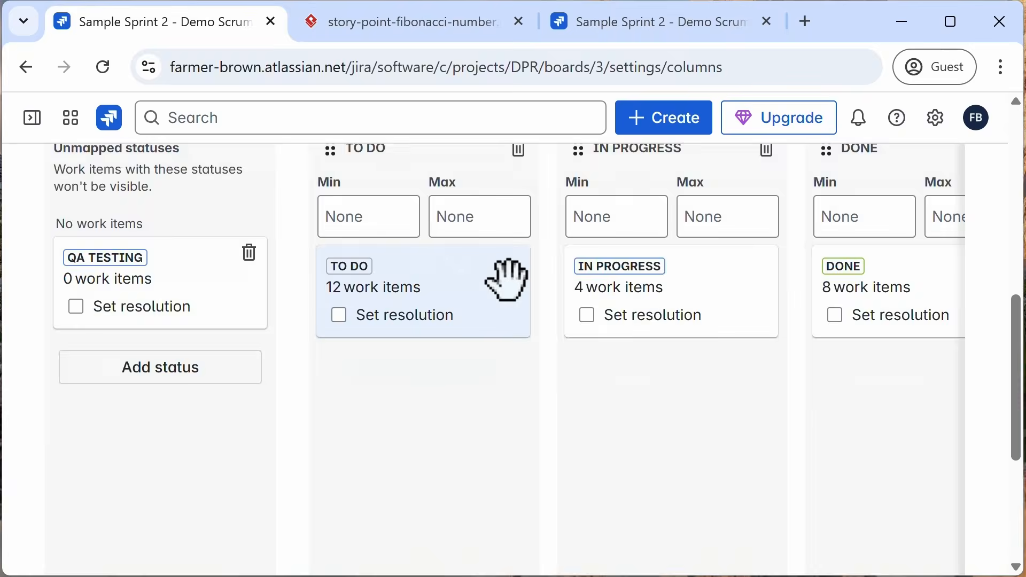
scroll(504, 275, "up", 10)
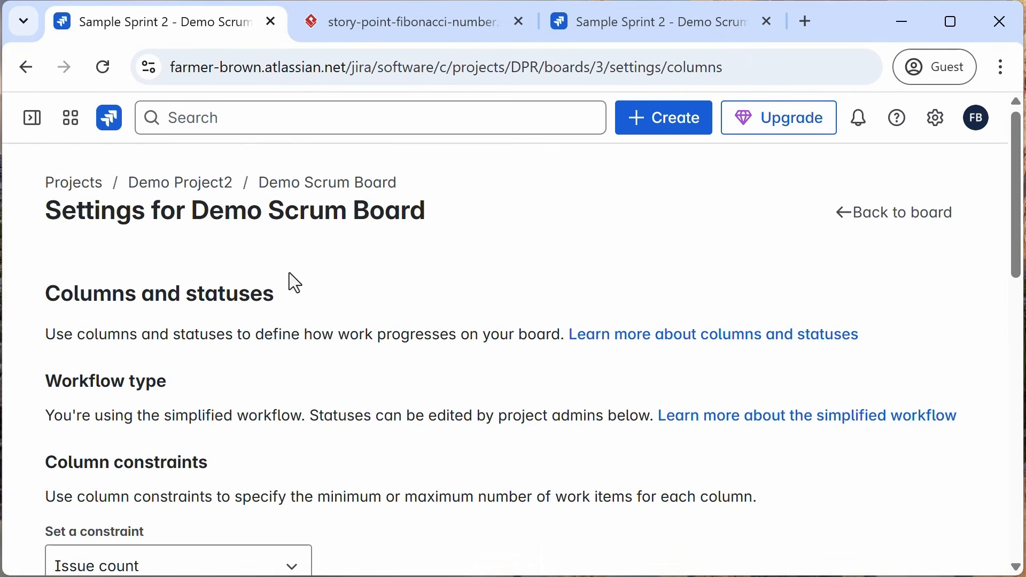
left_click(32, 124)
scroll(137, 321, "down", 2)
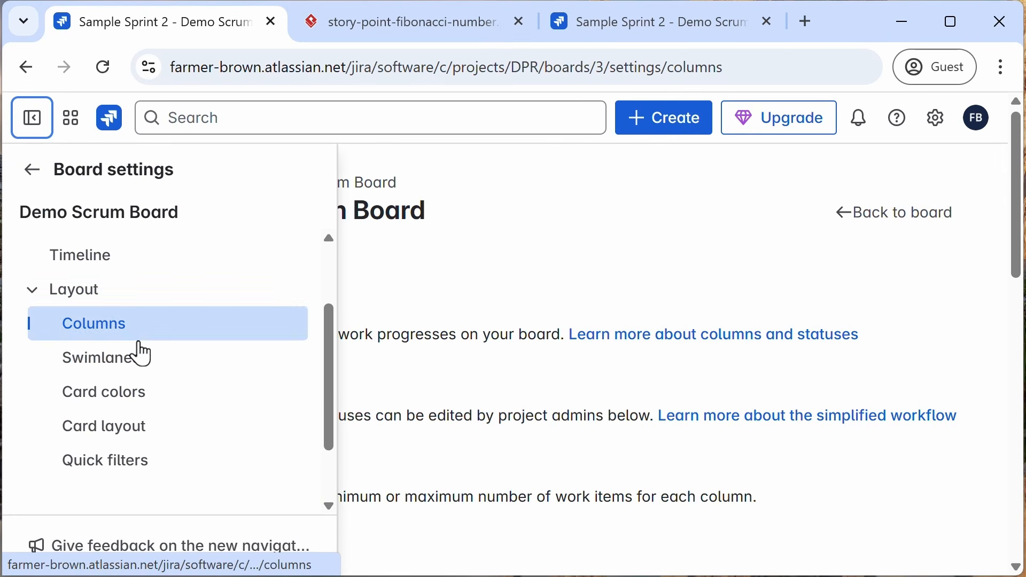
left_click(121, 371)
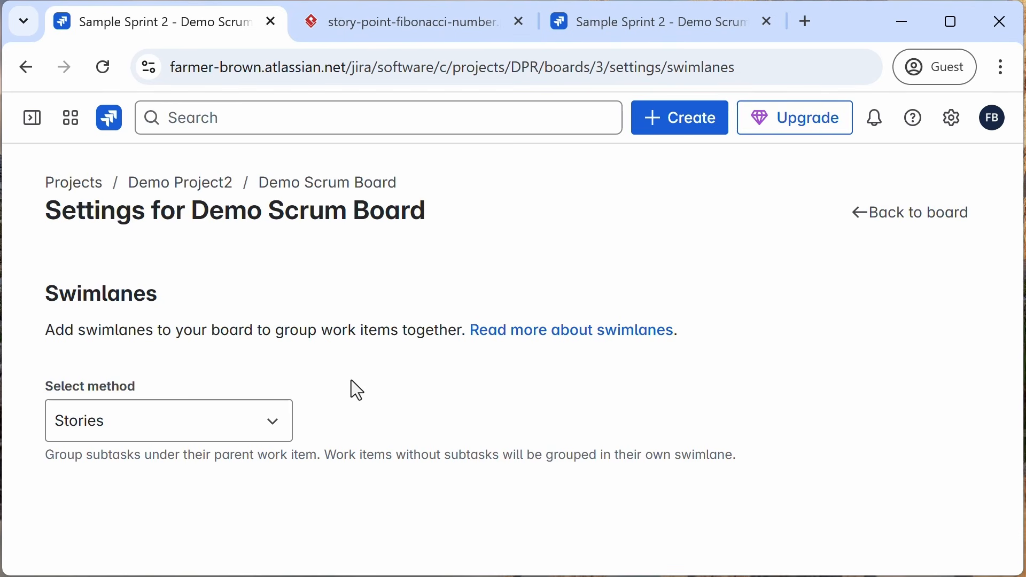
left_click(275, 422)
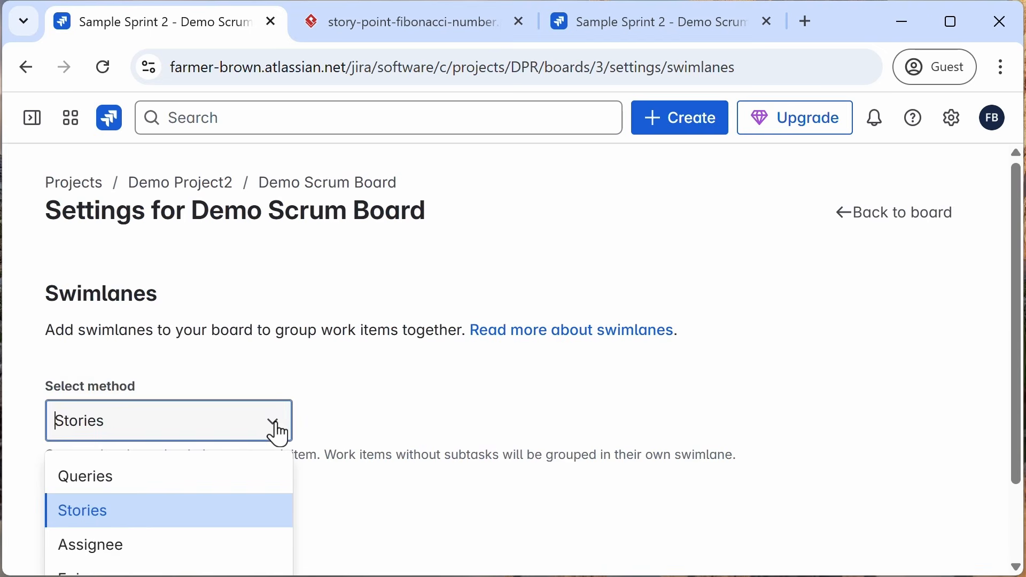
left_click(374, 382)
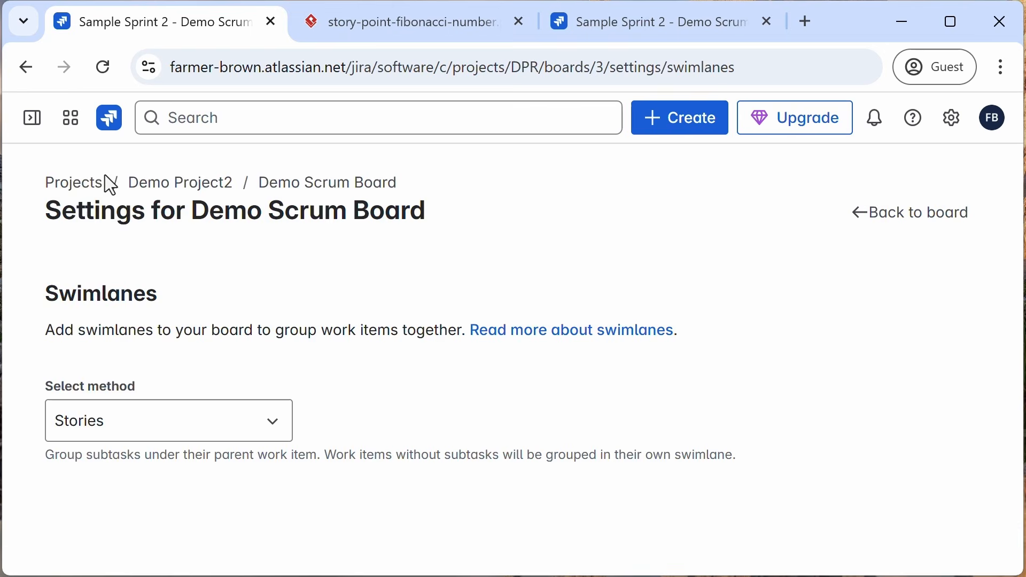
Step: Open the Card colors settings and set the card color method to Priorities
left_click(35, 118)
left_click(111, 400)
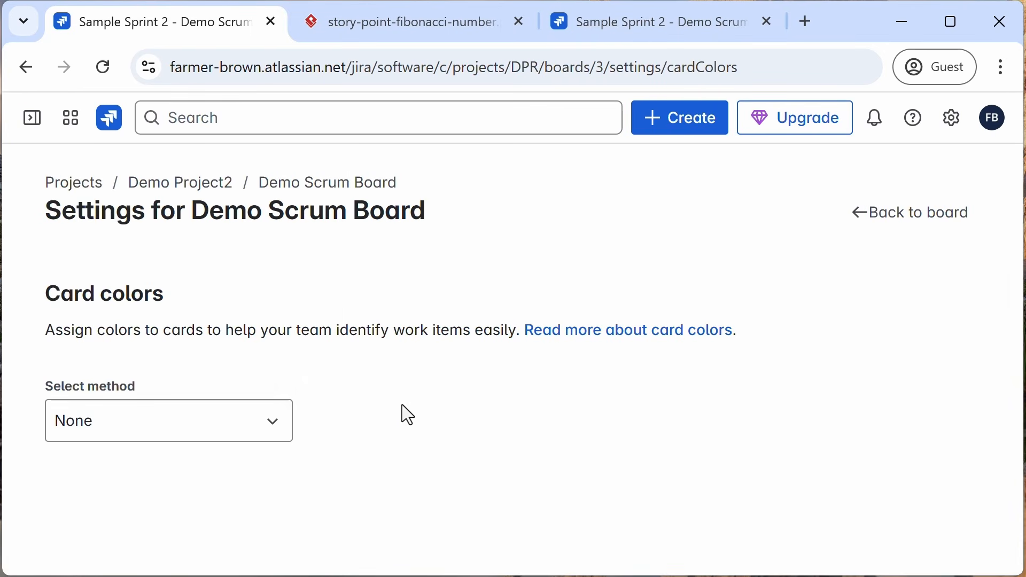
left_click(227, 433)
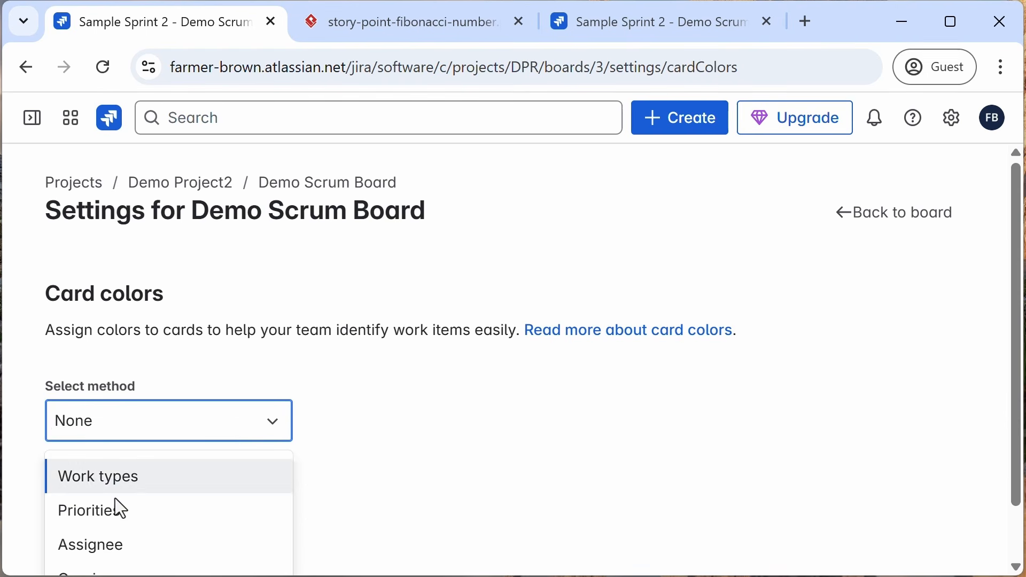
left_click(102, 511)
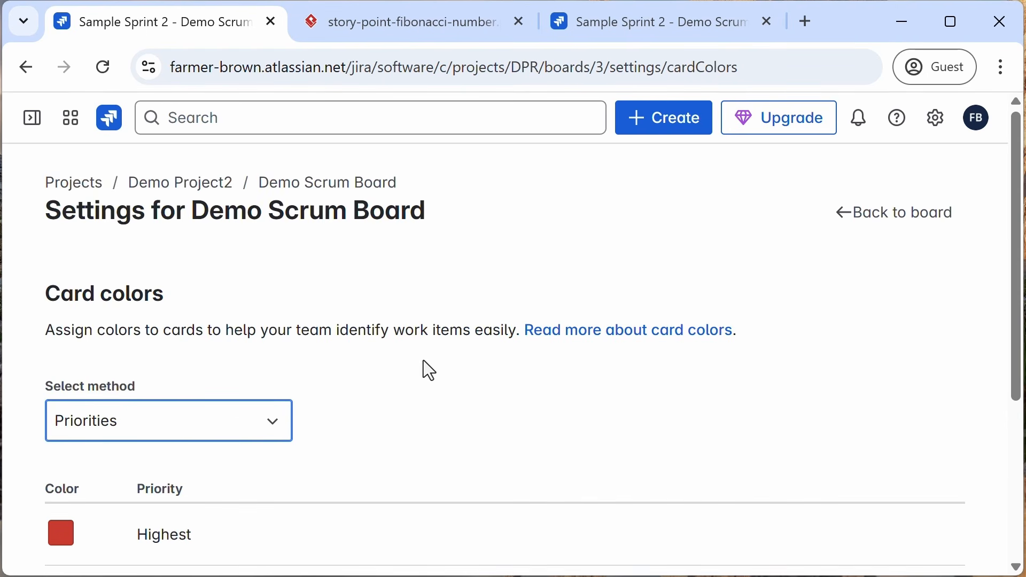
Step: Review the priority color list, then reload the sprint board in the other tab and open its backlog
scroll(423, 369, "down", 5)
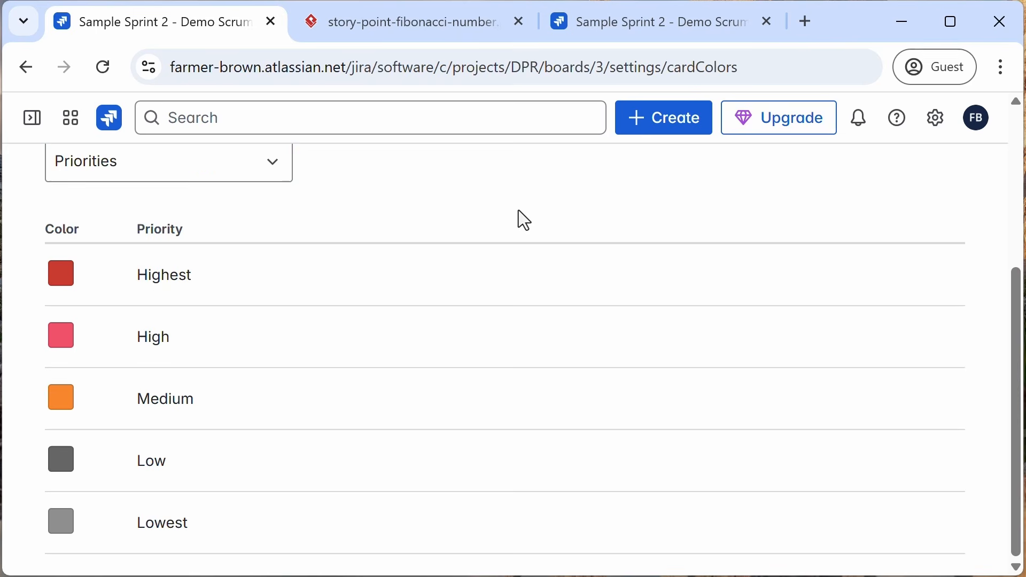
left_click(631, 24)
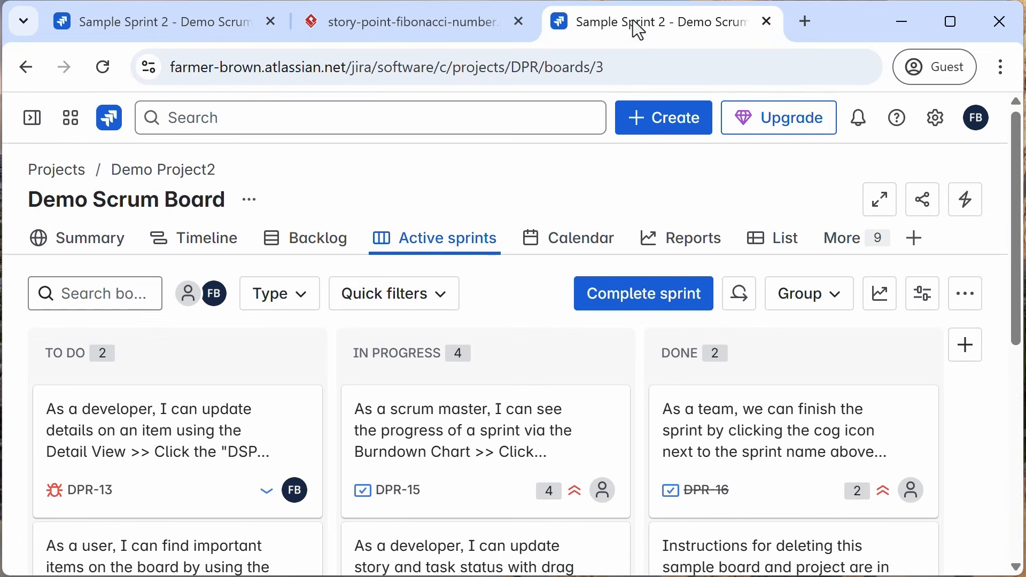
left_click(103, 67)
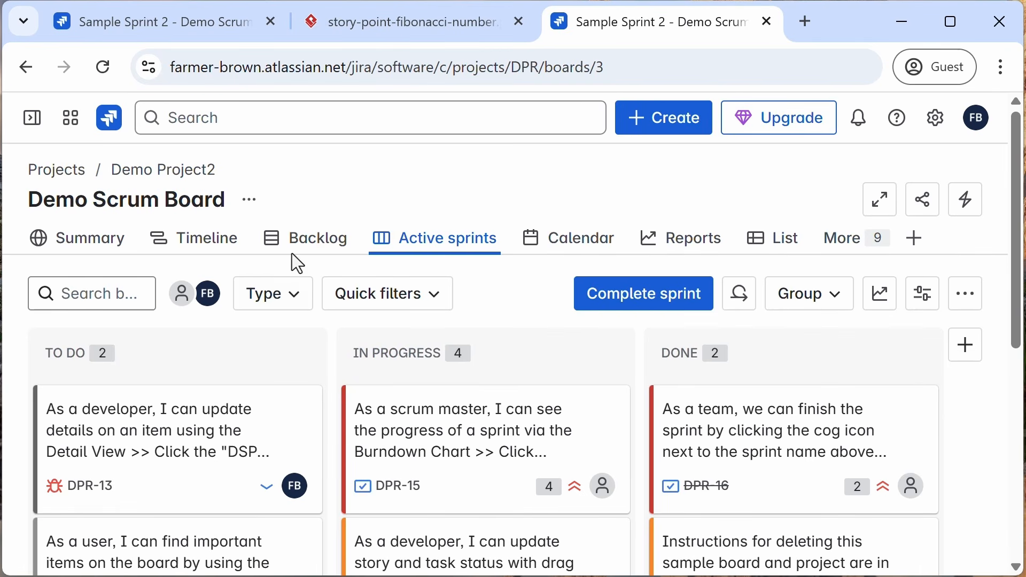
left_click(299, 242)
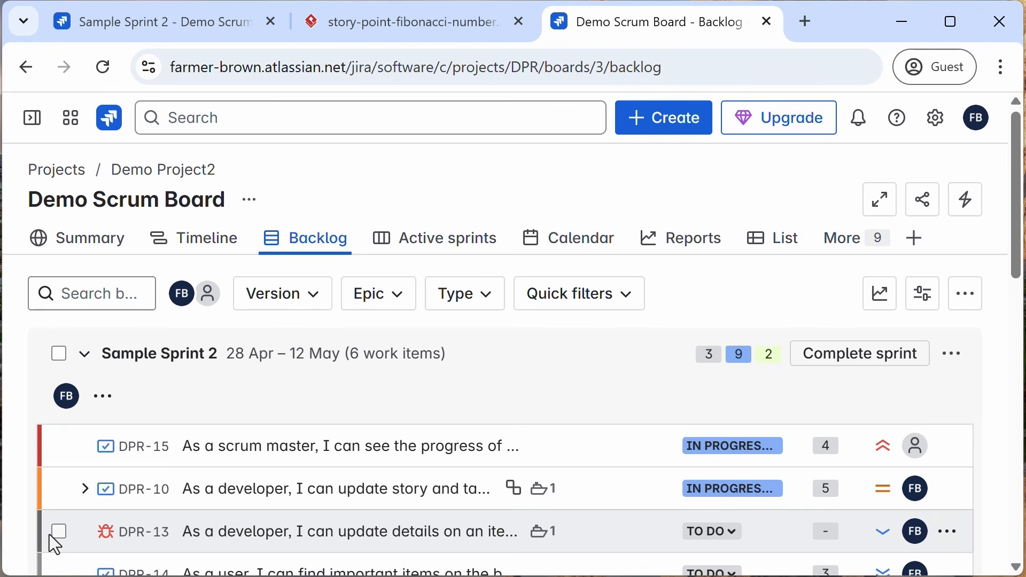
Step: Open the Card layout settings and review the backlog, active sprints and days in column options
left_click(140, 25)
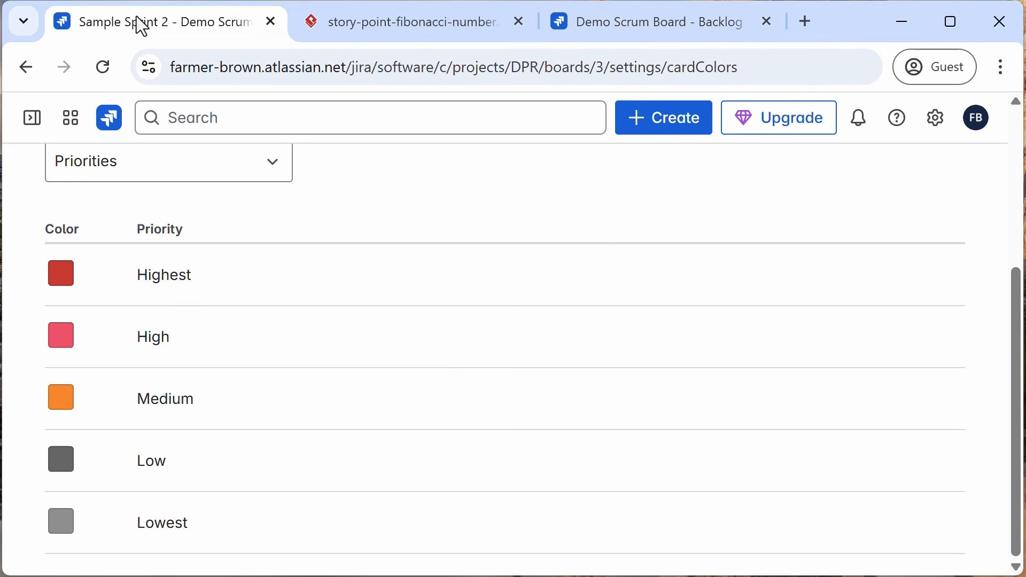
scroll(319, 332, "up", 5)
left_click(78, 436)
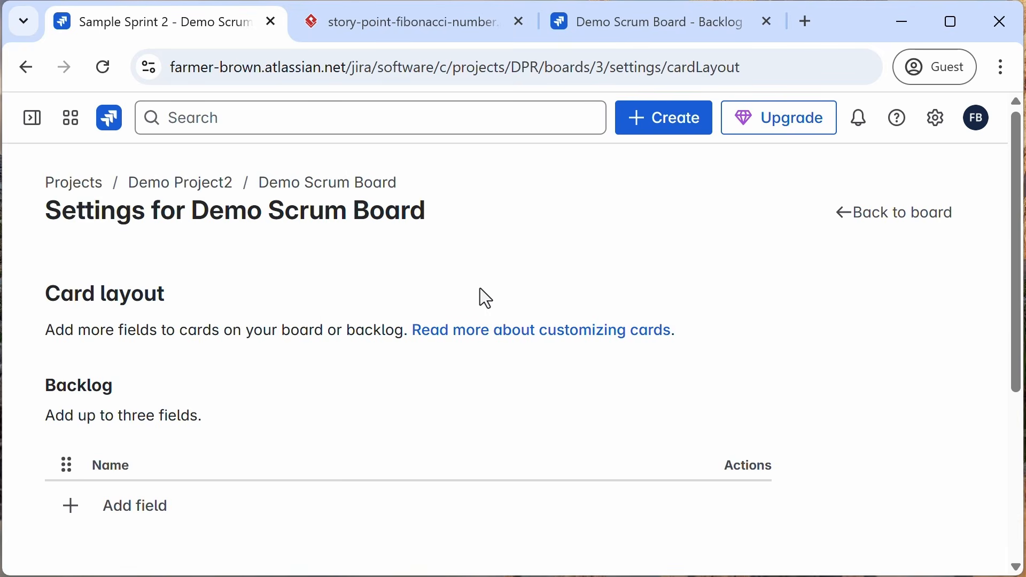
scroll(795, 371, "down", 4)
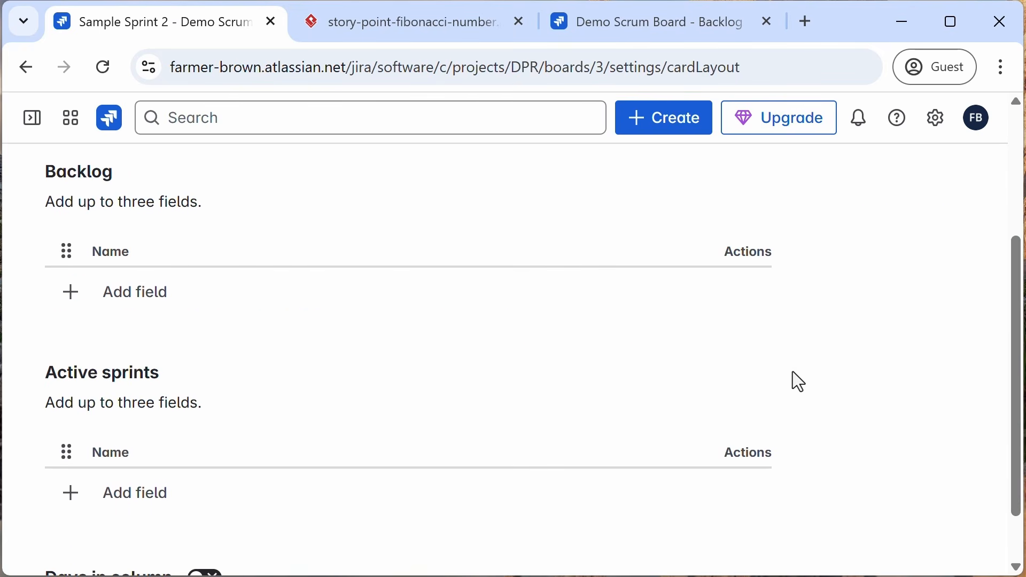
scroll(793, 372, "up", 4)
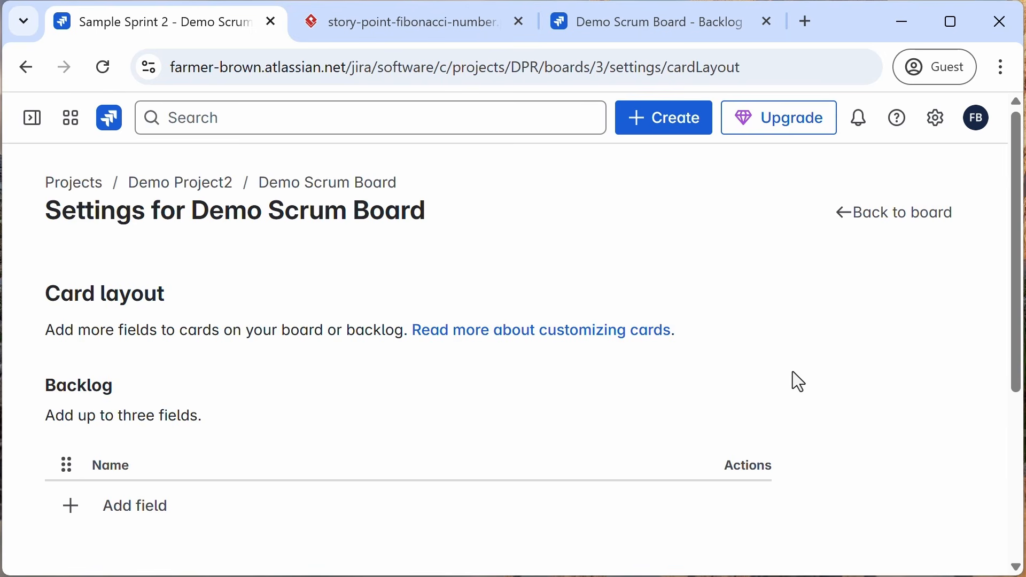
scroll(791, 373, "down", 5)
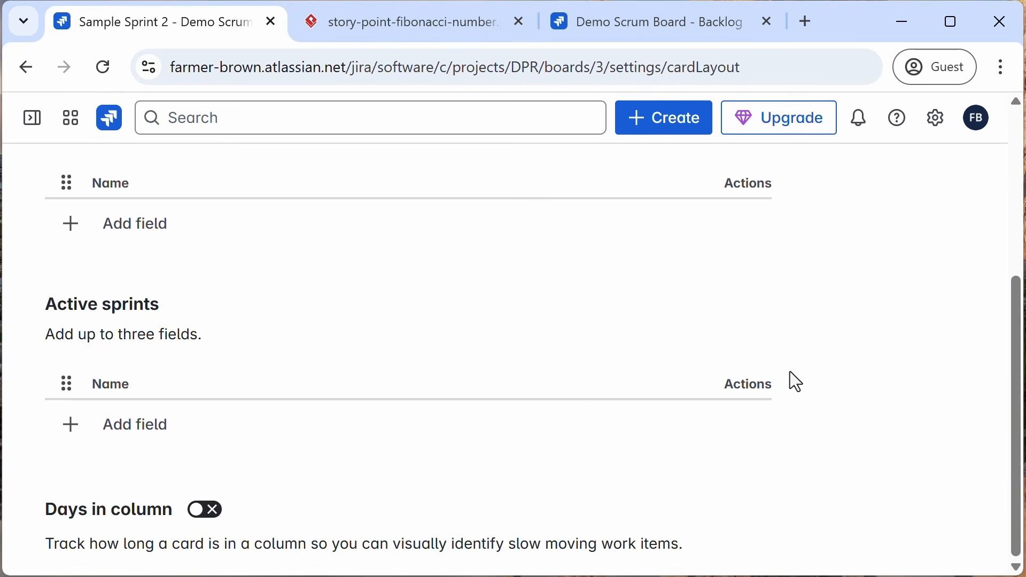
scroll(790, 371, "up", 4)
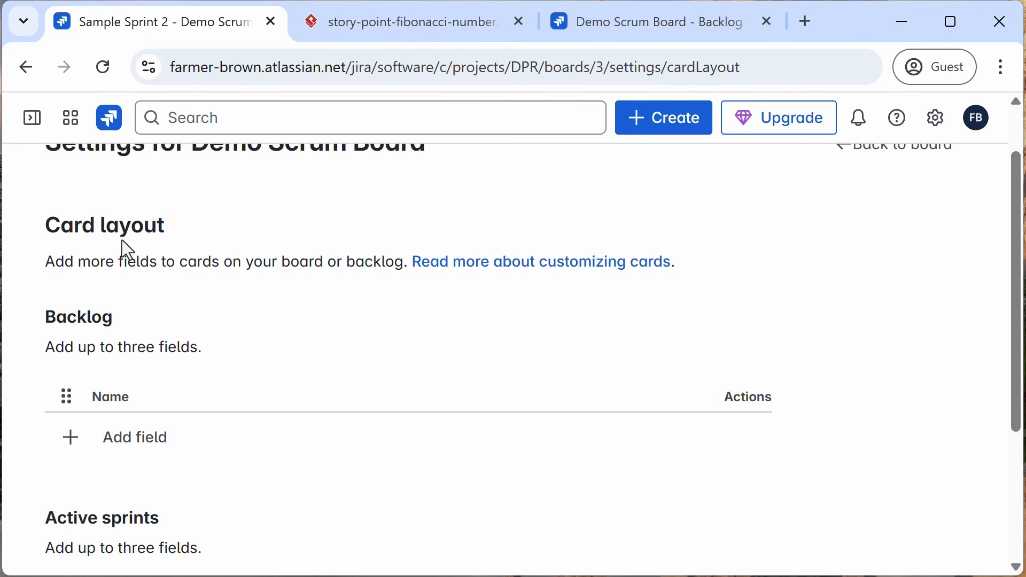
Step: Add the Reporter field to the backlog card layout and save it
left_click(78, 446)
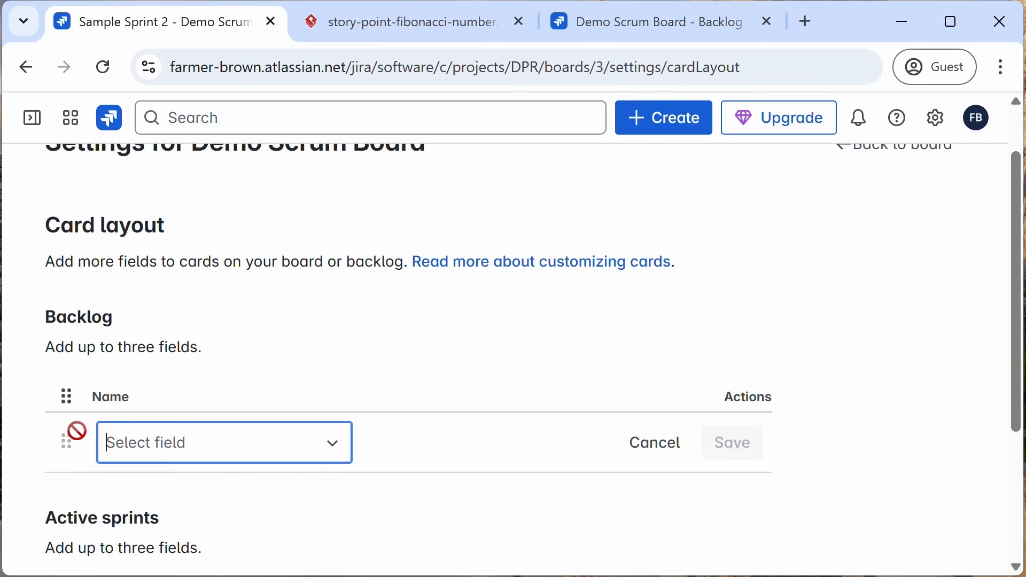
type("report")
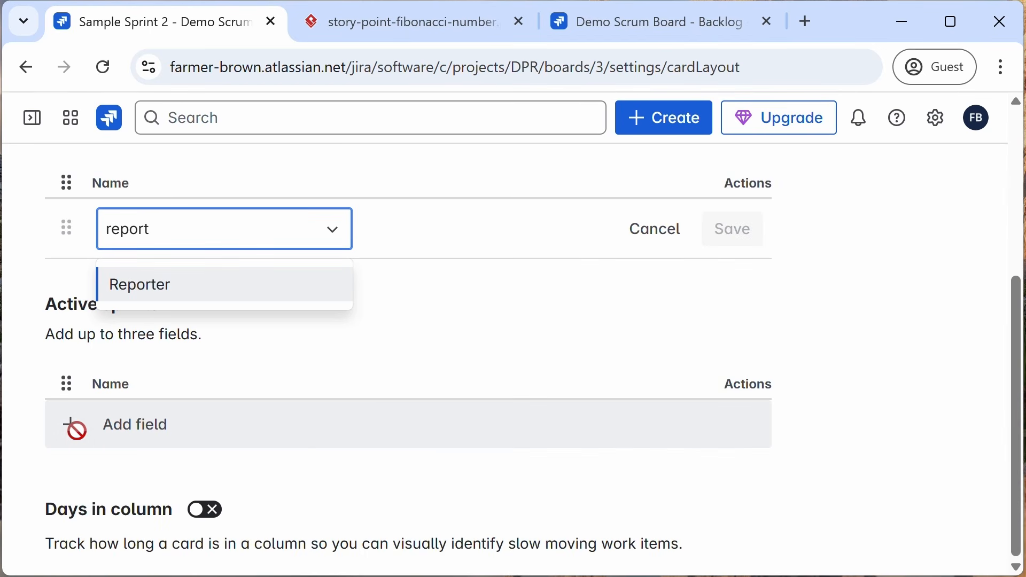
left_click(138, 281)
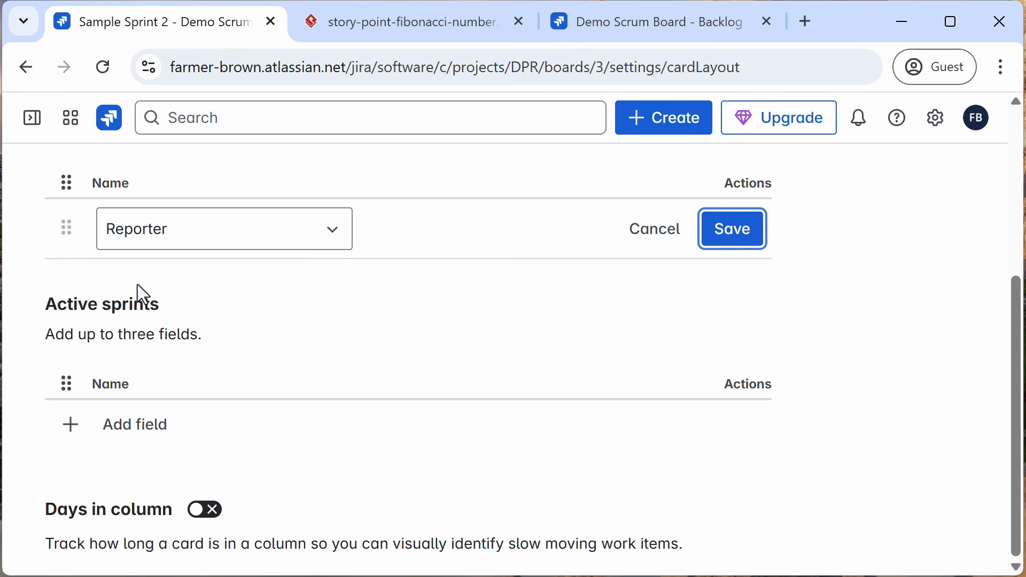
left_click(739, 247)
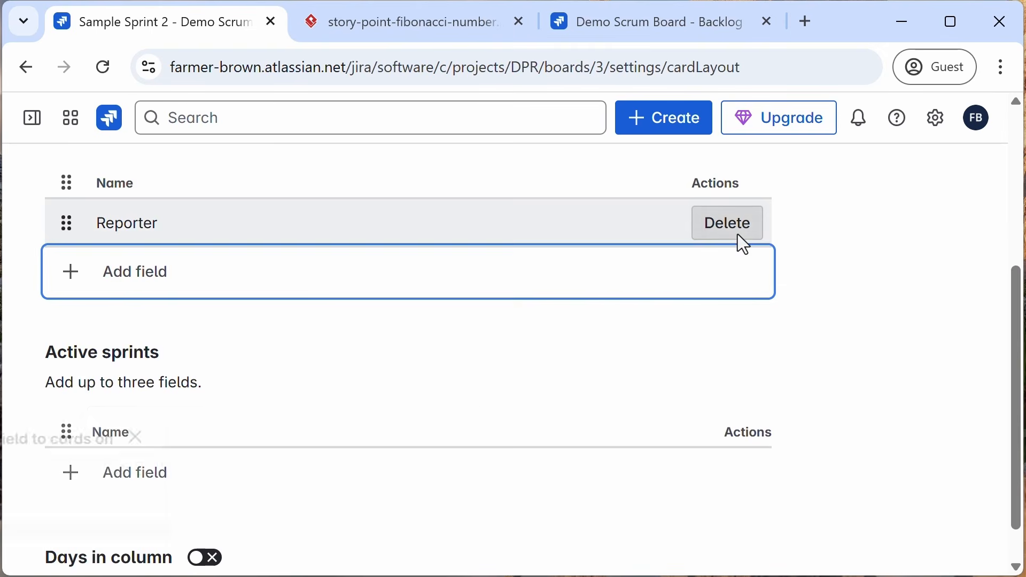
Step: Reload the backlog in the other tab and scroll through the sprints' cards
left_click(621, 30)
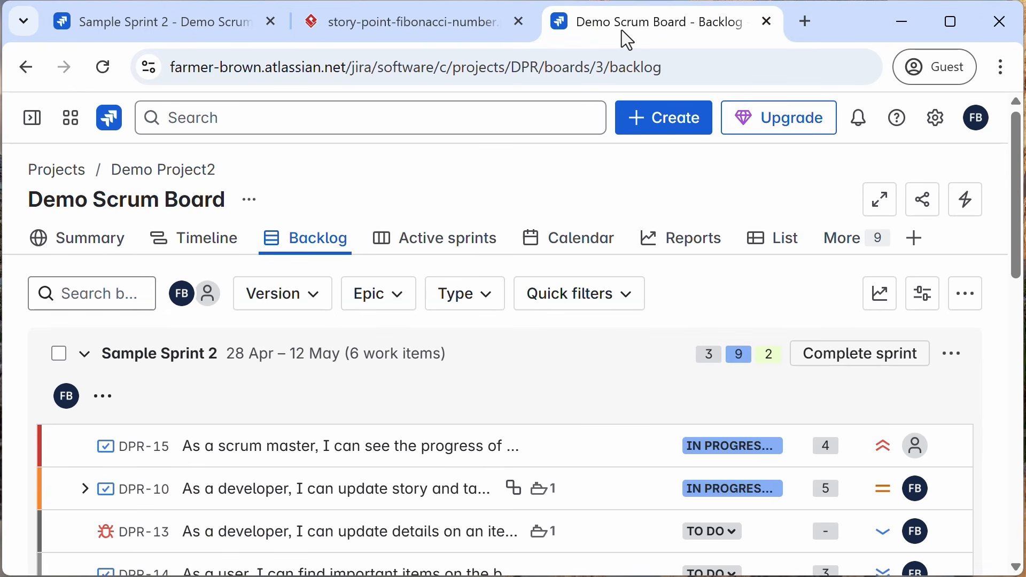
left_click(106, 67)
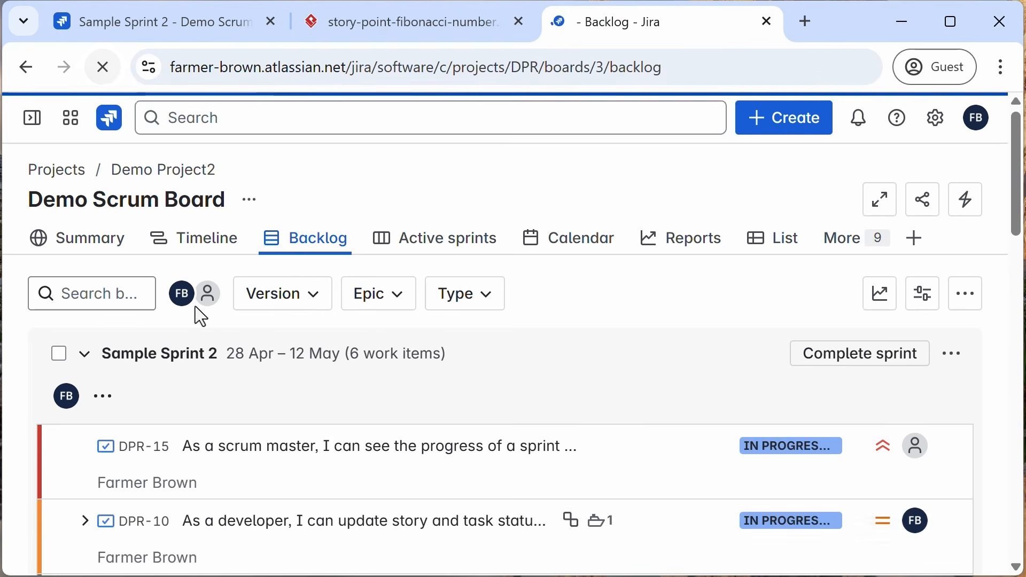
scroll(184, 497, "down", 2)
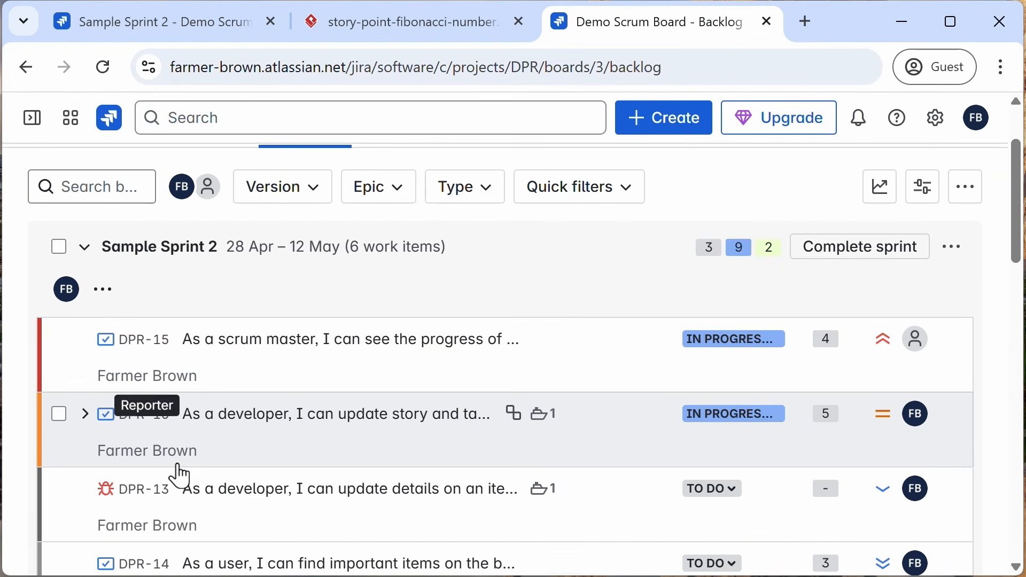
scroll(195, 481, "down", 2)
scroll(204, 465, "down", 5)
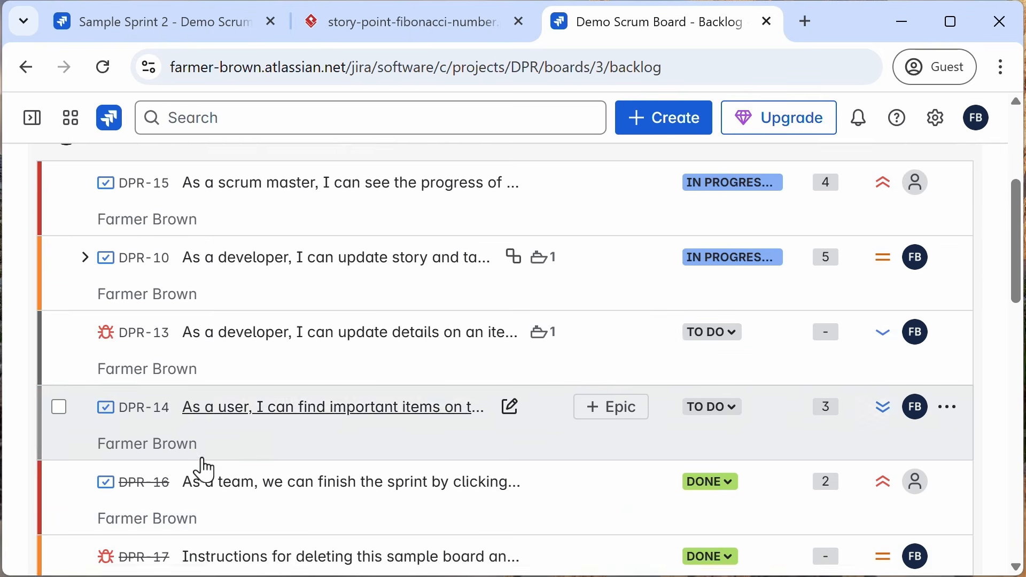
scroll(202, 457, "down", 3)
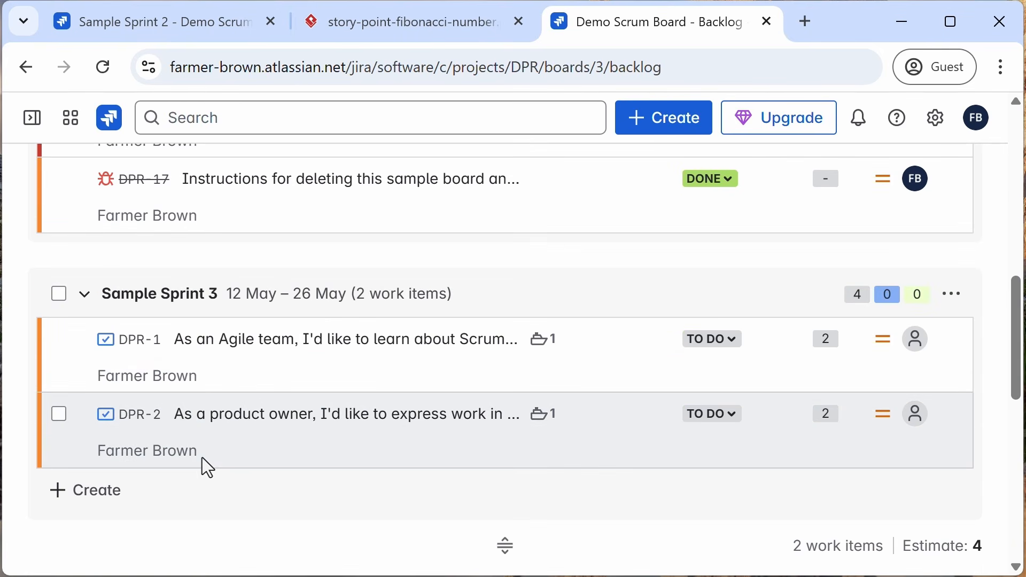
scroll(208, 458, "up", 7)
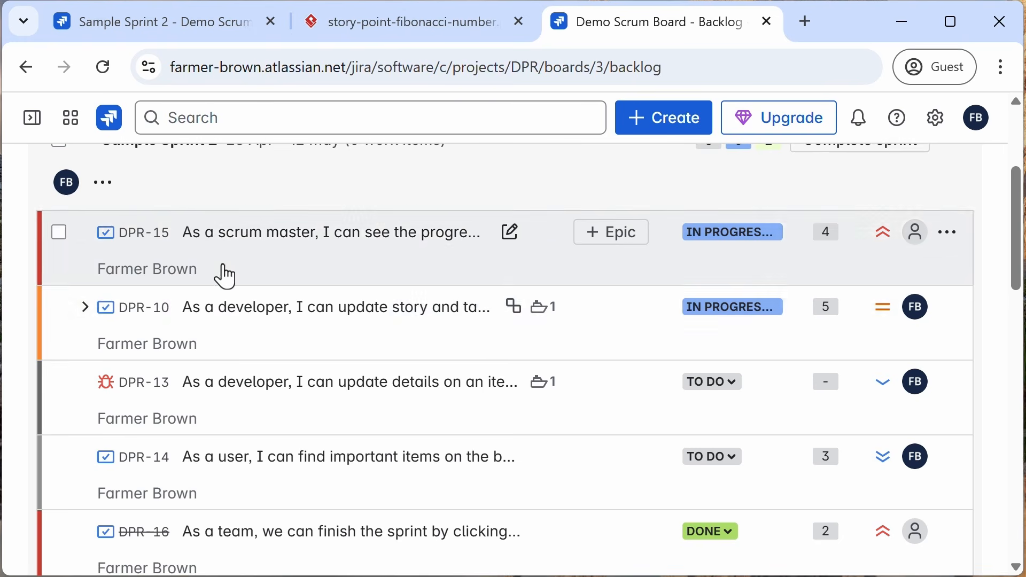
Step: Delete the Reporter field from the backlog card layout and reload the backlog
left_click(174, 30)
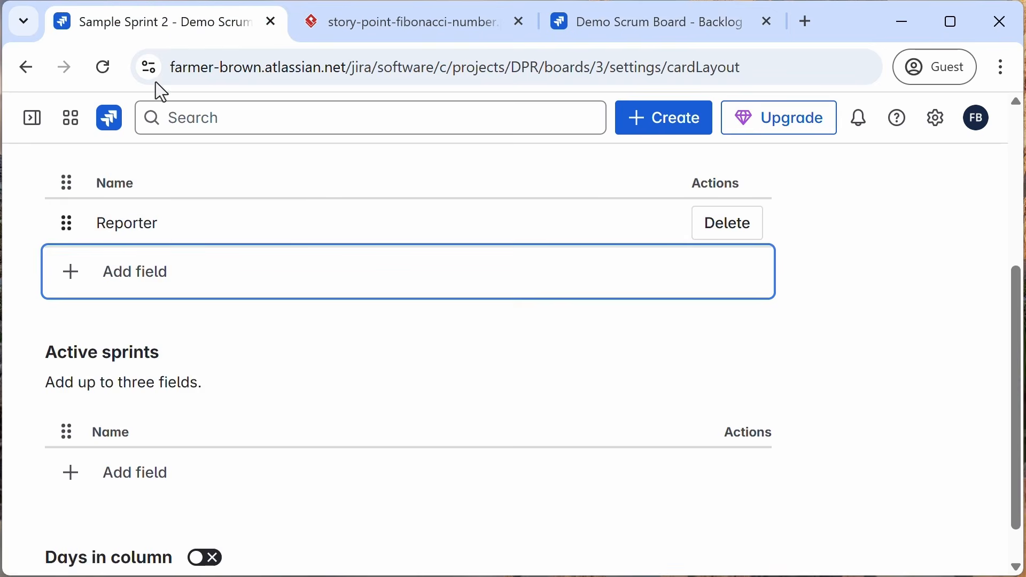
left_click(728, 233)
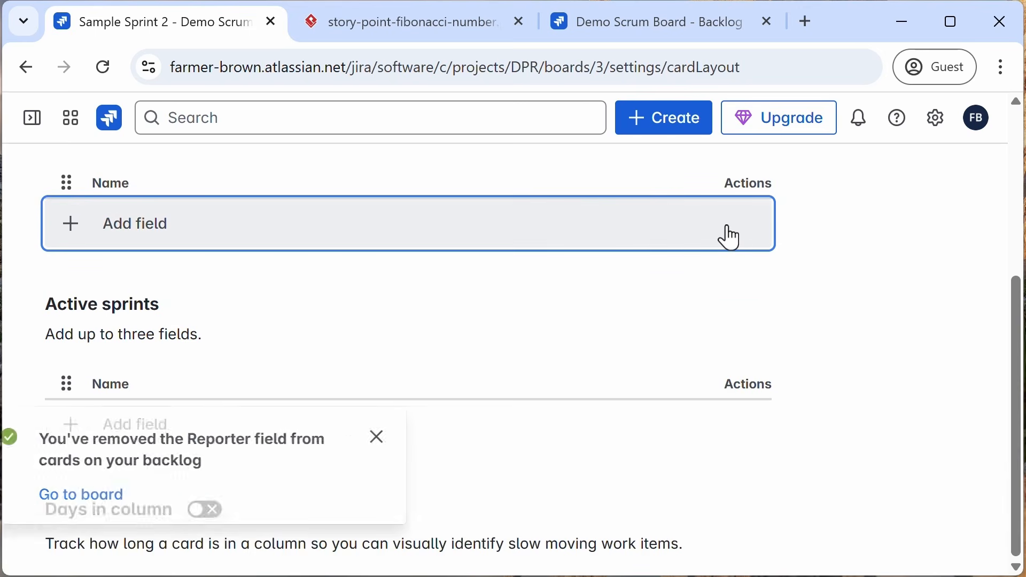
left_click(652, 24)
left_click(103, 72)
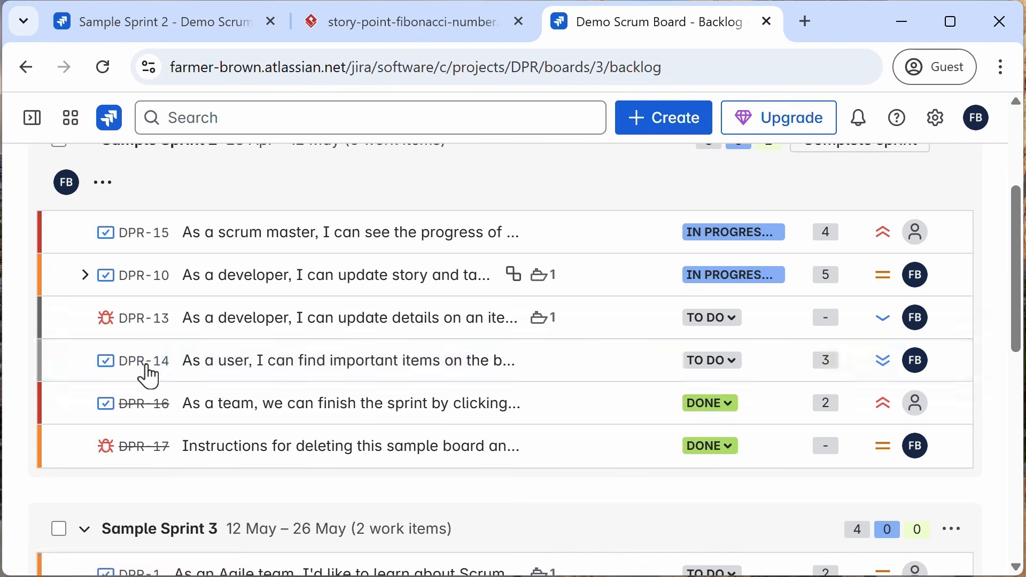
scroll(299, 401, "up", 4)
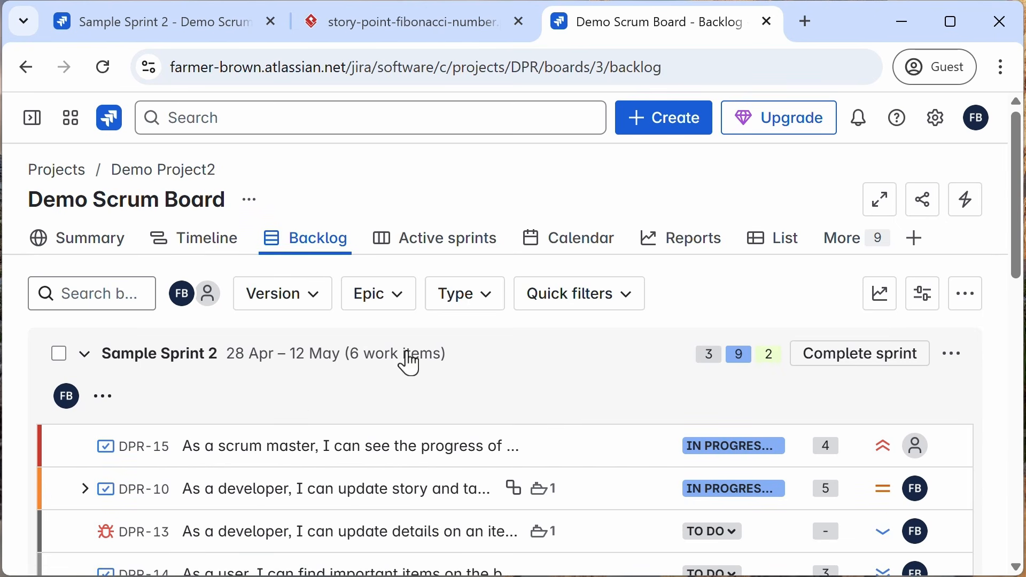
Step: Open the Demo Project2 board from the Manage Projects list
left_click(437, 251)
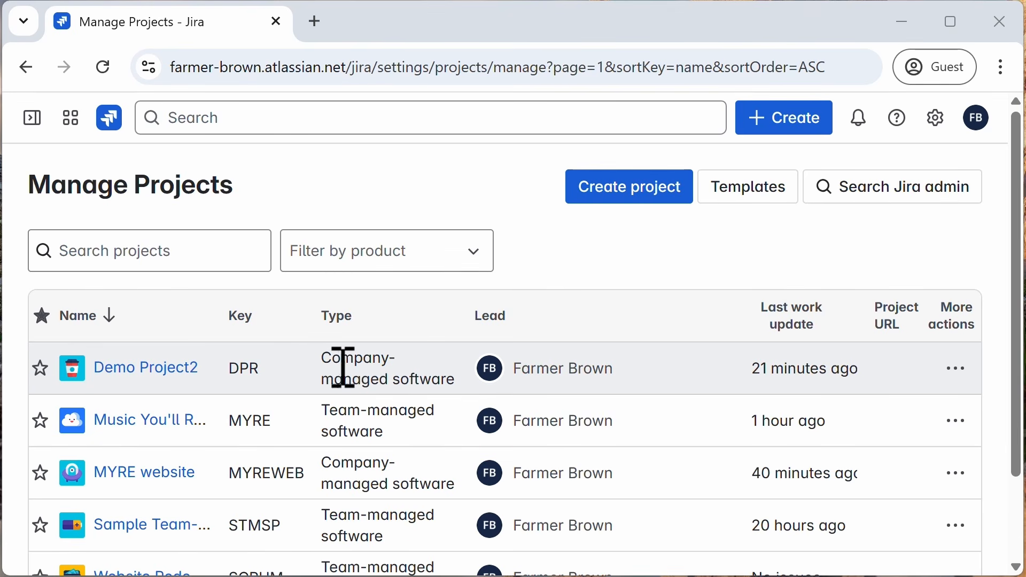
left_click(161, 367)
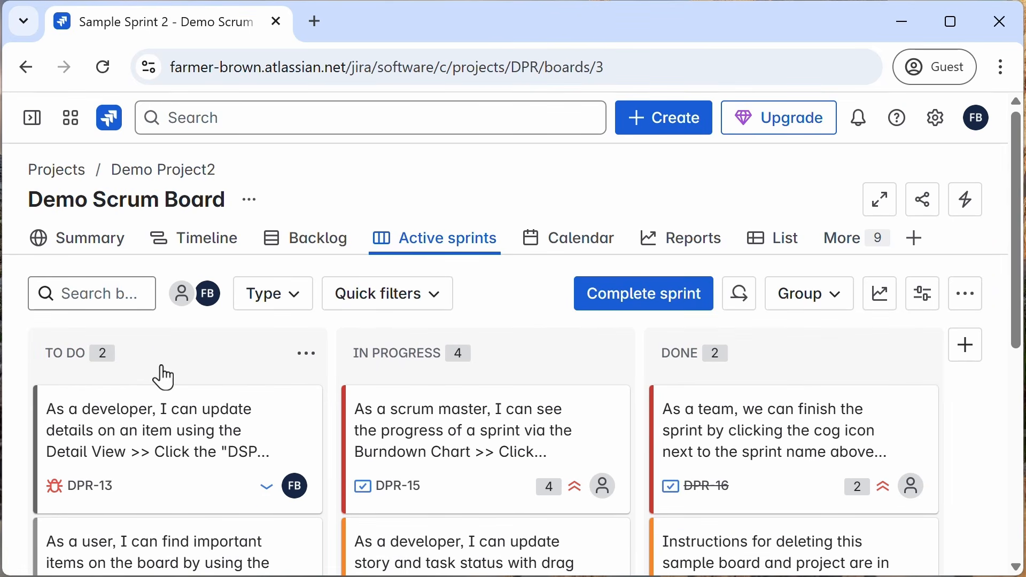
Step: Open the DPR-15 story's details from the active sprint board, then close the detail panel
left_click(414, 454)
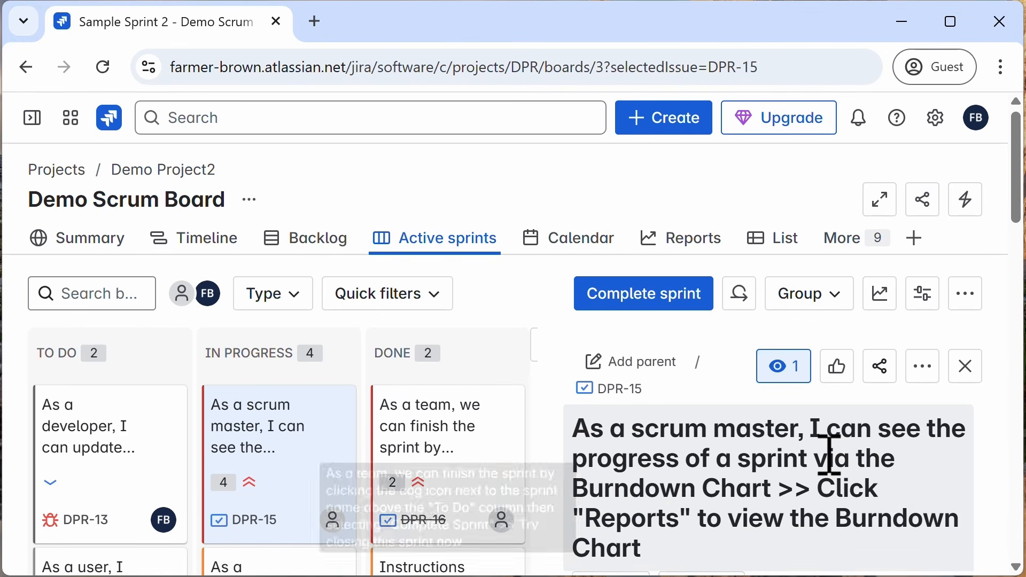
scroll(825, 453, "down", 4)
scroll(825, 453, "up", 4)
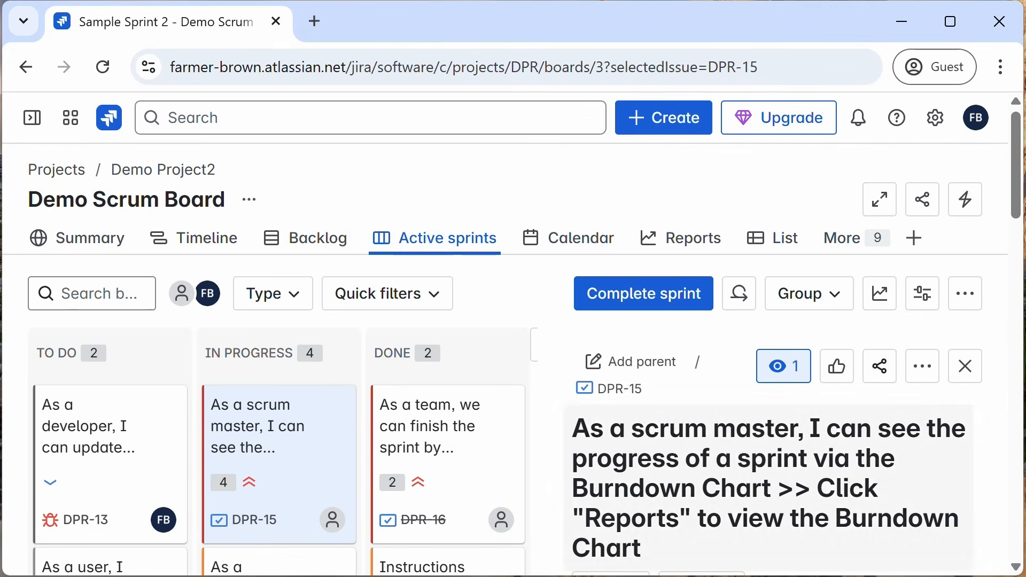
left_click(975, 374)
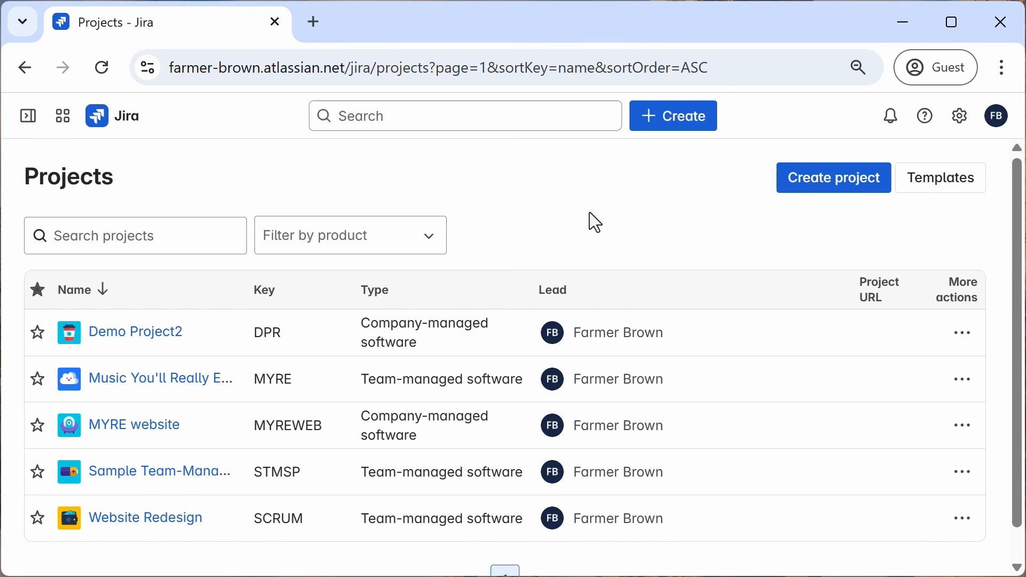
Step: Open the Sample Team-Managed Scrum Project board, then switch to Demo Project2's Demo Kanban Board through the sidebar
left_click(166, 477)
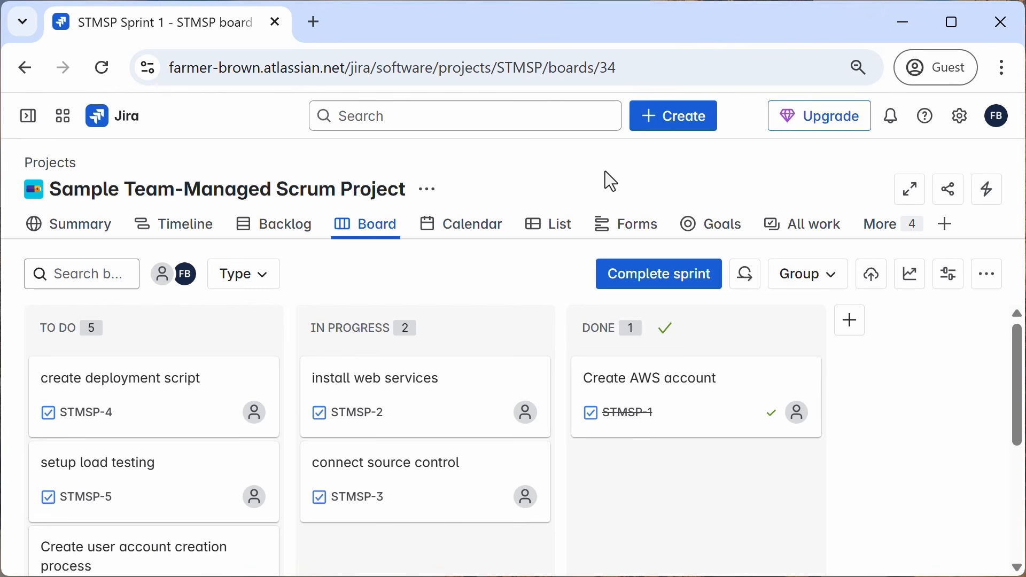
left_click(27, 116)
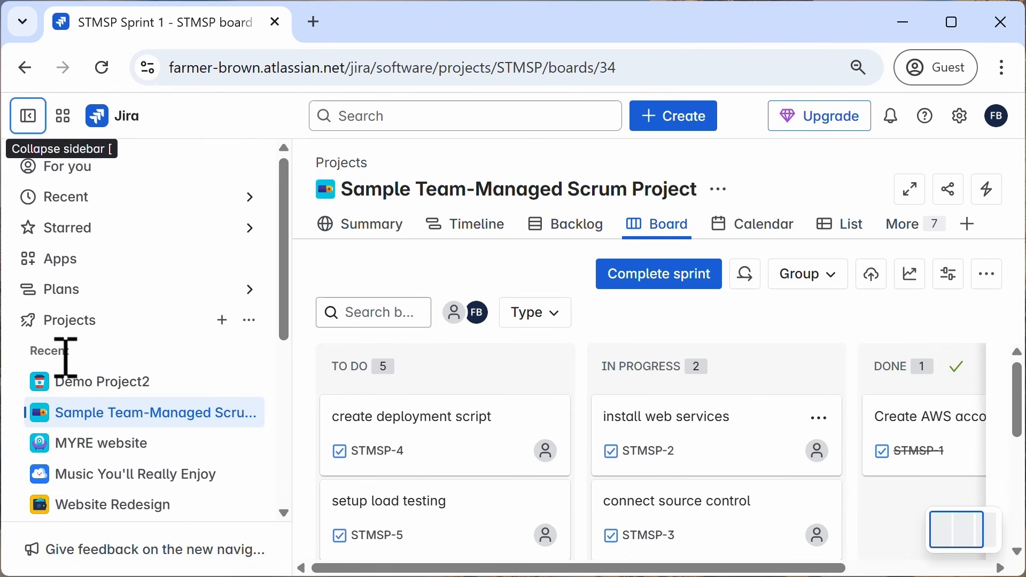
left_click(37, 388)
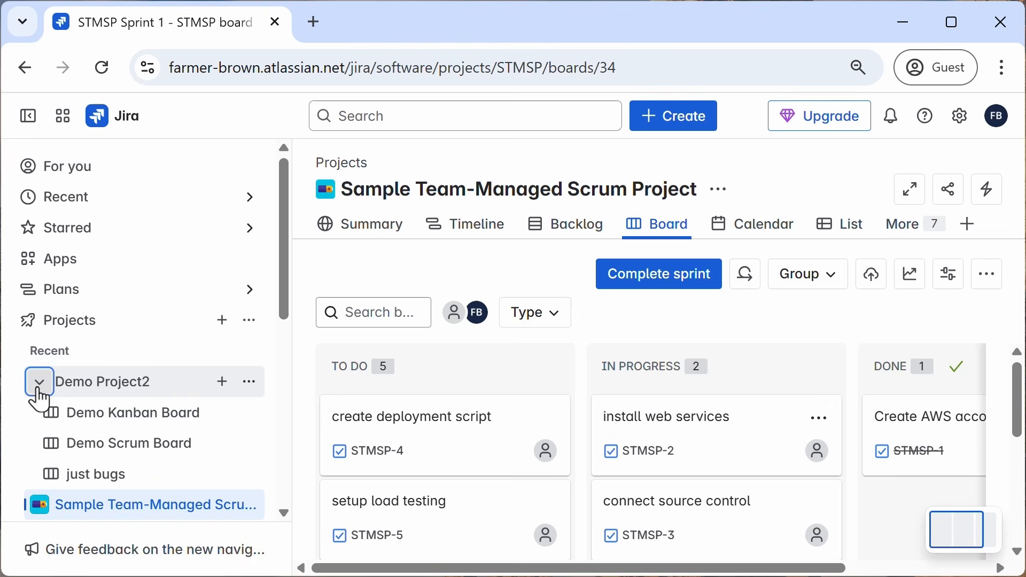
left_click(95, 422)
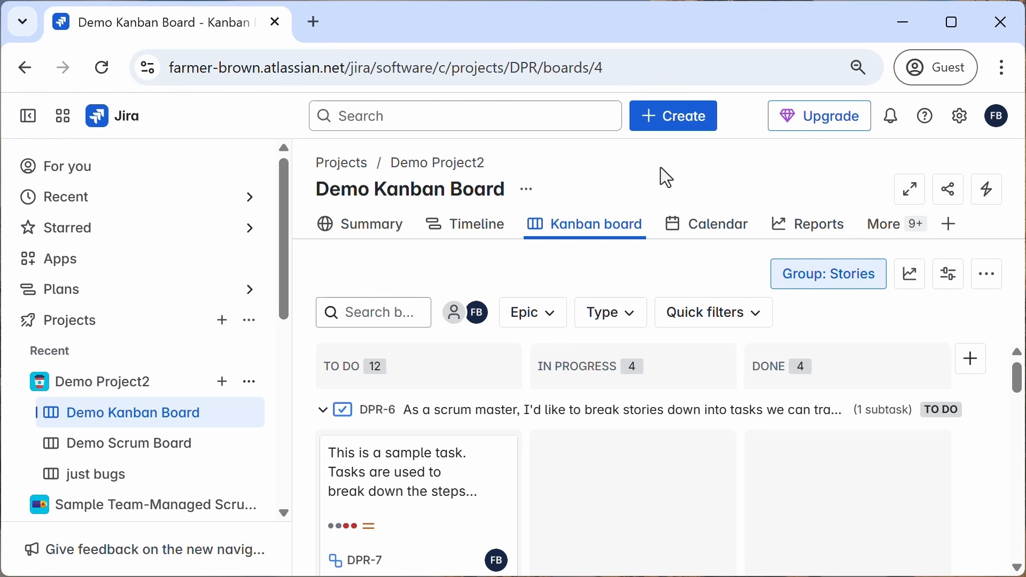
left_click(28, 118)
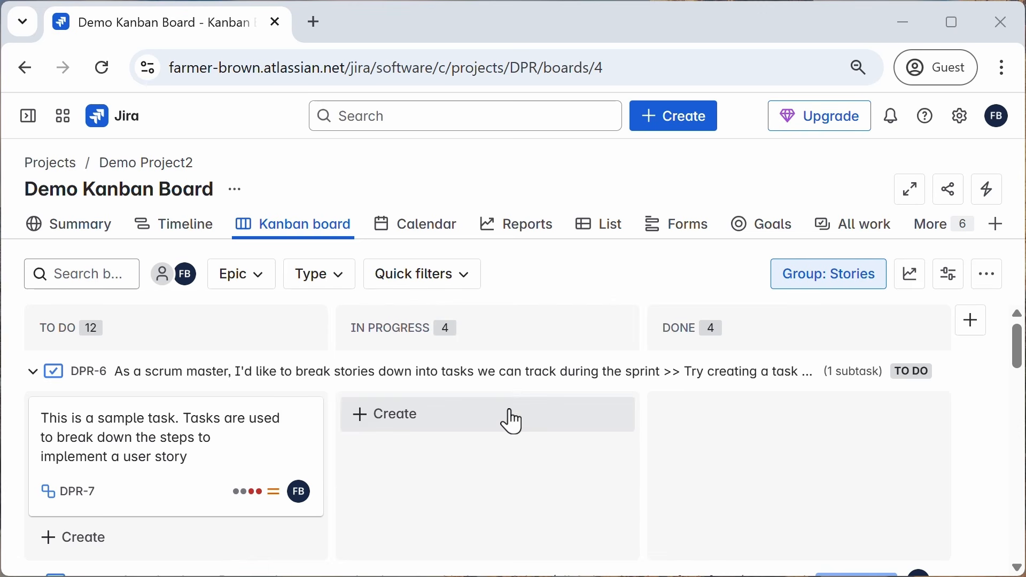
Step: Scroll through the Demo Kanban Board's story swimlanes and return to the Projects list
scroll(508, 419, "down", 5)
scroll(419, 453, "down", 5)
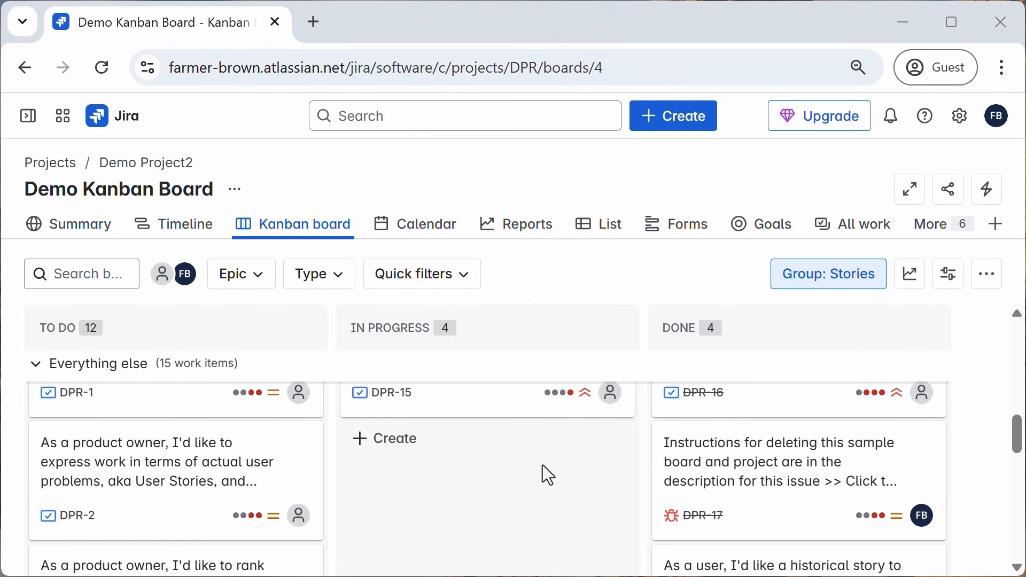
scroll(543, 464, "up", 10)
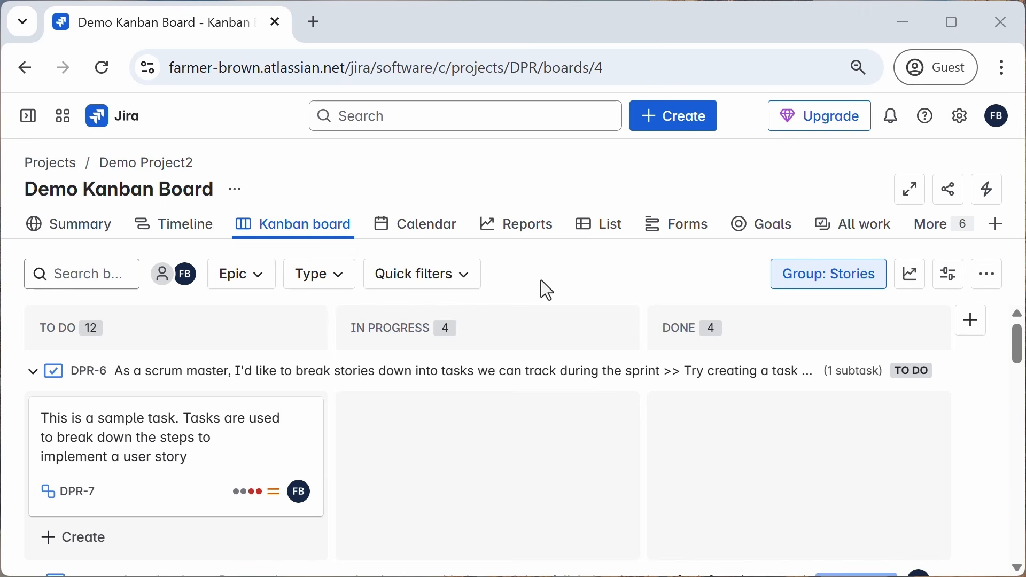
left_click(50, 167)
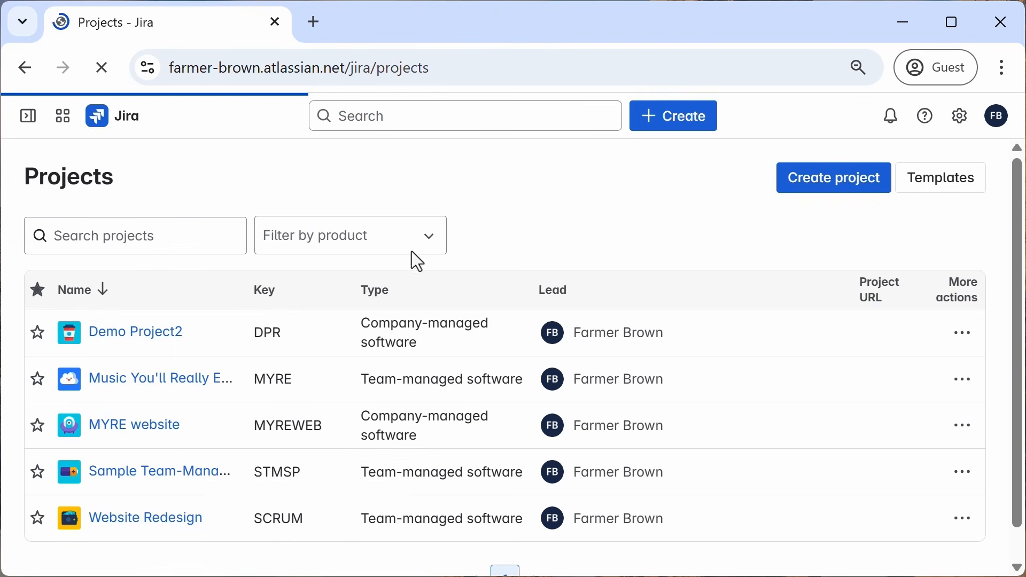
Step: Start creating a project and choose the Jira Kanban template from the project templates
left_click(812, 182)
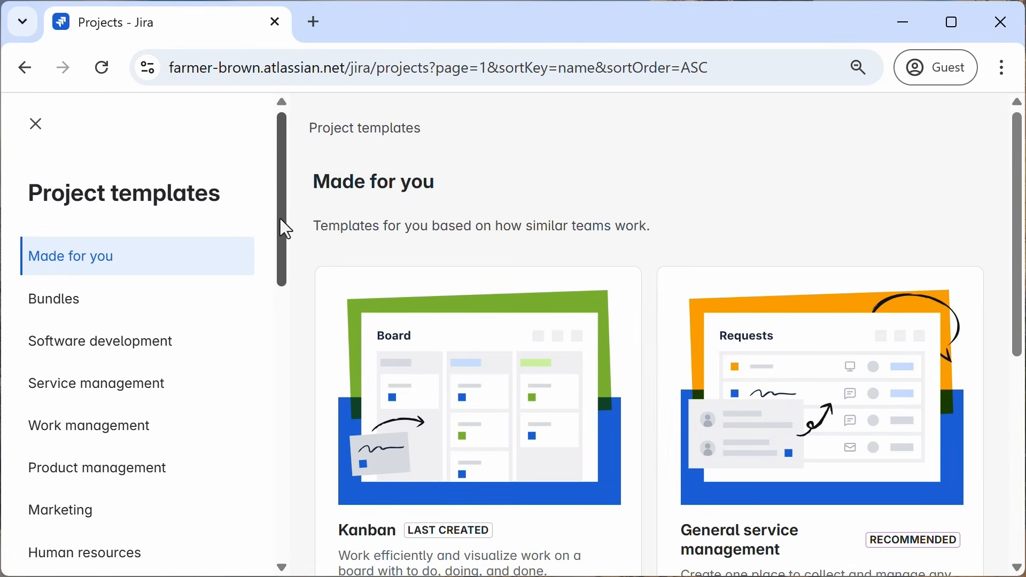
left_click_drag(280, 219, 272, 493)
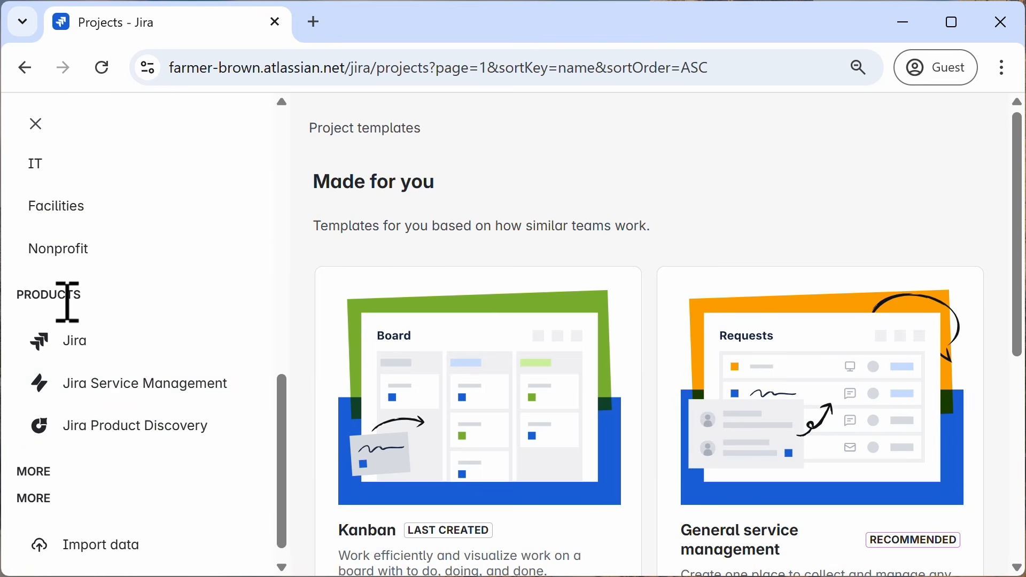
left_click(80, 348)
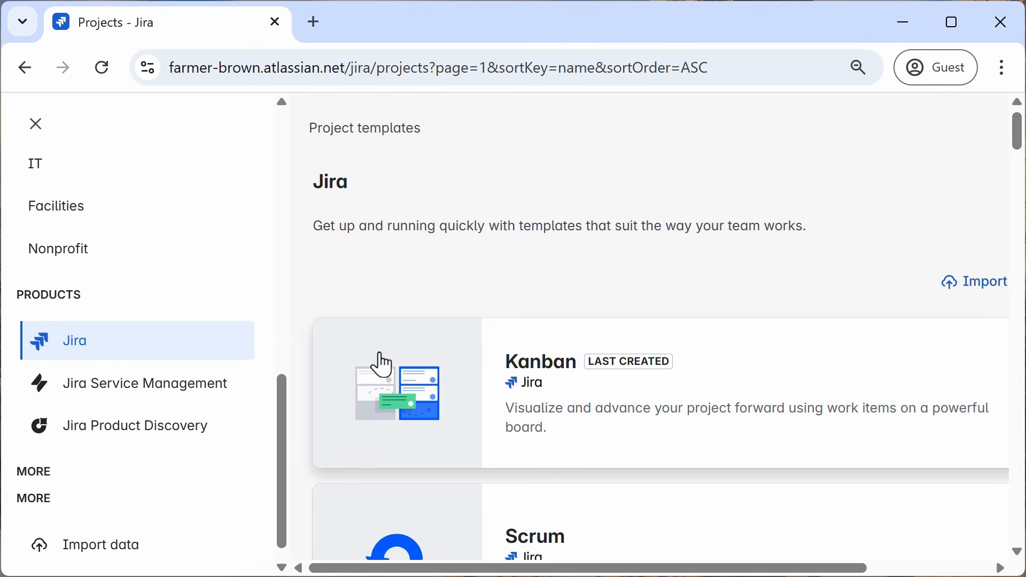
left_click(551, 381)
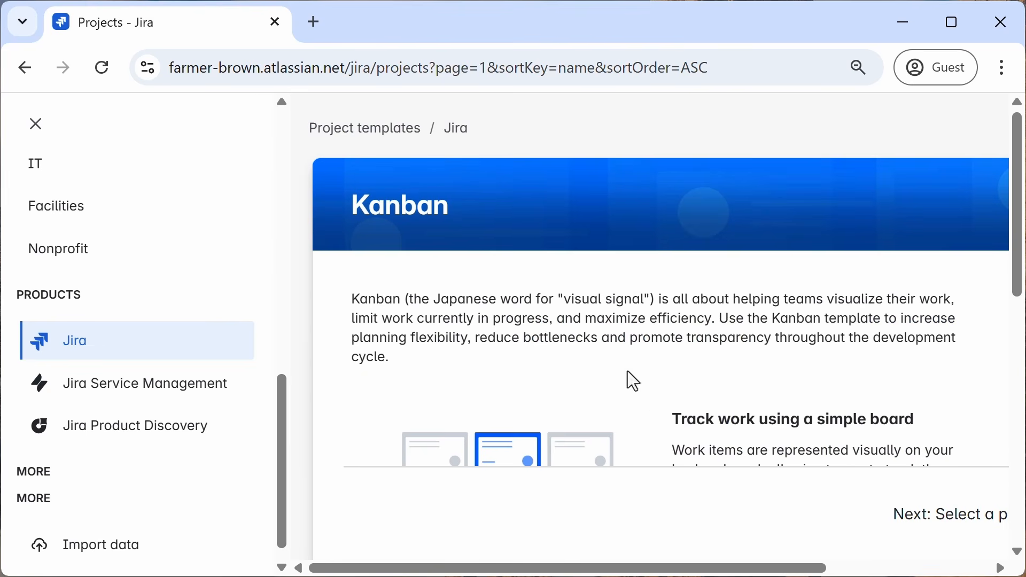
left_click_drag(1018, 250, 847, 563)
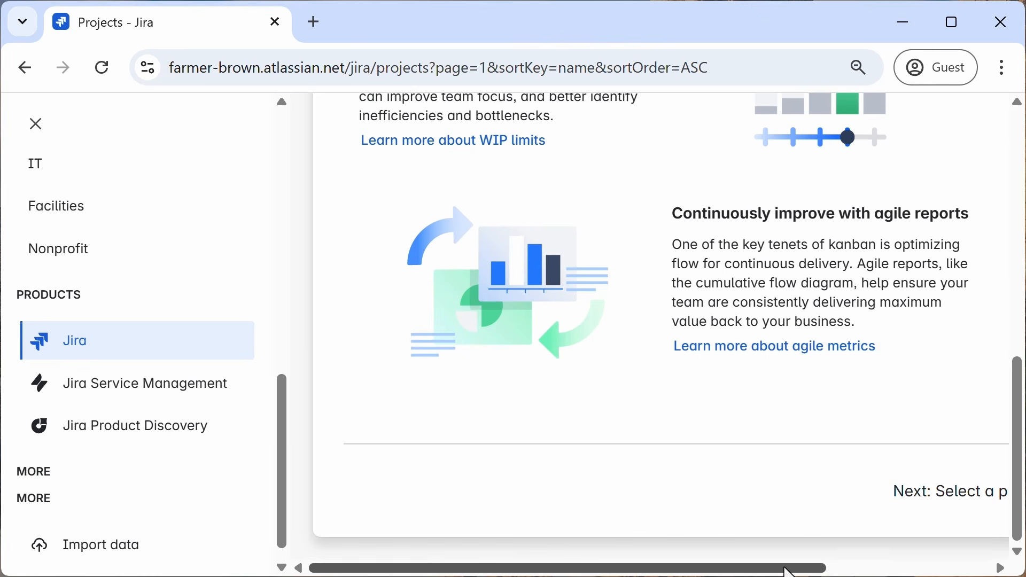
left_click_drag(786, 566, 948, 566)
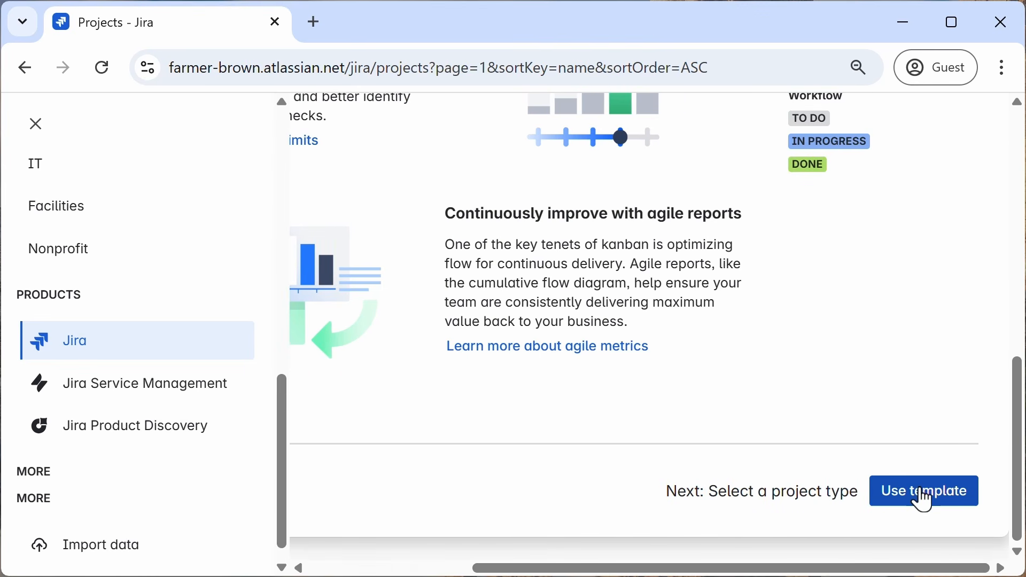
left_click(921, 499)
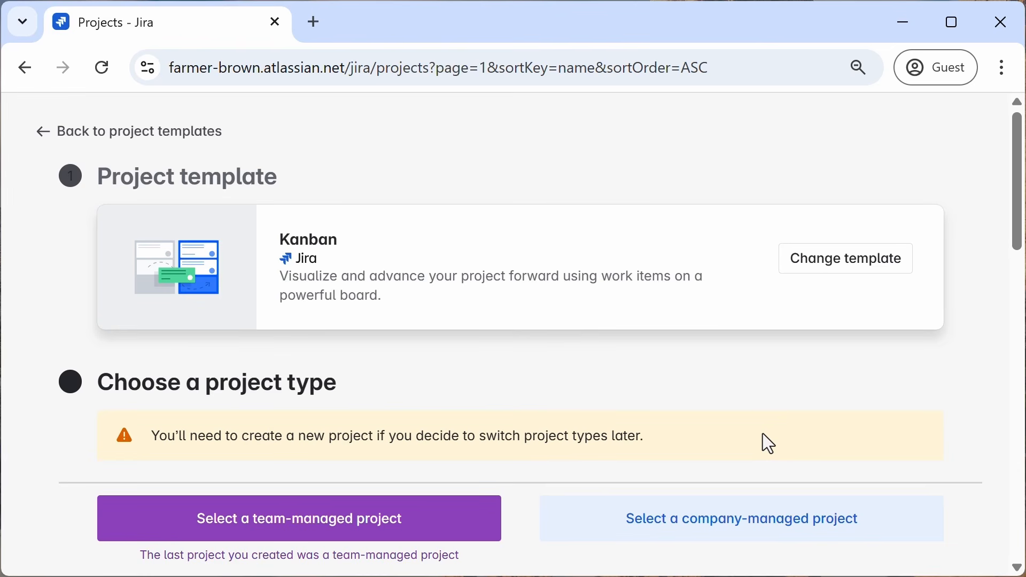
Step: Create a team-managed Kanban project named Marketing Launch Plan with key MLP, skipping the teammate invitation
left_click(356, 530)
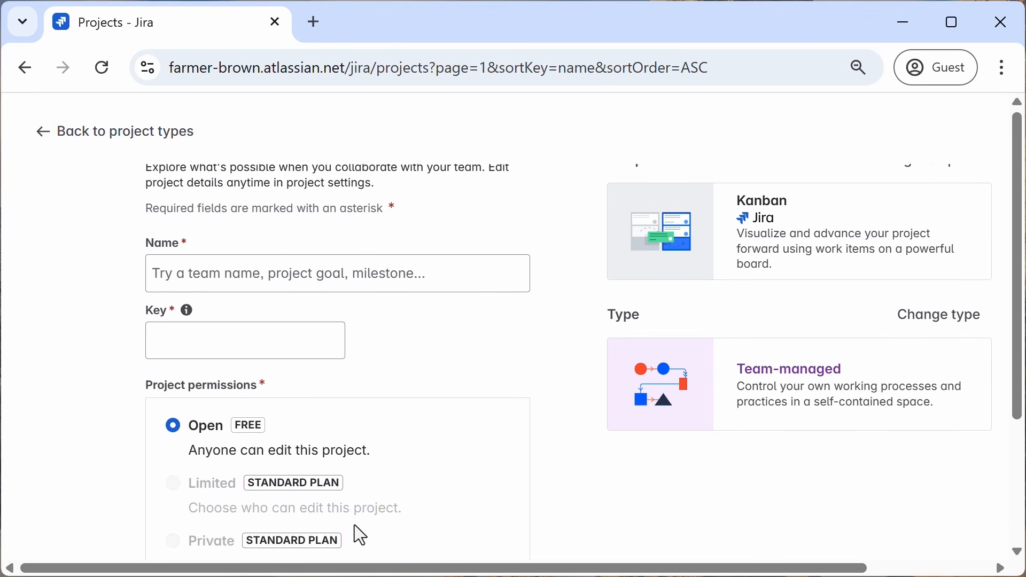
left_click(264, 275)
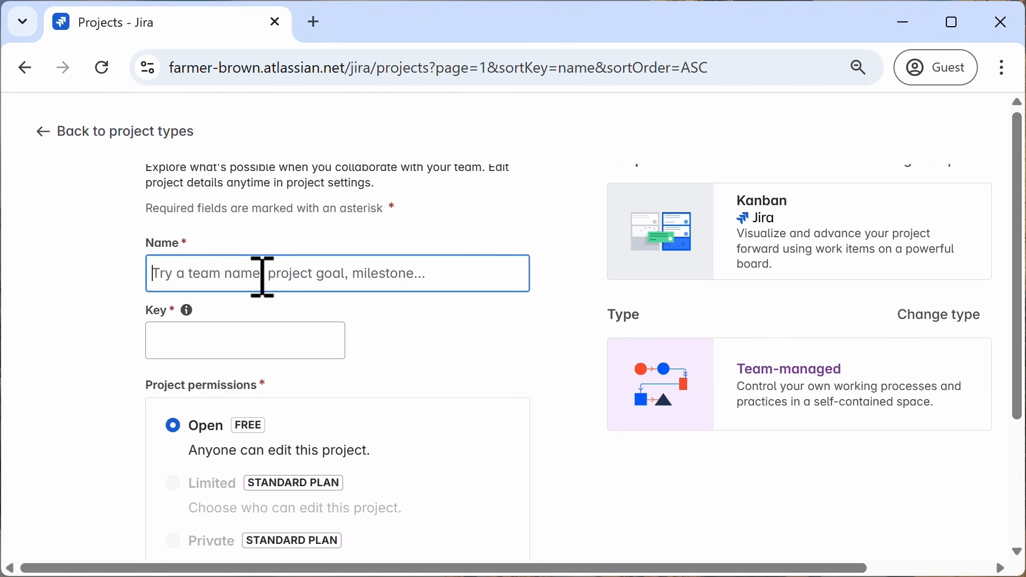
type("Ma")
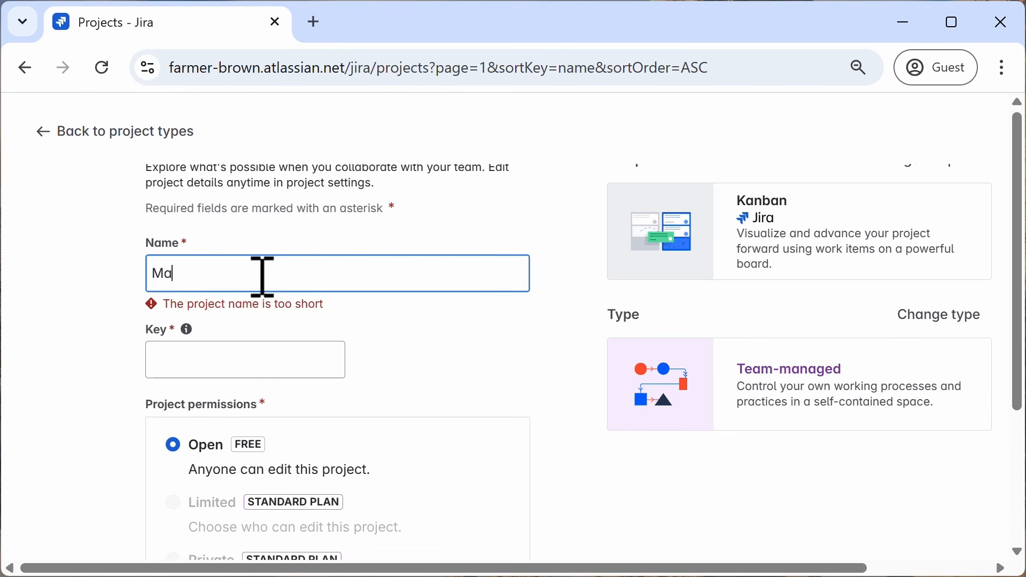
type("rketing L")
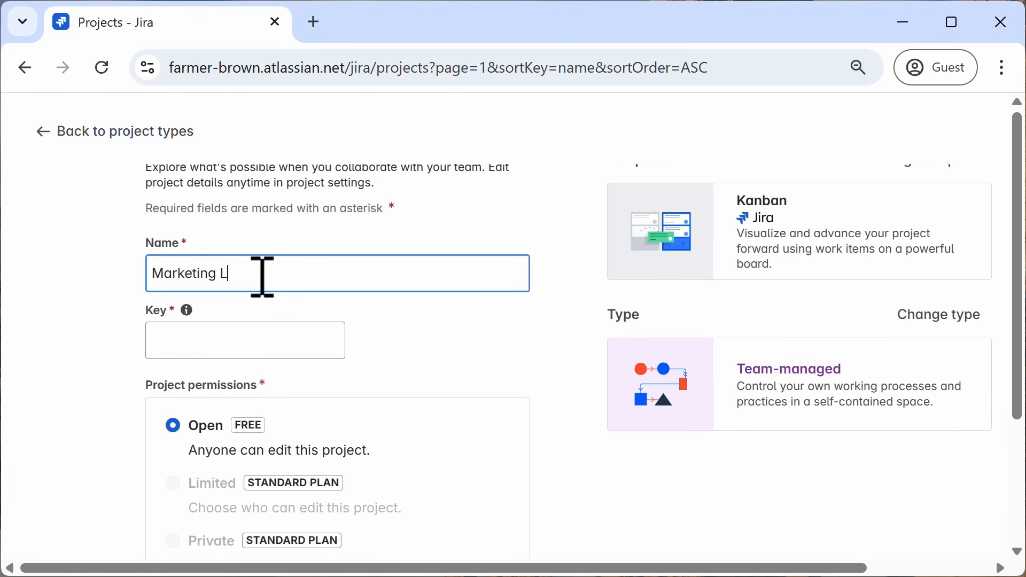
type("aunch Plan")
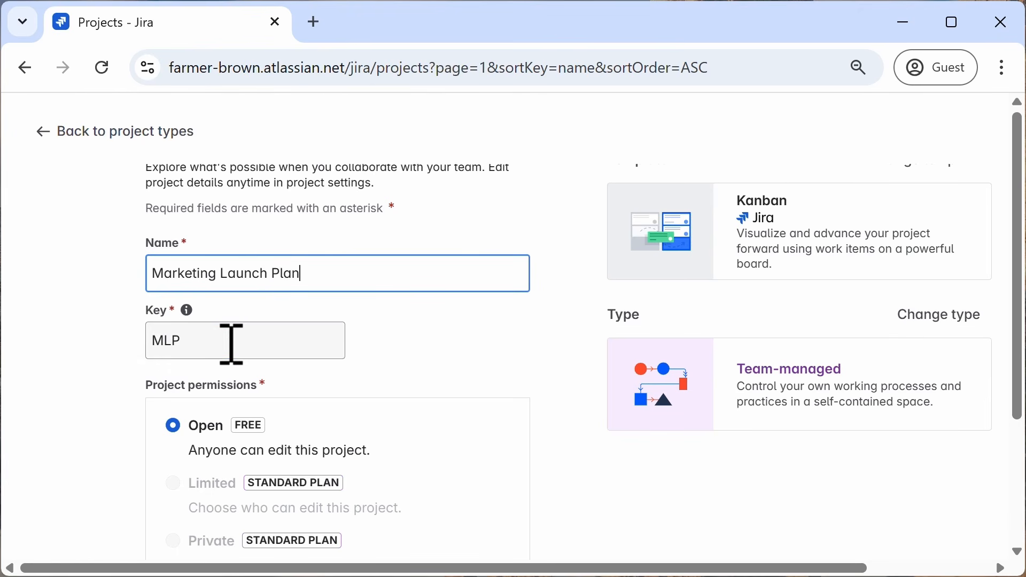
left_click(186, 342)
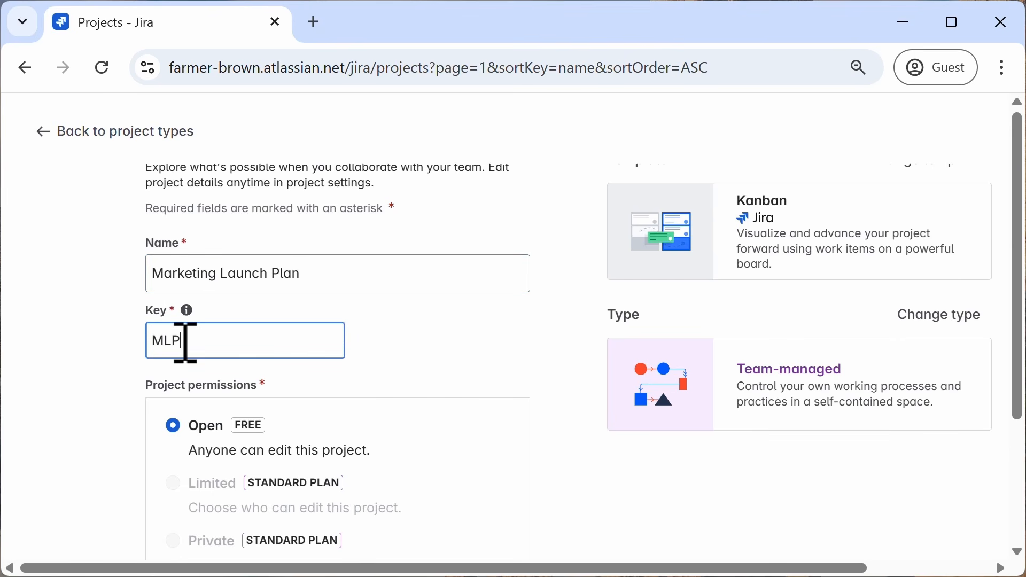
left_click(422, 356)
scroll(421, 357, "down", 2)
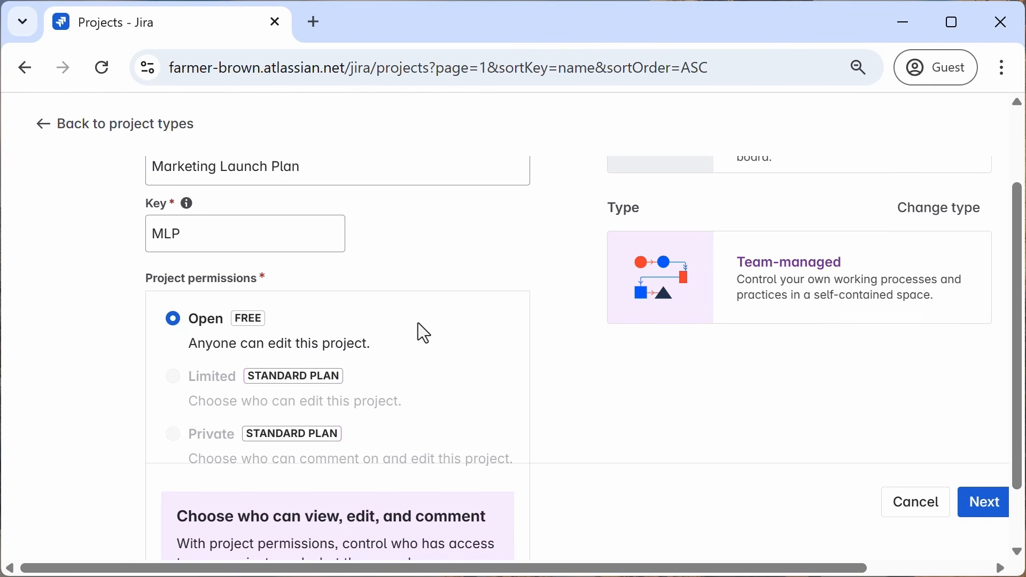
scroll(418, 322, "down", 2)
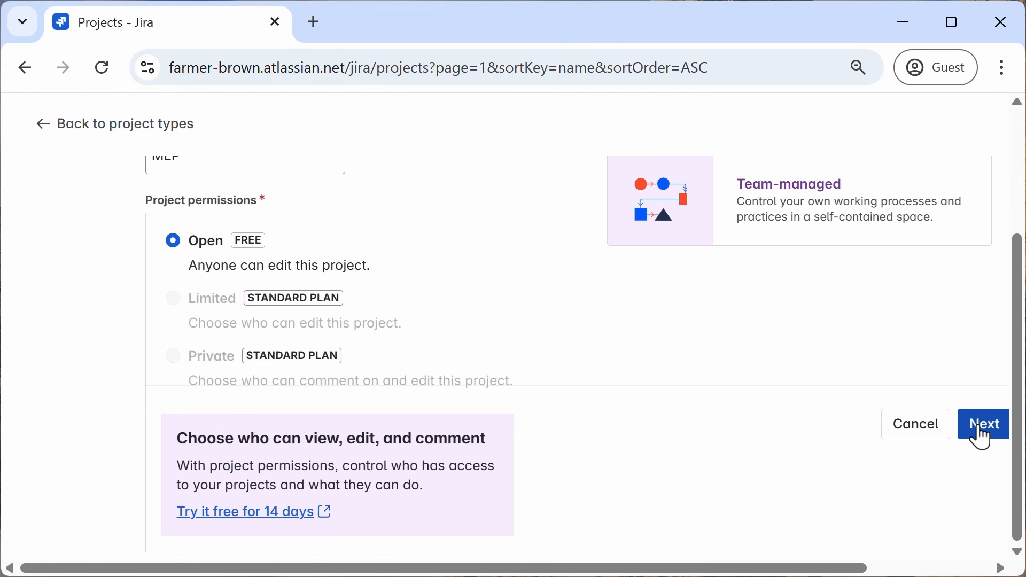
left_click(980, 425)
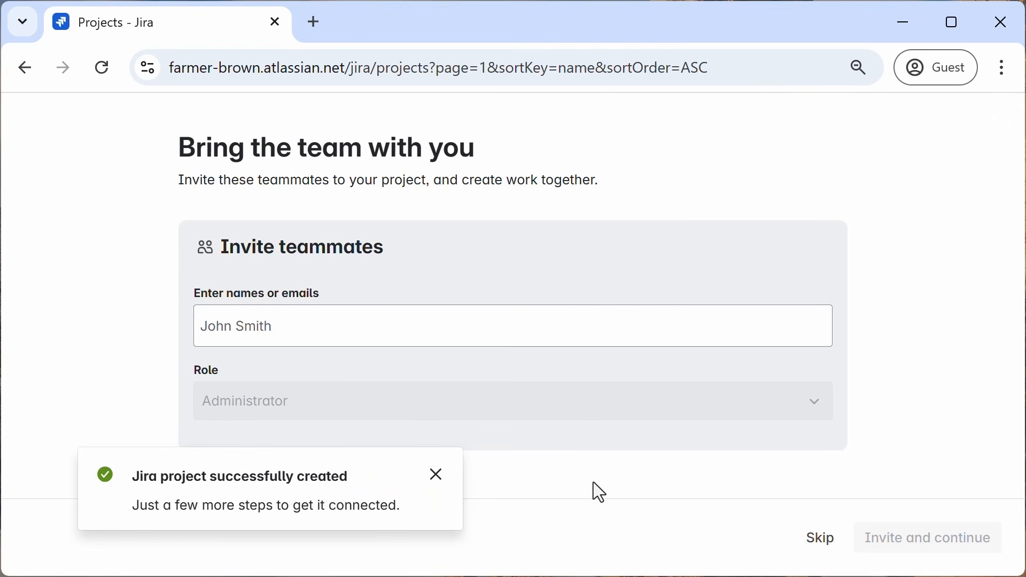
left_click(437, 475)
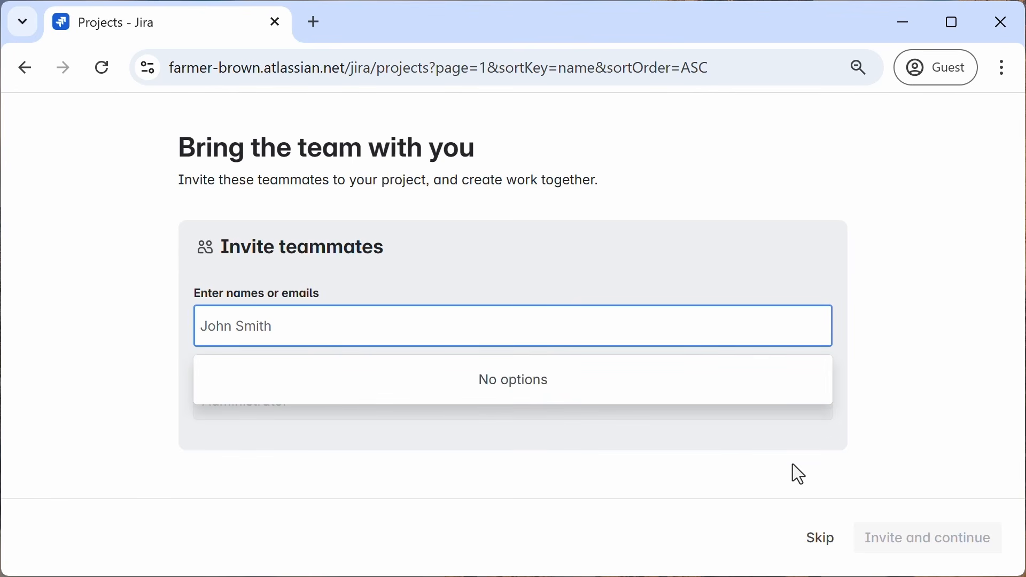
left_click(821, 540)
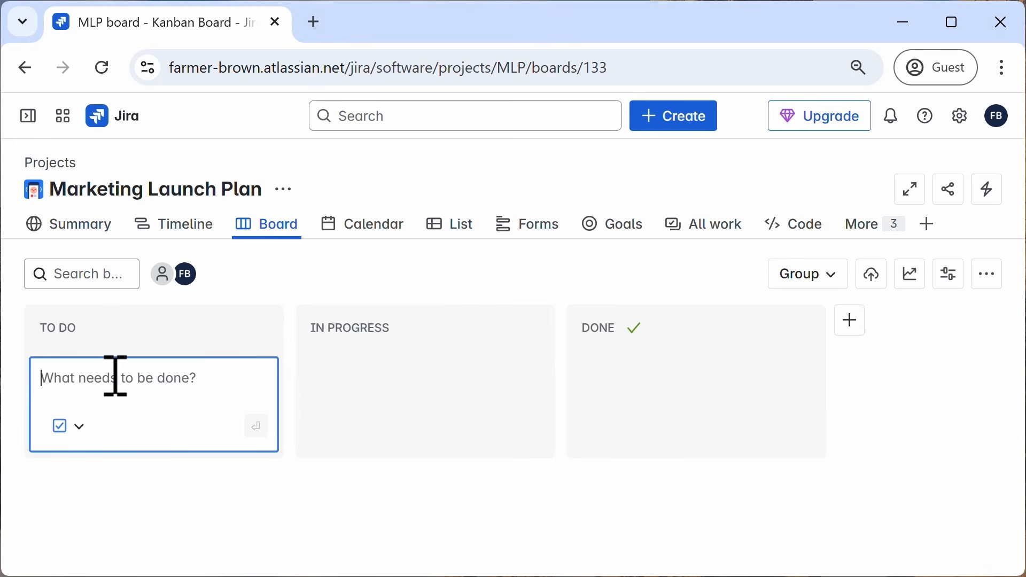
Step: Add To Do tasks 'Create social media calendar', 'design graphics' and 'write press release' to the new board
type("Create soc")
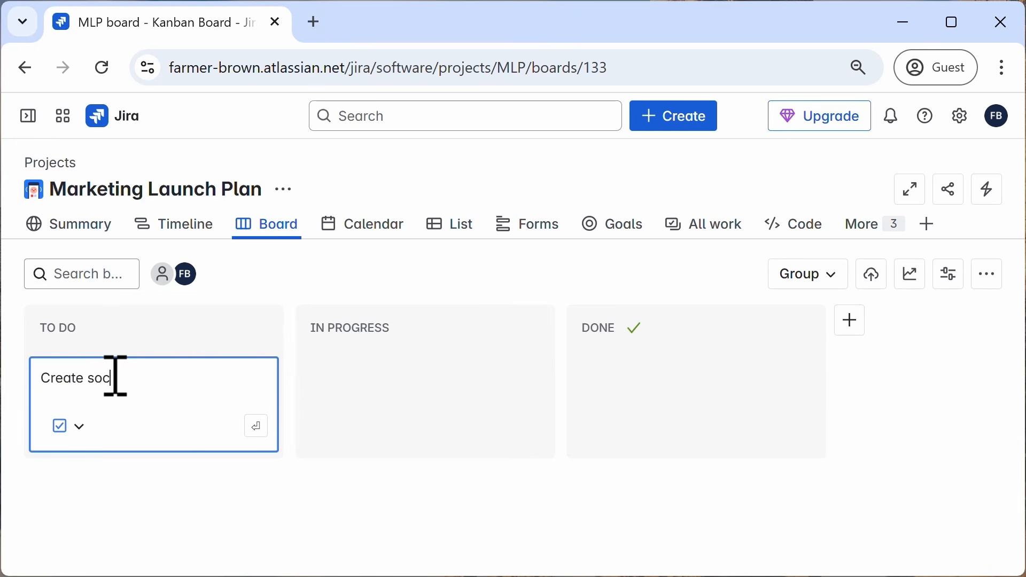
type("ial media calendar")
key("Return")
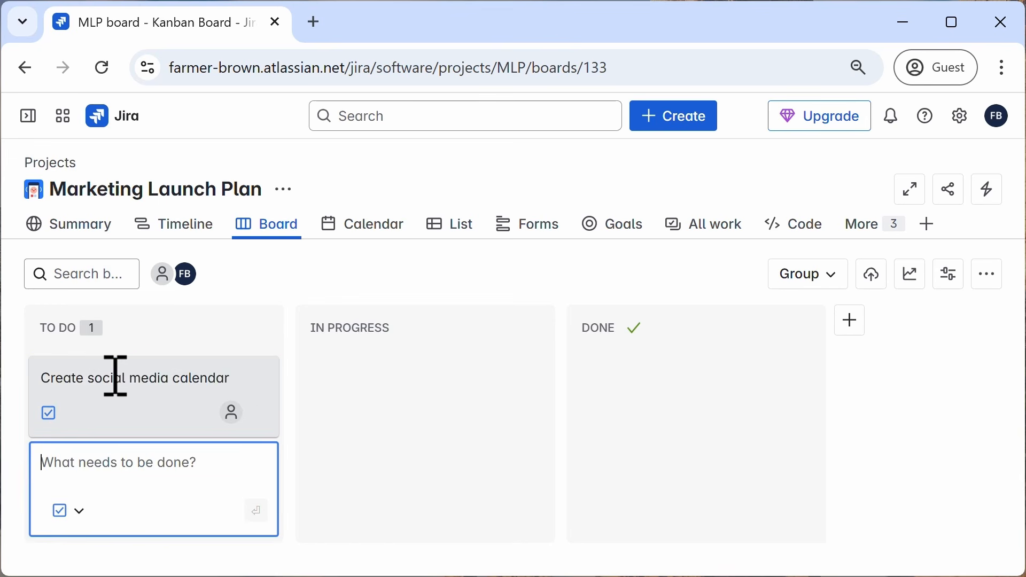
type("desi")
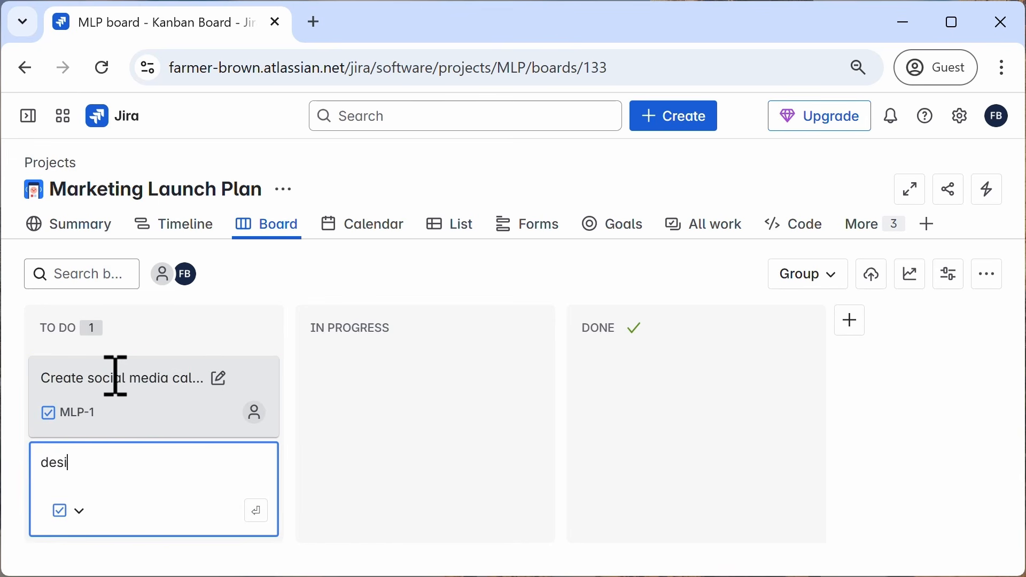
type("gn graphics")
key("Return")
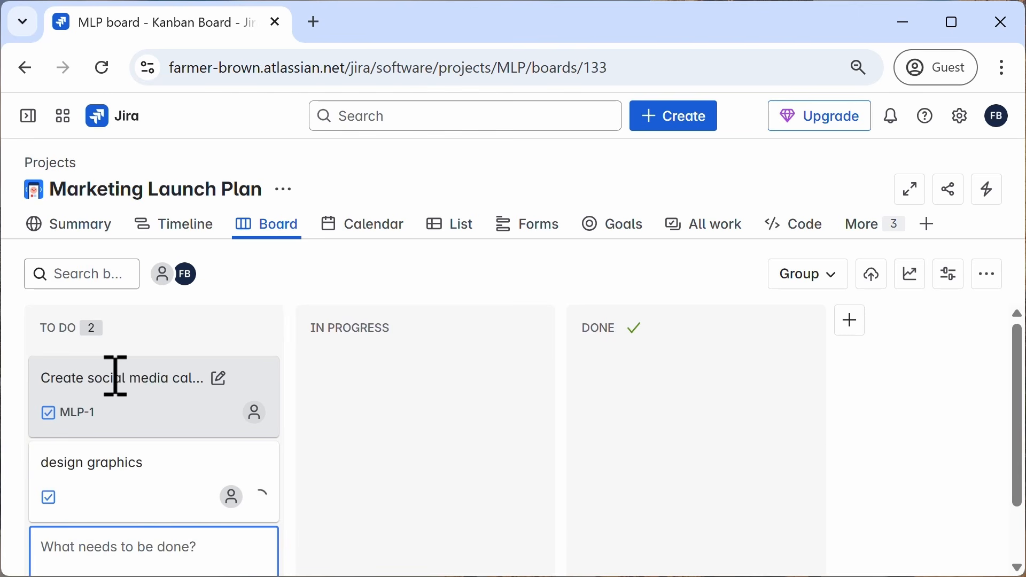
type("write p")
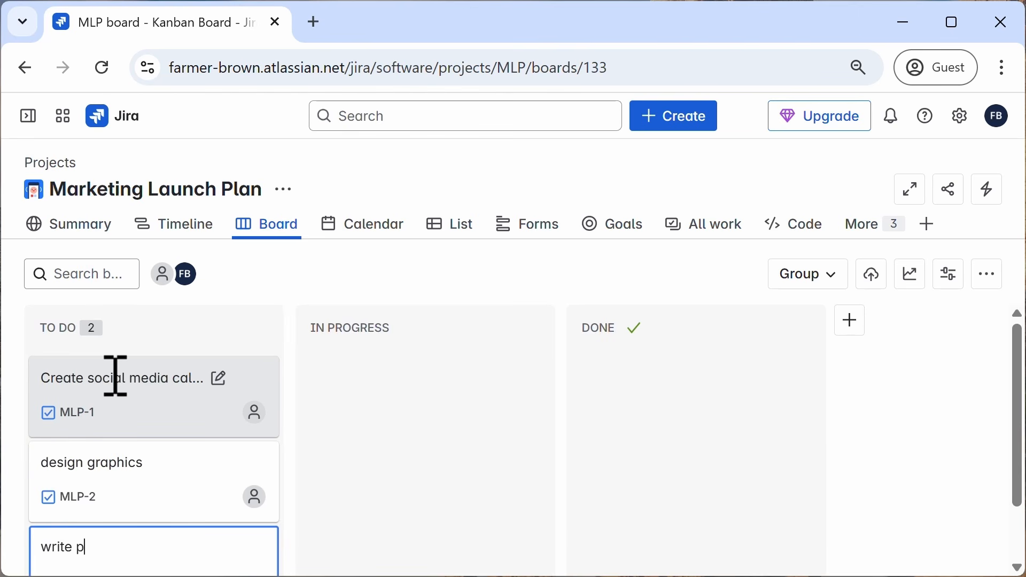
type("ress release")
key("Return")
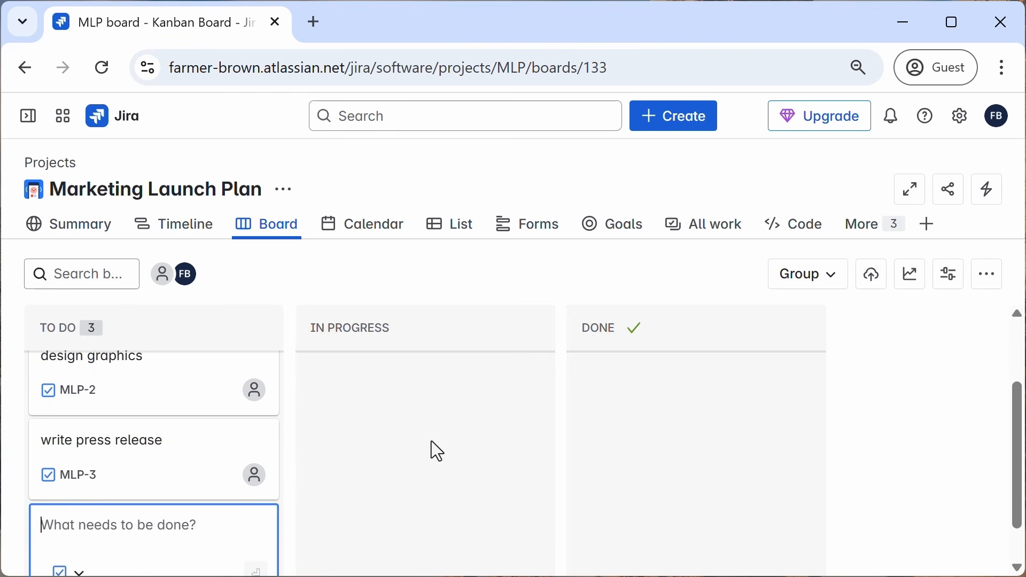
Step: Drag the 'Create social media calendar' task into In Progress and back into To Do
scroll(431, 440, "up", 2)
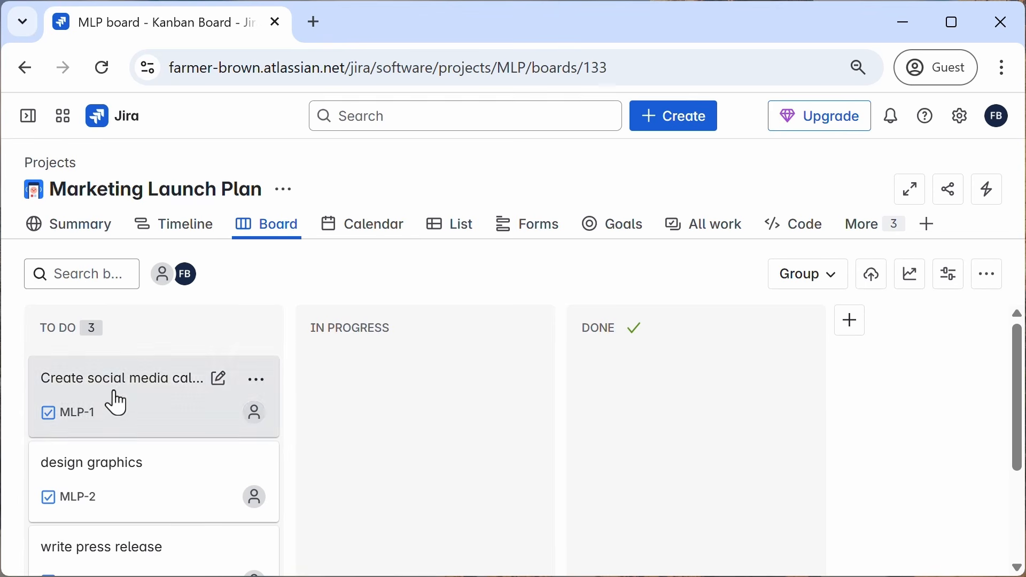
left_click_drag(92, 383, 369, 384)
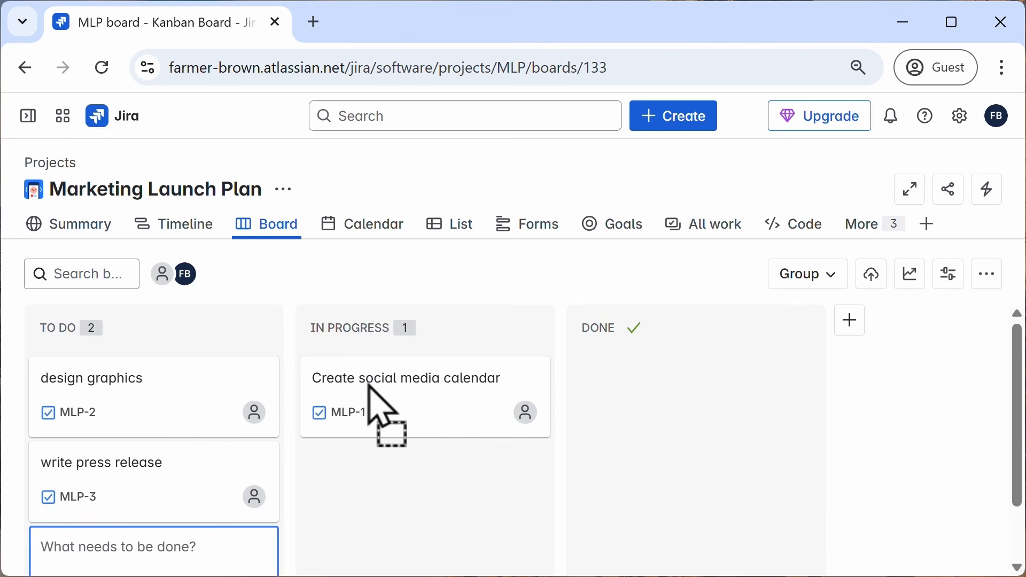
left_click_drag(369, 389, 125, 369)
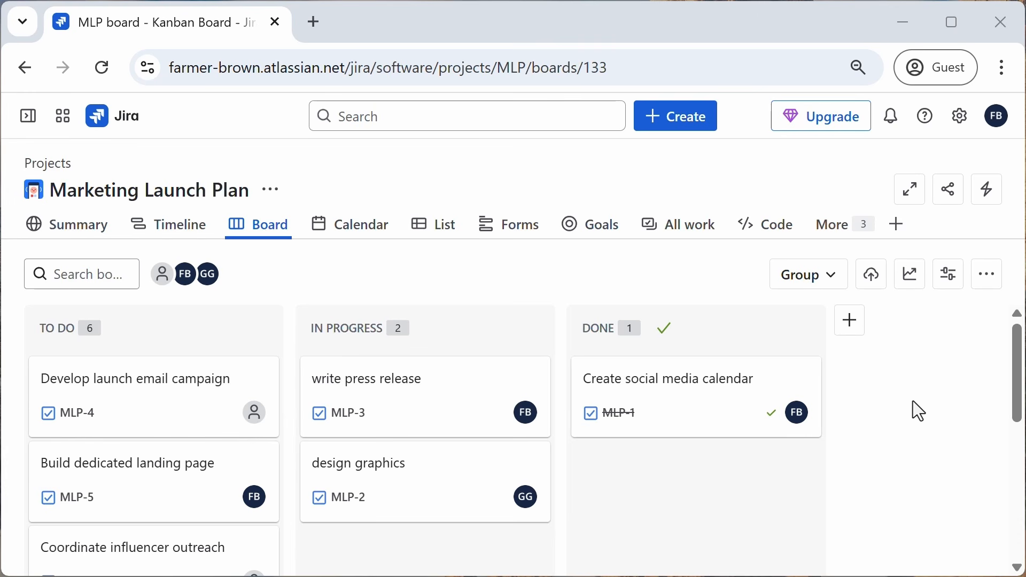
Step: Open the 'write press release' task to review its details, close it, and move it to Done
mouse_move(772, 472)
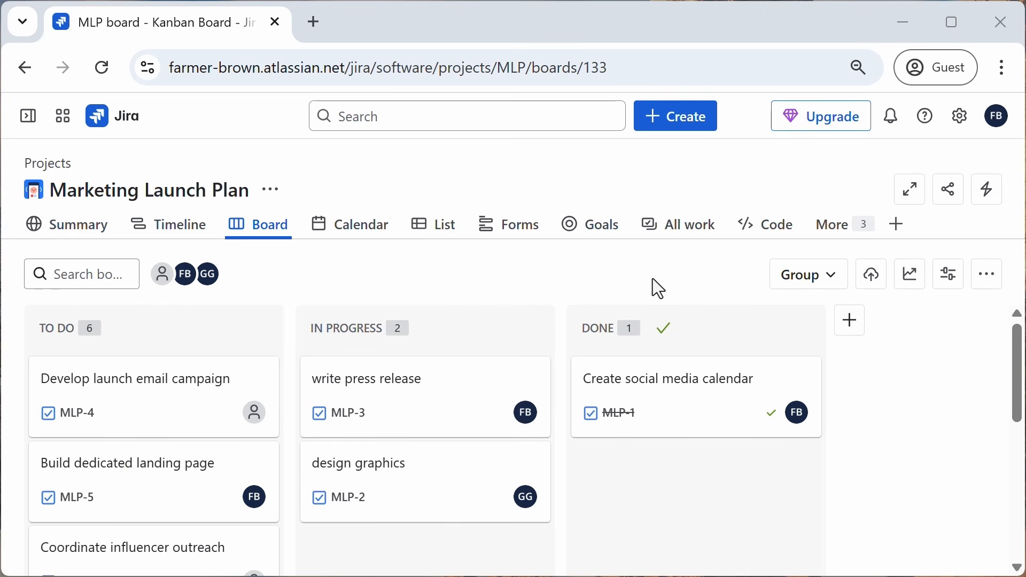
left_click(440, 409)
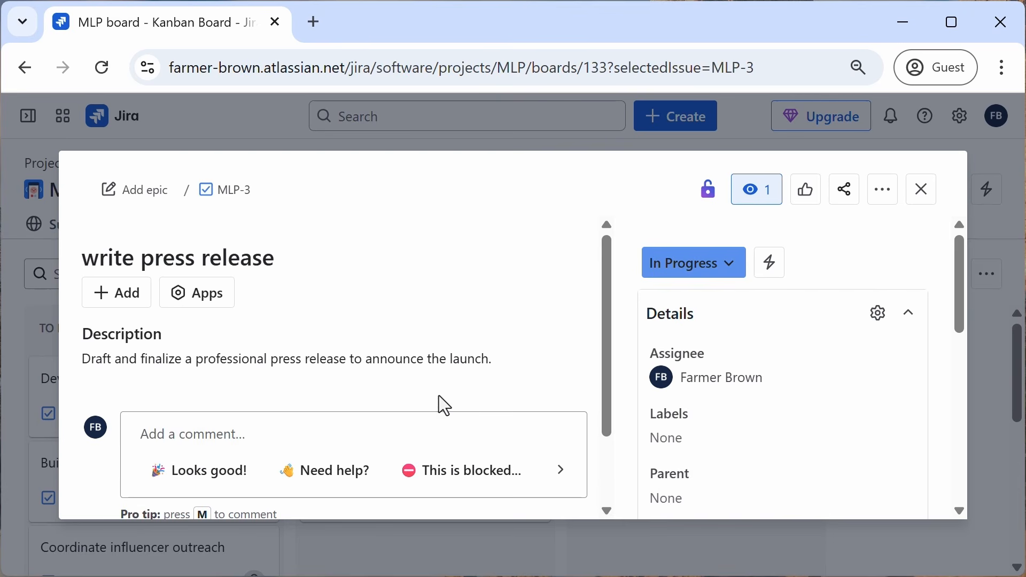
left_click(927, 198)
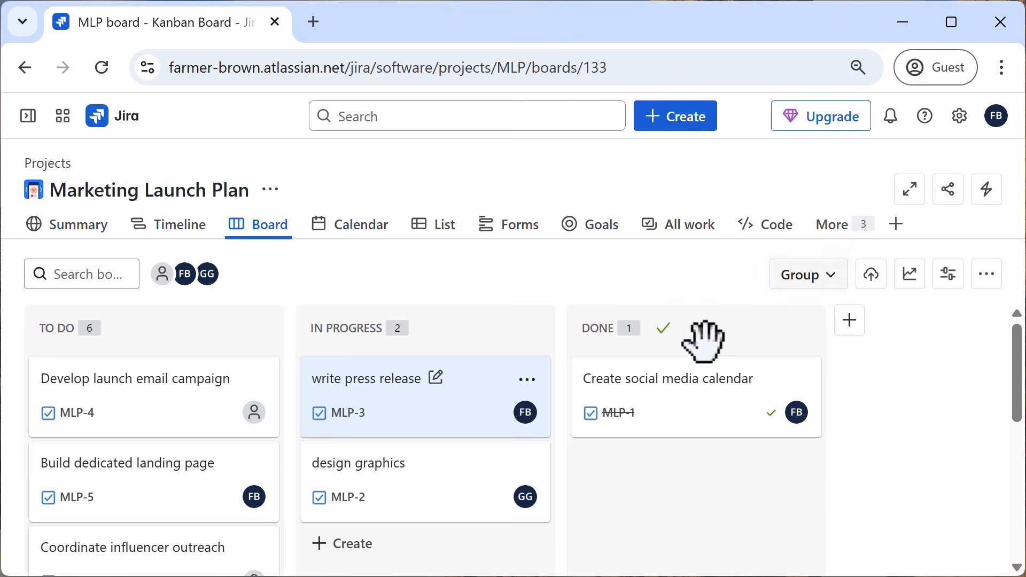
left_click_drag(386, 398, 628, 369)
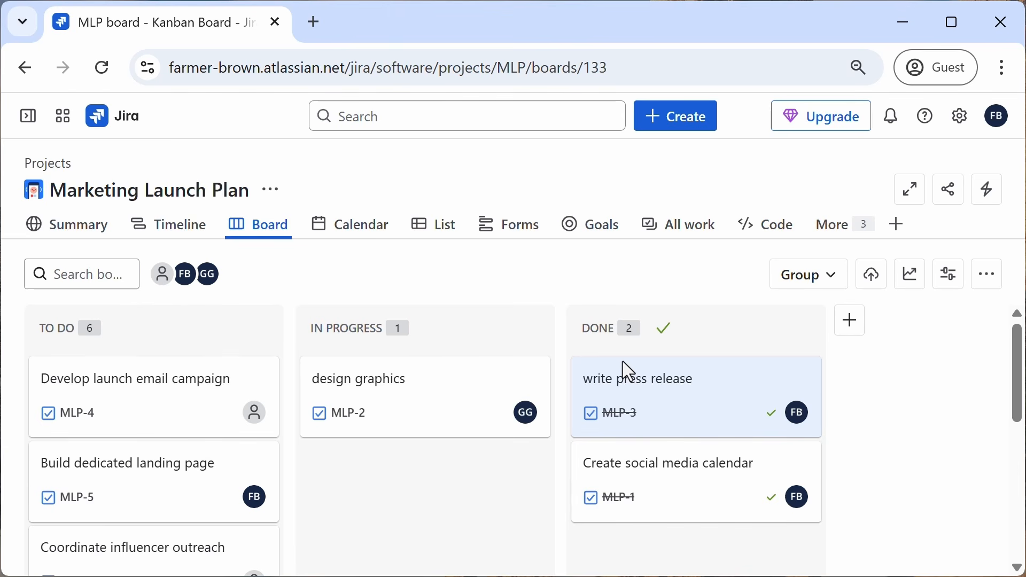
Step: Group the board by Assignee, collapse and expand the assignee swimlanes, and set grouping back to None
left_click(835, 289)
left_click(808, 362)
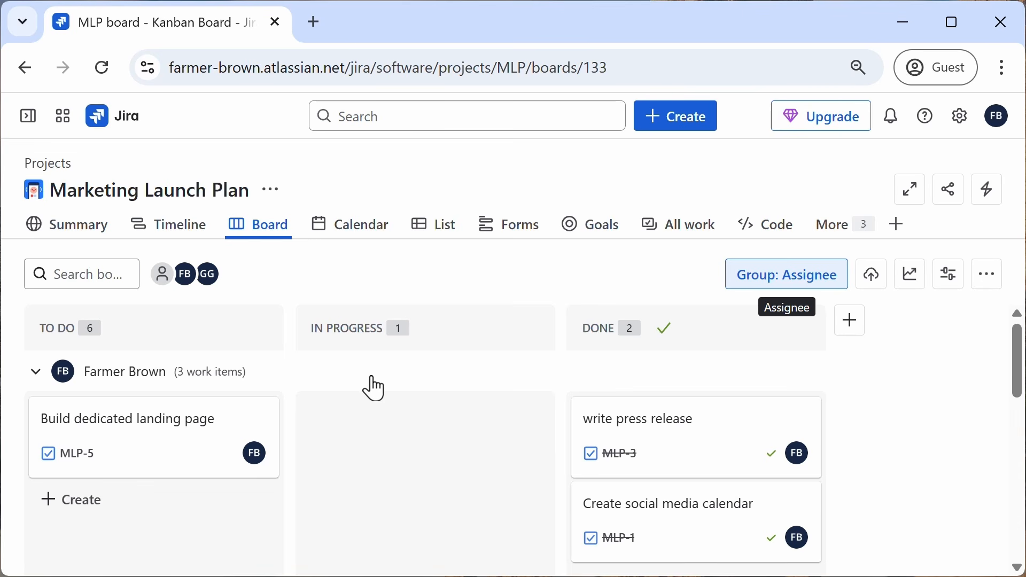
left_click(35, 374)
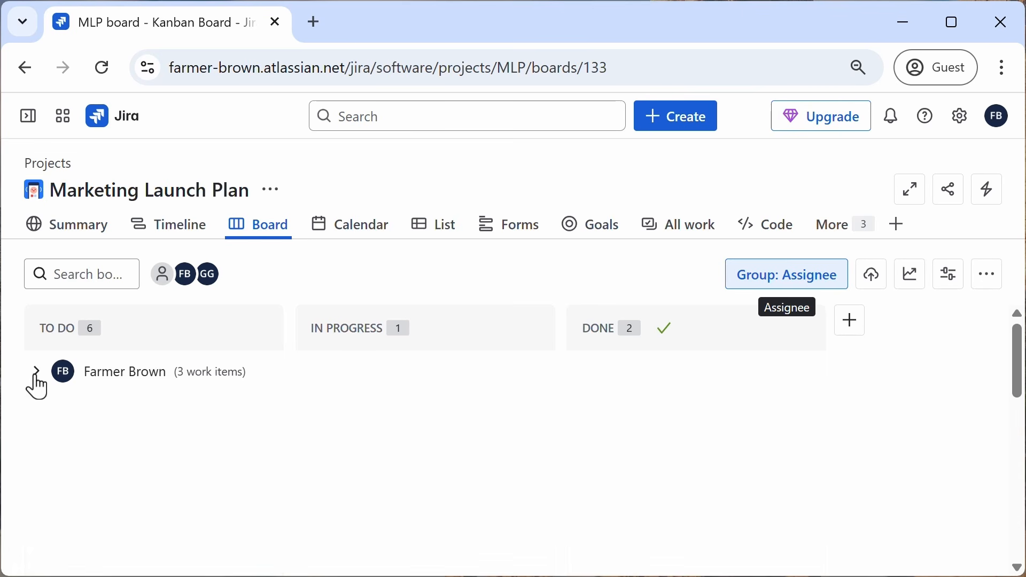
left_click(35, 411)
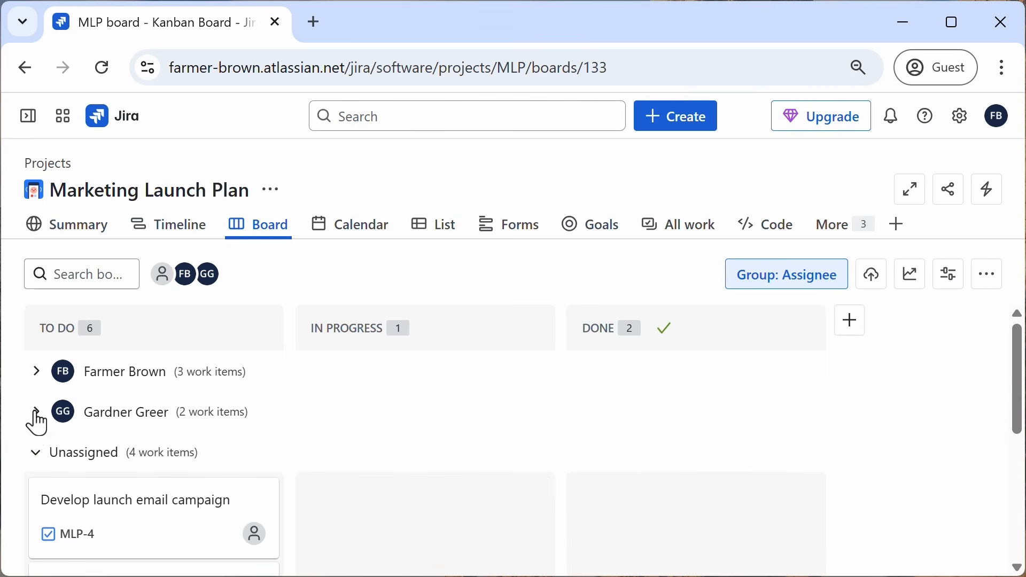
left_click(36, 374)
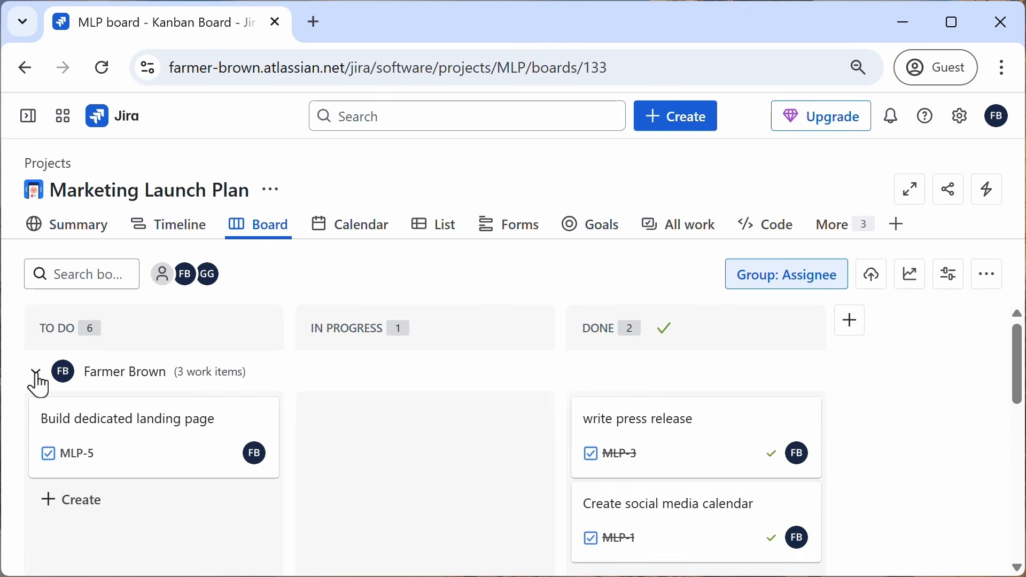
left_click(28, 390)
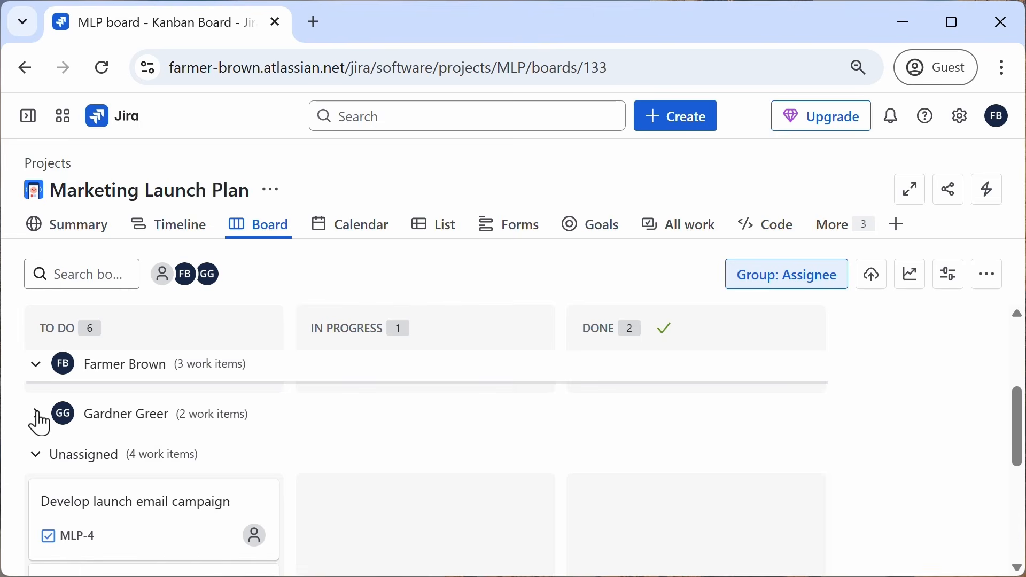
left_click(37, 415)
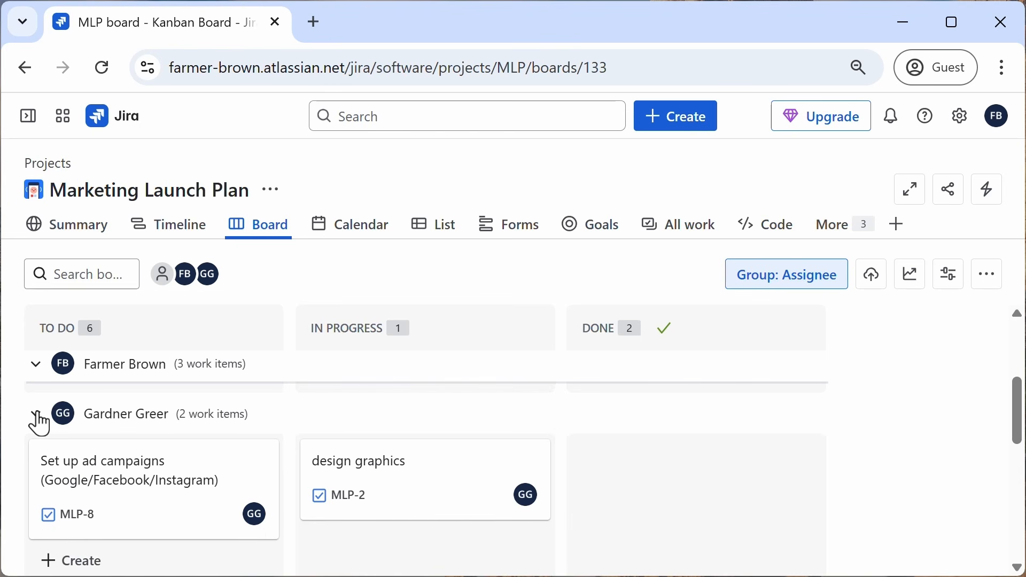
left_click(780, 281)
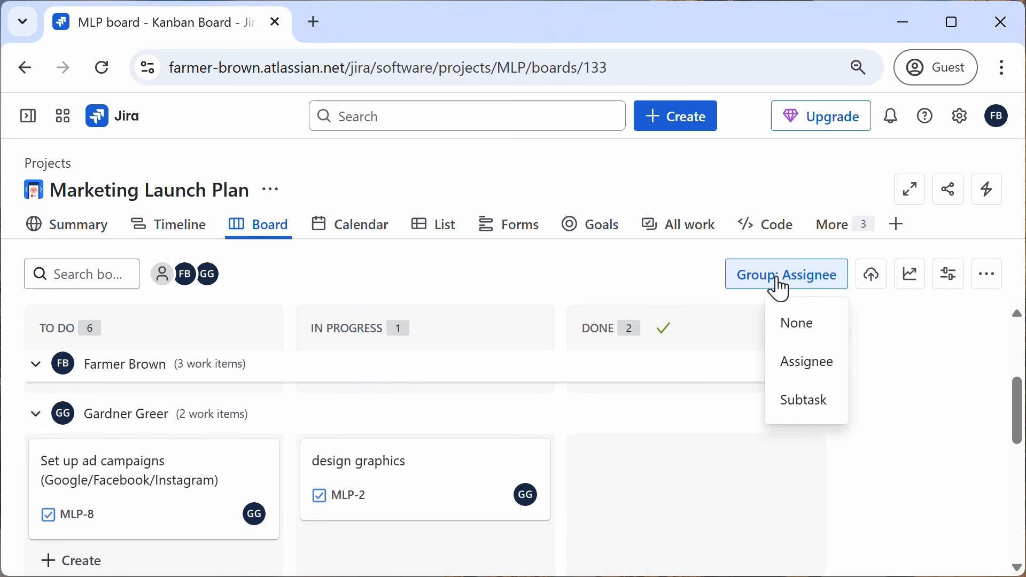
left_click(798, 328)
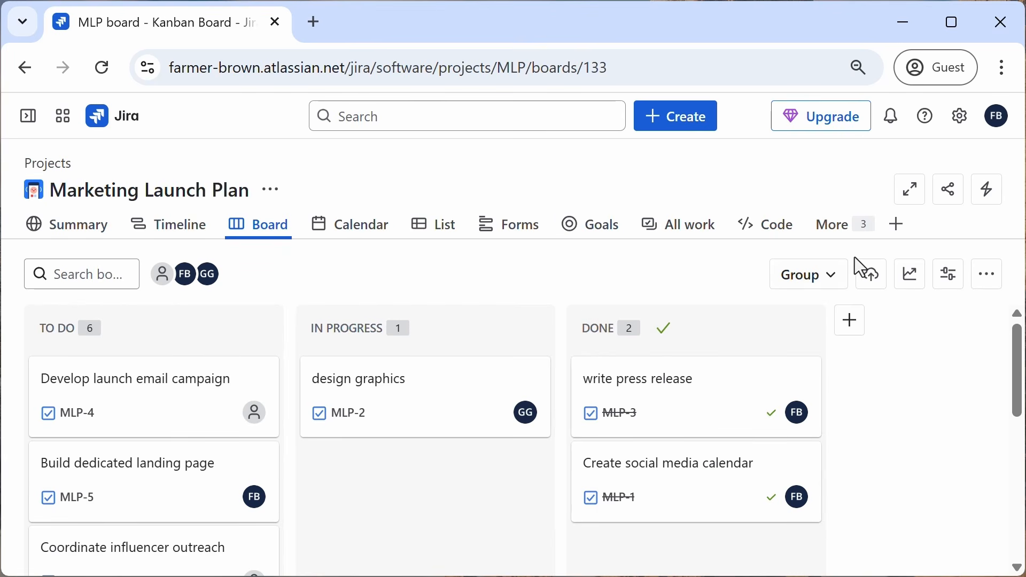
Step: Add the Backlog view to the project navigation, declining to move first-column items into the backlog
left_click(858, 235)
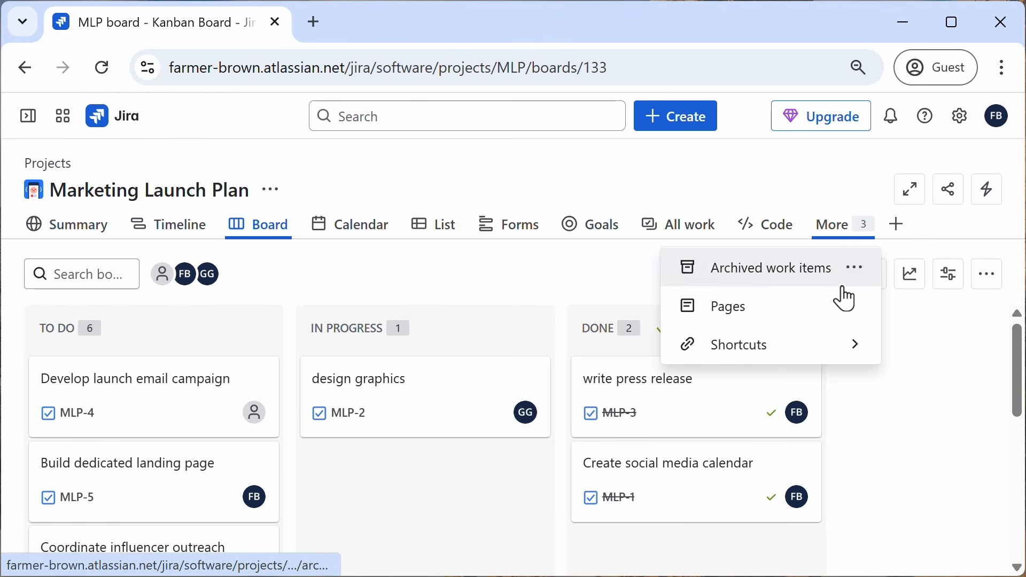
left_click(899, 232)
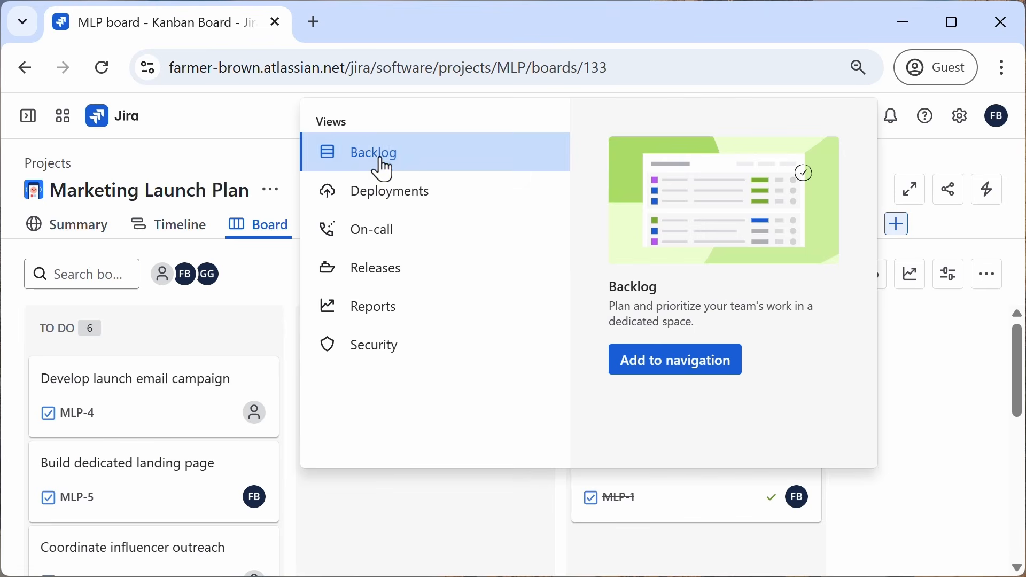
left_click(688, 375)
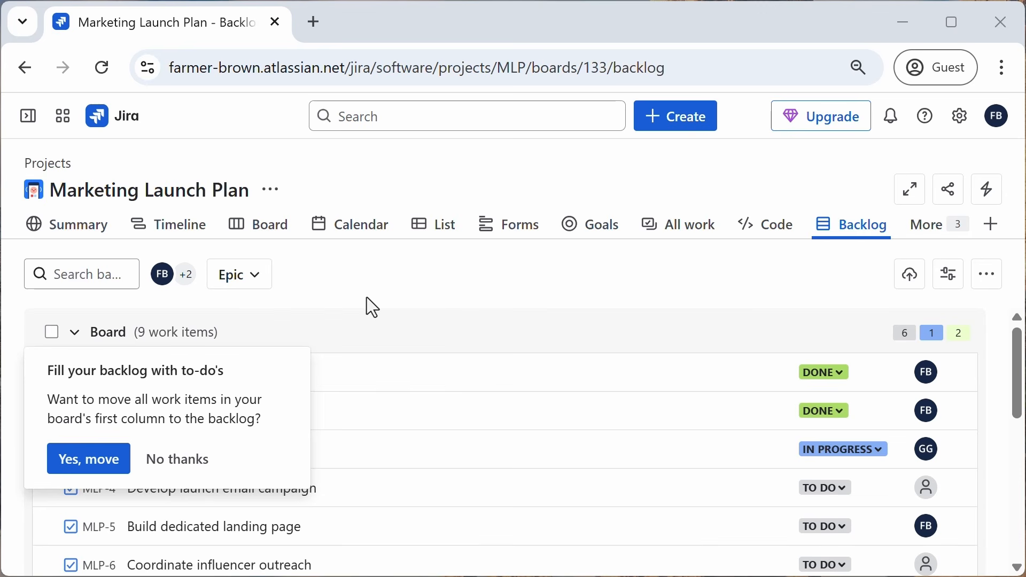
left_click(166, 467)
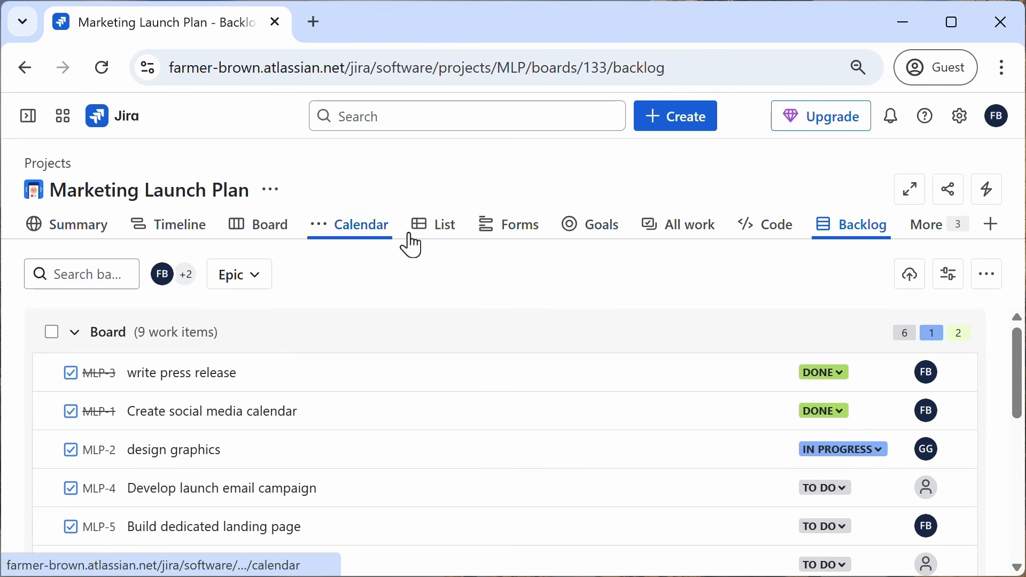
Step: Return to the board and scroll through the To Do column's tasks
left_click(280, 235)
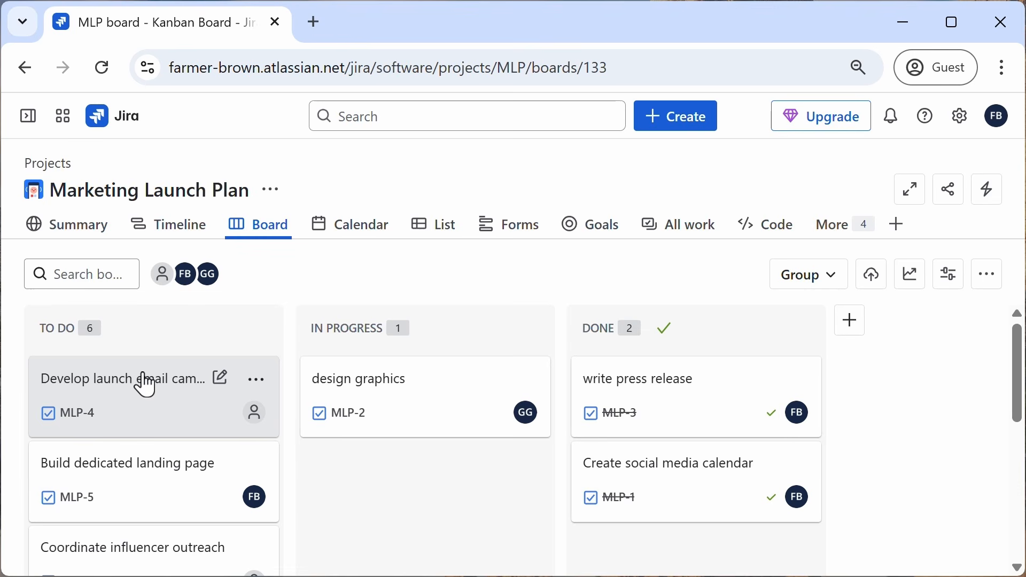
scroll(251, 470, "down", 5)
scroll(262, 479, "down", 2)
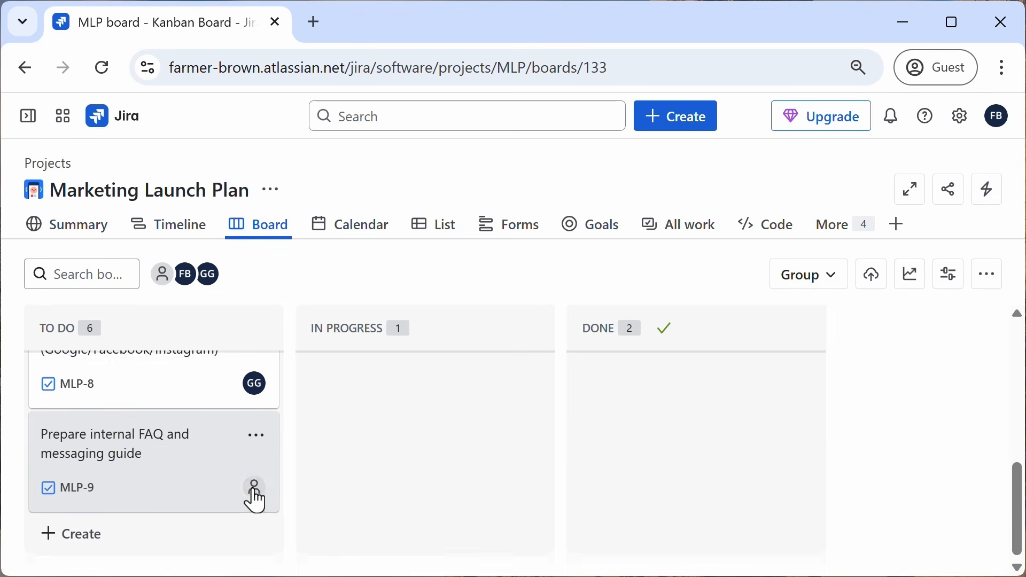
scroll(255, 497, "up", 7)
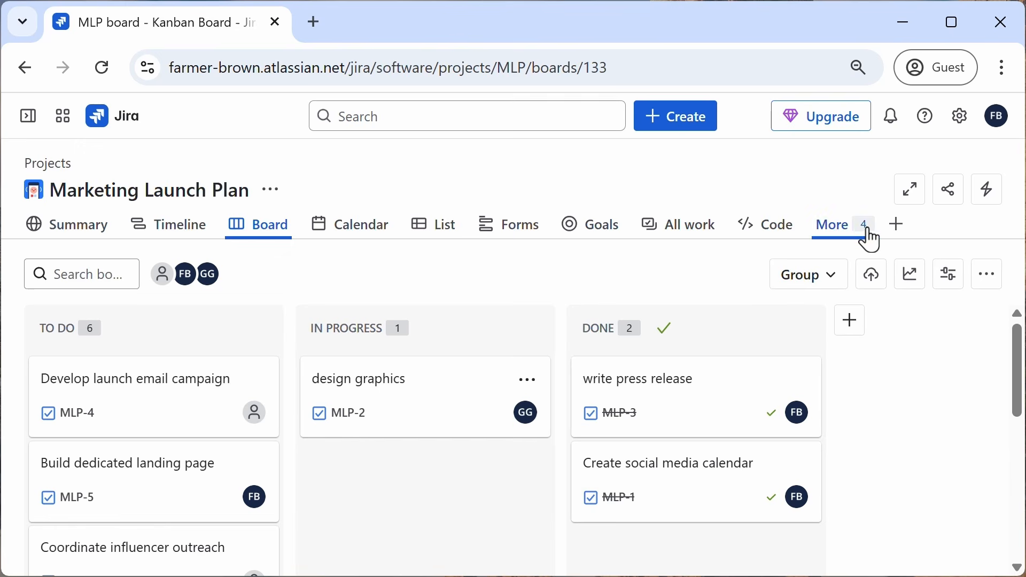
Step: Open the Backlog view and create backlog item 'Schecdule product announcement blog post'
left_click(844, 231)
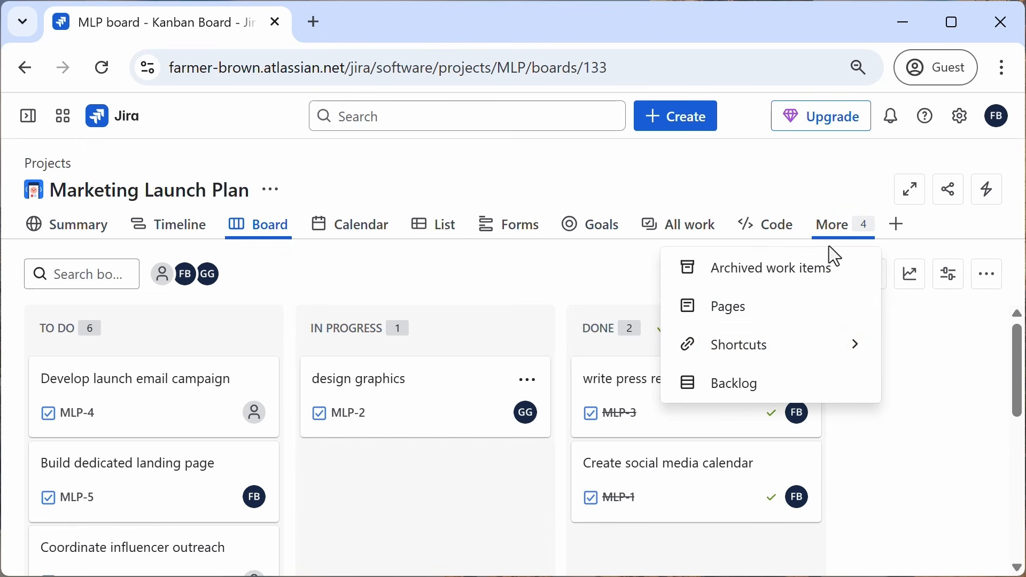
left_click(744, 384)
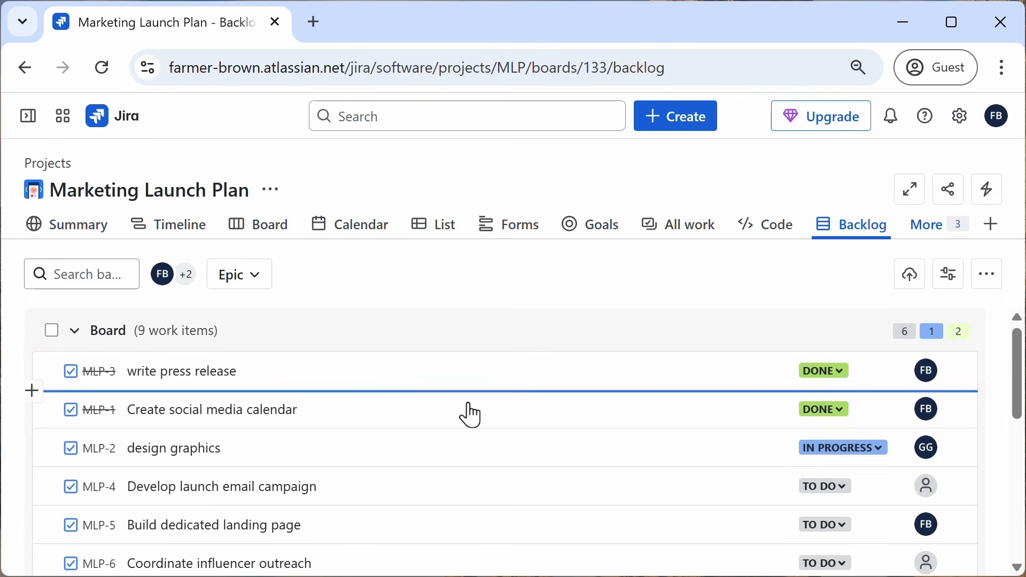
scroll(470, 415, "down", 10)
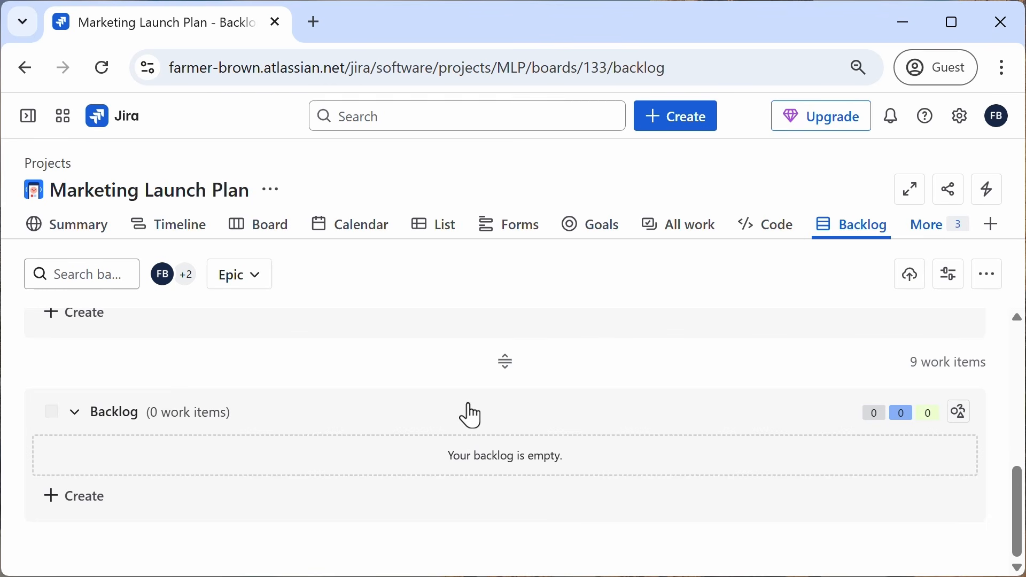
left_click(61, 499)
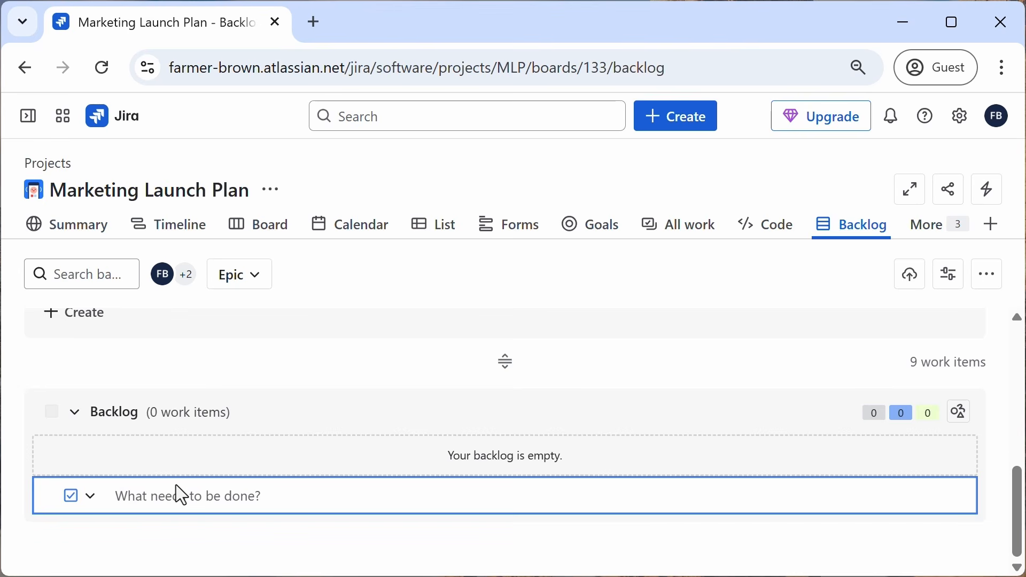
type("Sc")
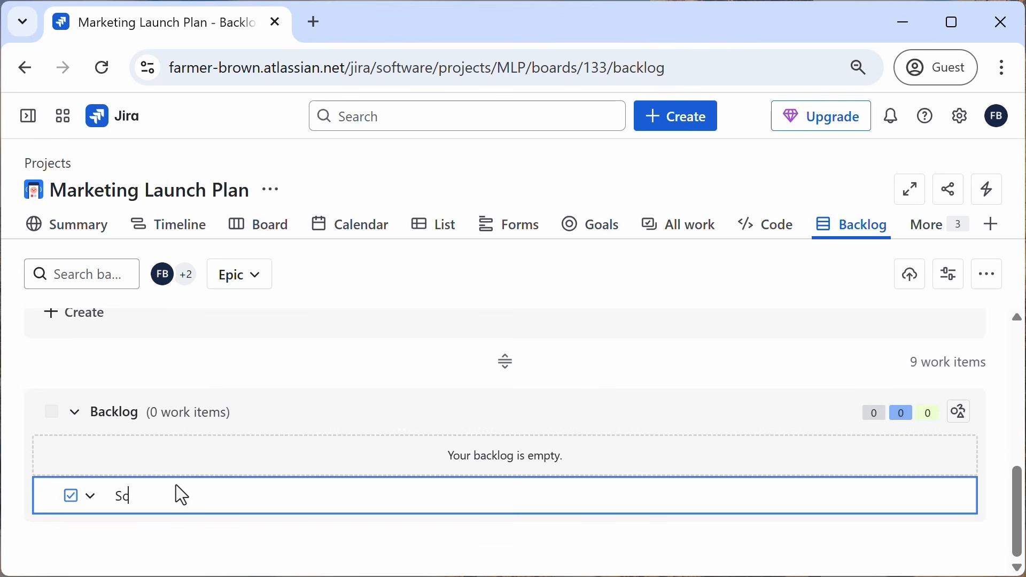
type("hedule Product anno")
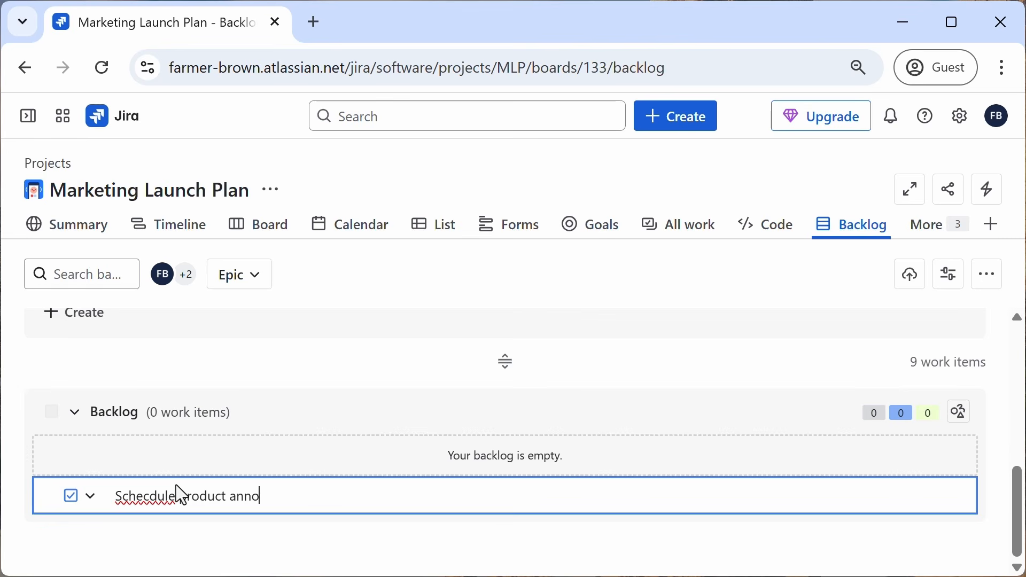
type("uncement blog post")
key("Return")
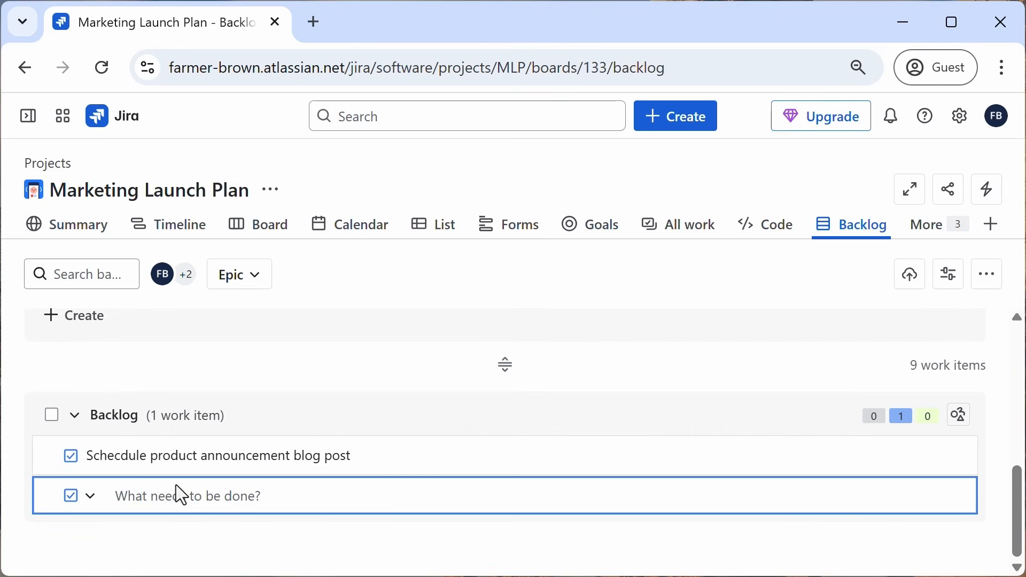
Step: Create backlog item 'Monitor launch KPIs', correcting the typo in 'launch'
type("Mon")
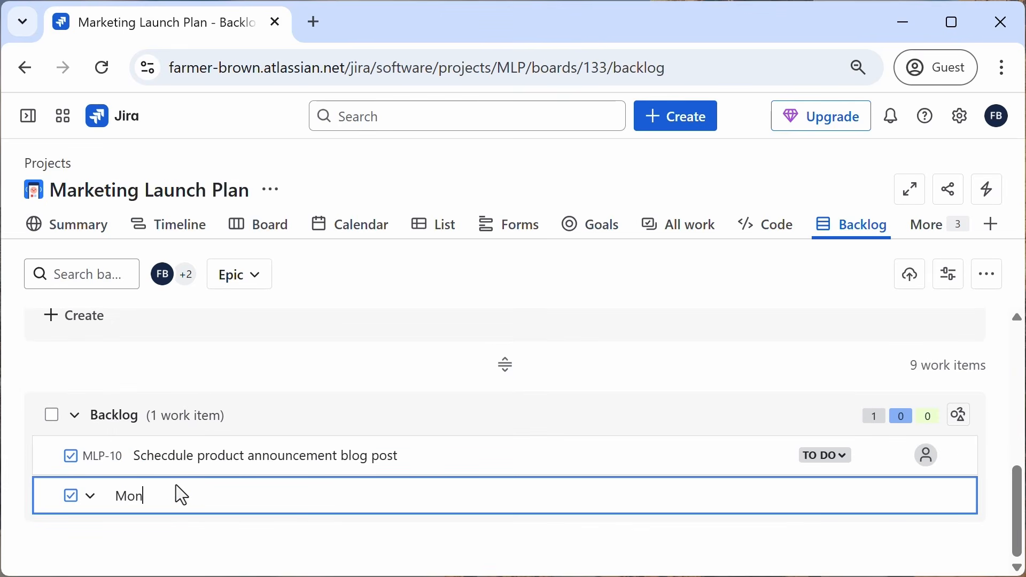
type("itor luanch KPIS")
left_click(185, 504)
key("BackSpace")
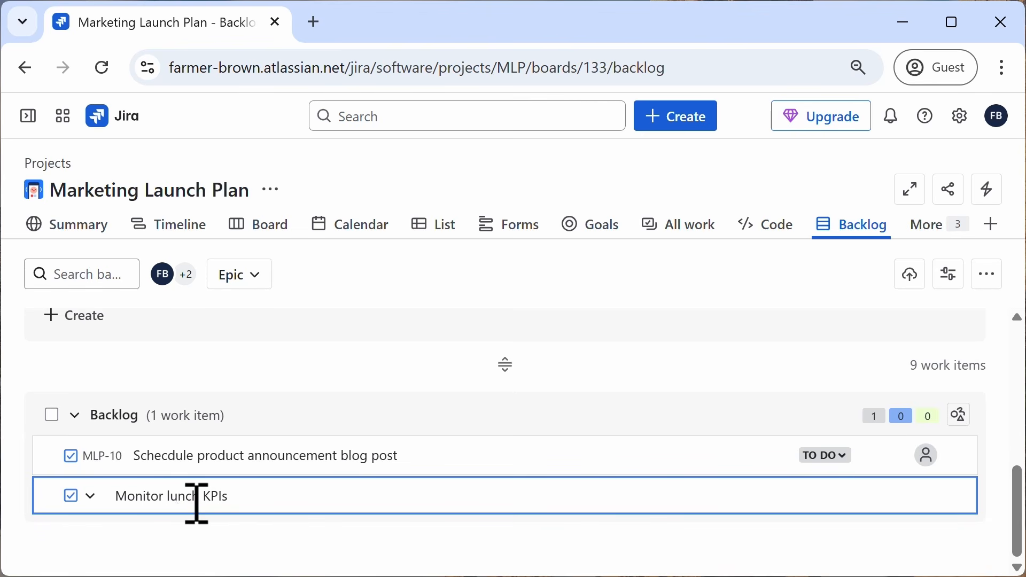
key("Left")
key("Left")
type("a")
key("Return")
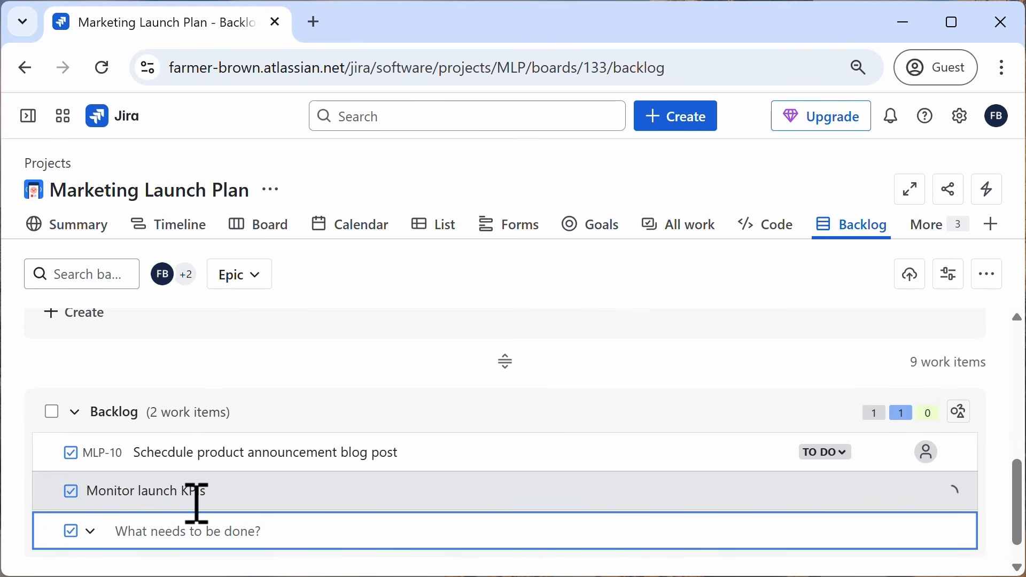
Step: Create backlog item 'Plan and host virtual launch event'
type("Plan")
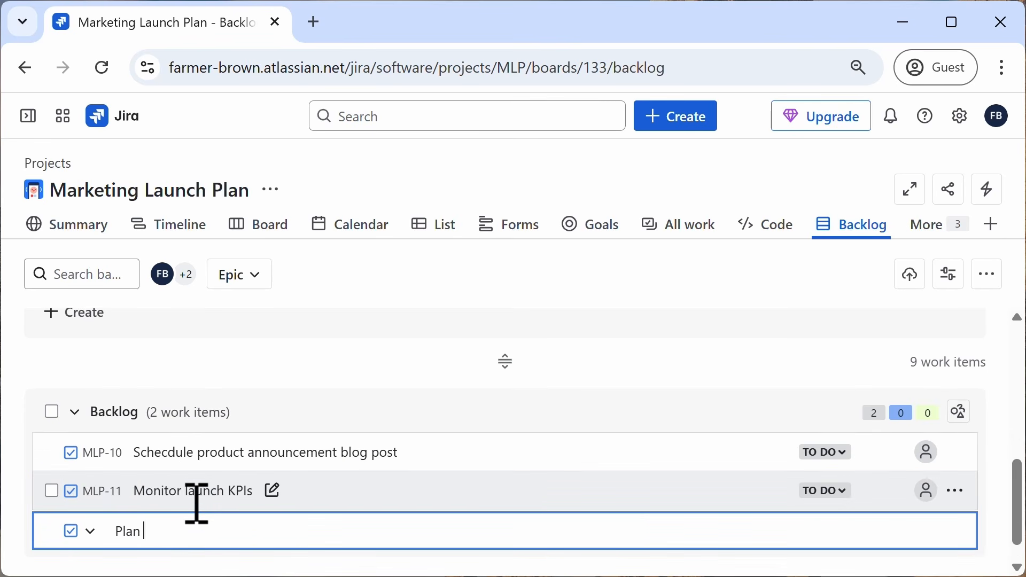
type(" and host")
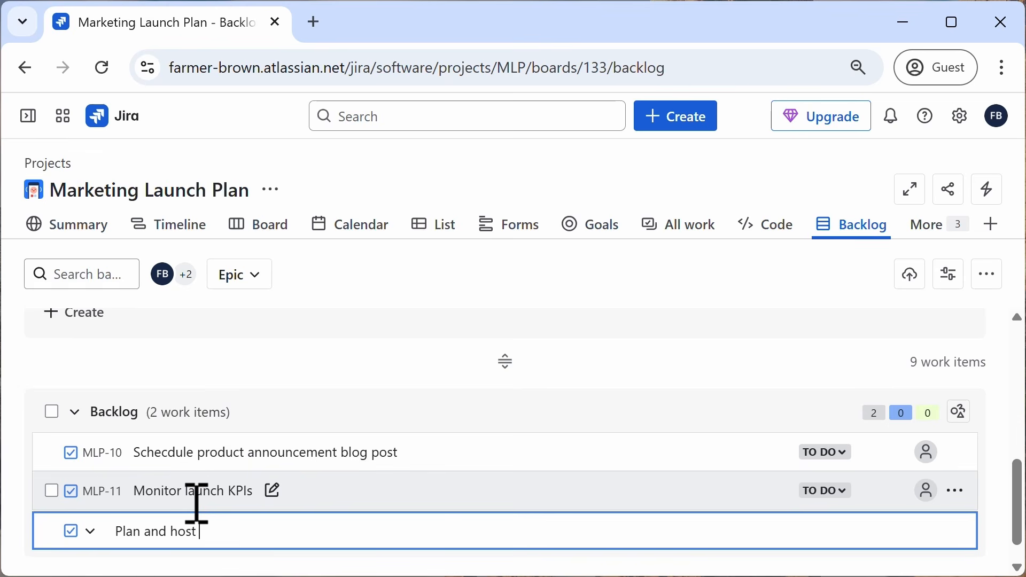
type(" virtual launch ")
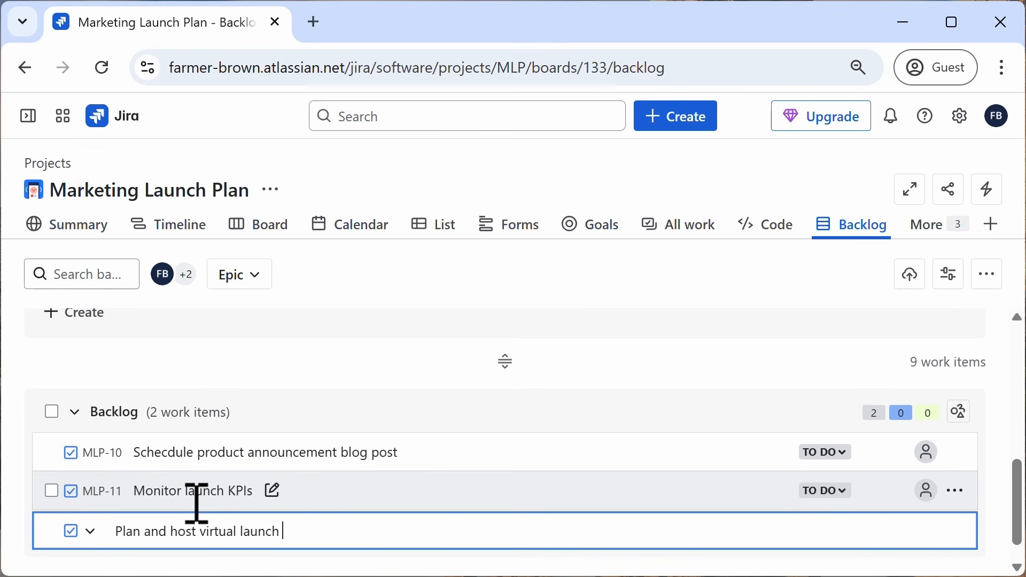
type("event")
key("Return")
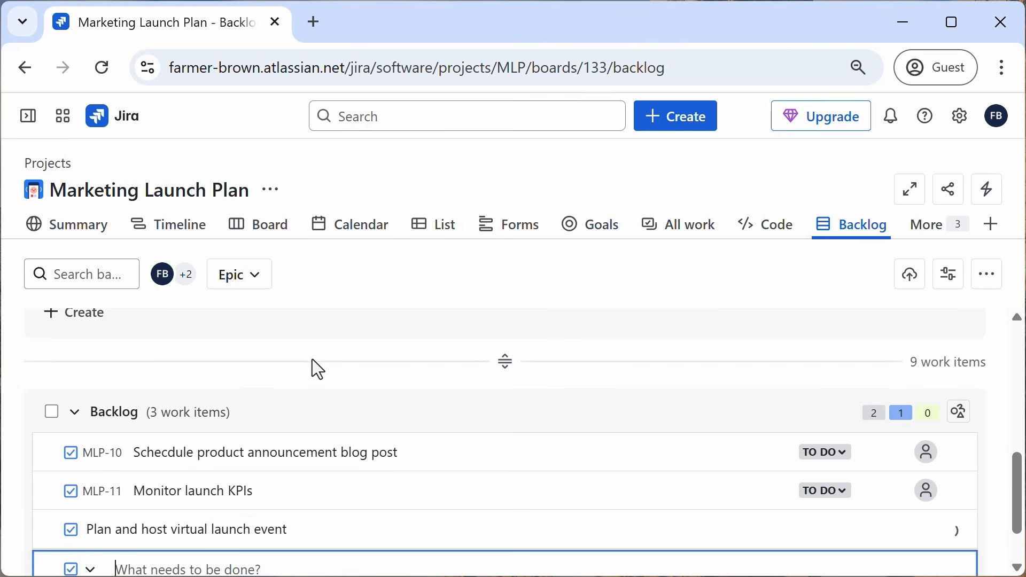
left_click(312, 360)
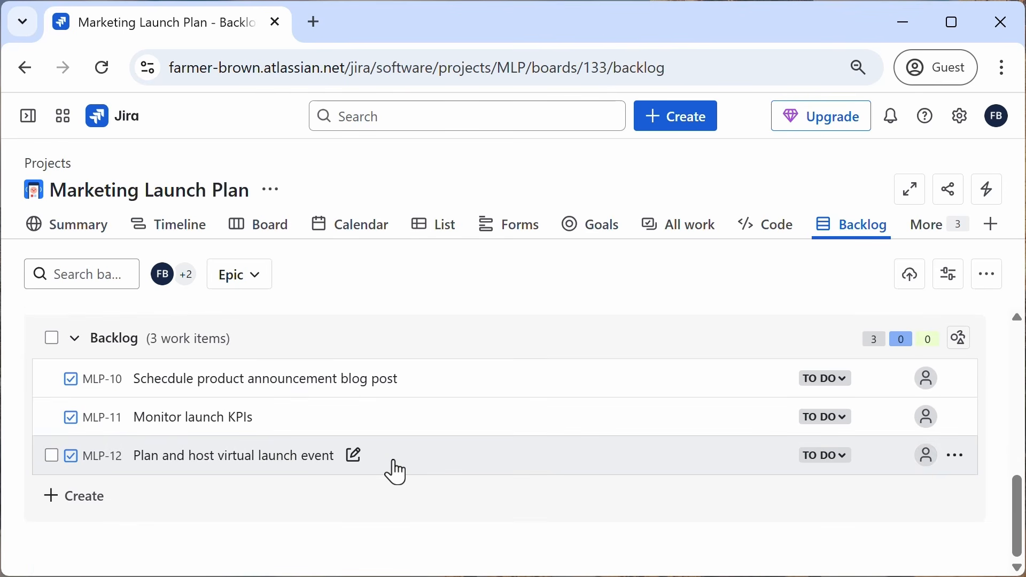
Step: Review the Board section of the backlog, then return to the board and scroll through the To Do column
scroll(404, 498, "up", 2)
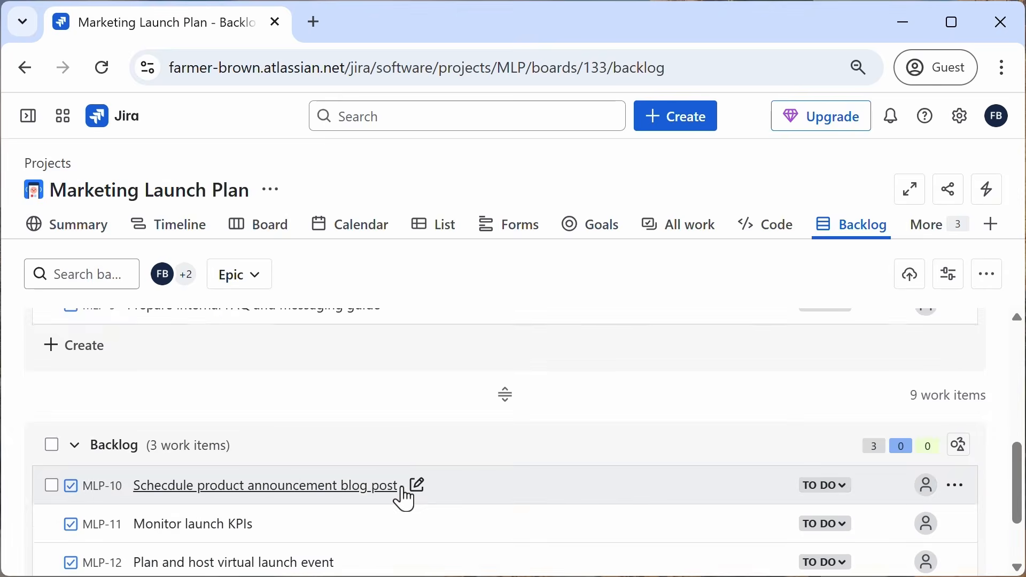
scroll(404, 499, "up", 2)
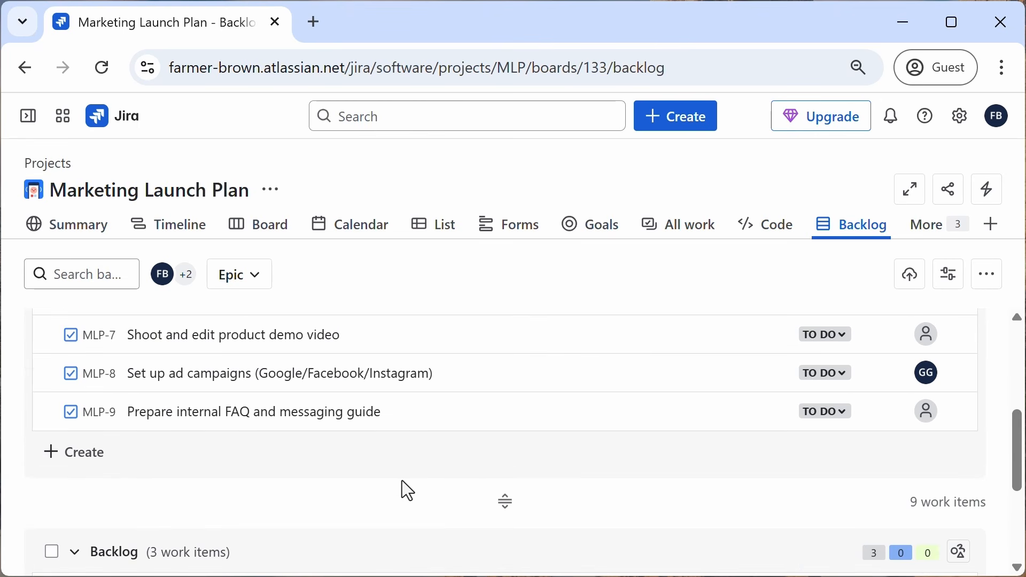
scroll(401, 479, "up", 5)
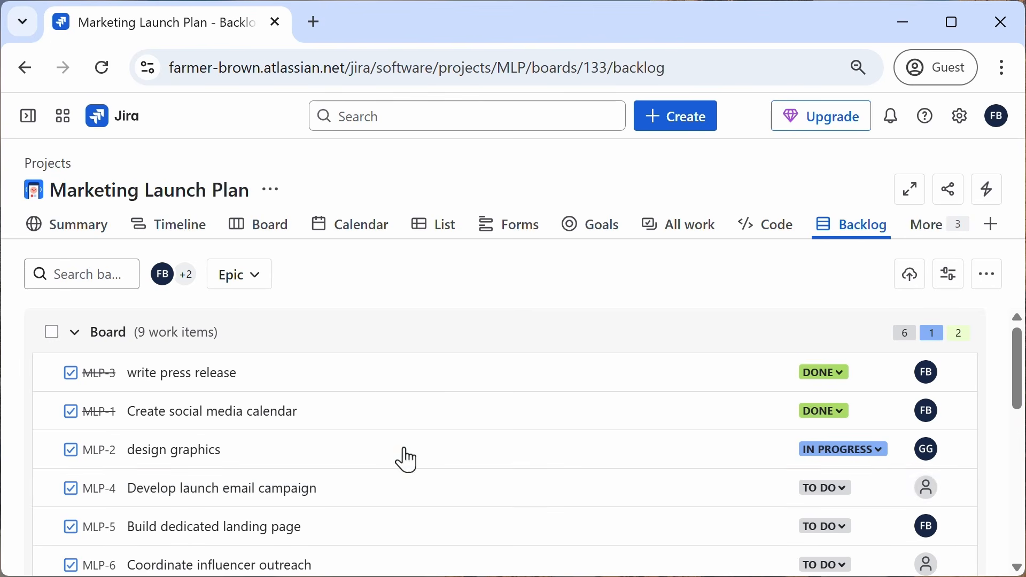
left_click(265, 240)
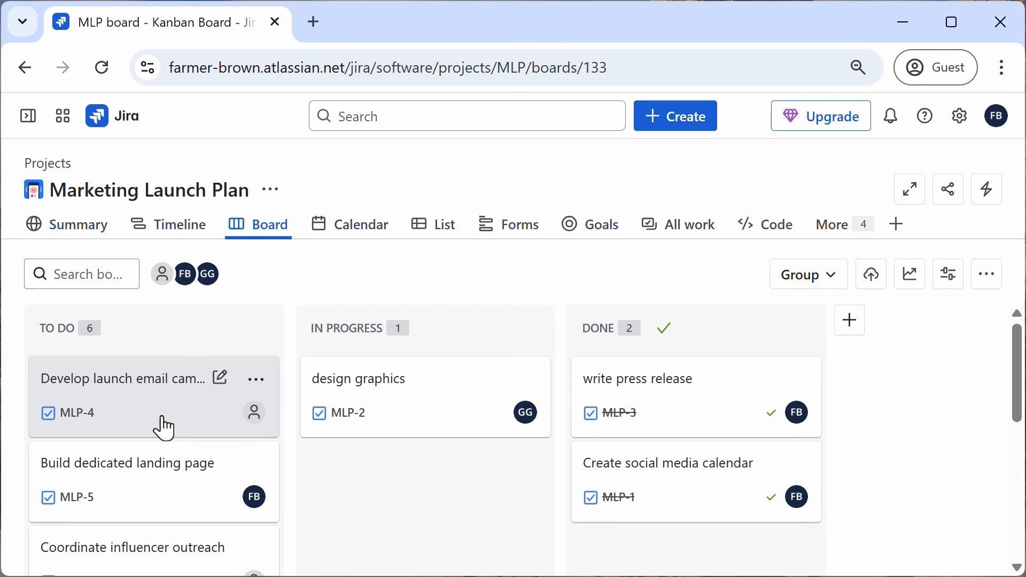
scroll(128, 460, "down", 3)
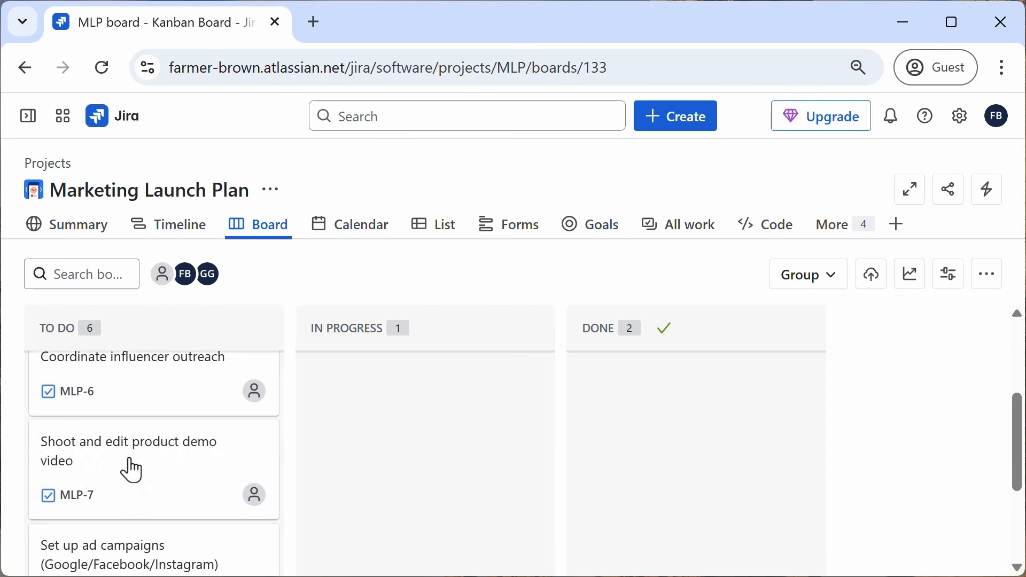
scroll(131, 471, "up", 3)
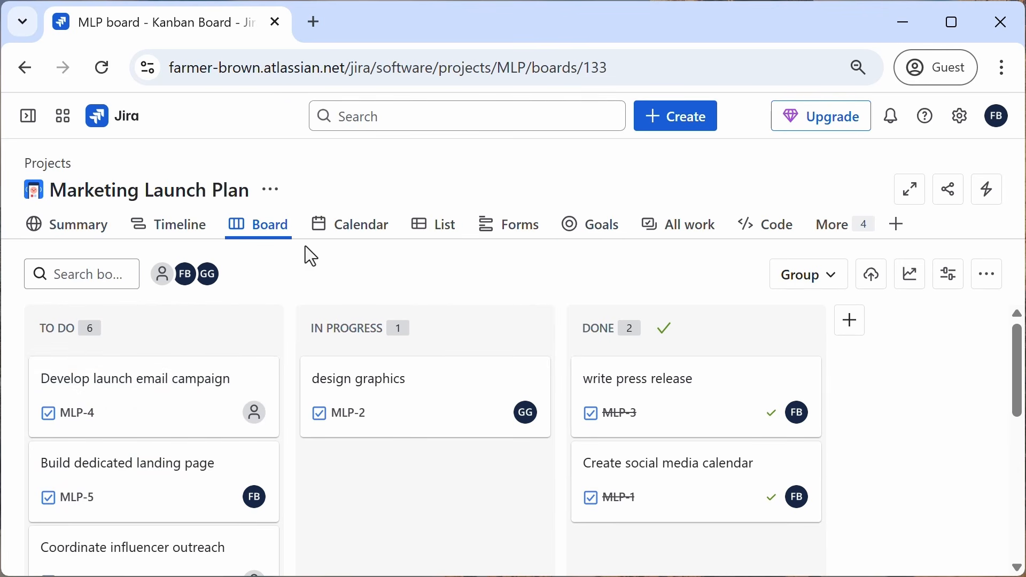
Step: Open the Backlog view to review the board and backlog items, then return to the board
left_click(847, 235)
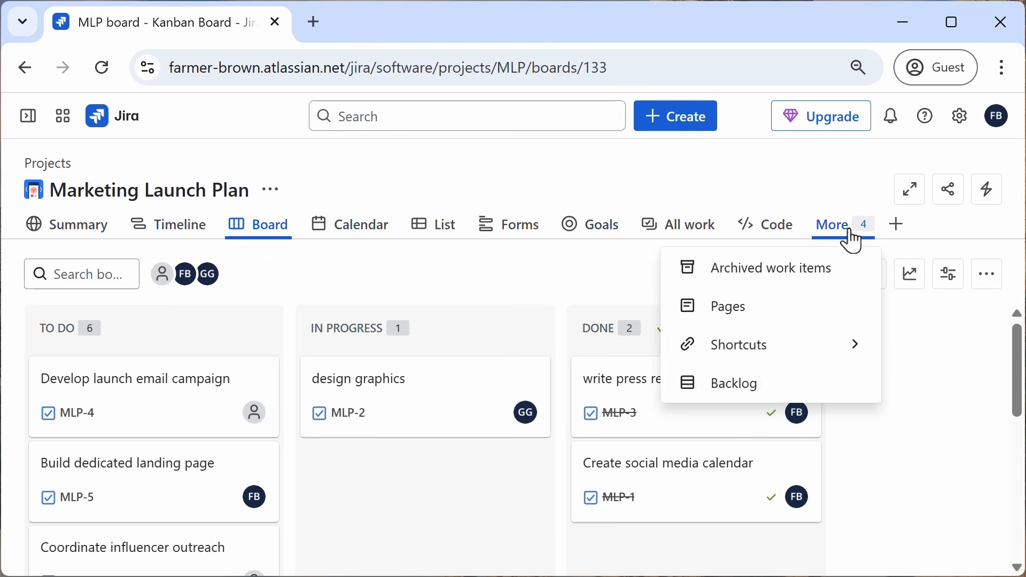
left_click(725, 389)
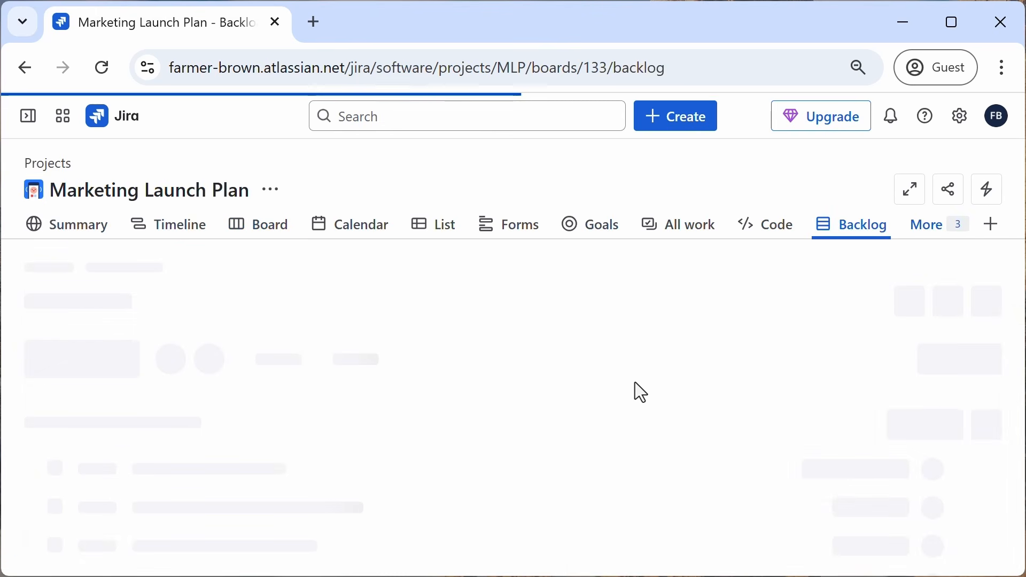
scroll(524, 422, "down", 10)
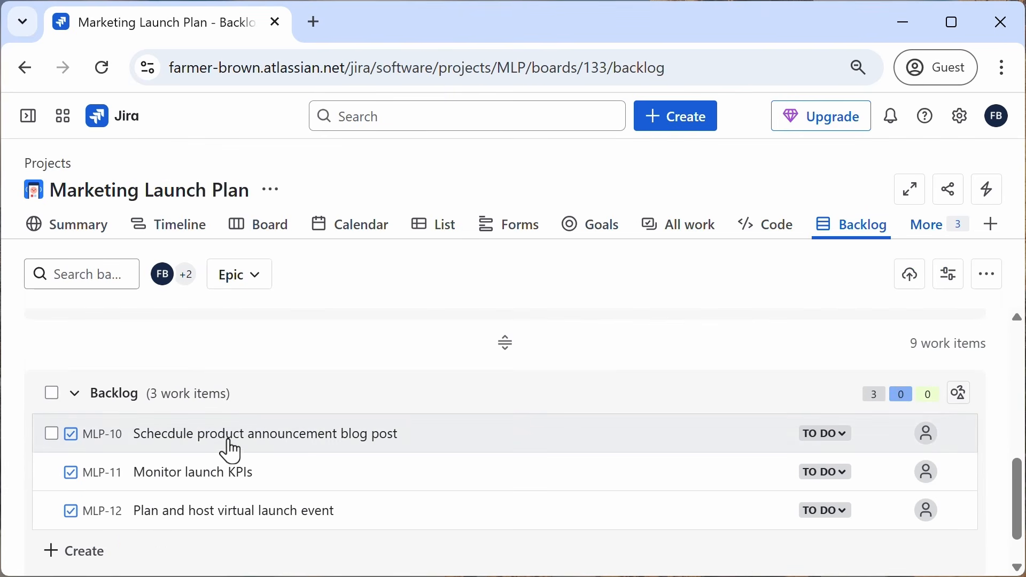
scroll(219, 456, "up", 10)
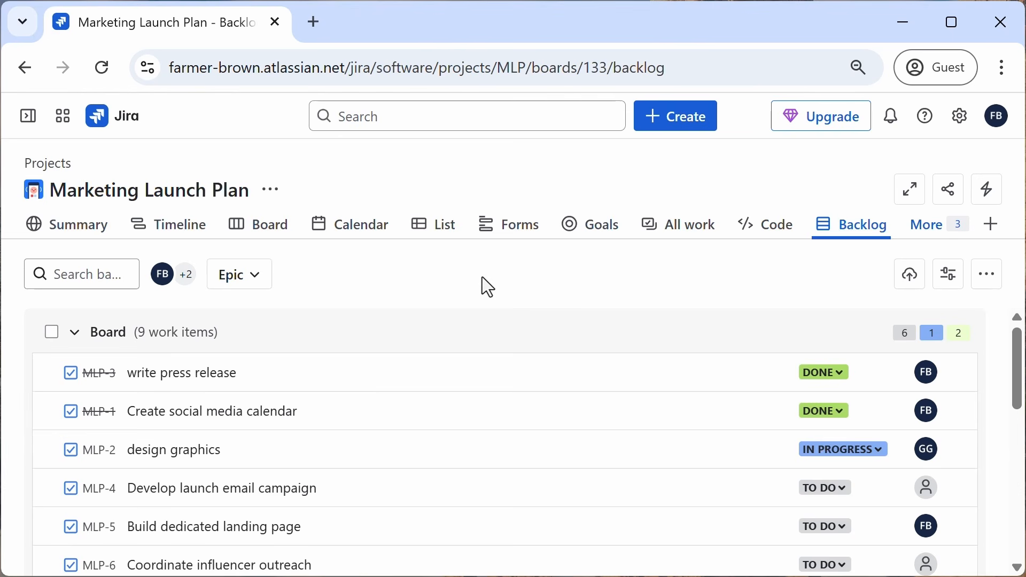
left_click(268, 231)
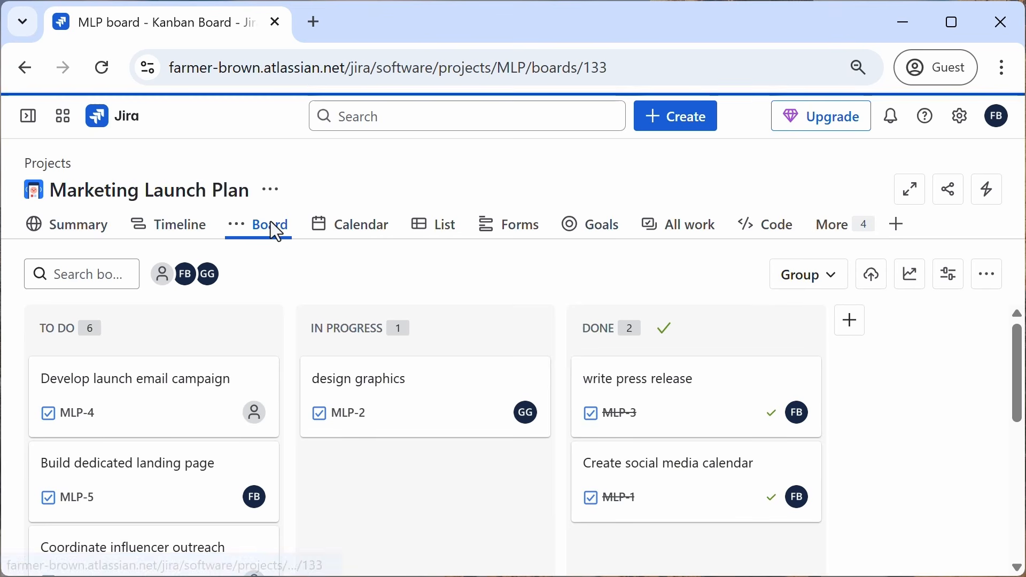
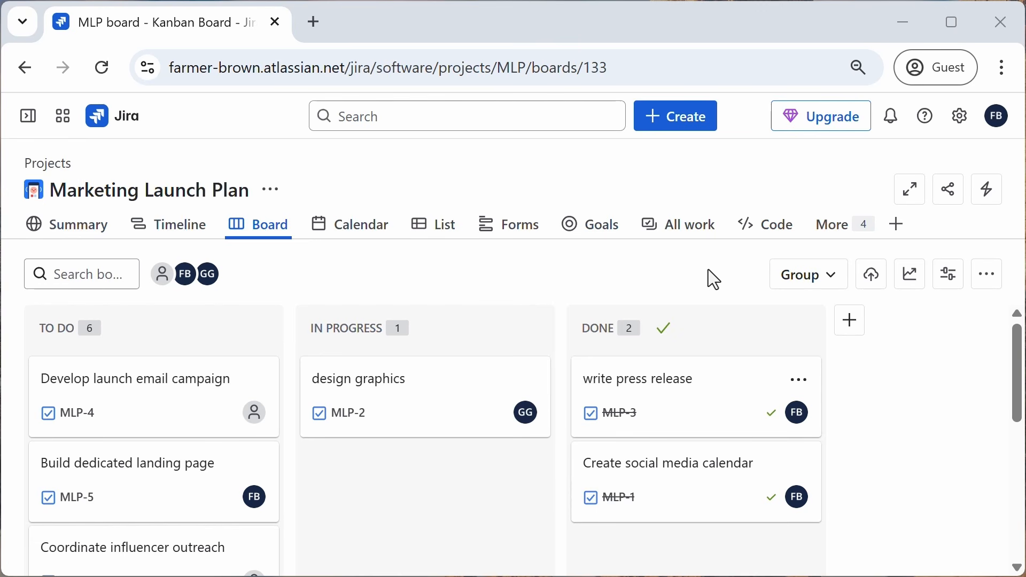
Step: Add a board column named 'For Review' and move it between In Progress and Done
left_click(852, 323)
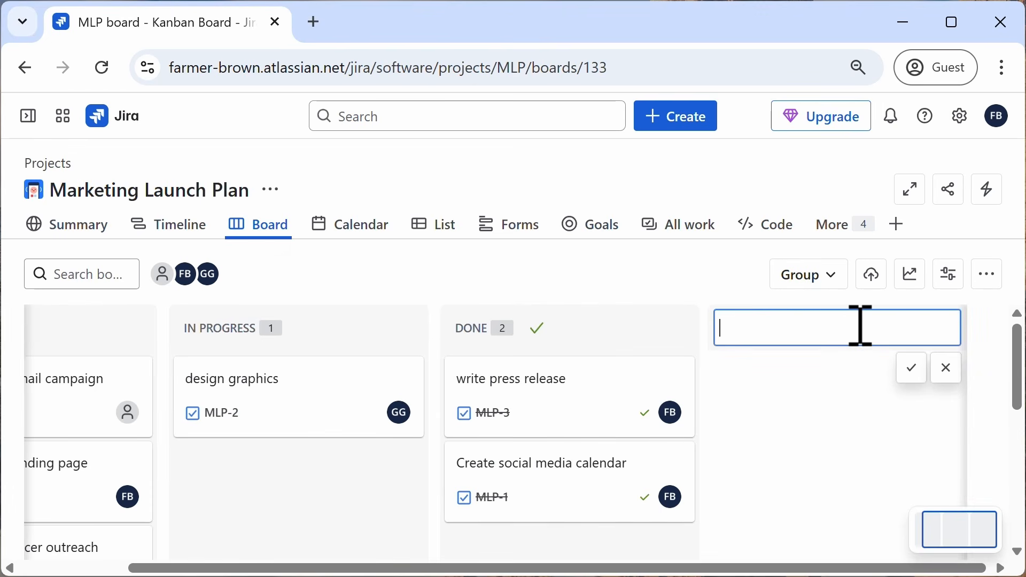
type("For Review")
left_click(911, 374)
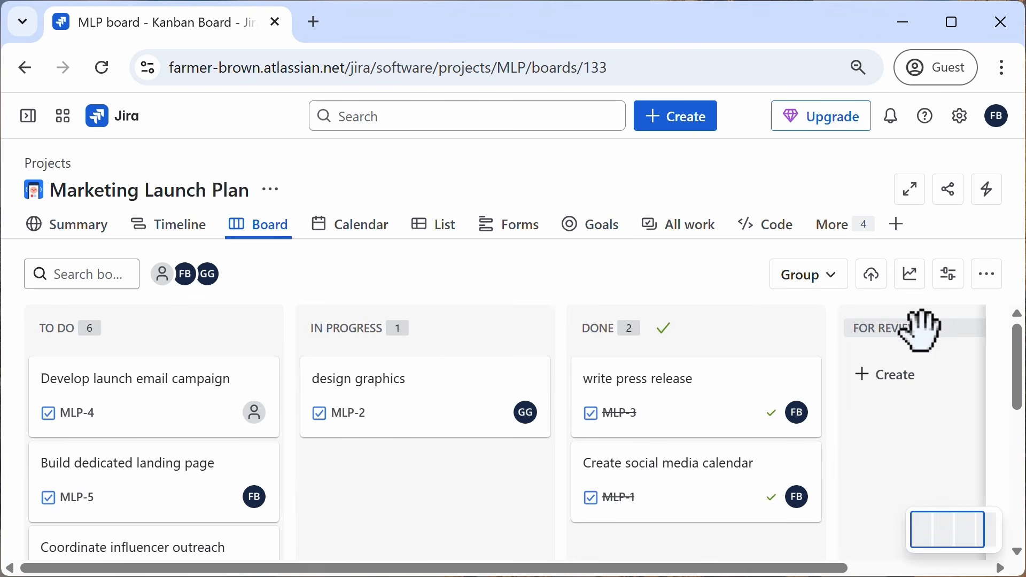
left_click_drag(921, 328, 560, 331)
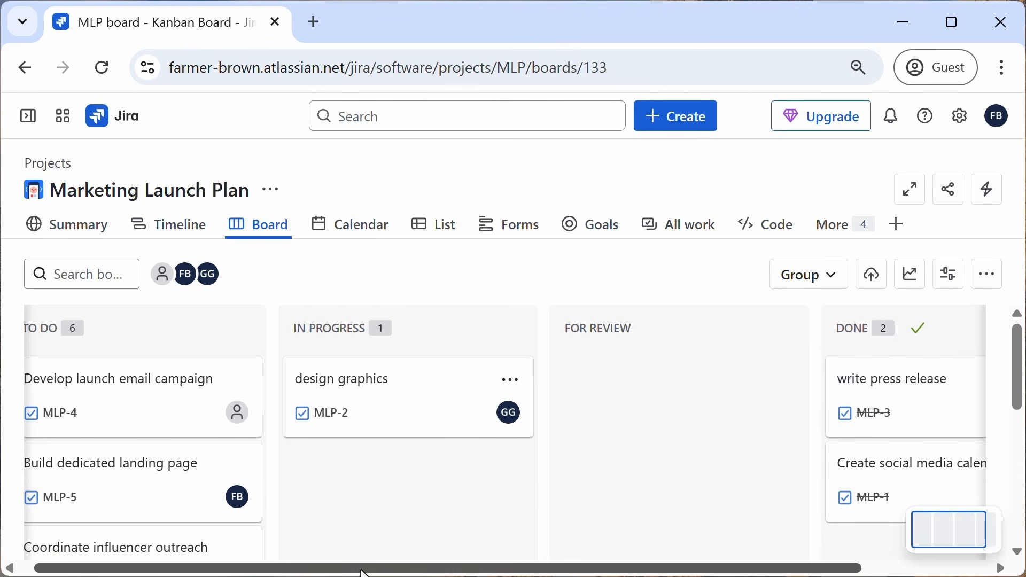
left_click_drag(361, 569, 256, 570)
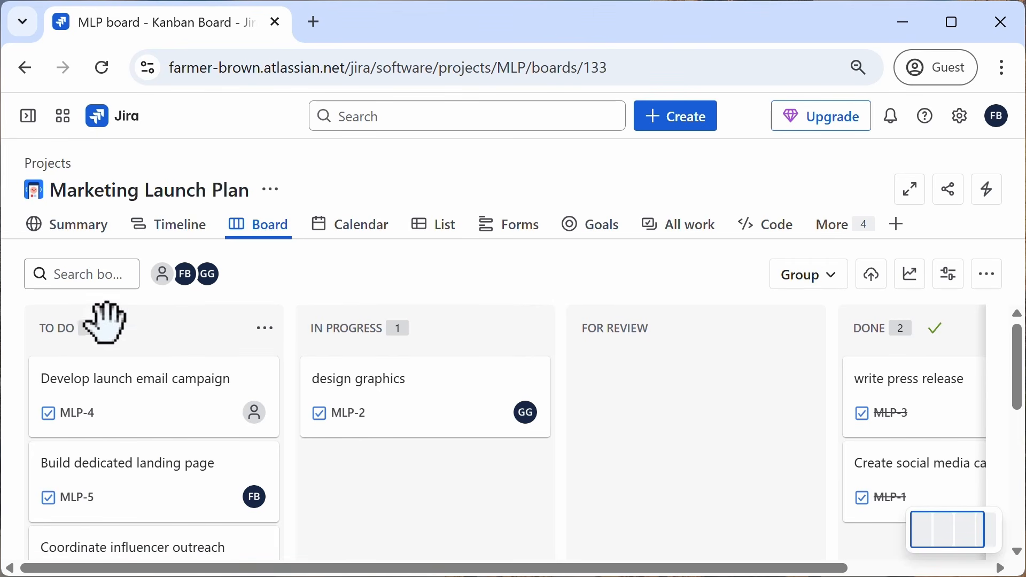
Step: Rename the To Do column to 'Ready for Work'
left_click(60, 330)
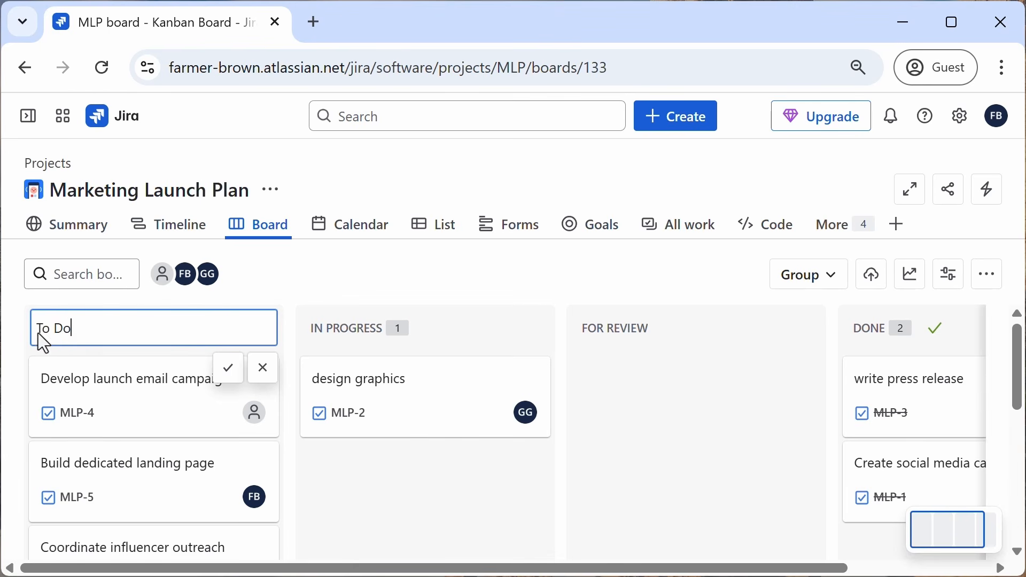
key("BackSpace")
key("BackSpace")
key("BackSpace")
key("BackSpace")
key("BackSpace")
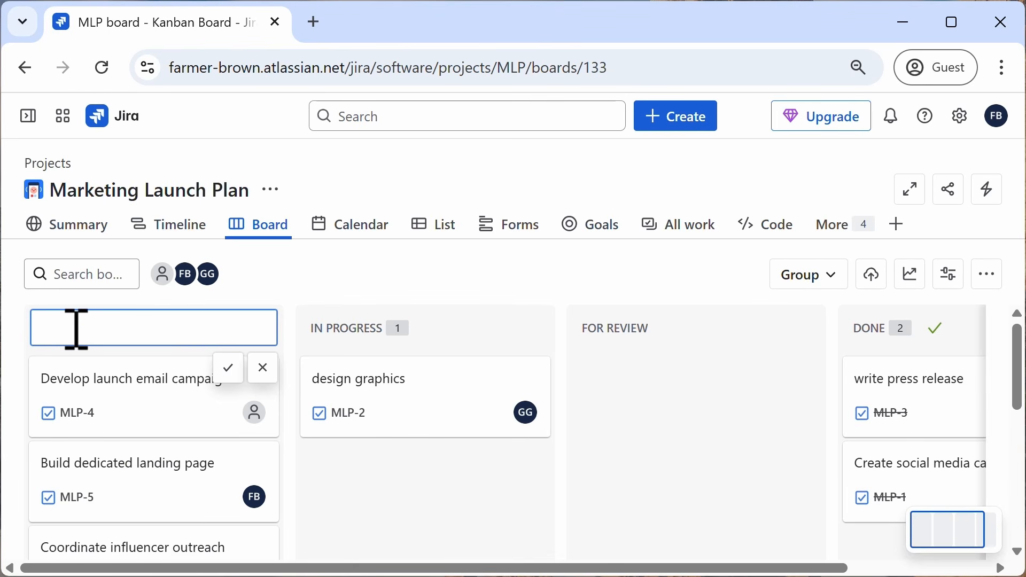
type("Ready for Work")
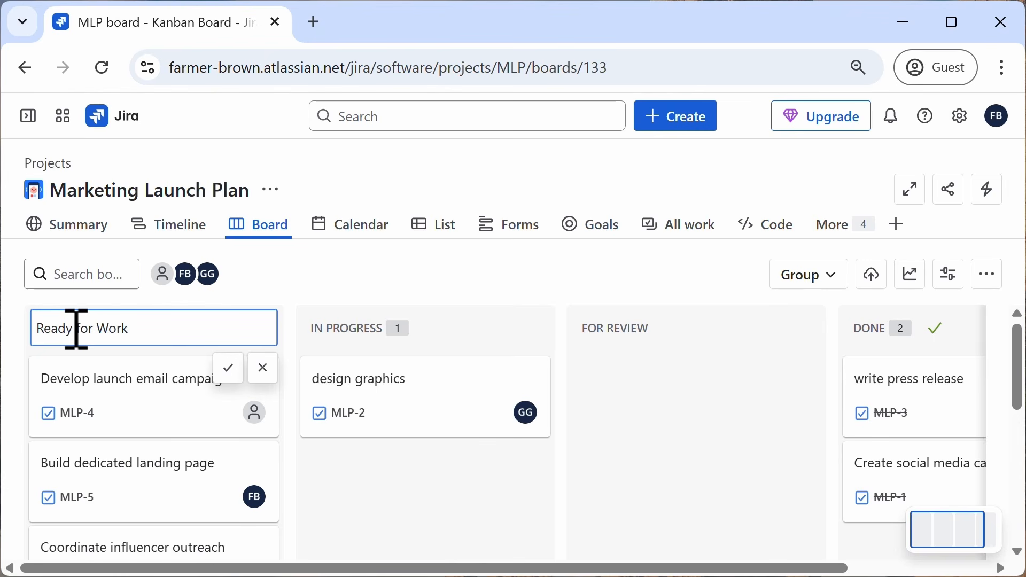
left_click(230, 367)
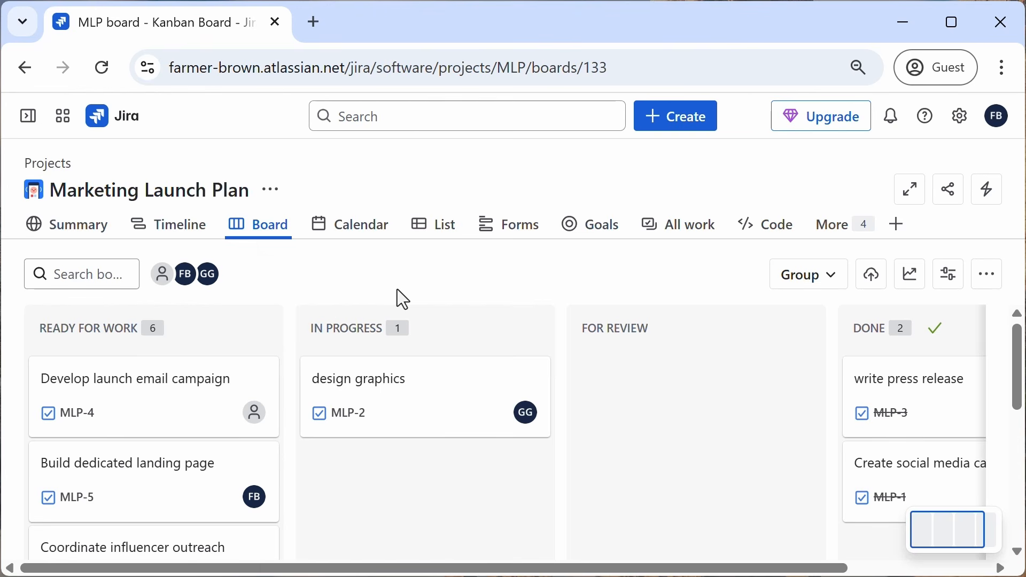
Step: Open the project settings and create a new work type named 'Design Task'
mouse_move(28, 117)
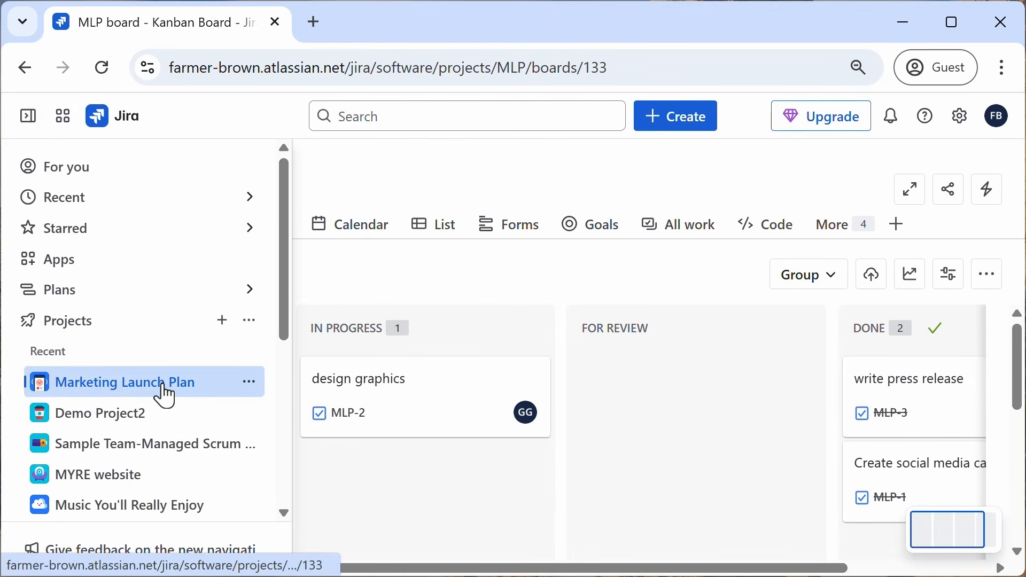
left_click(250, 384)
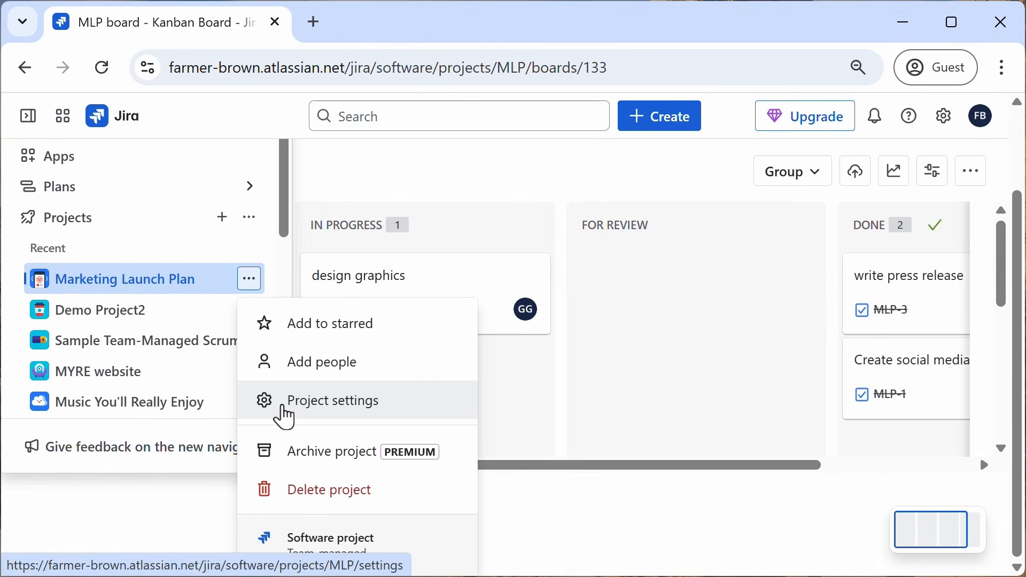
left_click(297, 416)
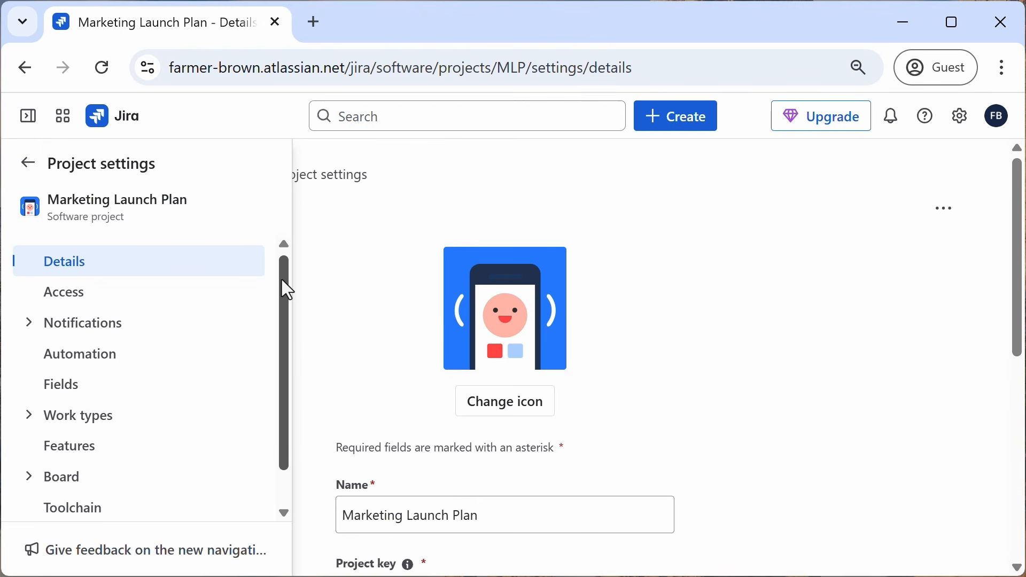
left_click_drag(288, 290, 268, 366)
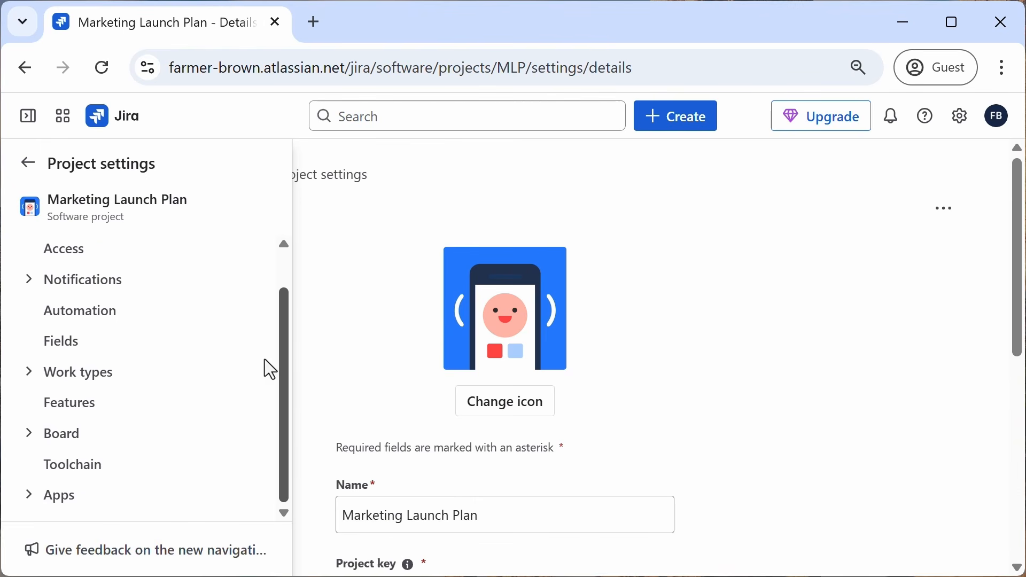
left_click(27, 370)
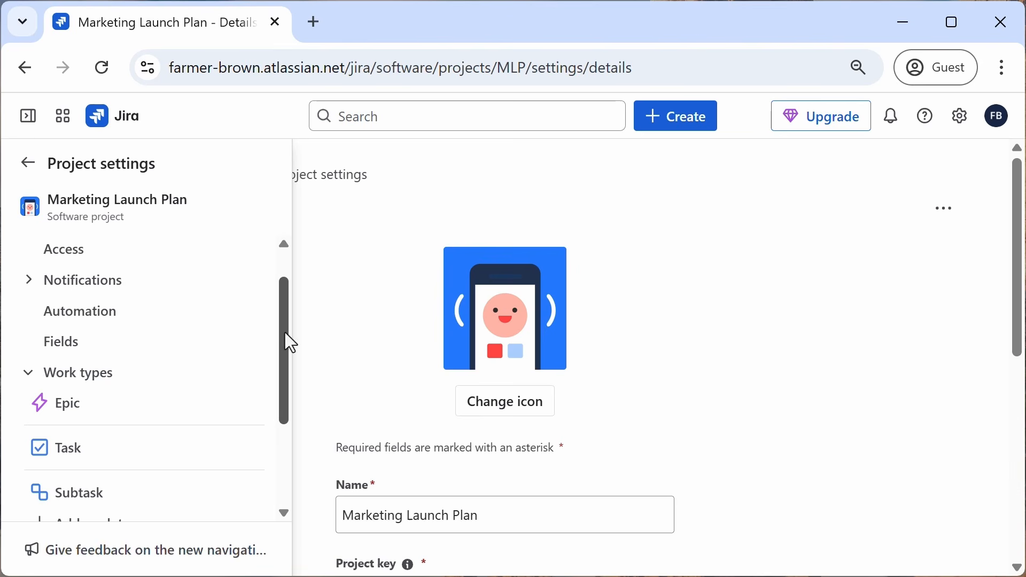
left_click_drag(291, 342, 178, 414)
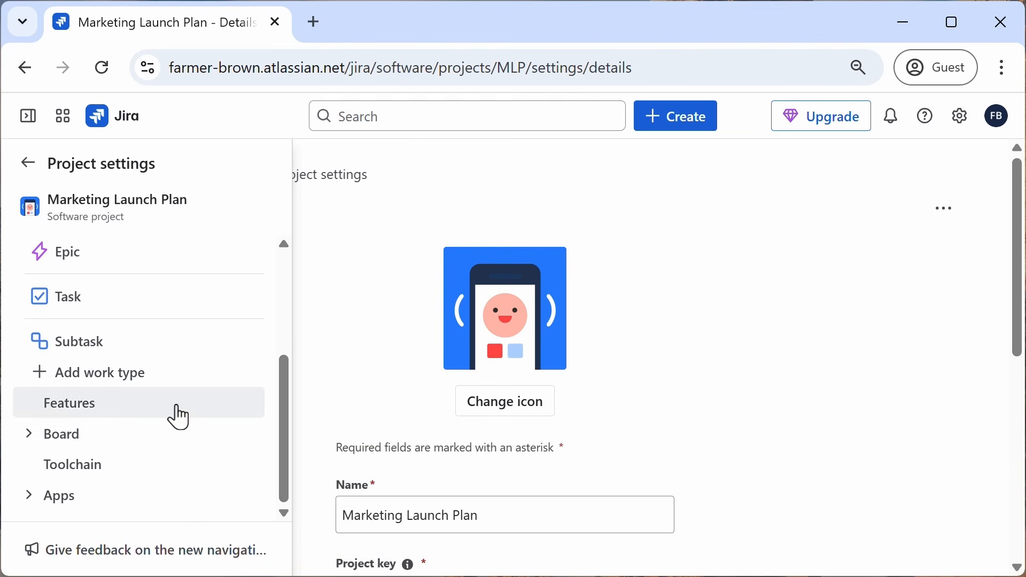
left_click(57, 373)
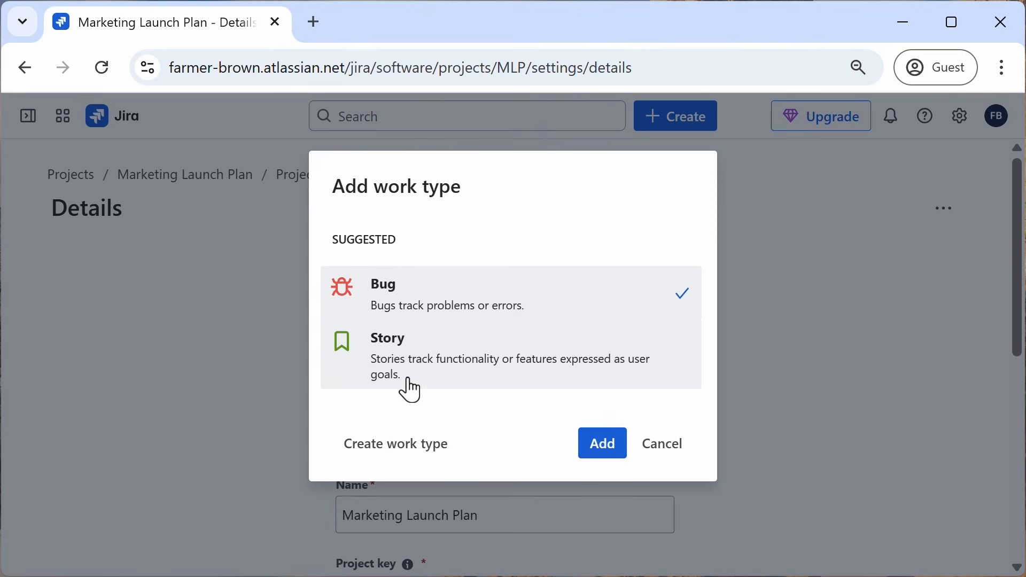
left_click(415, 462)
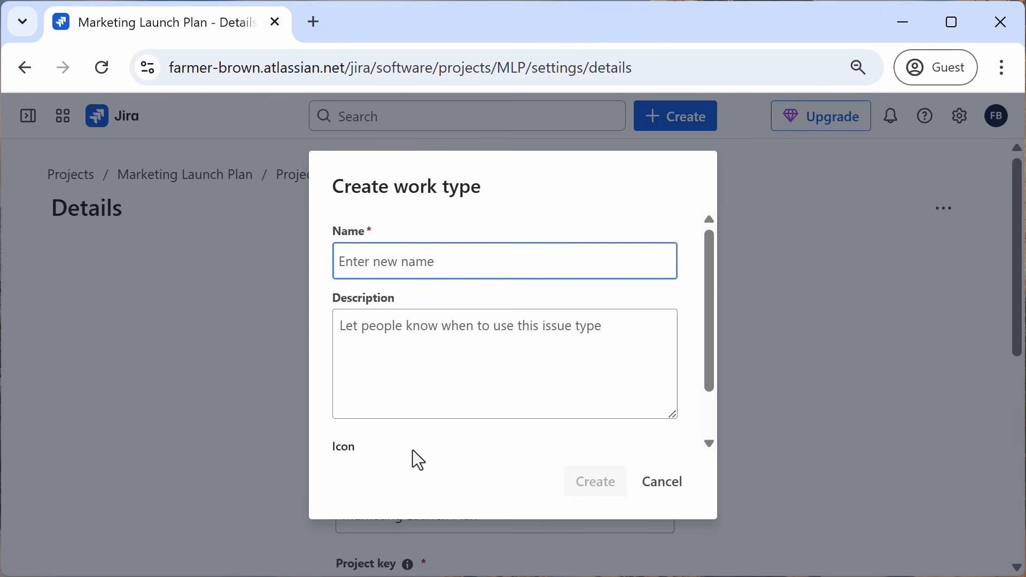
type("Design ")
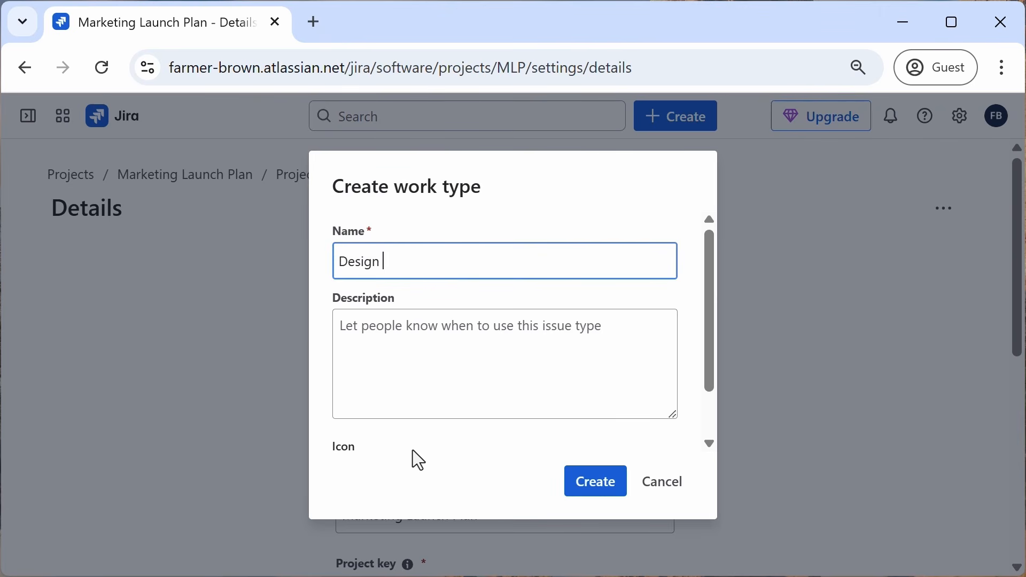
type("Task")
left_click(596, 487)
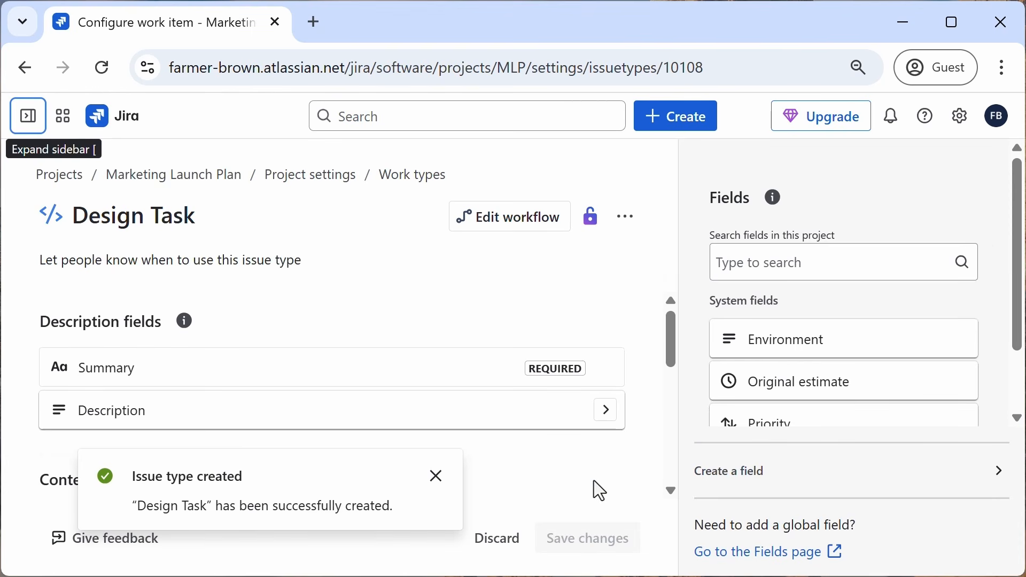
Step: Change the Design Task work type icon to the pen nib icon
left_click(53, 219)
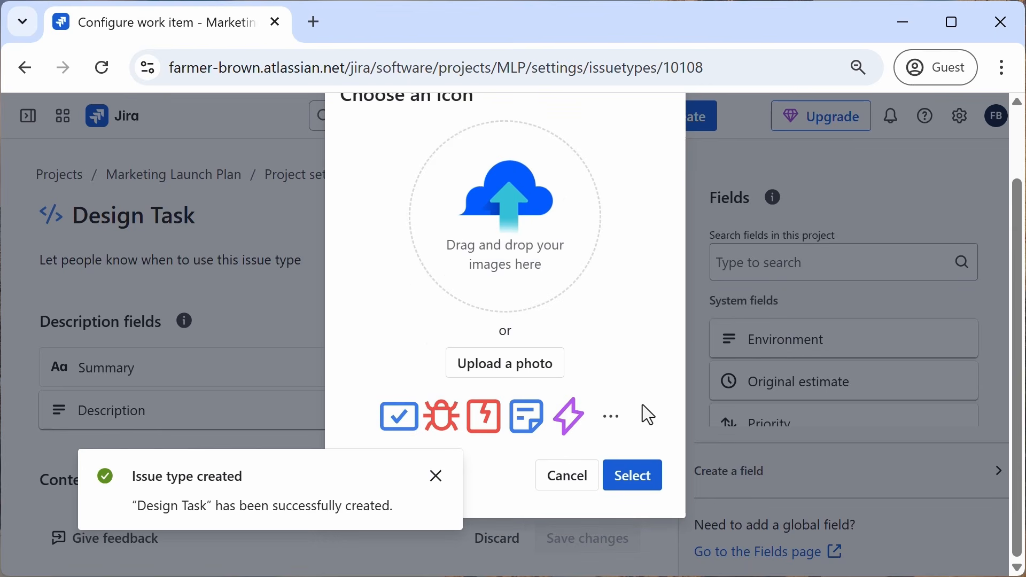
left_click(609, 423)
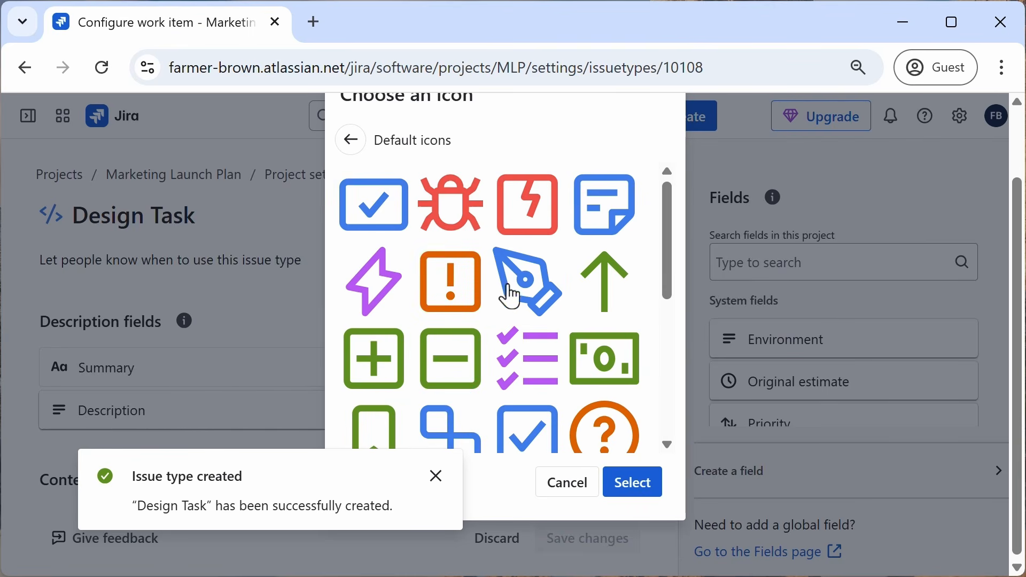
left_click(518, 285)
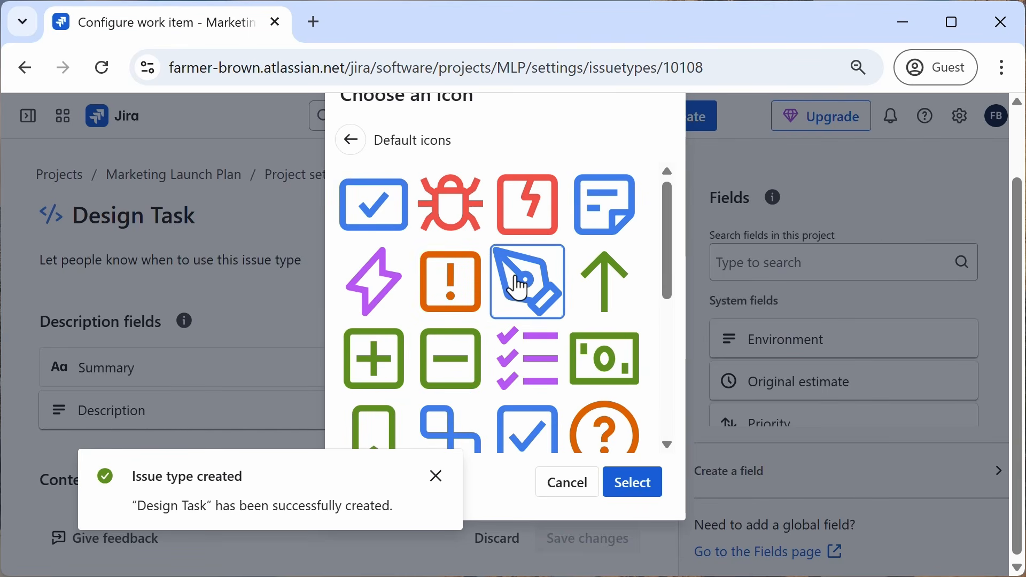
left_click(636, 487)
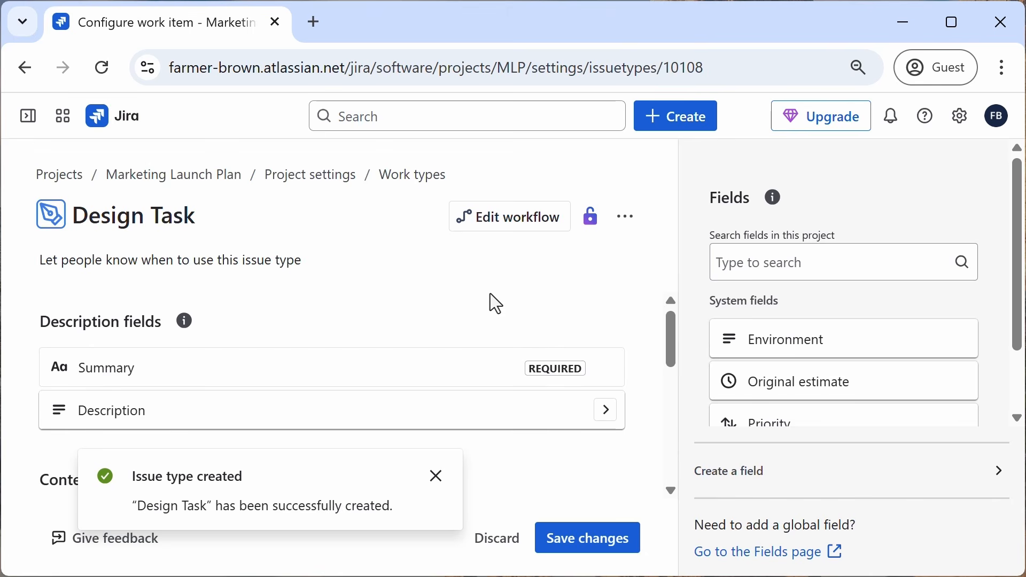
left_click(437, 477)
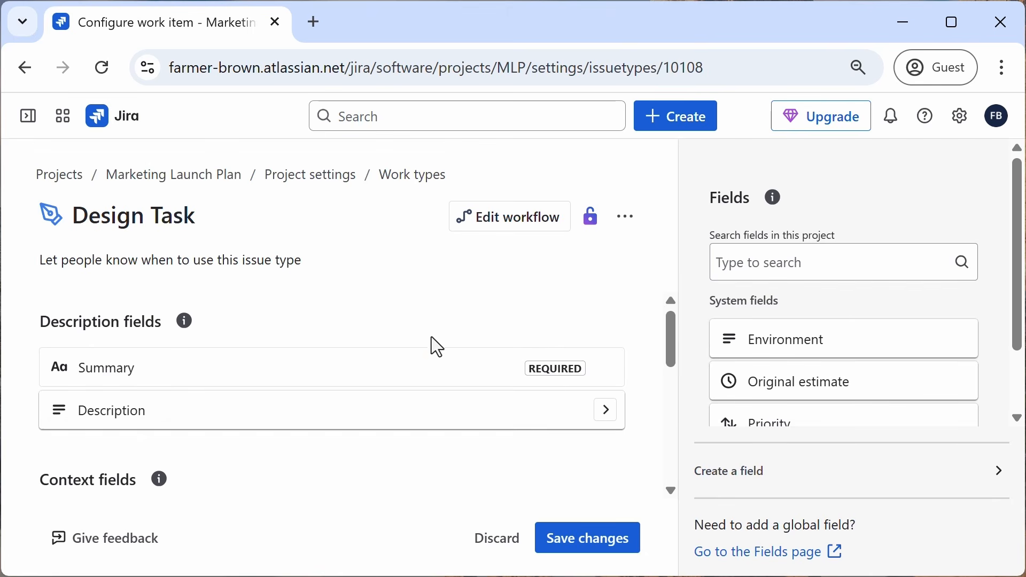
Step: Remove the Team field from the Design Task context fields
scroll(434, 326, "down", 4)
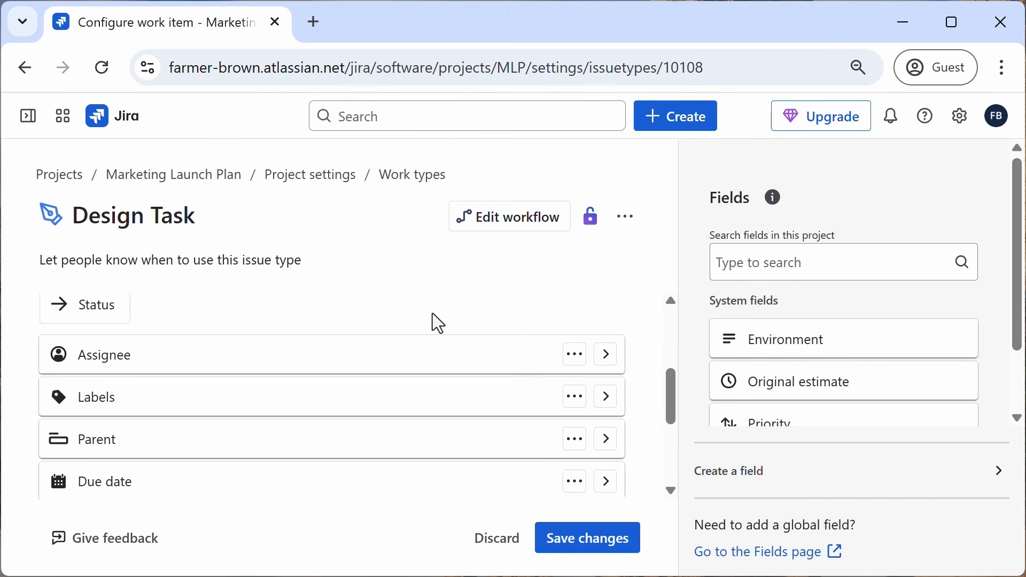
scroll(431, 313, "down", 2)
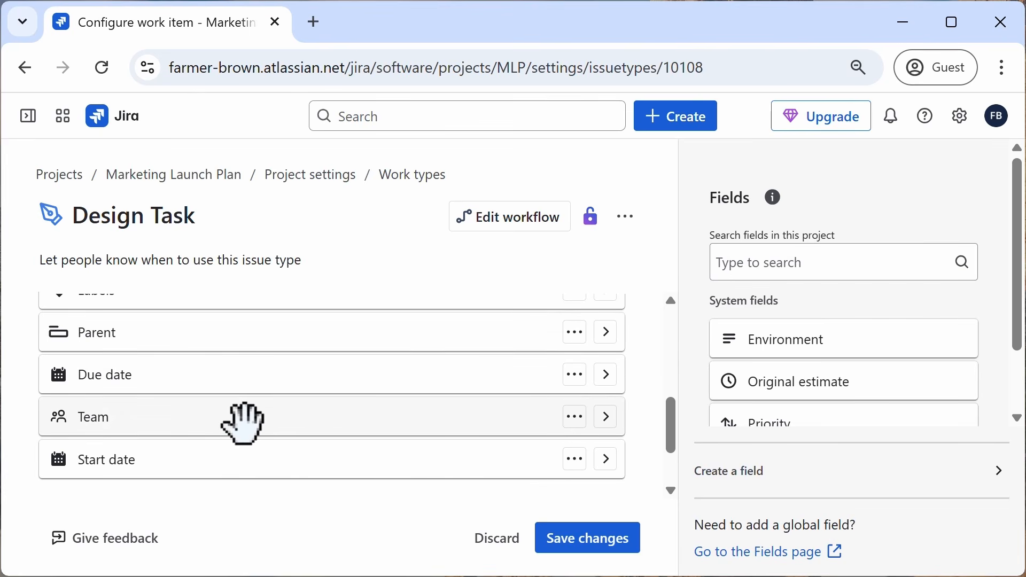
left_click_drag(243, 422, 909, 342)
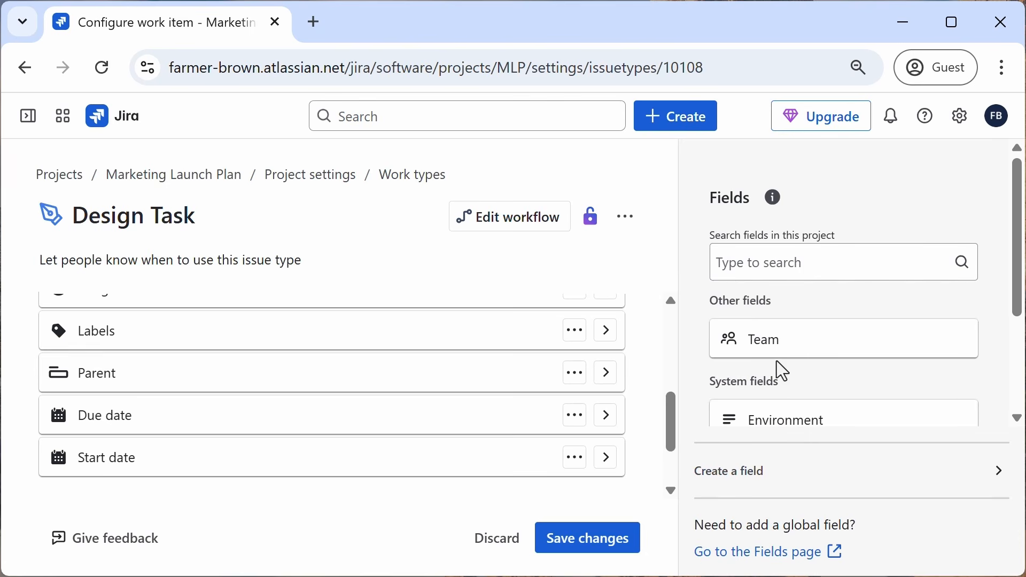
Step: Add the Priority field to the Design Task description fields
scroll(556, 371, "up", 2)
scroll(902, 363, "down", 2)
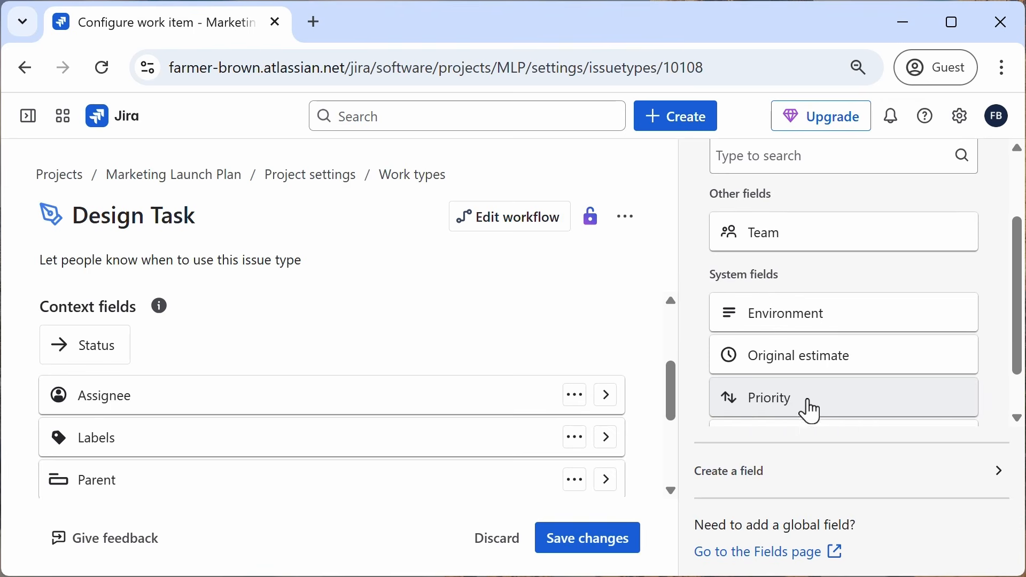
left_click_drag(806, 409, 154, 453)
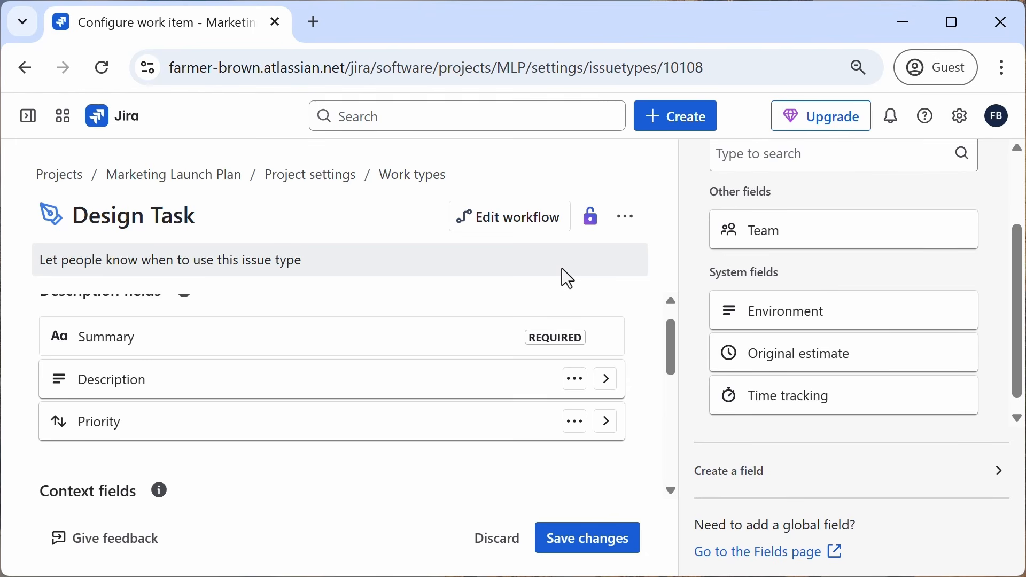
Step: Add a checkbox custom field named 'filetype' to the description fields
left_click(751, 481)
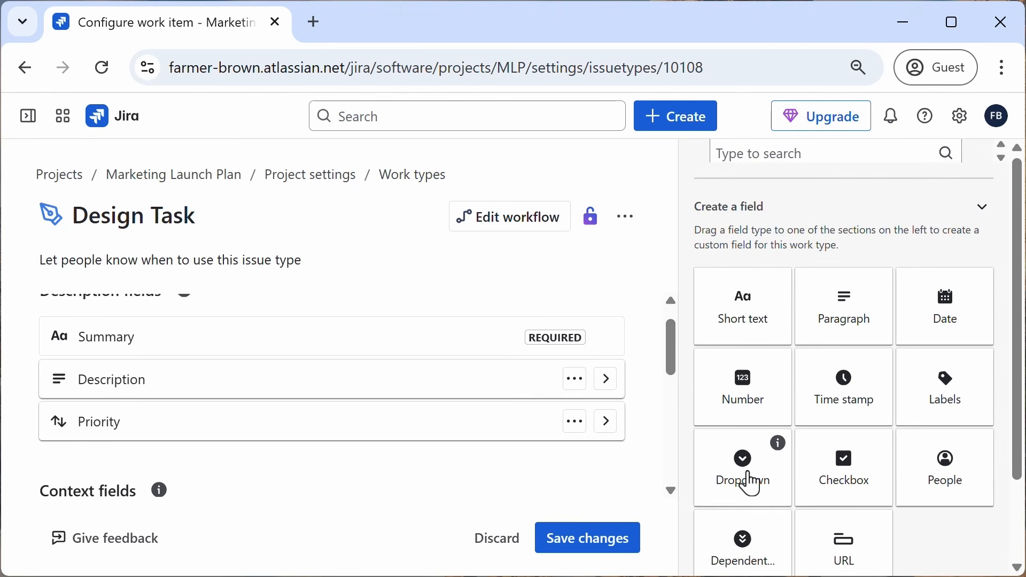
left_click(849, 480)
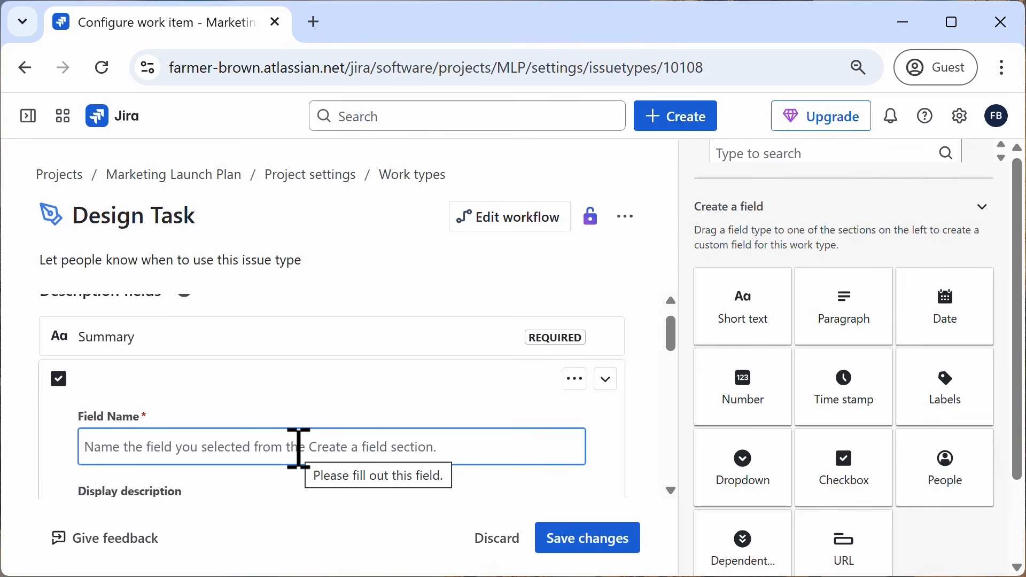
type("filetype")
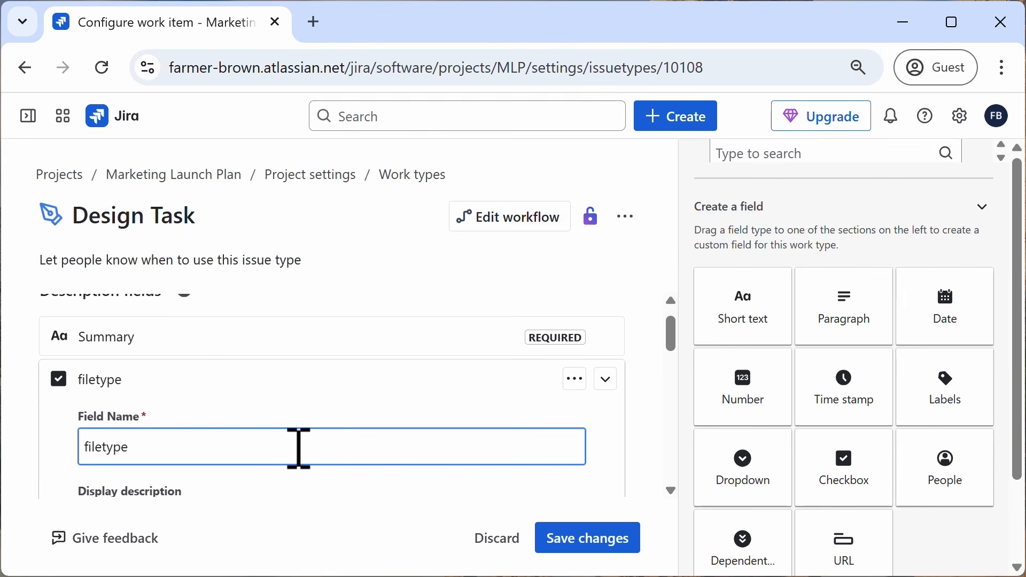
Step: Add the options png, jpg and gif to the filetype checkbox field
scroll(300, 448, "down", 3)
scroll(299, 448, "up", 2)
scroll(297, 447, "down", 3)
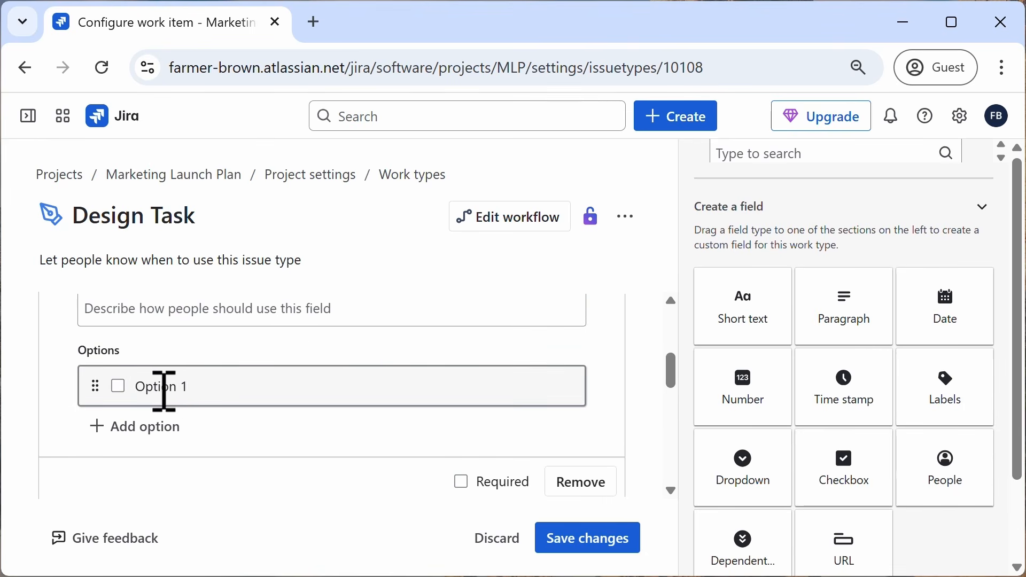
left_click_drag(140, 387, 201, 387)
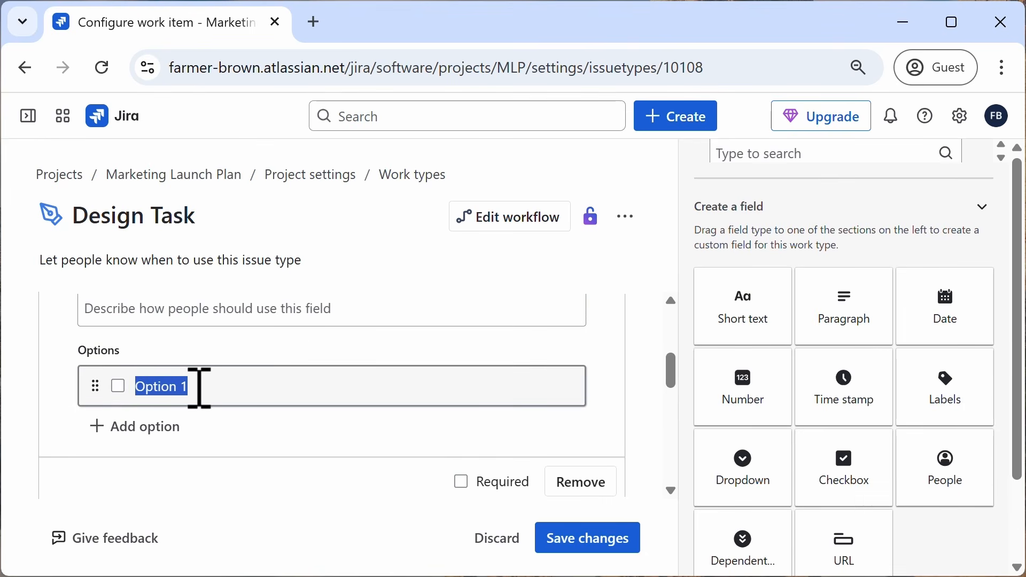
type("png")
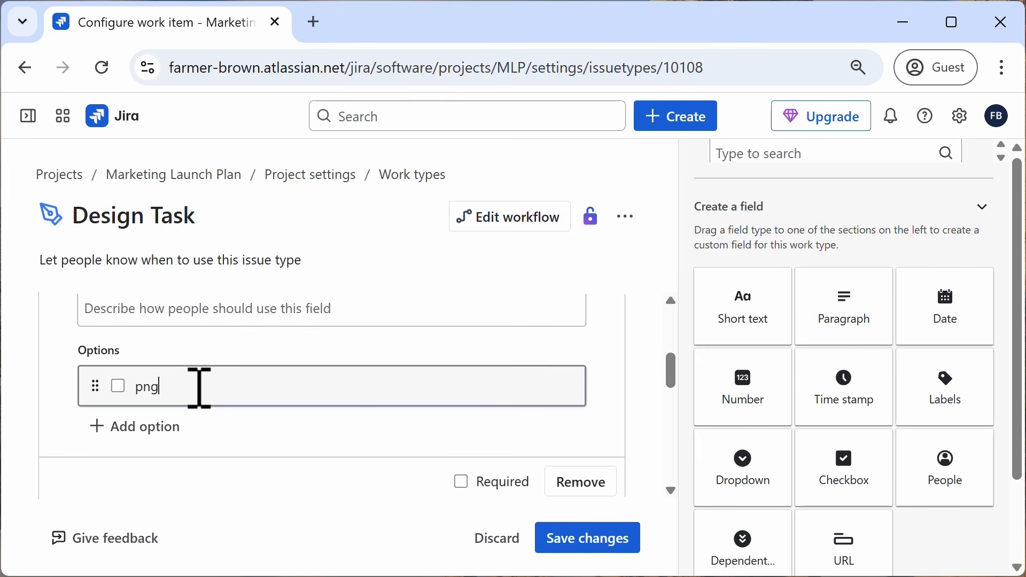
key("Return")
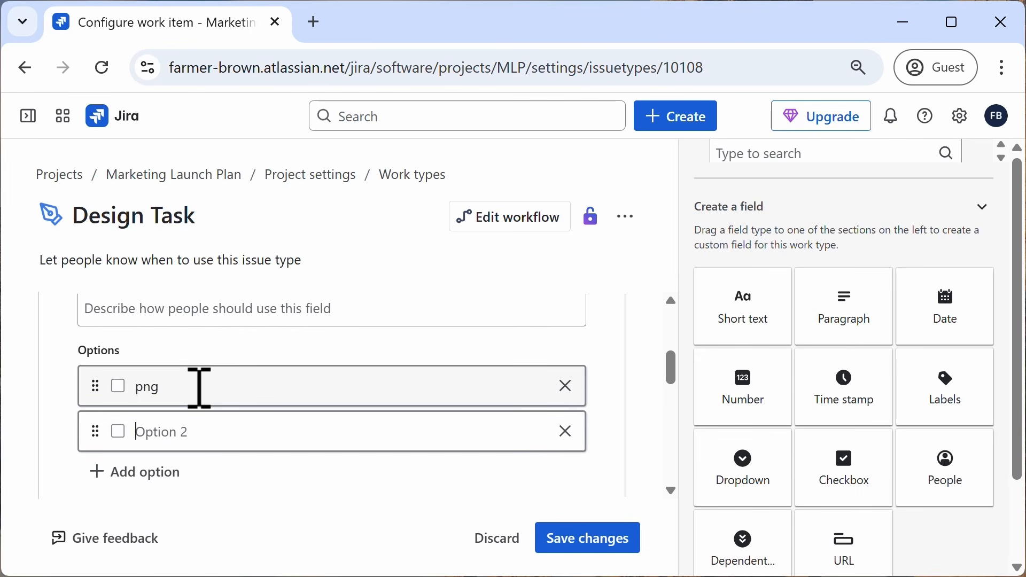
type("jpg")
key("Return")
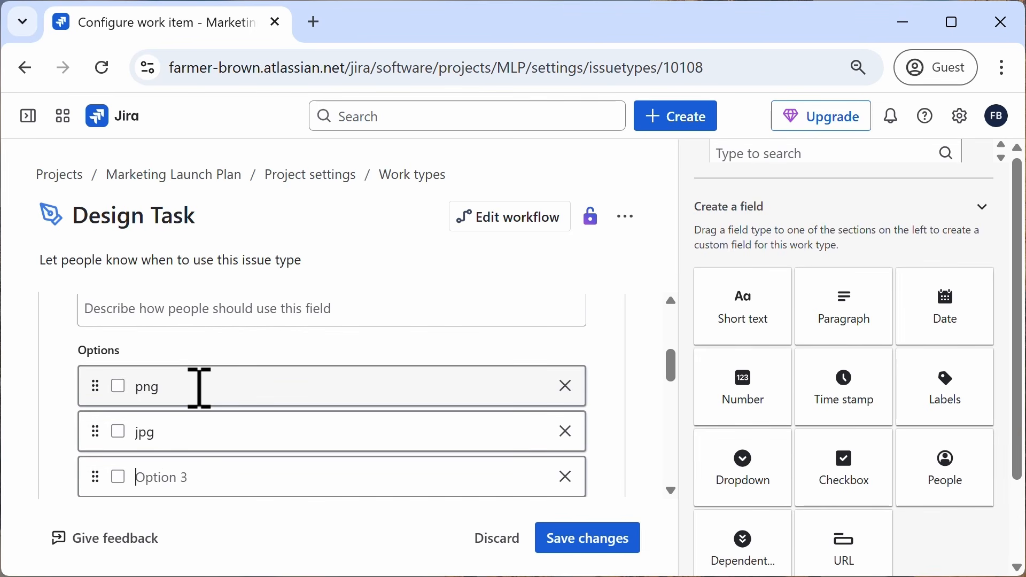
type("gif")
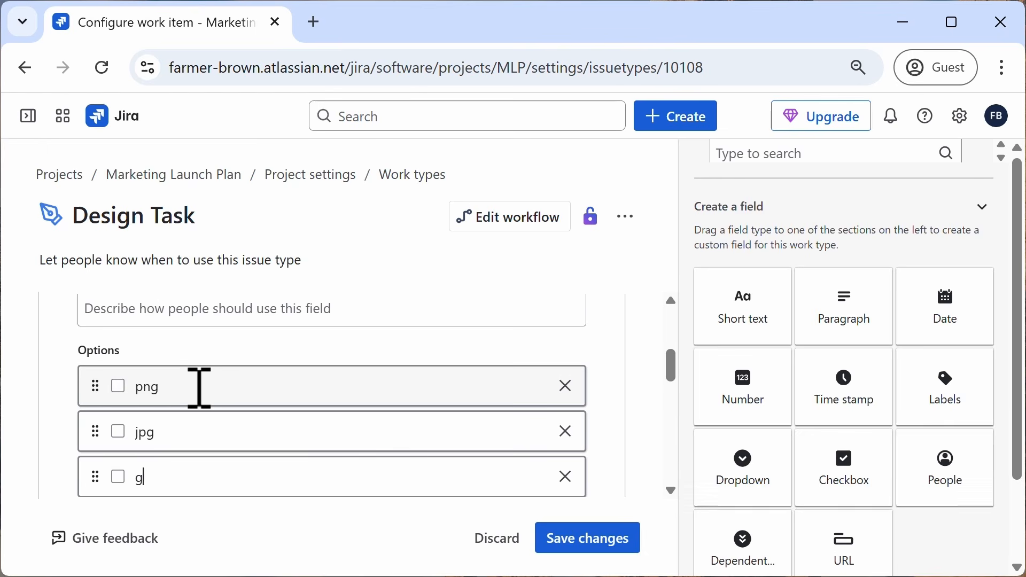
key("Return")
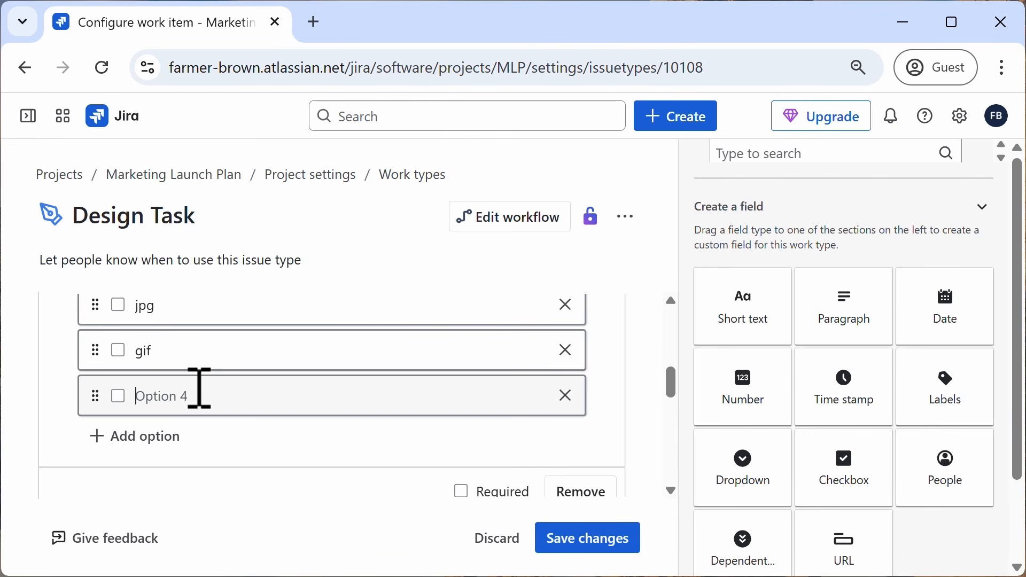
Step: Save the Design Task work type changes and return to the project board
left_click(600, 550)
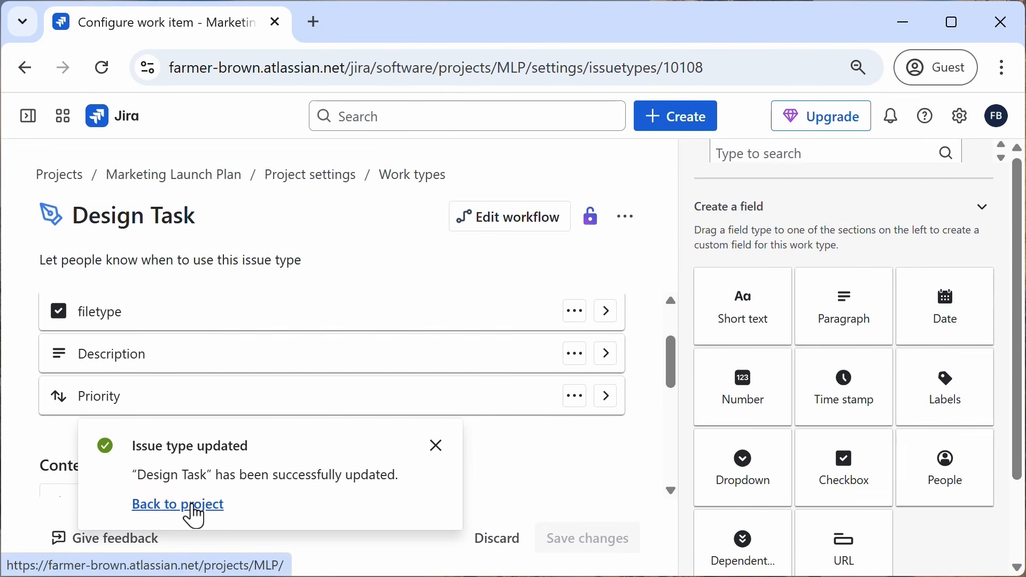
left_click(194, 506)
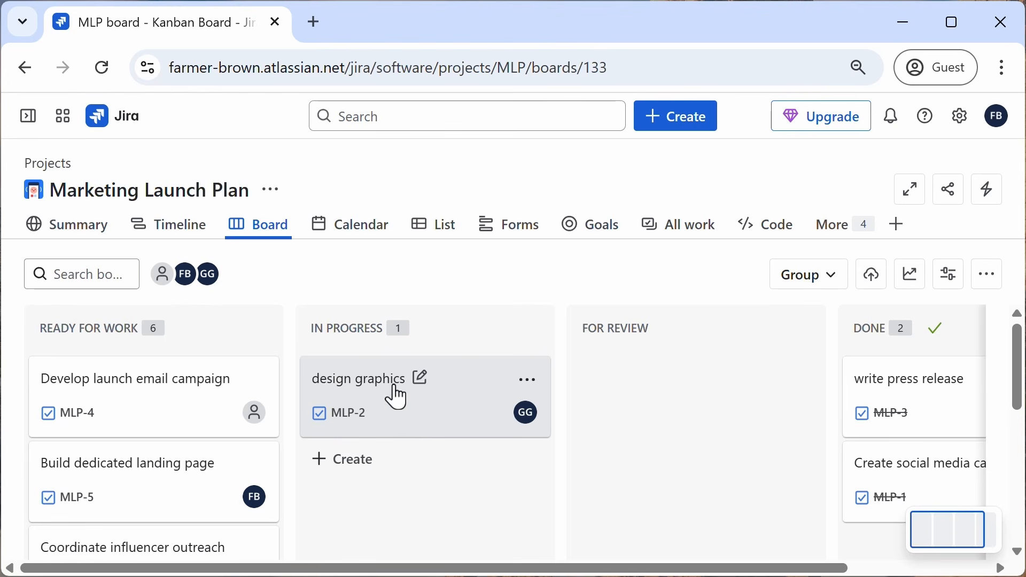
Step: Change the work type of the design graphics item to Design Task
left_click(321, 422)
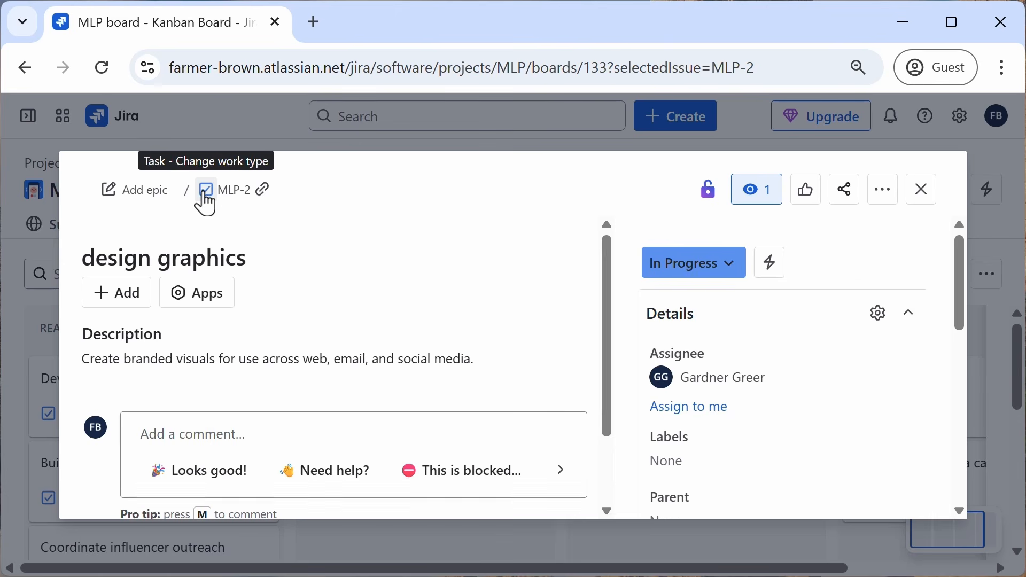
left_click(208, 193)
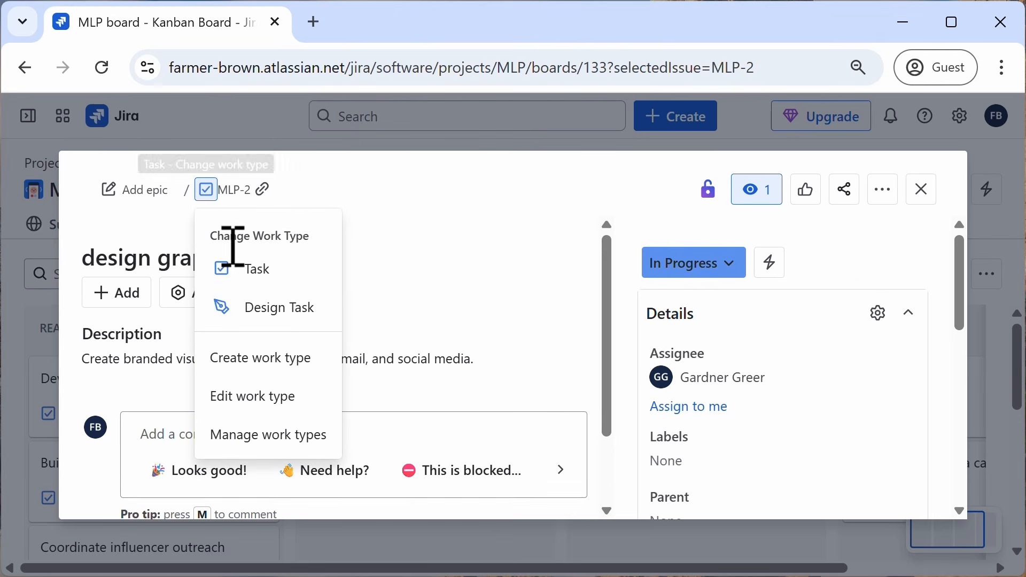
left_click(237, 310)
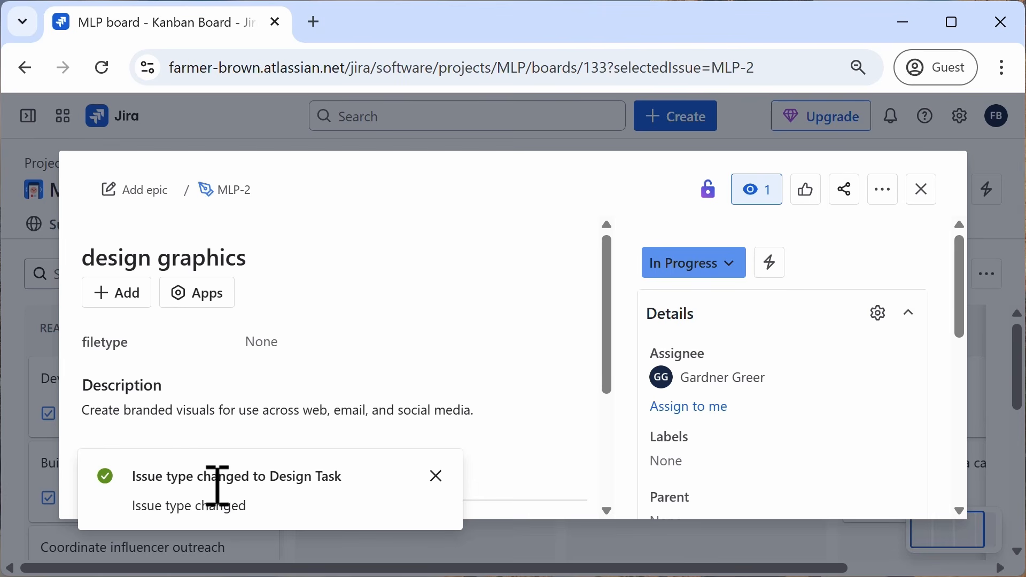
Step: Set the design graphics item's filetype to png, jpg and gif and close the item
left_click(433, 480)
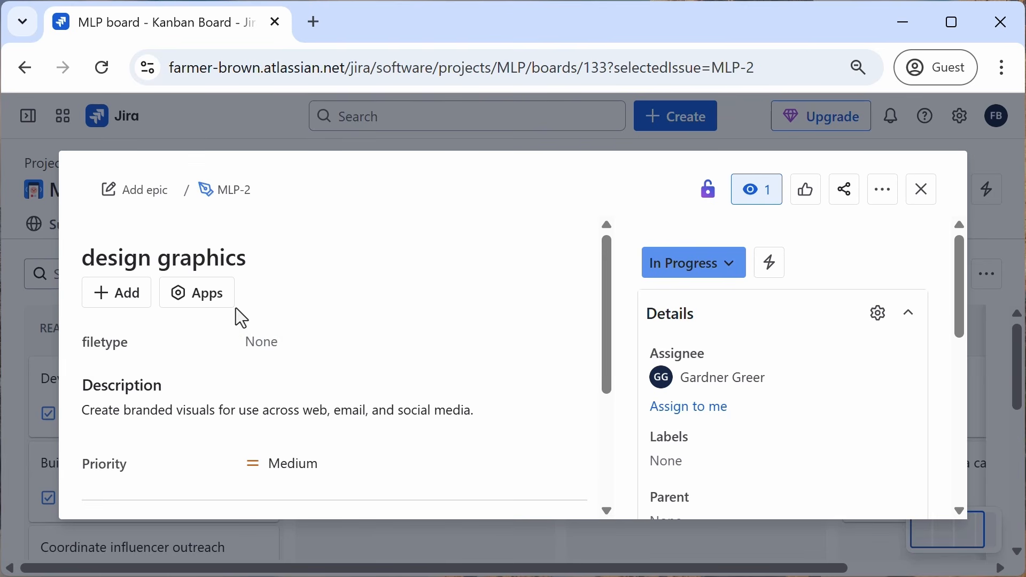
left_click(272, 336)
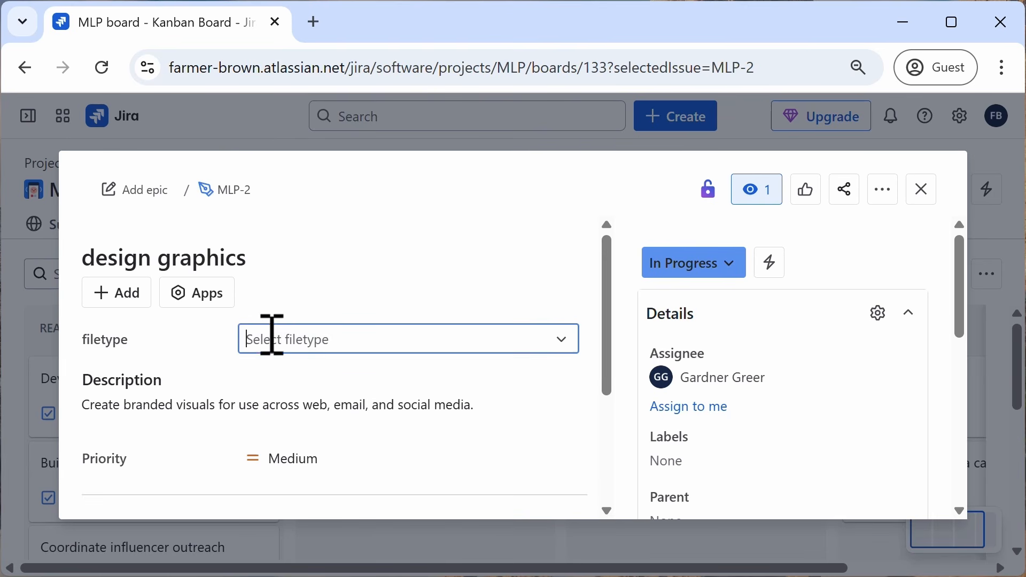
left_click(267, 390)
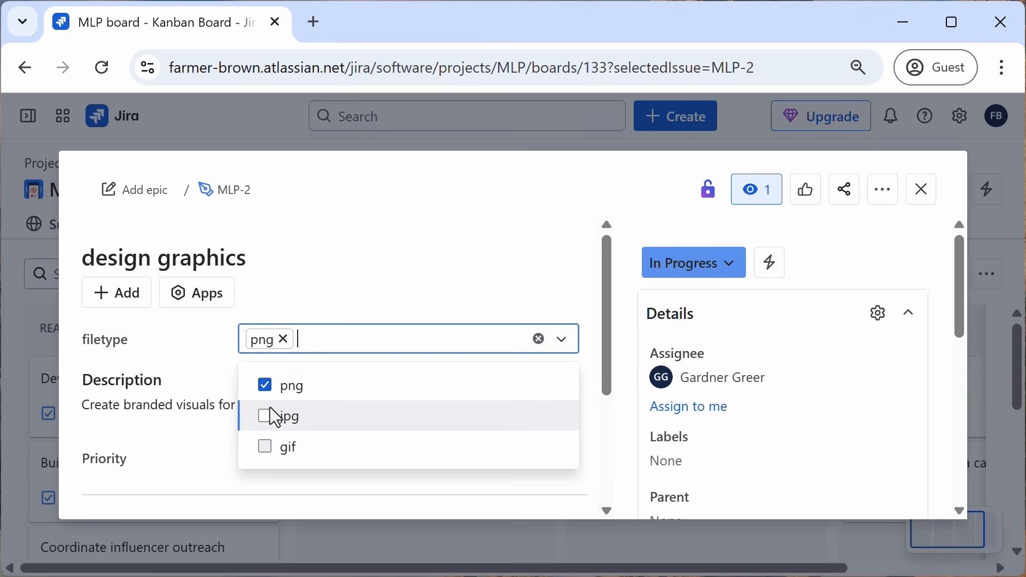
left_click(268, 416)
left_click(267, 451)
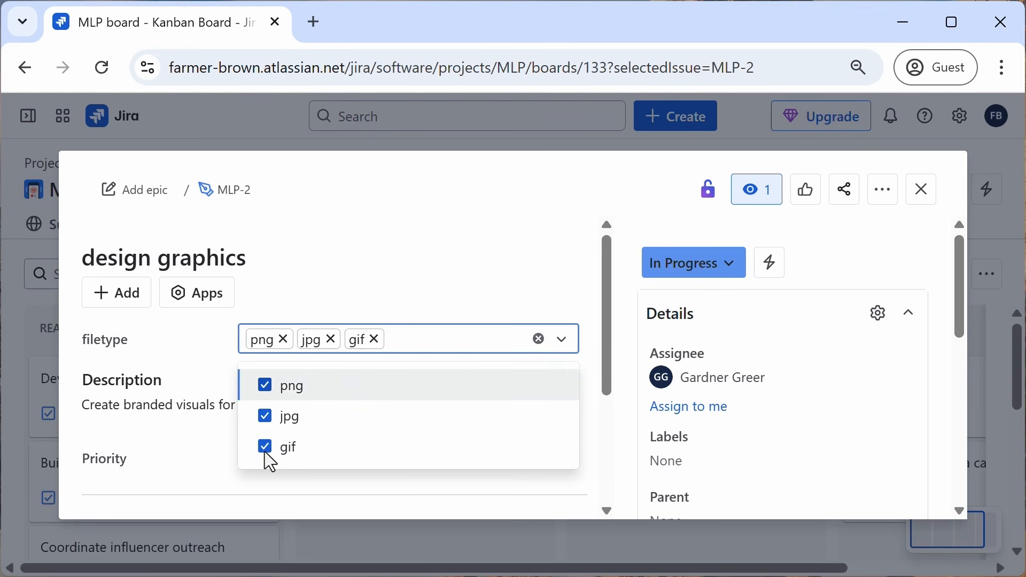
left_click(351, 293)
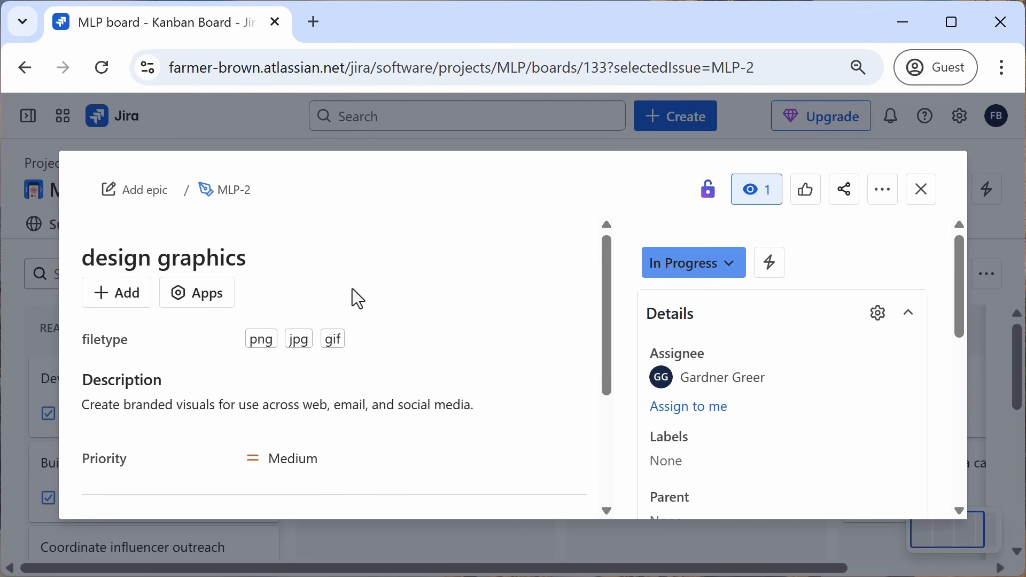
left_click(923, 202)
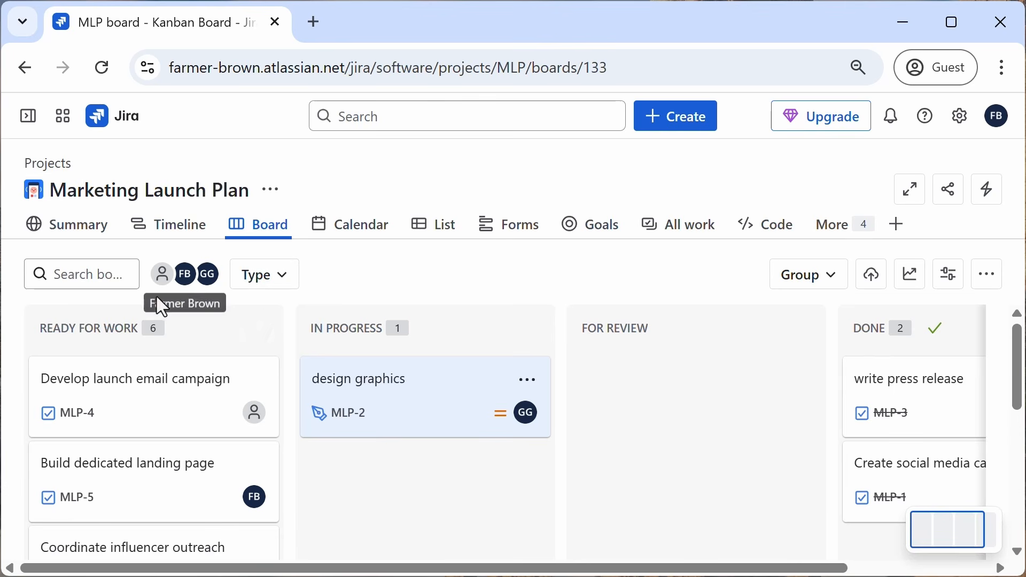
Step: Toggle the board's assignee filter for one team member on and off
left_click(188, 285)
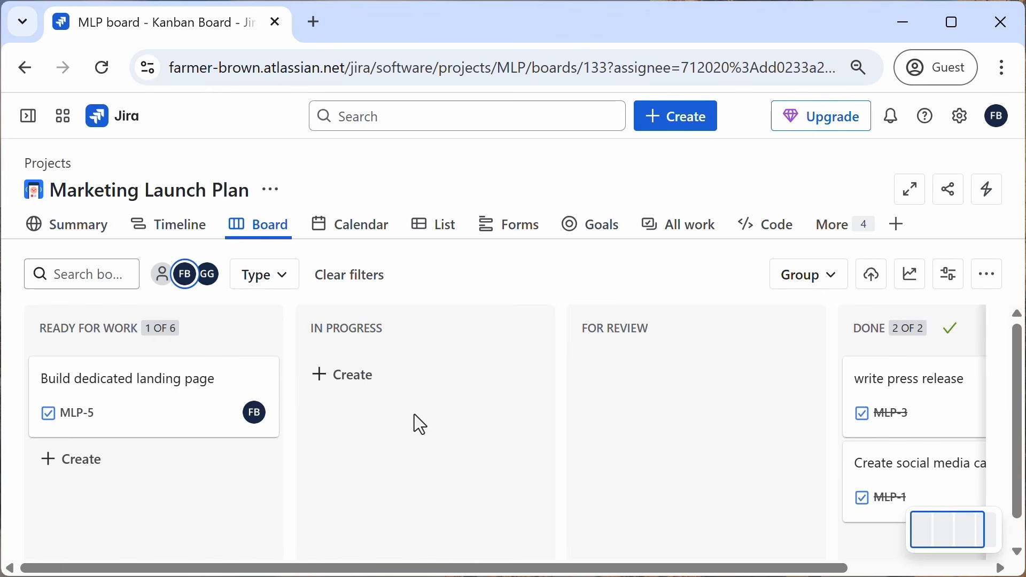
scroll(399, 422, "down", 1)
scroll(399, 418, "up", 1)
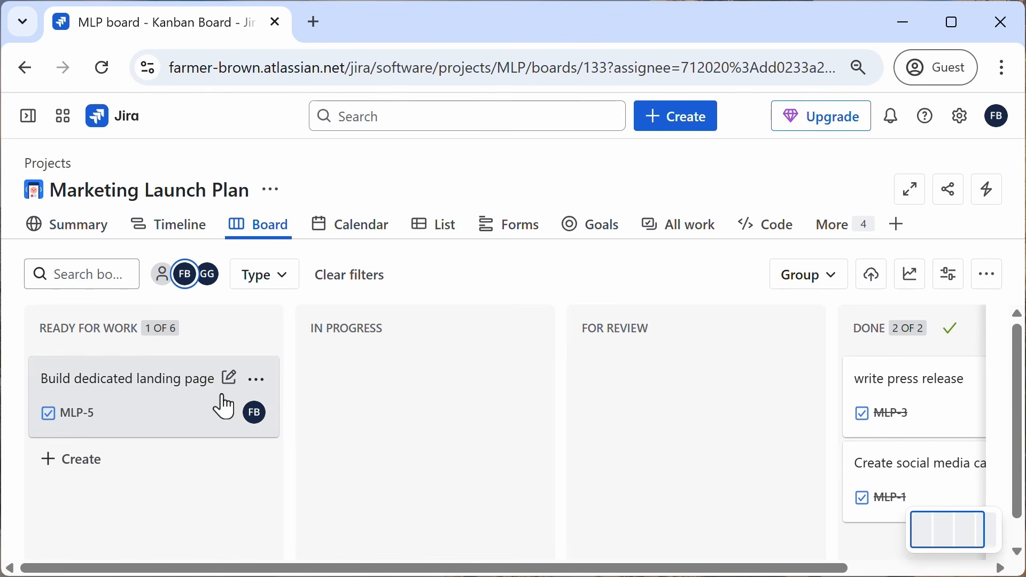
left_click(184, 284)
Step: Filter the board by the Design Task and Task work types, and clear the filters
left_click(288, 290)
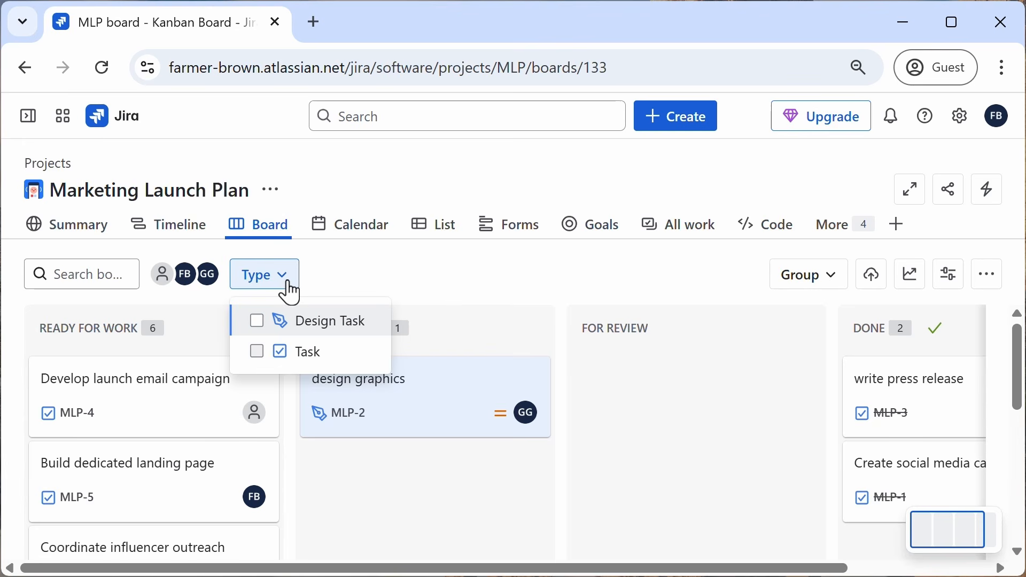
left_click(257, 321)
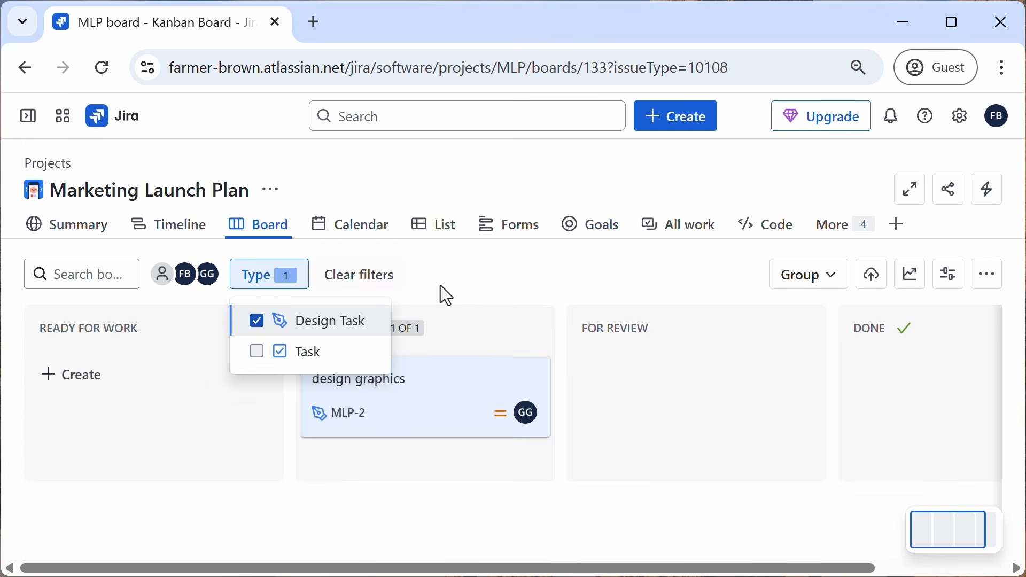
left_click(293, 293)
left_click(257, 351)
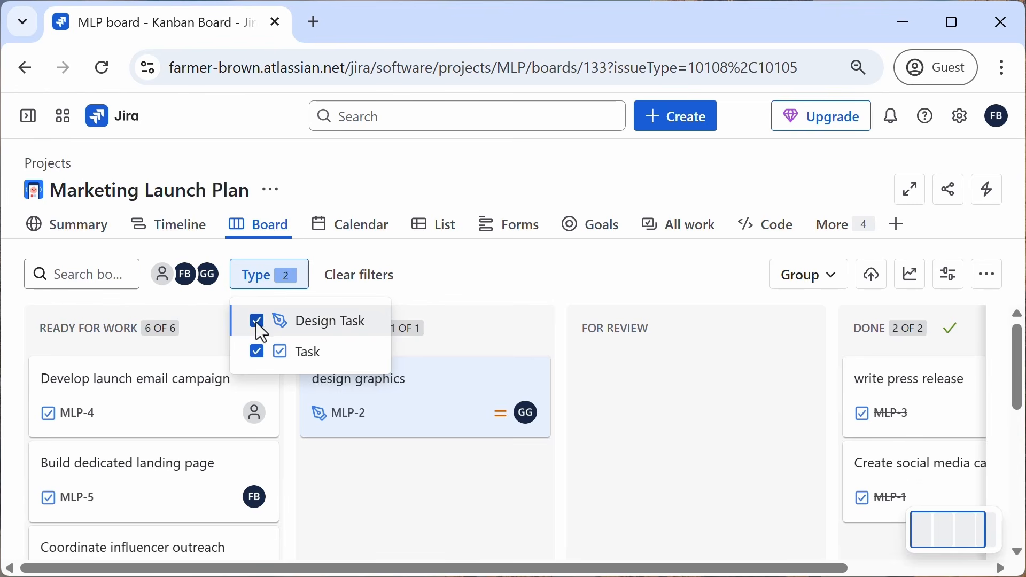
left_click(257, 322)
left_click(458, 298)
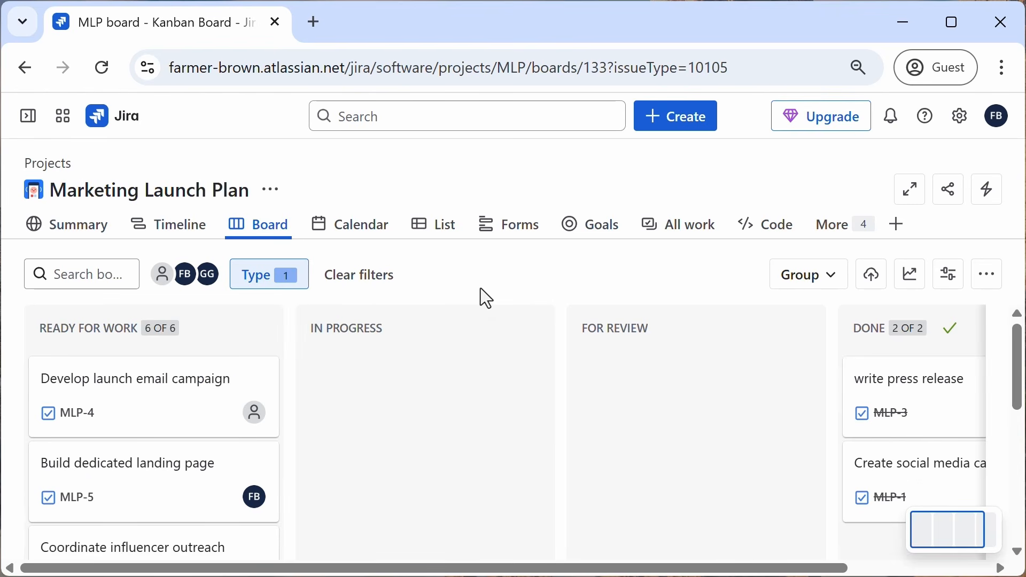
left_click(357, 288)
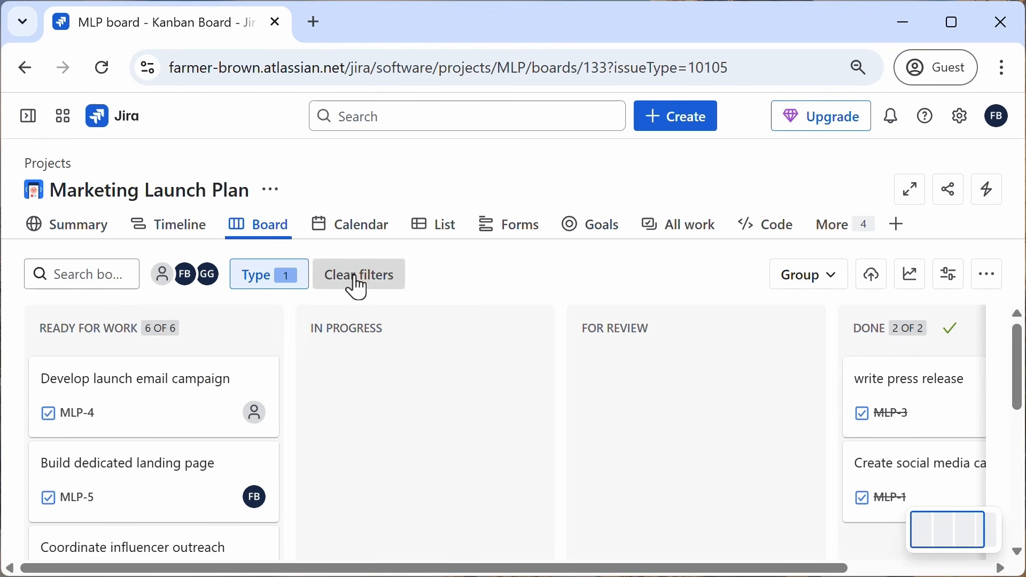
Step: Try grouping the board by Assignee and by Subtask, and reset the grouping to None
left_click(827, 289)
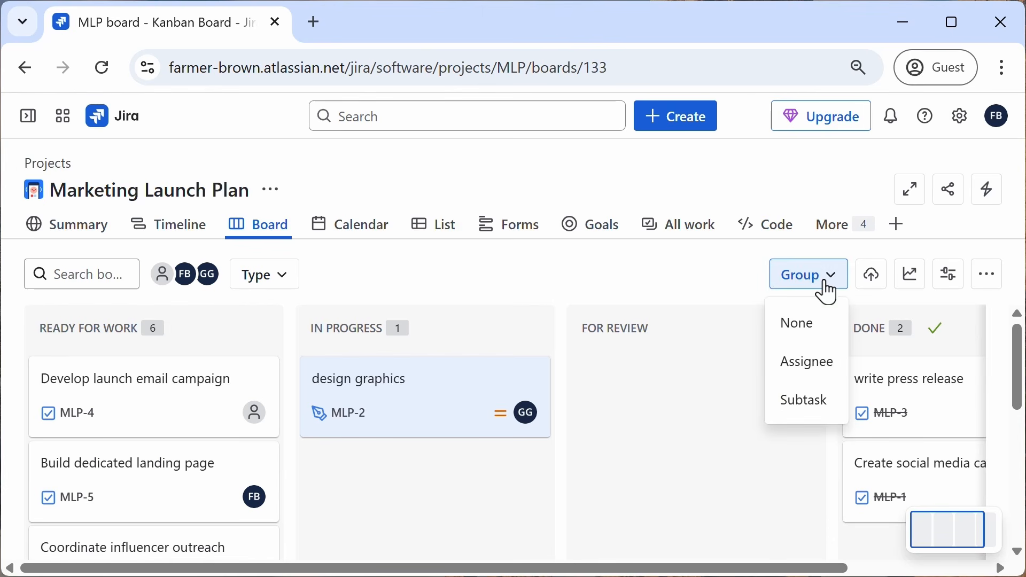
left_click(794, 371)
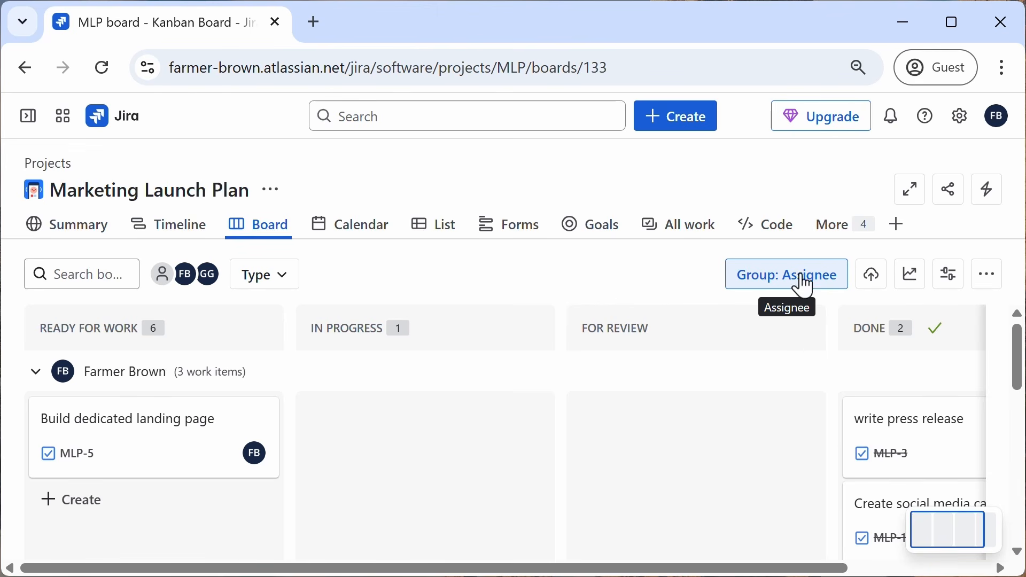
left_click(799, 279)
left_click(807, 401)
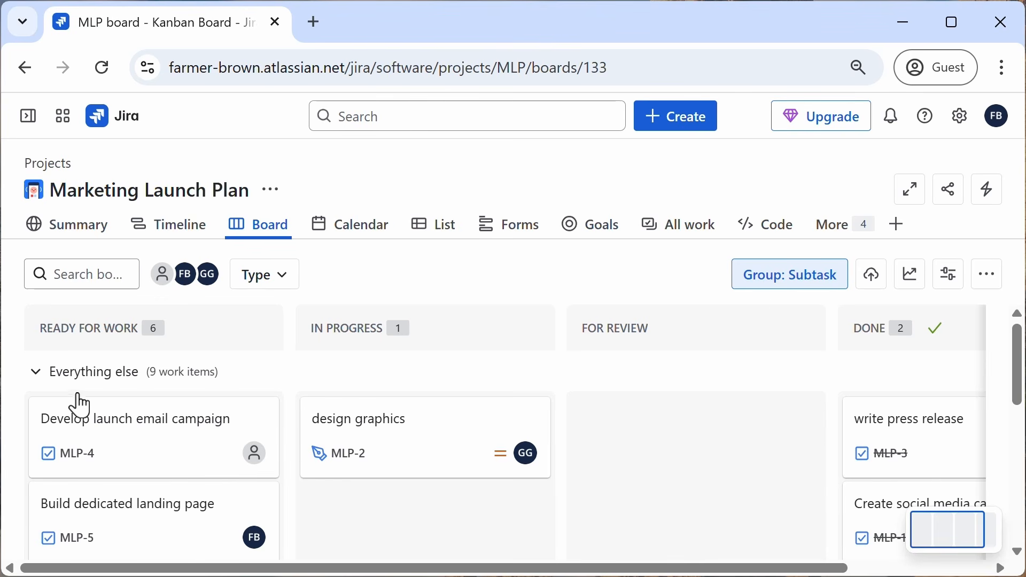
left_click(36, 376)
left_click(36, 377)
scroll(695, 427, "down", 1)
scroll(687, 418, "down", 2)
scroll(687, 418, "up", 2)
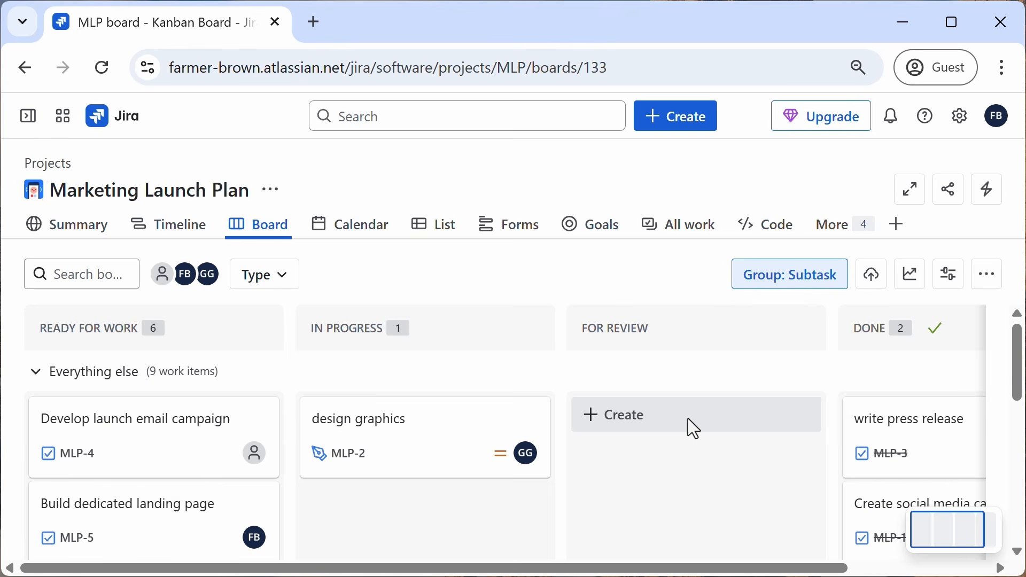
left_click(801, 283)
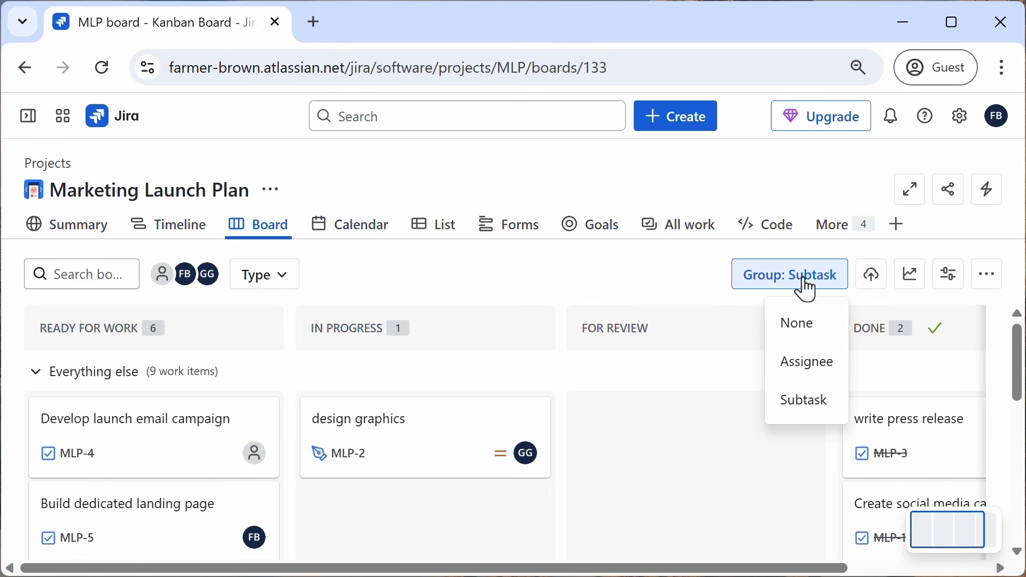
left_click(790, 326)
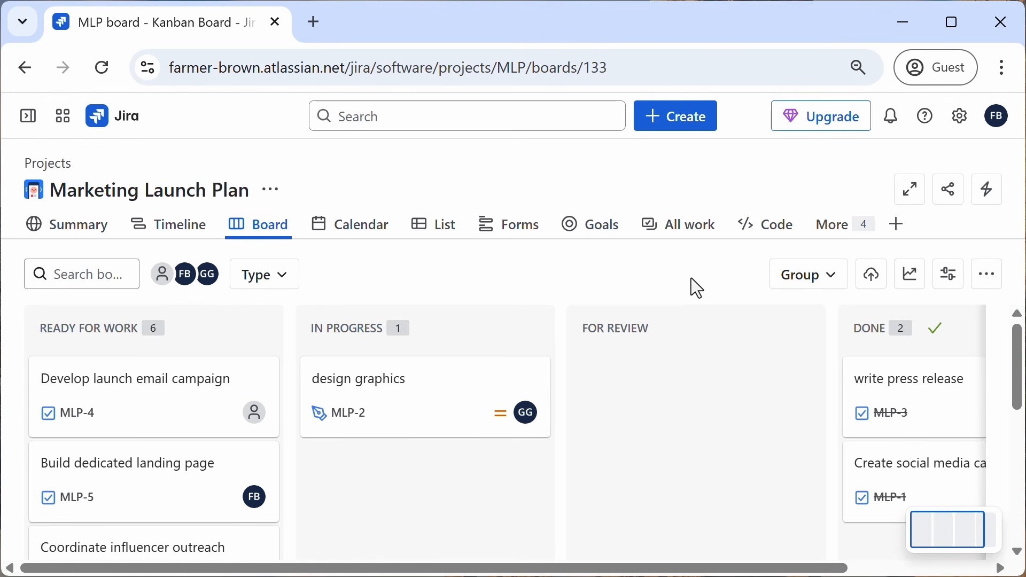
left_click(832, 284)
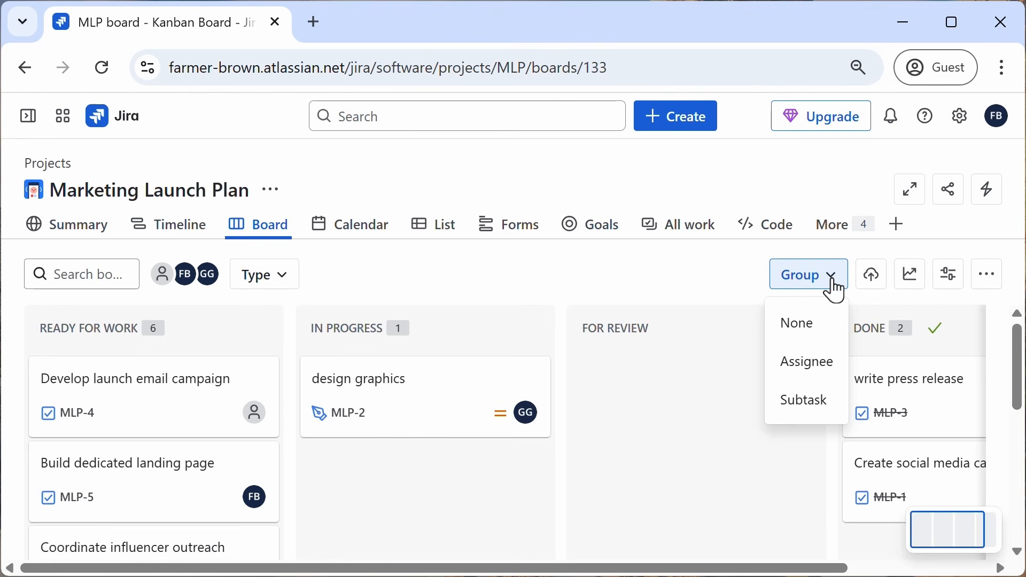
left_click(711, 278)
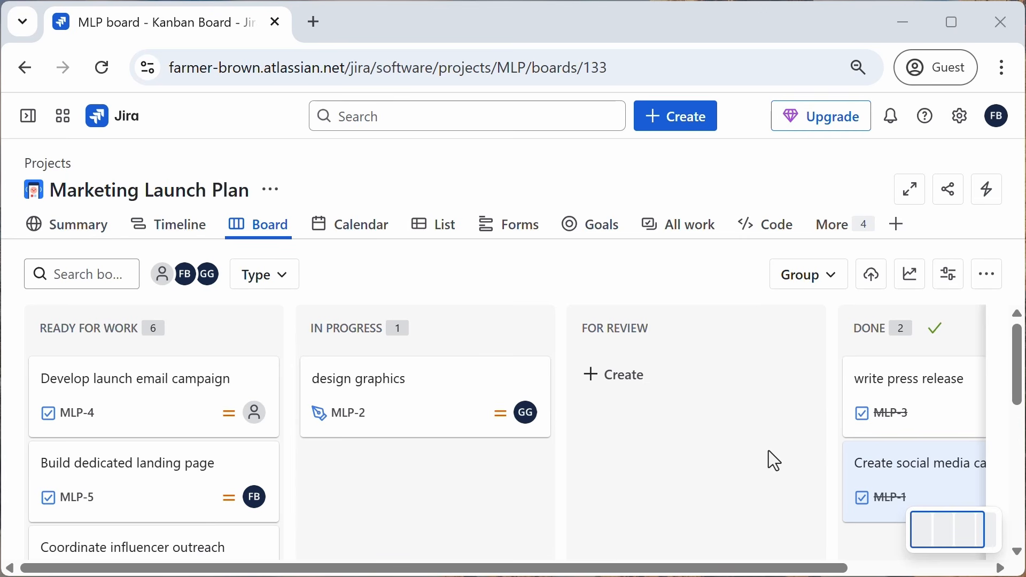
Step: Open the Create social media calendar work item to review its details, and close it
left_click(882, 474)
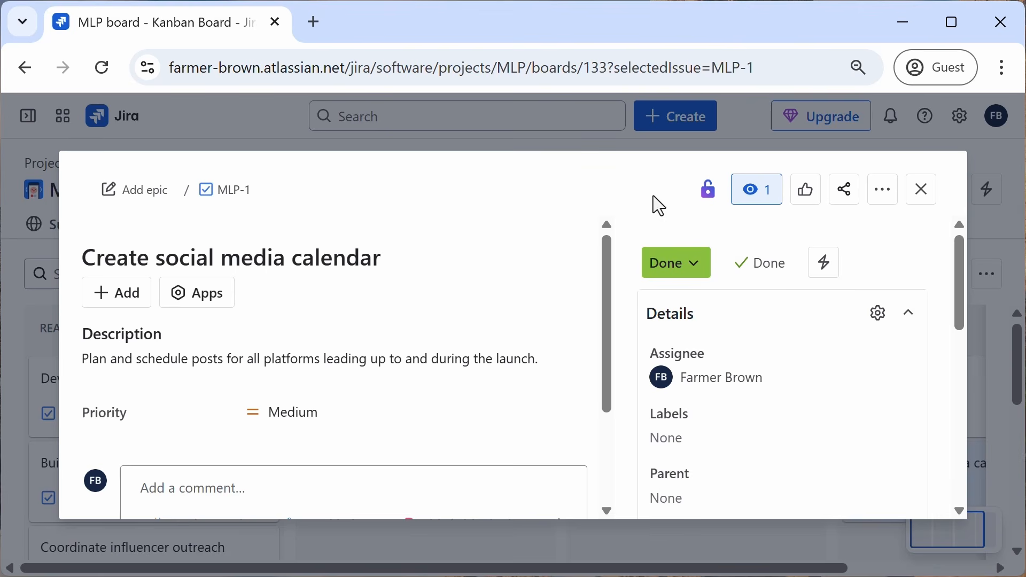
left_click(925, 199)
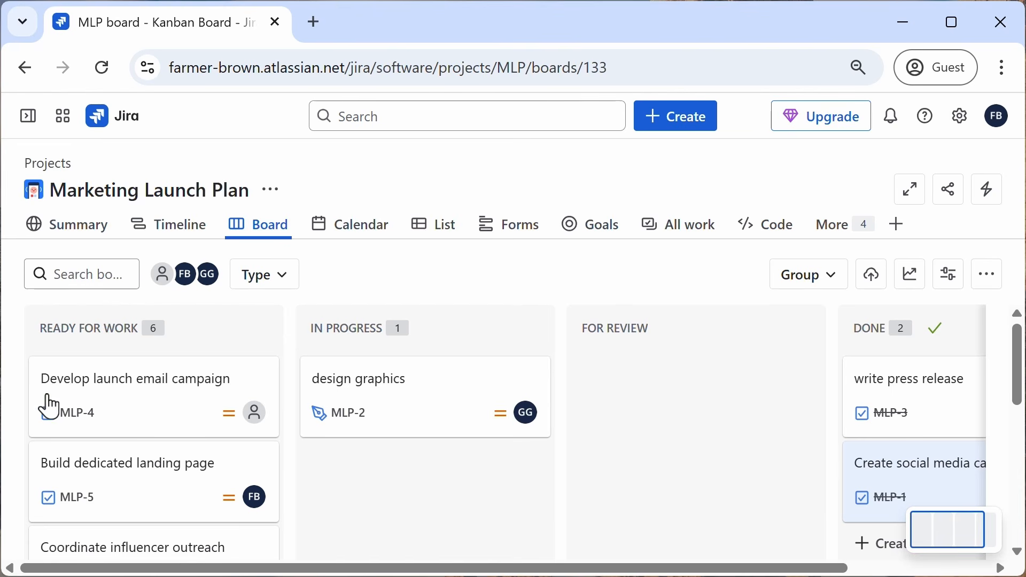
Step: Add a Task titled 'Localize content for international audiences' at the bottom of the Ready for Work column
scroll(111, 415, "down", 5)
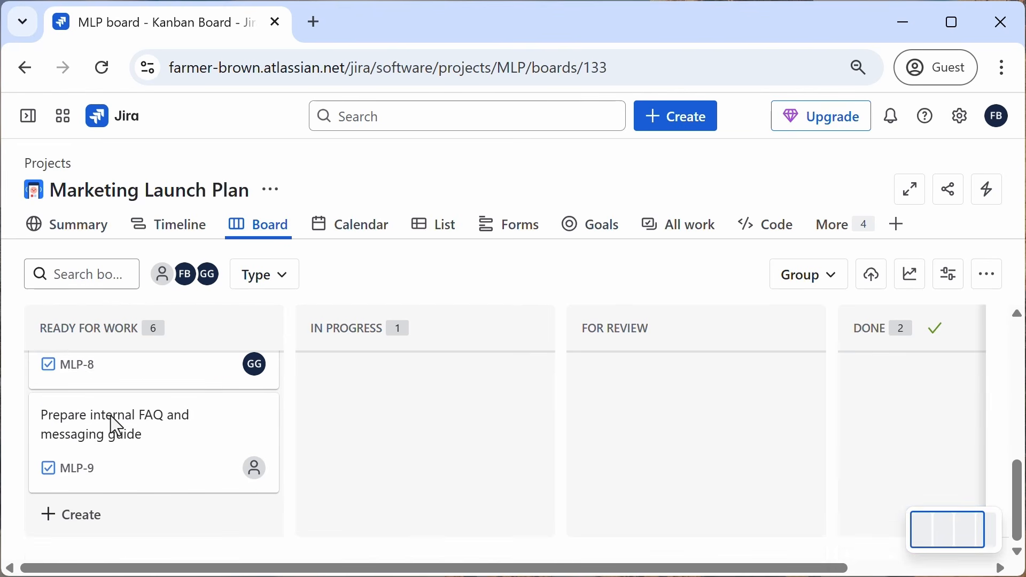
left_click(84, 521)
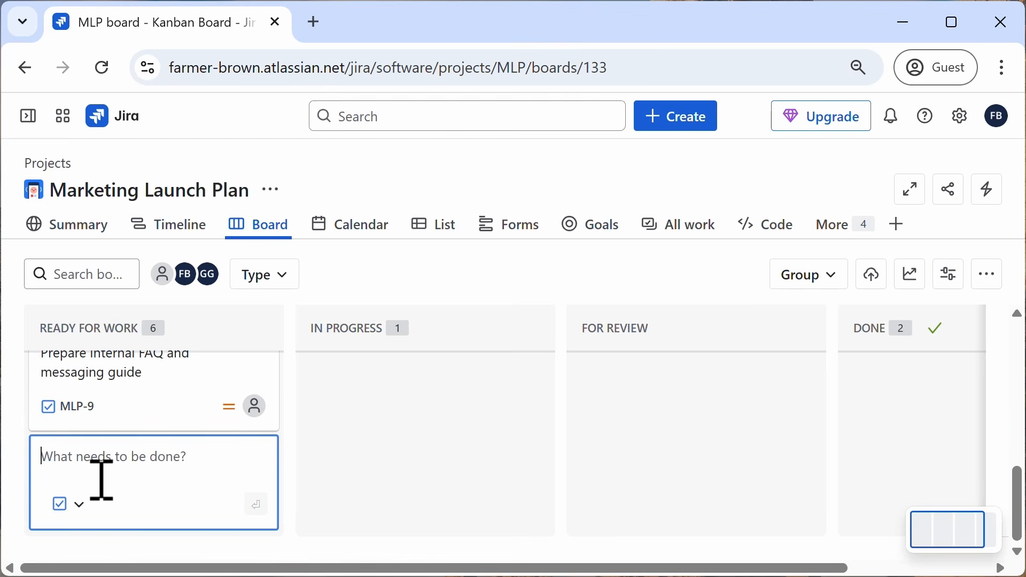
type("Localize ")
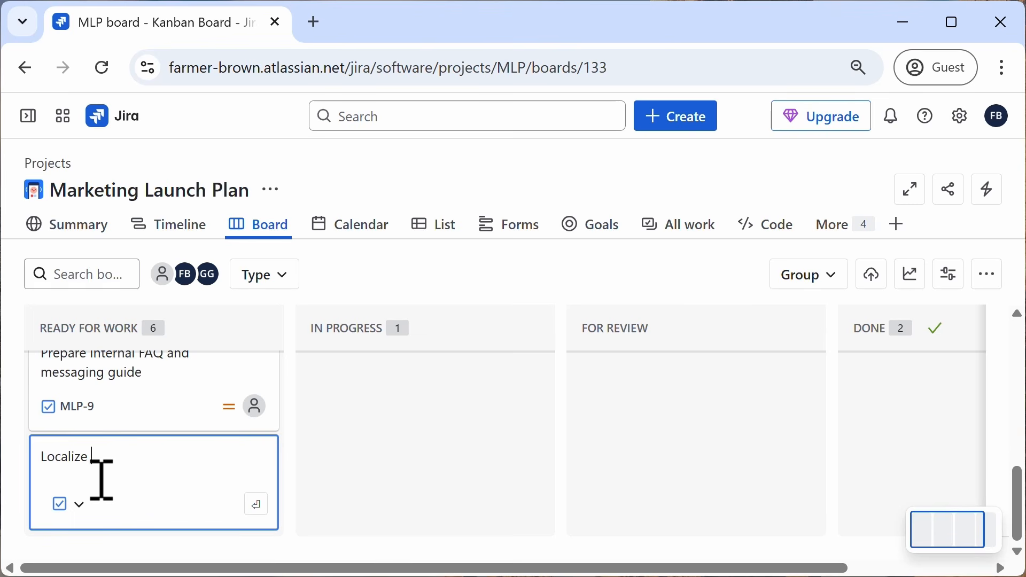
type("content for int")
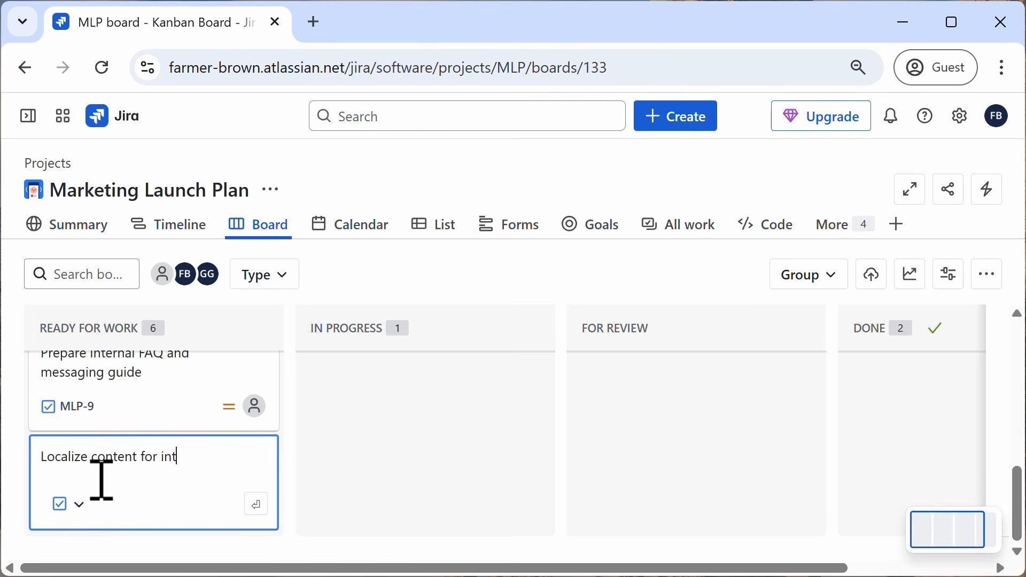
type("ernational audiences")
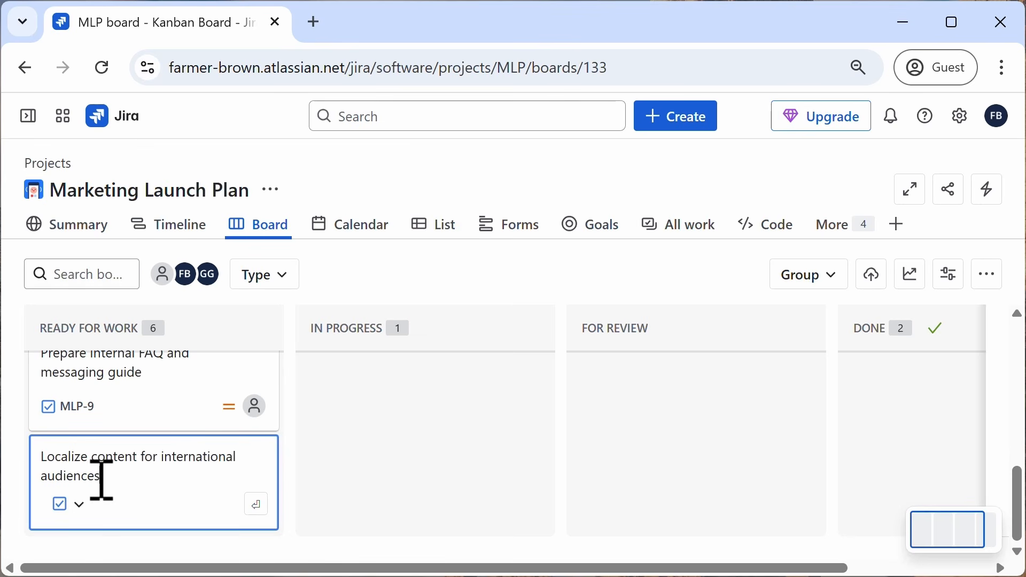
left_click(81, 509)
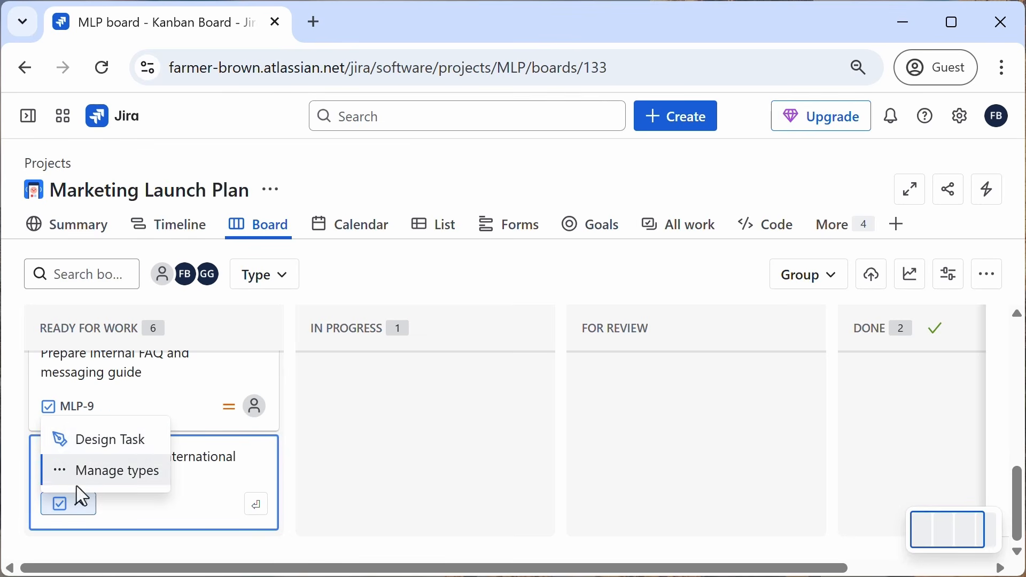
left_click(108, 505)
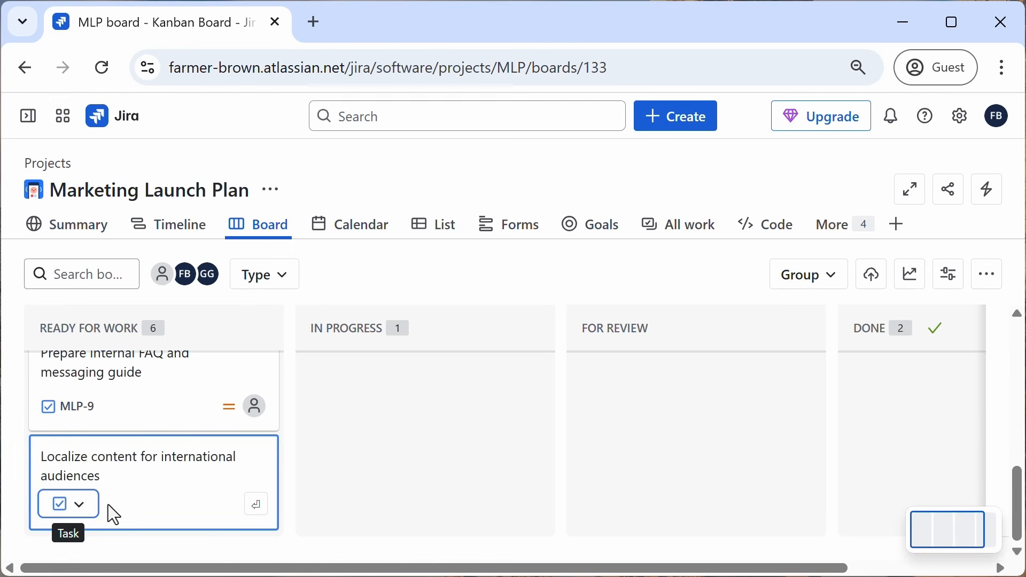
left_click(258, 508)
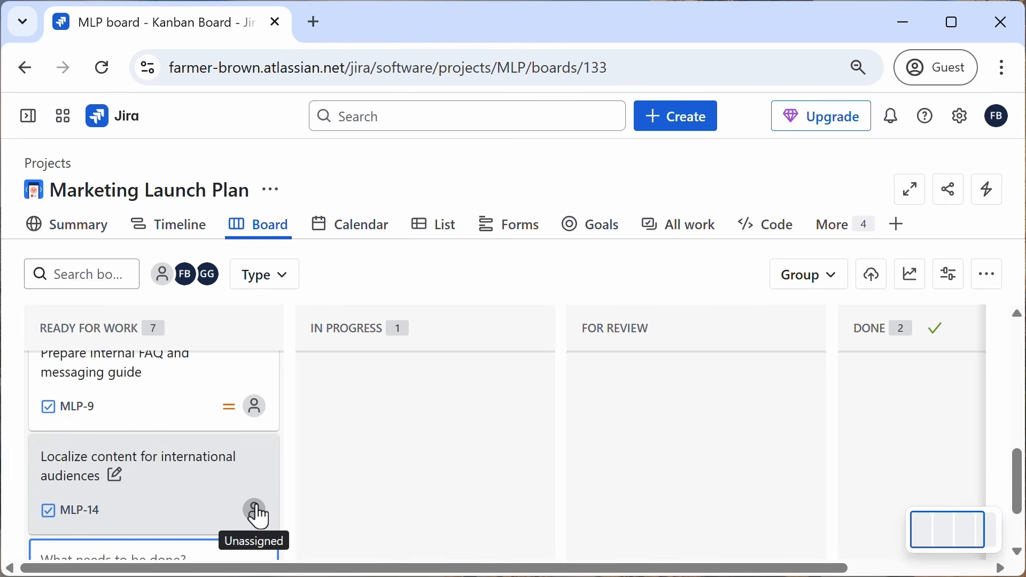
Step: Open the Create work item dialog and add the suggested Bug work type to the project
scroll(474, 473, "up", 4)
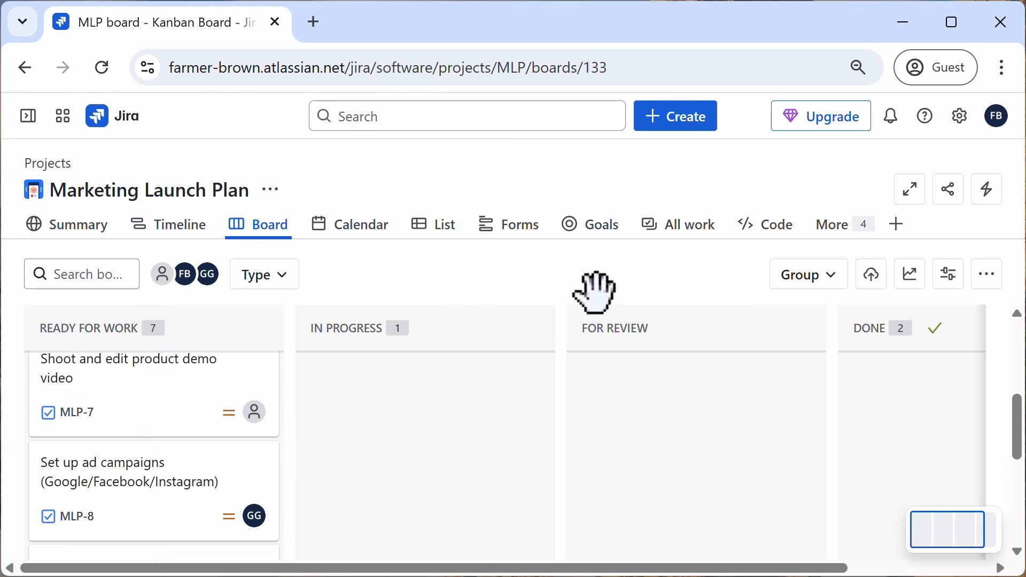
left_click(675, 129)
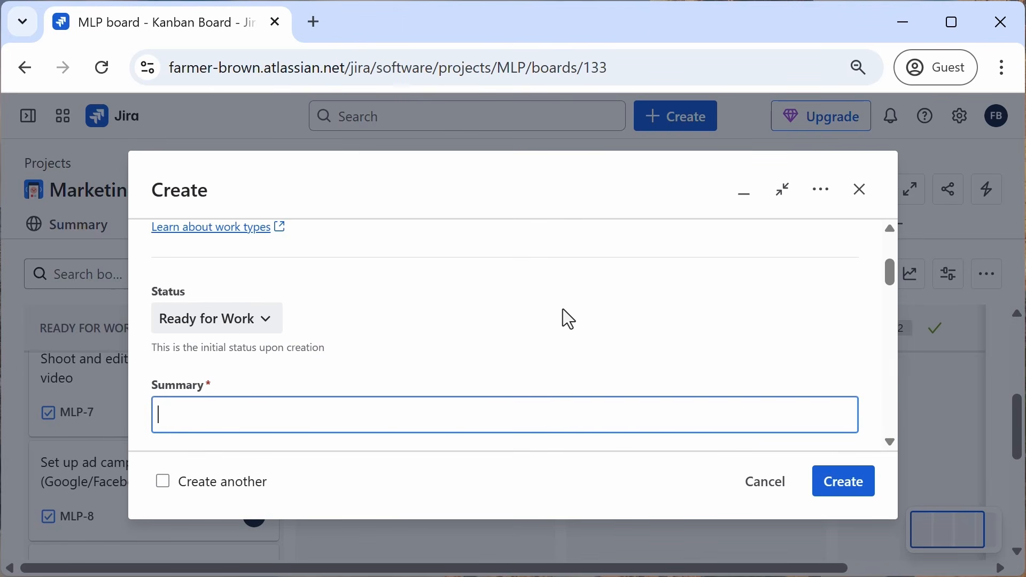
scroll(562, 309, "up", 3)
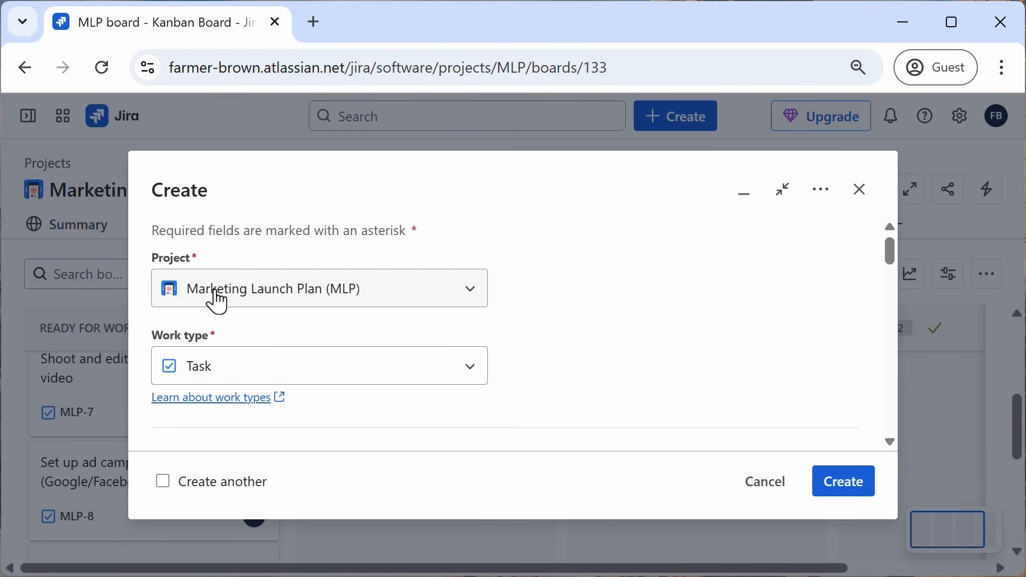
left_click(467, 386)
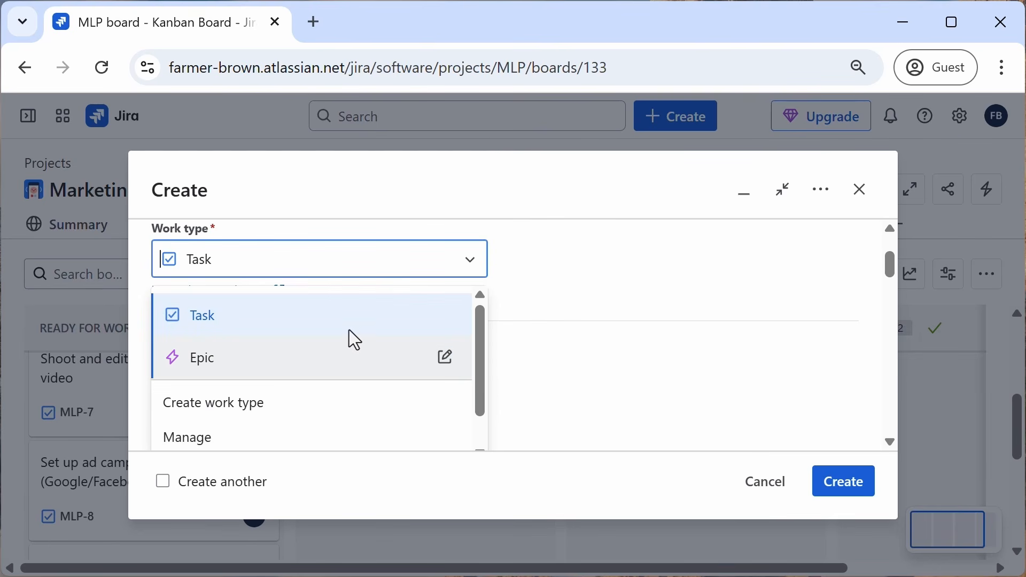
scroll(342, 331, "down", 1)
scroll(326, 337, "up", 1)
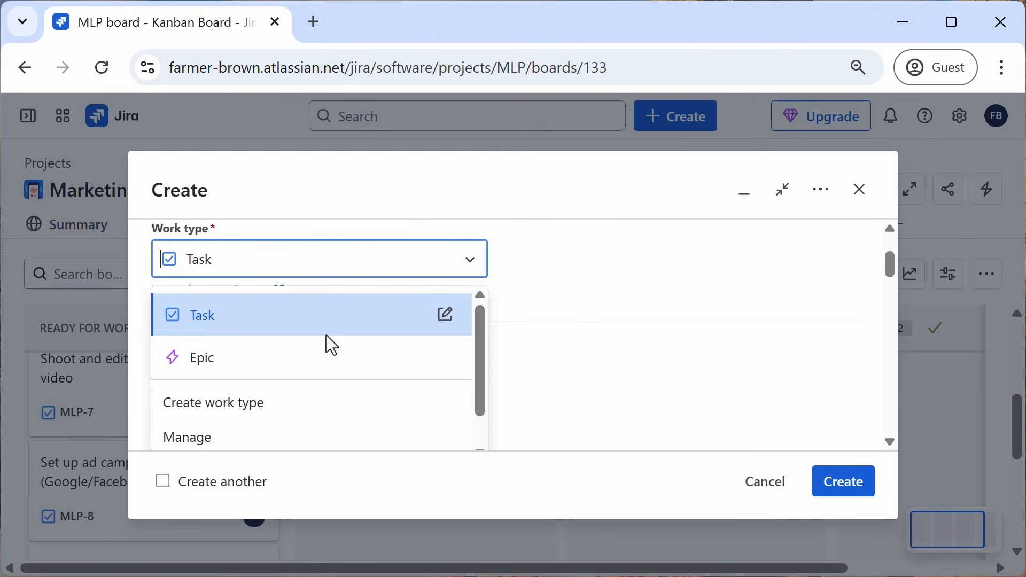
type("bug")
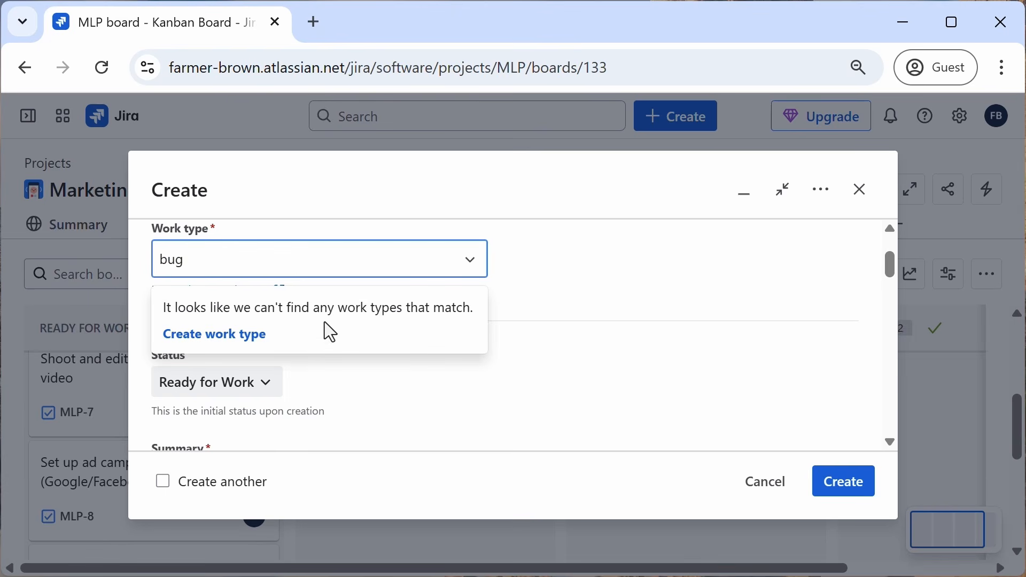
left_click(223, 343)
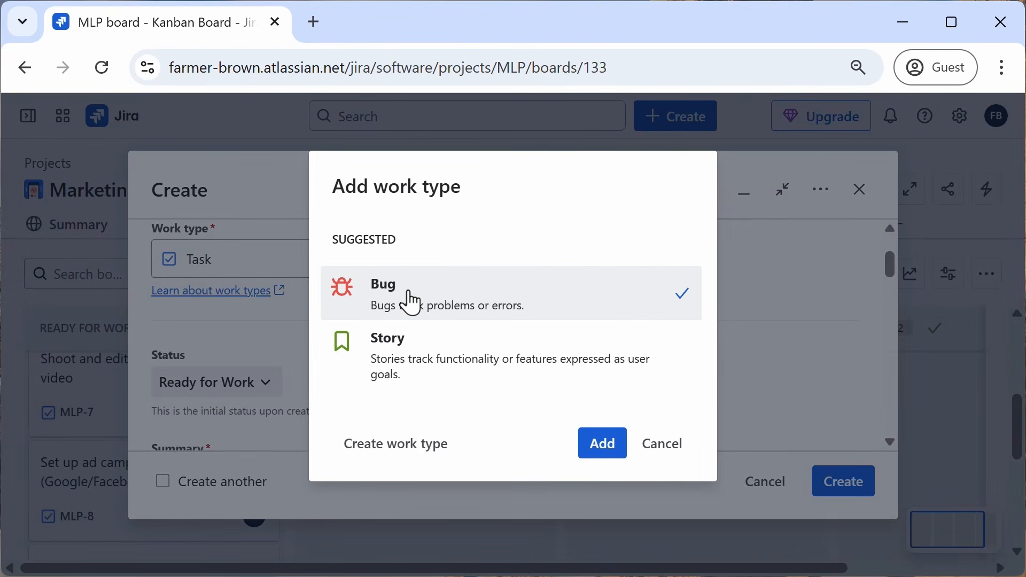
left_click(609, 453)
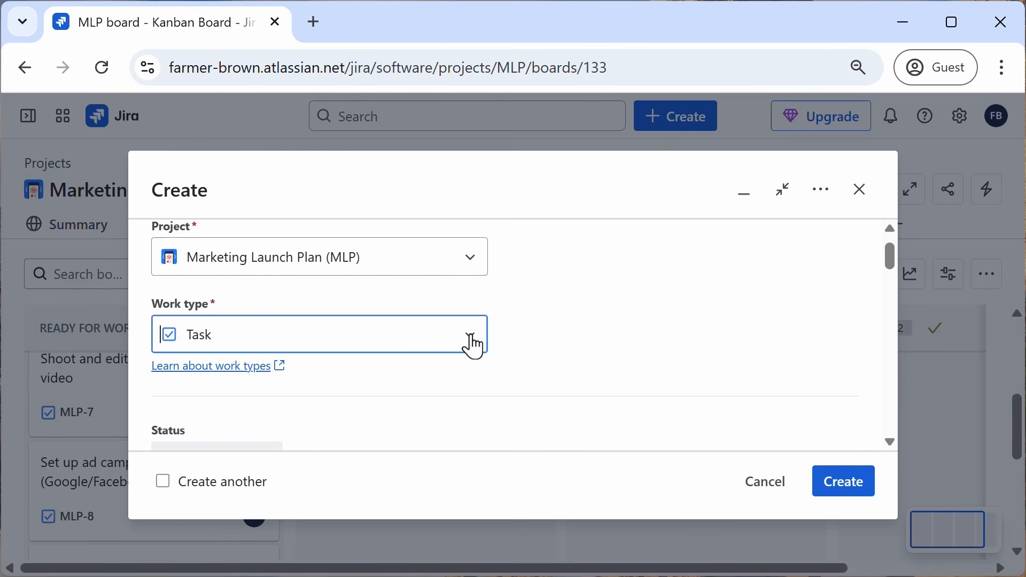
Step: Set the new work item's work type to Bug
left_click(473, 346)
scroll(357, 385, "down", 1)
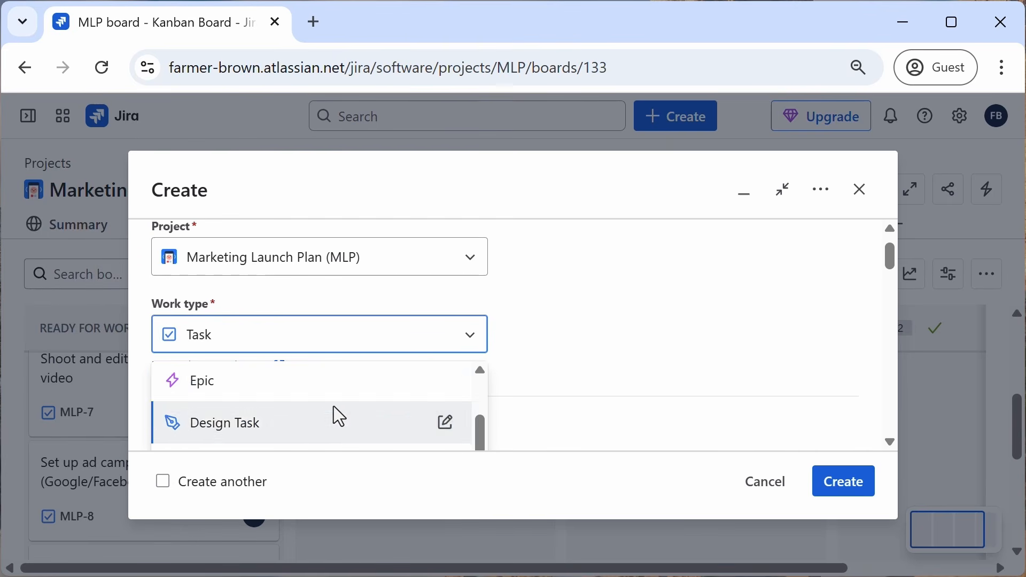
scroll(337, 409, "up", 1)
left_click(298, 352)
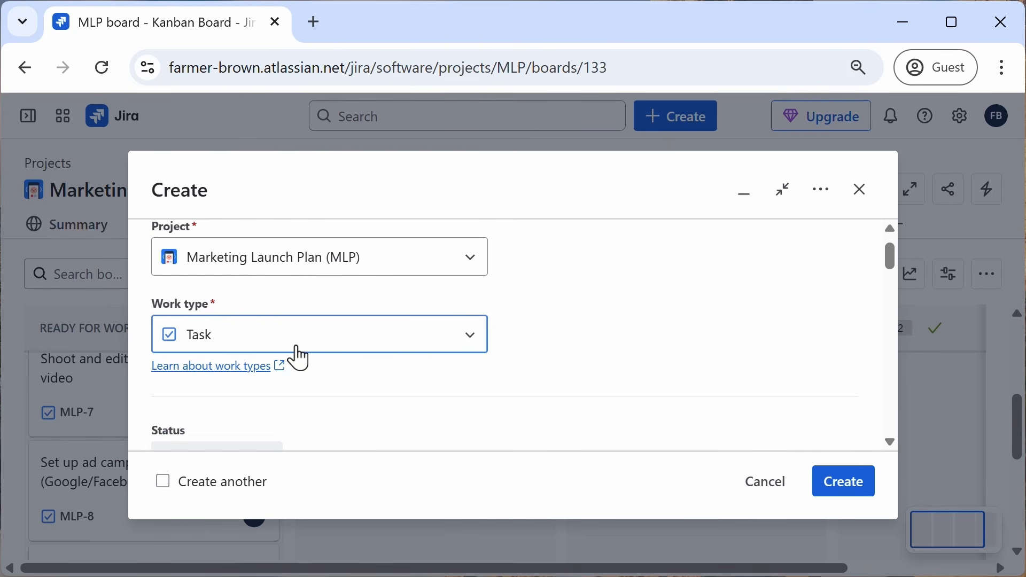
type("bug")
key("Escape")
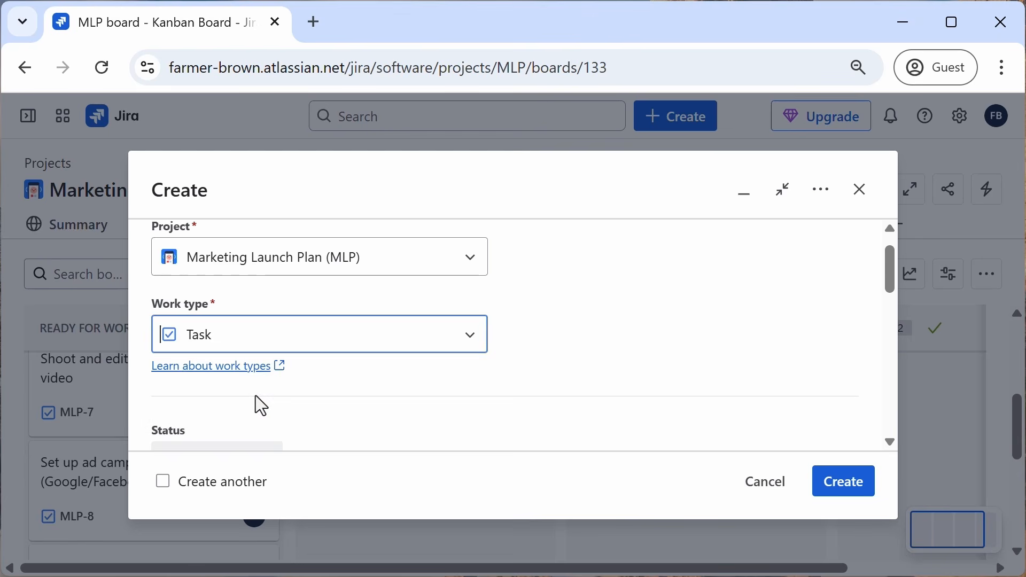
left_click(255, 396)
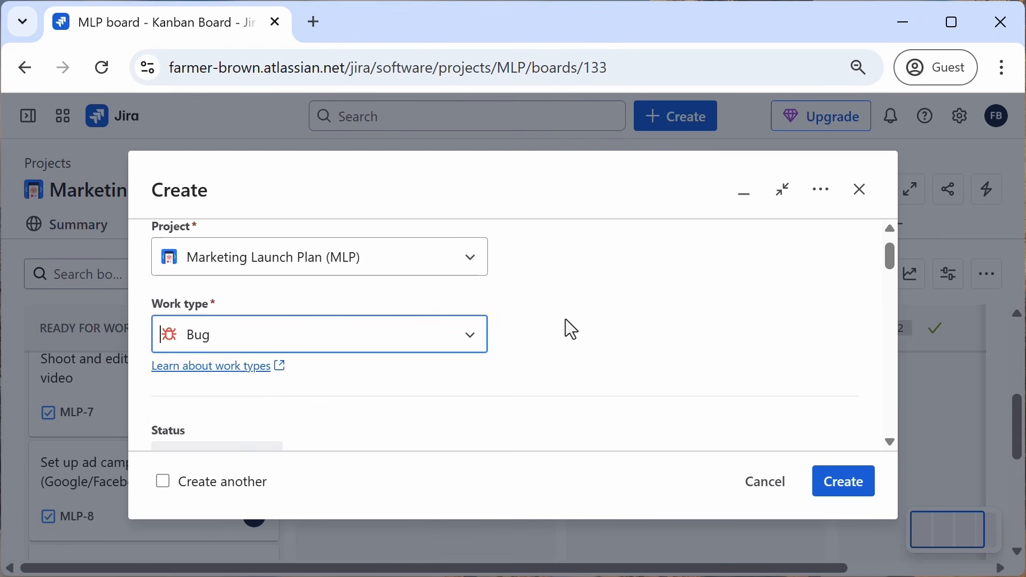
Step: Enter the summary 'fix typo in IG post' and create the work item
scroll(565, 319, "down", 4)
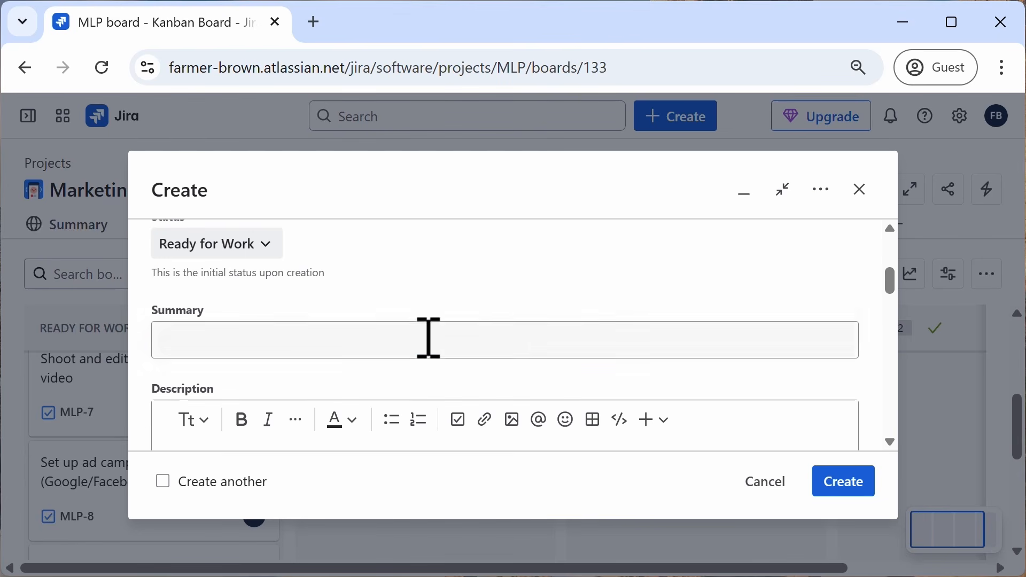
left_click(409, 341)
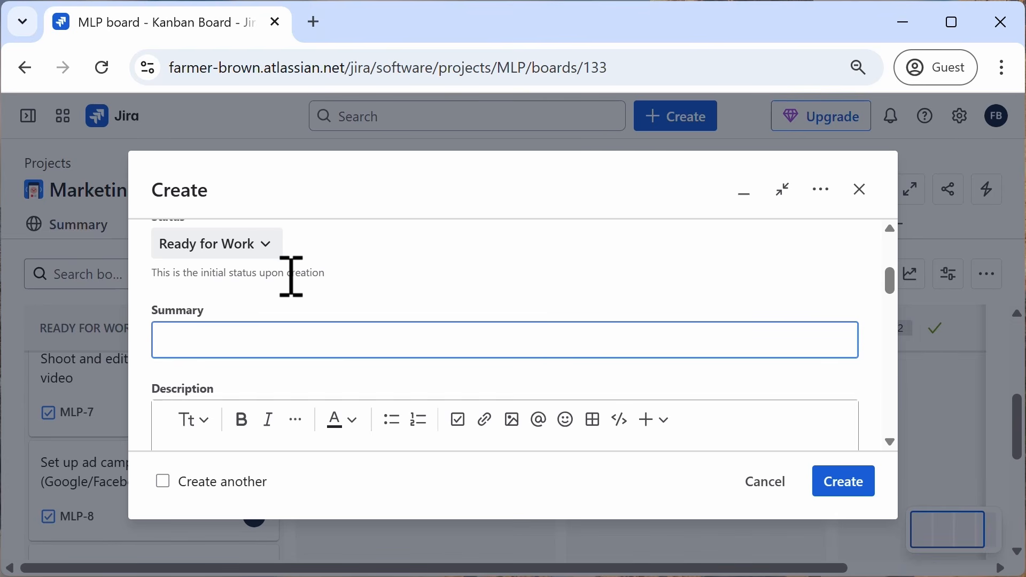
type("fix typo in IG post")
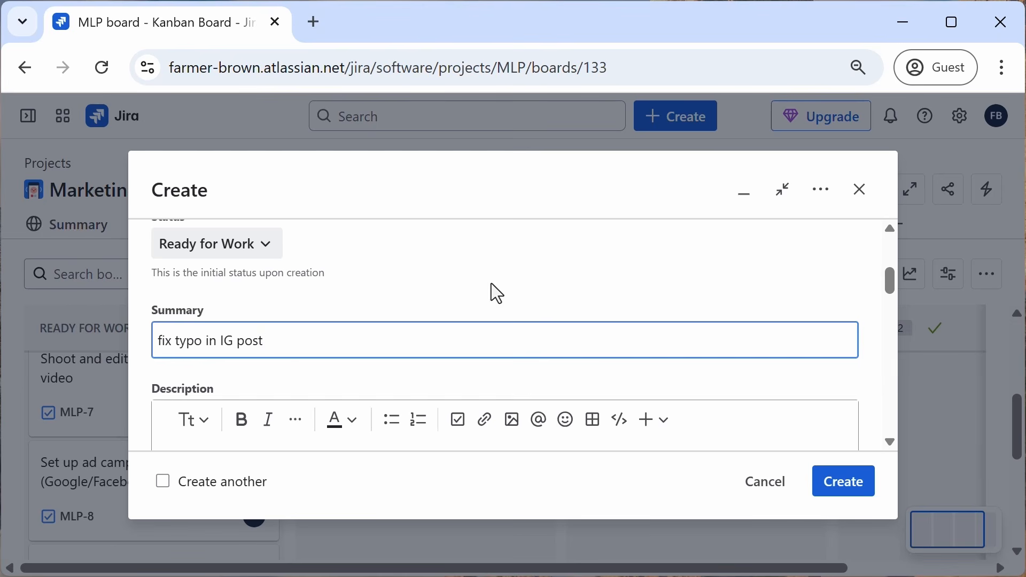
left_click(849, 492)
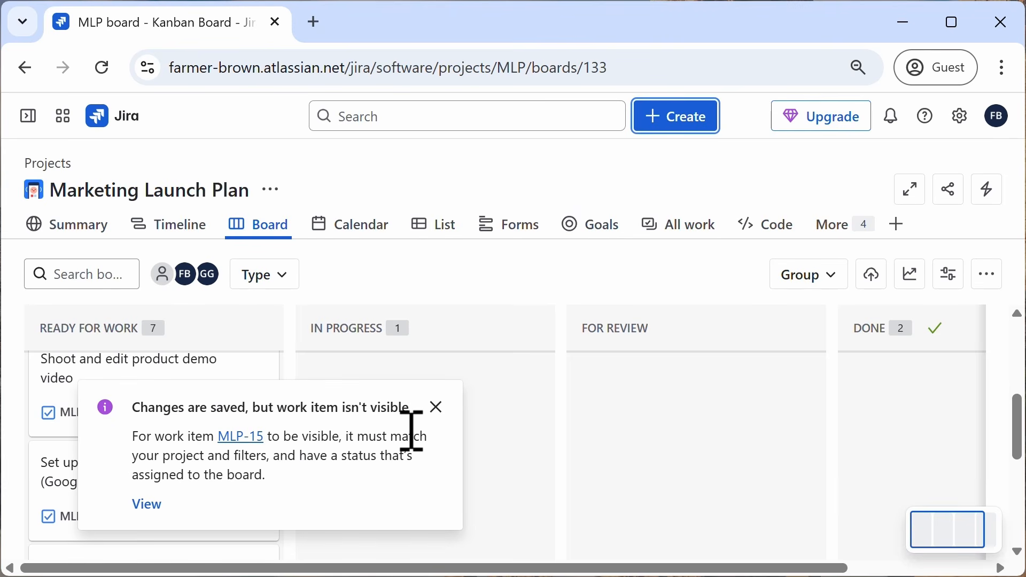
Step: Open the project's Backlog, dismiss the notice, and move the Backlog tab to sit after Timeline
left_click(853, 233)
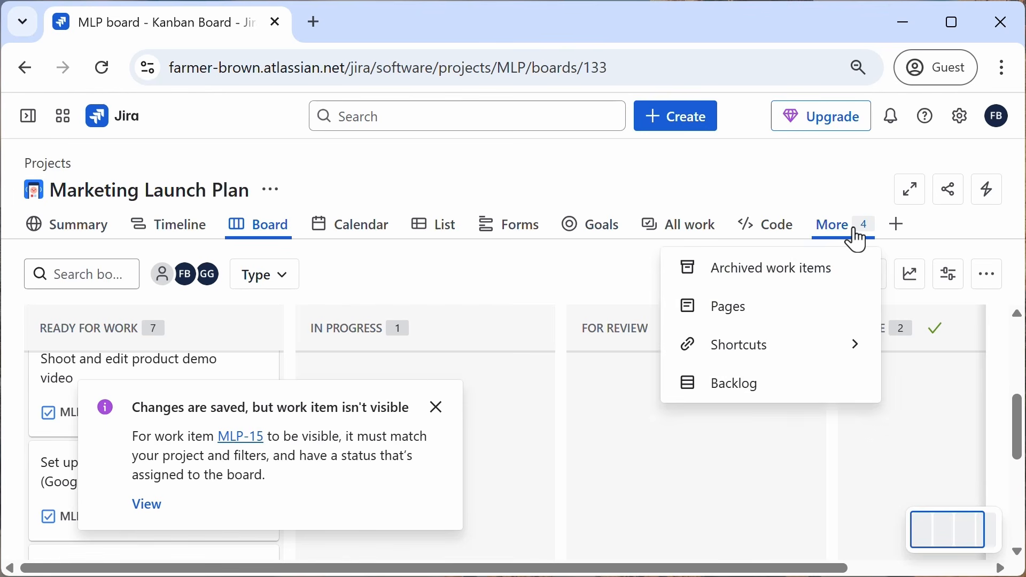
left_click(757, 397)
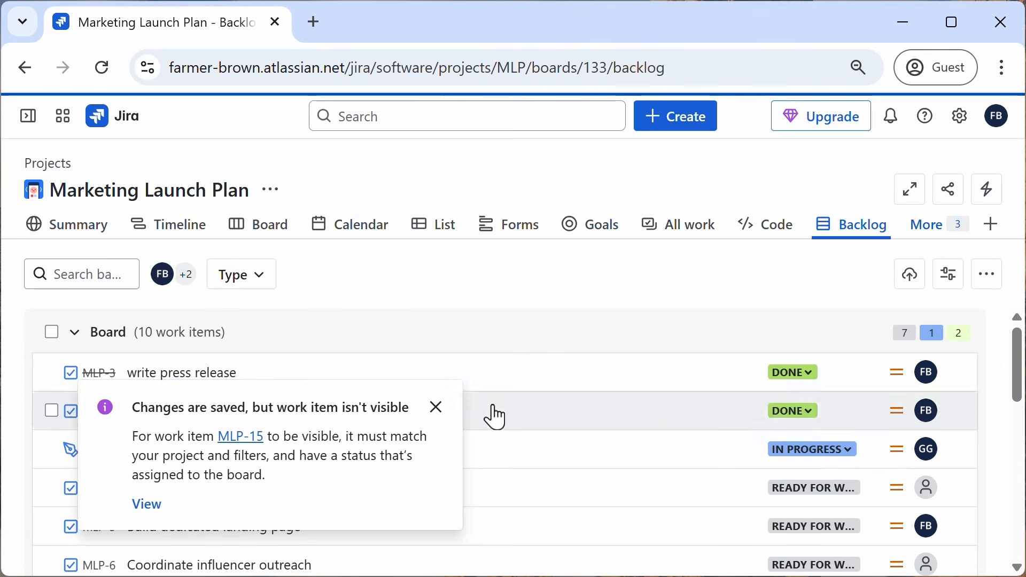
left_click(437, 408)
scroll(481, 411, "down", 10)
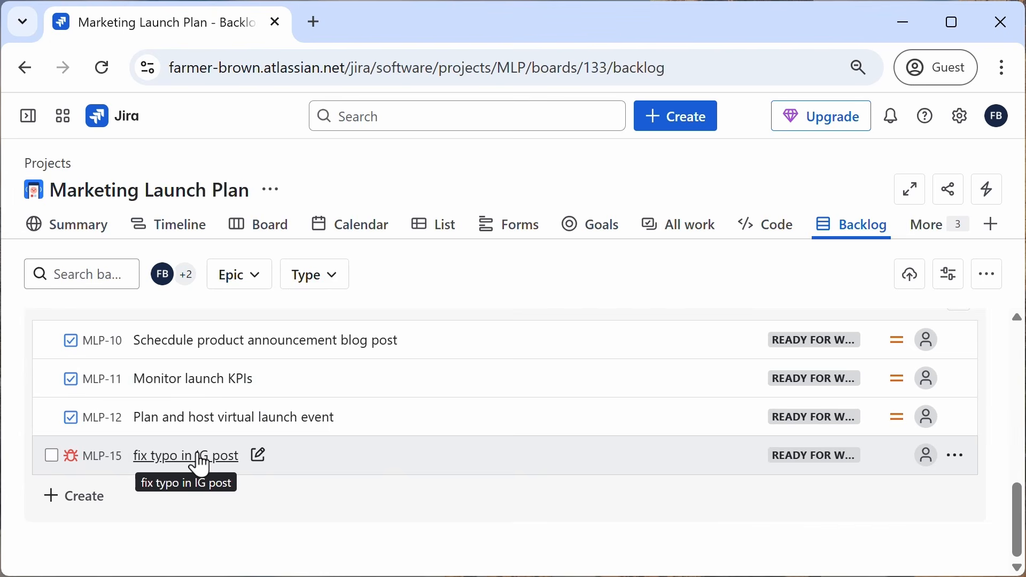
scroll(716, 348, "up", 4)
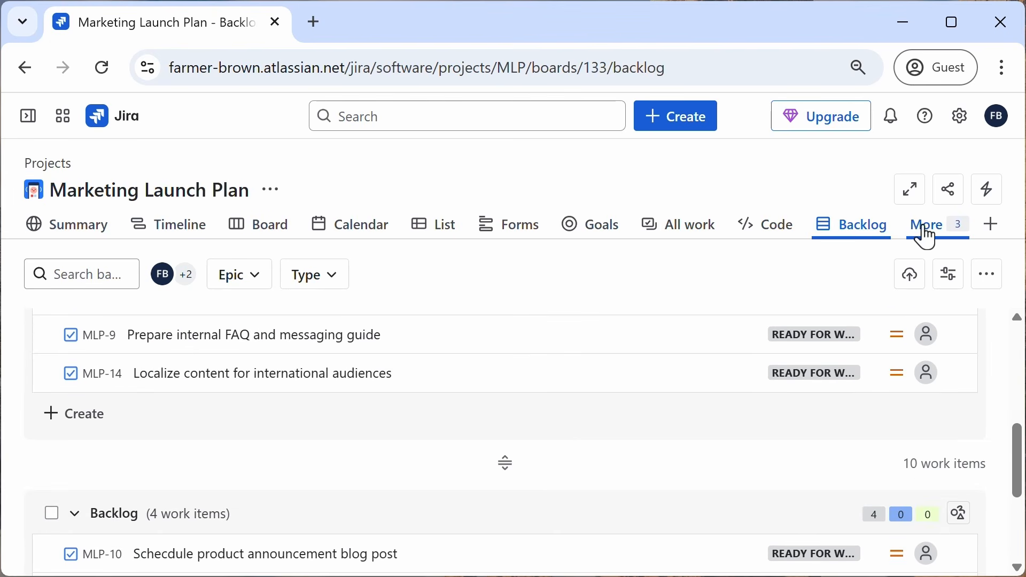
left_click_drag(852, 226, 223, 239)
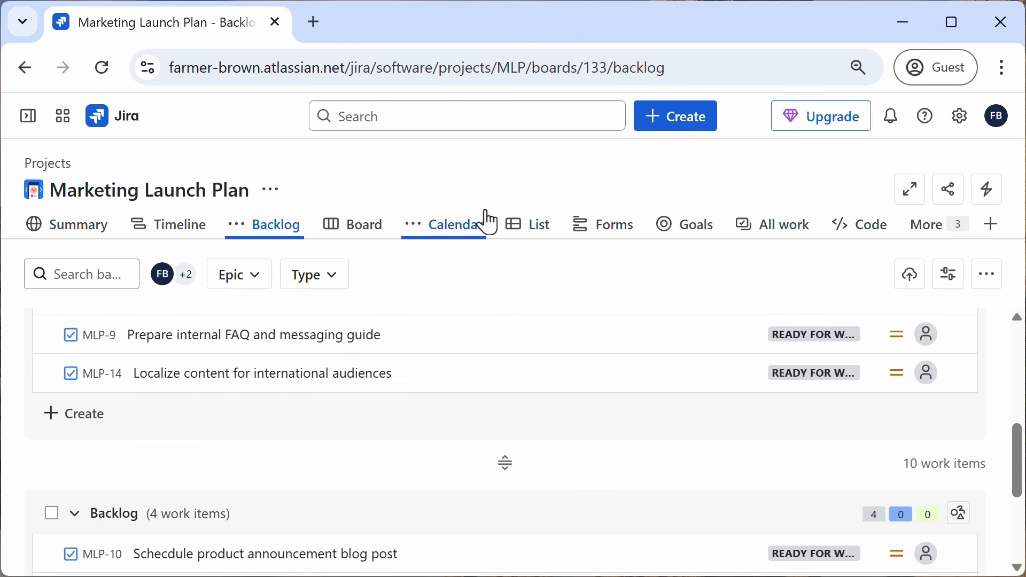
Step: Move the 'fix typo in IG post' bug from the Backlog section into the Board section
scroll(575, 405, "up", 5)
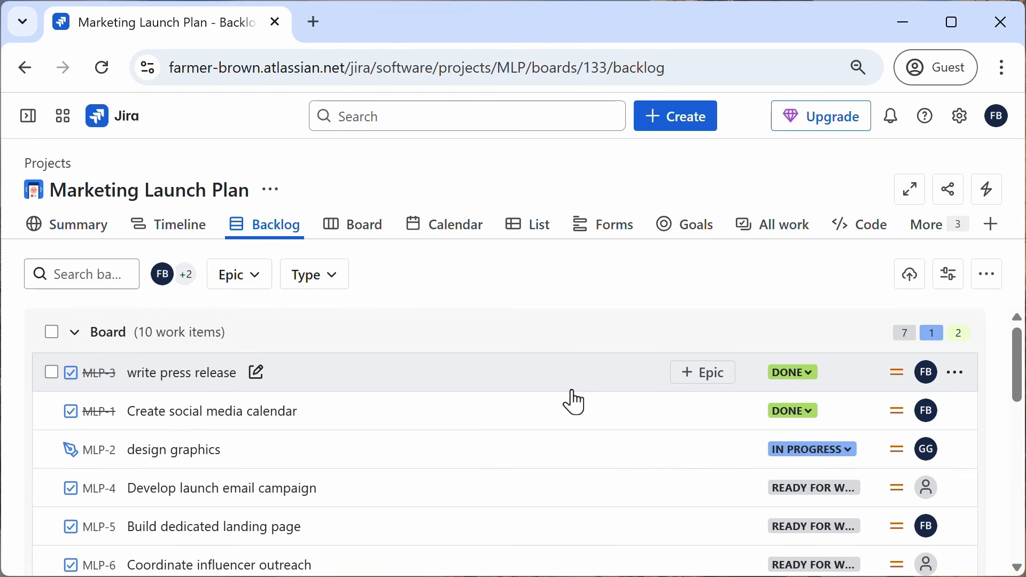
scroll(576, 405, "down", 10)
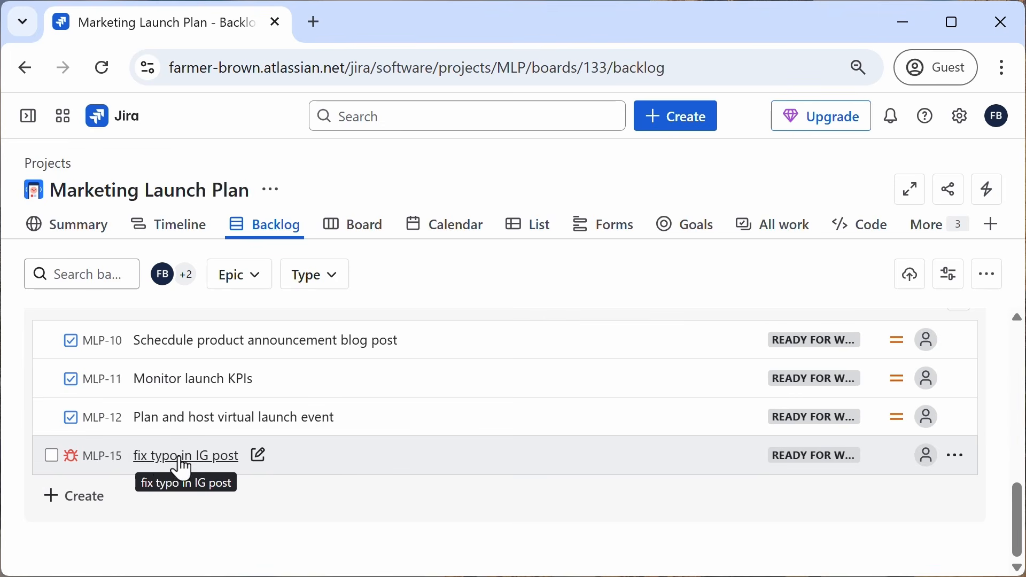
left_click_drag(176, 467, 148, 502)
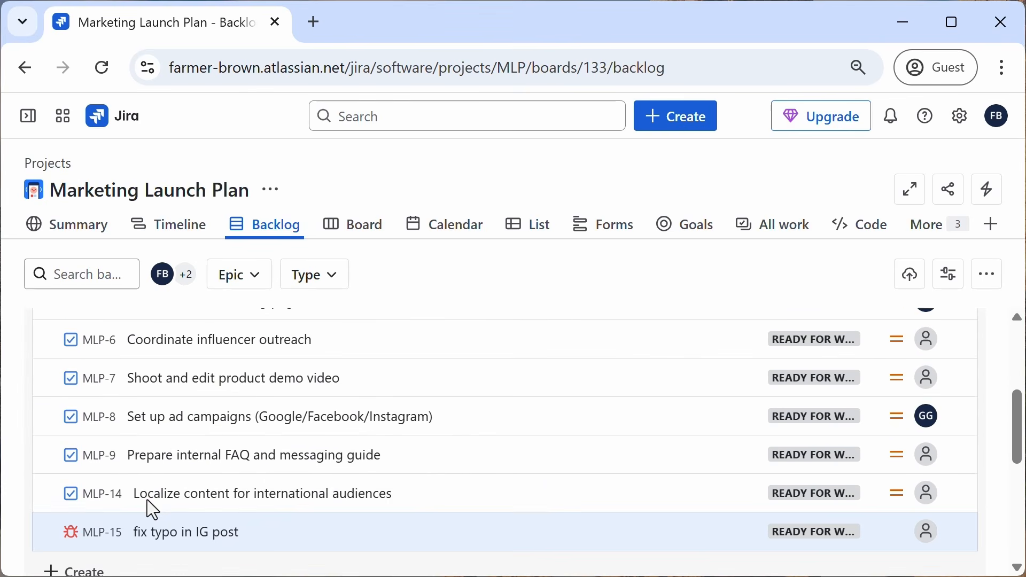
Step: Check the board for the new bug card and return to the Backlog
left_click(354, 227)
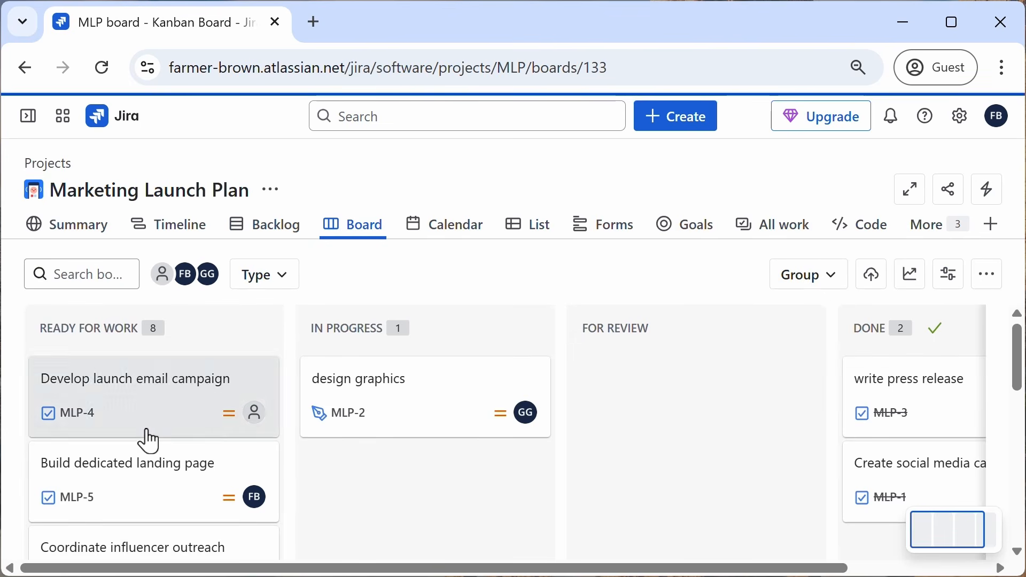
scroll(144, 454, "down", 5)
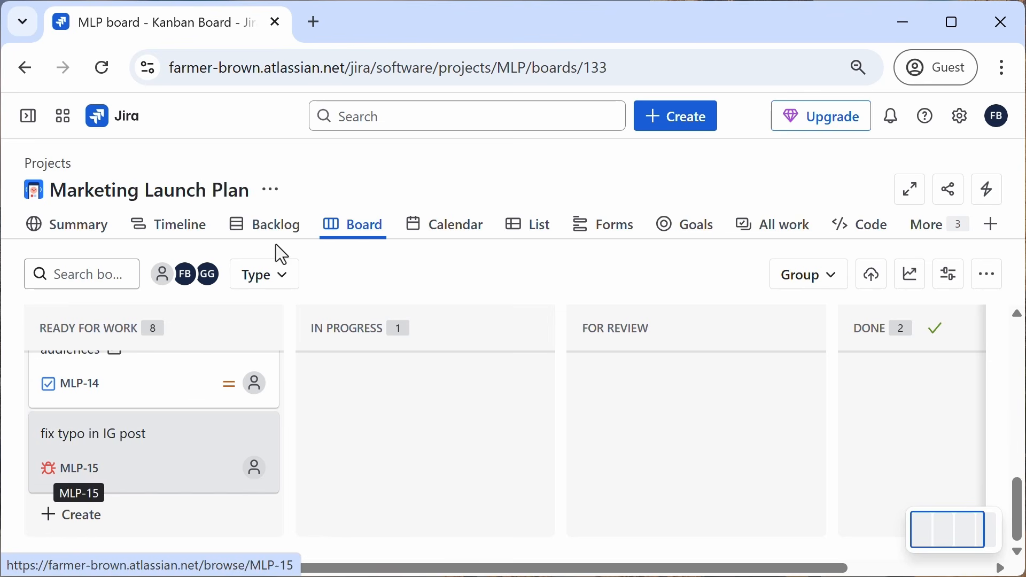
left_click(275, 229)
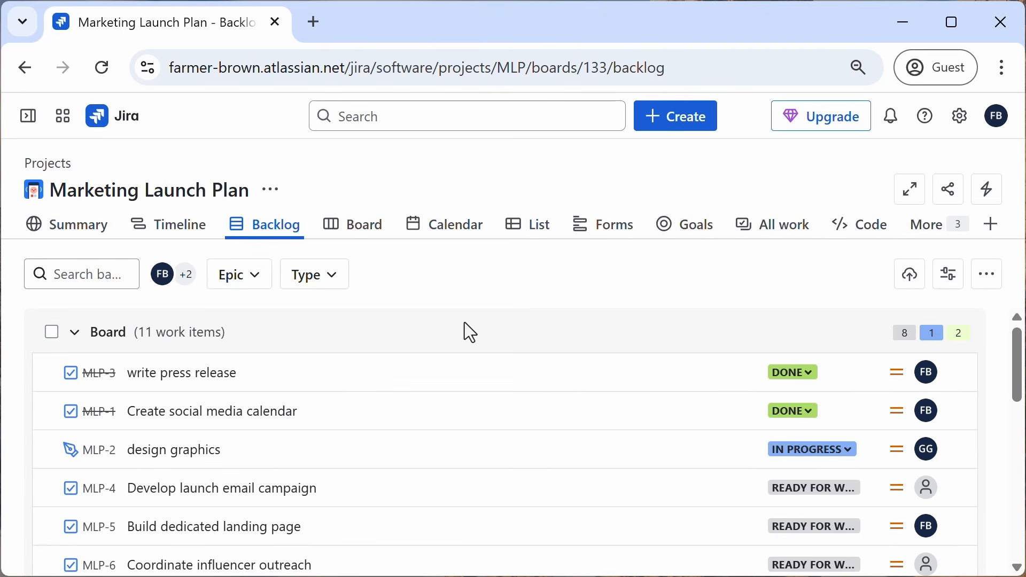
Step: Create a Design Task named 'Update brand assets' at the end of the Backlog section
scroll(464, 323, "down", 10)
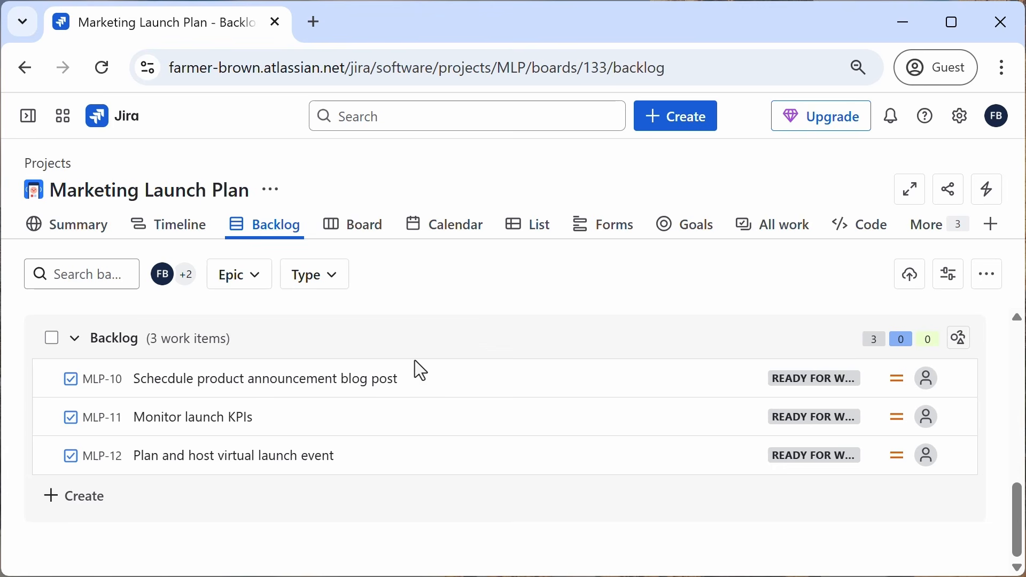
left_click(68, 512)
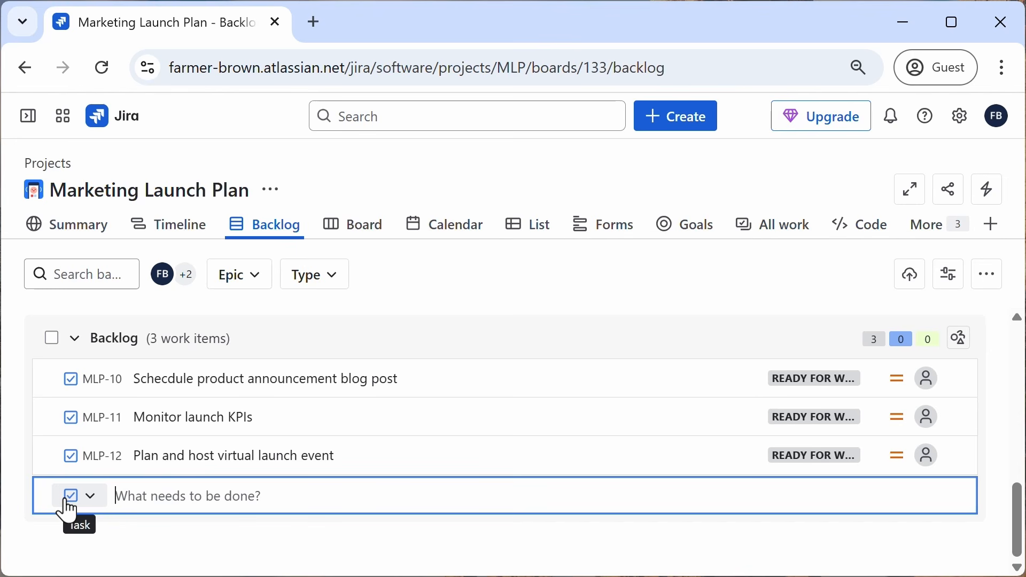
type("UPdat")
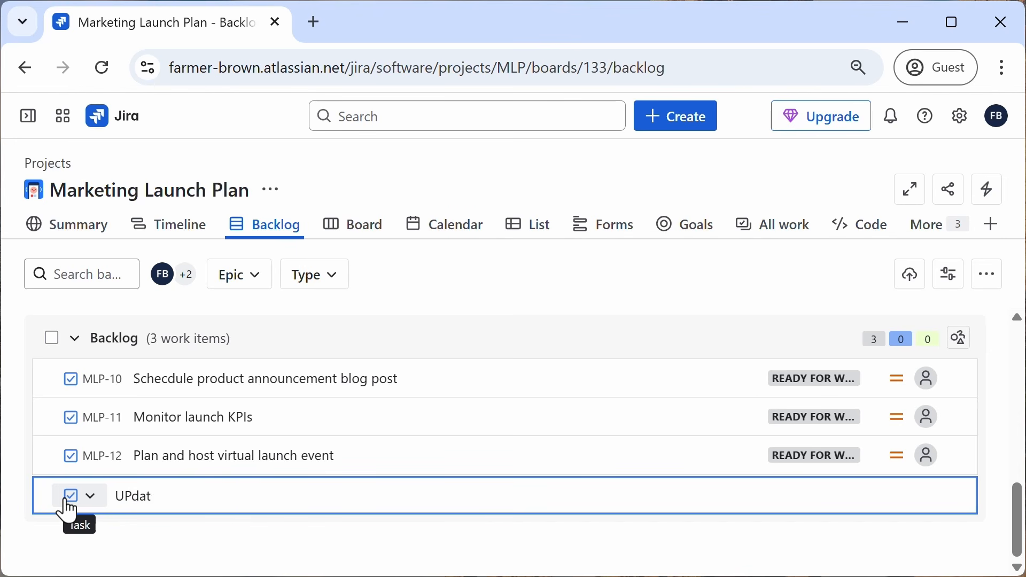
key("BackSpace")
key("BackSpace")
key("BackSpace")
key("BackSpace")
type("pdate brand ass")
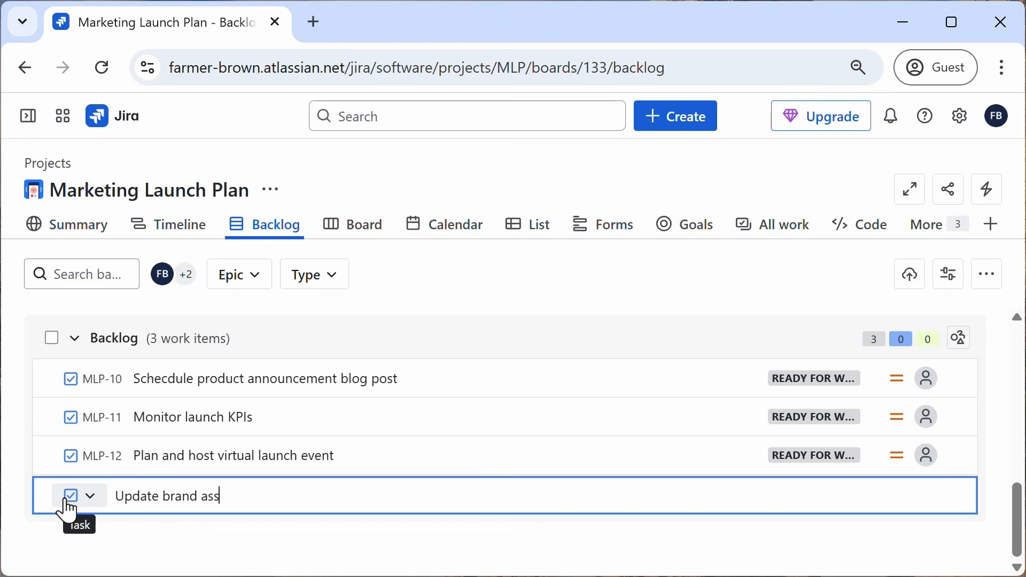
type("ets")
left_click(89, 508)
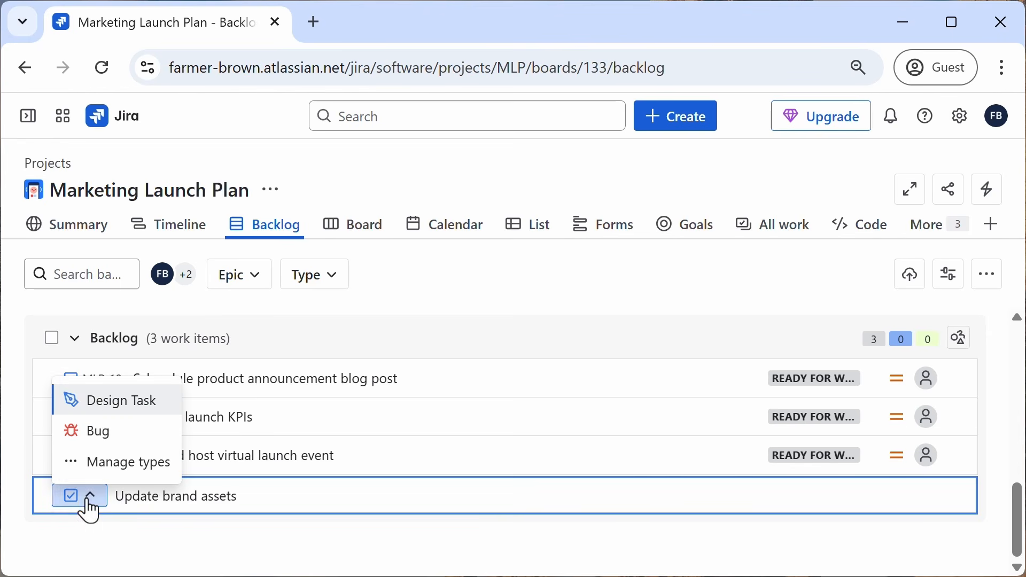
left_click(99, 412)
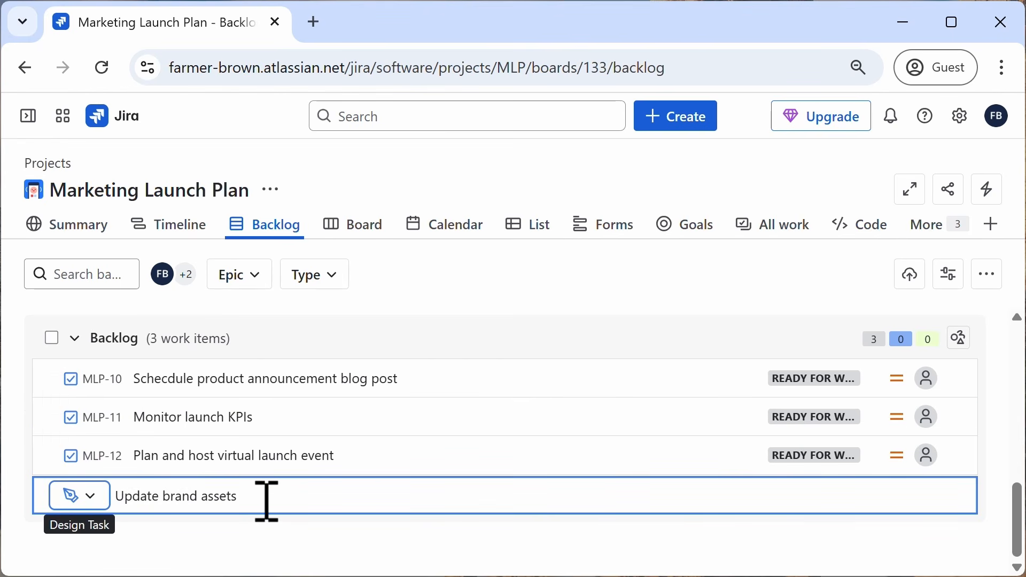
key("Return")
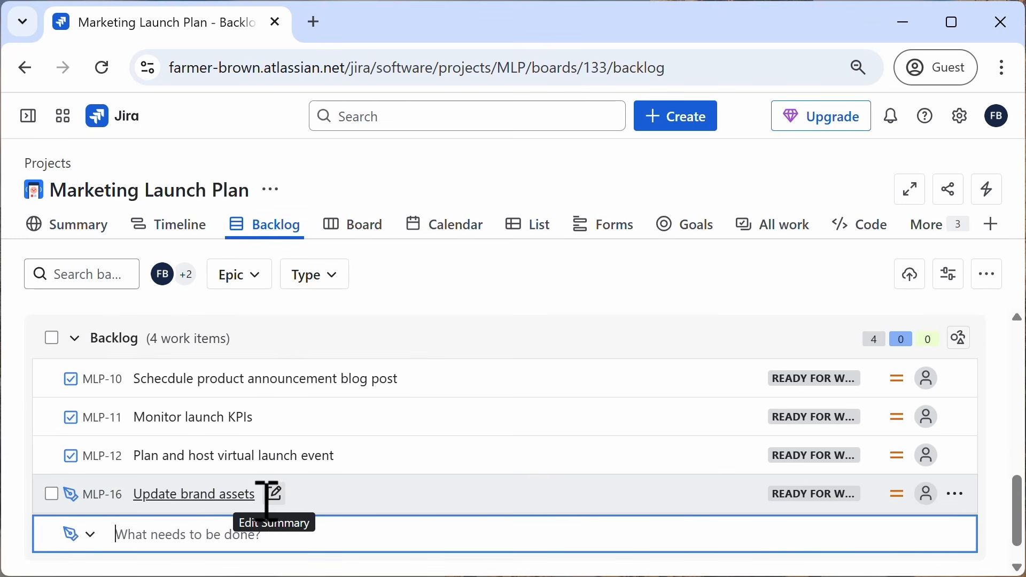
Step: Create a Task named 'set up tracking links' in the Backlog section
type("set")
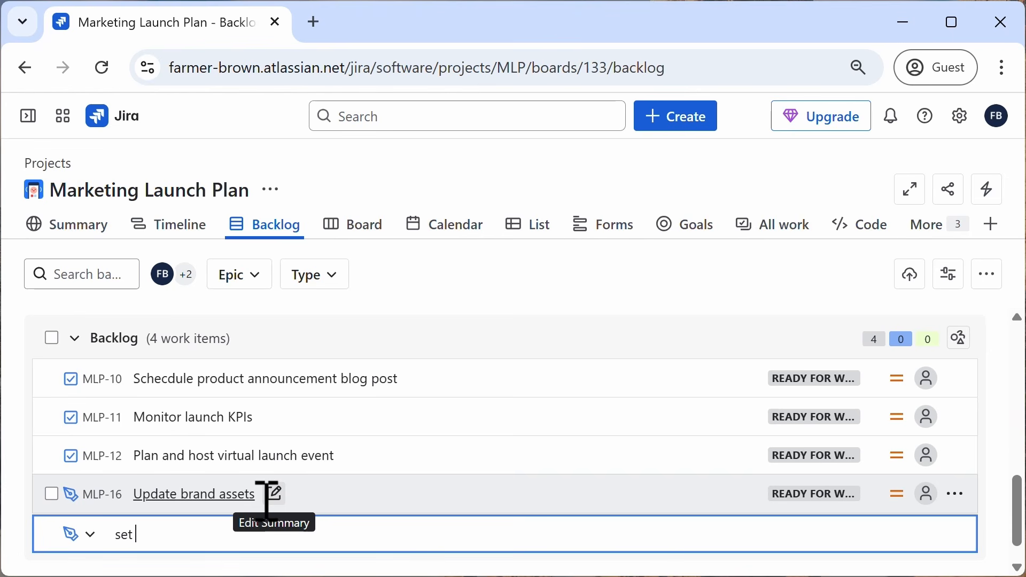
type(" up tracking links")
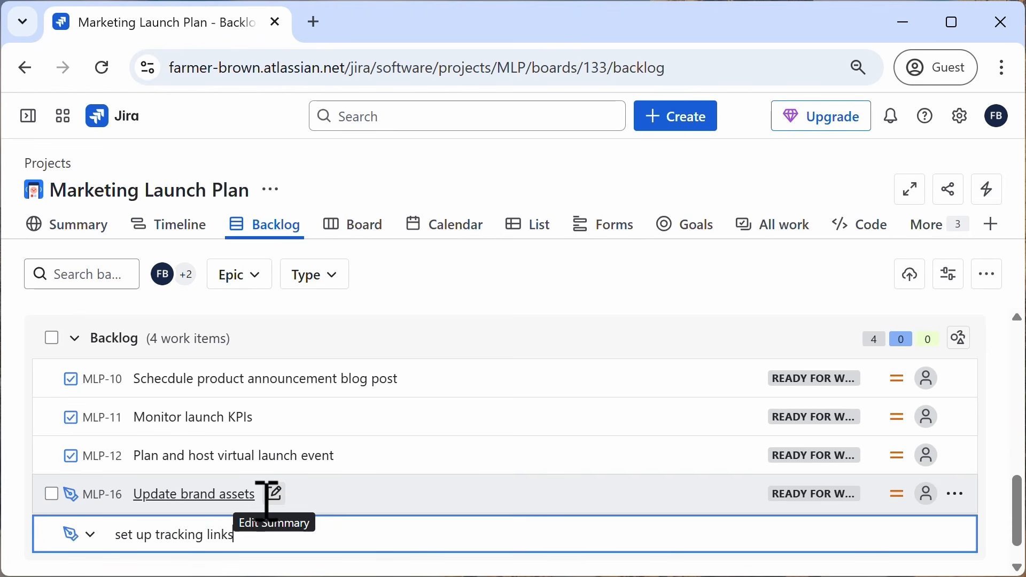
left_click(91, 545)
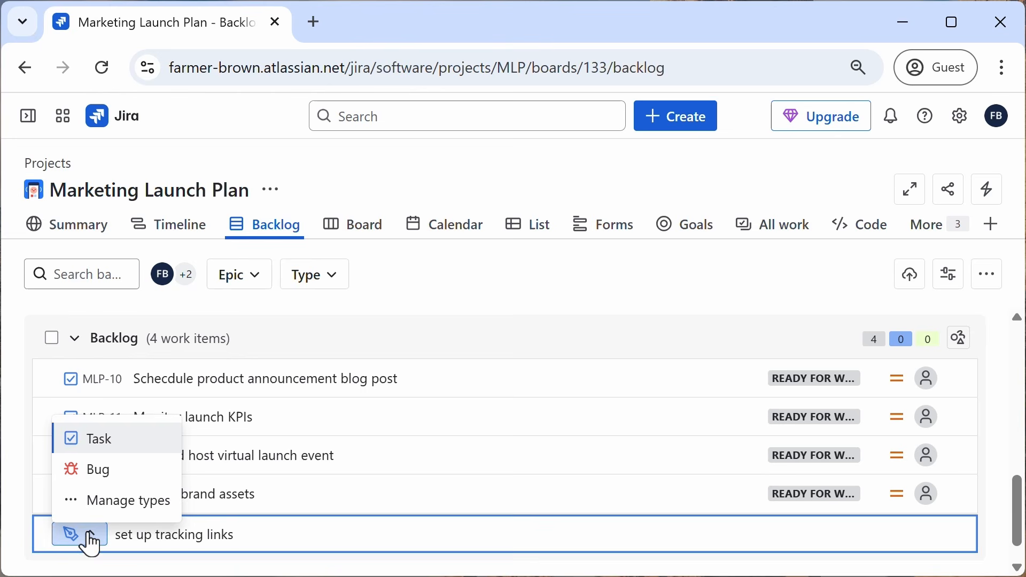
left_click(99, 446)
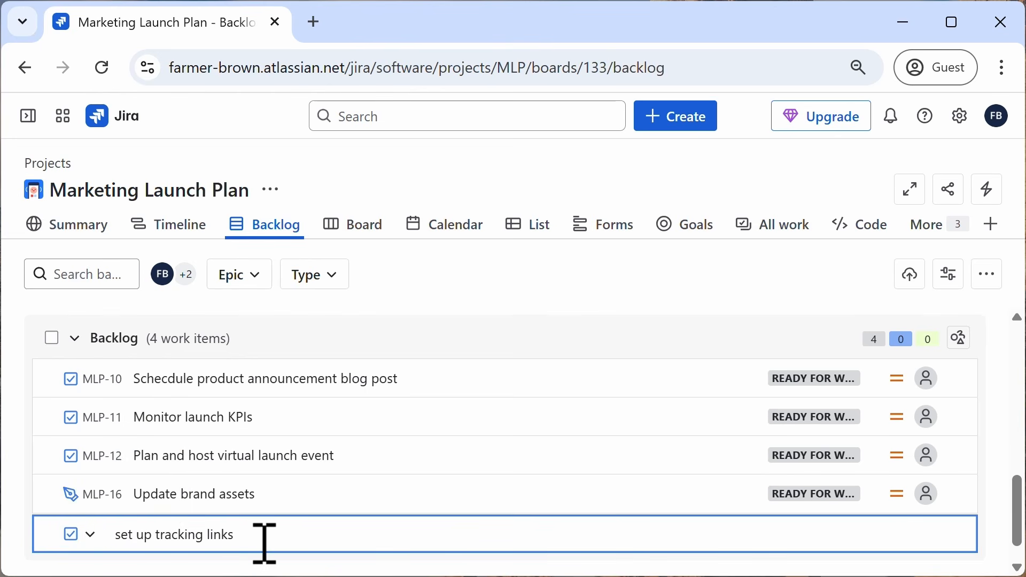
key("Return")
Step: Add the tasks 'update style guide' and 'coordinate with Sales on launch timing' to the Backlog section
type("upd")
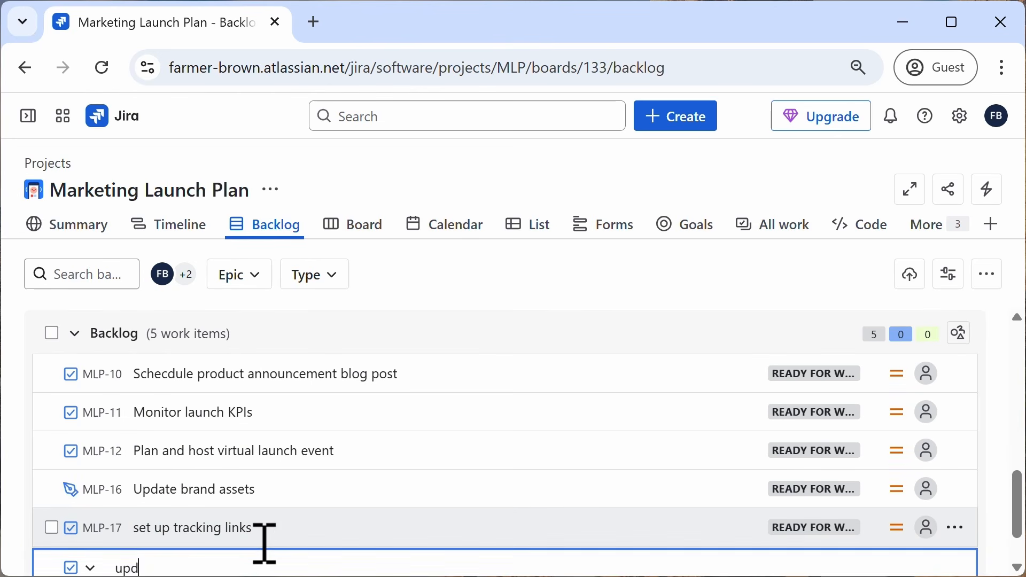
type("ate style guide")
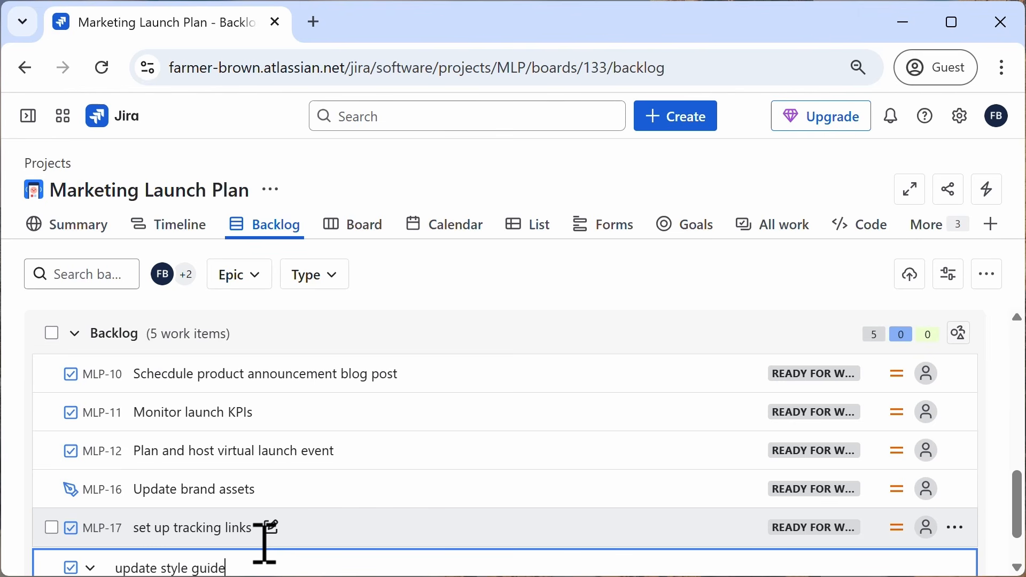
key("Return")
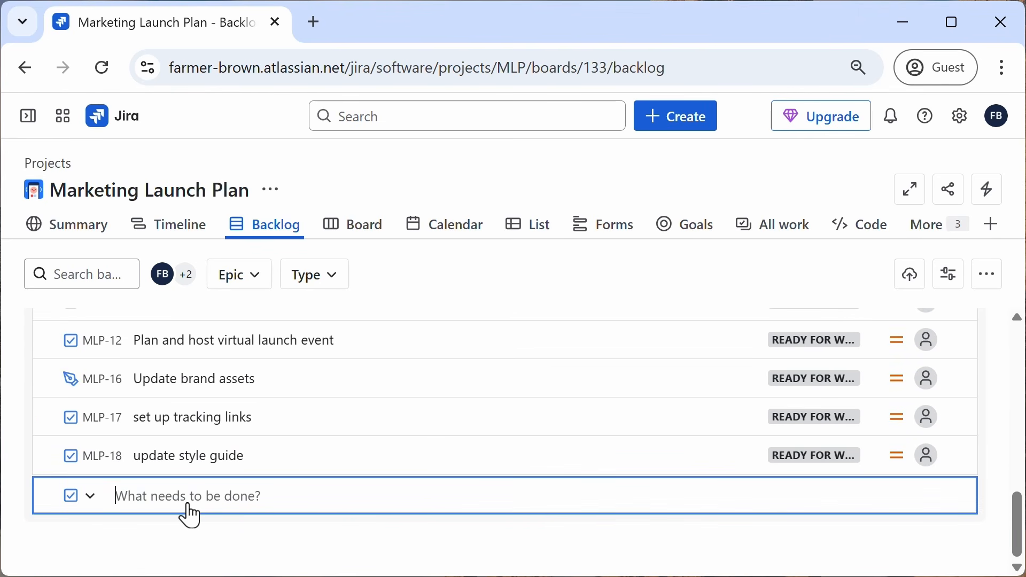
type("coordinate w")
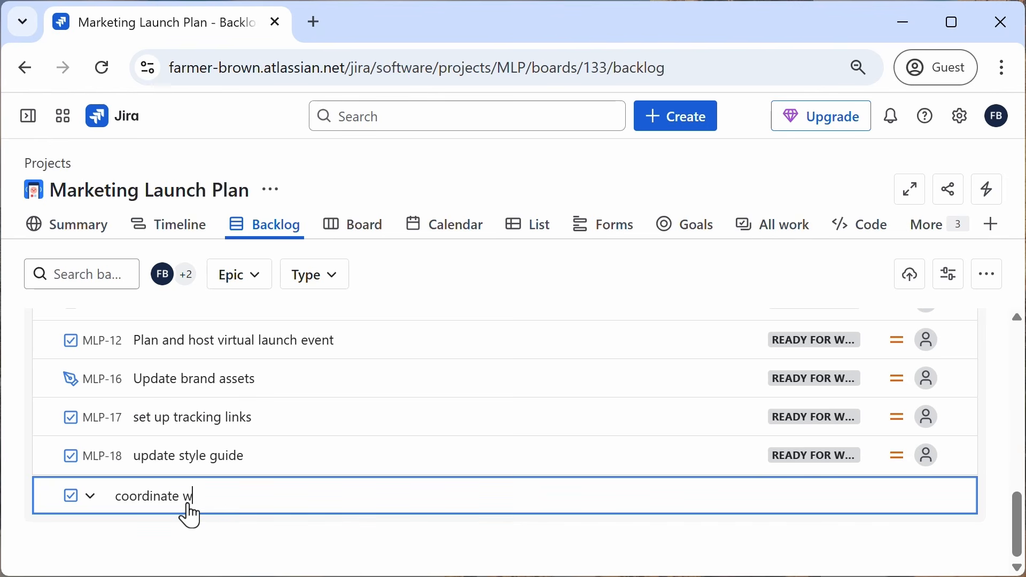
type("ith Sales on laun")
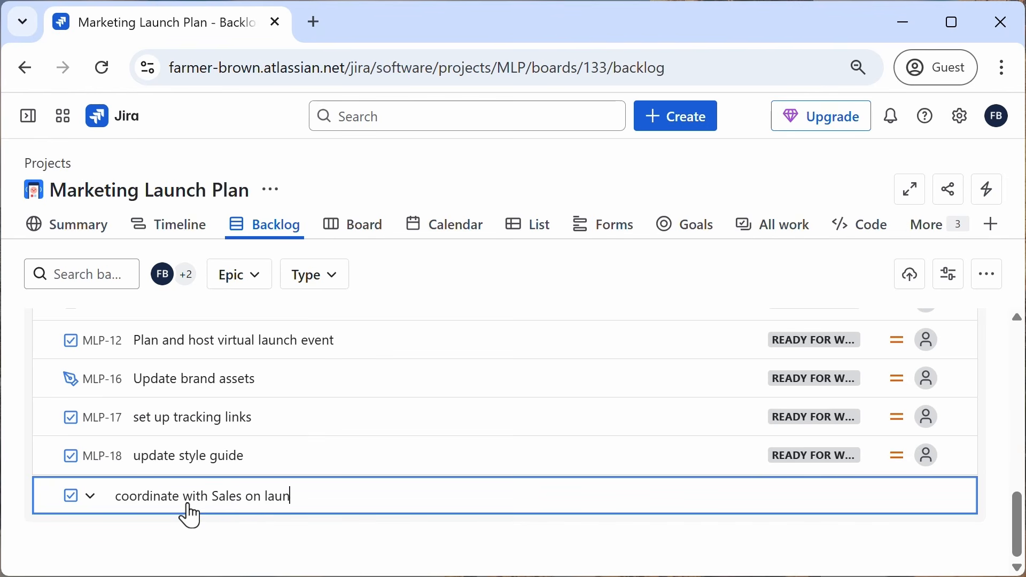
type("ch timing")
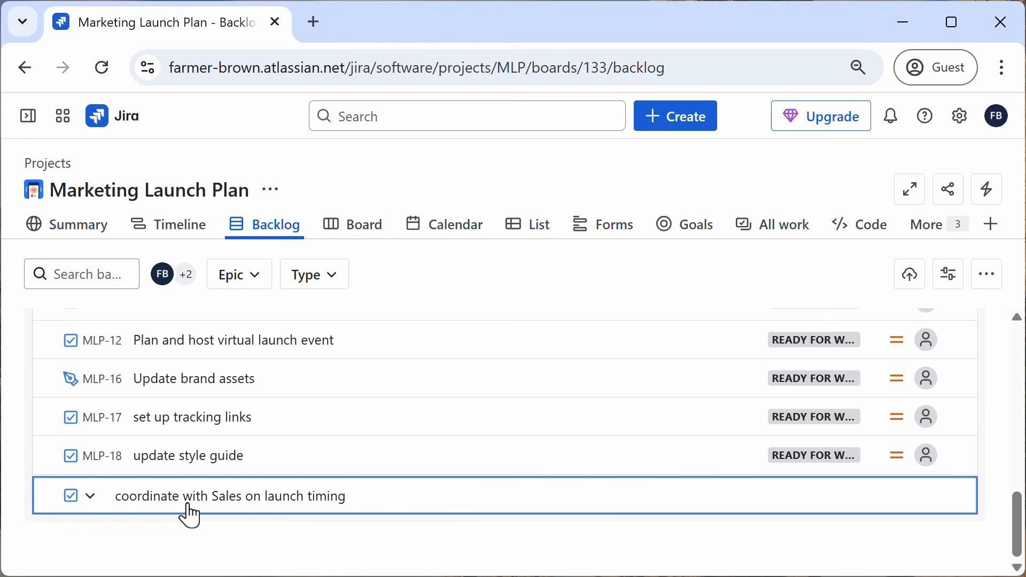
key("Return")
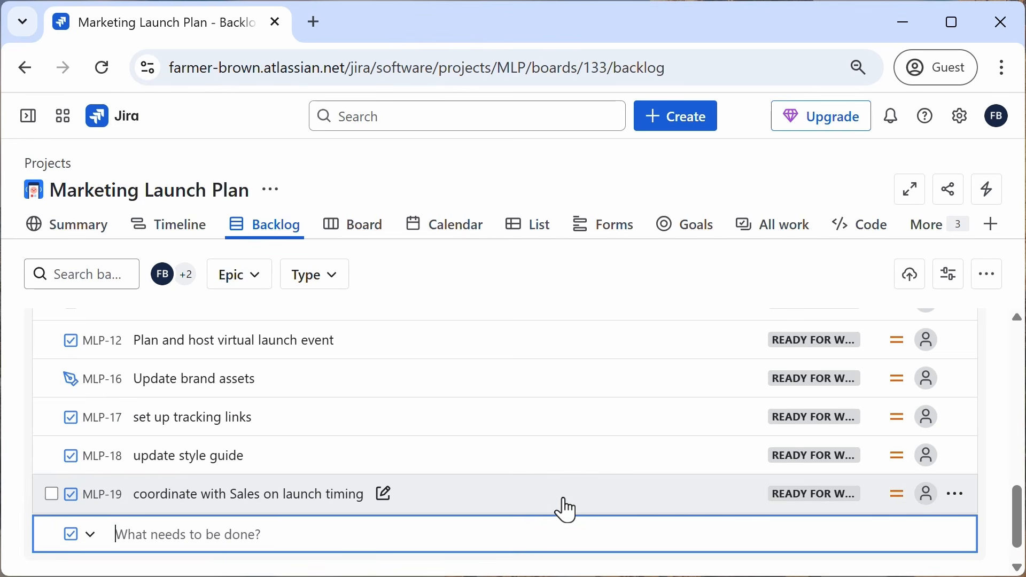
Step: Set the 'coordinate with Sales on launch timing' task's priority to Highest and assign it to yourself
left_click(899, 496)
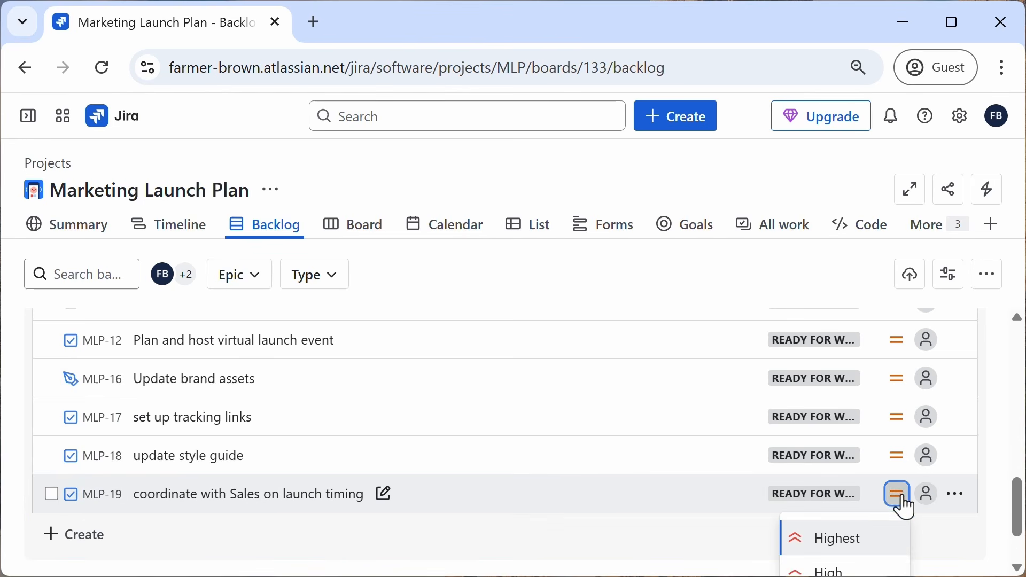
left_click(837, 542)
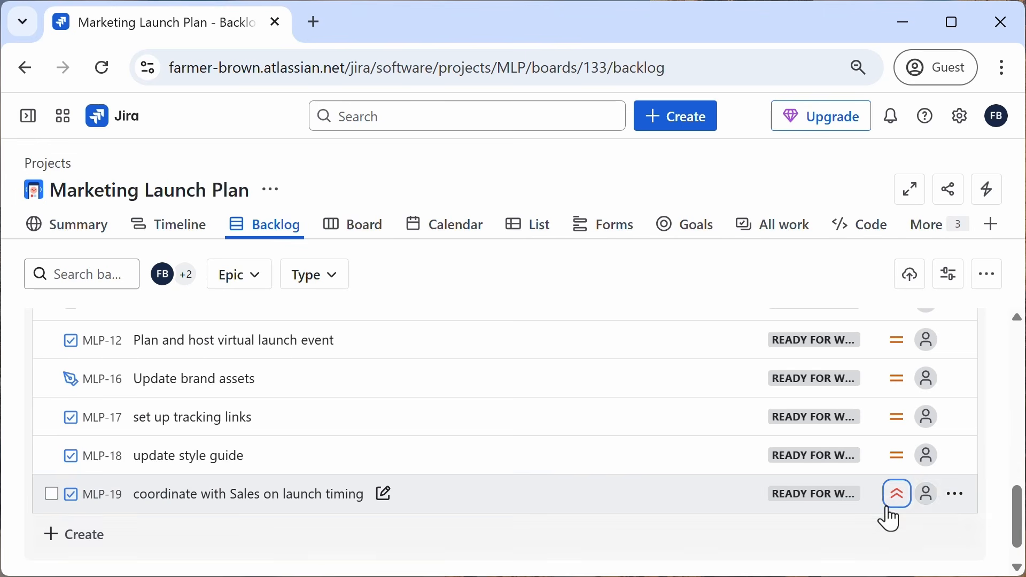
left_click(927, 501)
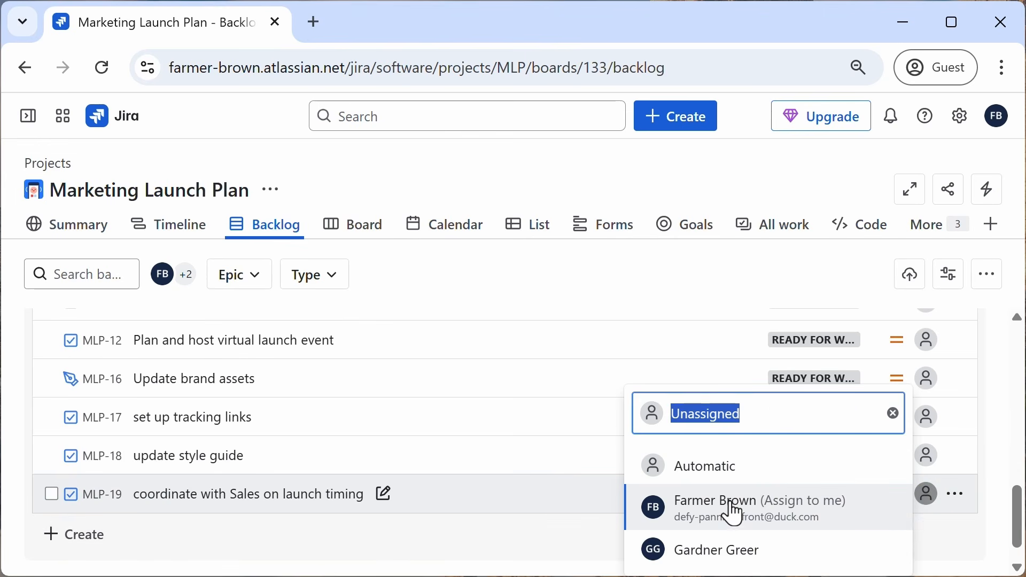
left_click(732, 510)
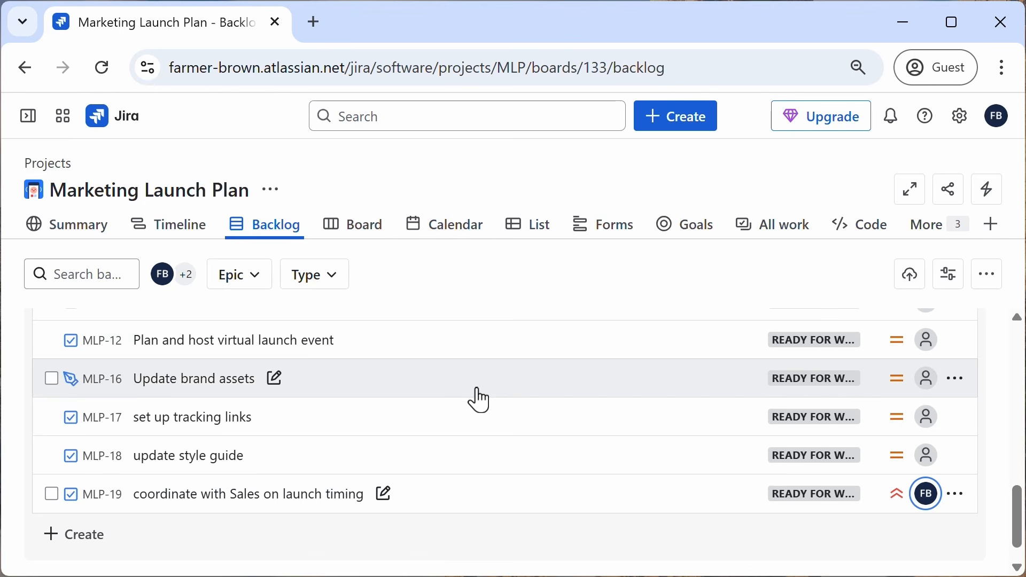
Step: Review the project's Summary, Board and Backlog views
left_click(365, 233)
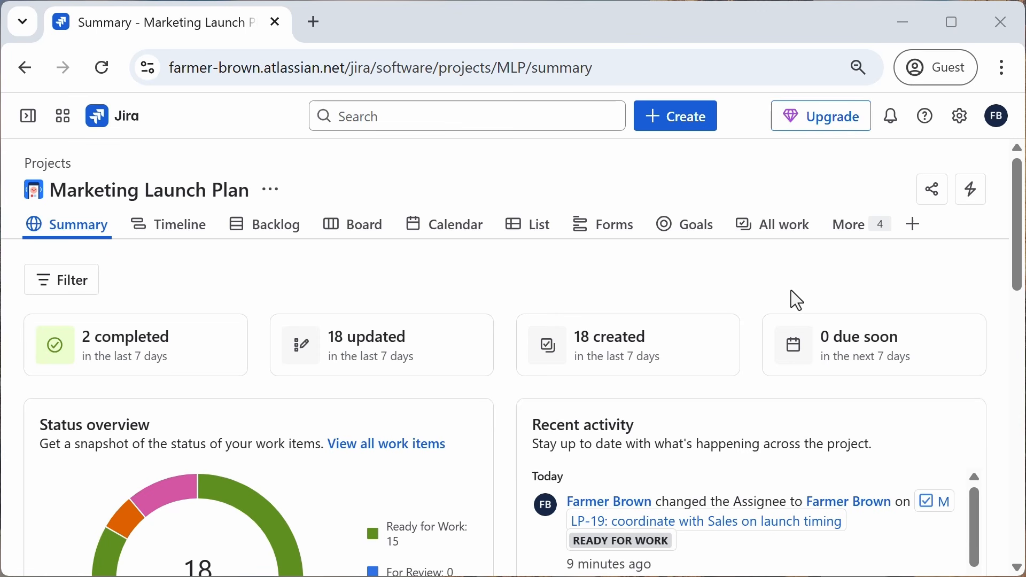
left_click(362, 226)
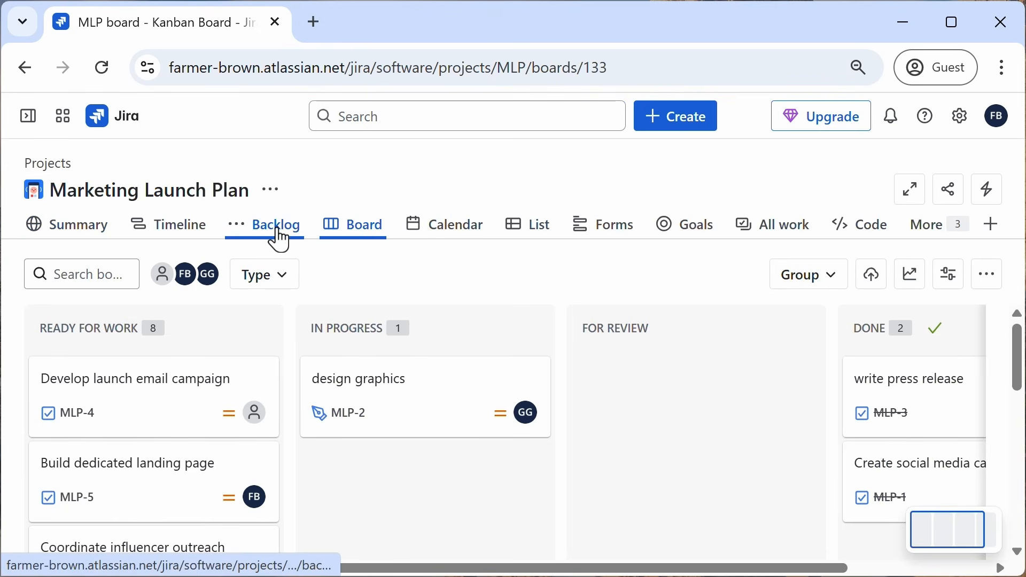
left_click(278, 238)
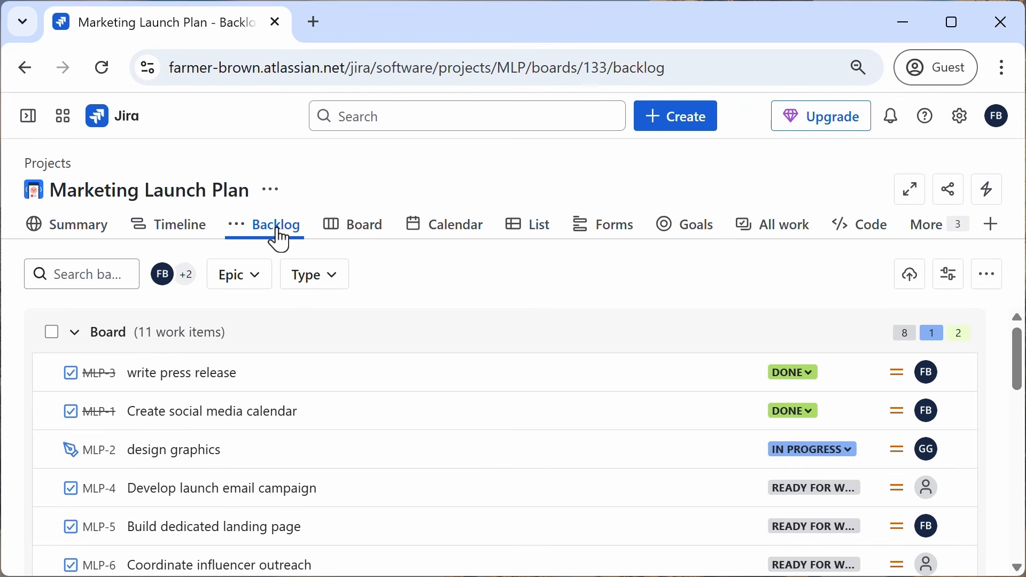
Step: Open the List view and search it for 'MLP-6' and then 'sales', clearing the search afterwards
left_click(535, 240)
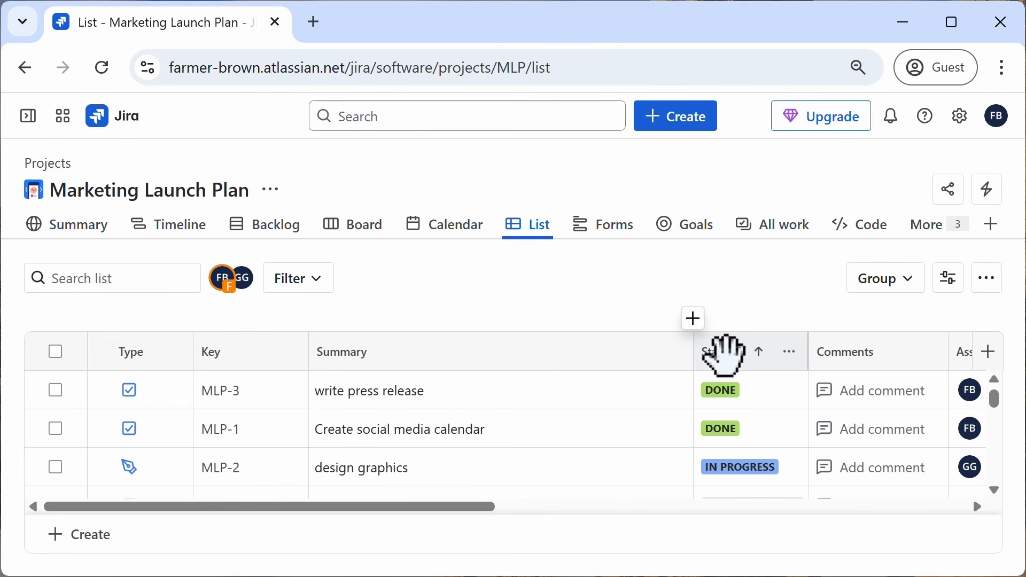
left_click_drag(437, 508, 238, 504)
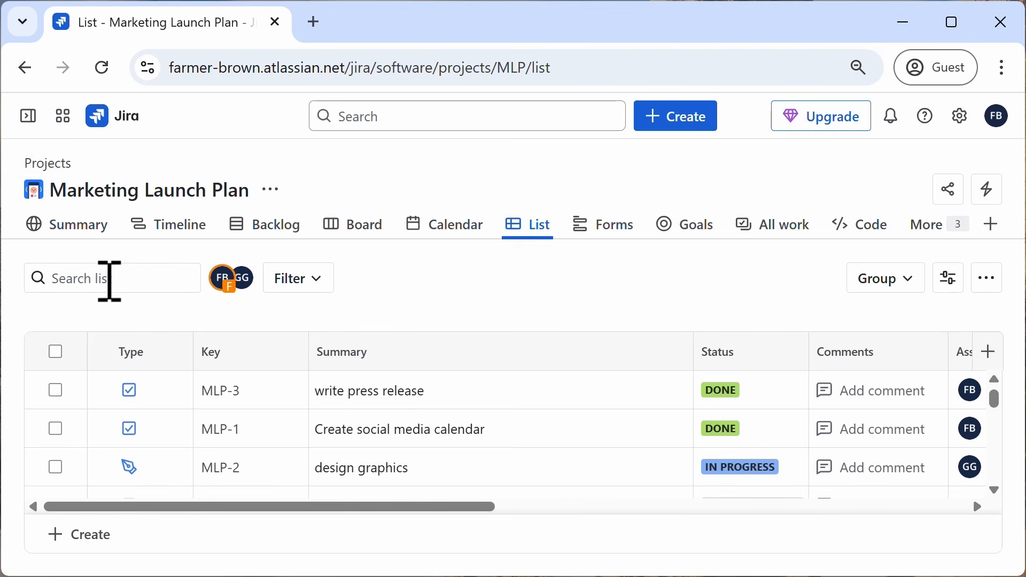
left_click(109, 279)
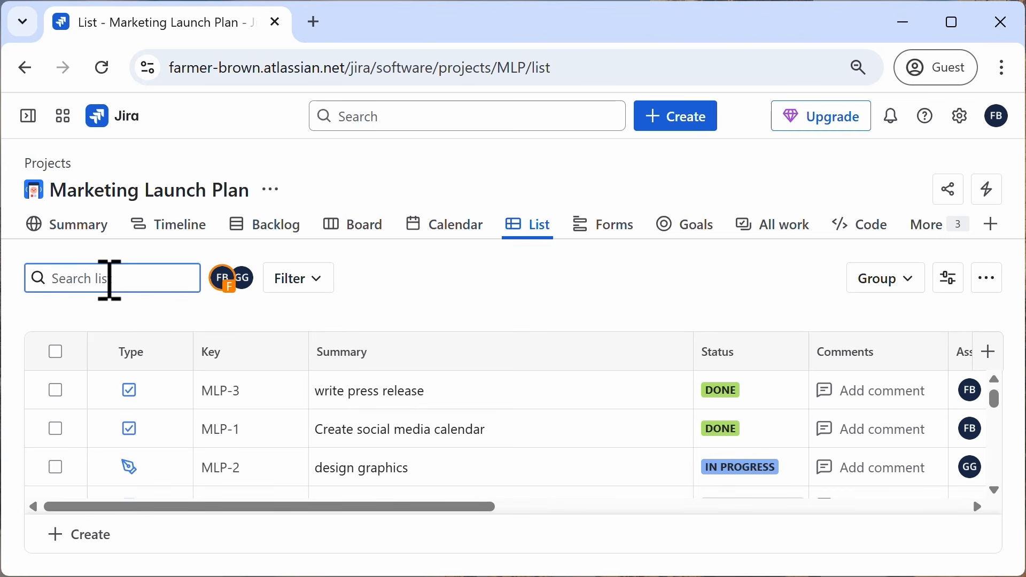
type("MLP-6")
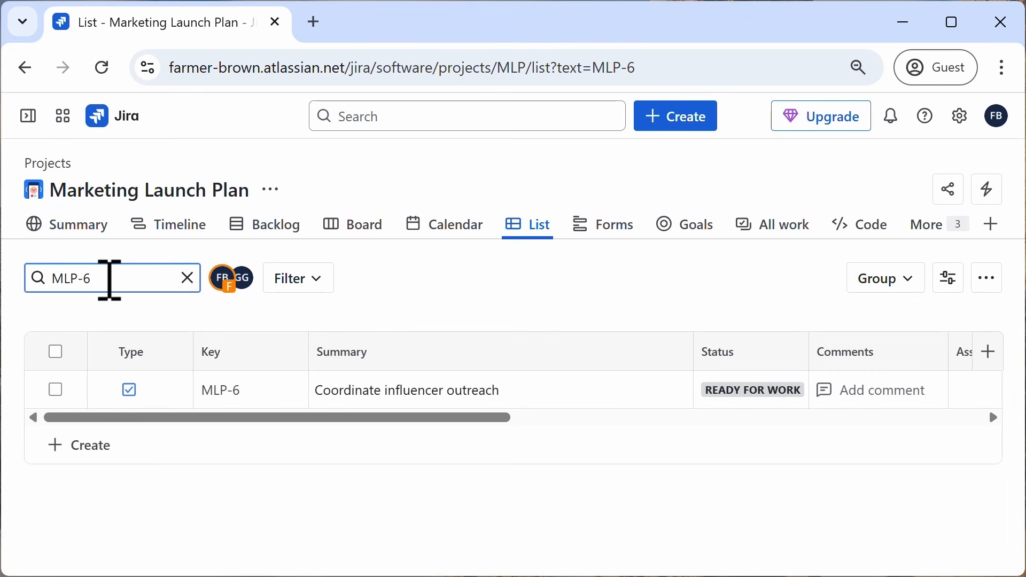
left_click_drag(109, 278, 50, 277)
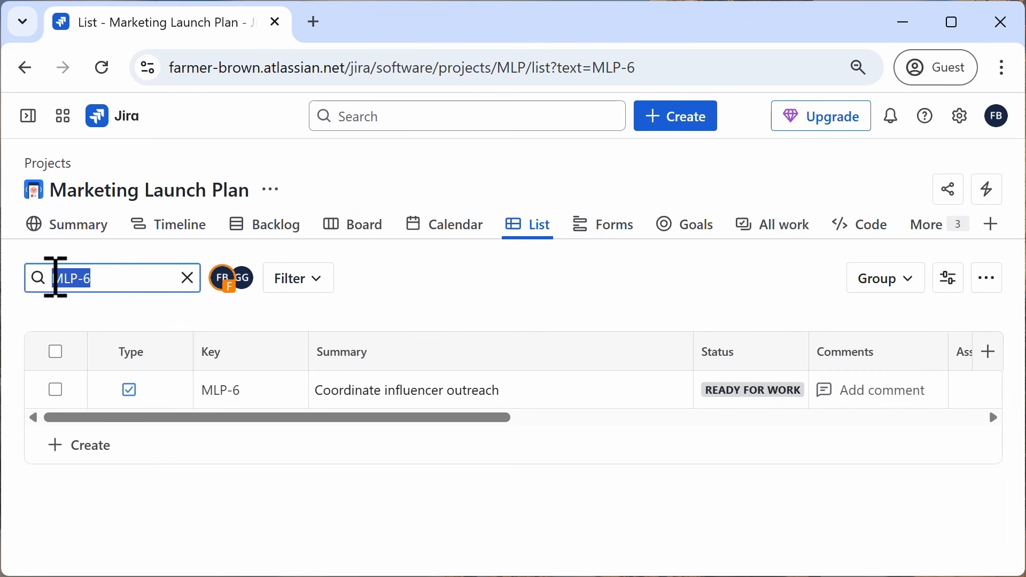
type("sales")
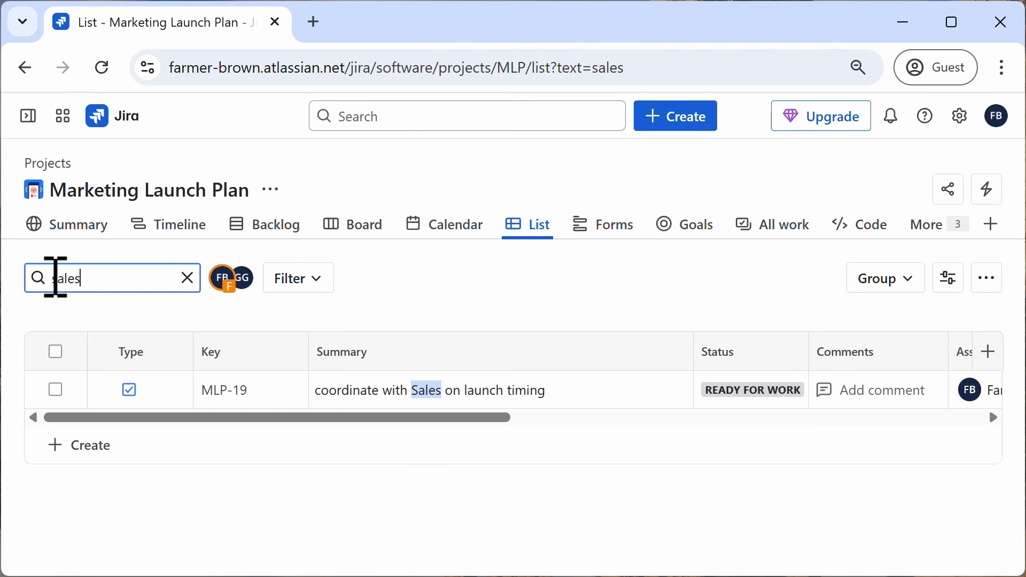
left_click(187, 278)
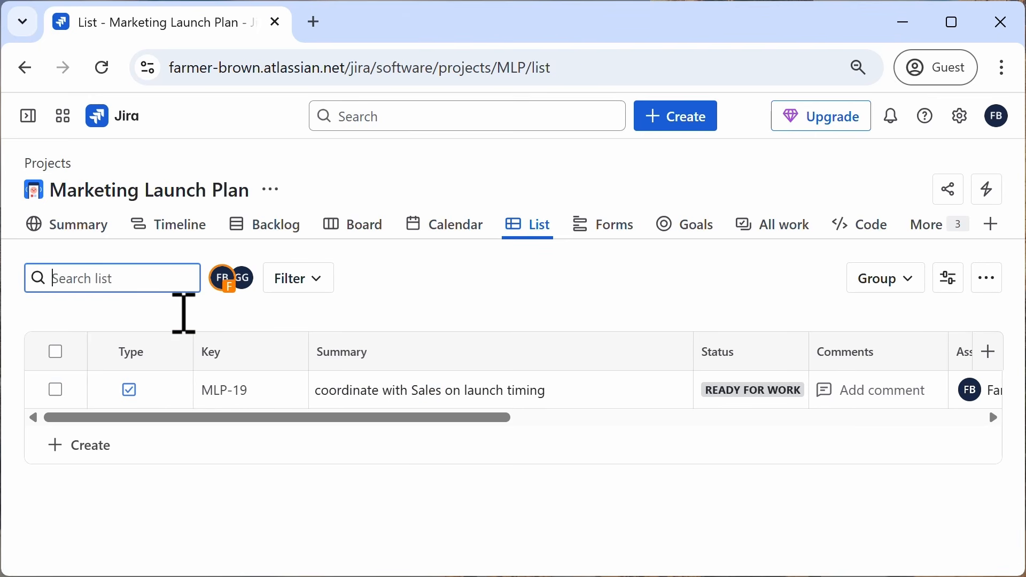
Step: Filter the list to the other teammate's work items, scroll across its columns, and clear the filter
left_click(245, 287)
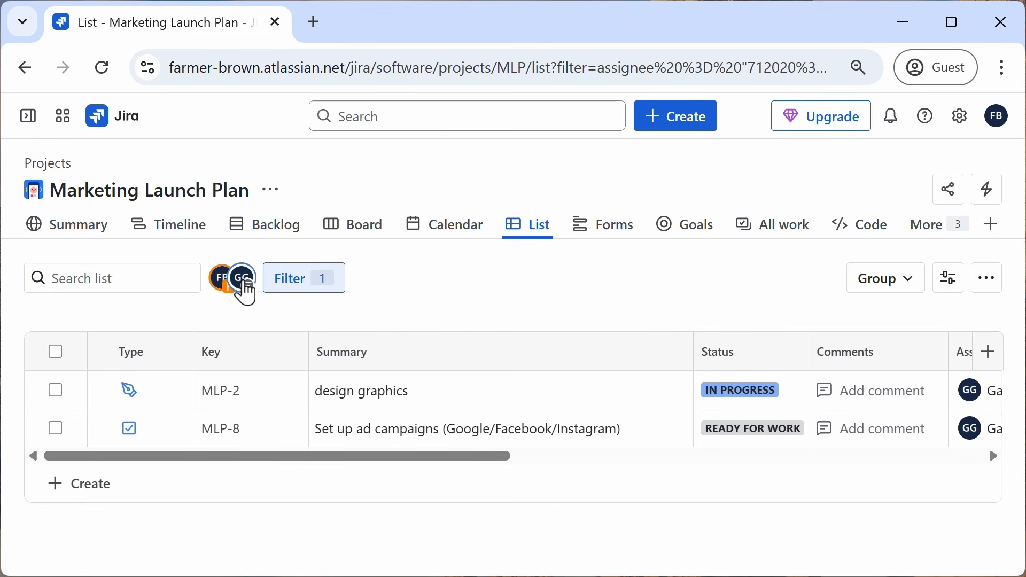
left_click_drag(308, 457, 456, 469)
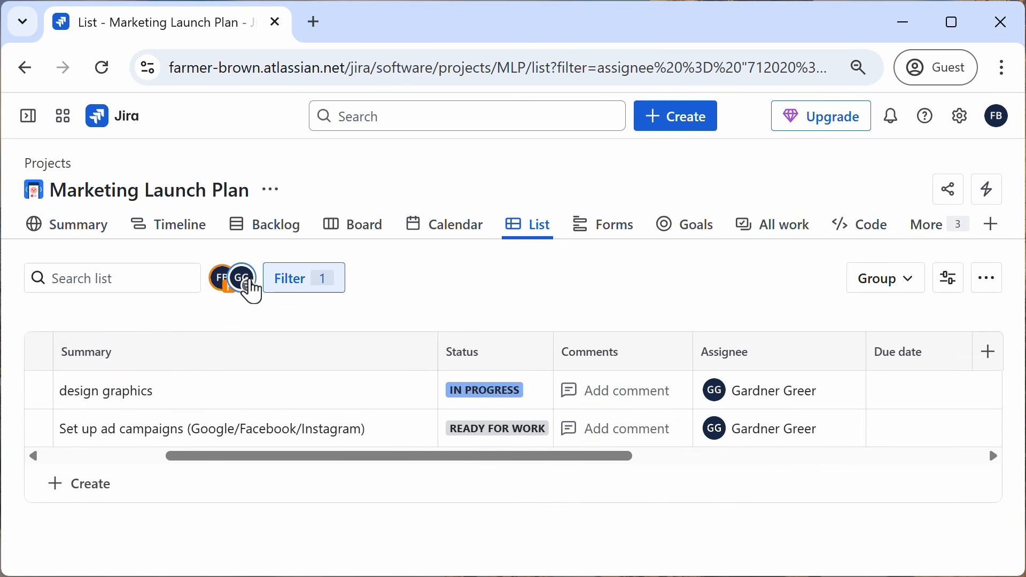
left_click(247, 285)
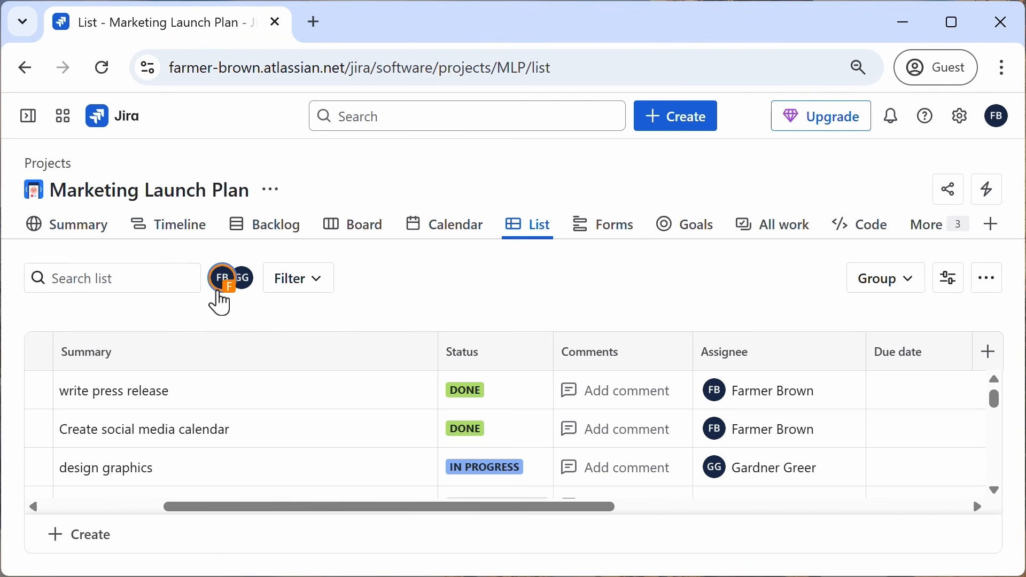
Step: Filter the list to Highest-priority work items, then clear the filter
left_click(319, 279)
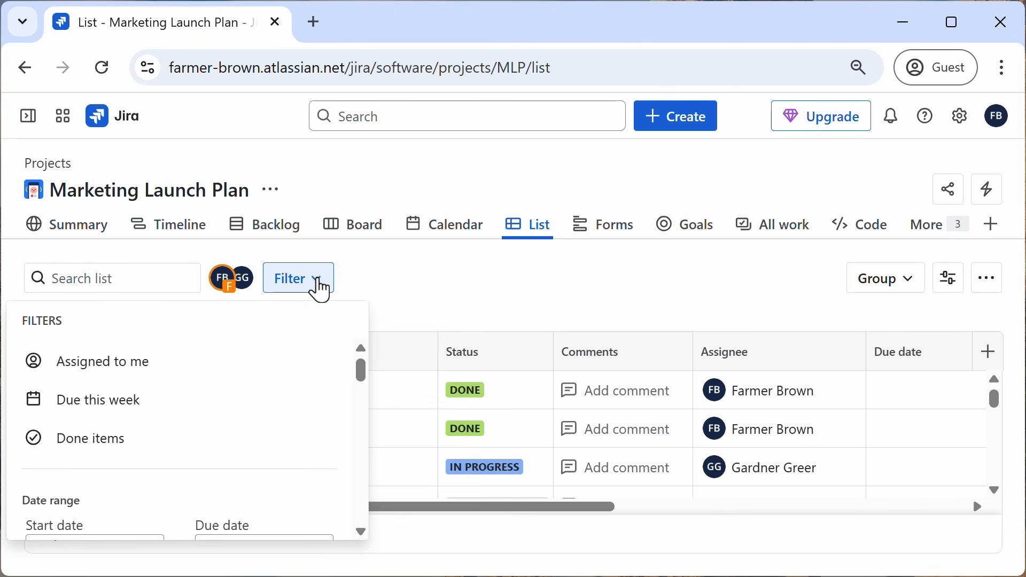
left_click_drag(360, 371, 354, 441)
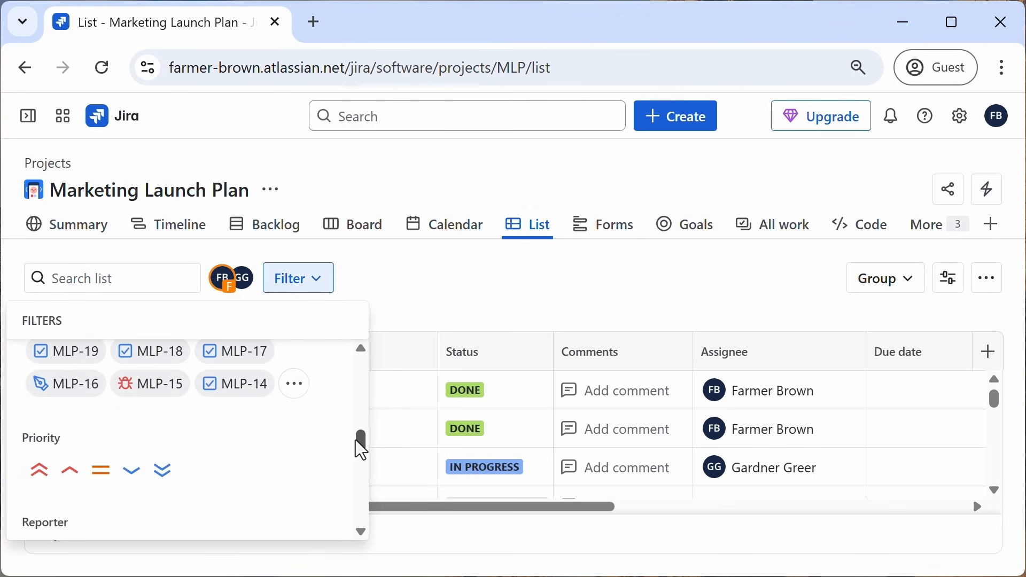
left_click(41, 478)
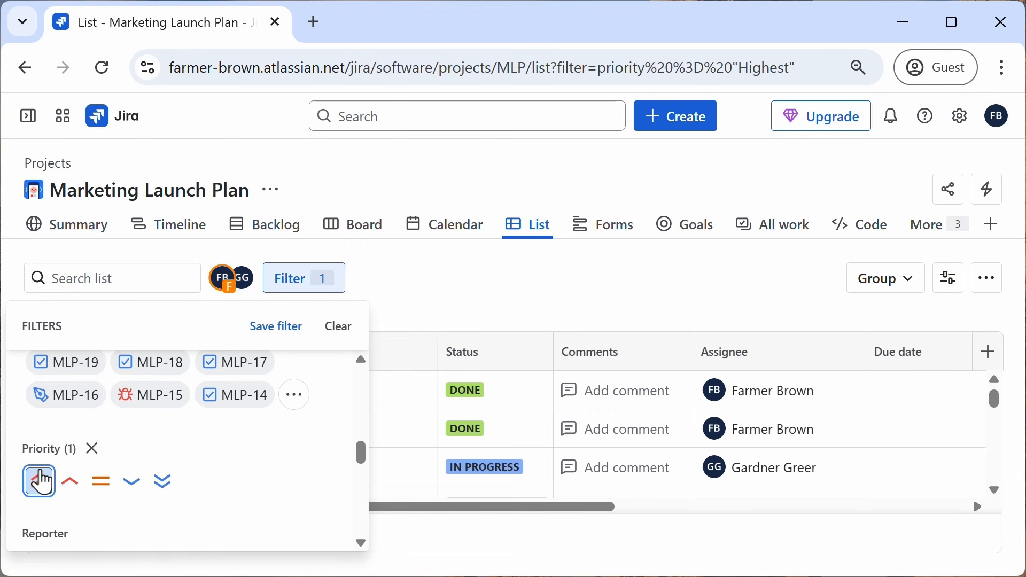
left_click(502, 301)
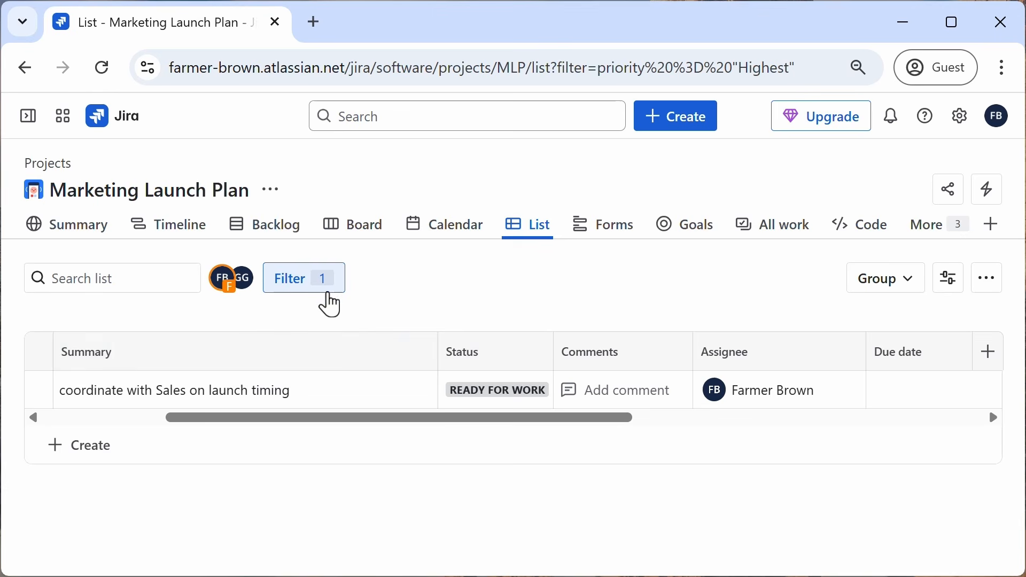
left_click(326, 293)
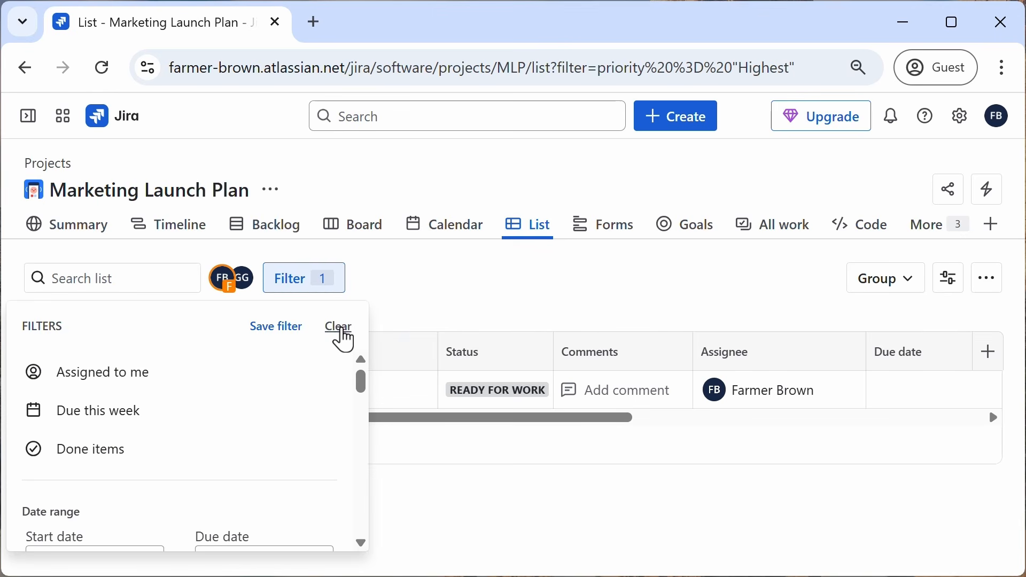
left_click(339, 328)
left_click(456, 294)
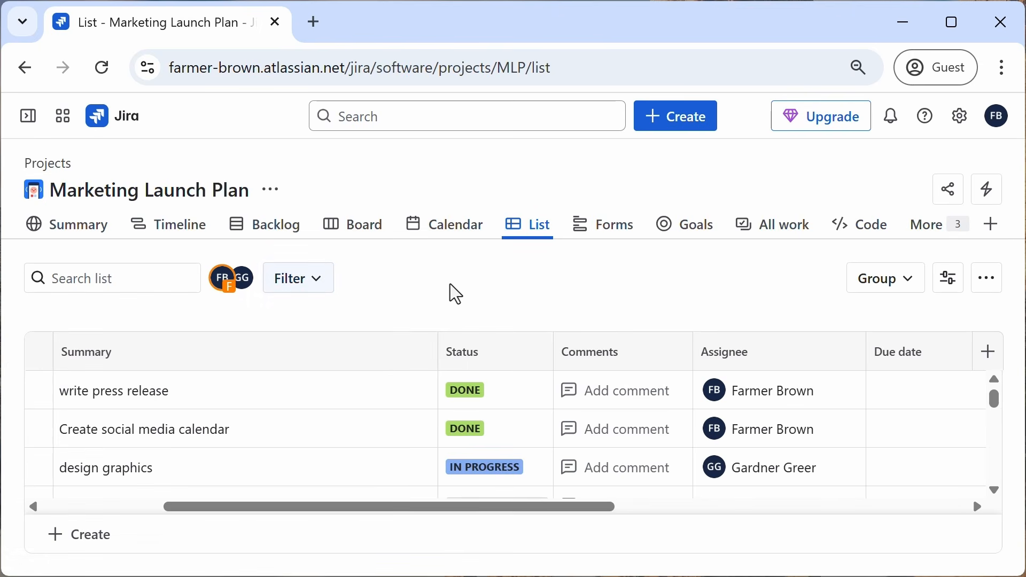
Step: Group the list by assignee, expand and collapse each assignee group, then clear the grouping
left_click(913, 293)
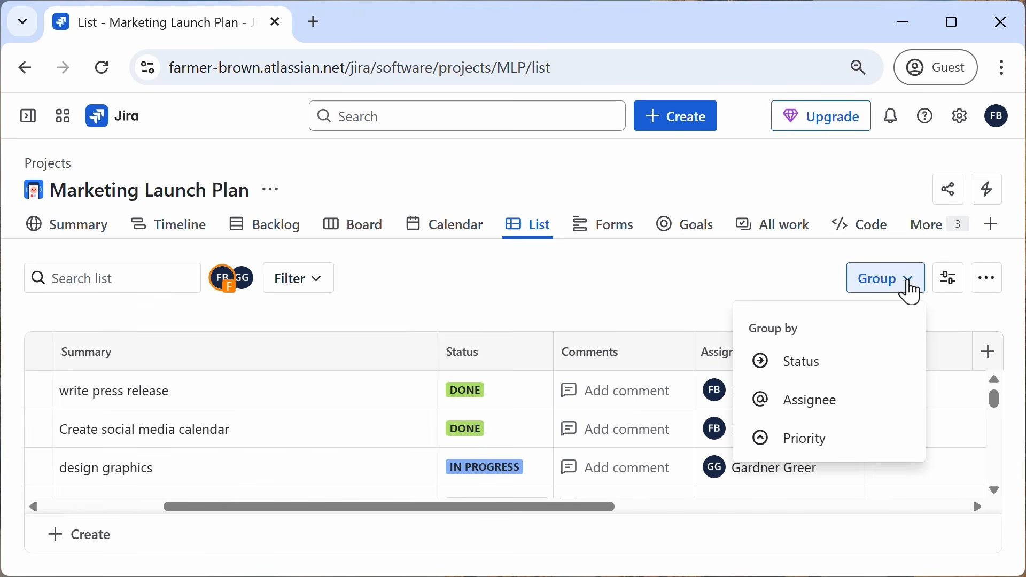
left_click(814, 415)
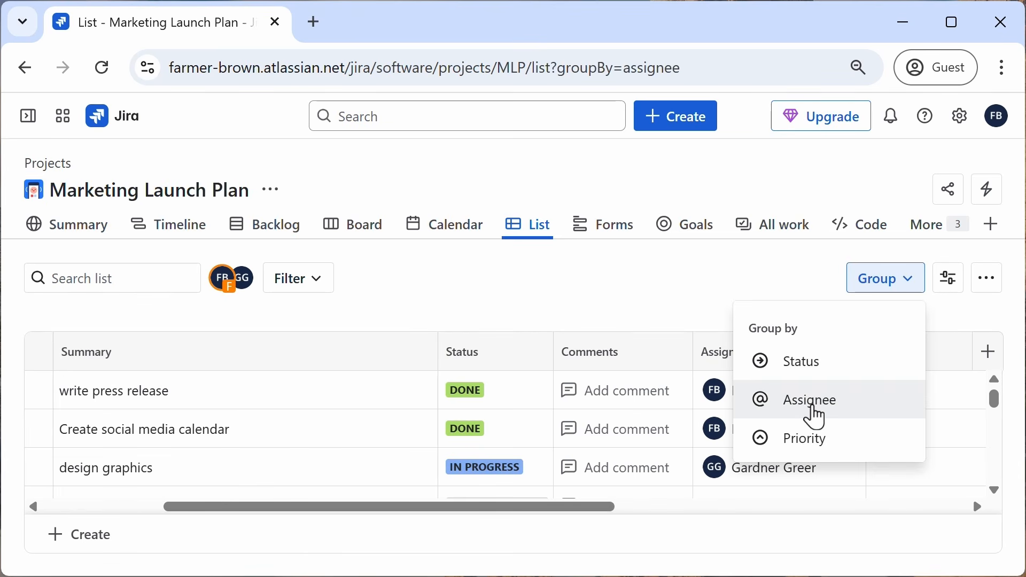
left_click_drag(486, 547, 246, 554)
left_click(86, 398)
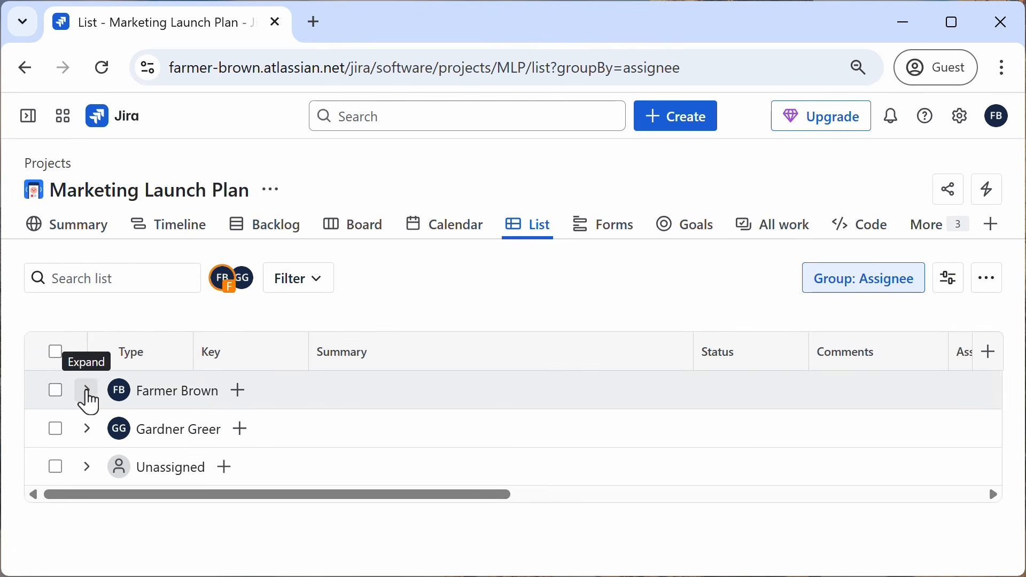
left_click(87, 395)
left_click(85, 395)
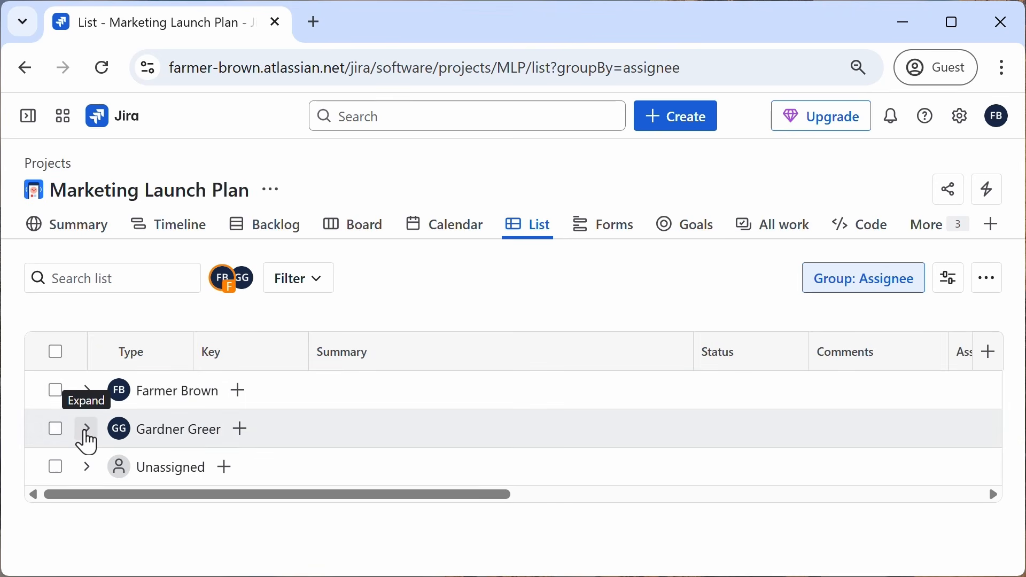
left_click(86, 430)
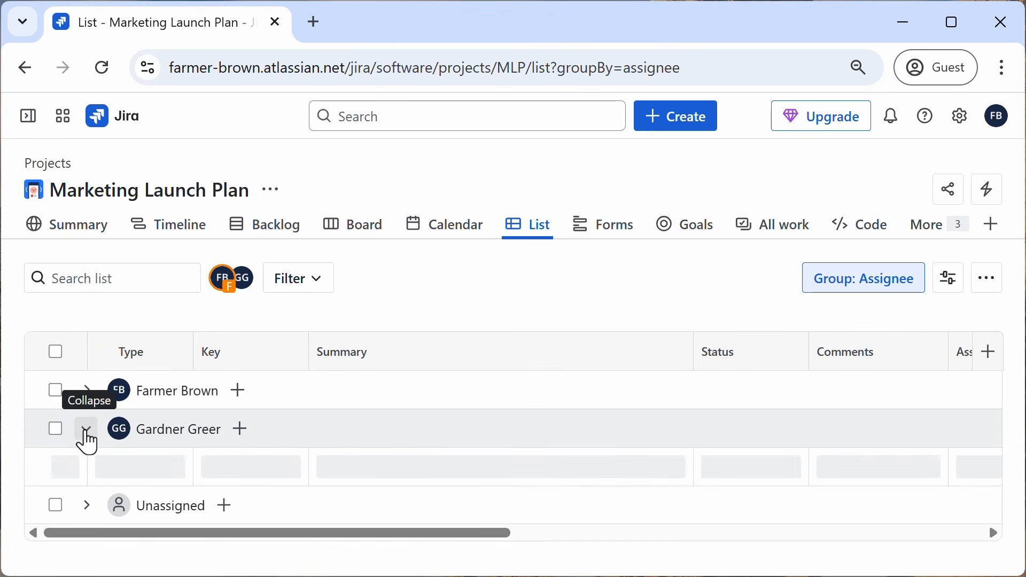
left_click(85, 430)
left_click(85, 469)
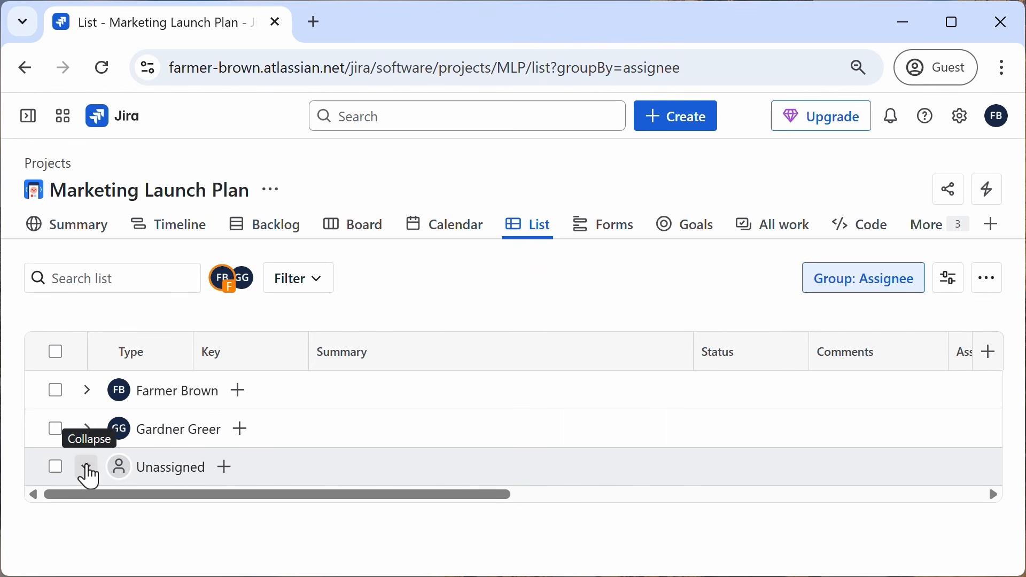
scroll(229, 458, "down", 3)
scroll(229, 458, "up", 3)
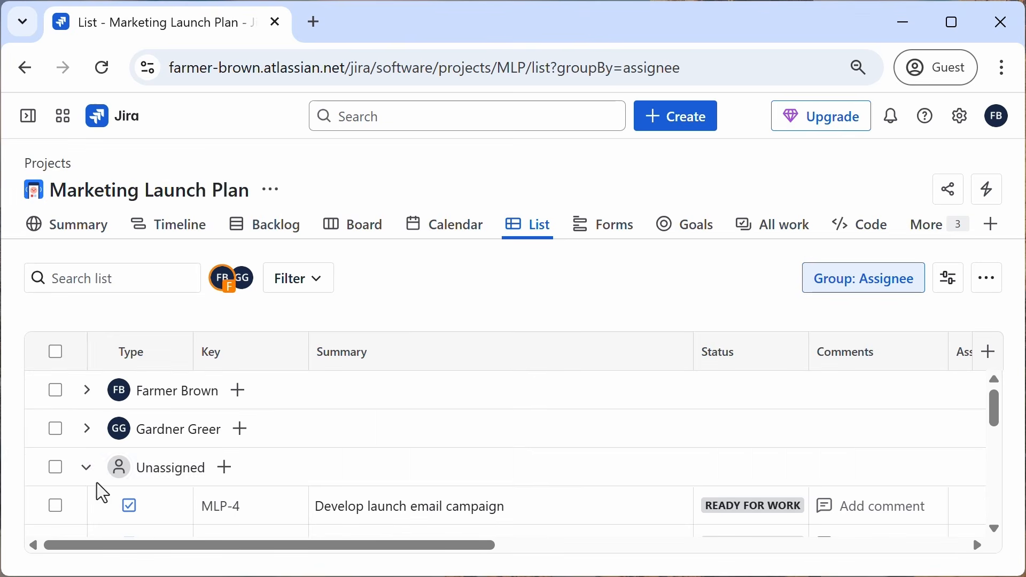
left_click(84, 470)
left_click(892, 289)
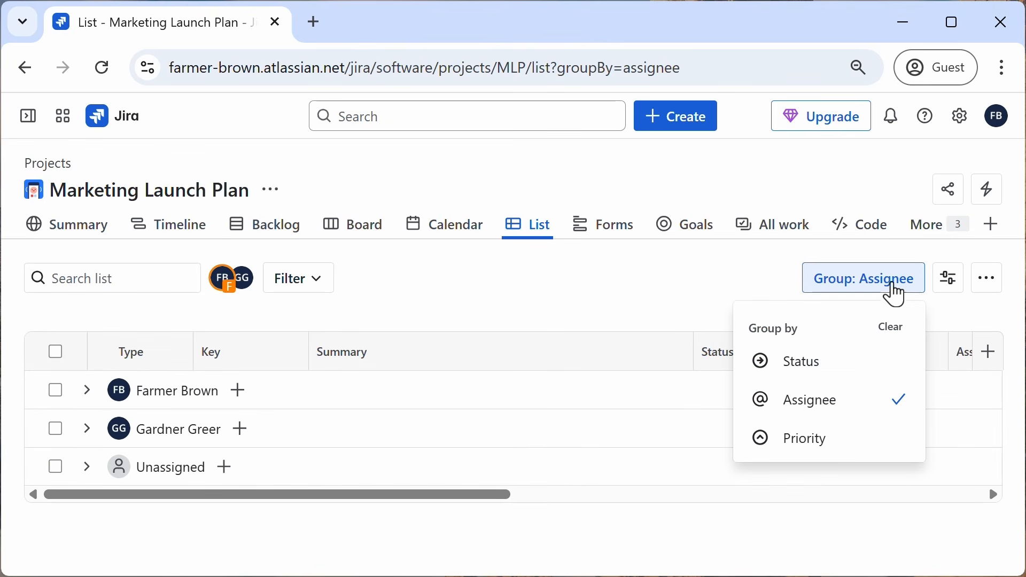
left_click(892, 327)
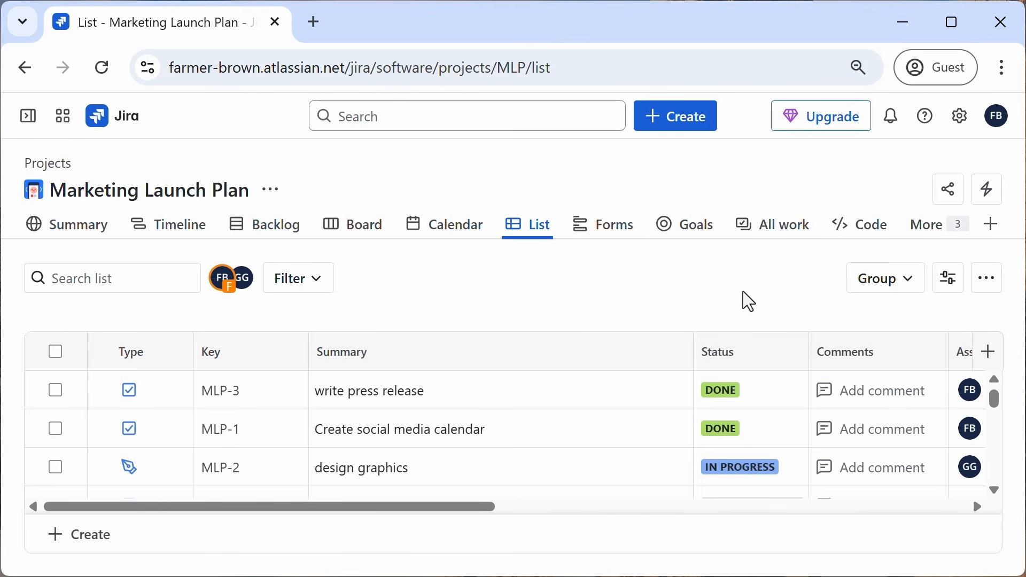
Step: Switch on hiding of done items in the list, then switch it back off
left_click(948, 288)
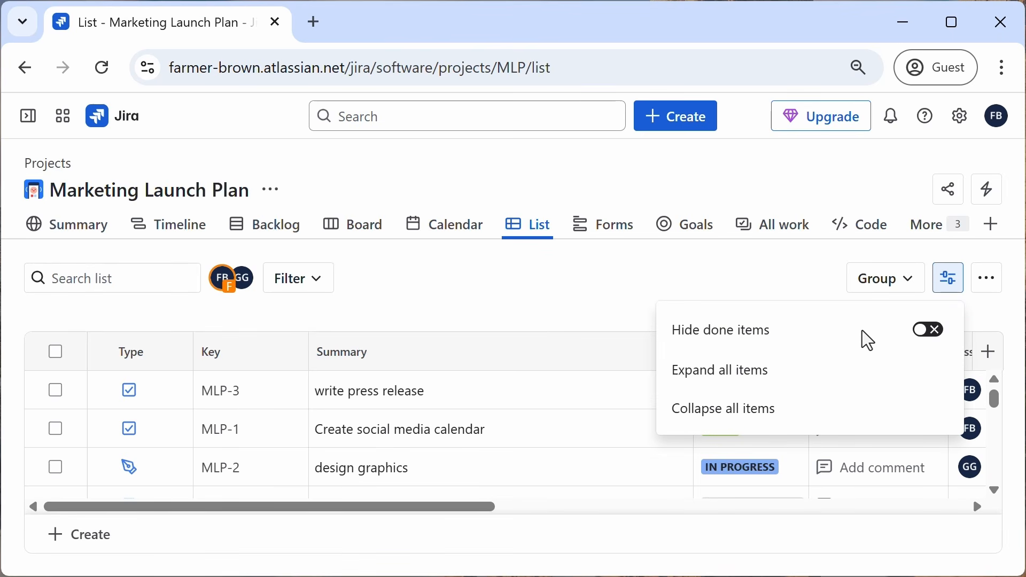
left_click(929, 329)
left_click(762, 287)
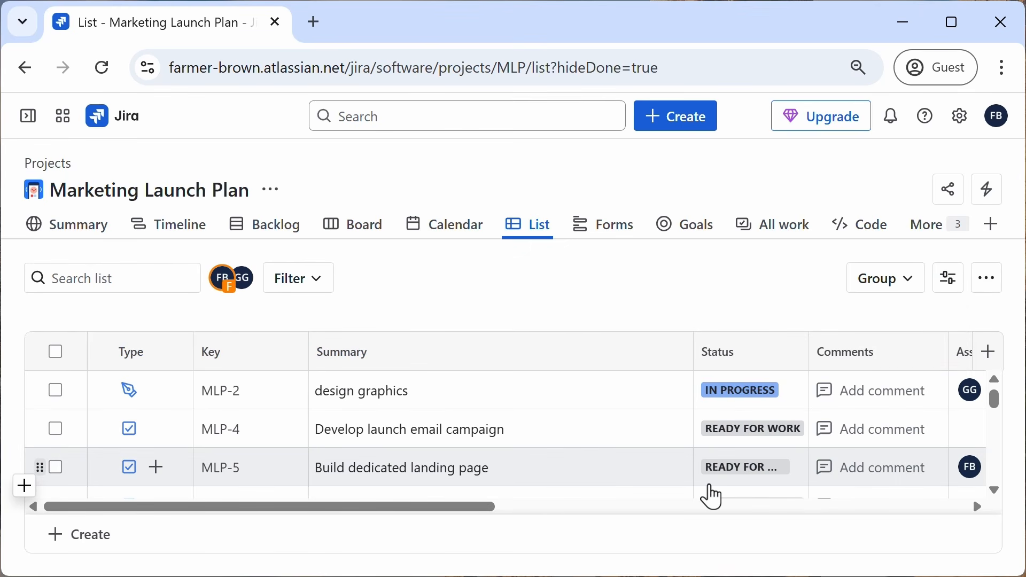
left_click(951, 286)
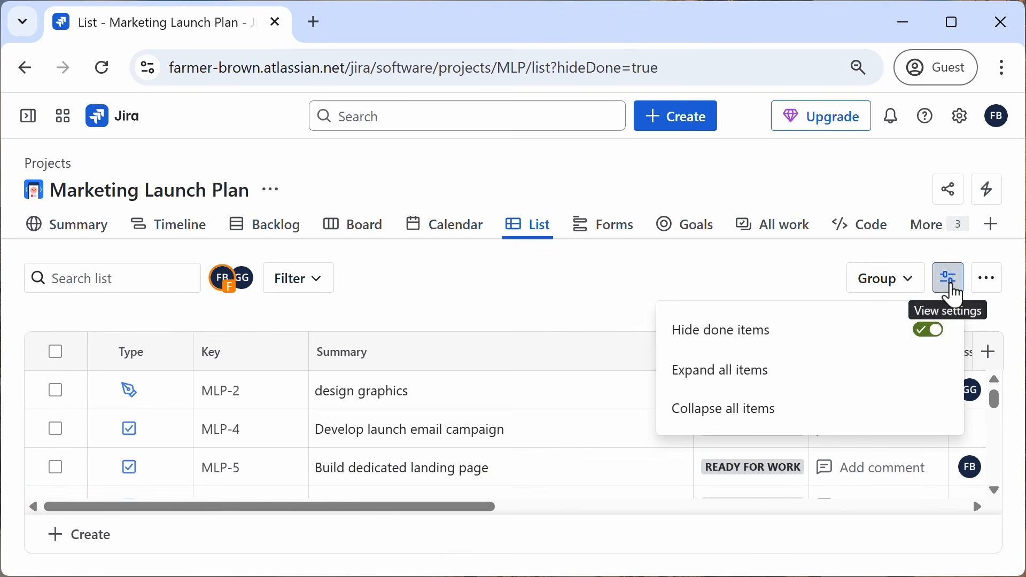
left_click(928, 334)
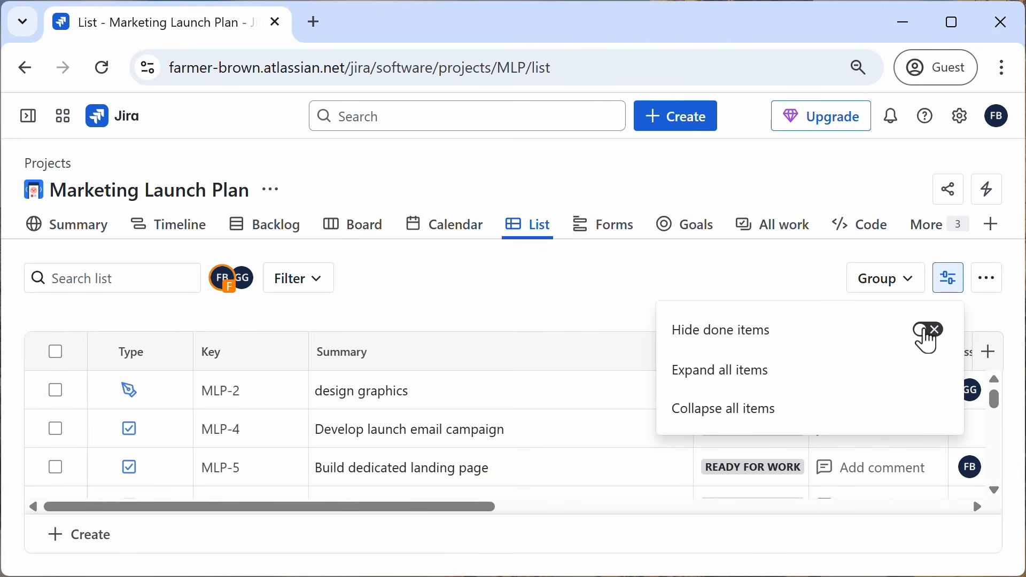
left_click(708, 277)
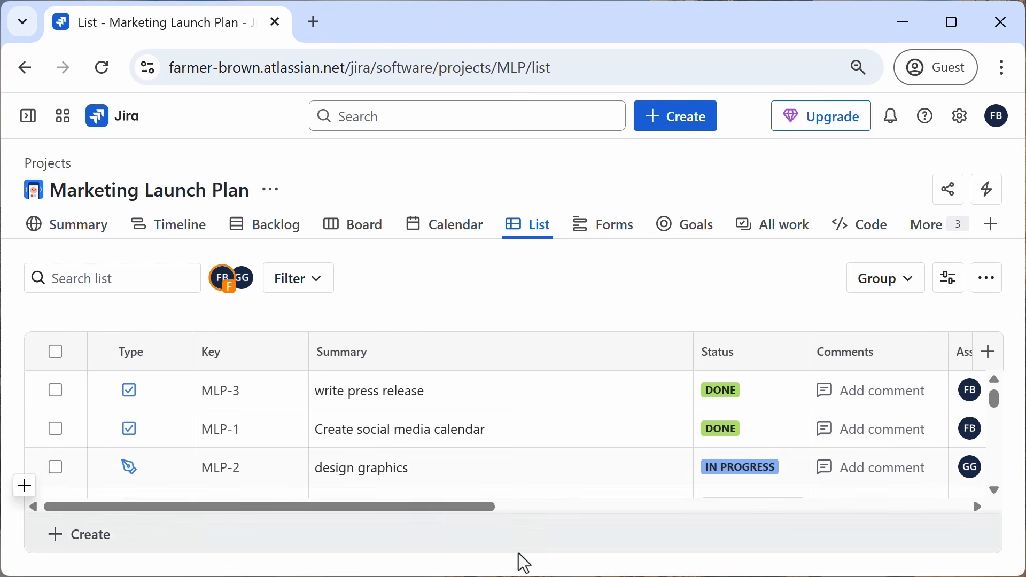
Step: Hide the Due date column in the list
left_click_drag(438, 508, 884, 540)
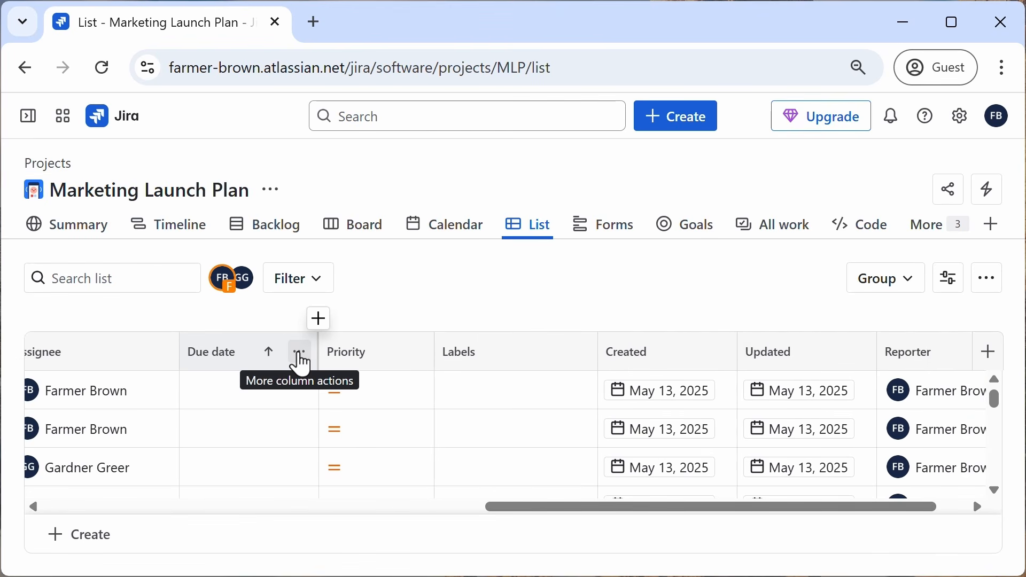
left_click(300, 354)
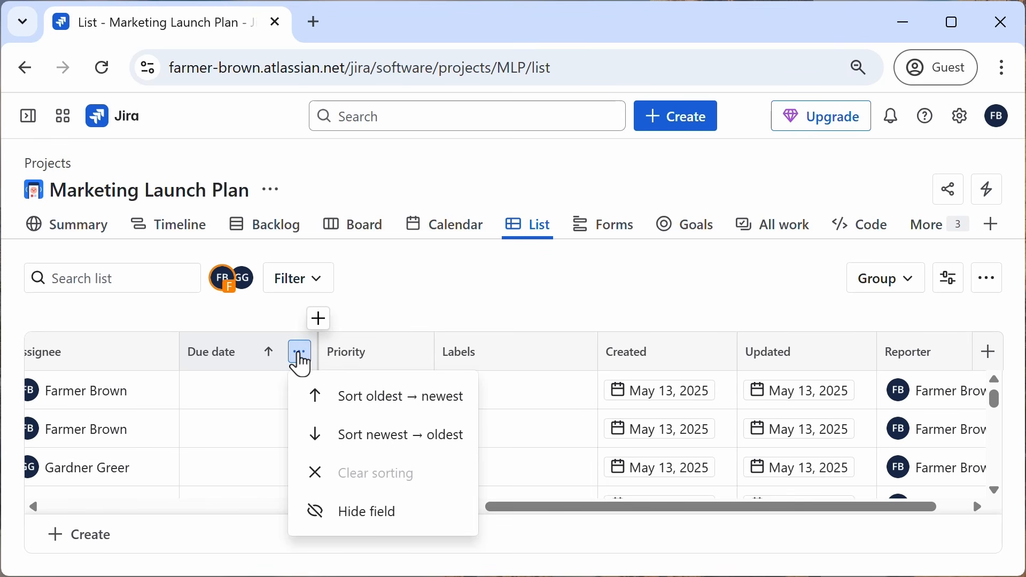
left_click(356, 513)
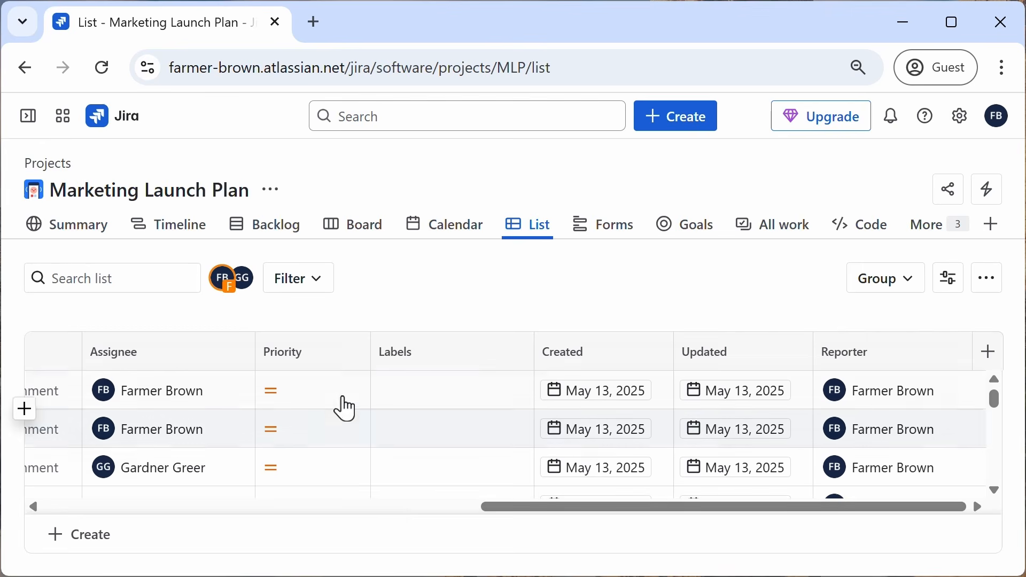
Step: Add the filetype field as a list column right after Priority
mouse_move(373, 350)
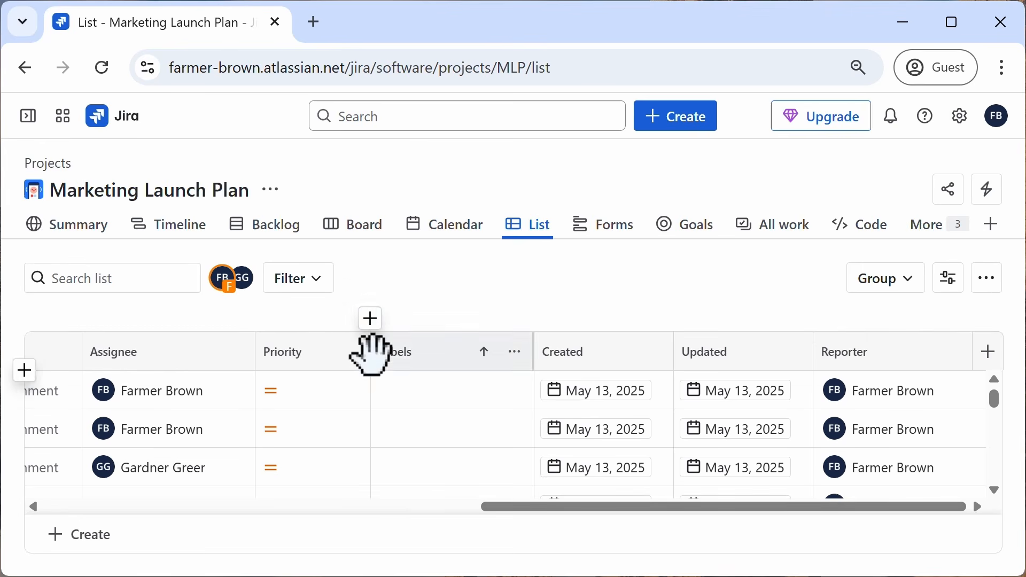
left_click(371, 320)
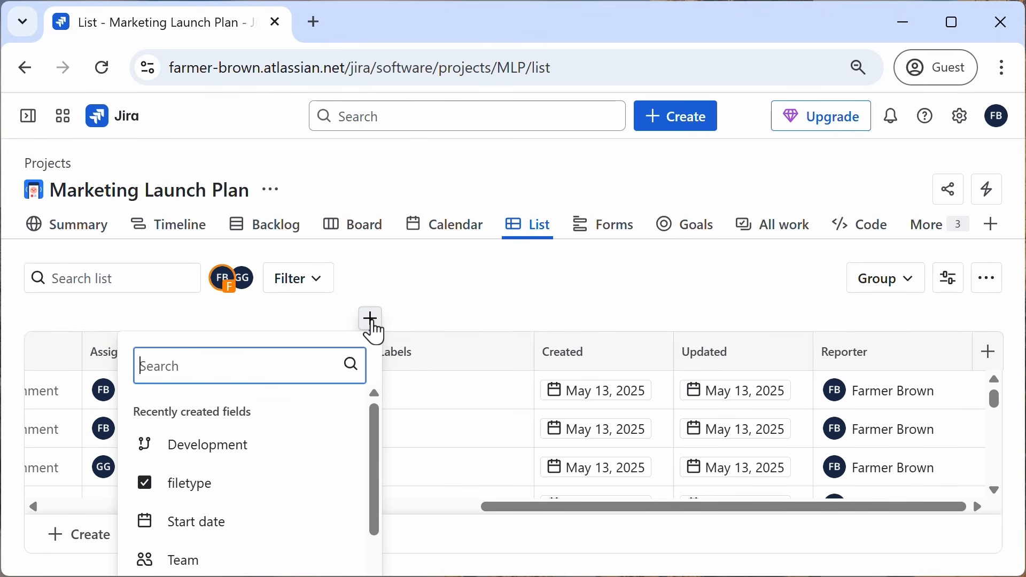
type("file")
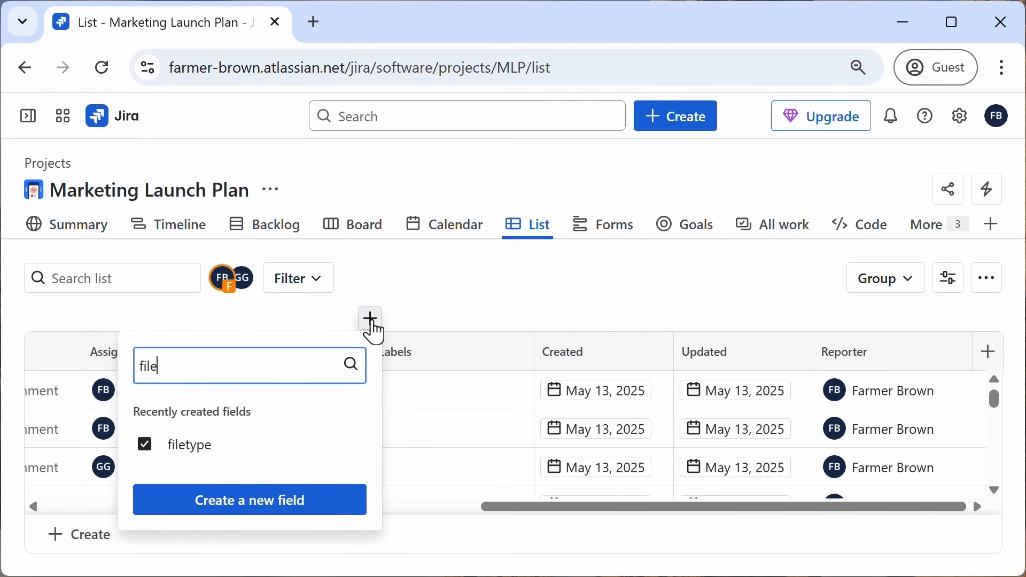
left_click(187, 443)
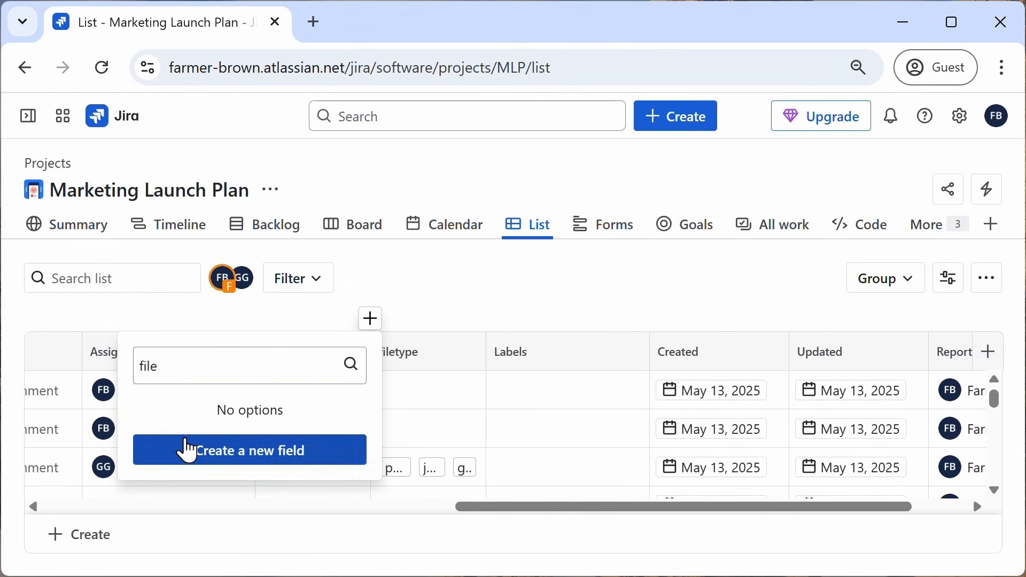
left_click(447, 301)
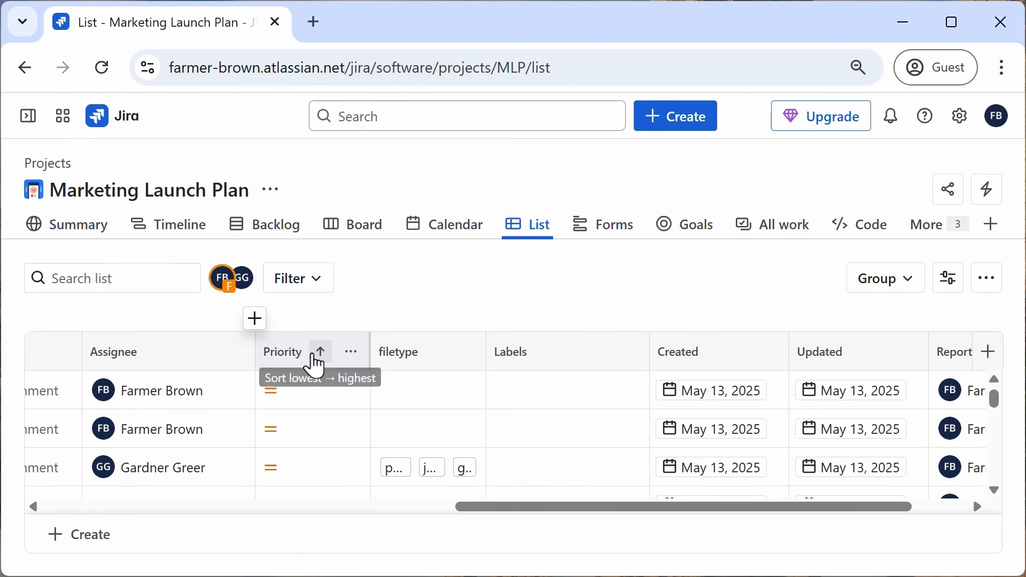
Step: Move the Priority column so it sits between Key and Summary
left_click_drag(307, 355, 119, 401)
left_click_drag(560, 507, 323, 523)
left_click_drag(614, 355, 346, 366)
left_click_drag(380, 507, 176, 511)
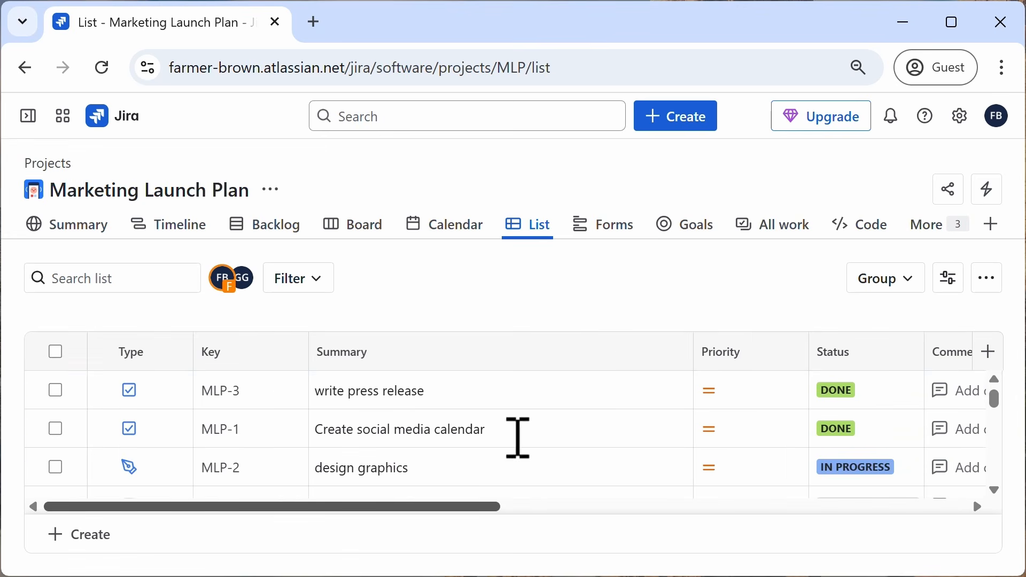
left_click_drag(723, 359, 195, 367)
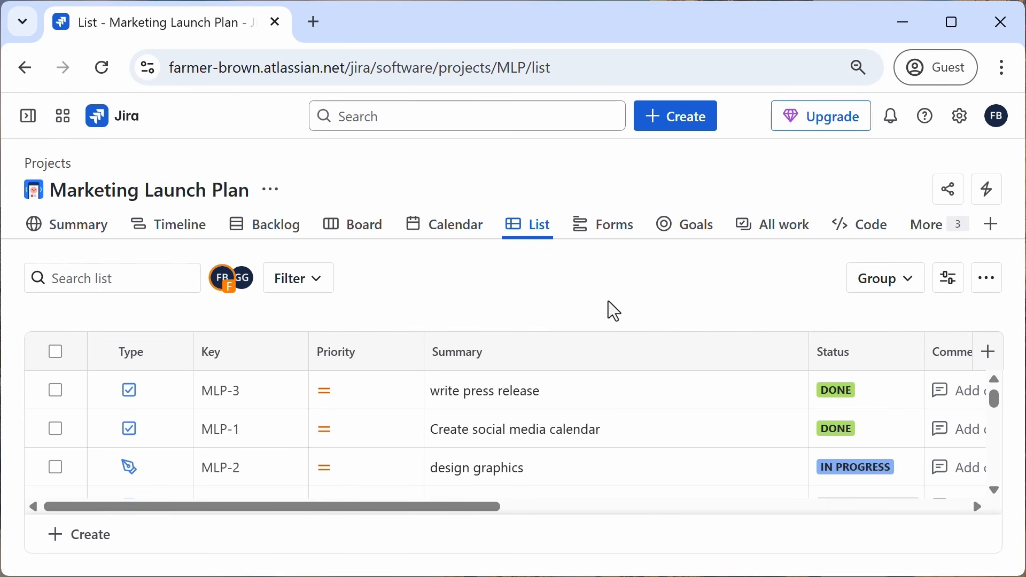
Step: Add two child work items, "product logo" and "IG ad", under the design graphics task
left_click(134, 476)
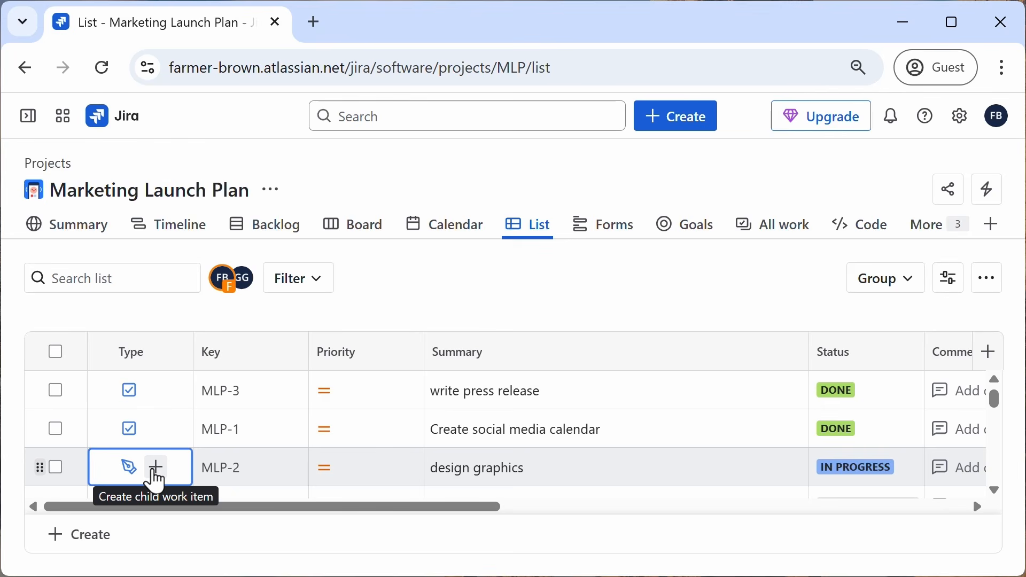
left_click(156, 469)
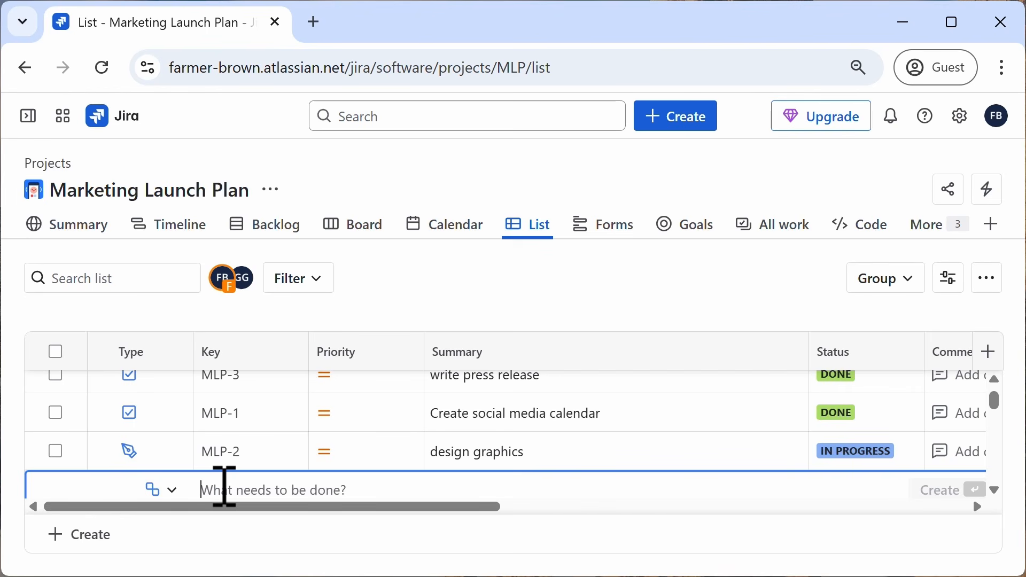
type("product ")
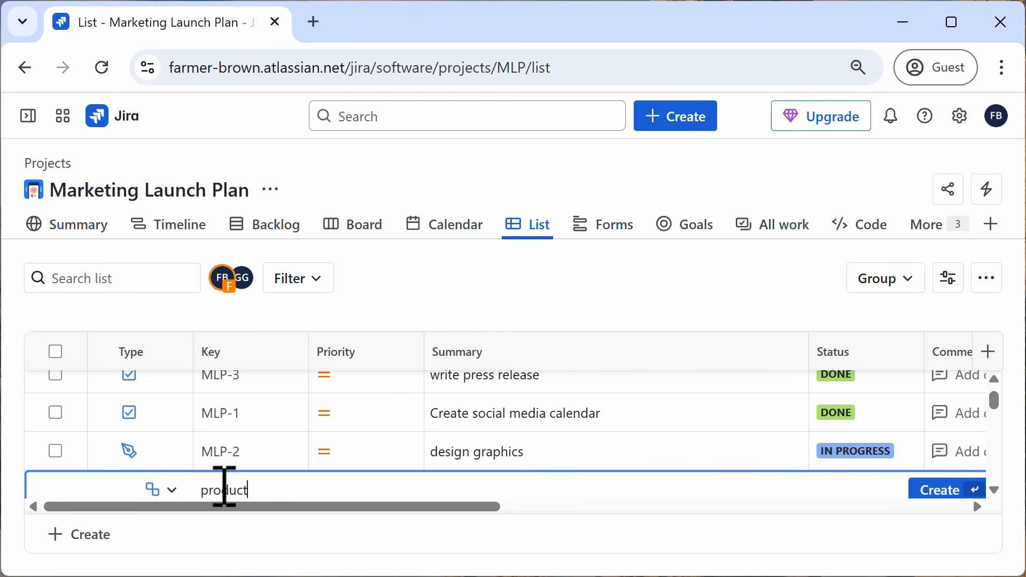
type("logo")
key("Return")
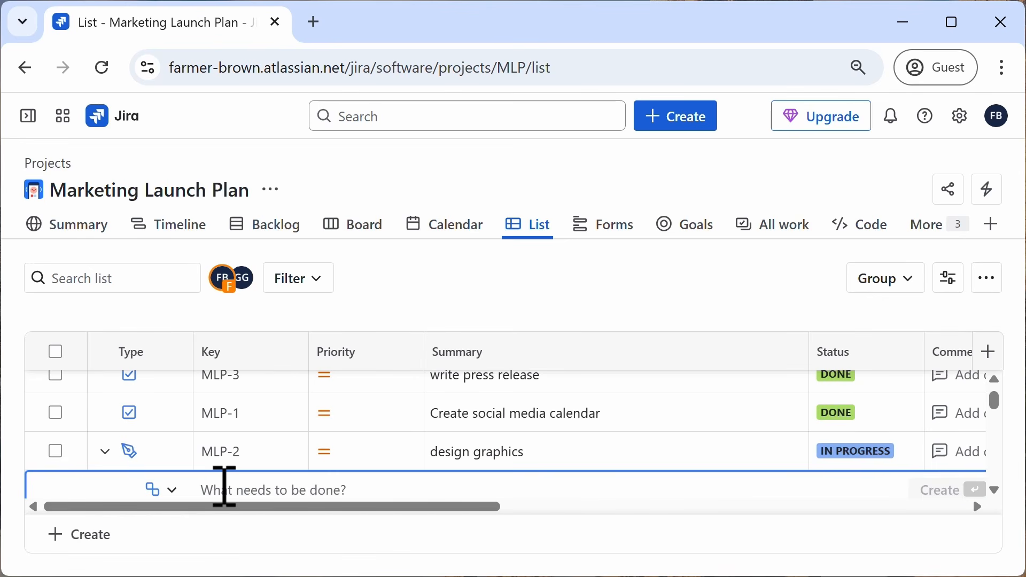
type("IG")
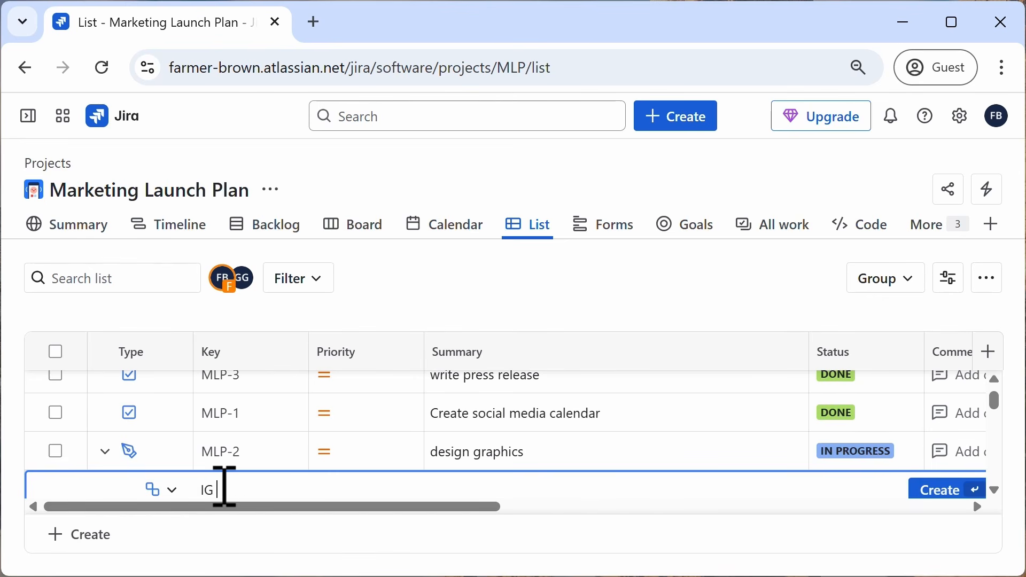
type(" ad")
key("Return")
scroll(267, 459, "down", 3)
scroll(267, 460, "up", 5)
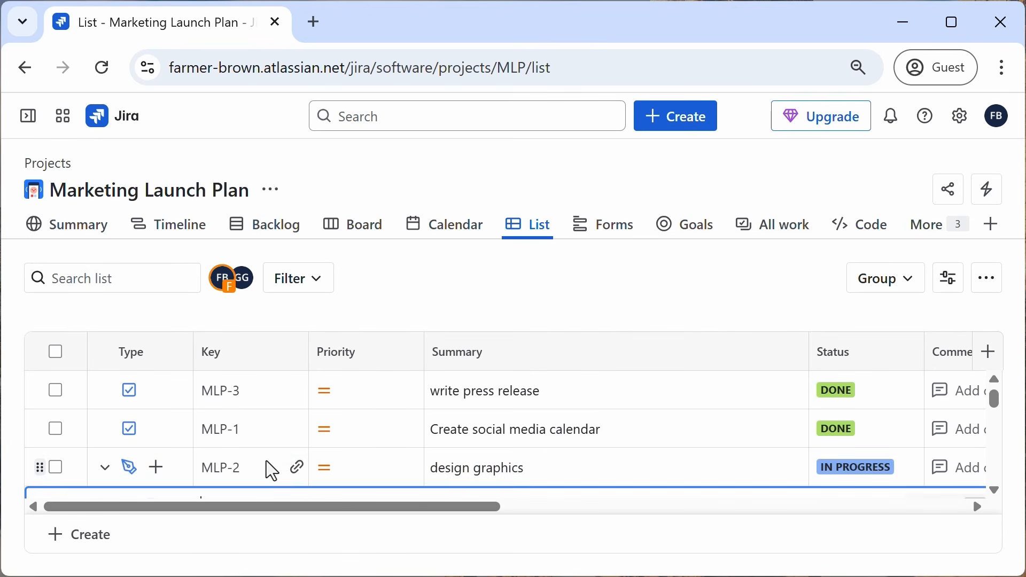
Step: Set the design graphics task's priority to High
left_click(106, 469)
scroll(992, 493, "down", 2)
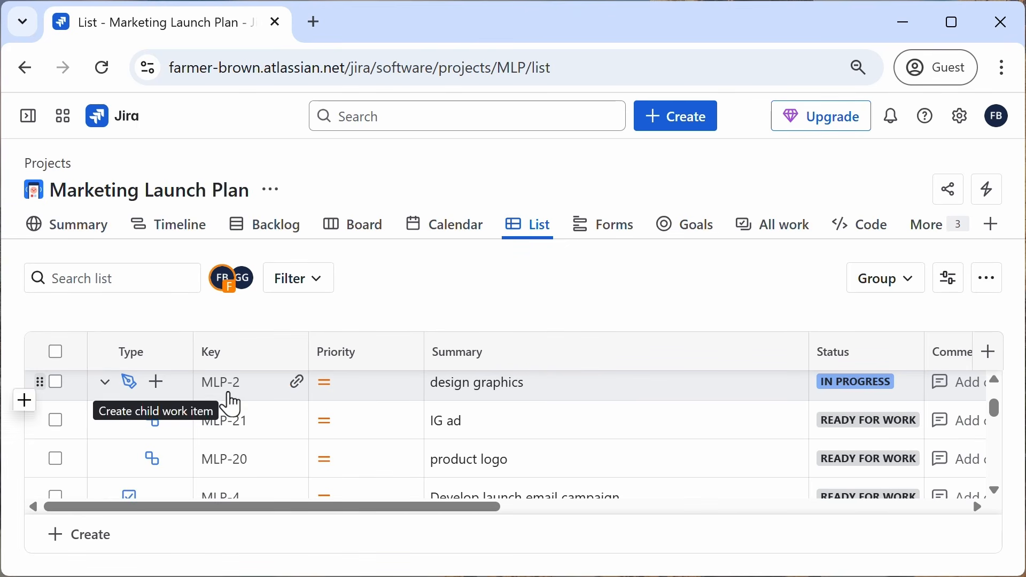
left_click(342, 395)
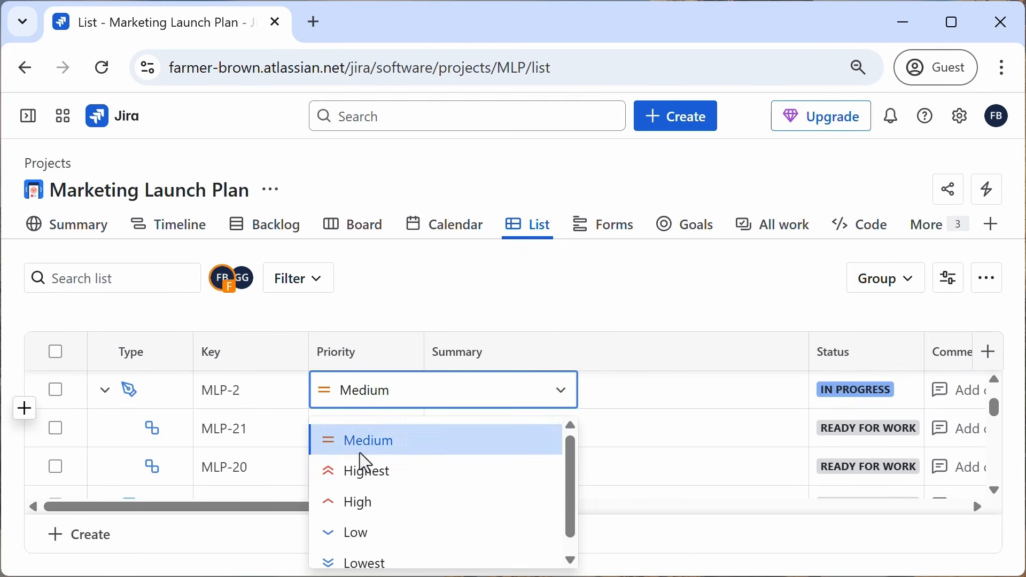
left_click(358, 504)
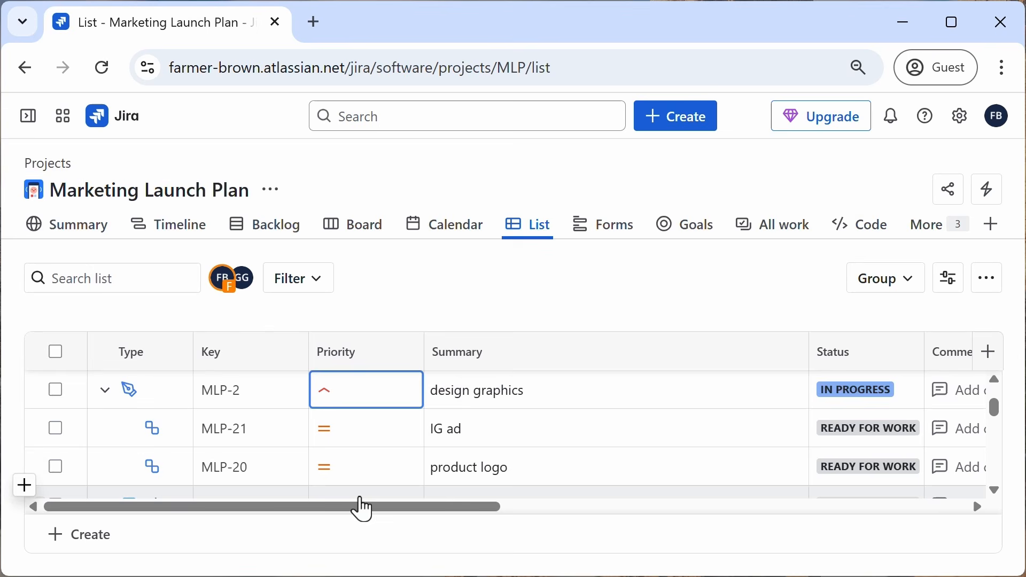
left_click(495, 395)
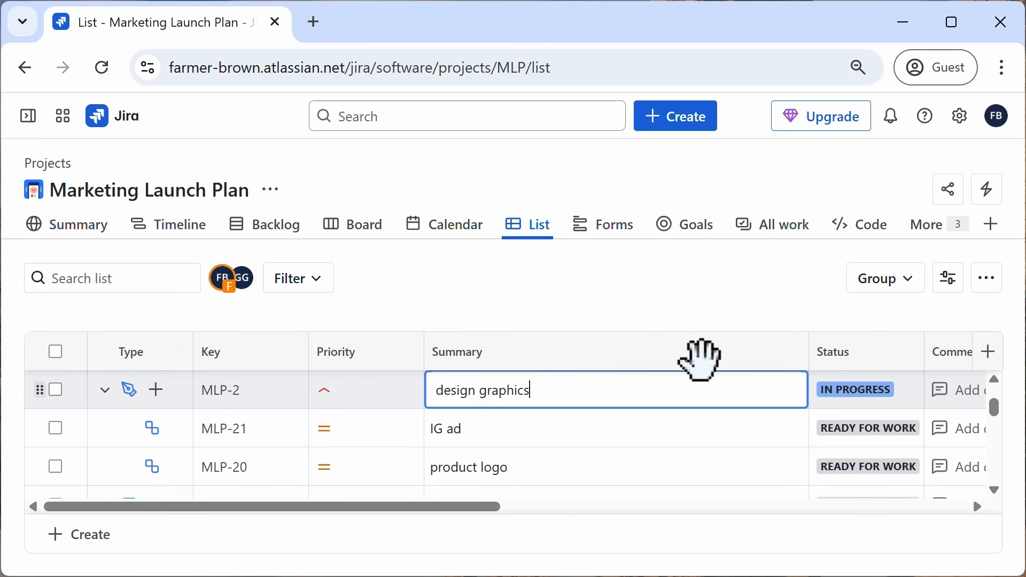
left_click(870, 406)
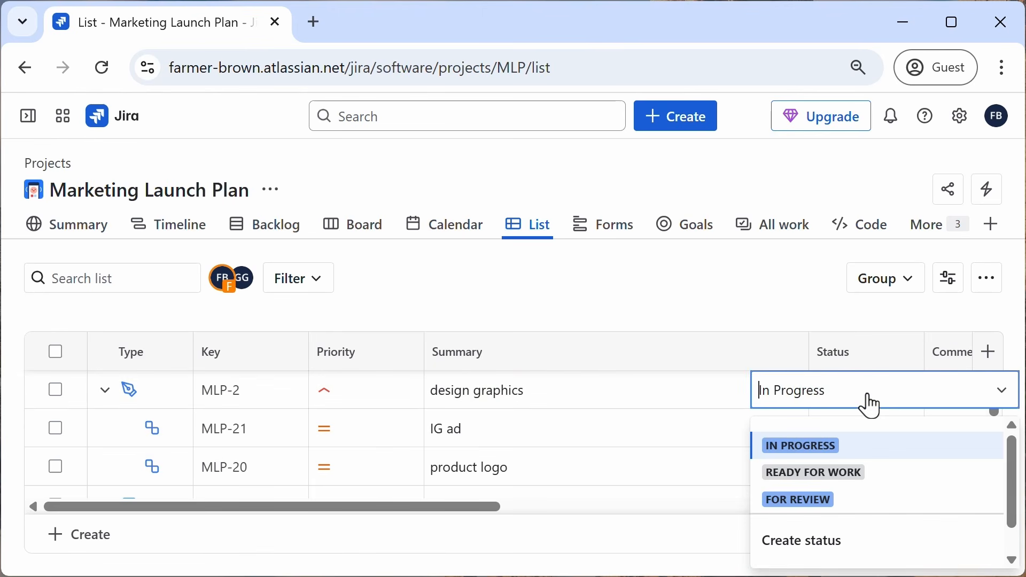
left_click(836, 444)
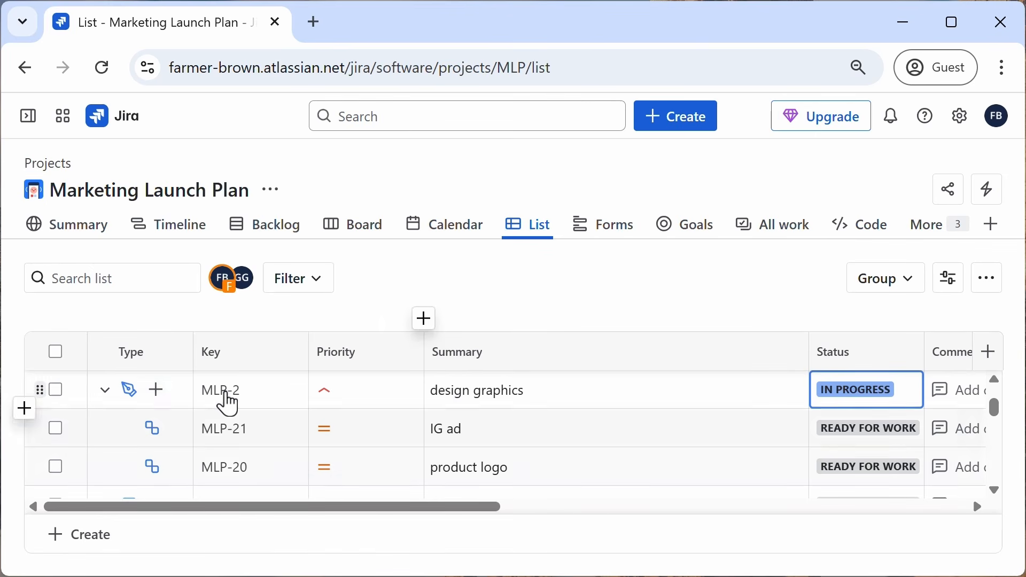
Step: Open the design graphics work item and review its details and child work items
left_click(229, 401)
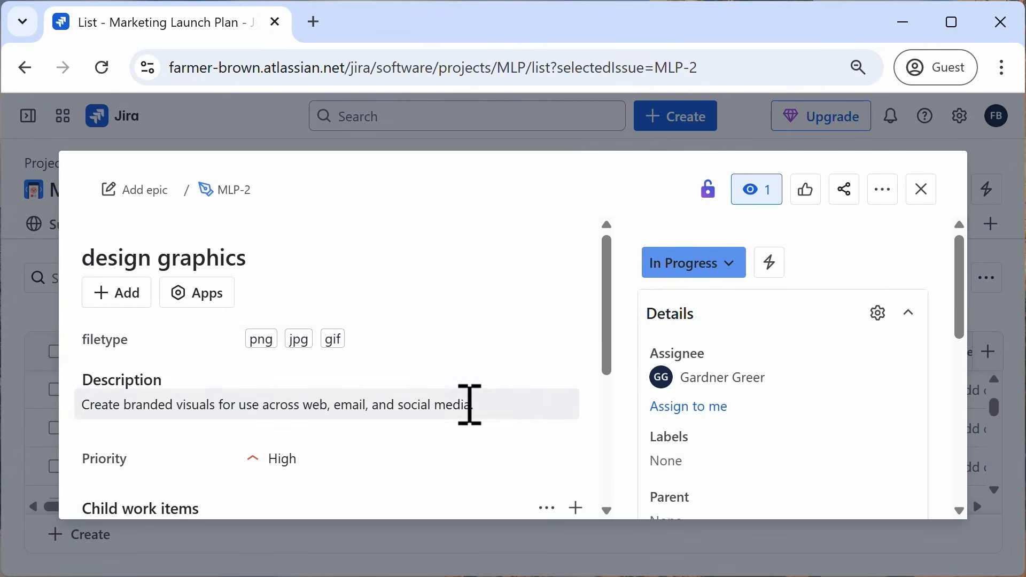
scroll(469, 403, "down", 2)
scroll(785, 374, "down", 6)
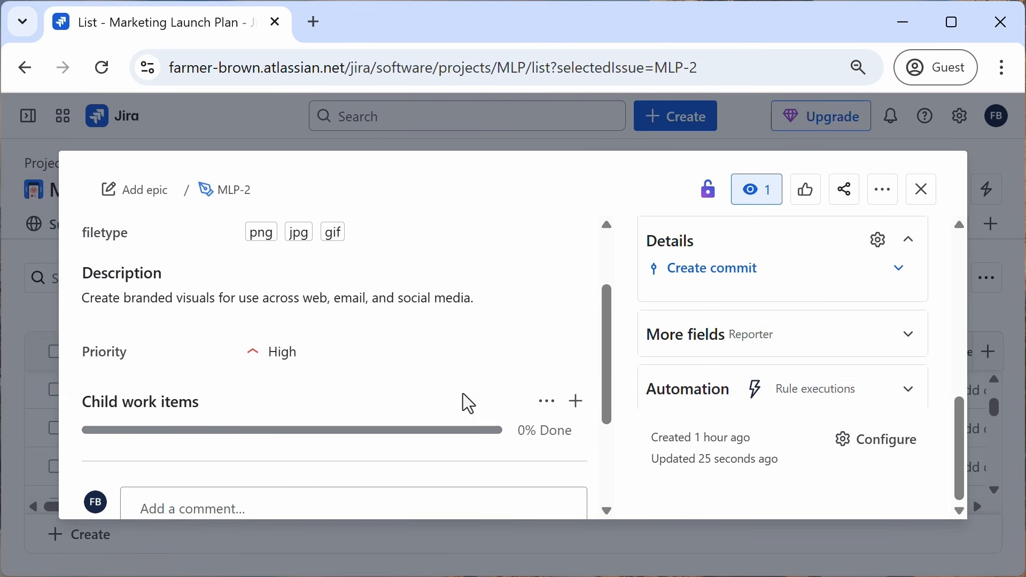
scroll(463, 396, "down", 3)
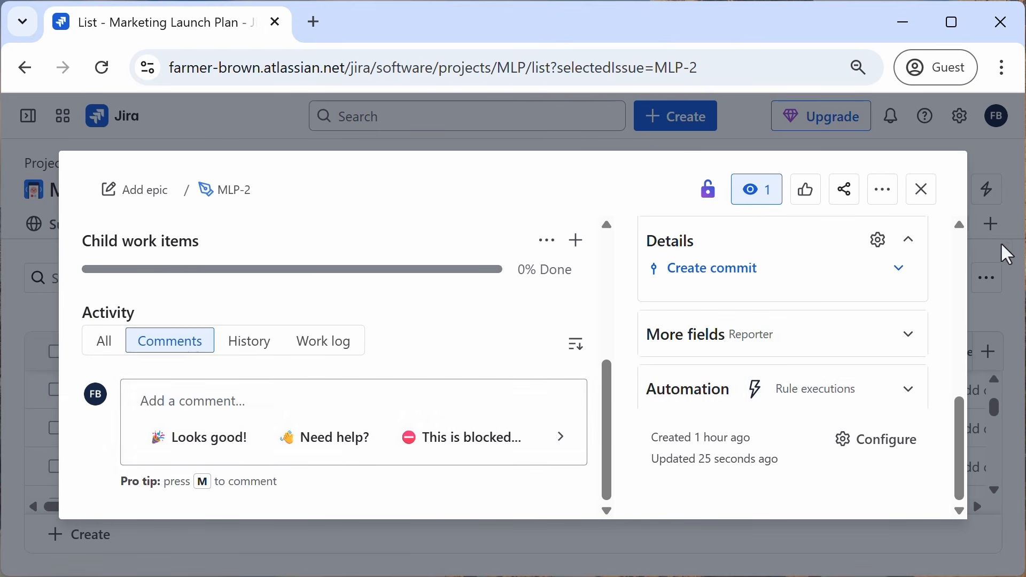
key("Escape")
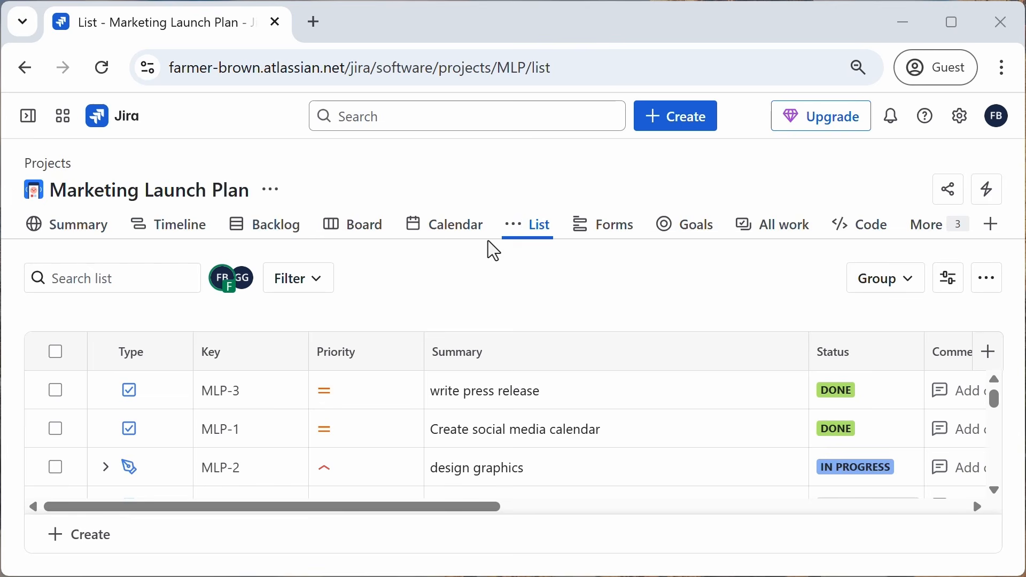
Step: Open the All work items default filter from the sidebar's Filters section
mouse_move(27, 118)
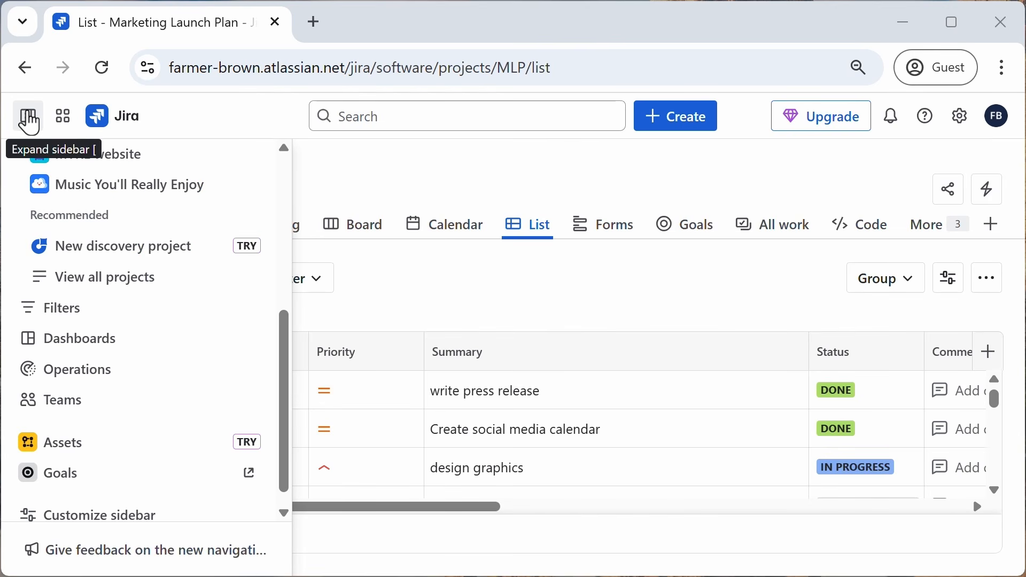
scroll(116, 300, "up", 5)
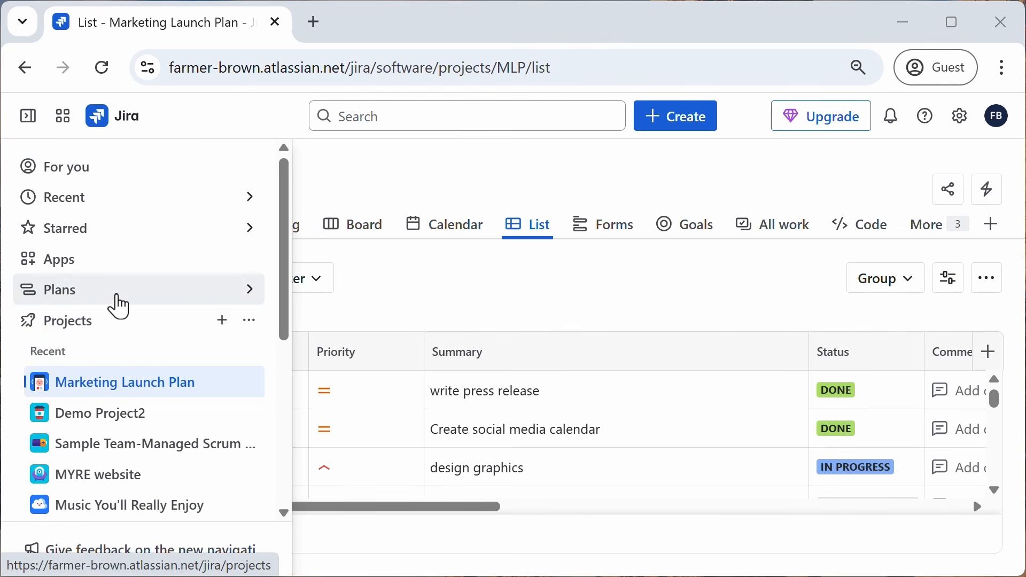
scroll(116, 353, "down", 1)
scroll(117, 357, "down", 5)
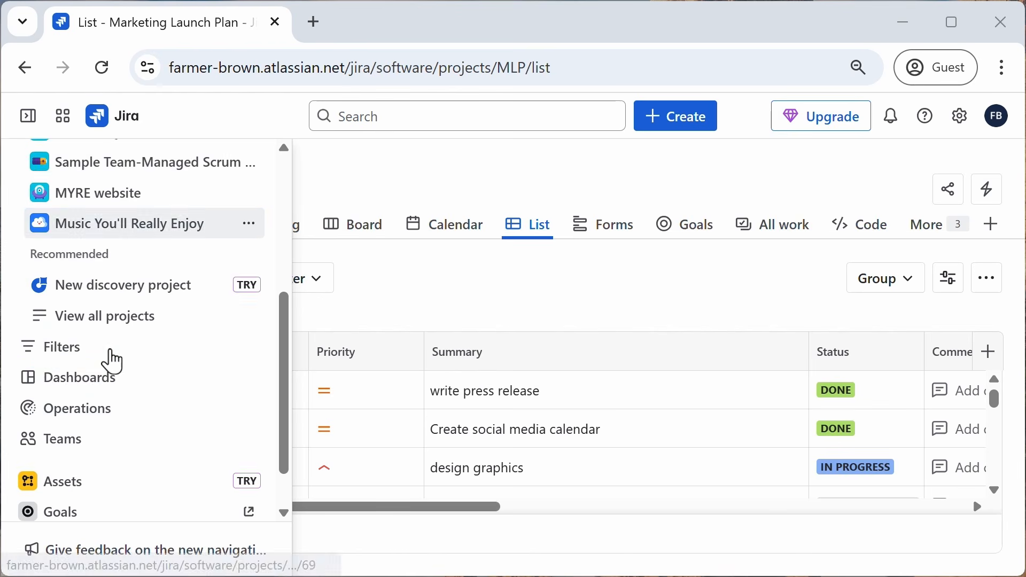
left_click(34, 323)
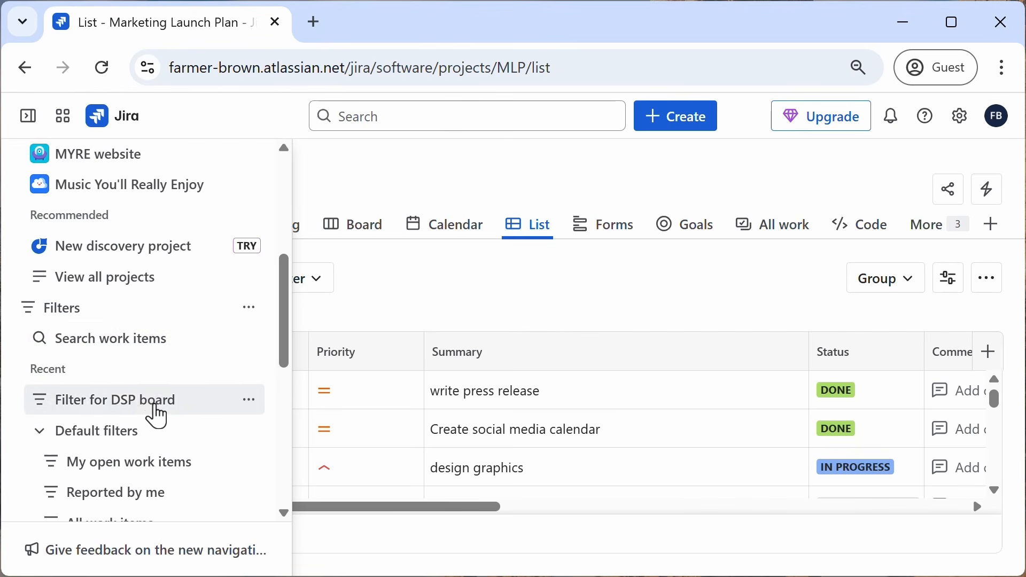
scroll(156, 411, "down", 2)
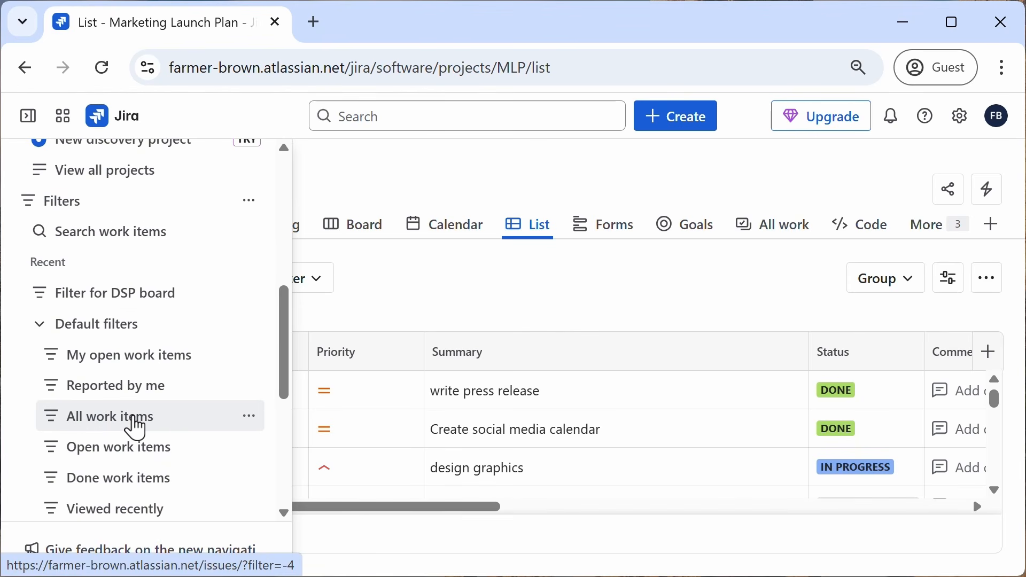
left_click(136, 427)
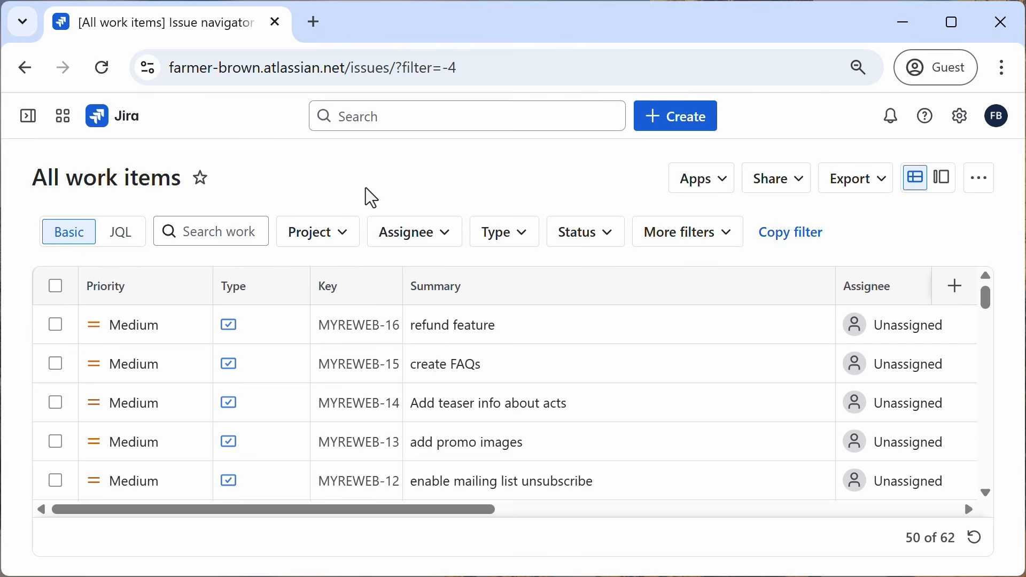
Step: Browse the work items in the detail view, opening a couple of items, then return to the list view
scroll(373, 348, "down", 15)
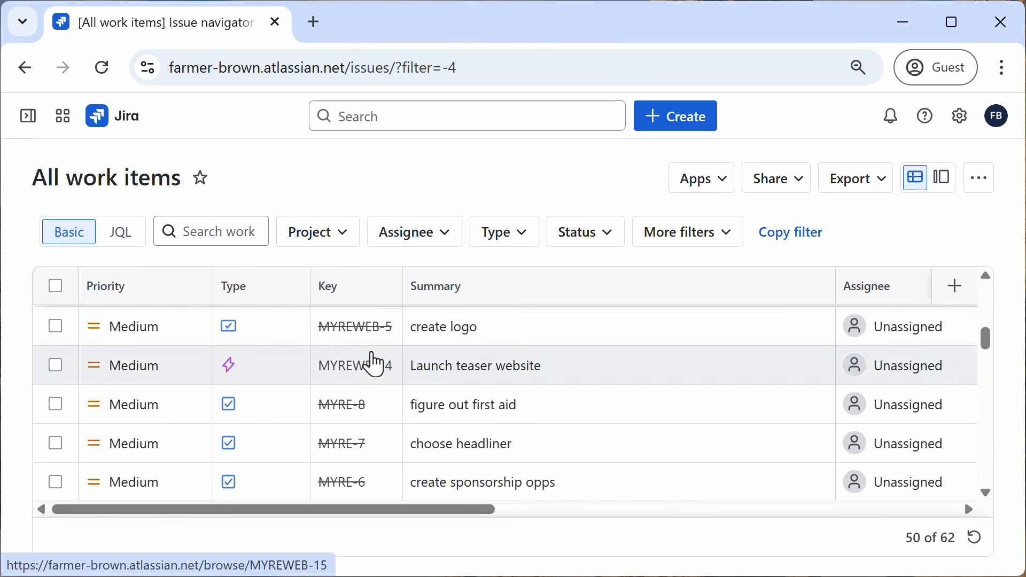
scroll(359, 377, "down", 5)
scroll(357, 382, "up", 18)
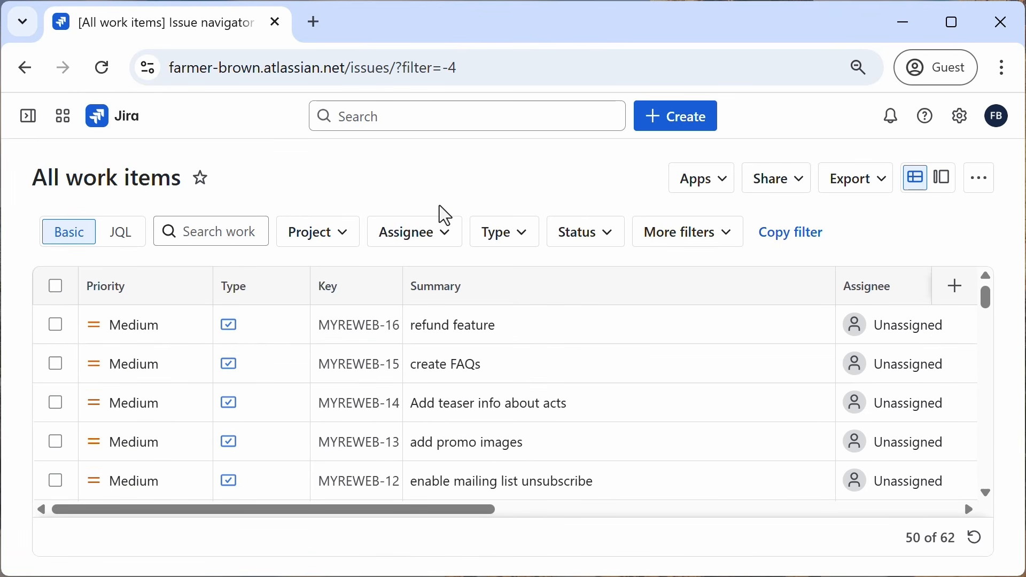
left_click(945, 188)
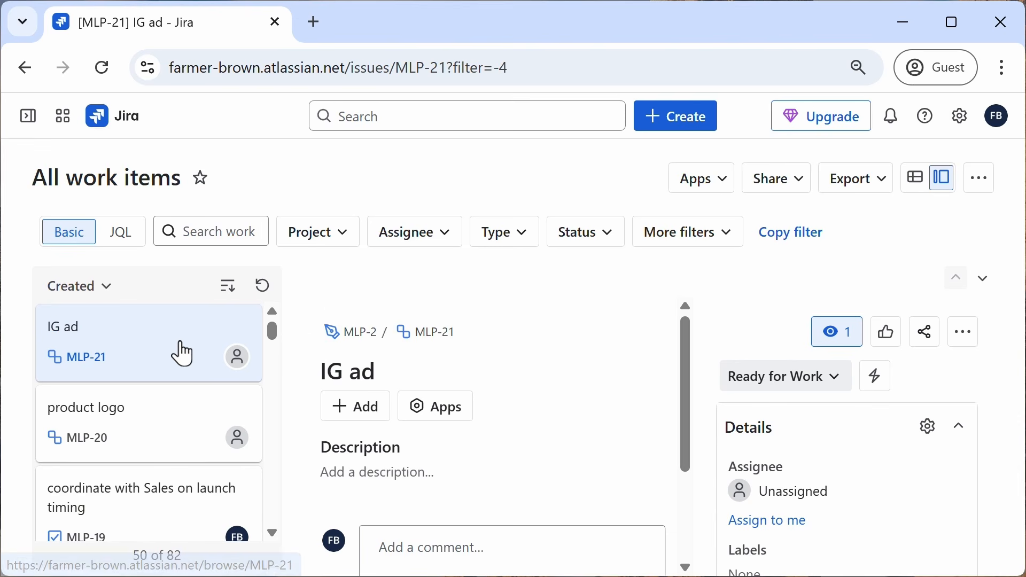
scroll(182, 353, "down", 10)
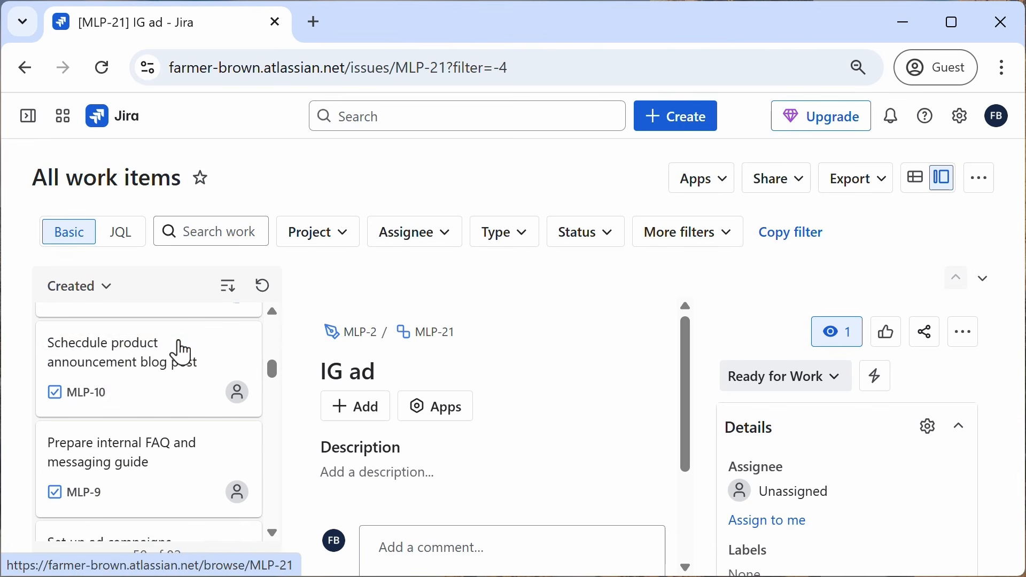
scroll(185, 349, "up", 8)
left_click(138, 392)
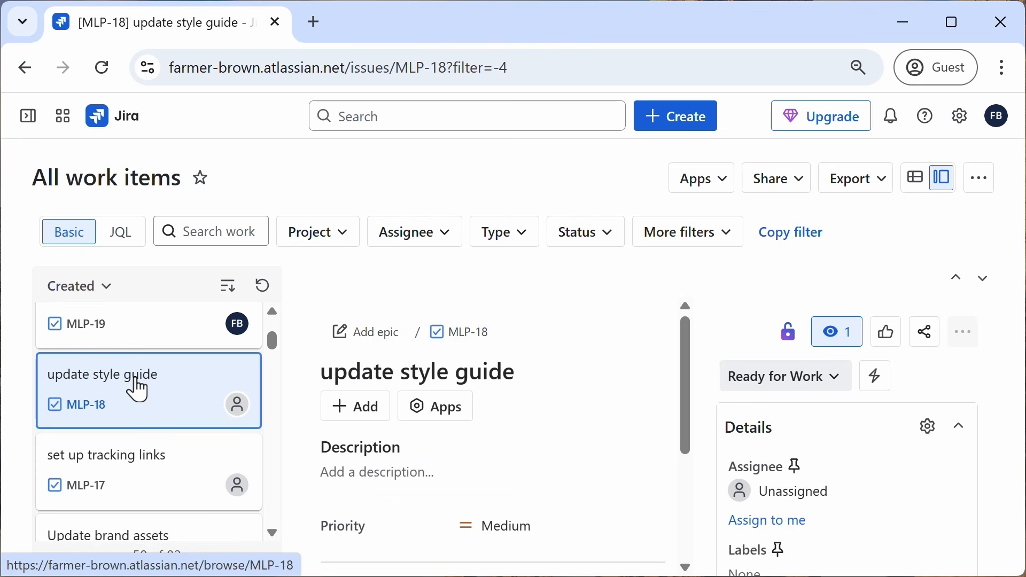
left_click(916, 185)
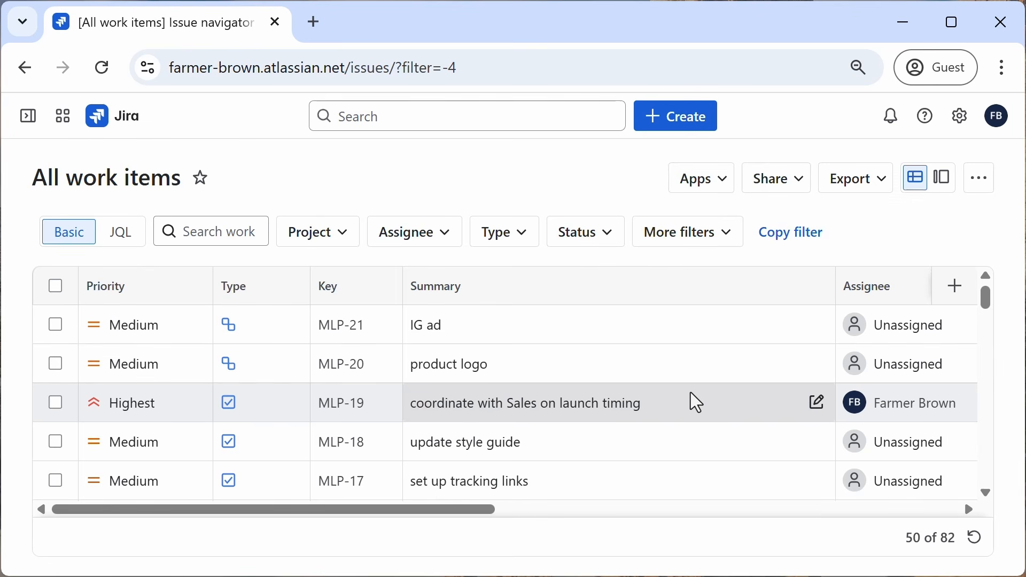
Step: Open the Open work items filter, then the My open work items filter, and collapse the sidebar
left_click(28, 129)
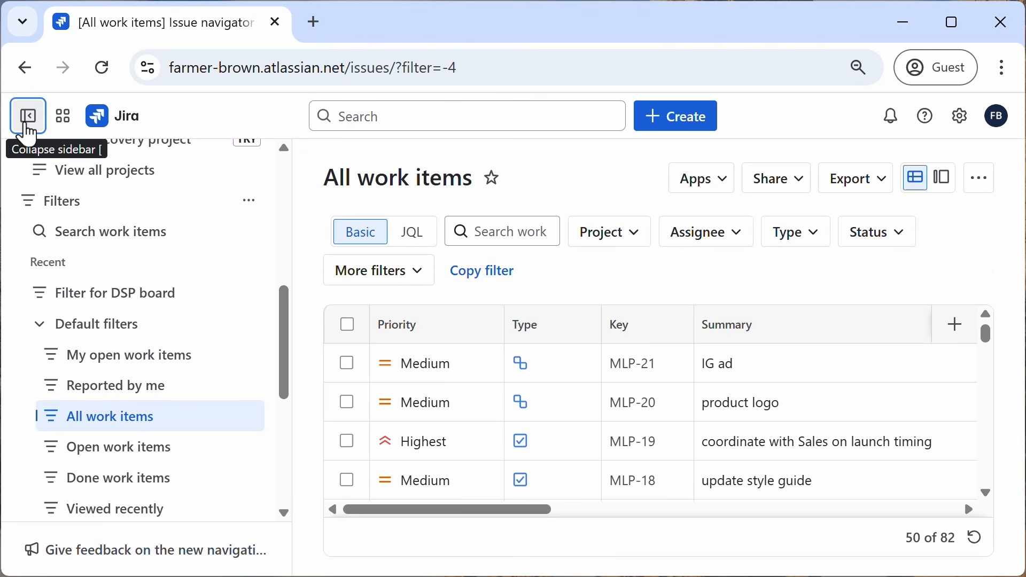
left_click(118, 462)
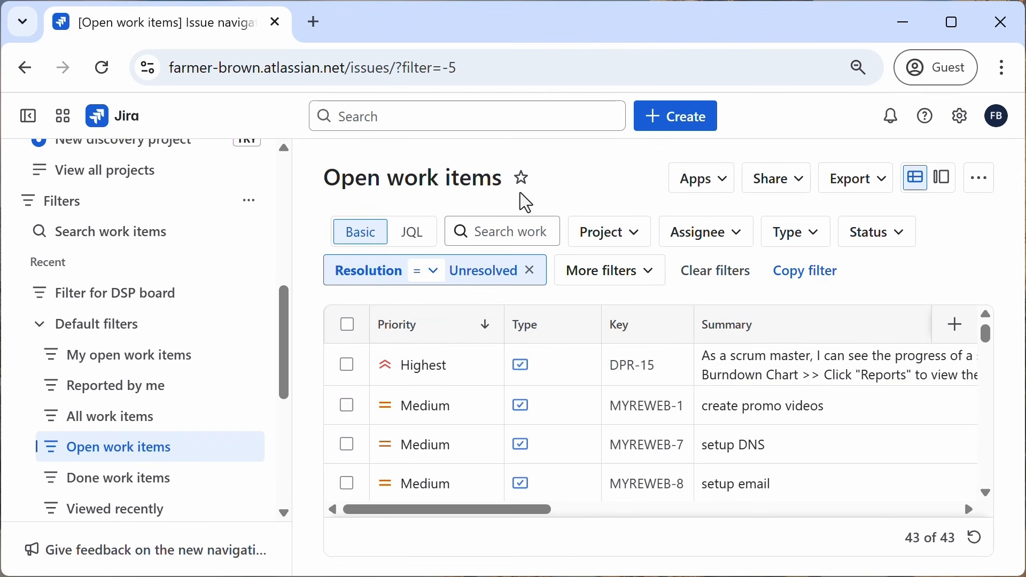
left_click(128, 371)
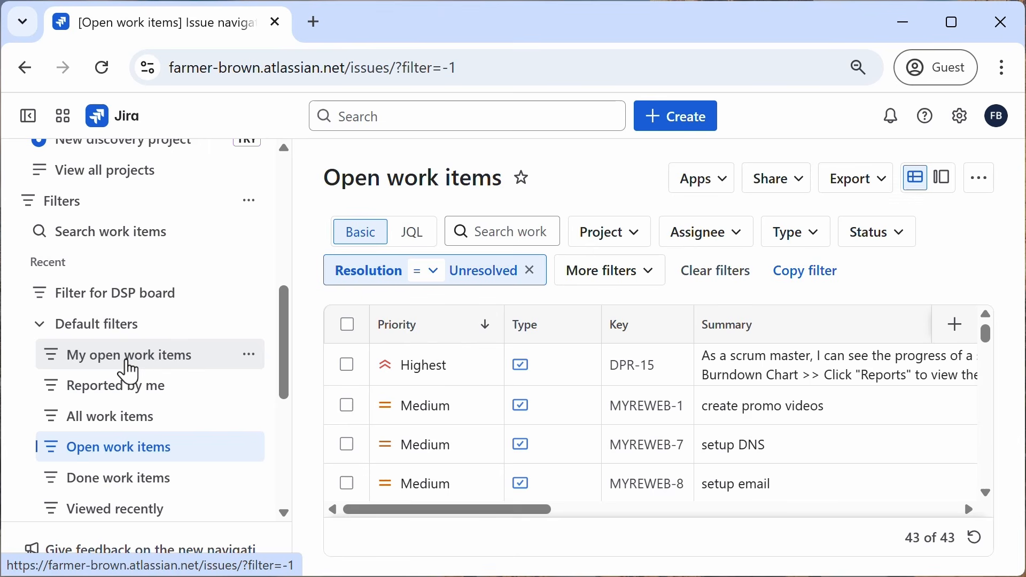
left_click(28, 117)
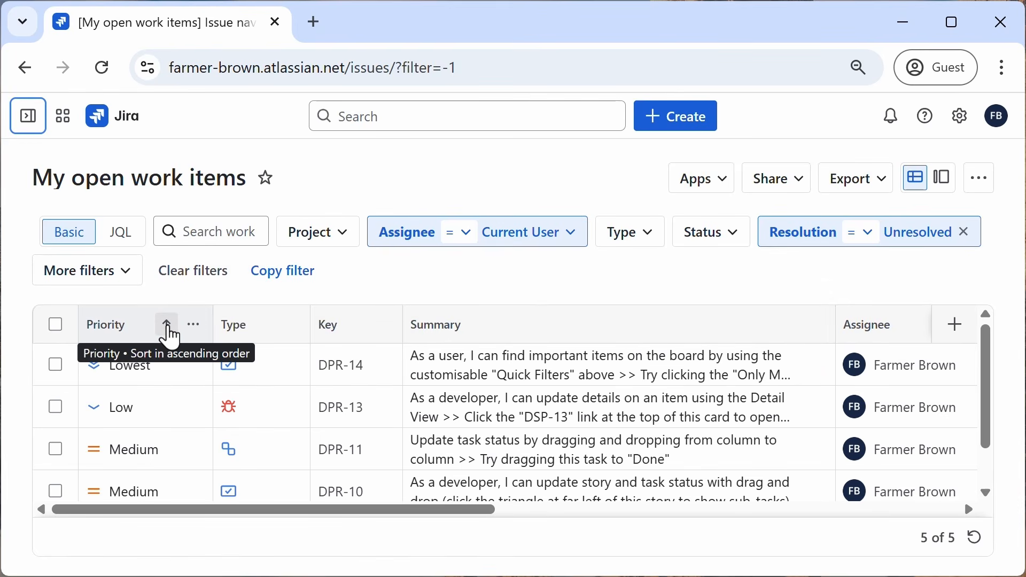
Step: Sort the list by priority, highest first, and save it as a new filter named "My open work items, prioritized"
left_click(167, 327)
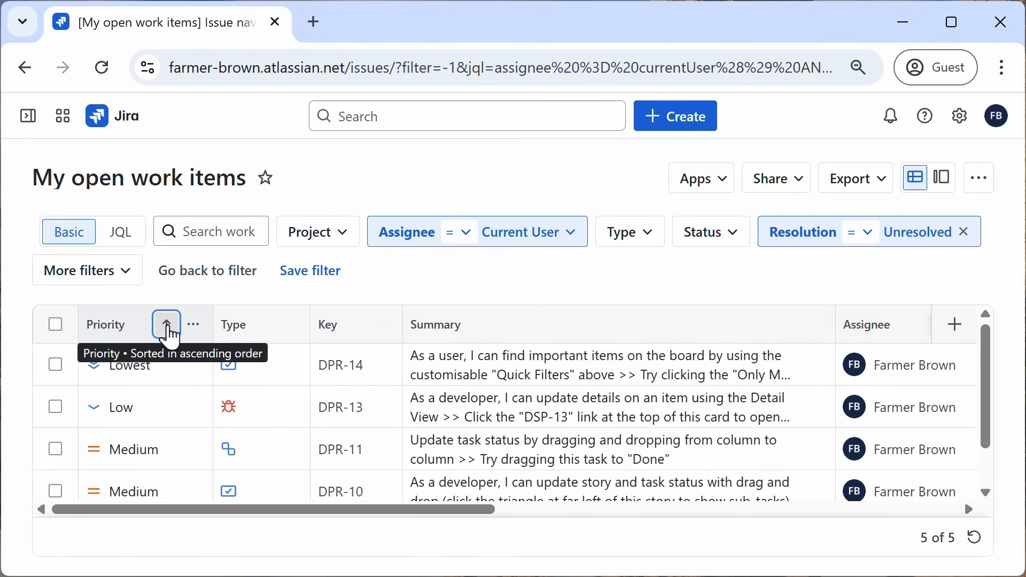
left_click(167, 326)
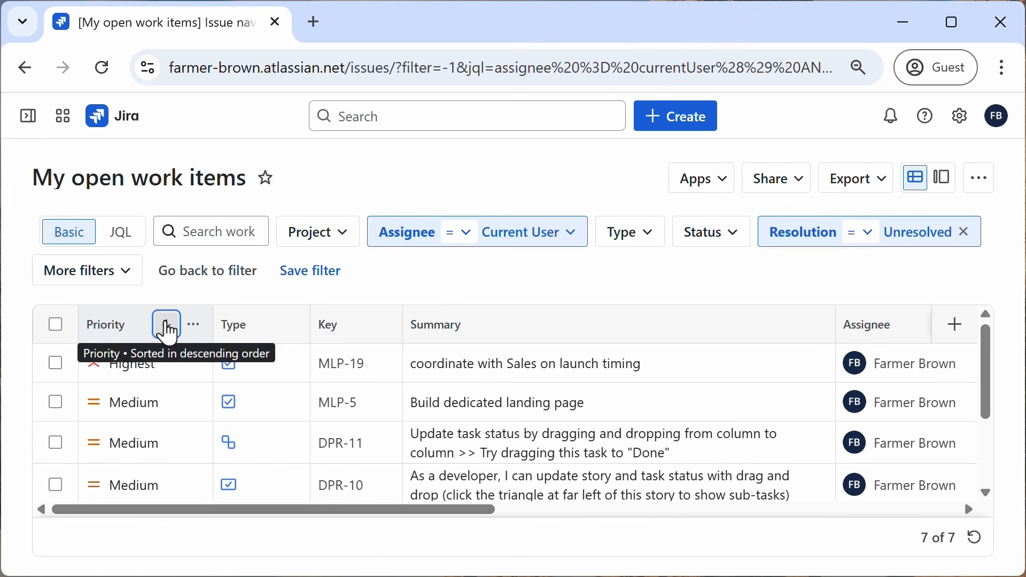
left_click(314, 284)
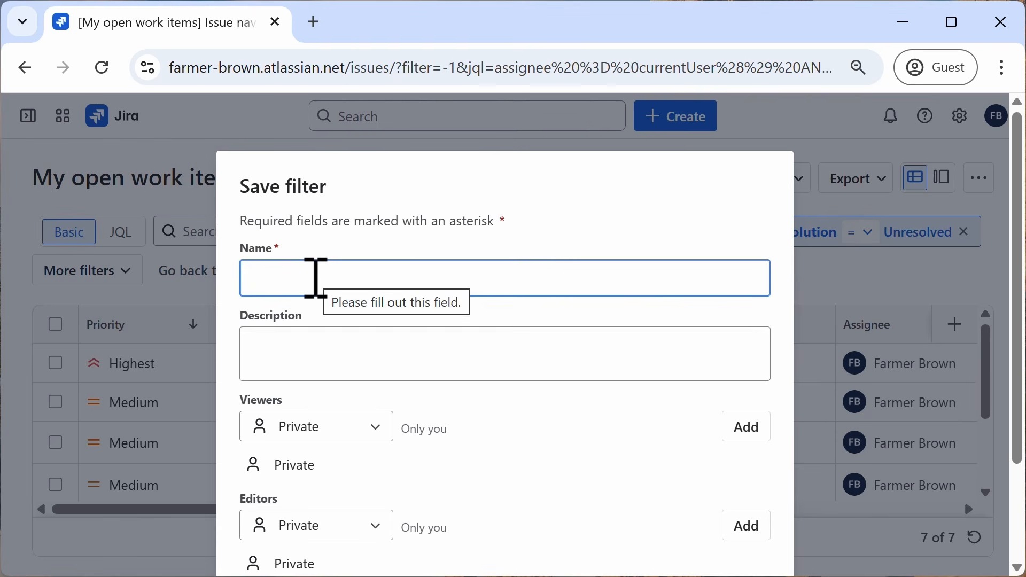
type("My open")
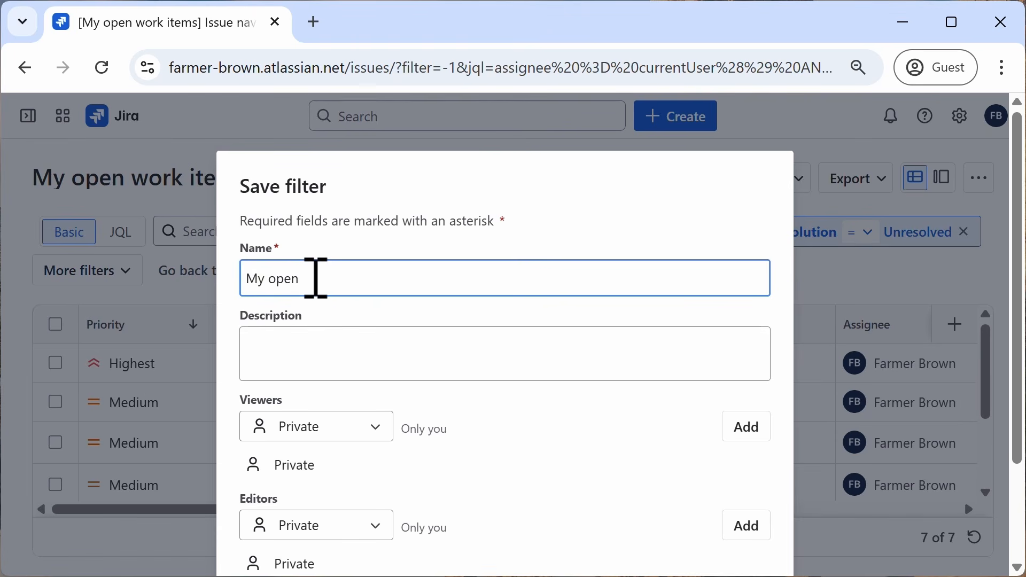
type(" work items, priori")
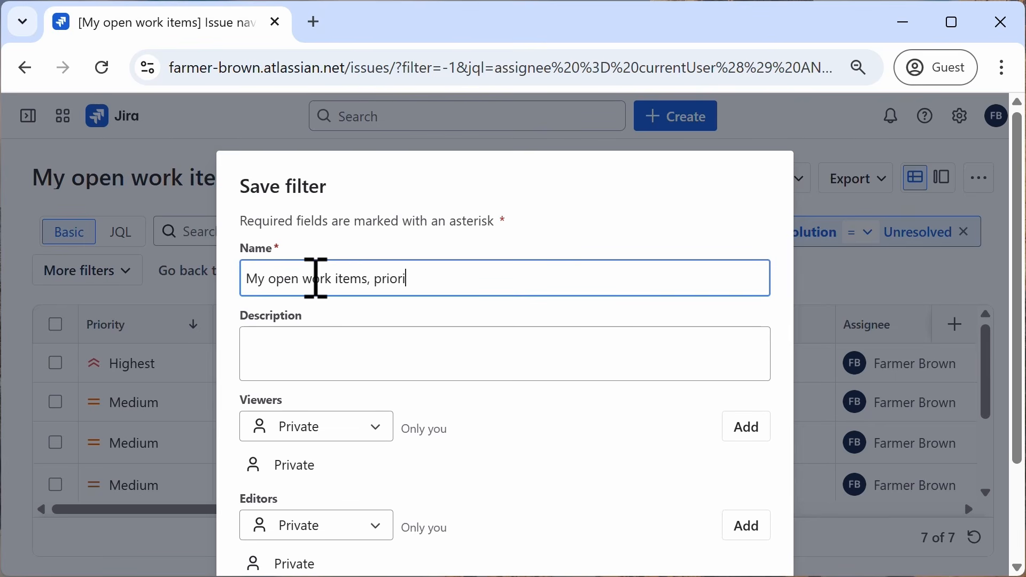
type("tized")
Step: Add the description "issues assigned to me, unresolved, listed highest priority to lowest" and save the filter
left_click(338, 349)
type("issues a")
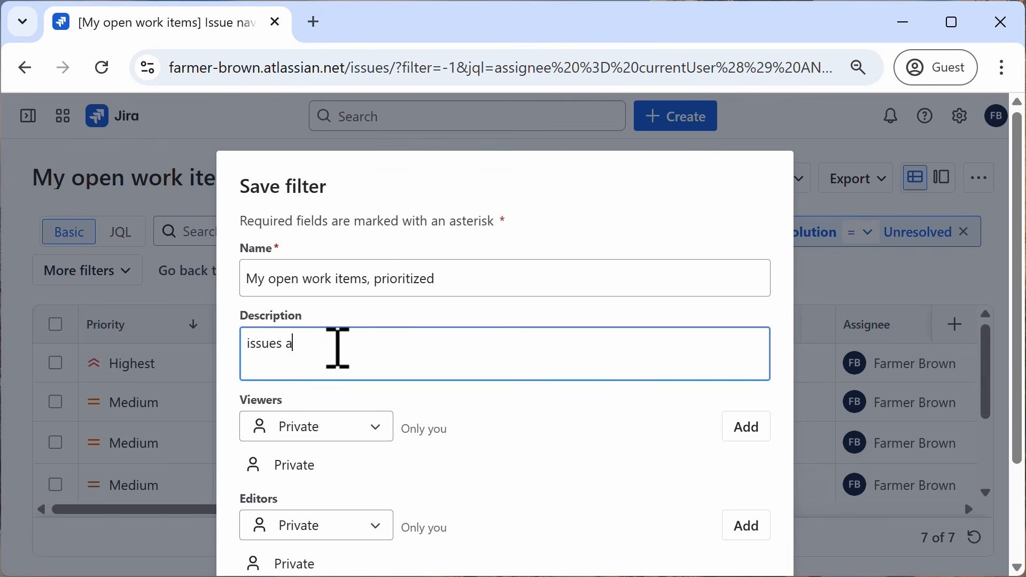
type("ssigned to em,")
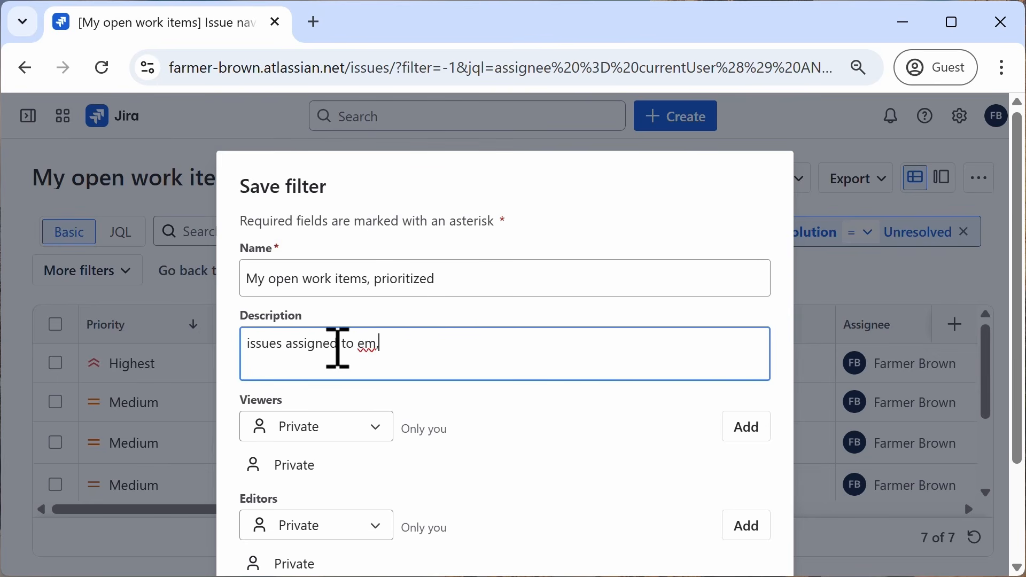
key("BackSpace")
key("BackSpace")
key("BackSpace")
type("m")
key("BackSpace")
key("BackSpace")
type("me, unresolved,")
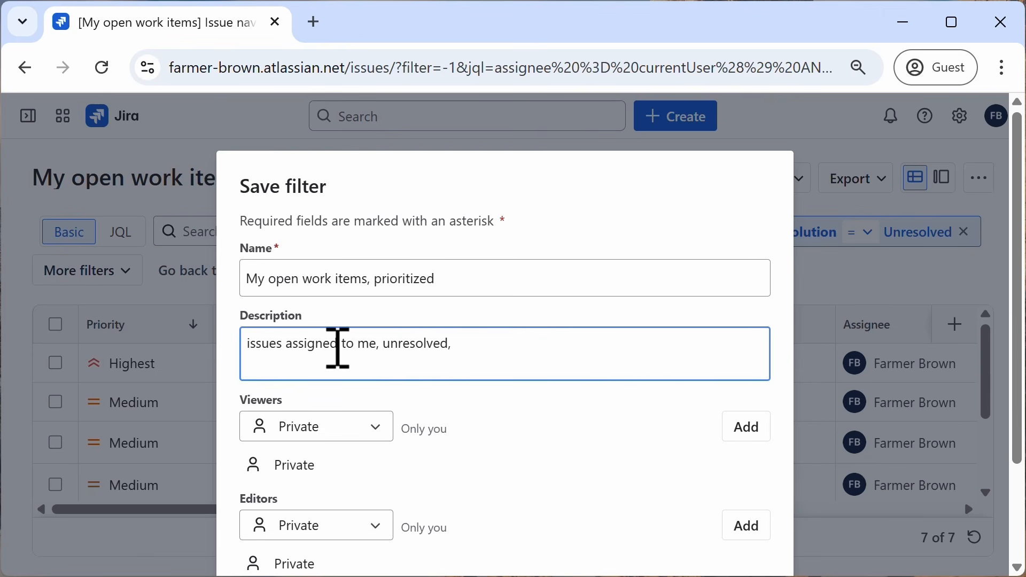
type(" listed highest prio")
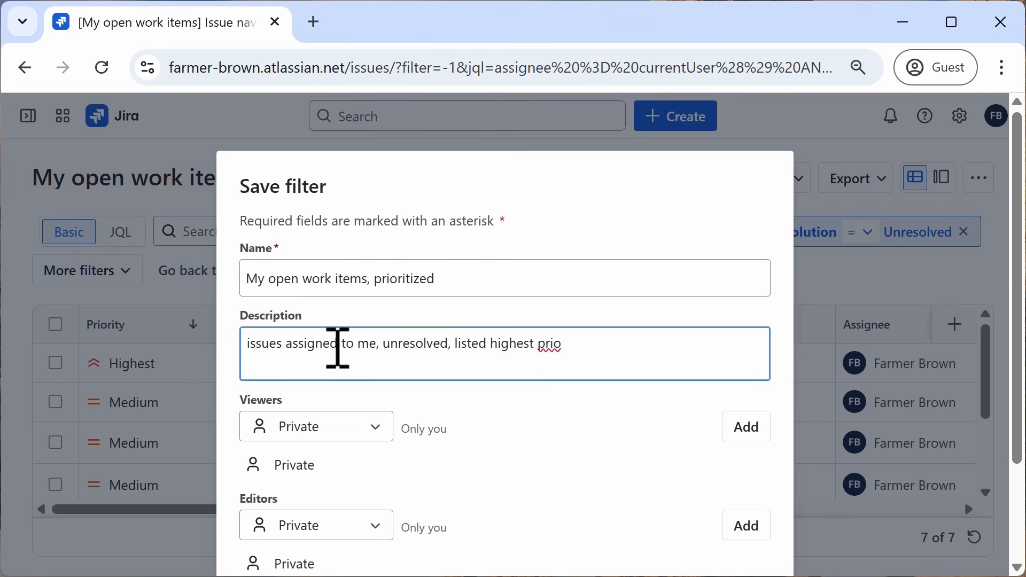
type("rity to lowest")
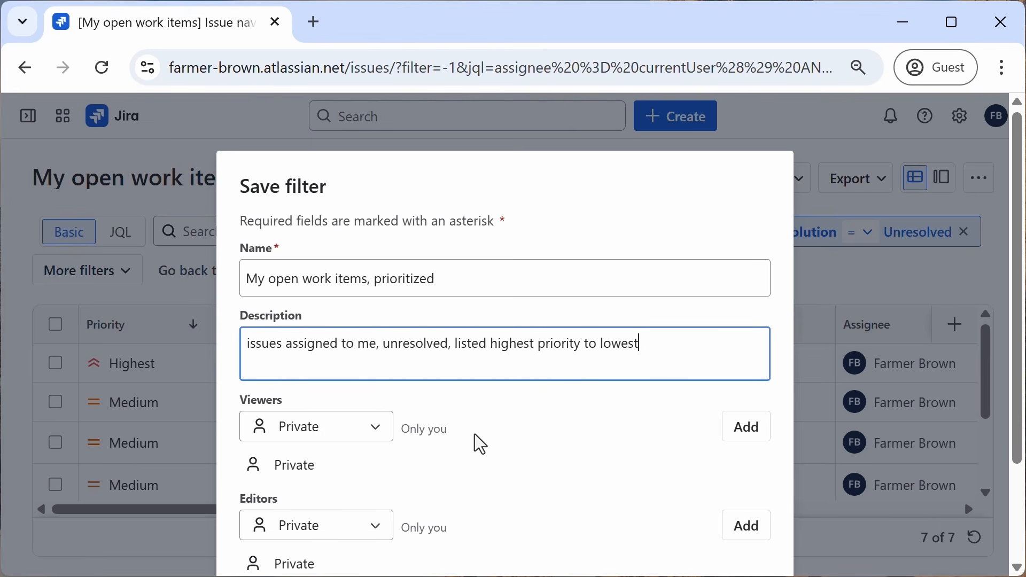
scroll(474, 434, "down", 2)
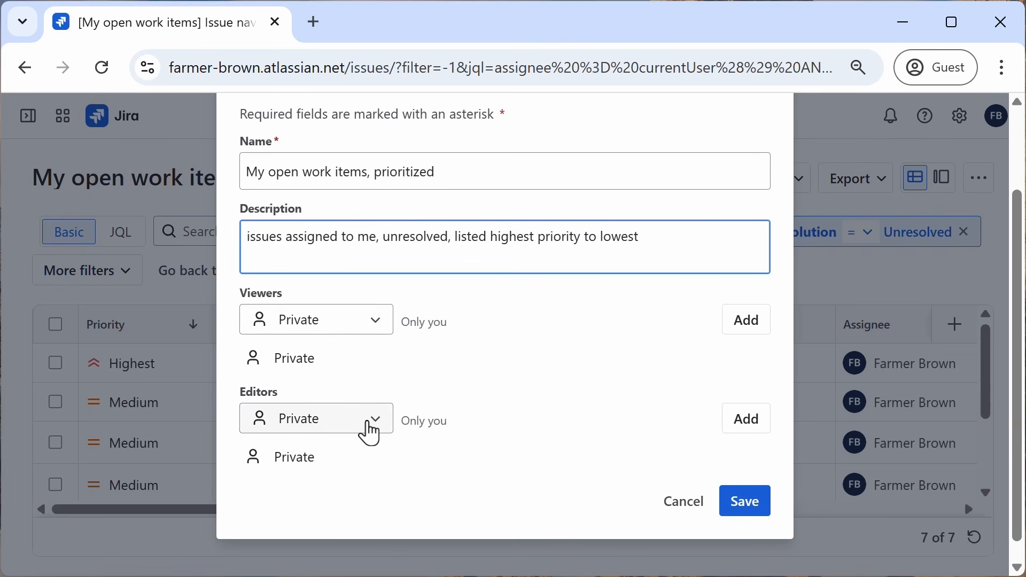
left_click(748, 506)
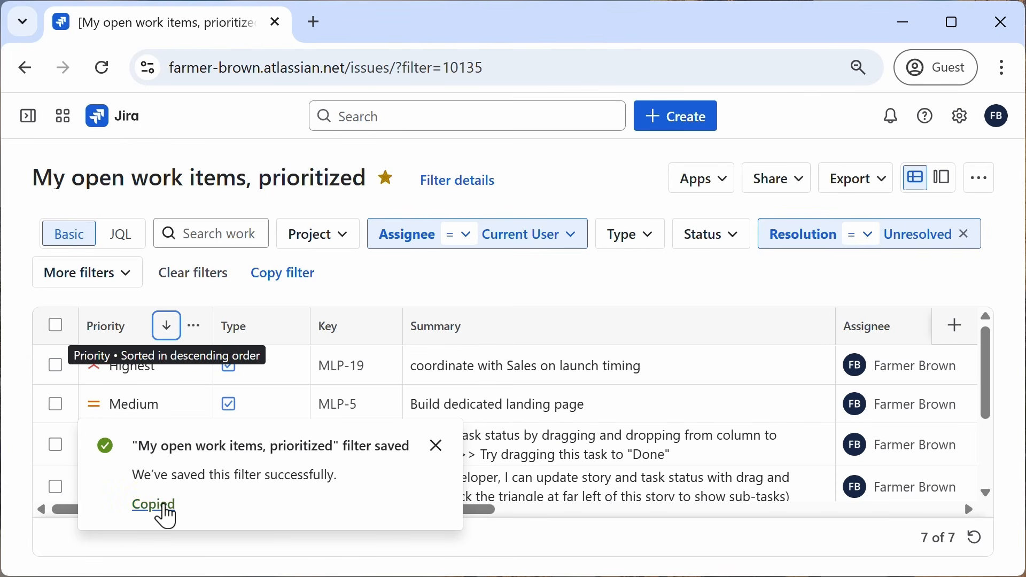
Step: Copy the saved filter's link, open it in a new browser tab, then return to the original tab and dismiss the notice
left_click(163, 511)
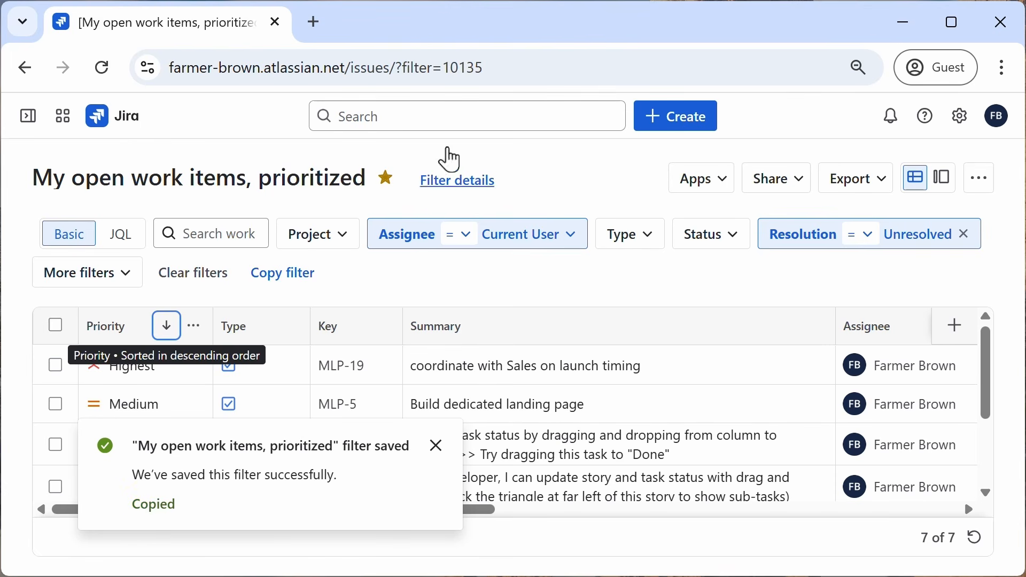
left_click(314, 23)
type("https://farmer-brown.atlassian.net/issues/?filter=10135")
key("Return")
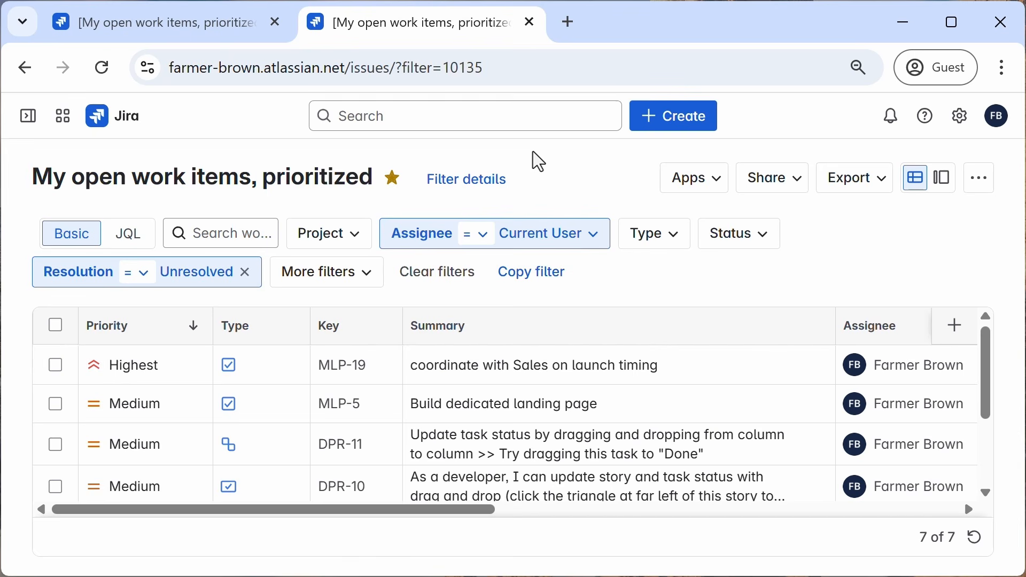
left_click(226, 26)
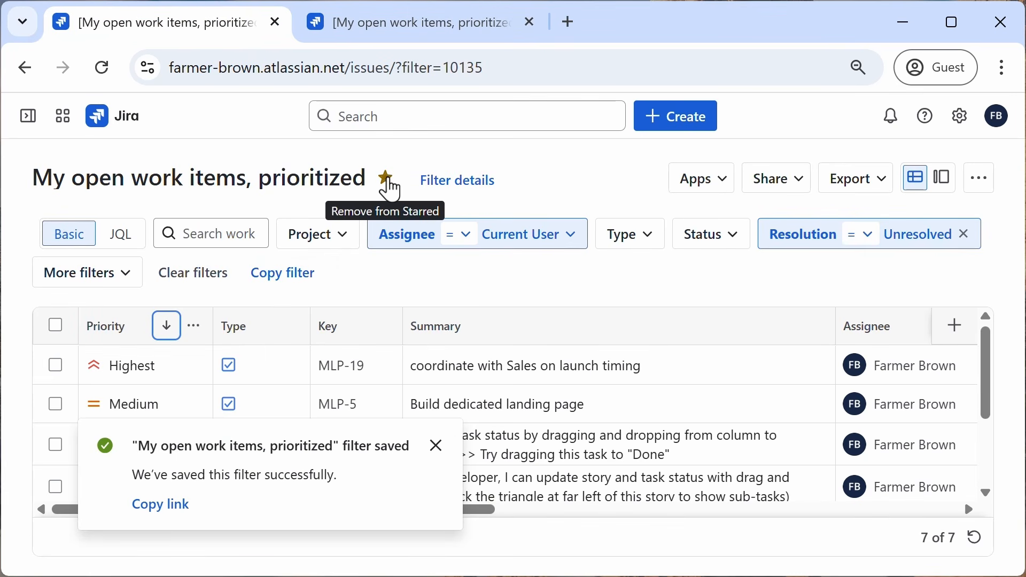
mouse_move(28, 123)
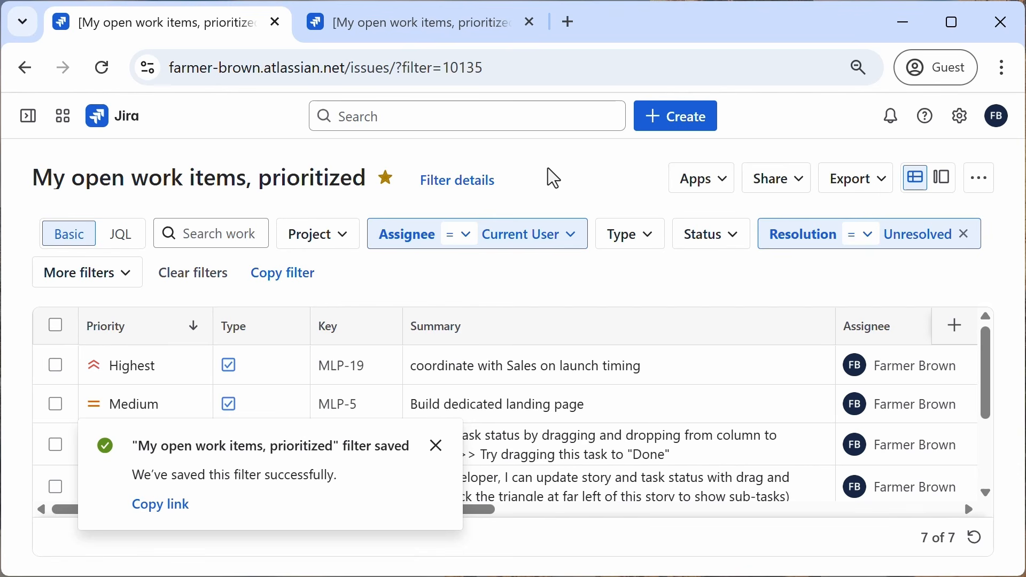
left_click(436, 445)
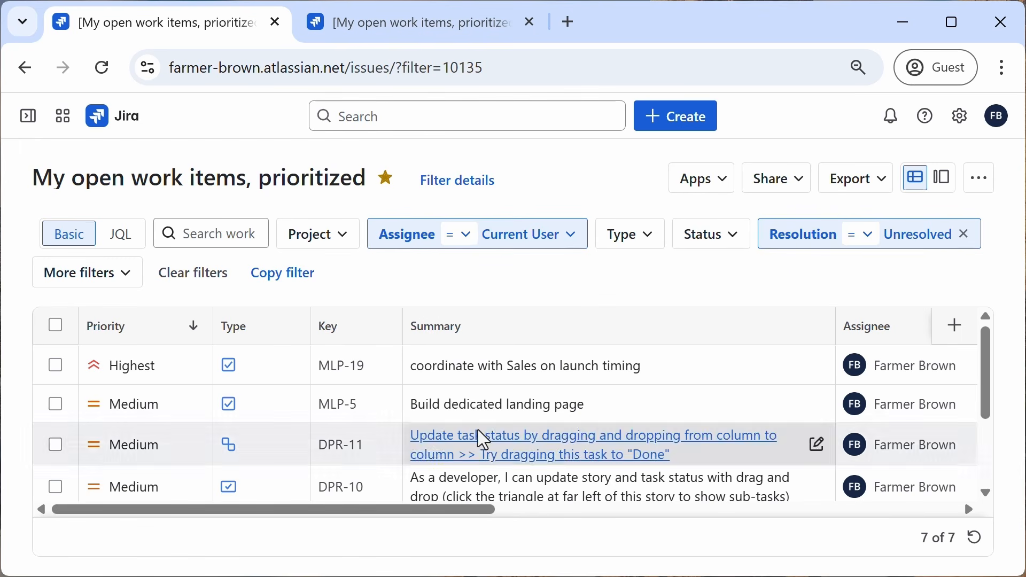
Step: Switch the filter to JQL mode and sort the results by Created, oldest to newest
left_click(124, 244)
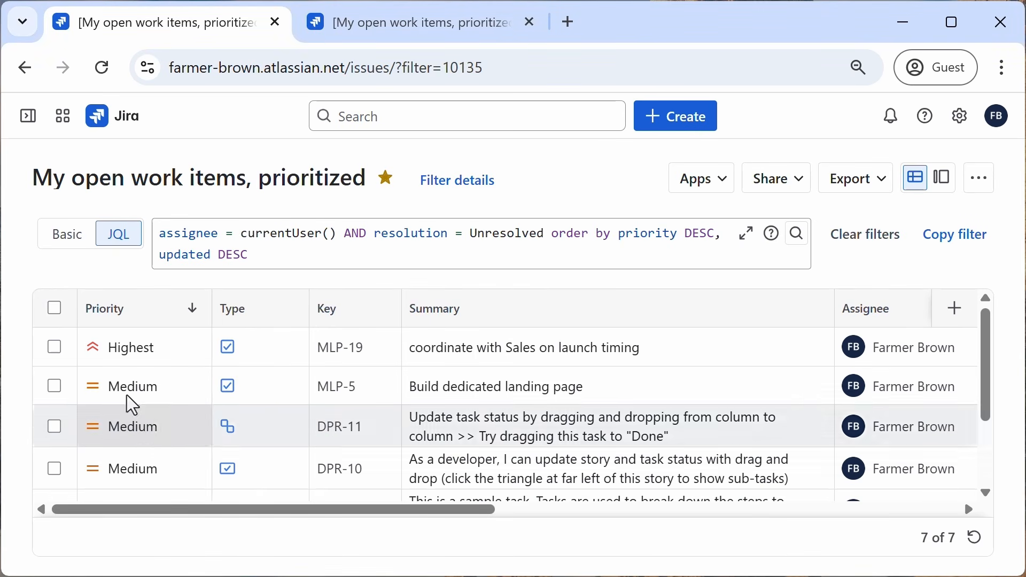
left_click_drag(290, 511, 691, 500)
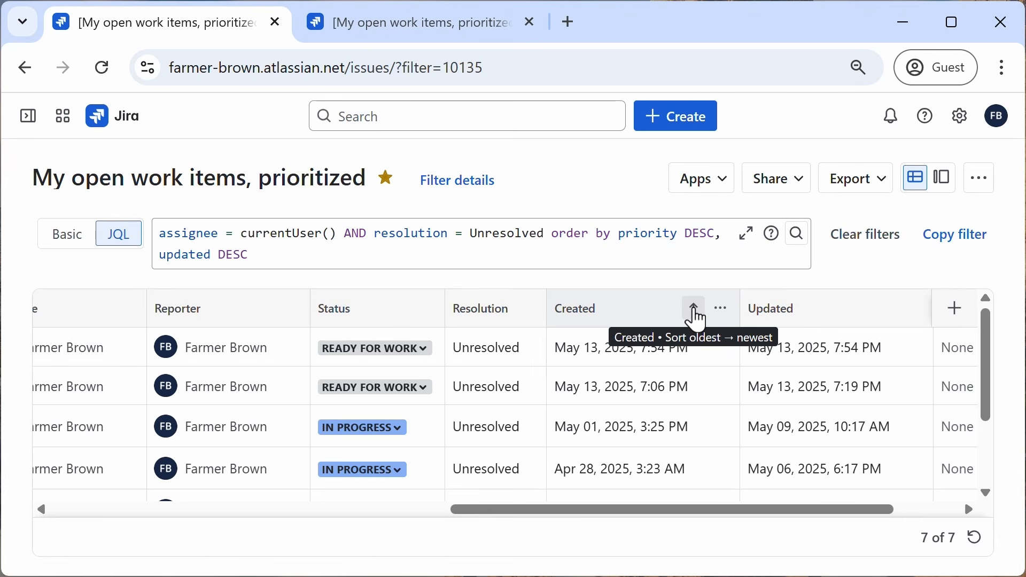
left_click(696, 316)
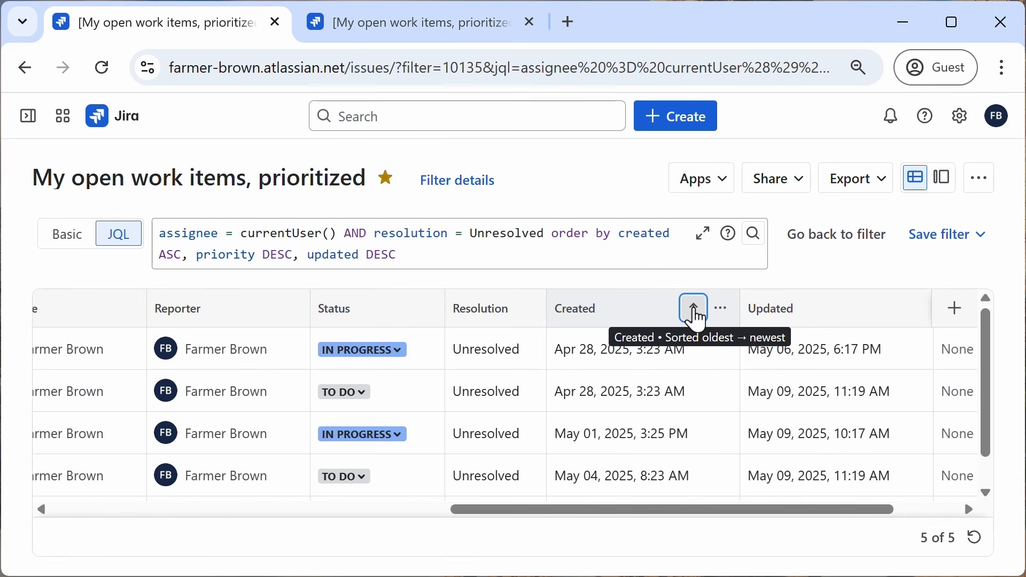
left_click_drag(635, 513, 190, 498)
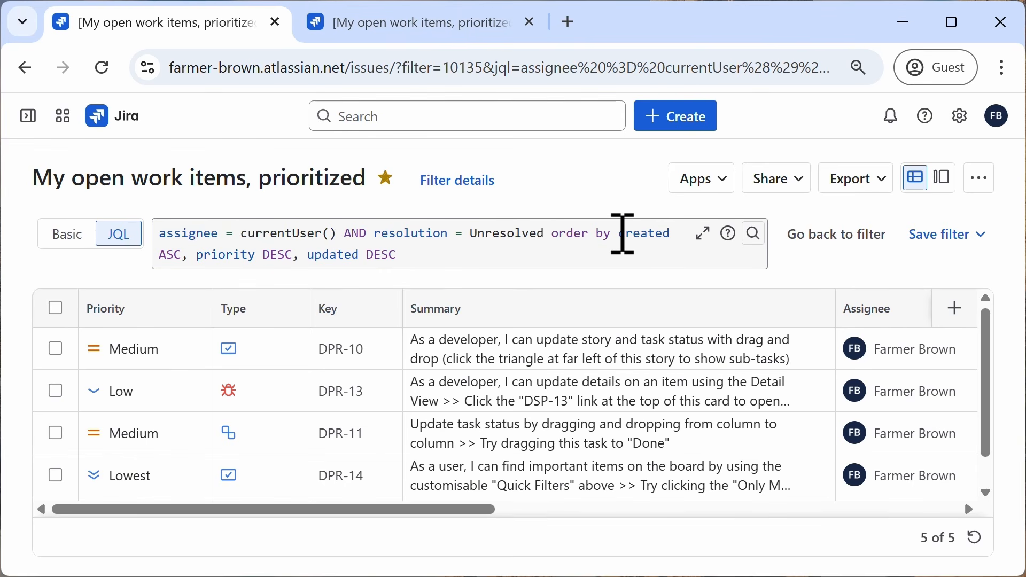
Step: Edit the JQL ordering to "order by priority DESC, created ASC" and run the query
left_click_drag(623, 233, 648, 236)
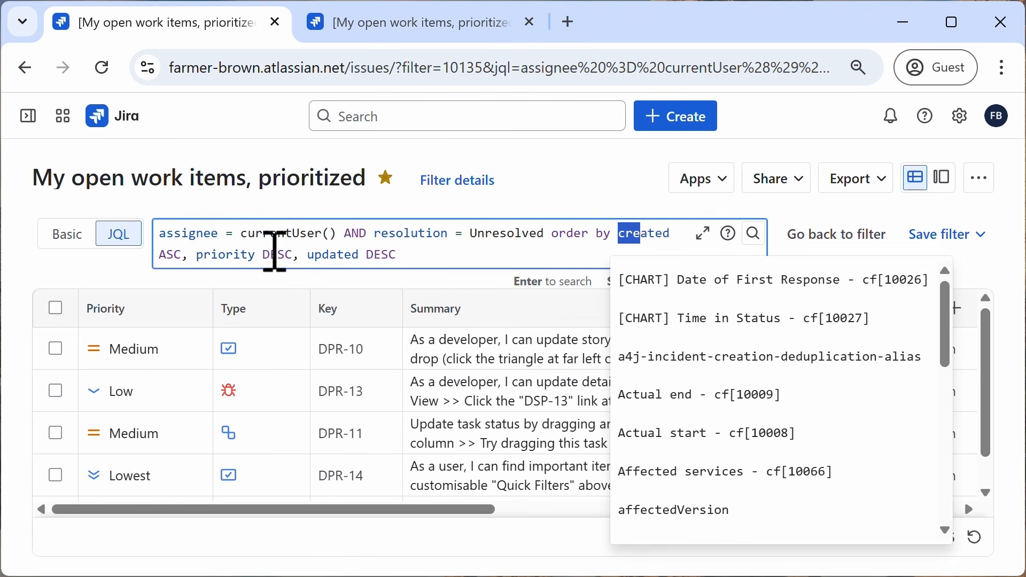
left_click(228, 255)
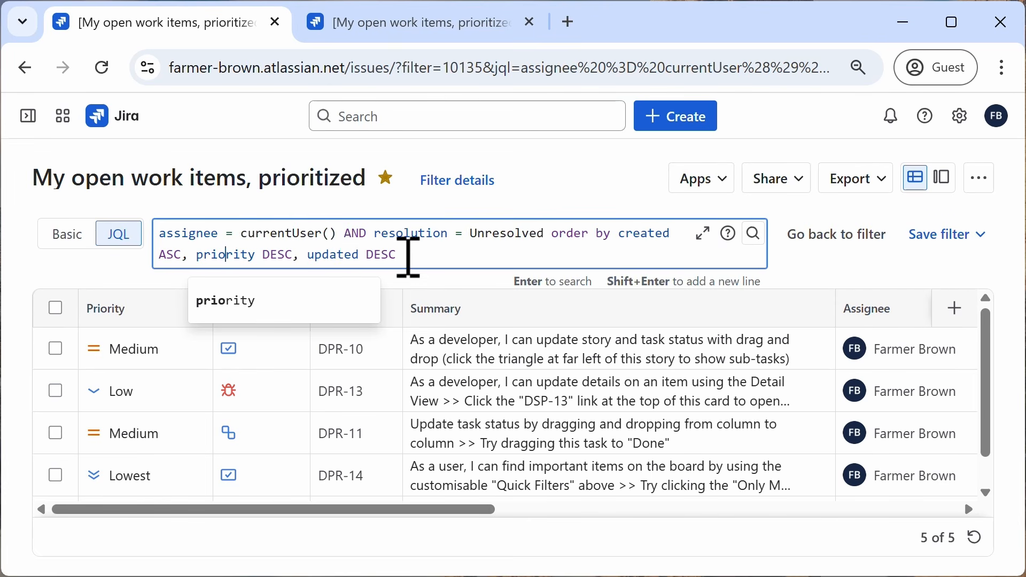
left_click(407, 257)
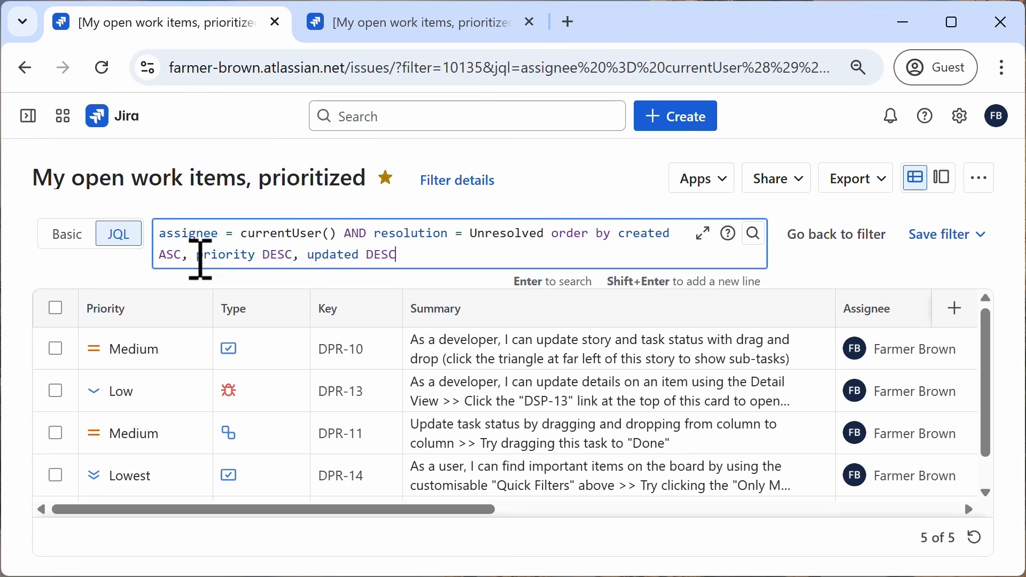
left_click_drag(199, 258, 303, 258)
key("ctrl+c")
key("BackSpace")
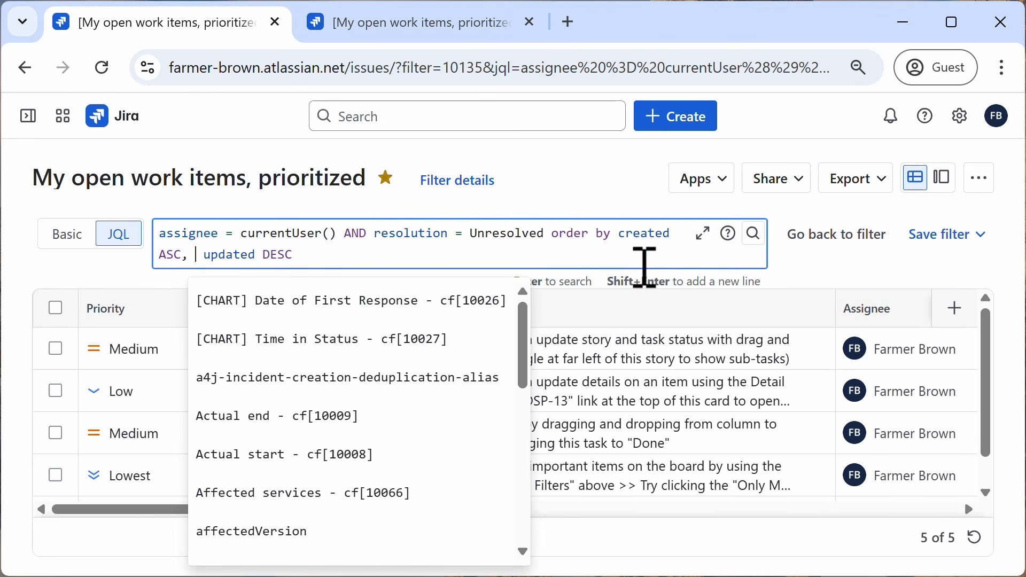
left_click(617, 237)
key("ctrl+v")
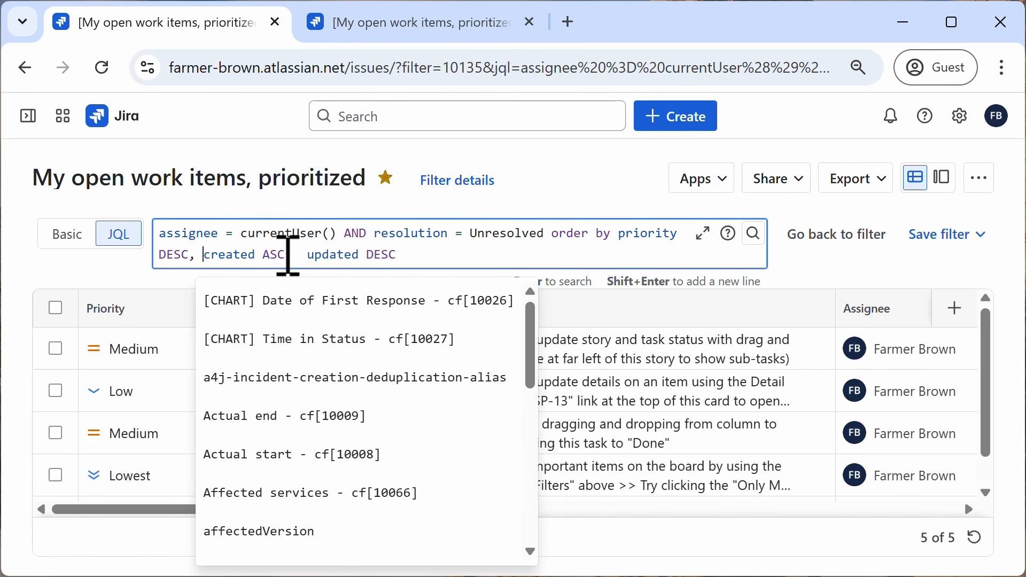
left_click_drag(310, 255, 400, 259)
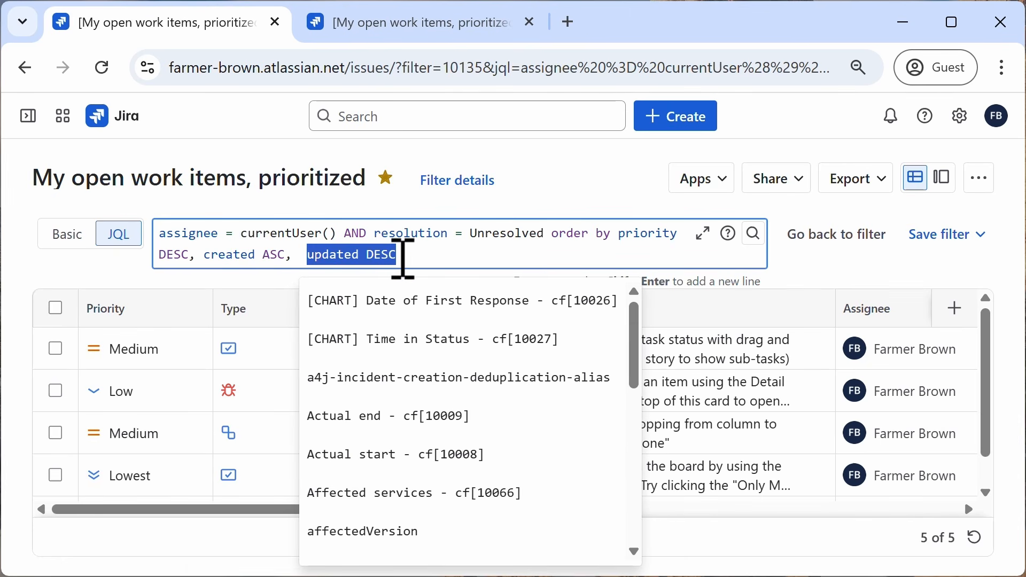
key("BackSpace")
key("BackSpace")
key("BackSpace")
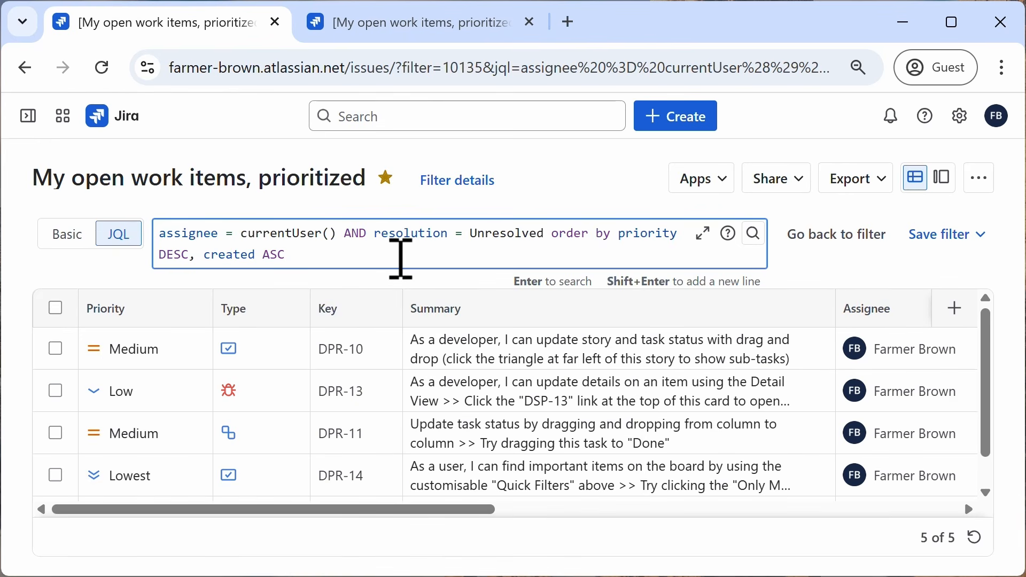
key("Return")
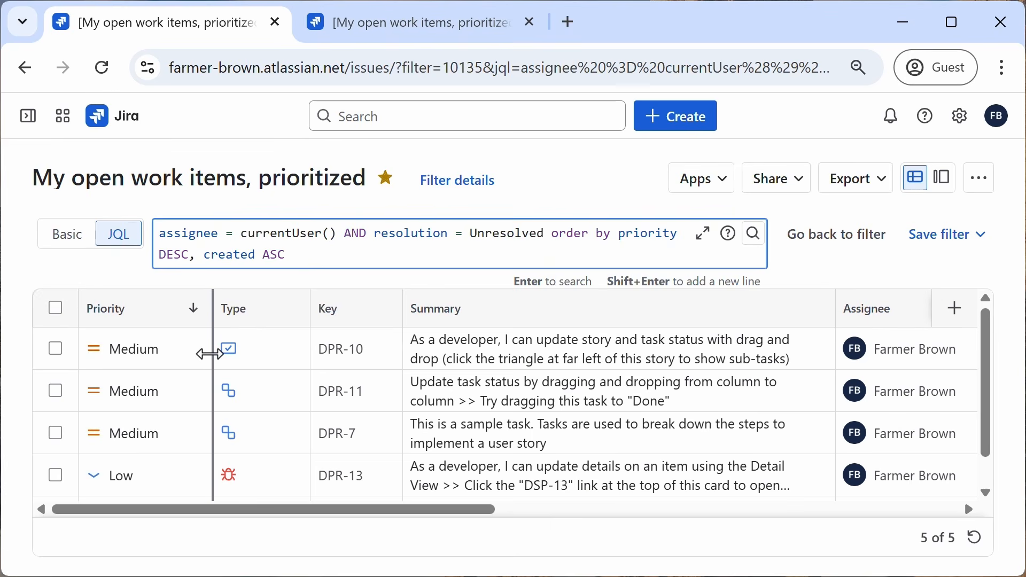
Step: Save the changes to the existing filter and close the confirmation
left_click_drag(363, 514, 732, 536)
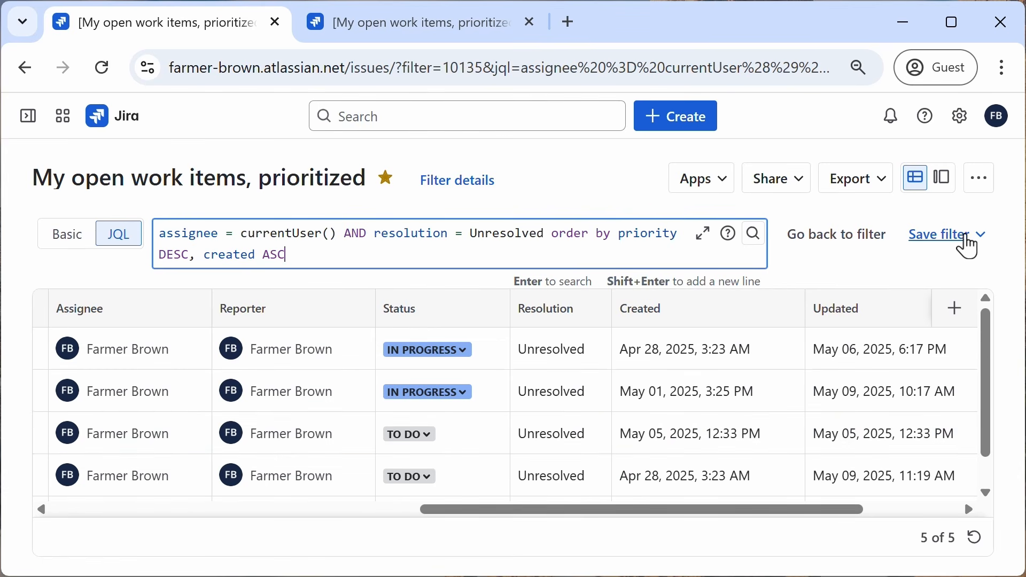
left_click(970, 247)
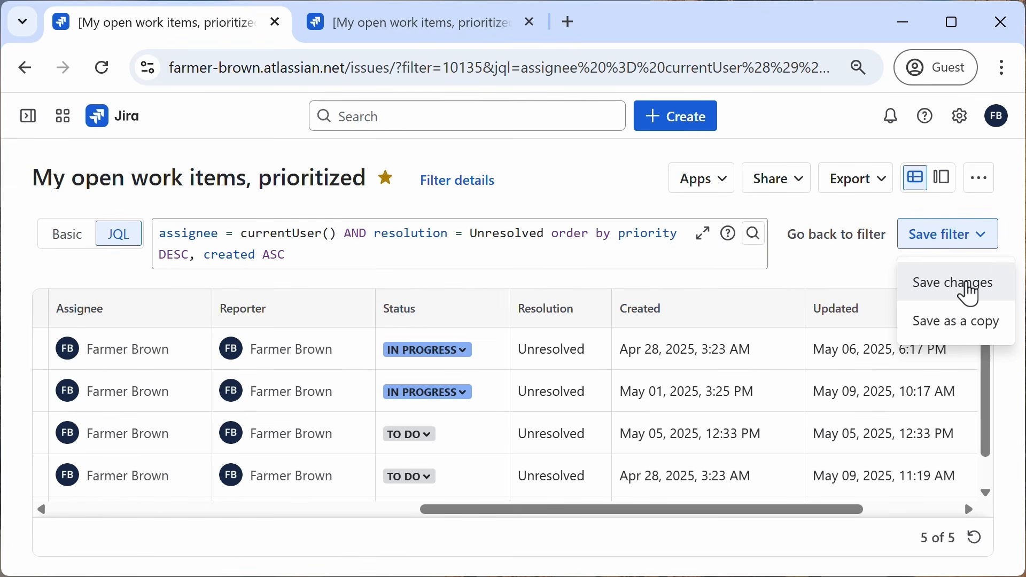
left_click(970, 286)
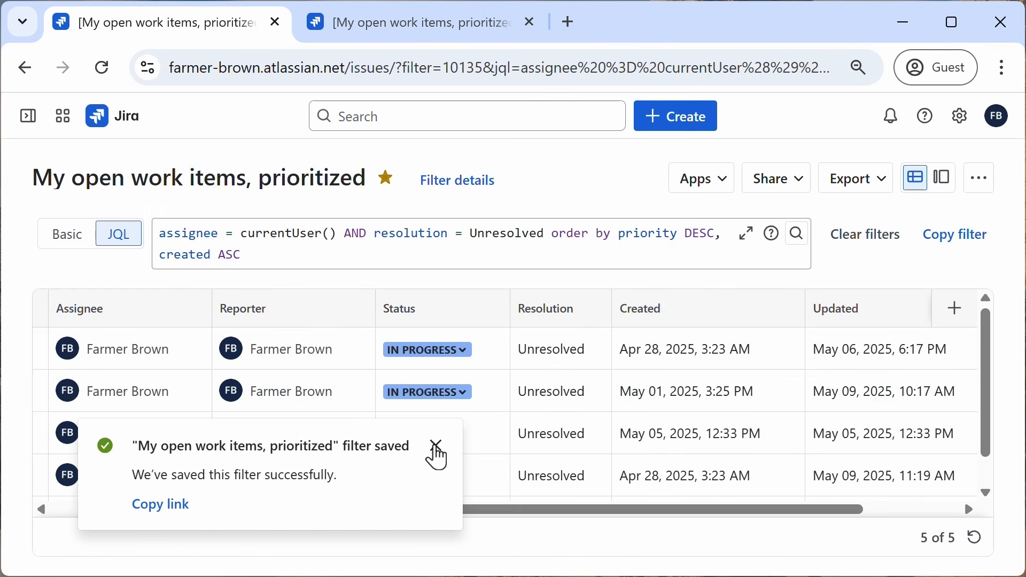
left_click(436, 447)
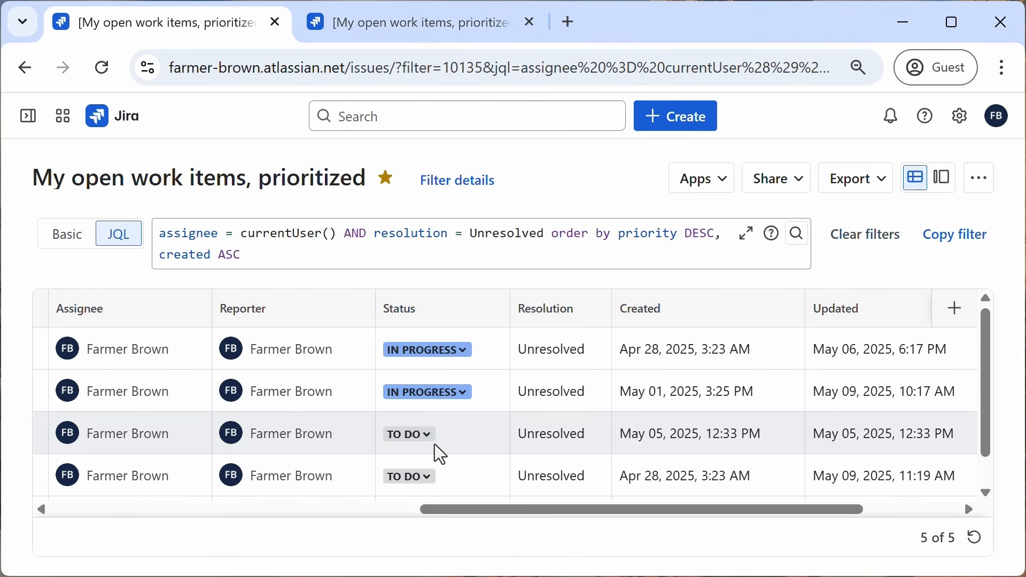
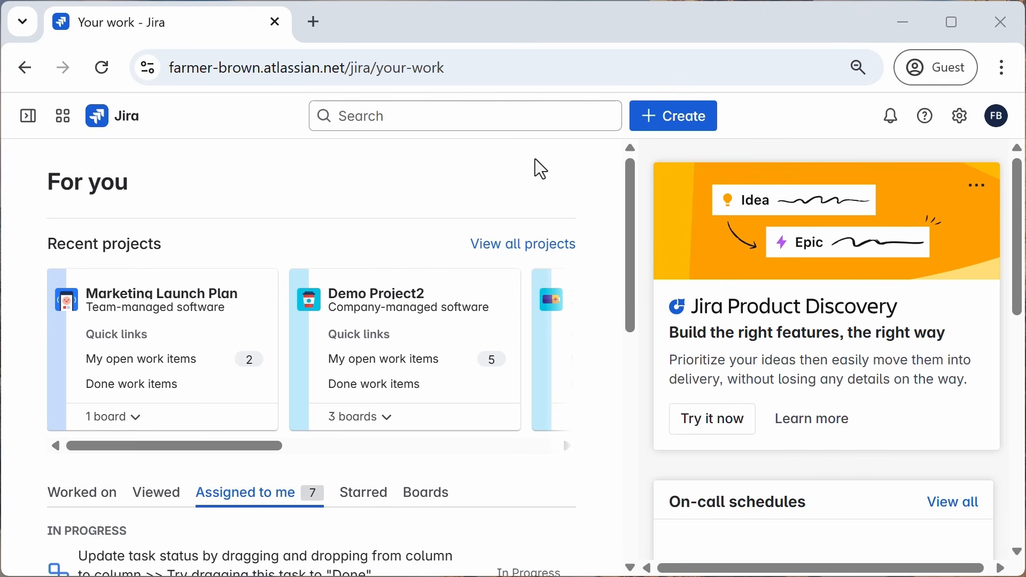
Step: Open the Default dashboard from the list of all dashboards and scroll through its gadgets
mouse_move(25, 129)
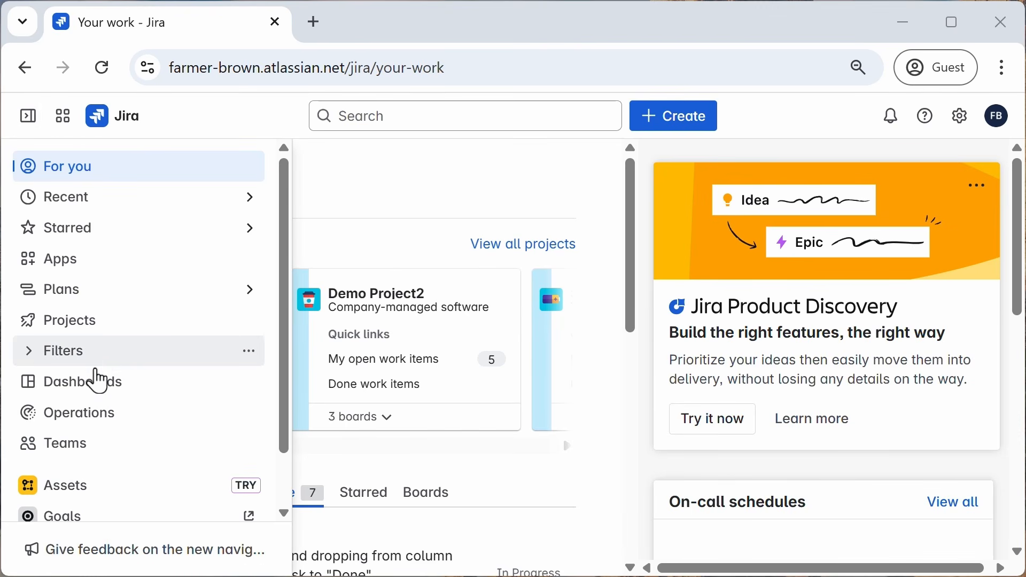
left_click(35, 388)
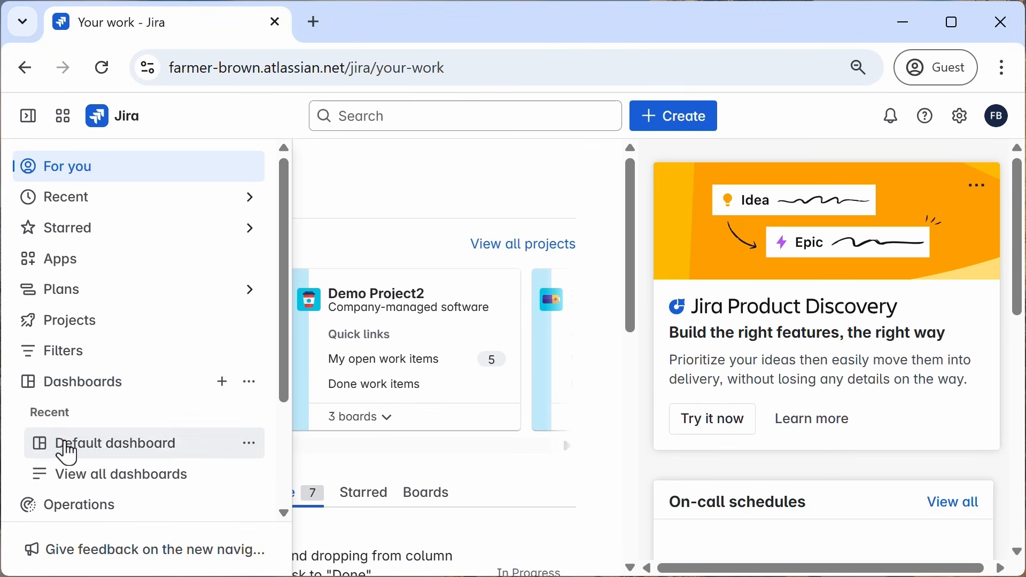
left_click(92, 484)
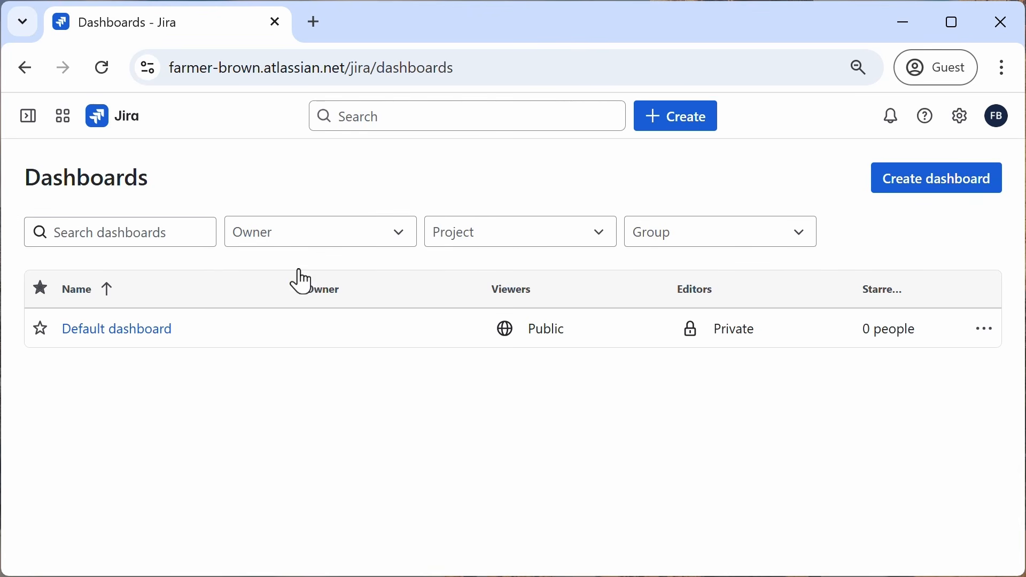
left_click(137, 343)
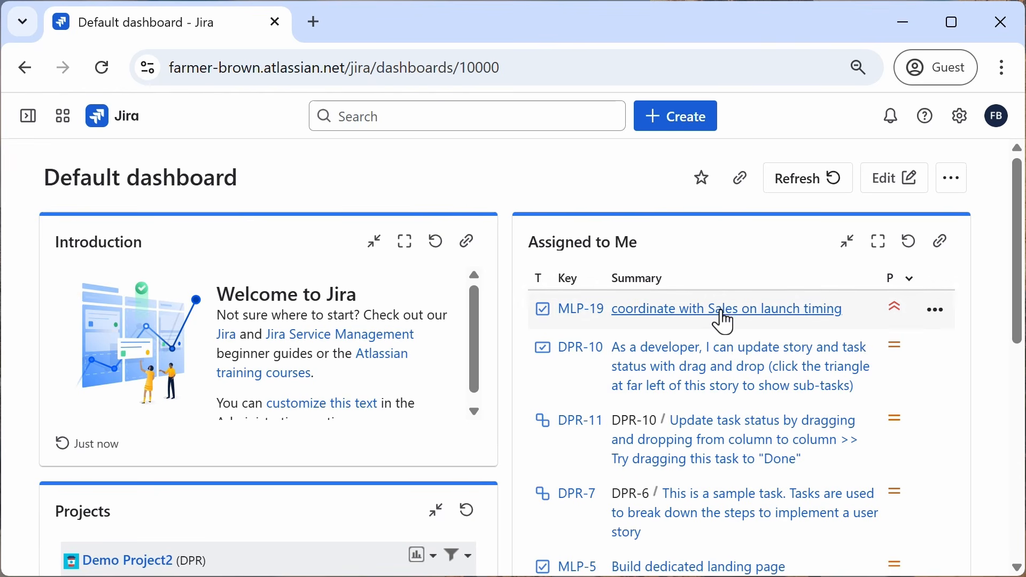
scroll(357, 358, "down", 1)
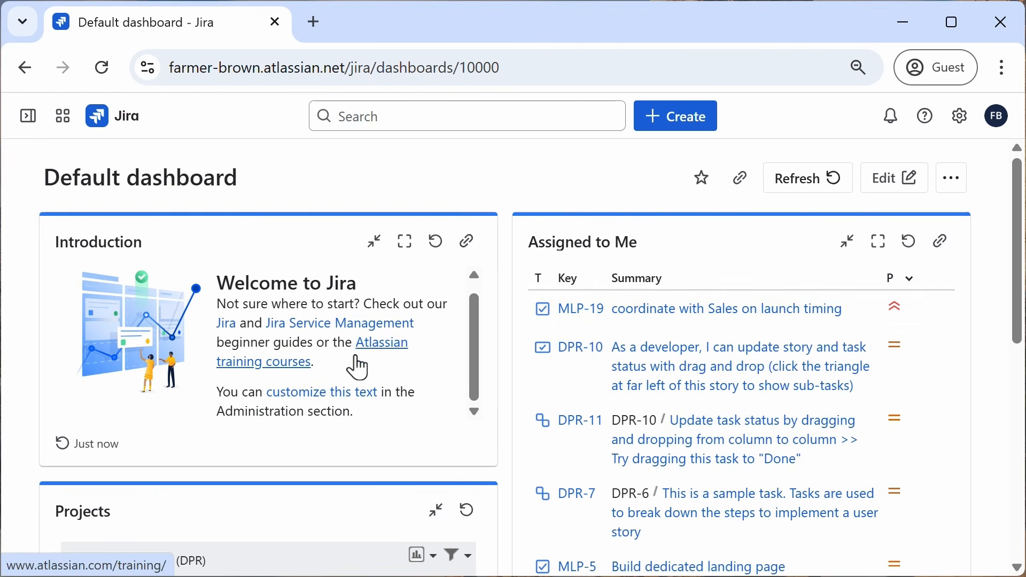
scroll(433, 353, "down", 4)
scroll(443, 343, "down", 1)
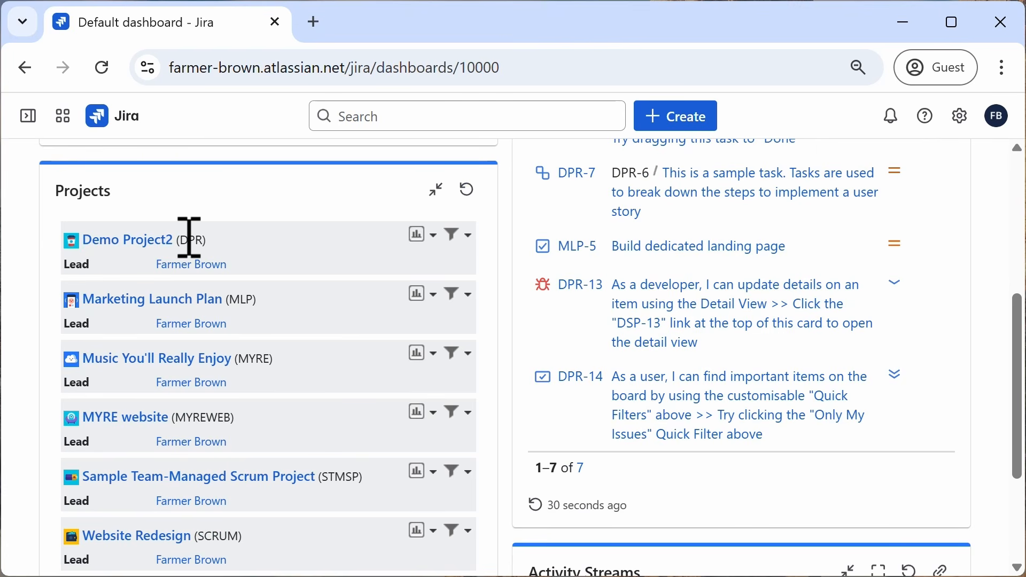
scroll(507, 380, "up", 5)
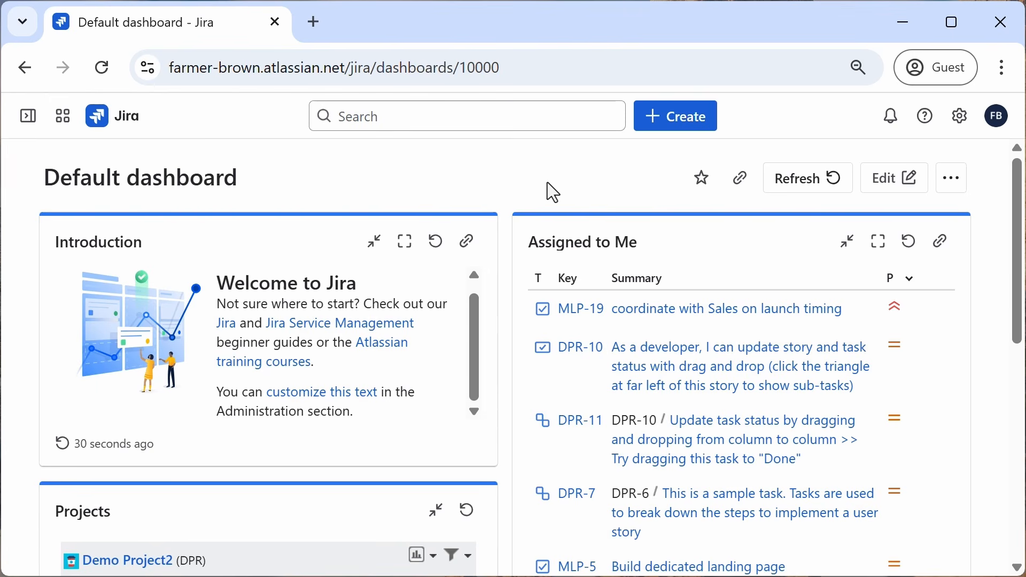
Step: Create a new private dashboard named My work
mouse_move(21, 125)
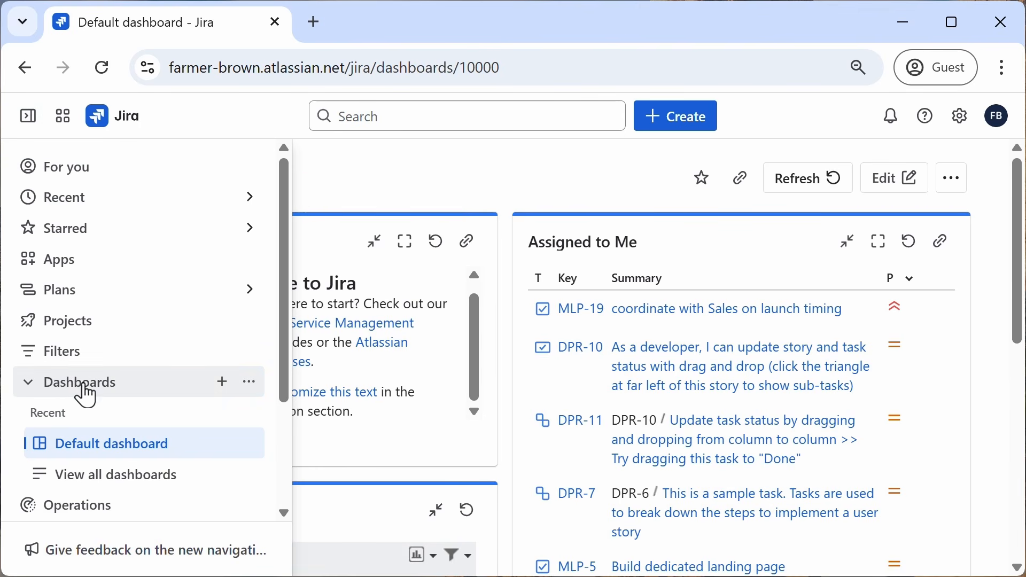
left_click(223, 386)
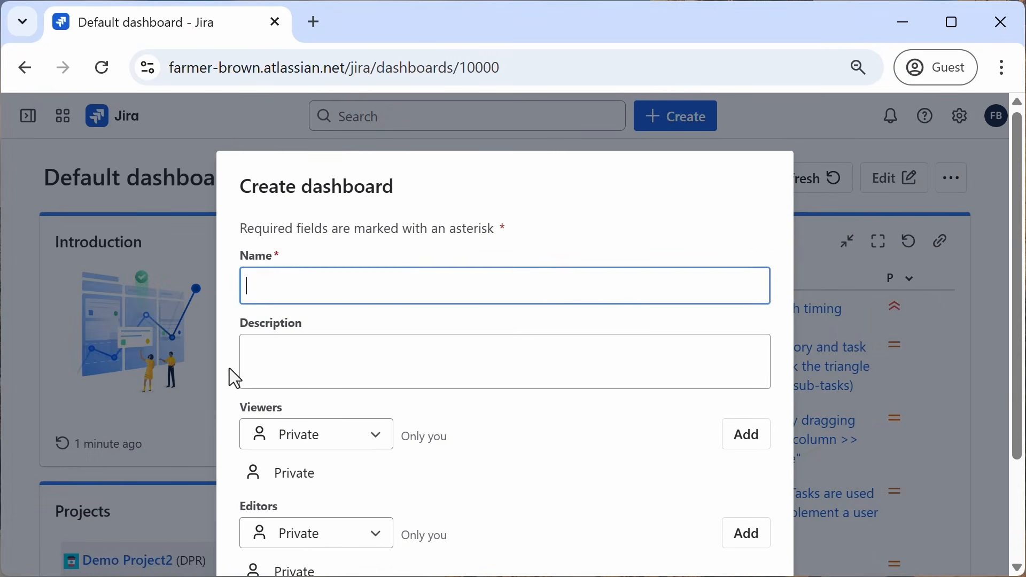
type("My work")
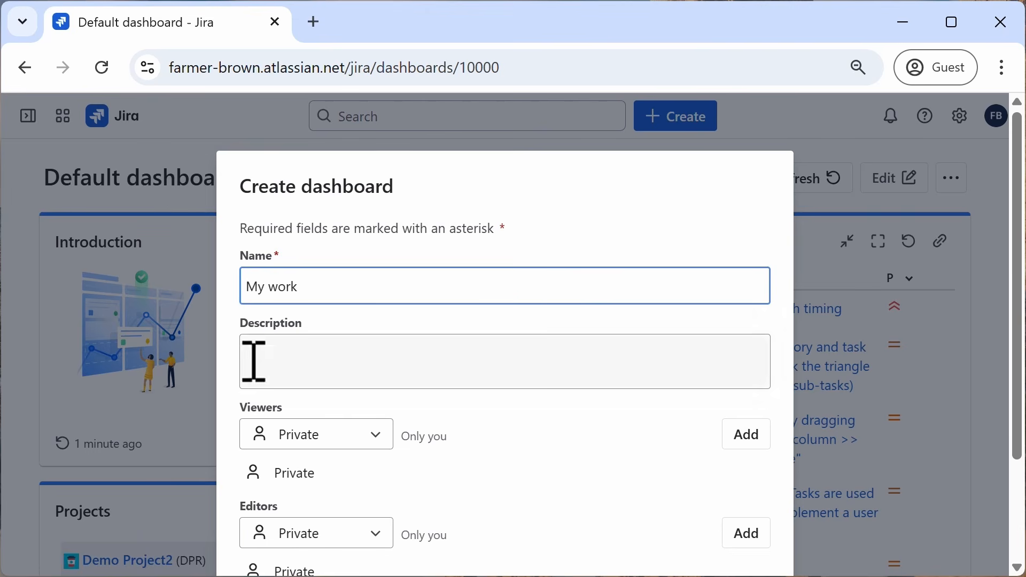
scroll(487, 443, "down", 2)
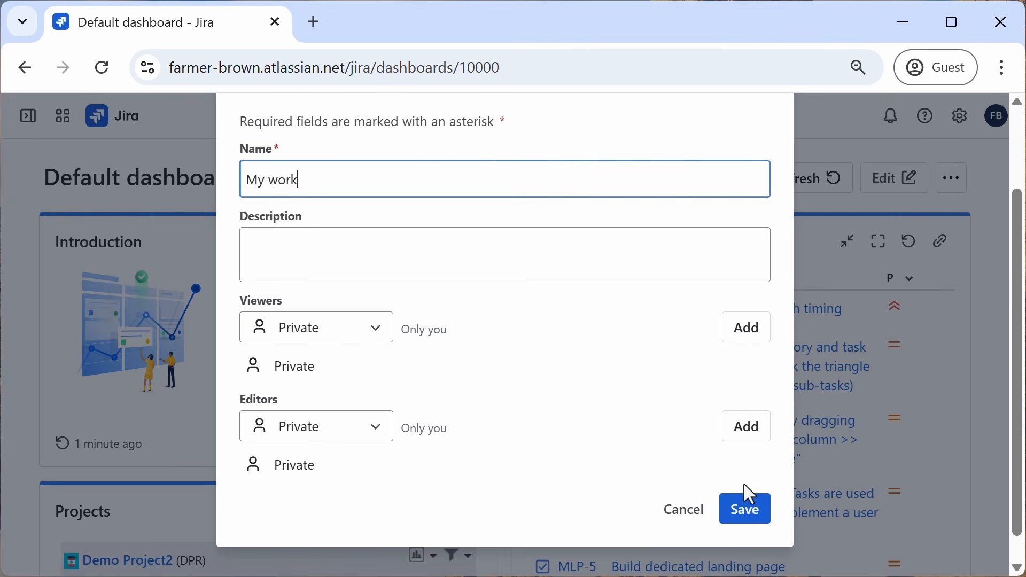
left_click(754, 522)
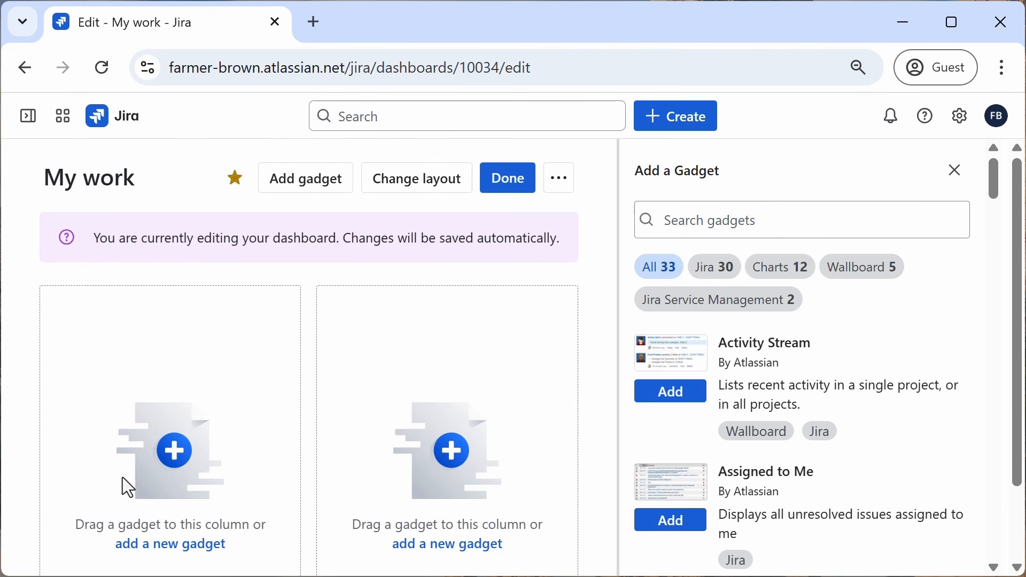
Step: Add a Filter Results gadget to the dashboard, then close the gadget panel
left_click(298, 176)
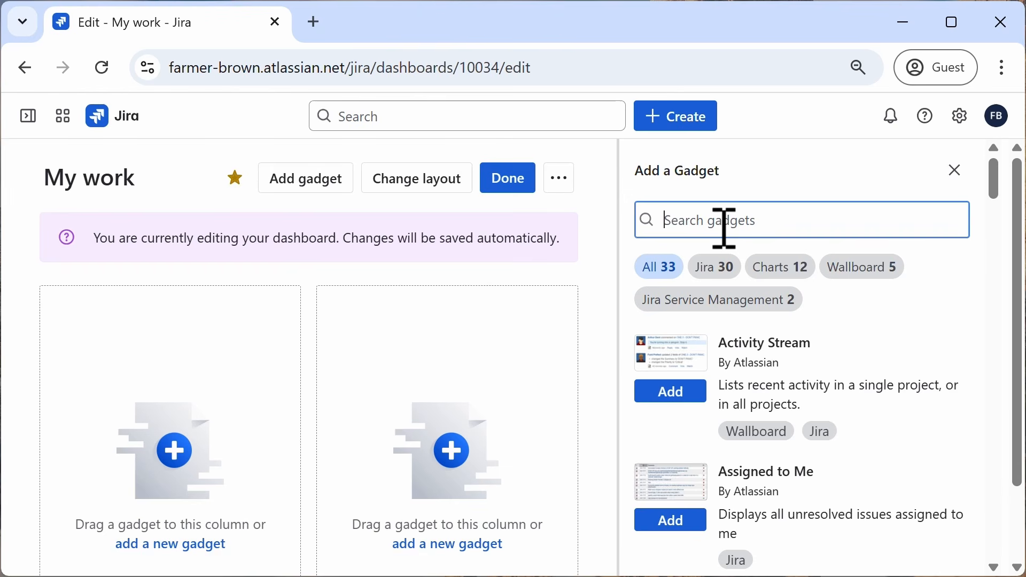
type("filter re")
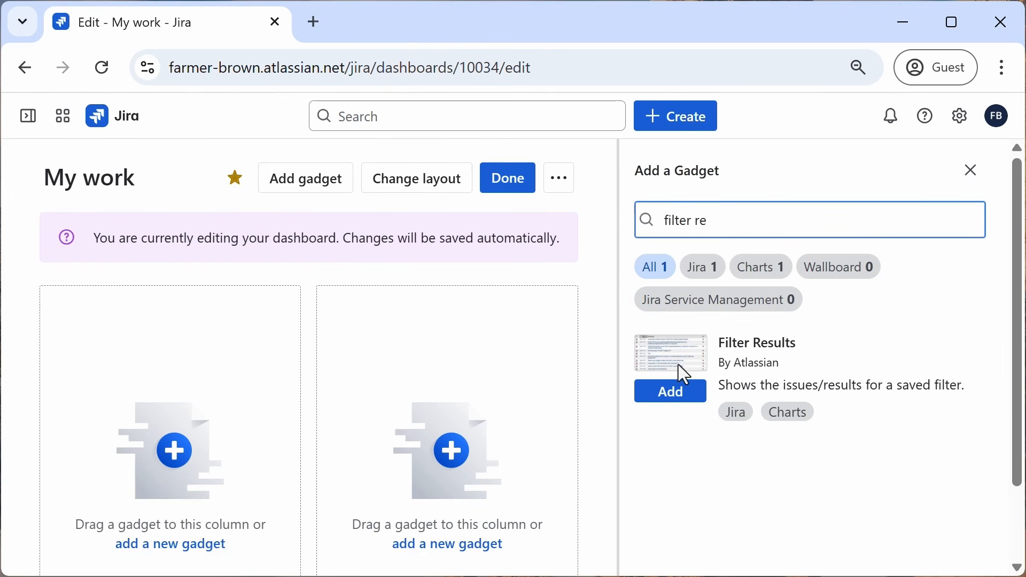
left_click(670, 405)
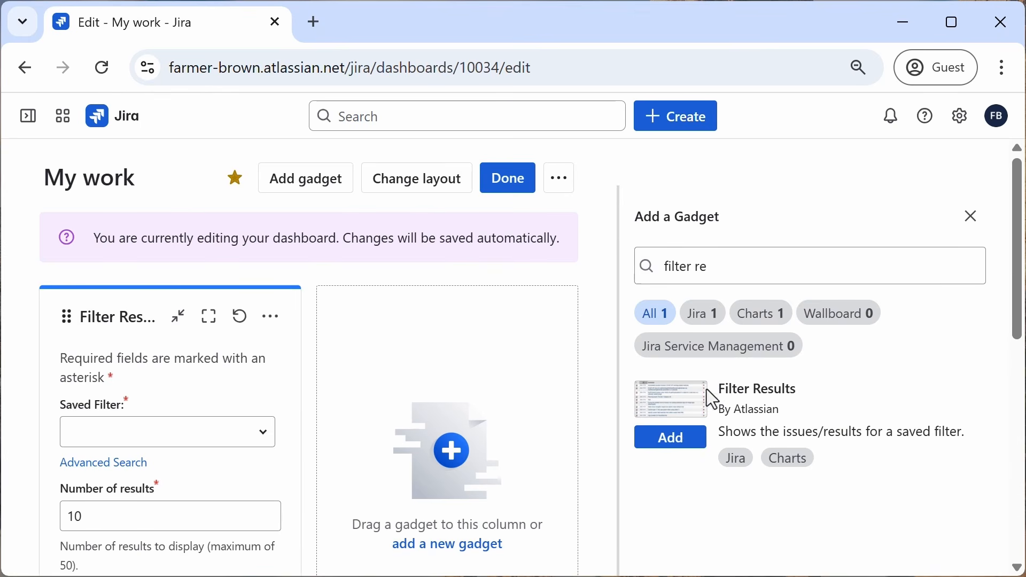
left_click(973, 219)
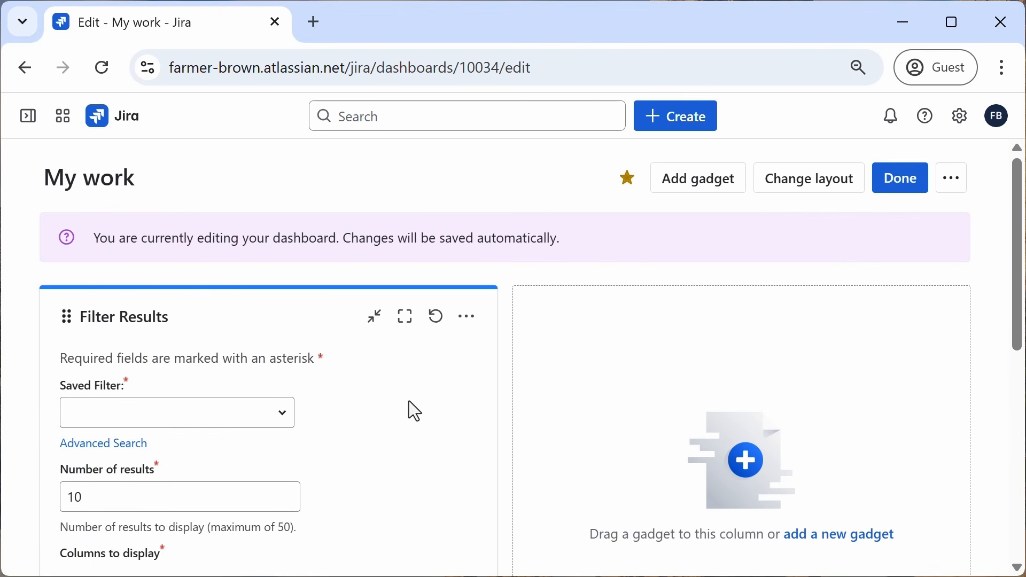
Step: Set the Filter Results gadget's saved filter to My open work items, prioritized
scroll(409, 402, "down", 2)
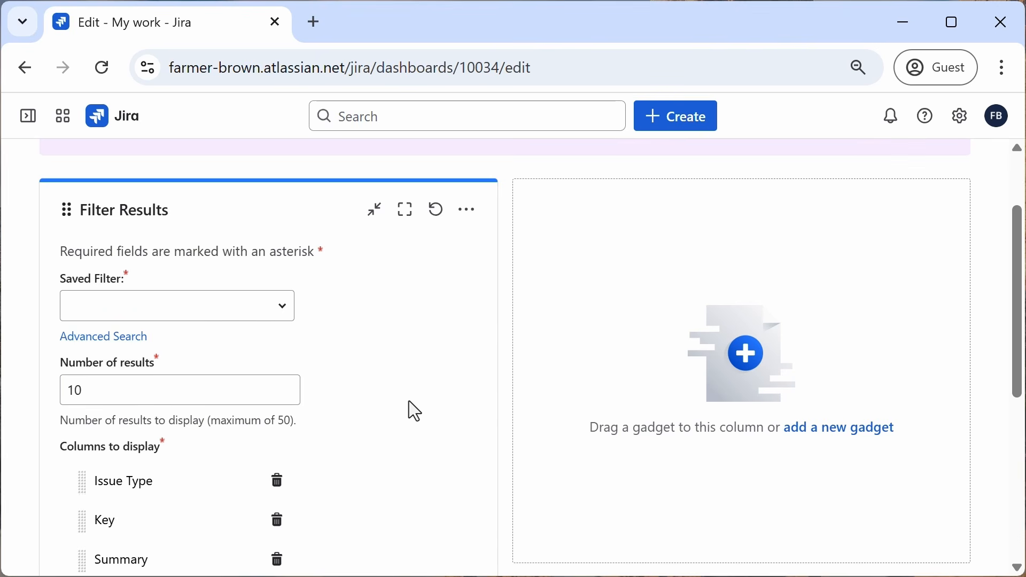
left_click(257, 302)
left_click(283, 310)
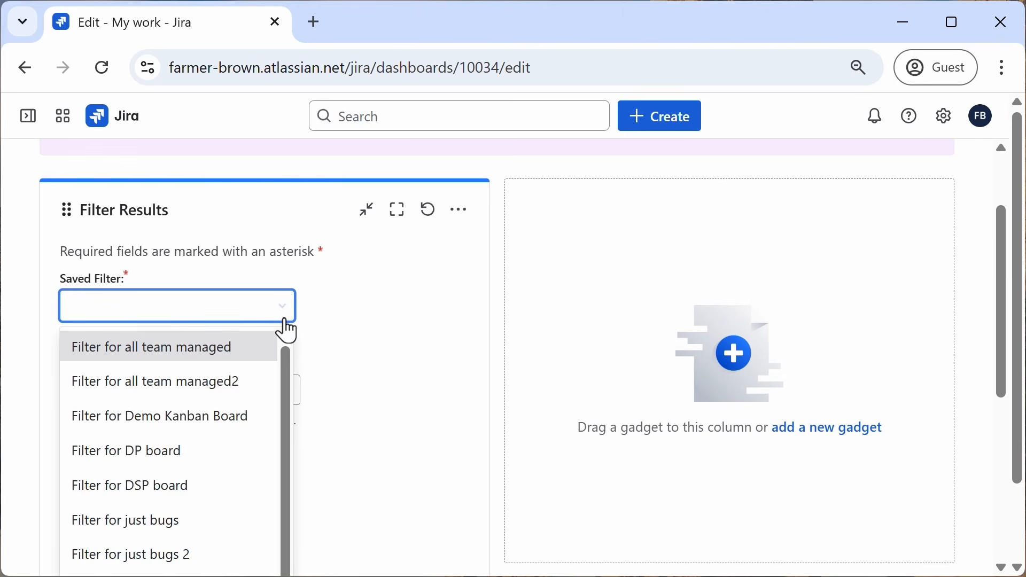
scroll(283, 357, "down", 1)
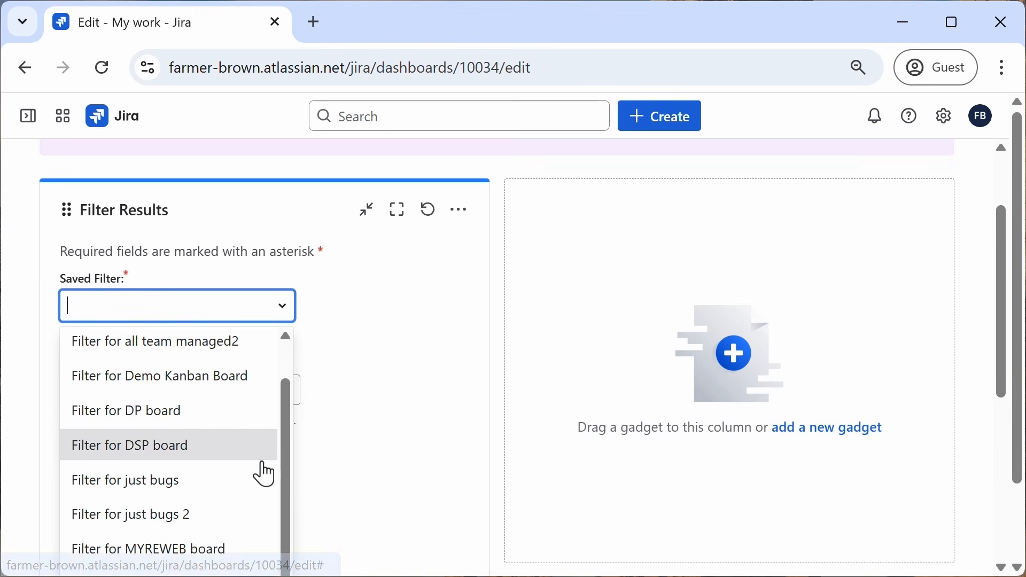
scroll(259, 475, "down", 2)
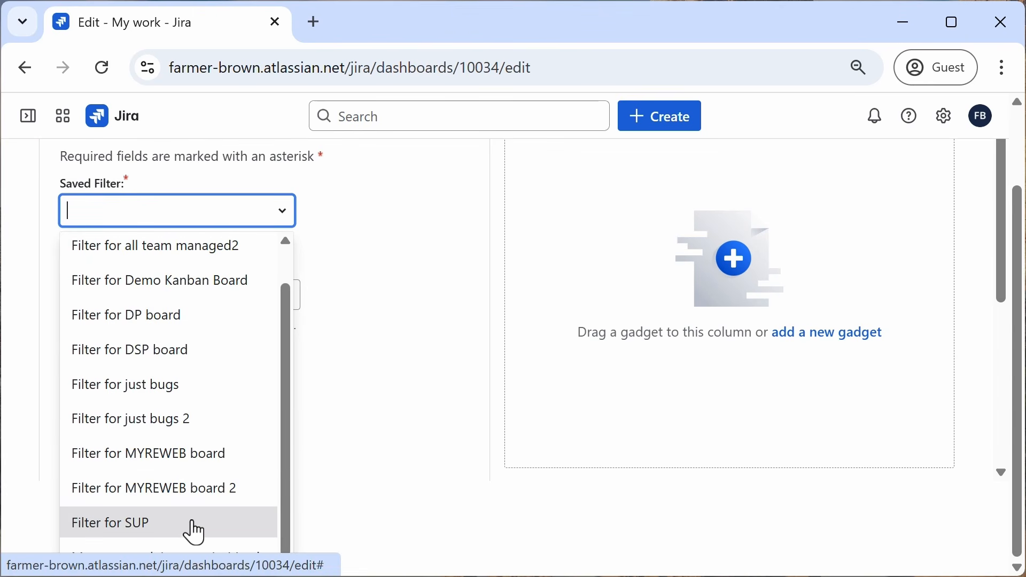
left_click(187, 559)
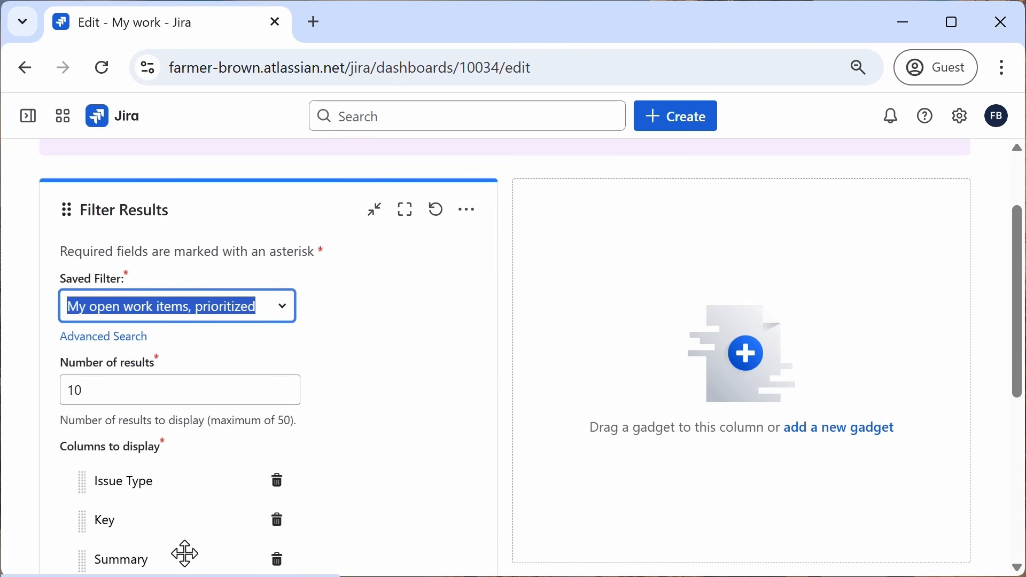
left_click(361, 329)
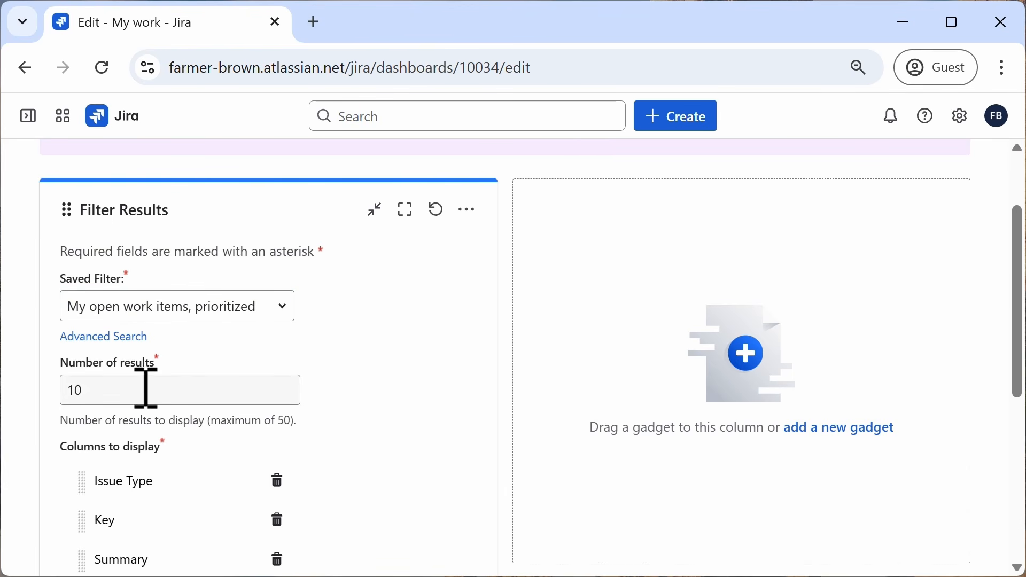
Step: Move the Priority column to the top of the gadget's displayed columns
scroll(139, 364, "down", 2)
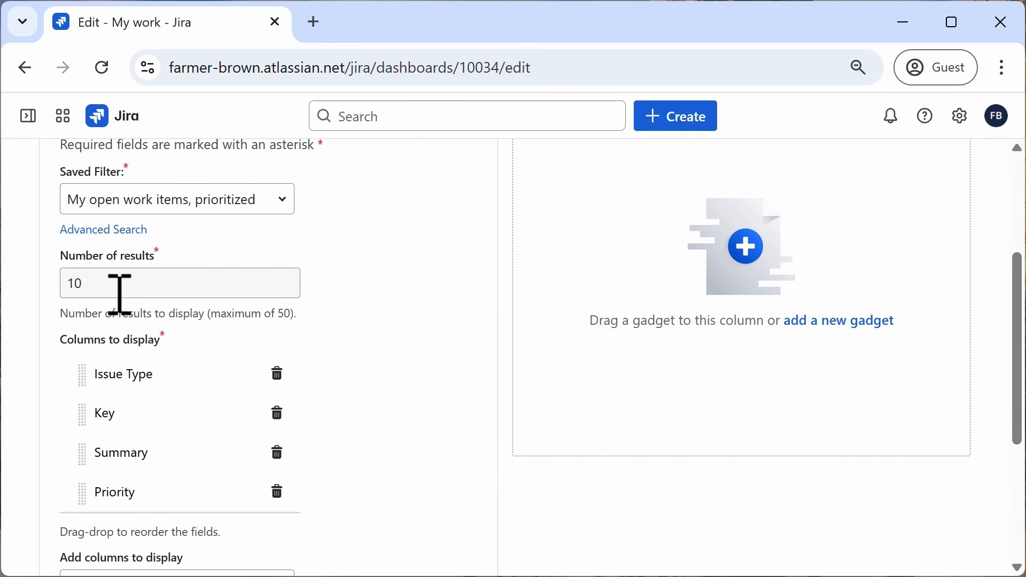
scroll(133, 366, "down", 2)
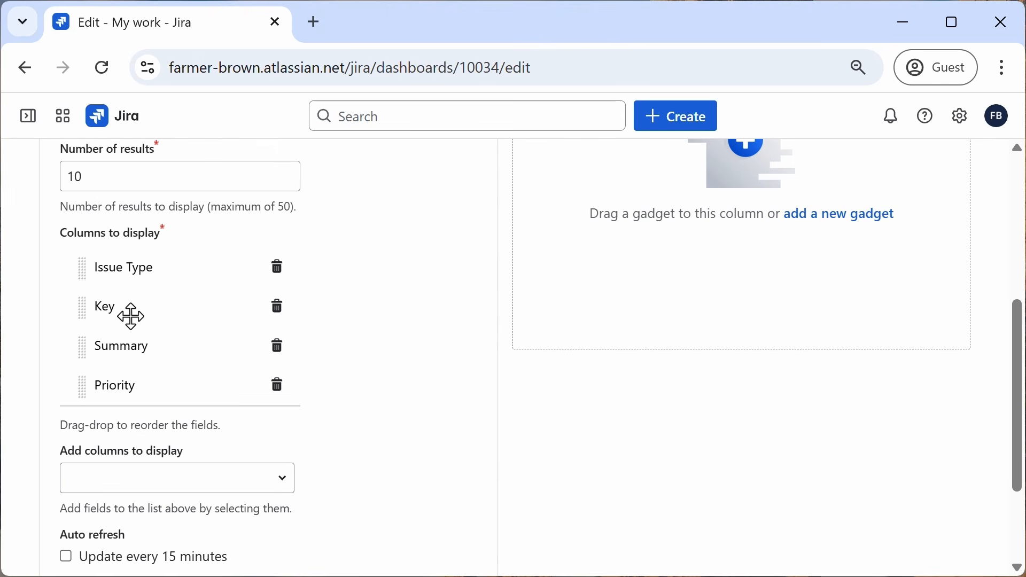
left_click_drag(85, 390, 92, 263)
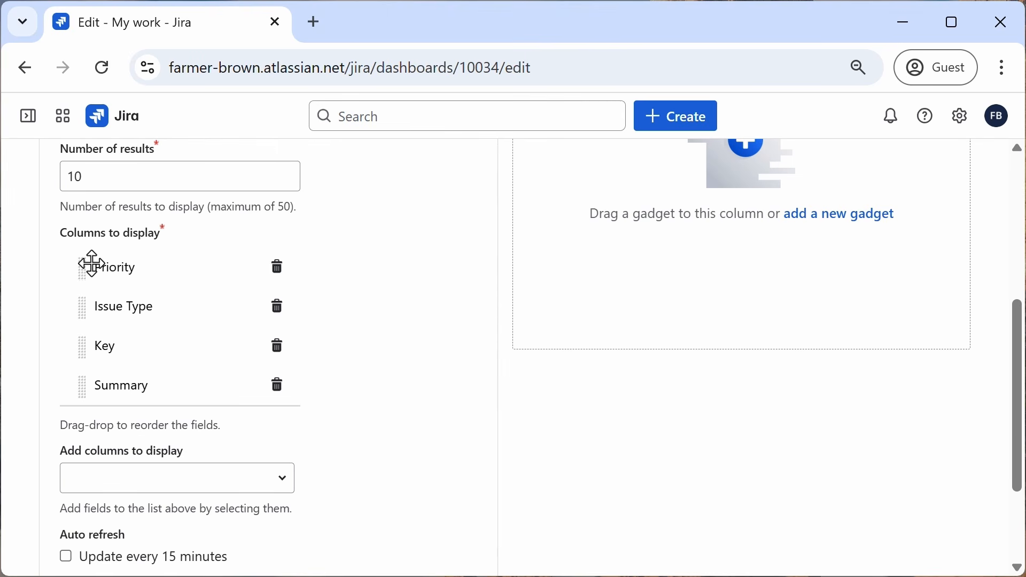
left_click(155, 477)
scroll(294, 500, "down", 3)
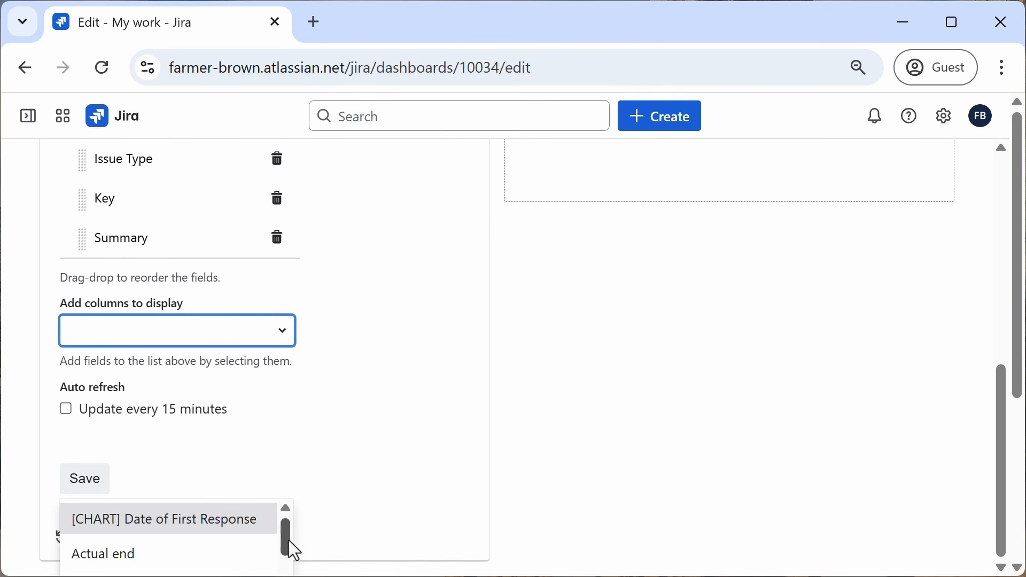
left_click(281, 350)
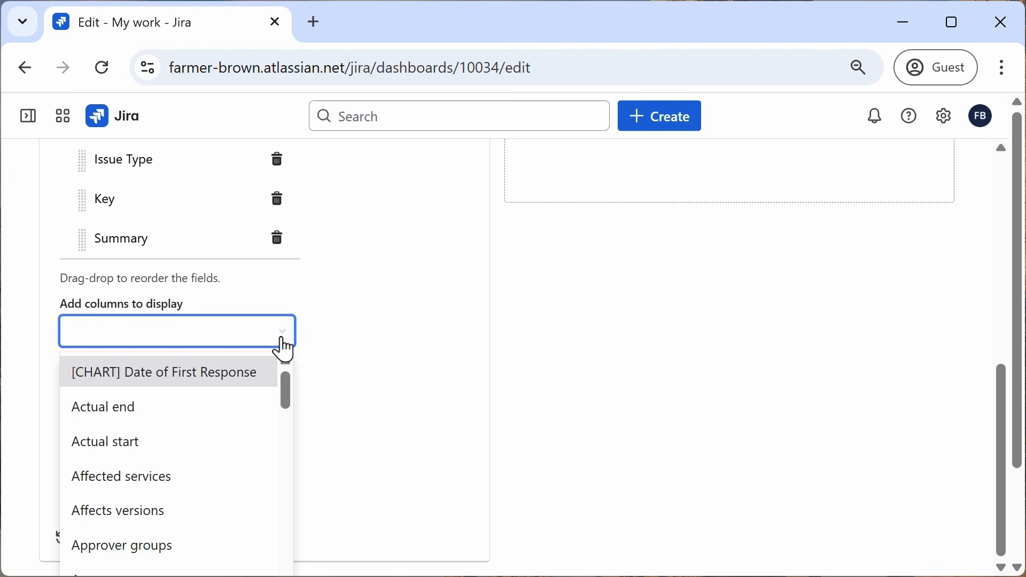
left_click_drag(280, 395, 308, 328)
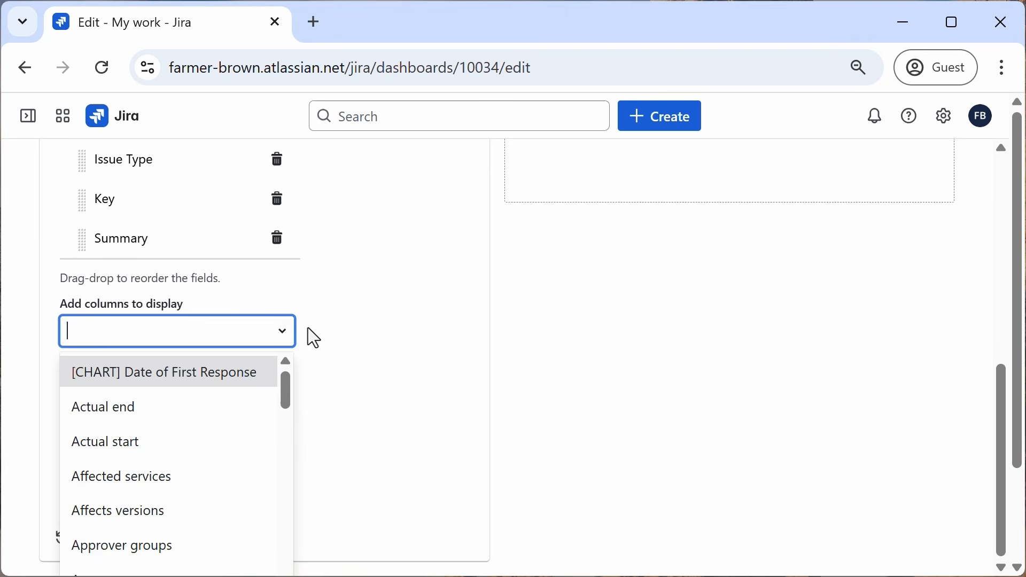
left_click(354, 303)
left_click(61, 283)
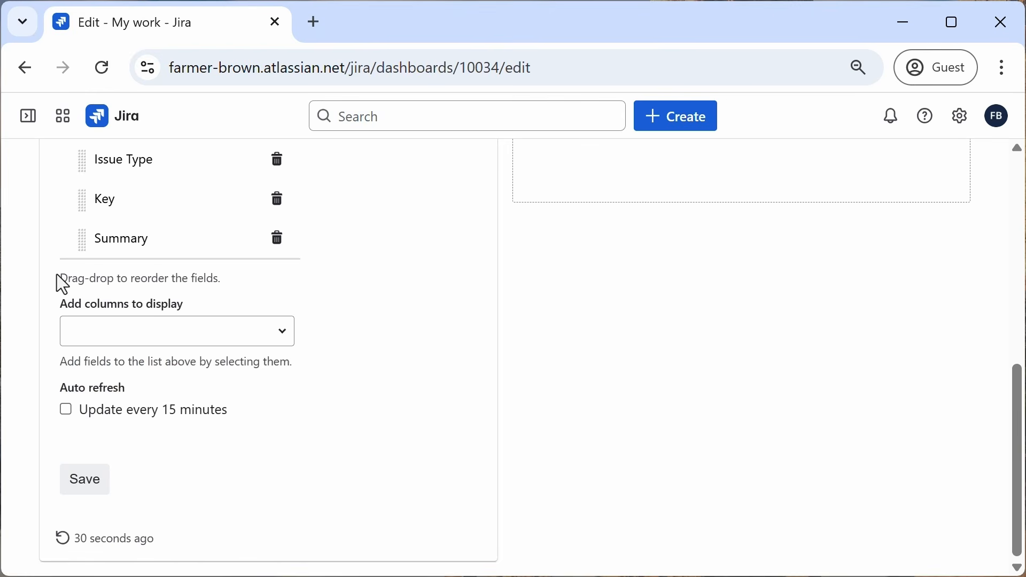
Step: Enable auto refresh every 15 minutes and save the Filter Results gadget settings
left_click(65, 415)
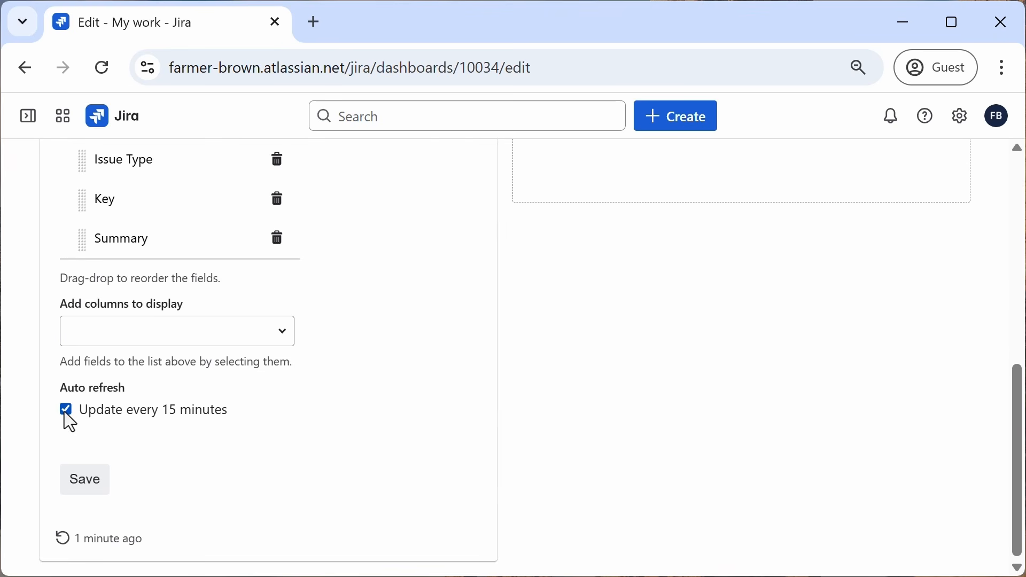
left_click(84, 496)
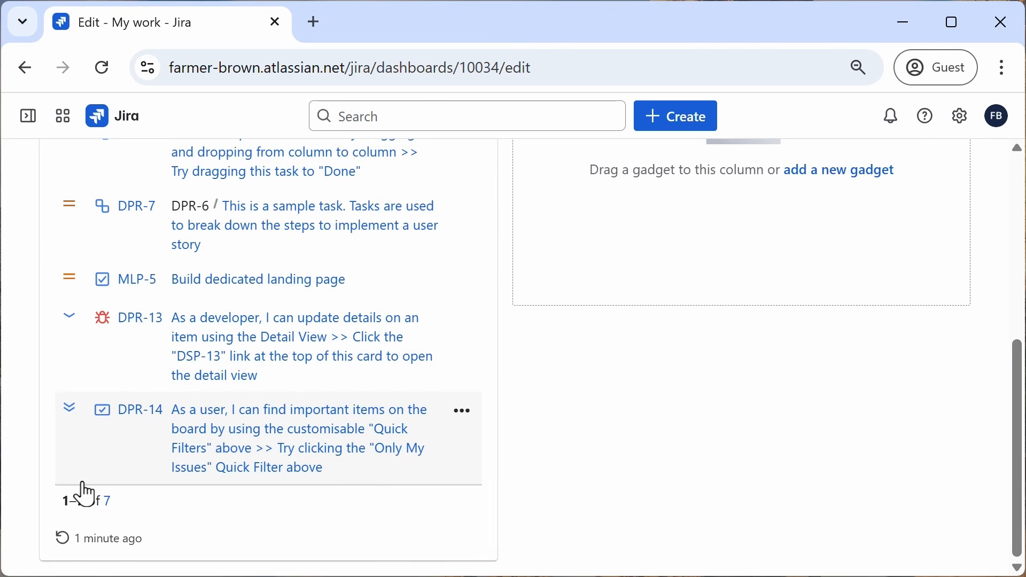
scroll(551, 439, "up", 5)
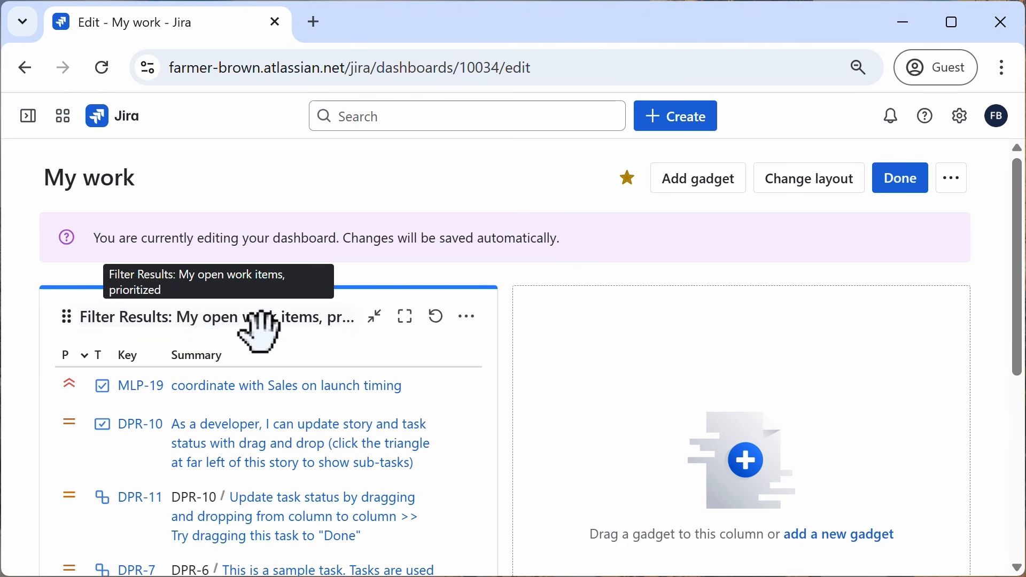
scroll(246, 395, "down", 6)
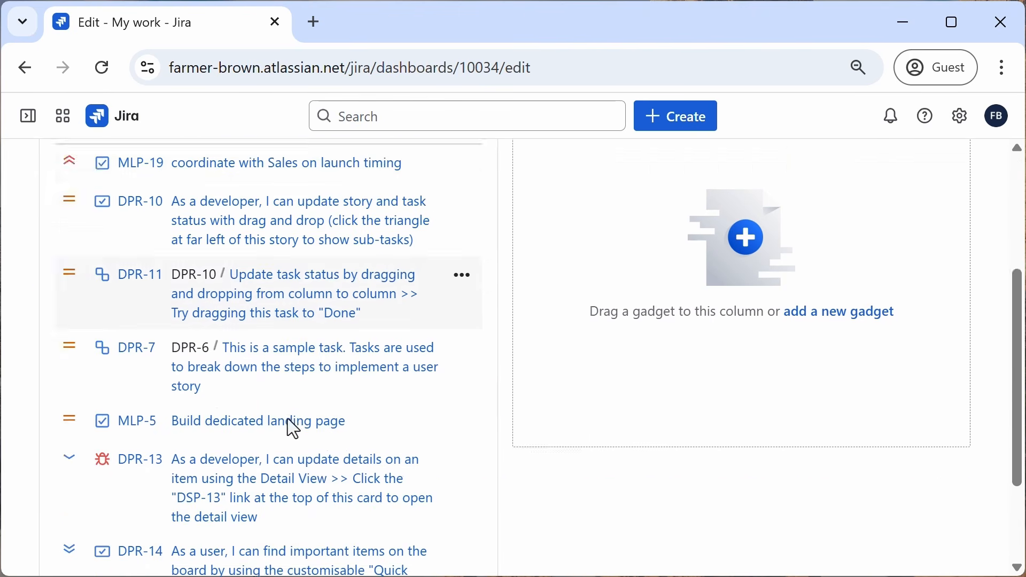
scroll(289, 422, "up", 5)
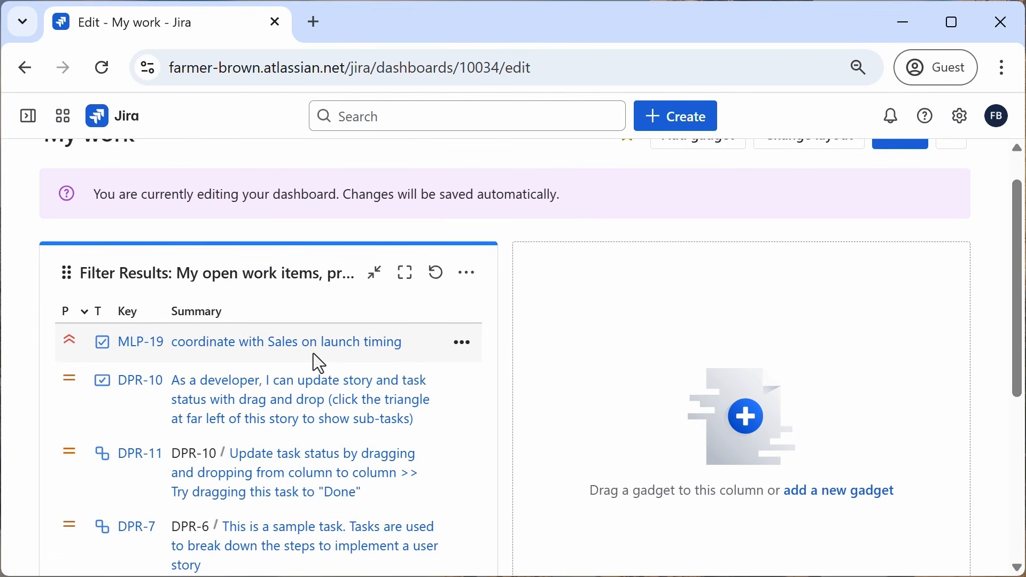
scroll(586, 368, "up", 1)
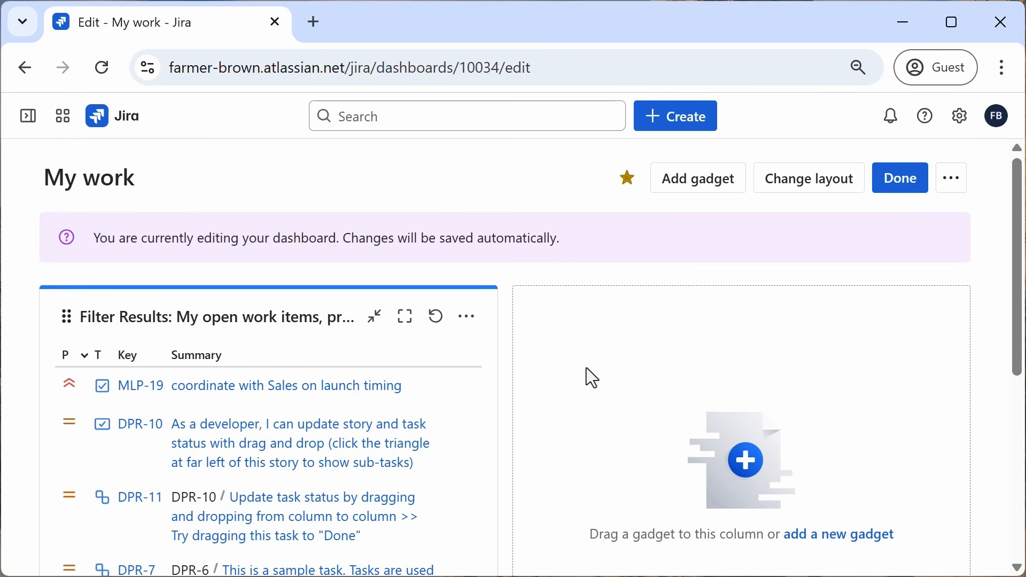
Step: Add an Issue Statistics gadget to the dashboard, then close the gadget panel
left_click(700, 179)
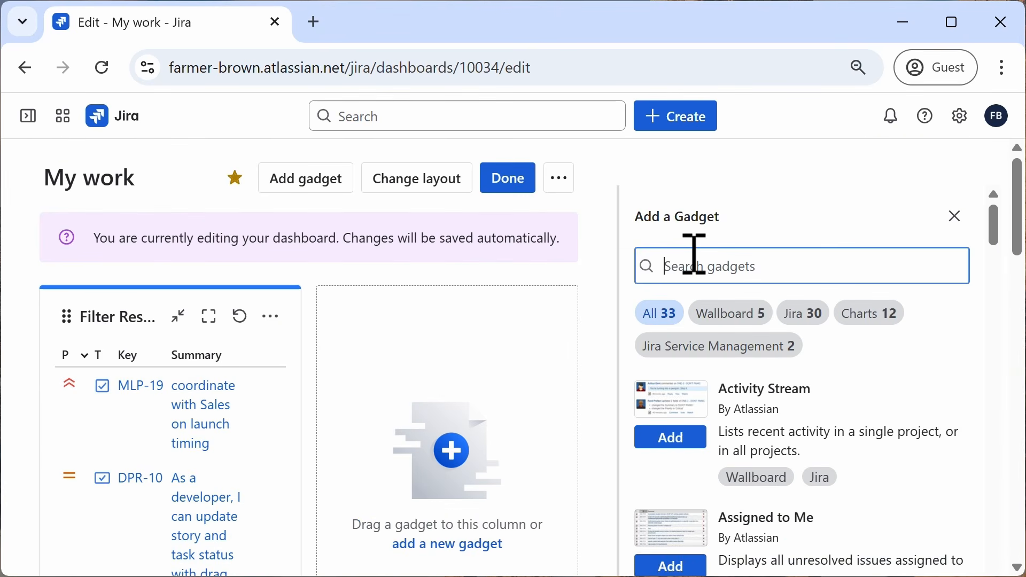
type("iss")
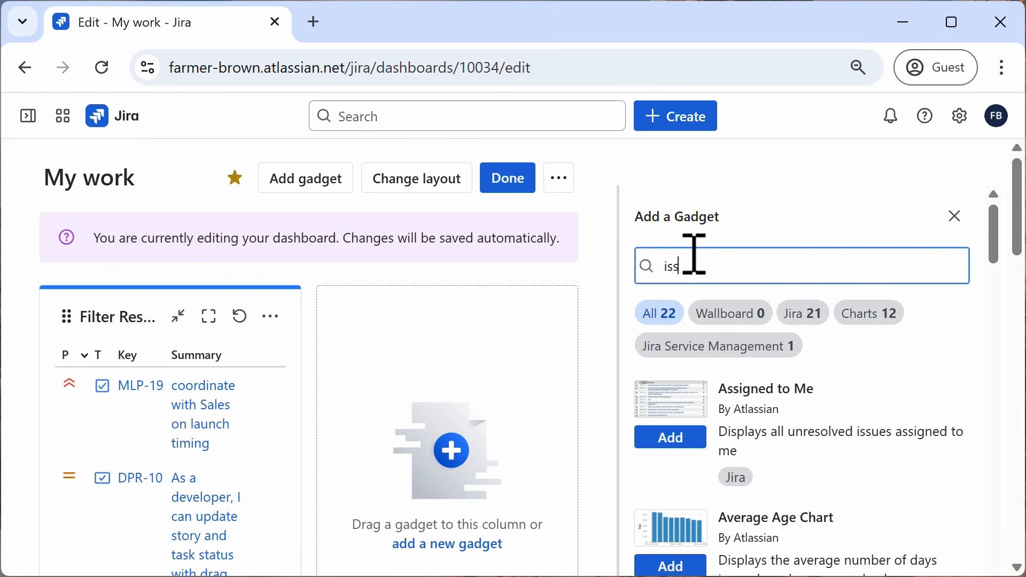
type("ue sta")
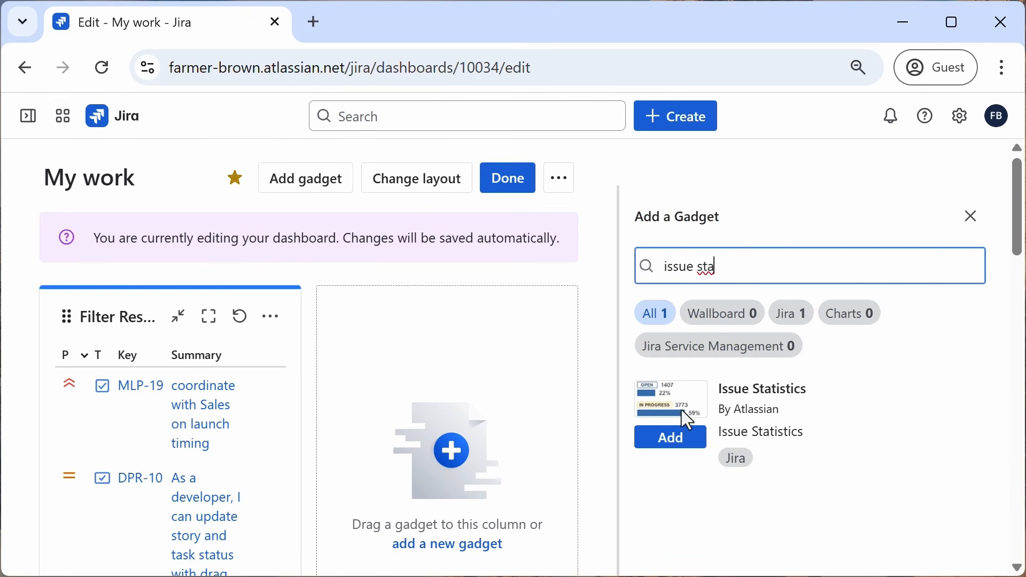
left_click(672, 439)
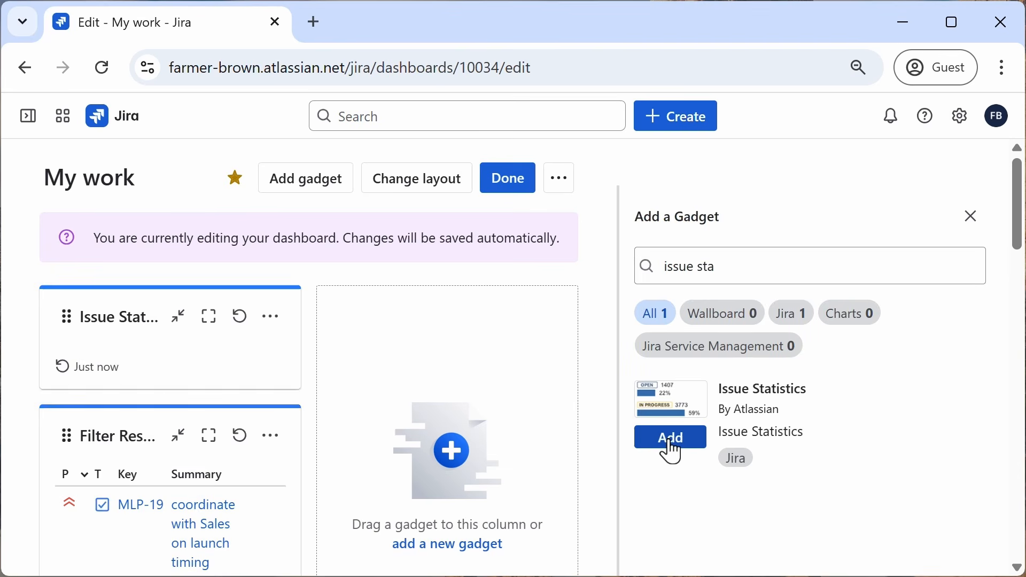
left_click(970, 219)
Step: Set the Issue Statistics gadget's saved filter to My open work items, prioritized
scroll(137, 425, "down", 2)
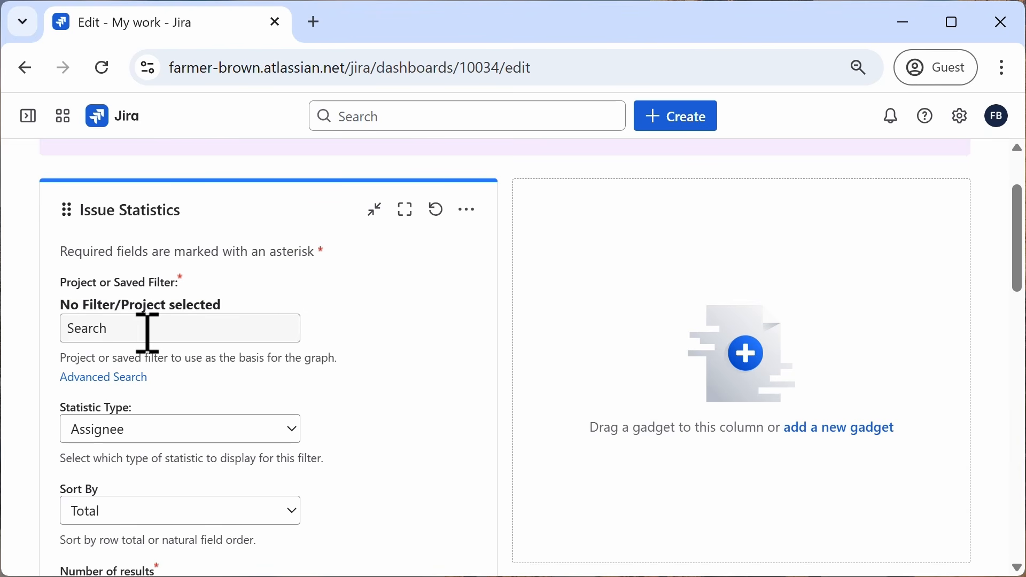
left_click(147, 332)
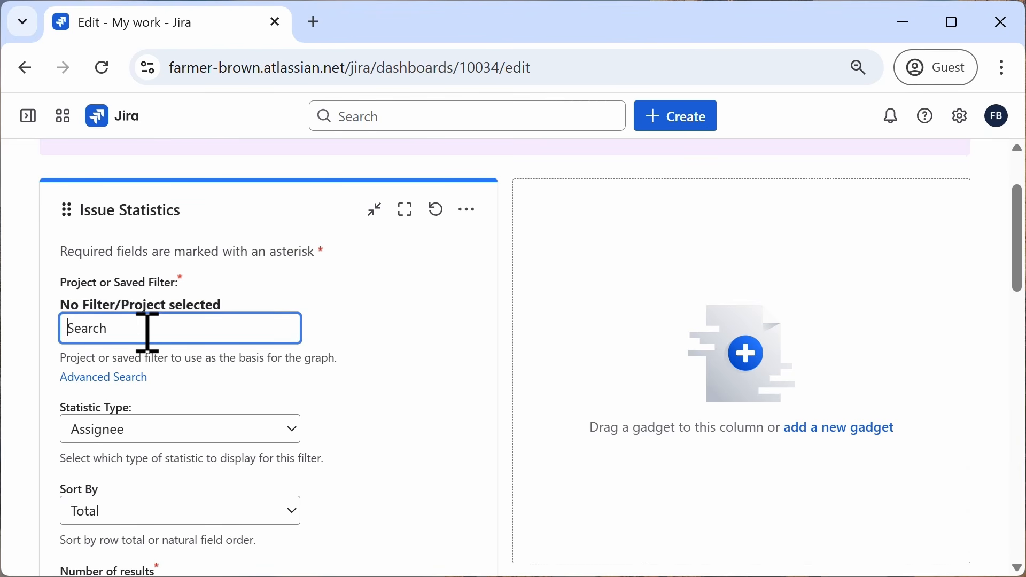
type("my")
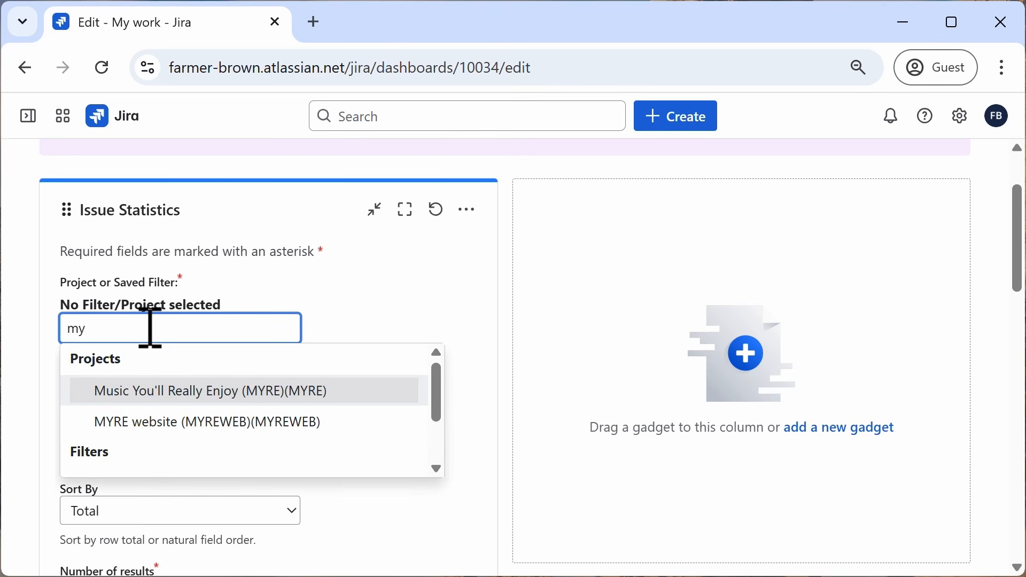
scroll(201, 404, "down", 3)
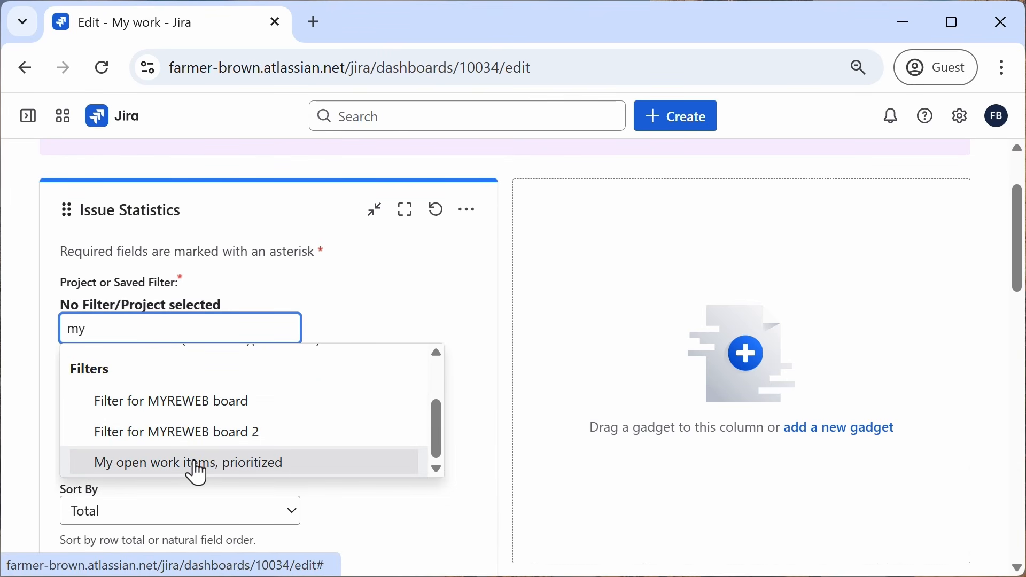
left_click(195, 462)
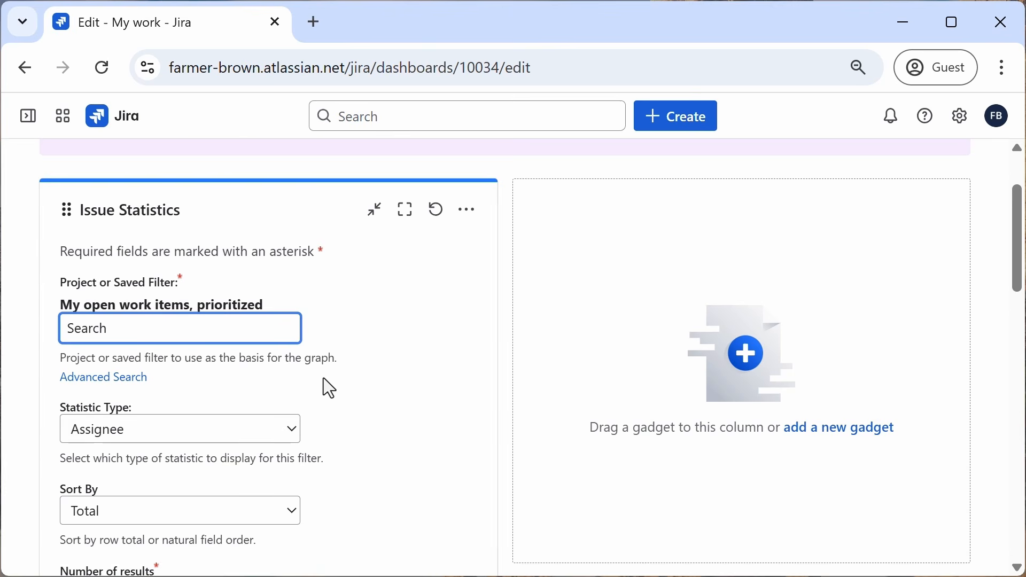
Step: Set the Issue Statistics gadget's statistic type to Project
scroll(328, 388, "down", 2)
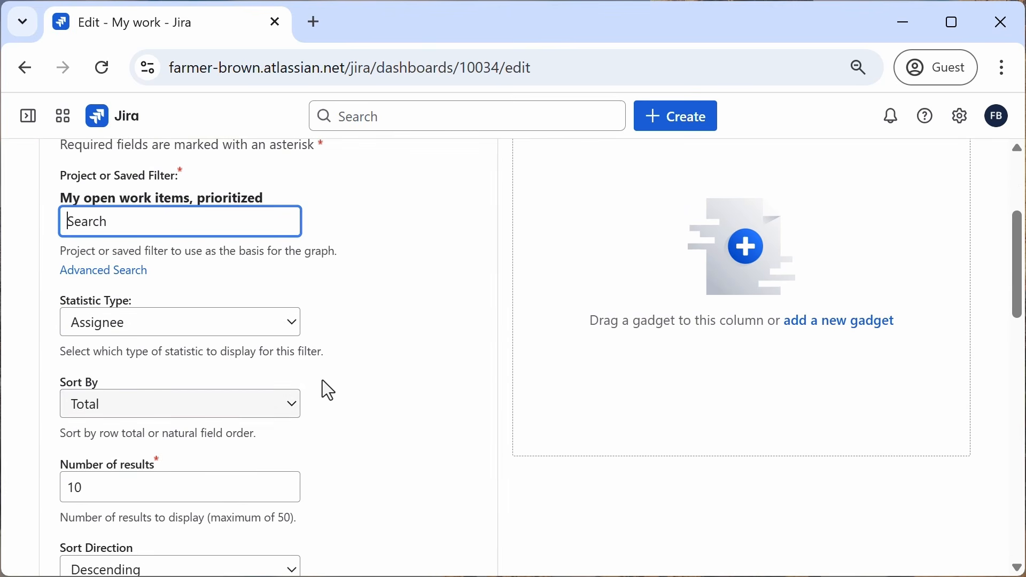
left_click(252, 328)
left_click(253, 328)
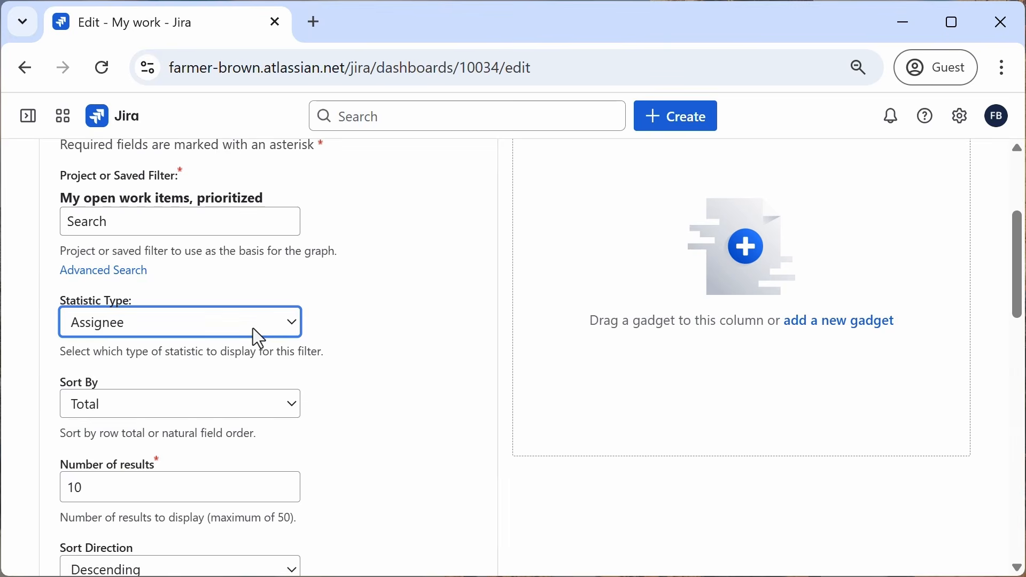
left_click(258, 338)
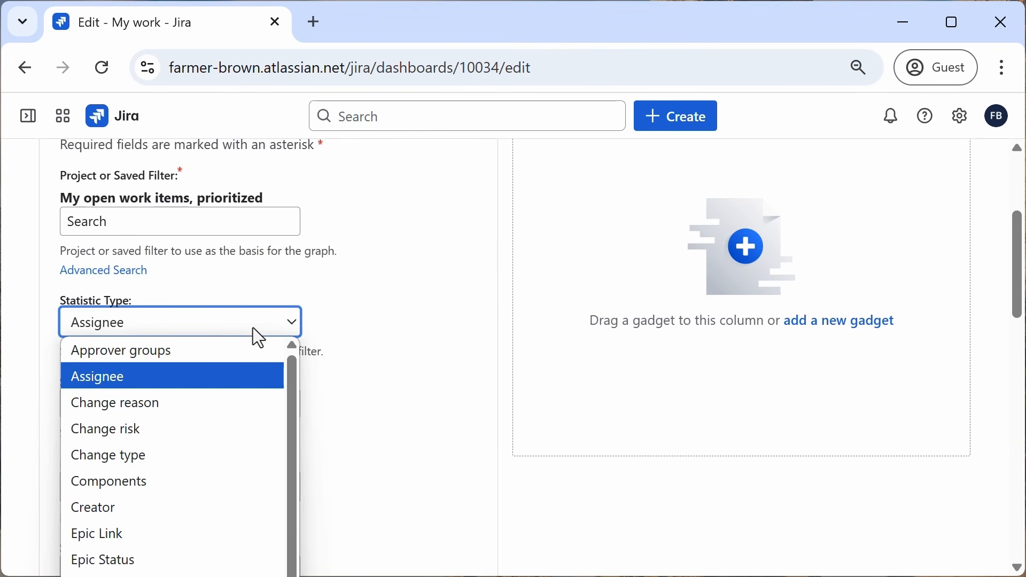
key("Page_Down")
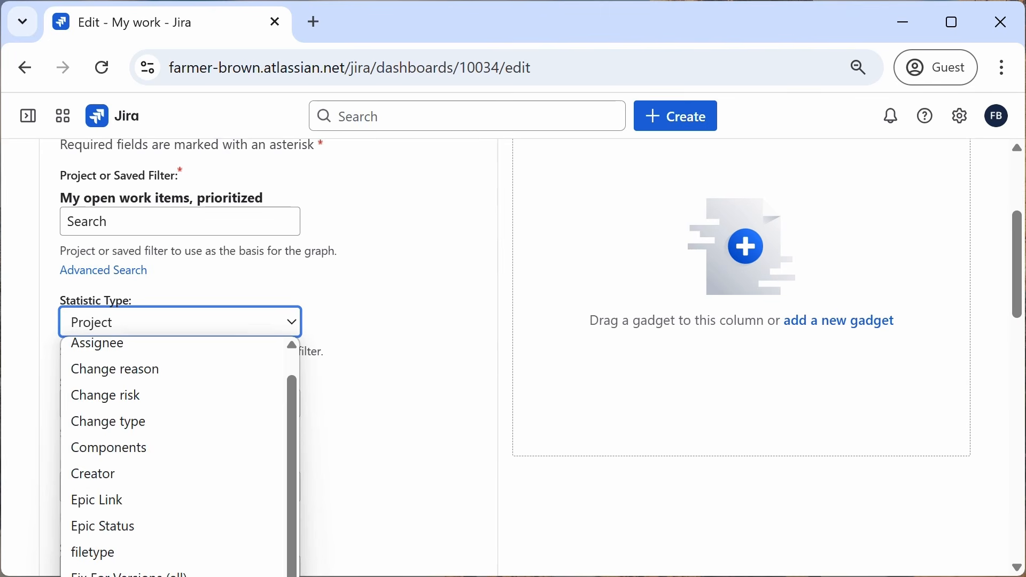
left_click(235, 575)
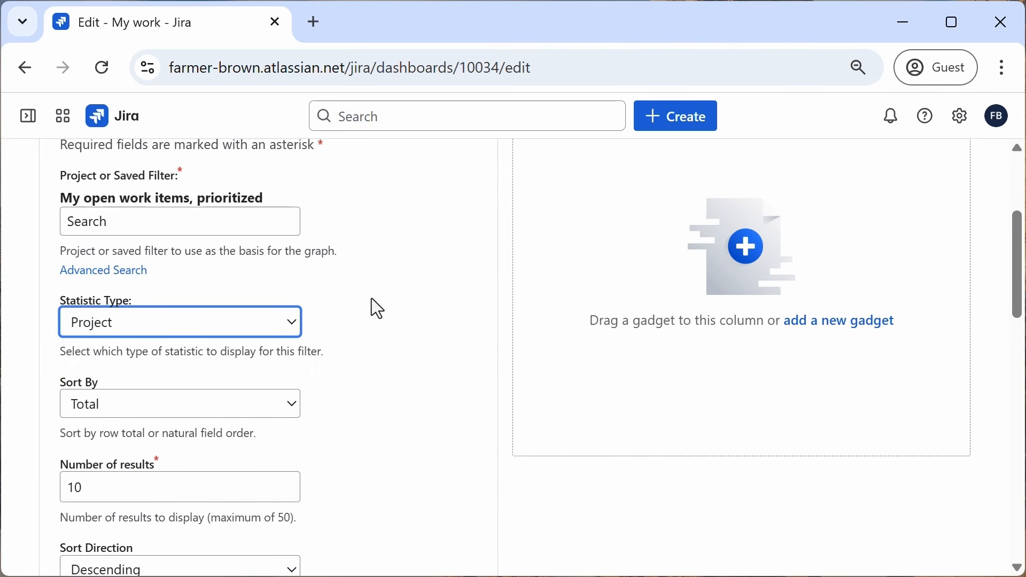
Step: Enable auto refresh every 15 minutes and save the Issue Statistics gadget settings
scroll(371, 300, "down", 2)
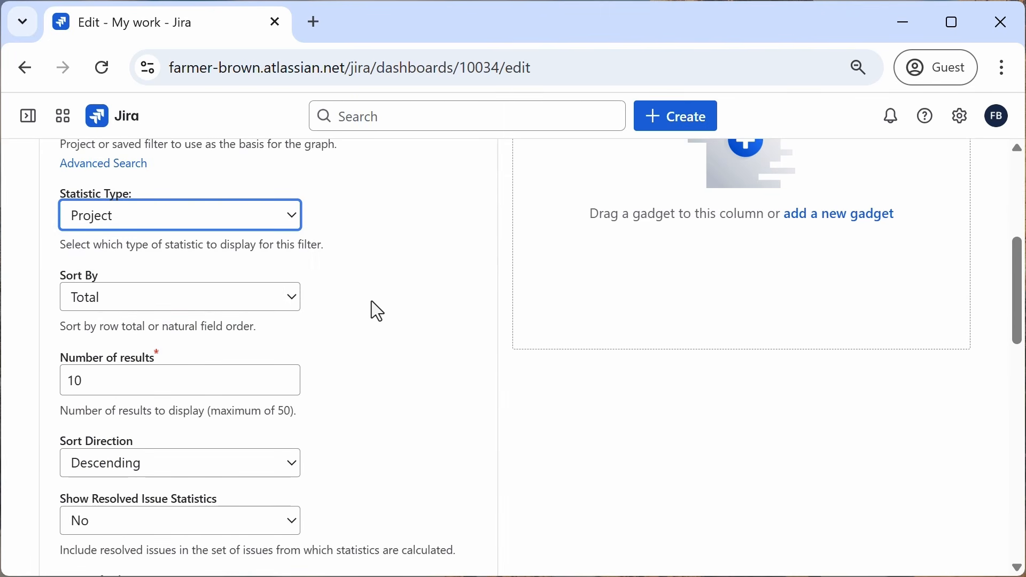
scroll(371, 302, "down", 4)
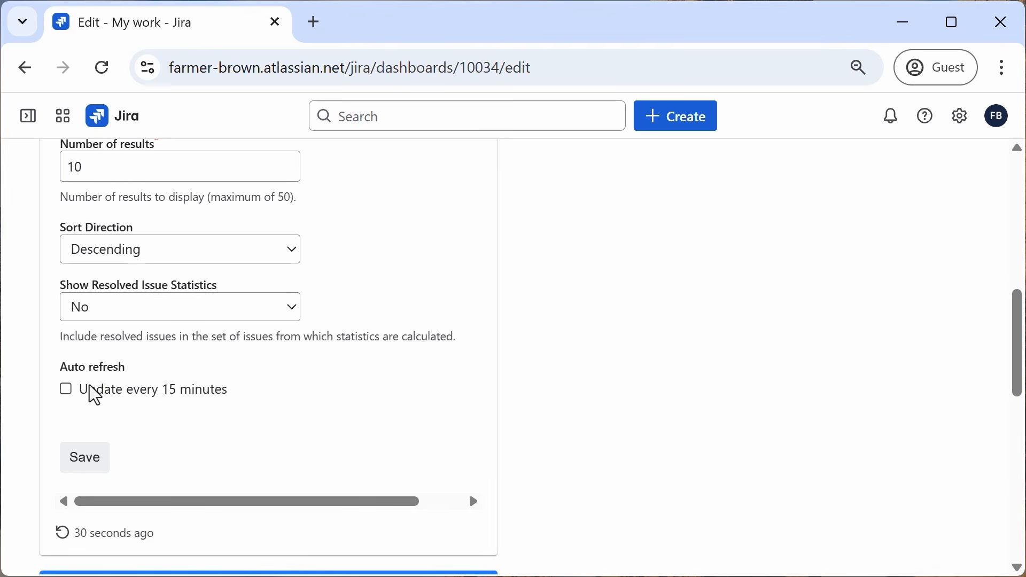
left_click(66, 390)
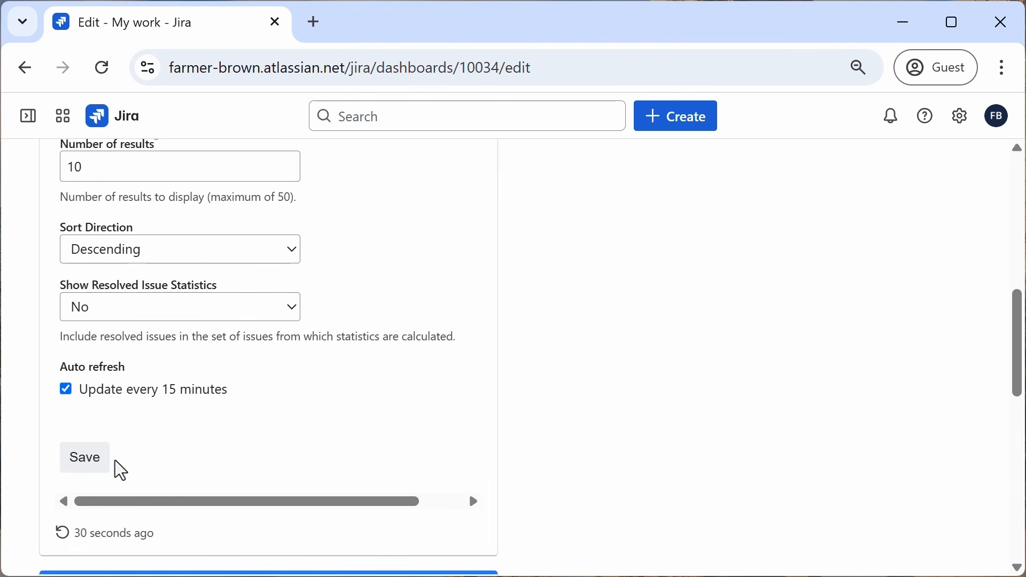
left_click(92, 463)
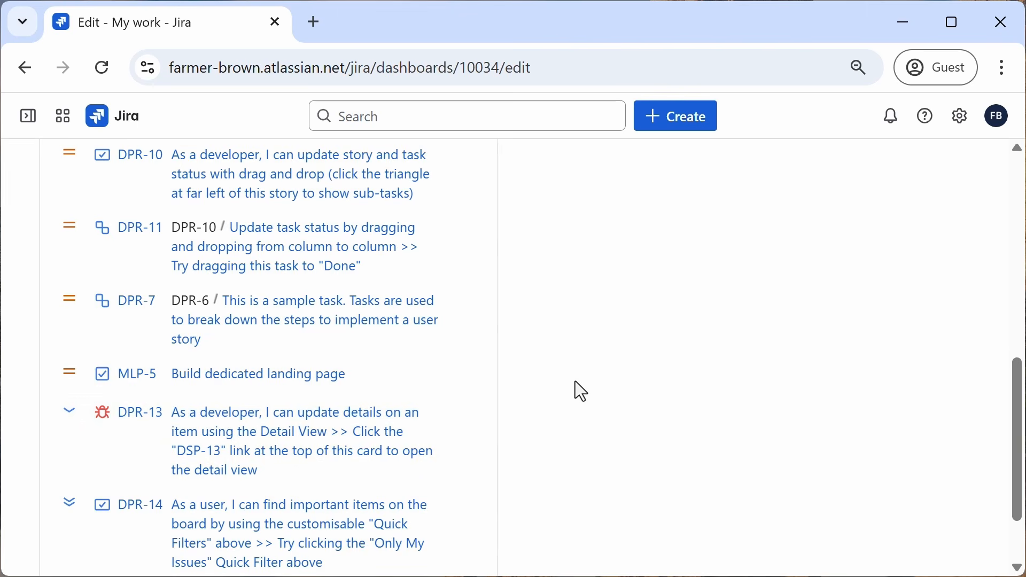
Step: Add a Pie Chart gadget to the empty column, then close the gadget panel
scroll(603, 380, "down", 2)
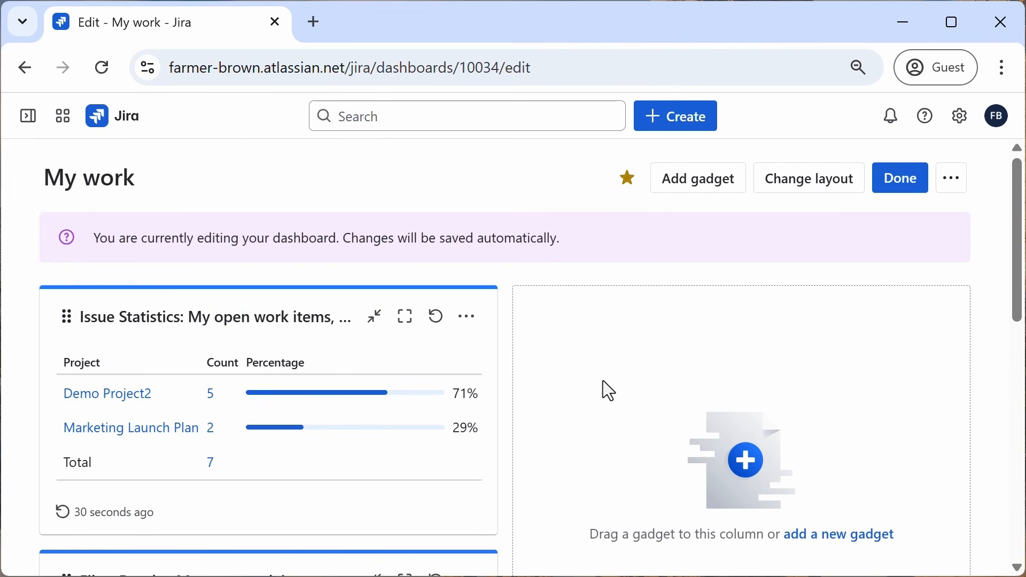
scroll(542, 384, "down", 2)
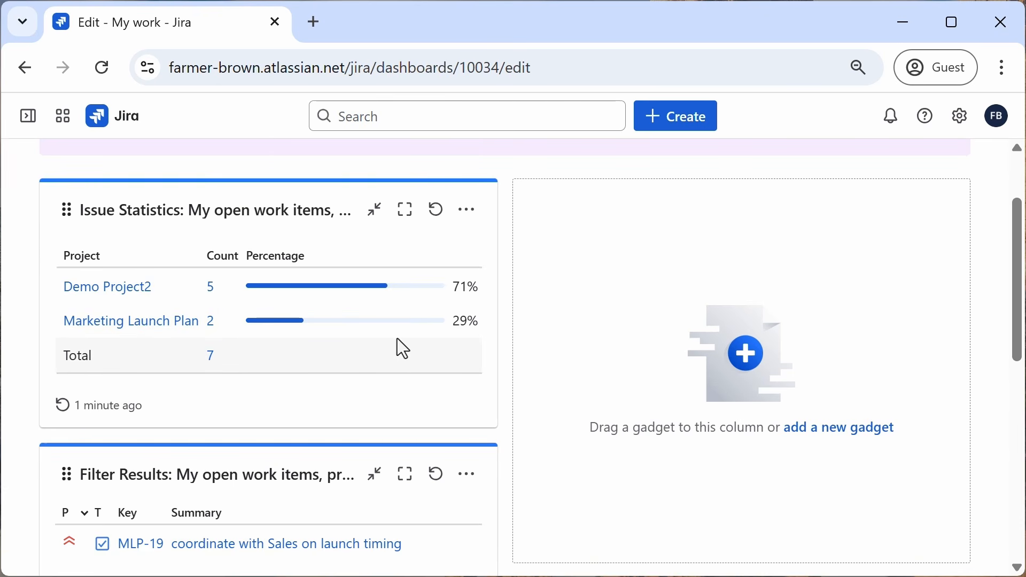
left_click(850, 432)
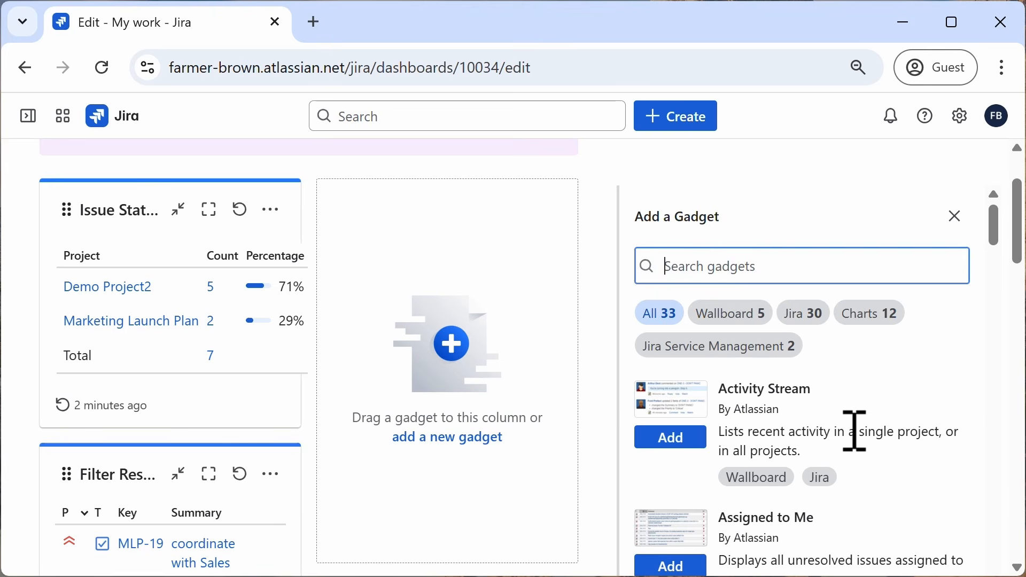
type("pie")
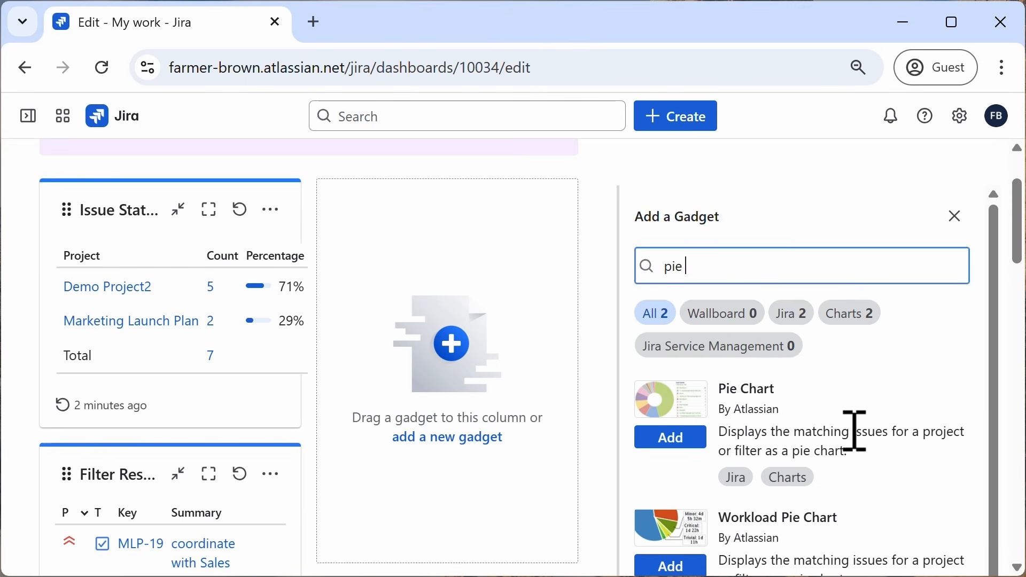
left_click(672, 448)
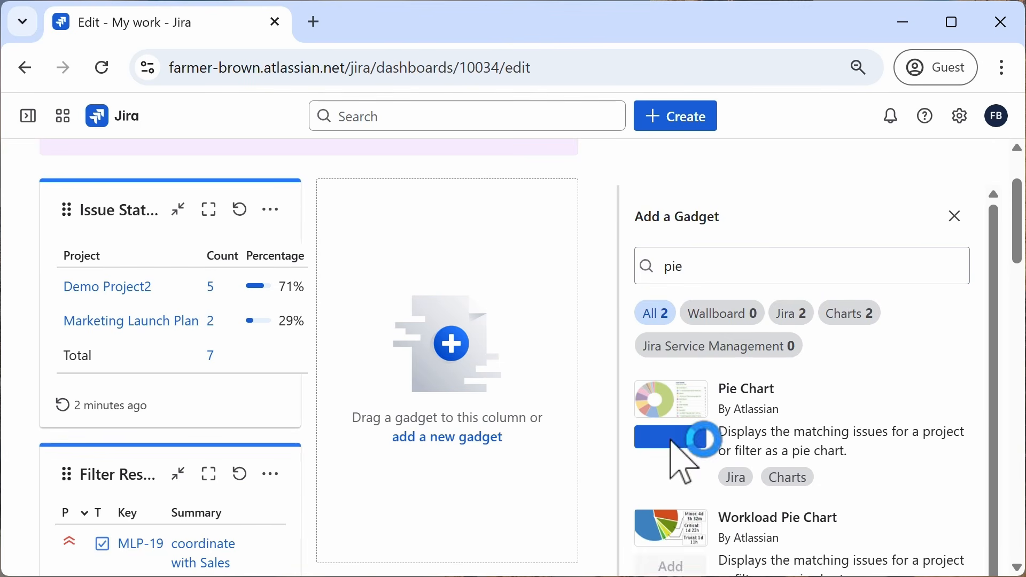
left_click(955, 217)
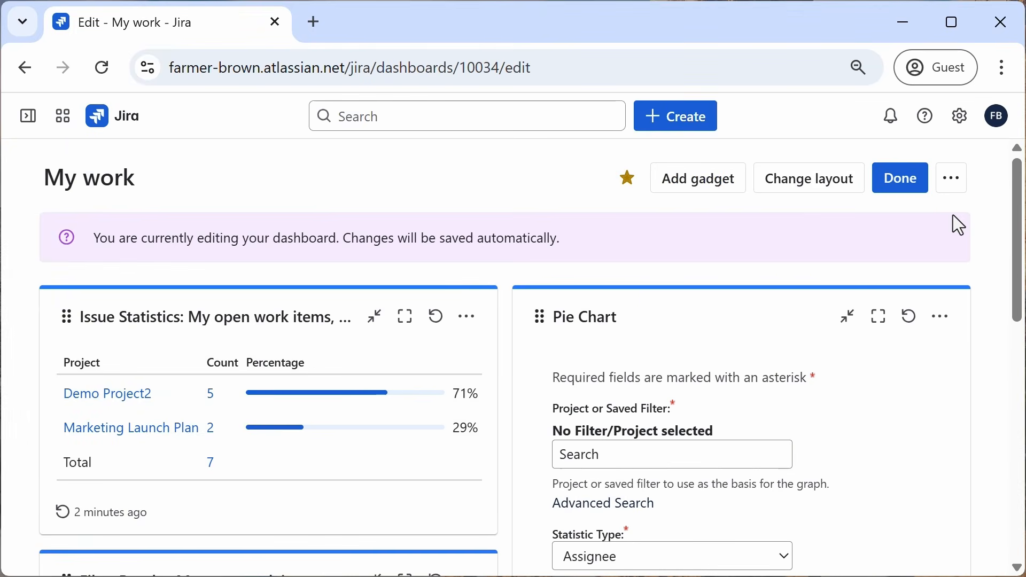
Step: Set the Pie Chart gadget's saved filter to My open work items, prioritized
scroll(838, 367, "down", 2)
left_click(650, 351)
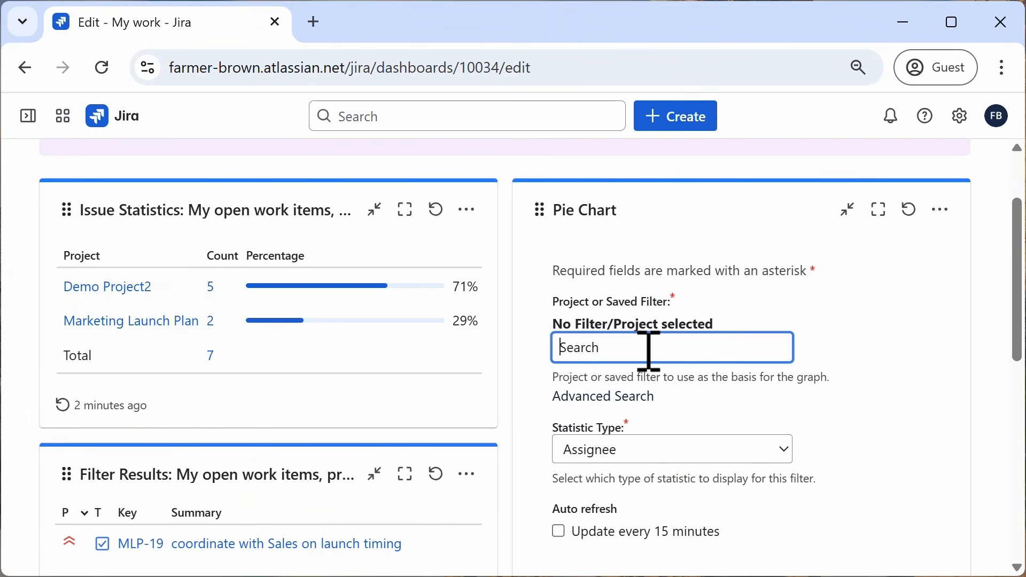
type("my")
scroll(648, 454, "down", 3)
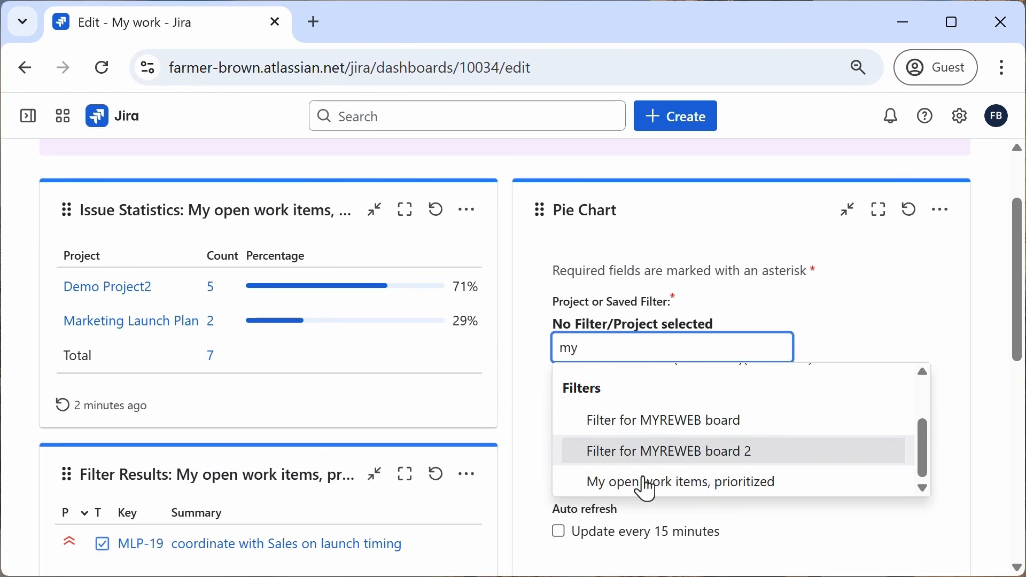
left_click(647, 485)
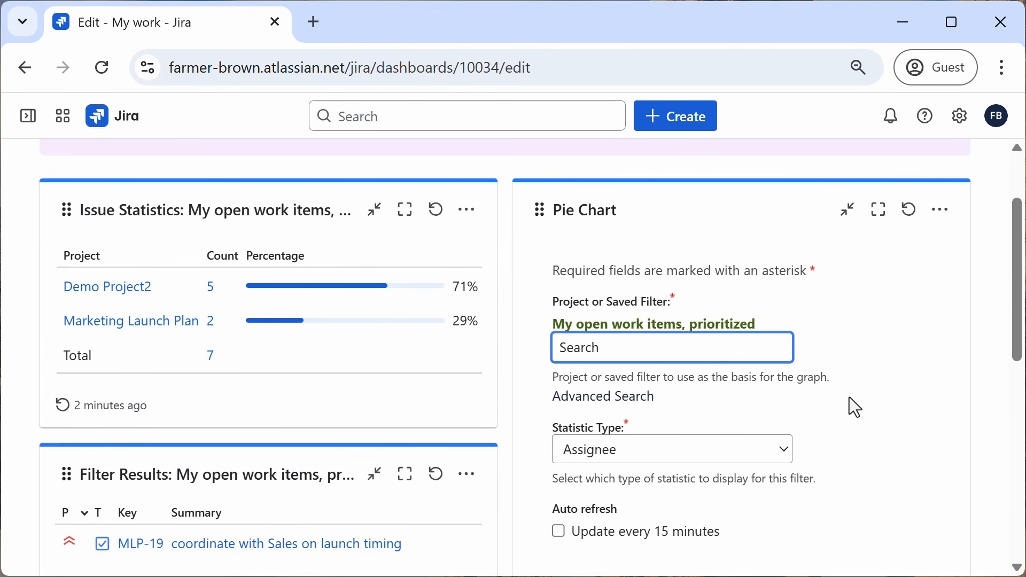
Step: Set the Pie Chart gadget's statistic type to Resolution
scroll(848, 397, "down", 2)
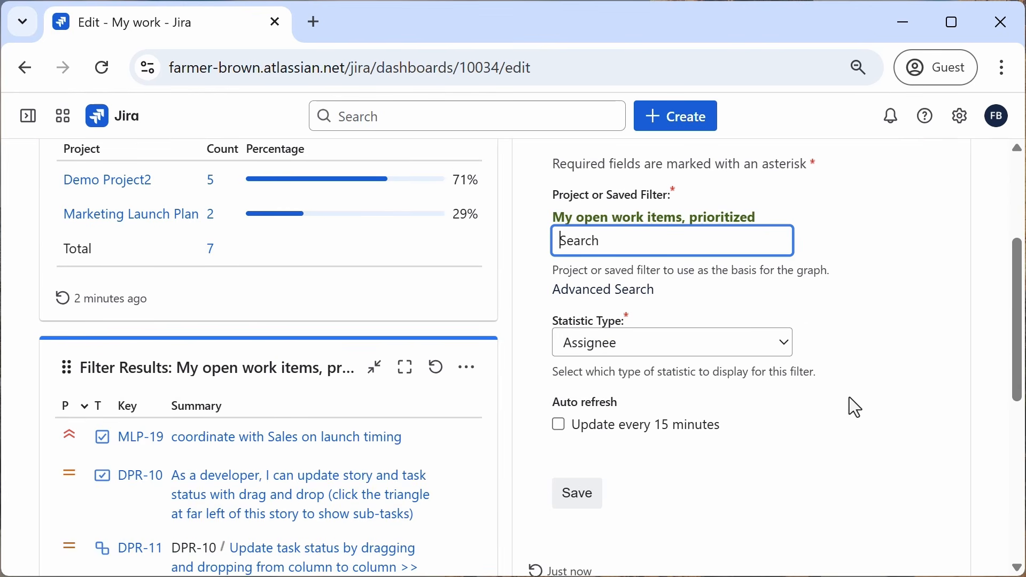
left_click(712, 352)
type("res")
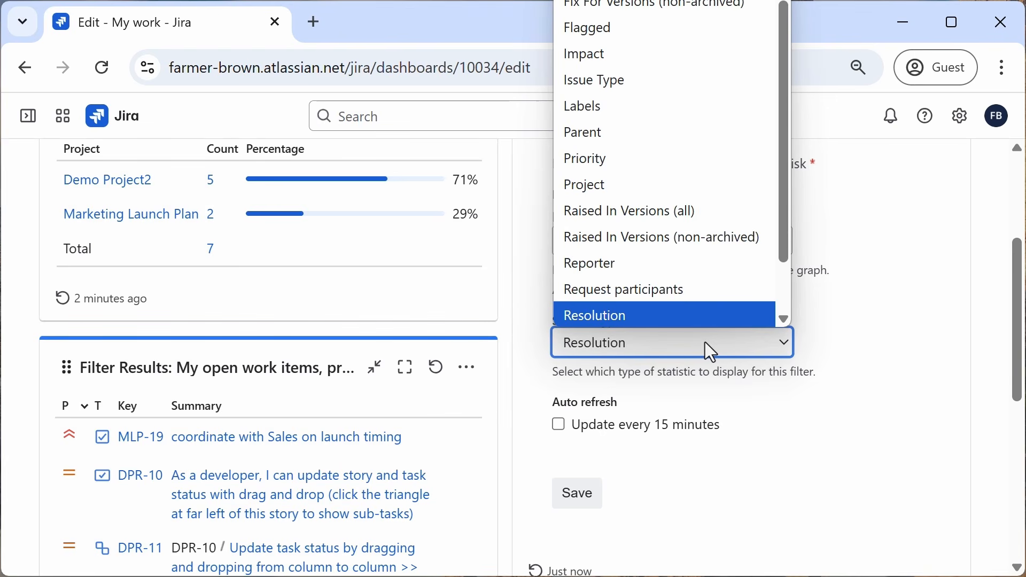
key("Return")
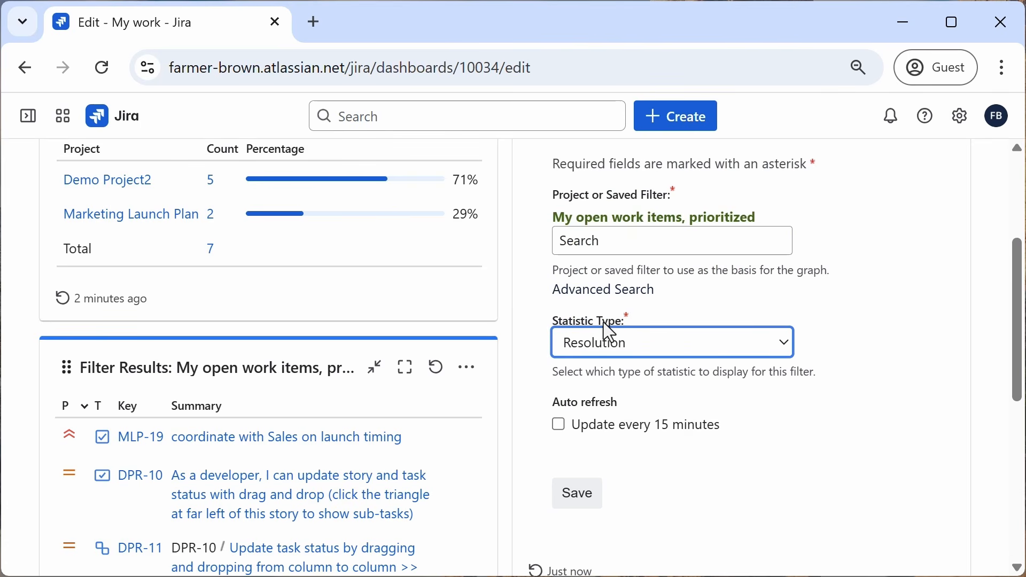
Step: Enable auto refresh every 15 minutes and save the Pie Chart gadget settings
scroll(803, 353, "down", 2)
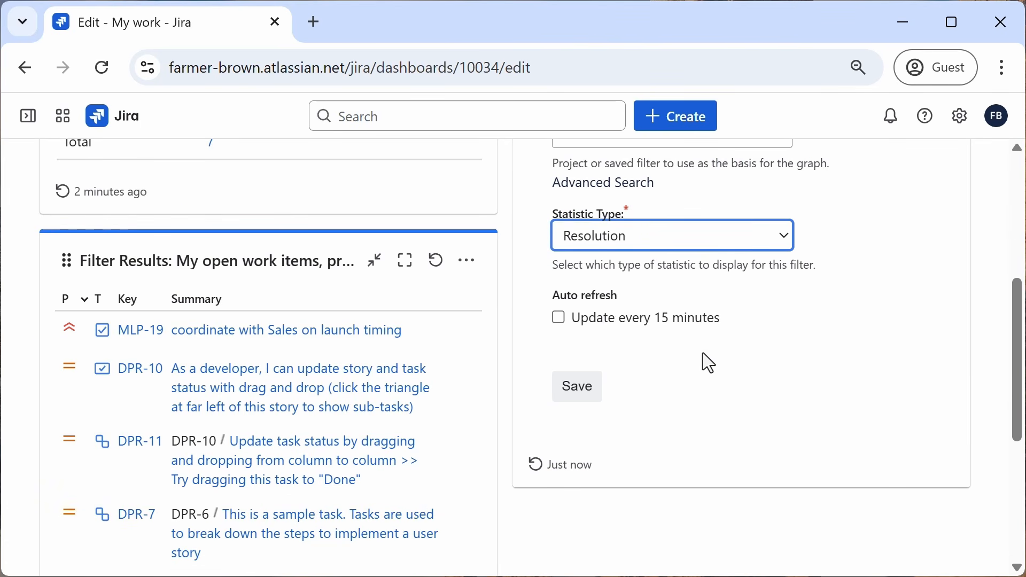
left_click(560, 319)
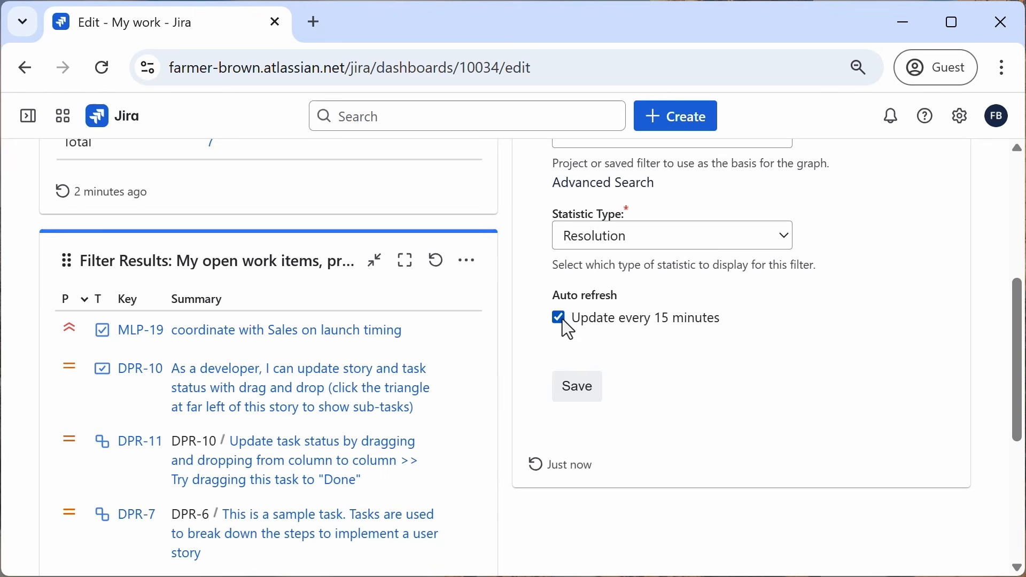
left_click(584, 398)
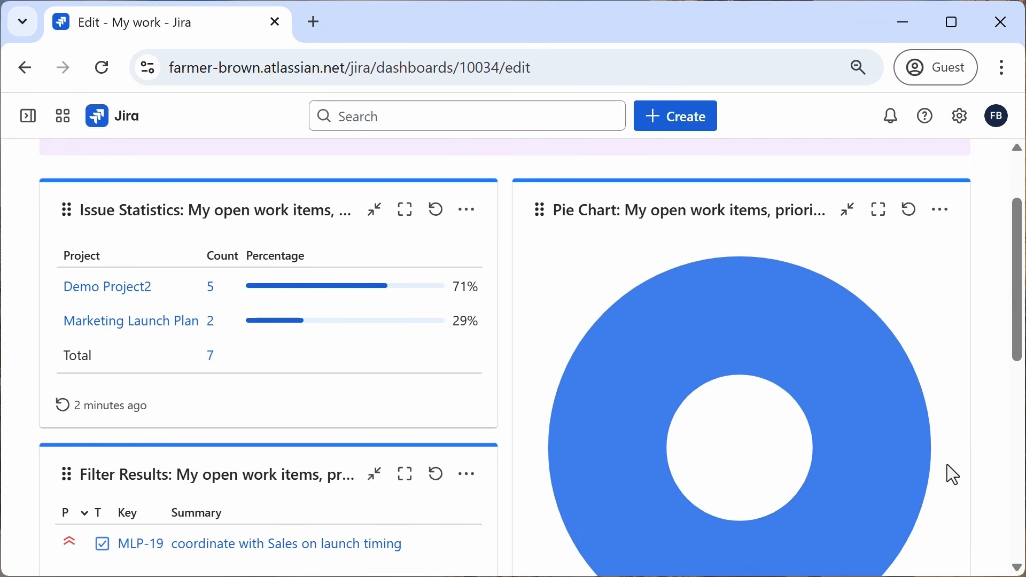
scroll(947, 463, "down", 4)
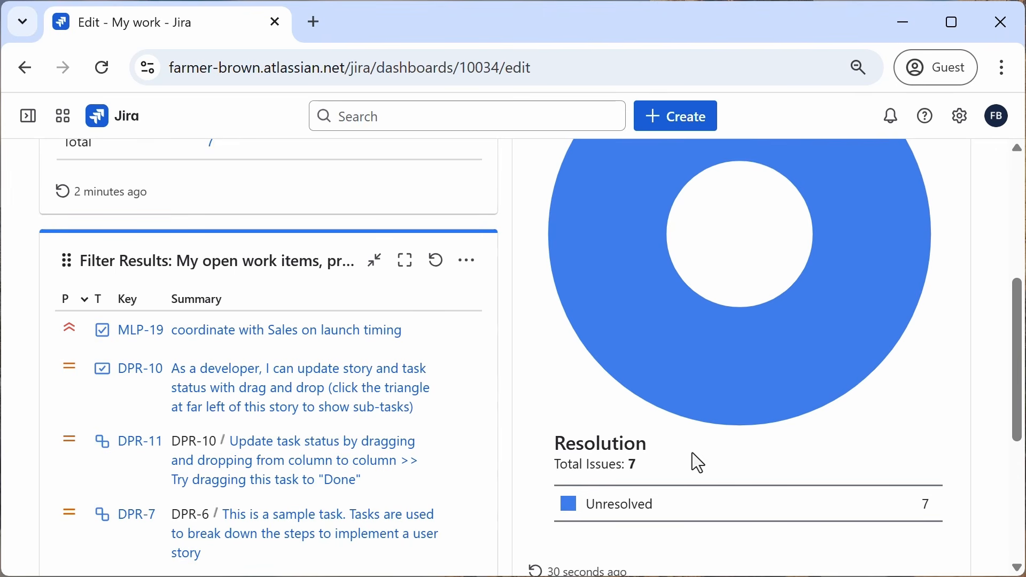
scroll(695, 452, "up", 2)
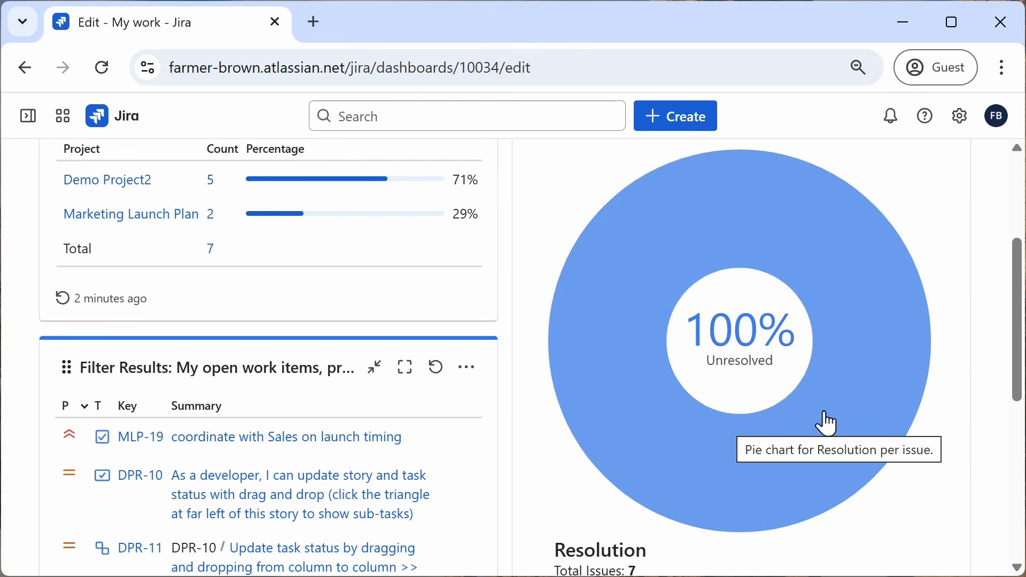
Step: Open the My open work items, prioritized filter and remove its Resolution = Unresolved condition
scroll(948, 390, "up", 2)
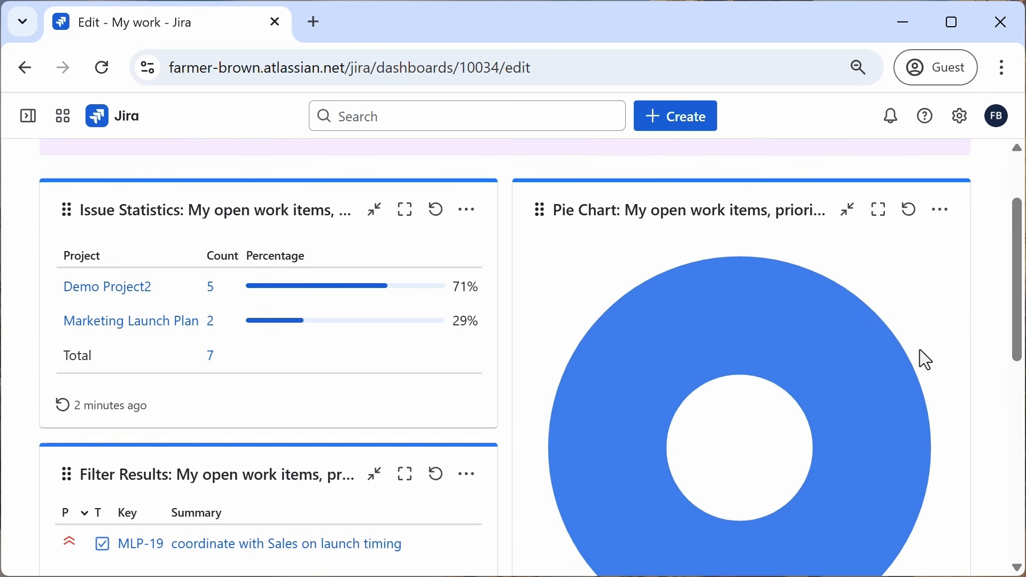
mouse_move(836, 290)
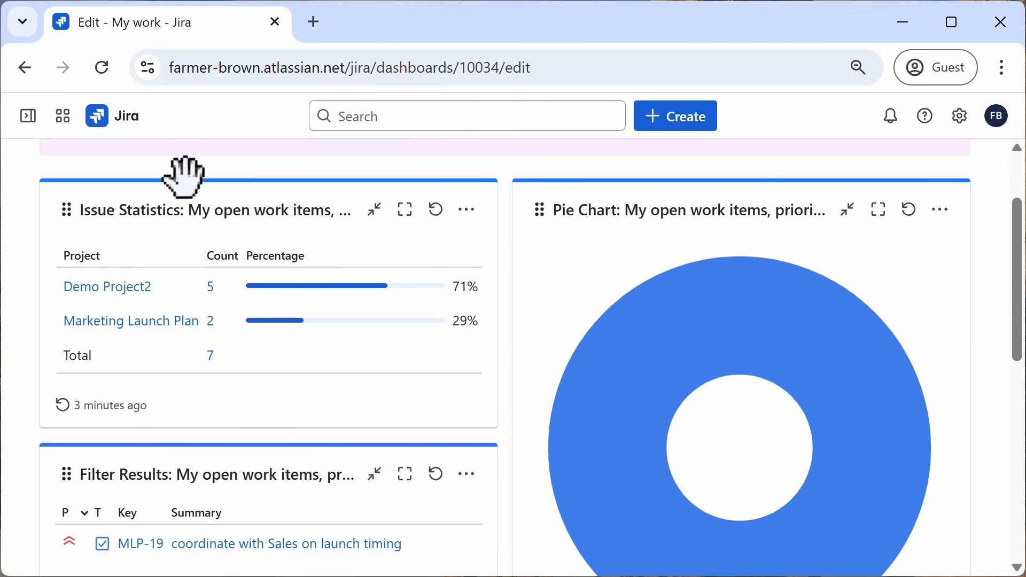
mouse_move(28, 128)
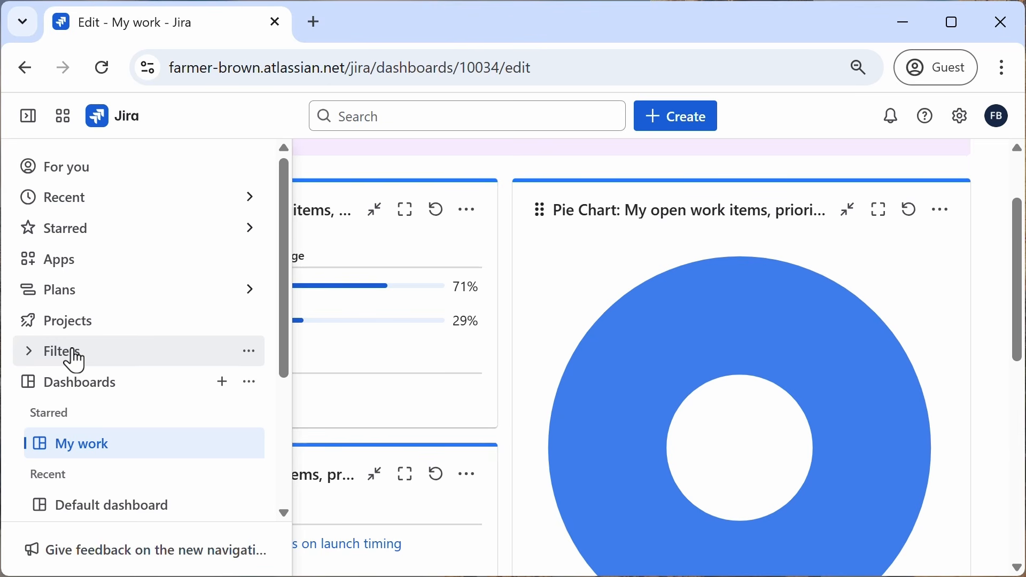
left_click(28, 354)
scroll(126, 369, "down", 2)
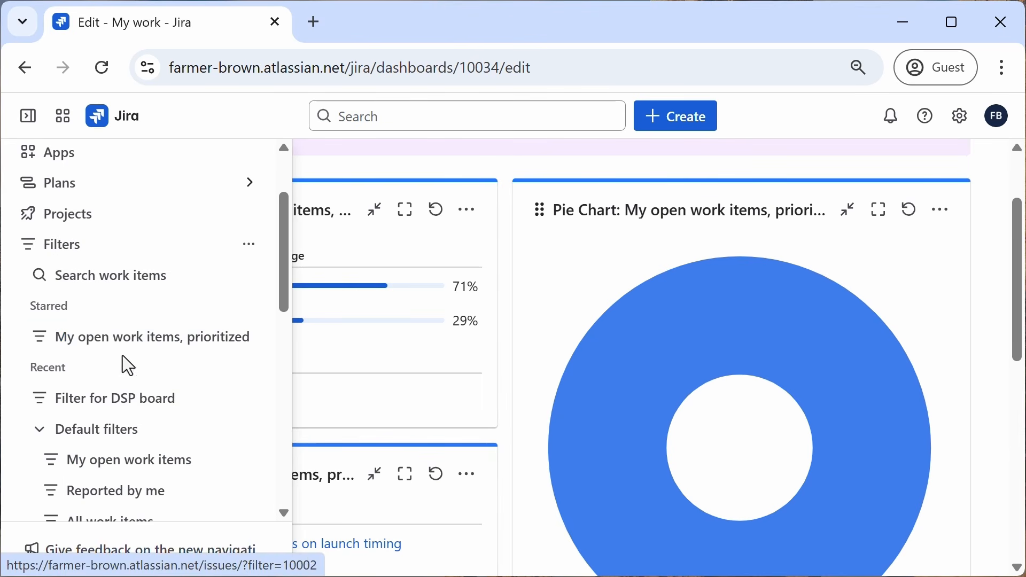
left_click(129, 345)
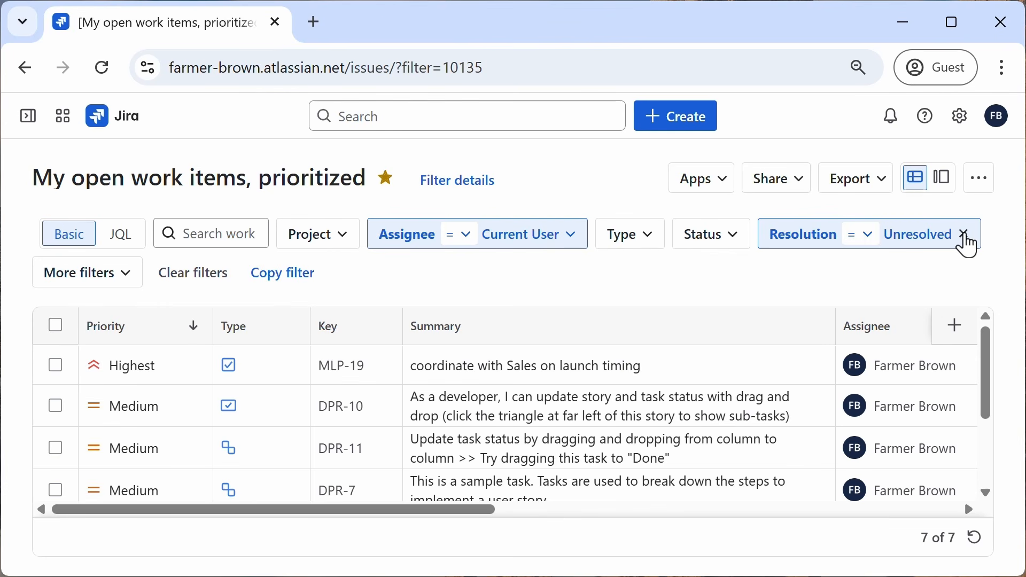
left_click(967, 236)
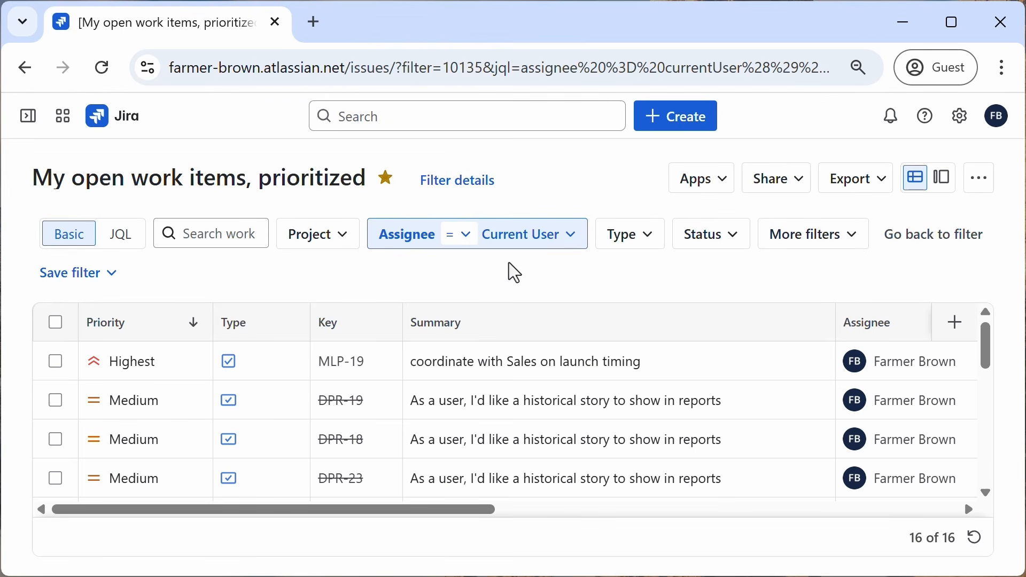
Step: Save the modified filter as a copy, renaming it My ALL work items, prioritized
left_click(80, 273)
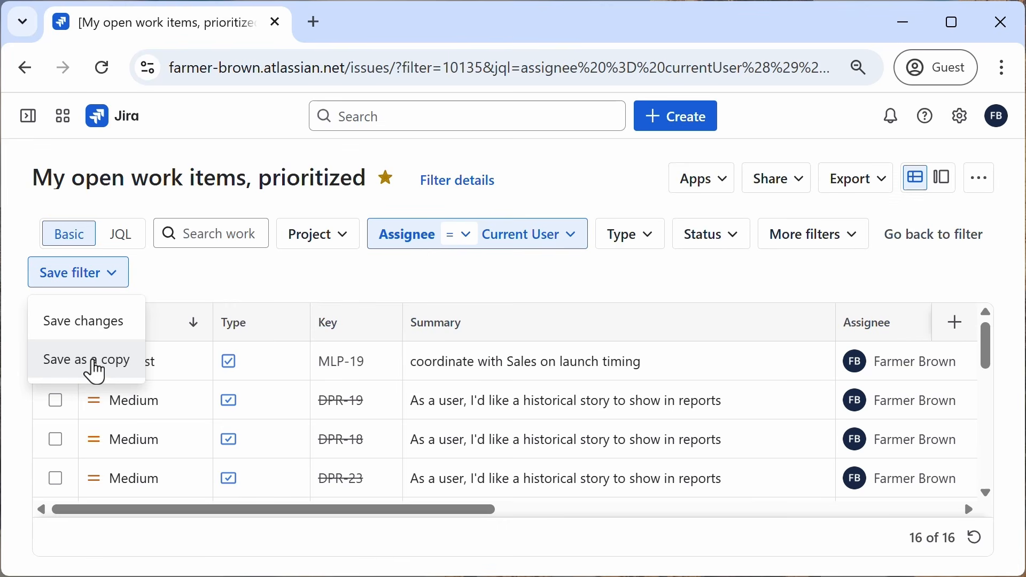
left_click(95, 371)
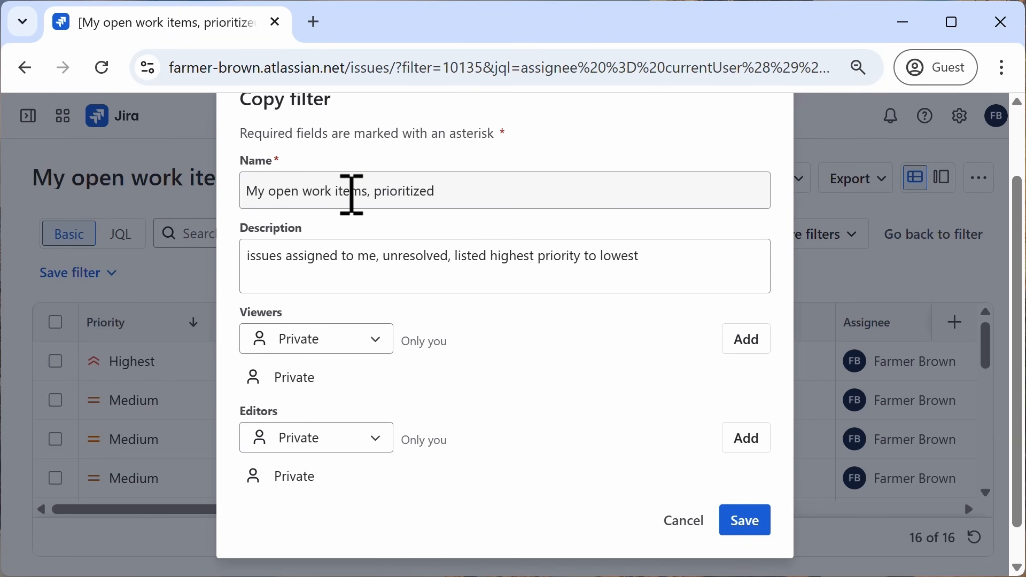
double_click(296, 193)
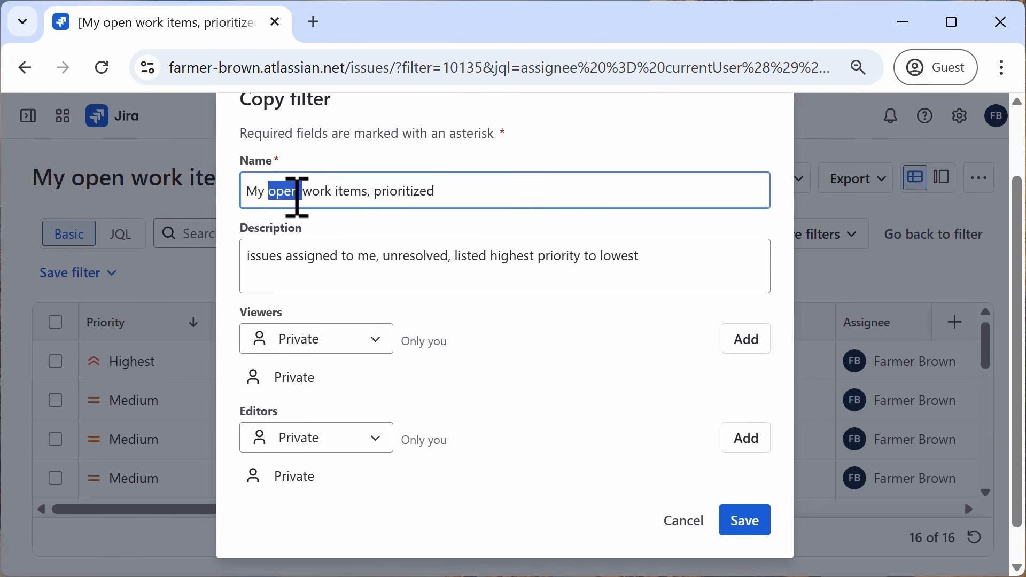
type("ALL")
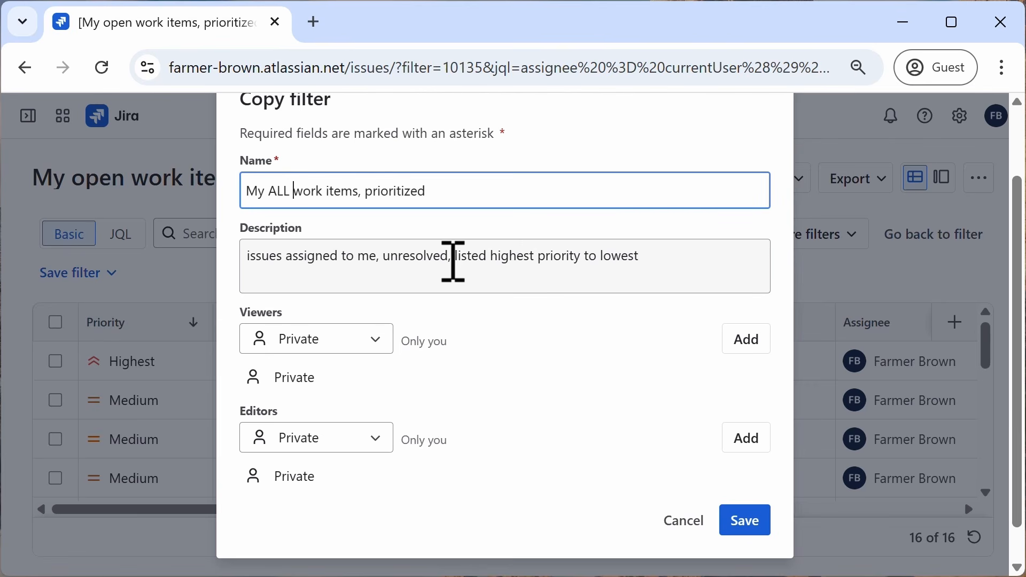
Step: Change the copy's description to read unresolved & resolved, and save the new filter
left_click(453, 262)
key("BackSpace")
type("& res")
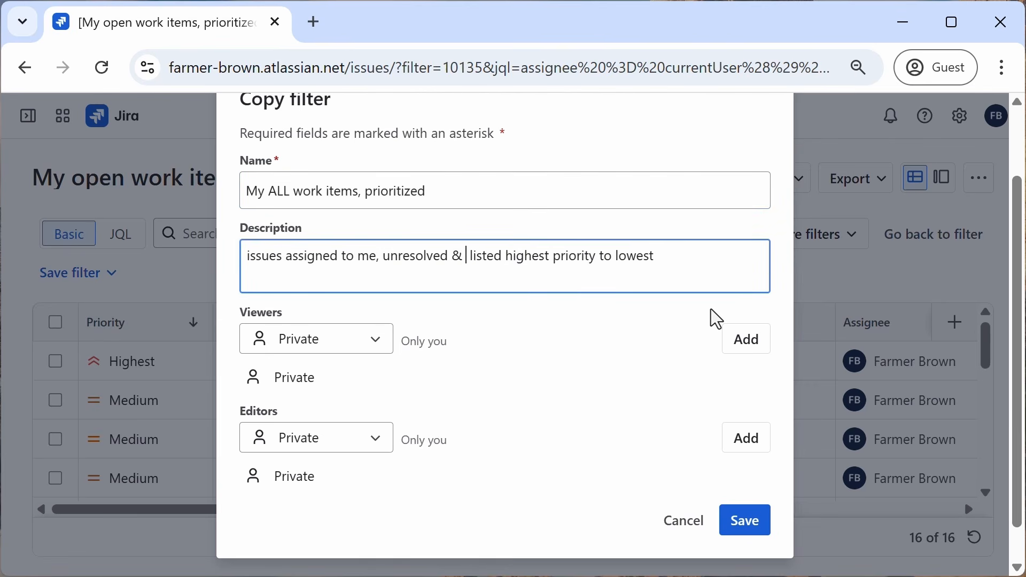
type("olev")
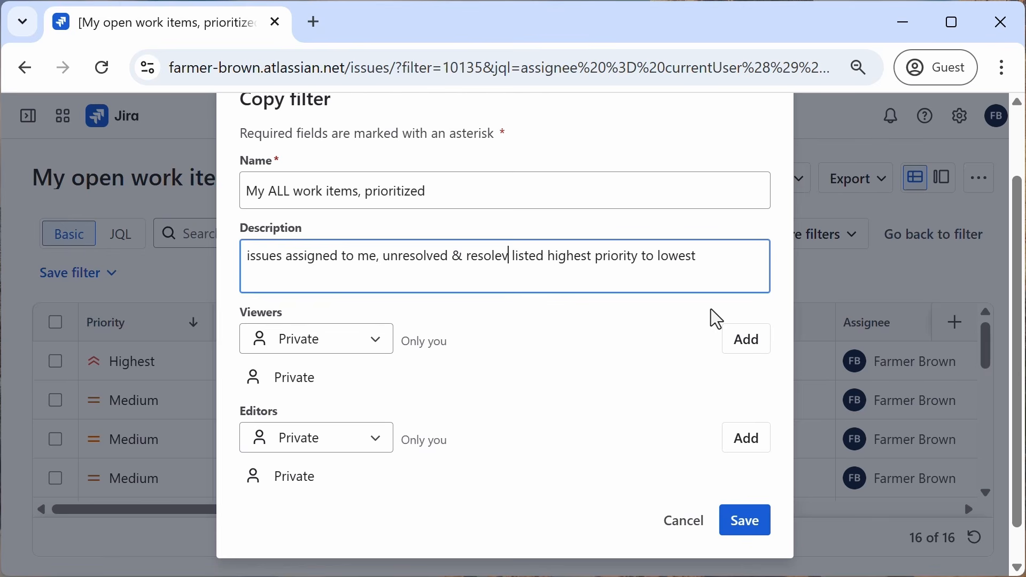
key("BackSpace")
key("BackSpace")
type("ved,")
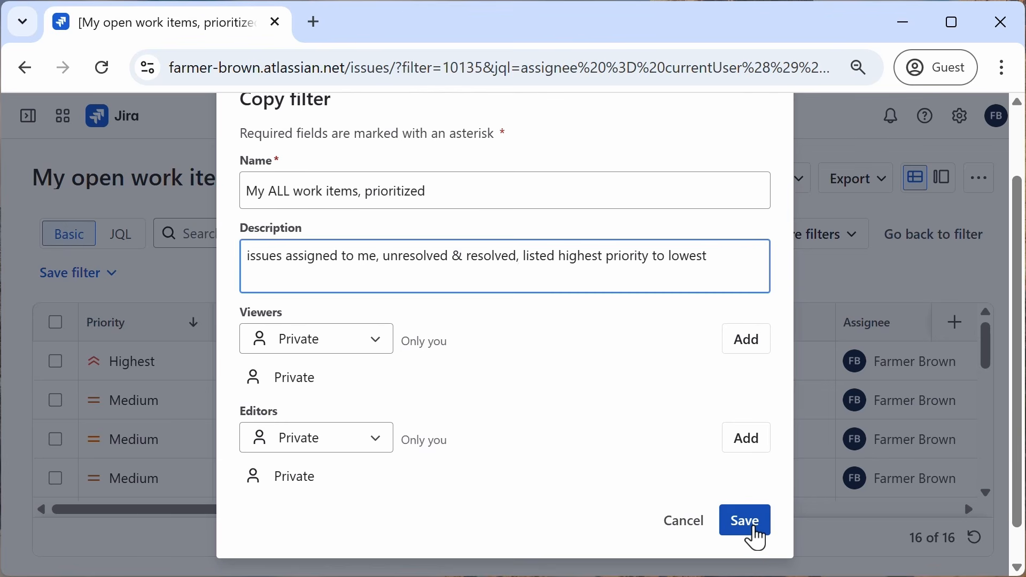
left_click(755, 529)
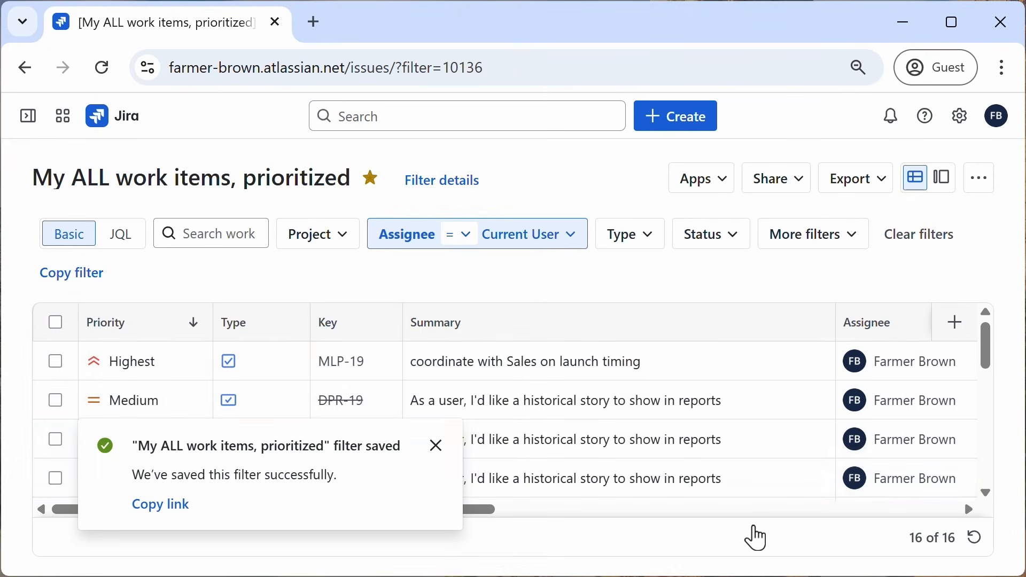
Step: Return to the My work dashboard and collapse the sidebar
left_click(29, 124)
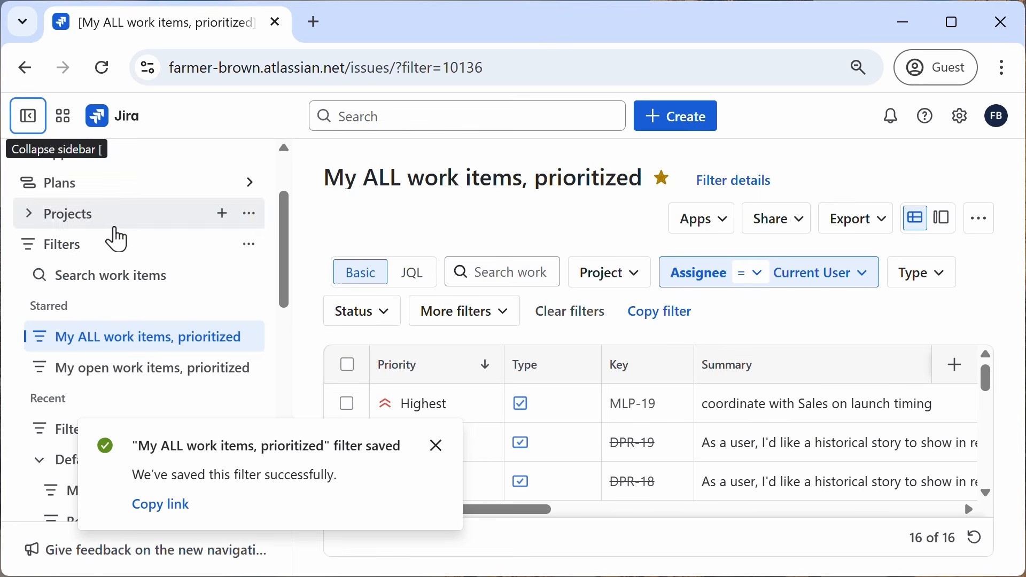
scroll(118, 246, "down", 4)
scroll(139, 265, "down", 3)
scroll(166, 286, "down", 1)
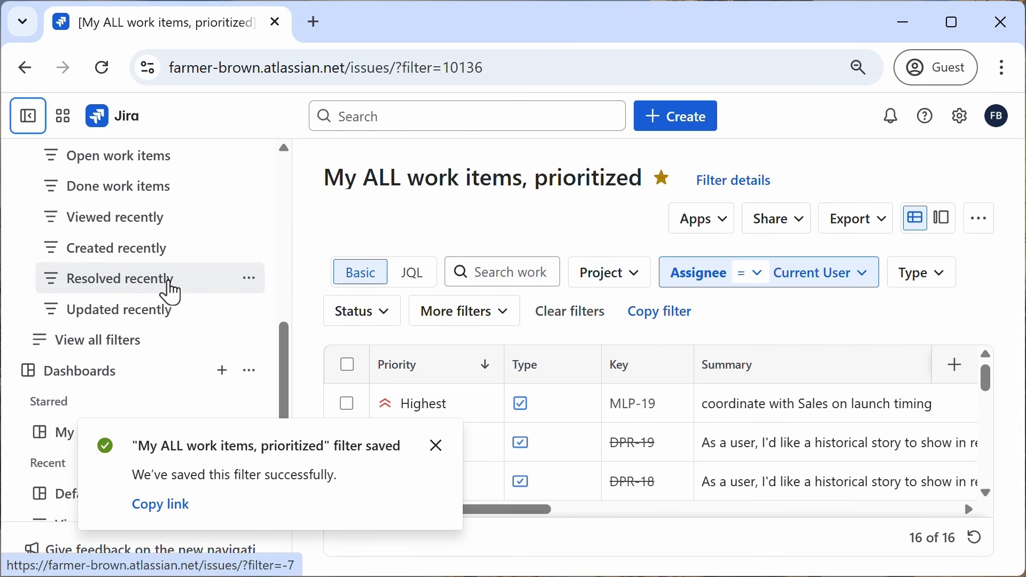
scroll(128, 331, "down", 2)
left_click(111, 328)
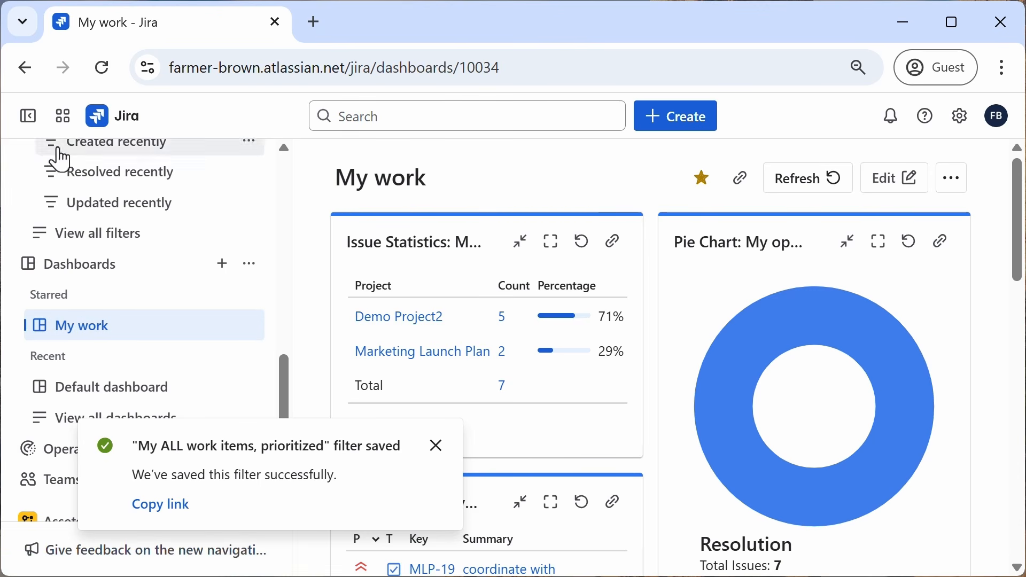
left_click(28, 116)
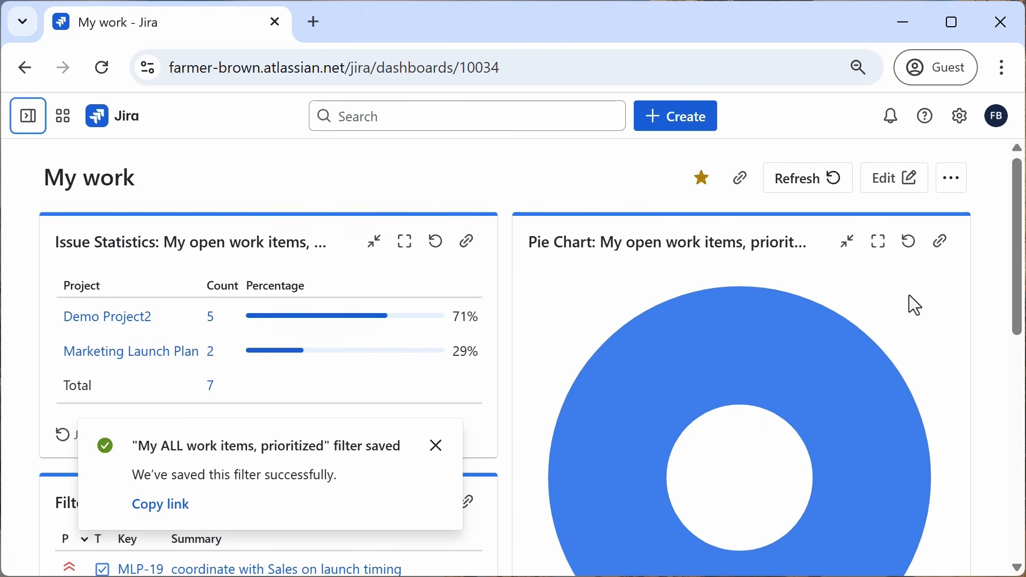
Step: Enter dashboard edit mode and open the Pie Chart gadget's configuration
left_click(881, 184)
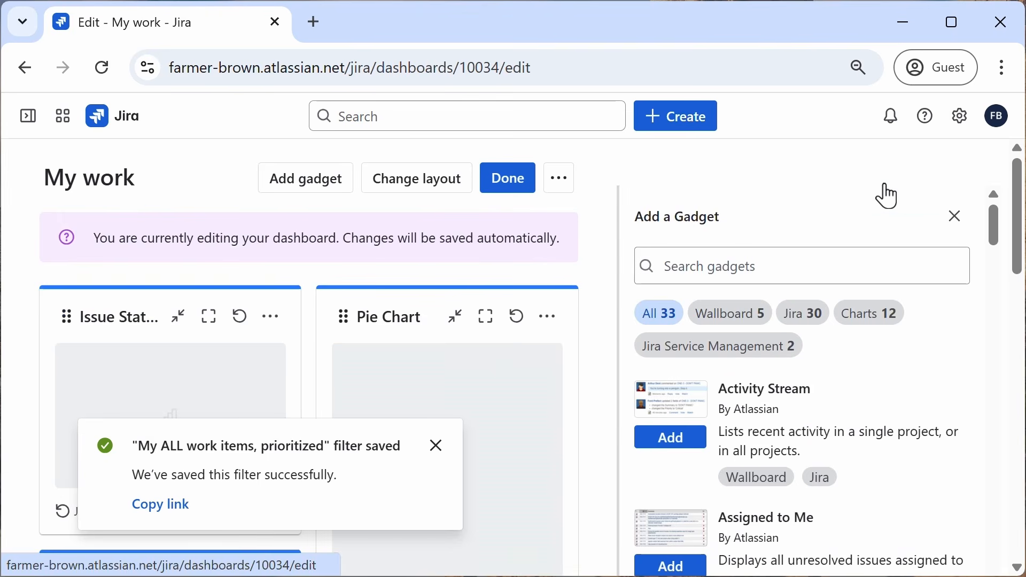
scroll(518, 344, "down", 2)
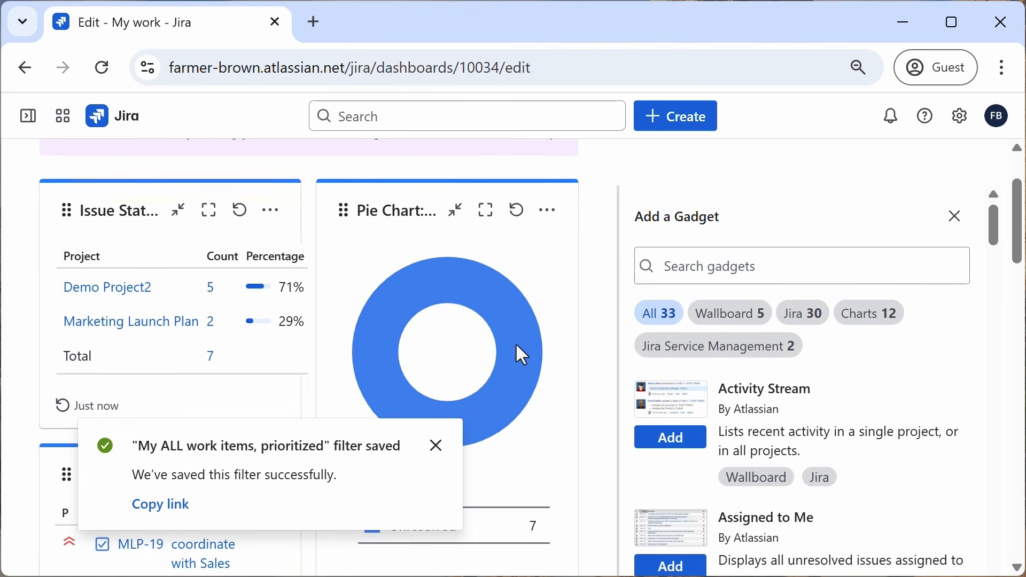
left_click(549, 210)
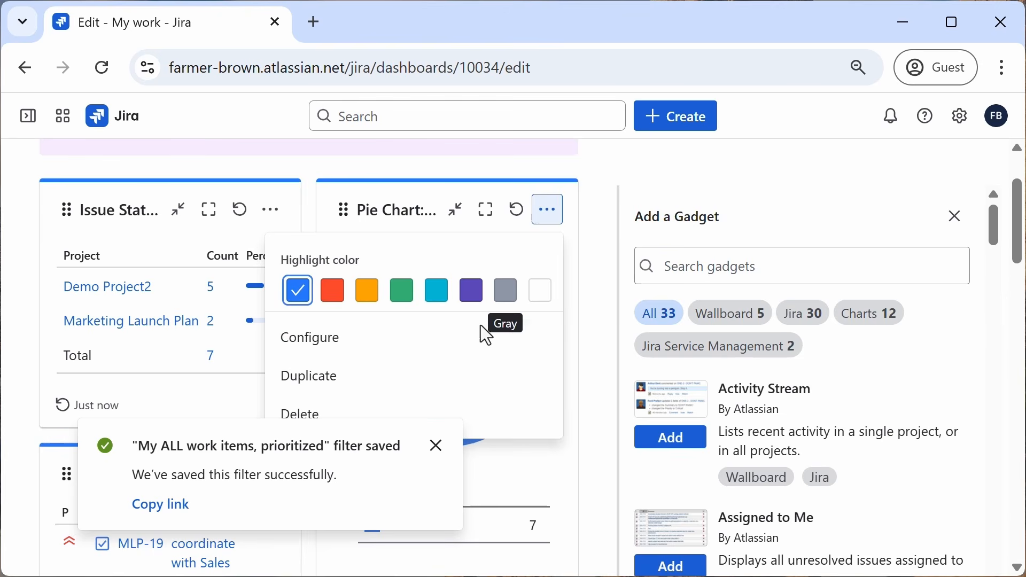
left_click(327, 350)
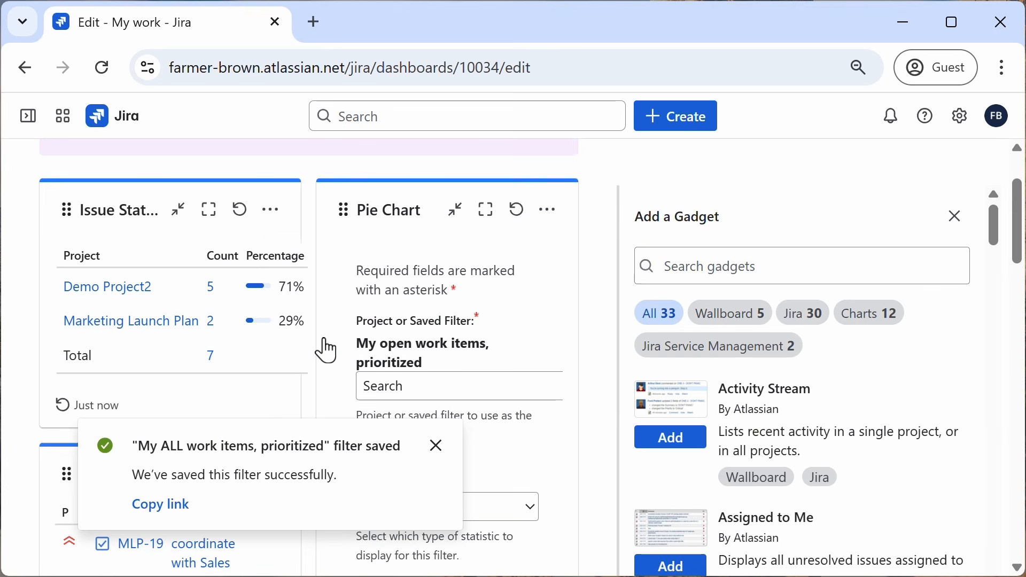
left_click(435, 446)
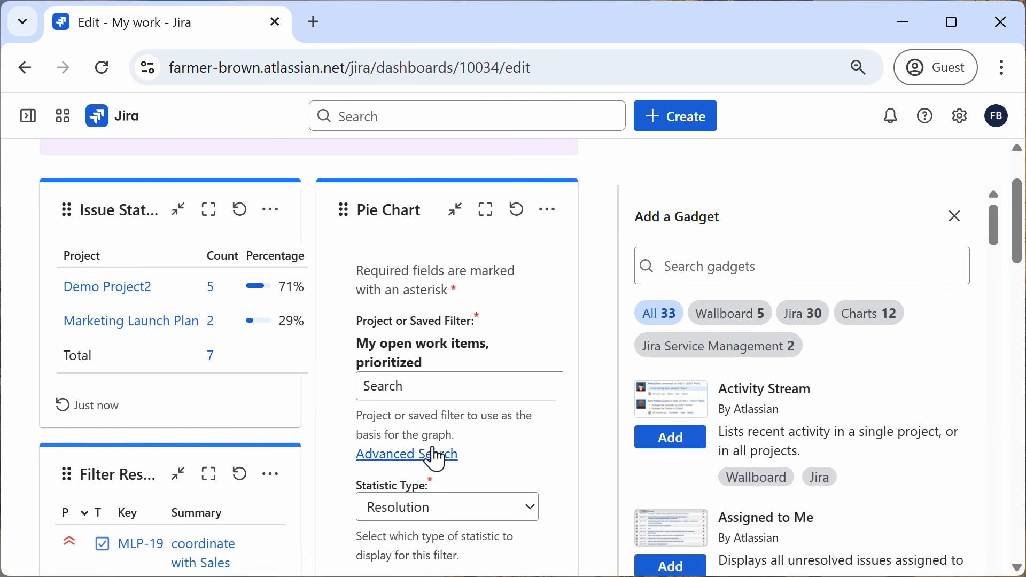
Step: Set the Pie Chart gadget's saved filter to My ALL work items, prioritized
scroll(474, 371, "down", 2)
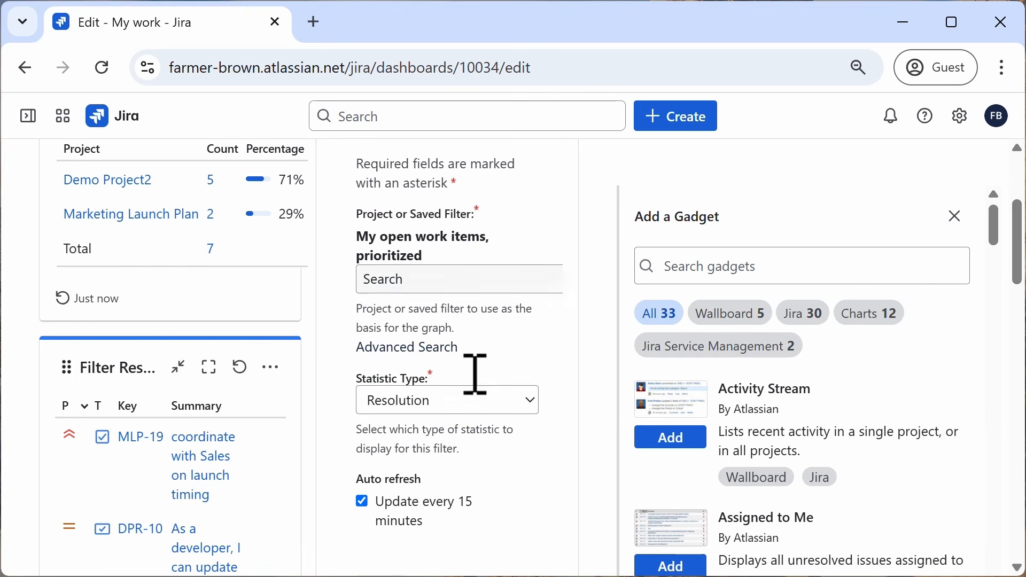
left_click(452, 284)
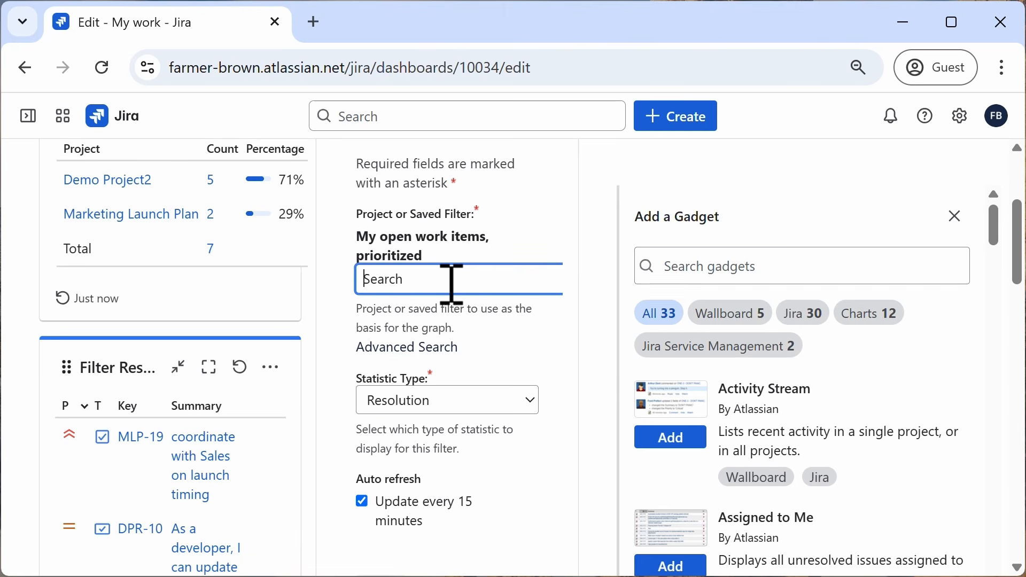
type("my")
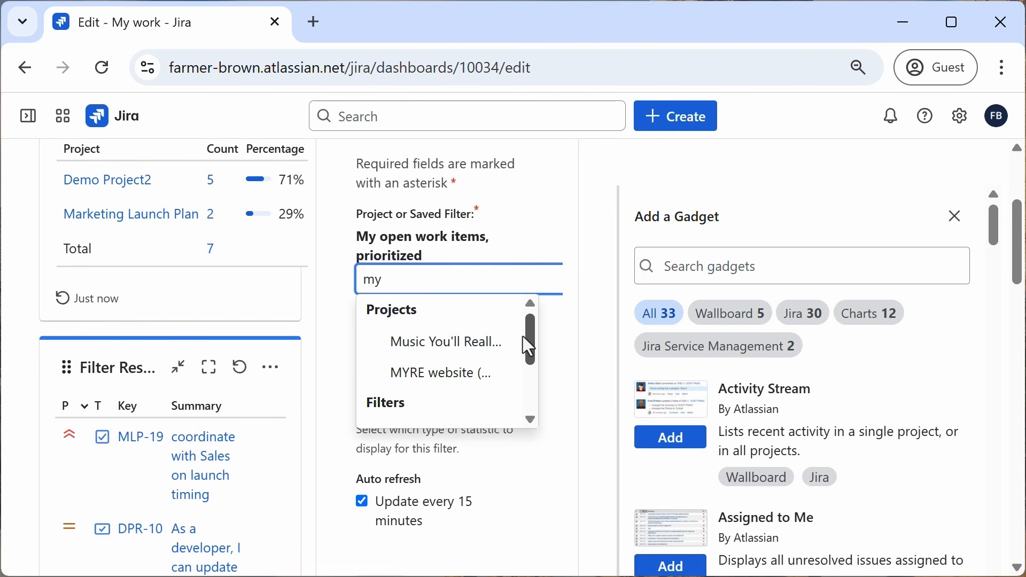
left_click_drag(527, 342, 530, 397)
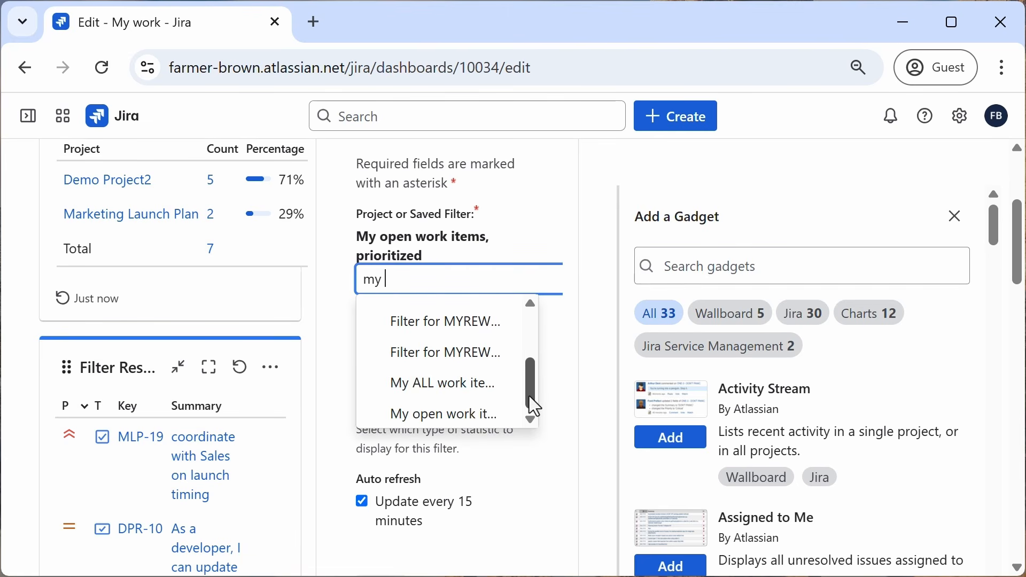
left_click(449, 385)
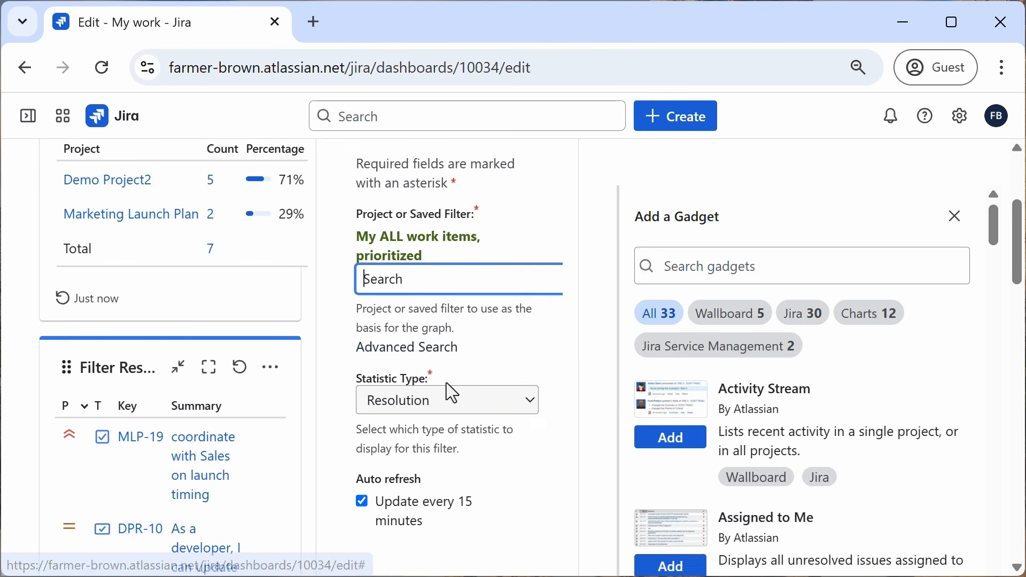
Step: Close the gadget panel and save the Pie Chart gadget settings
left_click(555, 241)
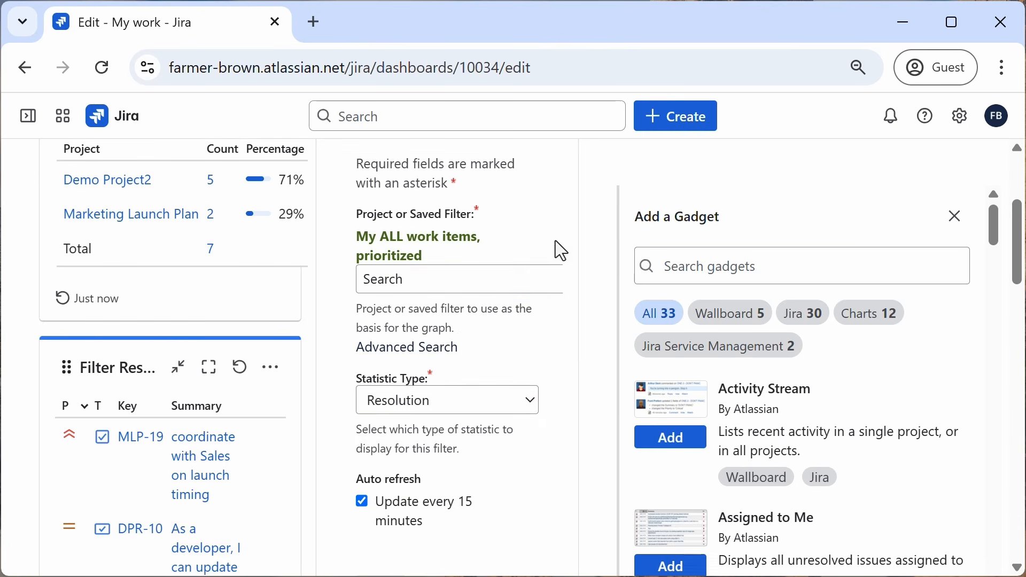
left_click(956, 219)
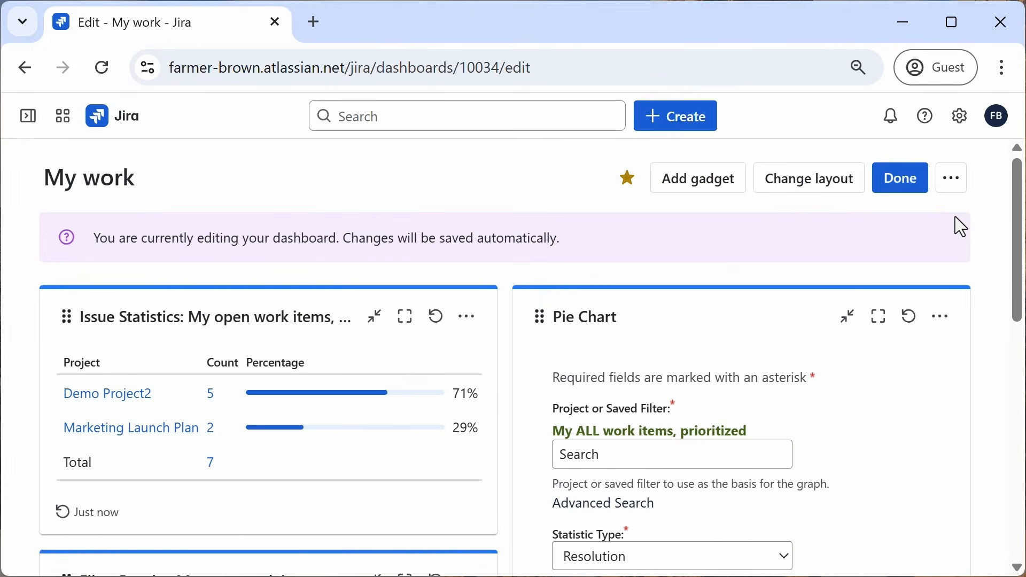
scroll(903, 427, "down", 6)
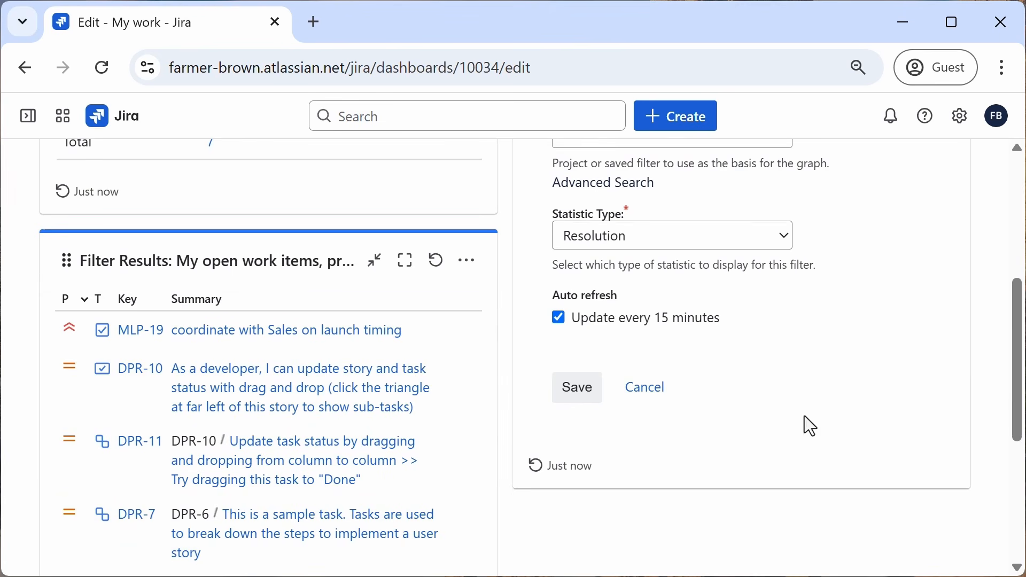
left_click(575, 389)
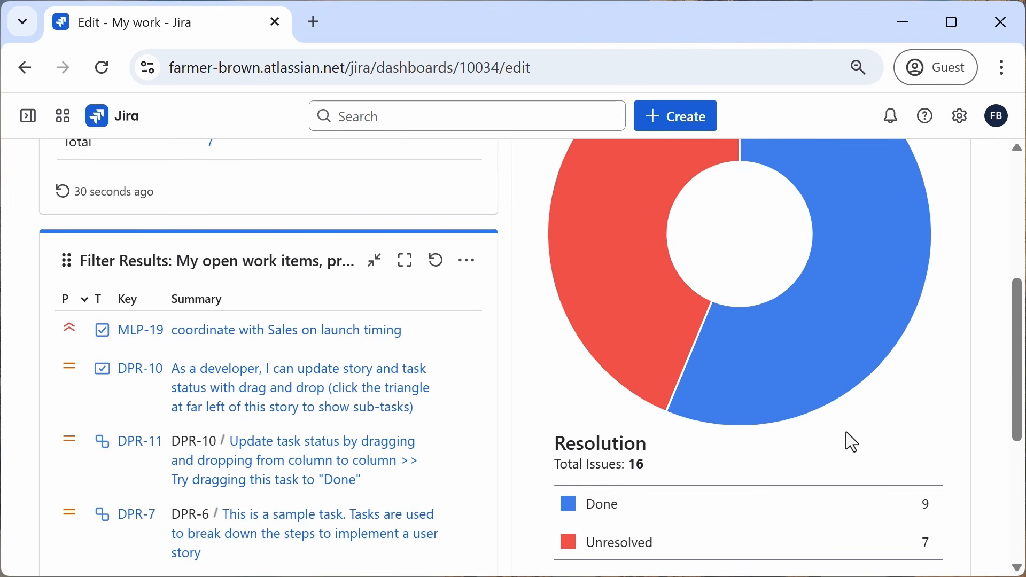
scroll(846, 432, "up", 2)
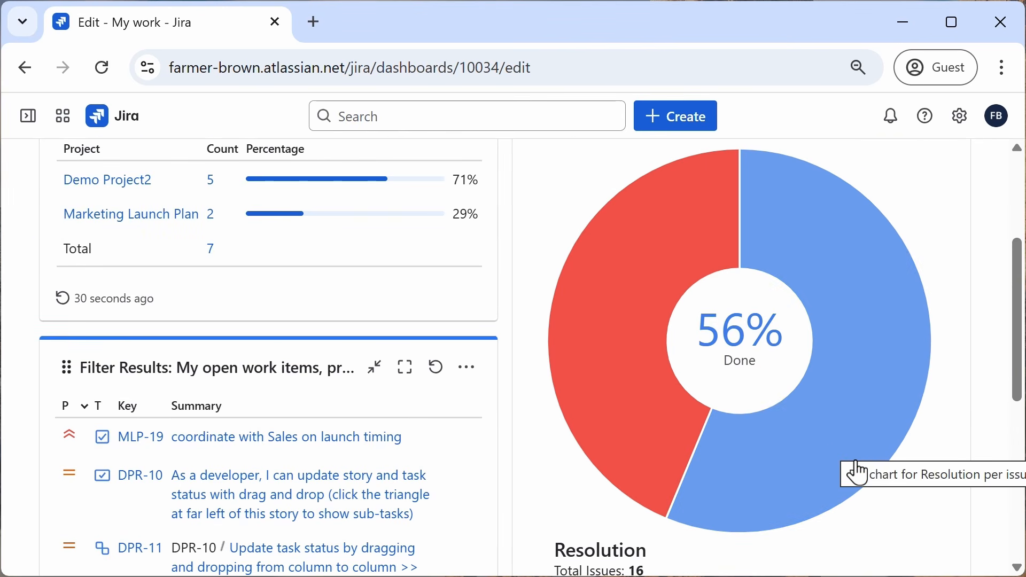
mouse_move(639, 379)
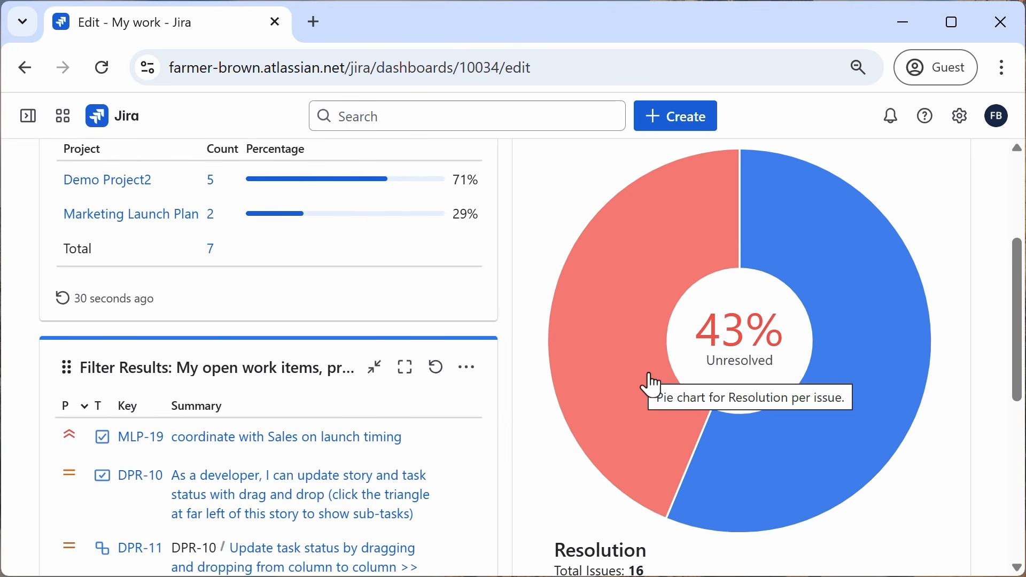
scroll(957, 467, "up", 5)
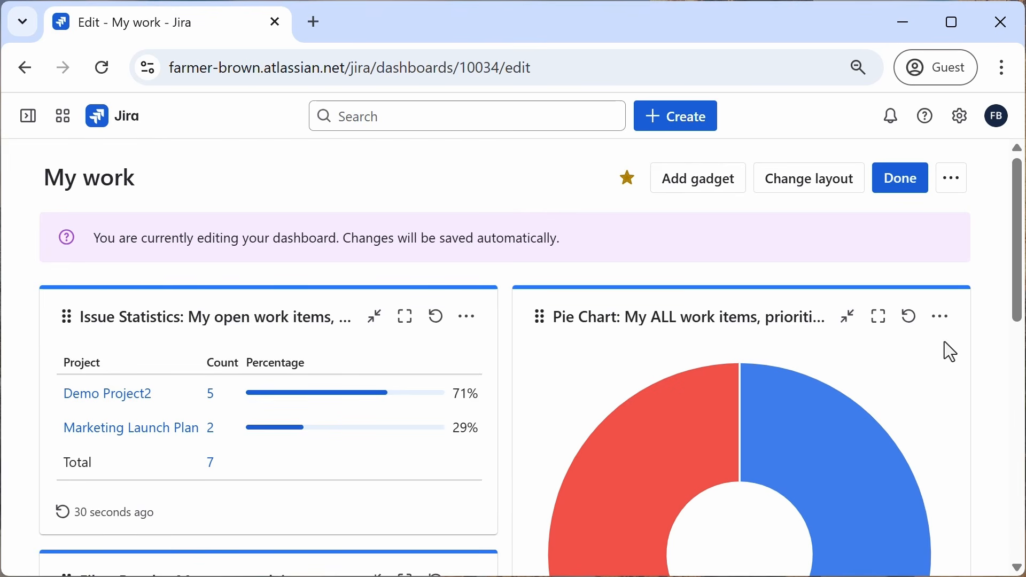
Step: Change the dashboard layout to two columns with a wide left column and a narrow right column
left_click(807, 184)
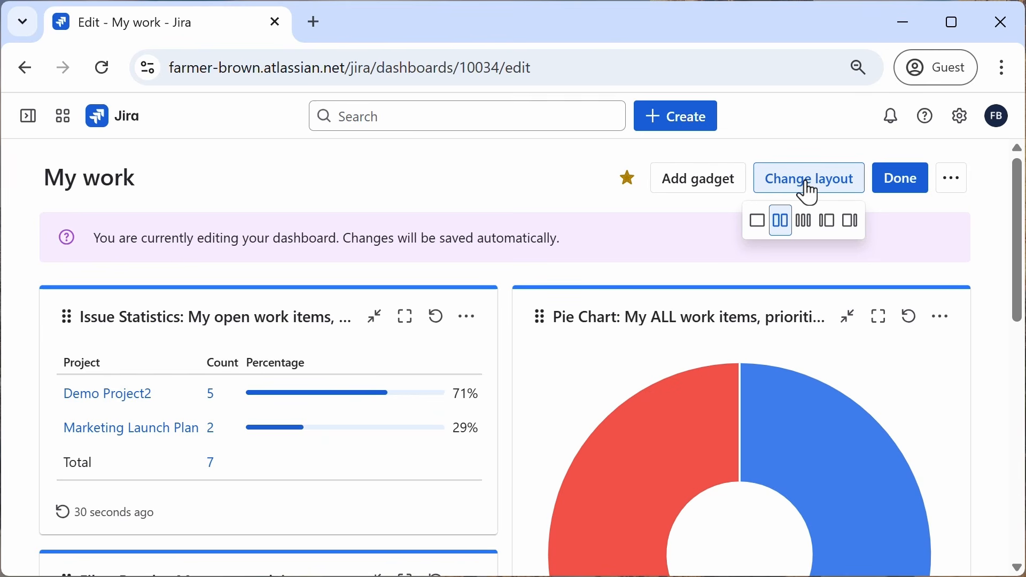
left_click(760, 233)
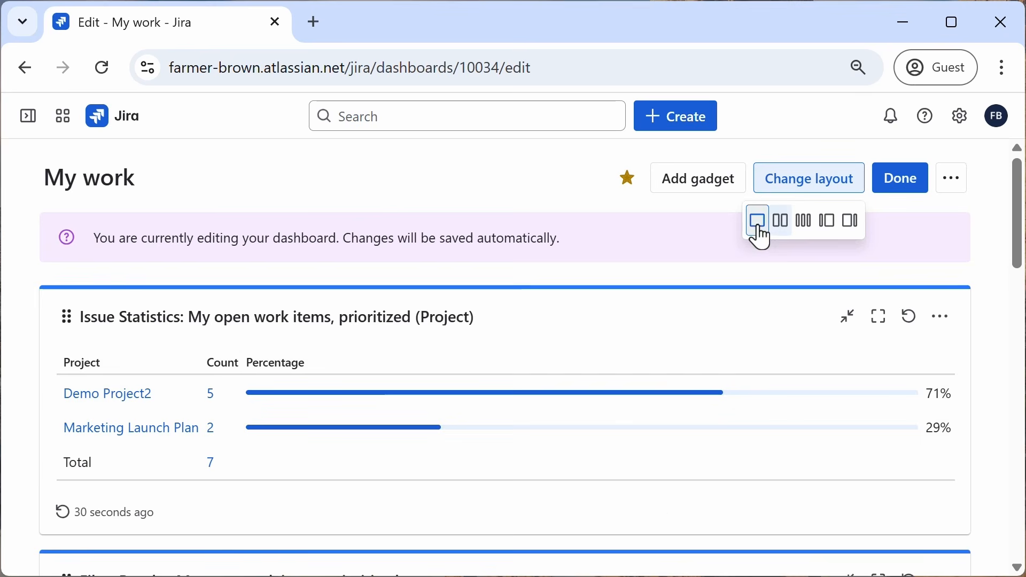
left_click(798, 179)
left_click(802, 188)
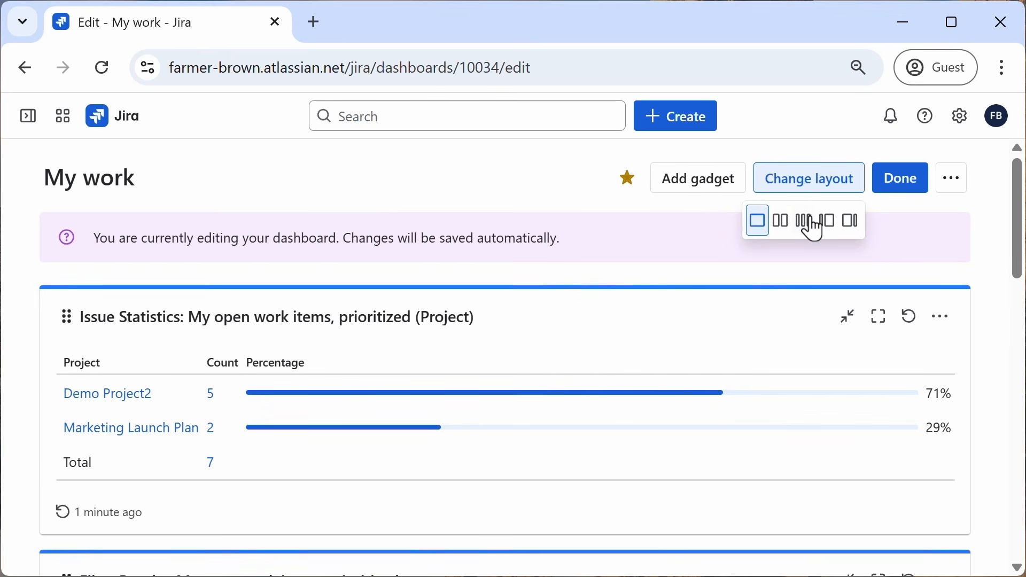
left_click(803, 224)
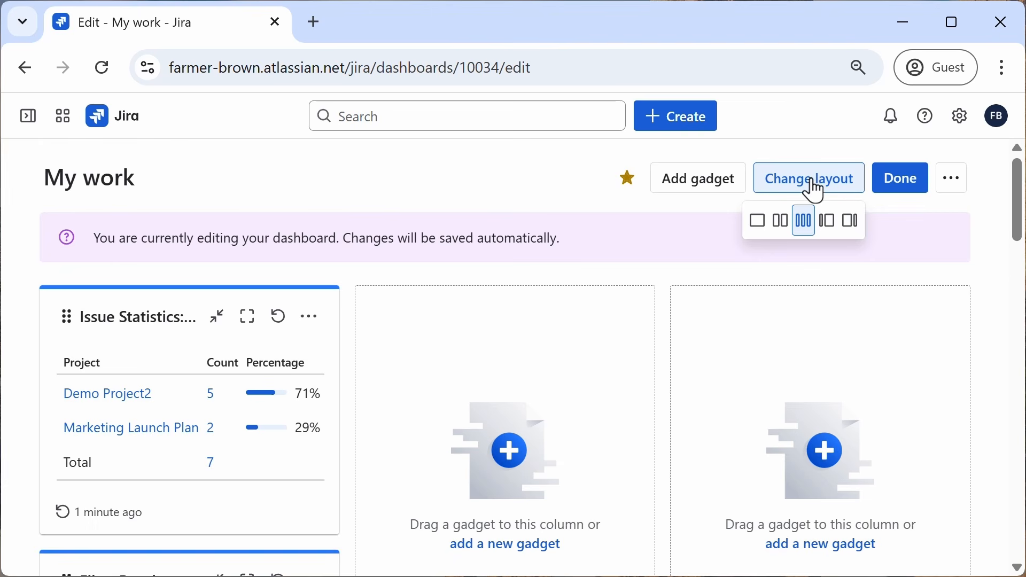
left_click(854, 225)
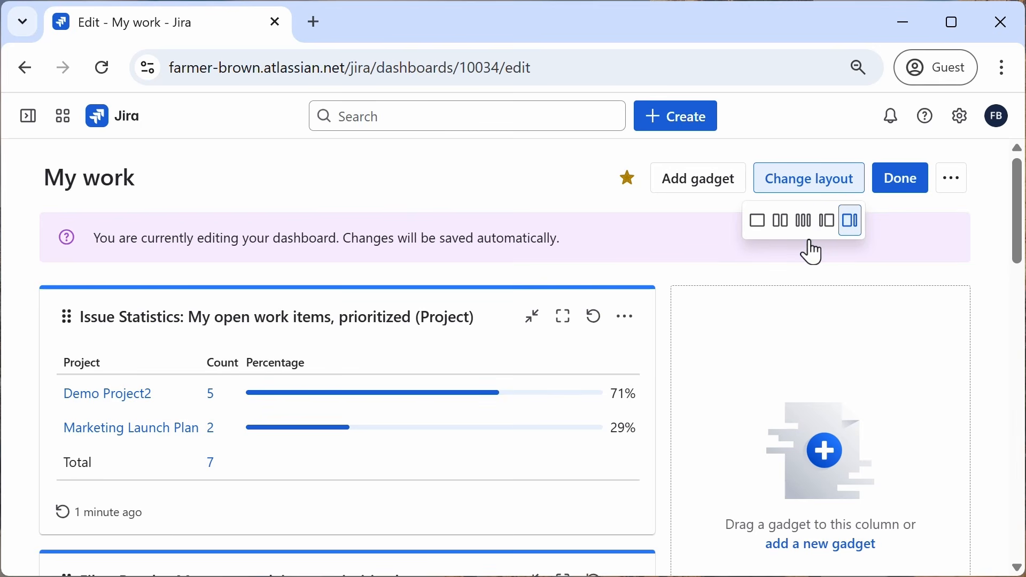
Step: Move the Issue Statistics and Pie Chart gadgets into the narrow right column
left_click_drag(64, 304, 735, 339)
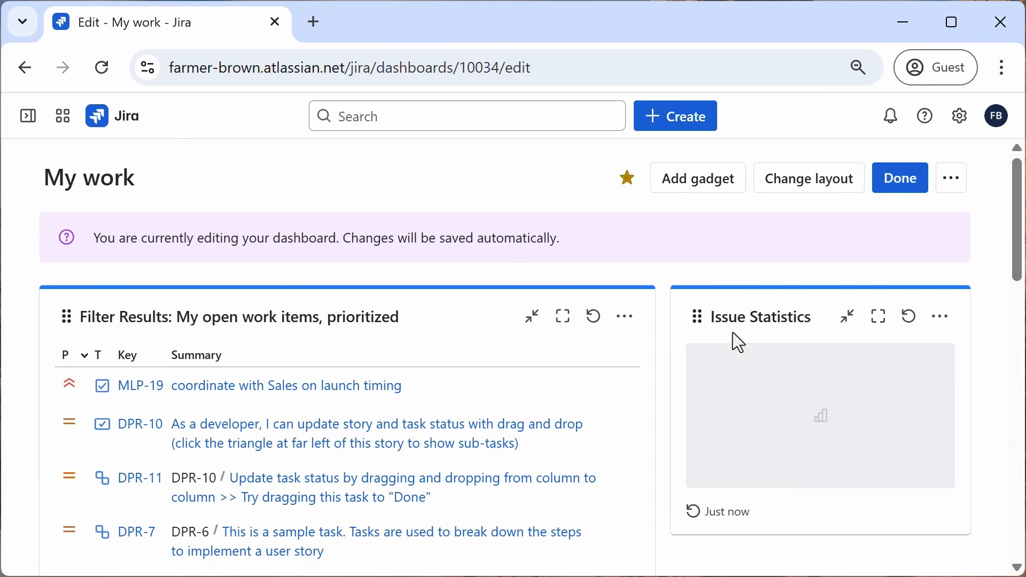
scroll(1010, 304, "down", 3)
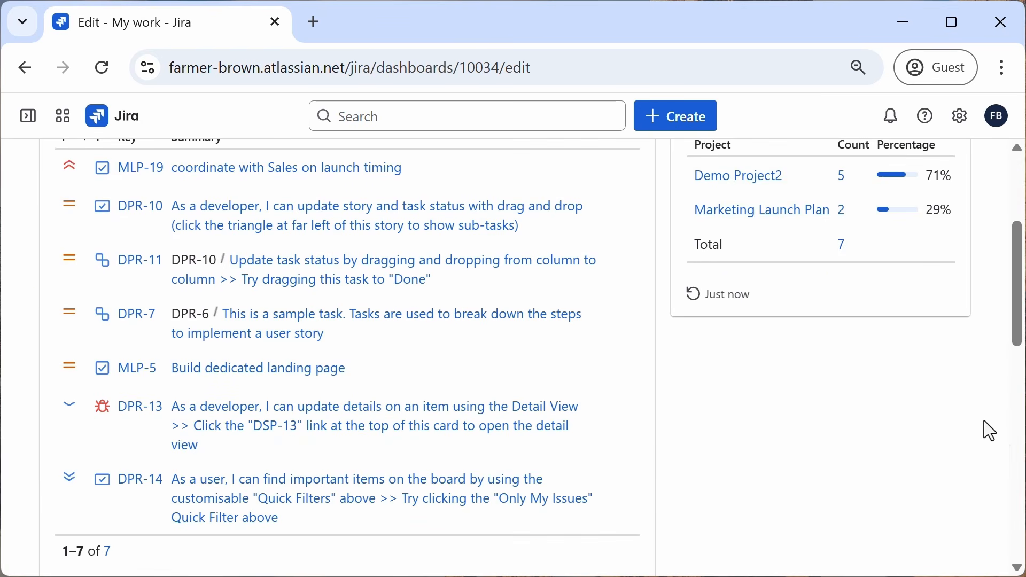
left_click_drag(1013, 321, 999, 422)
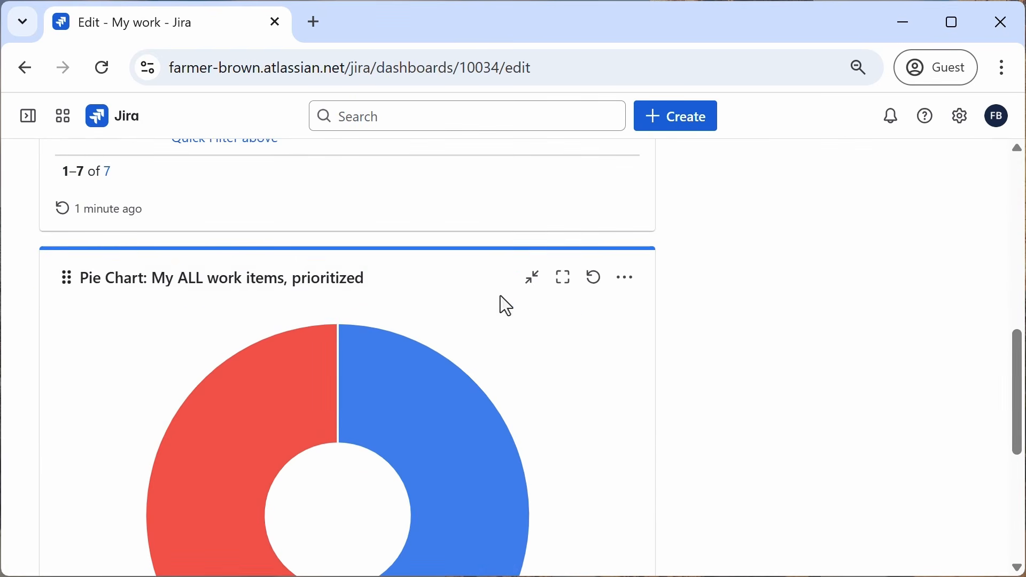
left_click_drag(54, 274, 716, 164)
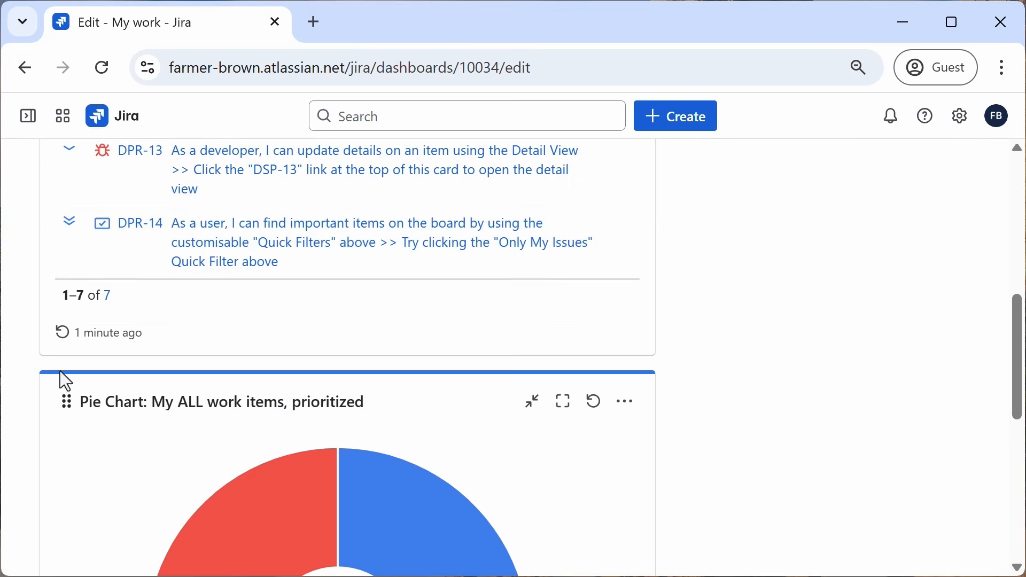
left_click_drag(70, 398, 799, 3)
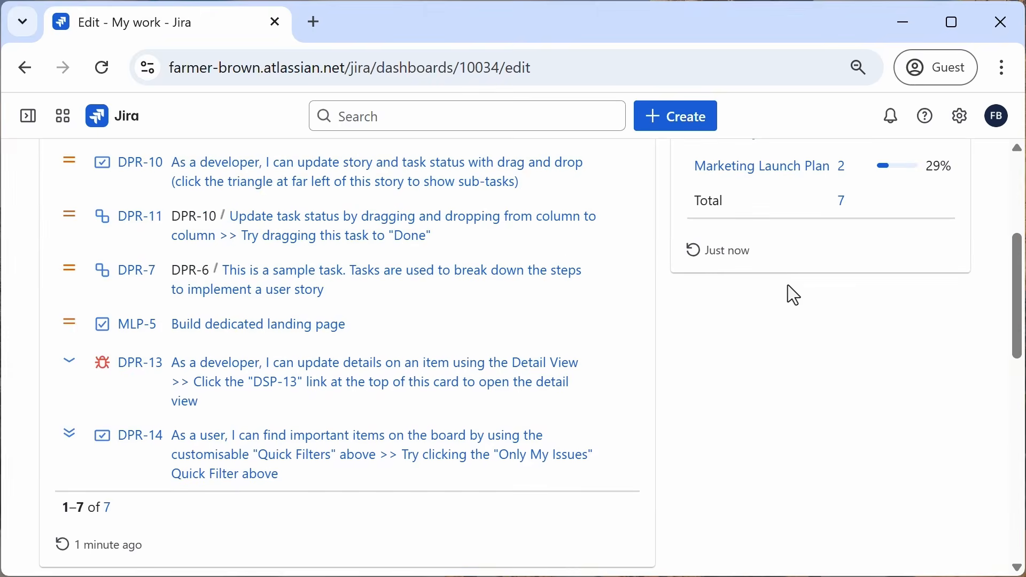
left_click_drag(59, 395, 707, 229)
scroll(712, 277, "up", 6)
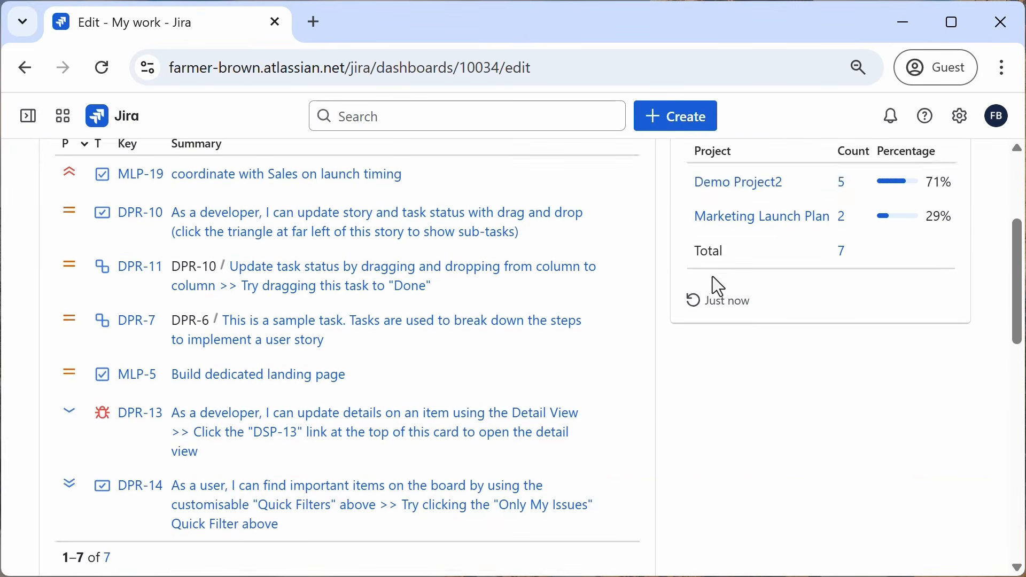
Step: Move the Filter Results gadget into the right column below the Pie Chart
left_click_drag(56, 264, 756, 508)
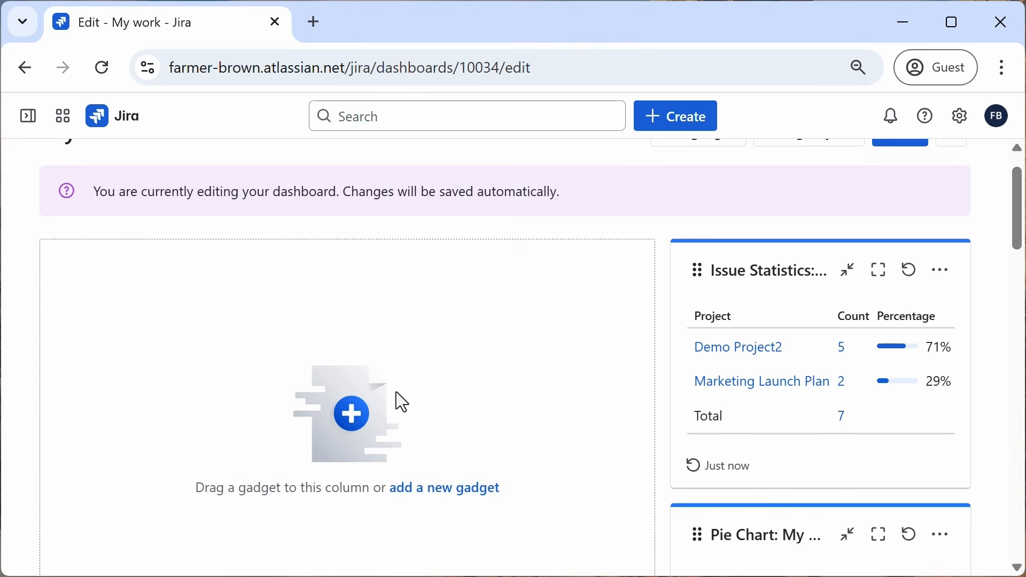
scroll(422, 446, "down", 5)
scroll(422, 446, "down", 8)
left_click_drag(697, 321, 256, 235)
left_click_drag(694, 312, 184, 1)
left_click_drag(695, 314, 339, 6)
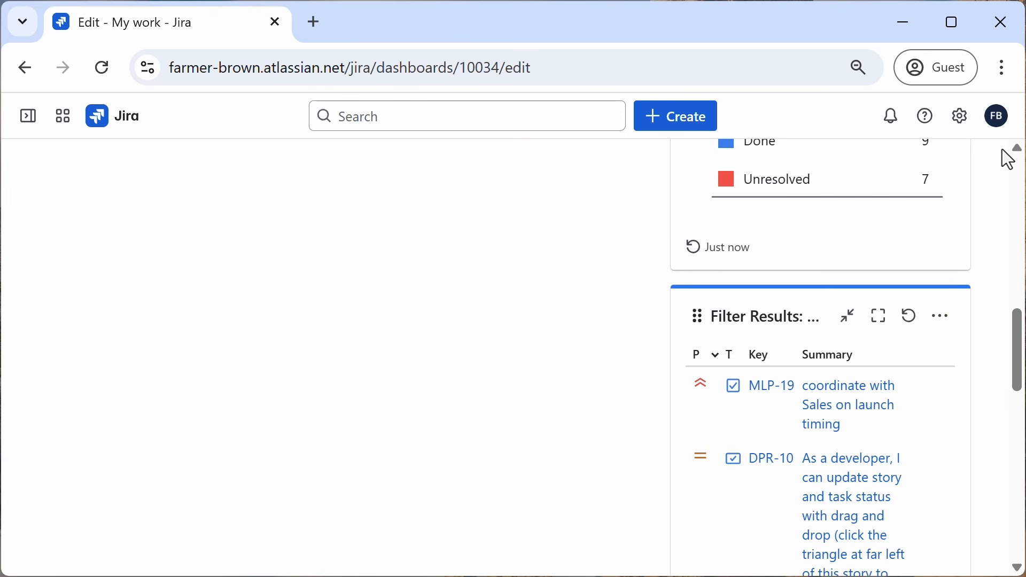
Step: Move the Filter Results gadget back into the empty left column
left_click(1003, 68)
left_click(851, 348)
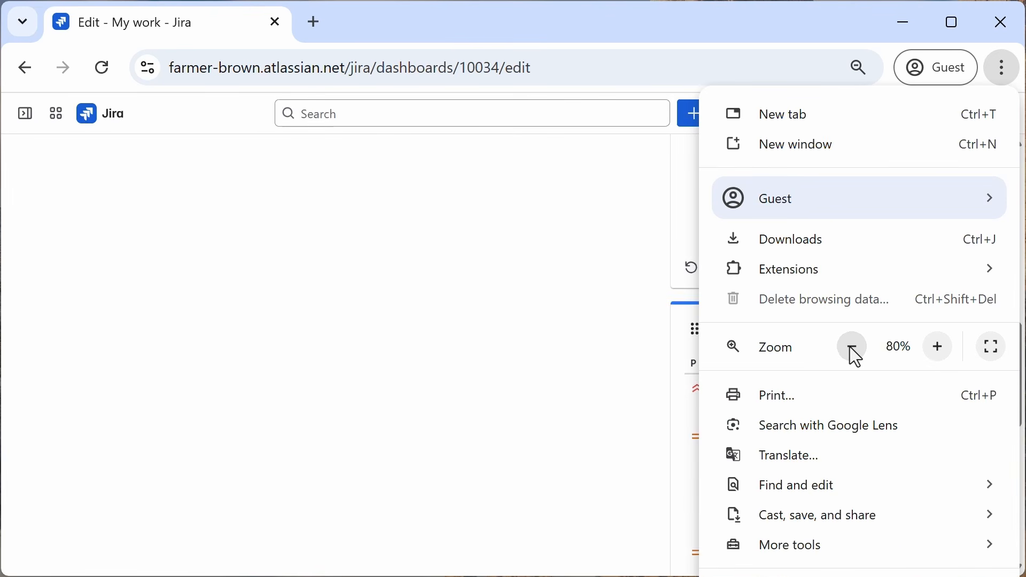
left_click(851, 349)
left_click(639, 344)
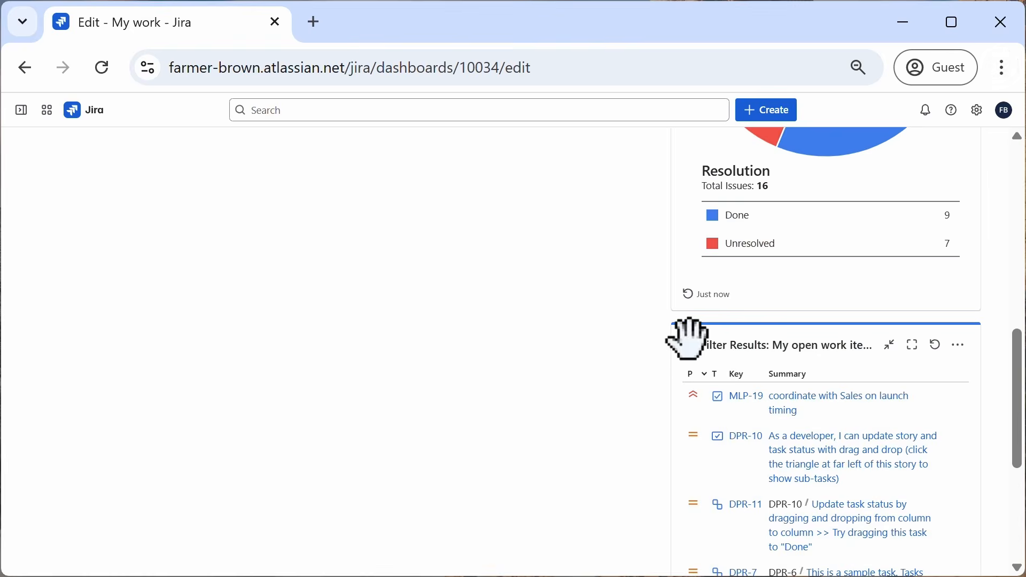
left_click_drag(687, 342, 283, 164)
left_click_drag(687, 342, 142, 9)
scroll(315, 235, "up", 3)
scroll(321, 243, "down", 1)
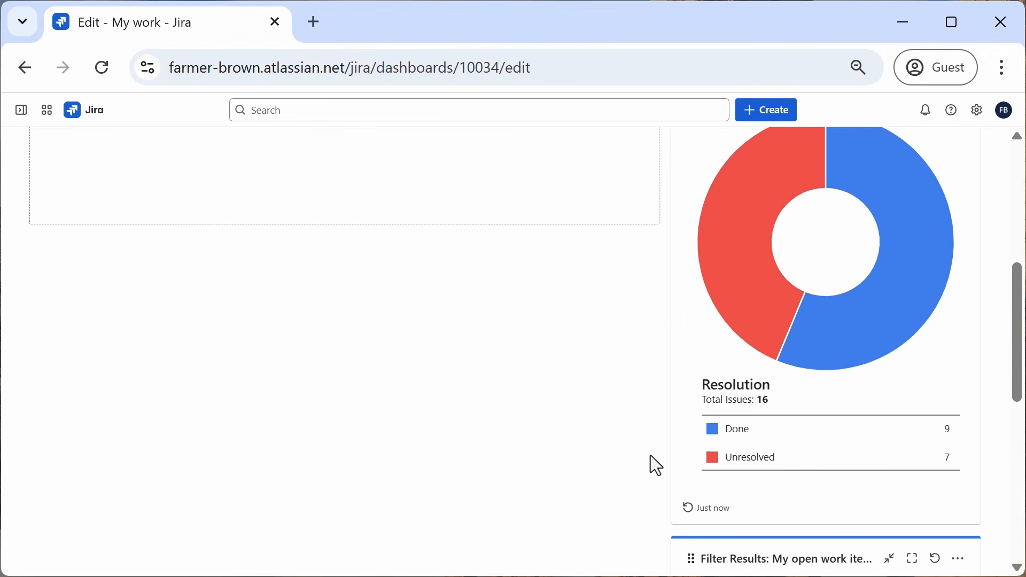
left_click_drag(689, 553, 377, 144)
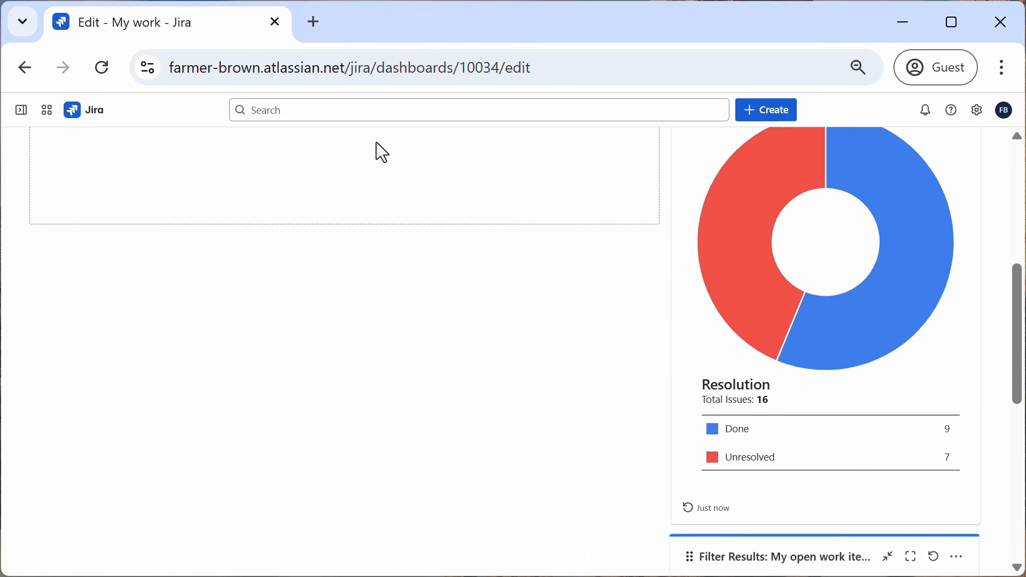
scroll(427, 308, "up", 5)
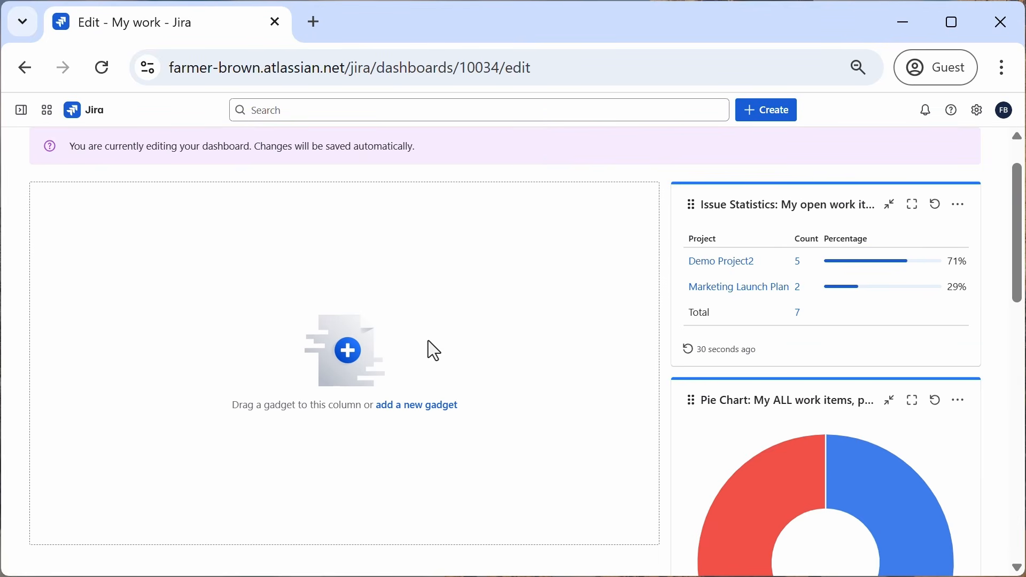
scroll(428, 341, "down", 6)
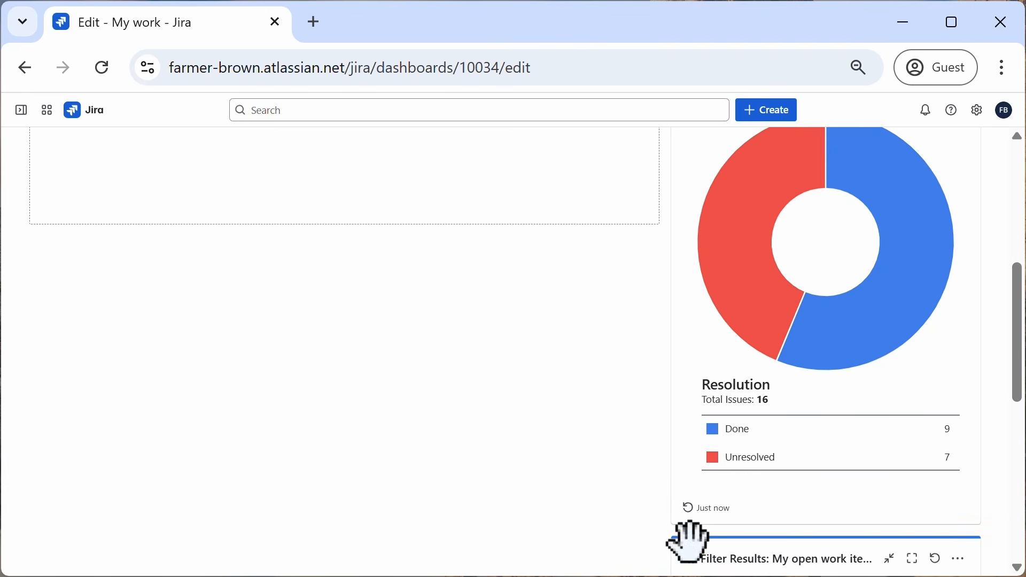
left_click_drag(689, 550, 251, 207)
scroll(393, 412, "up", 6)
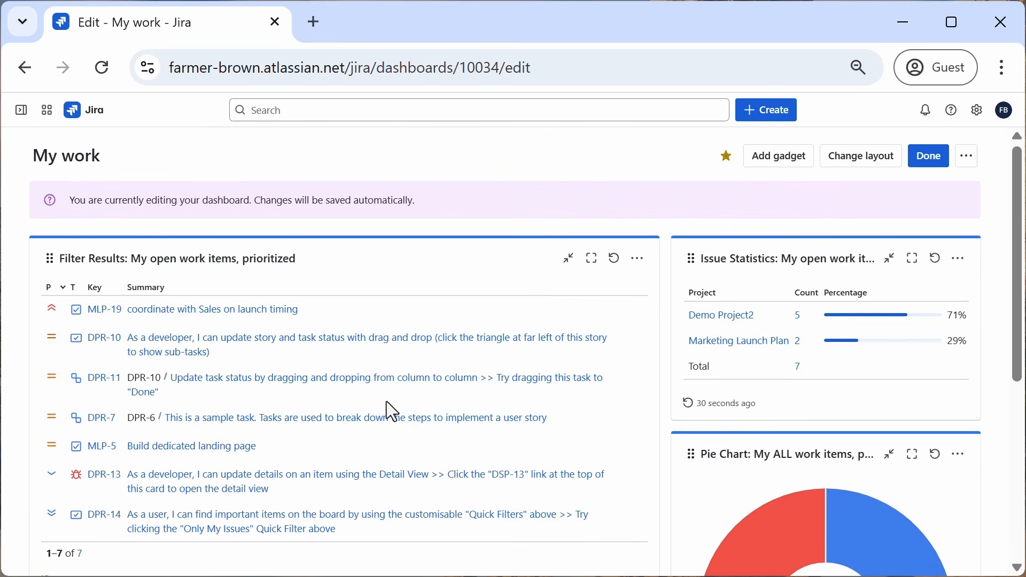
Step: Restore the browser zoom to 100% and review the rearranged dashboard gadgets
left_click(1004, 68)
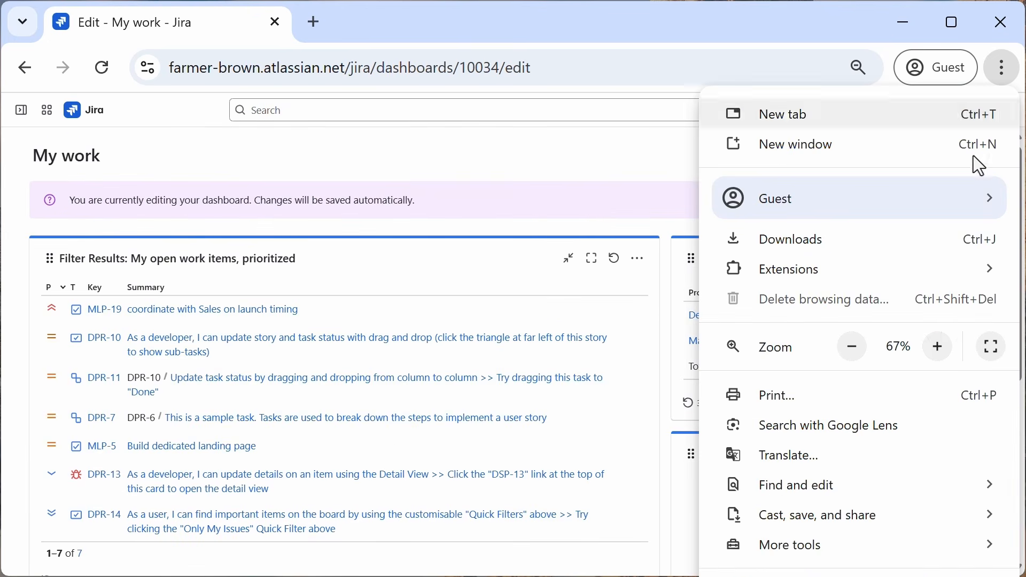
left_click(936, 349)
left_click(936, 349)
left_click(936, 349)
left_click(936, 349)
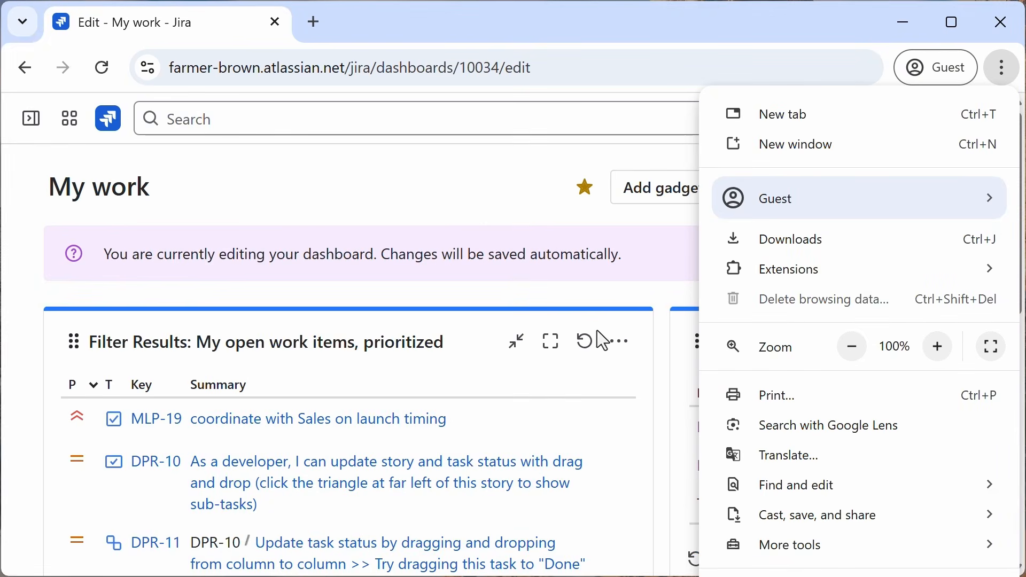
left_click(453, 194)
left_click_drag(1014, 222, 982, 249)
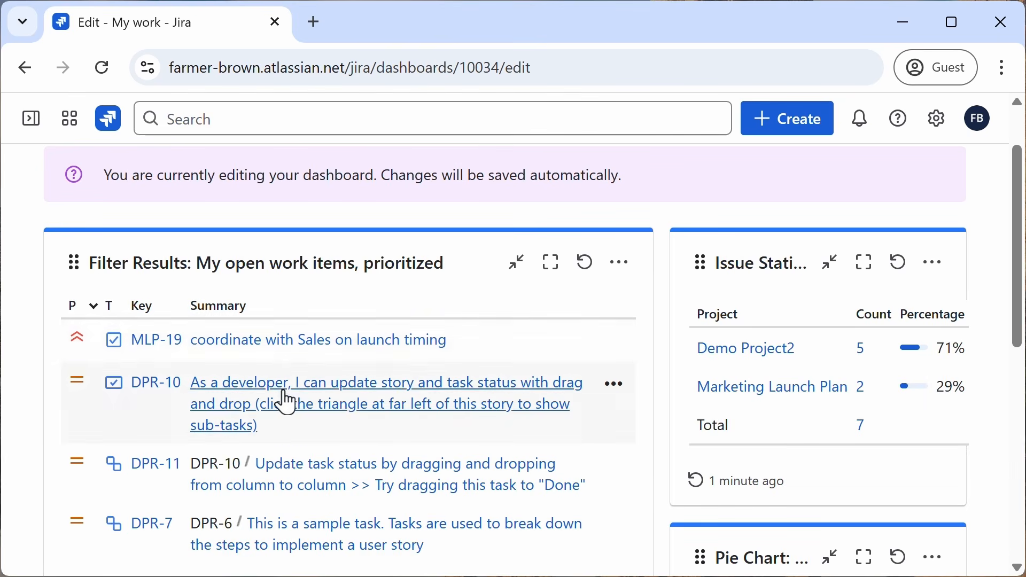
scroll(312, 452, "down", 2)
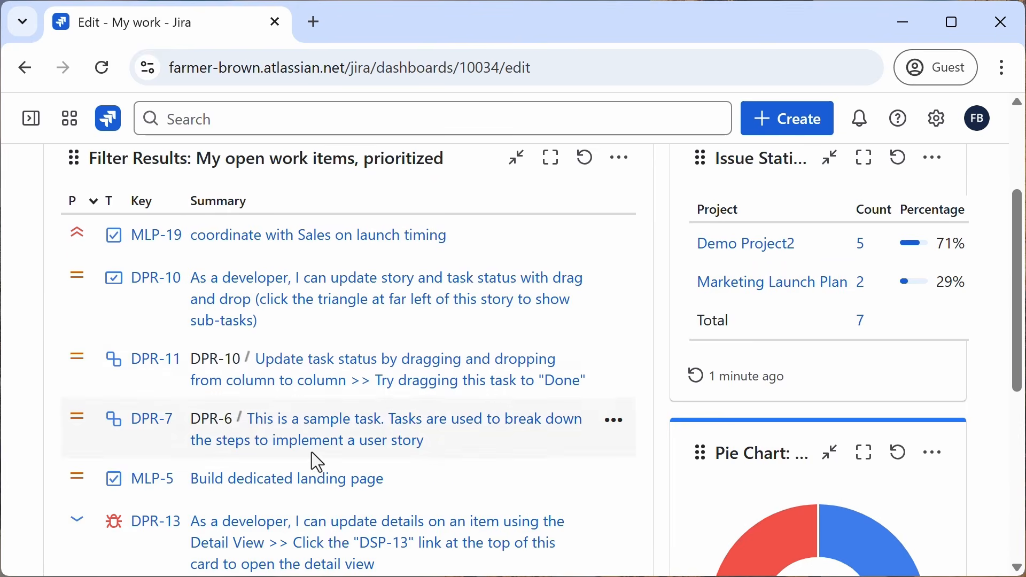
scroll(312, 452, "up", 4)
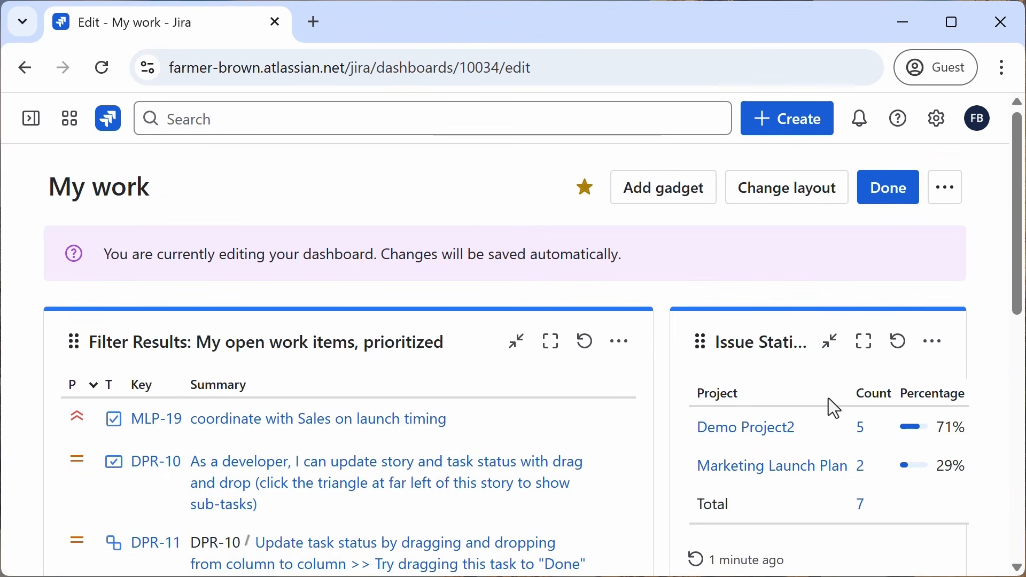
scroll(828, 399, "down", 2)
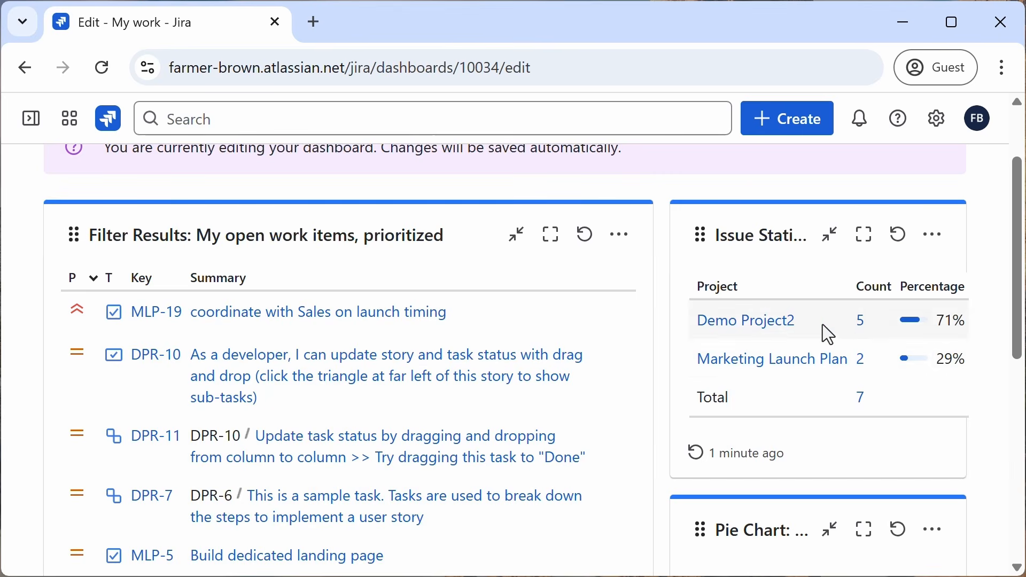
scroll(855, 385, "down", 5)
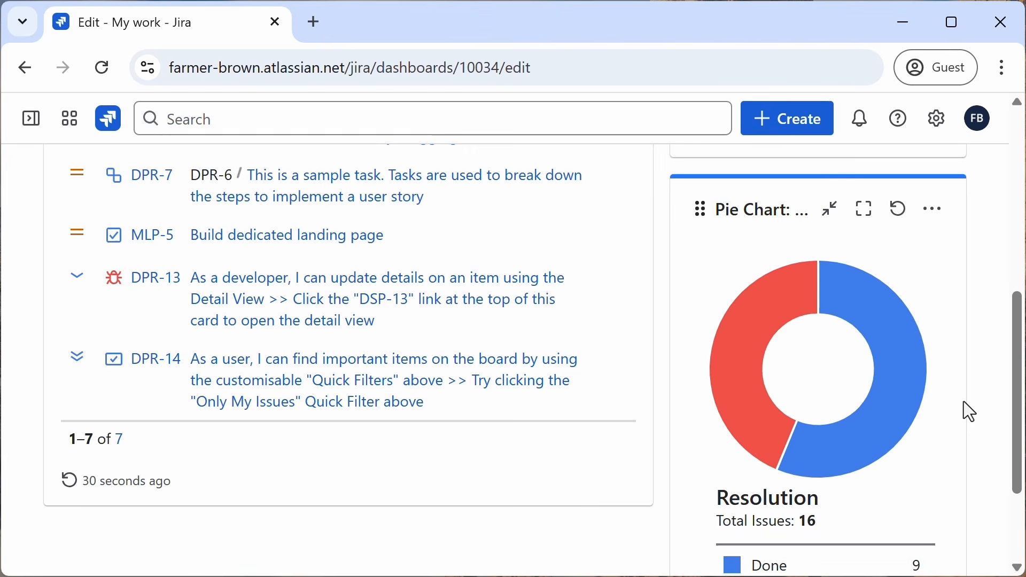
scroll(593, 399, "up", 1)
scroll(593, 399, "up", 5)
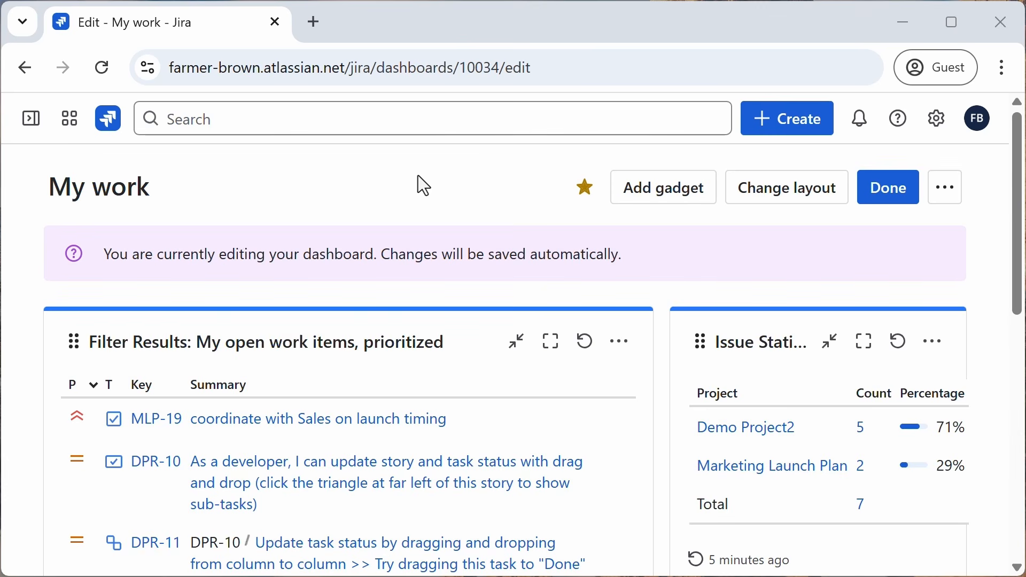
Step: Expand the sidebar and open the full list of saved filters
left_click(32, 128)
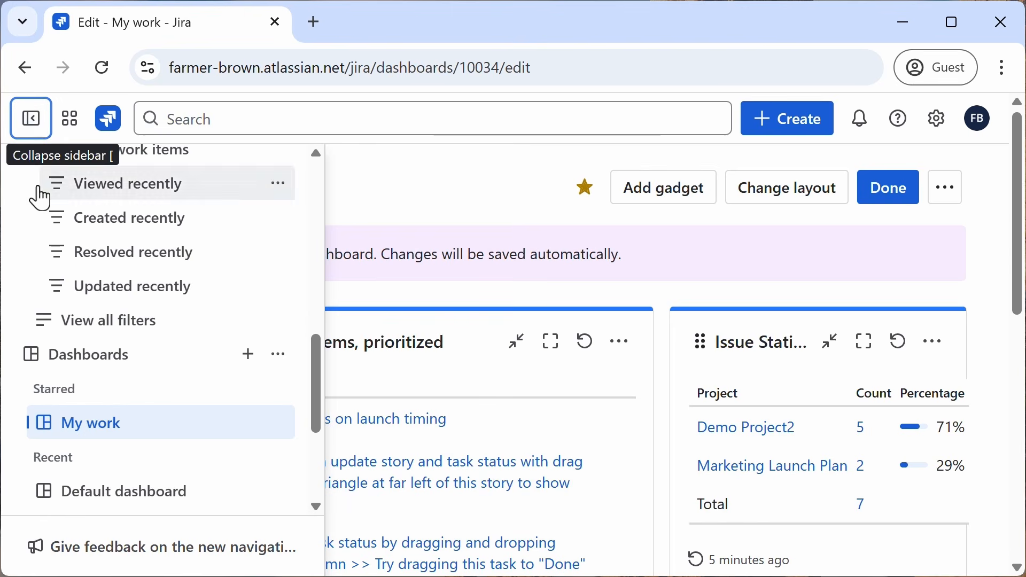
scroll(144, 358, "up", 8)
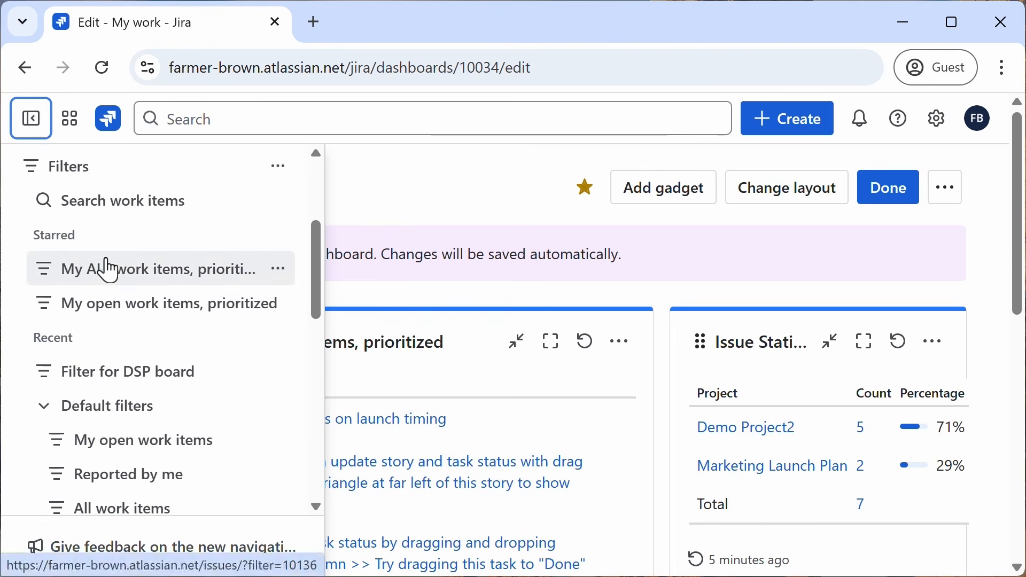
scroll(108, 270, "up", 3)
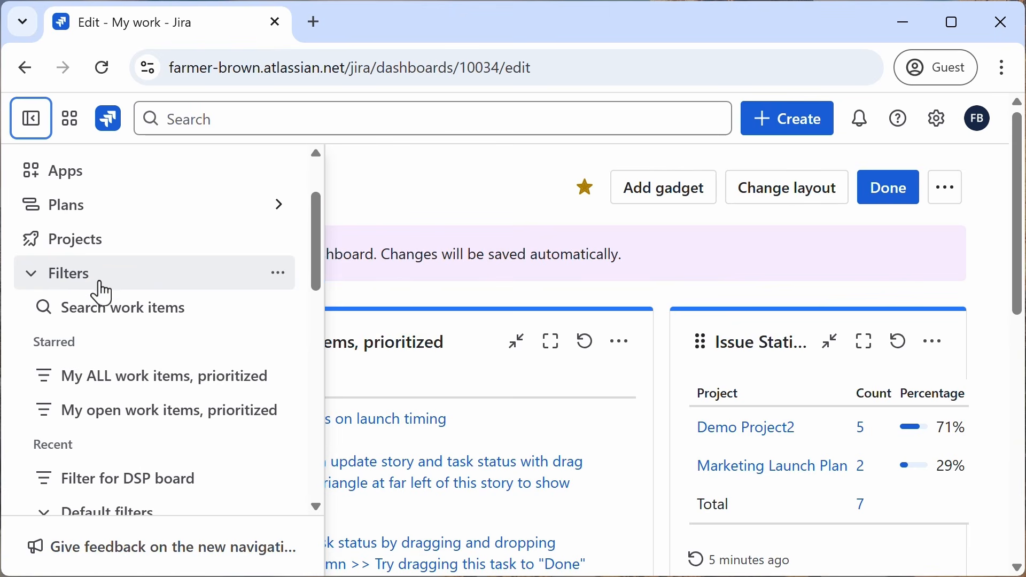
scroll(114, 334, "down", 4)
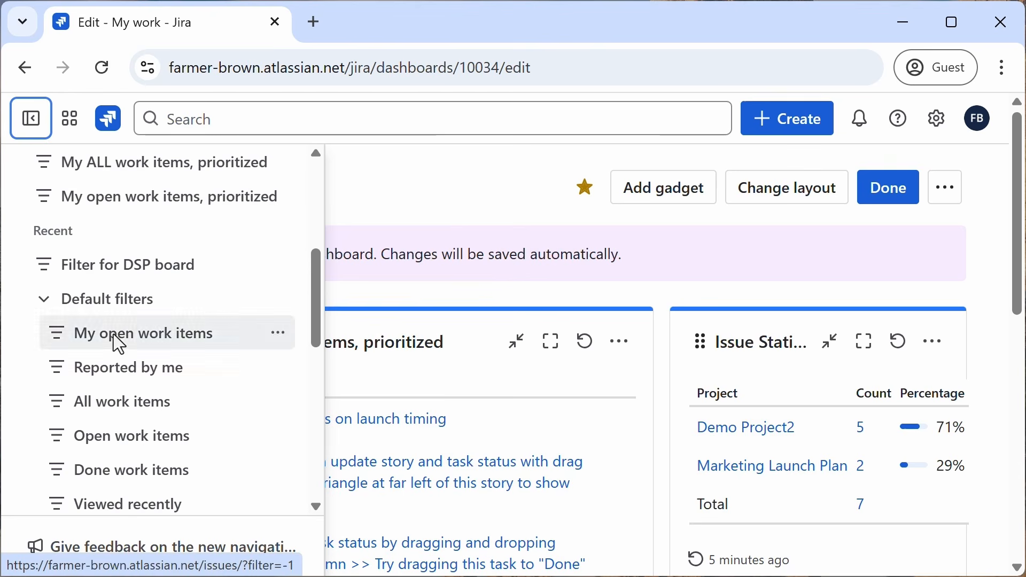
scroll(114, 337, "down", 4)
scroll(111, 339, "up", 2)
scroll(114, 342, "down", 4)
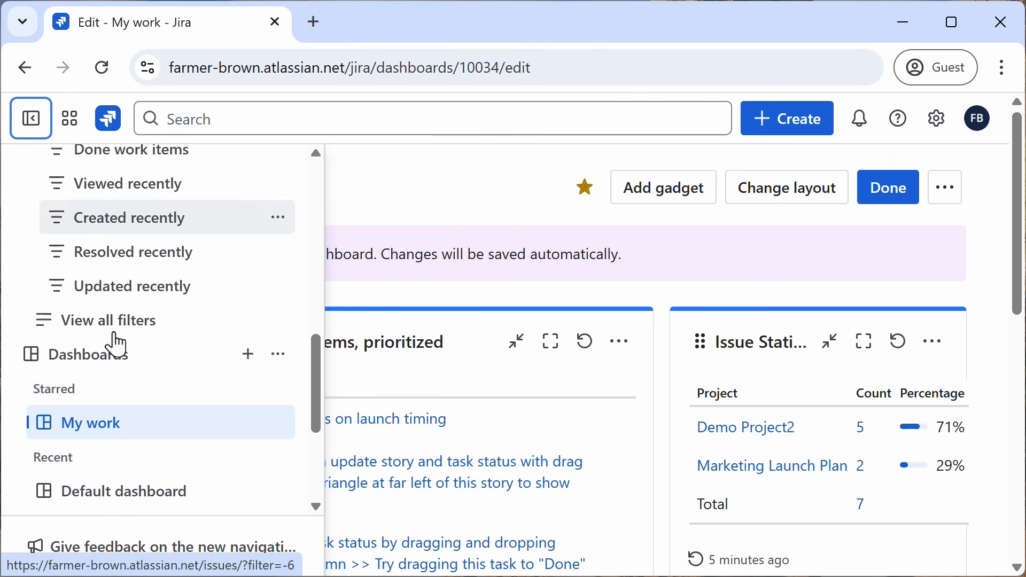
left_click(112, 330)
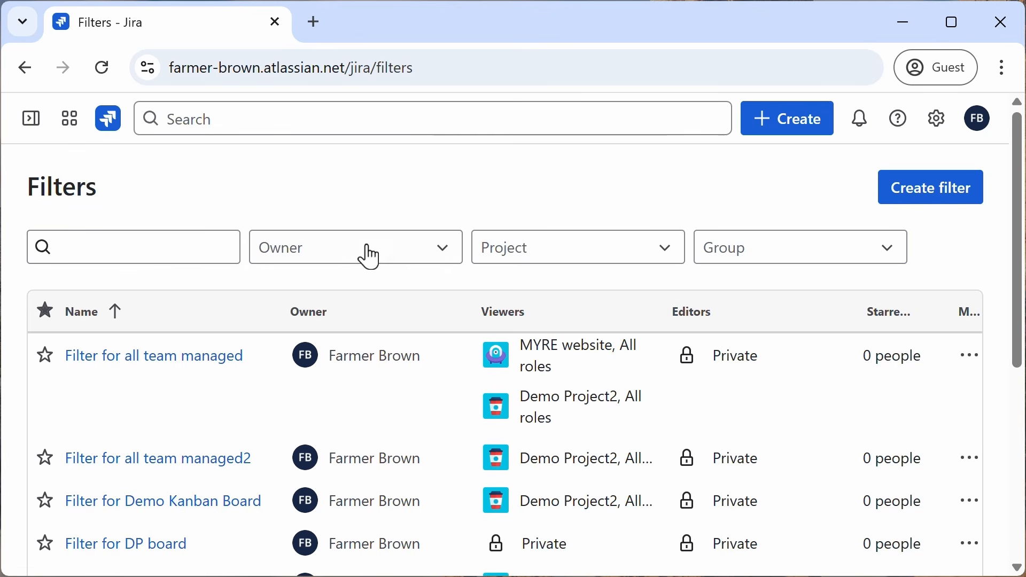
scroll(219, 371, "down", 5)
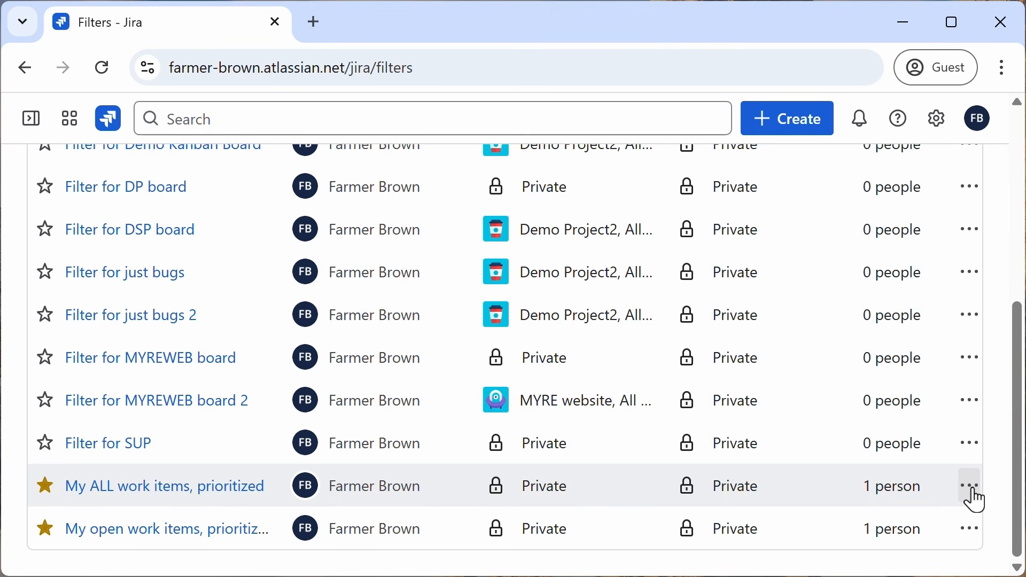
Step: Share the "My ALL work items, prioritized" filter with viewers in My organization and save it
left_click(975, 493)
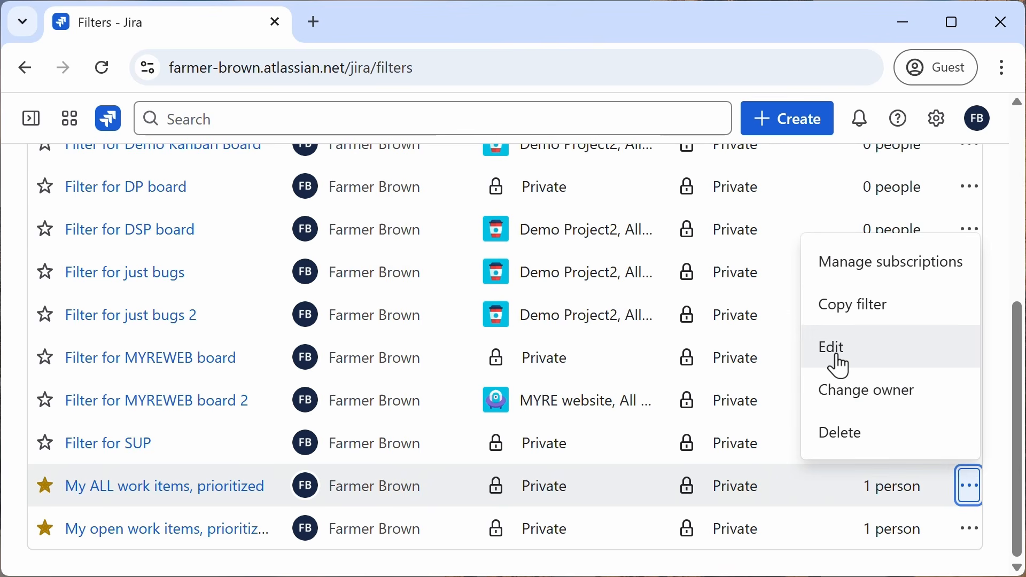
left_click(840, 363)
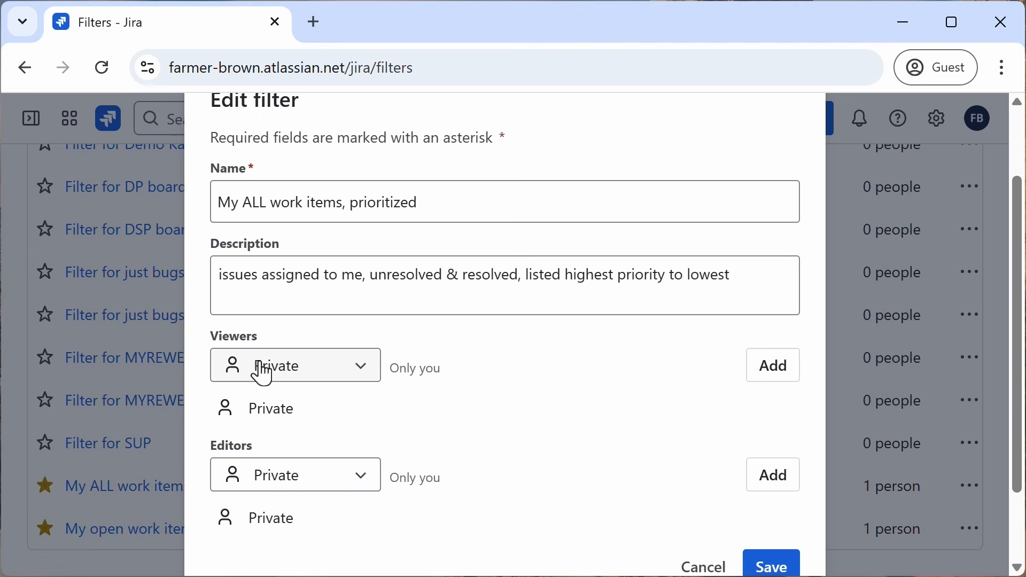
left_click(362, 371)
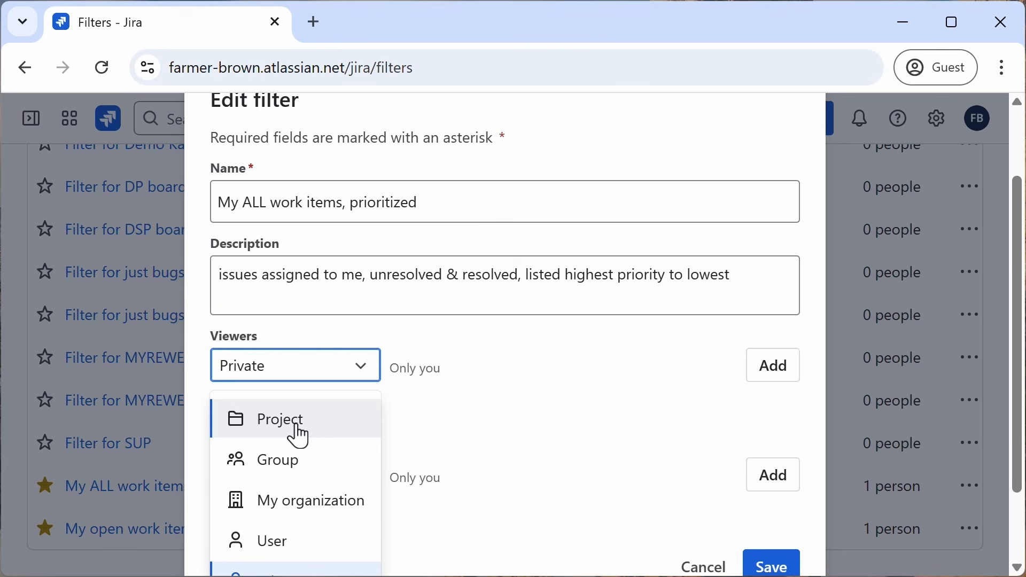
left_click(319, 509)
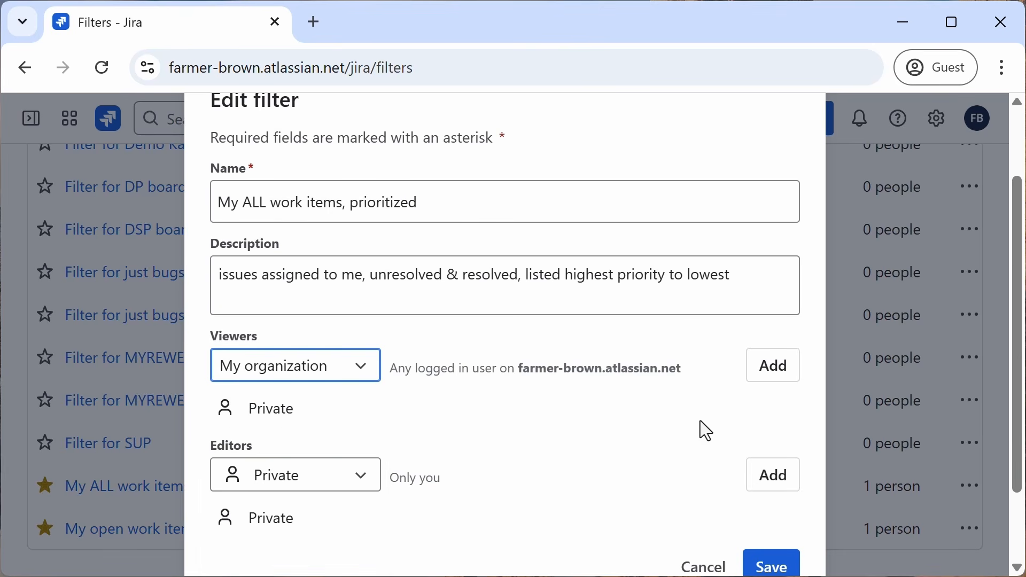
left_click(772, 374)
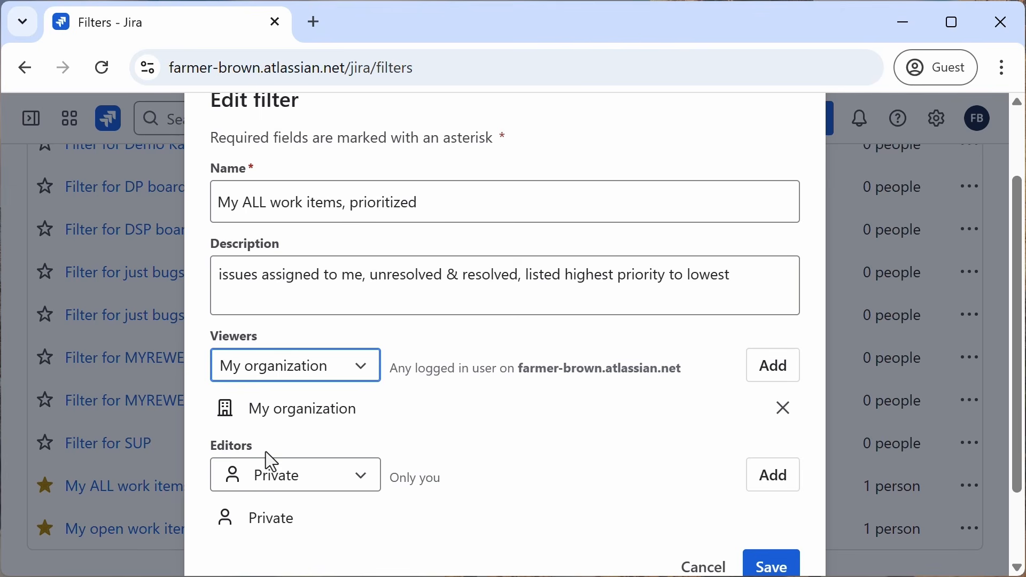
left_click(366, 486)
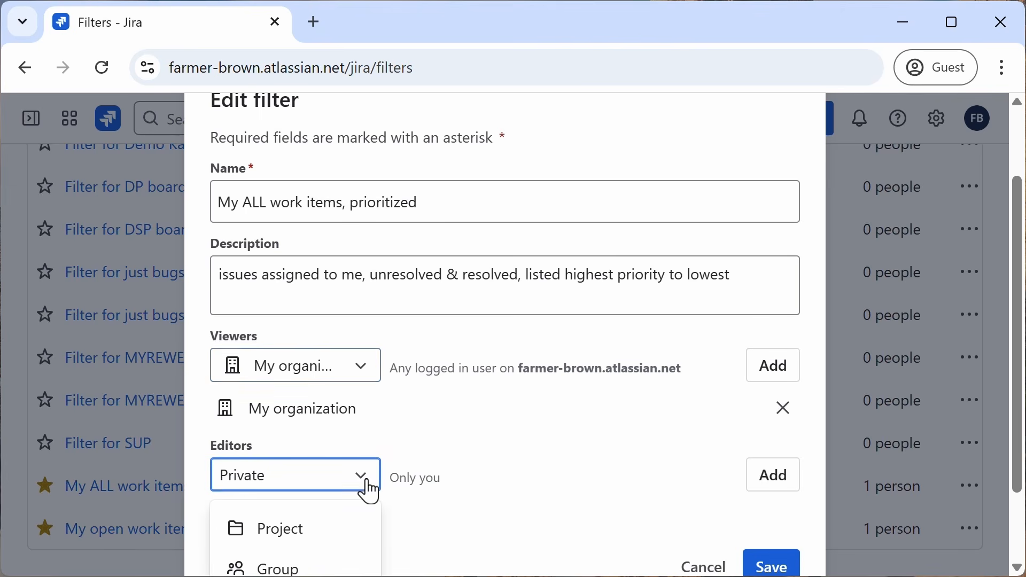
left_click(457, 447)
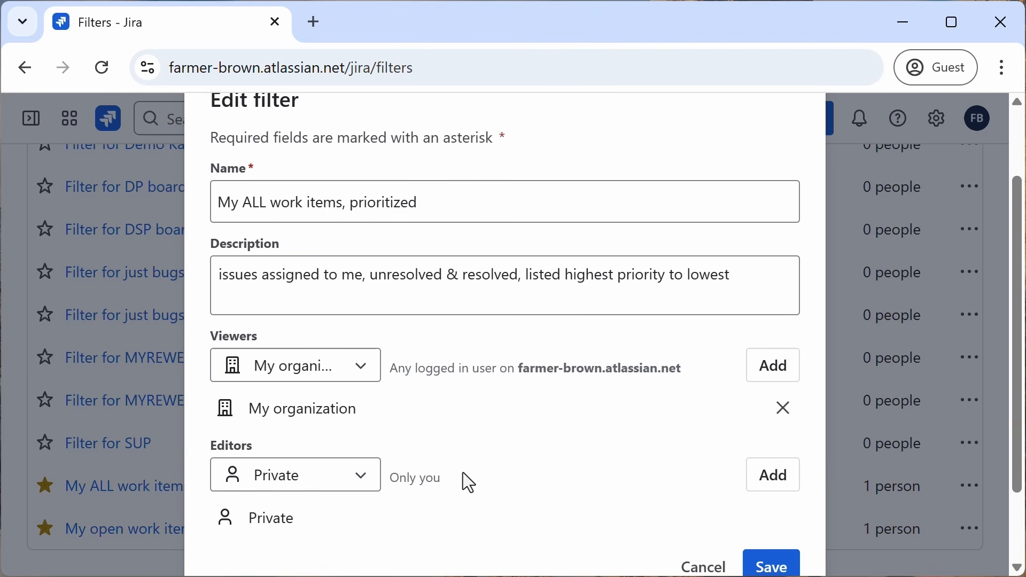
scroll(476, 468, "down", 2)
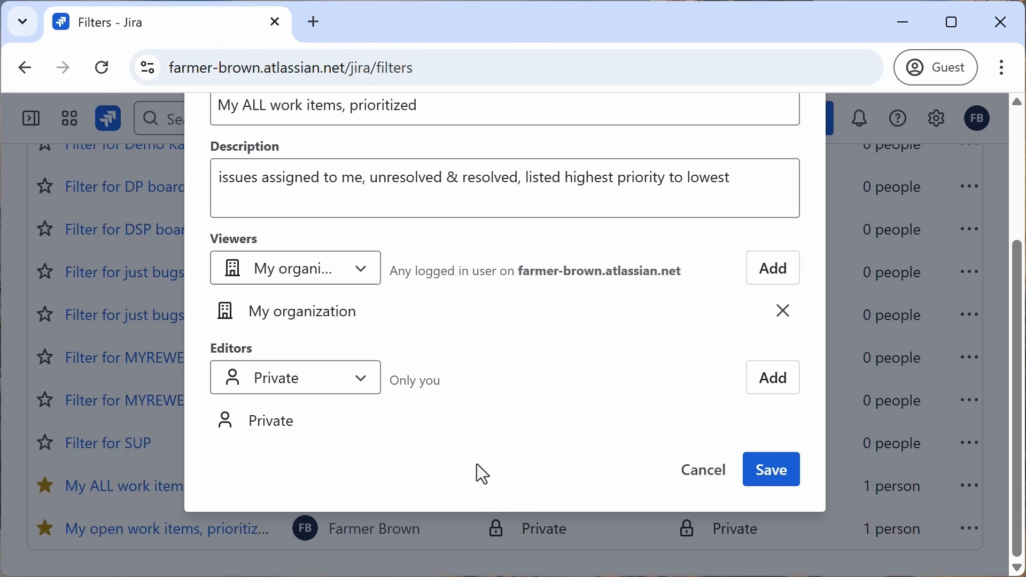
left_click(775, 479)
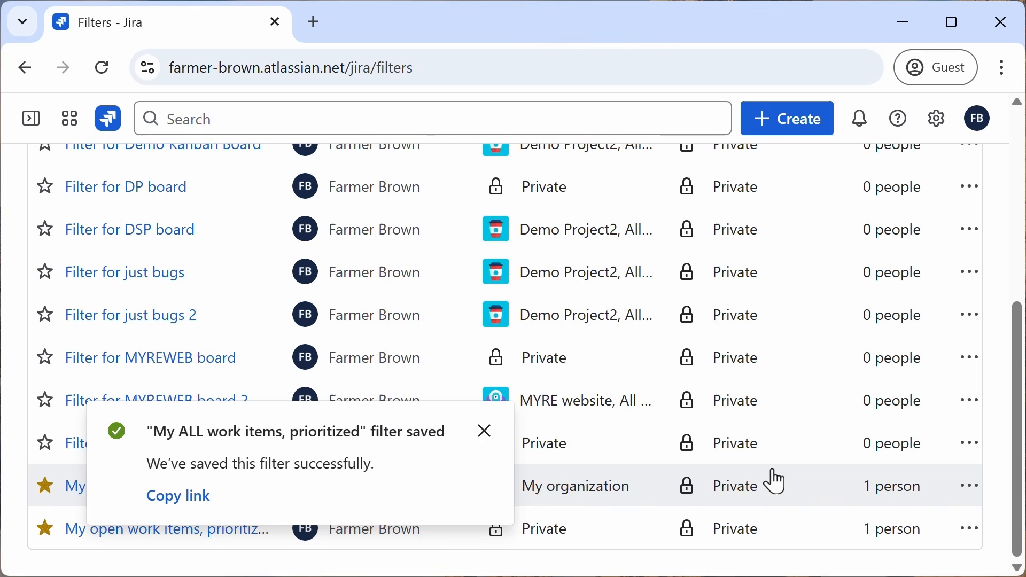
left_click(485, 431)
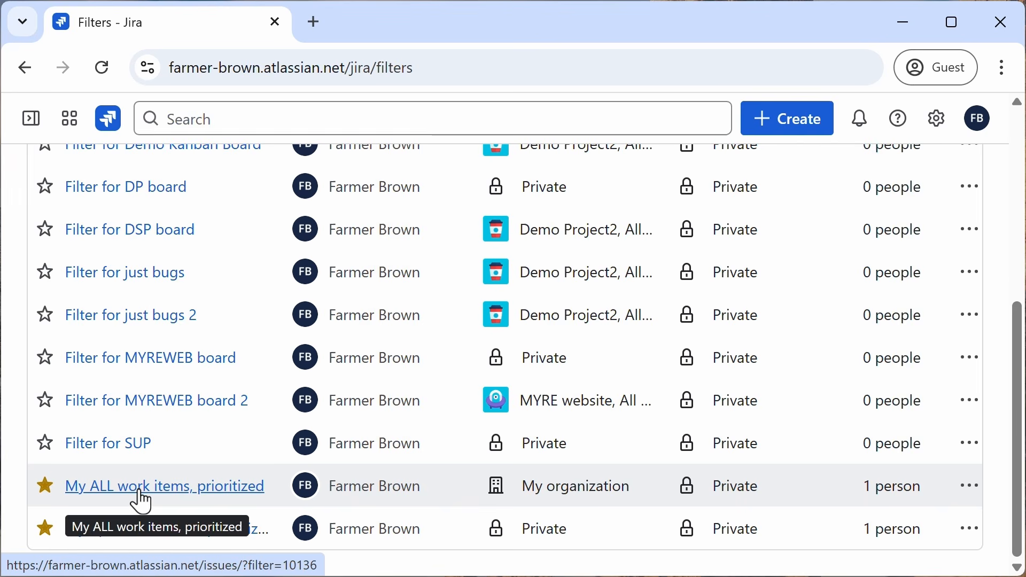
Step: Share the "My open work items, prioritized" filter with viewers in My organization and save it
scroll(593, 486, "up", 5)
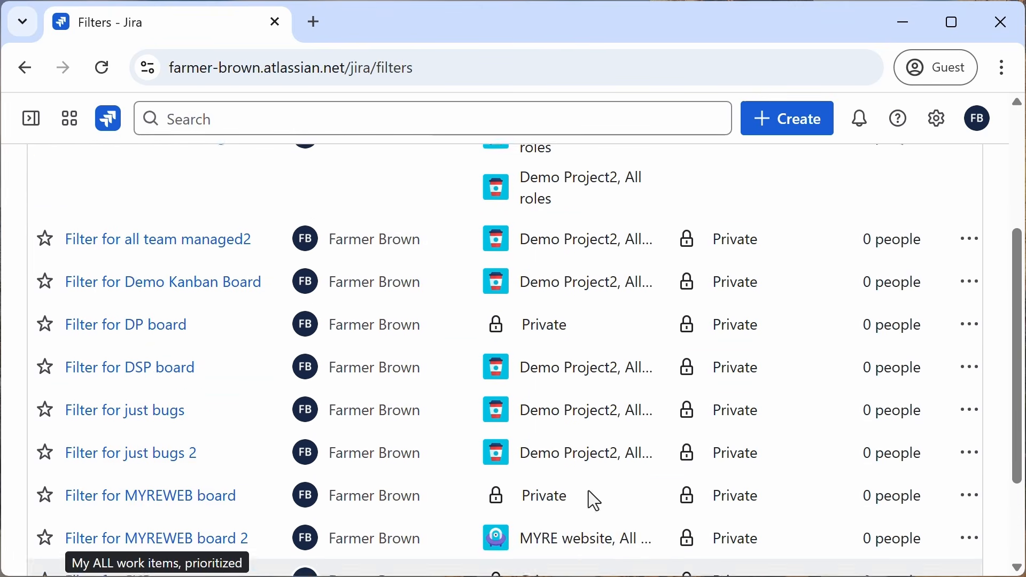
scroll(598, 435, "down", 5)
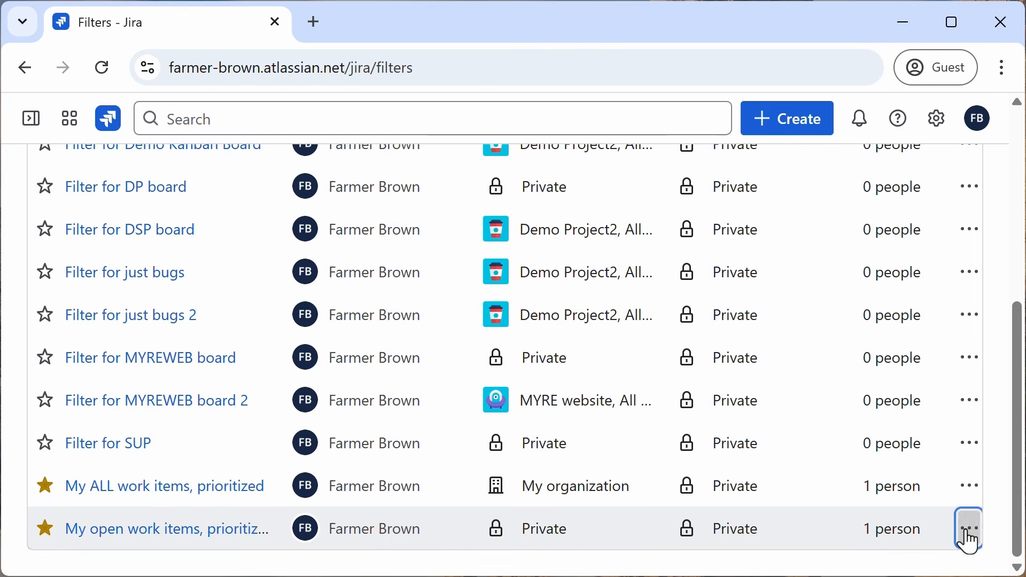
left_click(970, 529)
left_click(864, 404)
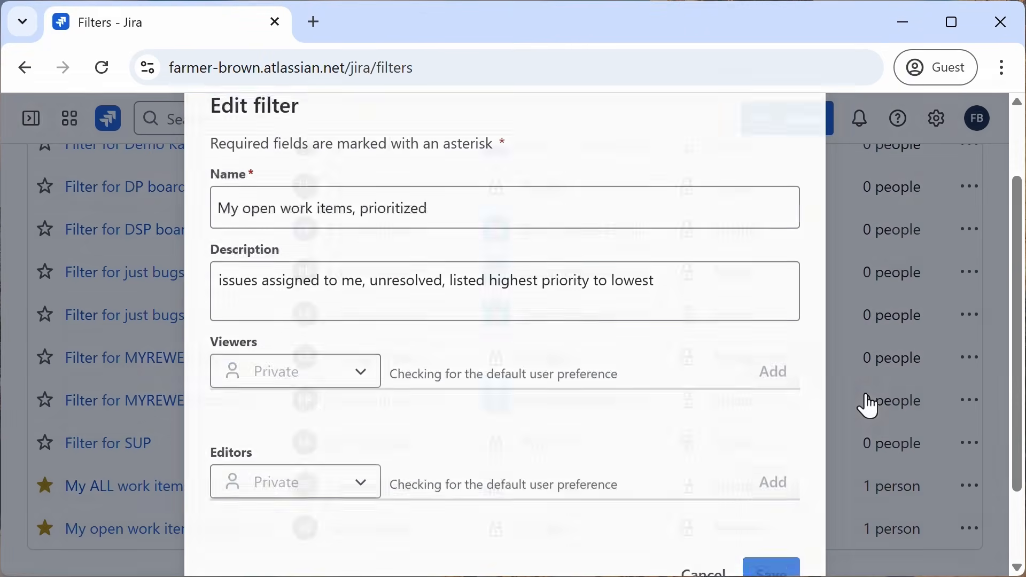
left_click(363, 372)
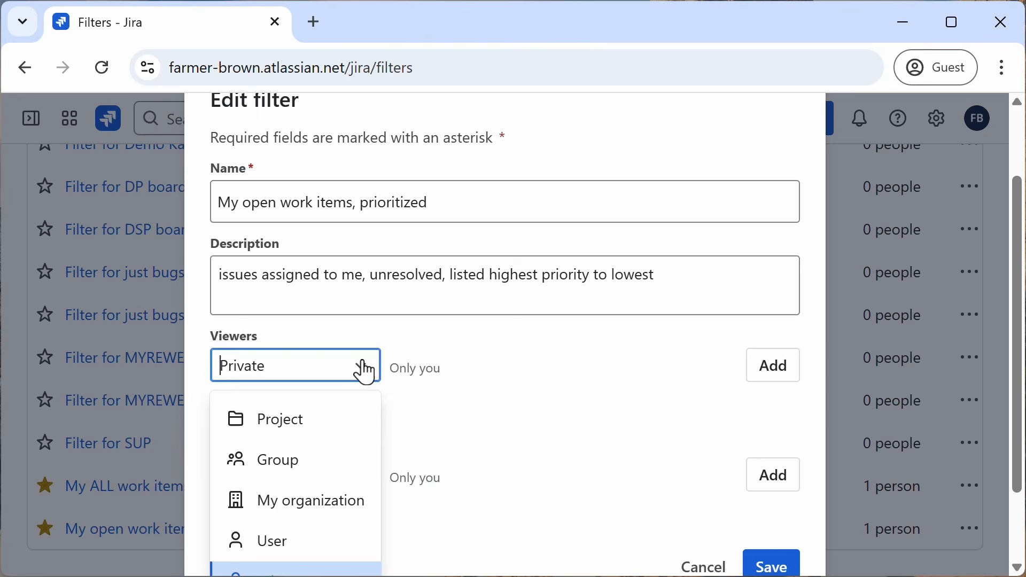
left_click(332, 502)
left_click(770, 366)
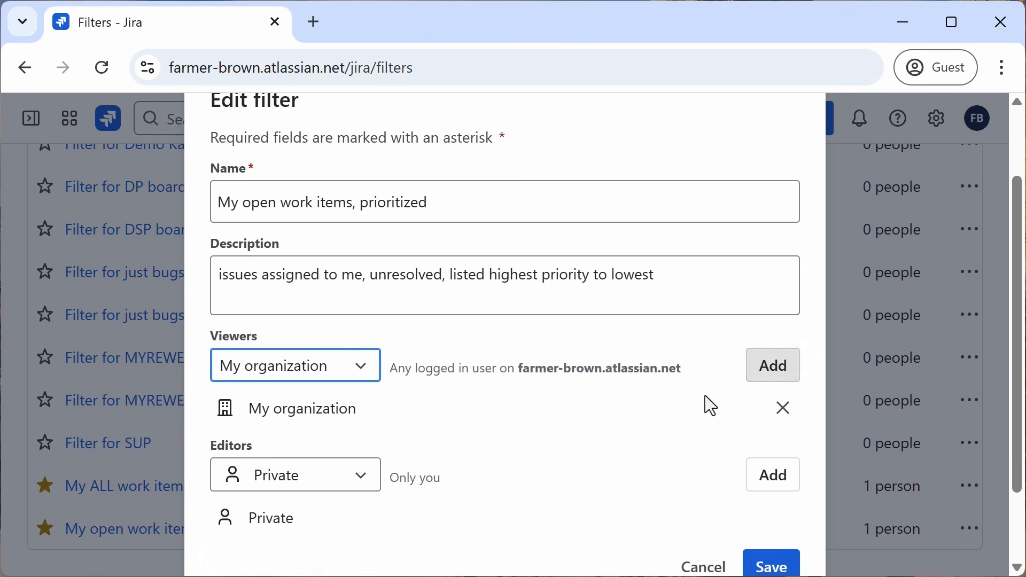
scroll(704, 396, "down", 2)
left_click(785, 478)
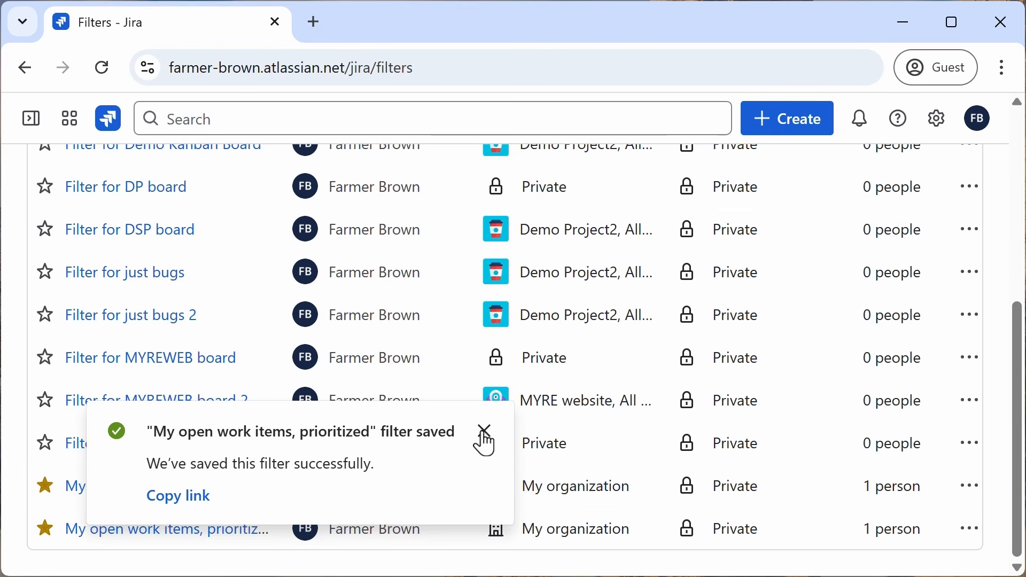
left_click(483, 433)
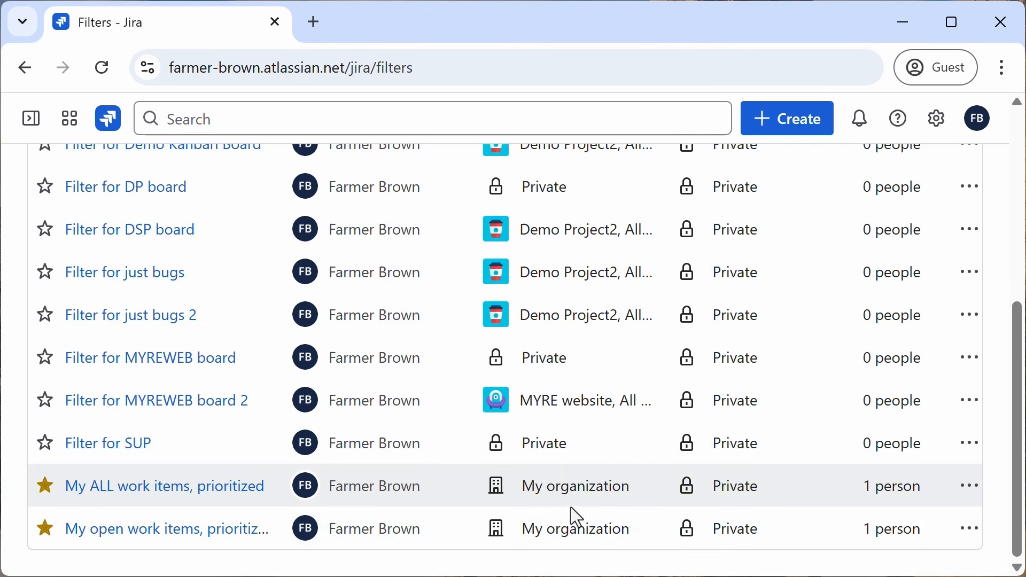
Step: Review the list of saved filters and their viewers
left_click(231, 488)
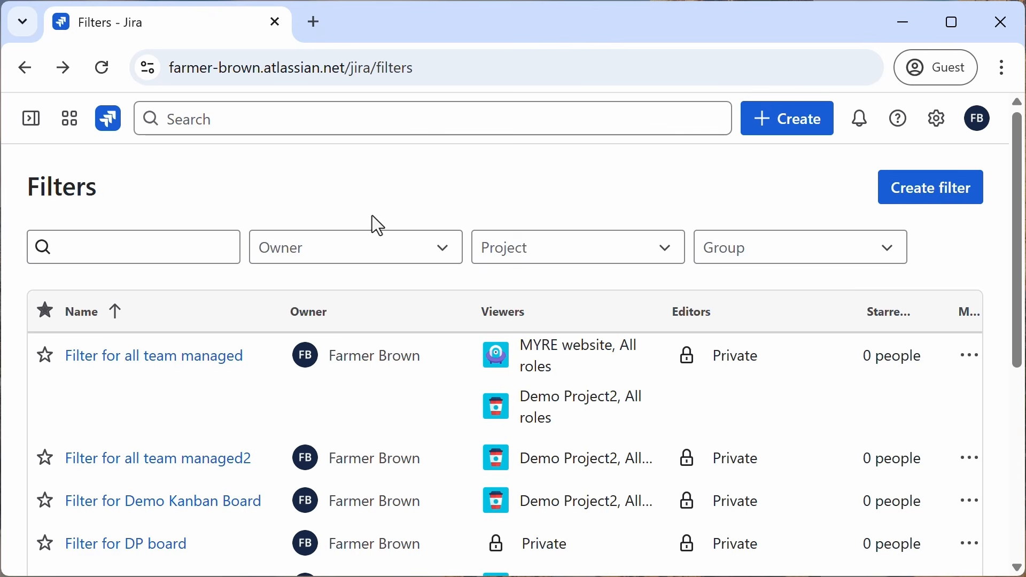
scroll(372, 217, "down", 5)
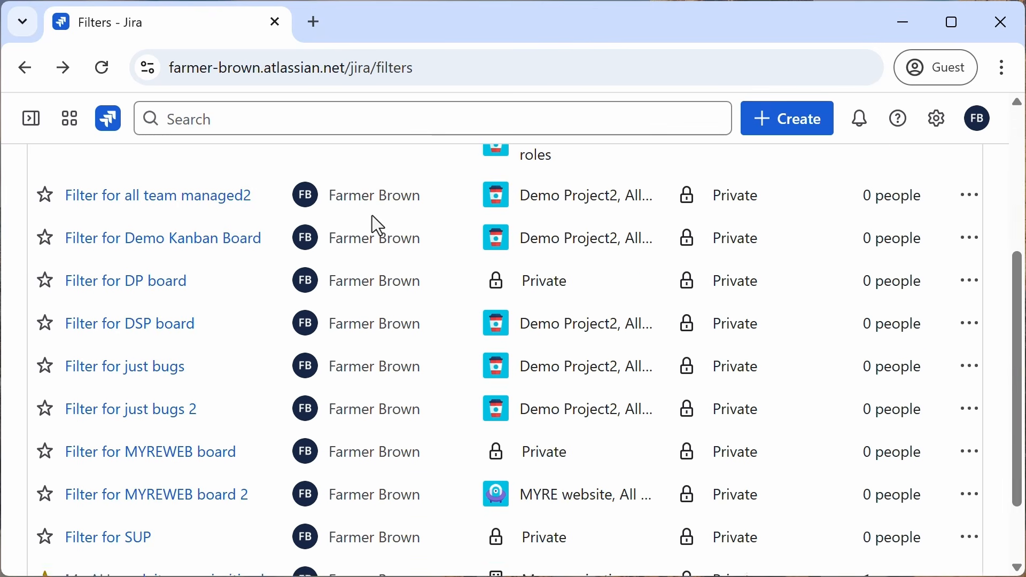
scroll(372, 216, "down", 2)
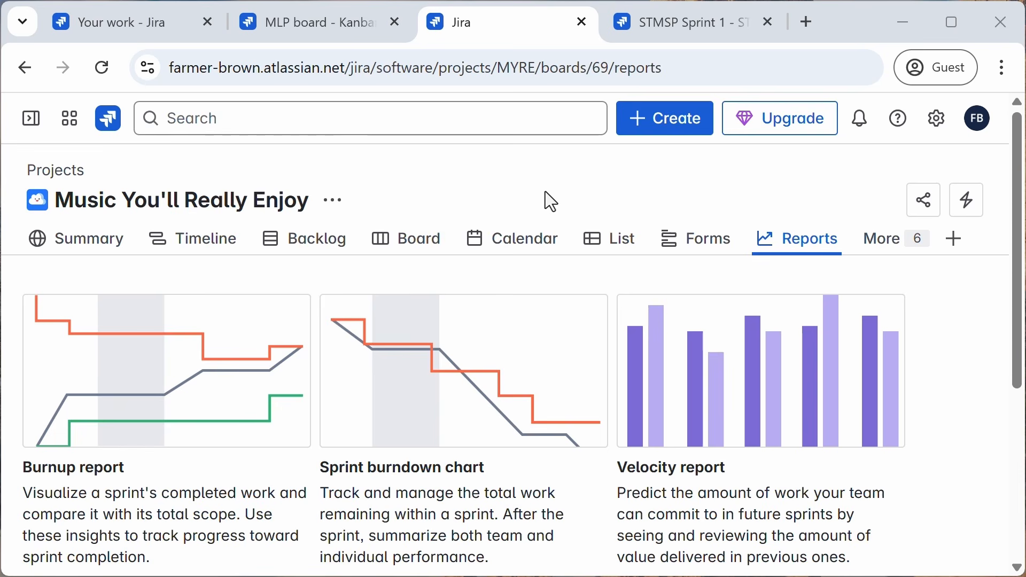
Step: Compare the Reports pages of the Marketing Launch Plan and Music You'll Really Enjoy projects
left_click(283, 26)
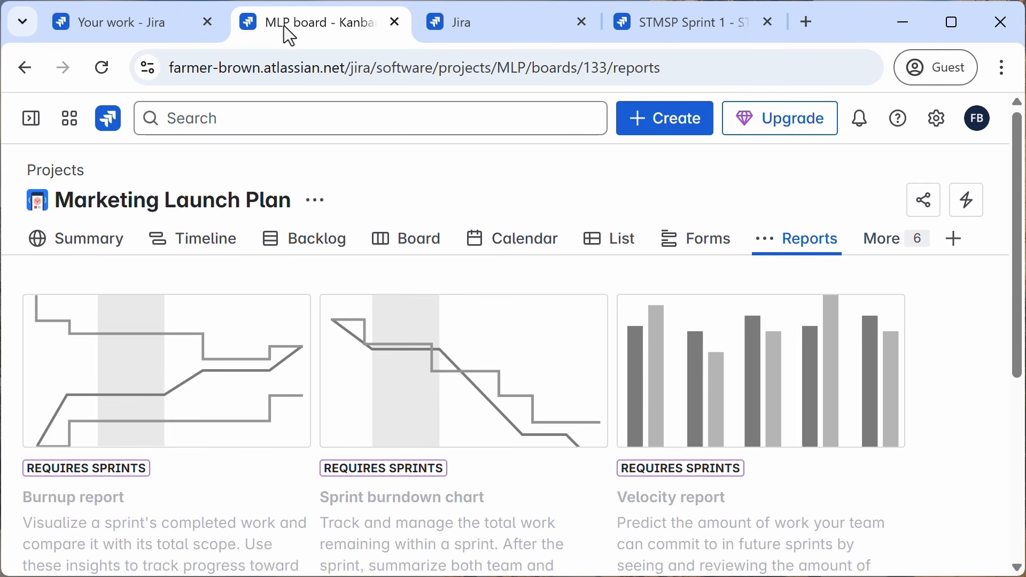
scroll(402, 394, "down", 5)
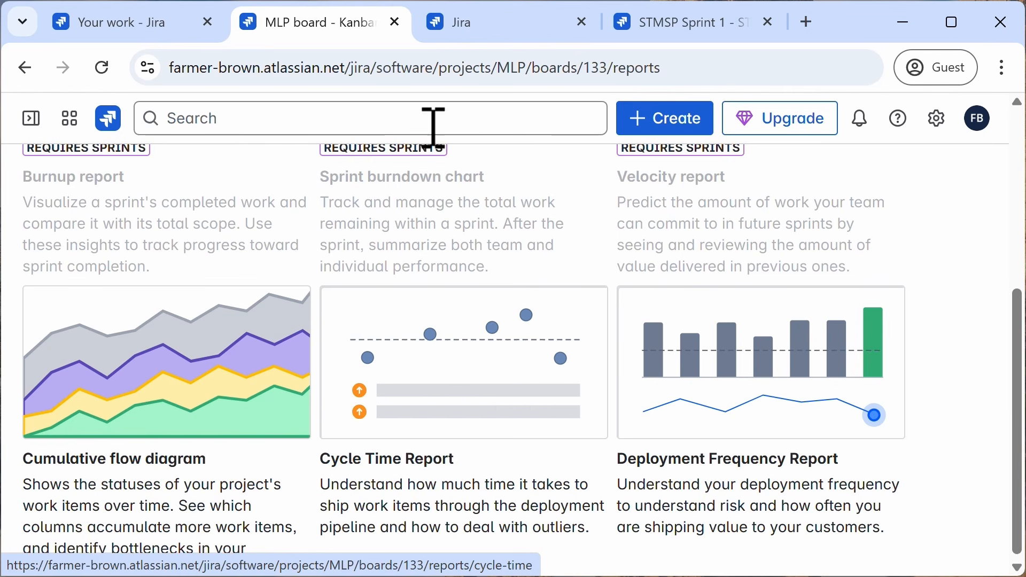
left_click(484, 38)
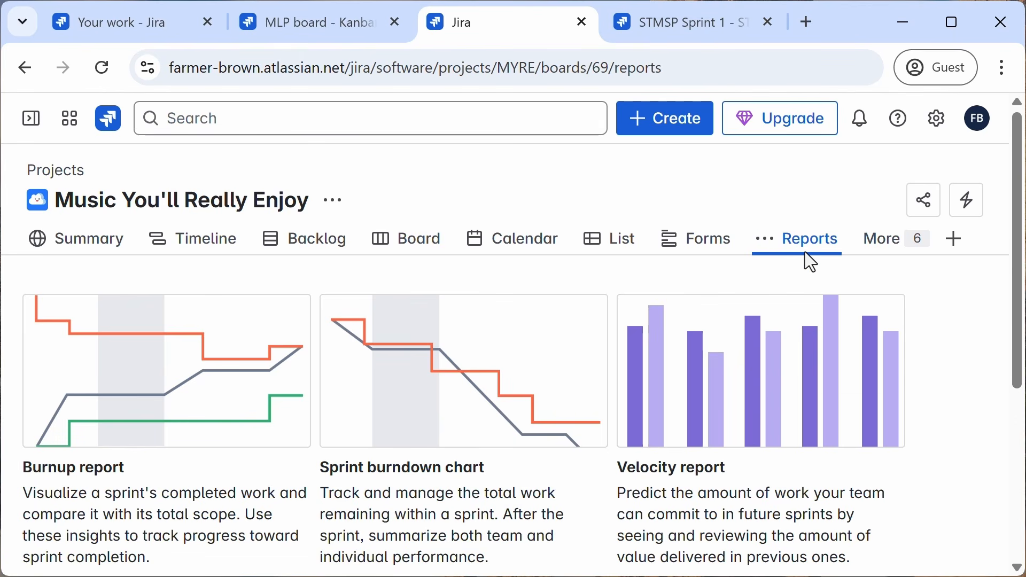
Step: Add the Reports view to the Sample Team-Managed Scrum Project's navigation
left_click(705, 27)
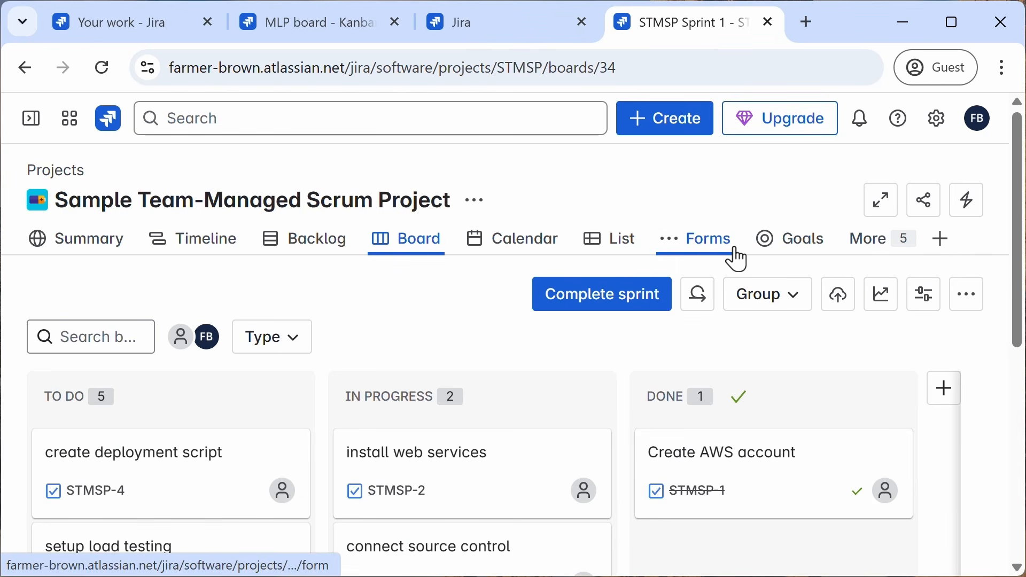
left_click(872, 250)
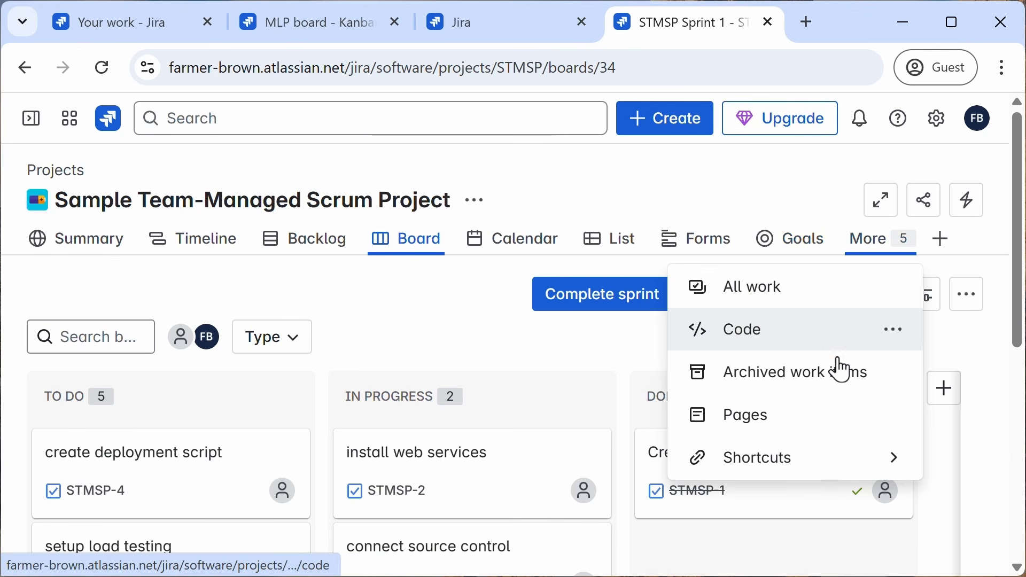
left_click(941, 246)
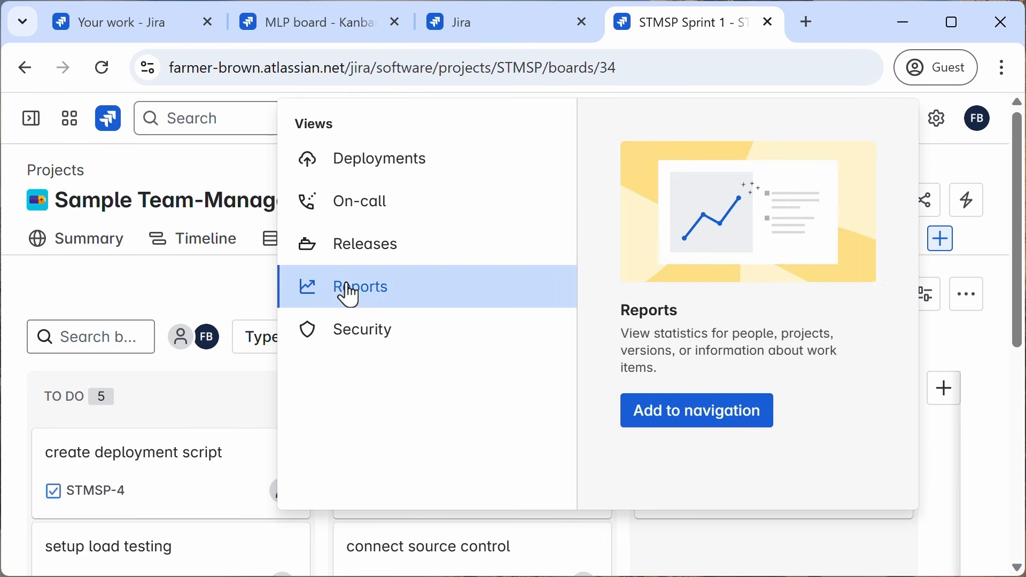
left_click(686, 422)
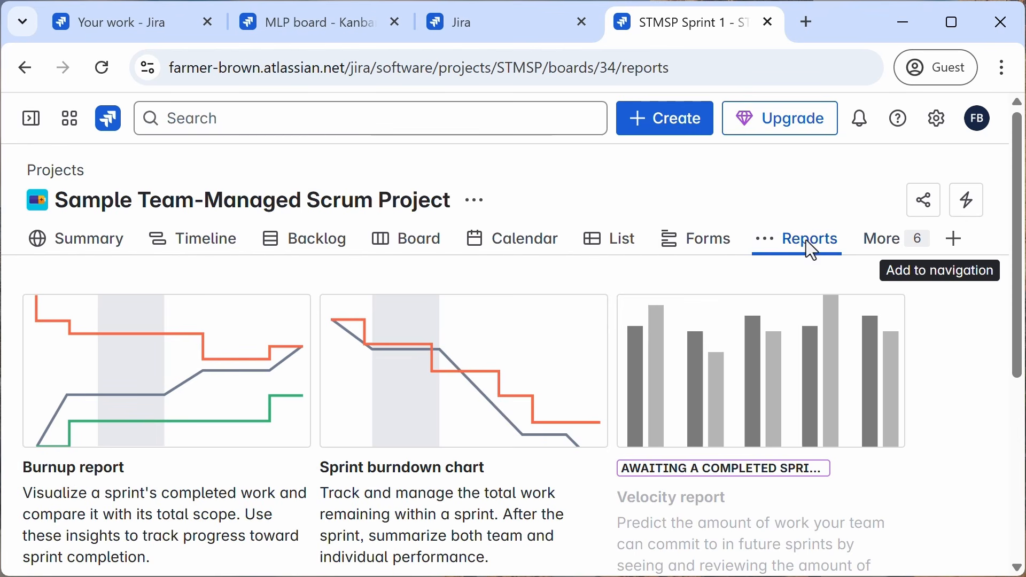
mouse_move(805, 240)
left_mouse_down()
mouse_move(706, 234)
mouse_move(637, 251)
mouse_move(842, 248)
mouse_move(568, 234)
mouse_move(806, 256)
mouse_move(802, 244)
left_mouse_up()
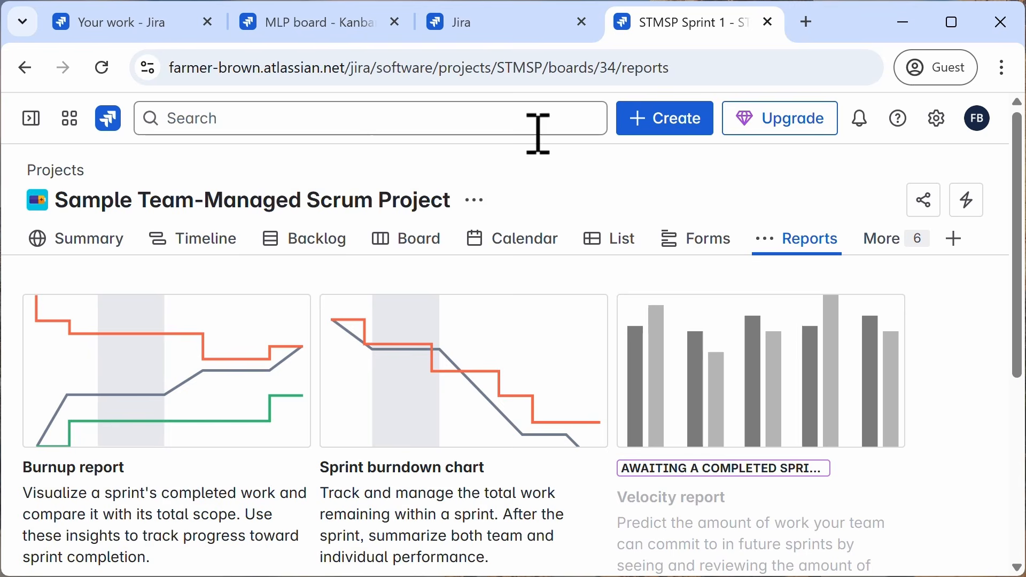
Step: Open the Music You'll Really Enjoy Velocity report, read how to interpret it, and return to the reports list
left_click(490, 31)
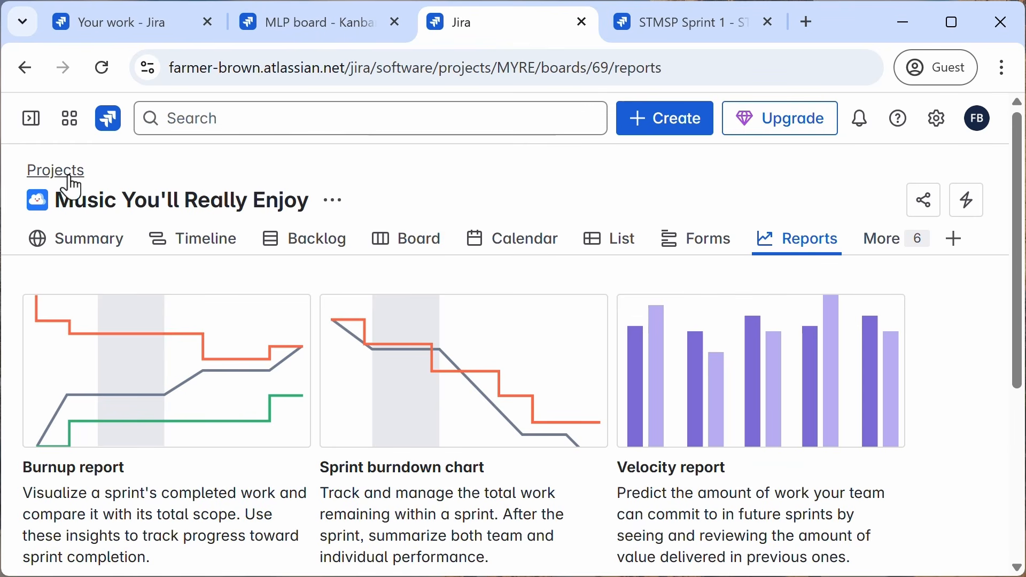
mouse_move(795, 239)
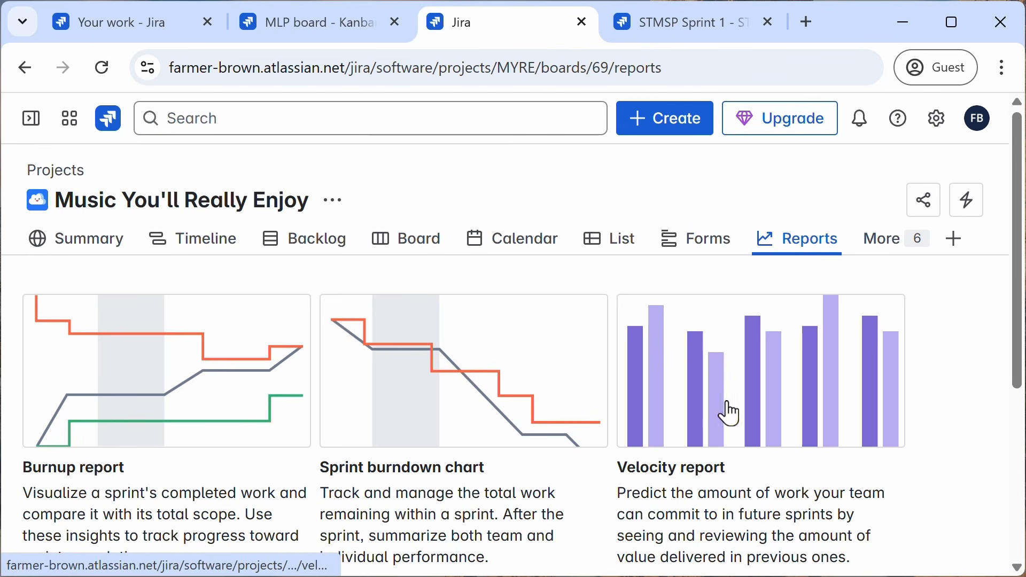
left_click(768, 406)
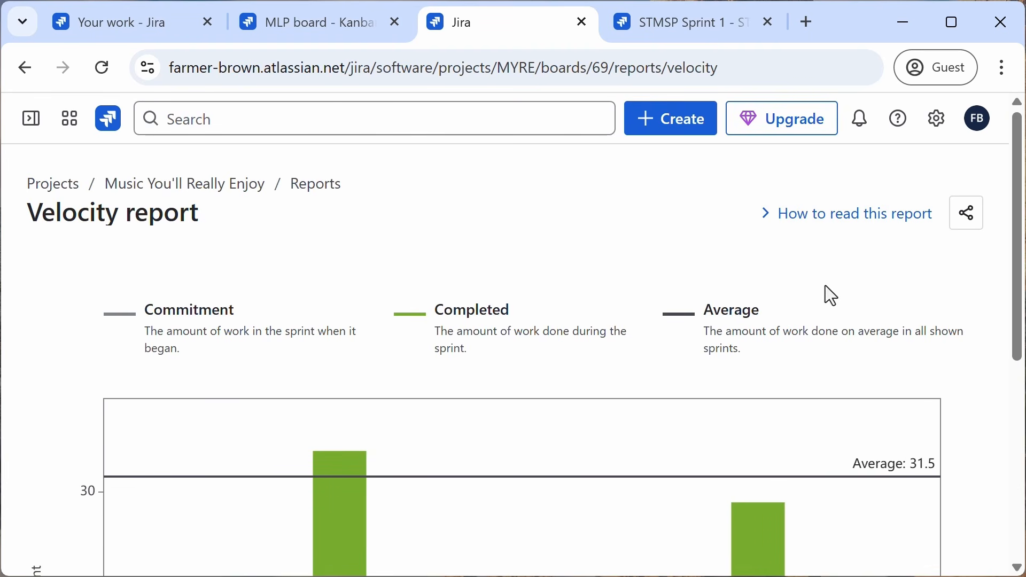
left_click(828, 222)
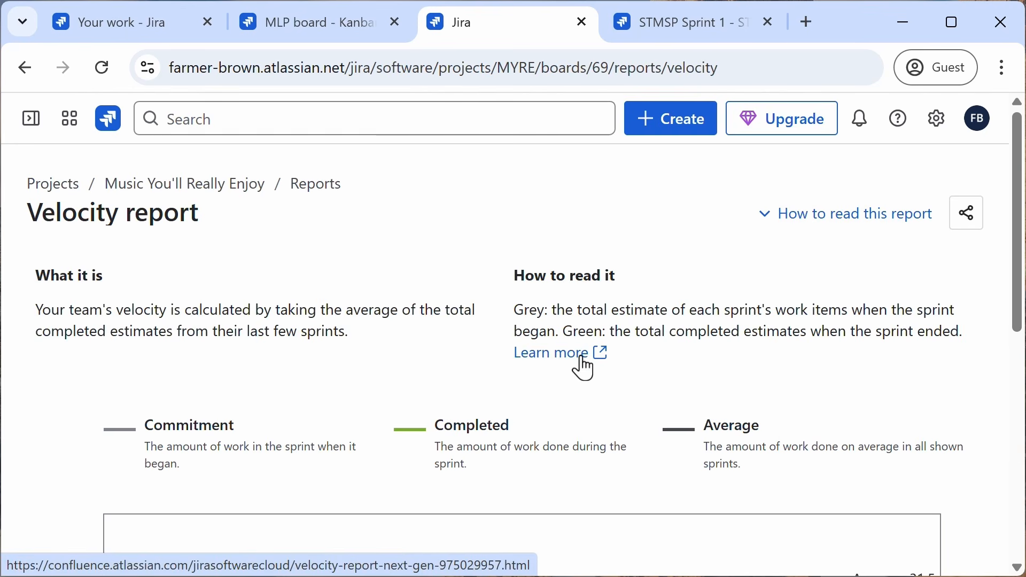
left_click(831, 213)
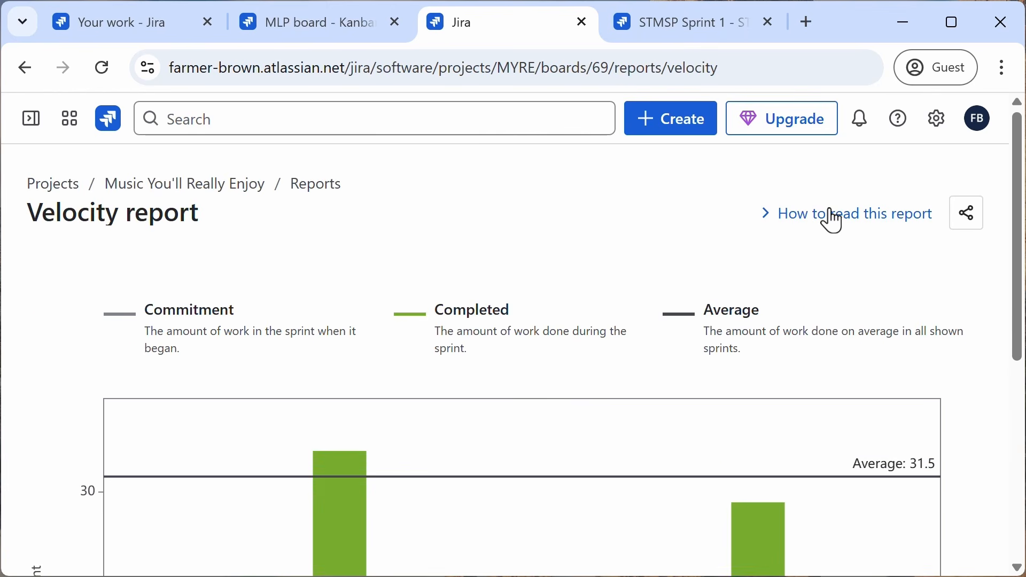
left_click(319, 192)
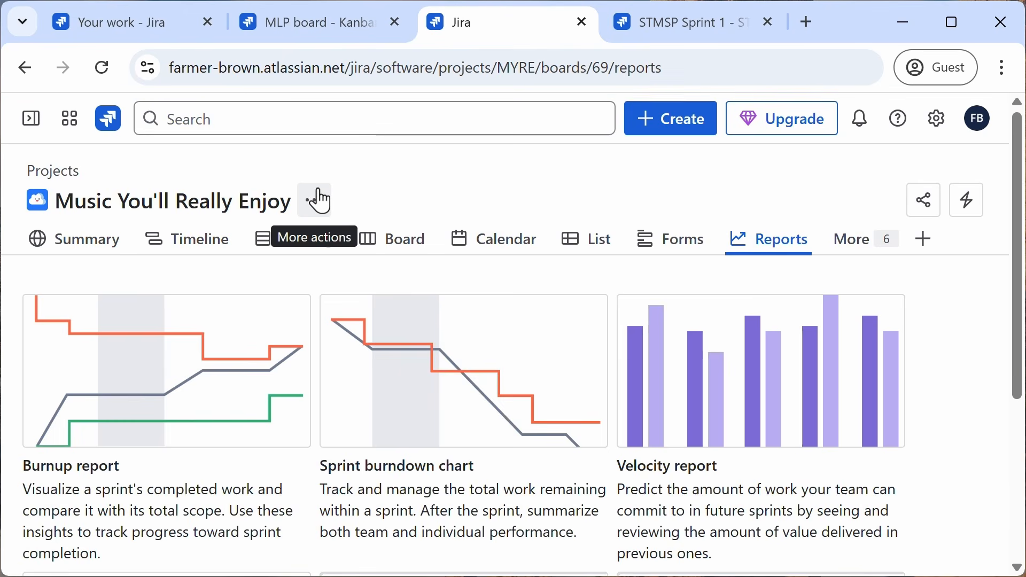
scroll(404, 331, "down", 5)
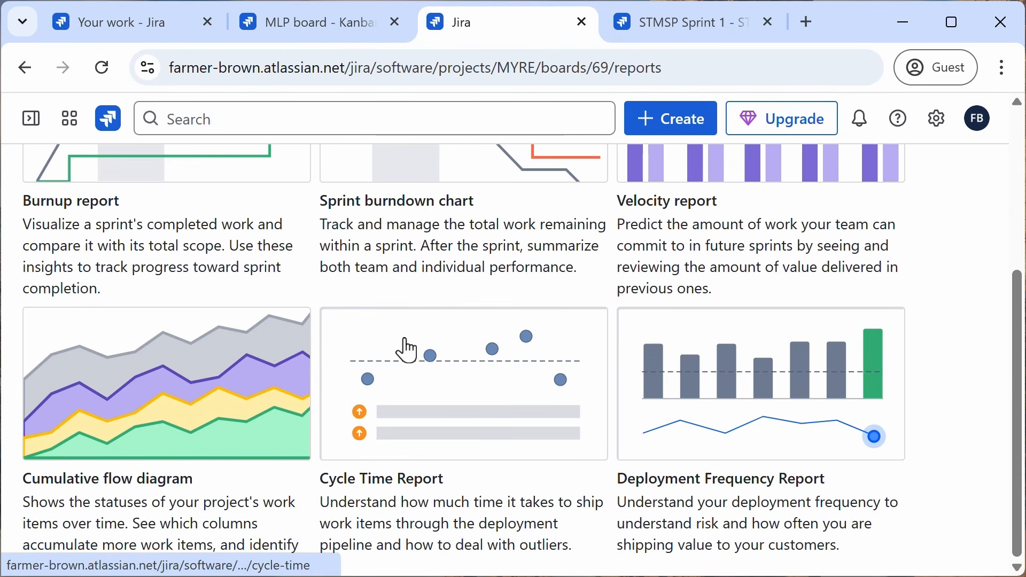
Step: Open the Cumulative flow diagram report for the Music You'll Really Enjoy project
left_click(212, 398)
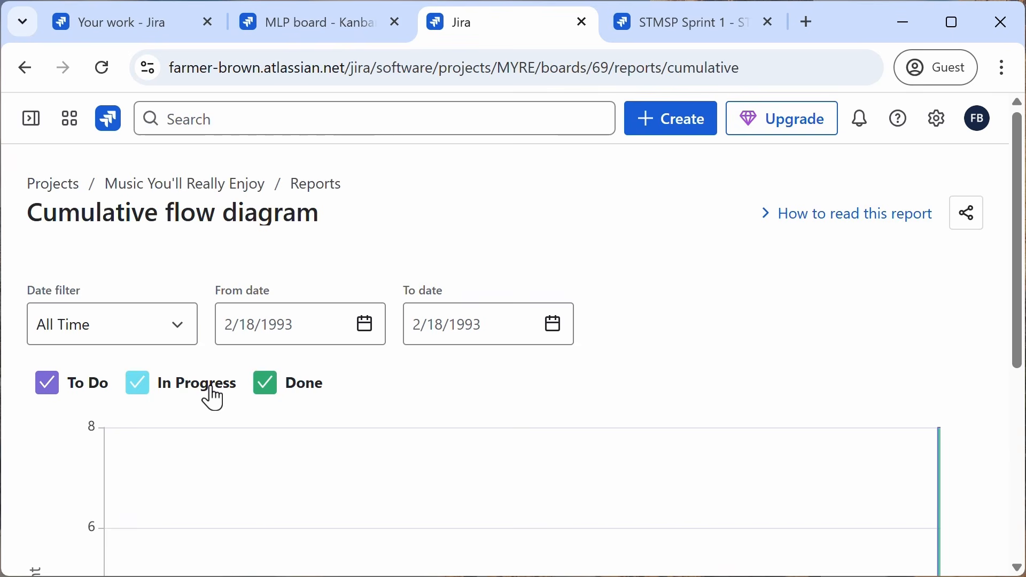
scroll(293, 422, "down", 5)
scroll(293, 422, "up", 2)
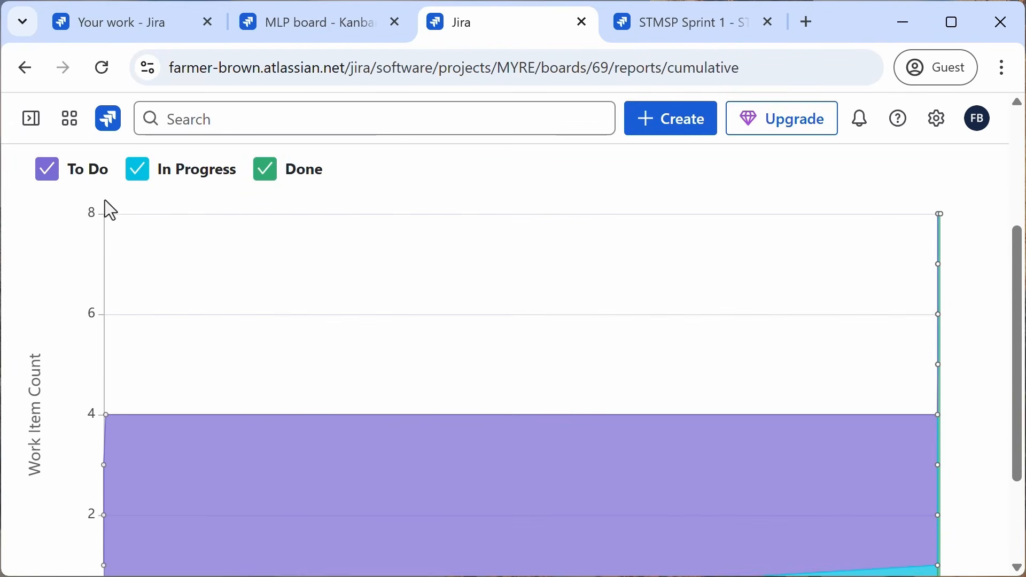
Step: Hide the To Do status on the cumulative flow diagram, then show it again
left_click(47, 170)
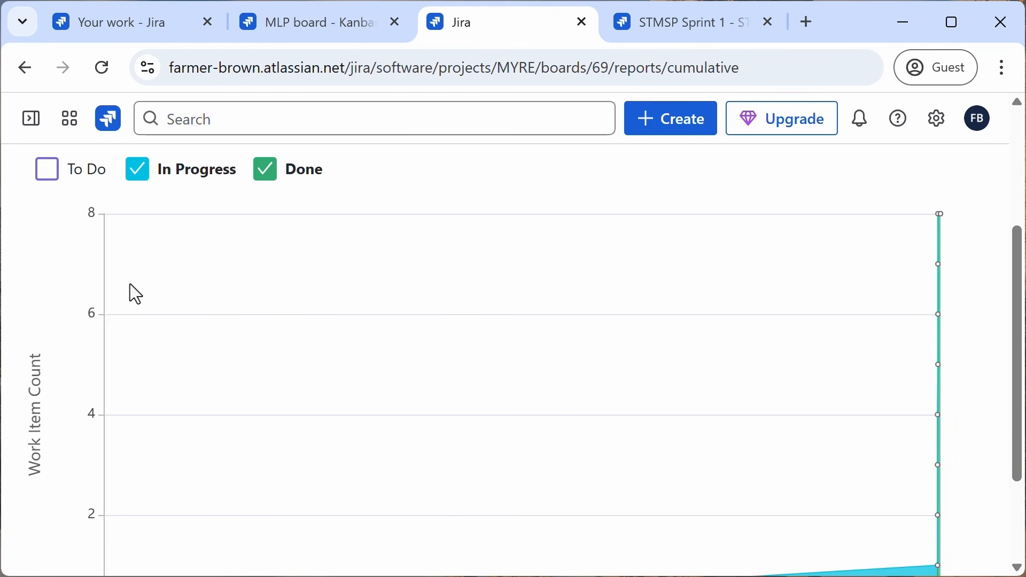
scroll(996, 394, "down", 3)
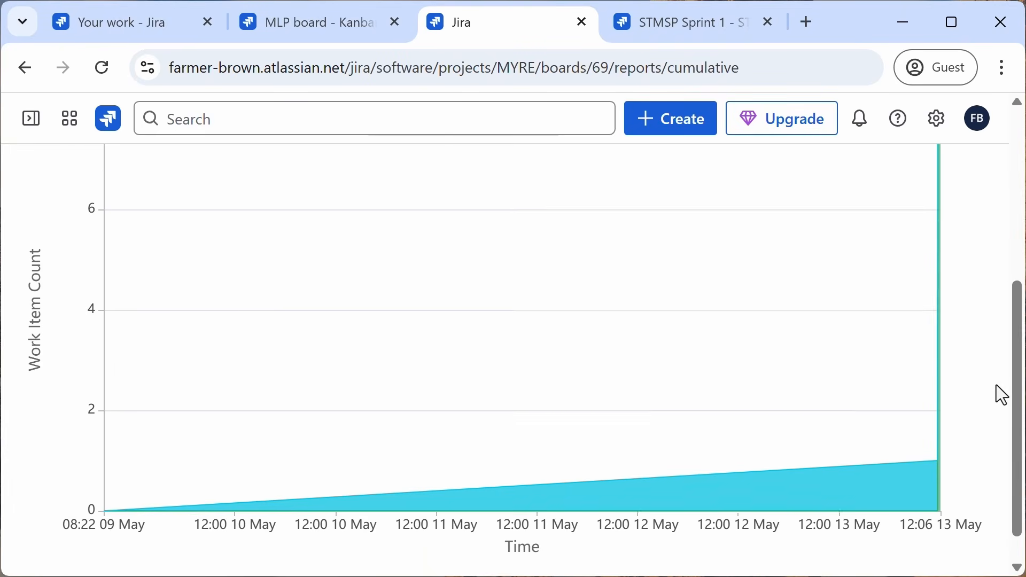
scroll(1001, 399, "up", 7)
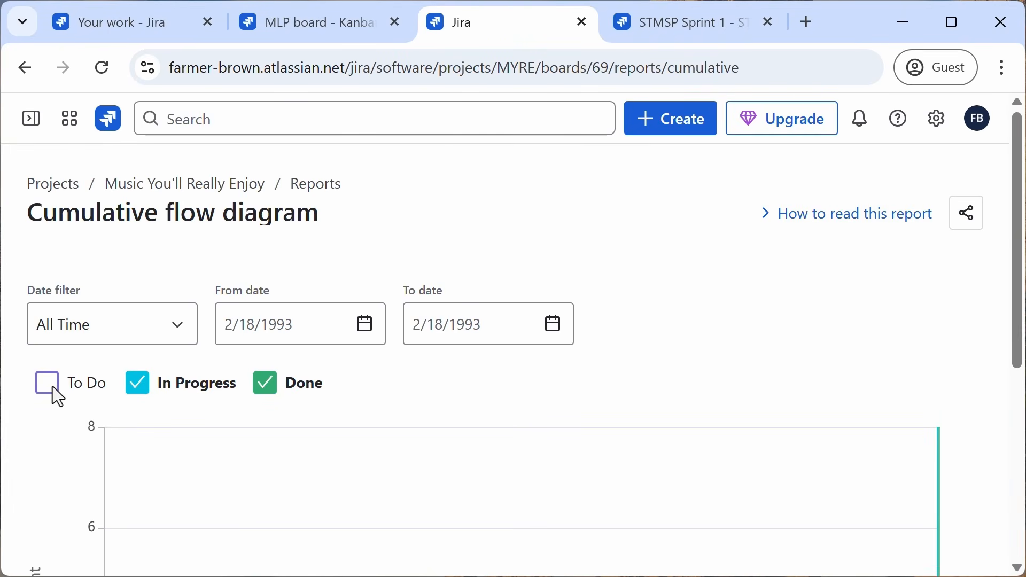
left_click(53, 387)
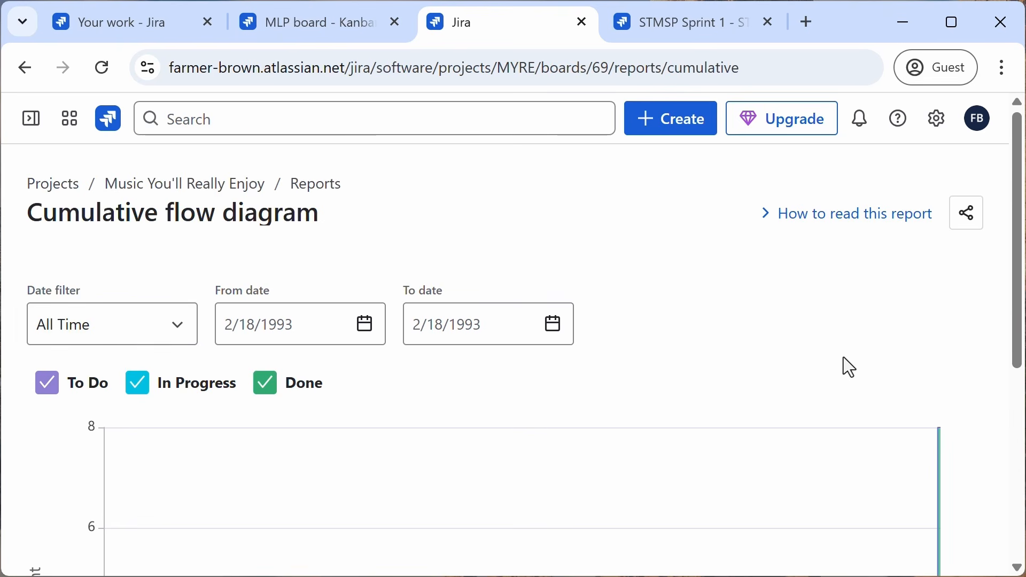
Step: Examine the full cumulative flow diagram and return to the project's Reports page
scroll(843, 358, "down", 6)
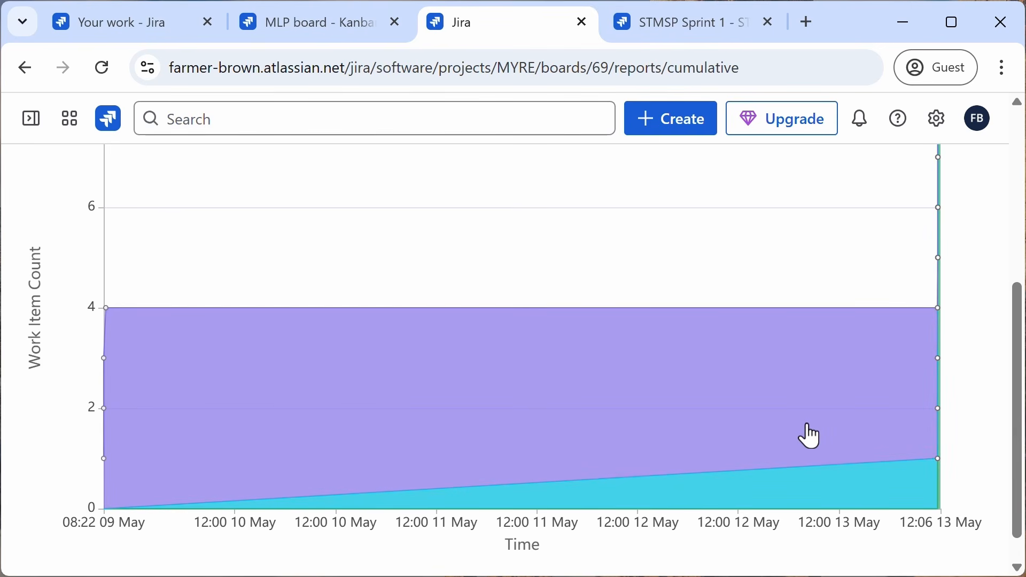
left_click_drag(1018, 394, 1021, 379)
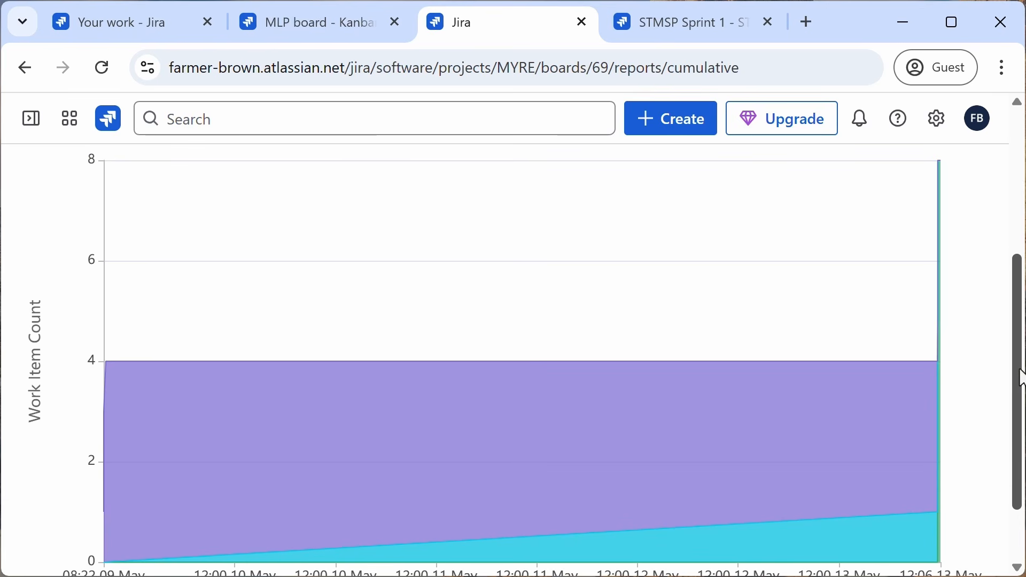
left_click_drag(1022, 378, 1021, 422)
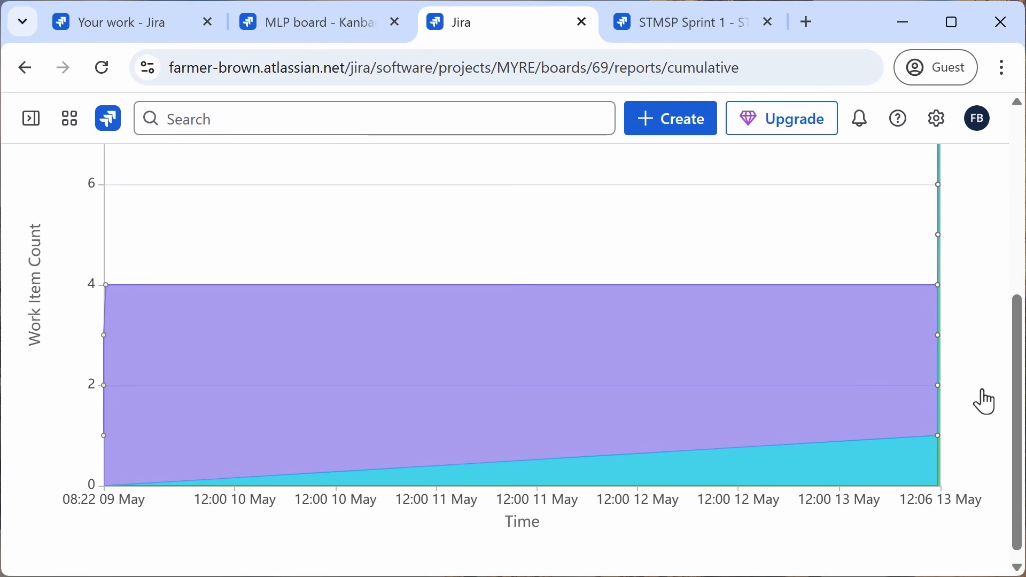
left_click_drag(1024, 395, 1009, 328)
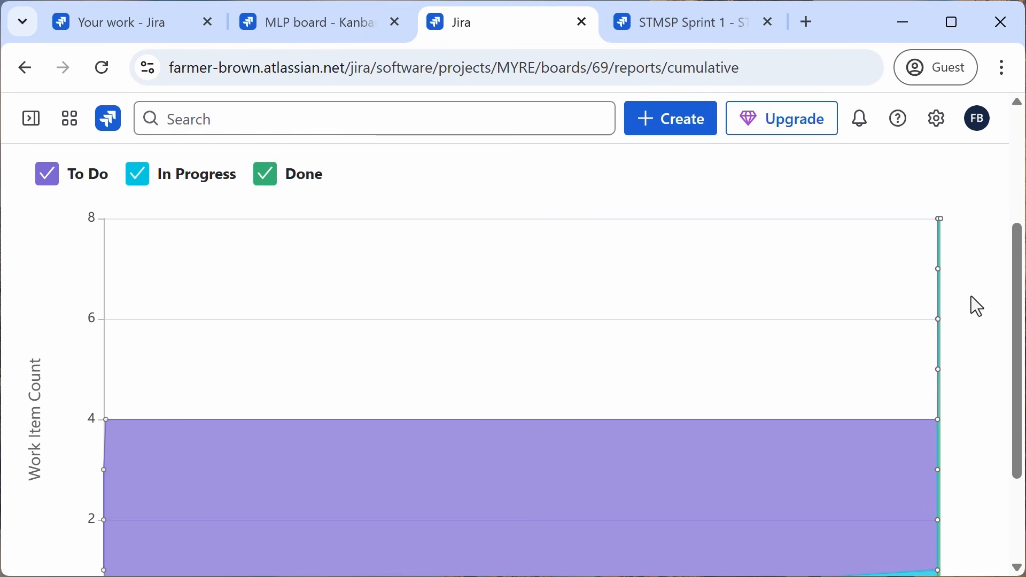
scroll(970, 296, "up", 4)
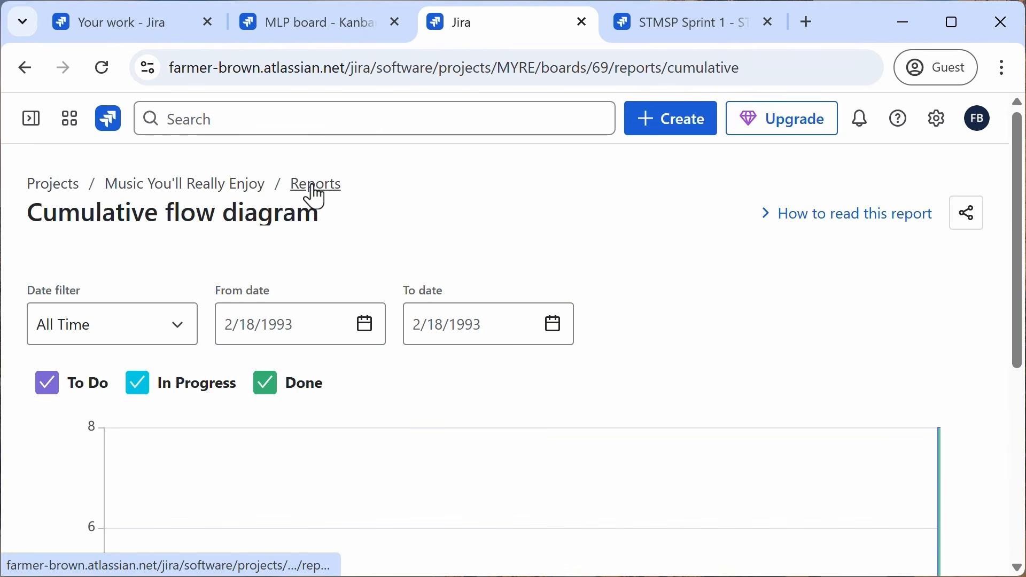
left_click(315, 188)
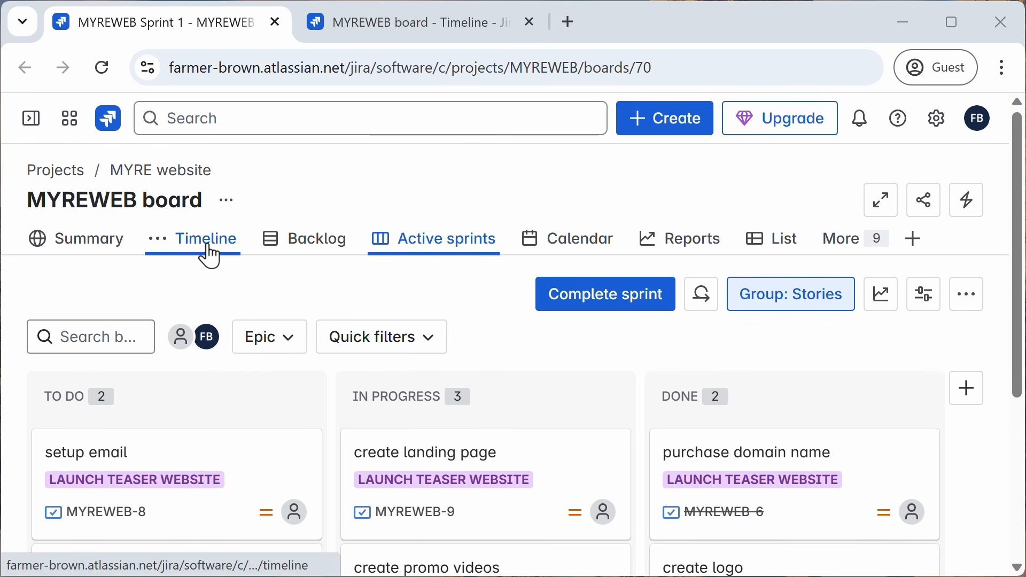
Step: Open the MYREWEB board's Timeline and review the date bars of its two epics
left_click(388, 26)
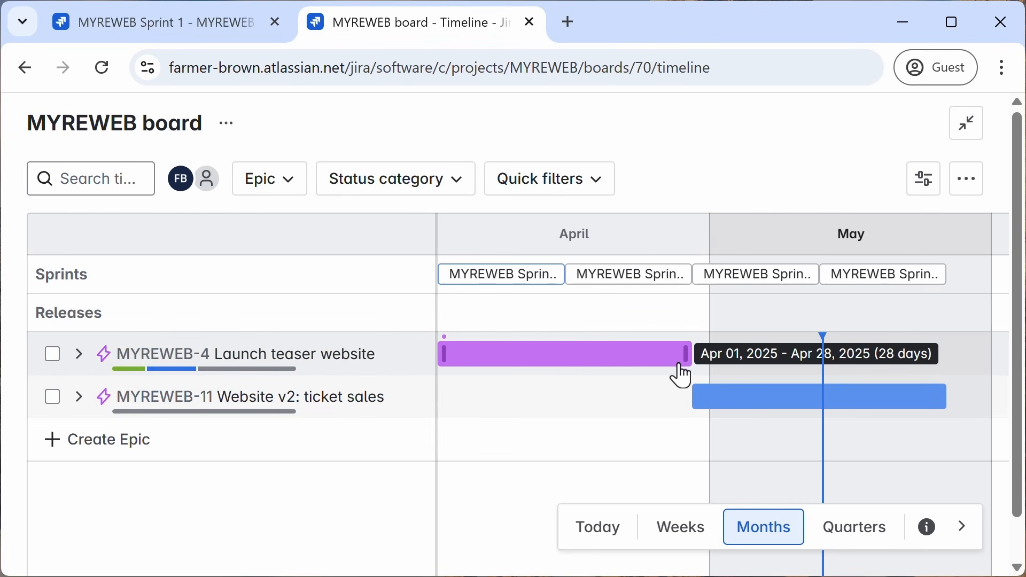
left_click(80, 355)
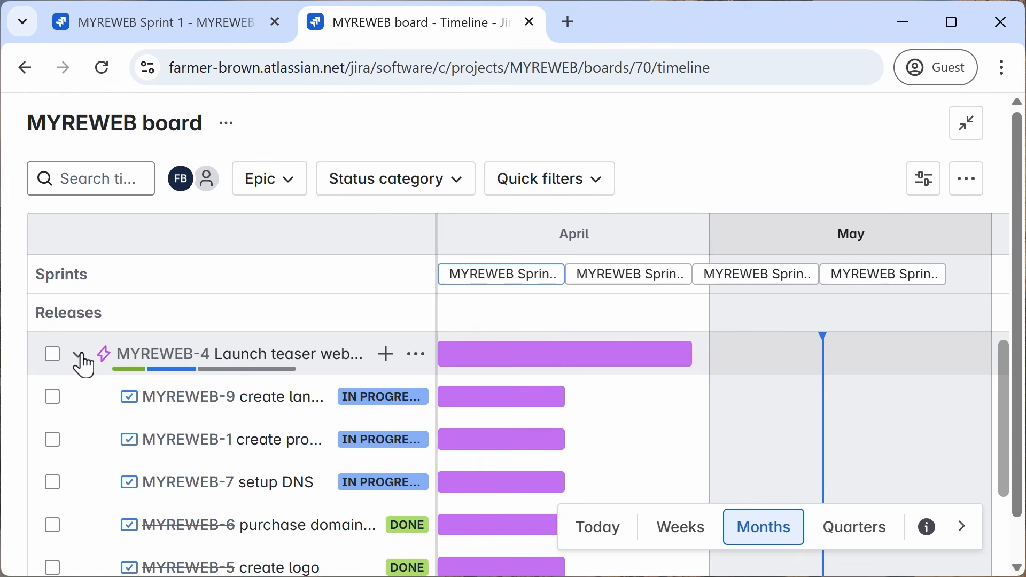
left_click(80, 356)
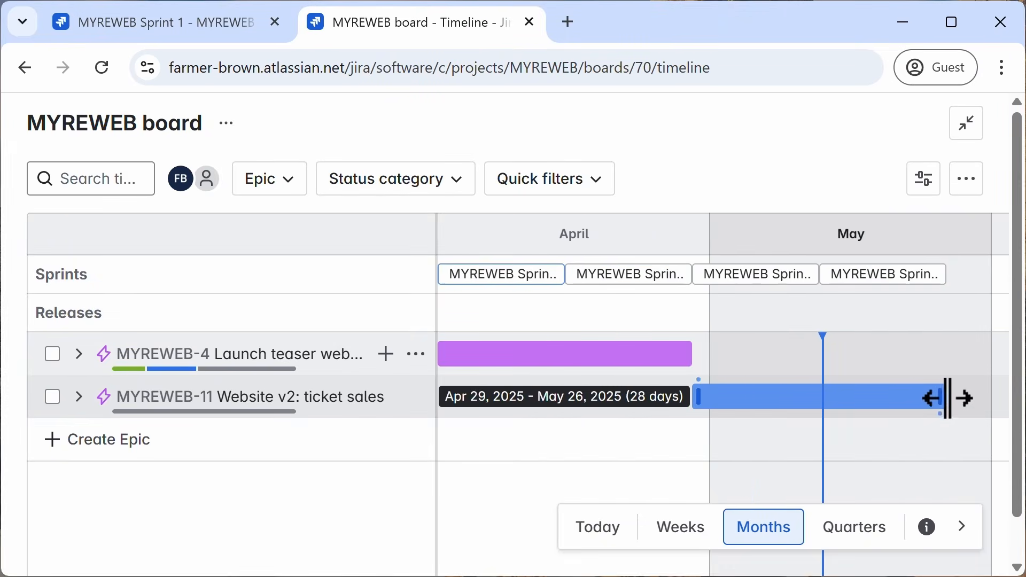
left_click_drag(943, 398, 846, 394)
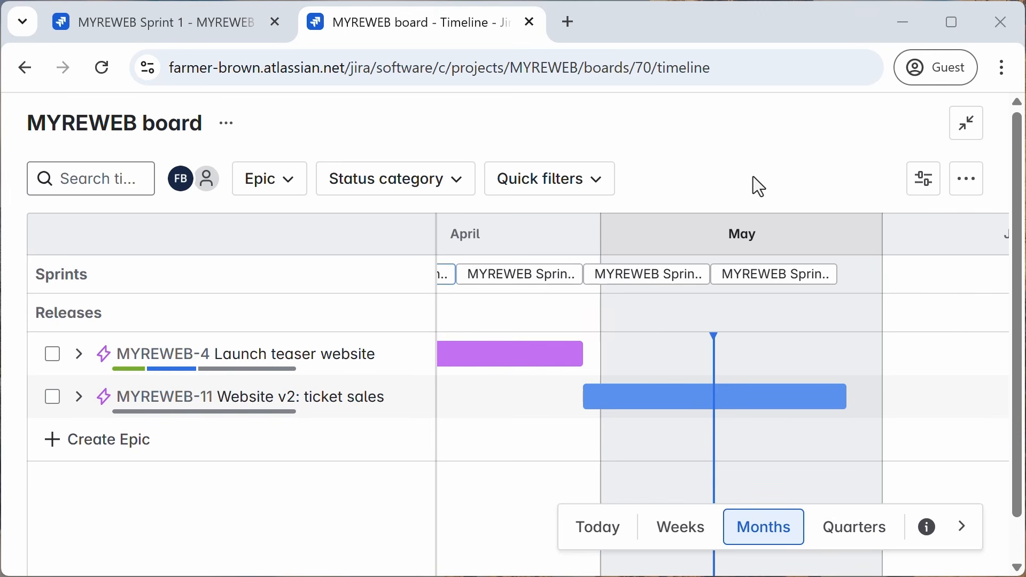
left_click(118, 27)
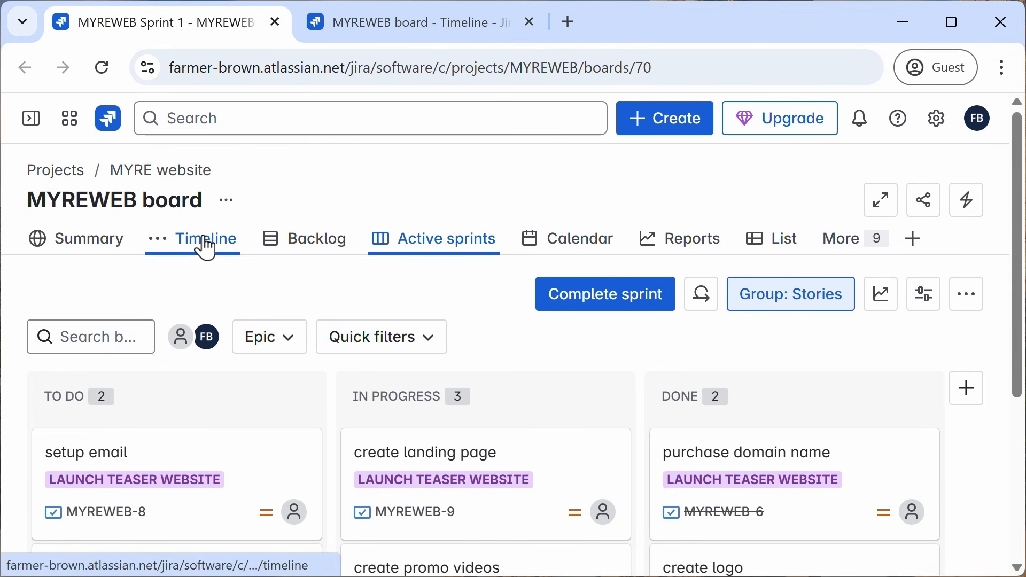
left_click(366, 31)
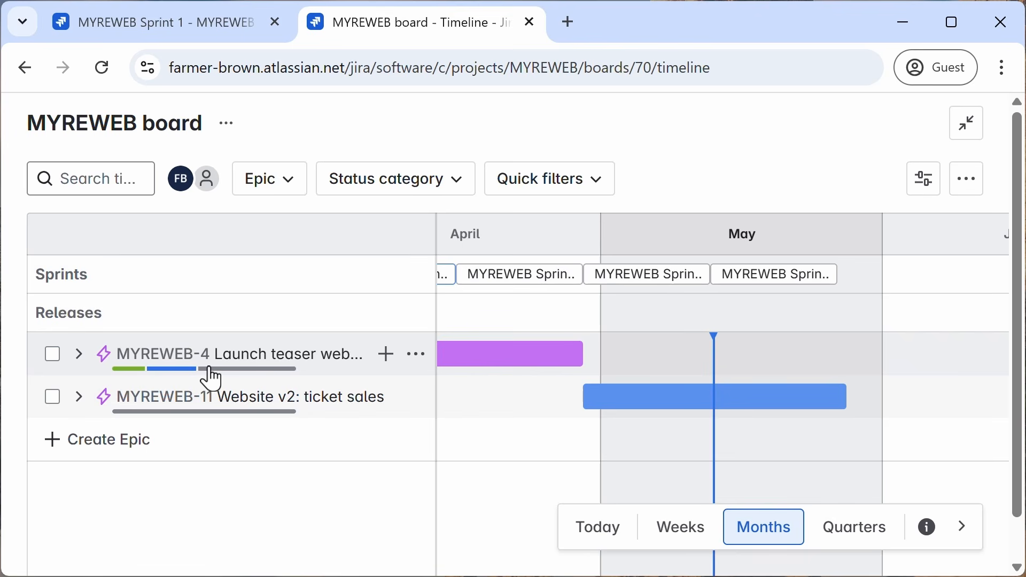
Step: Expand the Launch teaser website and Website v2 epics to review their child work items, then collapse them
left_click(80, 355)
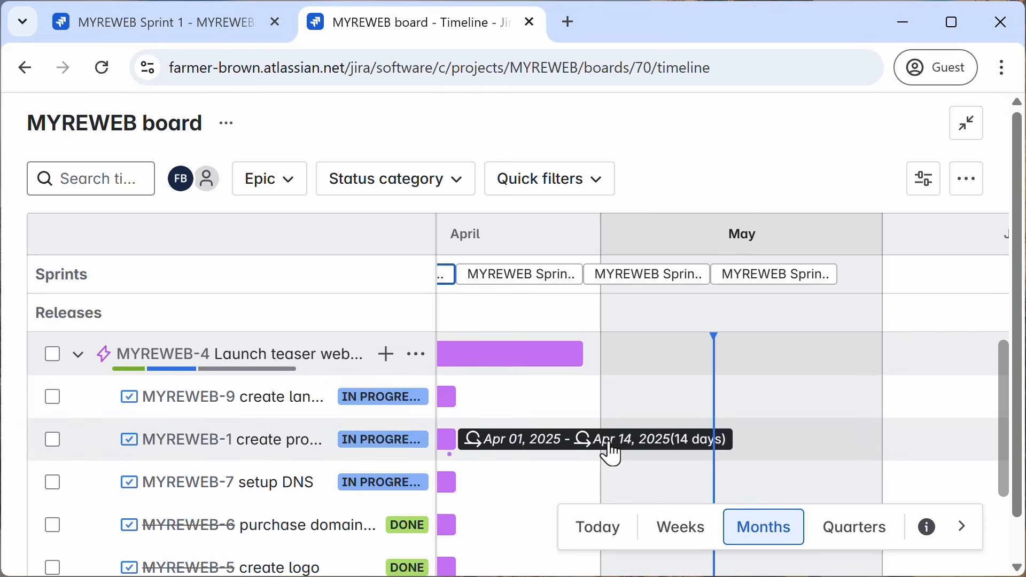
scroll(646, 437, "down", 5)
scroll(646, 437, "left", 3)
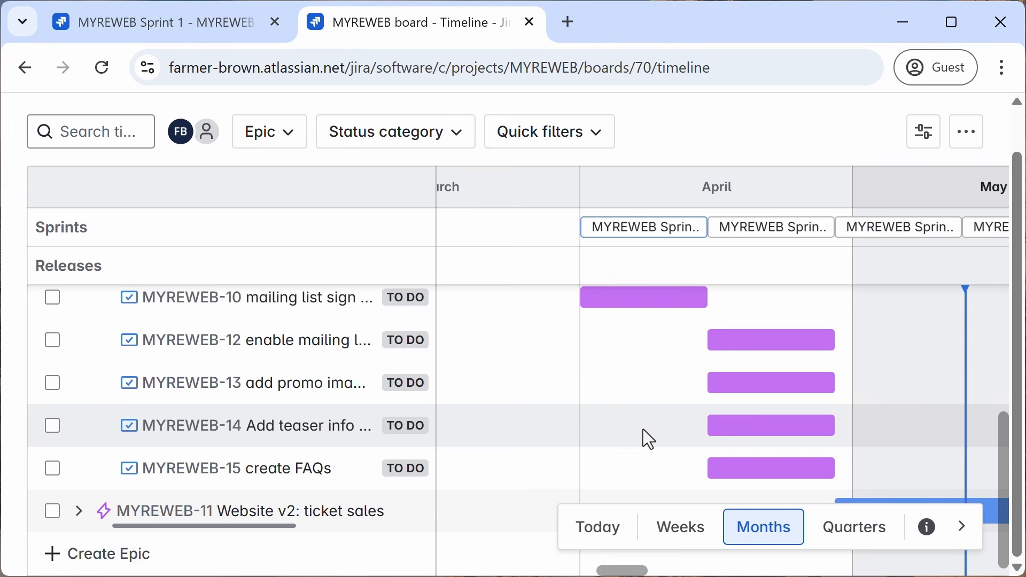
scroll(327, 367, "up", 6)
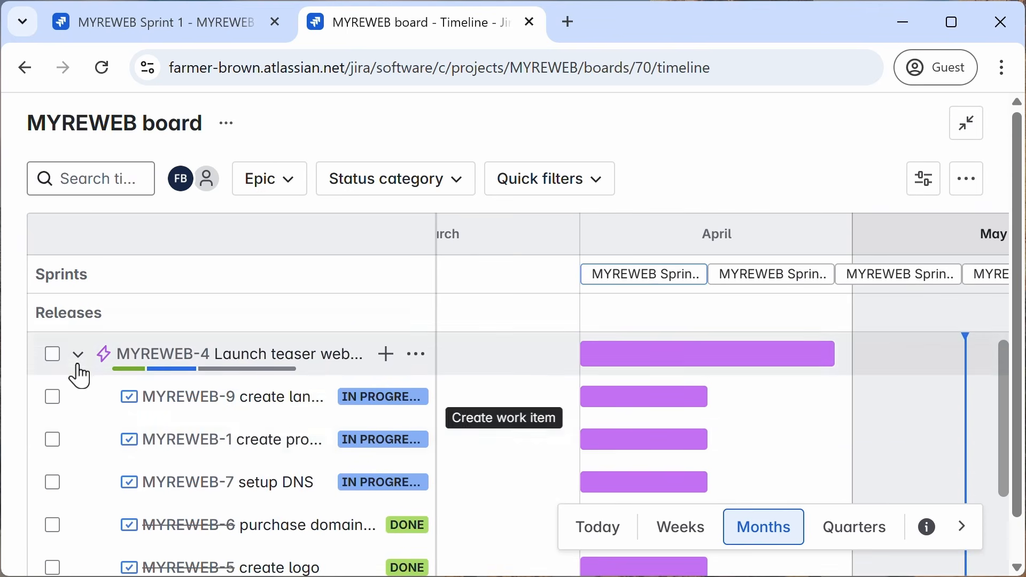
left_click(78, 356)
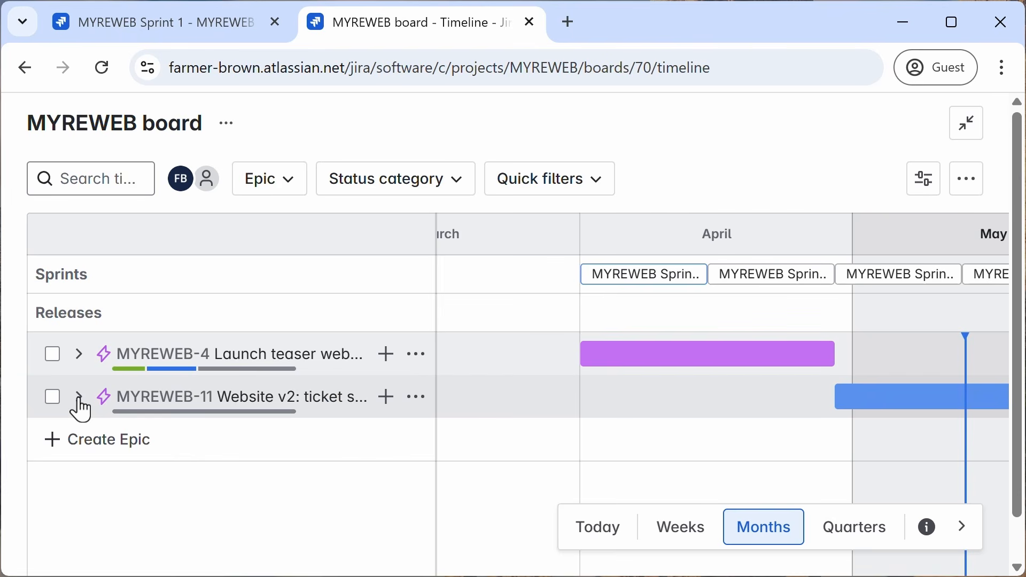
left_click(79, 402)
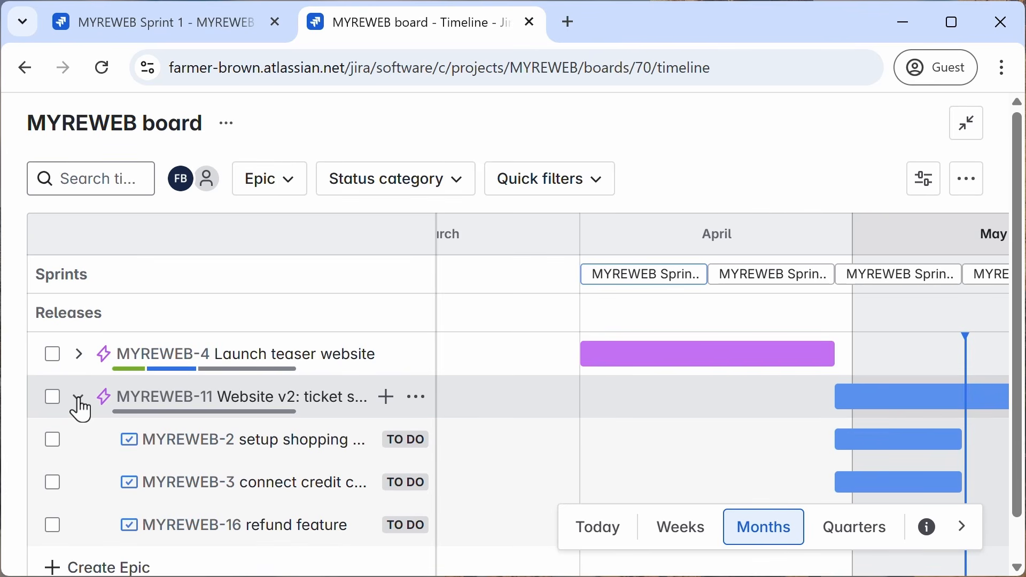
scroll(194, 453, "down", 1)
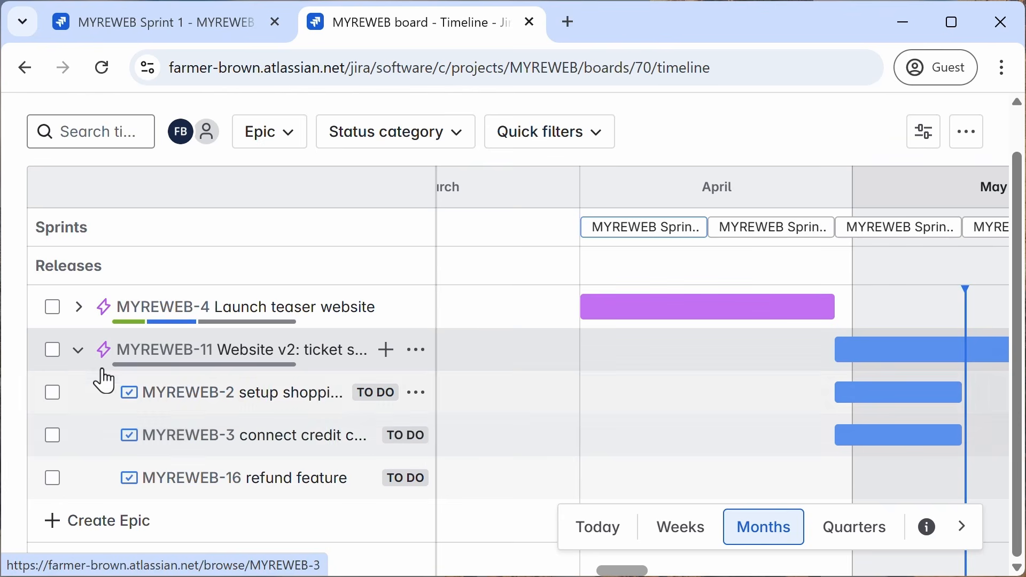
left_click(79, 352)
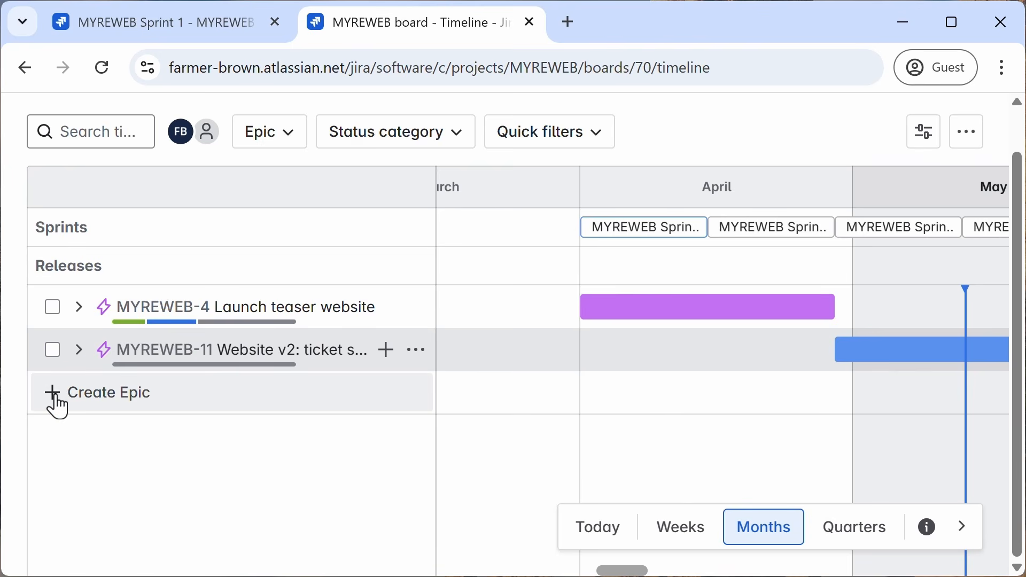
Step: Create a new epic named Website v3: festival support on the timeline
left_click(56, 401)
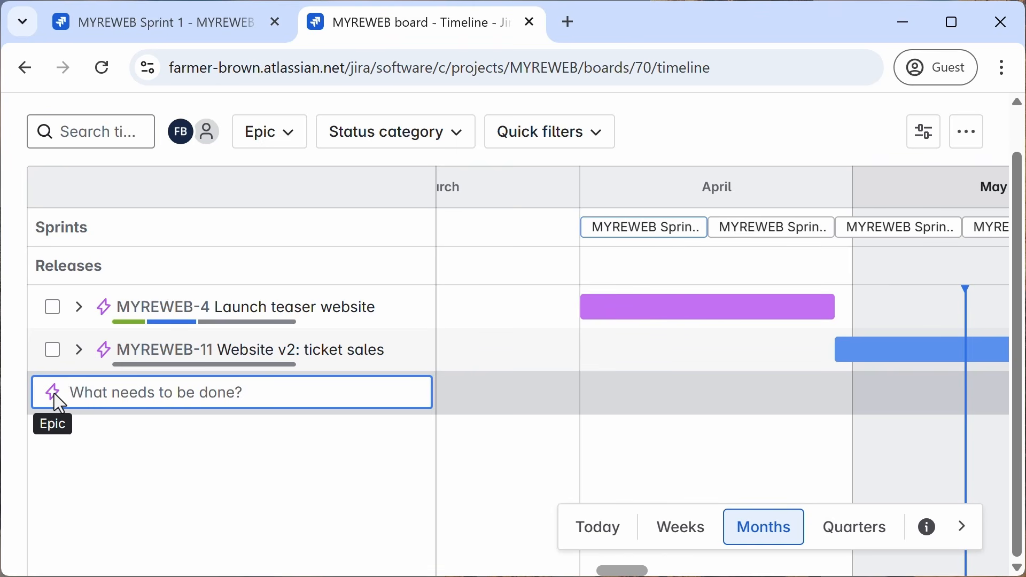
type("We")
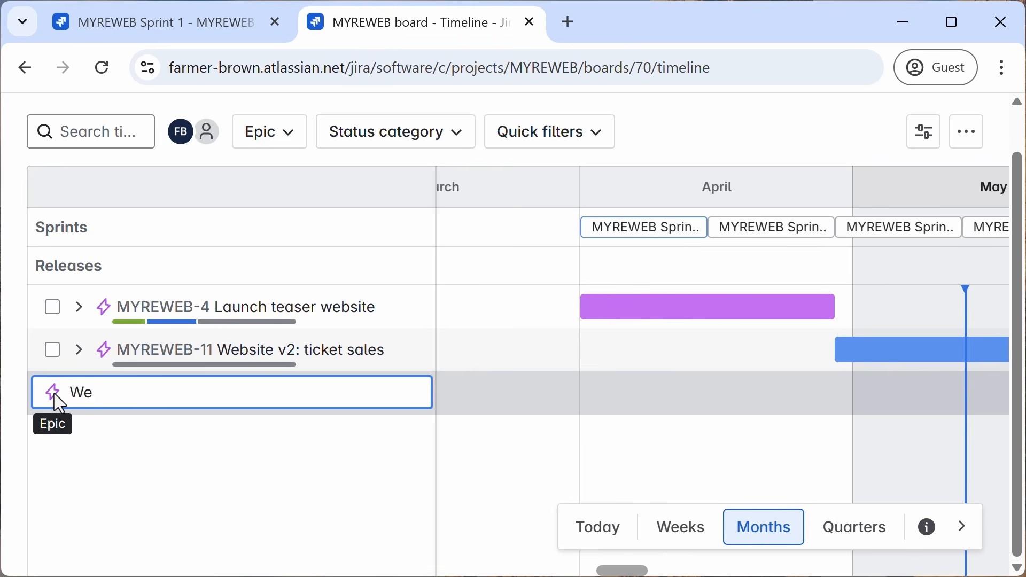
key("BackSpace")
type("ebsite v3: fest")
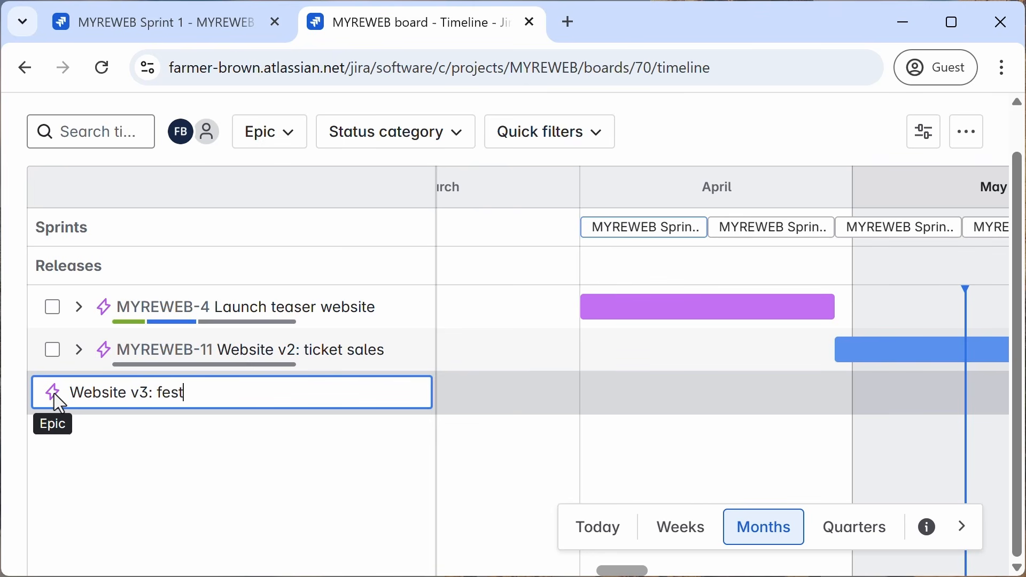
type("ival support")
key("Return")
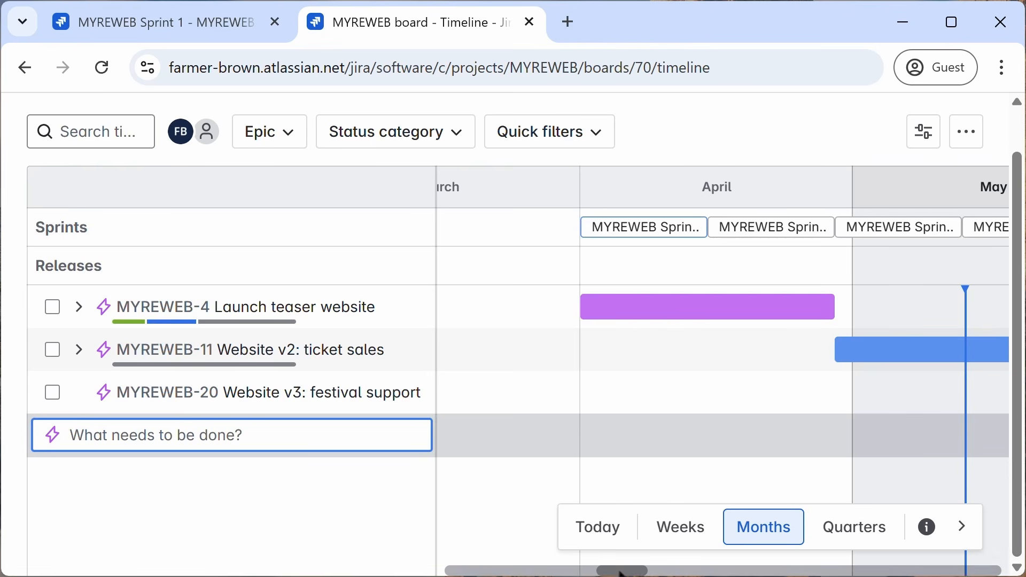
Step: Set the Website v3: festival support epic's start date to 6/1/2025
mouse_move(616, 570)
left_mouse_down()
mouse_move(649, 573)
mouse_move(611, 574)
left_mouse_up()
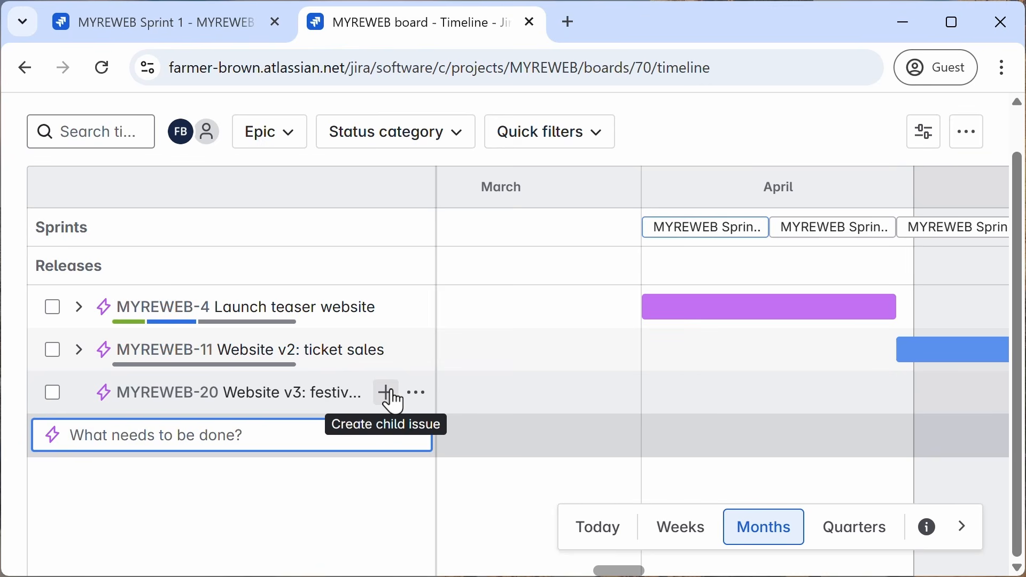
left_click(416, 394)
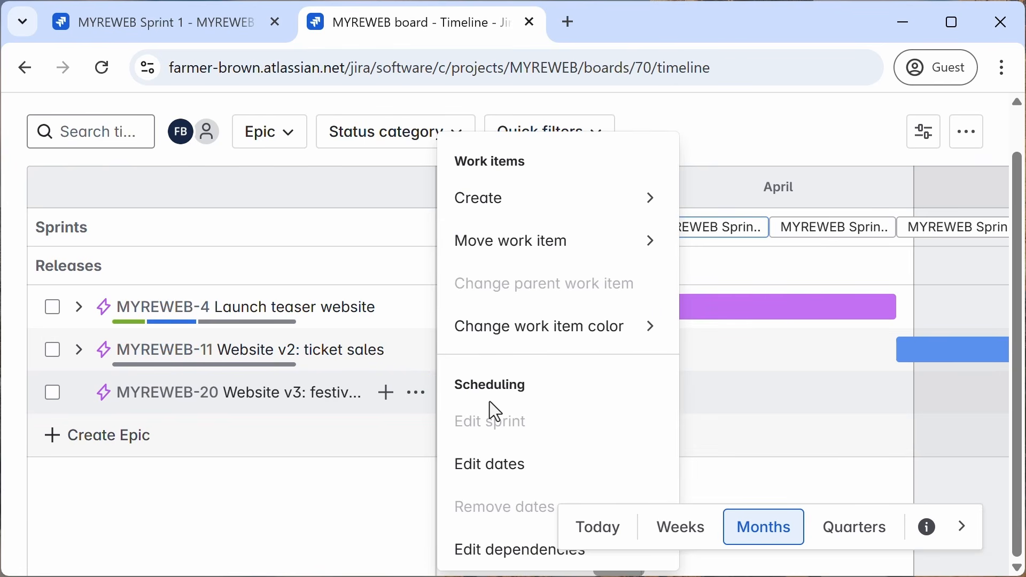
left_click(487, 465)
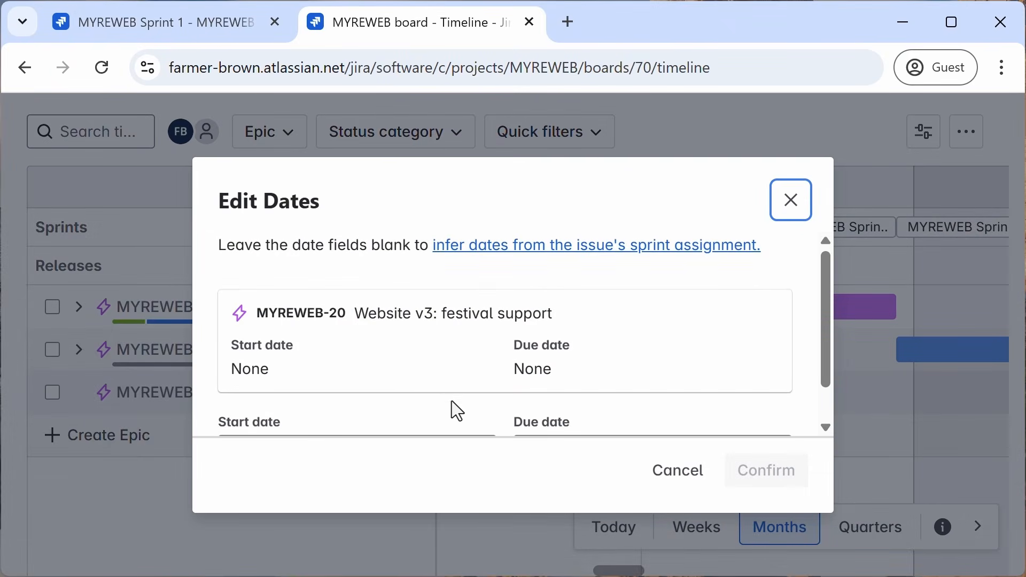
scroll(412, 368, "down", 1)
left_click(368, 423)
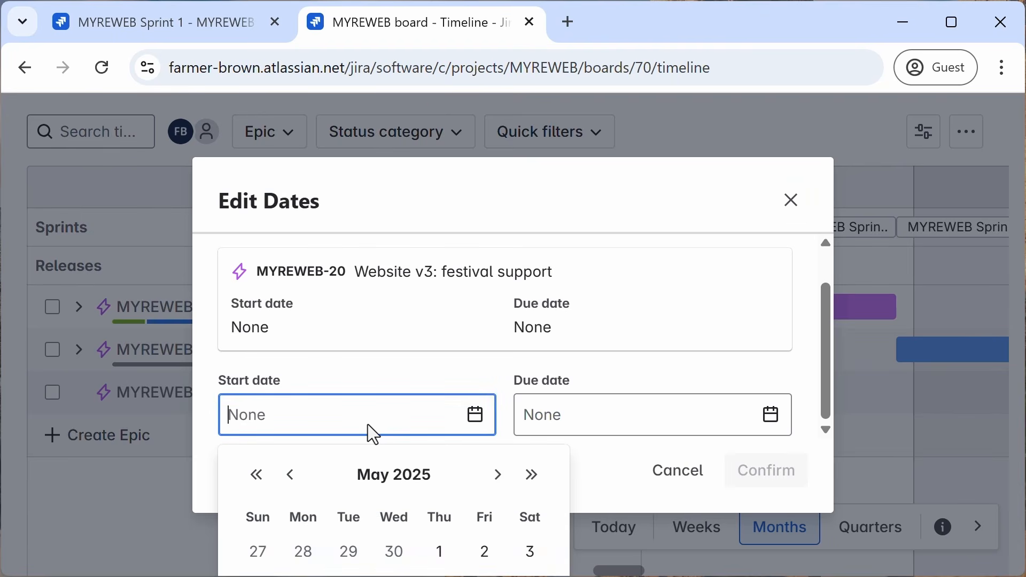
left_click(492, 480)
left_click(254, 554)
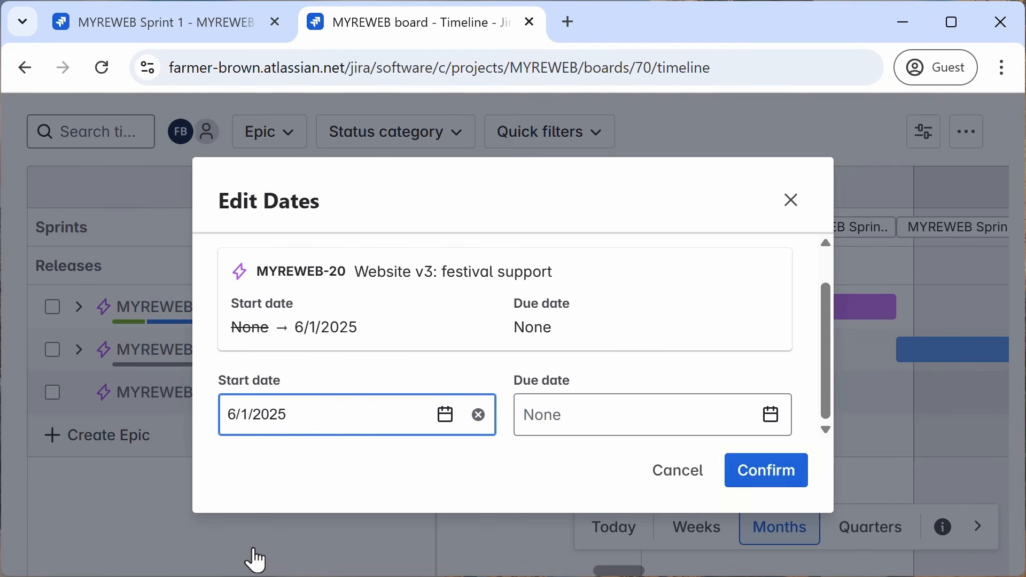
left_click(762, 472)
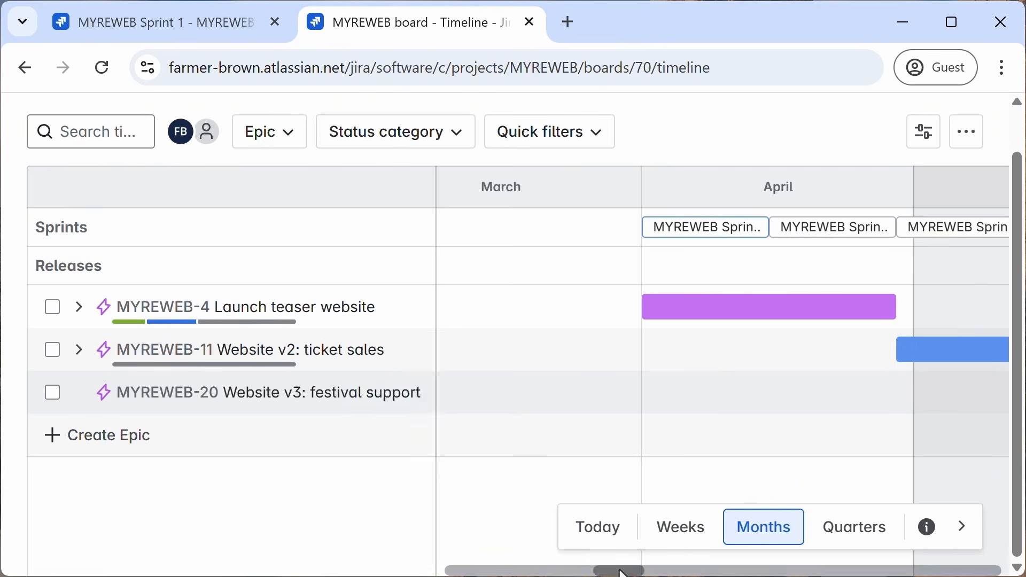
Step: Move the Website v3: festival support epic's start date to May 28, 2025 on the timeline
left_click_drag(620, 572, 654, 573)
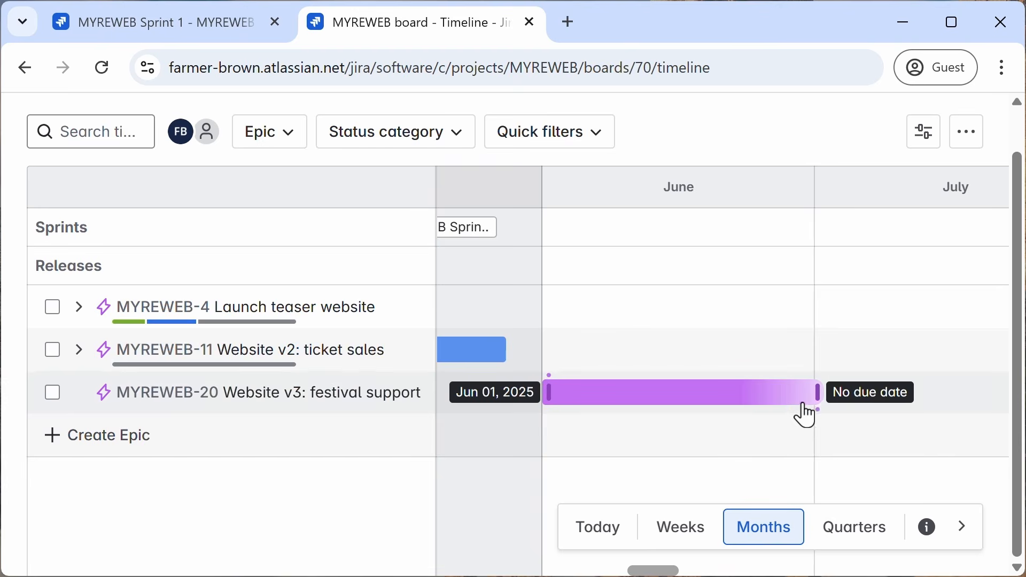
mouse_move(822, 387)
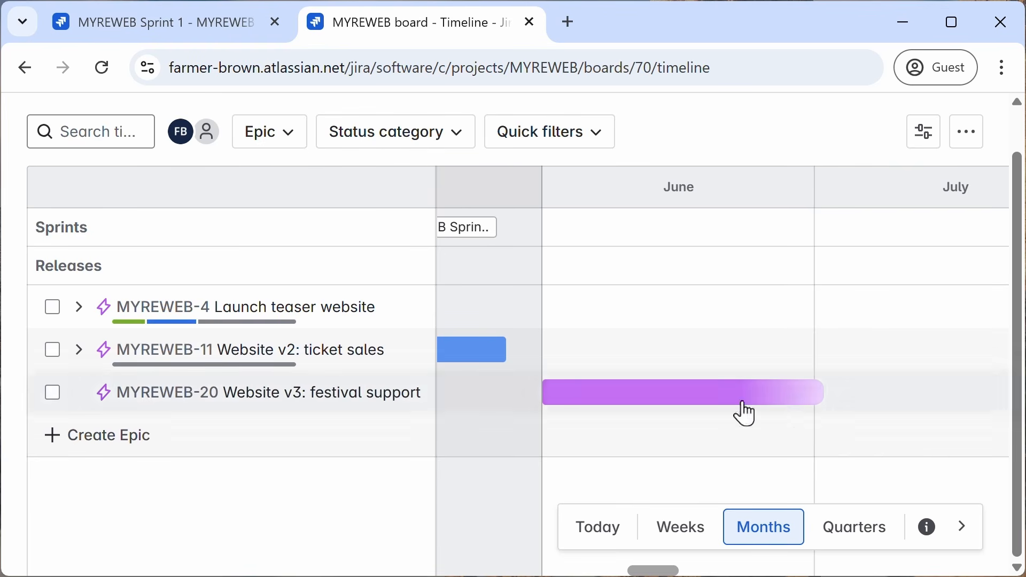
mouse_move(544, 395)
left_click_drag(544, 395, 531, 393)
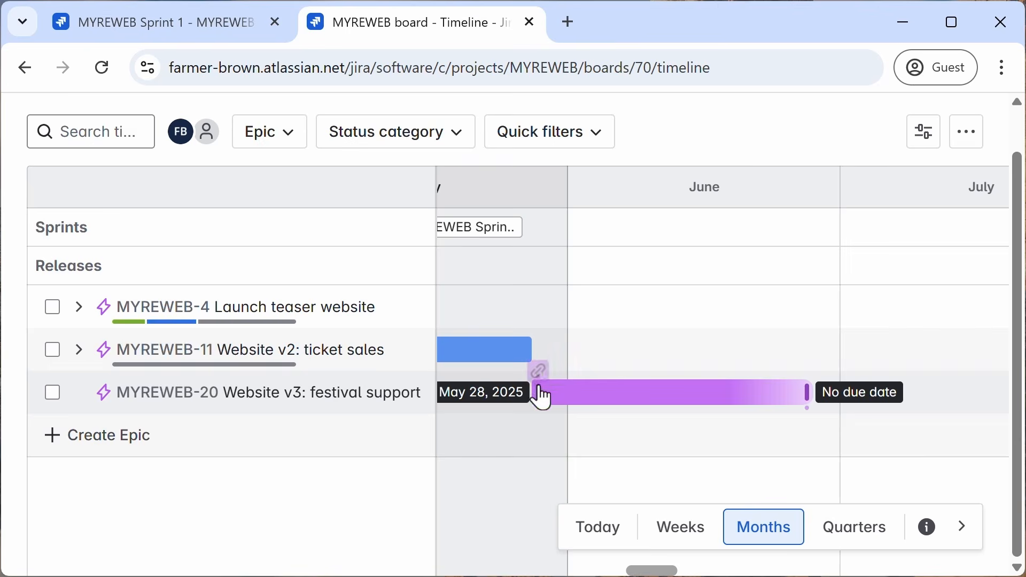
Step: Change the Website v3: festival support epic's color to orange
mouse_move(505, 359)
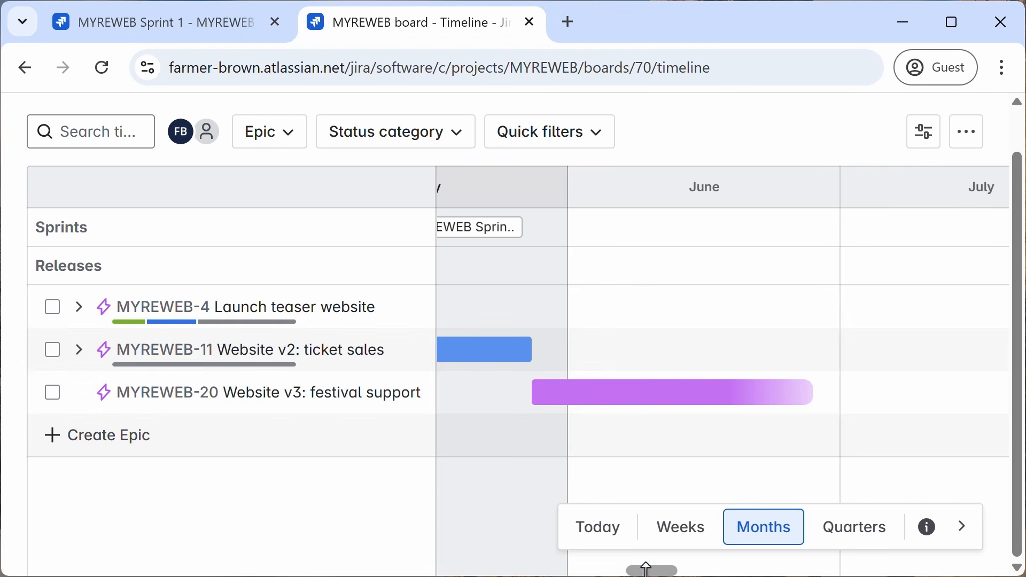
left_click_drag(645, 571, 631, 573)
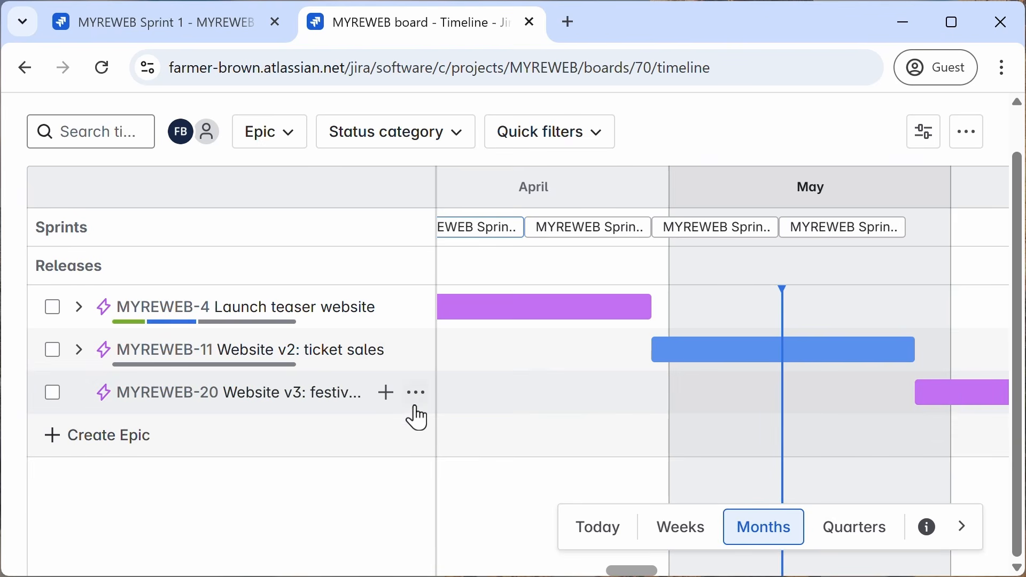
left_click(412, 396)
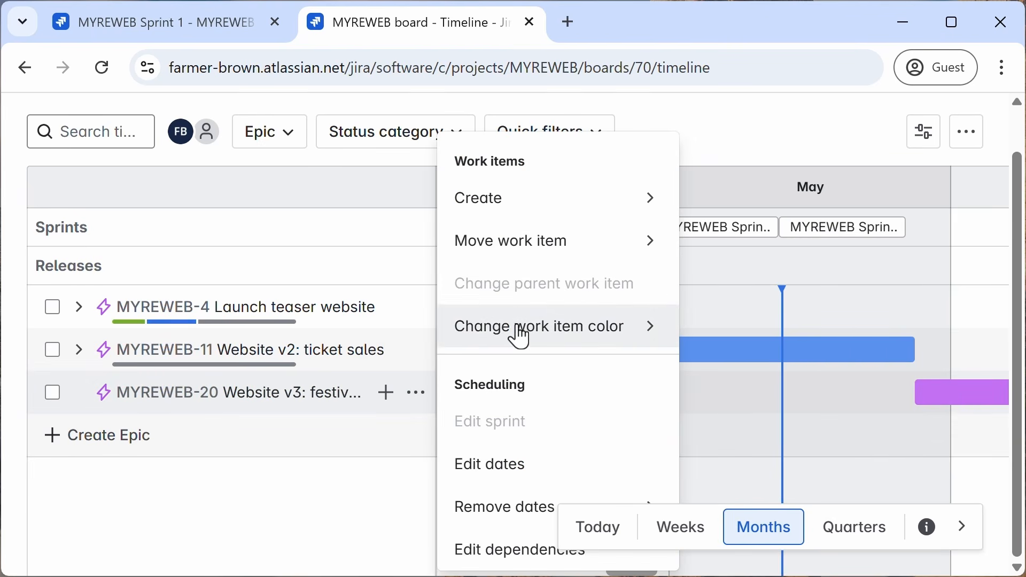
left_click(590, 339)
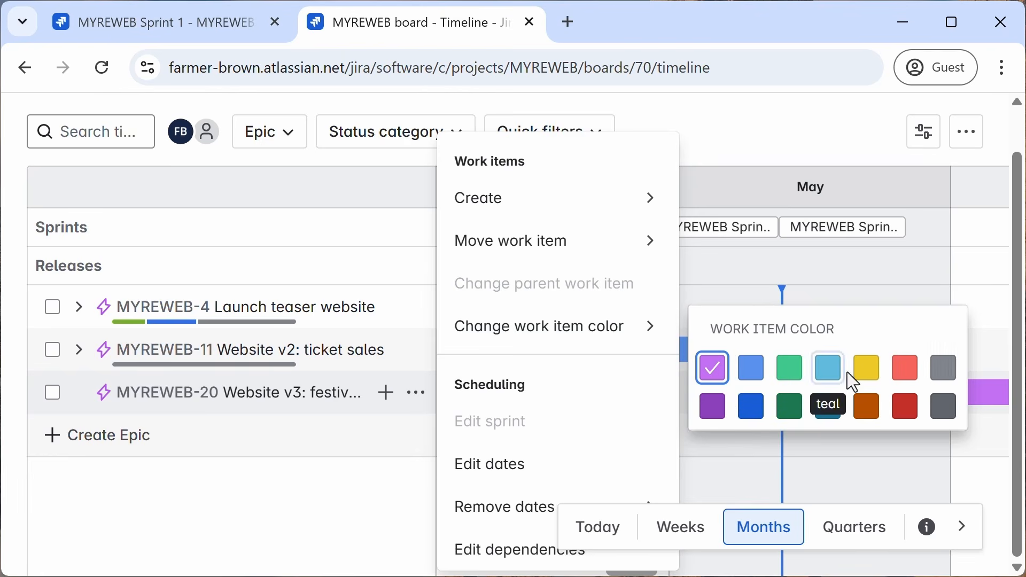
left_click(867, 408)
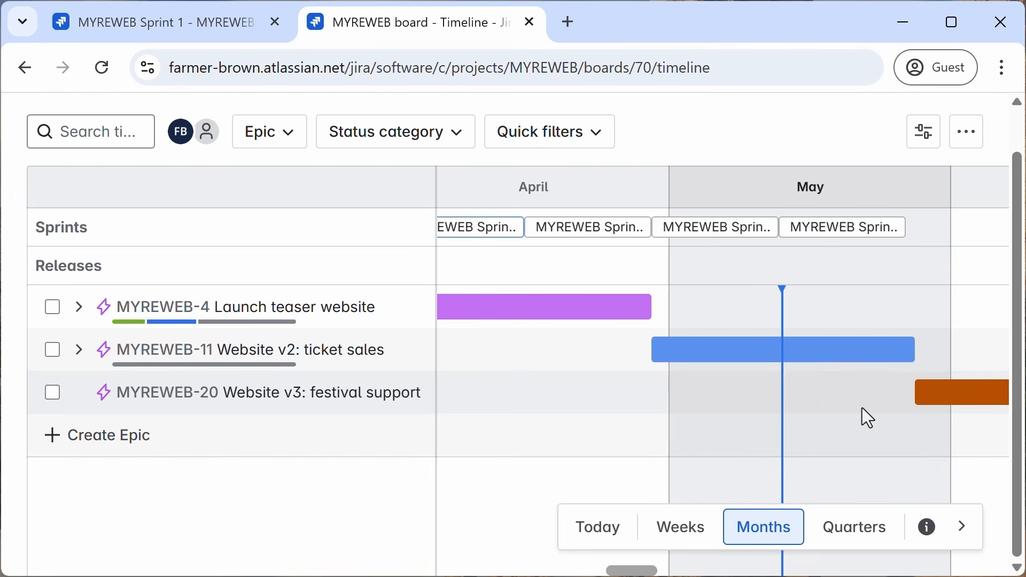
Step: Add a child work item named stage schedules under the Website v3: festival support epic
left_click(366, 394)
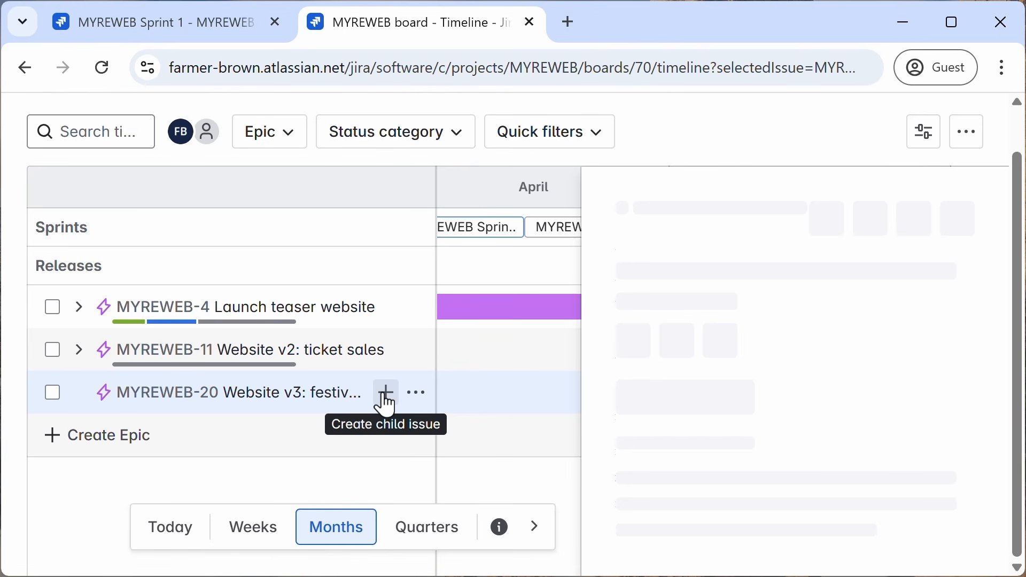
left_click(386, 400)
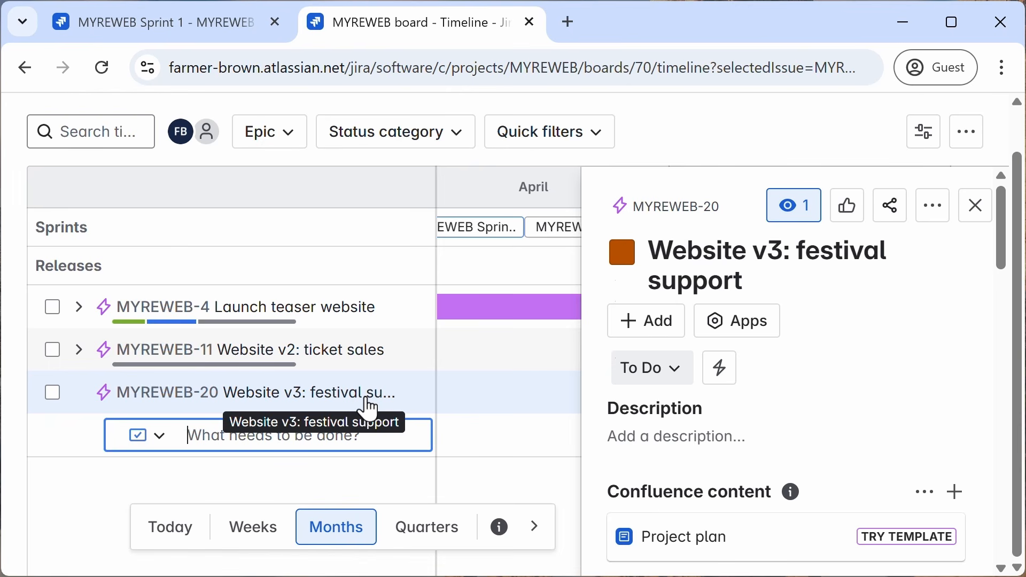
type("stage s")
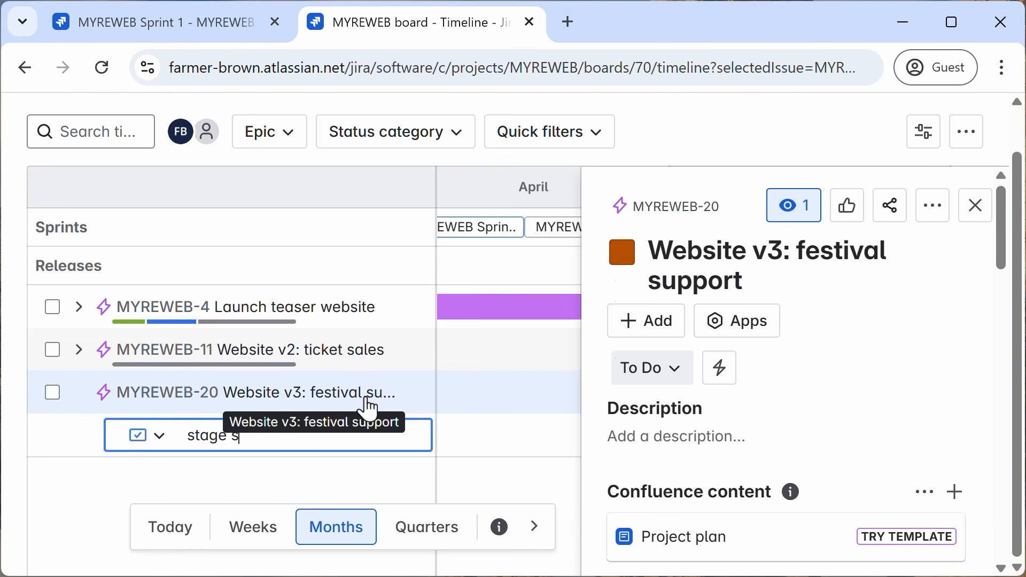
type("chedules")
key("Return")
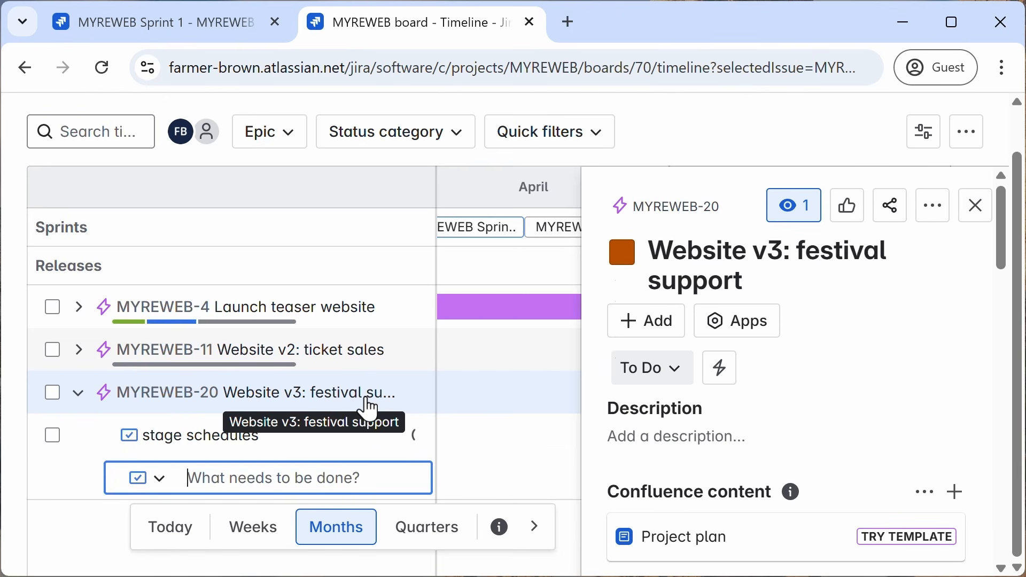
Step: Add another child work item named today's menu under the same epic
type("toda")
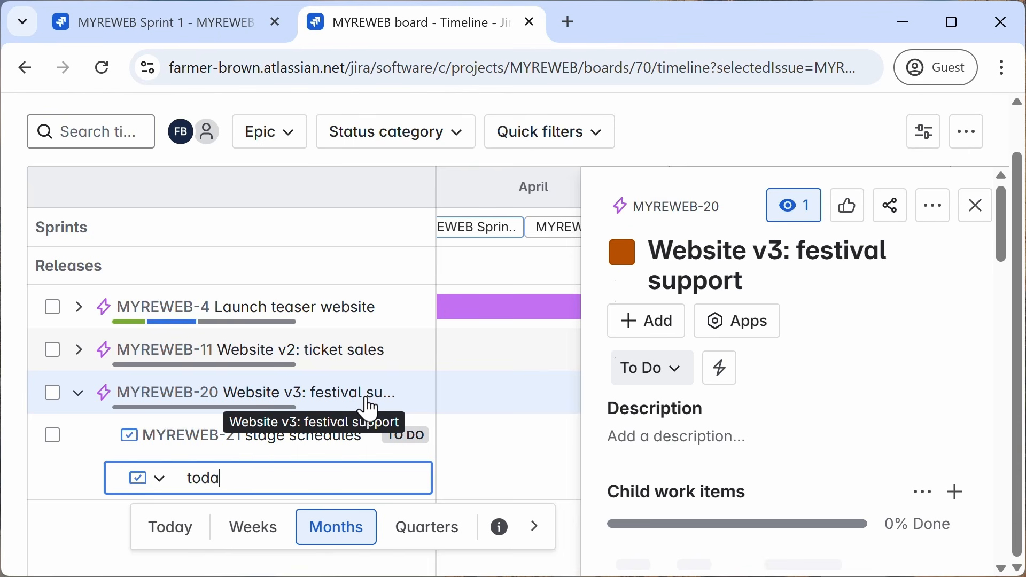
type("y's menu")
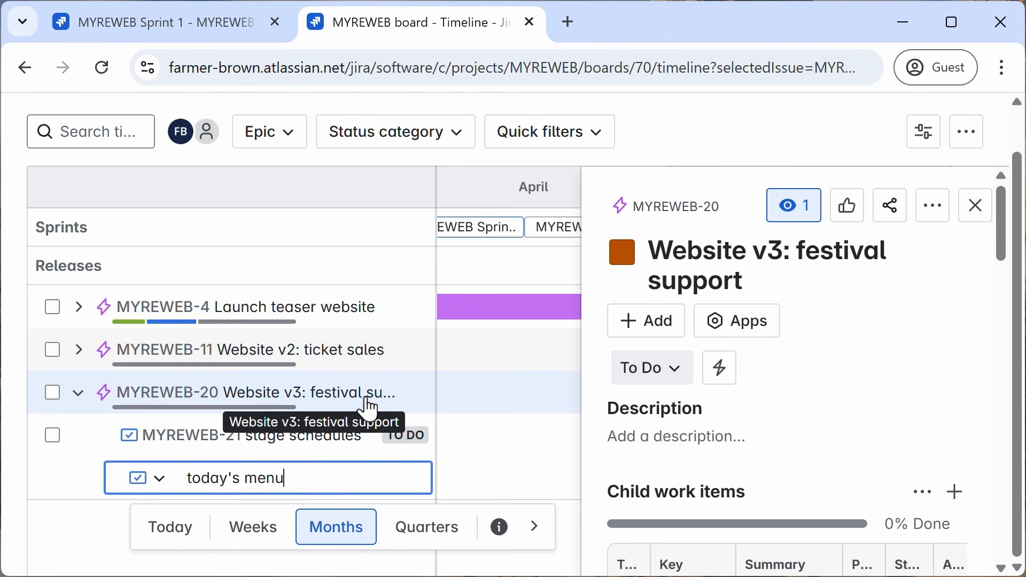
key("Return")
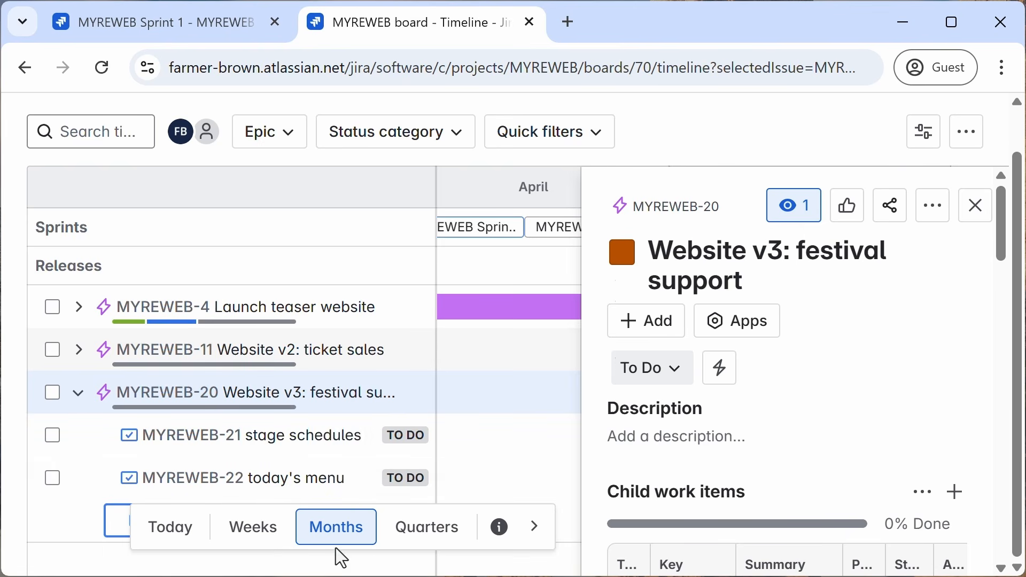
Step: Add a third child work item named incident report form, then close the epic's details panel
left_click(534, 526)
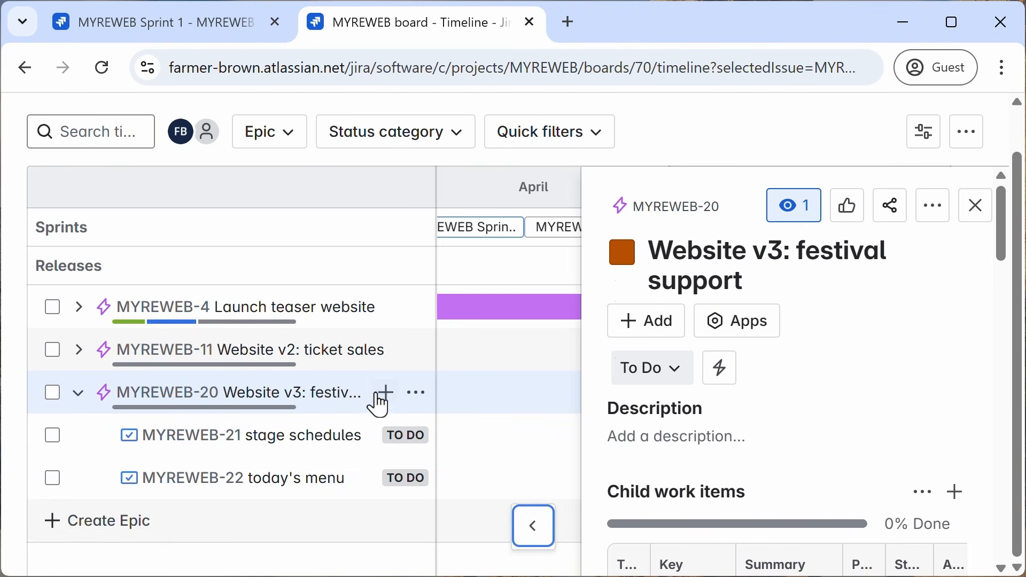
left_click(385, 393)
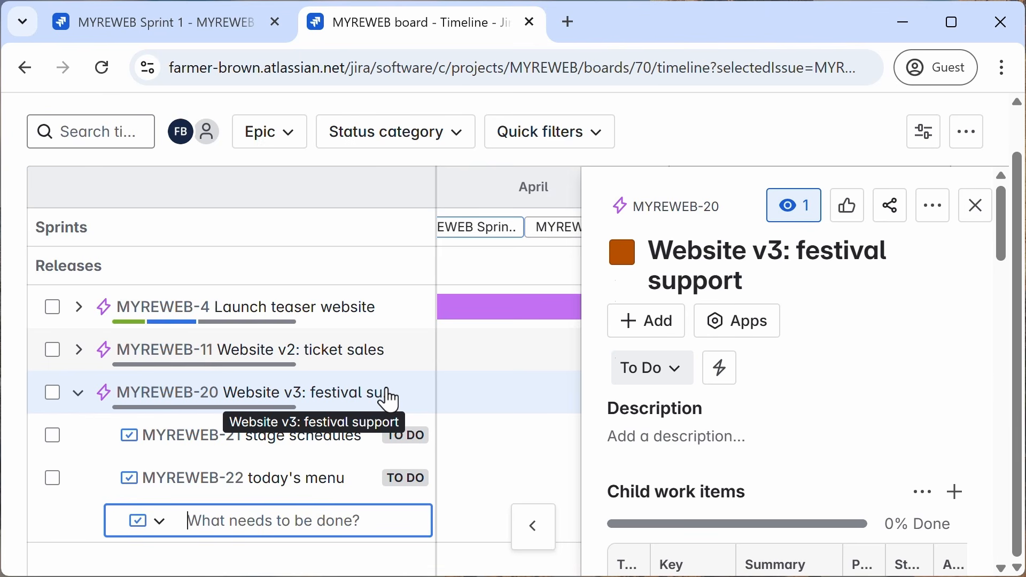
type("incident r")
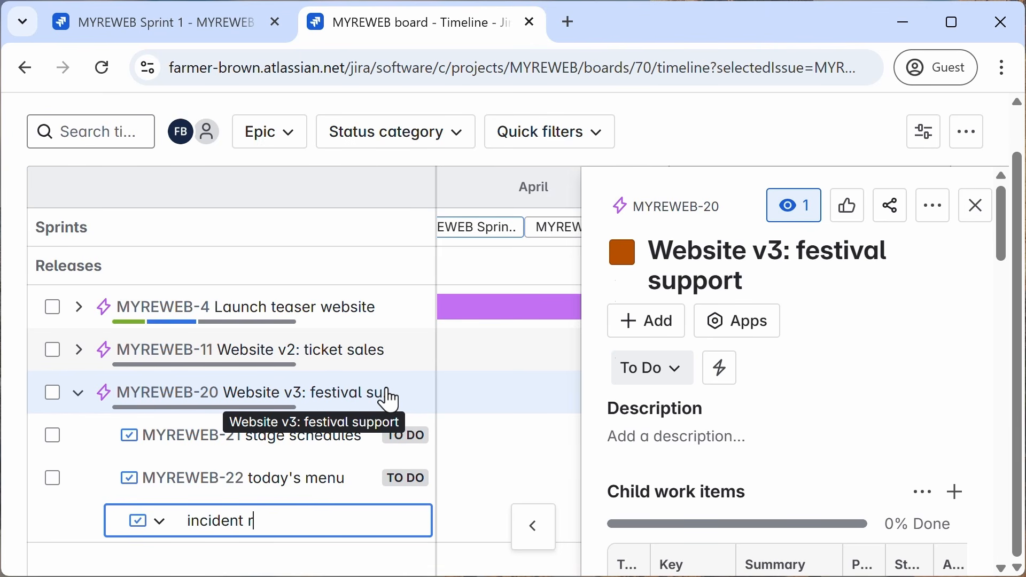
type("eport form")
key("Return")
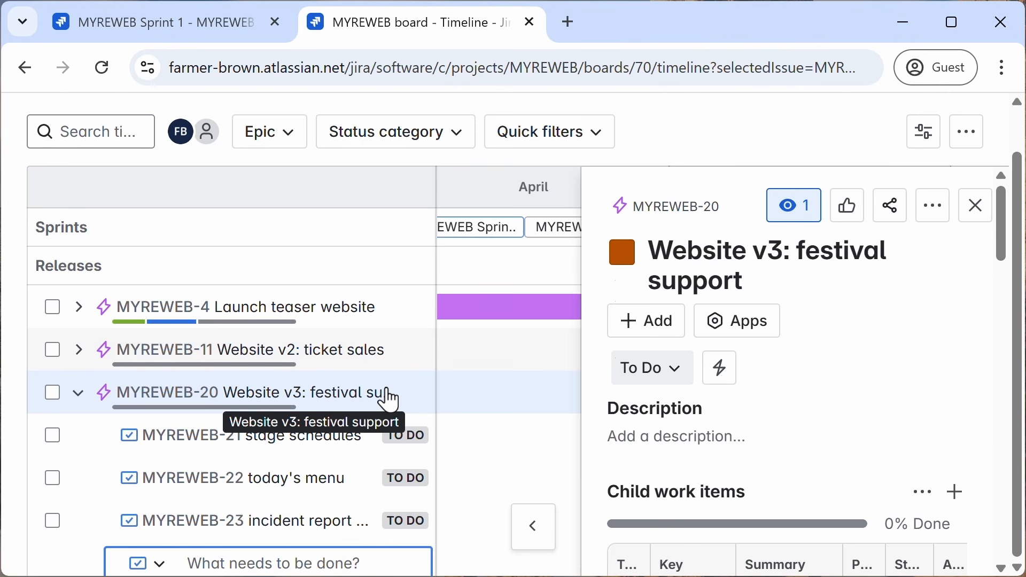
left_click(978, 208)
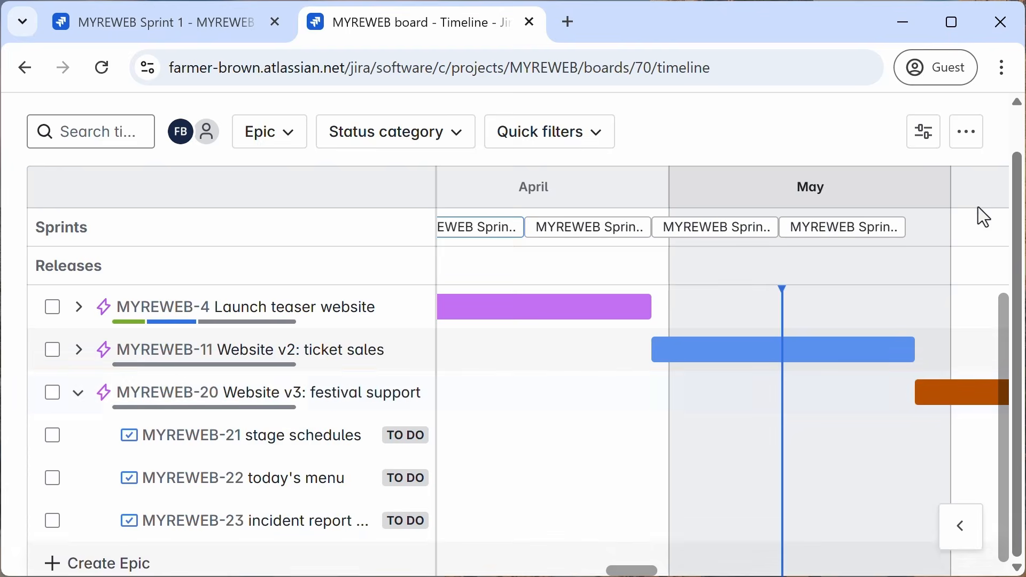
Step: Collapse the Website v3: festival support epic and exit the timeline's full-screen view
left_click(77, 397)
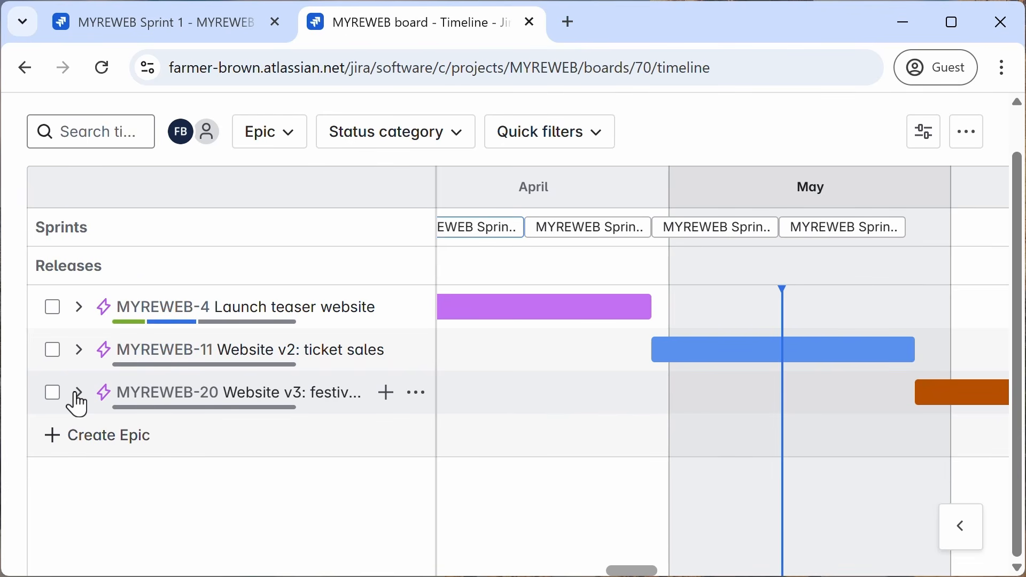
scroll(728, 255, "up", 1)
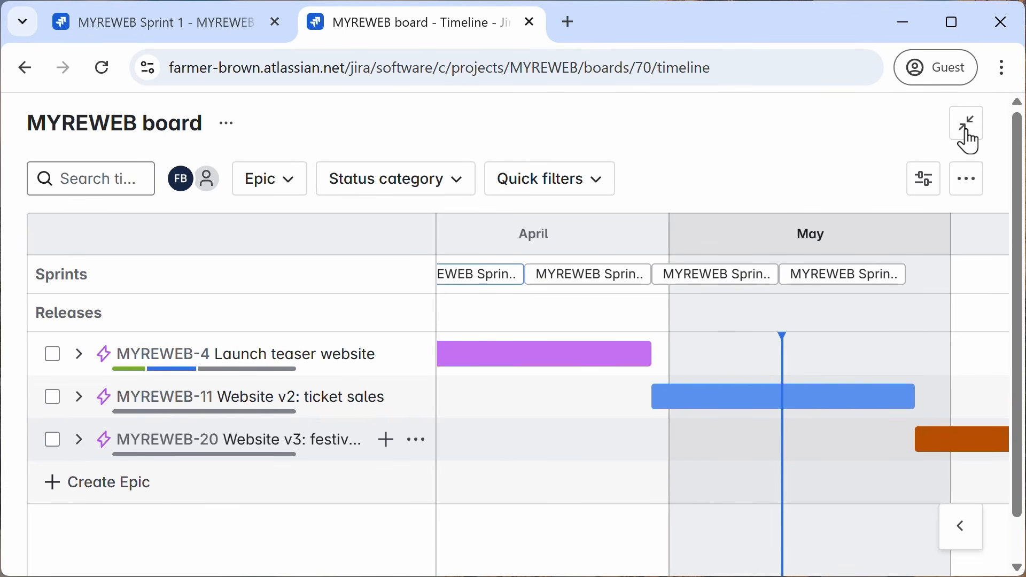
left_click(970, 134)
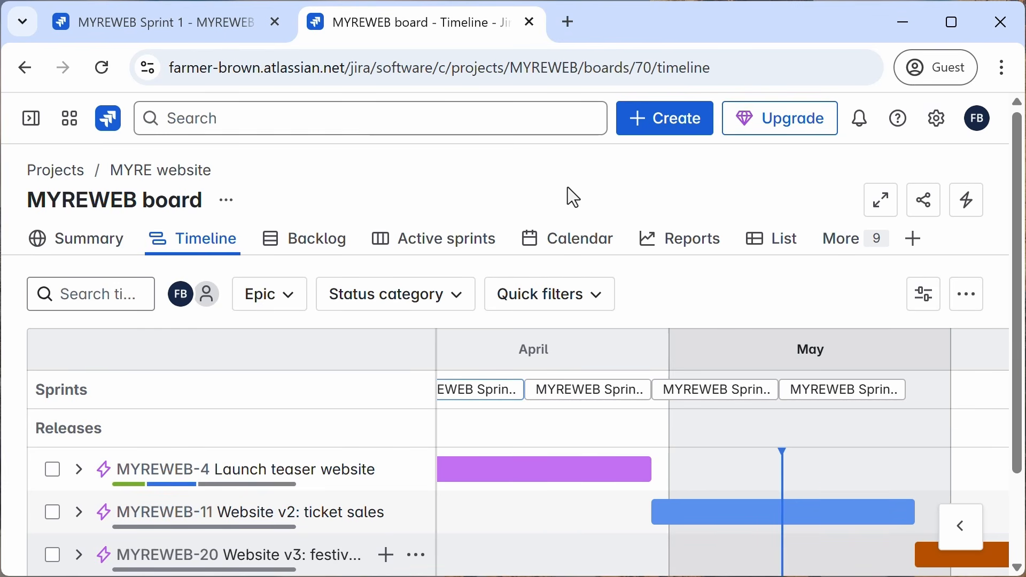
Step: Go to the Backlog and create a new story named Additional FAQs at the end of the backlog
left_click(314, 247)
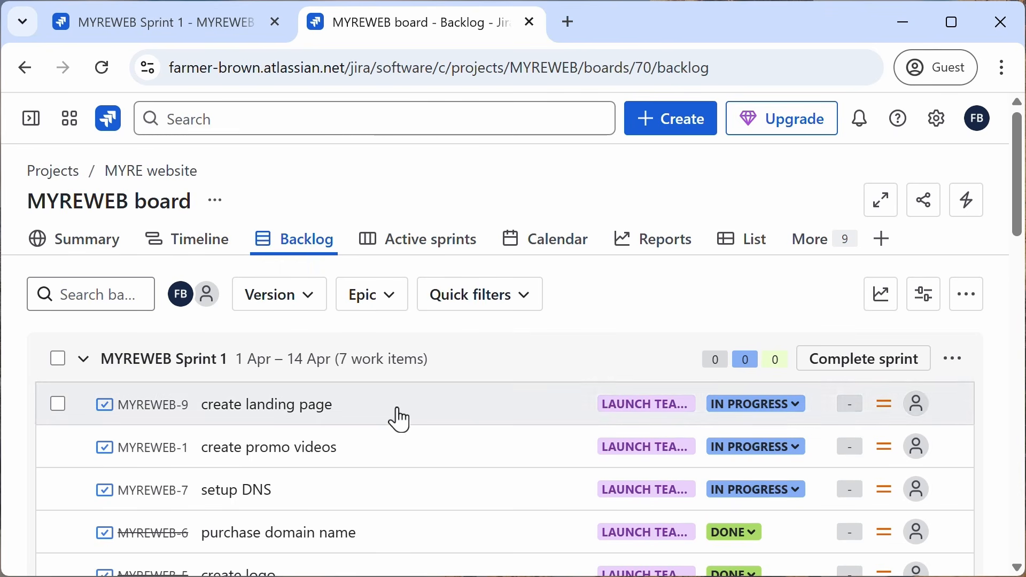
scroll(373, 485, "down", 15)
scroll(355, 505, "down", 5)
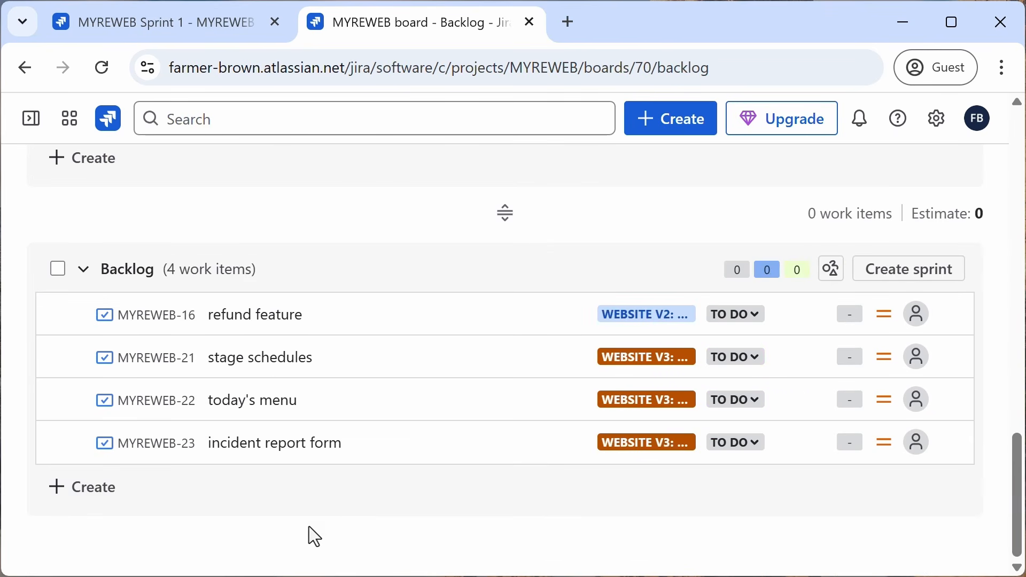
left_click(95, 497)
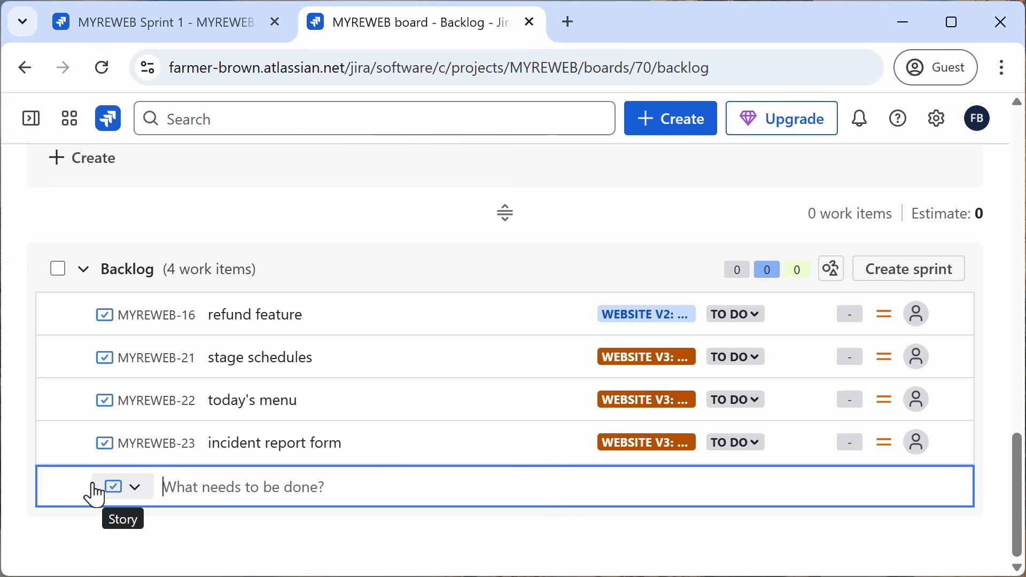
type("Additina")
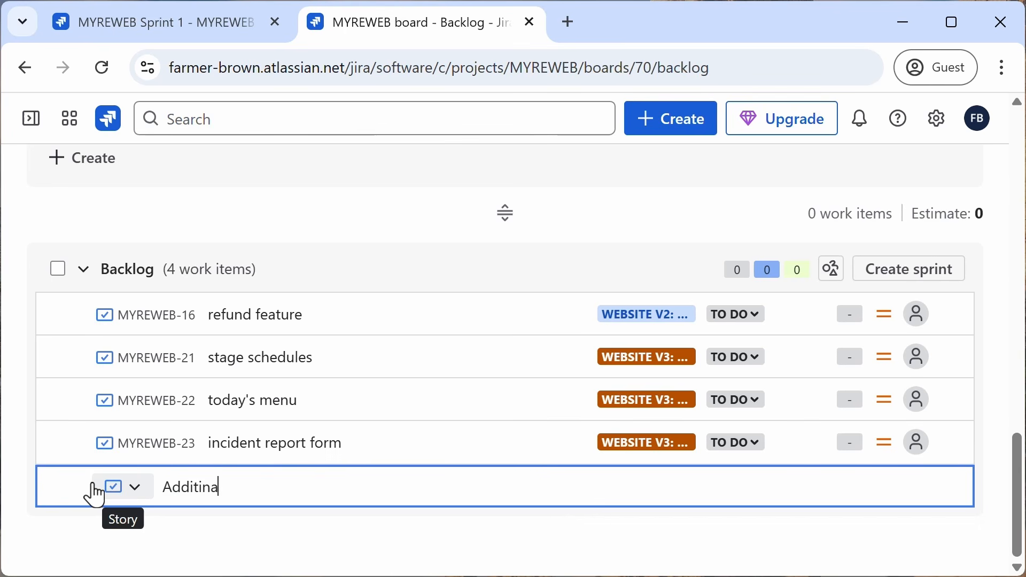
key("BackSpace")
type("onal FAQs")
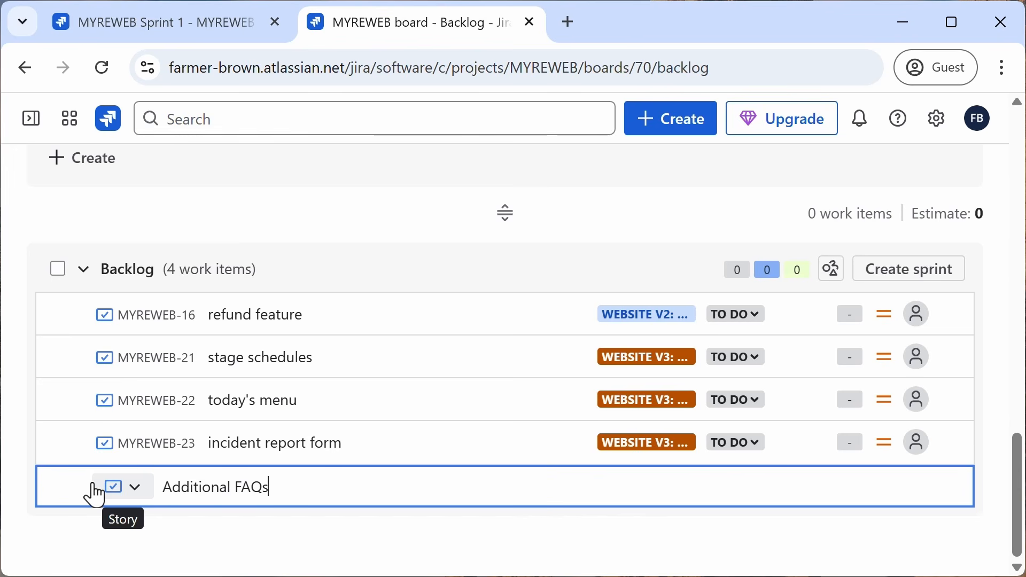
key("Return")
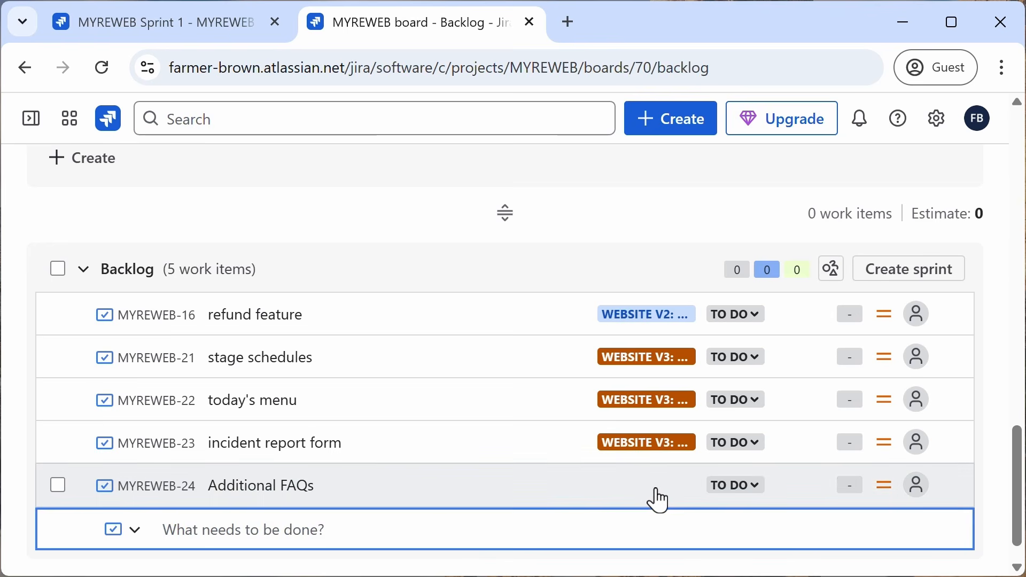
Step: Assign the Additional FAQs story to the Website v3: festival support epic
mouse_move(643, 487)
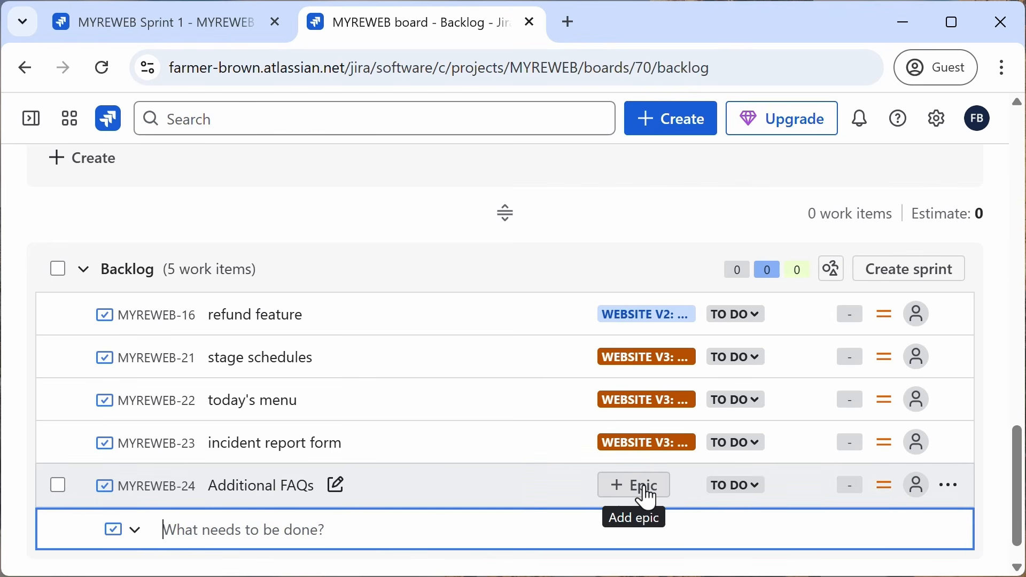
left_click(647, 498)
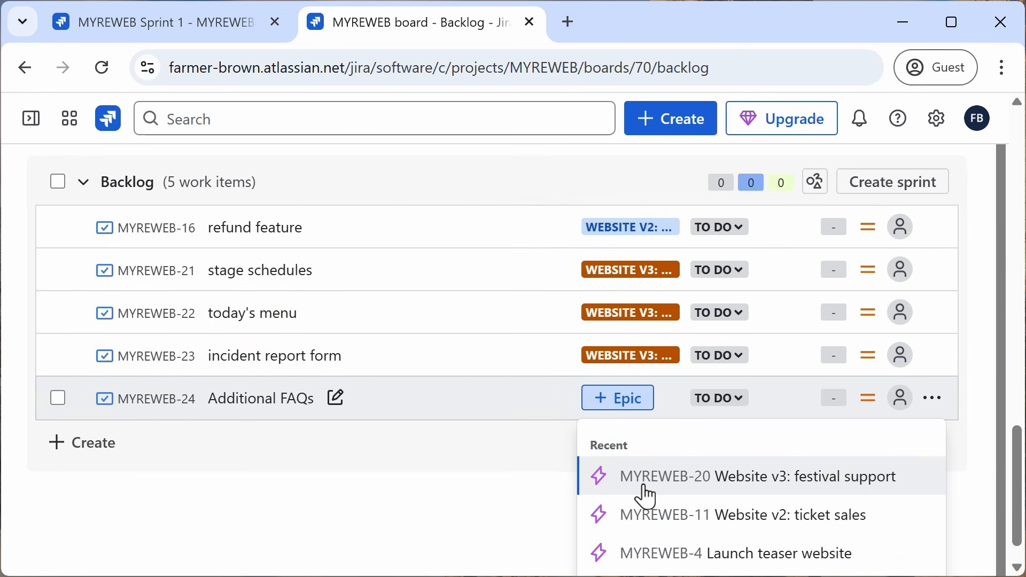
left_click(667, 479)
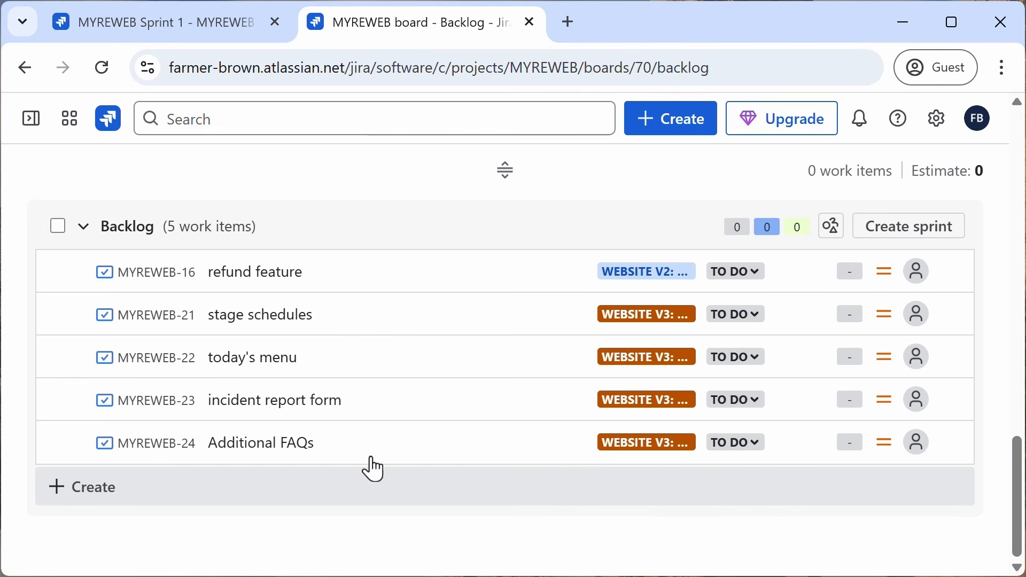
Step: Open the Additional FAQs story's details to check its parent, then return to the Timeline
left_click(161, 452)
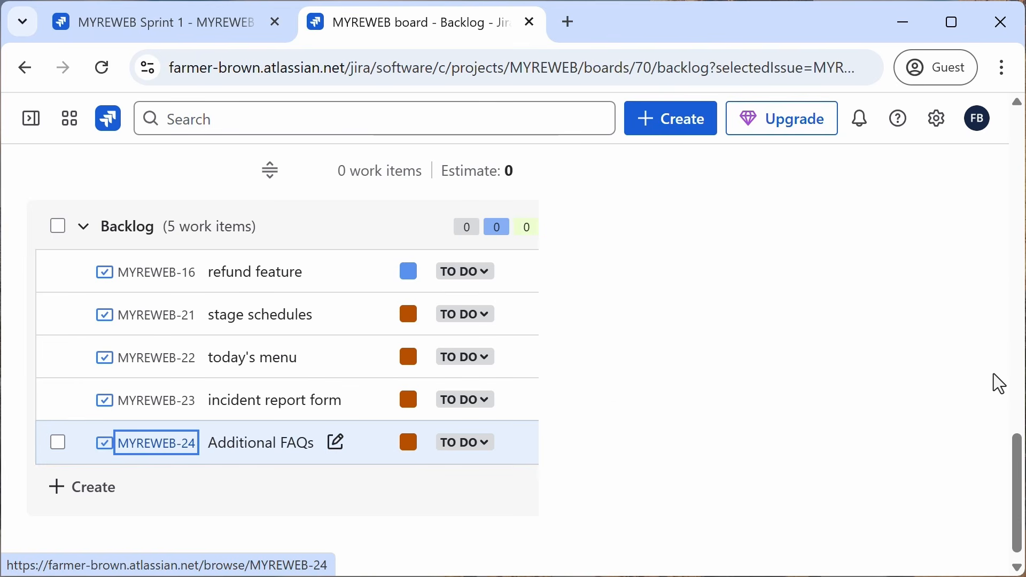
left_click_drag(1009, 469, 1008, 284)
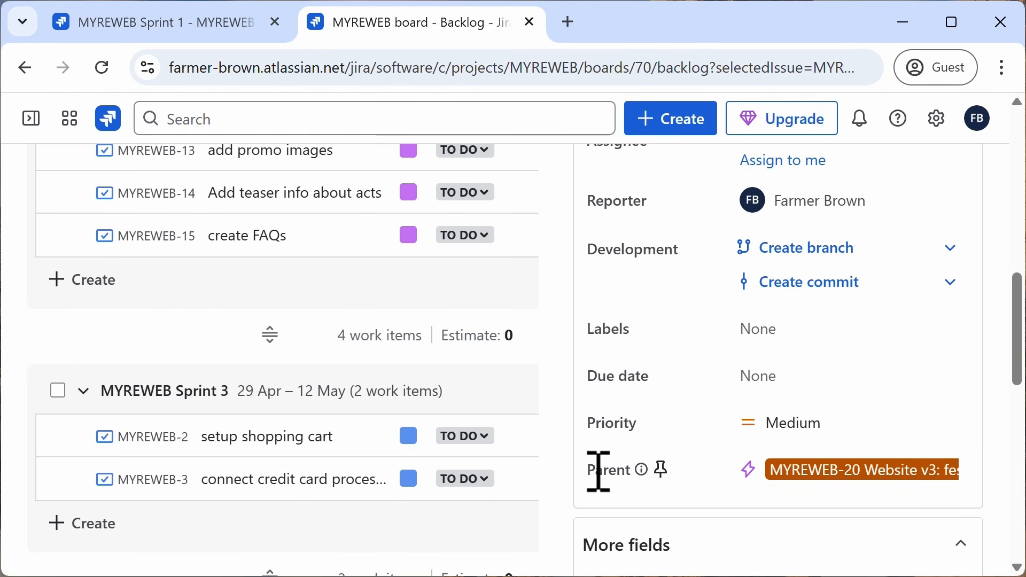
scroll(533, 389, "up", 15)
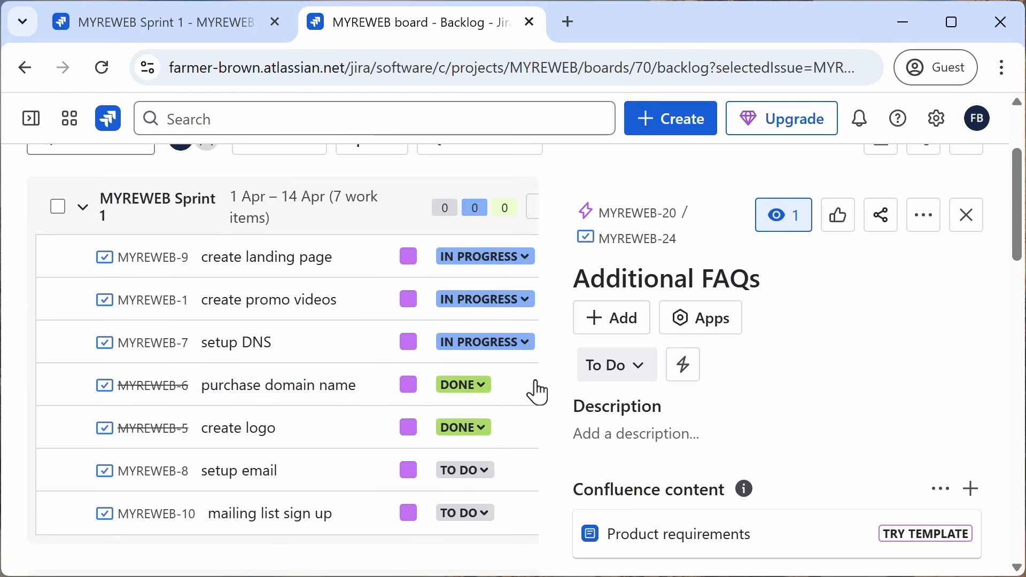
left_click(208, 249)
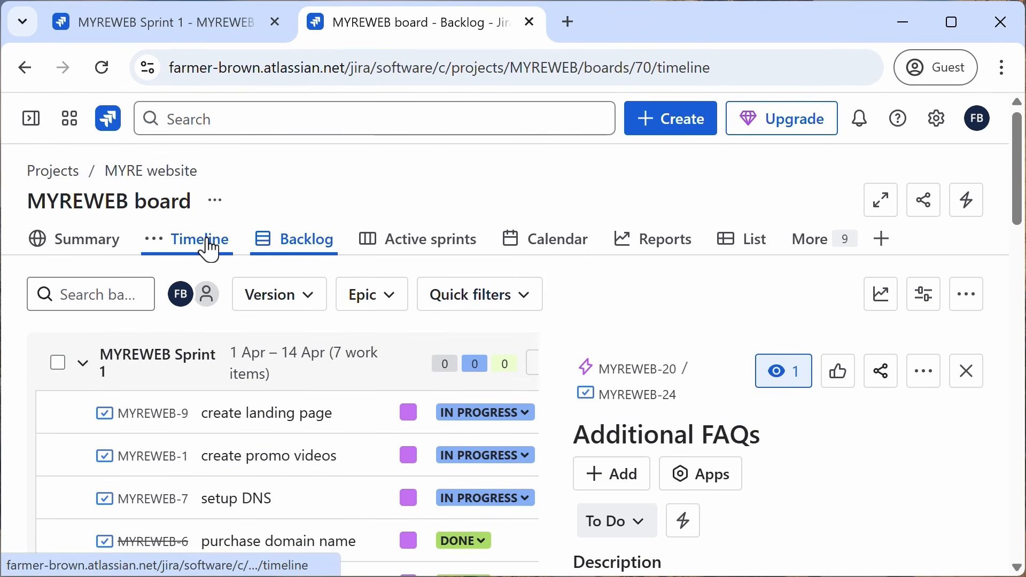
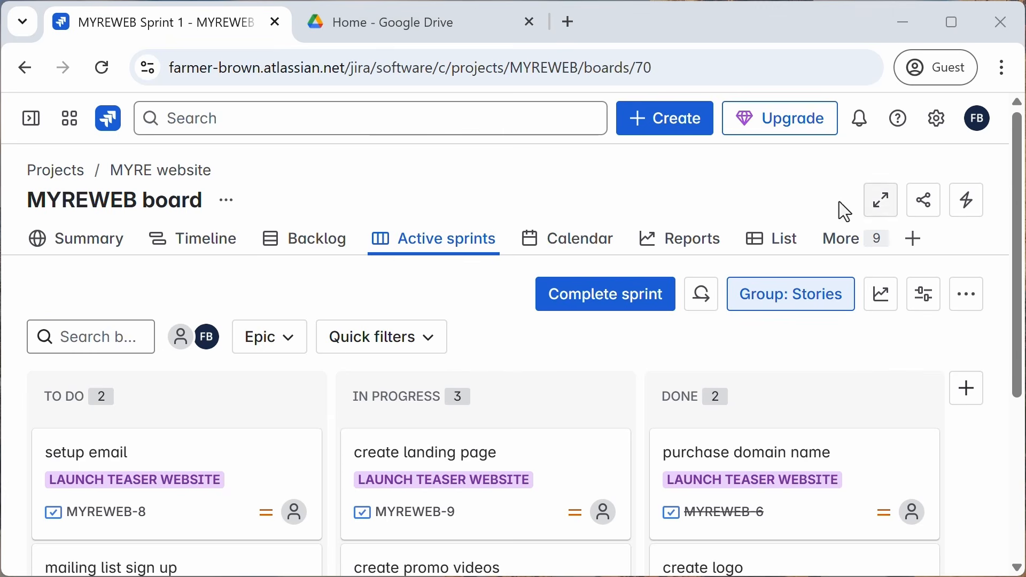
Step: Open the project's All work list and toggle its search between JQL and Basic modes
left_click(842, 248)
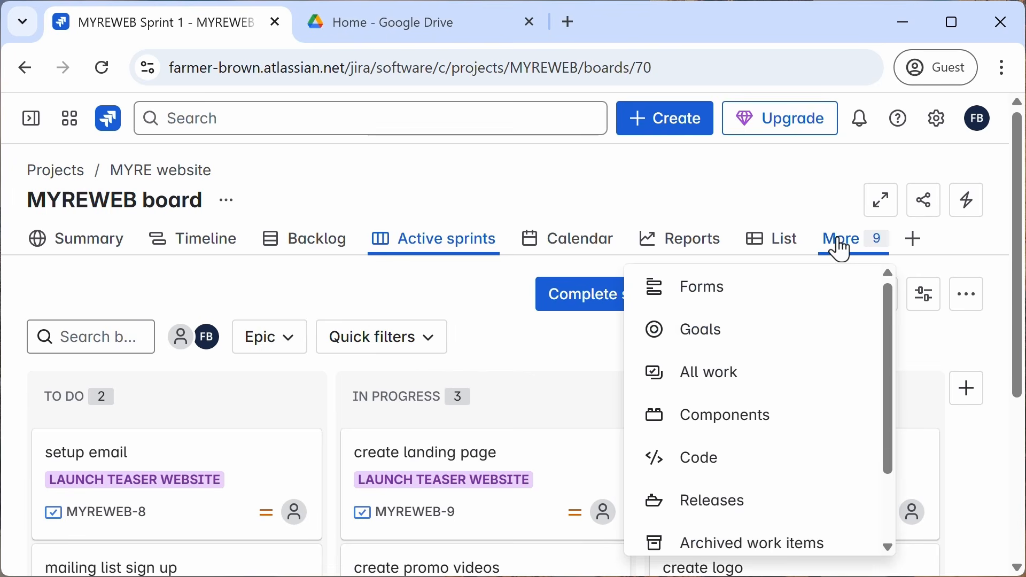
left_click(706, 388)
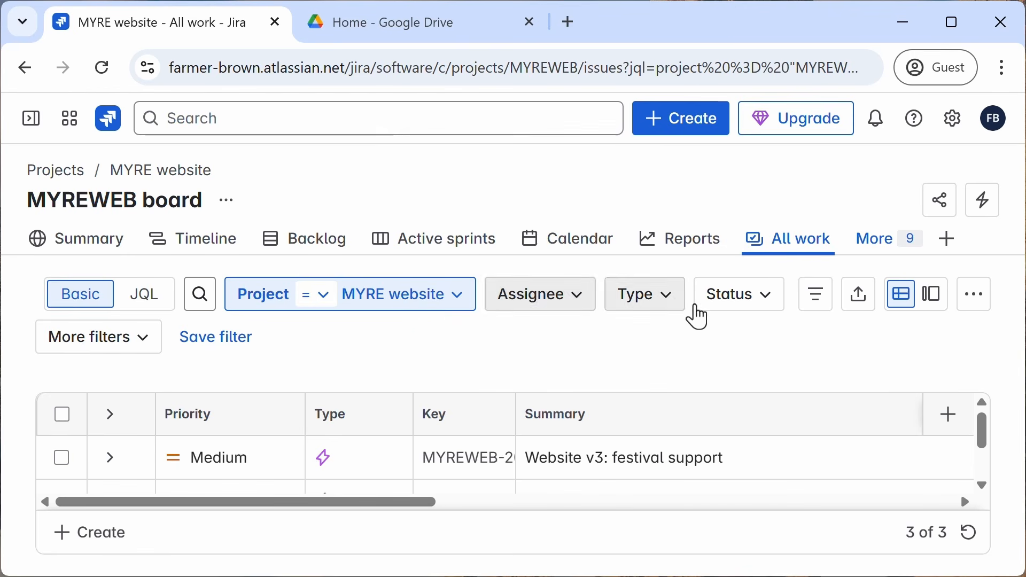
left_click(154, 313)
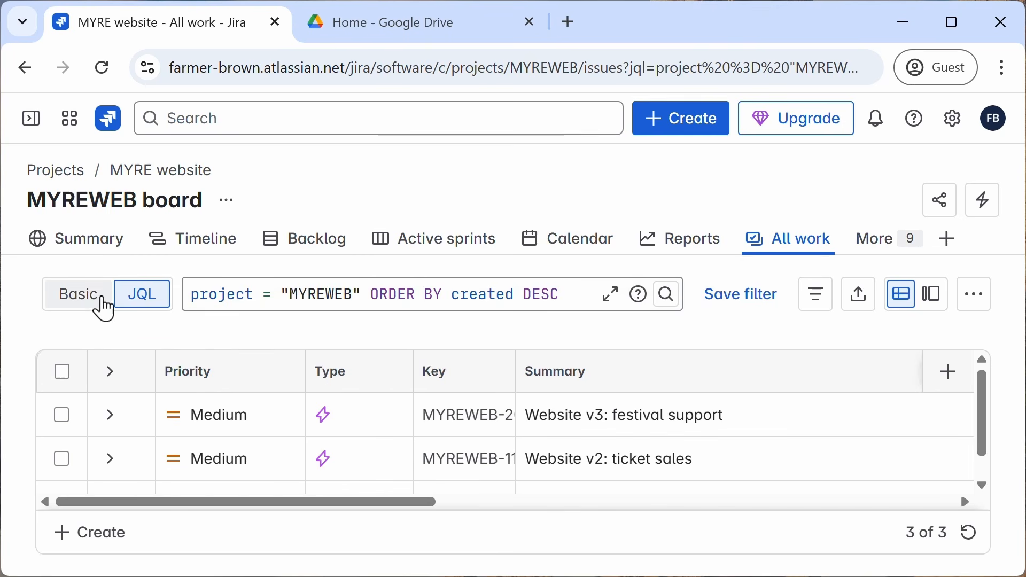
left_click(85, 301)
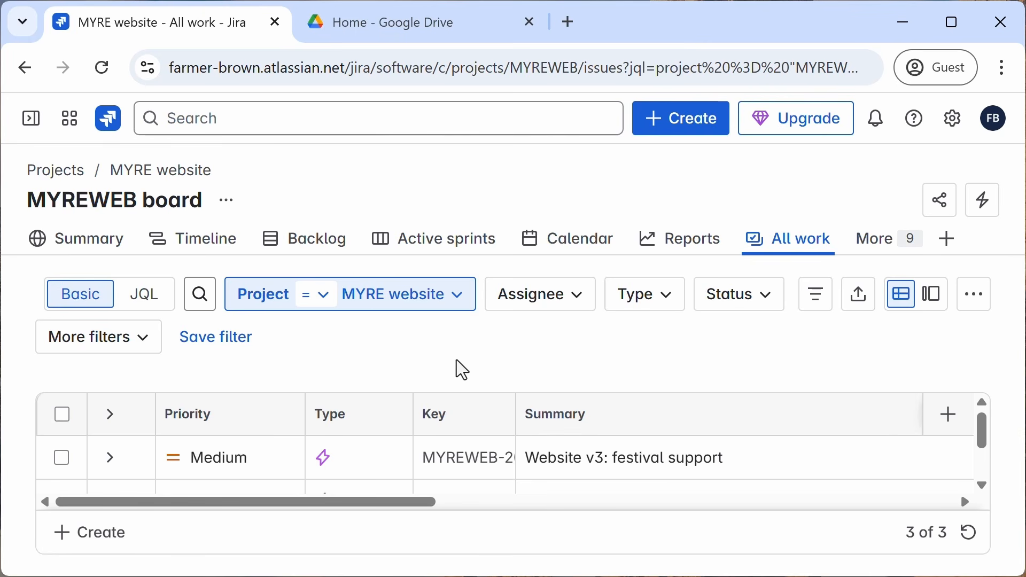
Step: Start importing work items from CSV and compare with the CSV file open in the Google Drive tab
left_click(977, 296)
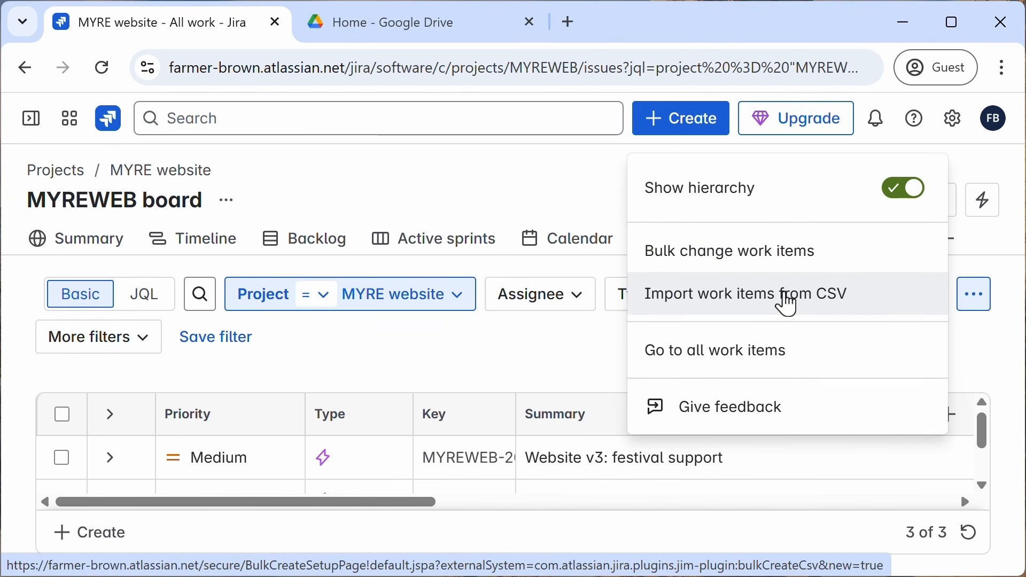
left_click(788, 302)
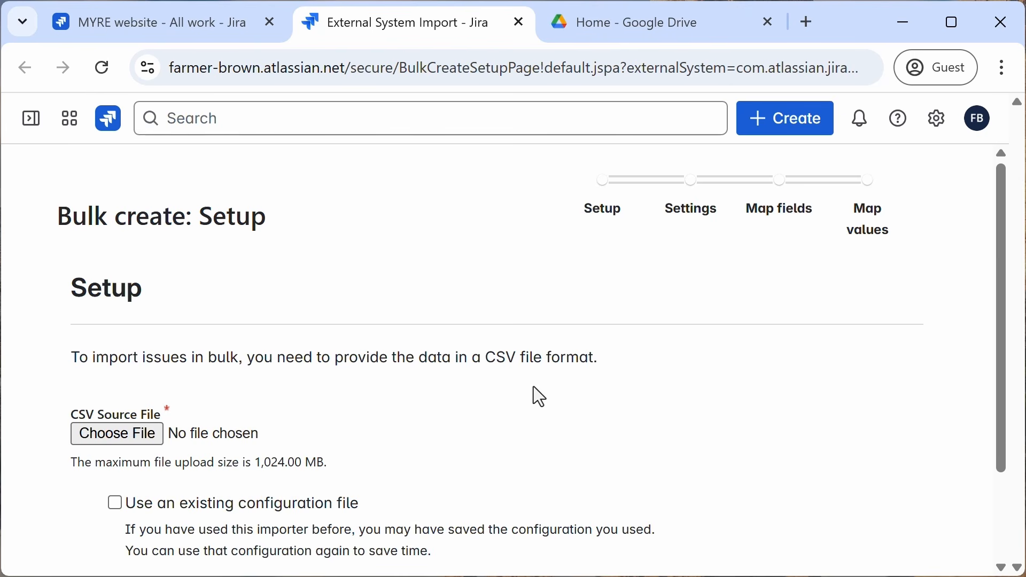
left_click(610, 31)
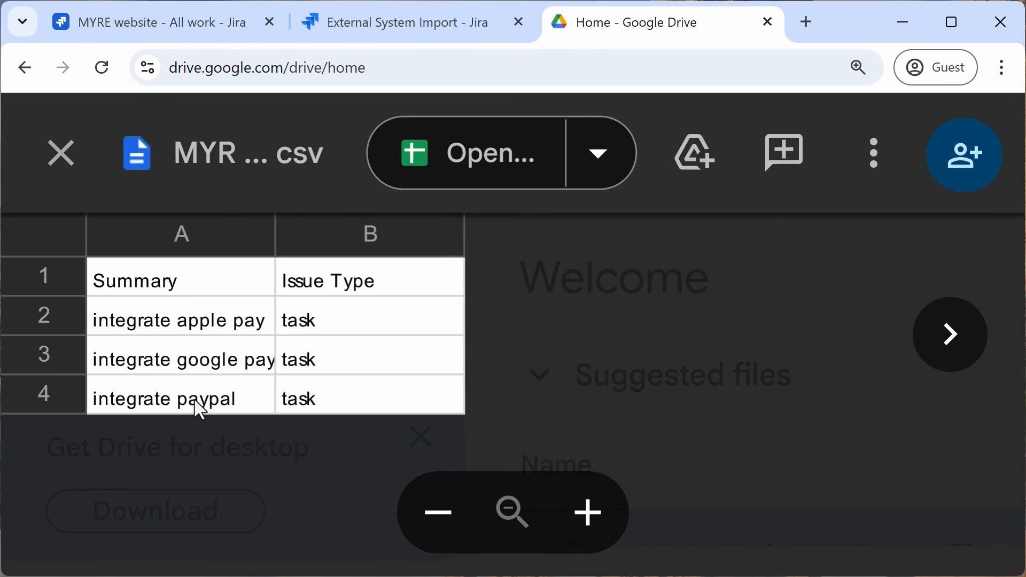
left_click(399, 35)
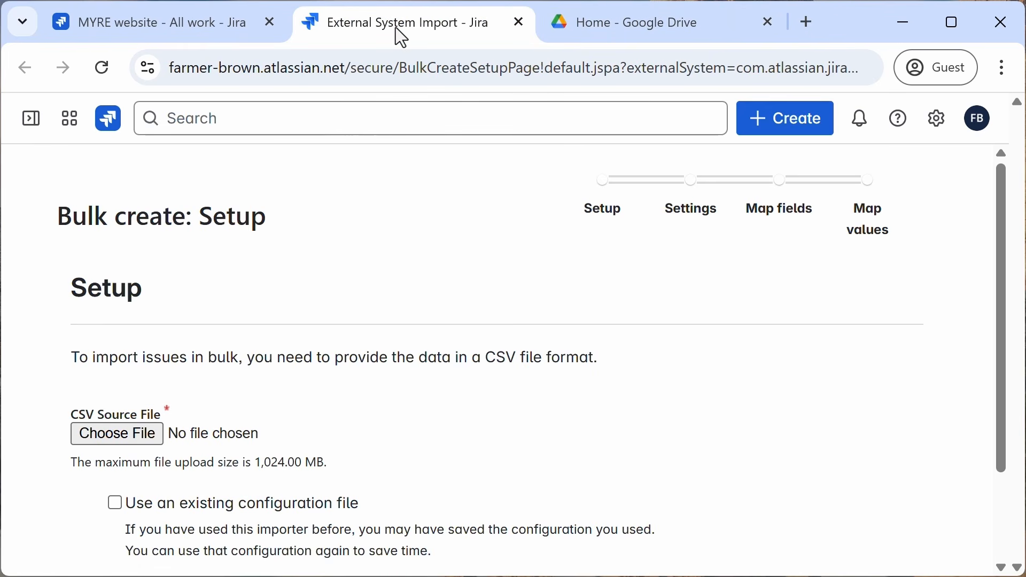
Step: Choose MYREWEB_issues_01.csv as the CSV source file and continue to the import settings
left_click(117, 441)
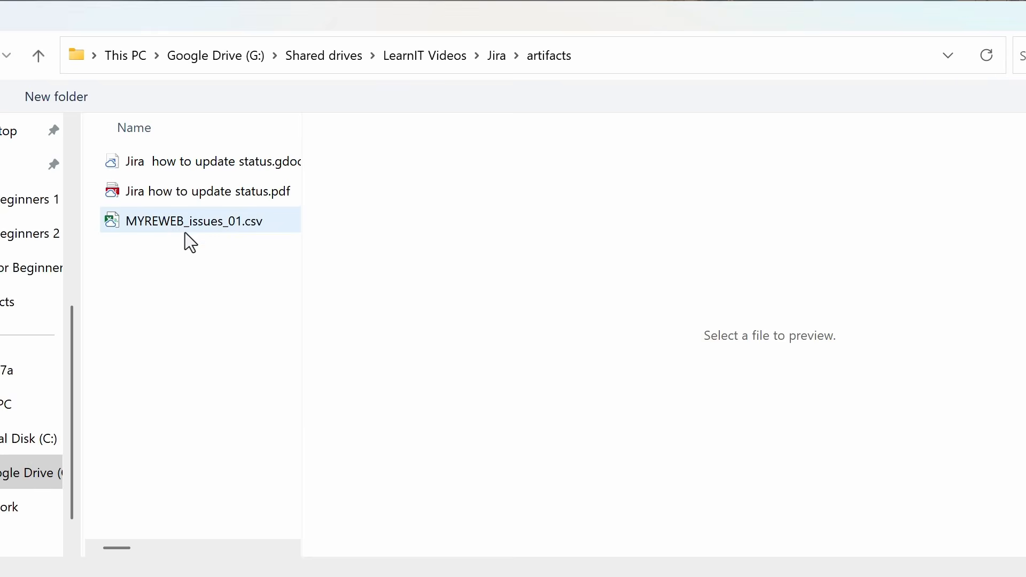
left_click(172, 229)
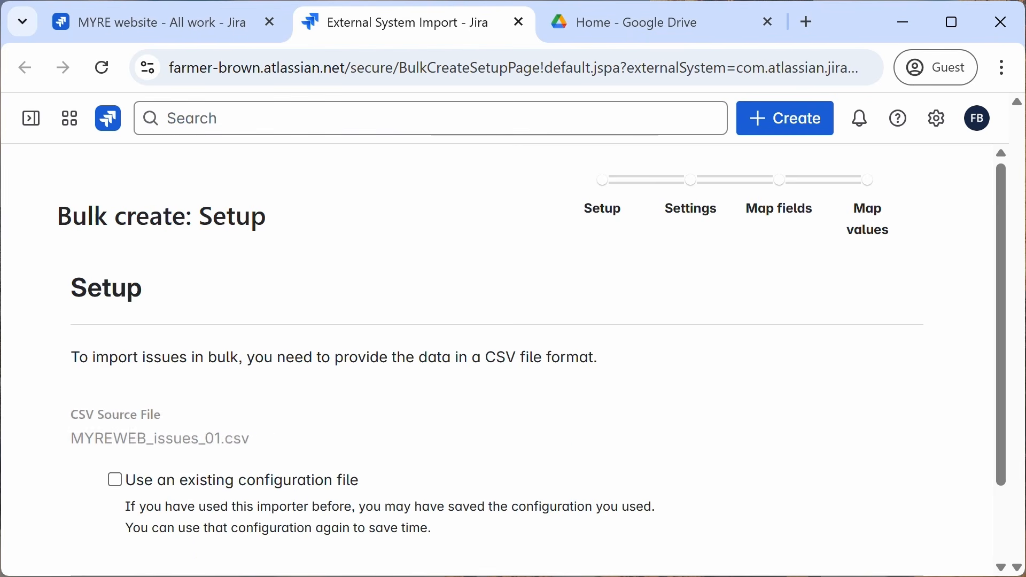
scroll(557, 443, "down", 2)
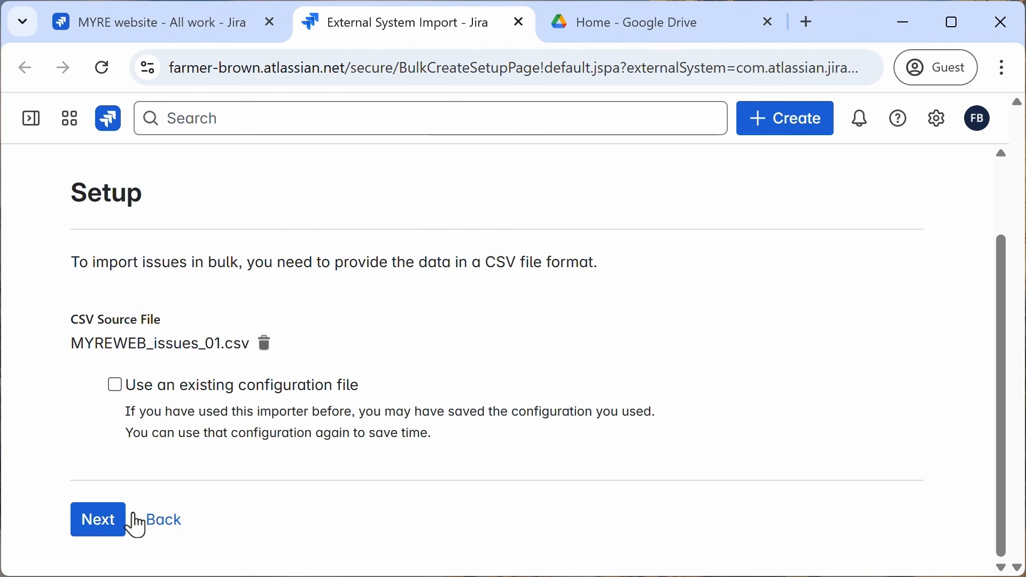
left_click(106, 534)
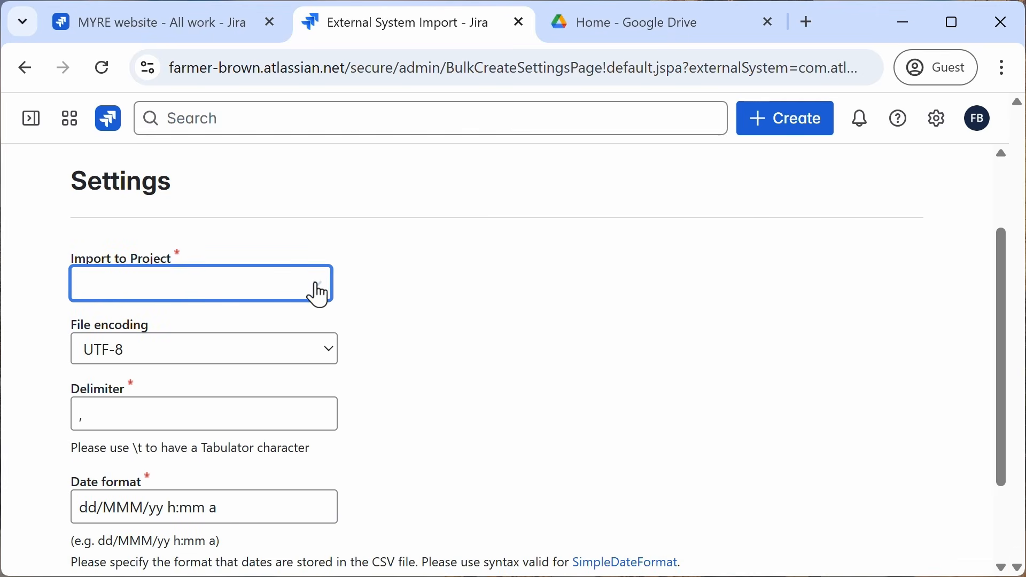
Step: Set the import project to MYRE website and continue to field mapping
left_click(321, 296)
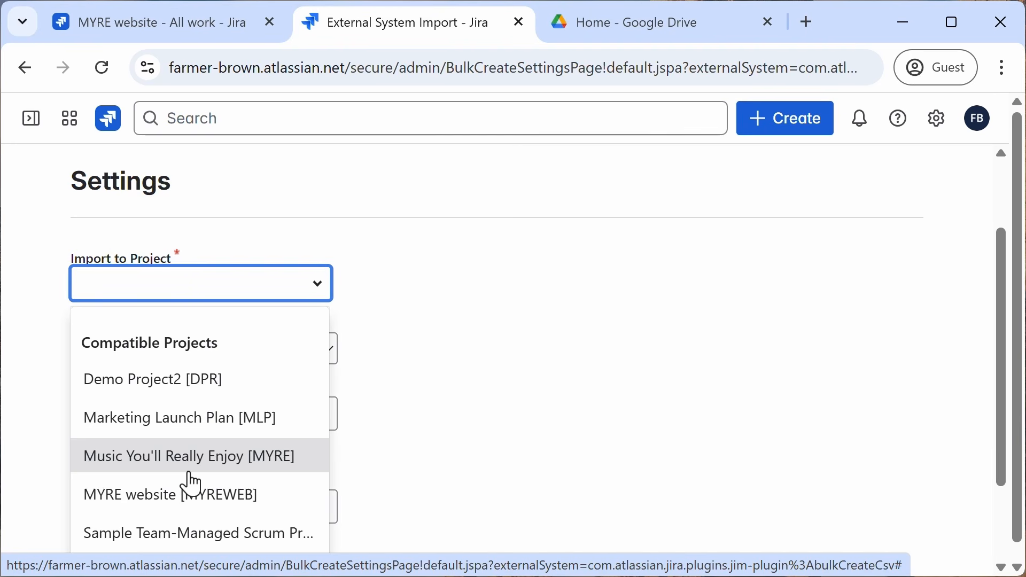
left_click(191, 498)
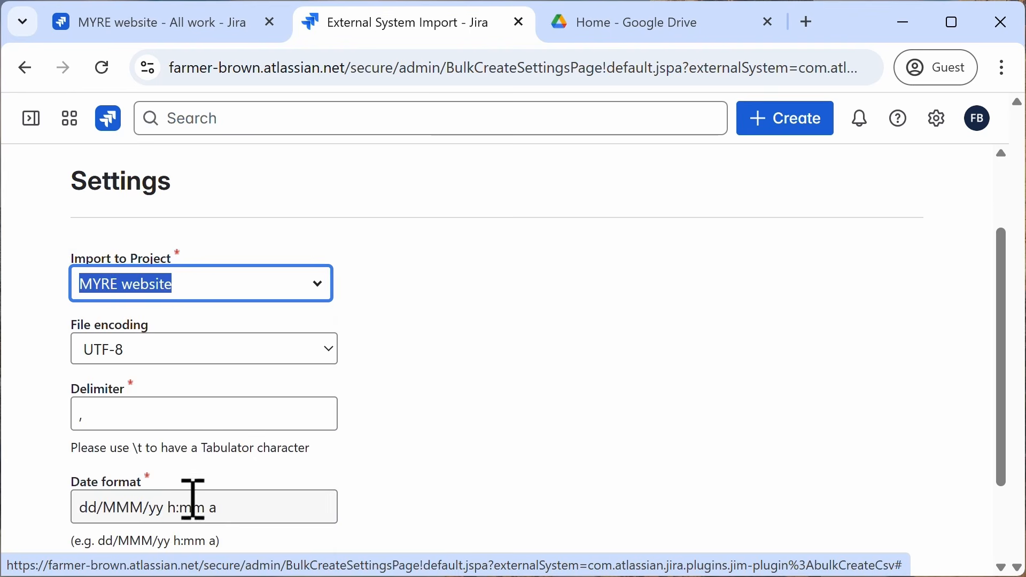
left_click(485, 408)
scroll(487, 408, "down", 2)
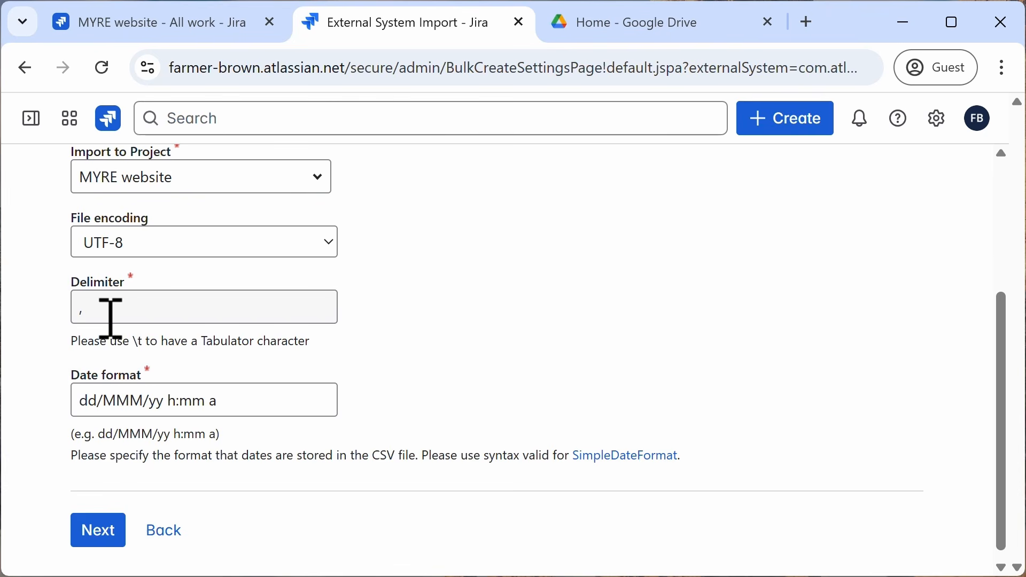
left_click(103, 541)
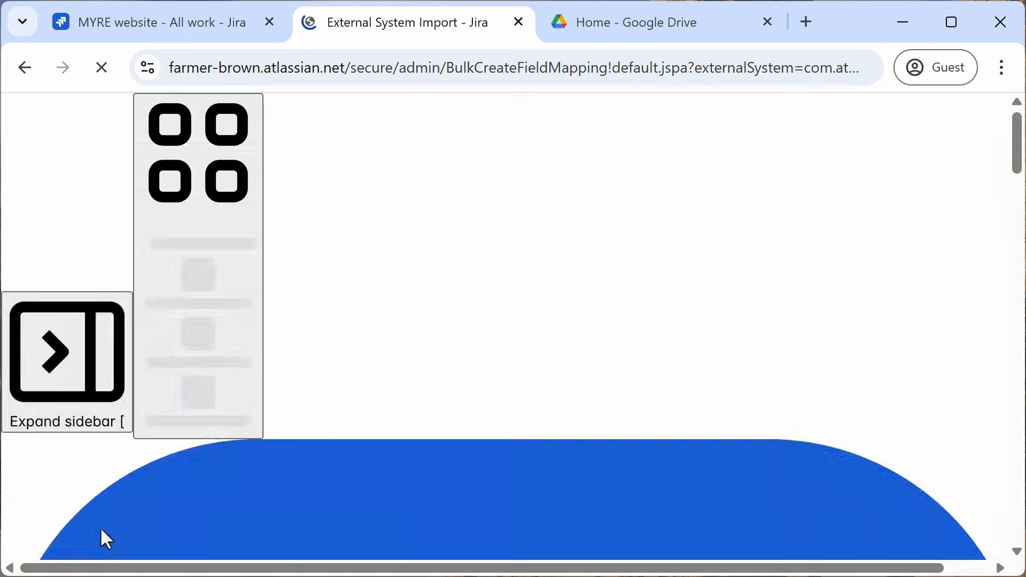
Step: Map the CSV Issue Type column to the Issue Type field
scroll(462, 321, "down", 4)
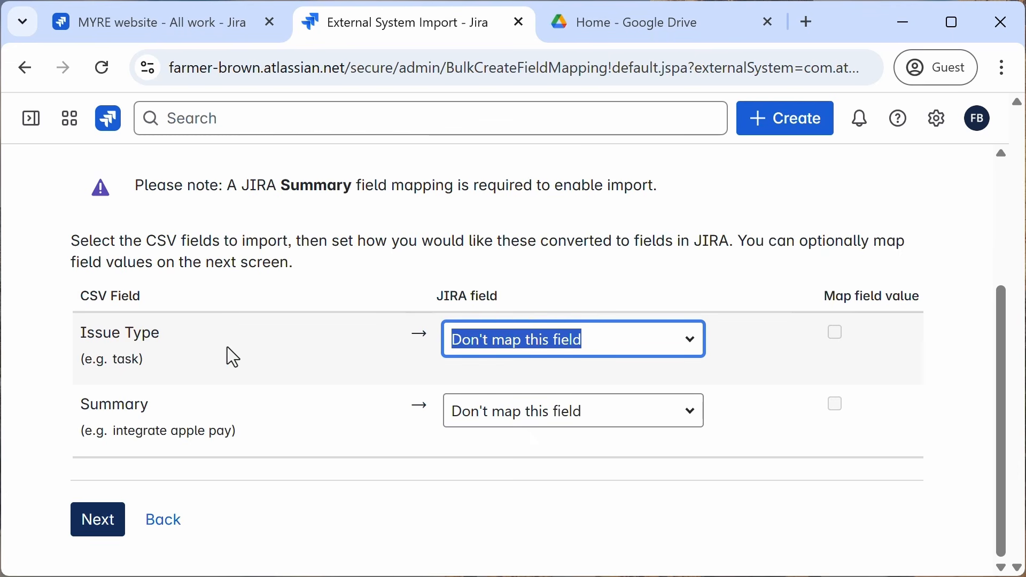
left_click(578, 349)
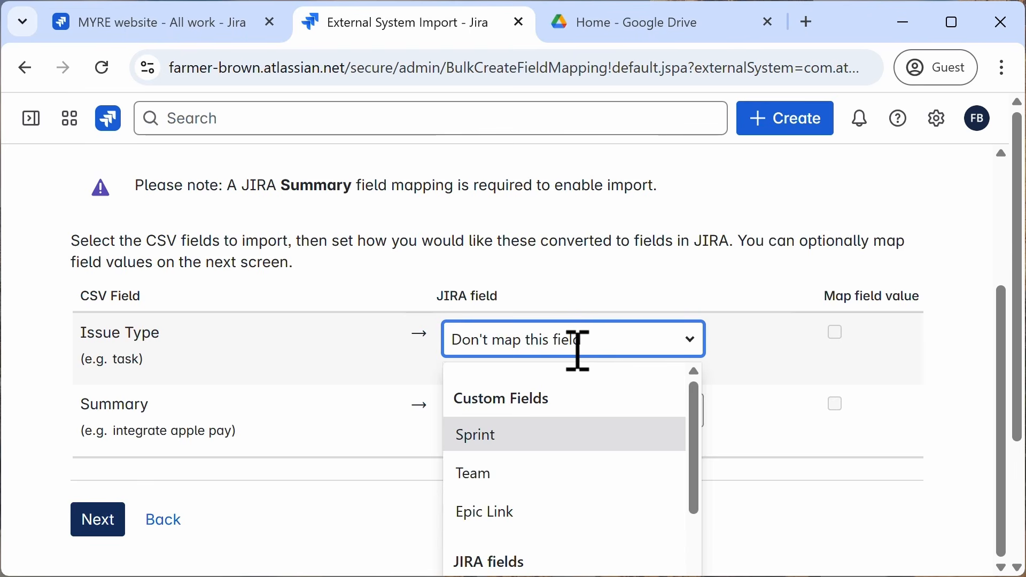
type("is")
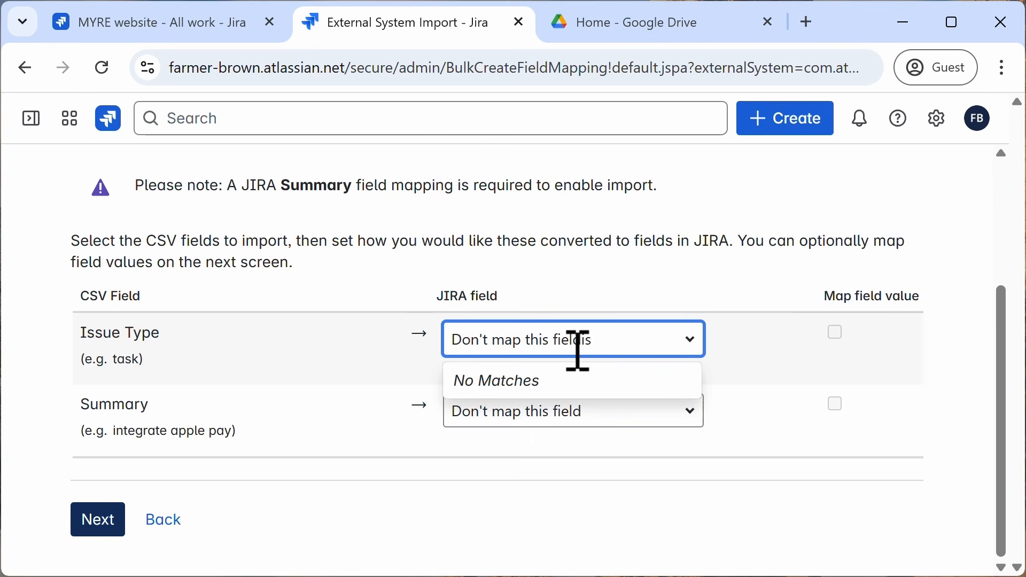
key("BackSpace")
key("BackSpace")
key("BackSpace")
key("BackSpace")
key("BackSpace")
type("iss")
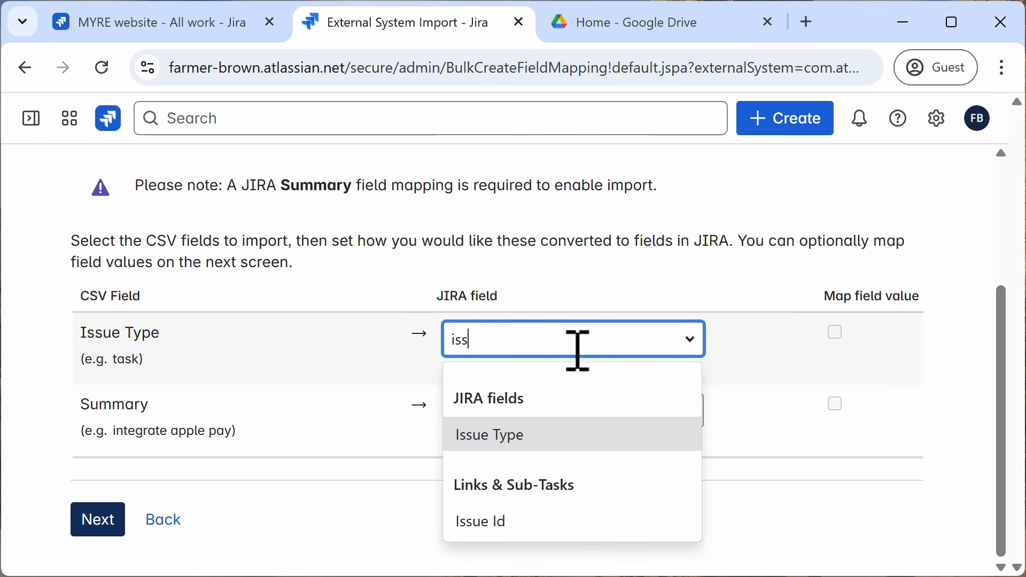
left_click(499, 441)
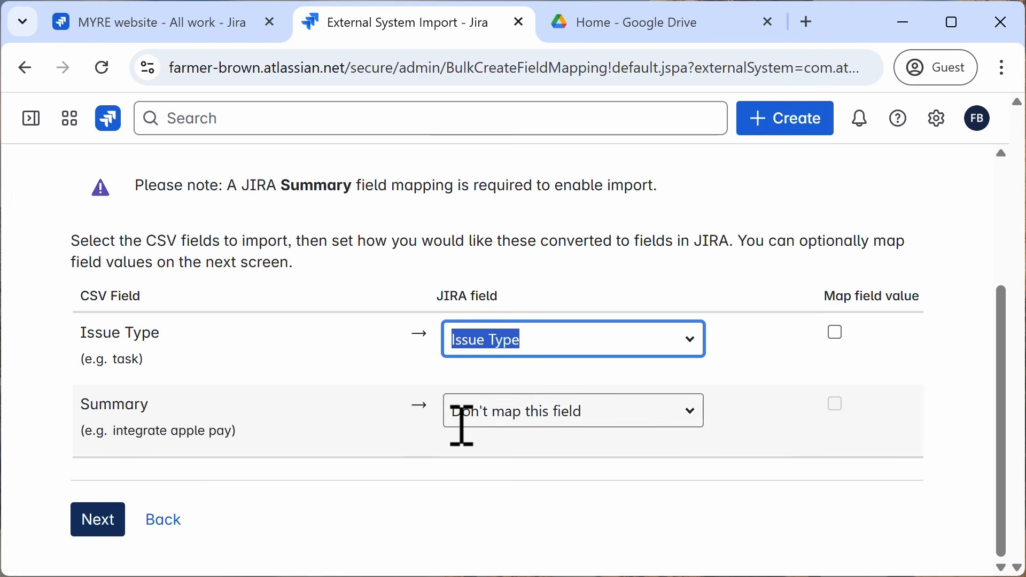
Step: Map the CSV Summary column to the Summary field
left_click(505, 416)
type("summ")
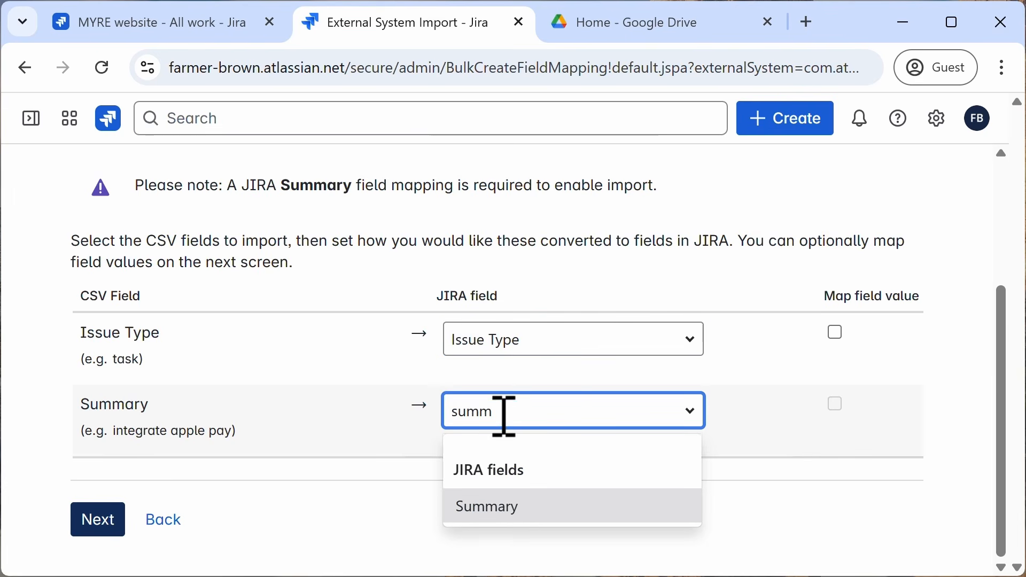
left_click(505, 513)
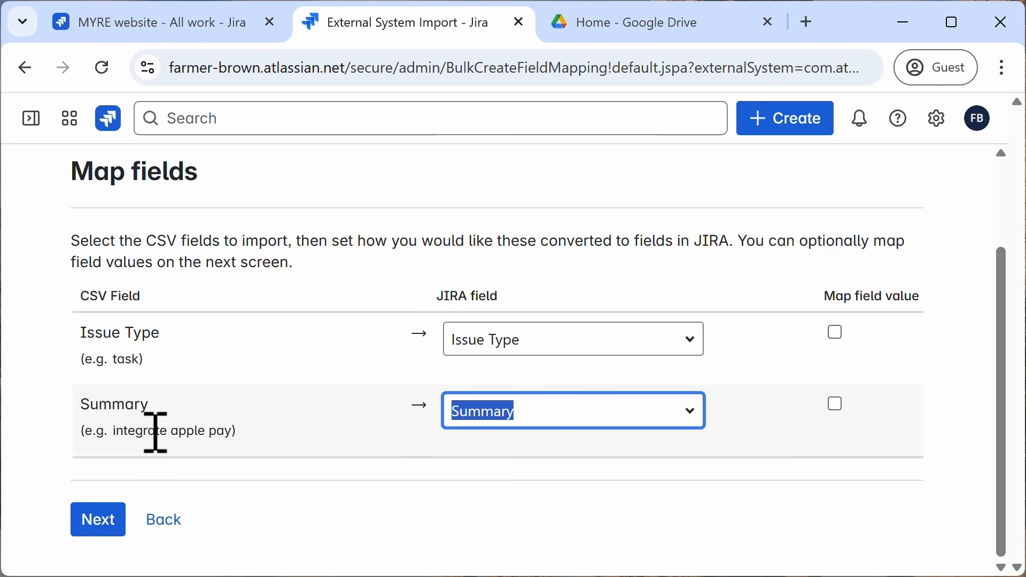
Step: Begin the import and open the list of created work items
left_click(451, 511)
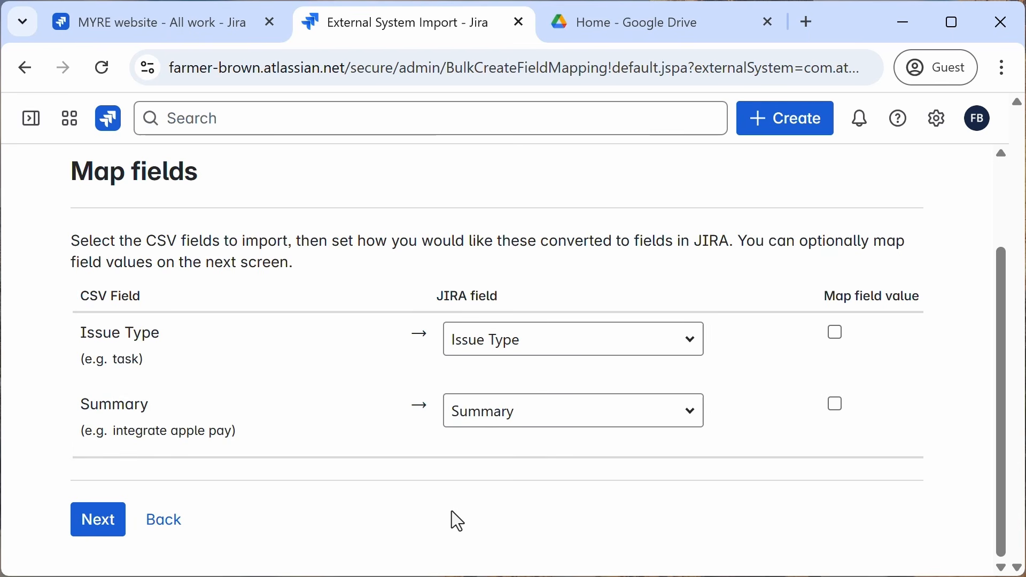
left_click(98, 526)
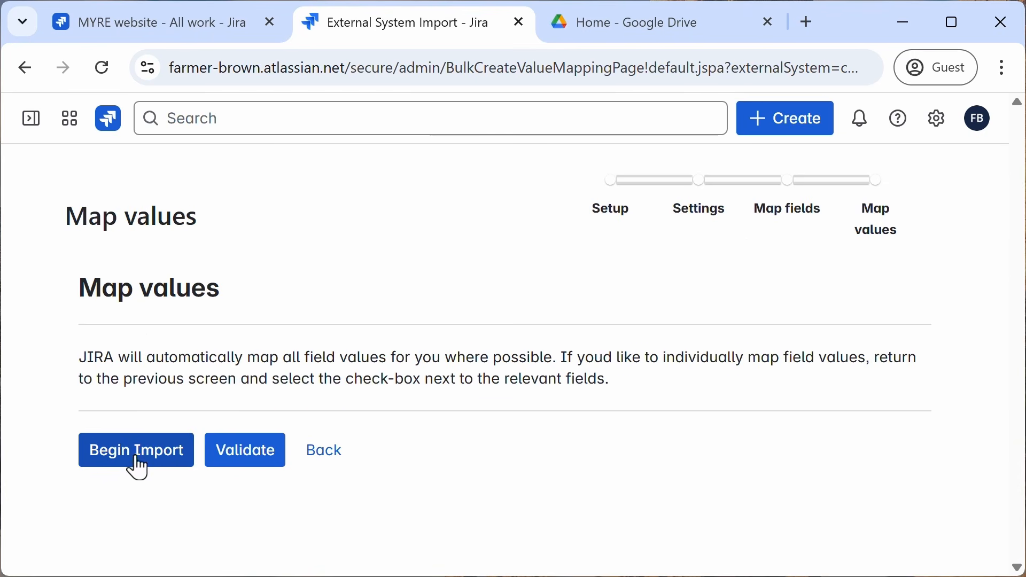
left_click(140, 460)
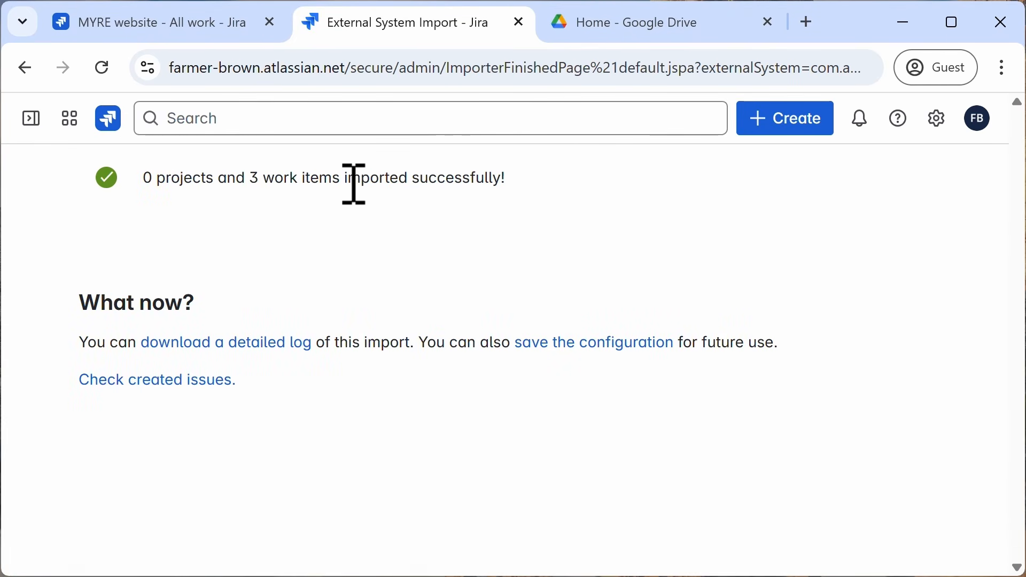
left_click(172, 381)
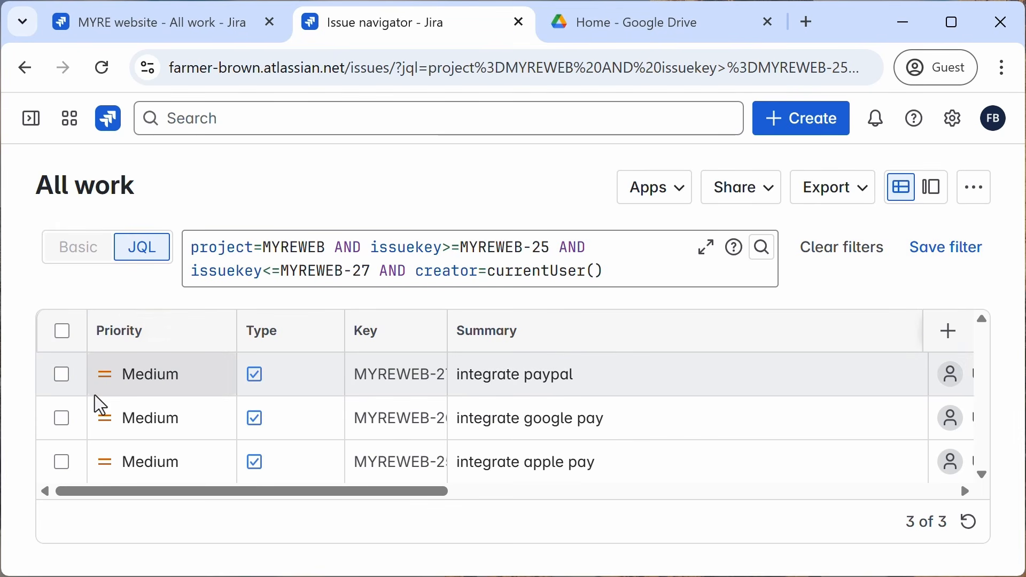
Step: Examine the imported work items' columns and the issue key conditions in the JQL query
left_click_drag(353, 494, 570, 499)
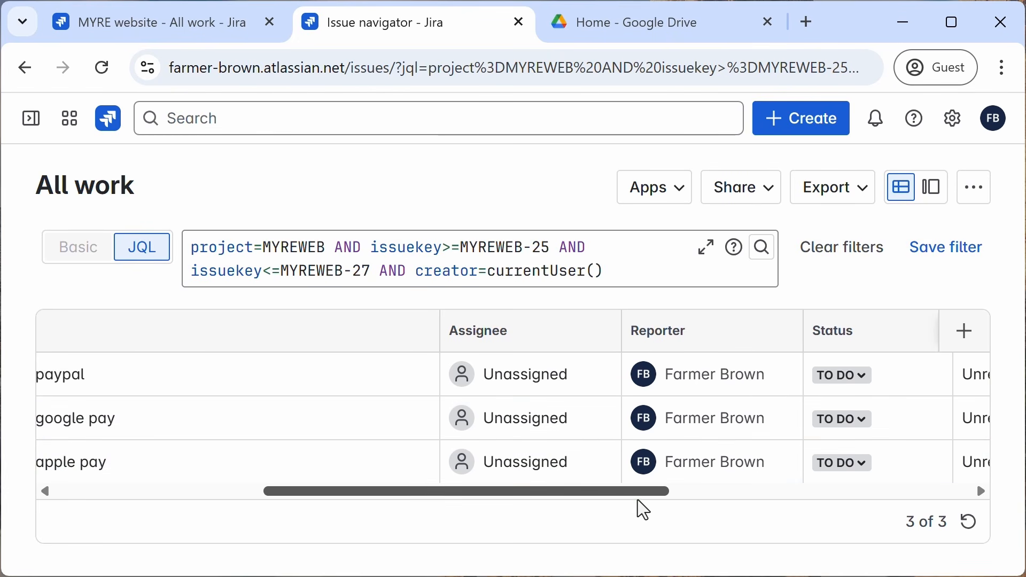
left_click_drag(633, 494, 138, 500)
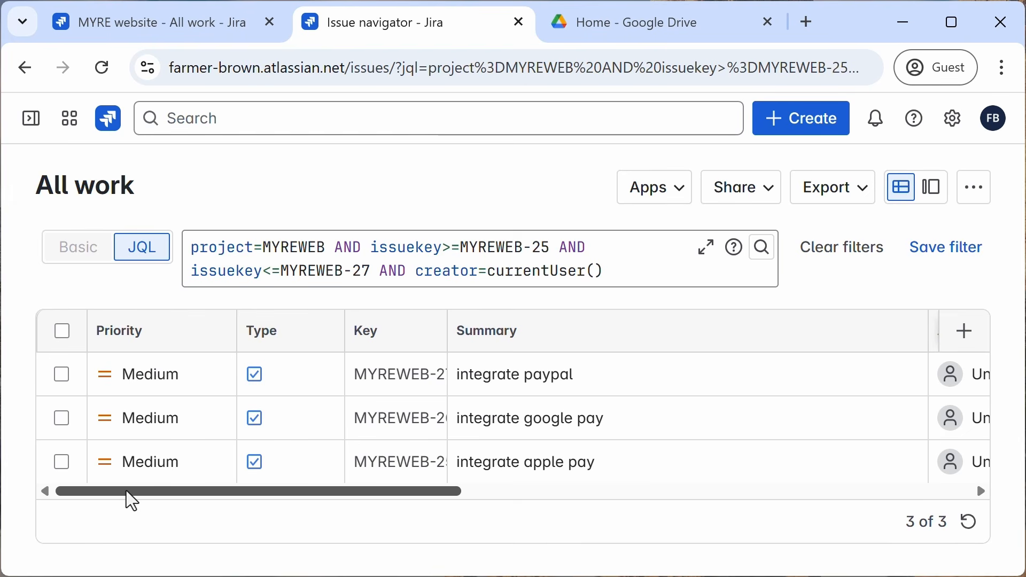
left_click_drag(132, 502, 263, 521)
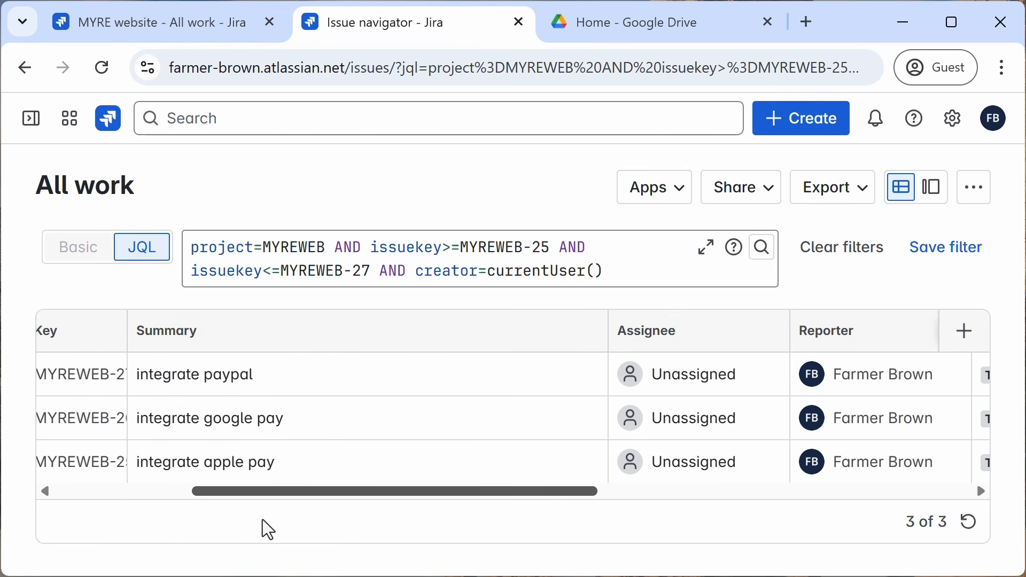
left_click_drag(268, 529, 144, 508)
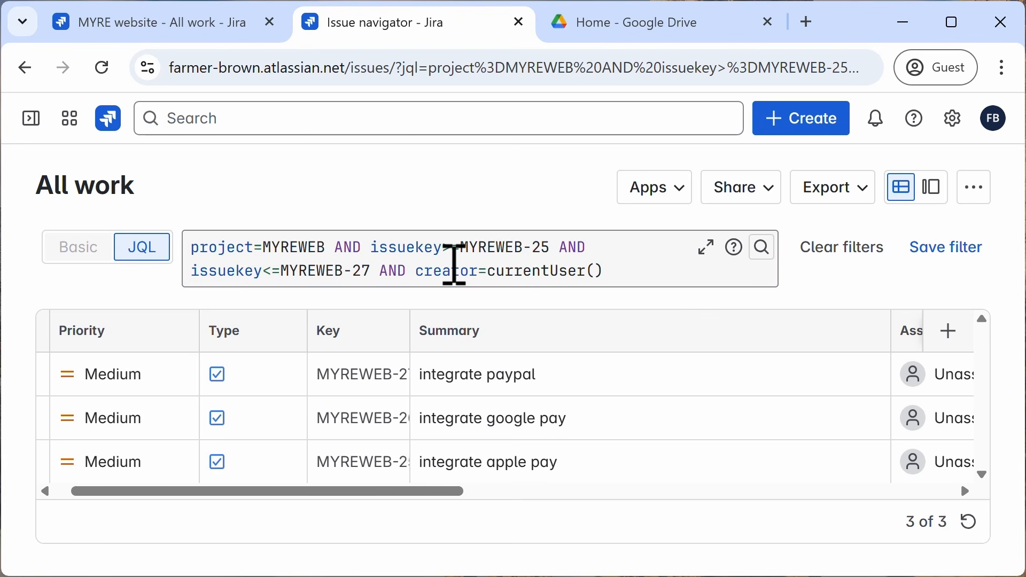
left_click(373, 249)
left_click_drag(376, 250, 373, 274)
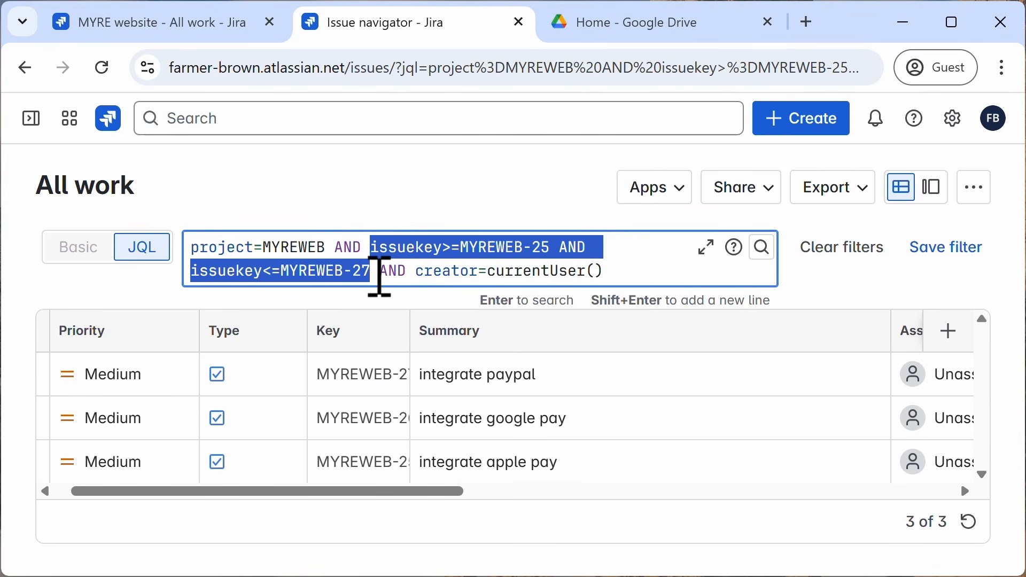
Step: Review the imported tasks at the end of the Backlog, then return to Active sprints
left_click(403, 203)
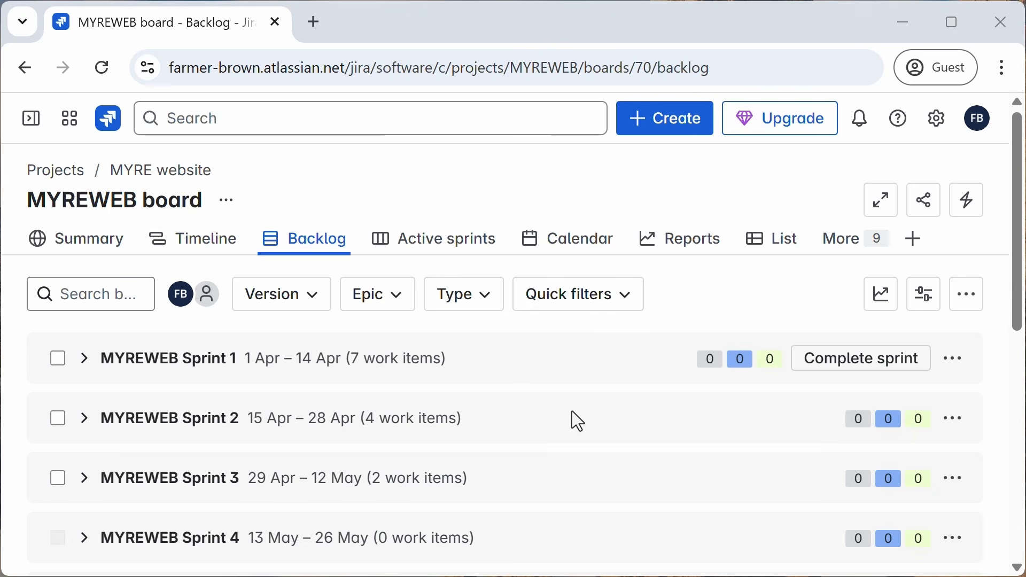
scroll(572, 413, "down", 5)
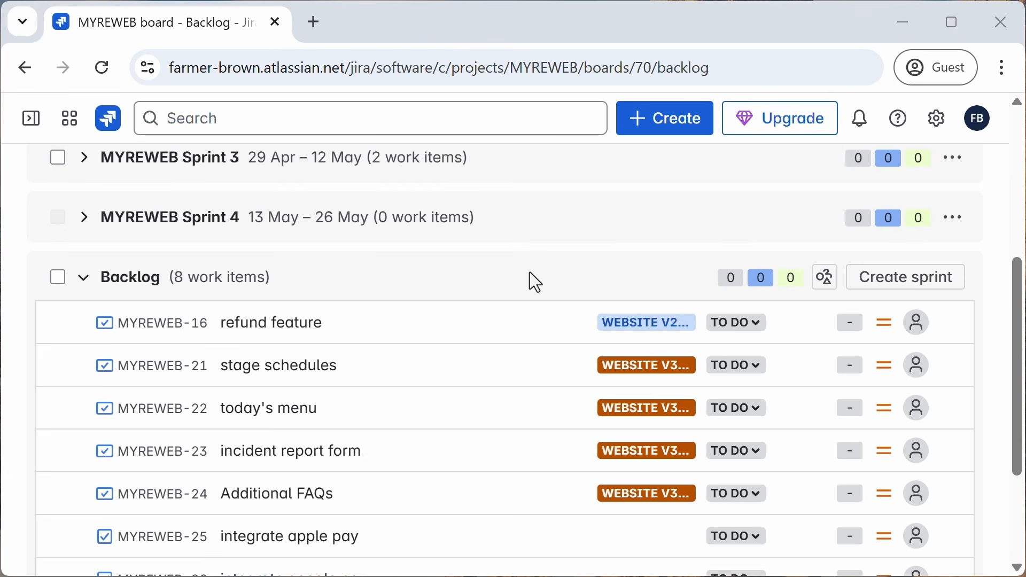
scroll(530, 272, "up", 8)
left_click(461, 251)
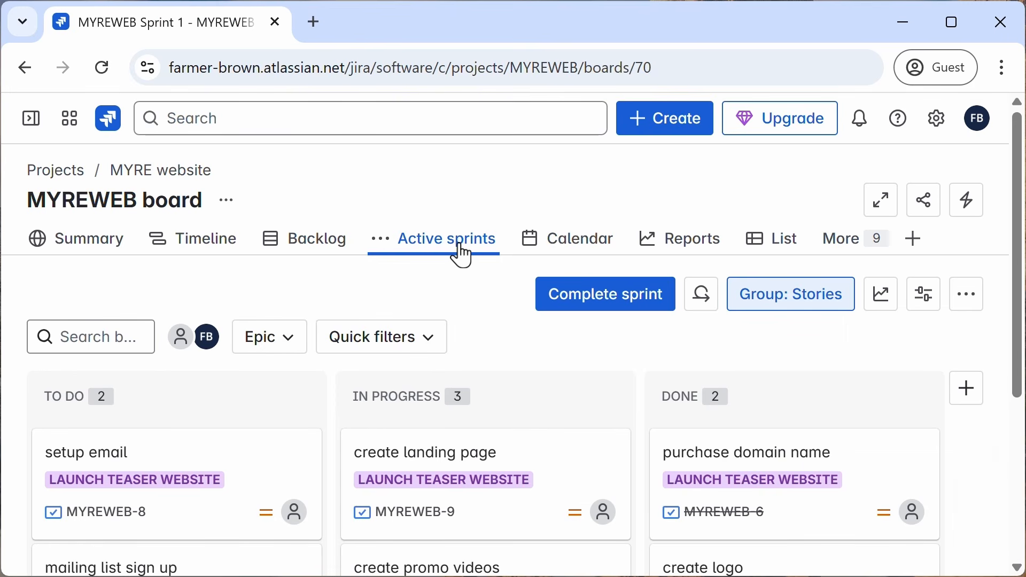
Step: Open the project's All work list and filter it to statuses In Progress and To Do
scroll(515, 338, "down", 3)
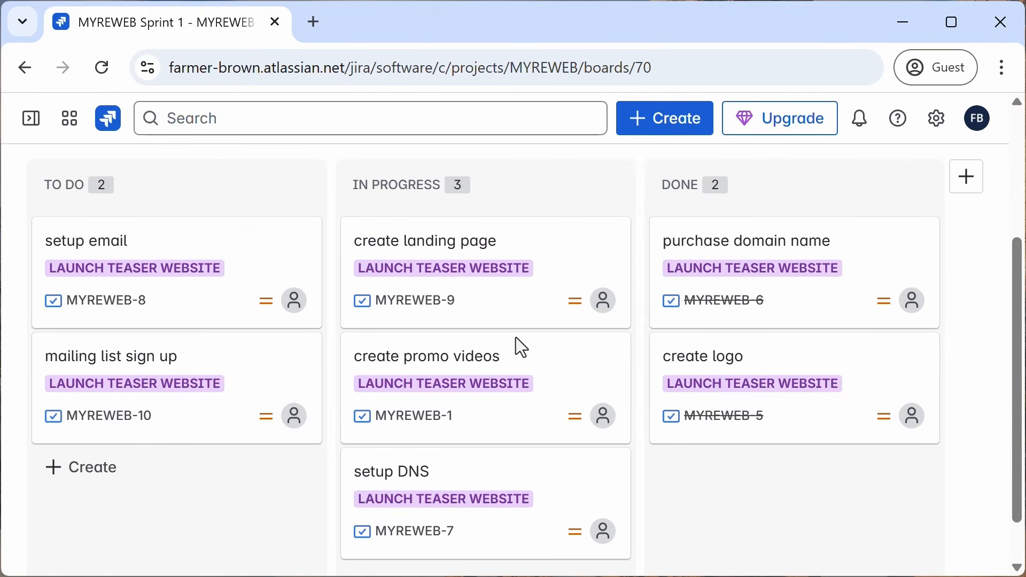
scroll(515, 338, "up", 3)
scroll(516, 338, "down", 4)
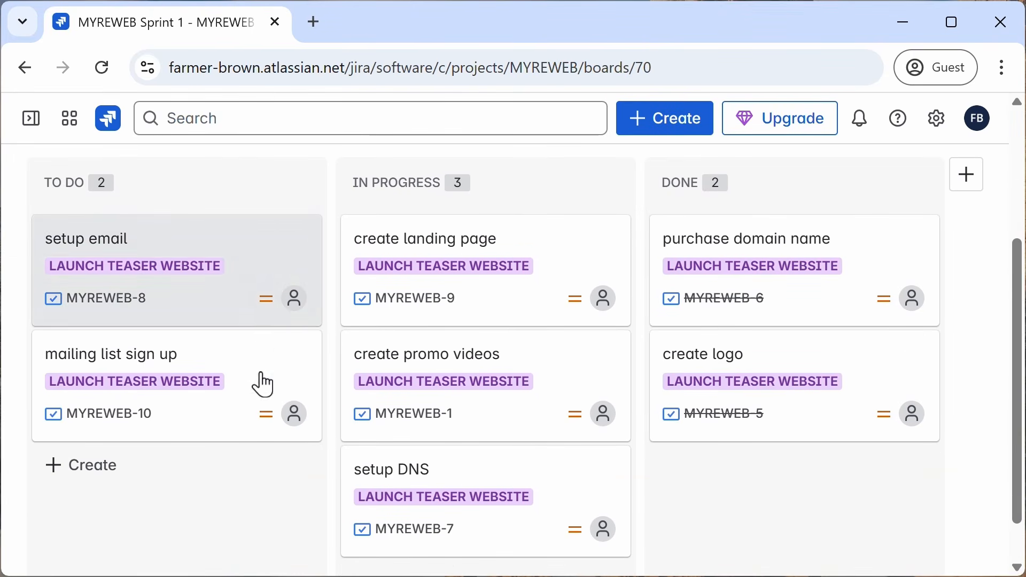
scroll(514, 482, "up", 4)
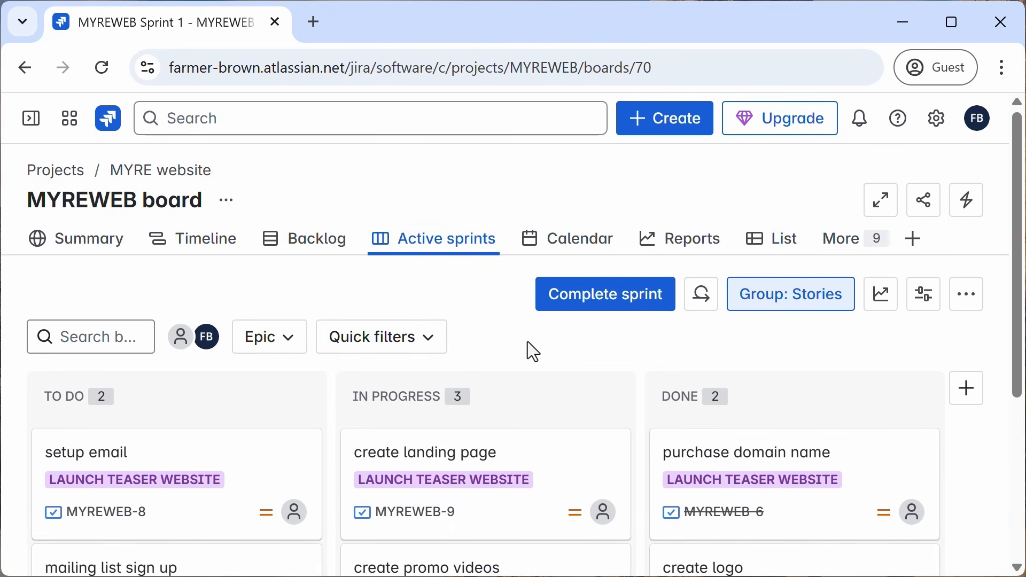
left_click(844, 244)
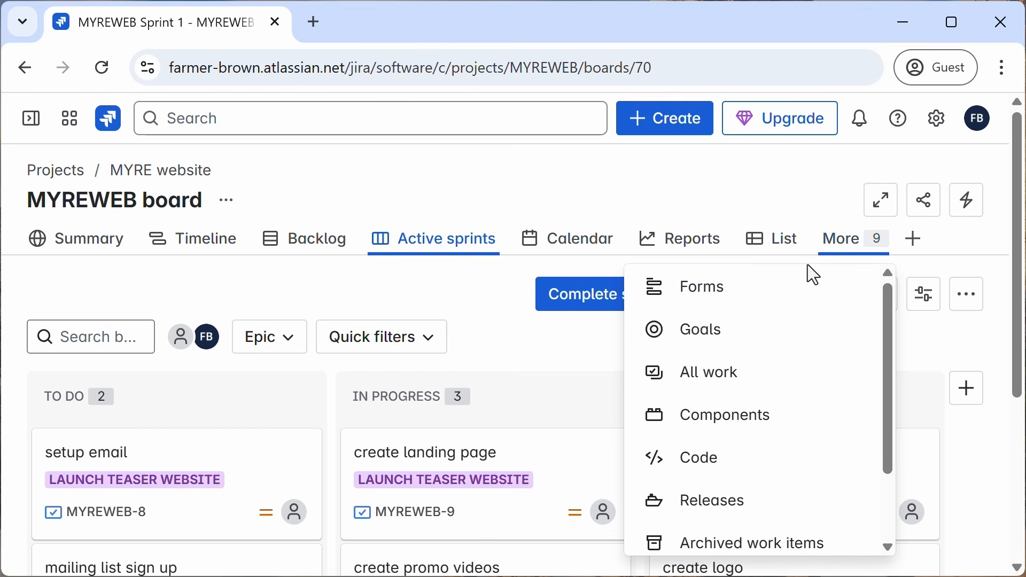
left_click(719, 382)
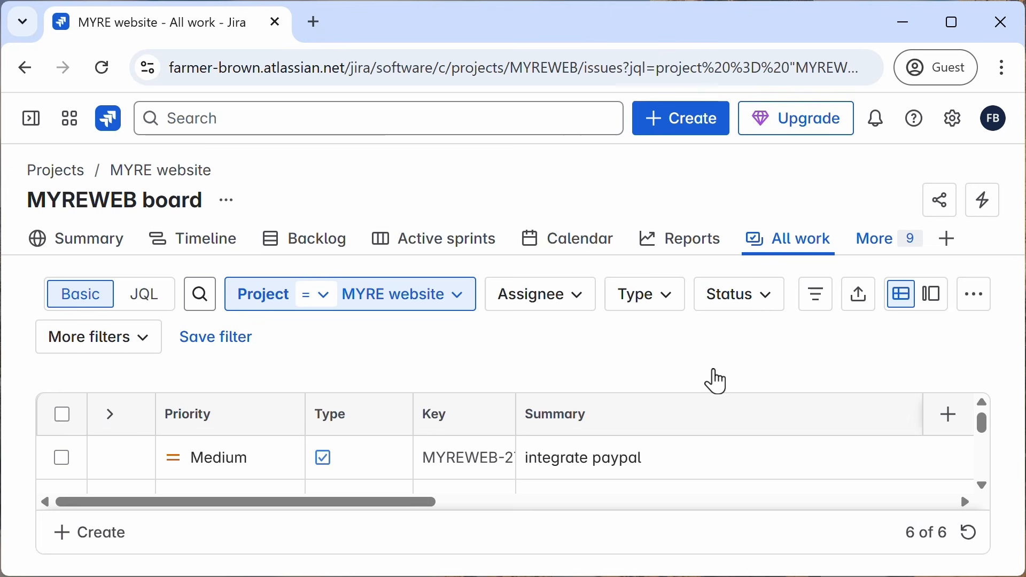
left_click(751, 302)
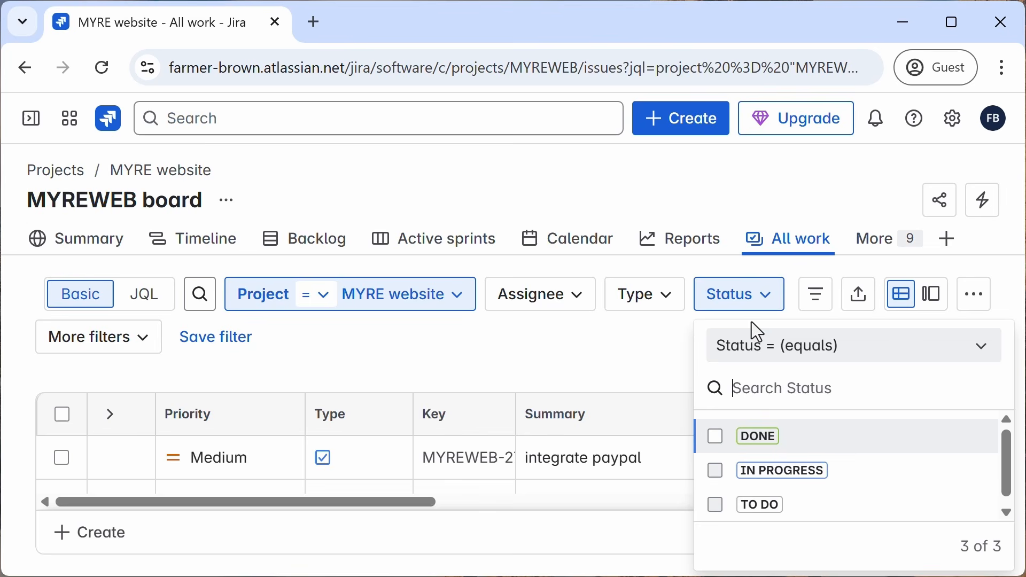
left_click(716, 472)
left_click(715, 504)
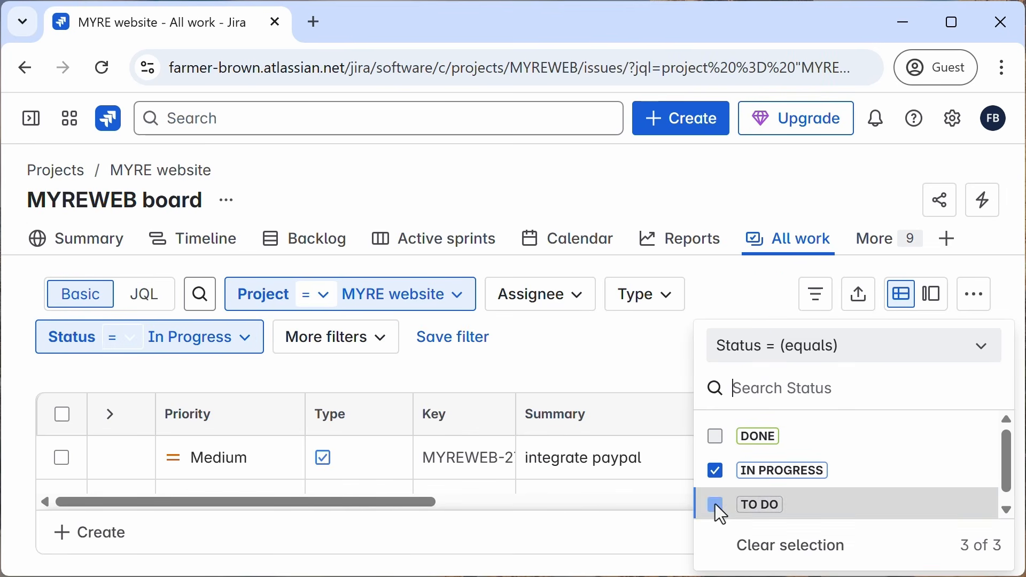
left_click(715, 505)
left_click(716, 502)
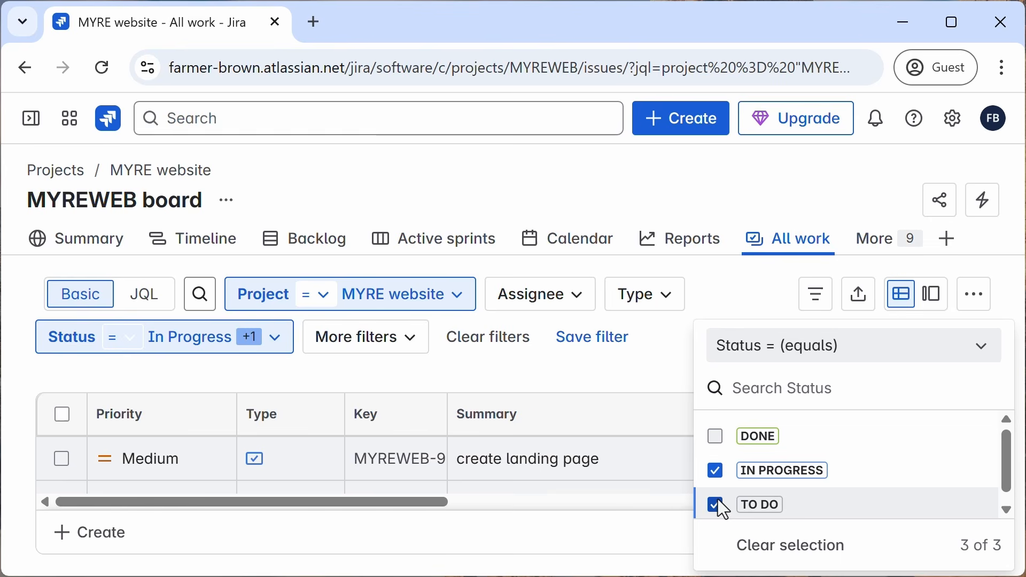
left_click(666, 382)
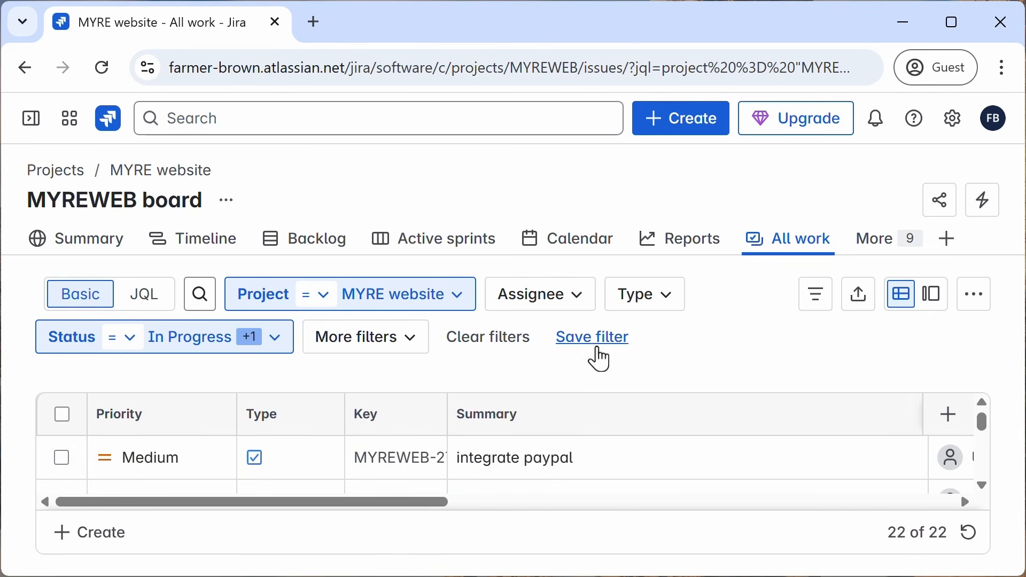
Step: Filter the work items to the Story type
left_click(670, 309)
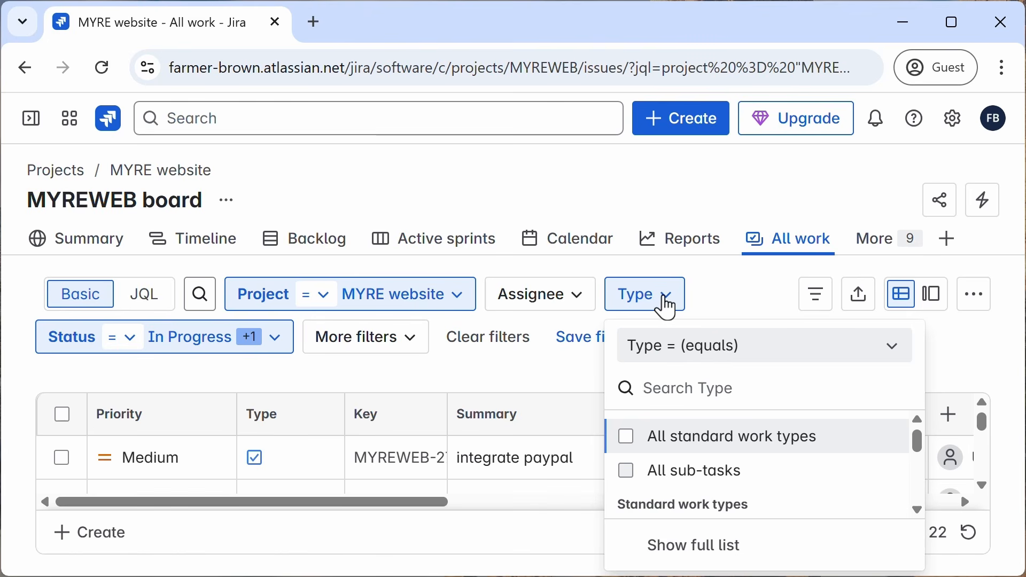
scroll(755, 421, "down", 3)
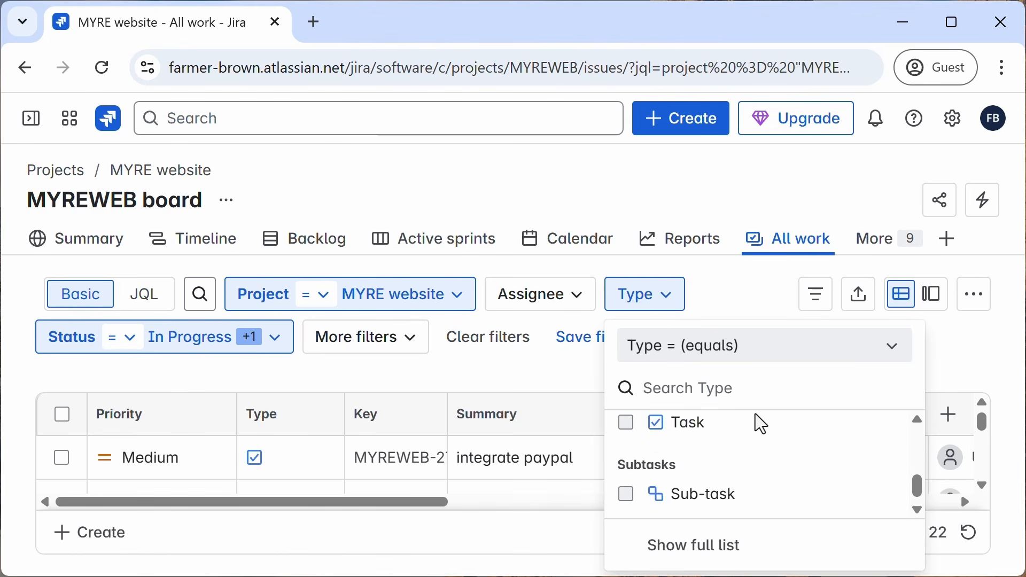
scroll(748, 438, "up", 2)
left_click(628, 497)
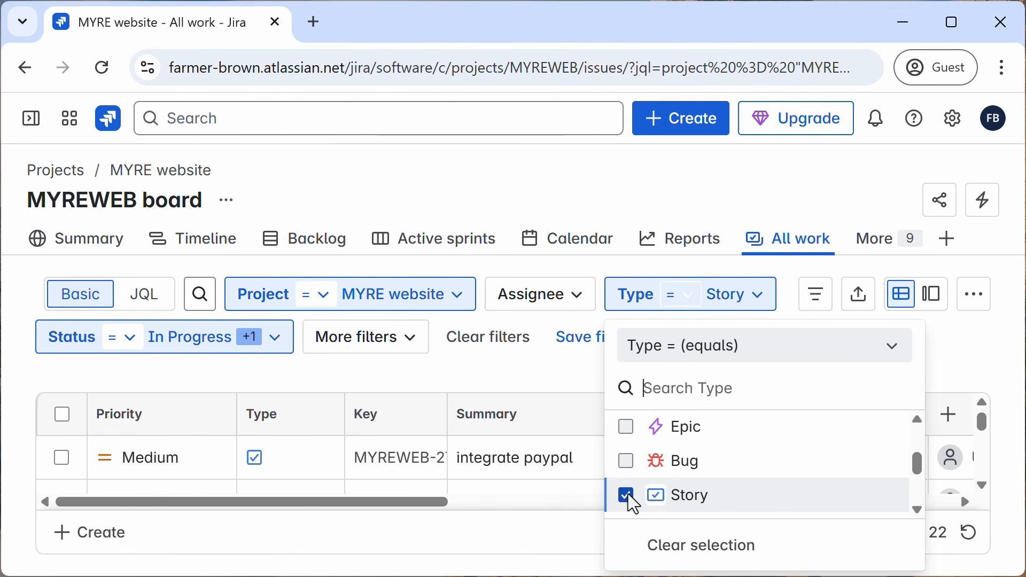
left_click(566, 384)
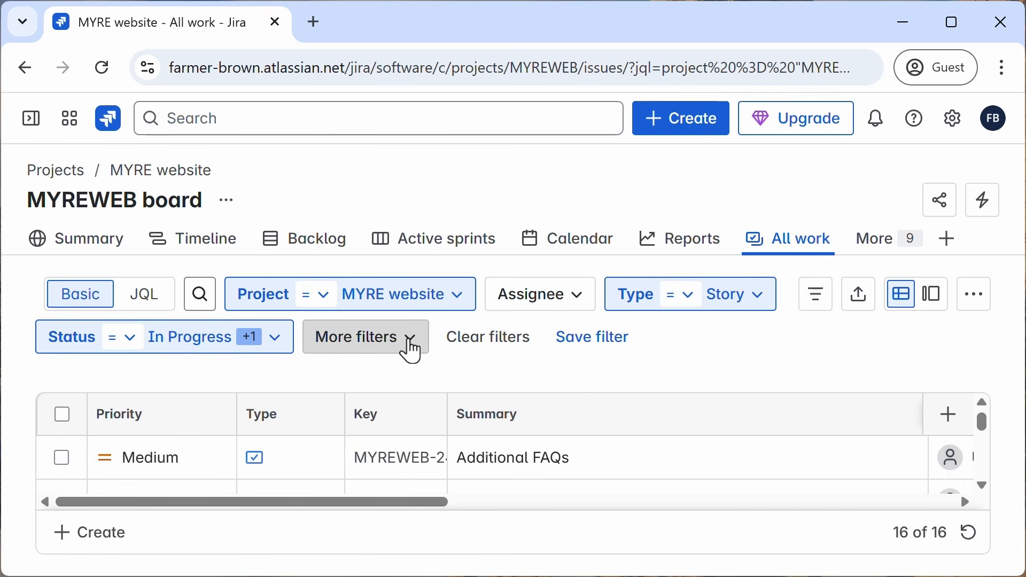
Step: Add a Sprint filter and set it to MYREWEB Sprint 1
left_click(411, 347)
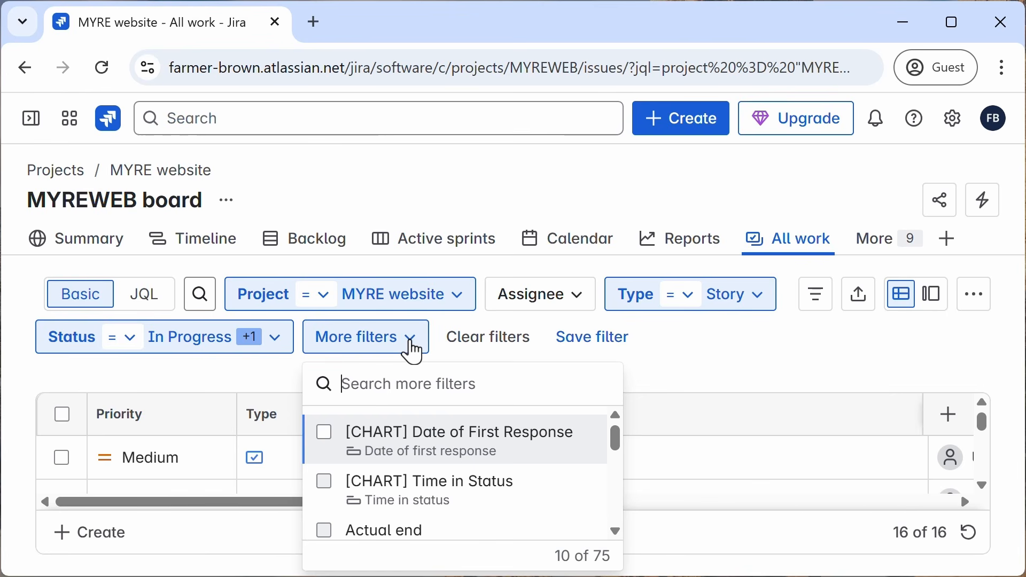
type("sp")
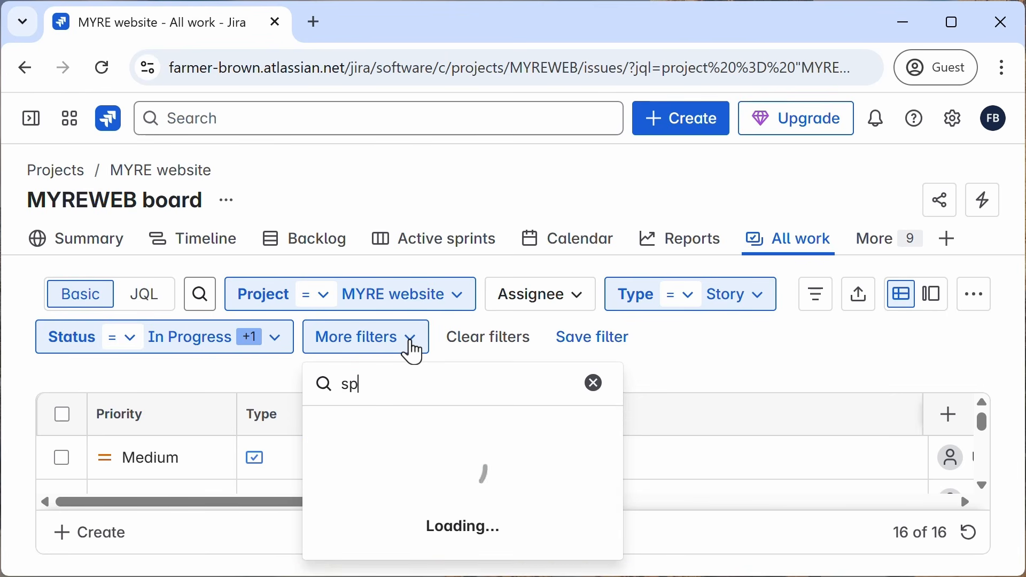
type("rint")
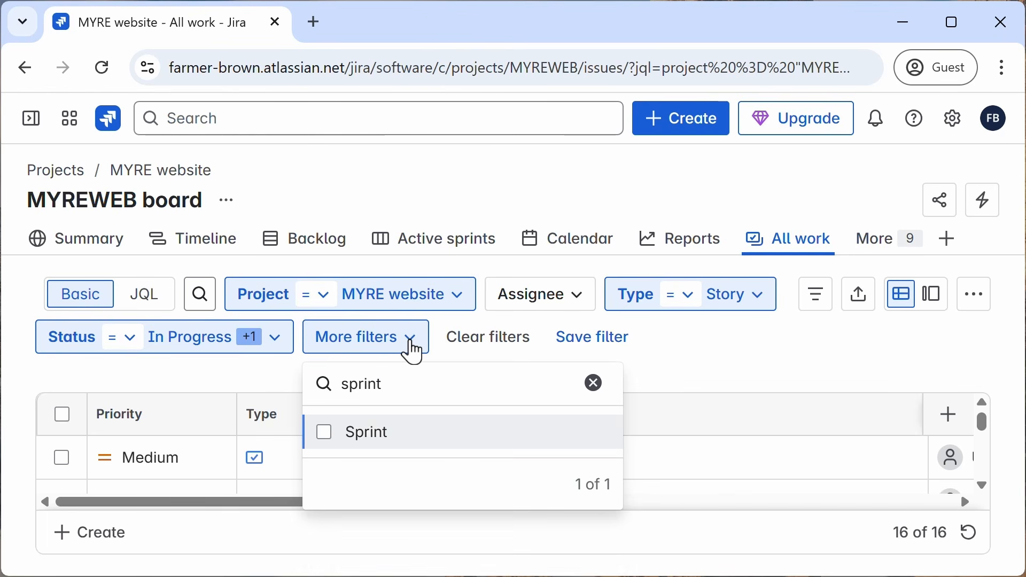
left_click(368, 437)
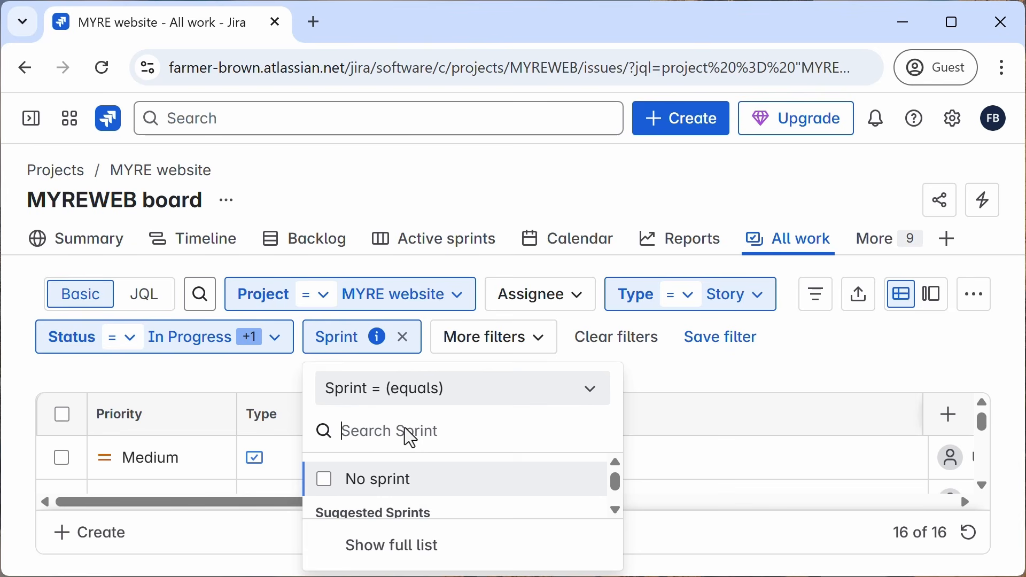
type("my")
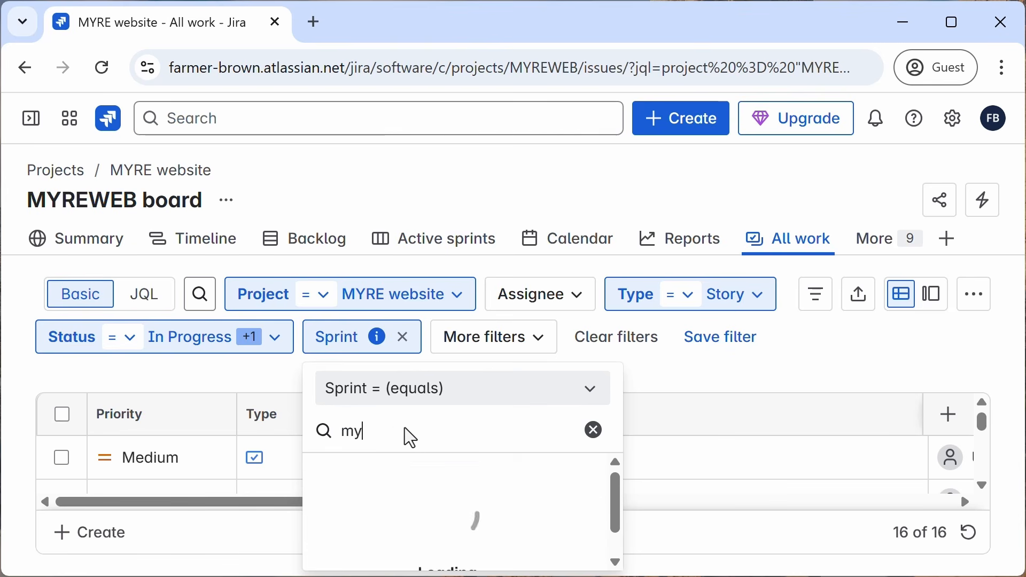
type("rewe")
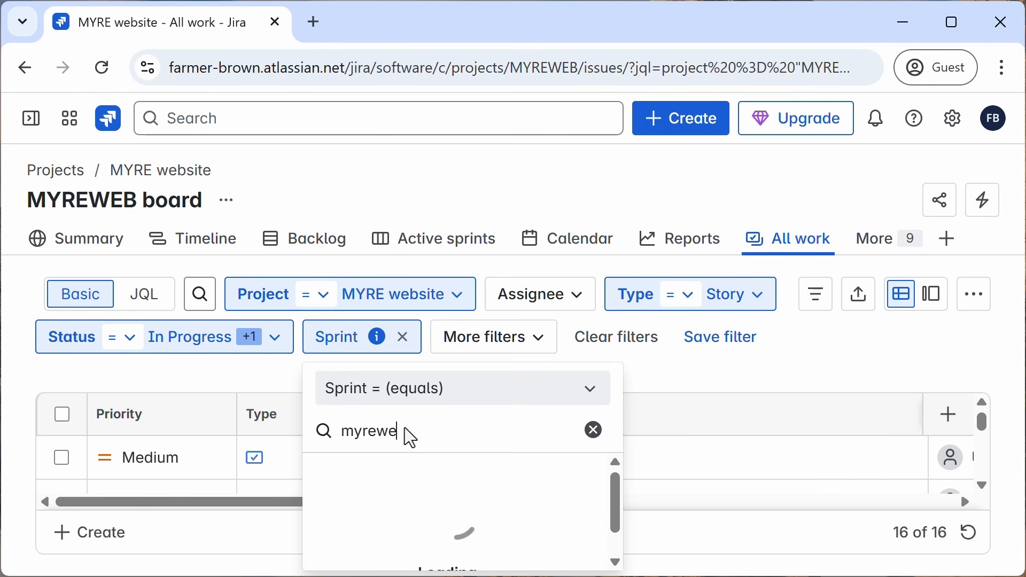
type("b")
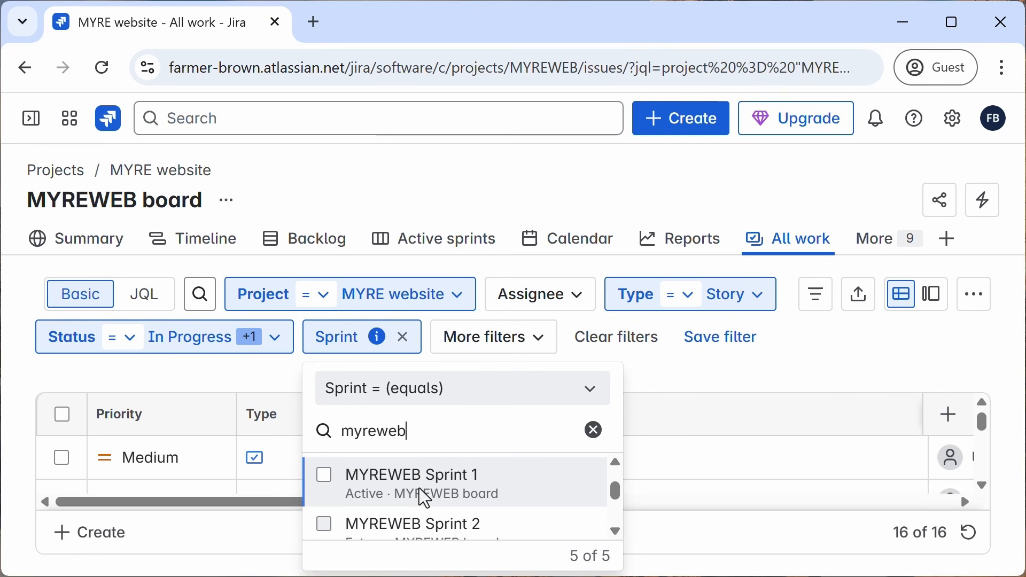
left_click(426, 498)
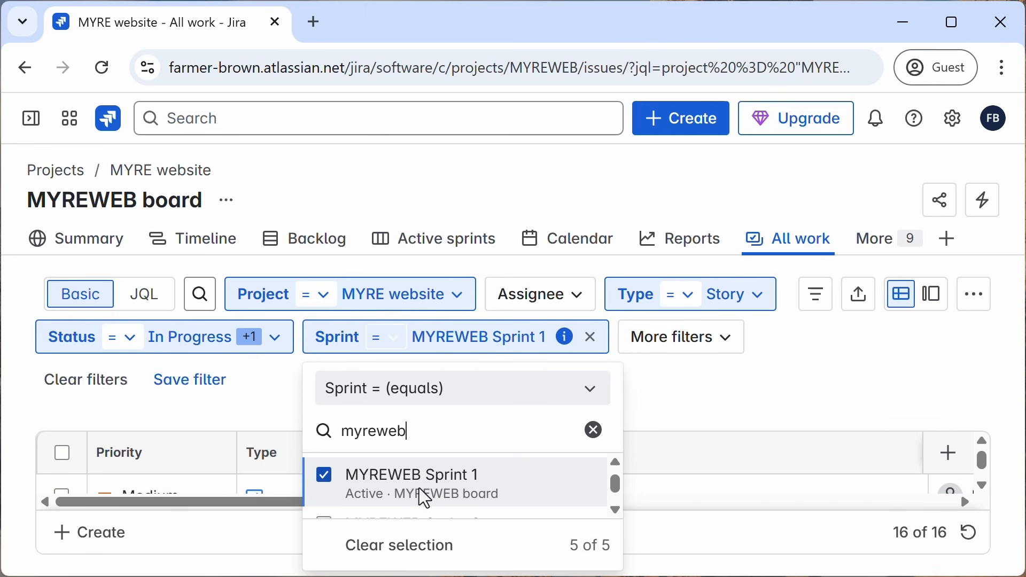
left_click(719, 412)
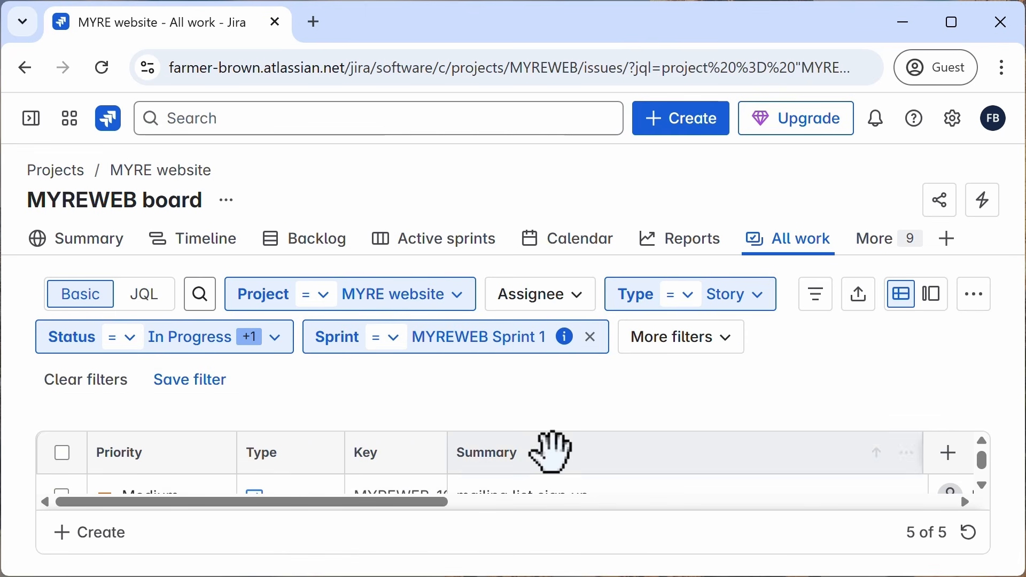
Step: Start a bulk change on the filtered work items
scroll(551, 450, "down", 2)
scroll(540, 470, "up", 2)
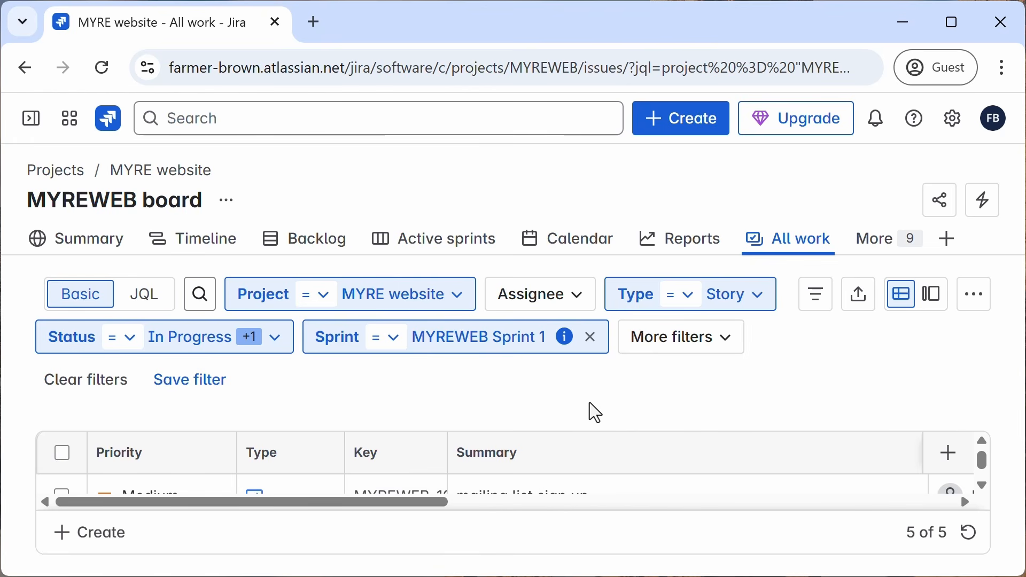
scroll(614, 454, "down", 2)
scroll(614, 457, "down", 1)
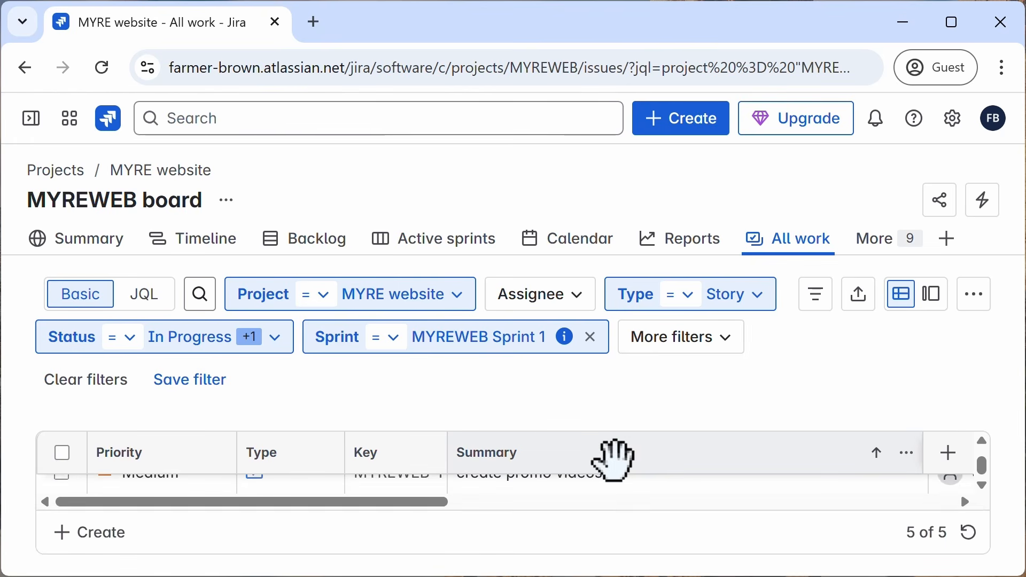
scroll(615, 457, "up", 2)
scroll(615, 459, "down", 2)
scroll(615, 459, "up", 2)
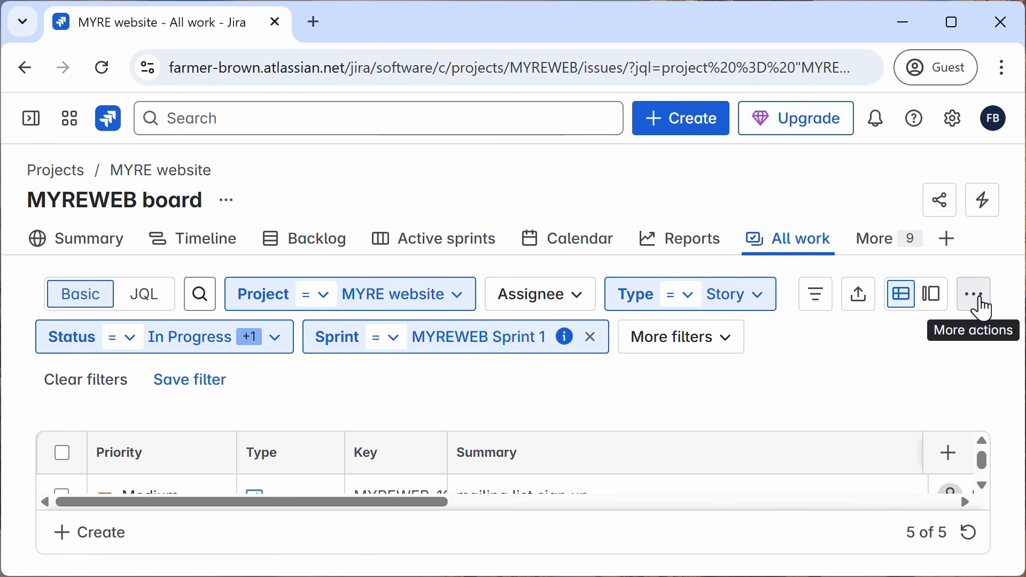
left_click(976, 295)
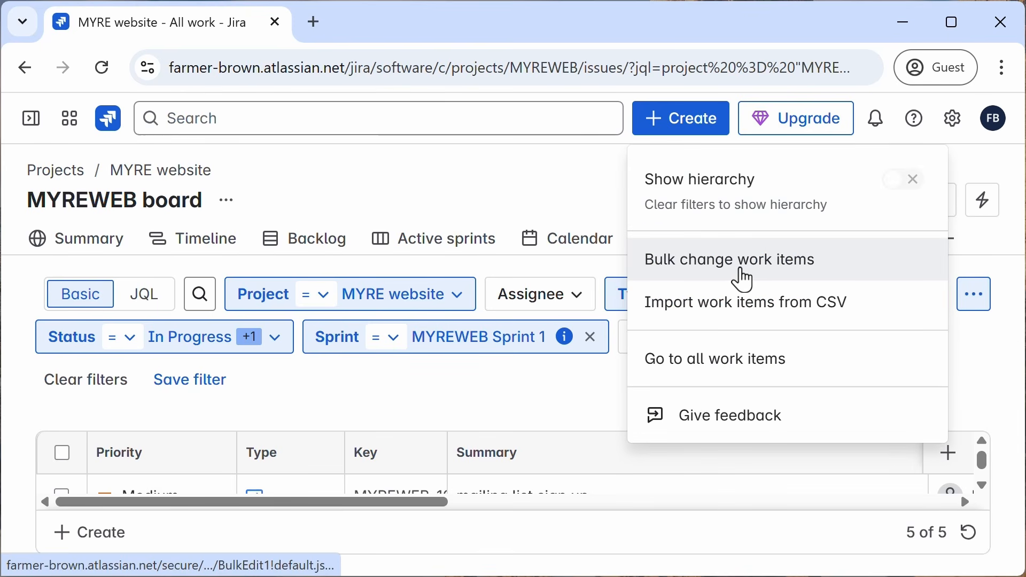
left_click(744, 280)
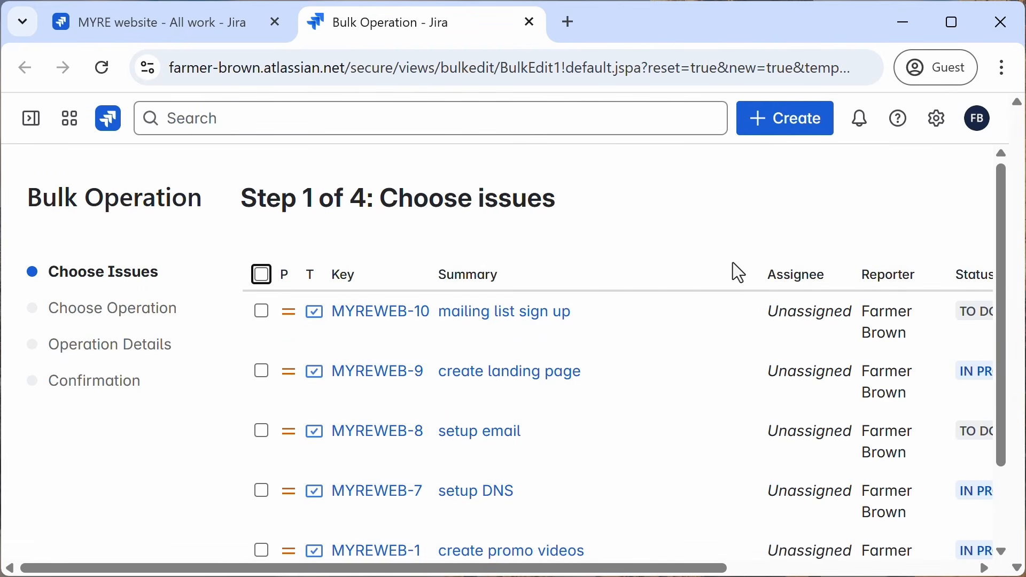
Step: Select all listed issues except MYREWEB-10 and continue to the operation choice
scroll(661, 257, "down", 2)
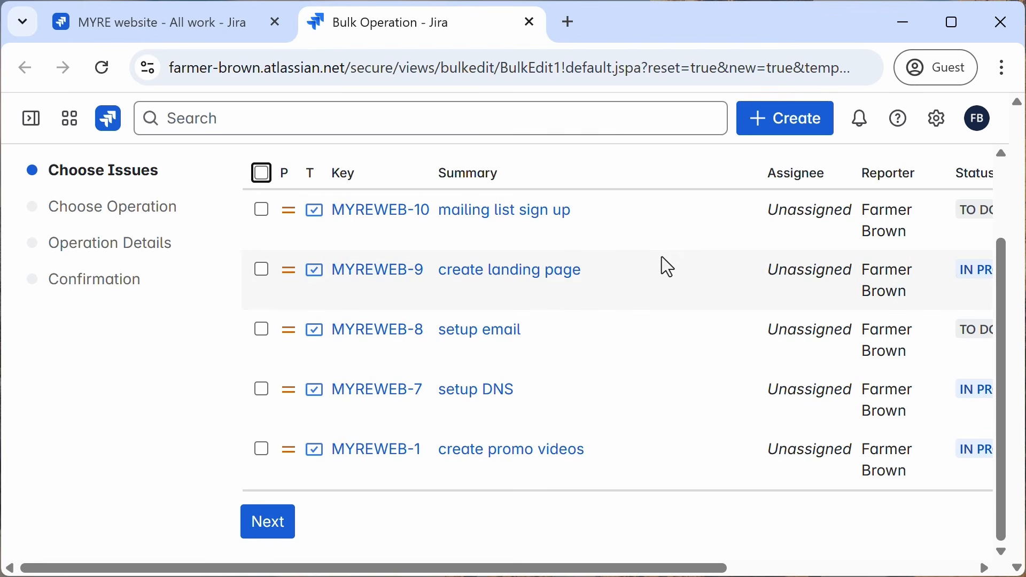
left_click(262, 174)
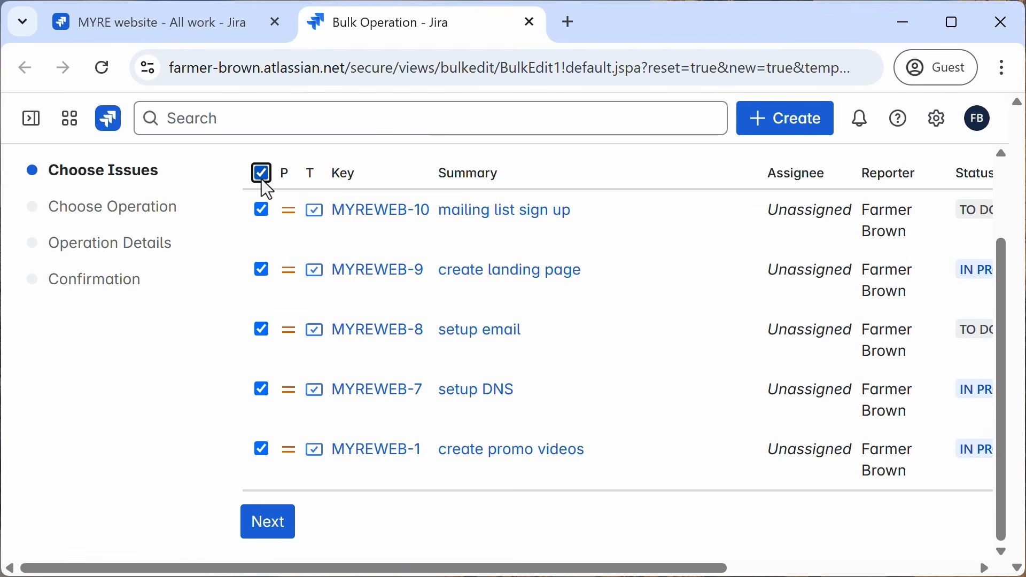
left_click(262, 212)
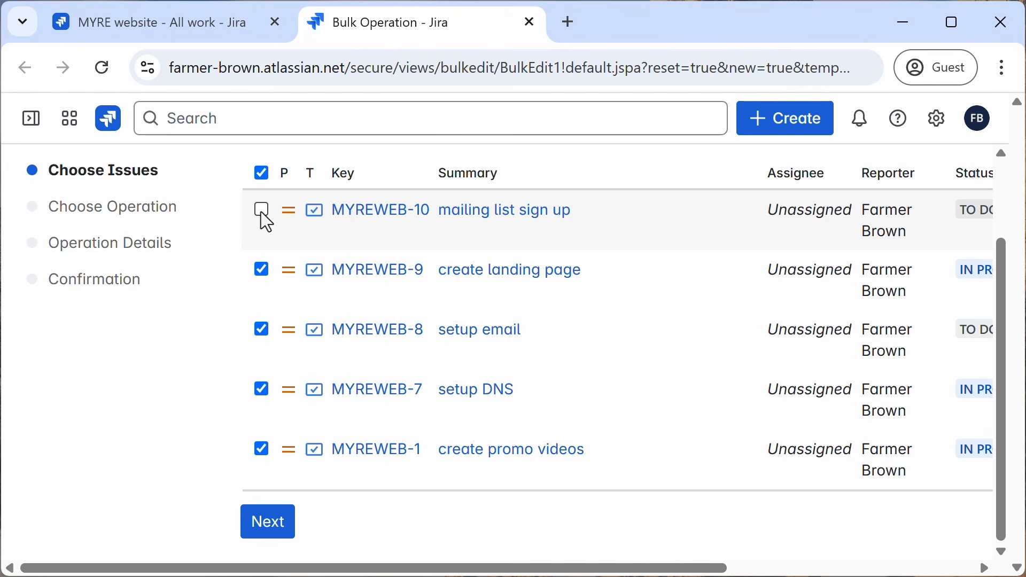
scroll(543, 375, "up", 2)
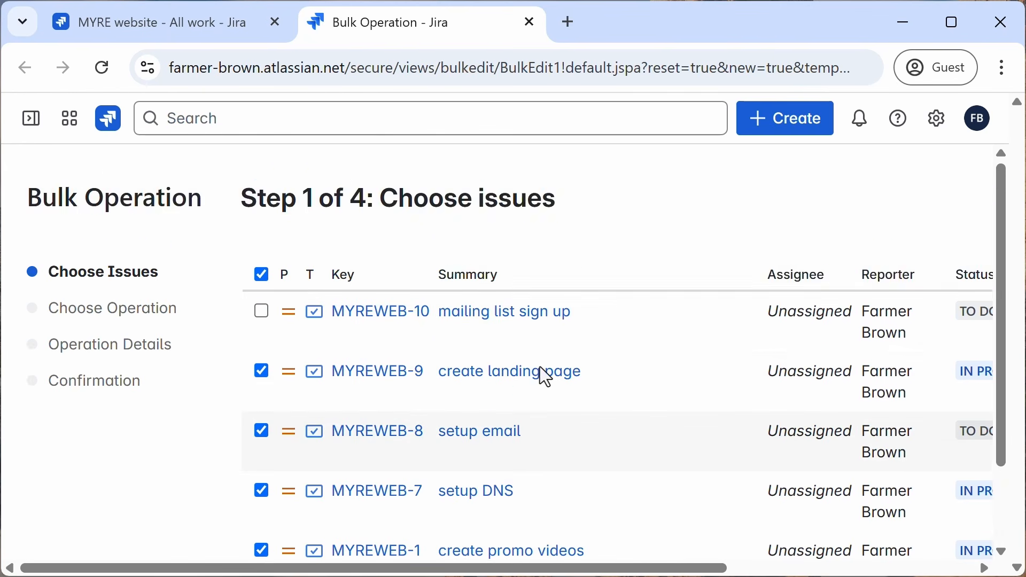
scroll(545, 375, "down", 2)
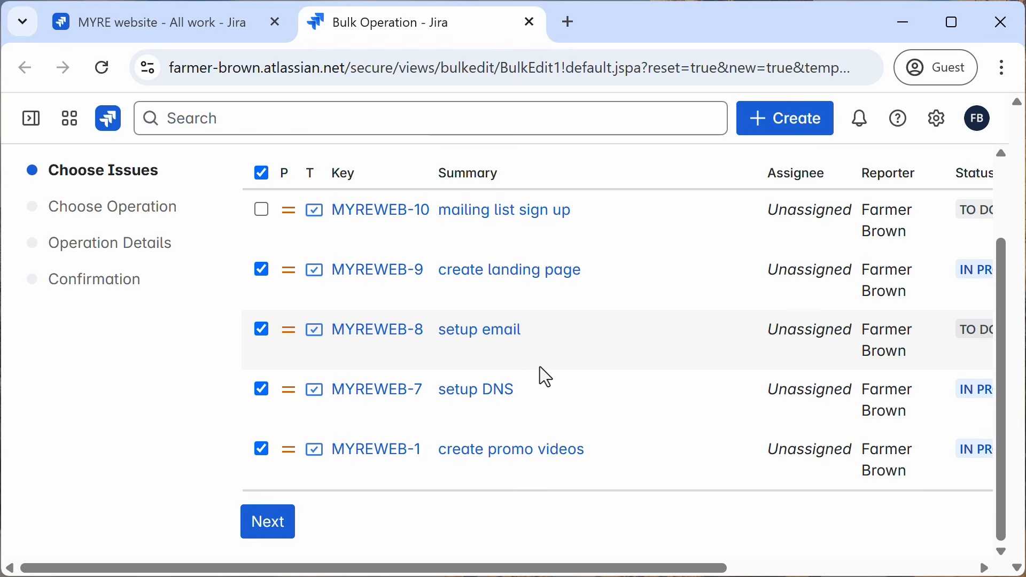
left_click(270, 527)
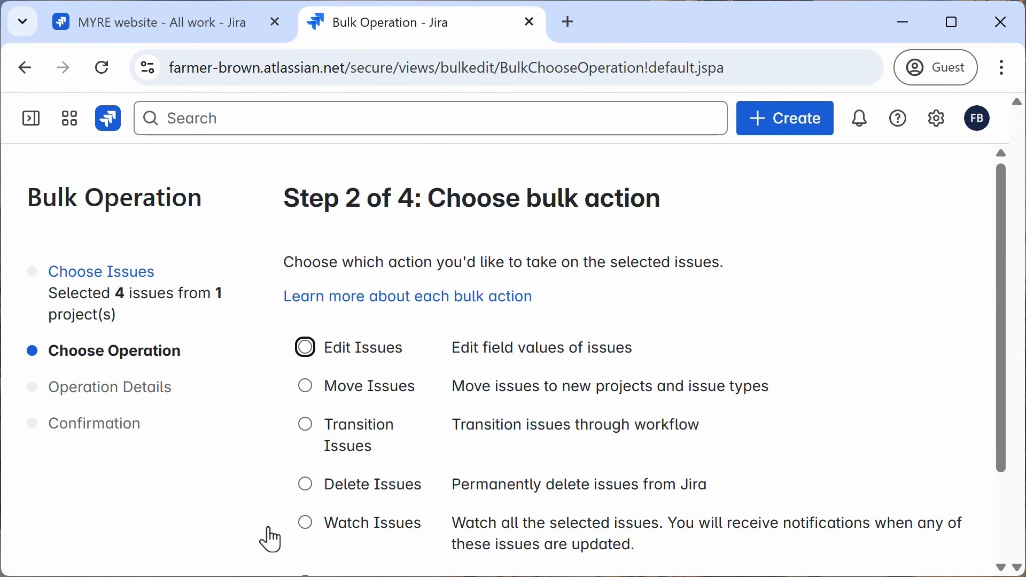
Step: Choose the Edit Issues bulk action and continue to operation details
scroll(656, 353, "down", 2)
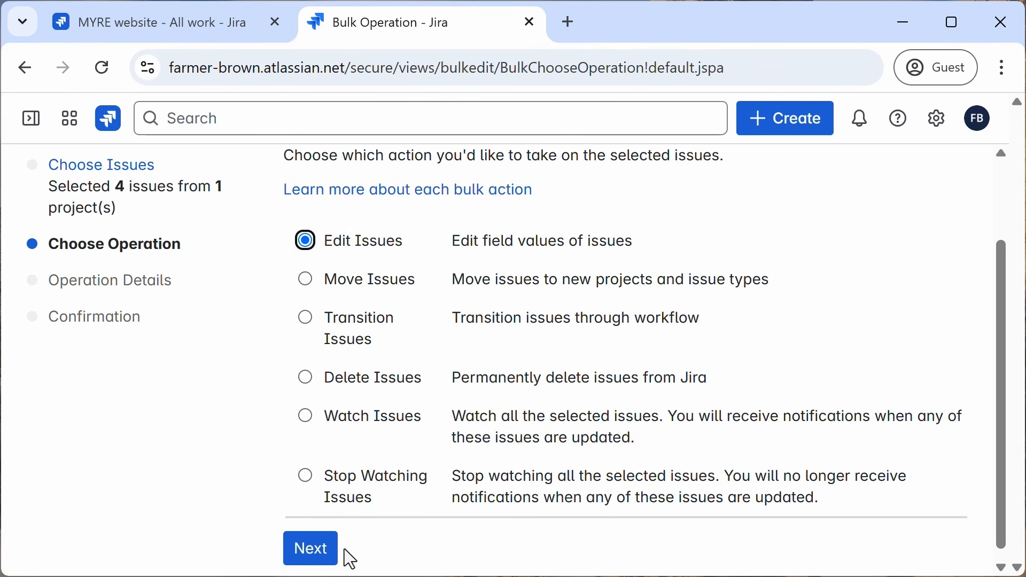
left_click(322, 560)
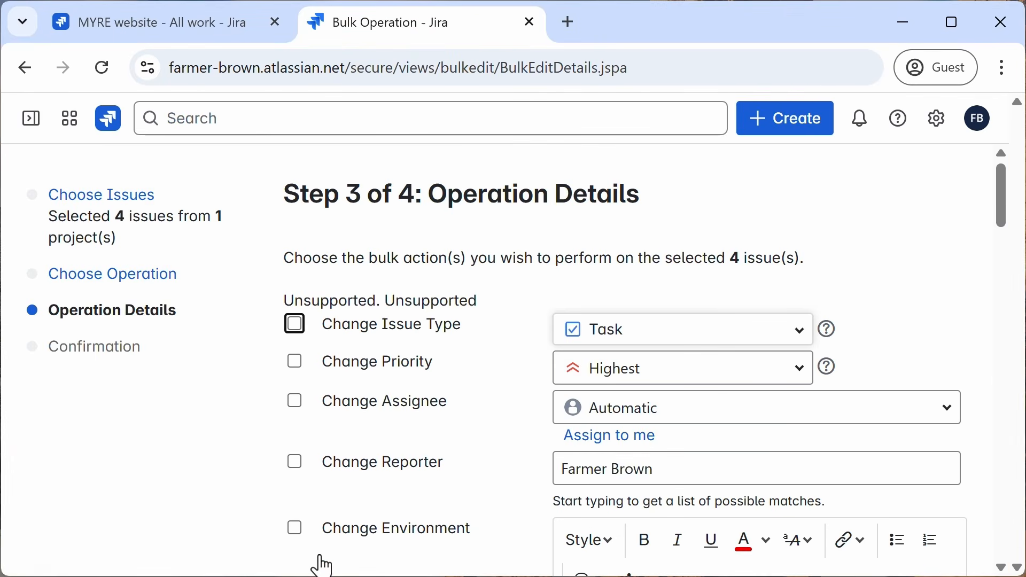
Step: In the bulk edit details, enable Change Priority, set the priority to High, and continue to the confirmation page
left_click(295, 364)
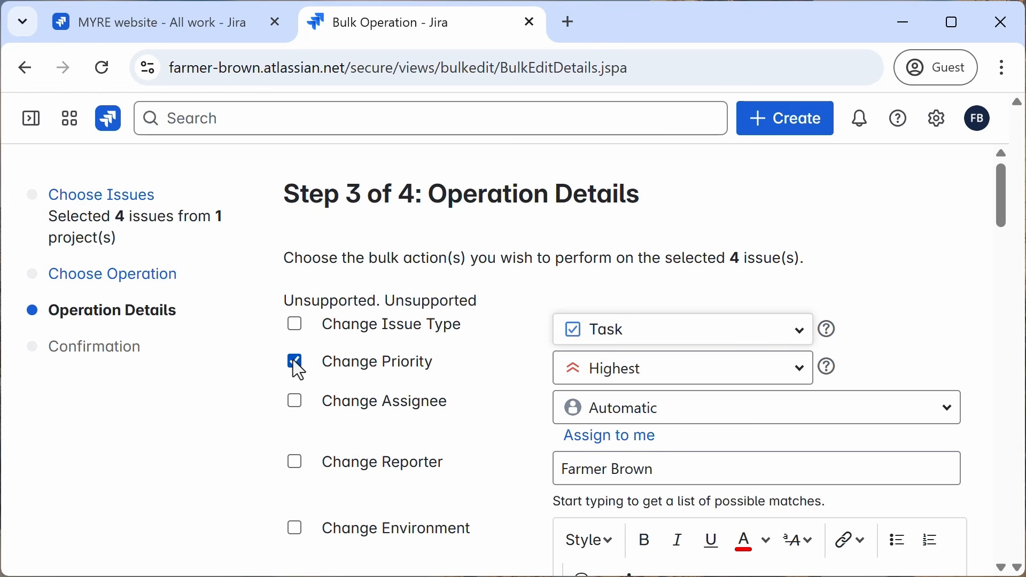
left_click(801, 380)
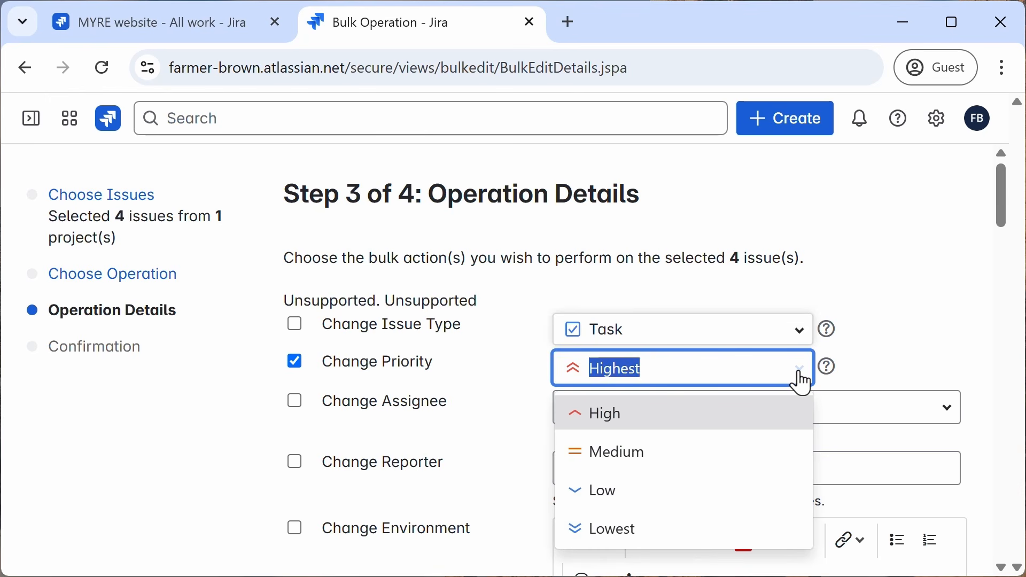
left_click(593, 420)
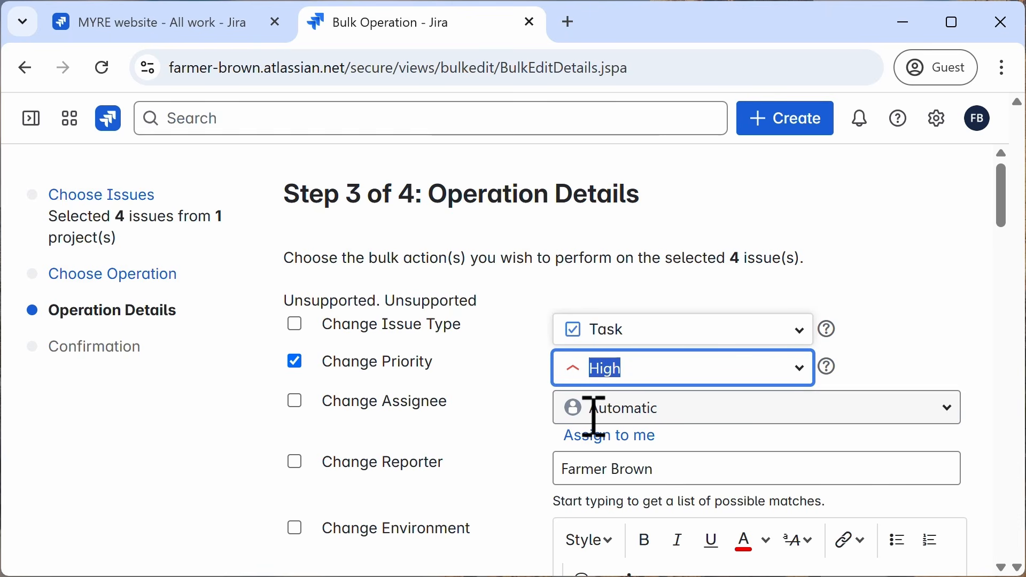
left_click(920, 324)
scroll(922, 323, "down", 1)
scroll(922, 322, "down", 10)
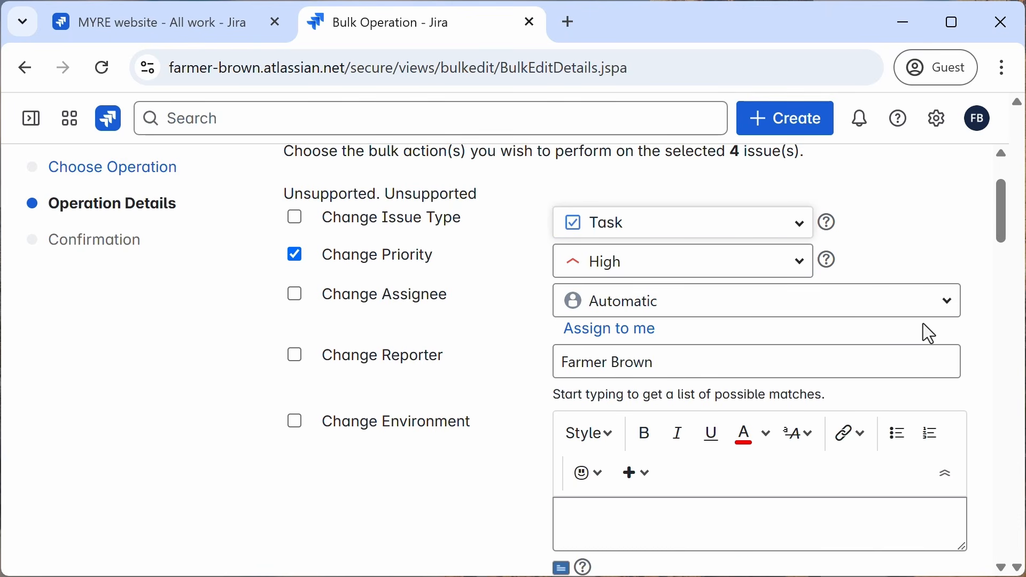
scroll(923, 324, "down", 20)
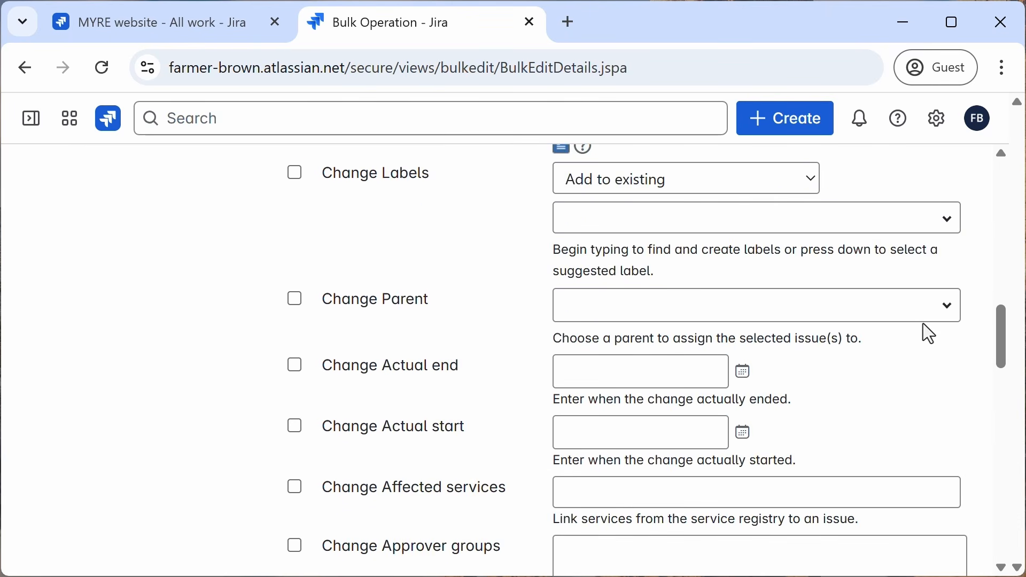
scroll(922, 322, "down", 10)
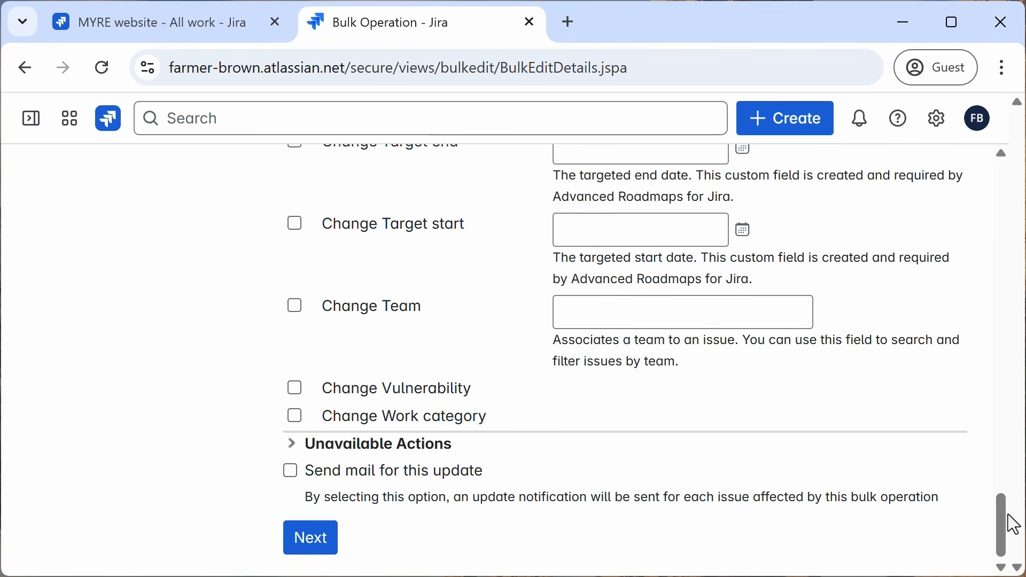
left_click_drag(1001, 531, 1011, 191)
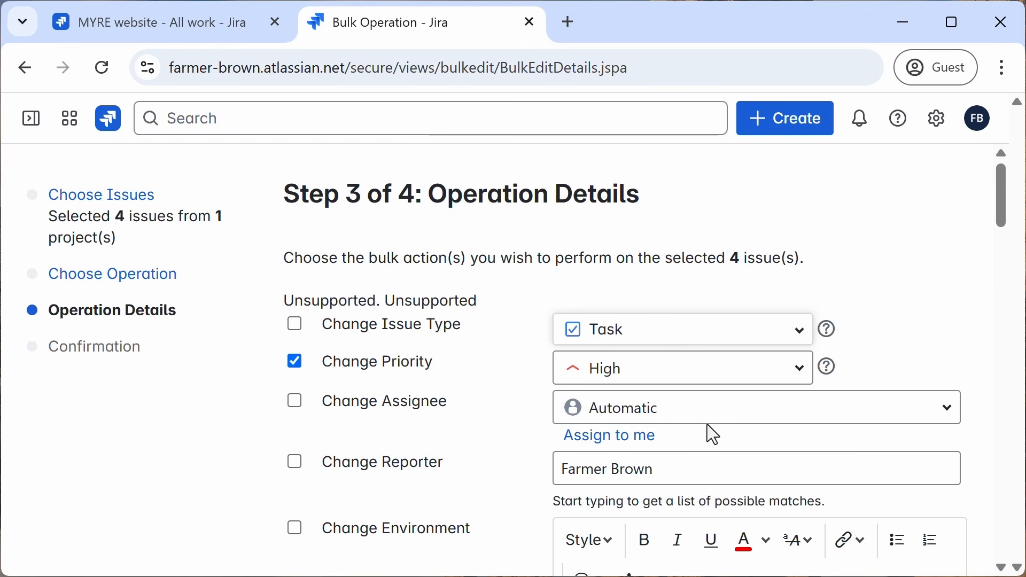
left_click_drag(1000, 181, 978, 520)
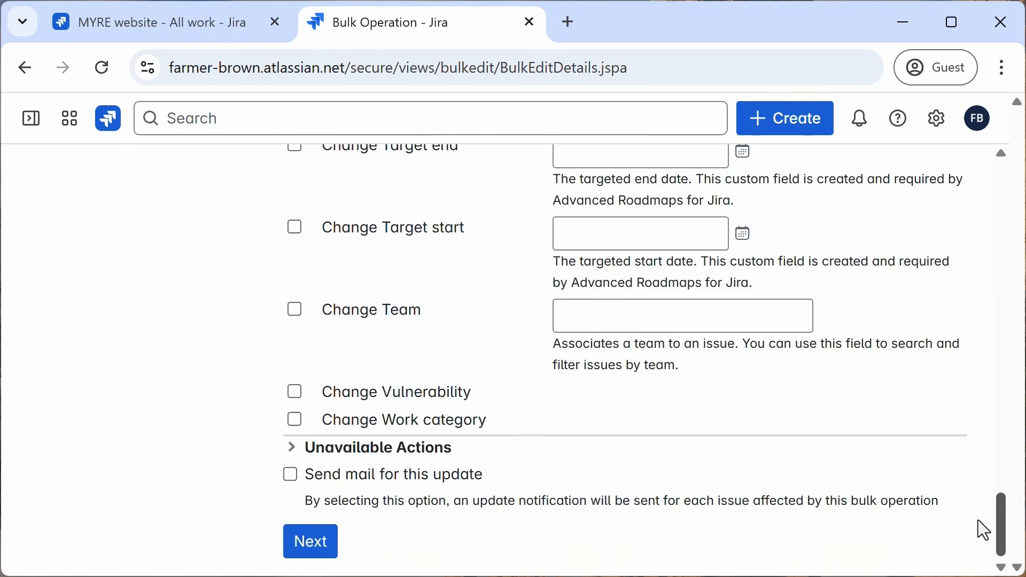
left_click(313, 540)
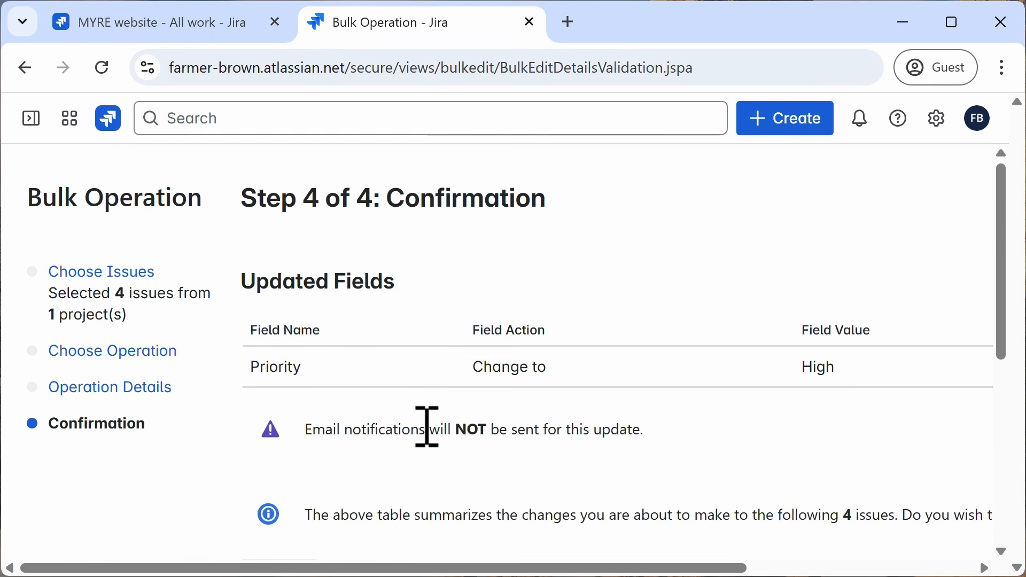
Step: Review the summary of affected stories, confirm the bulk priority change, and finish the operation
scroll(427, 427, "down", 3)
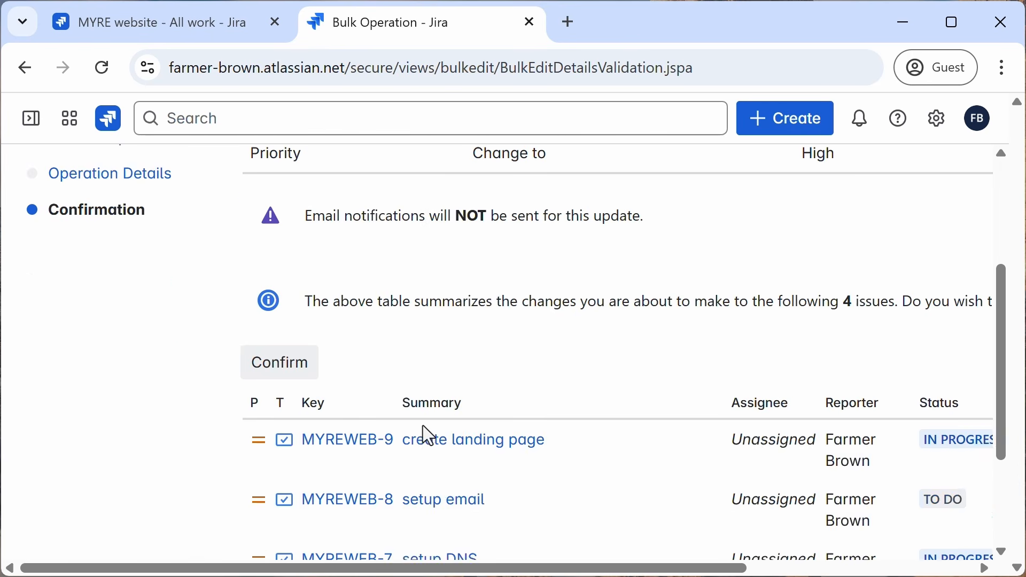
scroll(427, 435, "up", 2)
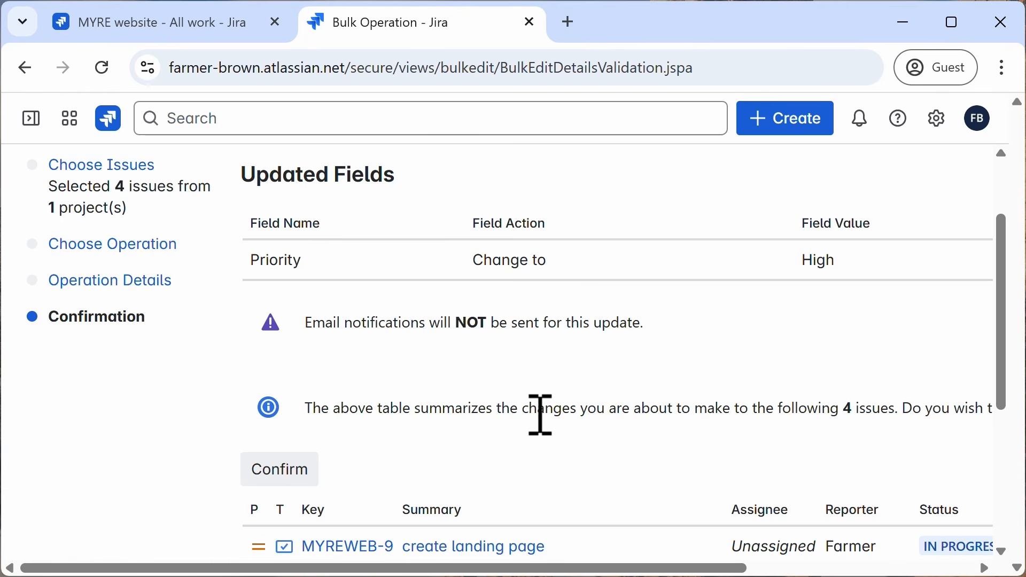
scroll(620, 422, "down", 5)
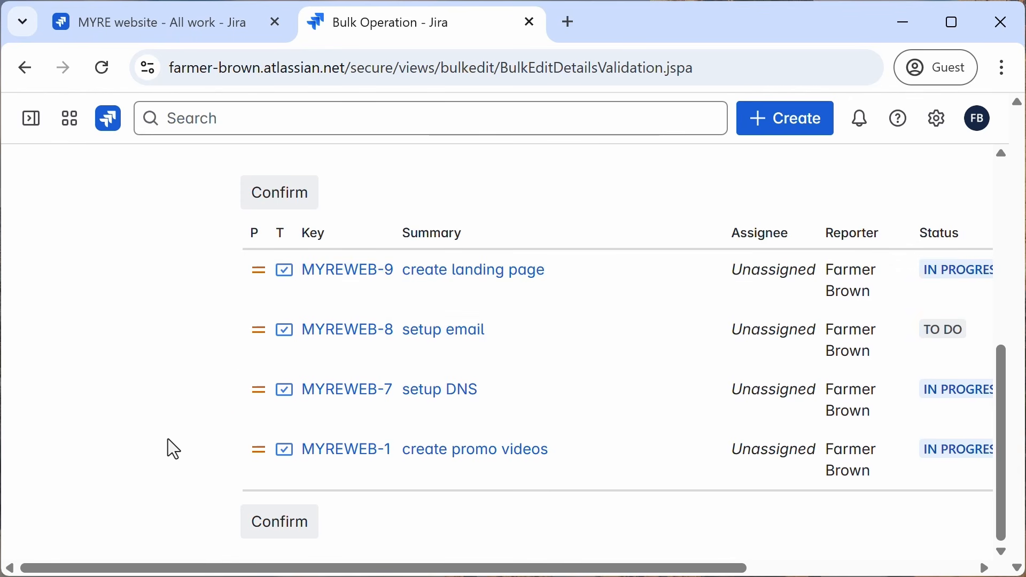
scroll(211, 430, "up", 6)
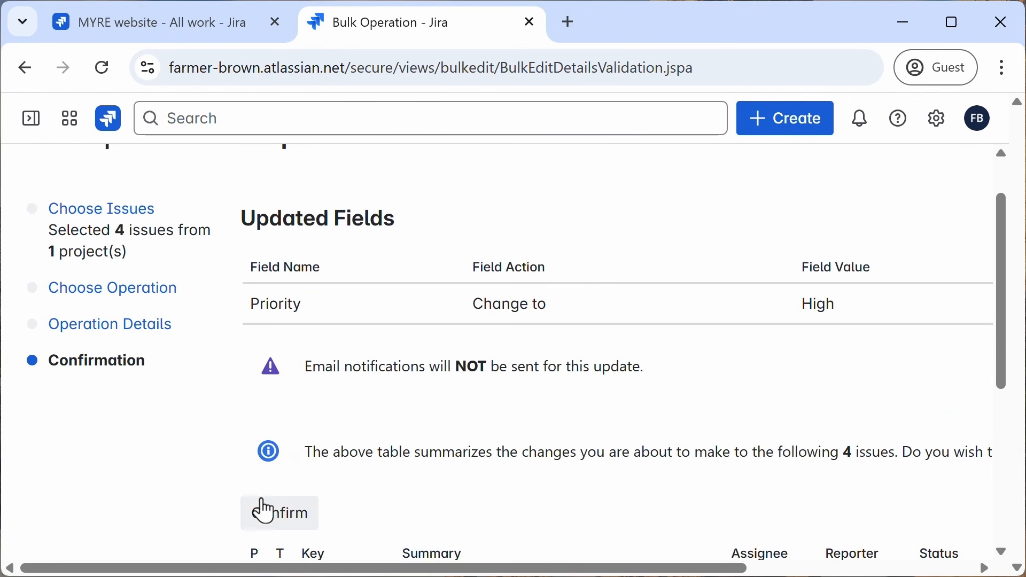
left_click(281, 518)
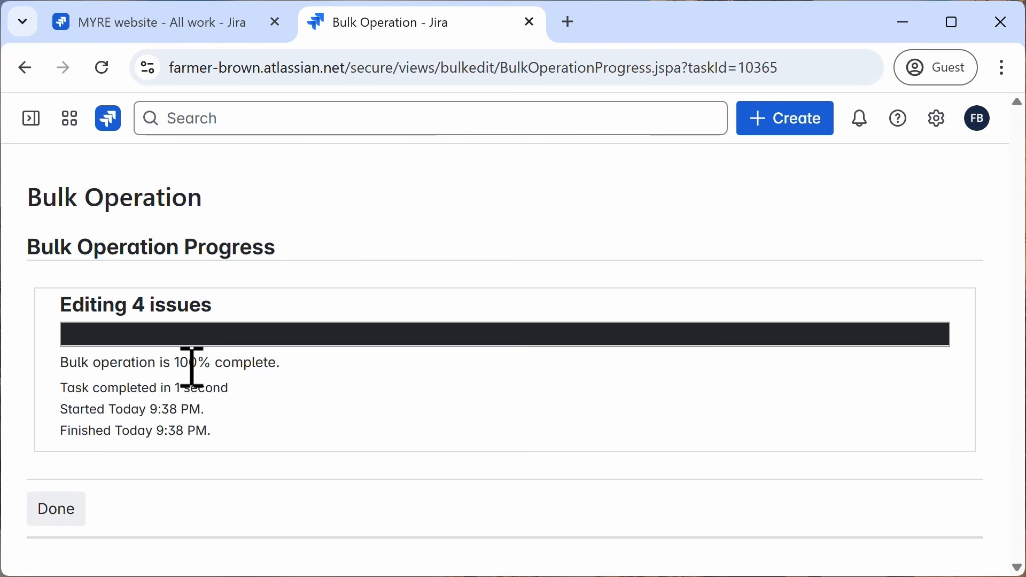
left_click(56, 522)
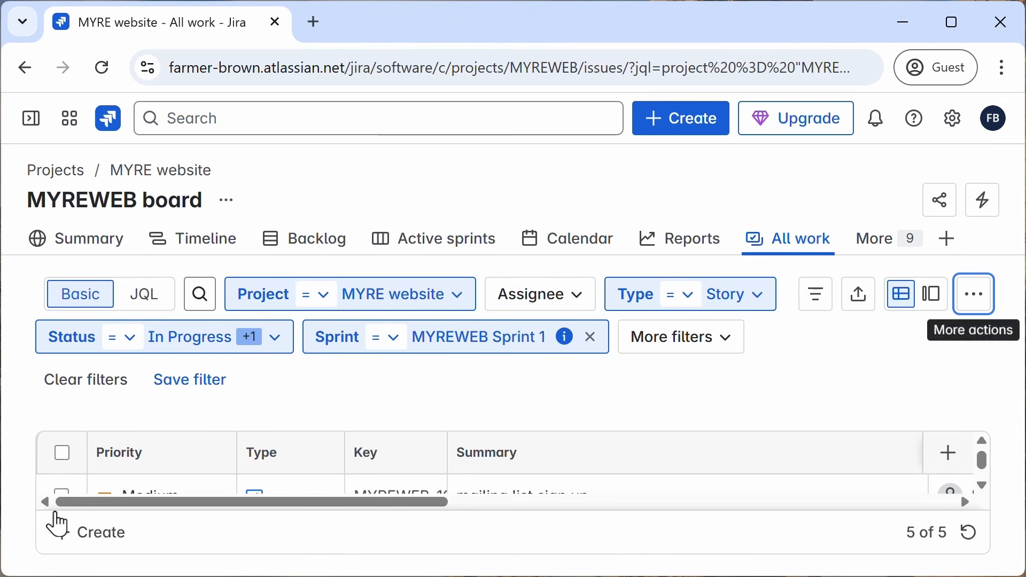
Step: Open the MYREWEB active sprint board to check the updated priorities on the story cards
left_click(430, 245)
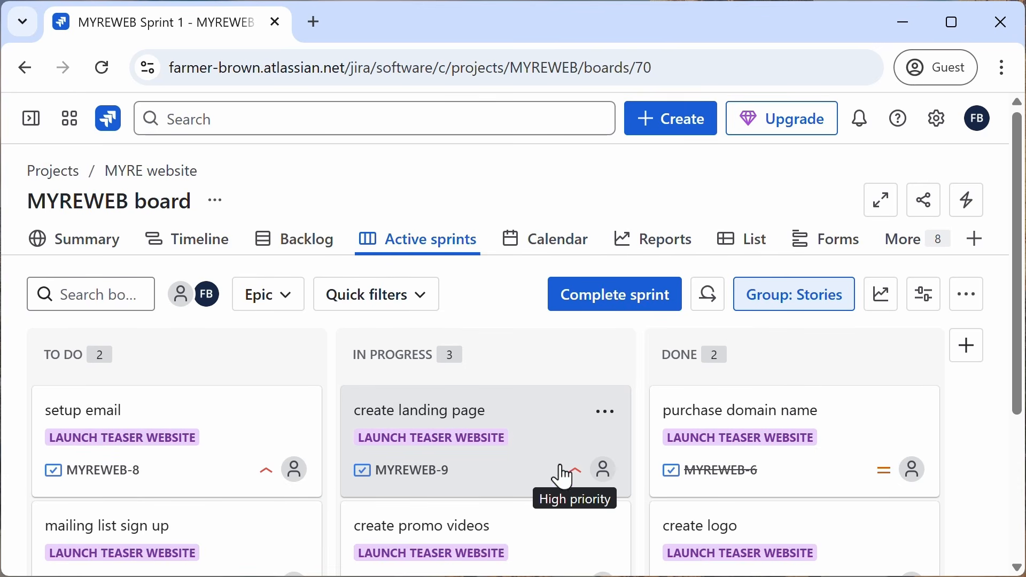
scroll(462, 431, "down", 2)
scroll(462, 431, "down", 2)
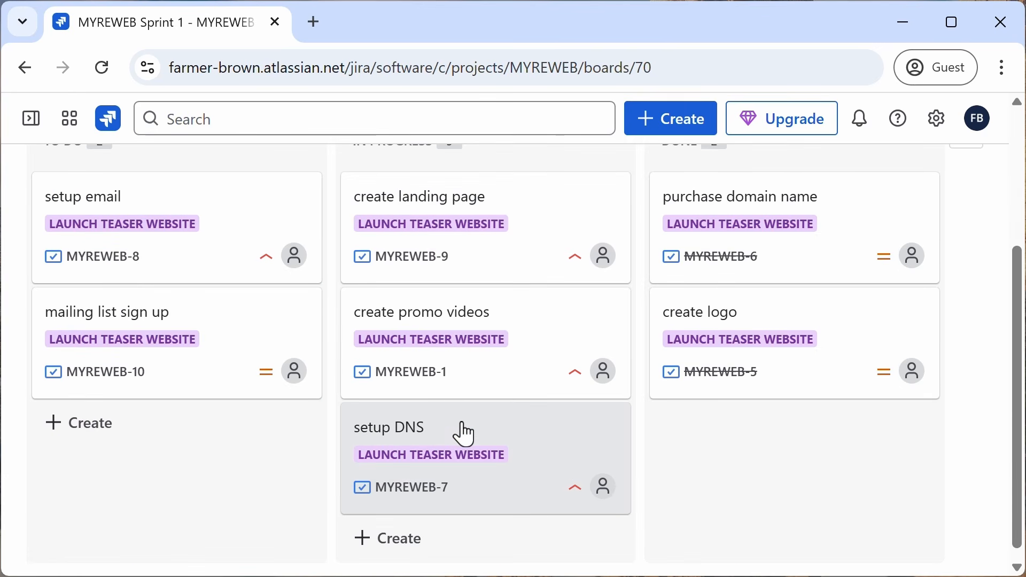
scroll(462, 430, "up", 4)
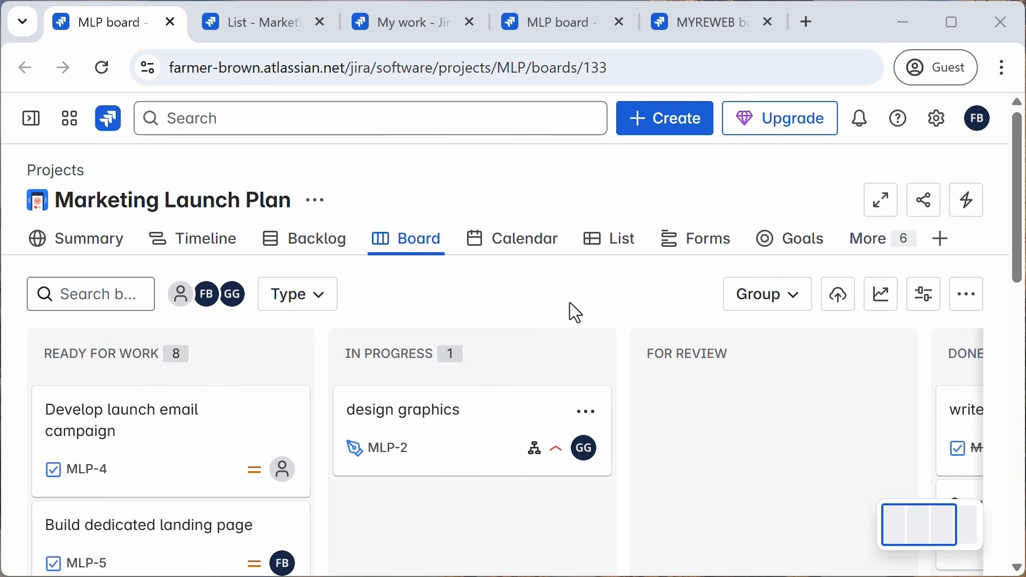
Step: Look through the open tabs: the MLP list, the My work dashboard, the cumulative flow report, and the MYREWEB timeline
left_click(251, 33)
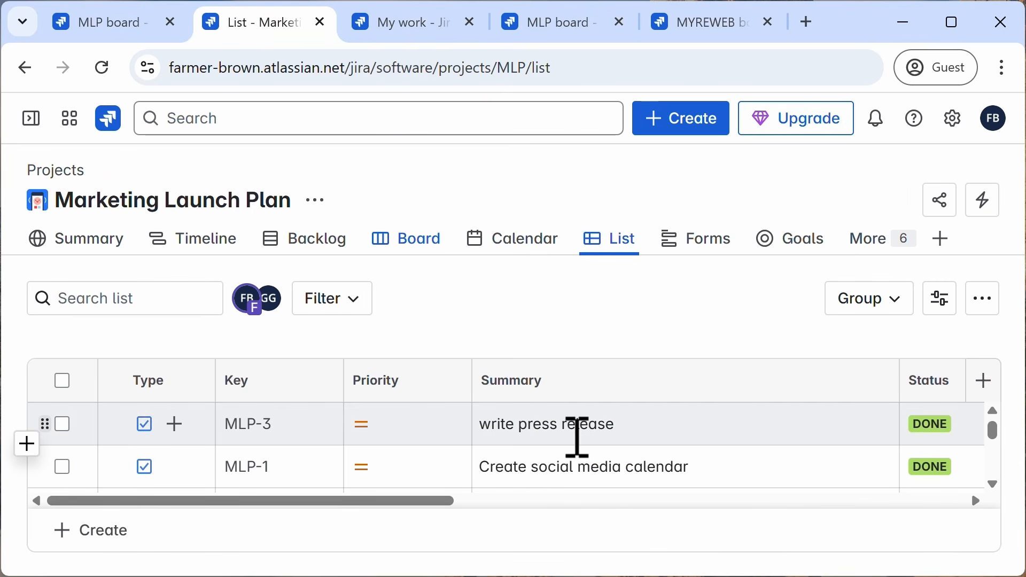
left_click(412, 31)
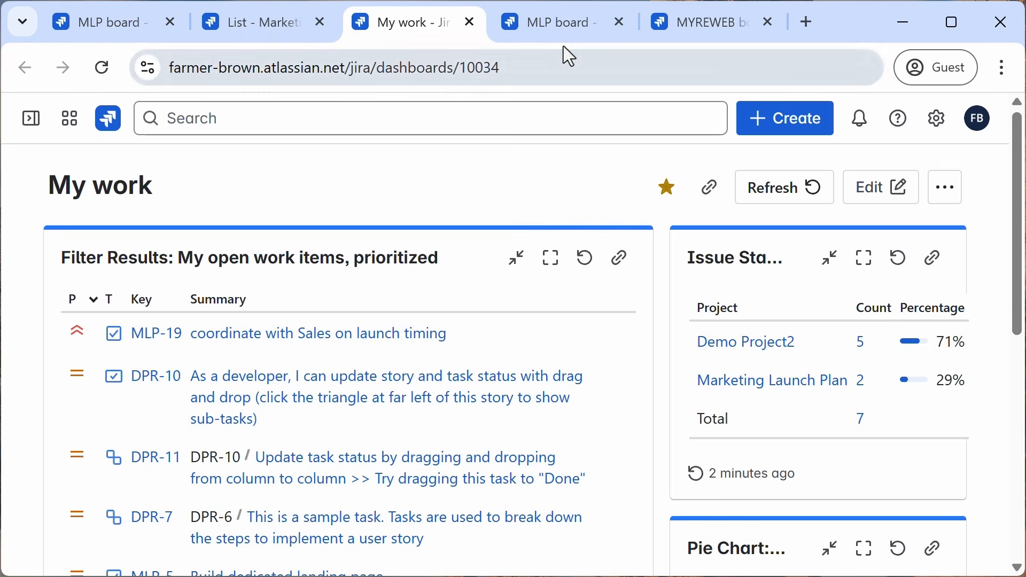
left_click(559, 28)
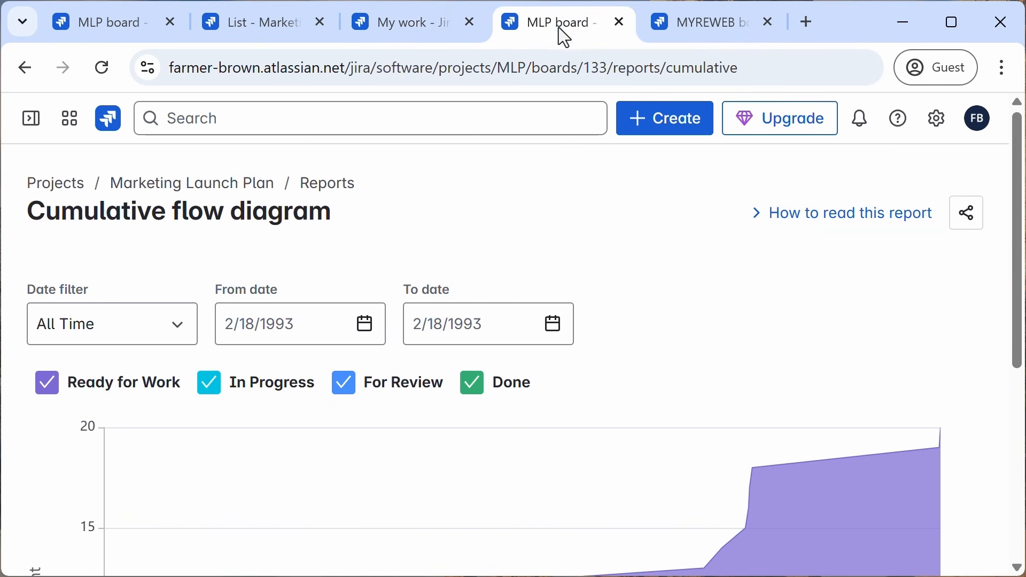
scroll(673, 301, "down", 4)
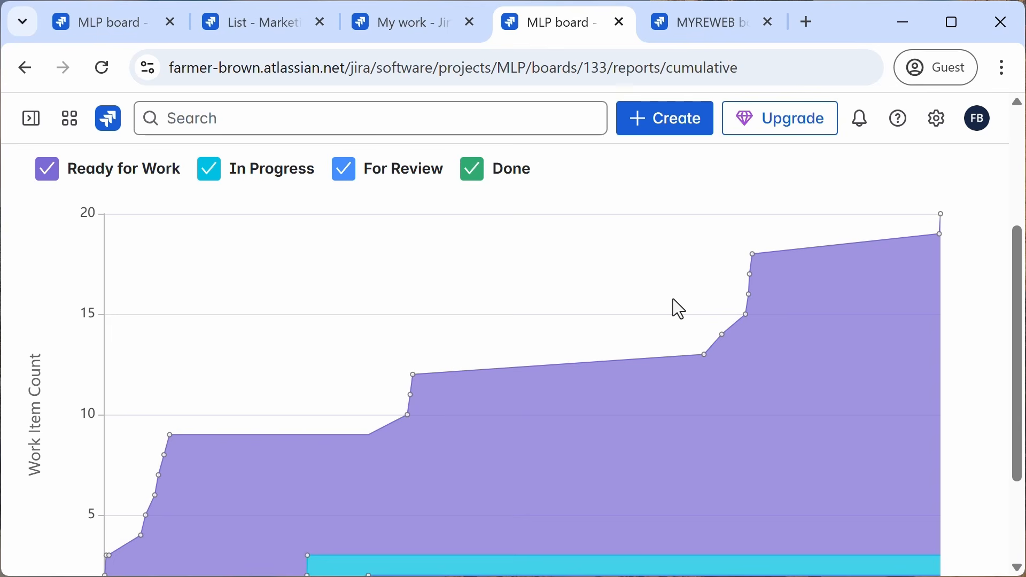
left_click(690, 28)
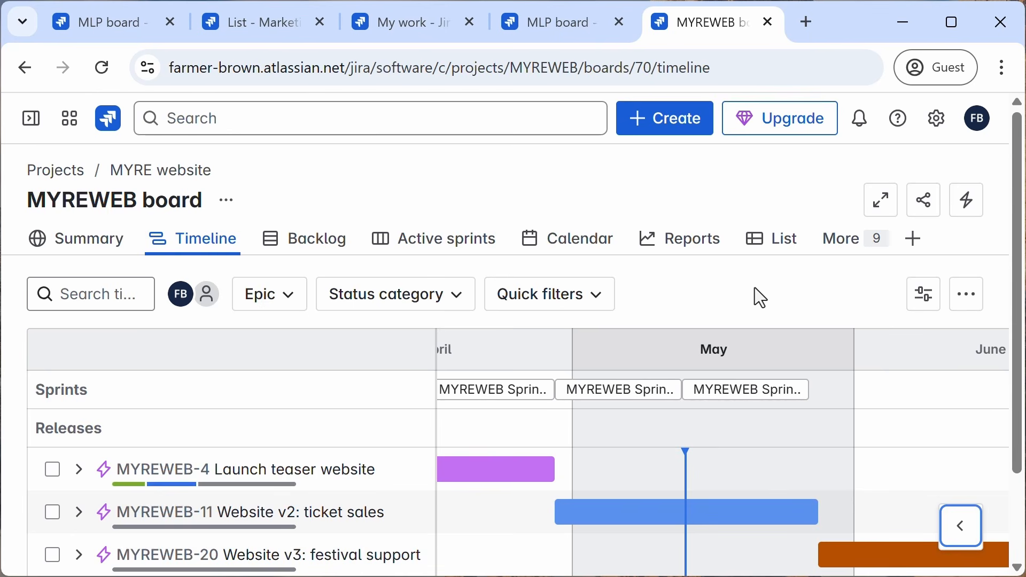
scroll(755, 288, "down", 2)
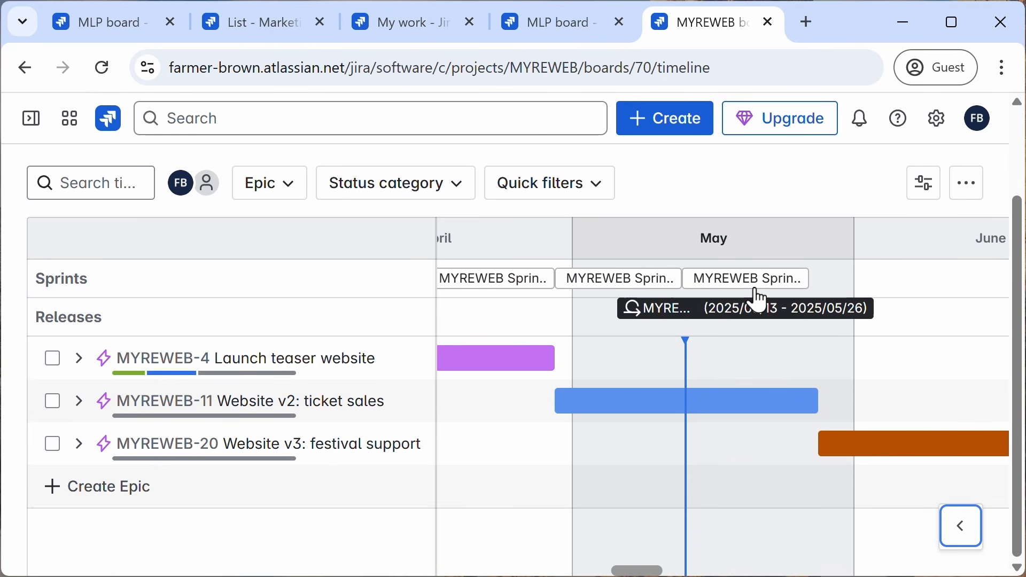
scroll(757, 299, "up", 2)
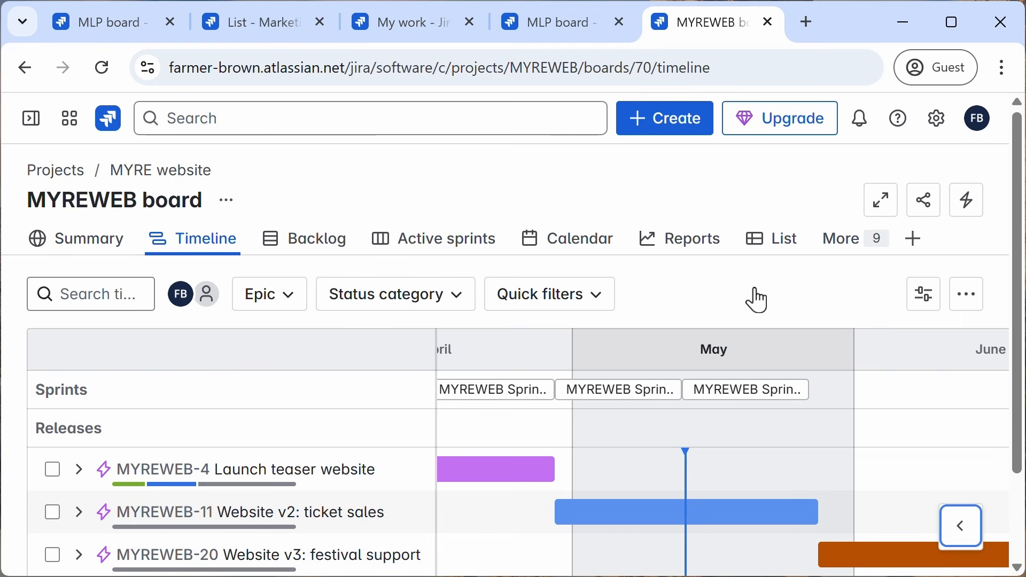
left_click(102, 27)
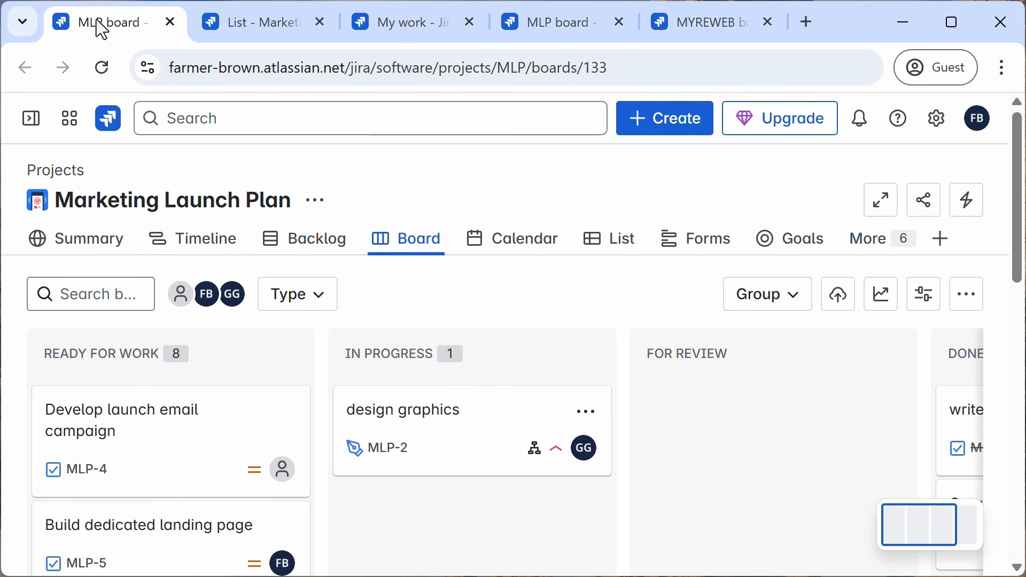